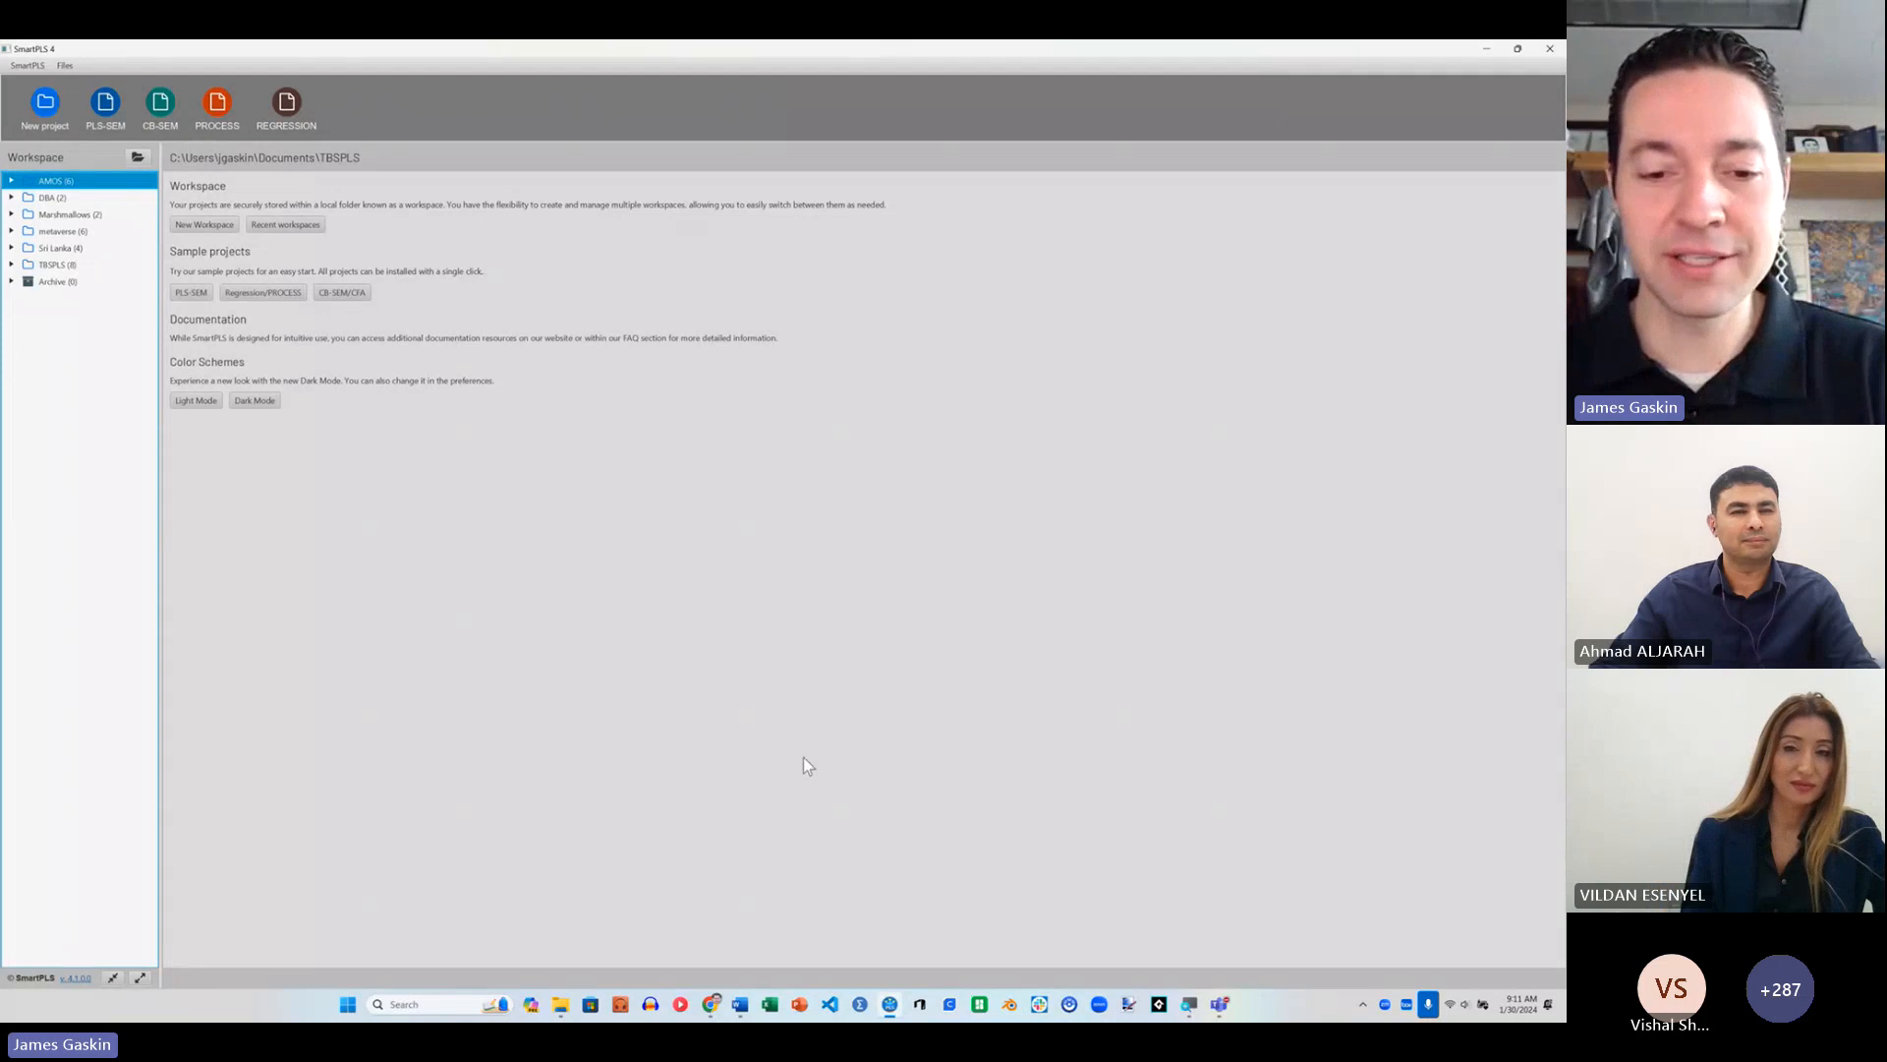
Step: Switch to the Word document with the CFA diagram and examine its constructs, indicators and correlations
key("alt+Tab")
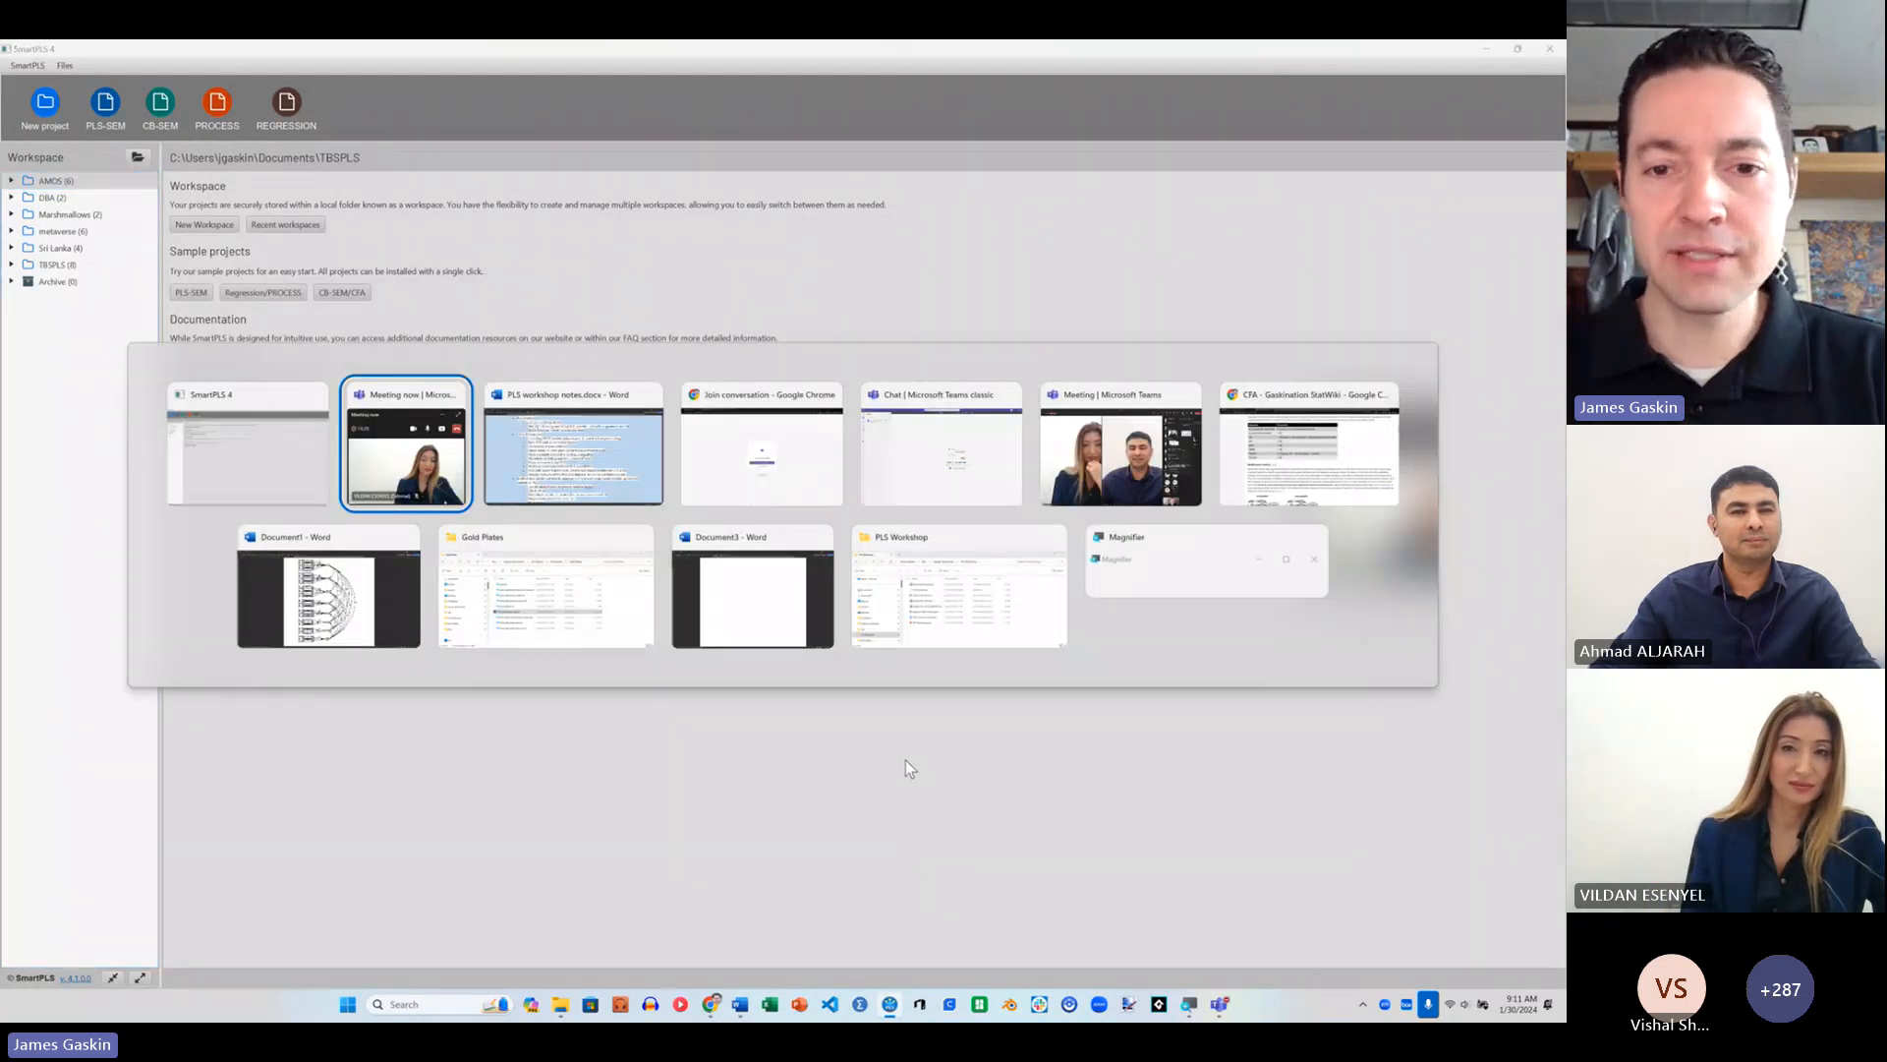
key("Down")
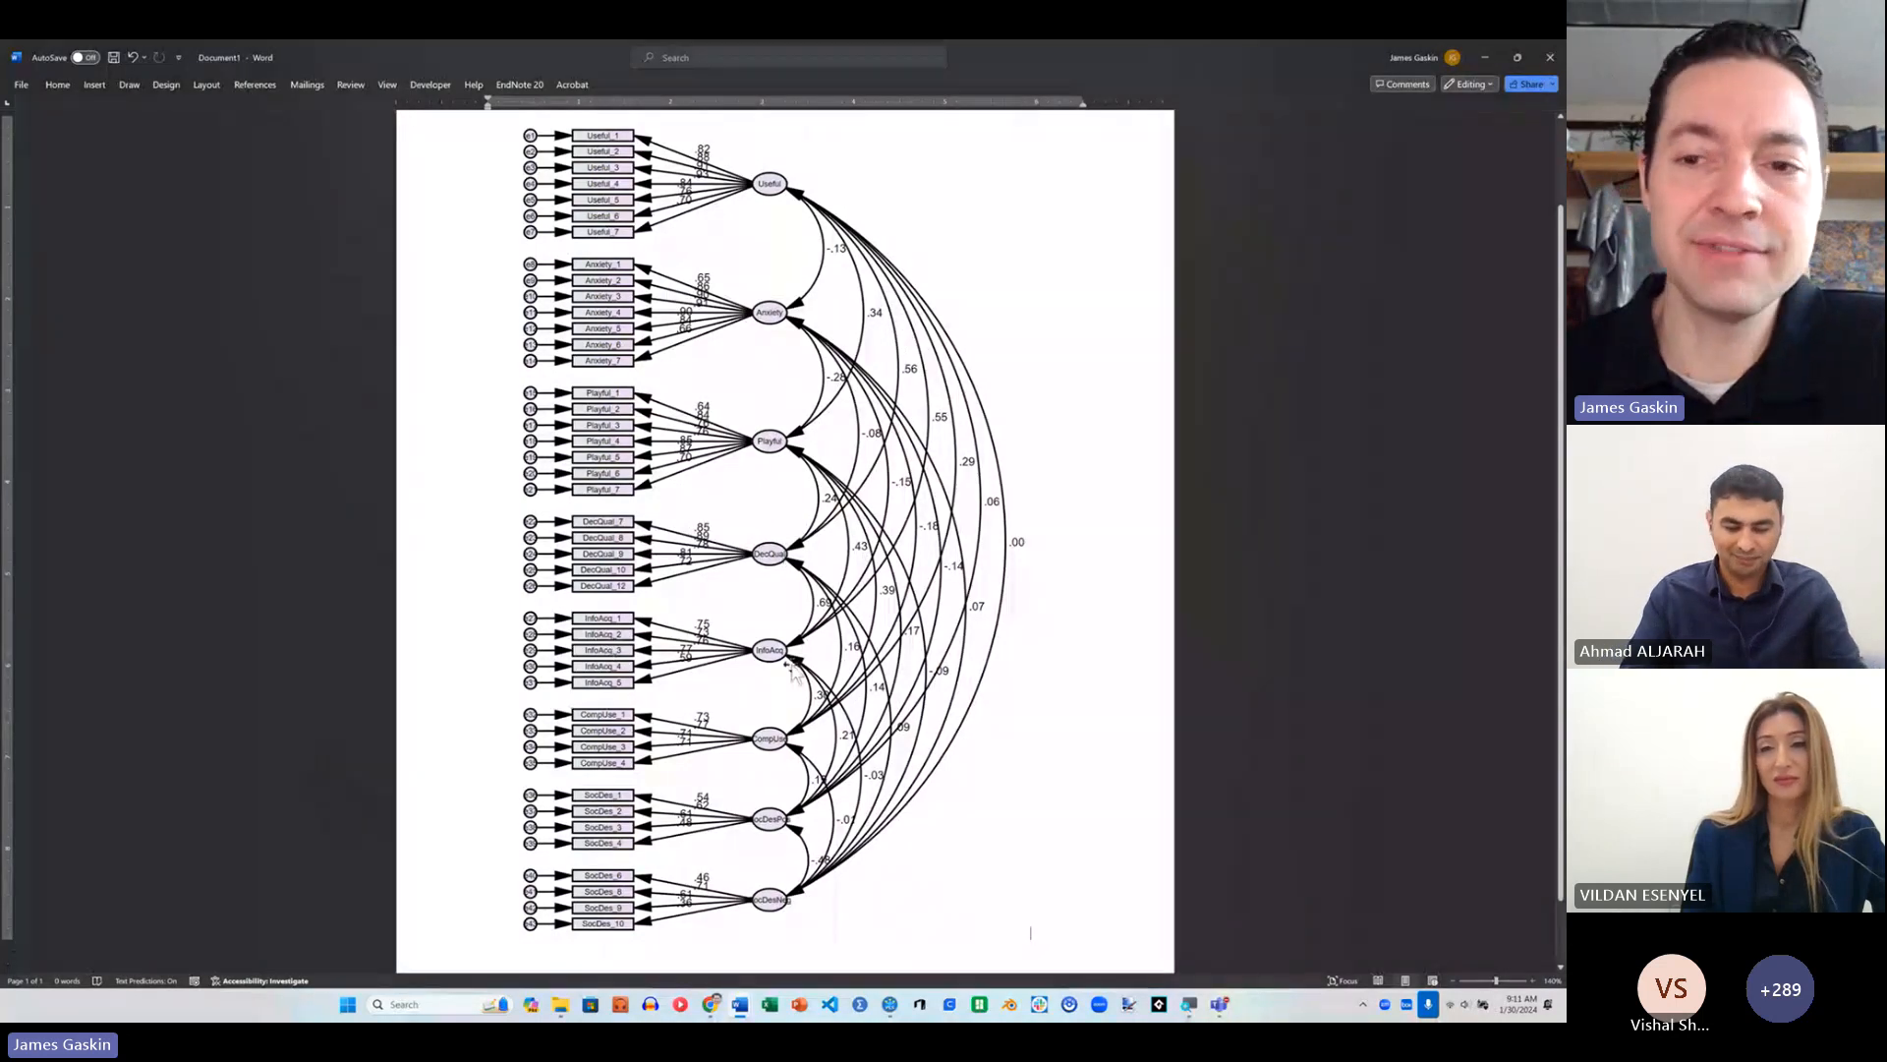
left_click(914, 47)
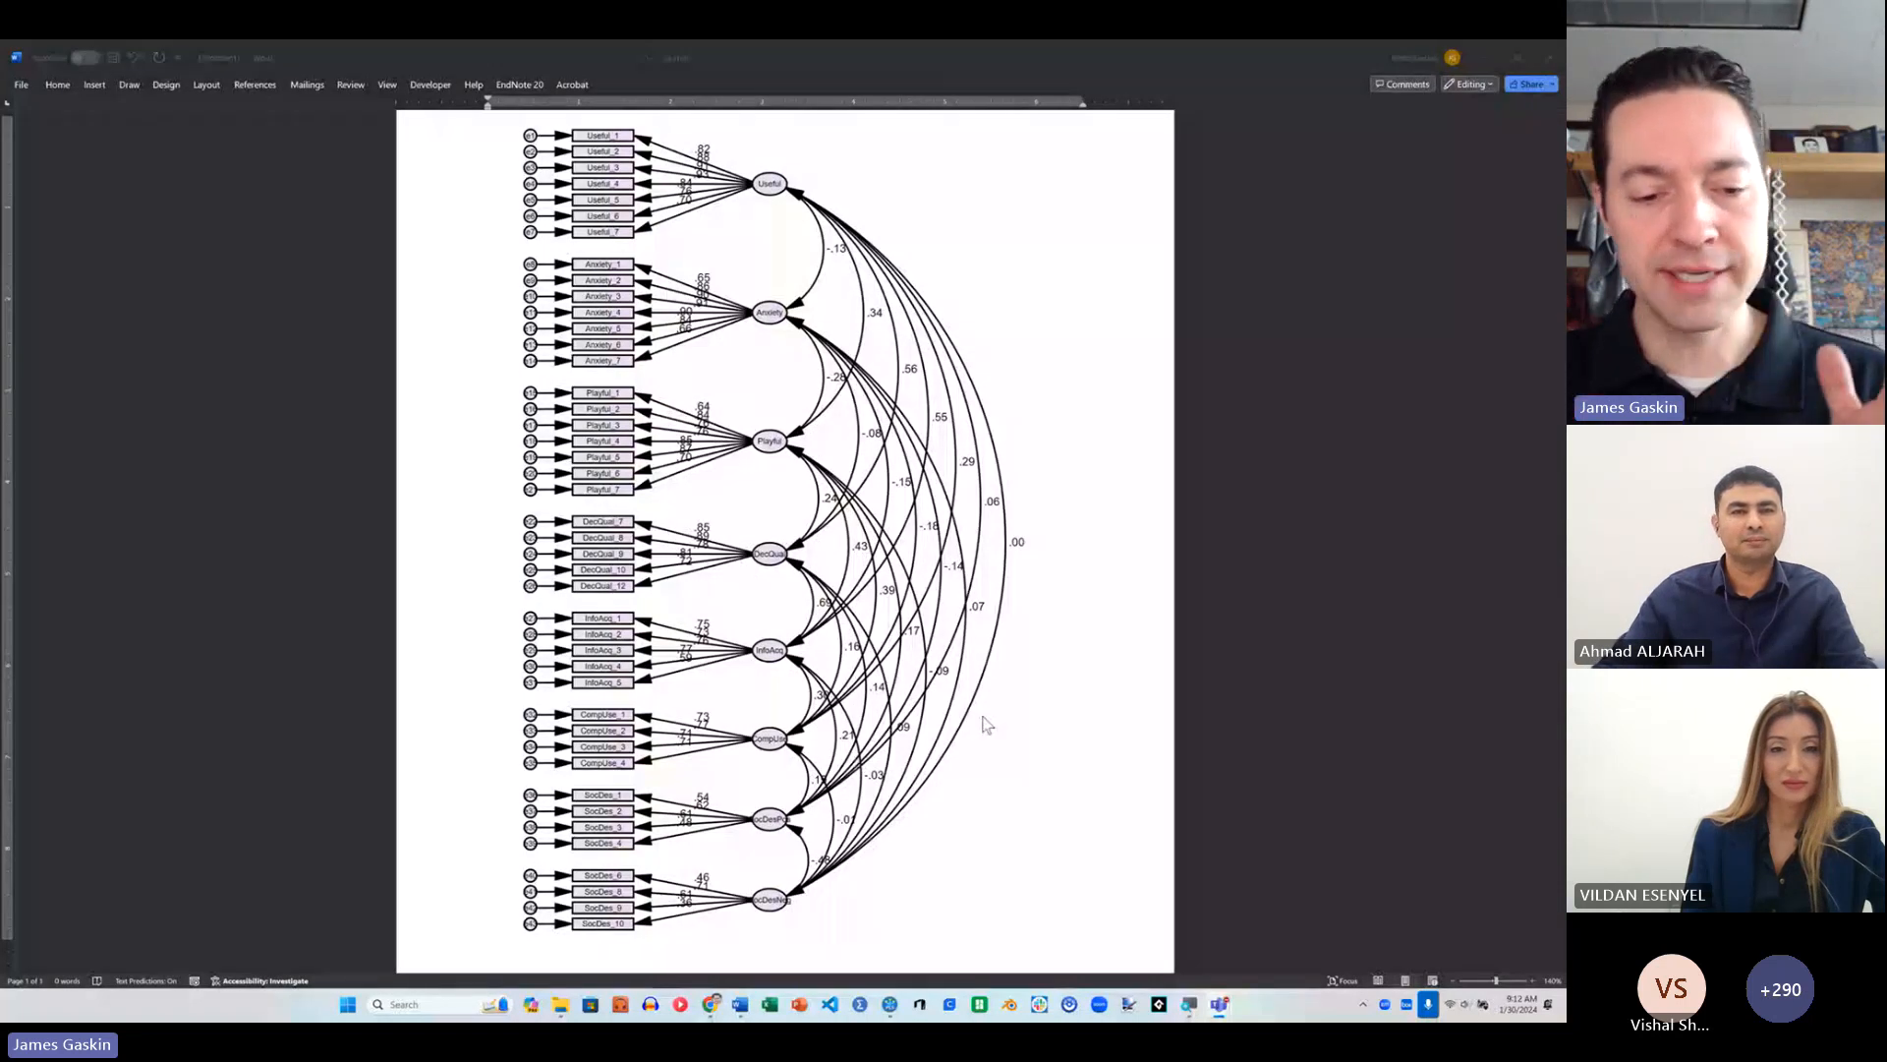
Step: Switch back to SmartPLS and create a new project named "CB-SEM-PLS workshop"
key("alt+Tab")
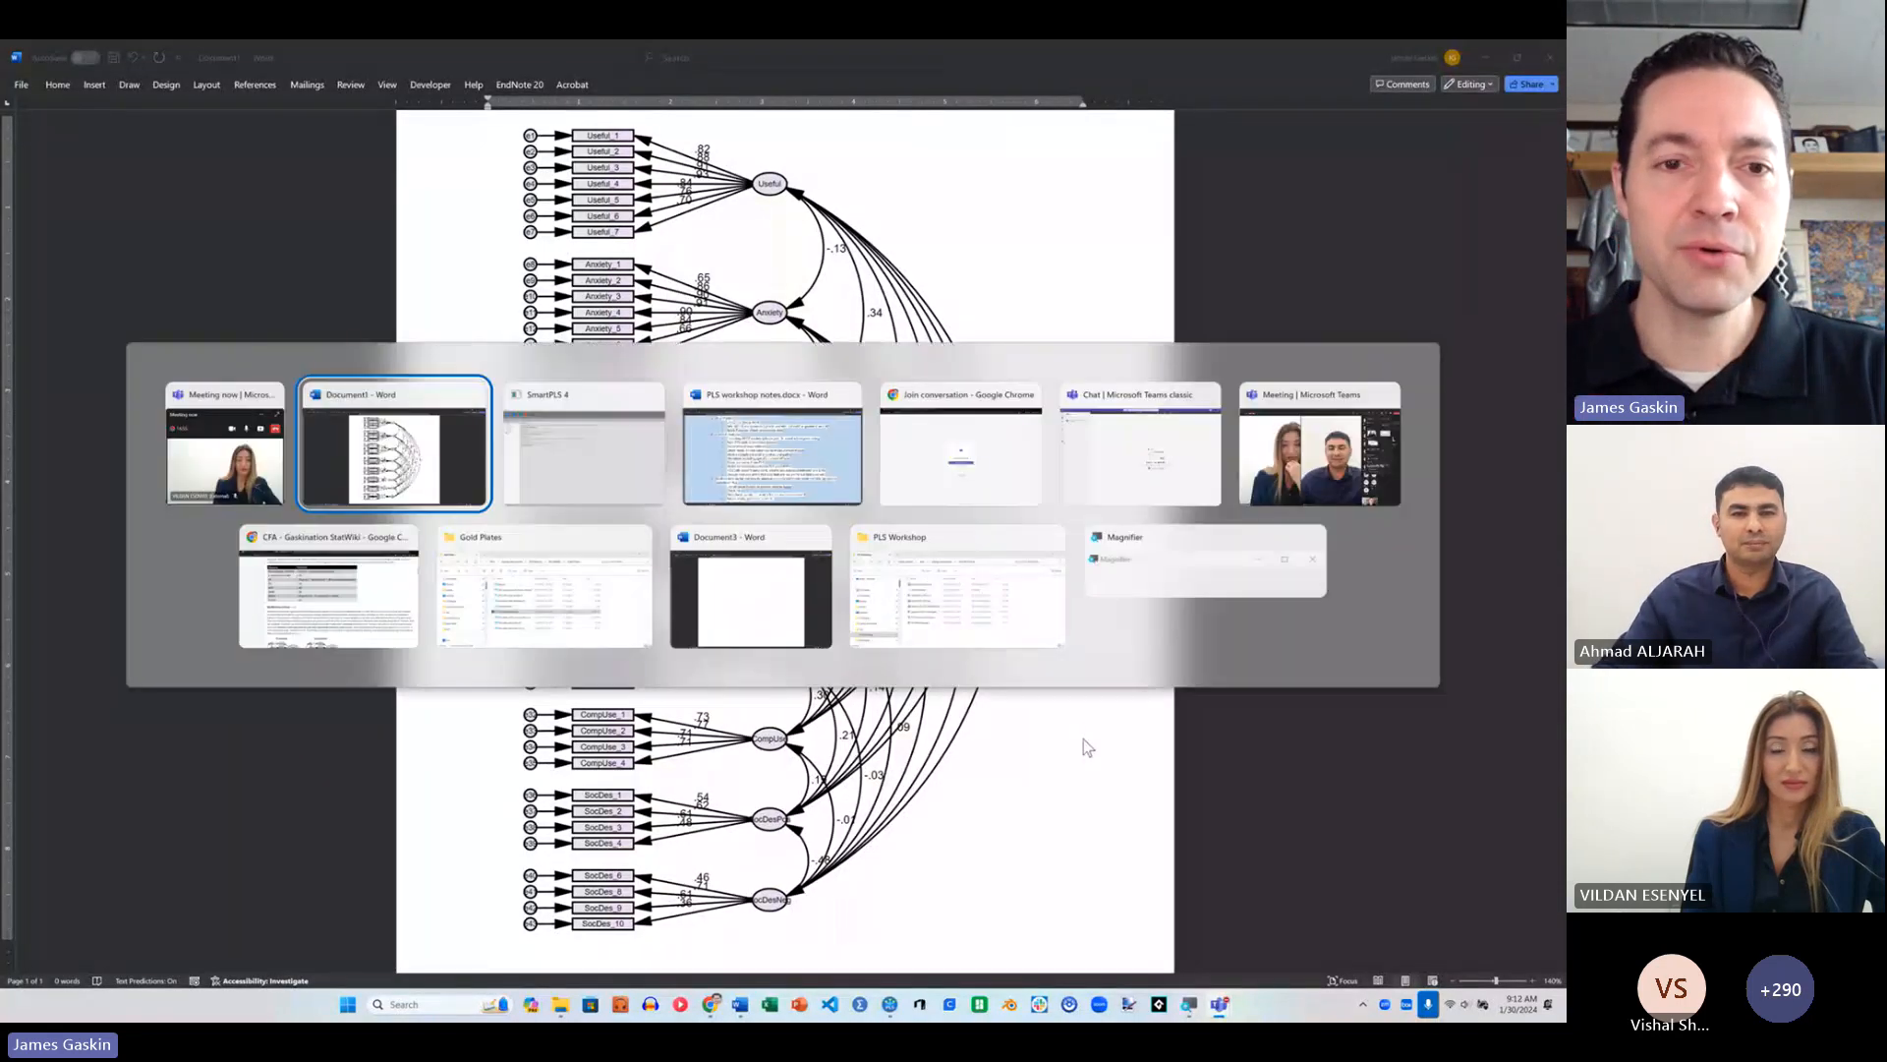
key("alt+Tab")
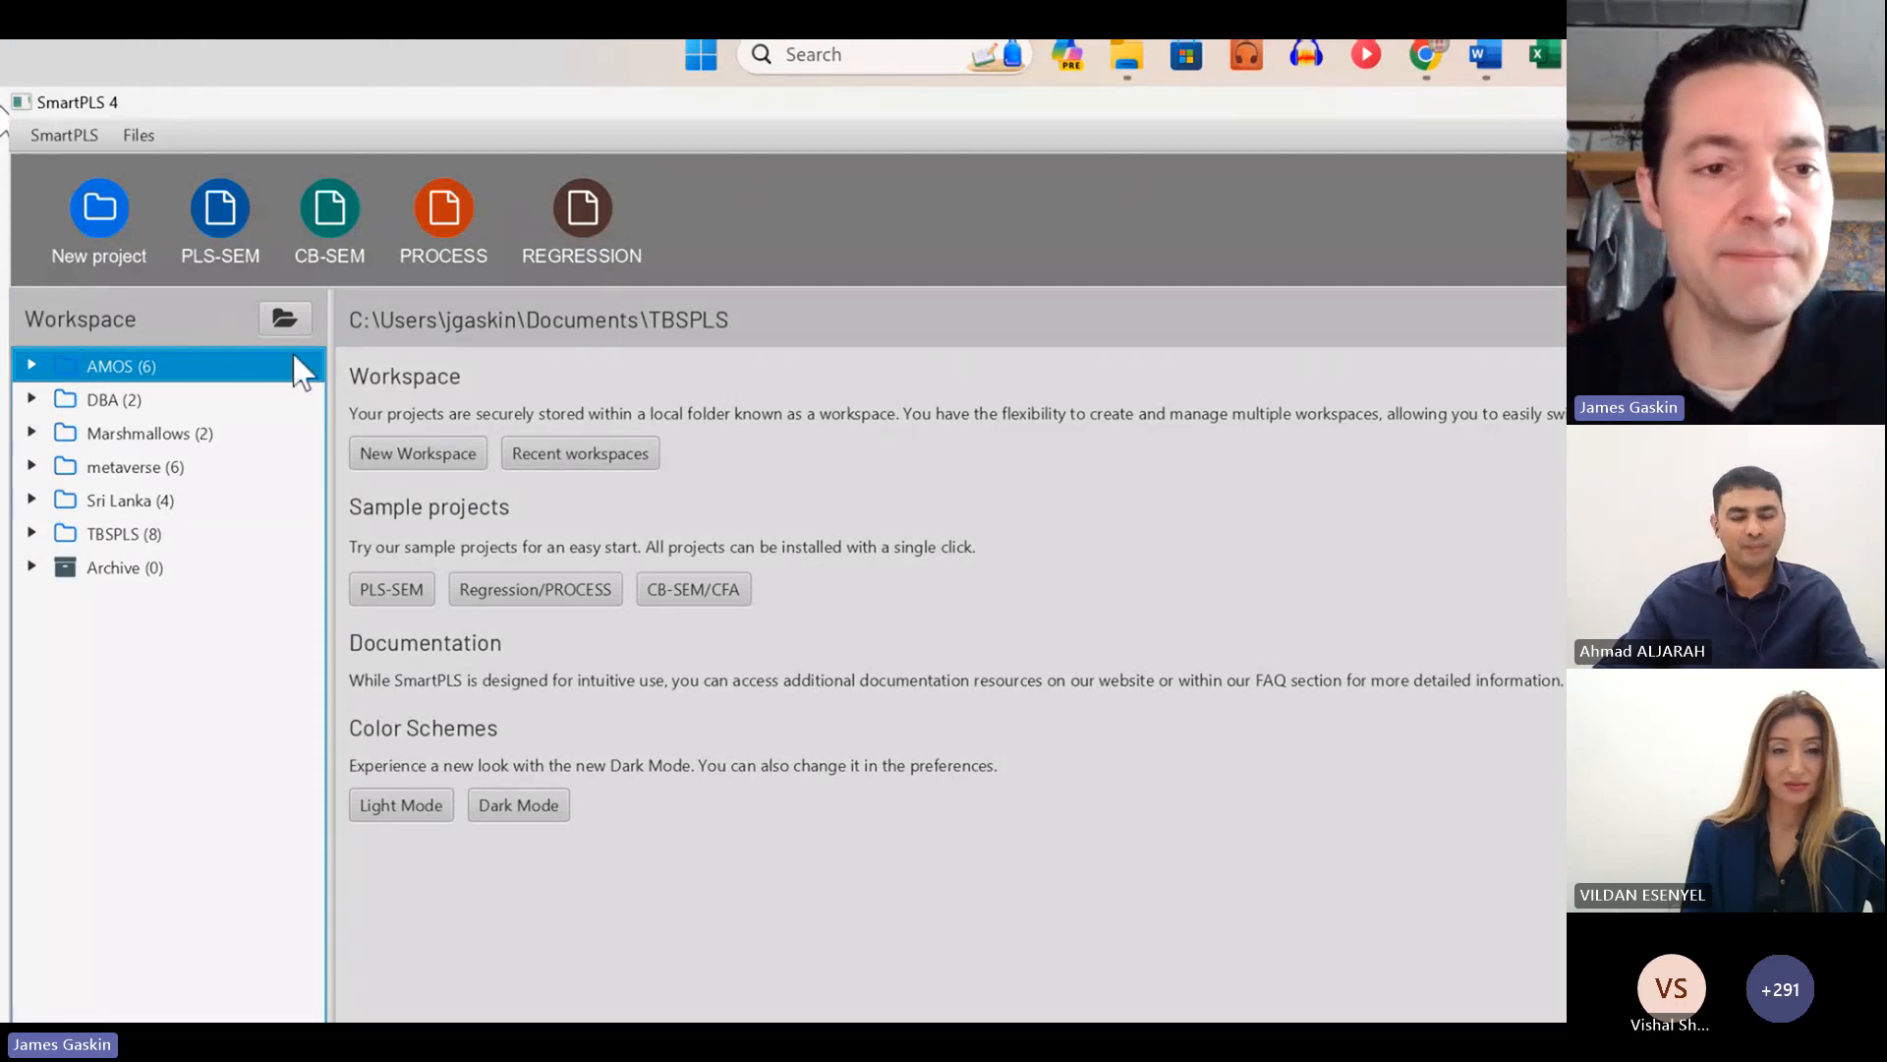
left_click(100, 214)
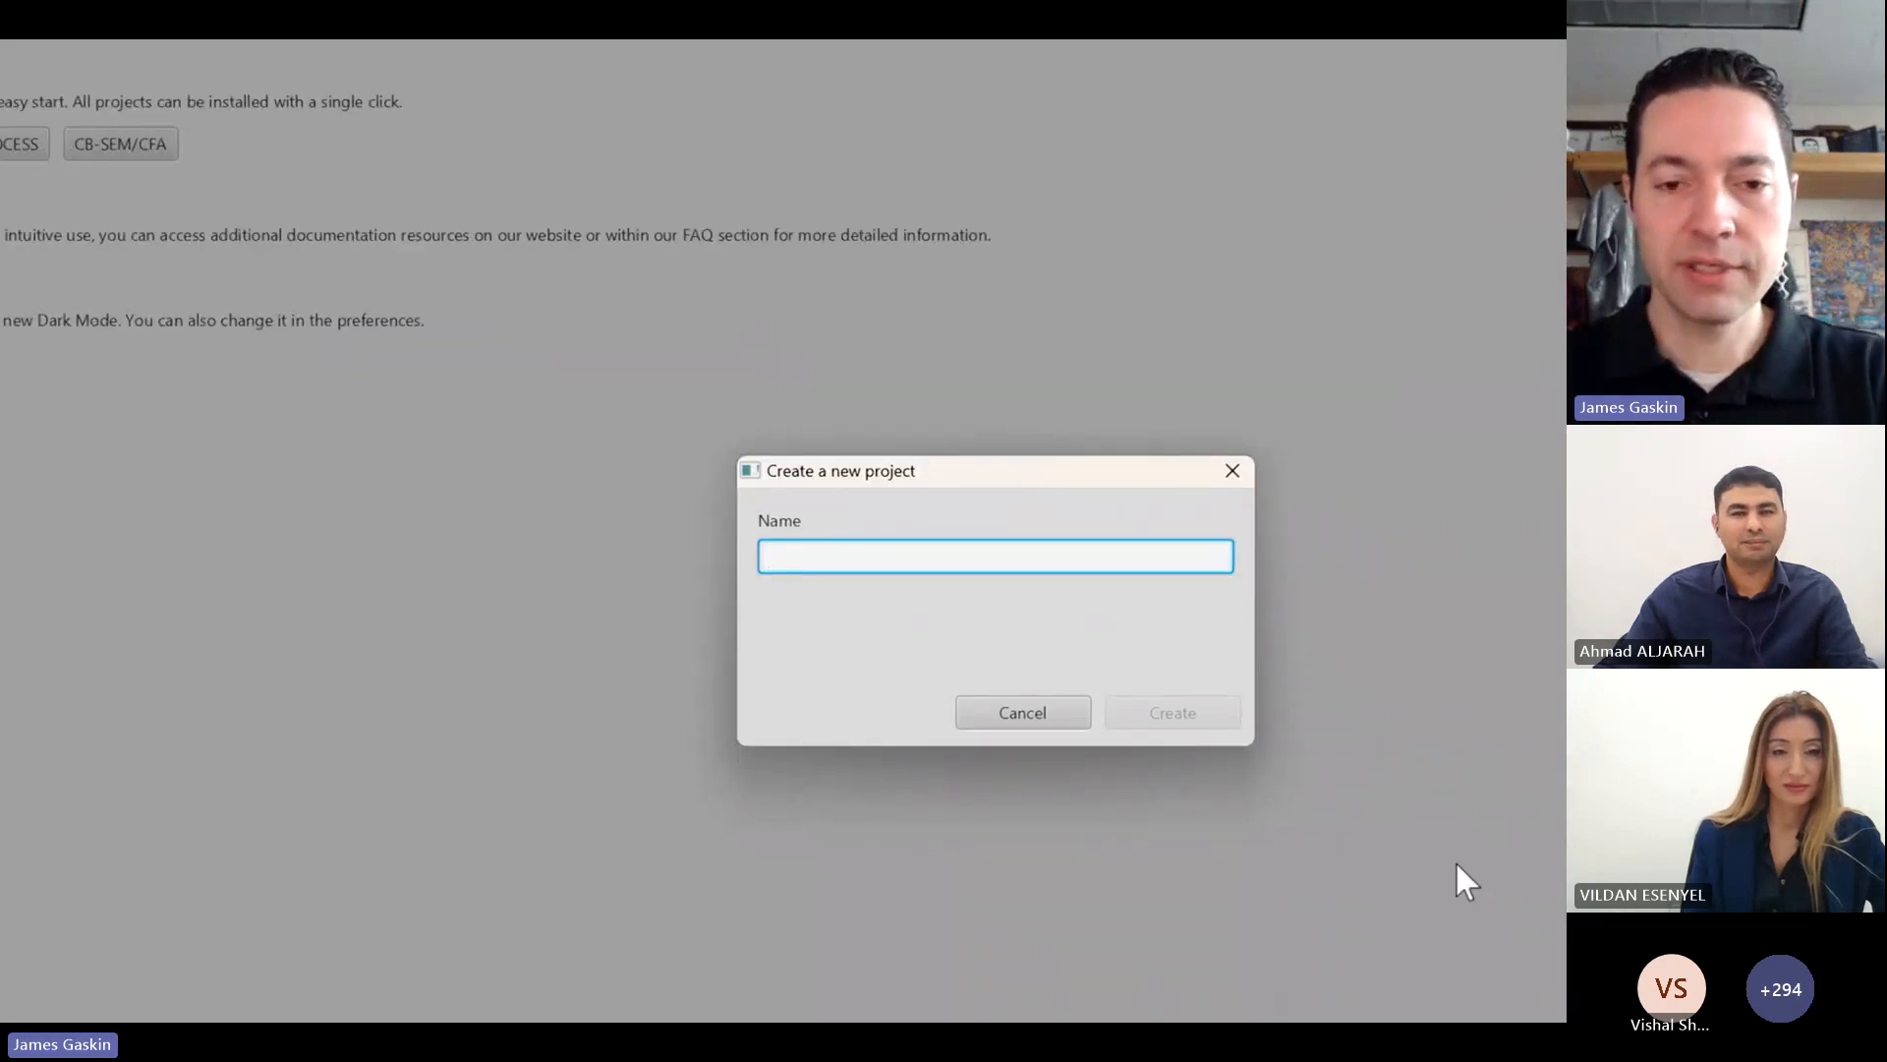
type("CB0")
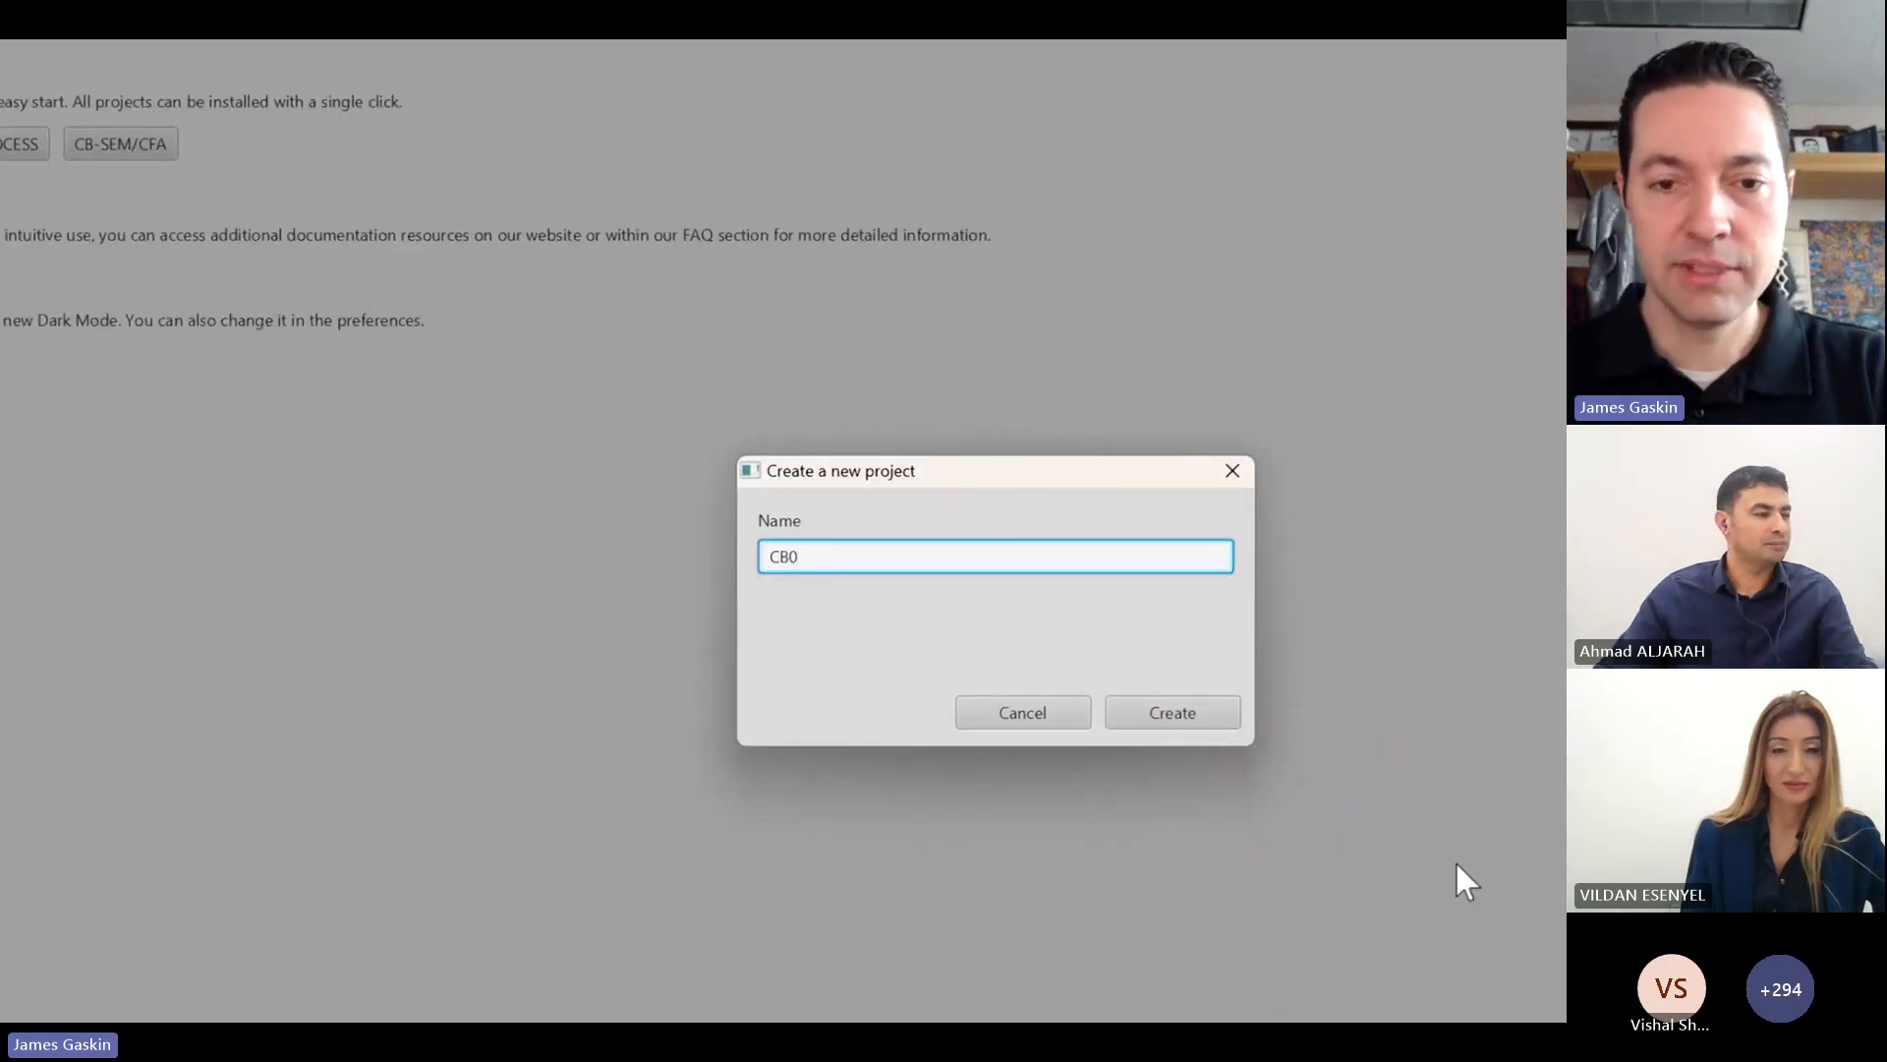
type("-SEM")
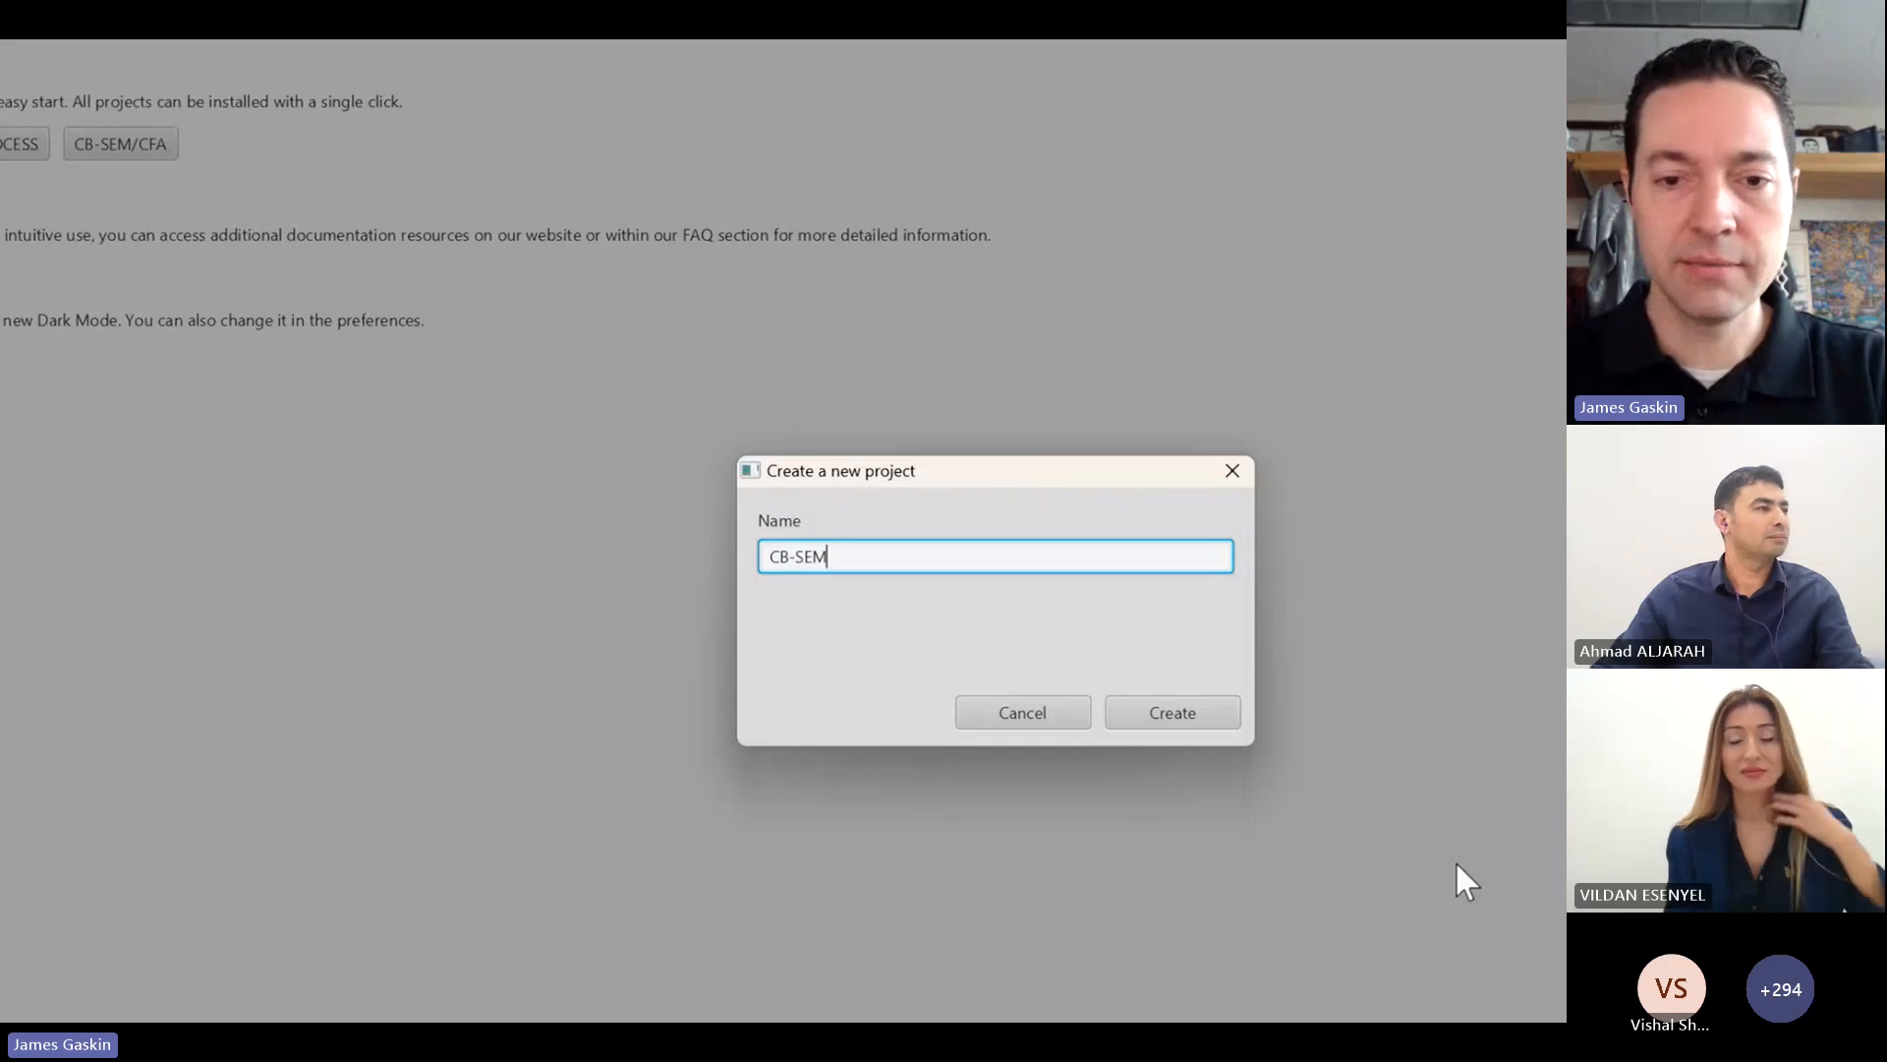
type("-PLS")
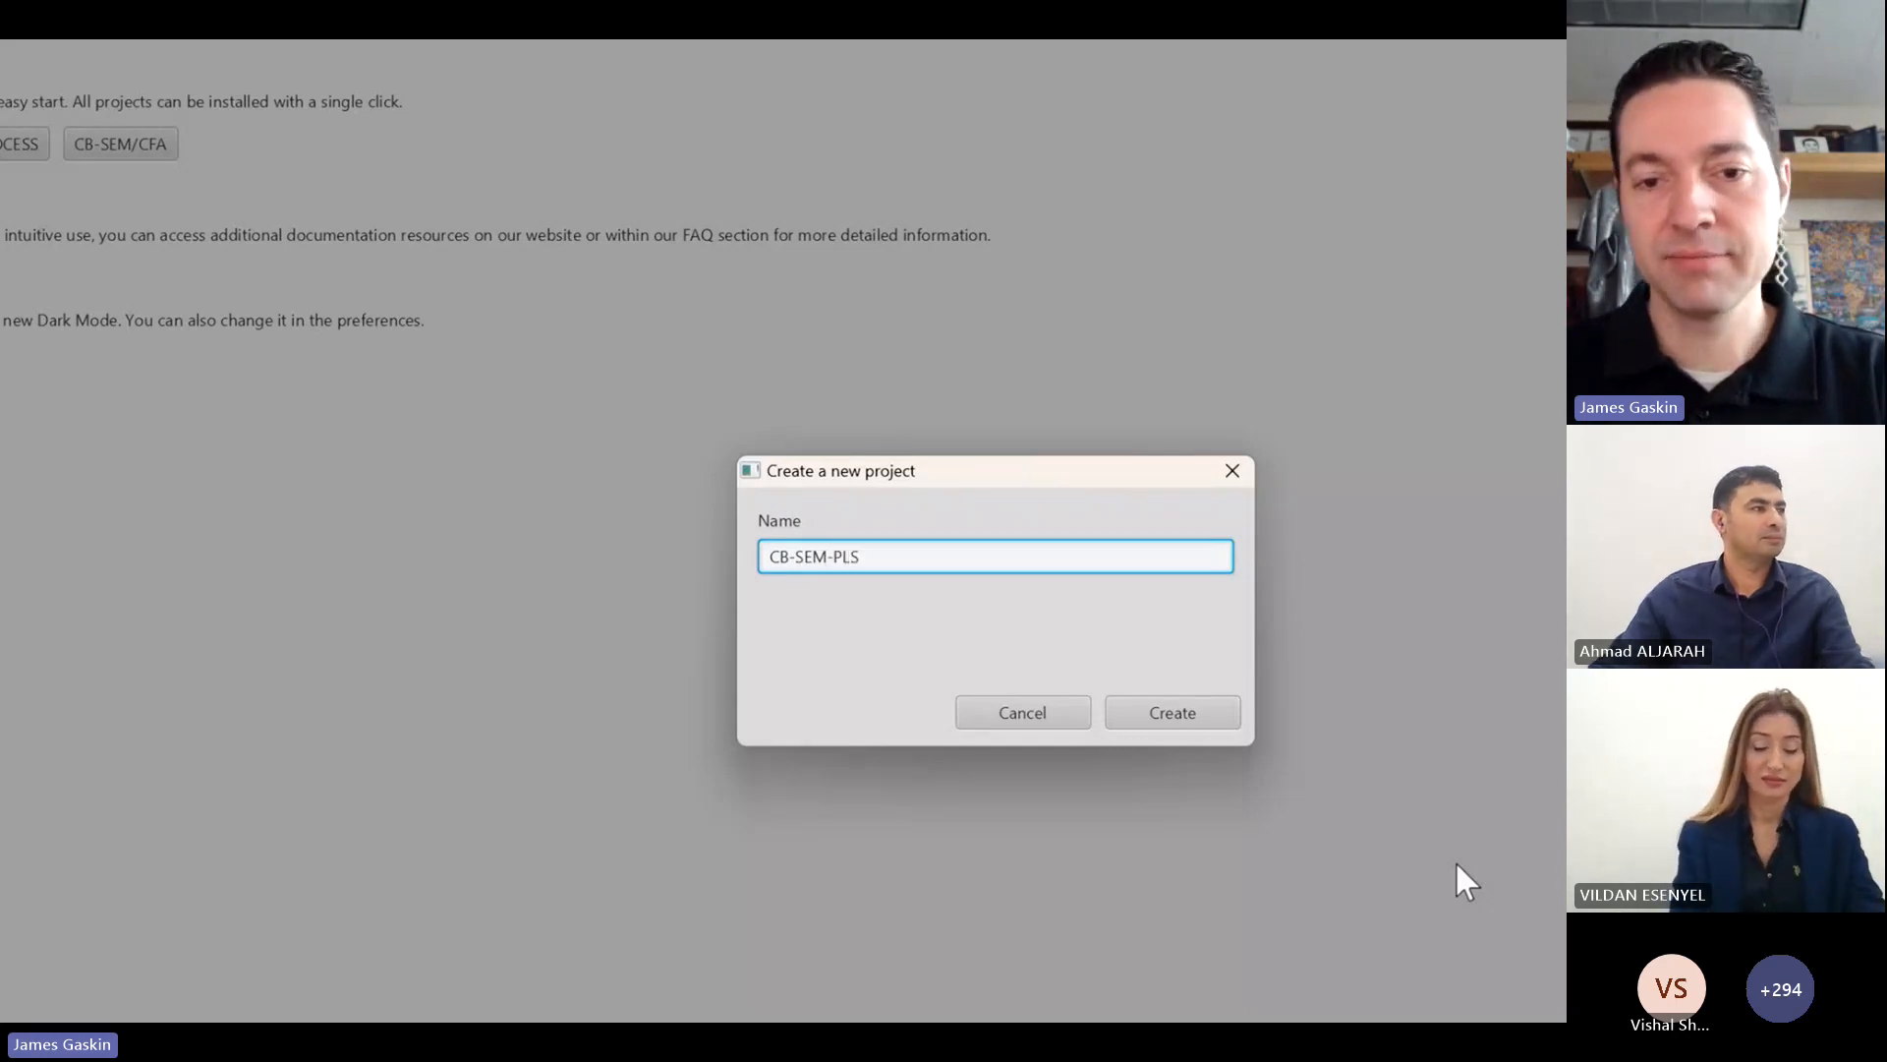
type(" workshop")
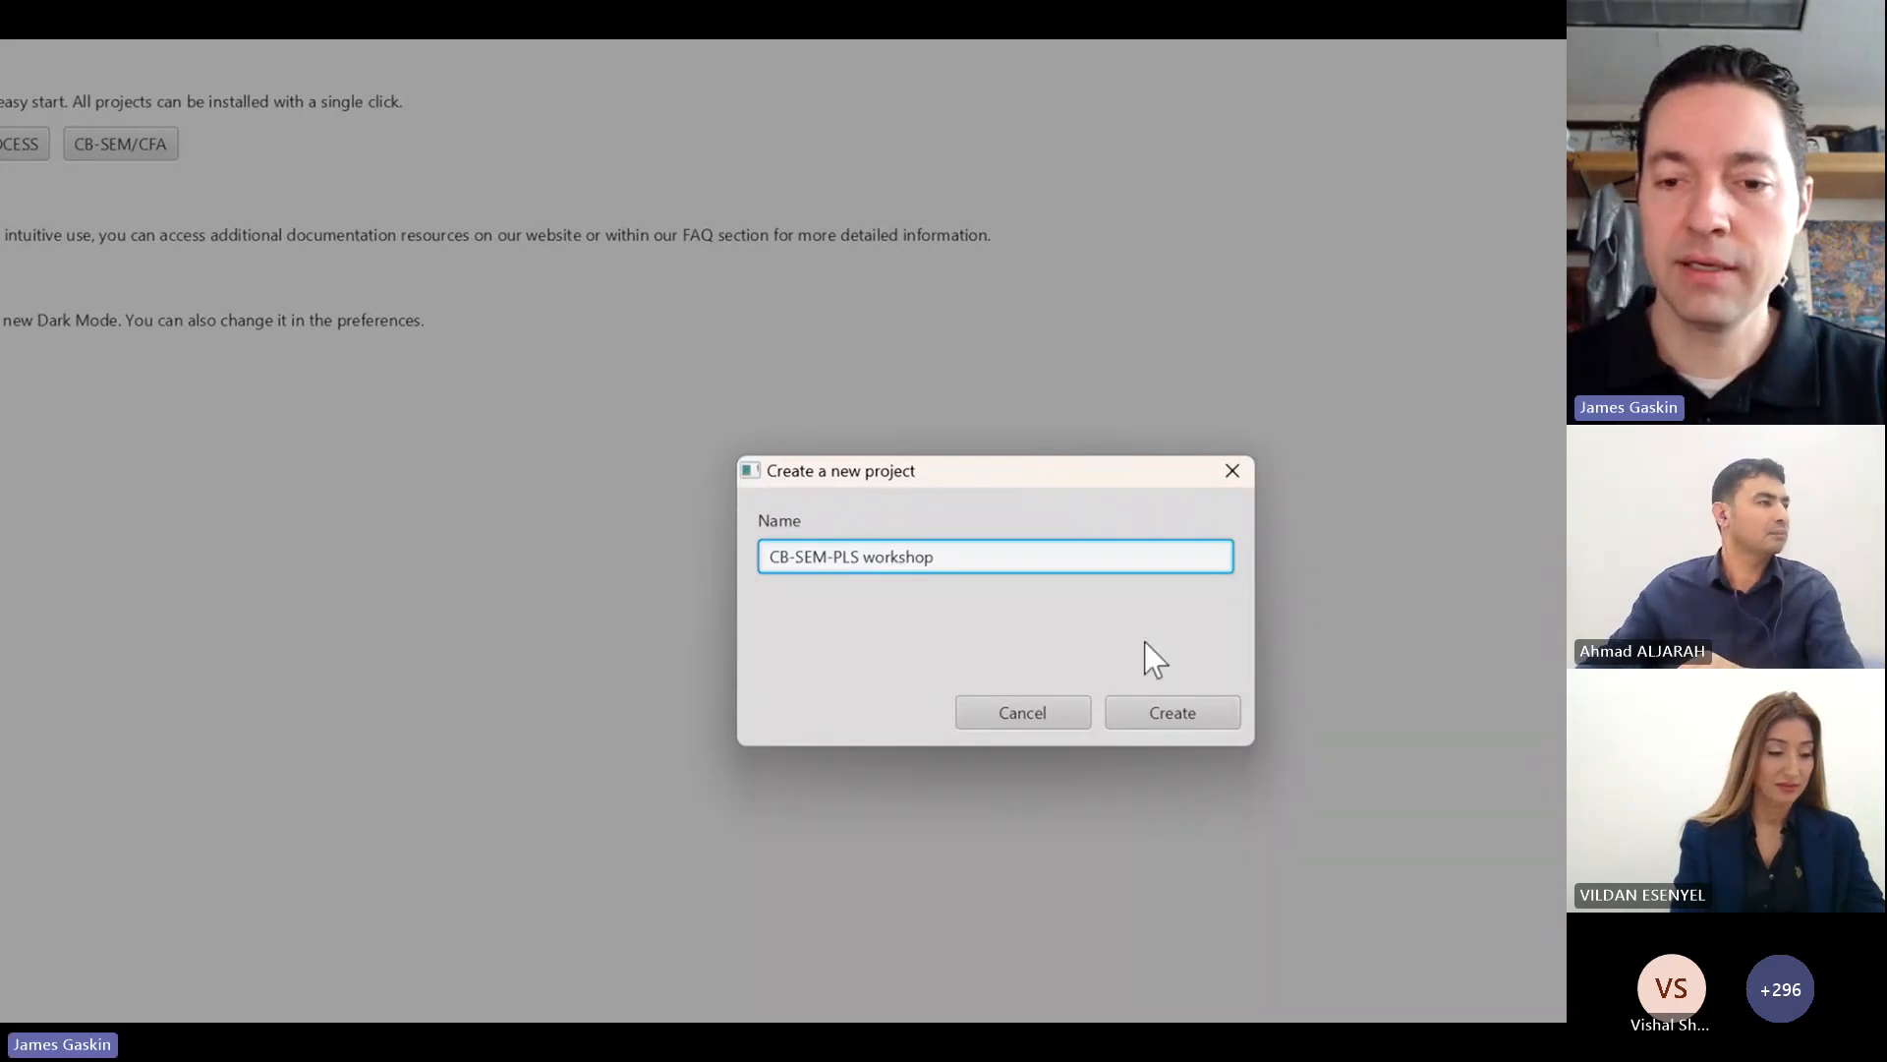
left_click(1142, 708)
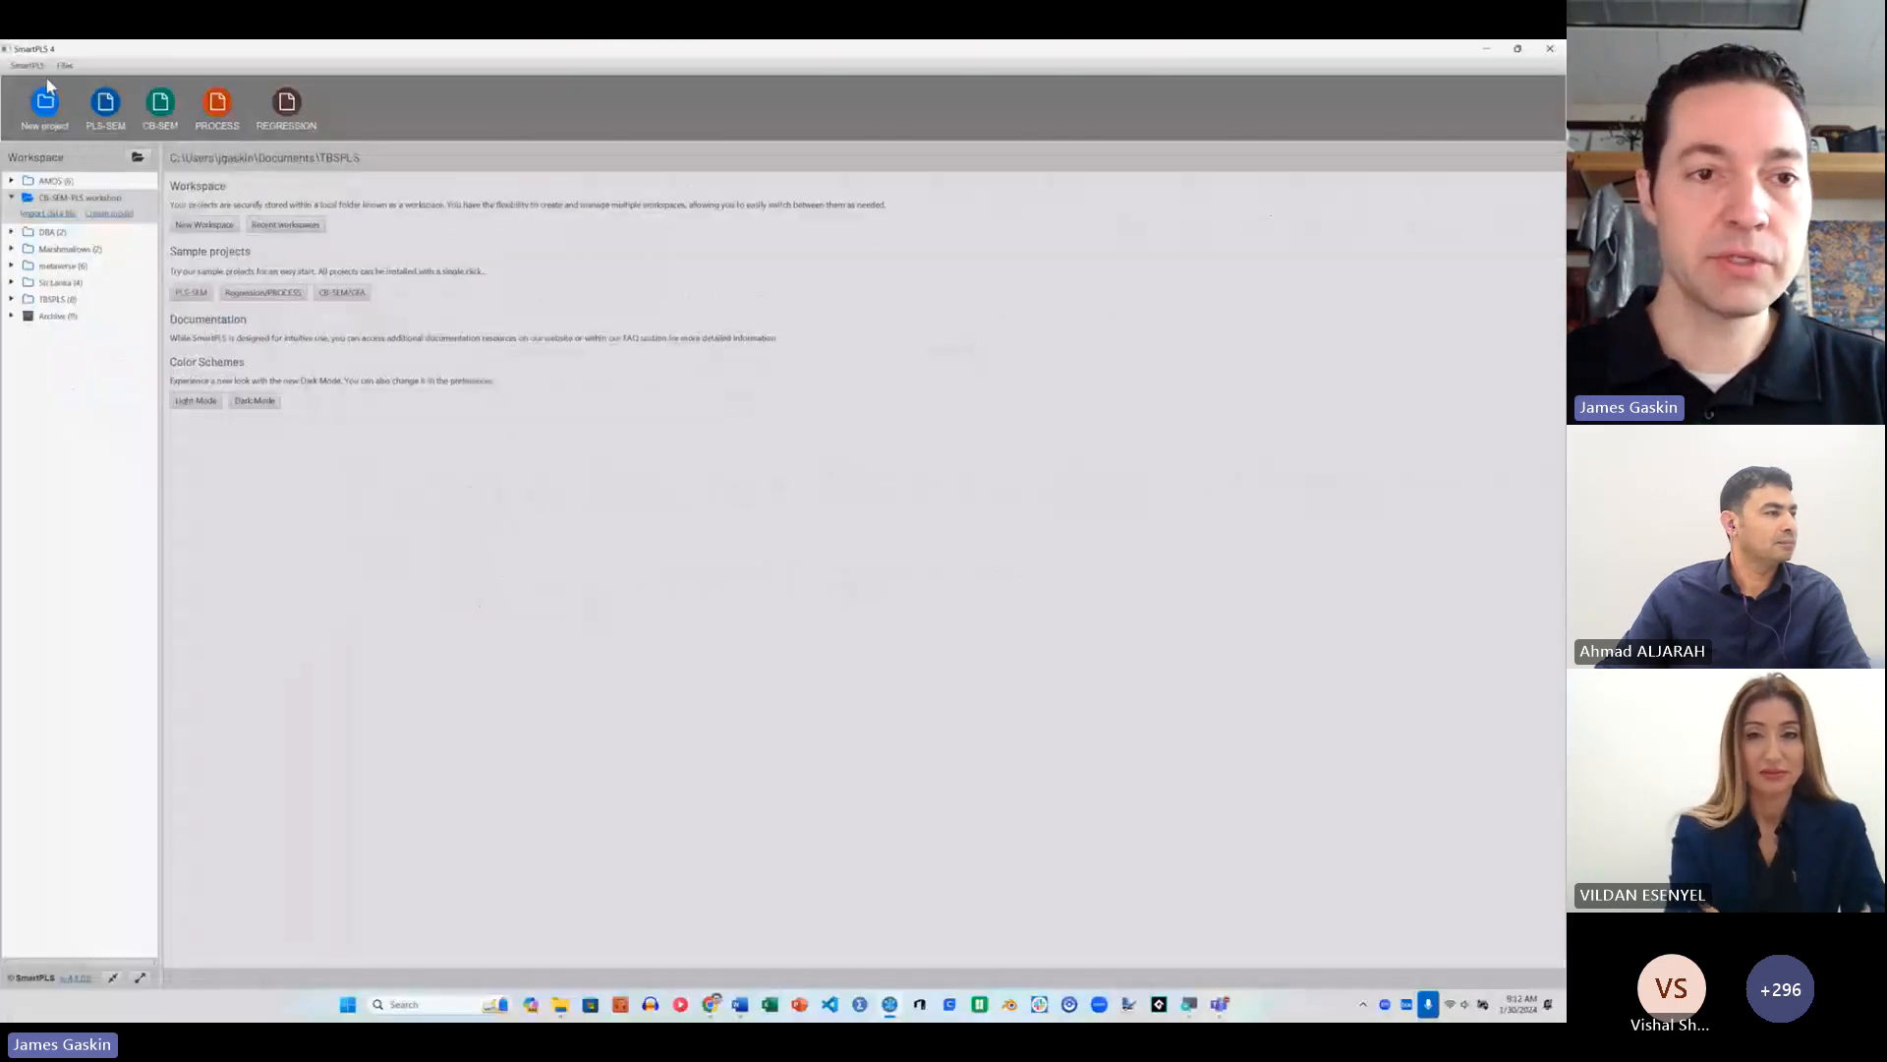
Step: Start an SPSS AMOS file import and open "CFA Initial.amw" from the PLS Workshop folder
left_click(65, 67)
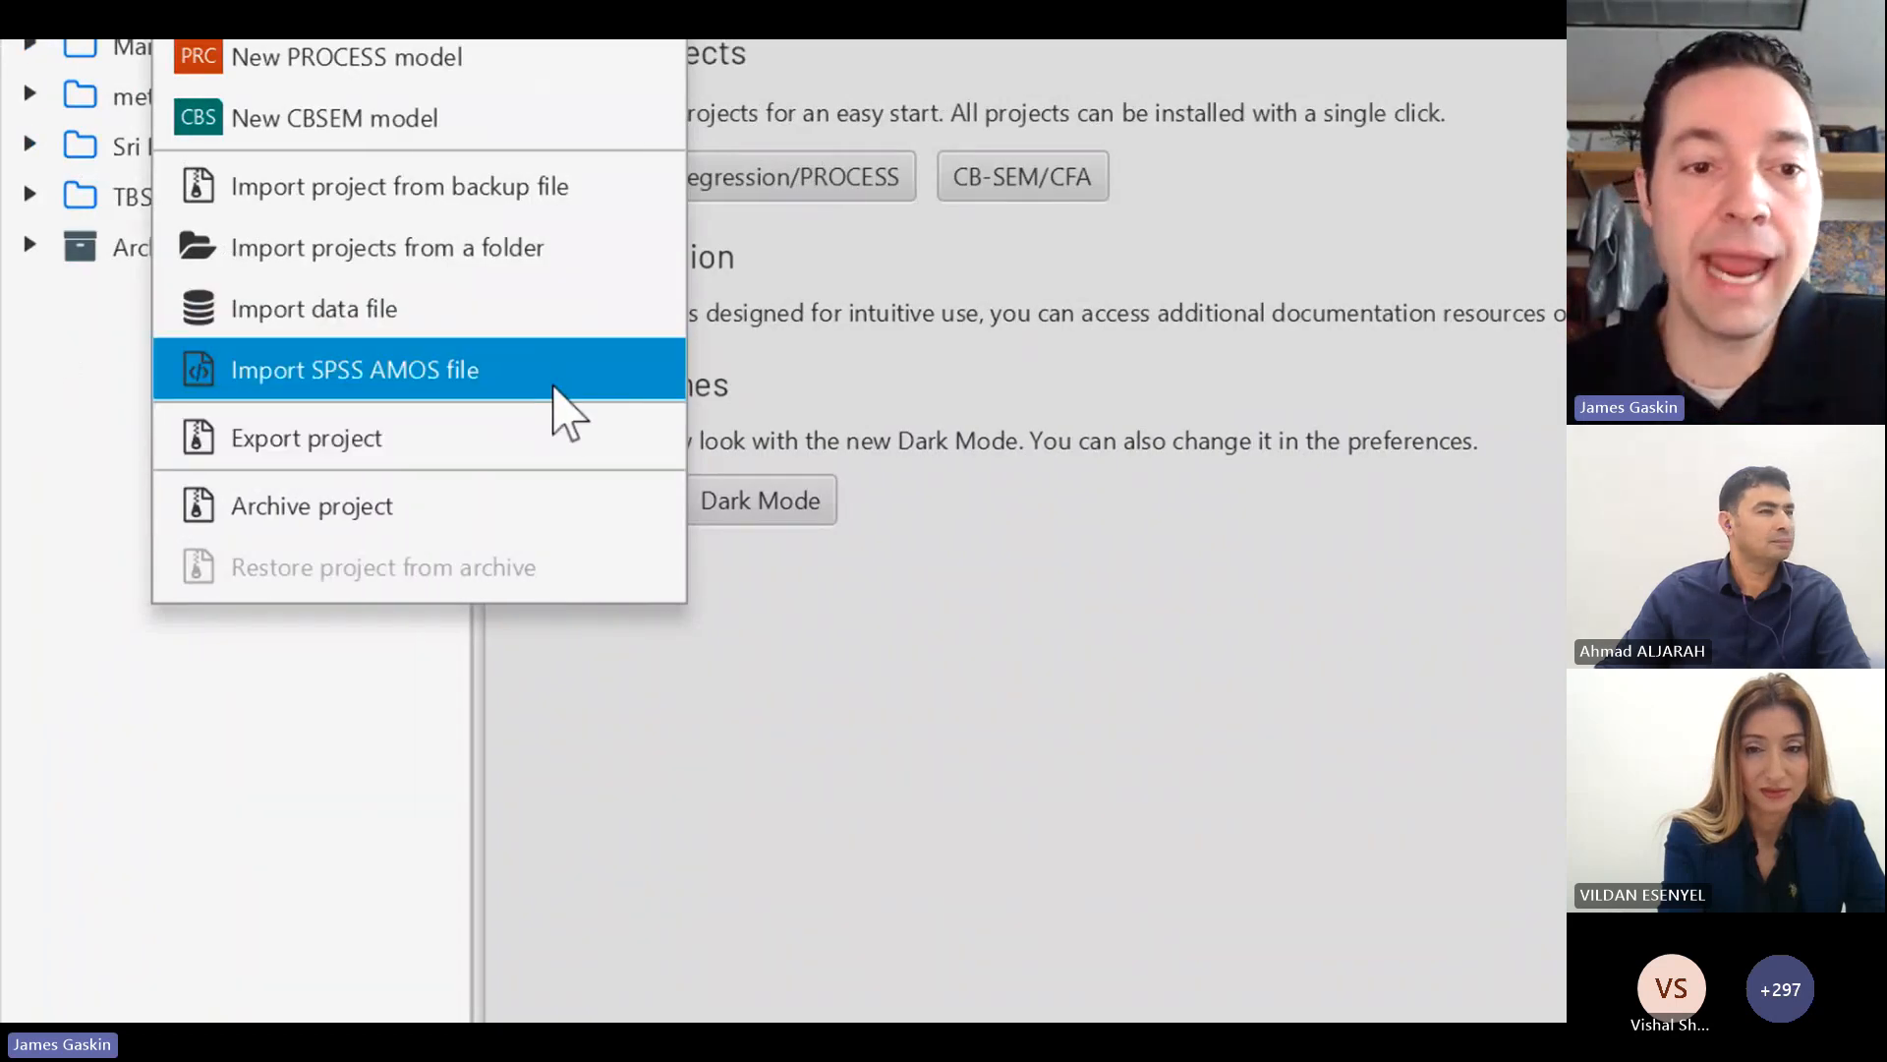
left_click(366, 373)
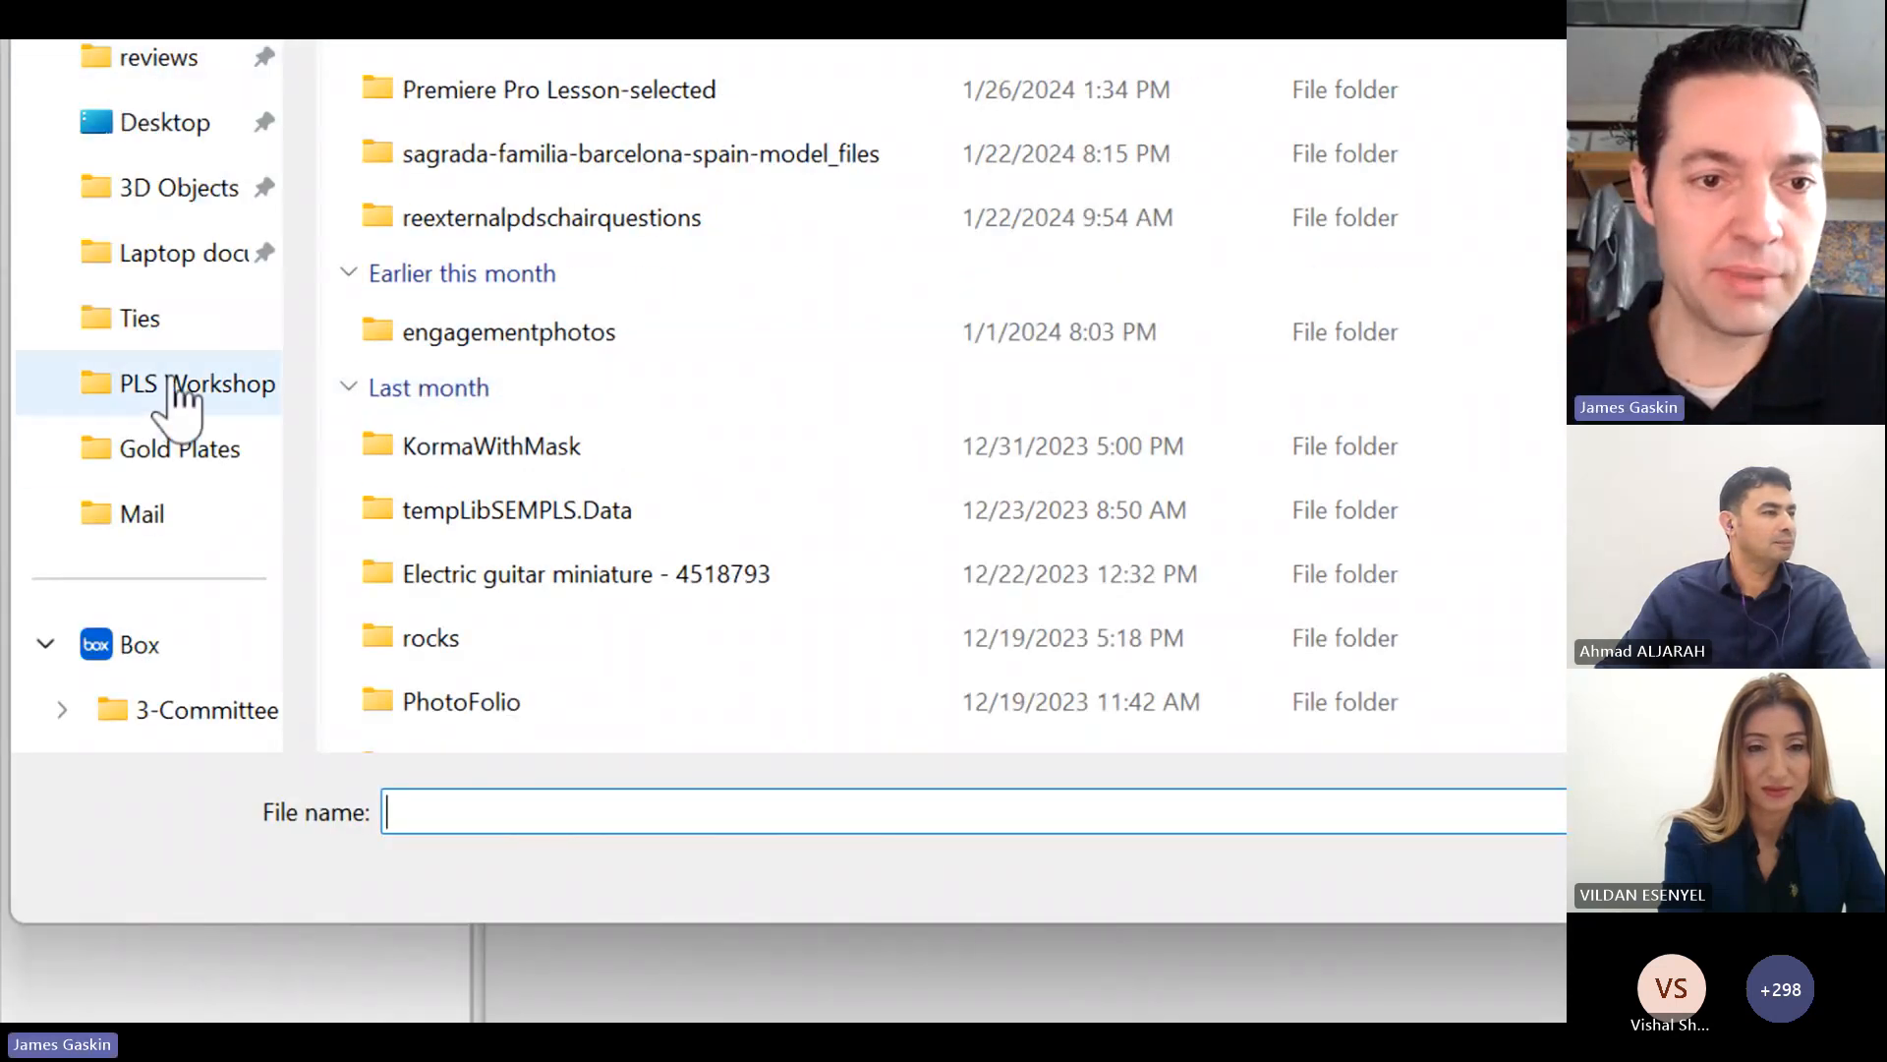
left_click(168, 390)
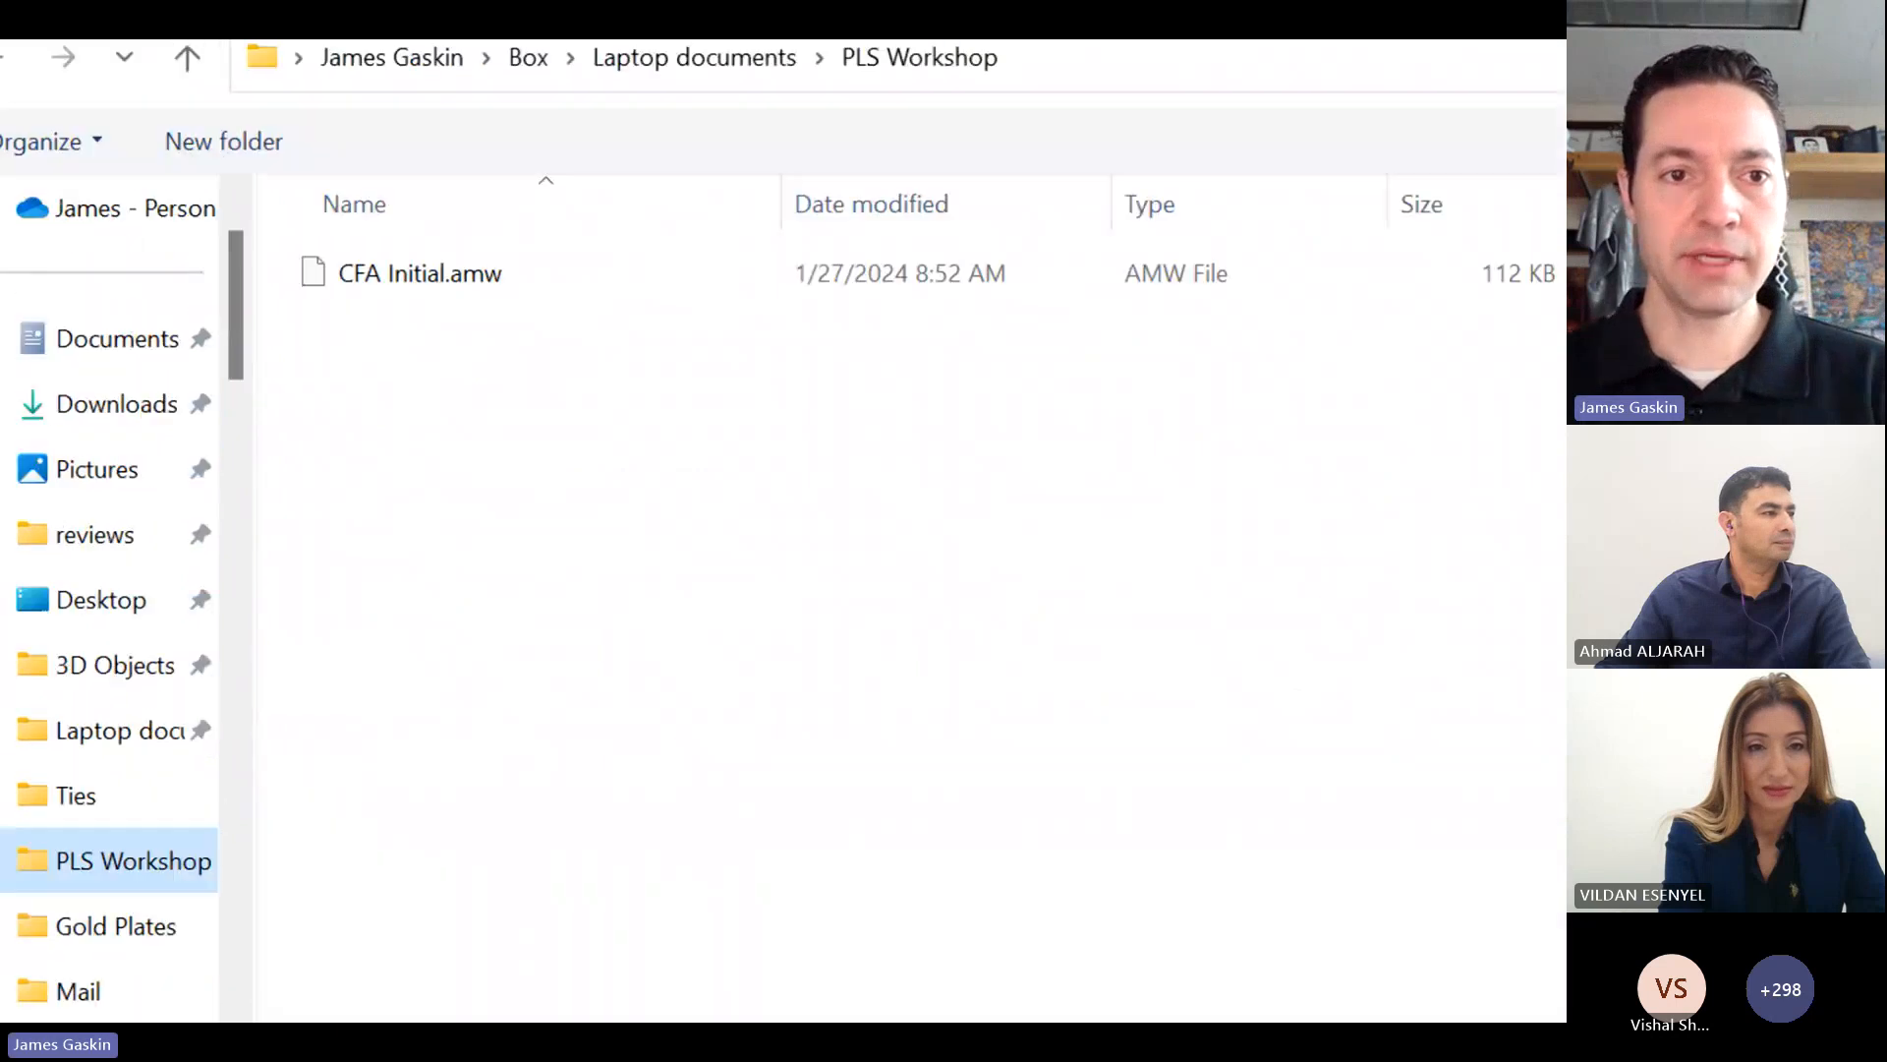
left_click(444, 379)
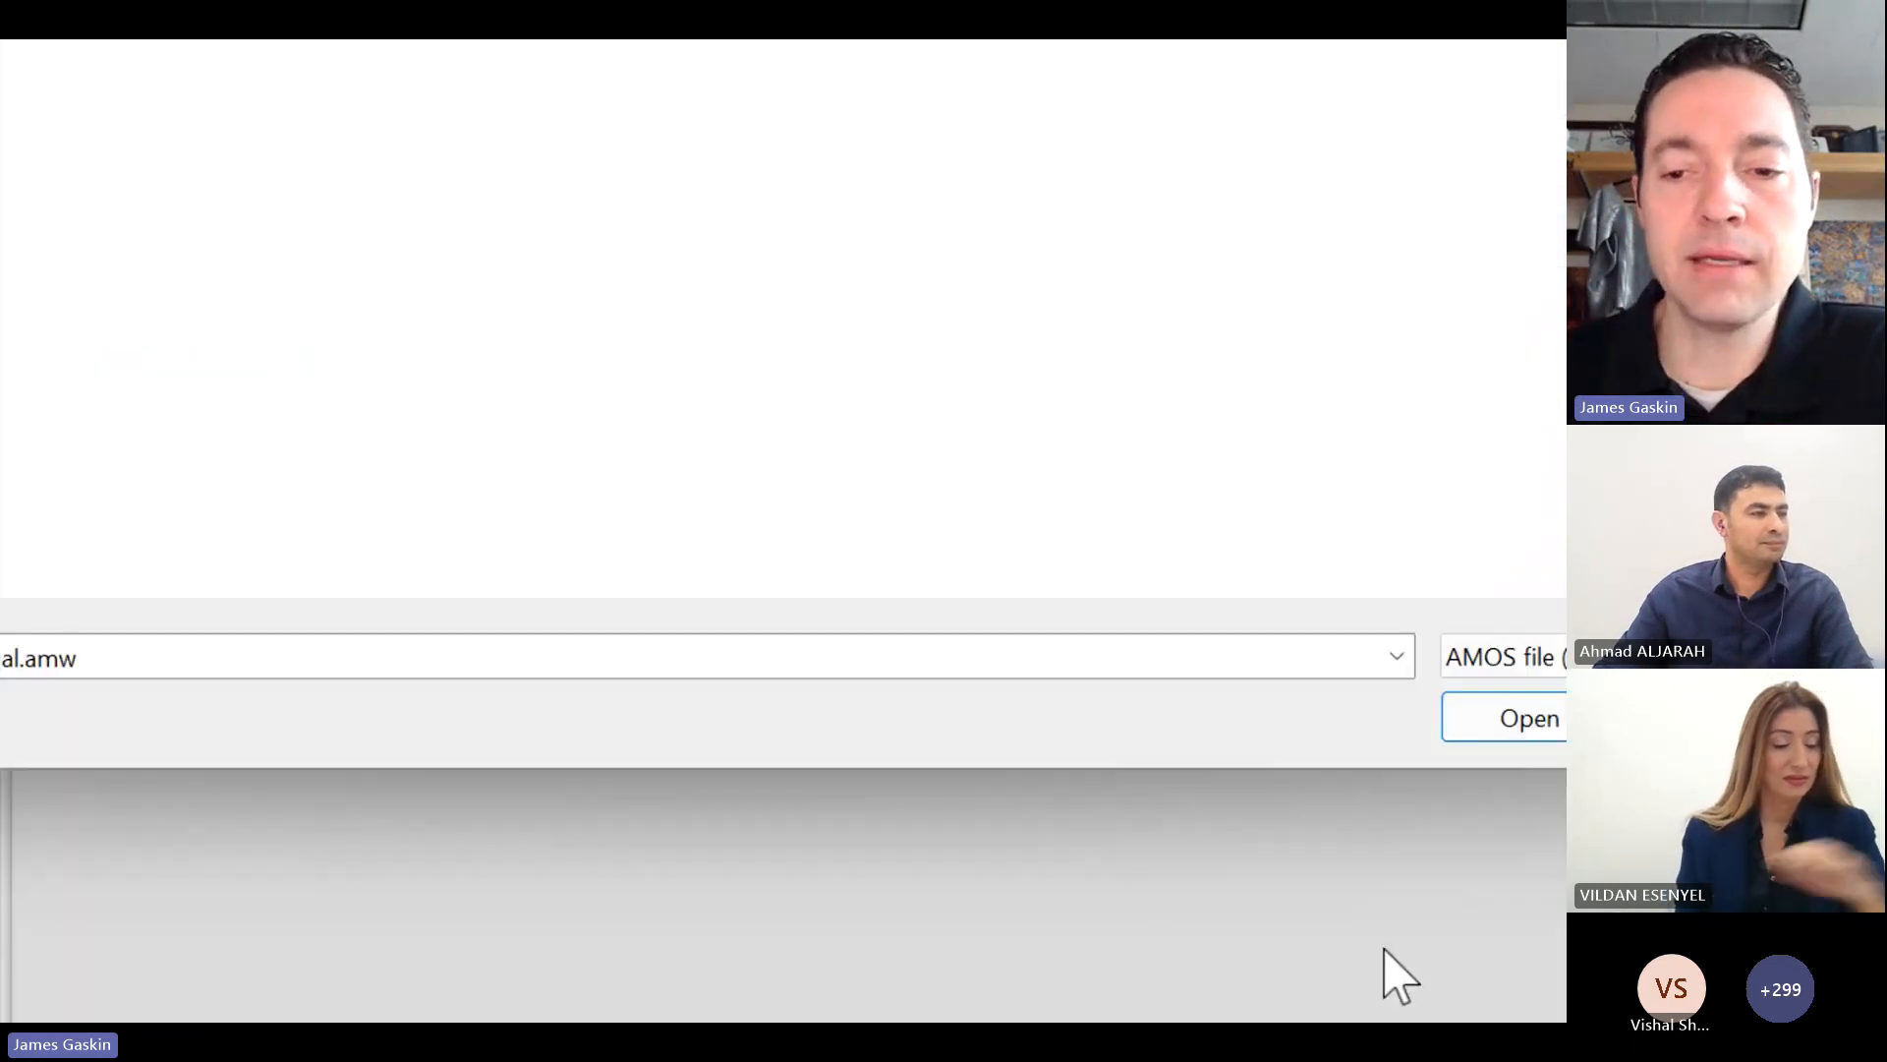
left_click(1131, 720)
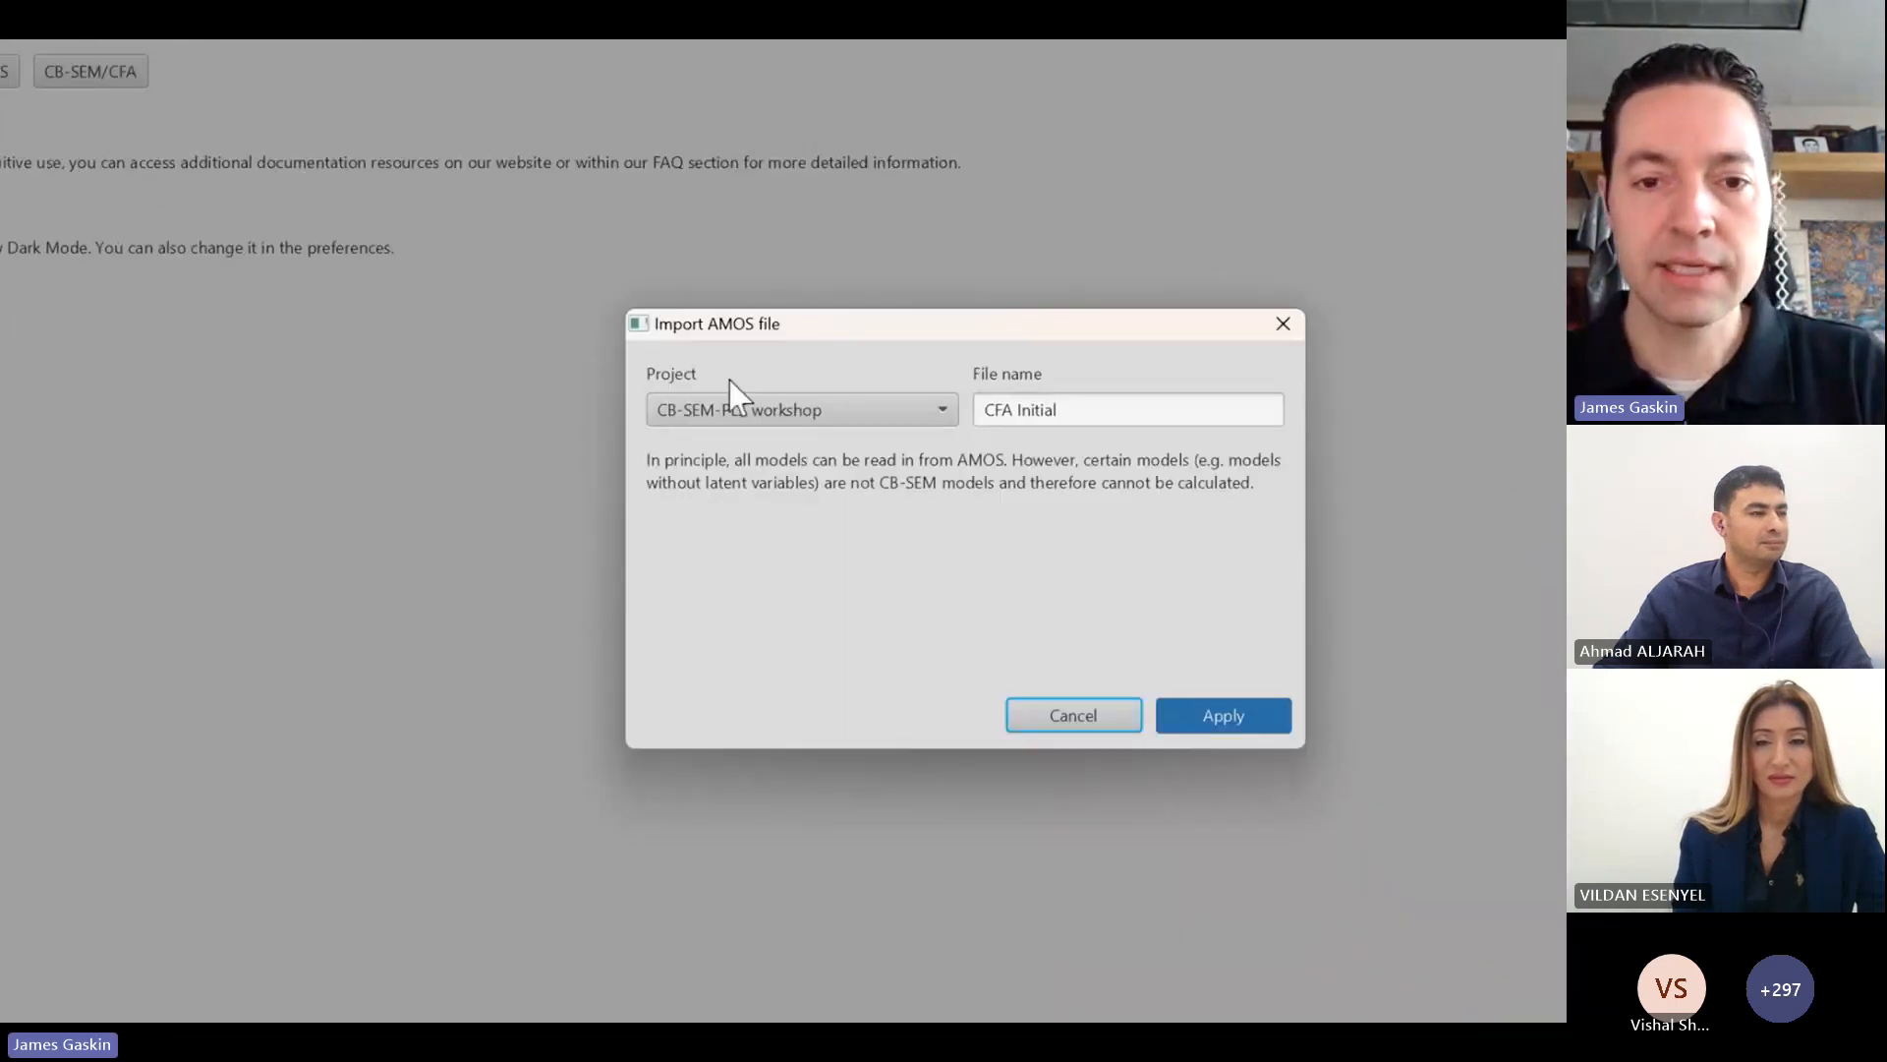
Step: Import the AMOS model into the CB-SEM-PLS workshop project under the file name CFA Initial
left_click(942, 409)
left_click(825, 480)
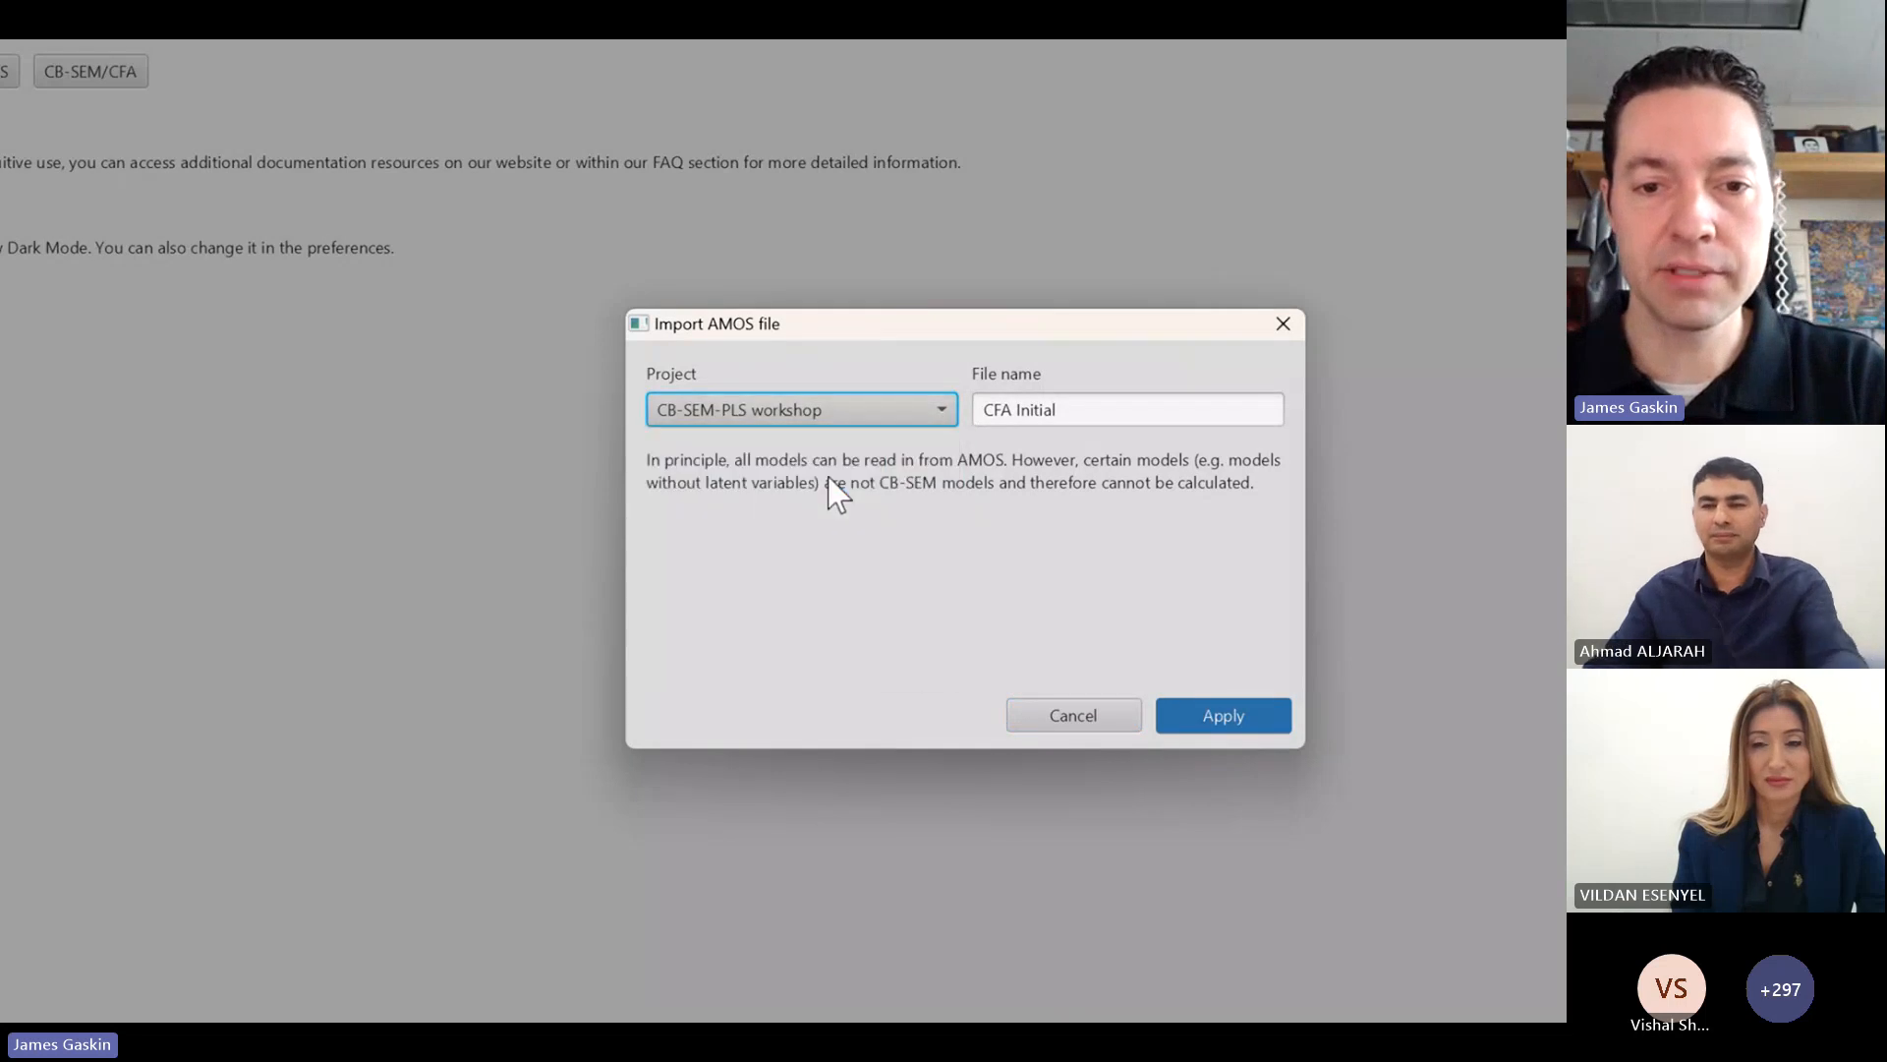
left_click(1103, 407)
left_click_drag(1100, 408, 970, 434)
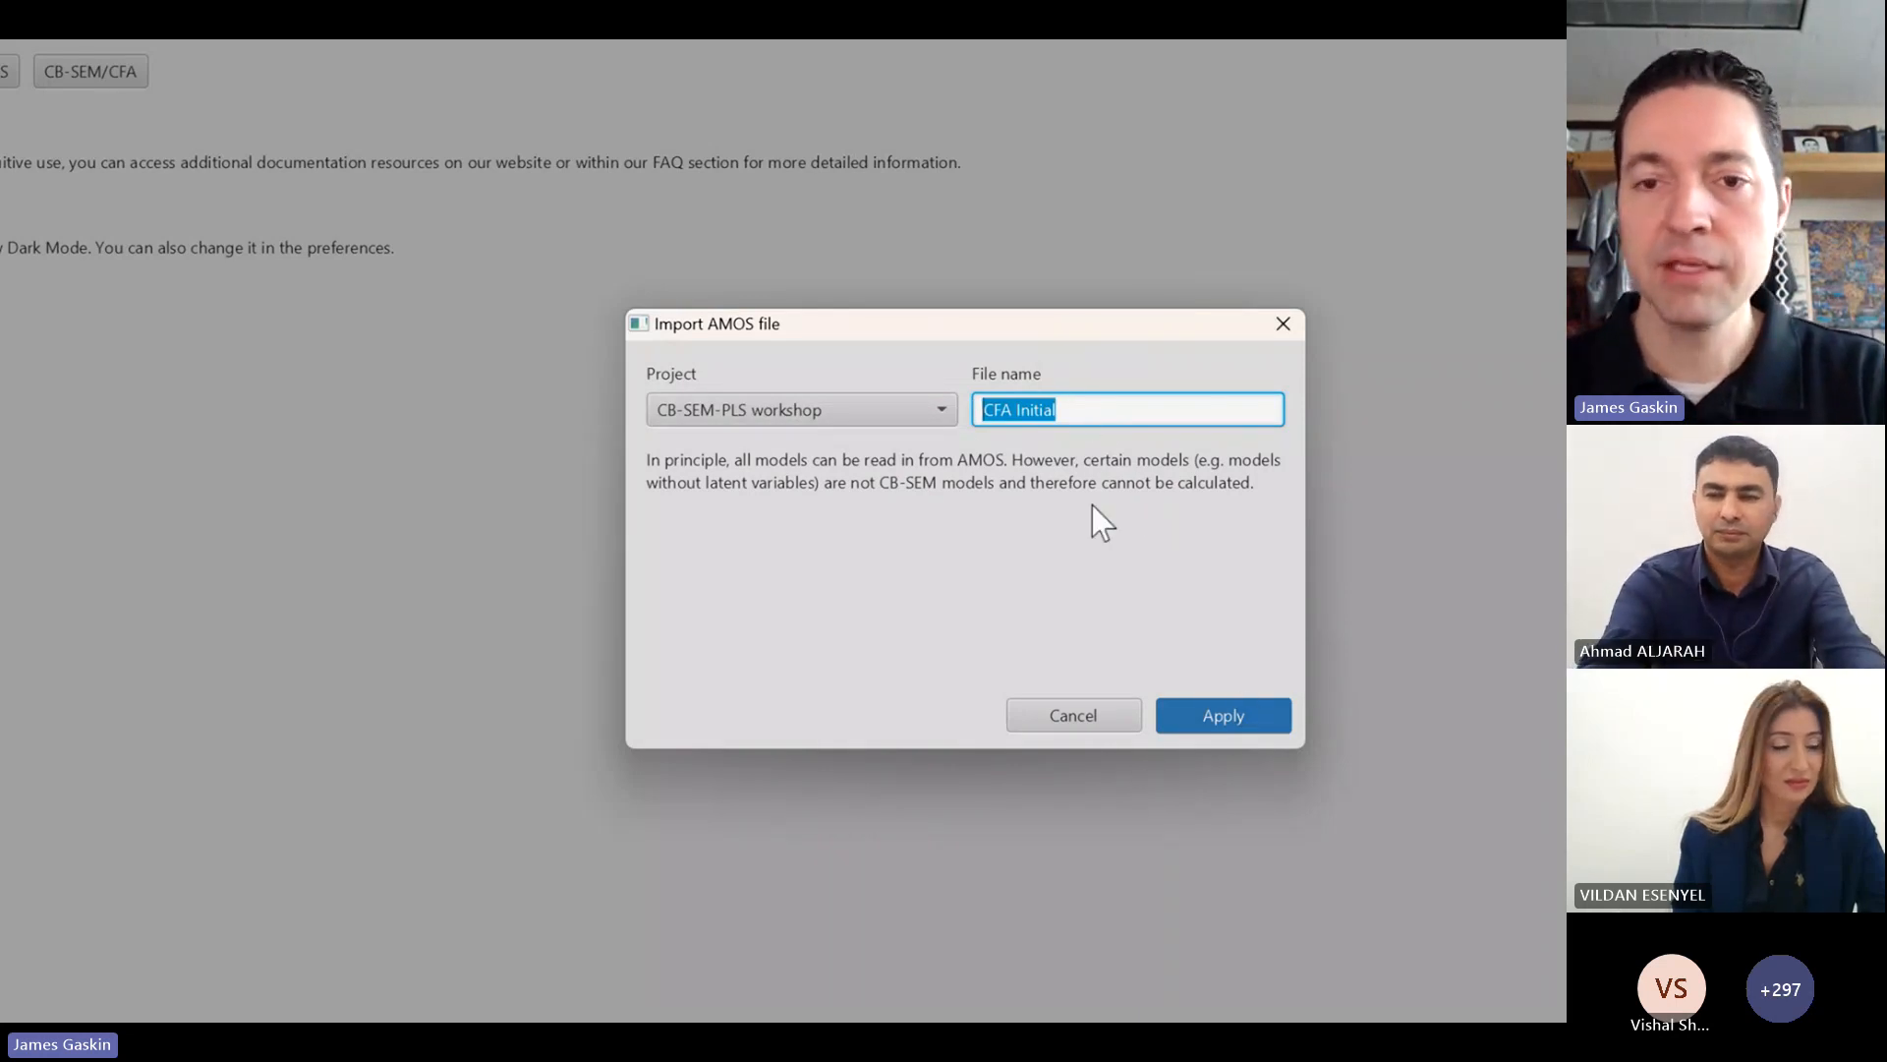
left_click(1074, 414)
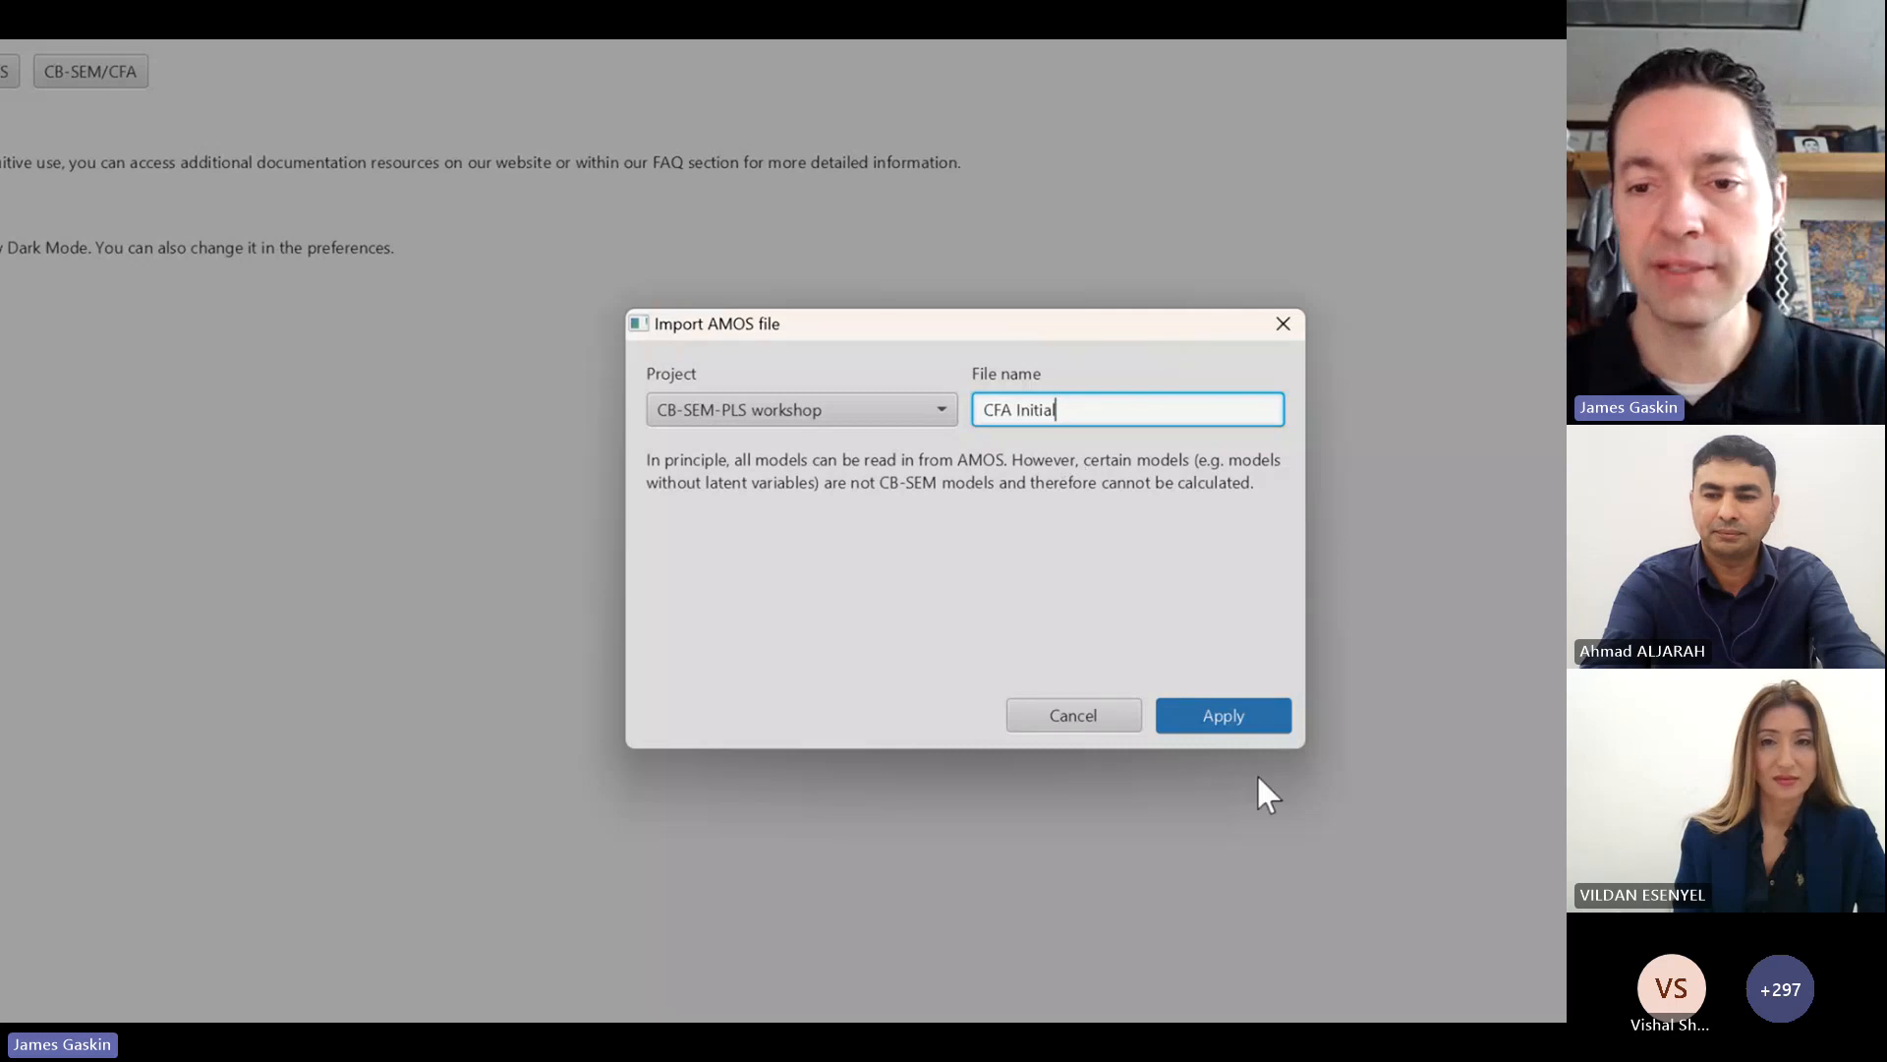
left_click(1243, 716)
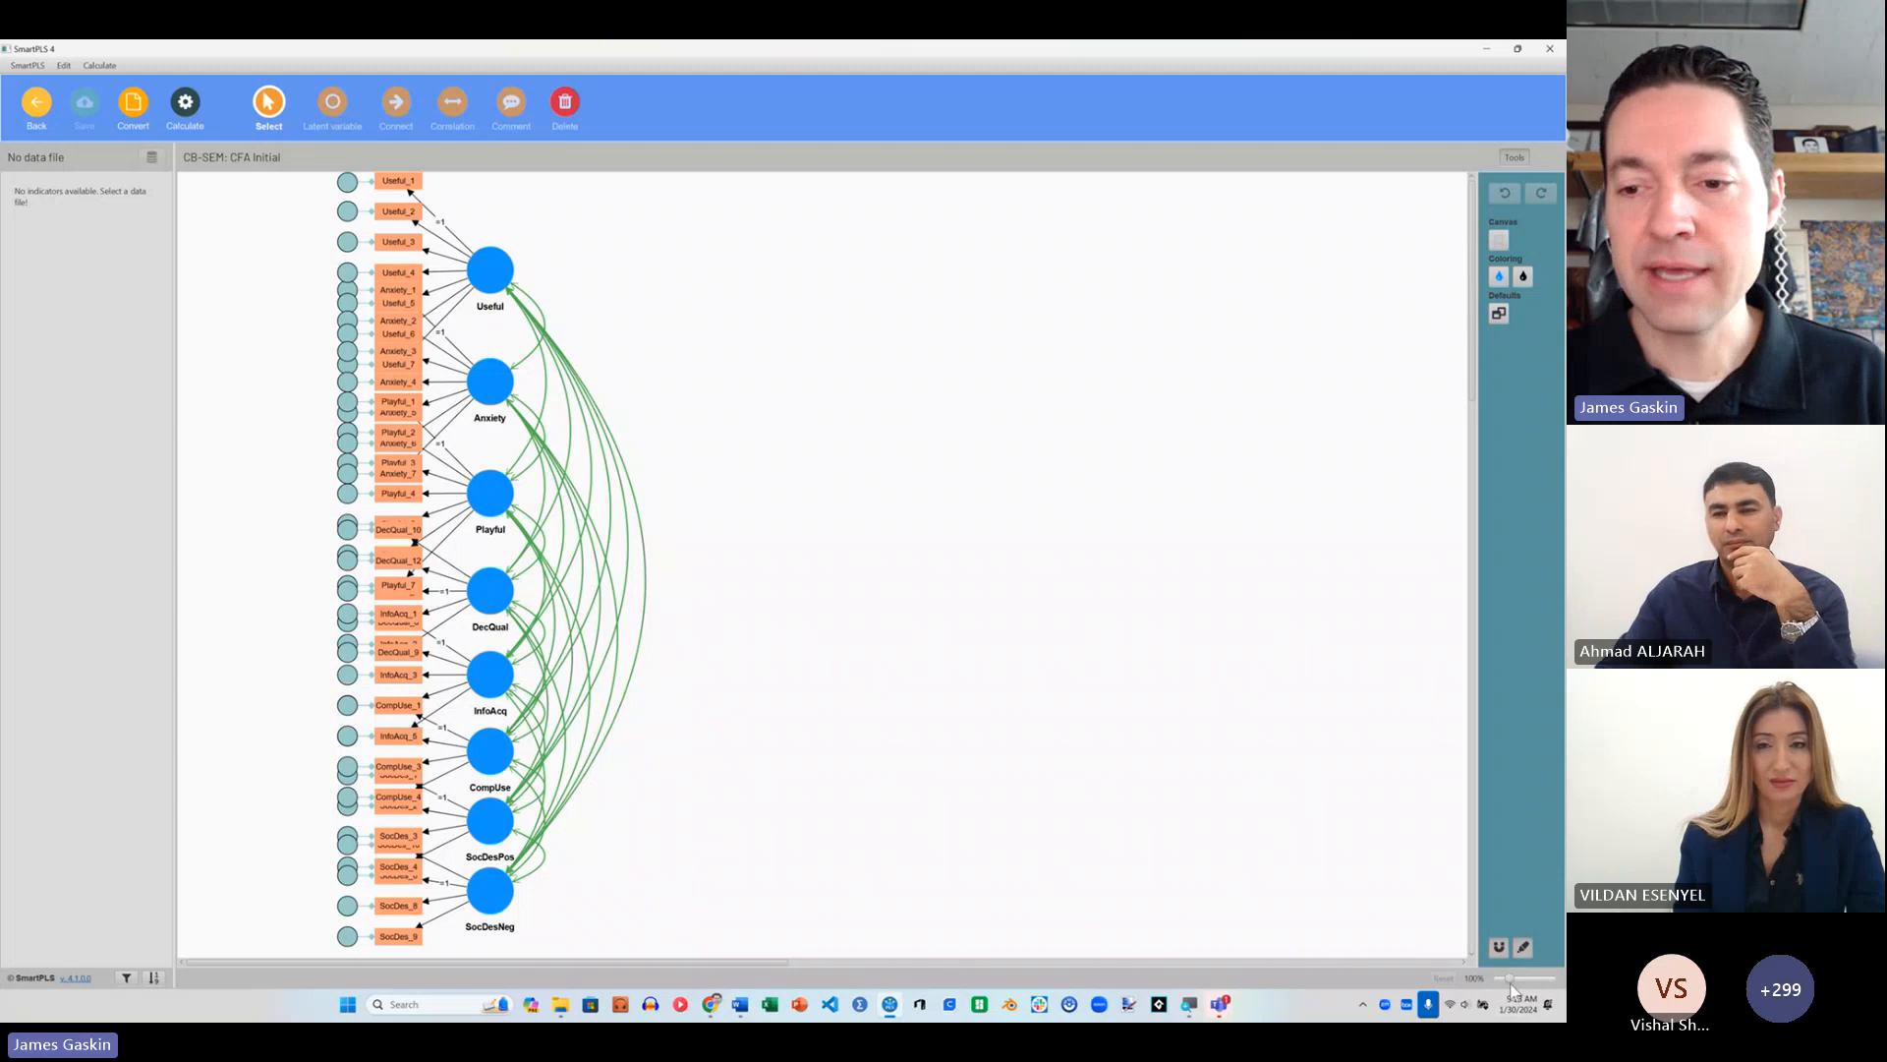
Step: Spread the lower constructs by moving SocDesNeg, SocDesPos, CompUse, InfoAcq and DecQual down with their indicators
left_click_drag(1511, 981, 1503, 979)
left_click_drag(388, 641, 379, 845)
left_click_drag(385, 599, 385, 767)
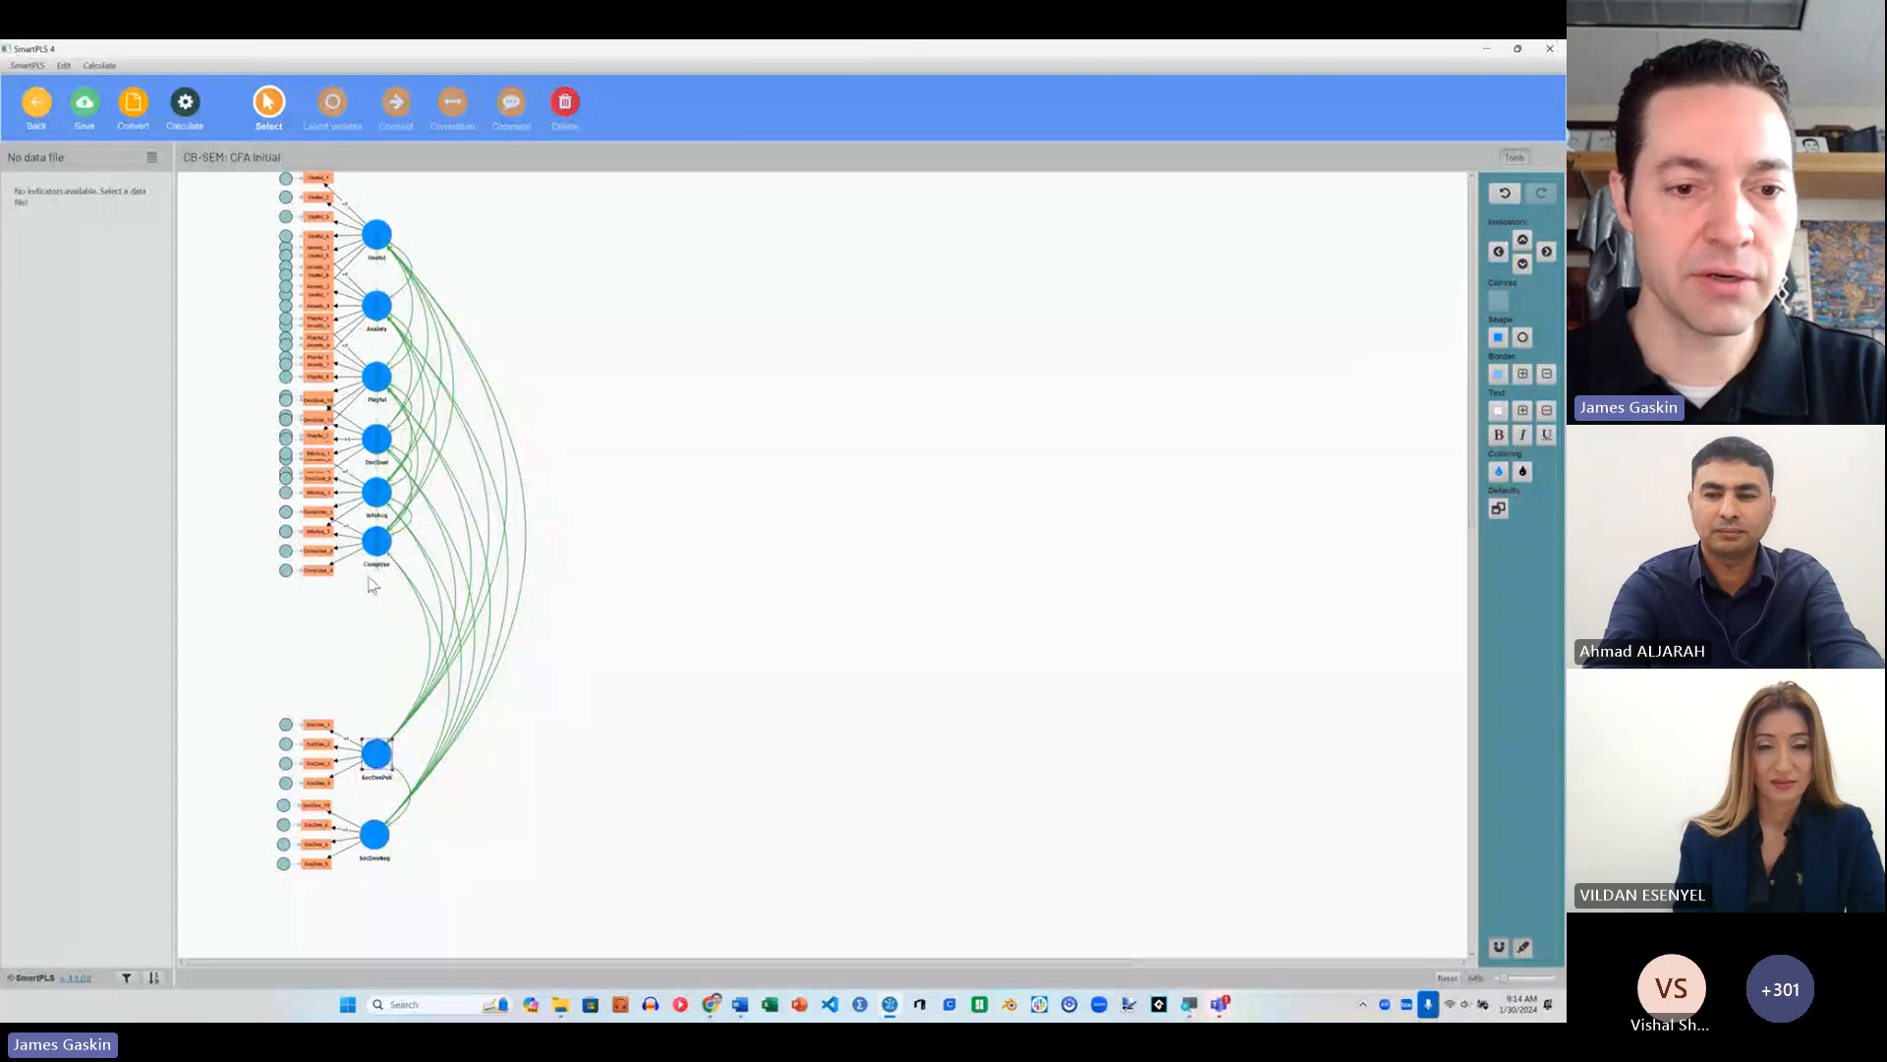
left_click_drag(376, 541, 376, 676)
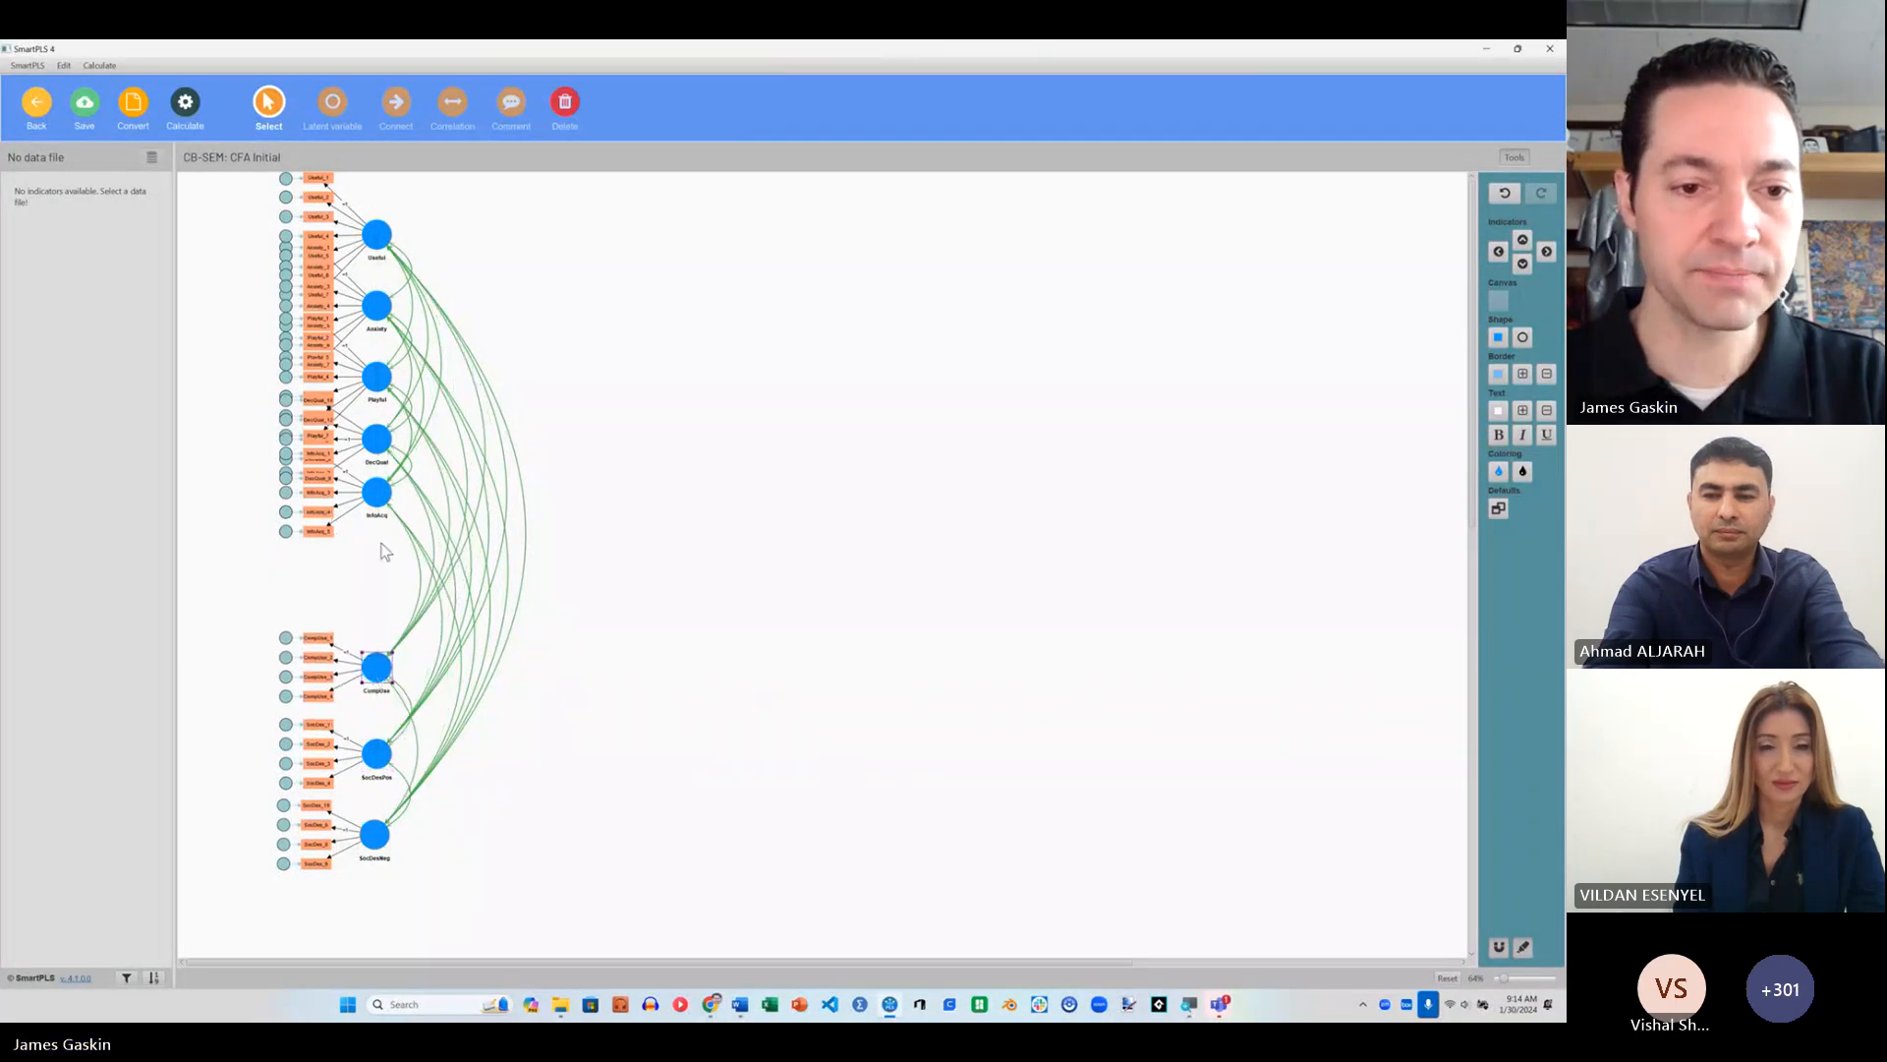
left_click_drag(376, 492, 379, 577)
left_click_drag(370, 462, 371, 506)
Step: Shift SocDesNeg, SocDesPos, CompUse, InfoAcq, DecQual and Playful further down, stacking their indicator blocks in one column
left_click_drag(393, 830, 393, 881)
left_click_drag(382, 769, 382, 821)
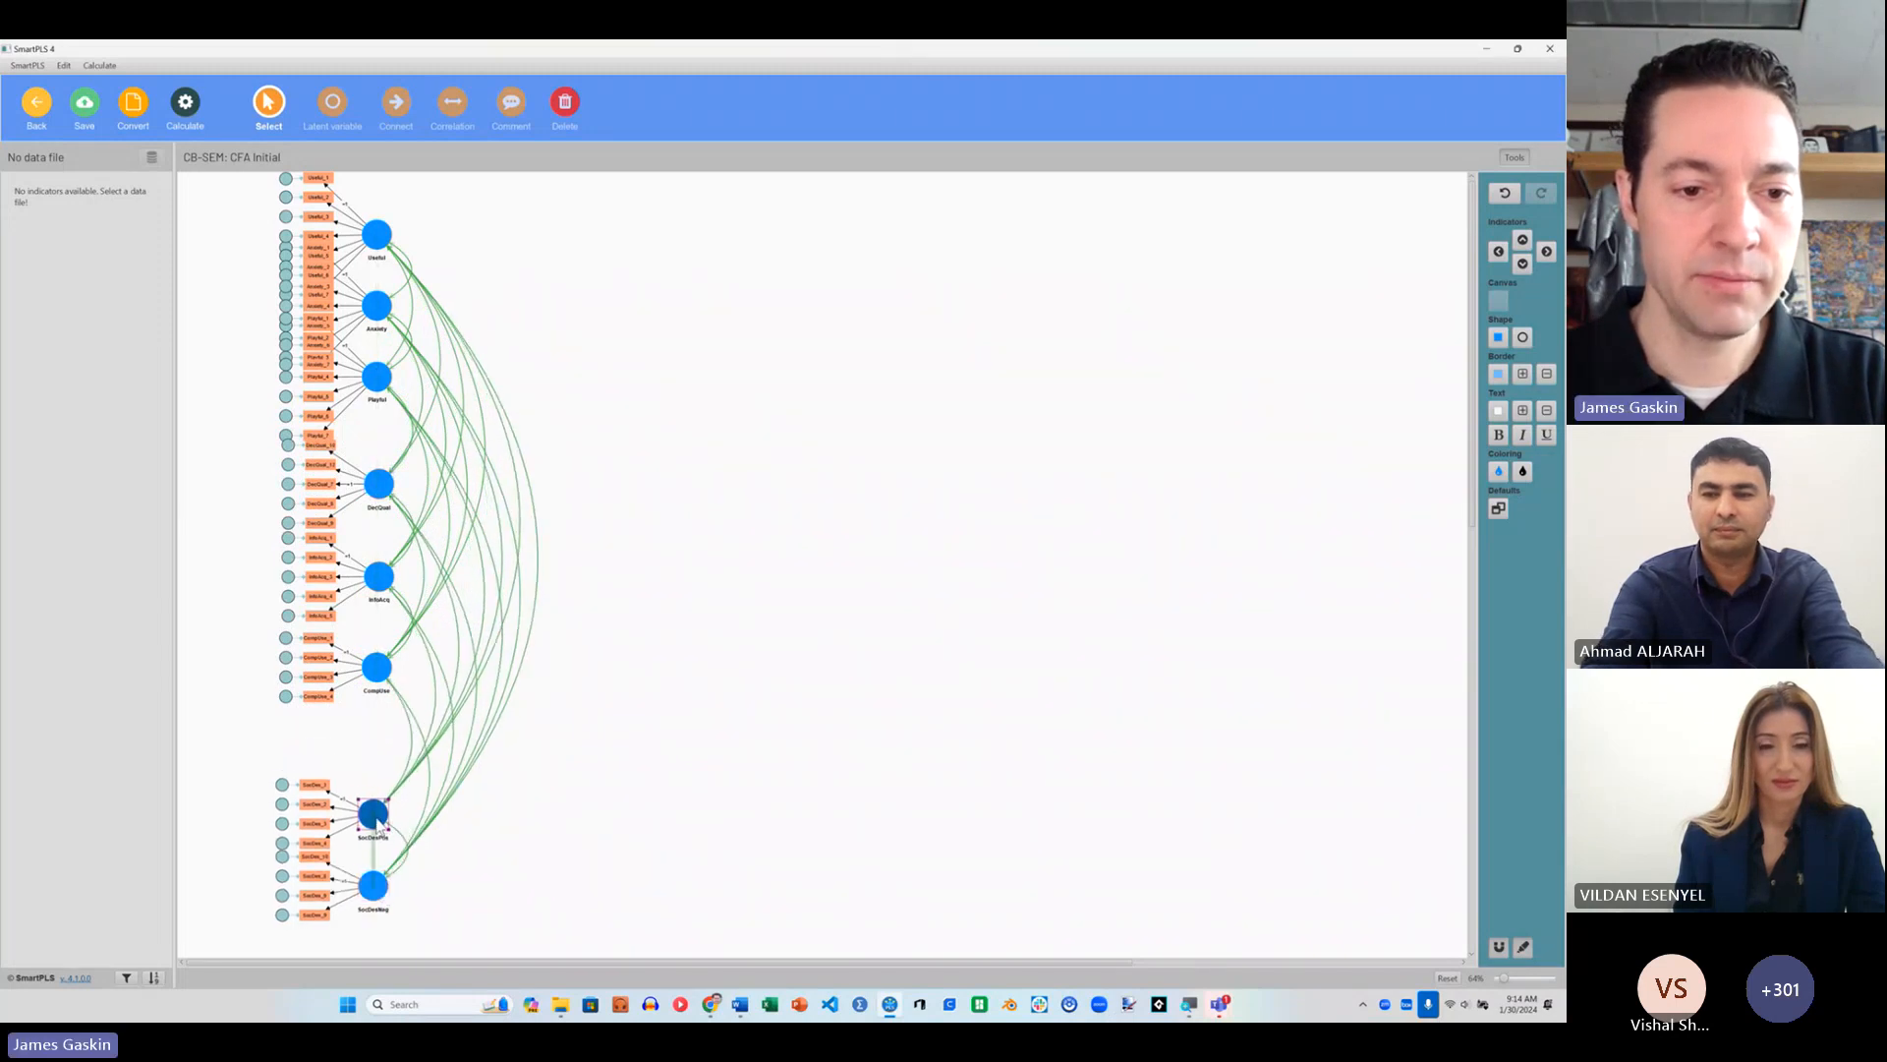
left_click_drag(376, 678, 377, 737)
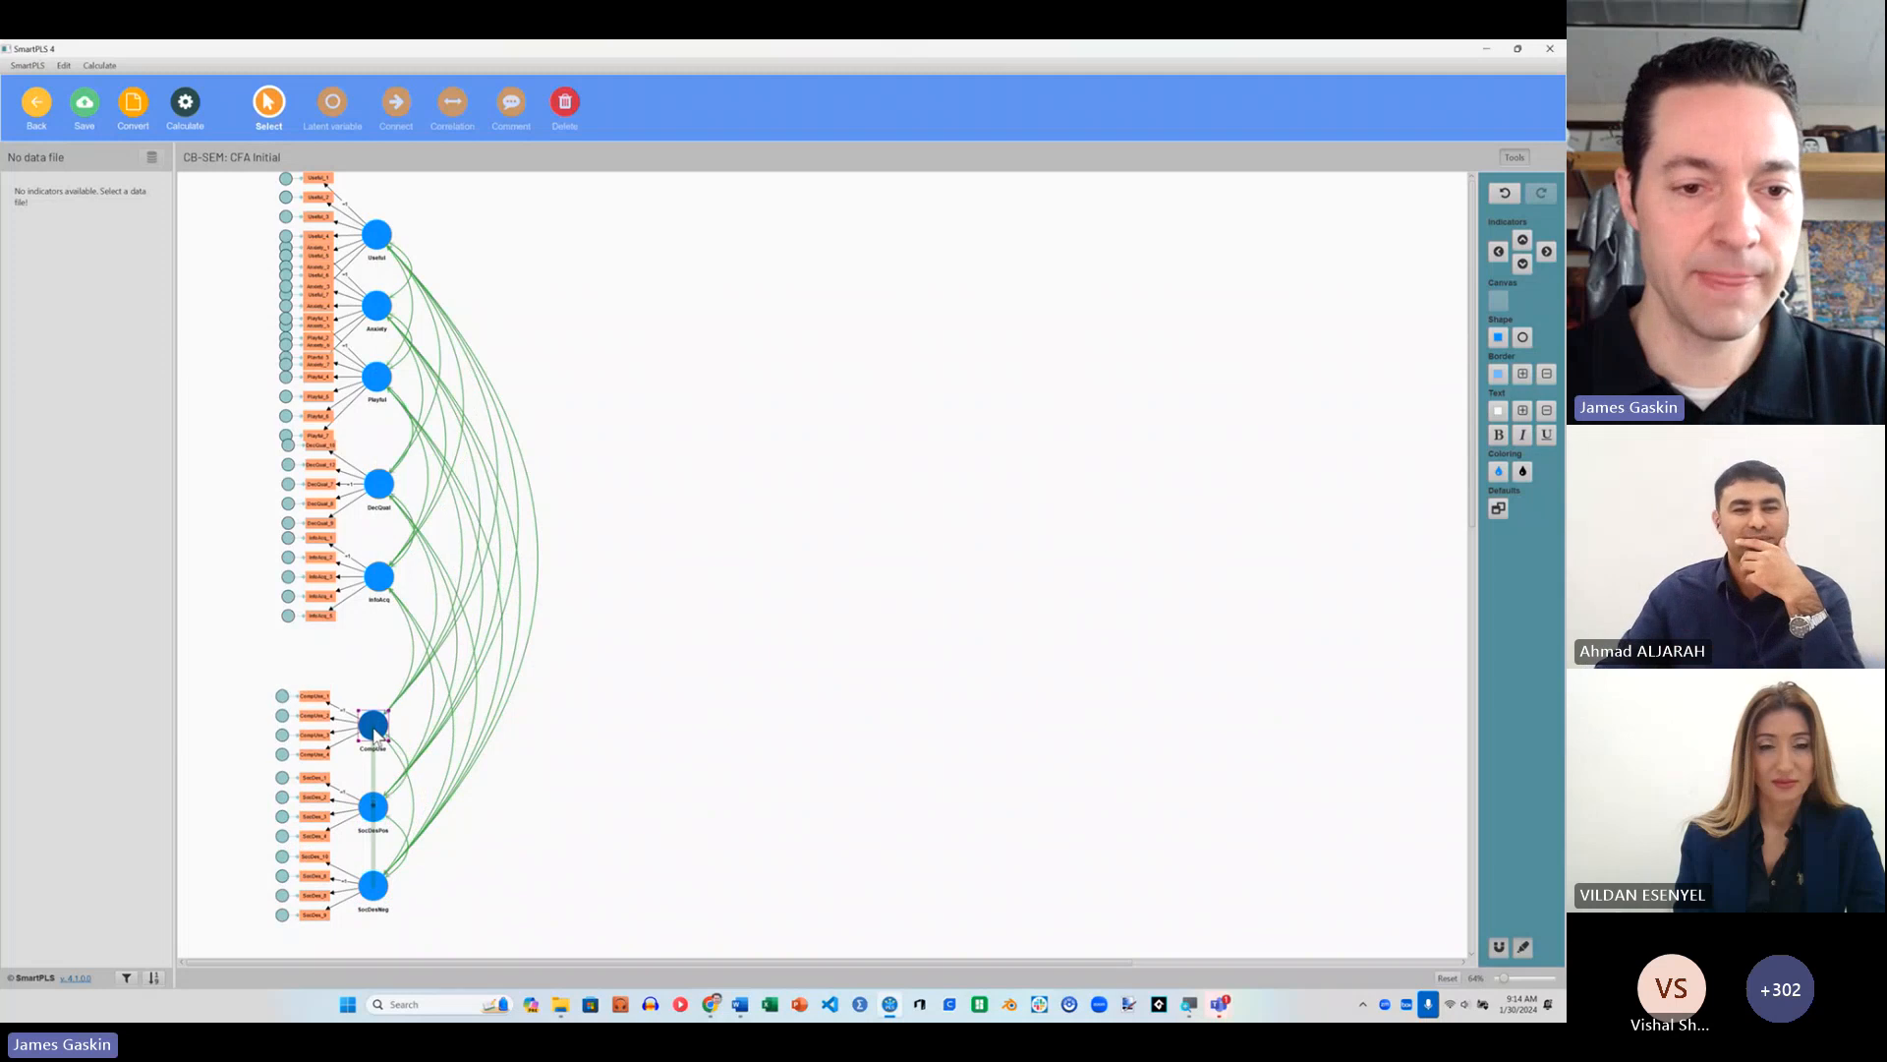
left_click_drag(372, 586, 372, 644)
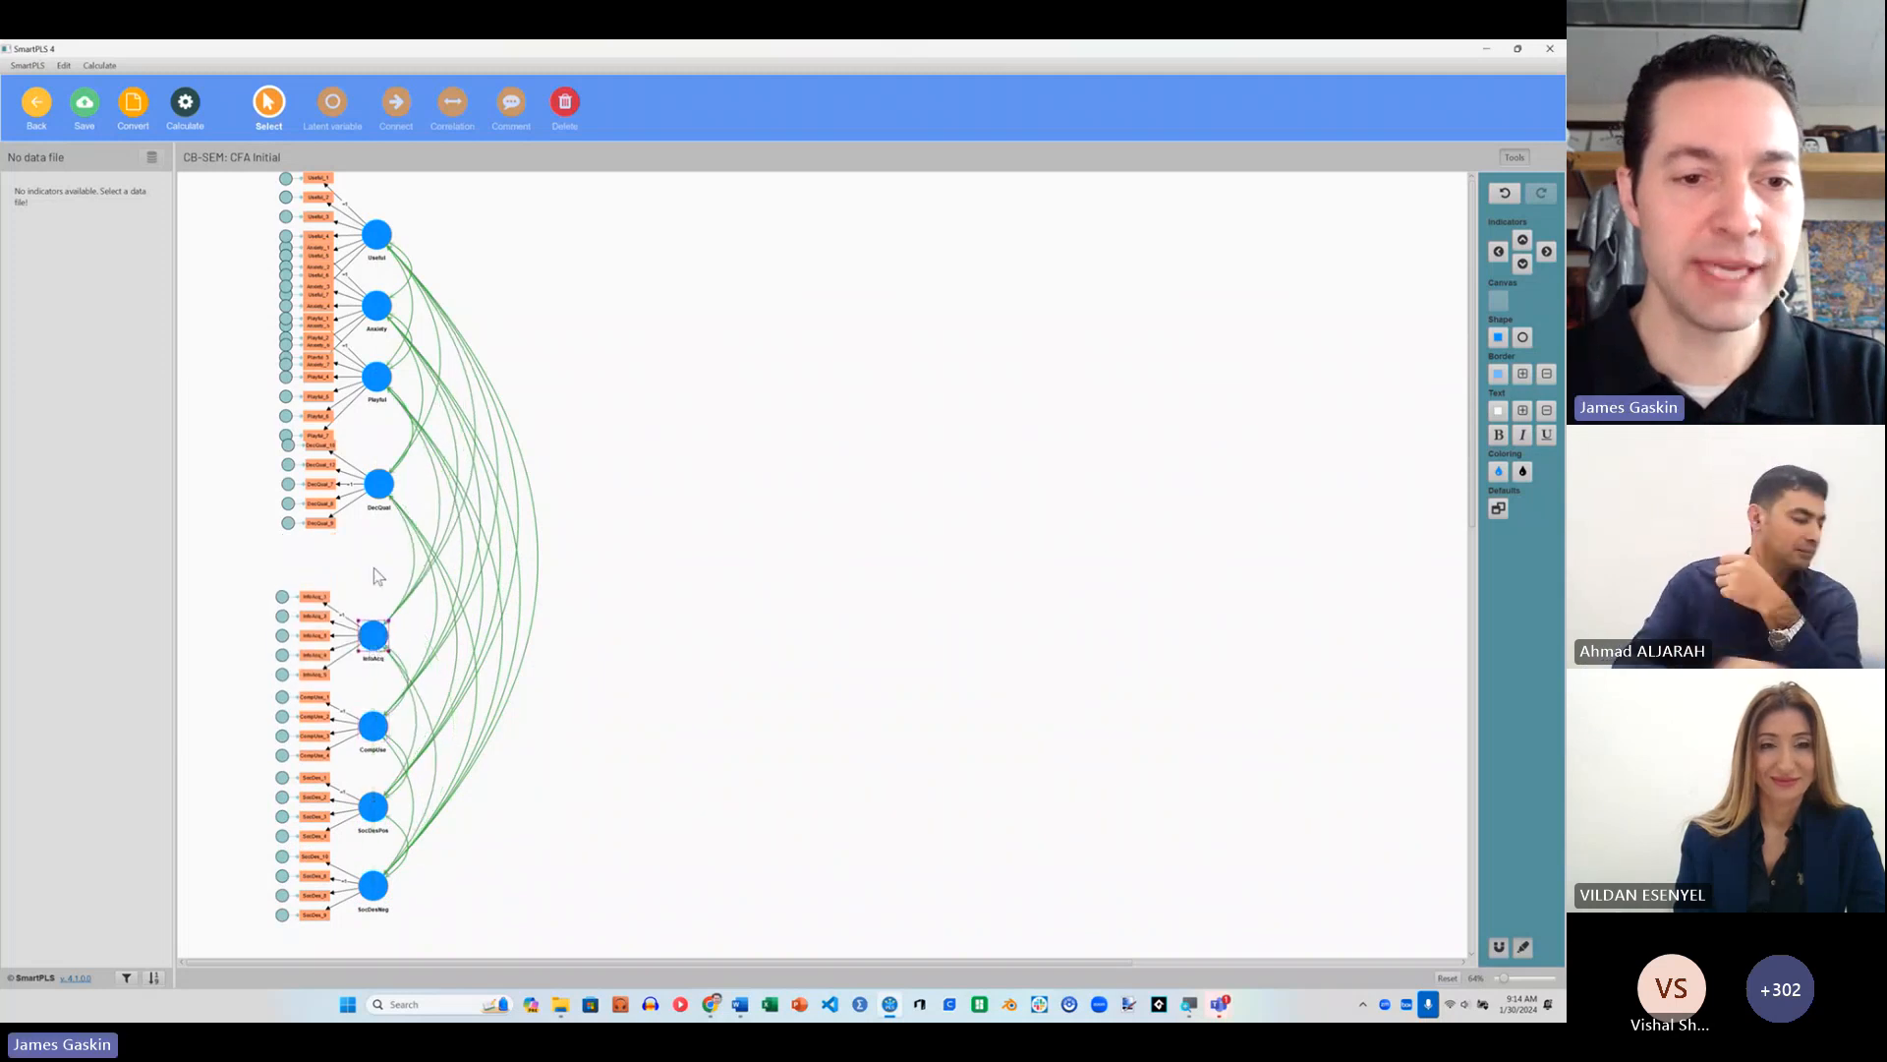
left_click_drag(375, 506, 370, 560)
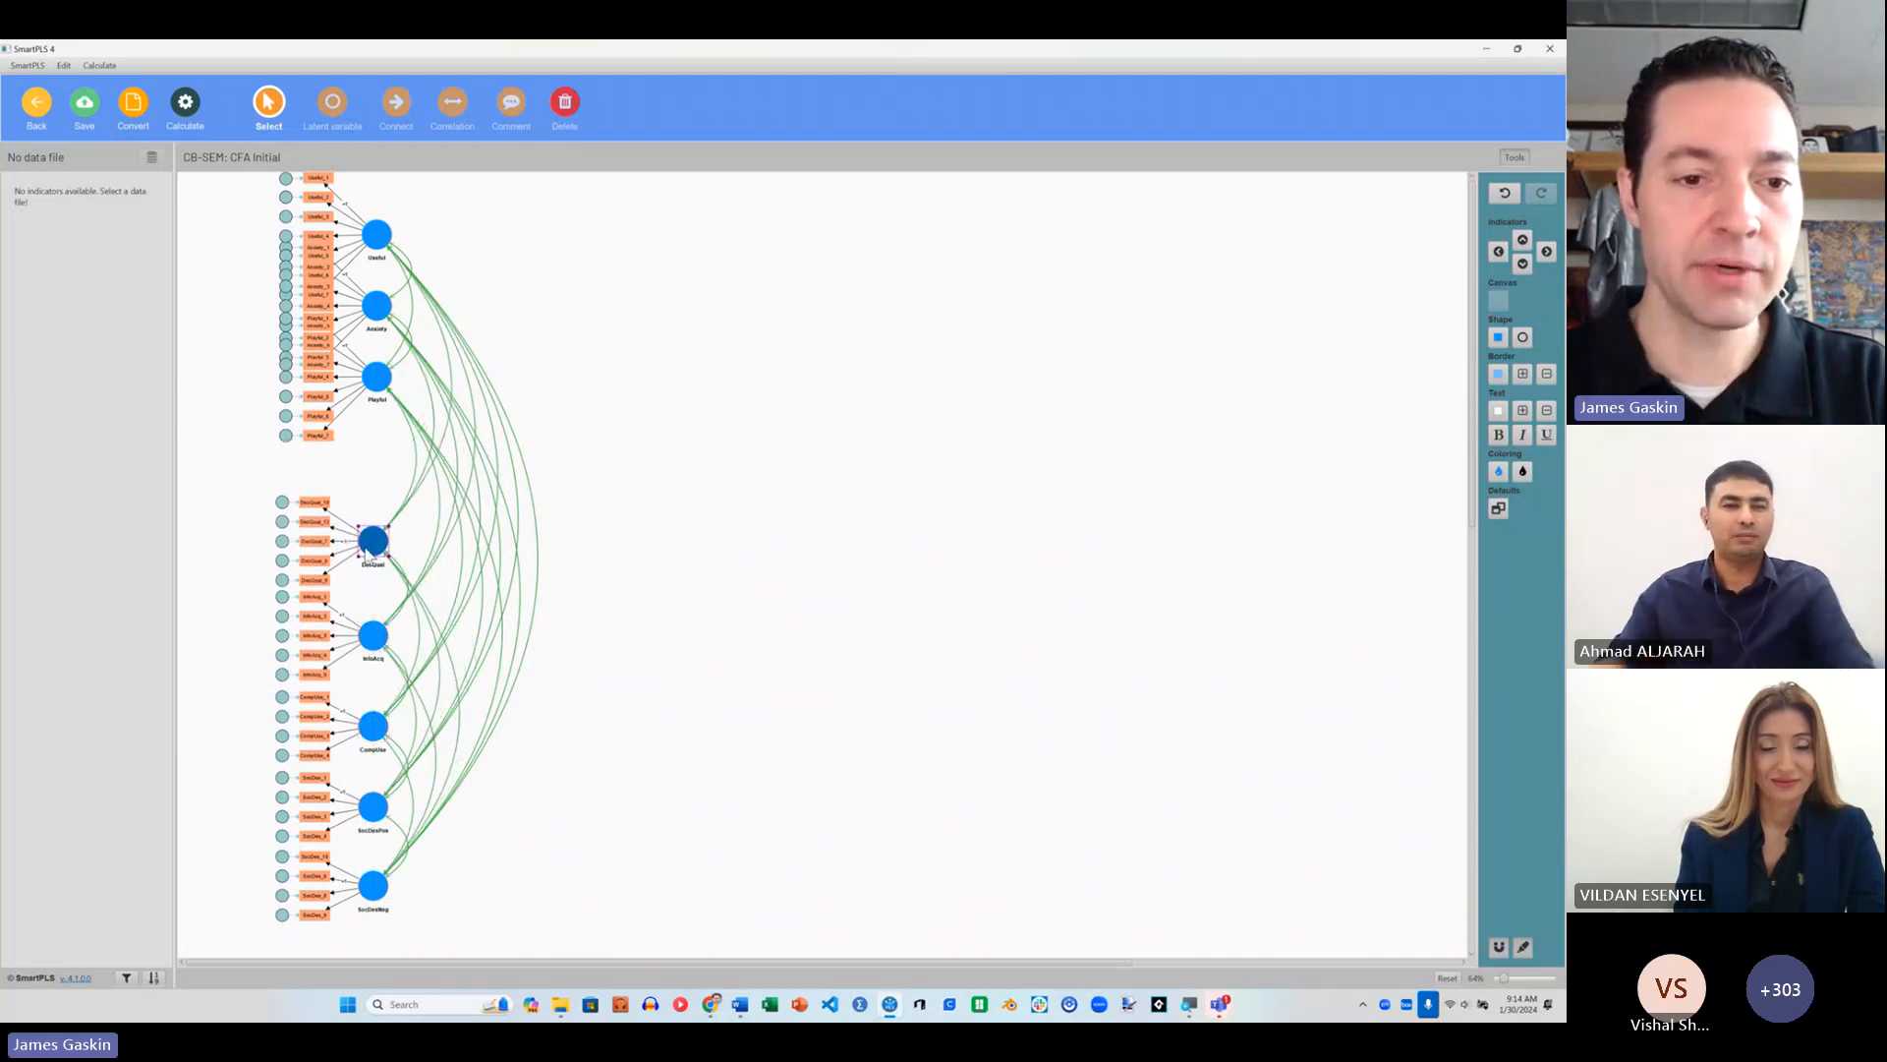
left_click_drag(382, 390, 382, 442)
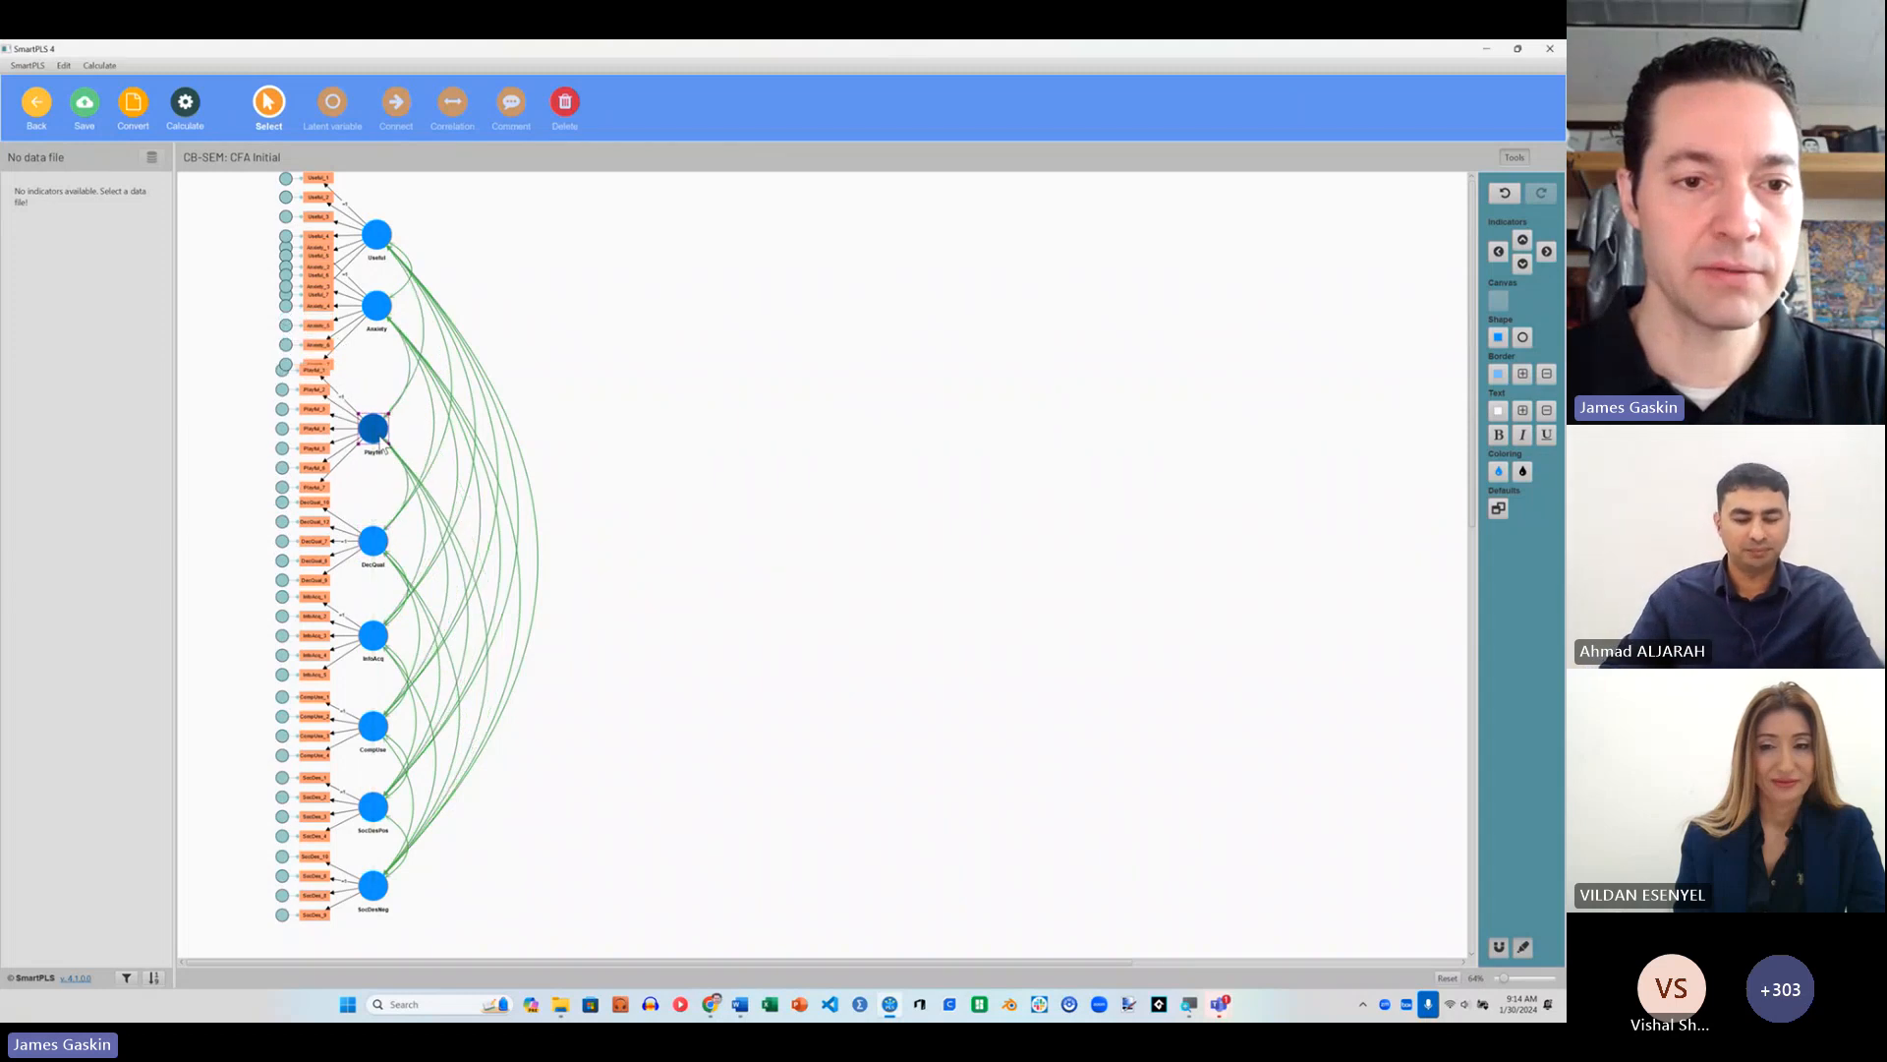
Step: Select the entire model and move it slightly down to make room above the Useful construct
left_click(615, 540)
key("ctrl+a")
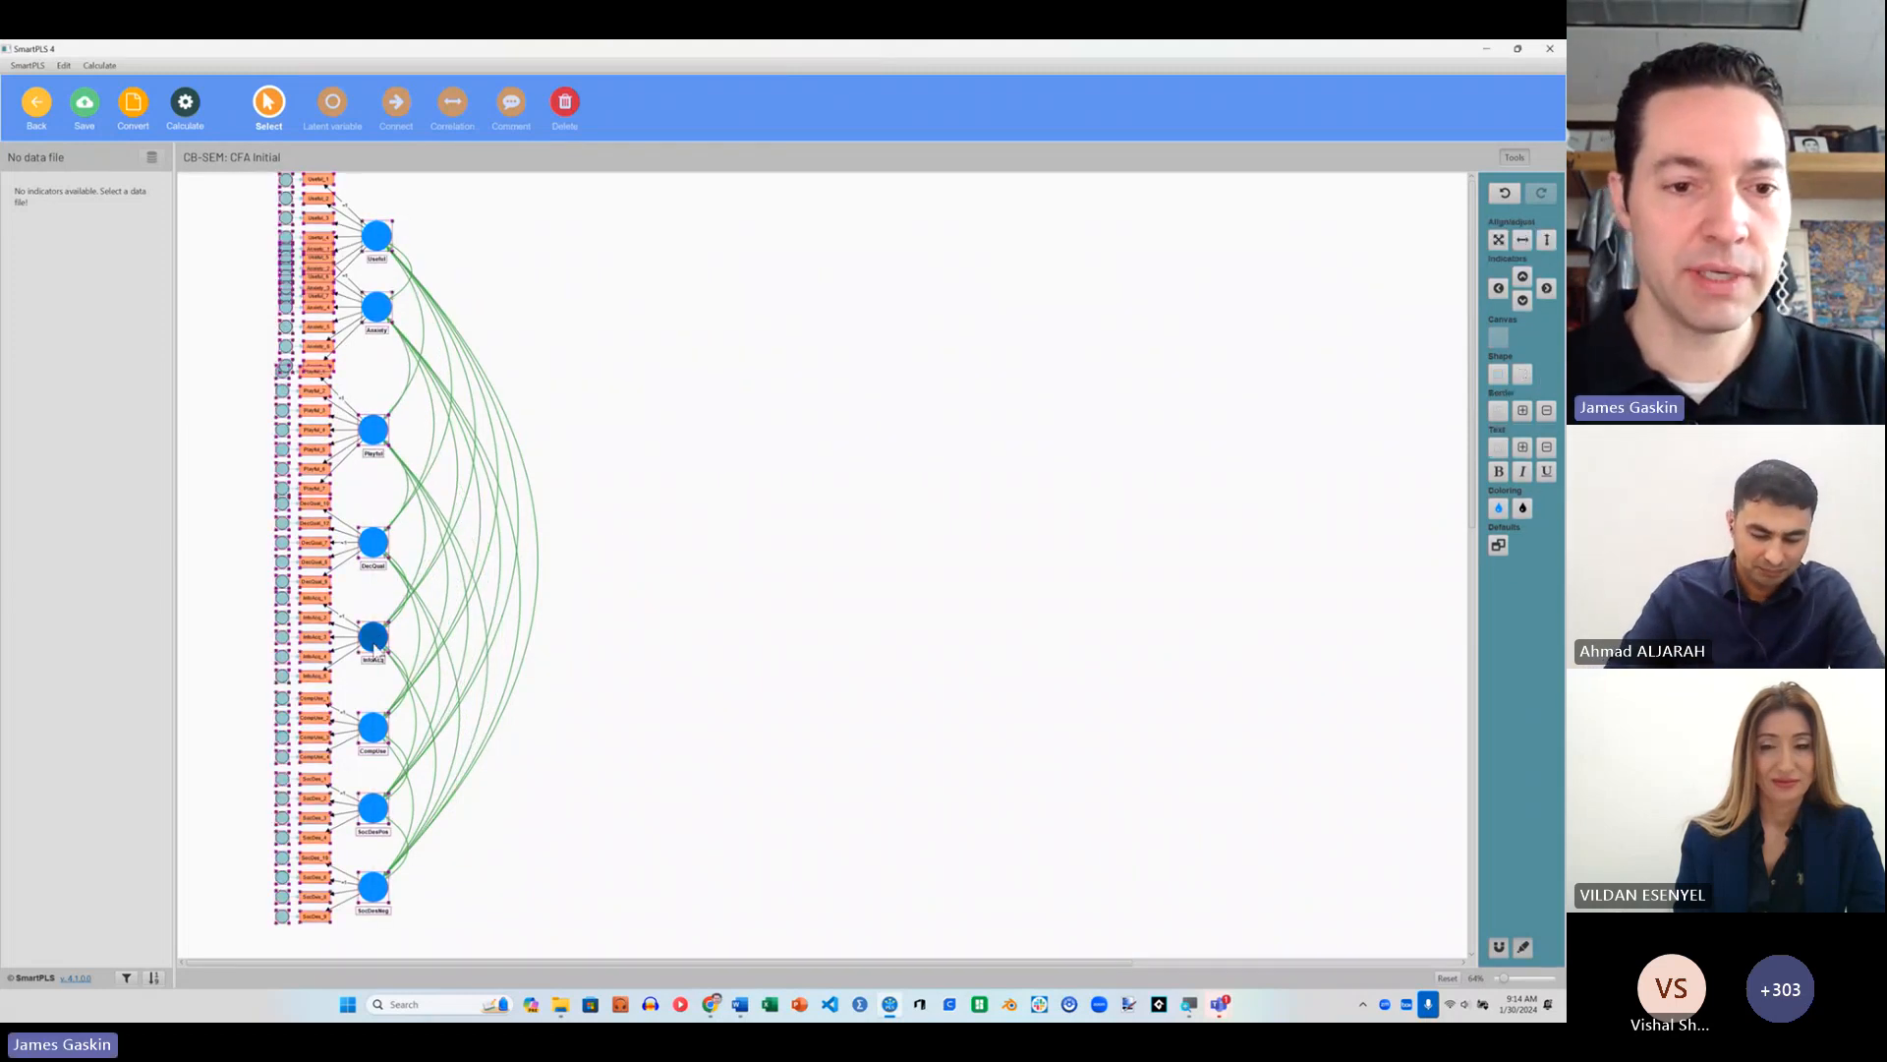
left_click_drag(373, 637, 373, 685)
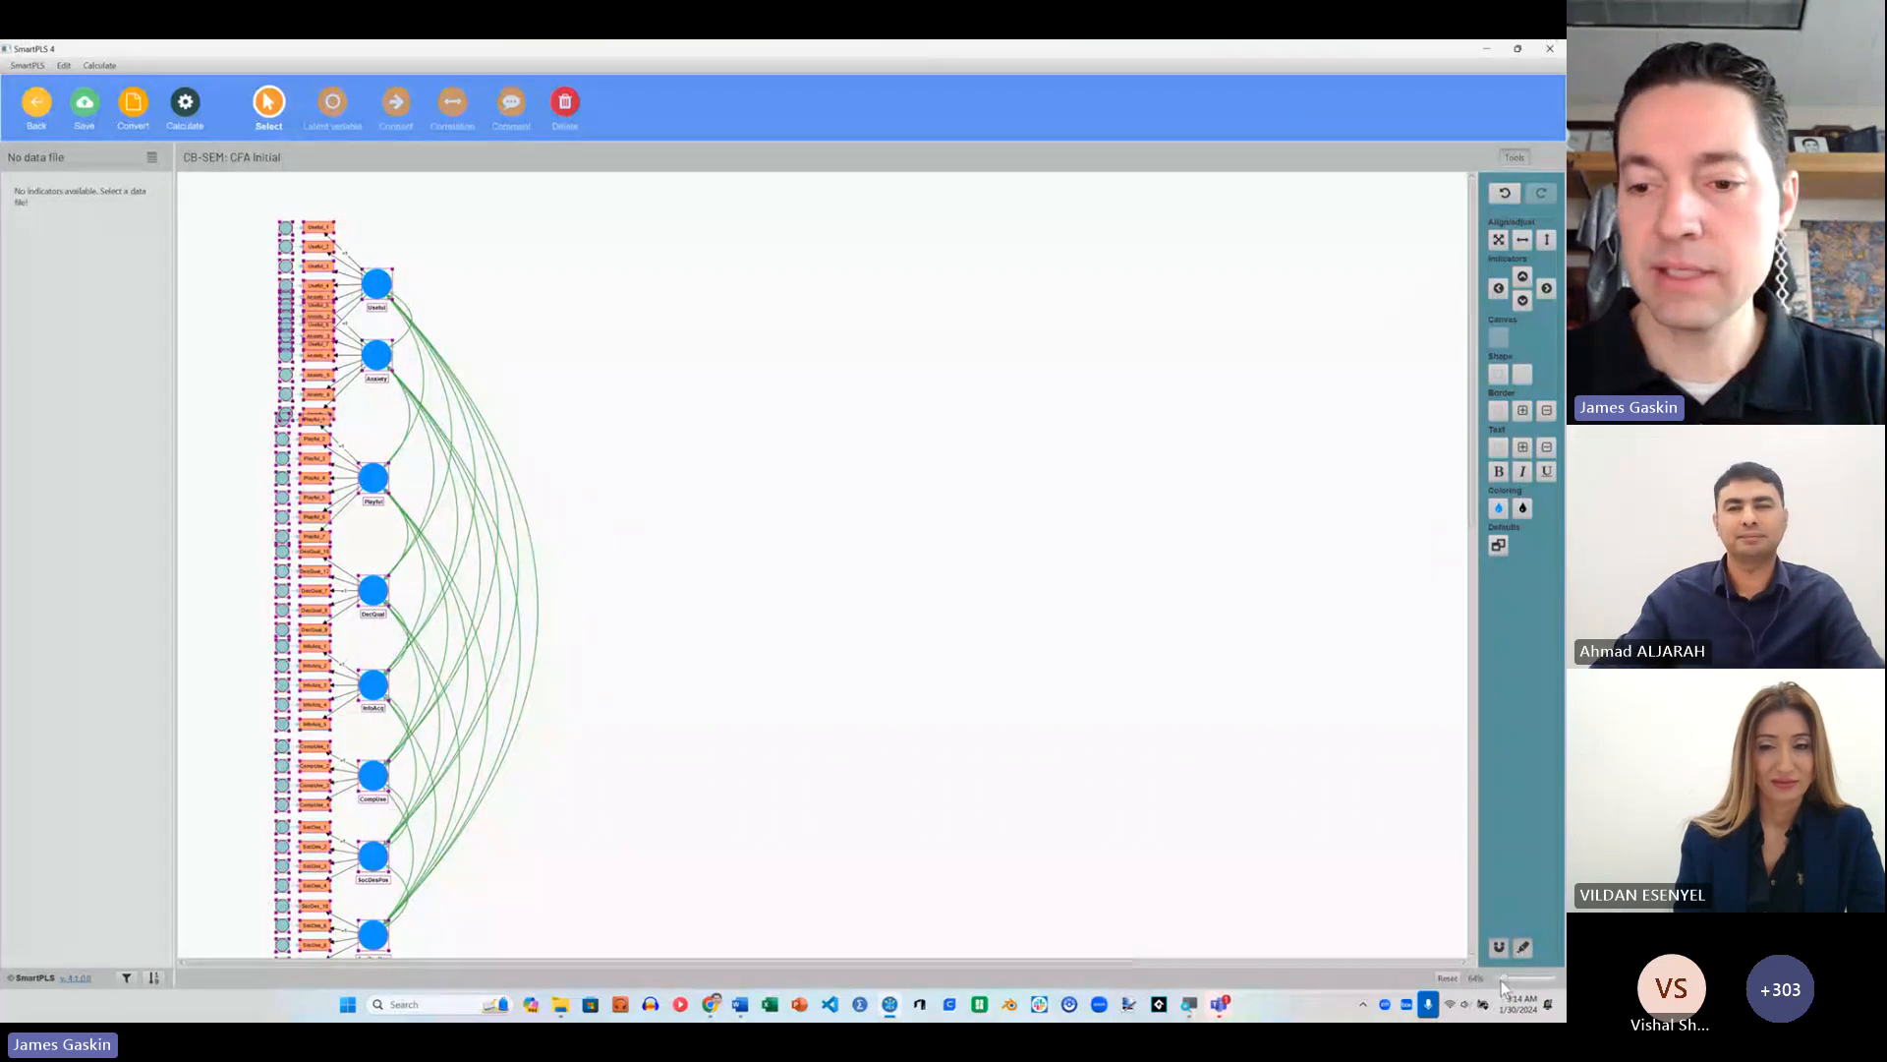
left_click_drag(1504, 978, 1502, 978)
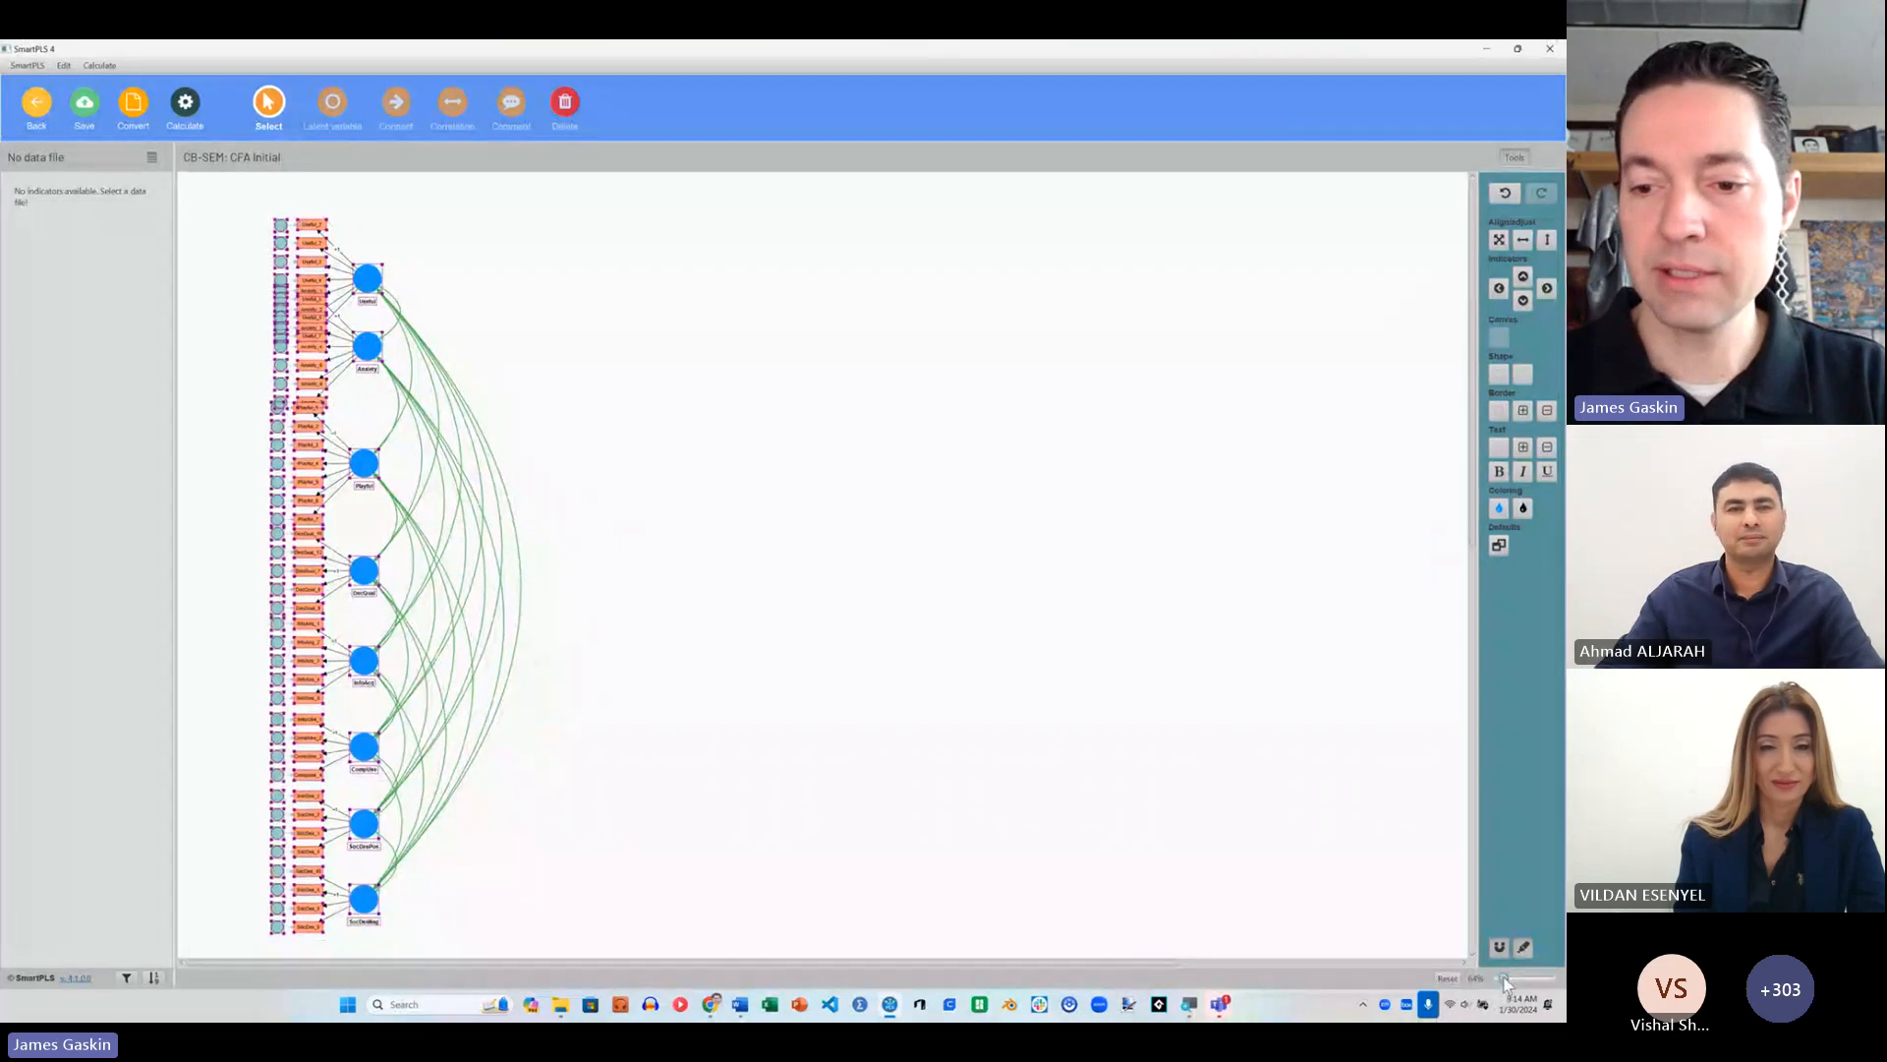
left_click(487, 306)
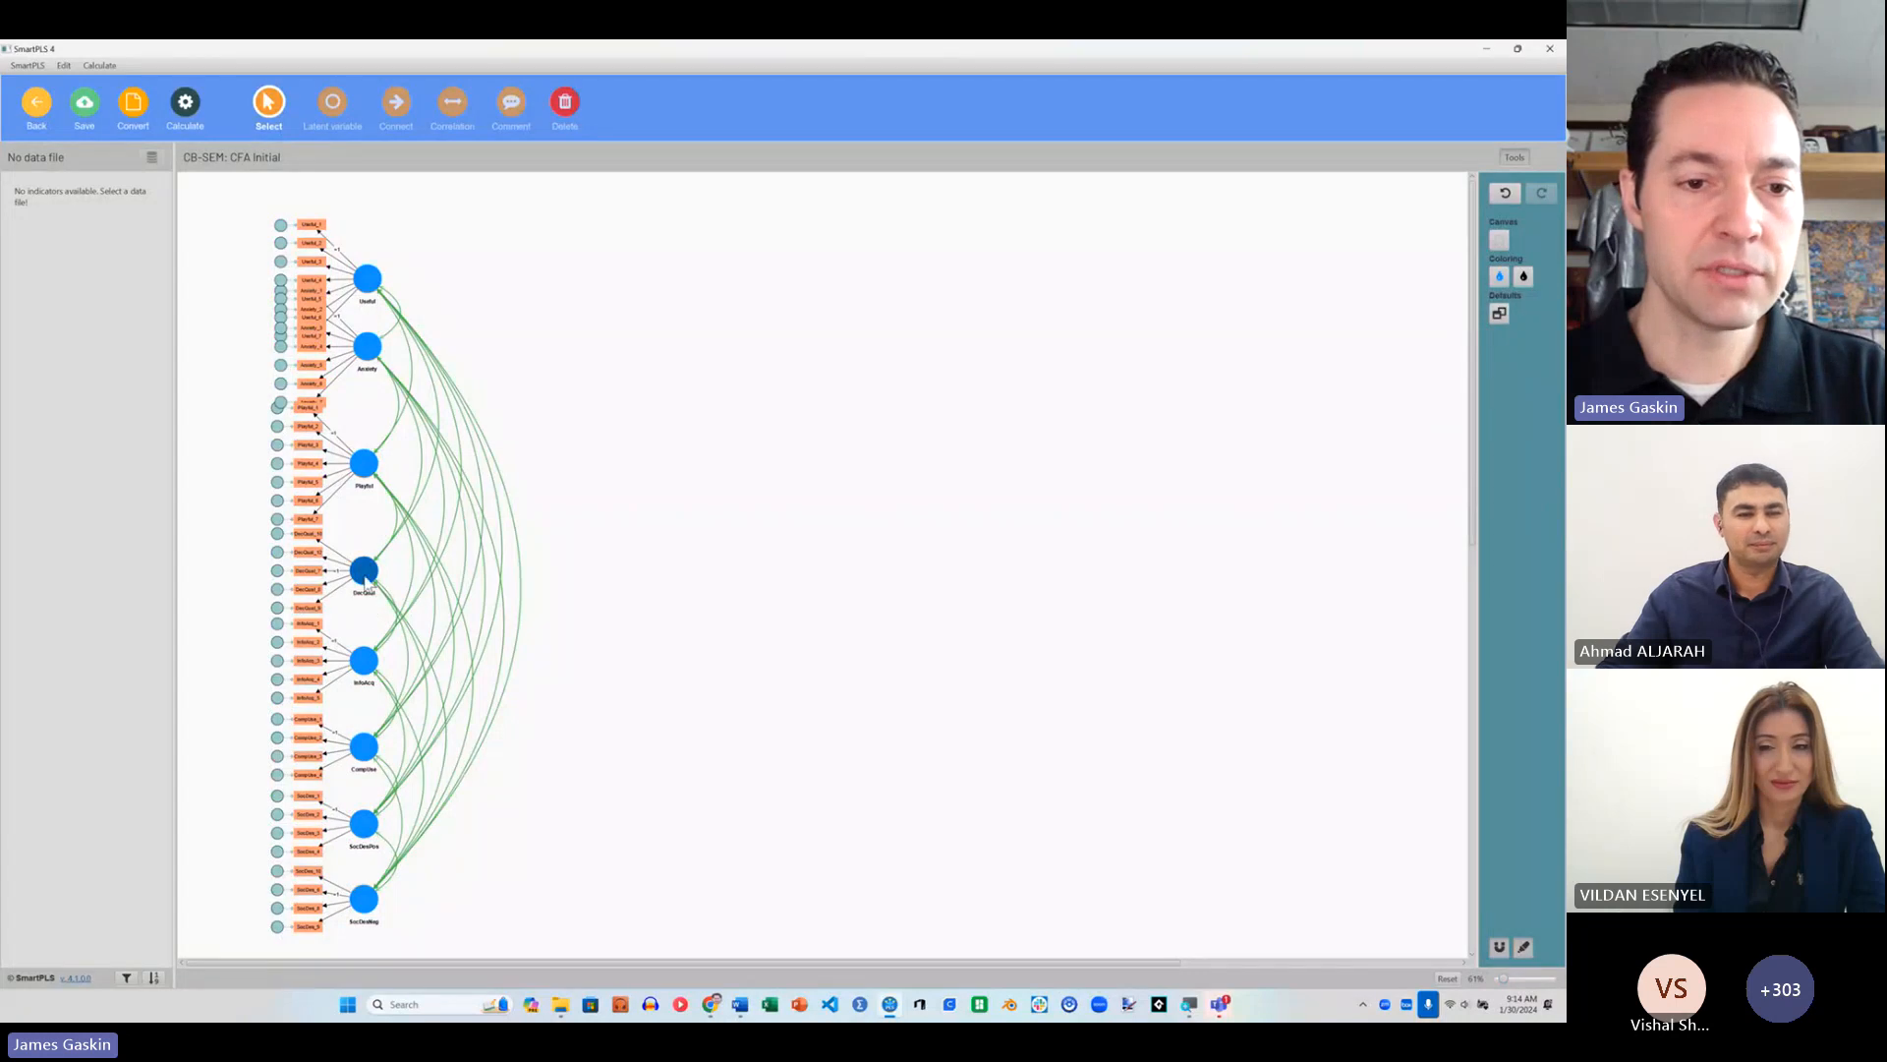
Step: Nudge Playful into place and move Anxiety and Useful up to separate their overlapping indicator blocks
mouse_move(364, 576)
left_mouse_down()
mouse_move(365, 520)
mouse_move(365, 577)
left_mouse_up()
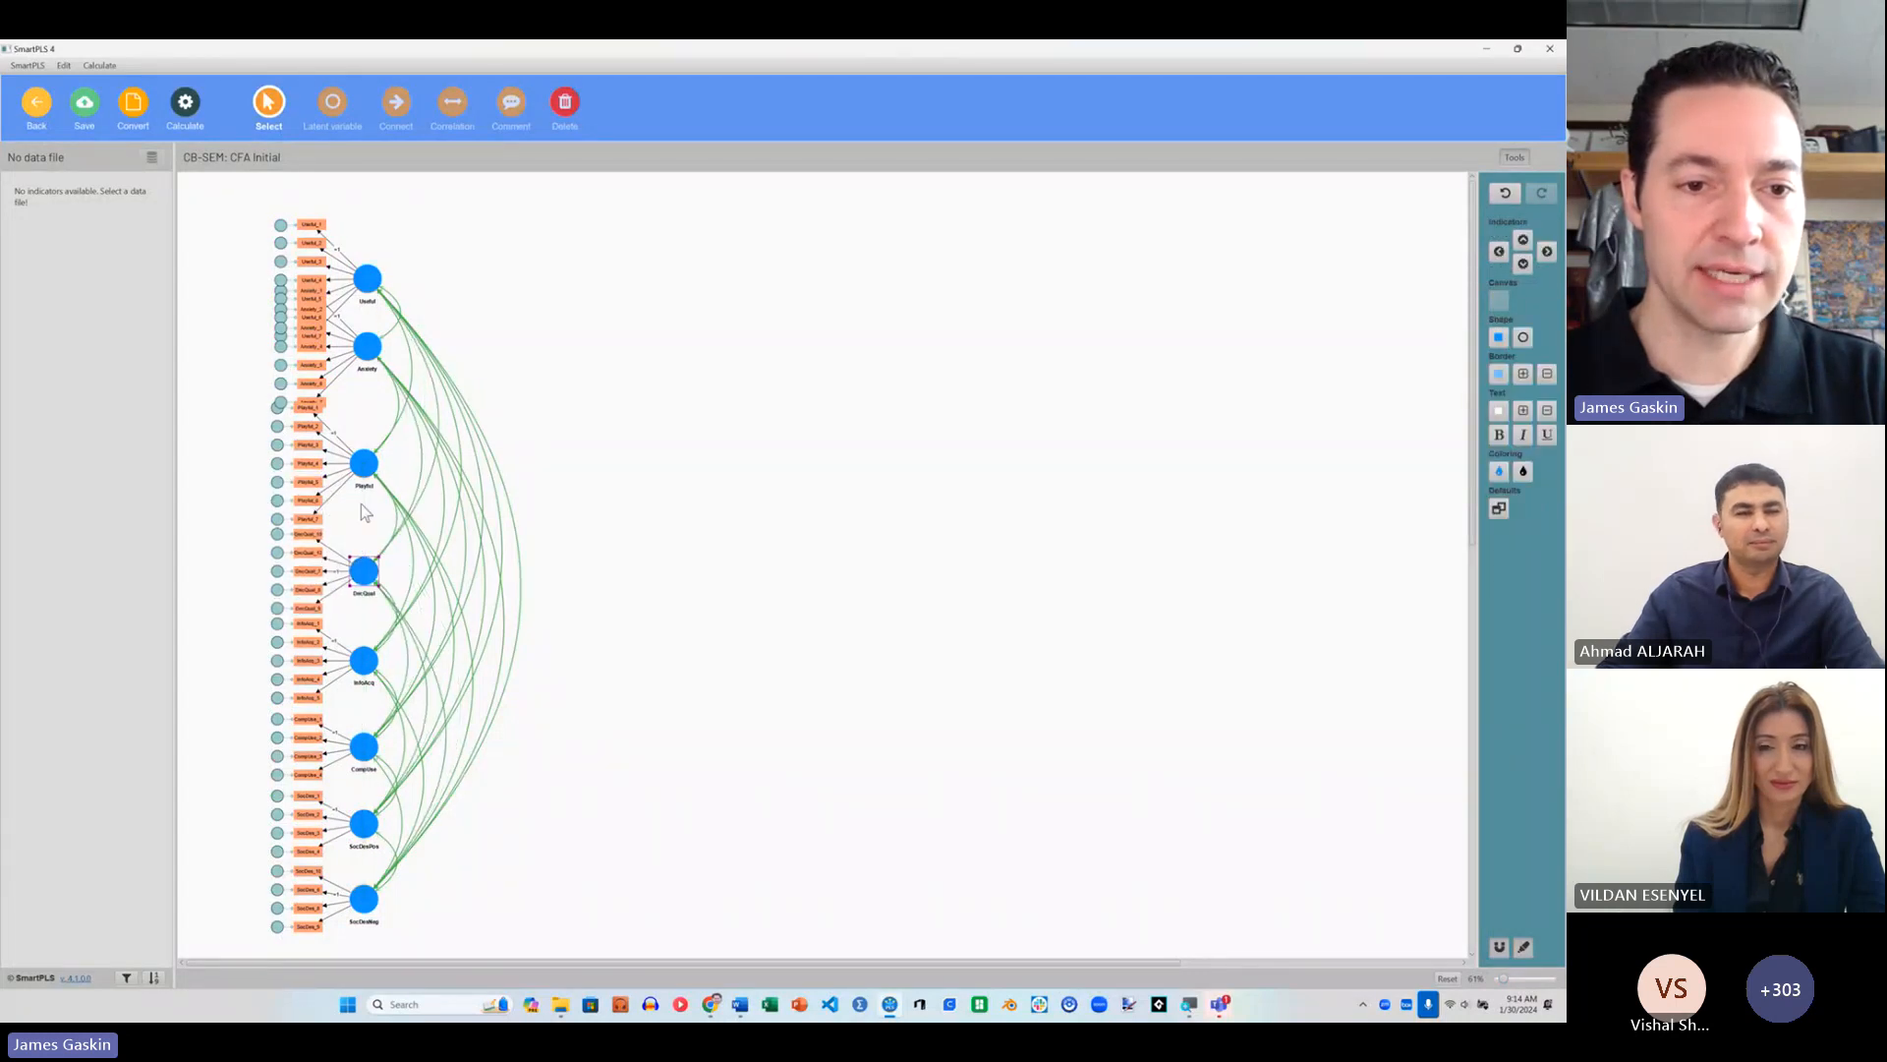
left_click_drag(365, 471, 367, 461)
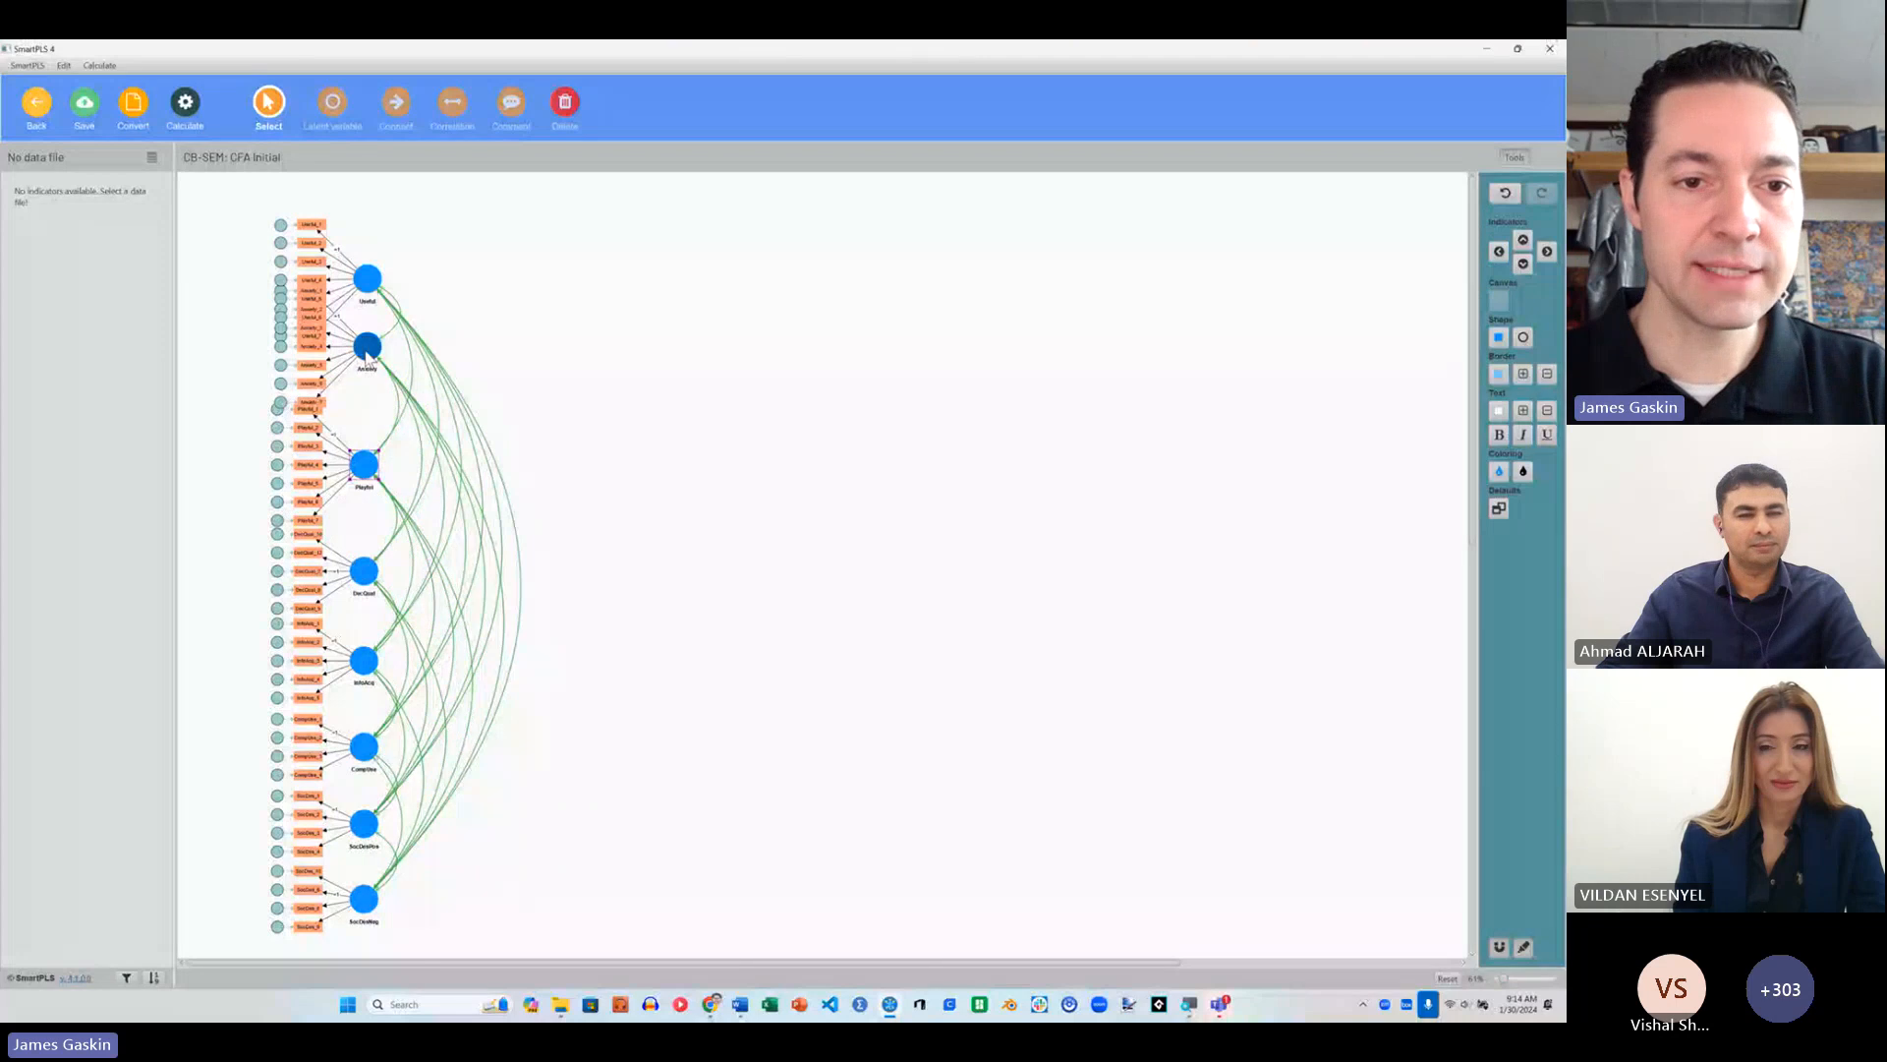
left_click_drag(367, 350, 366, 212)
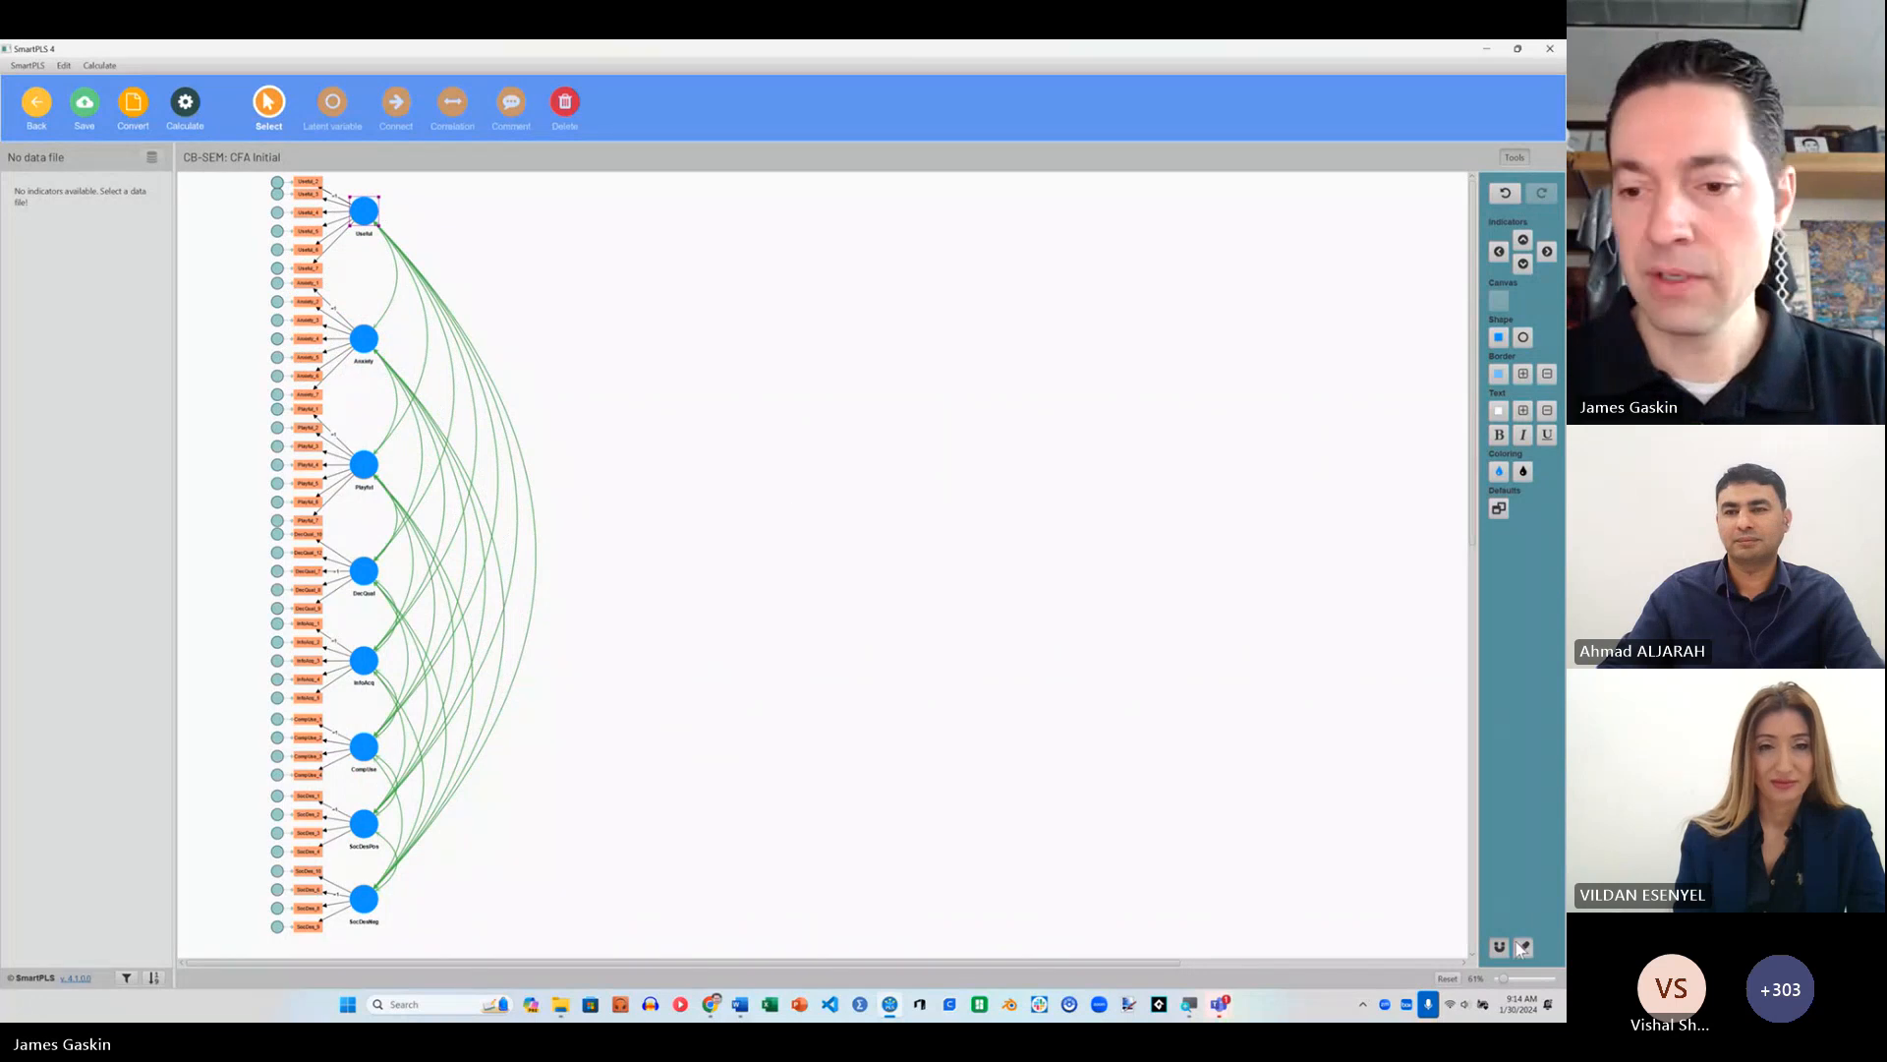
left_click_drag(1504, 979, 1501, 979)
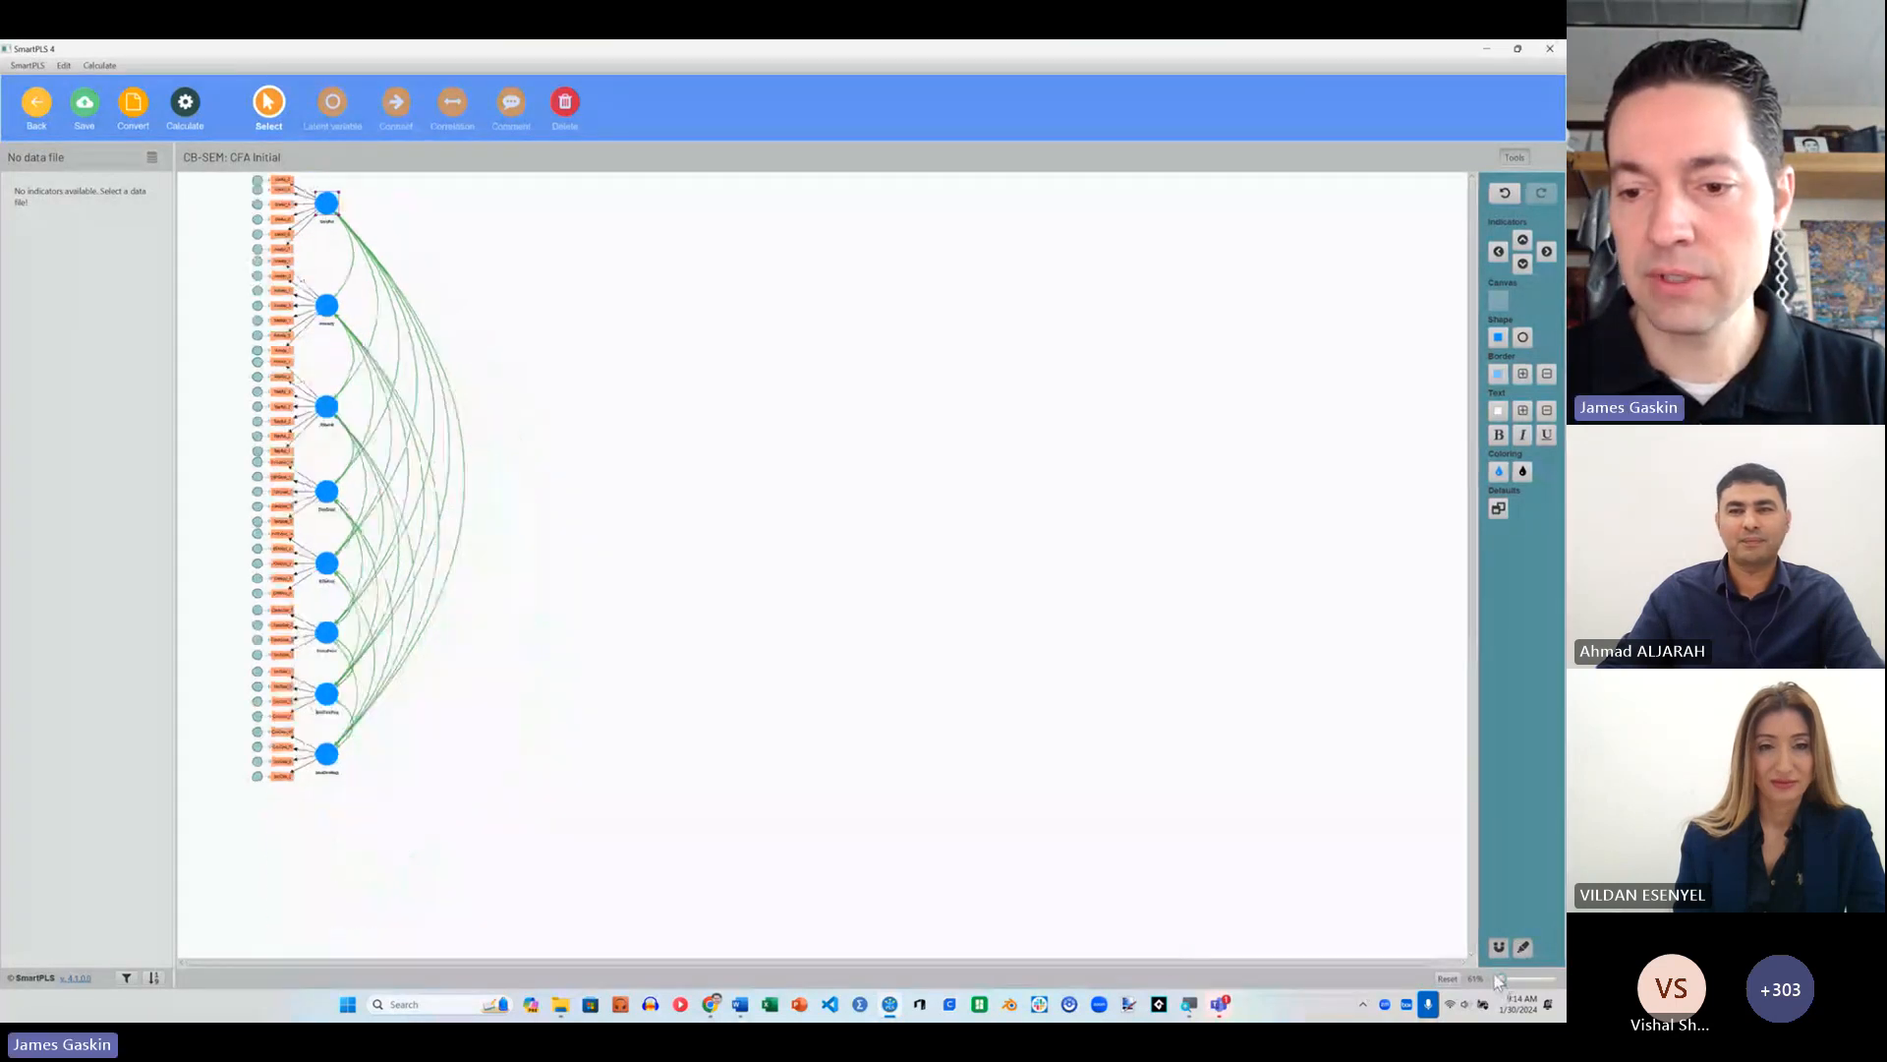
Step: Move the entire model slightly down and arrange the Useful construct's indicators evenly on its left side
key("ctrl+a")
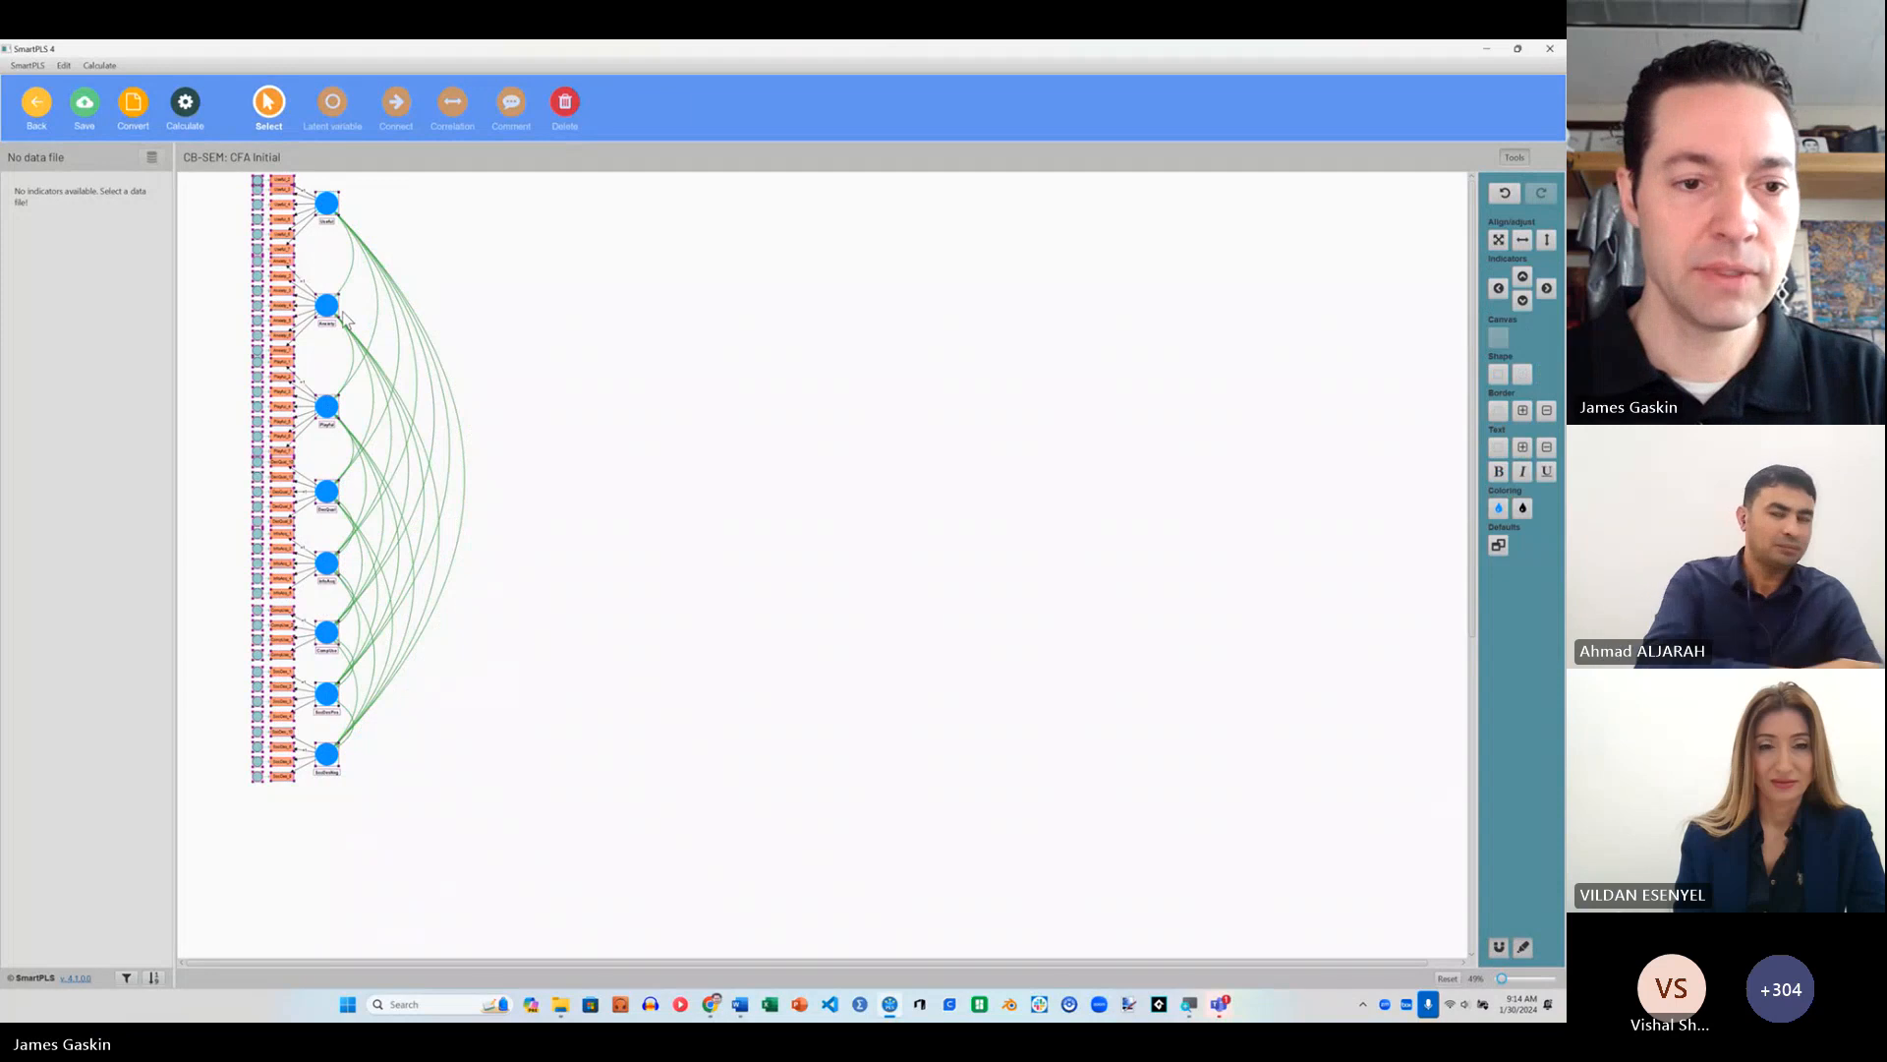
left_click_drag(327, 307, 327, 323)
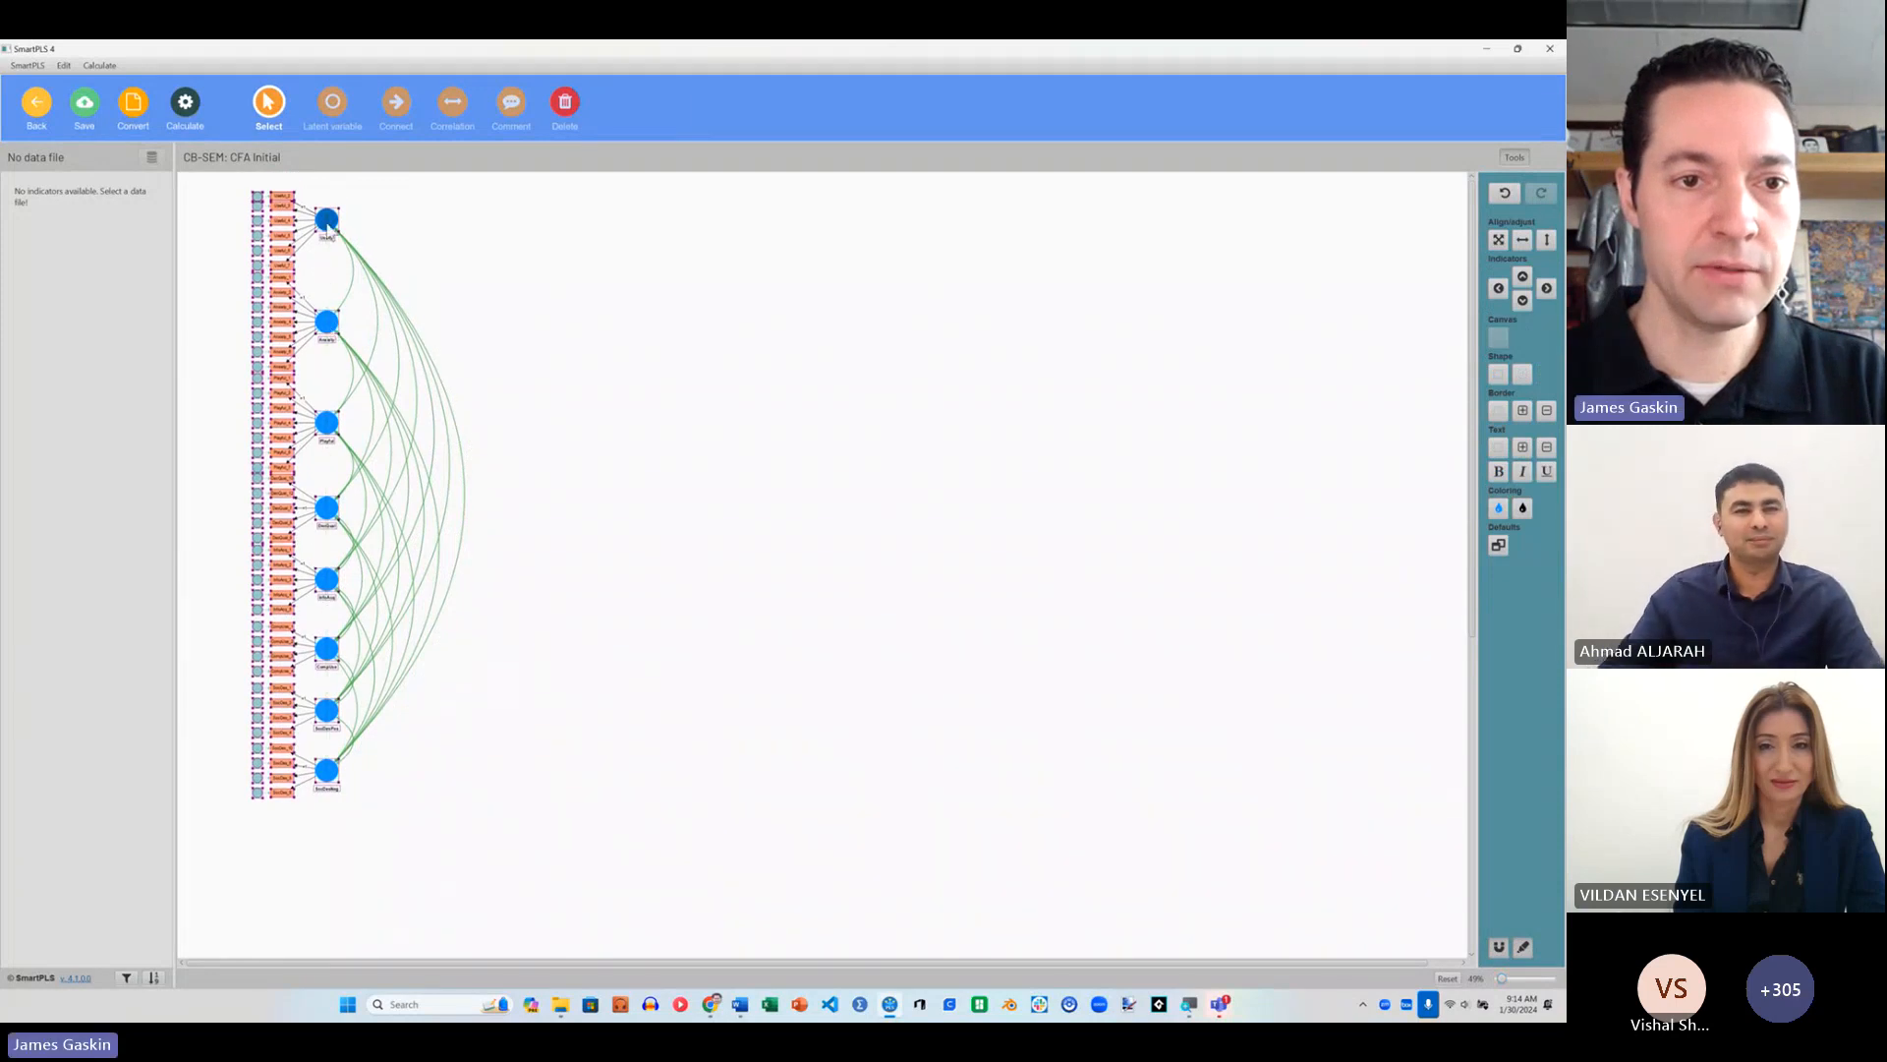
left_click(434, 286)
left_click(334, 231)
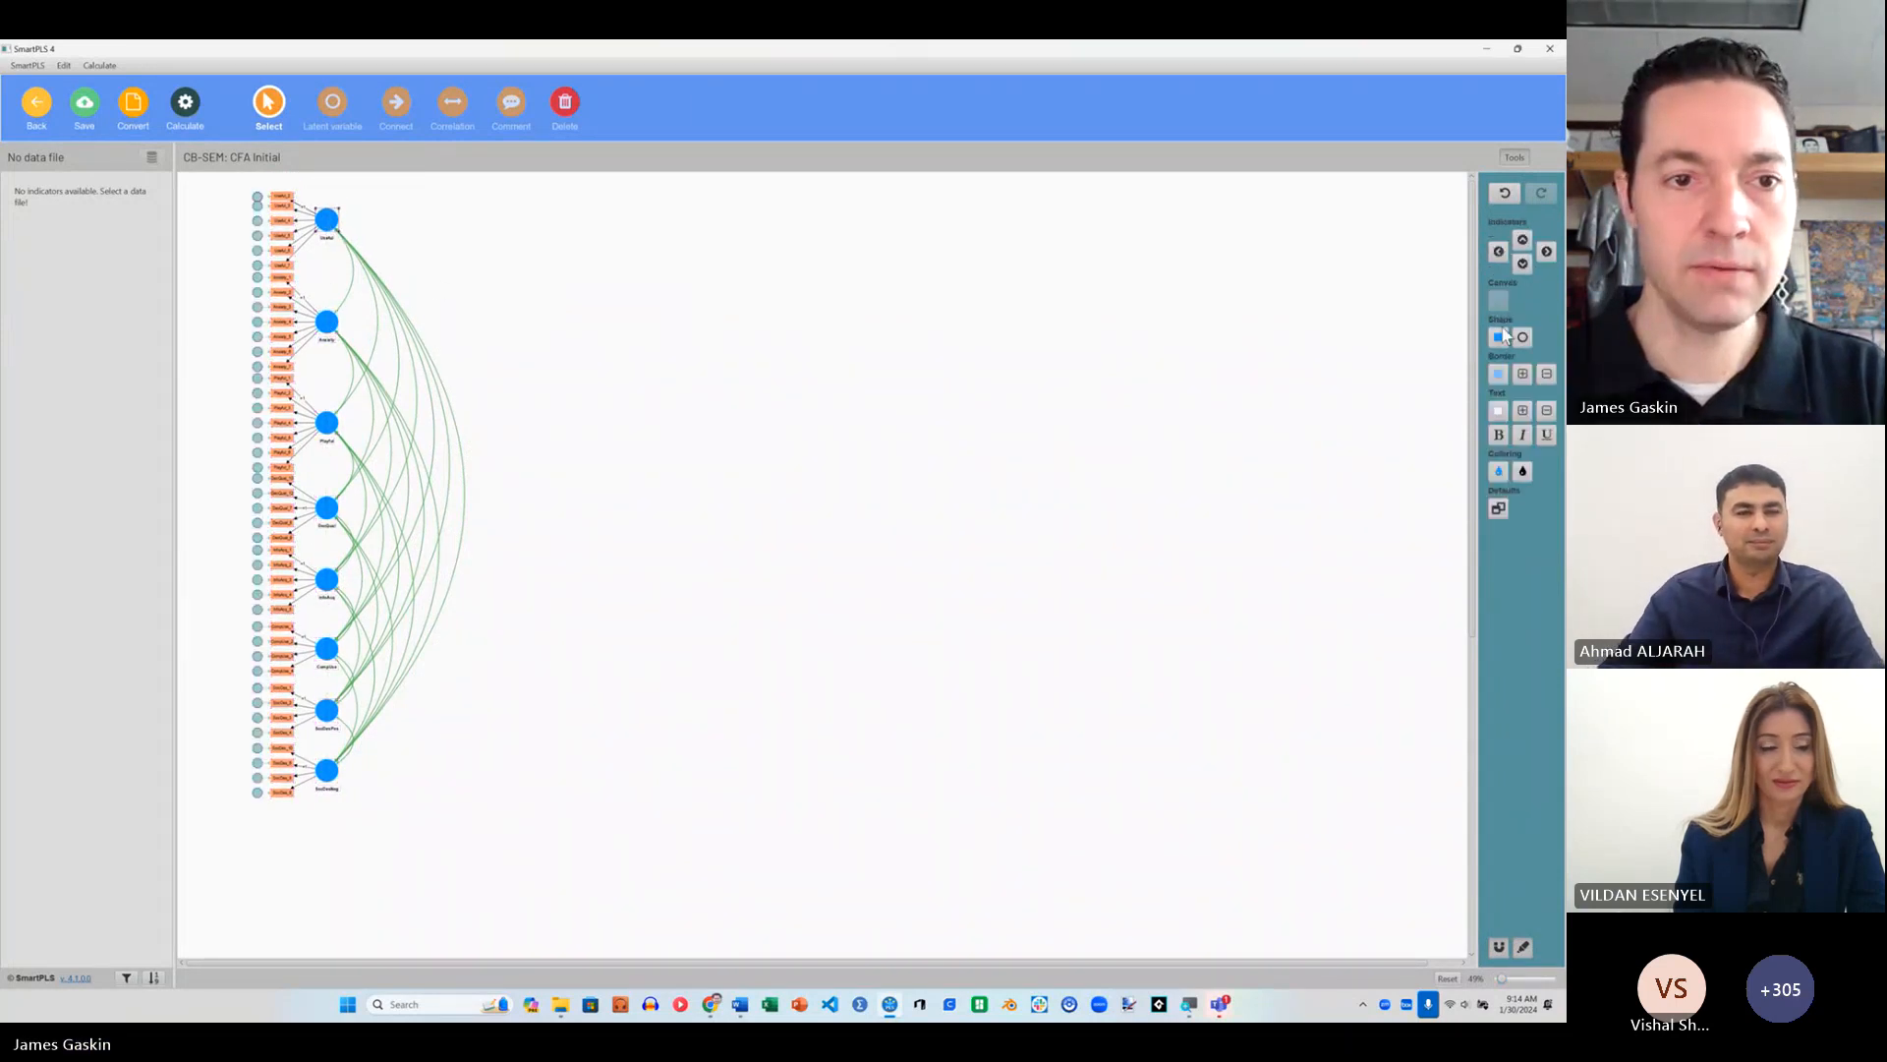
left_click(1498, 252)
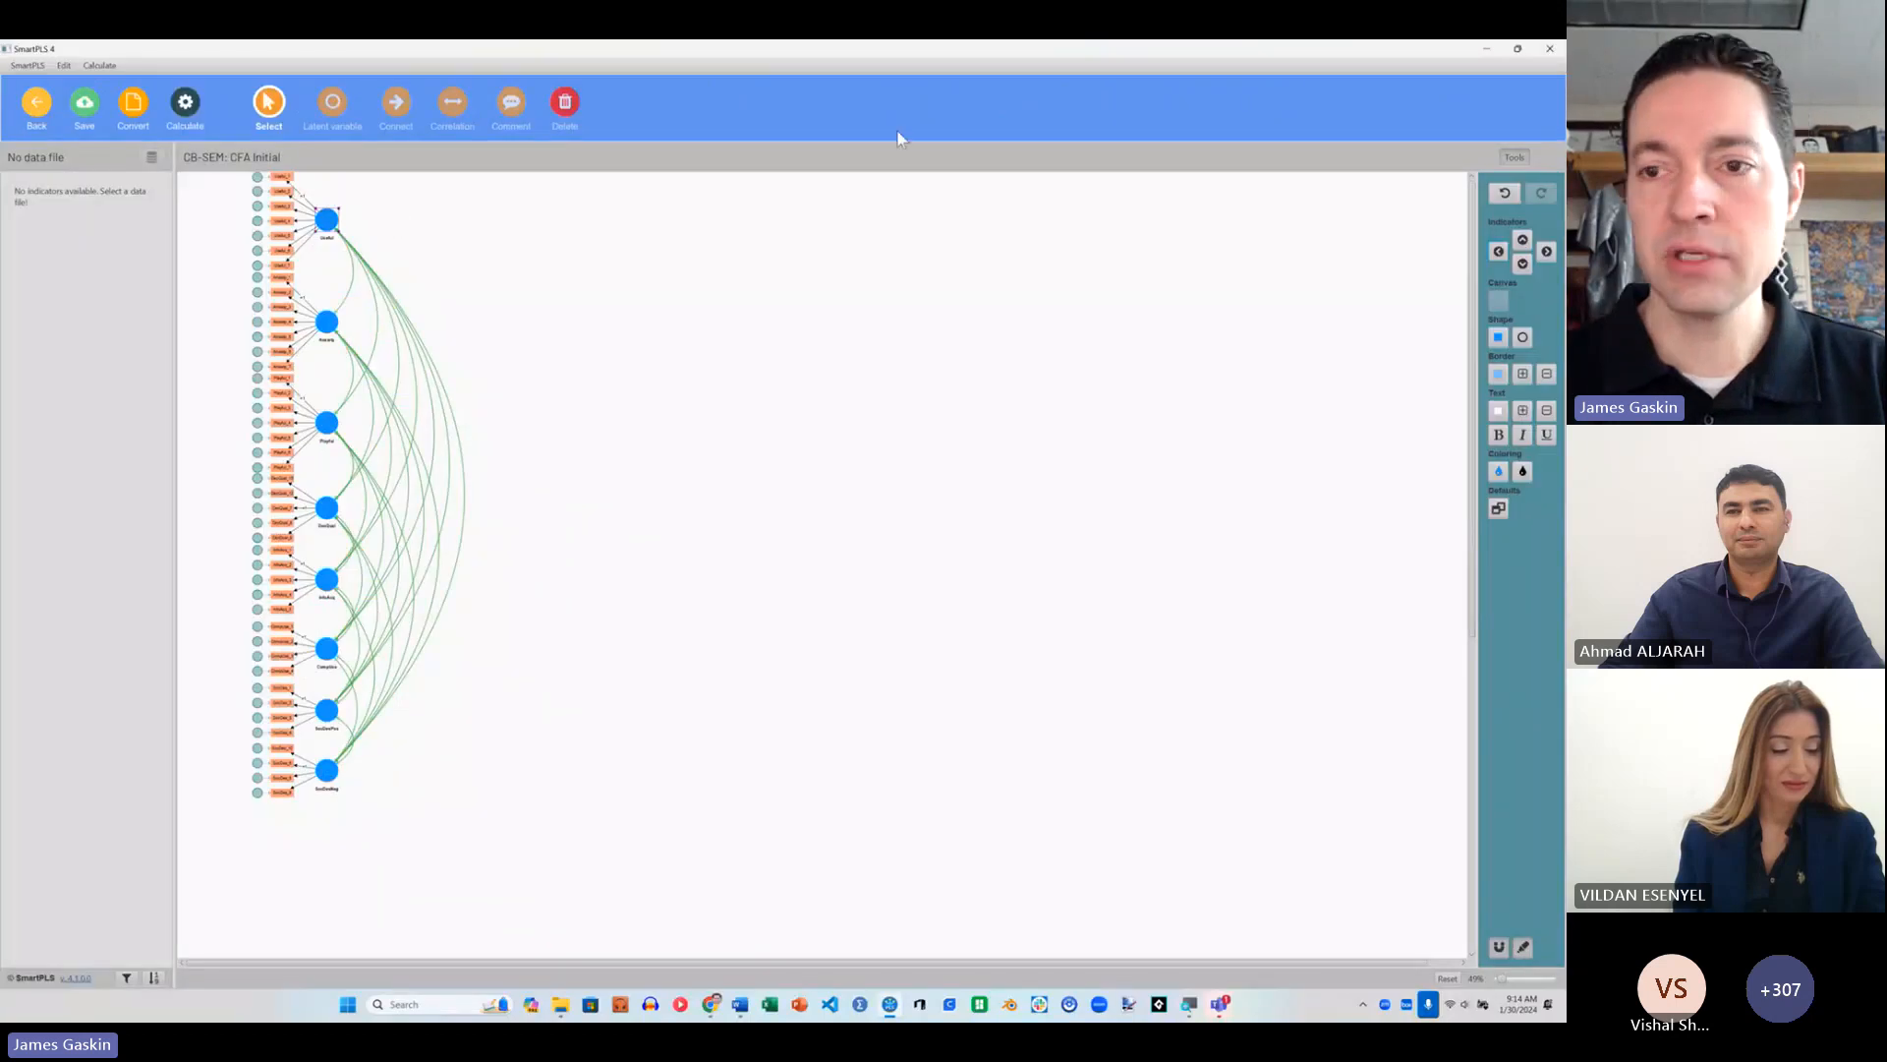
Step: Try placing Useful's indicators above and to the right of the construct, and return them to its left side
left_click(1522, 264)
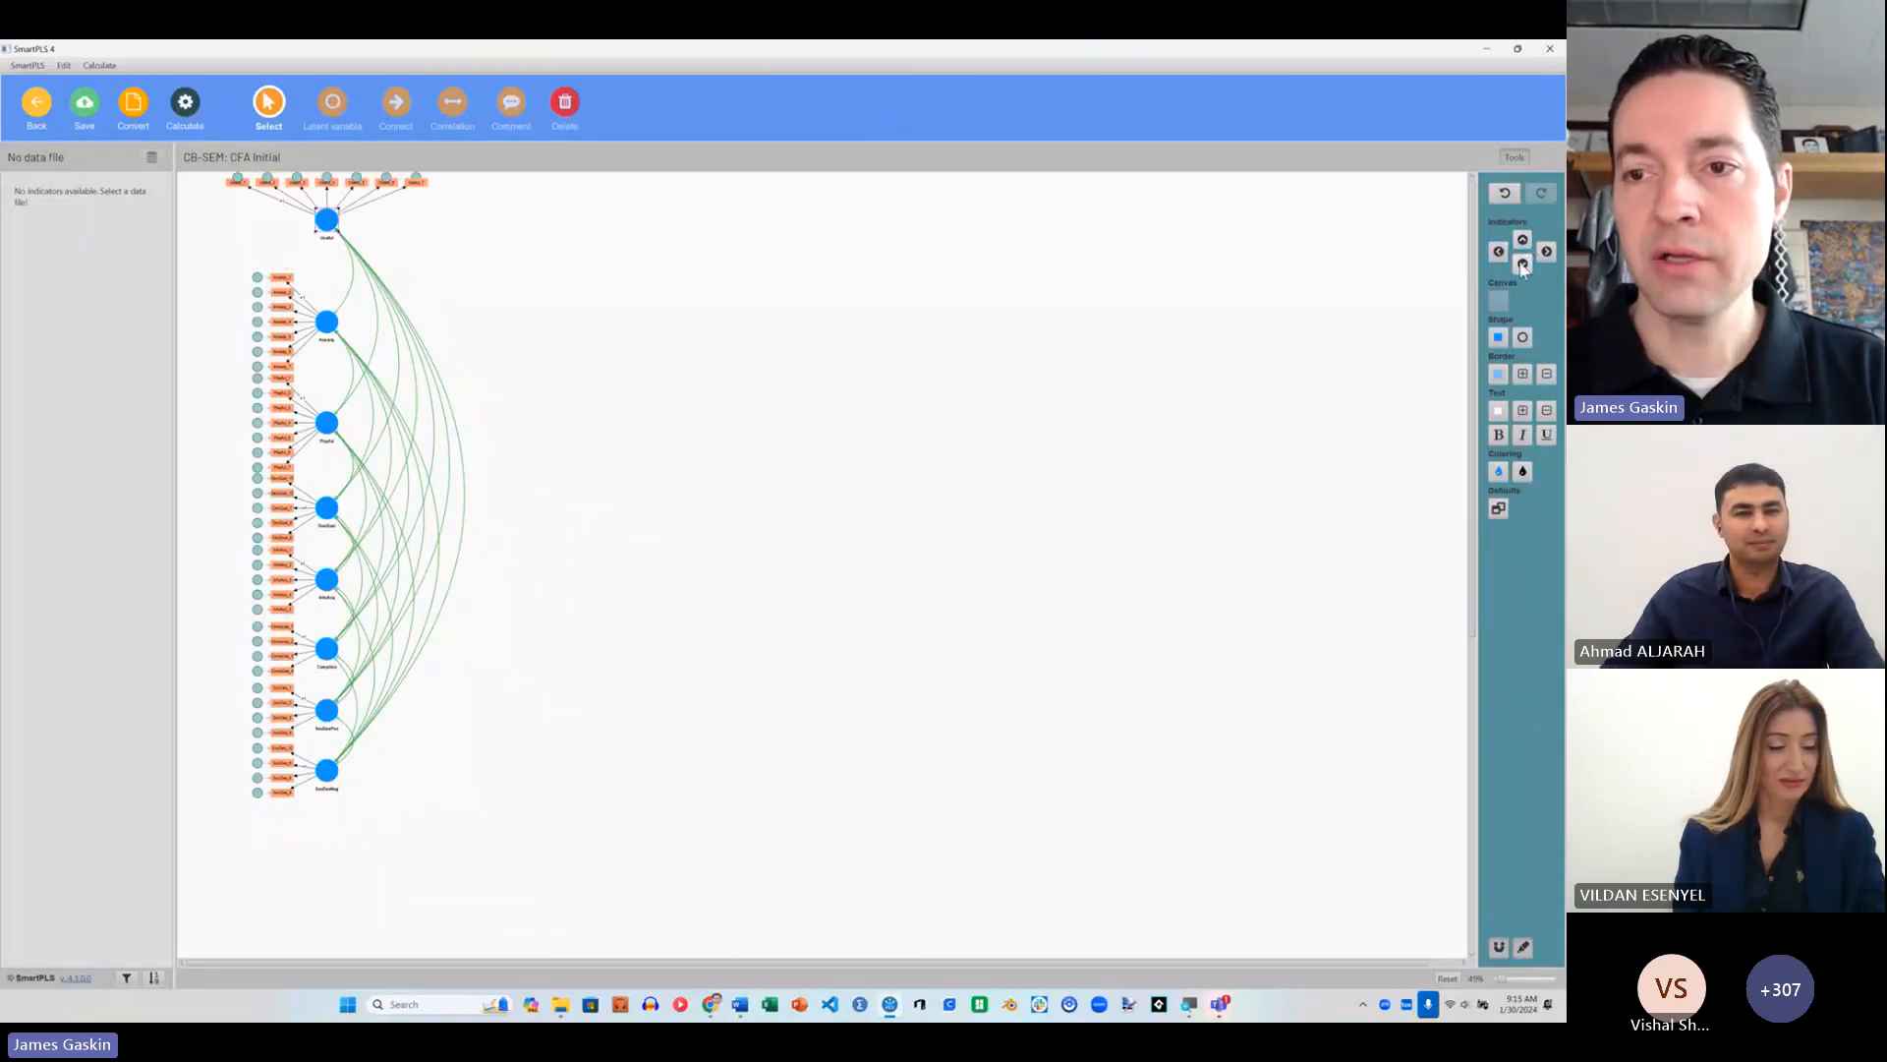
left_click(1547, 252)
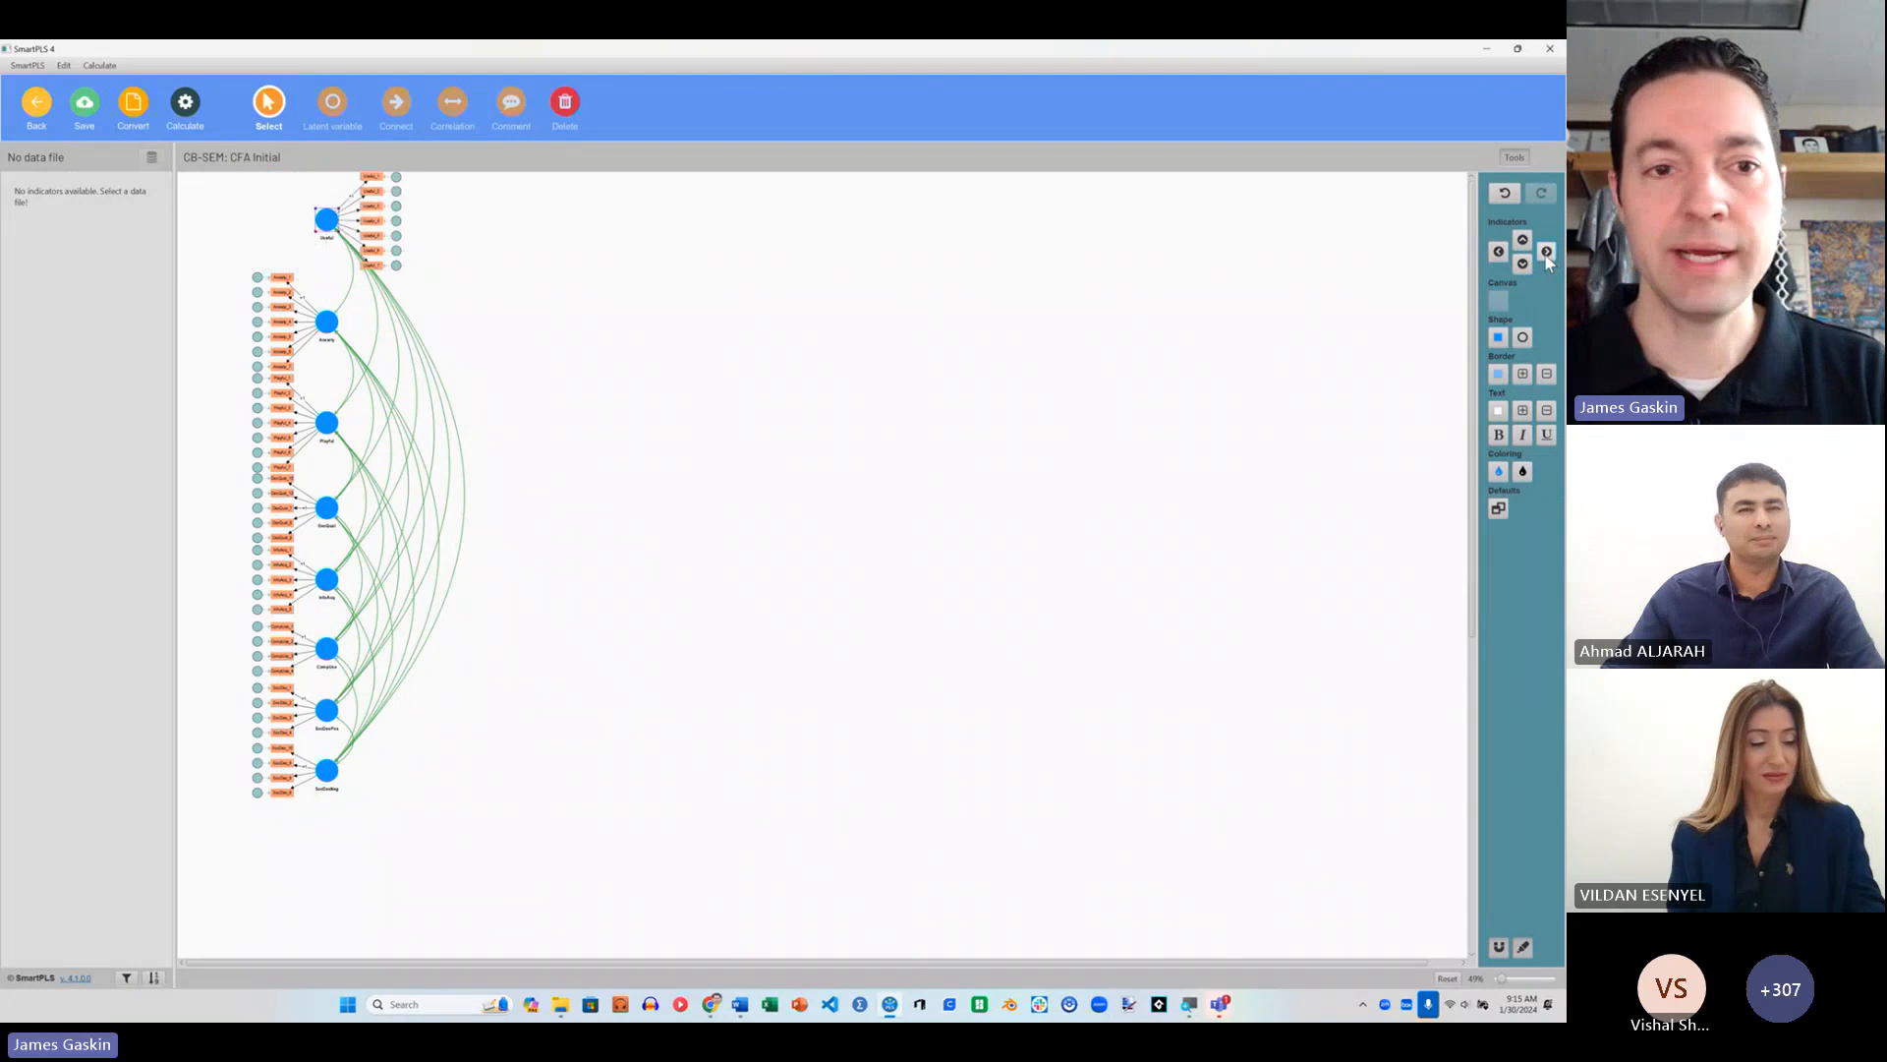
left_click(1499, 252)
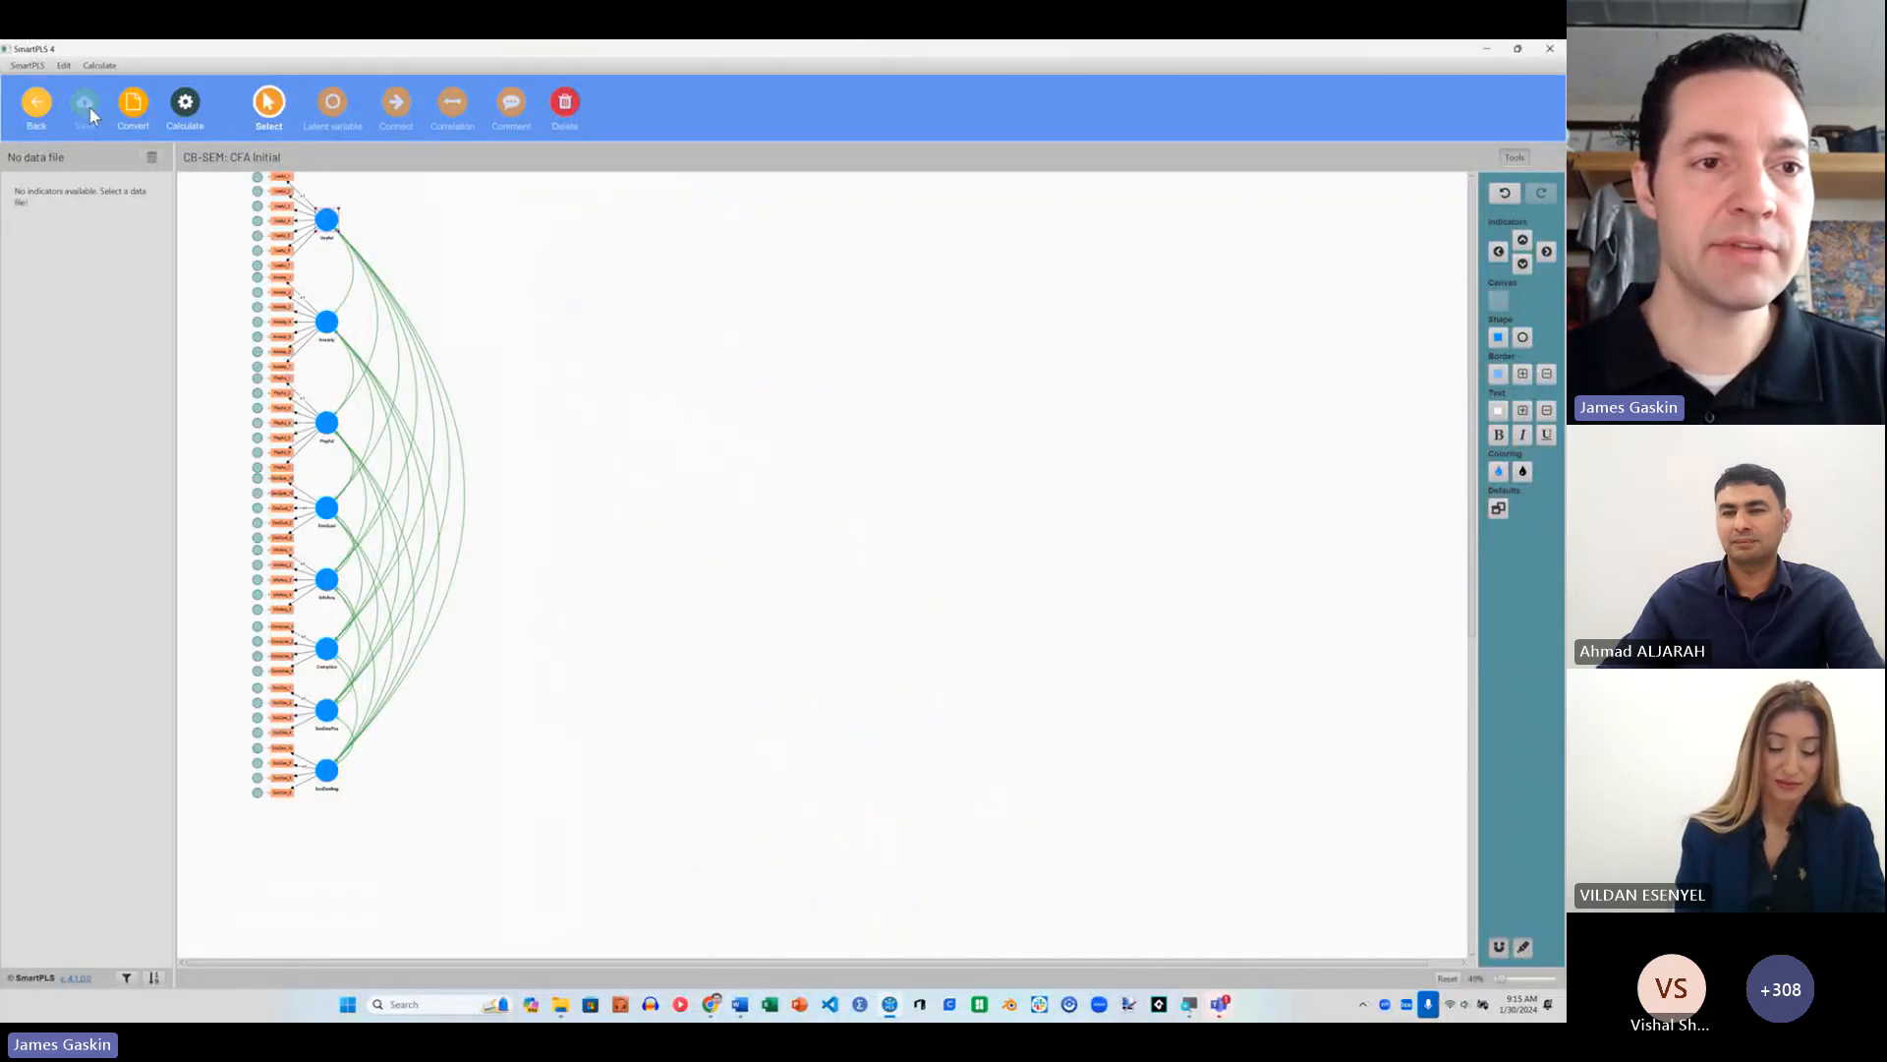
Step: Return to the workspace and choose BootCampOriginal.sav from the PLS Workshop folder as the data file for the CB-SEM-PLS workshop project
left_click(36, 104)
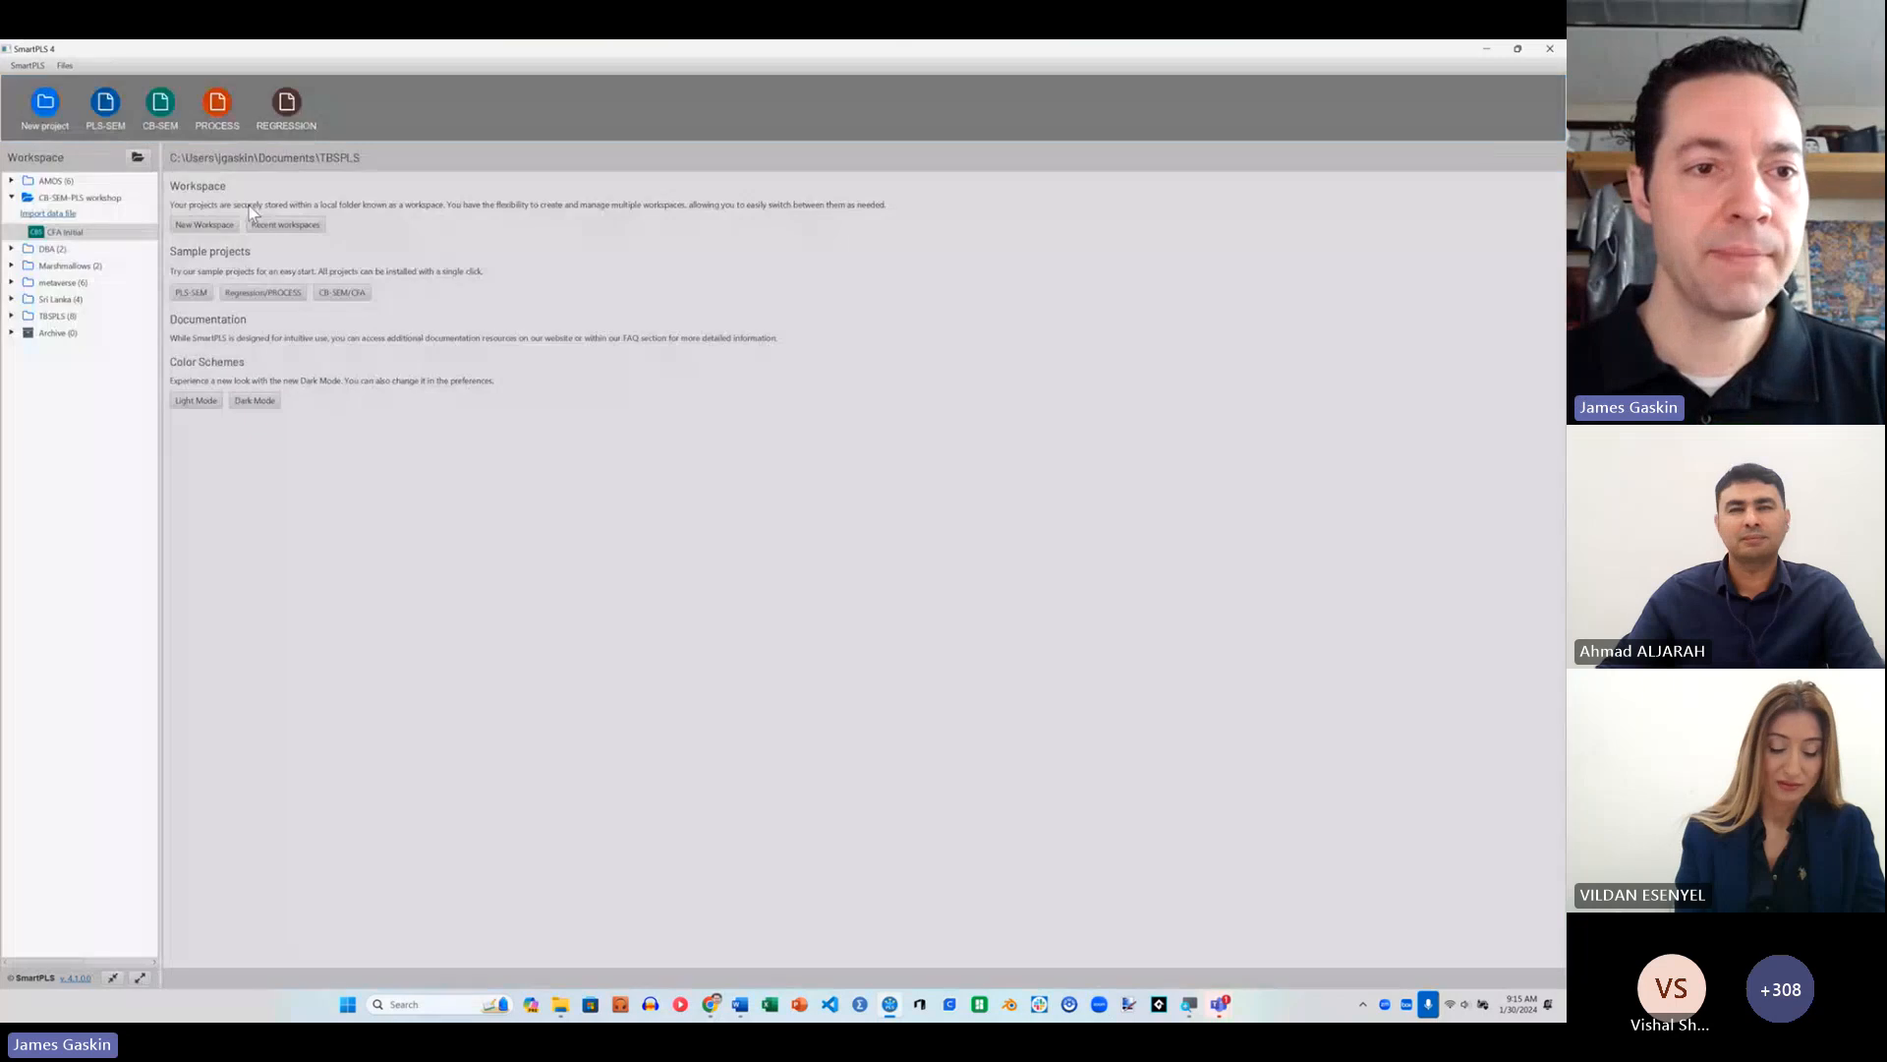
left_click(47, 214)
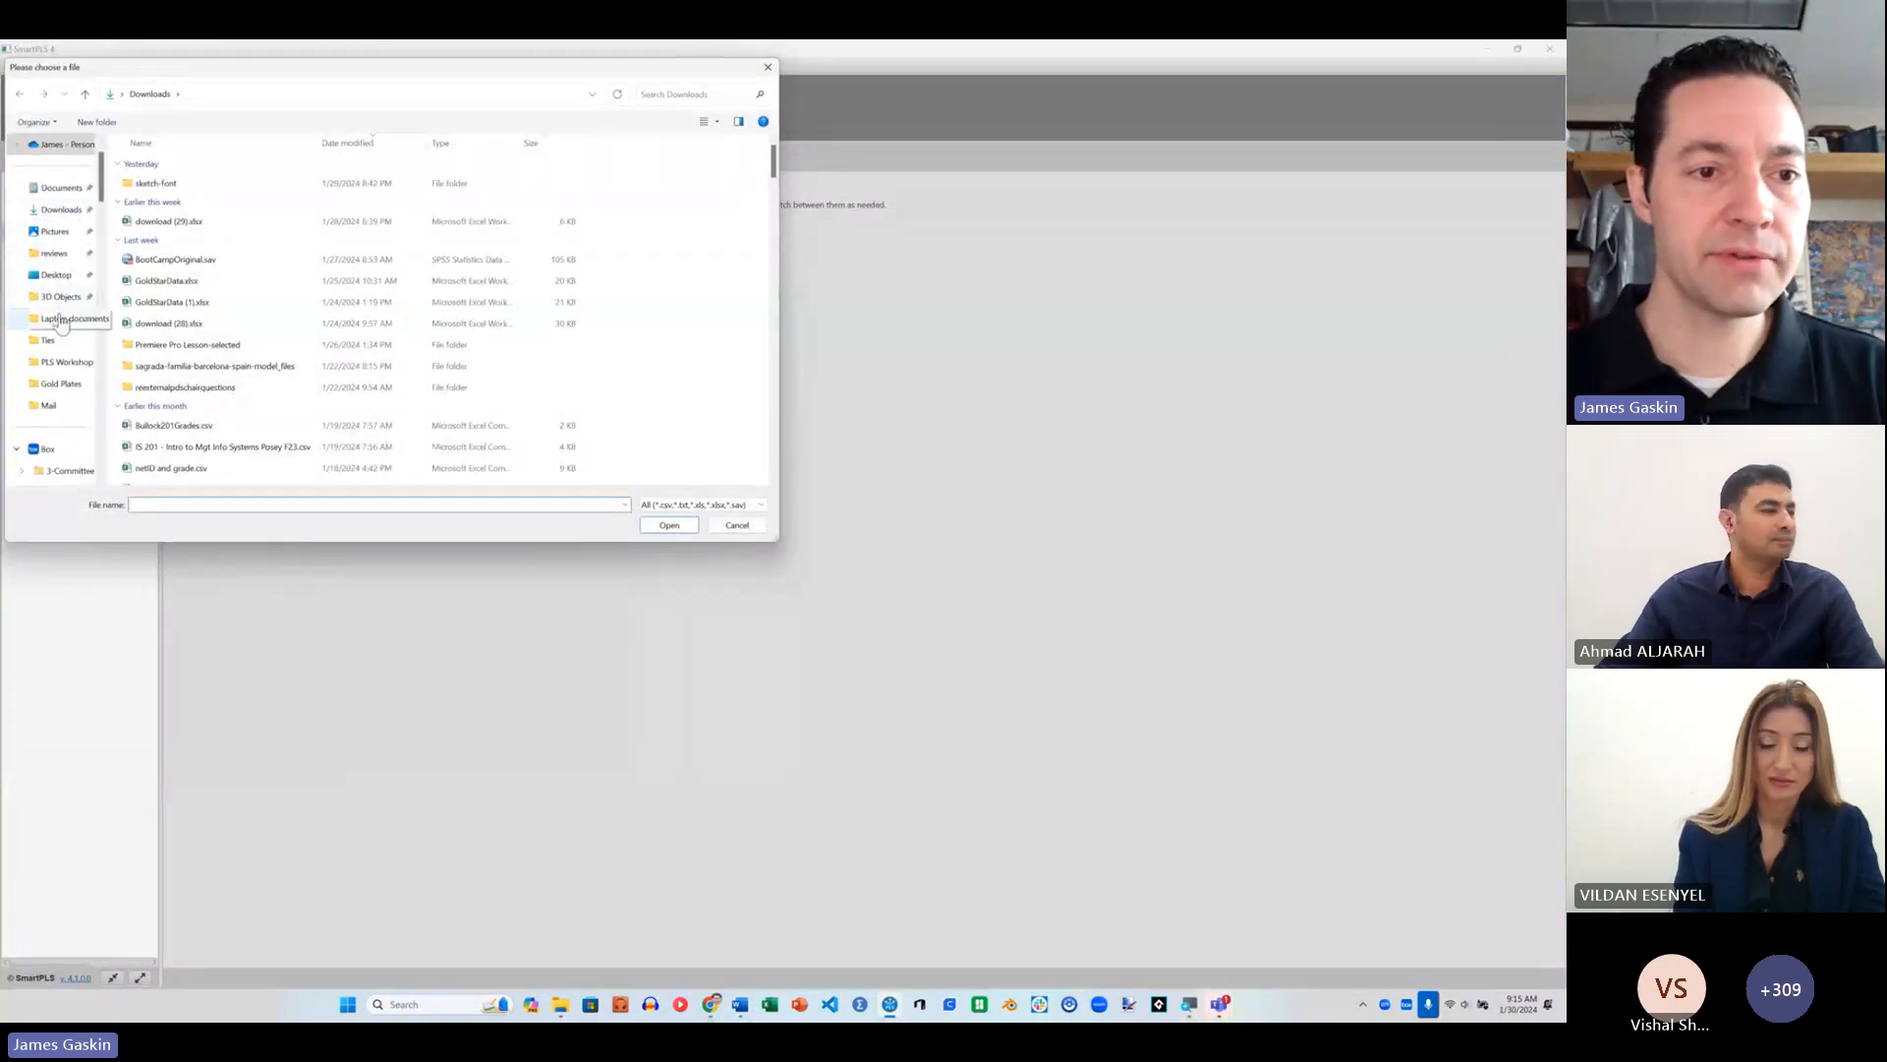
left_click(65, 364)
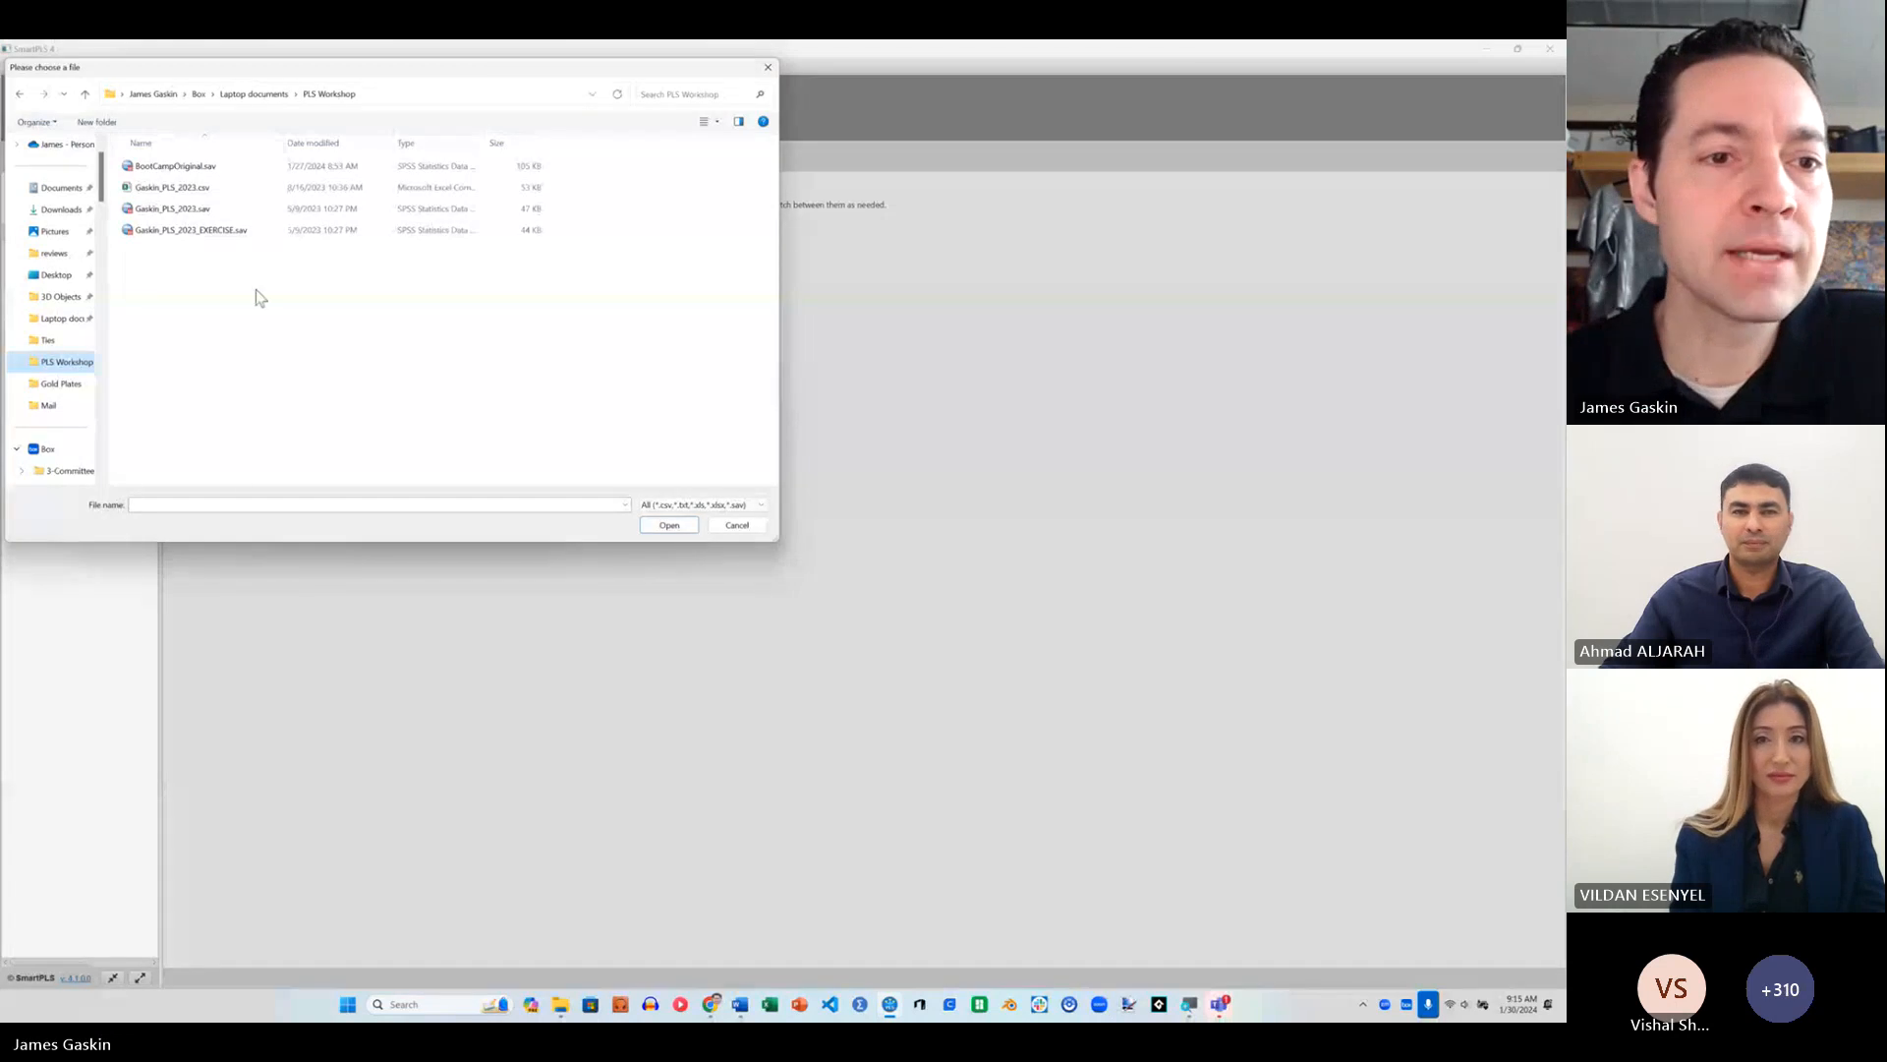
left_click(178, 169)
left_click(669, 523)
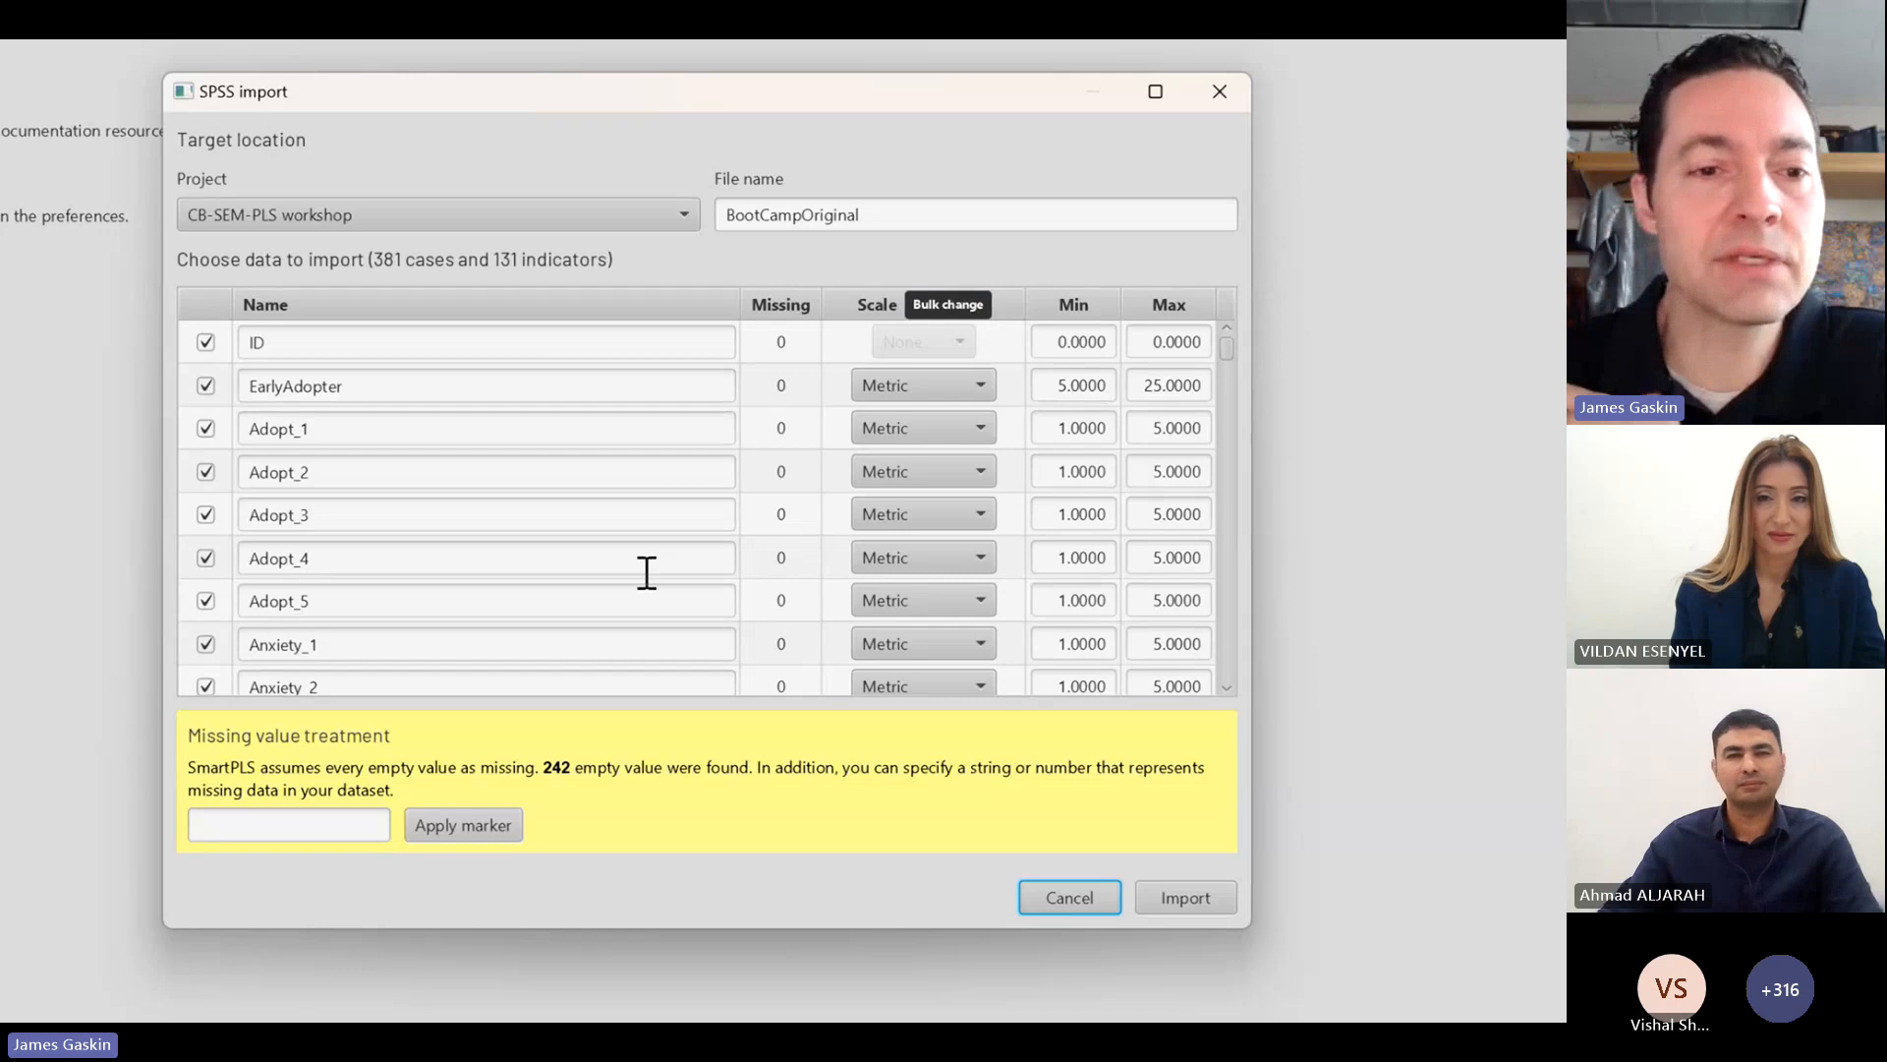
Step: Look through the indicators offered for import and check the scale options of RepurchInt_5, keeping it Metric
scroll(647, 572, "down", 12)
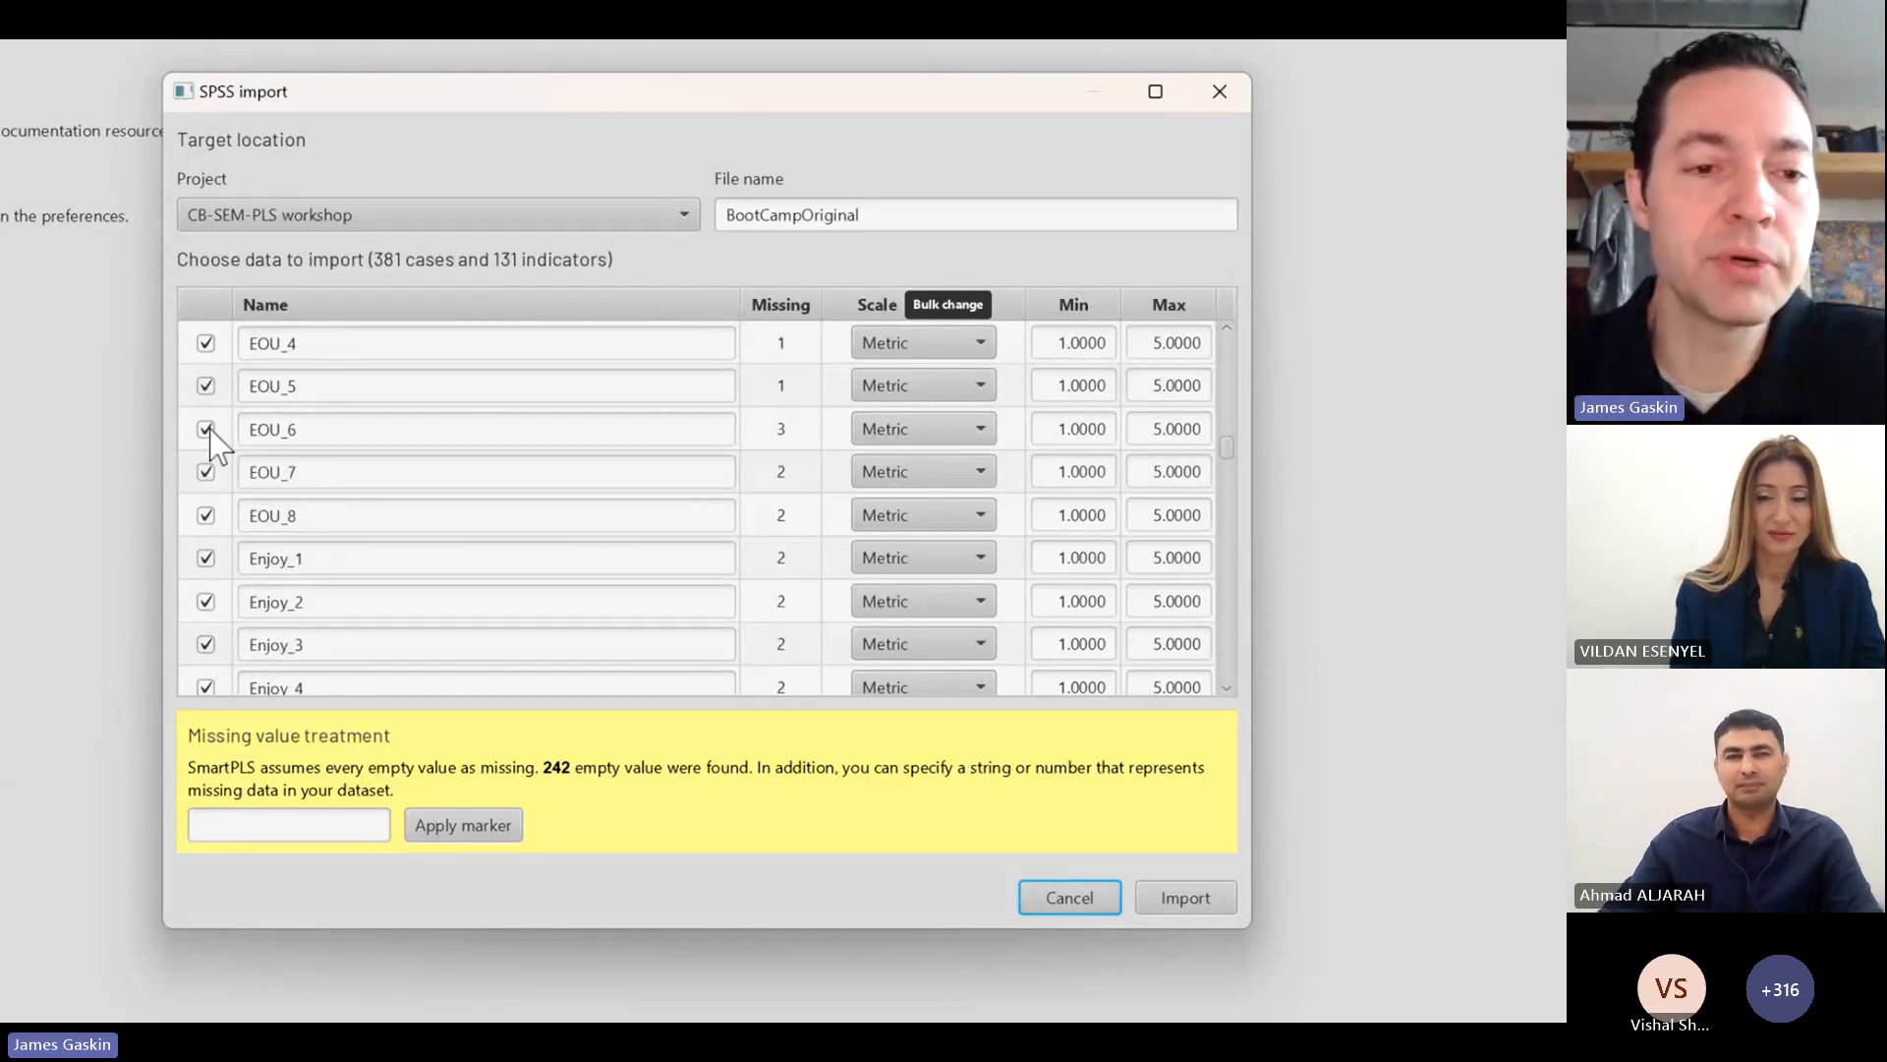
scroll(641, 589, "down", 10)
left_click(971, 556)
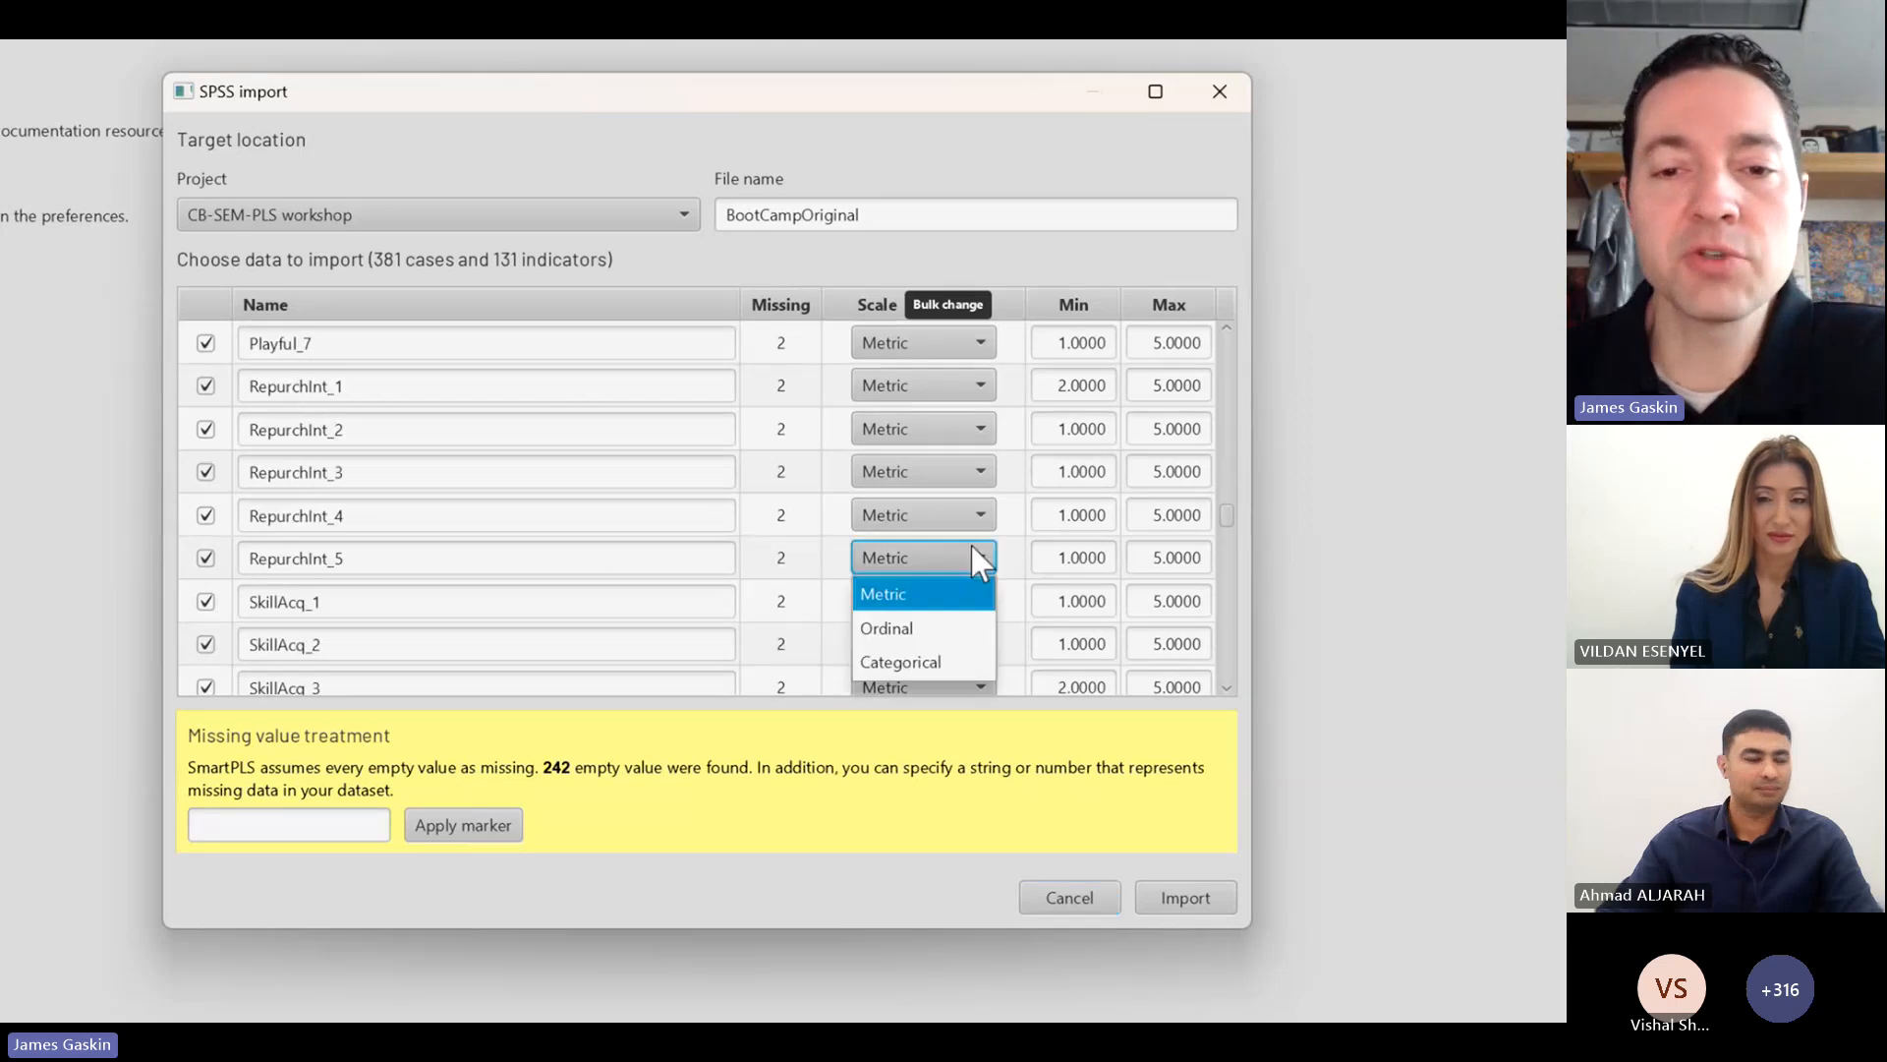
left_click(920, 571)
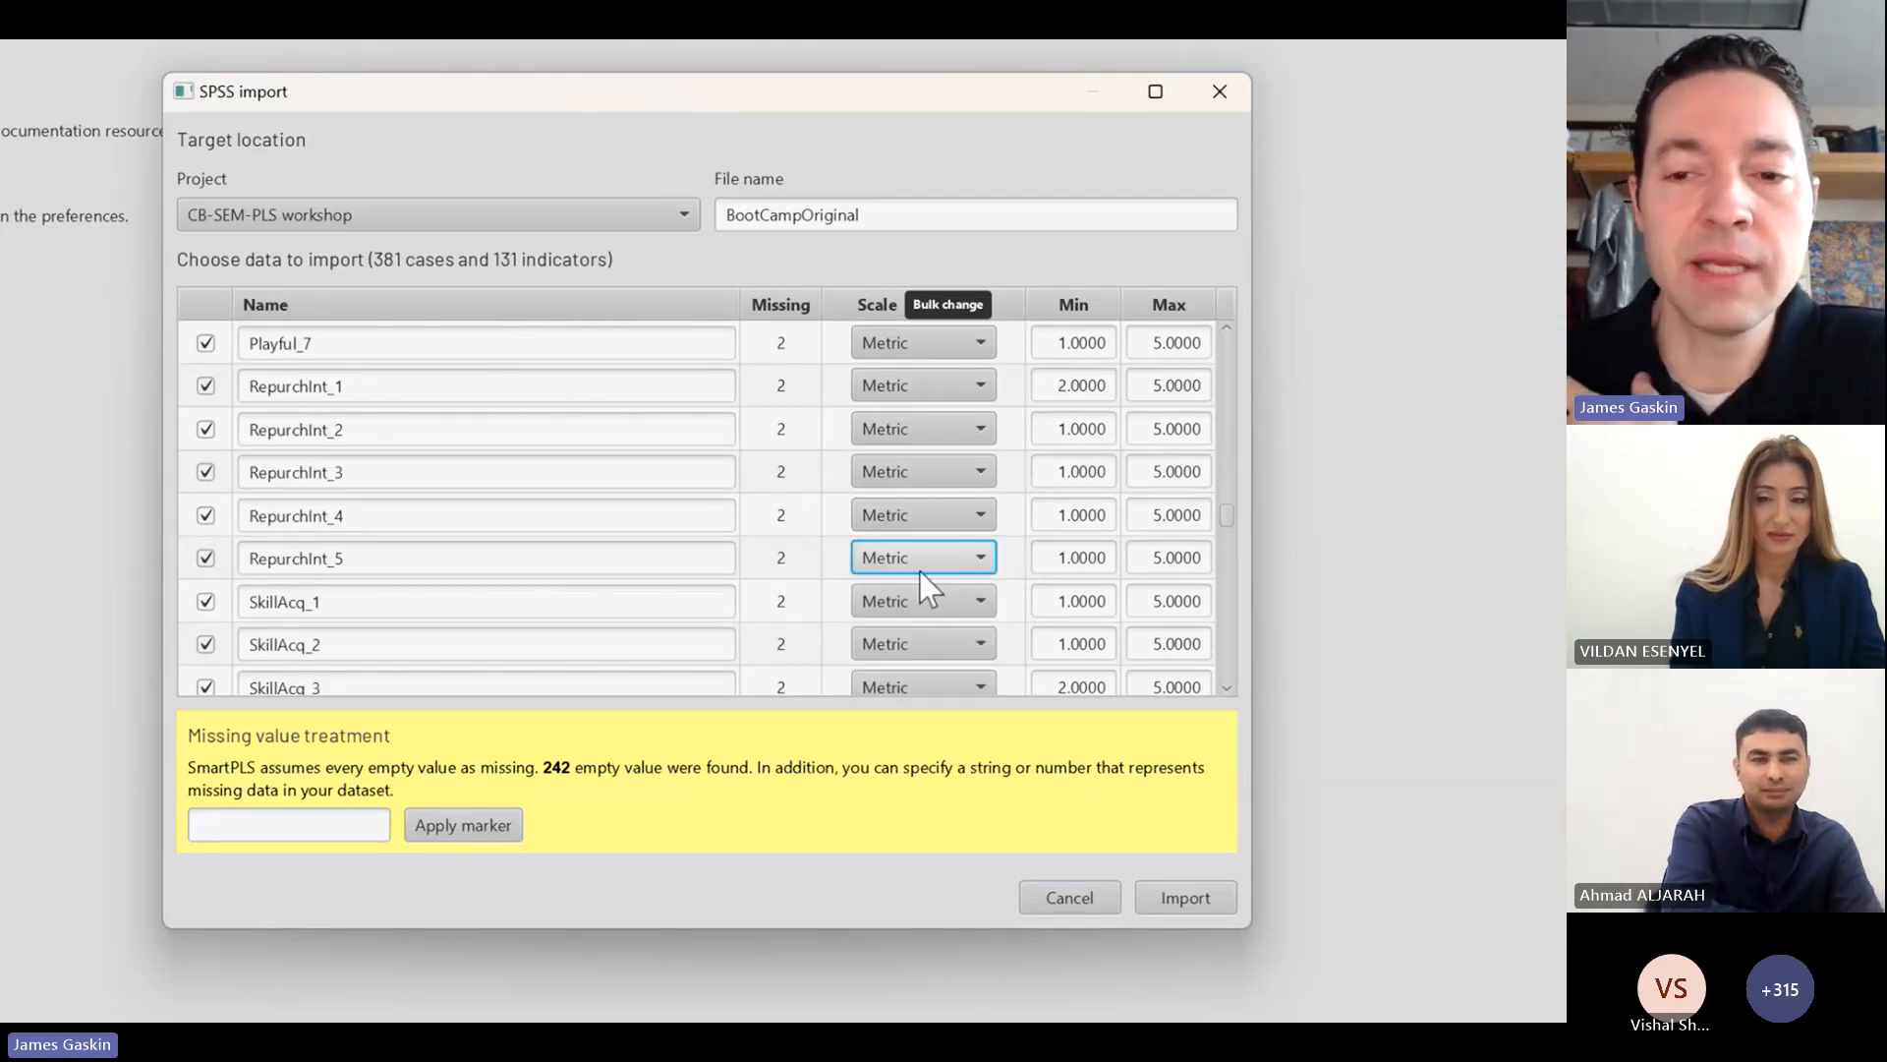
Step: Try entering -9 as the missing value marker and clear the entry again
left_click(291, 828)
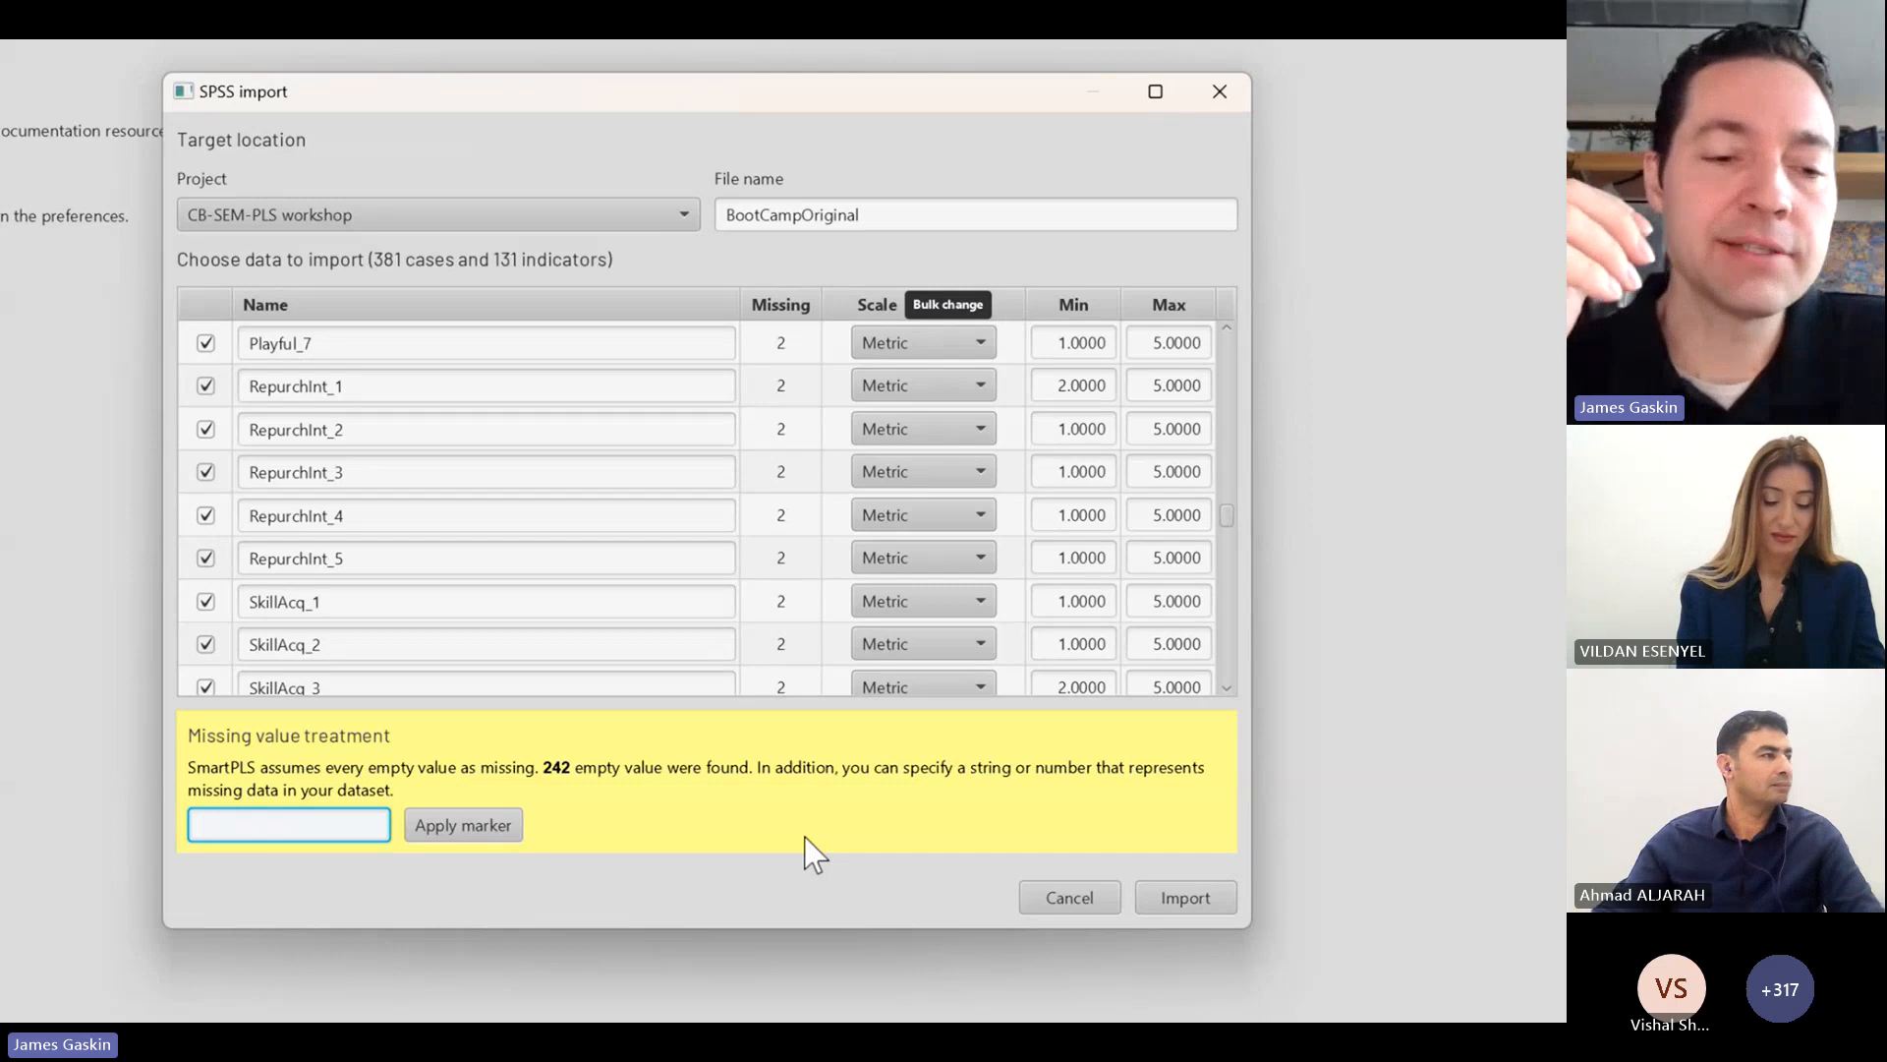
type("-999")
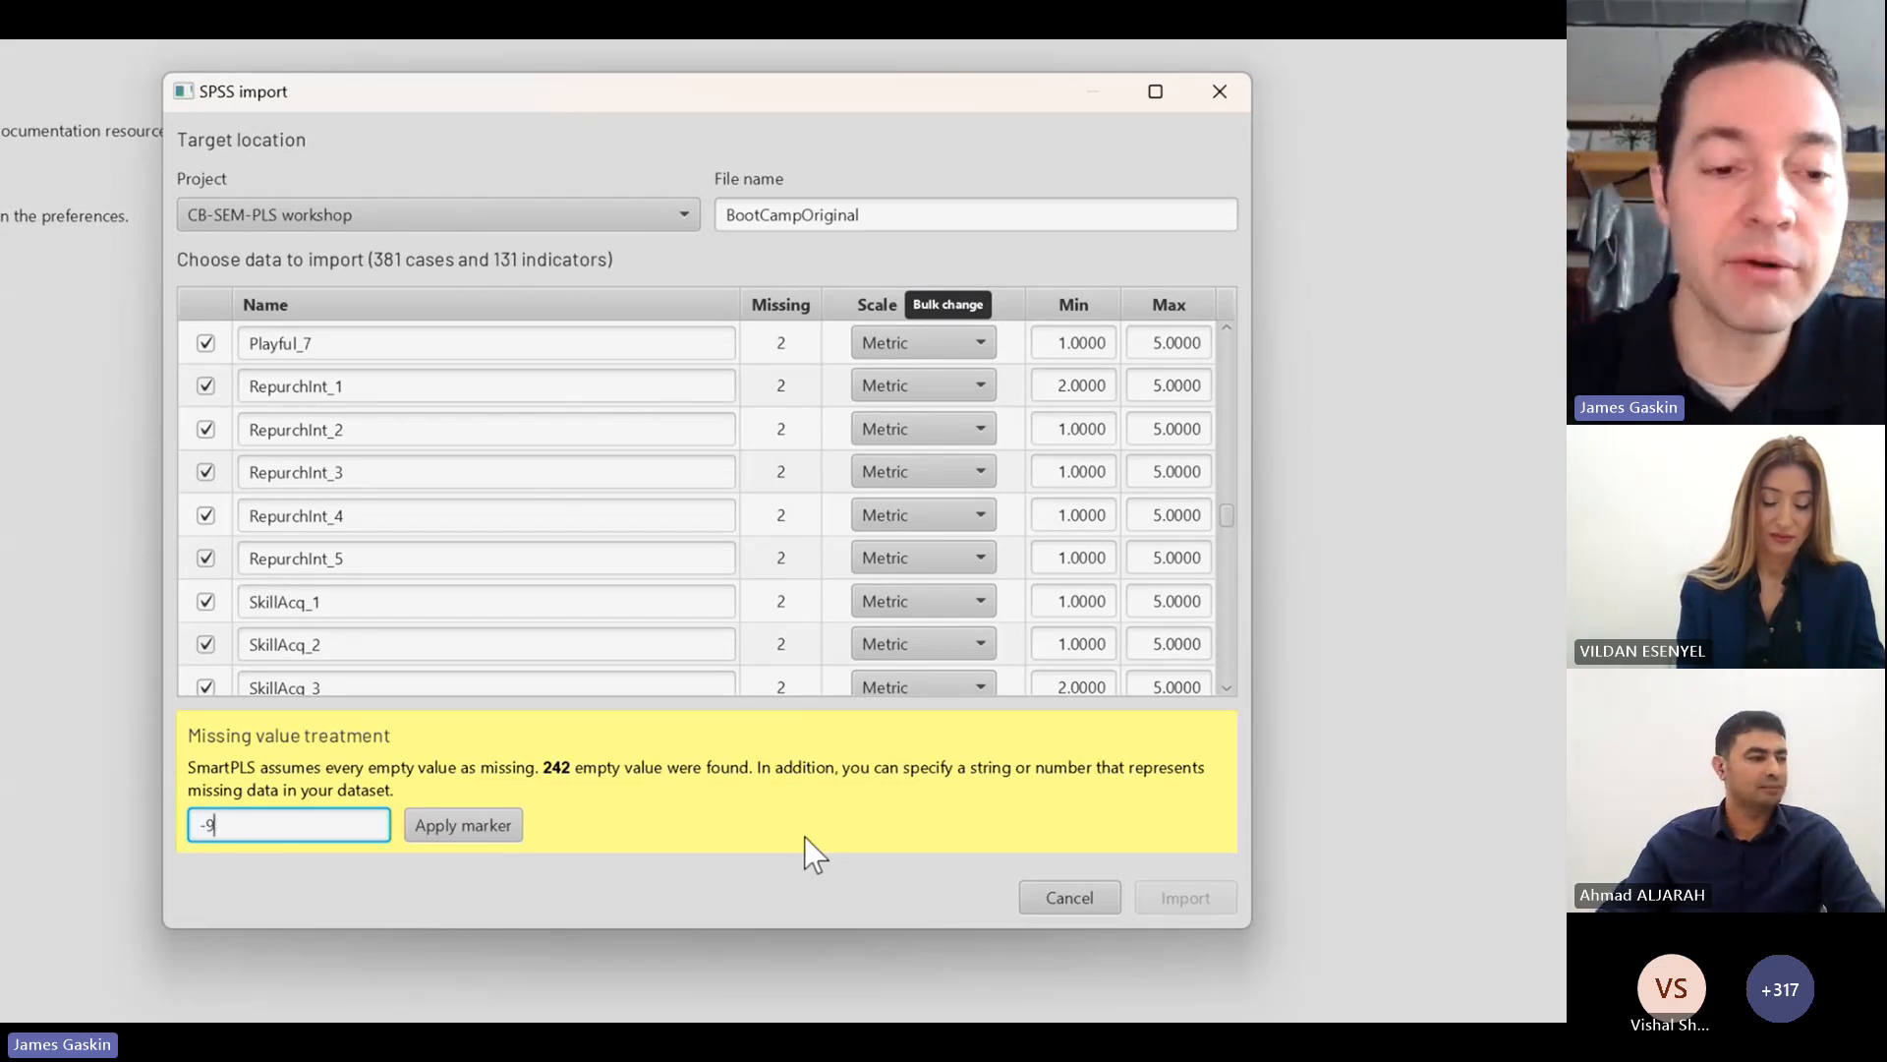
key("BackSpace")
key("BackSpace")
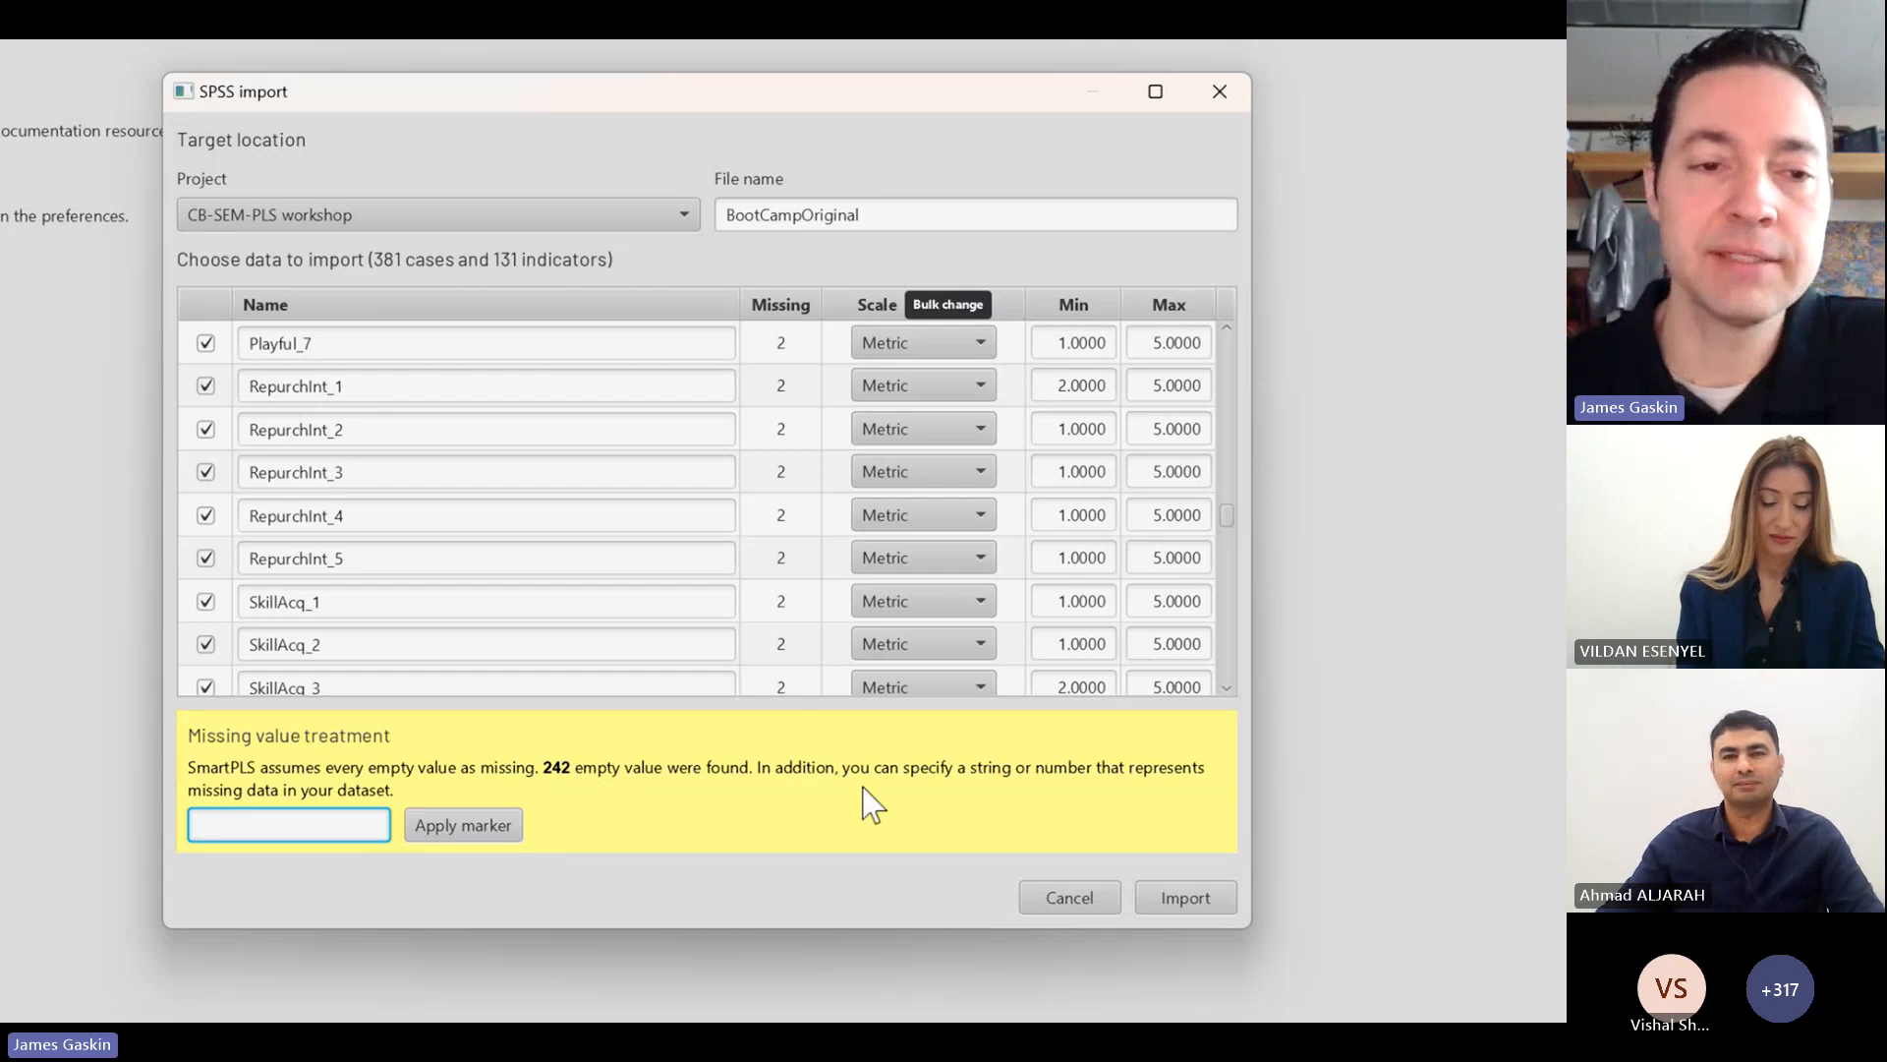
Step: Import the BootCampOriginal data and review its indicator statistics before returning to the workspace
left_click(1185, 897)
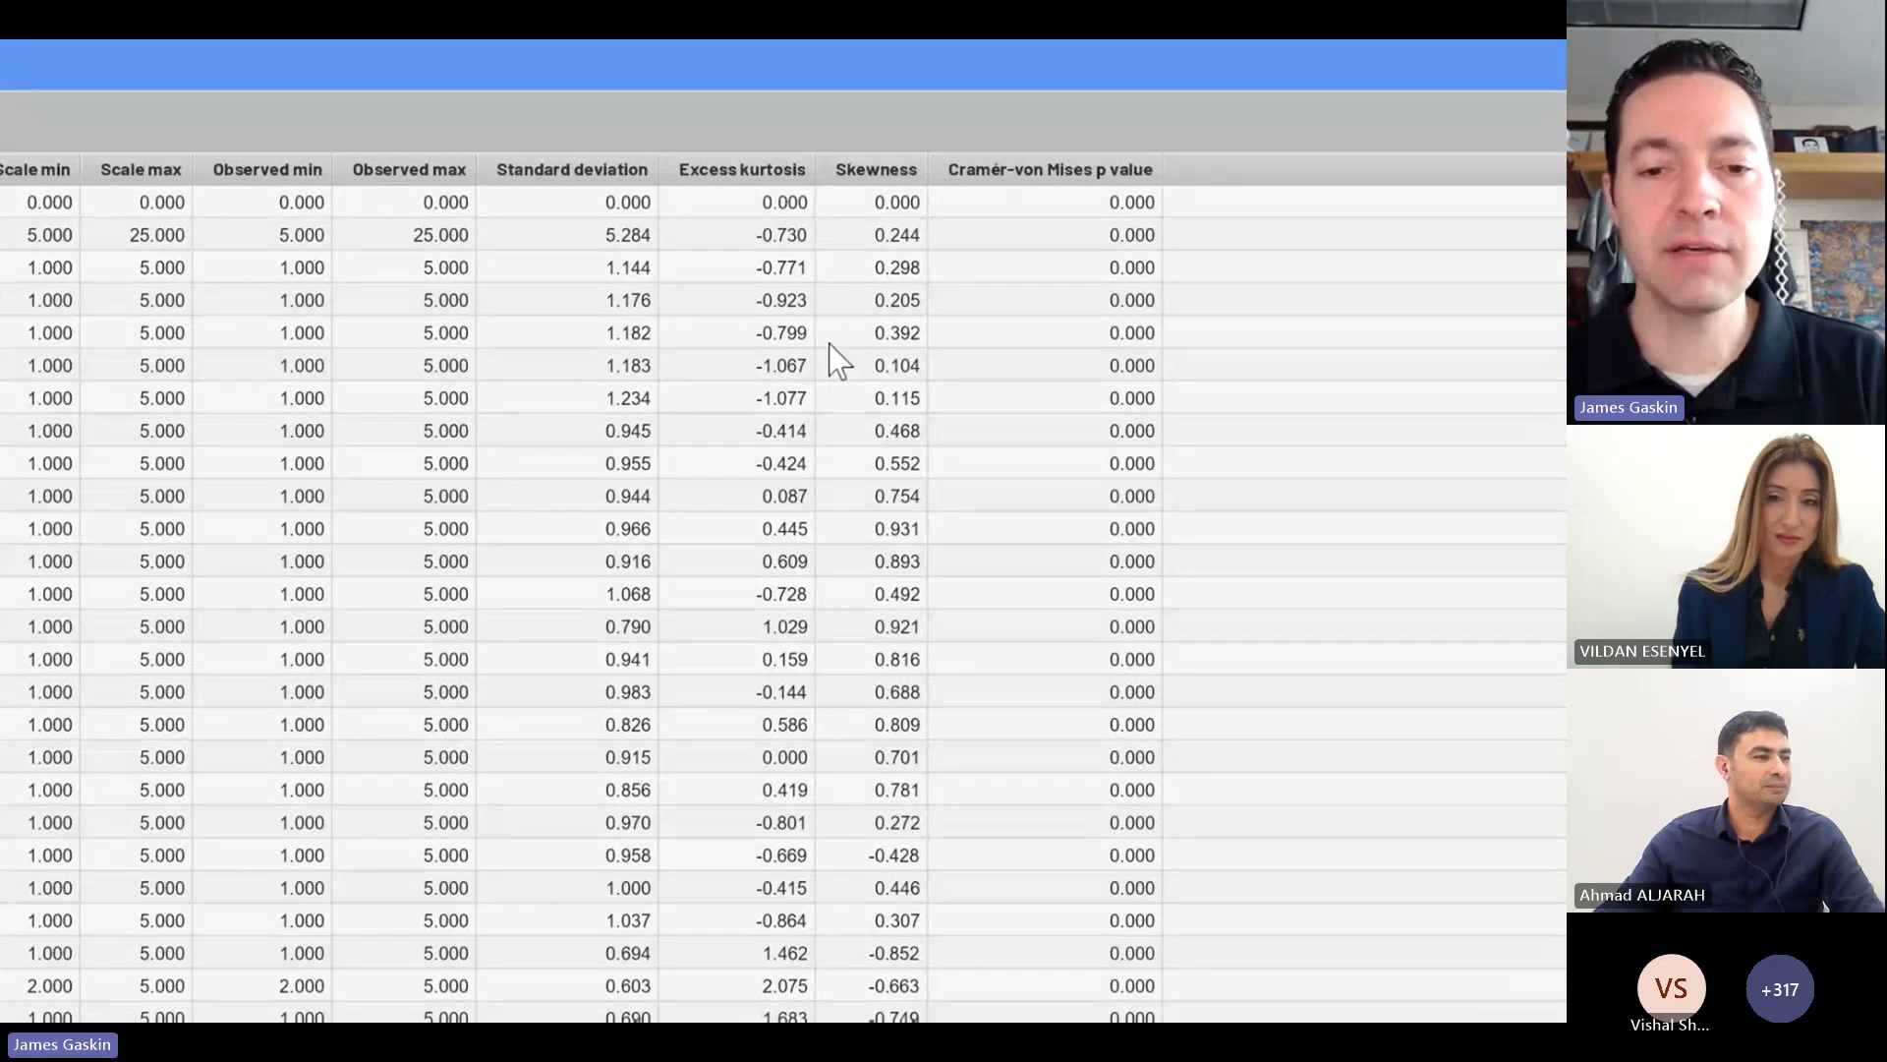
scroll(836, 403, "down", 10)
scroll(840, 432, "up", 10)
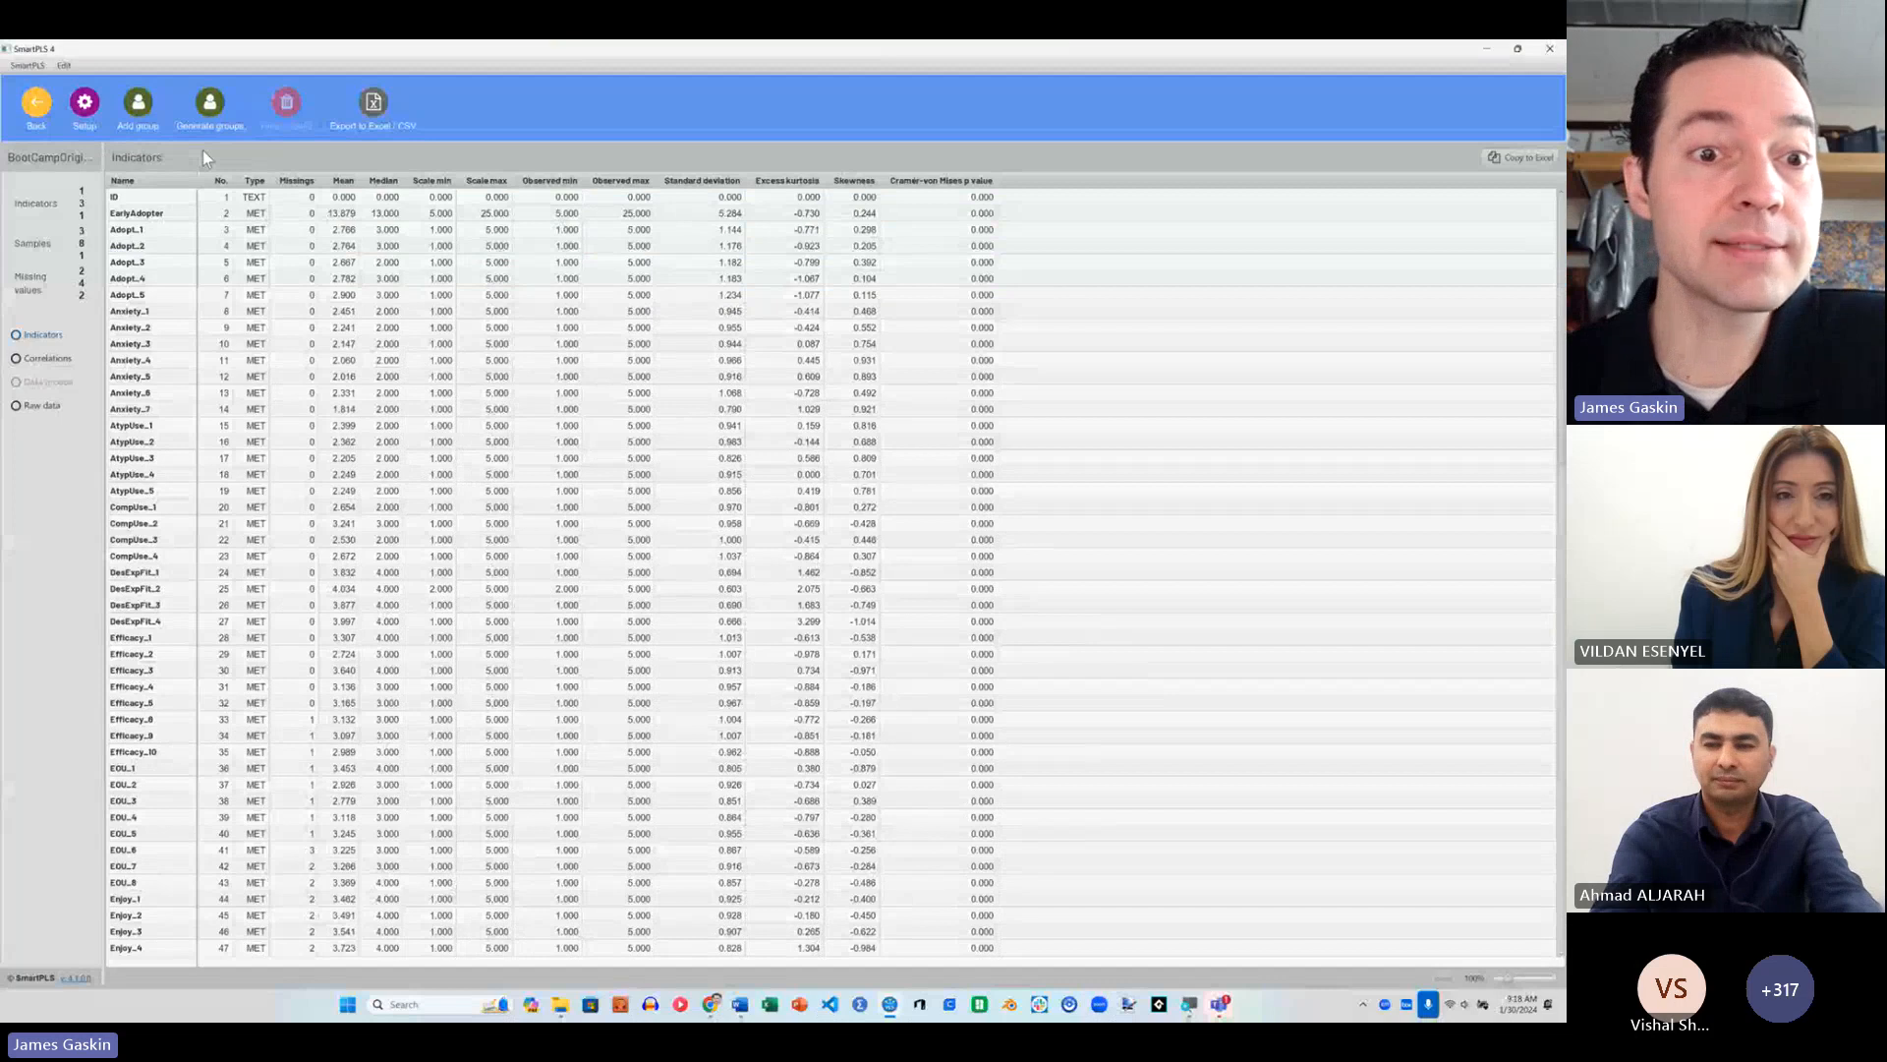
left_click(36, 109)
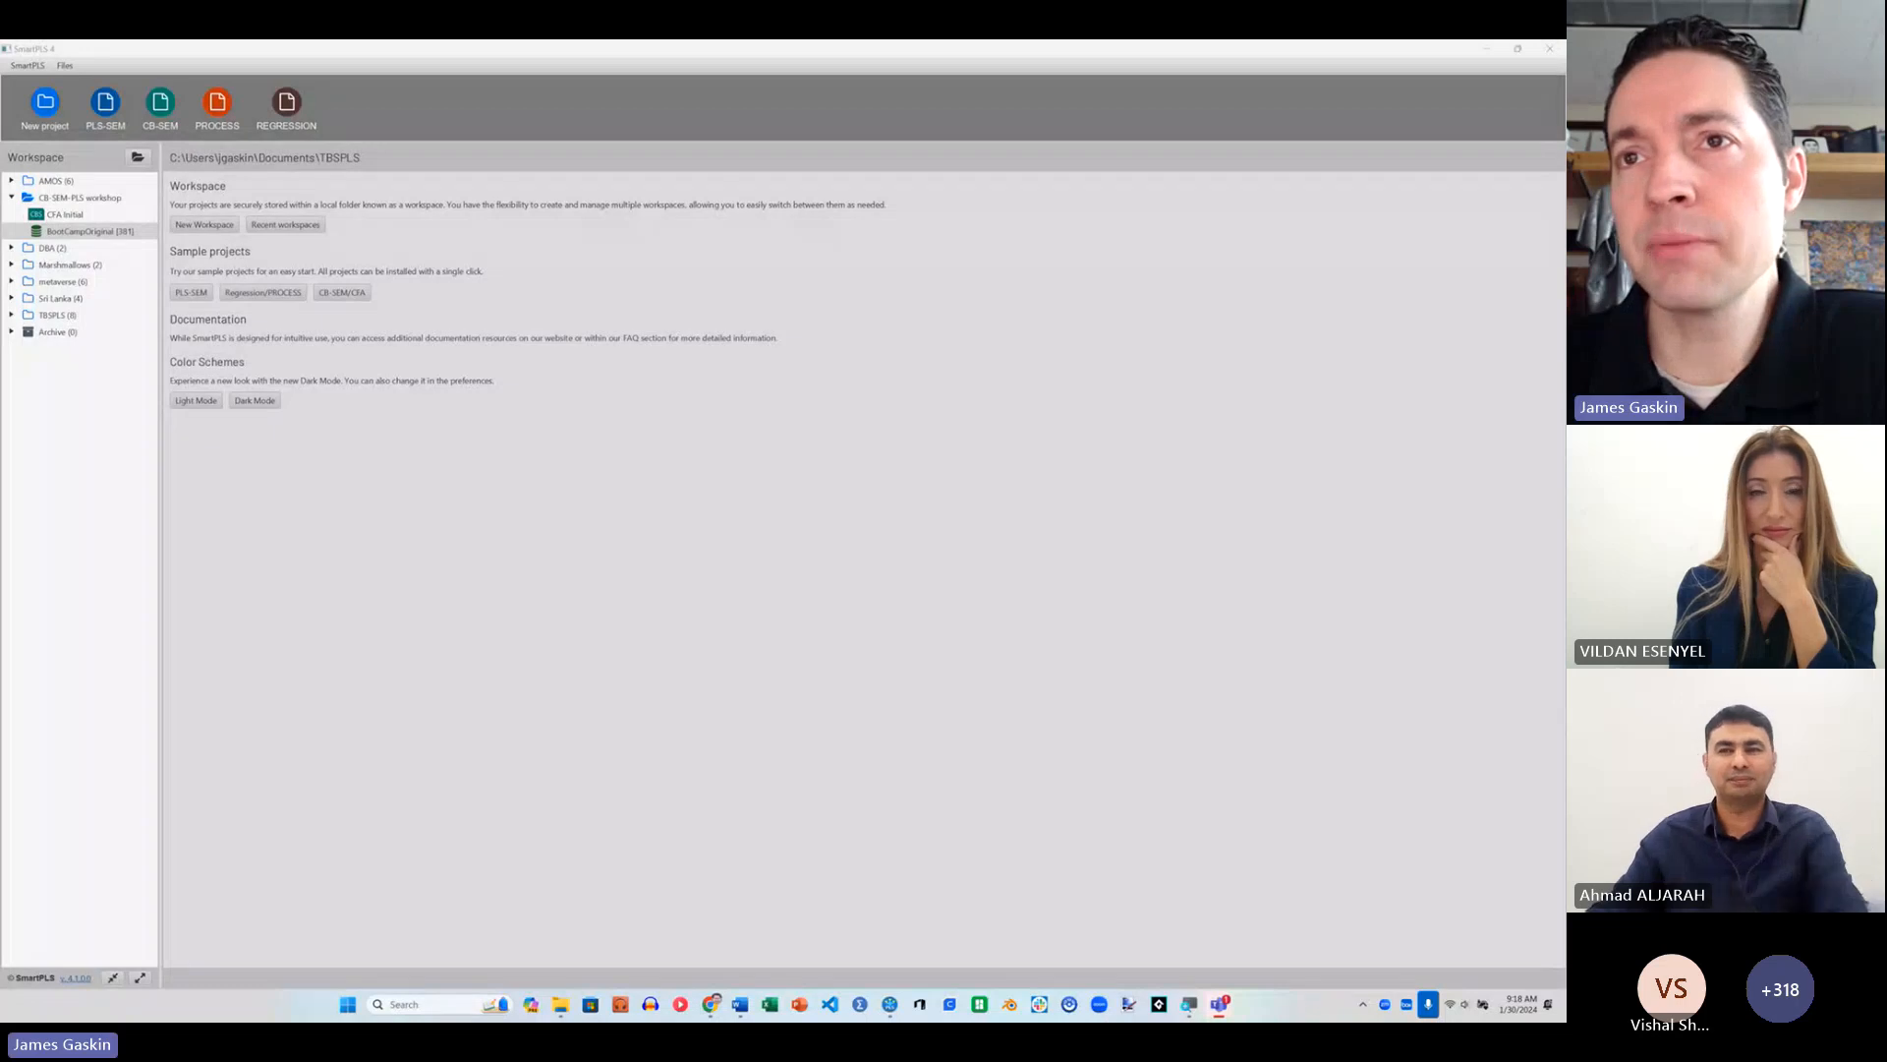
key("alt+Tab")
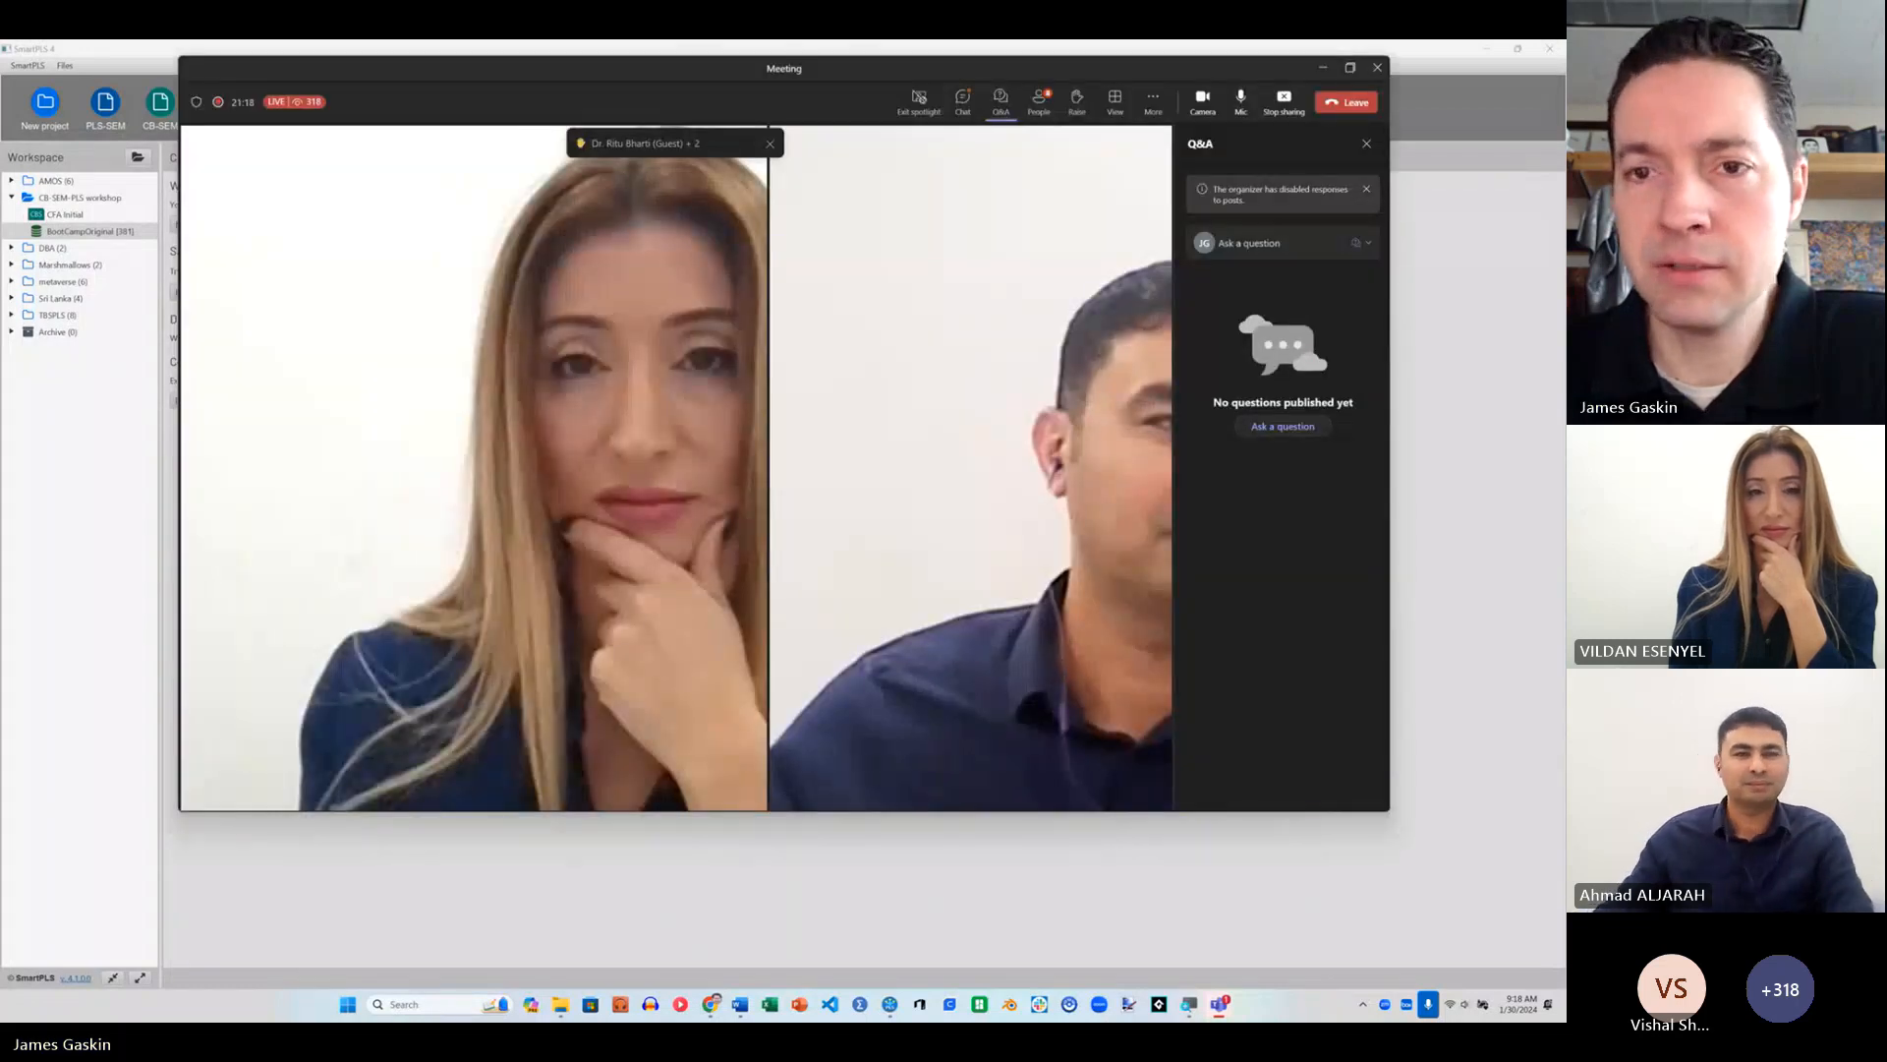
left_click_drag(1148, 74, 1272, 41)
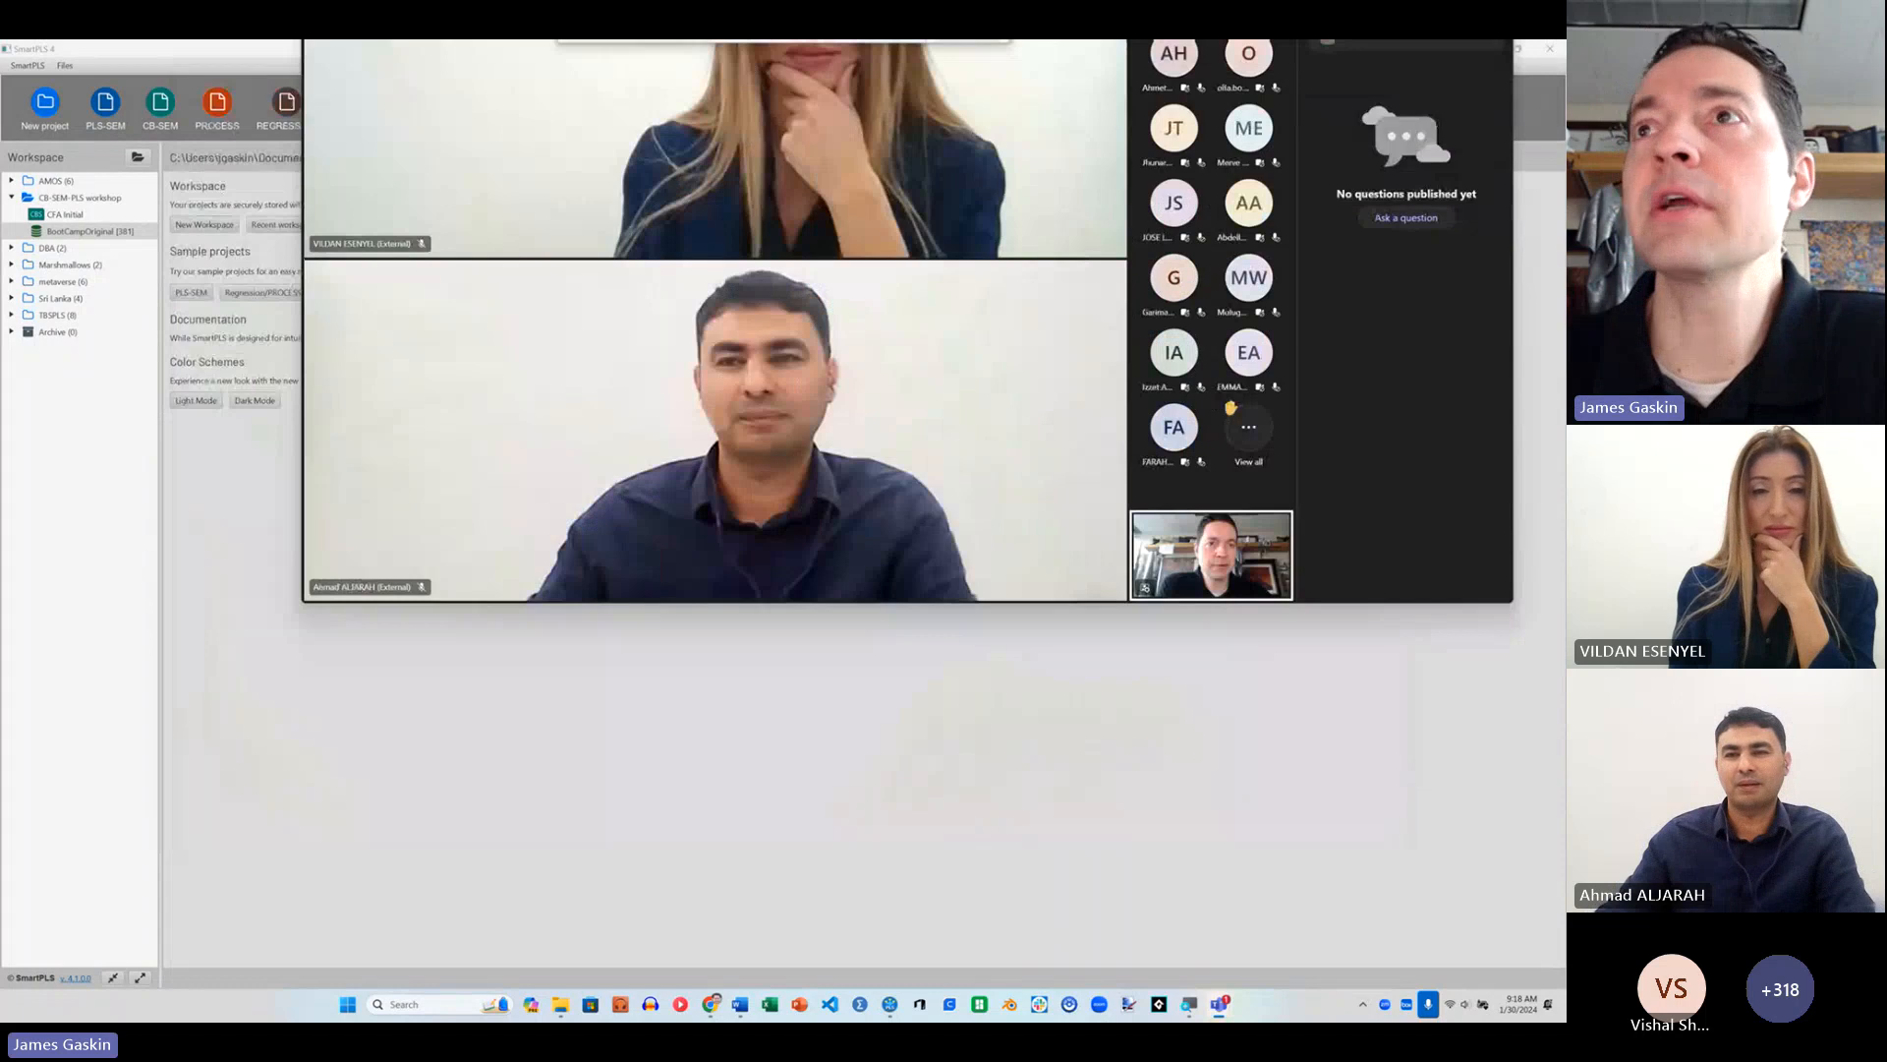
key("alt+Tab")
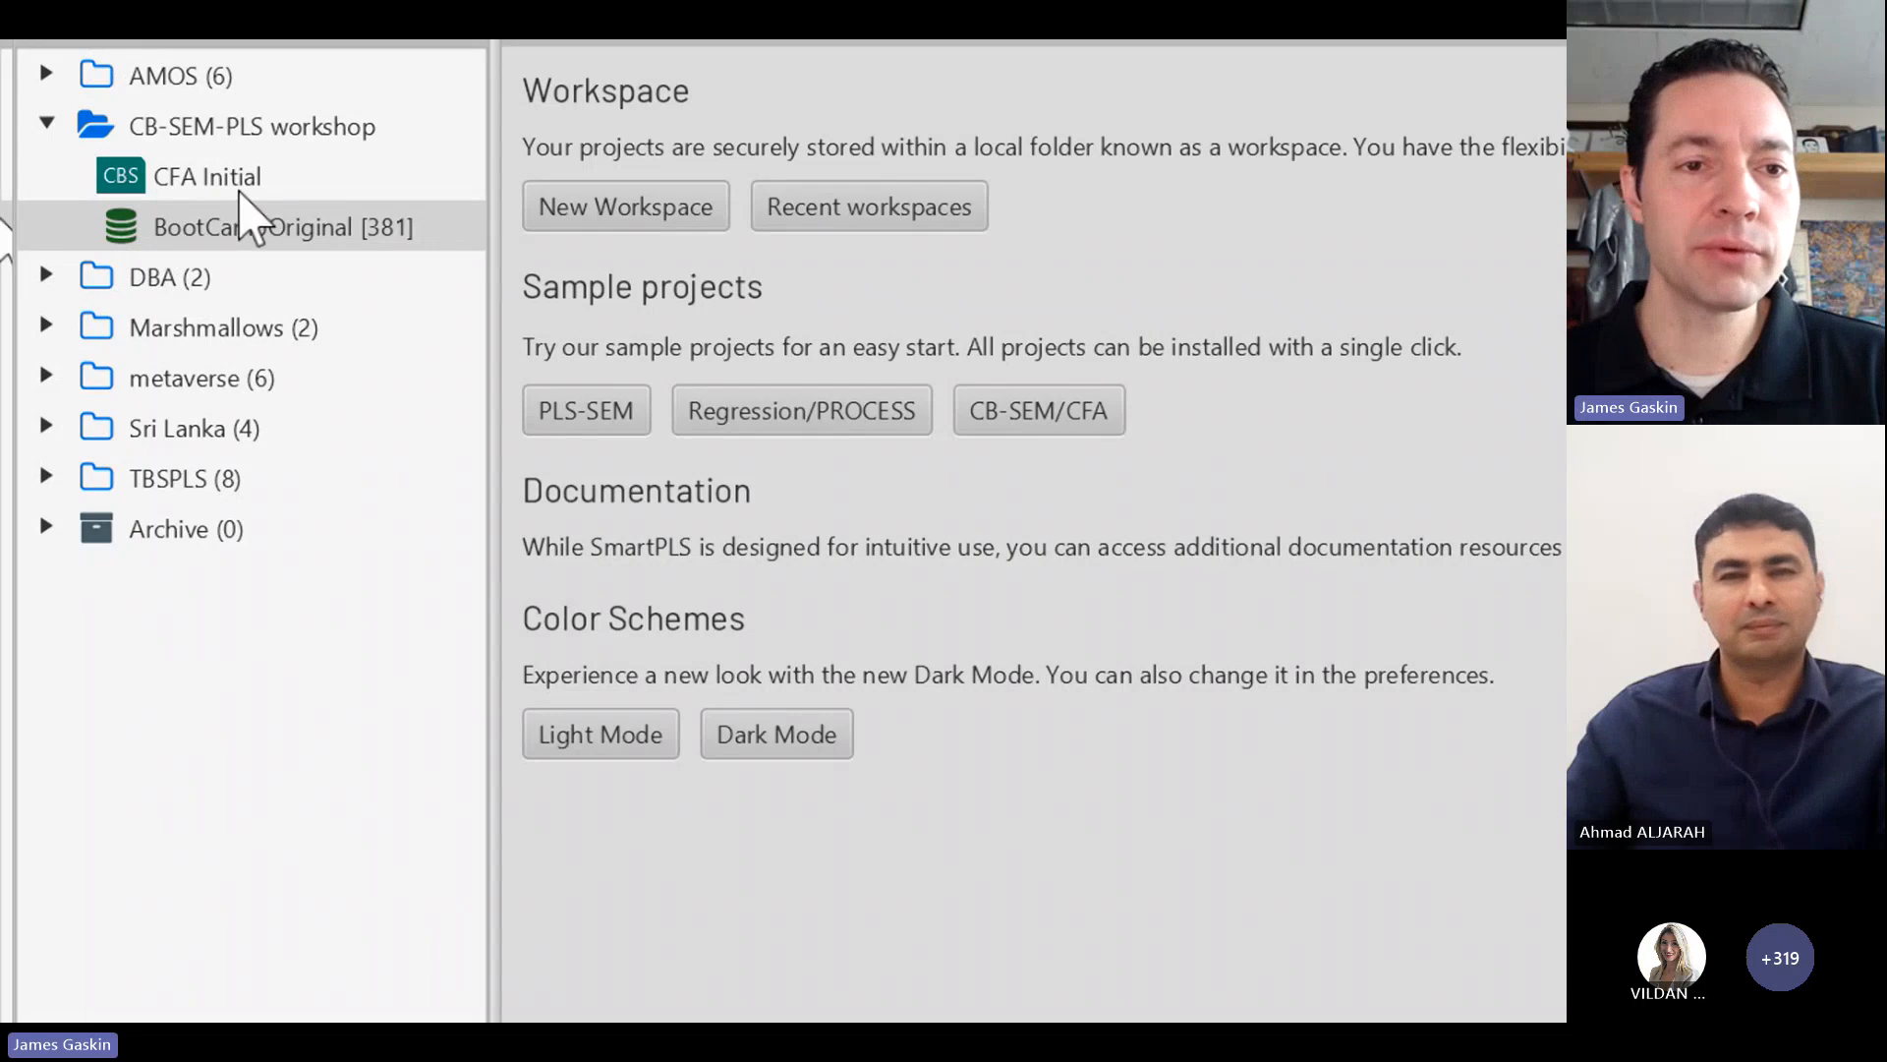
Step: Open the CFA Initial model and look over the indicator list of its linked dataset
left_click(232, 180)
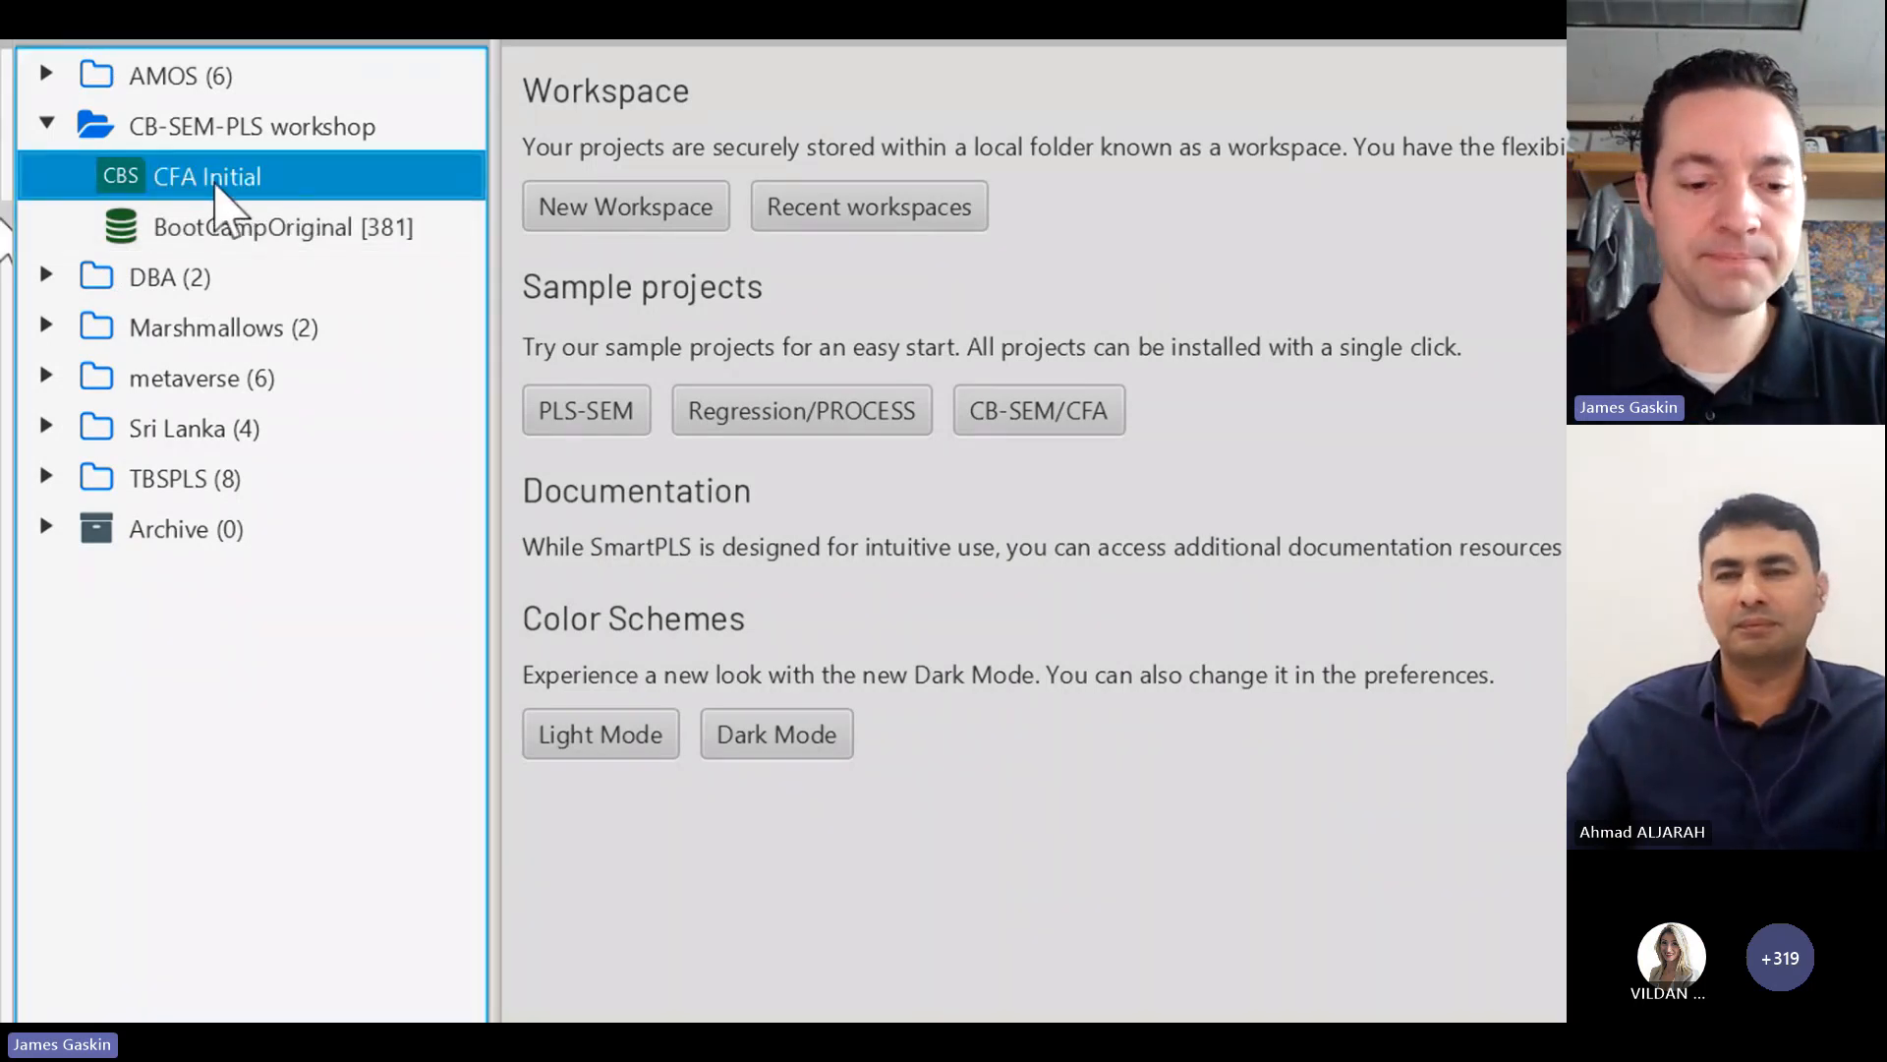
double_click(215, 185)
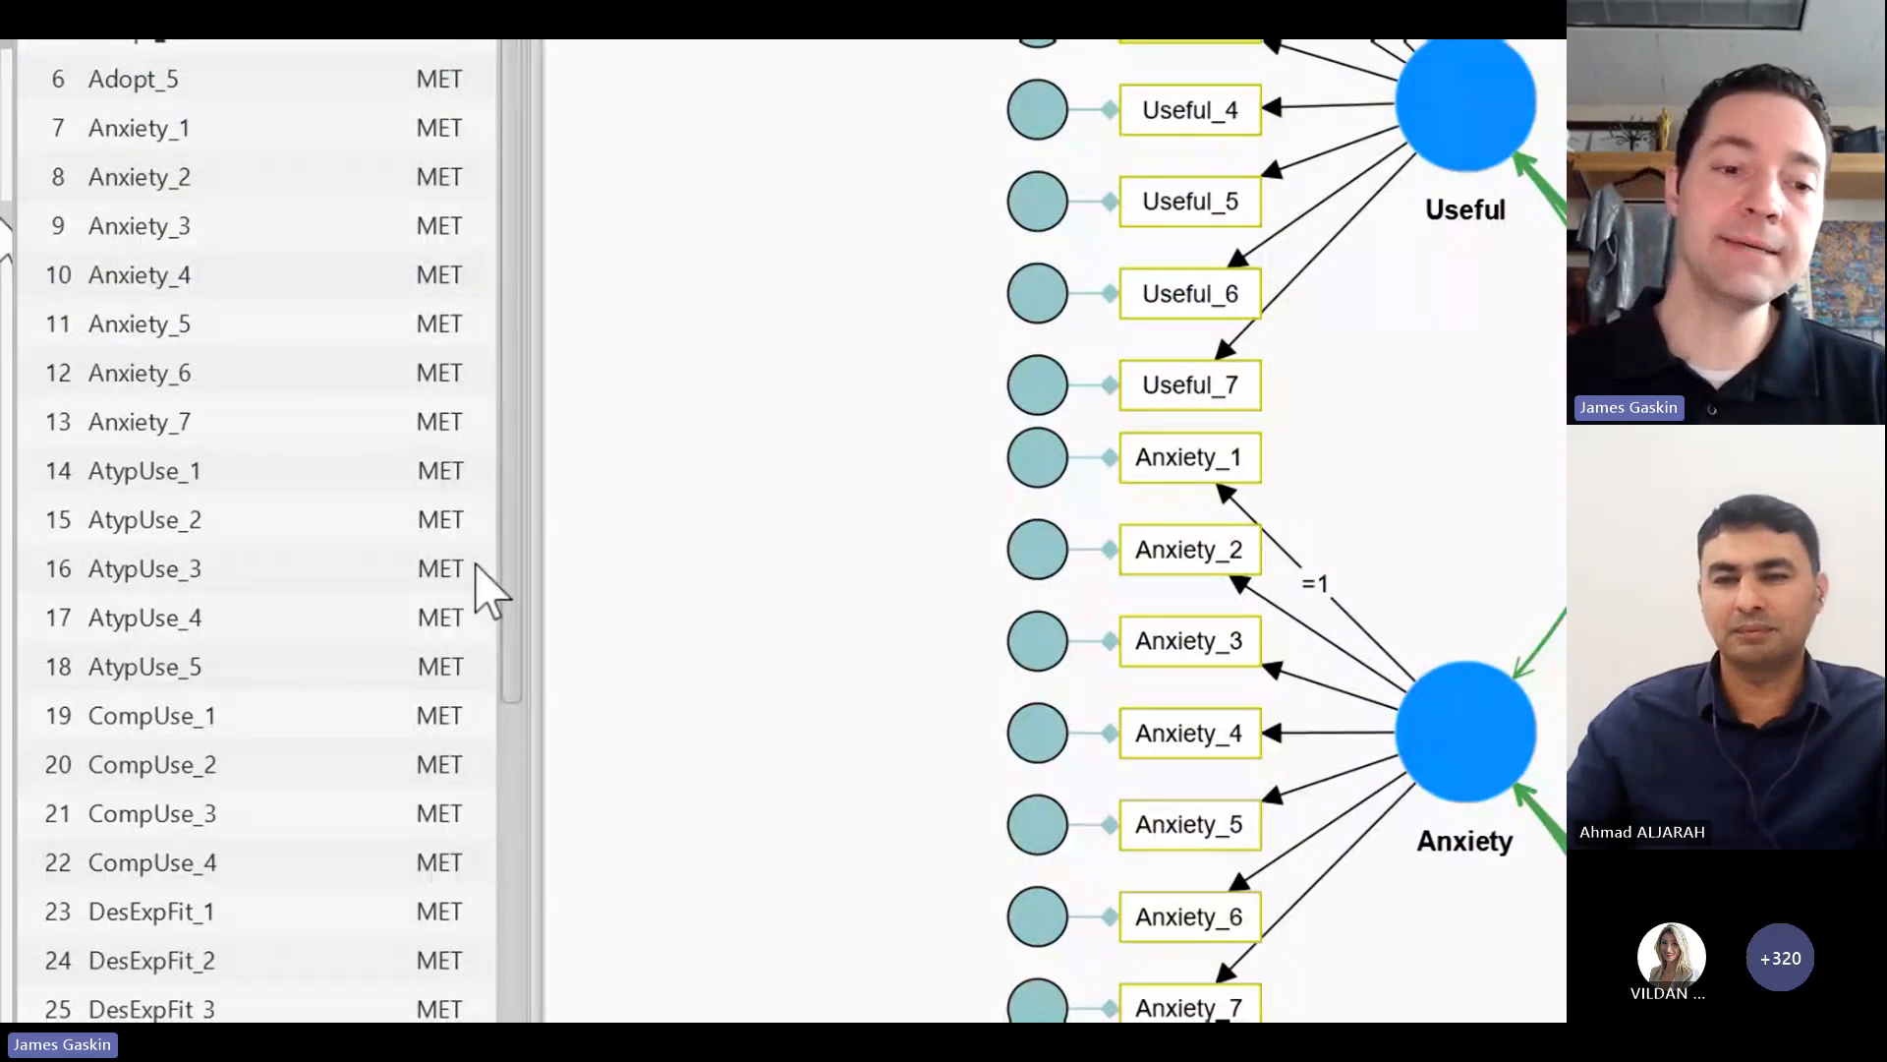
scroll(400, 822, "down", 20)
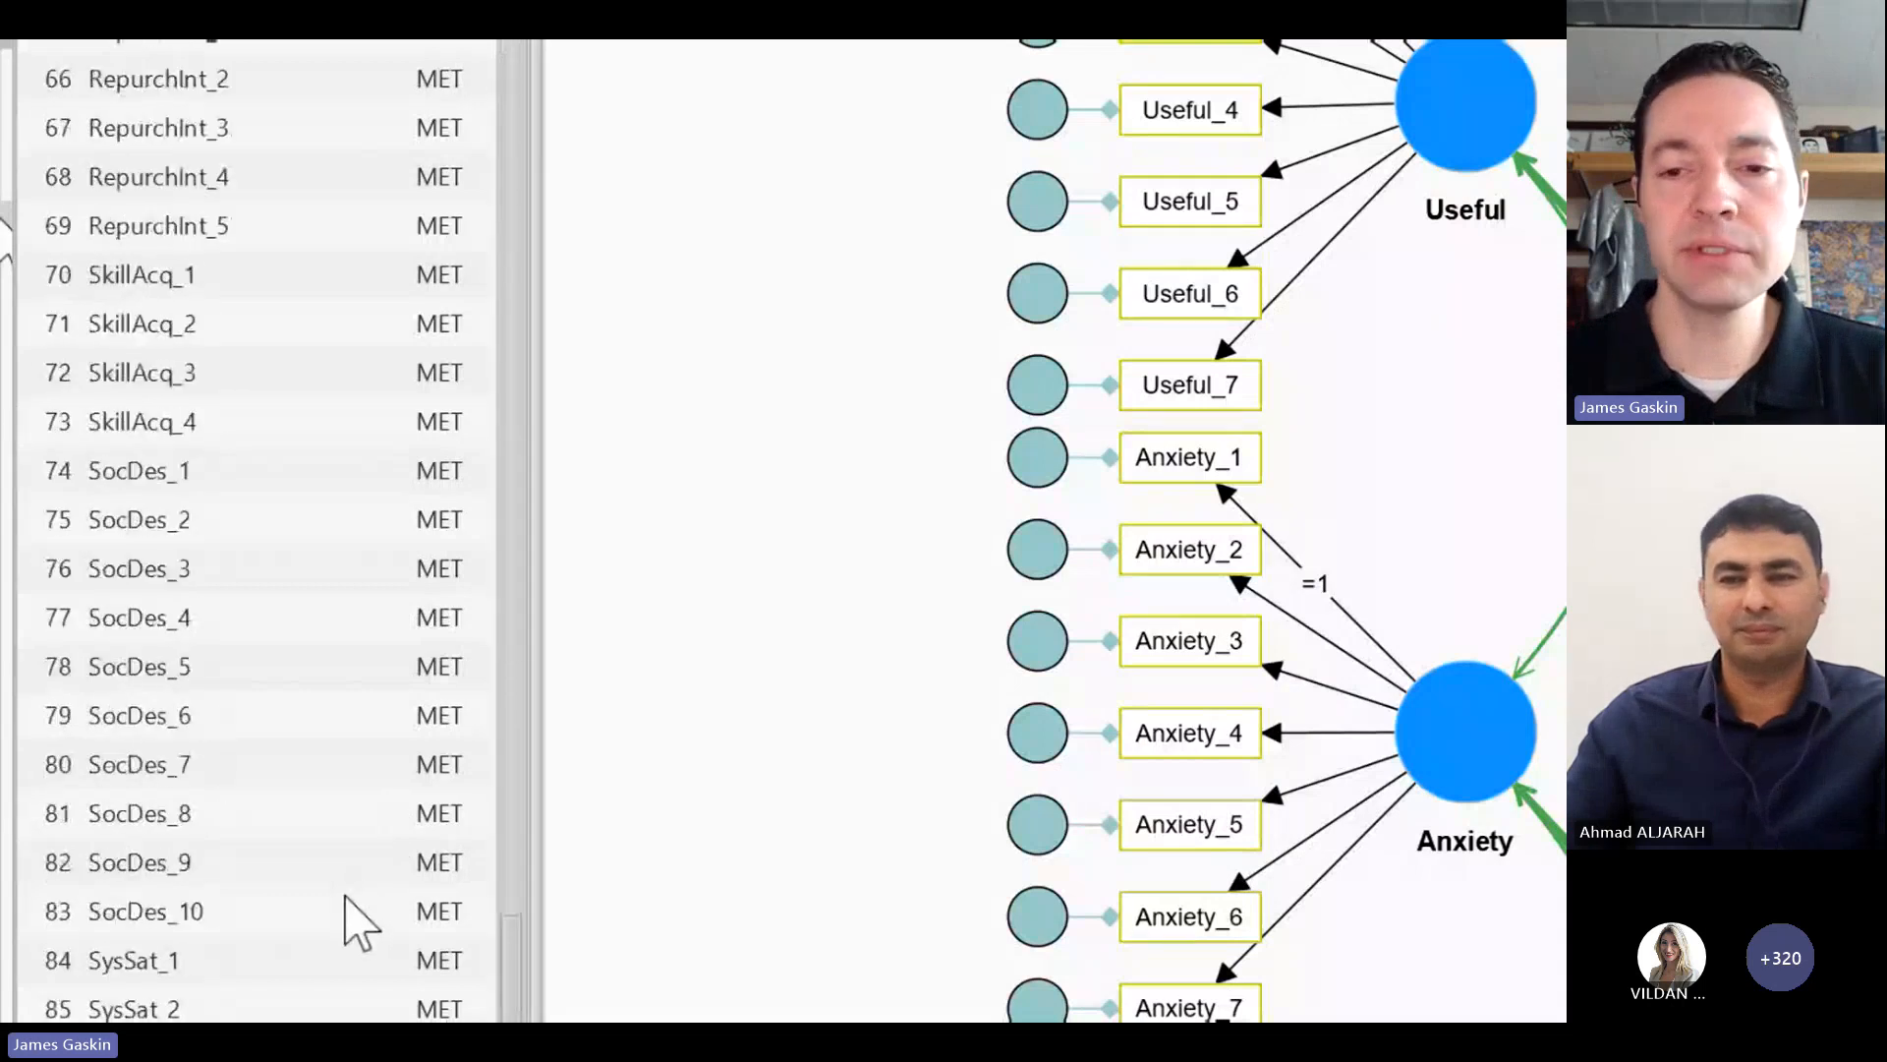
scroll(345, 895, "up", 4)
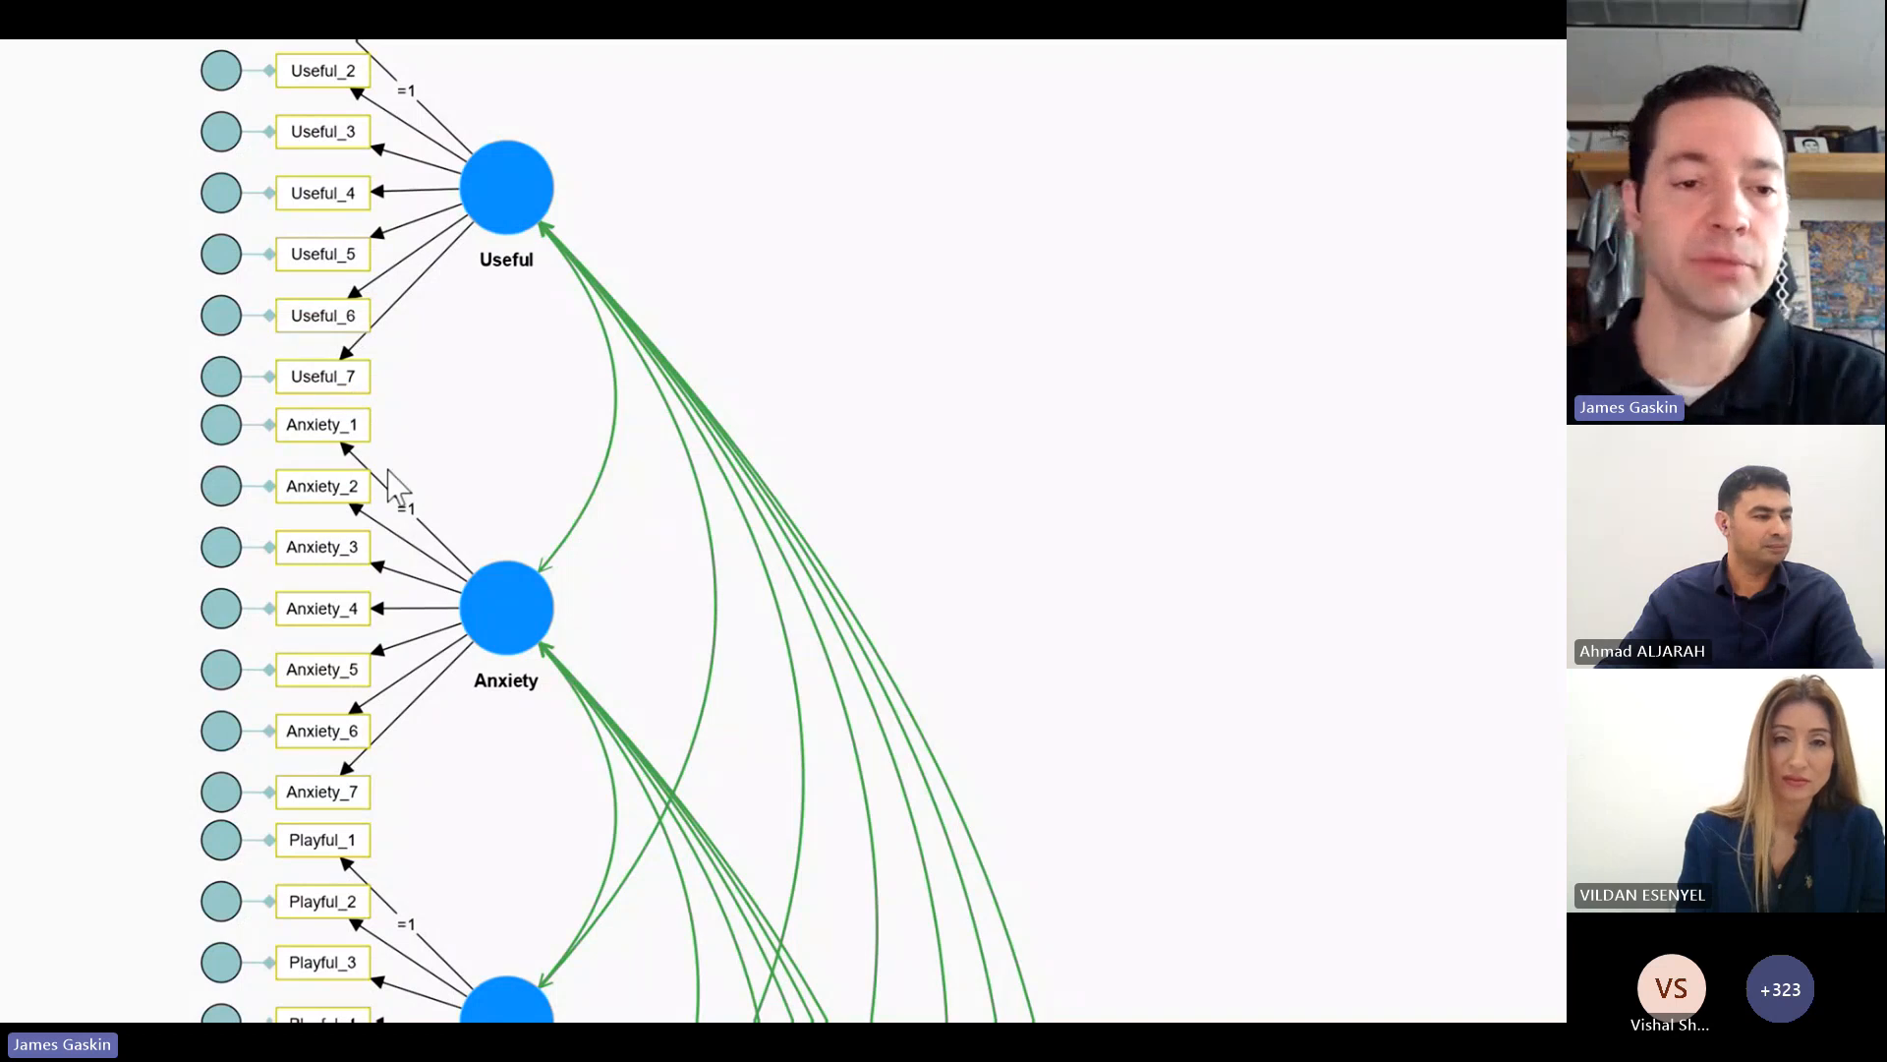
Step: Examine the constructs' indicators and the constraint on the Anxiety_1 loading, leaving its configuration as it is
scroll(599, 590, "down", 5)
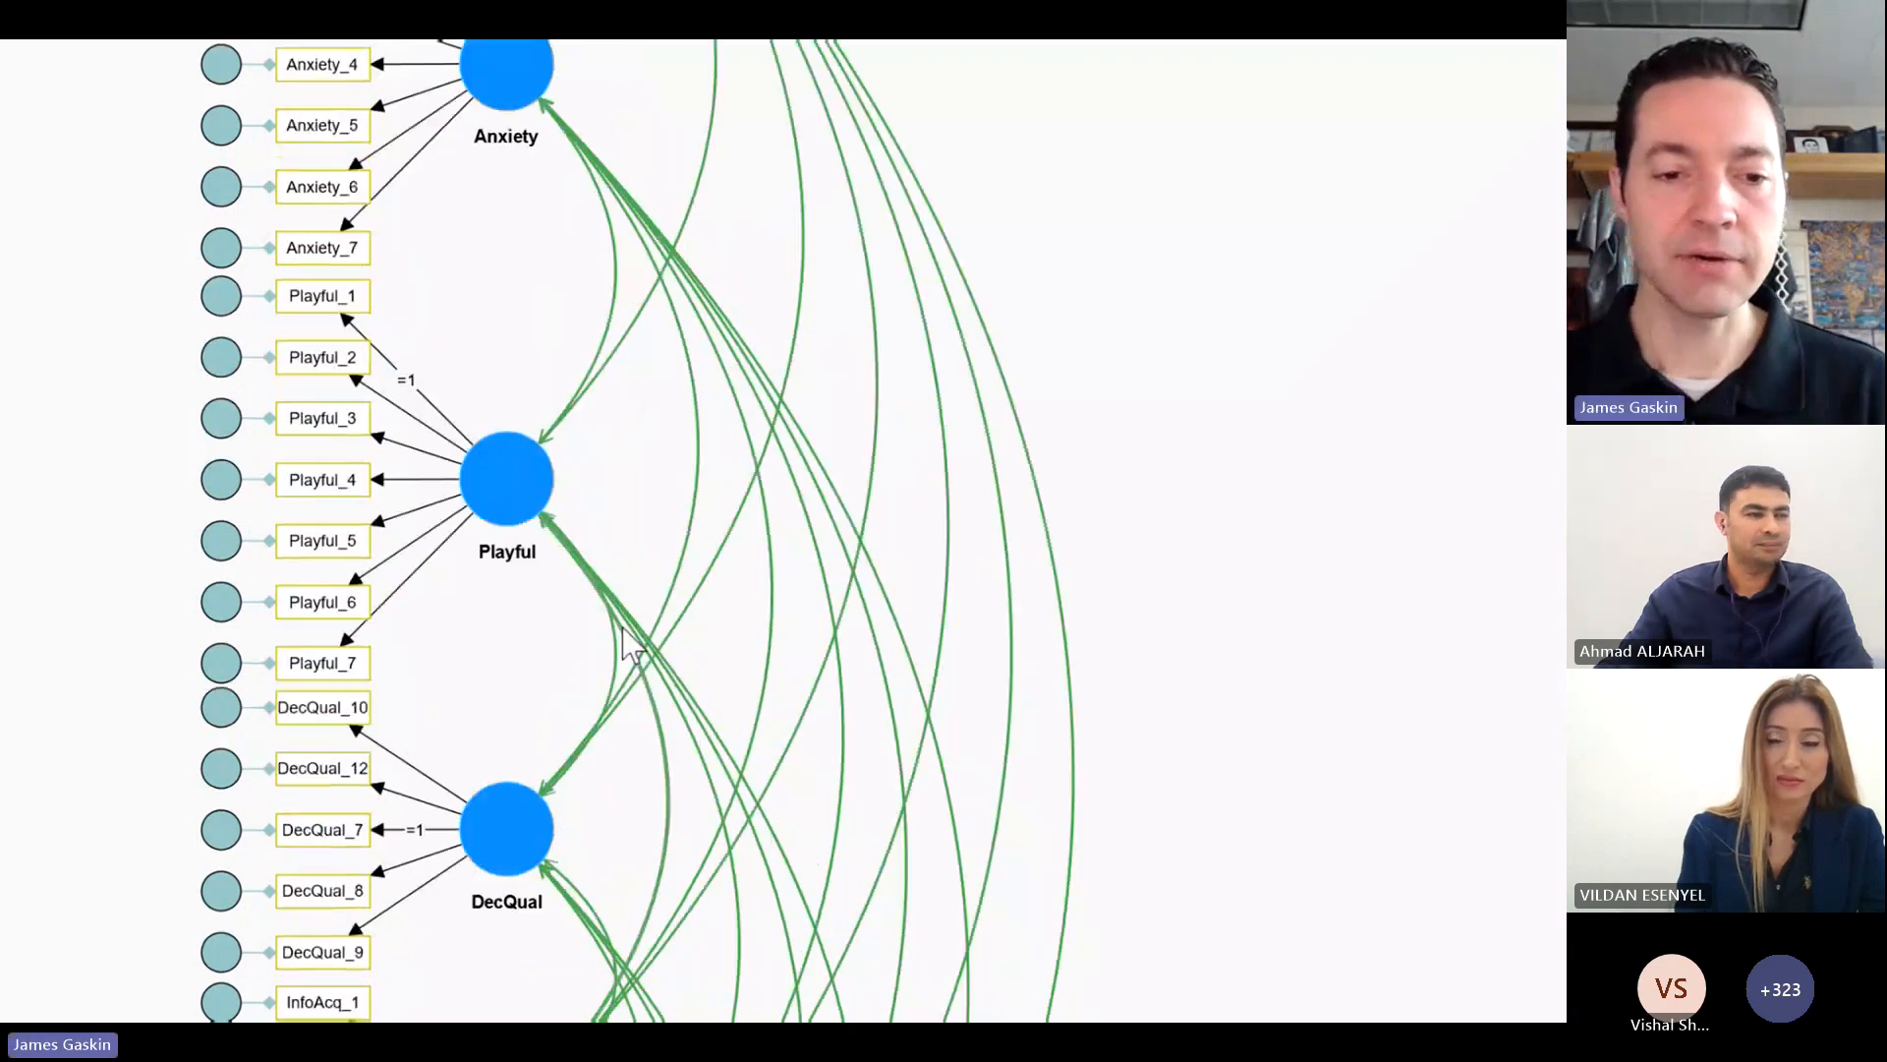
scroll(625, 647, "down", 3)
scroll(623, 654, "up", 8)
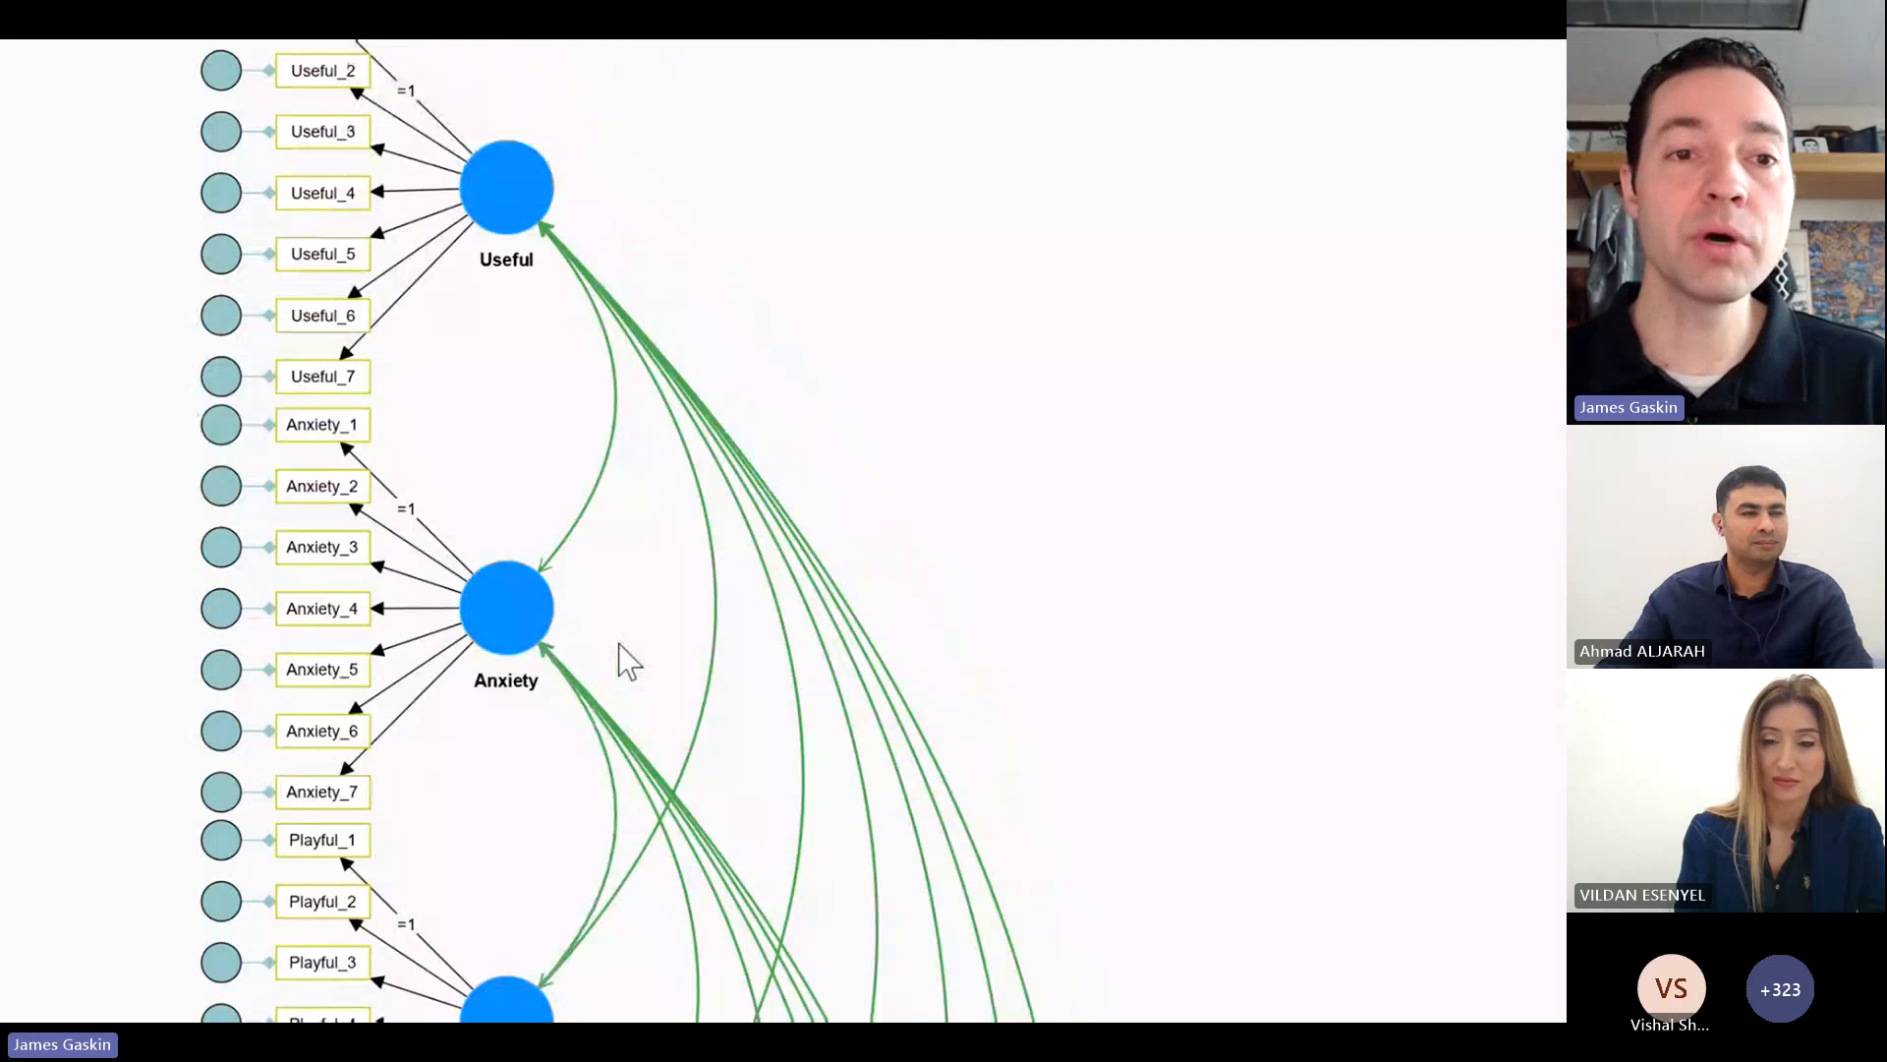
double_click(404, 510)
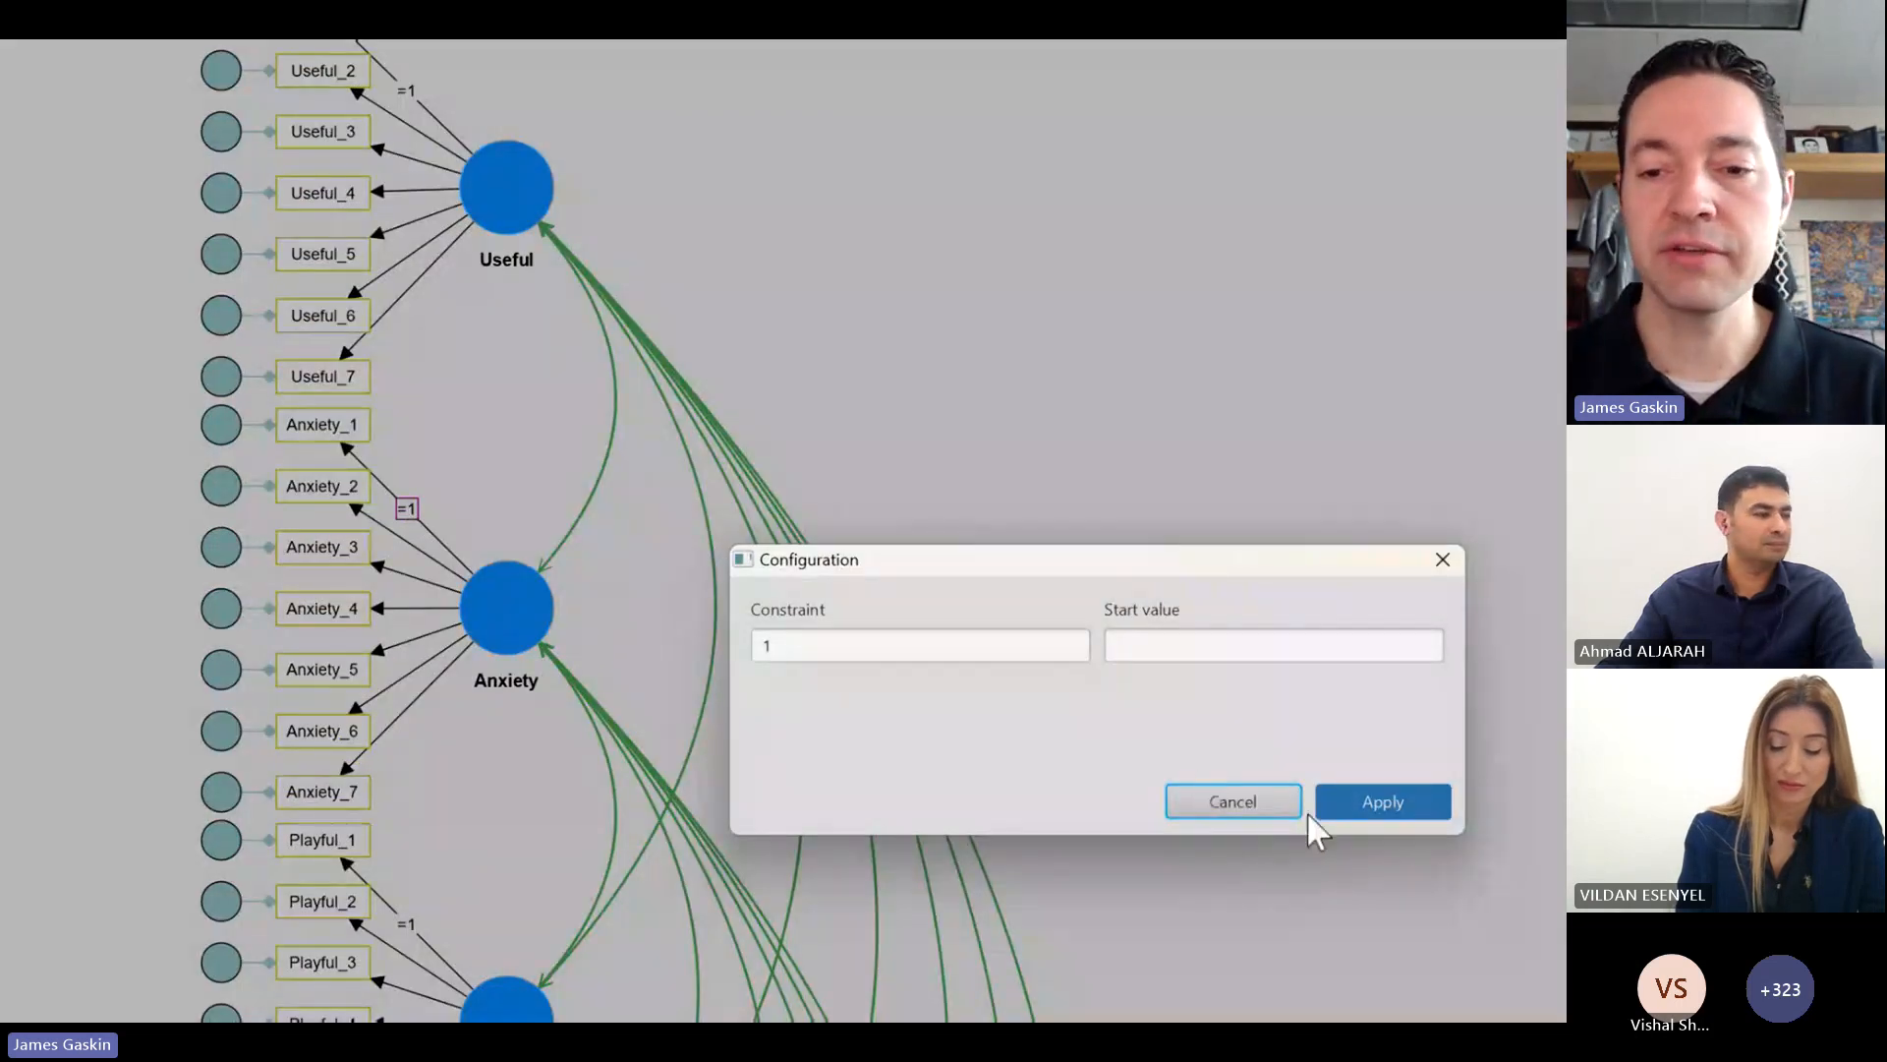
left_click(1281, 811)
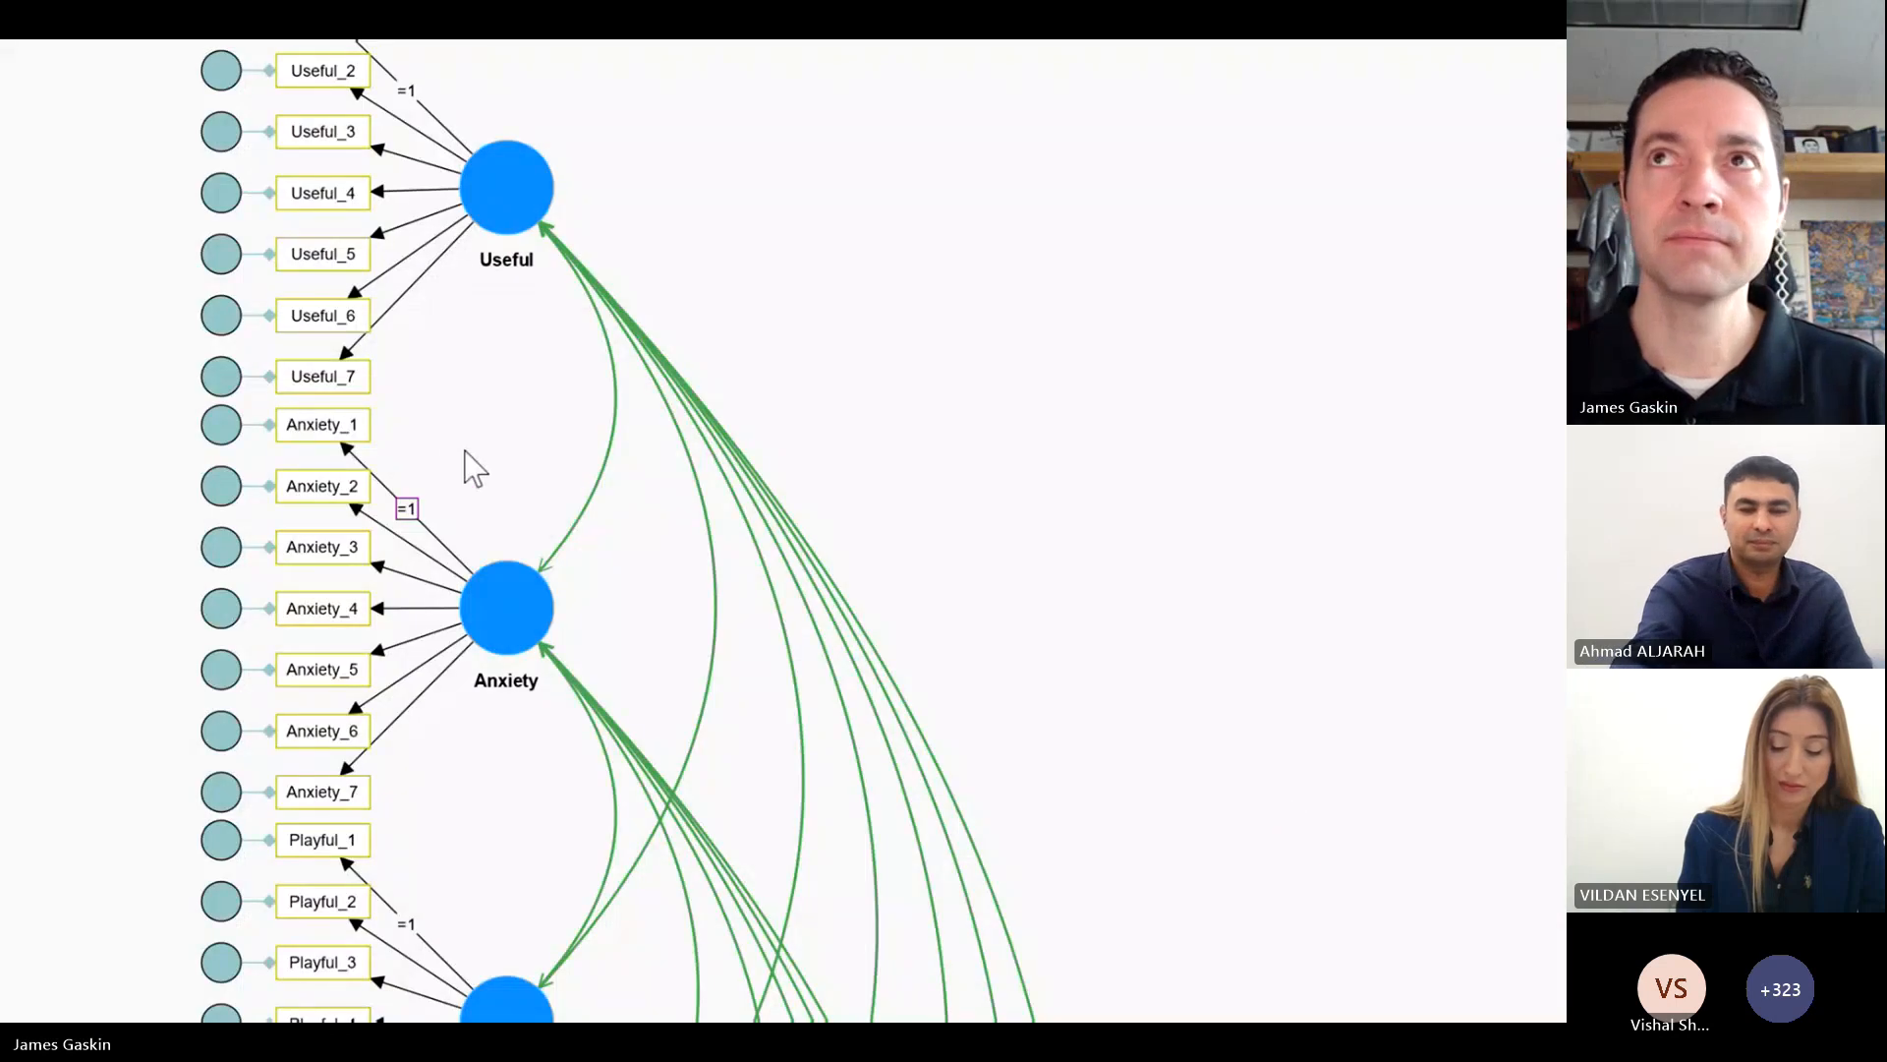
Step: Open the Basic CB-SEM algorithm setup for the CFA Initial model
key("super+minus")
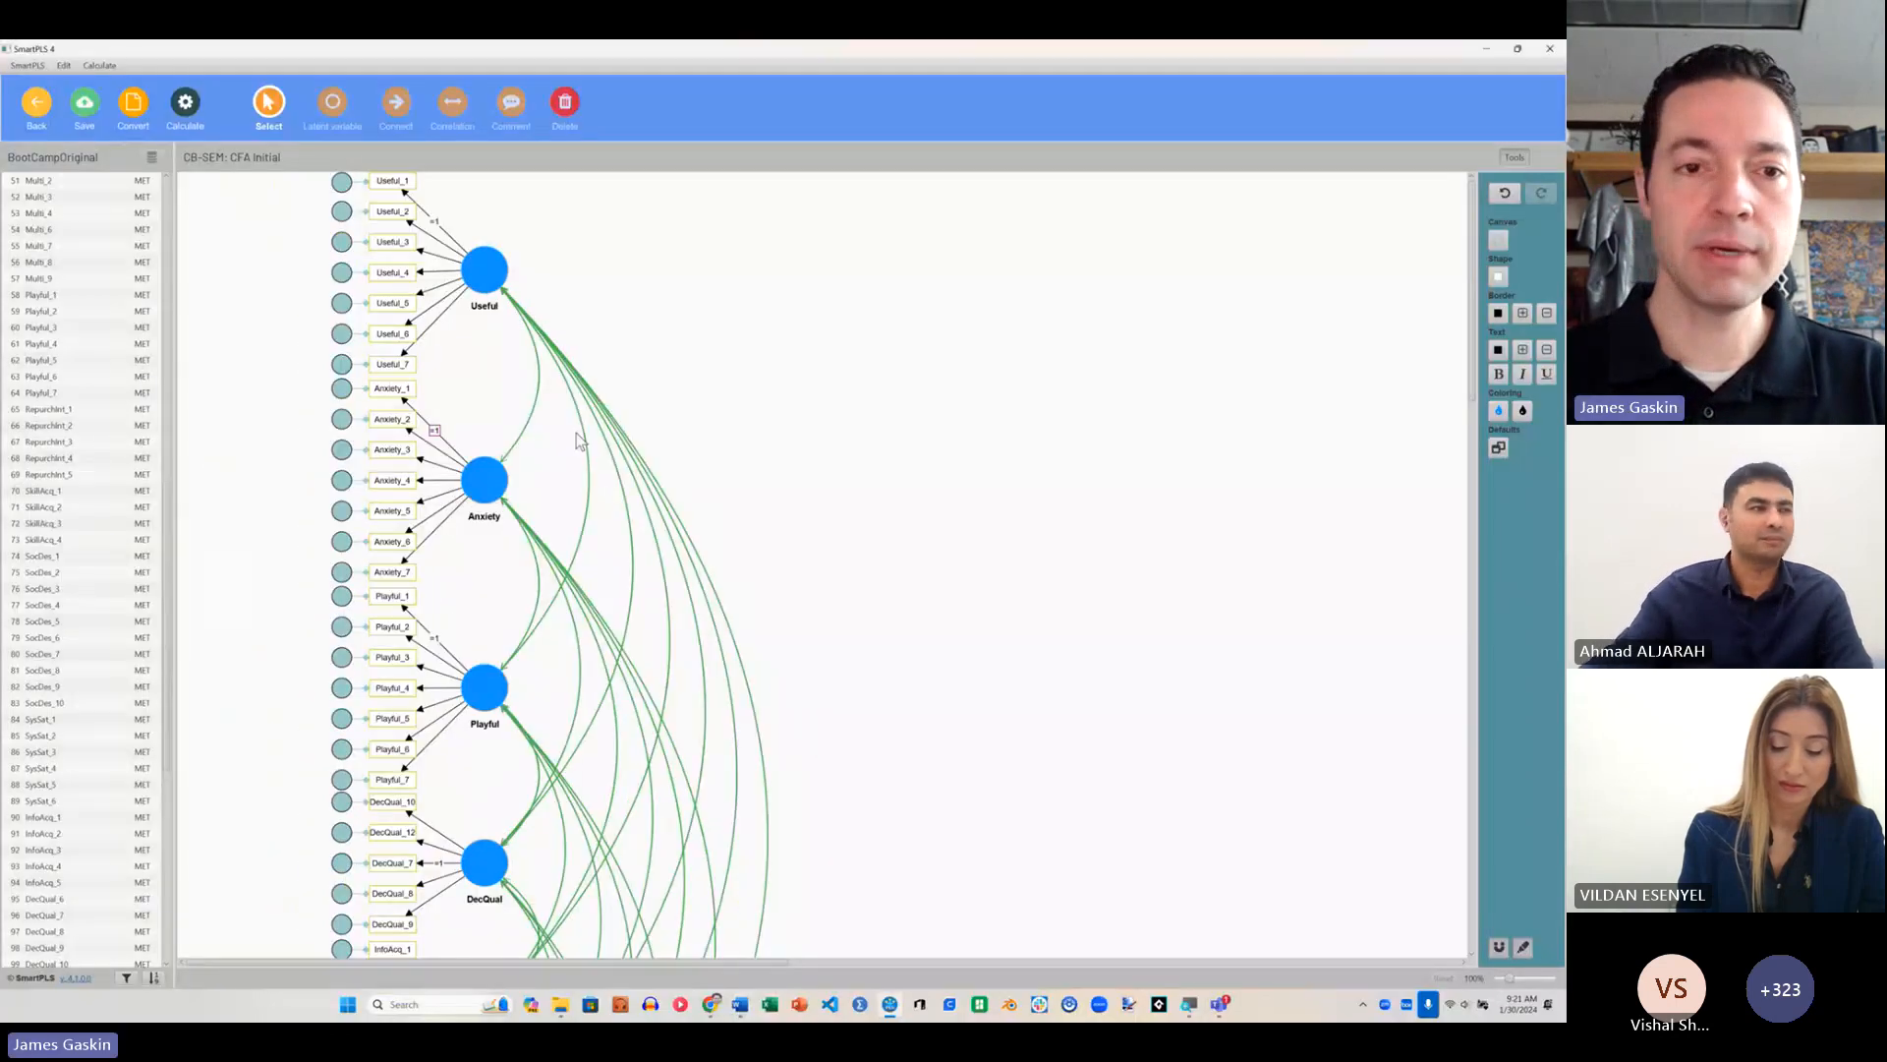
scroll(678, 494, "down", 8)
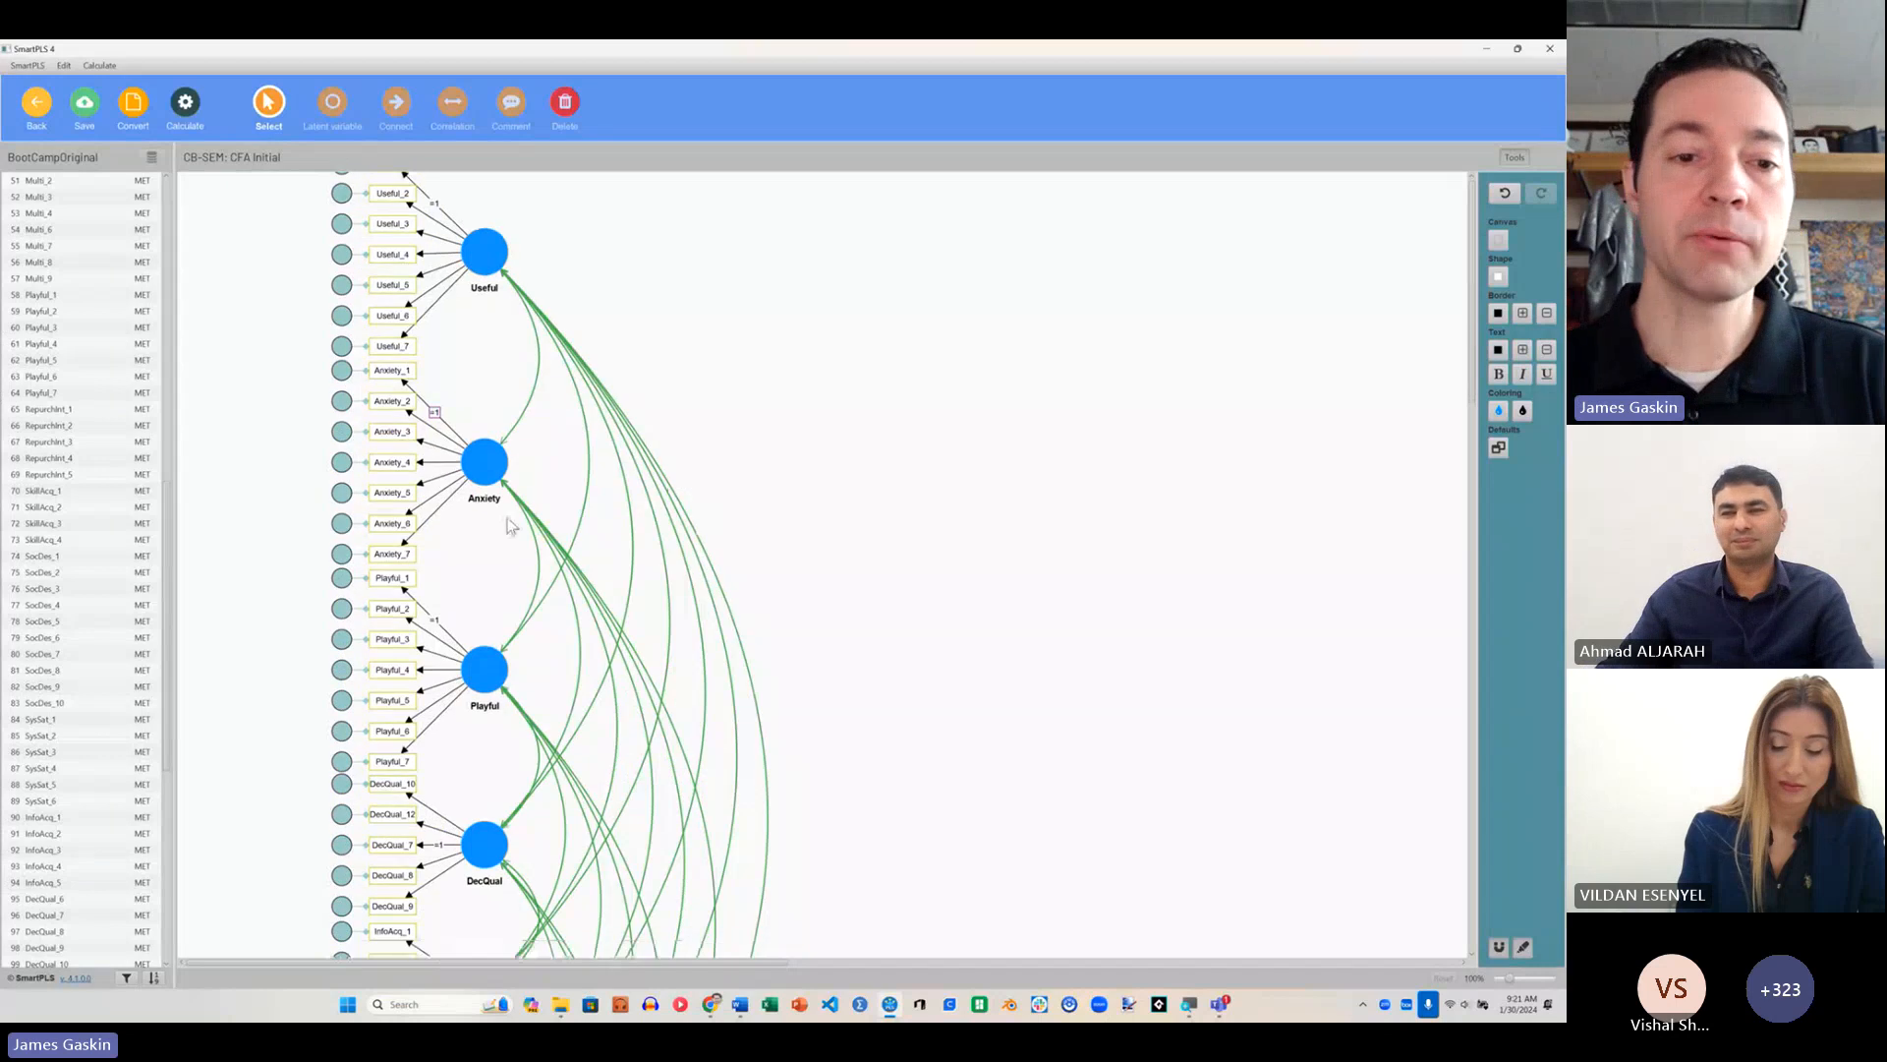
scroll(515, 562, "up", 8)
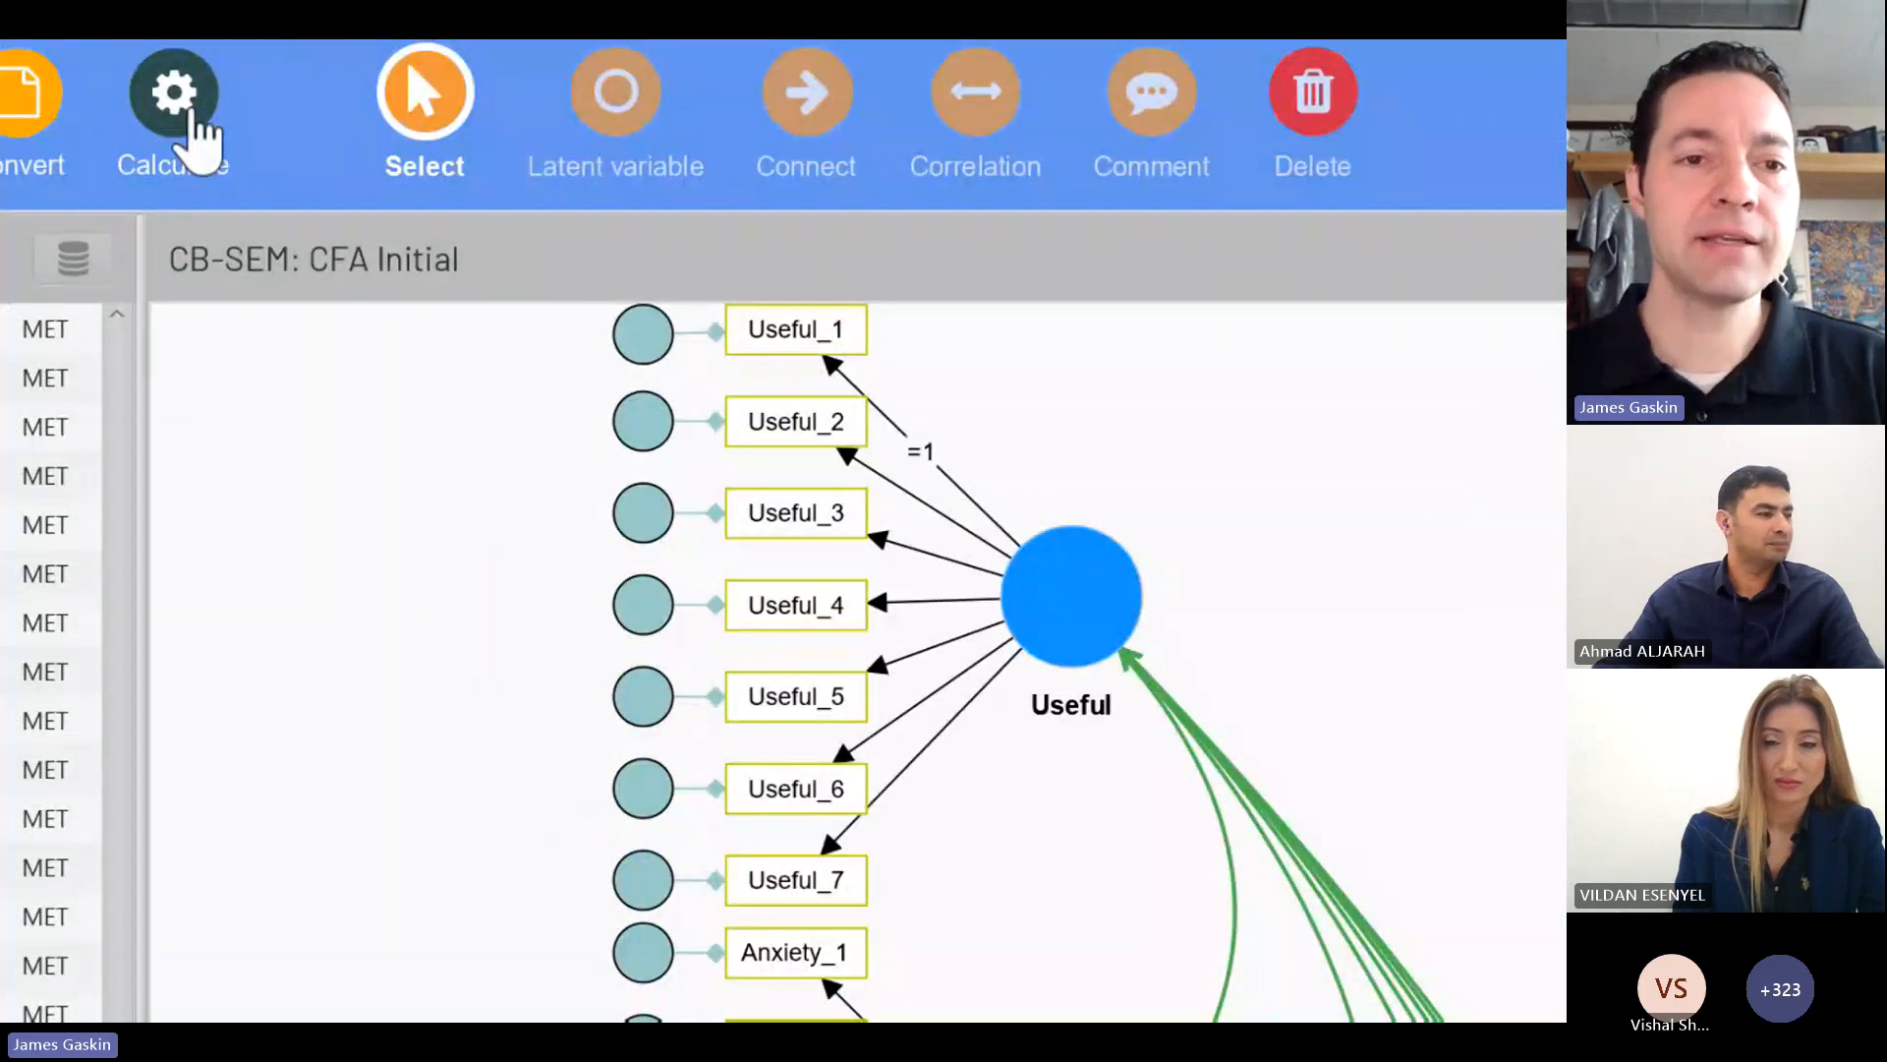
left_click(196, 126)
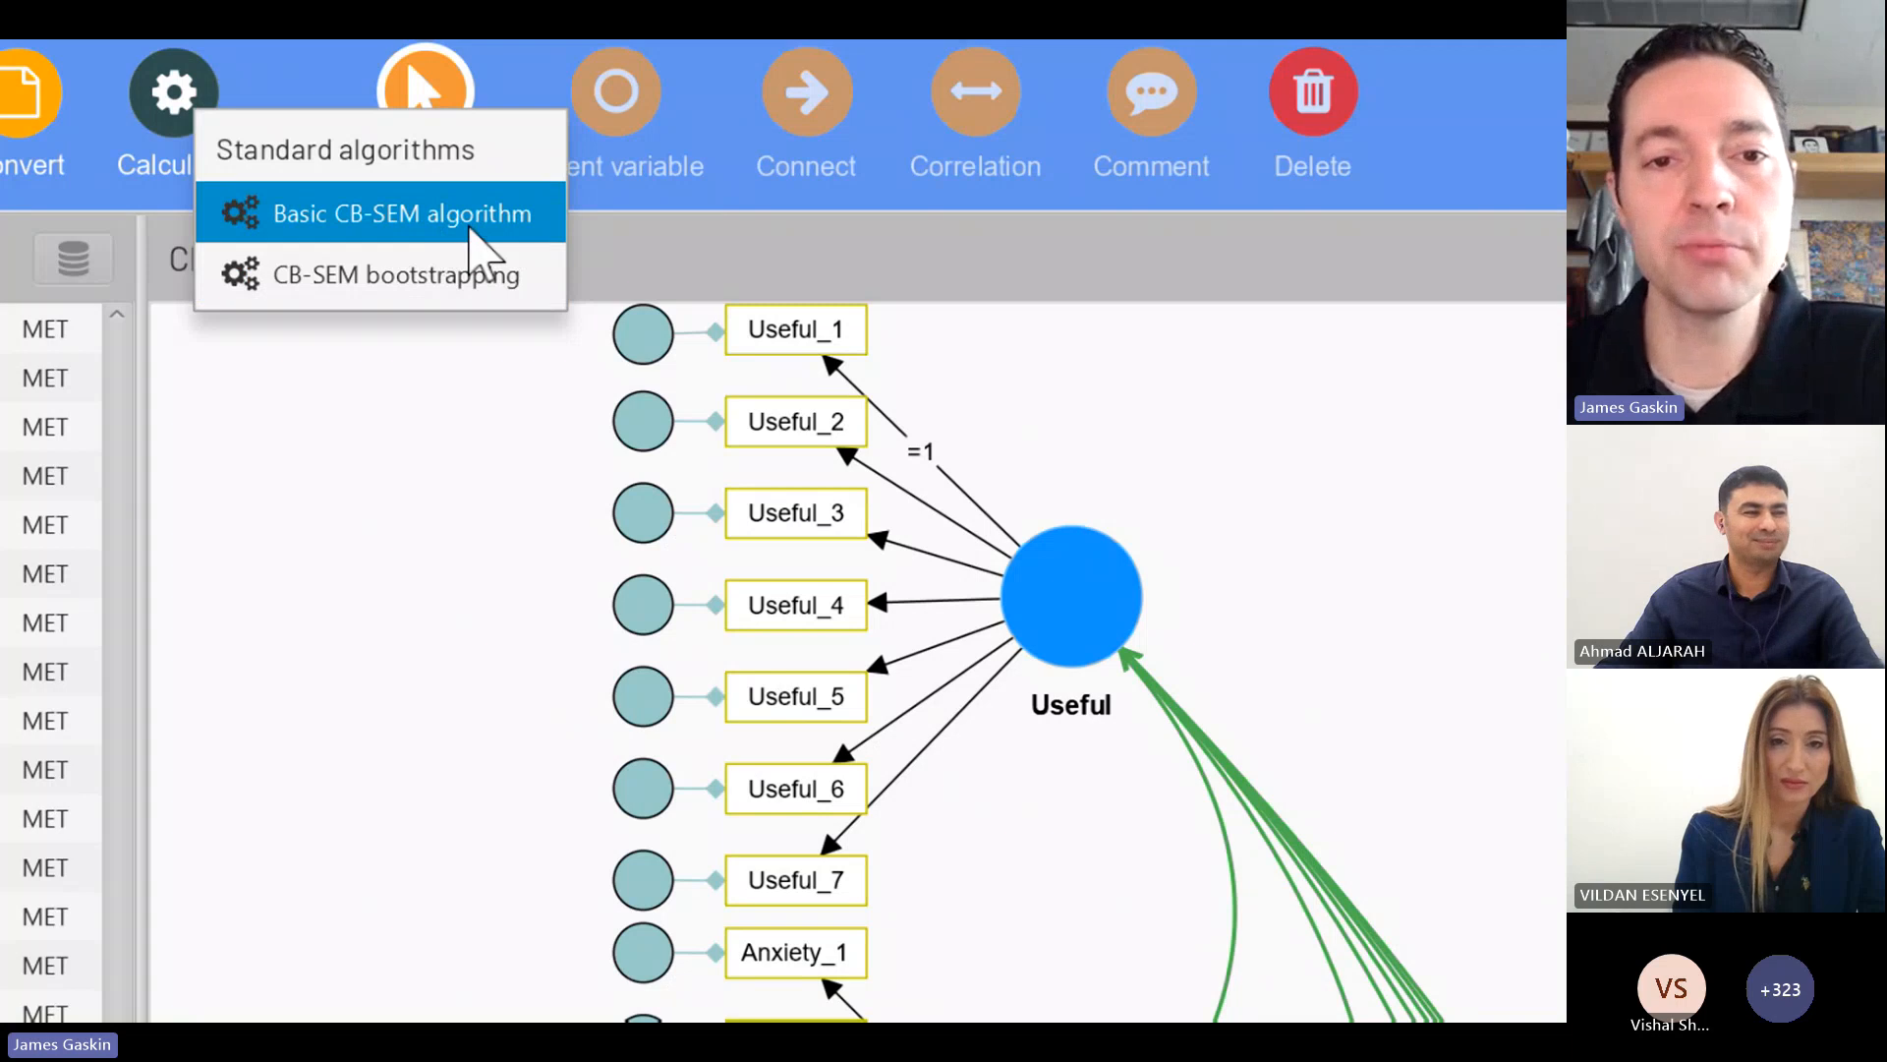
left_click(480, 253)
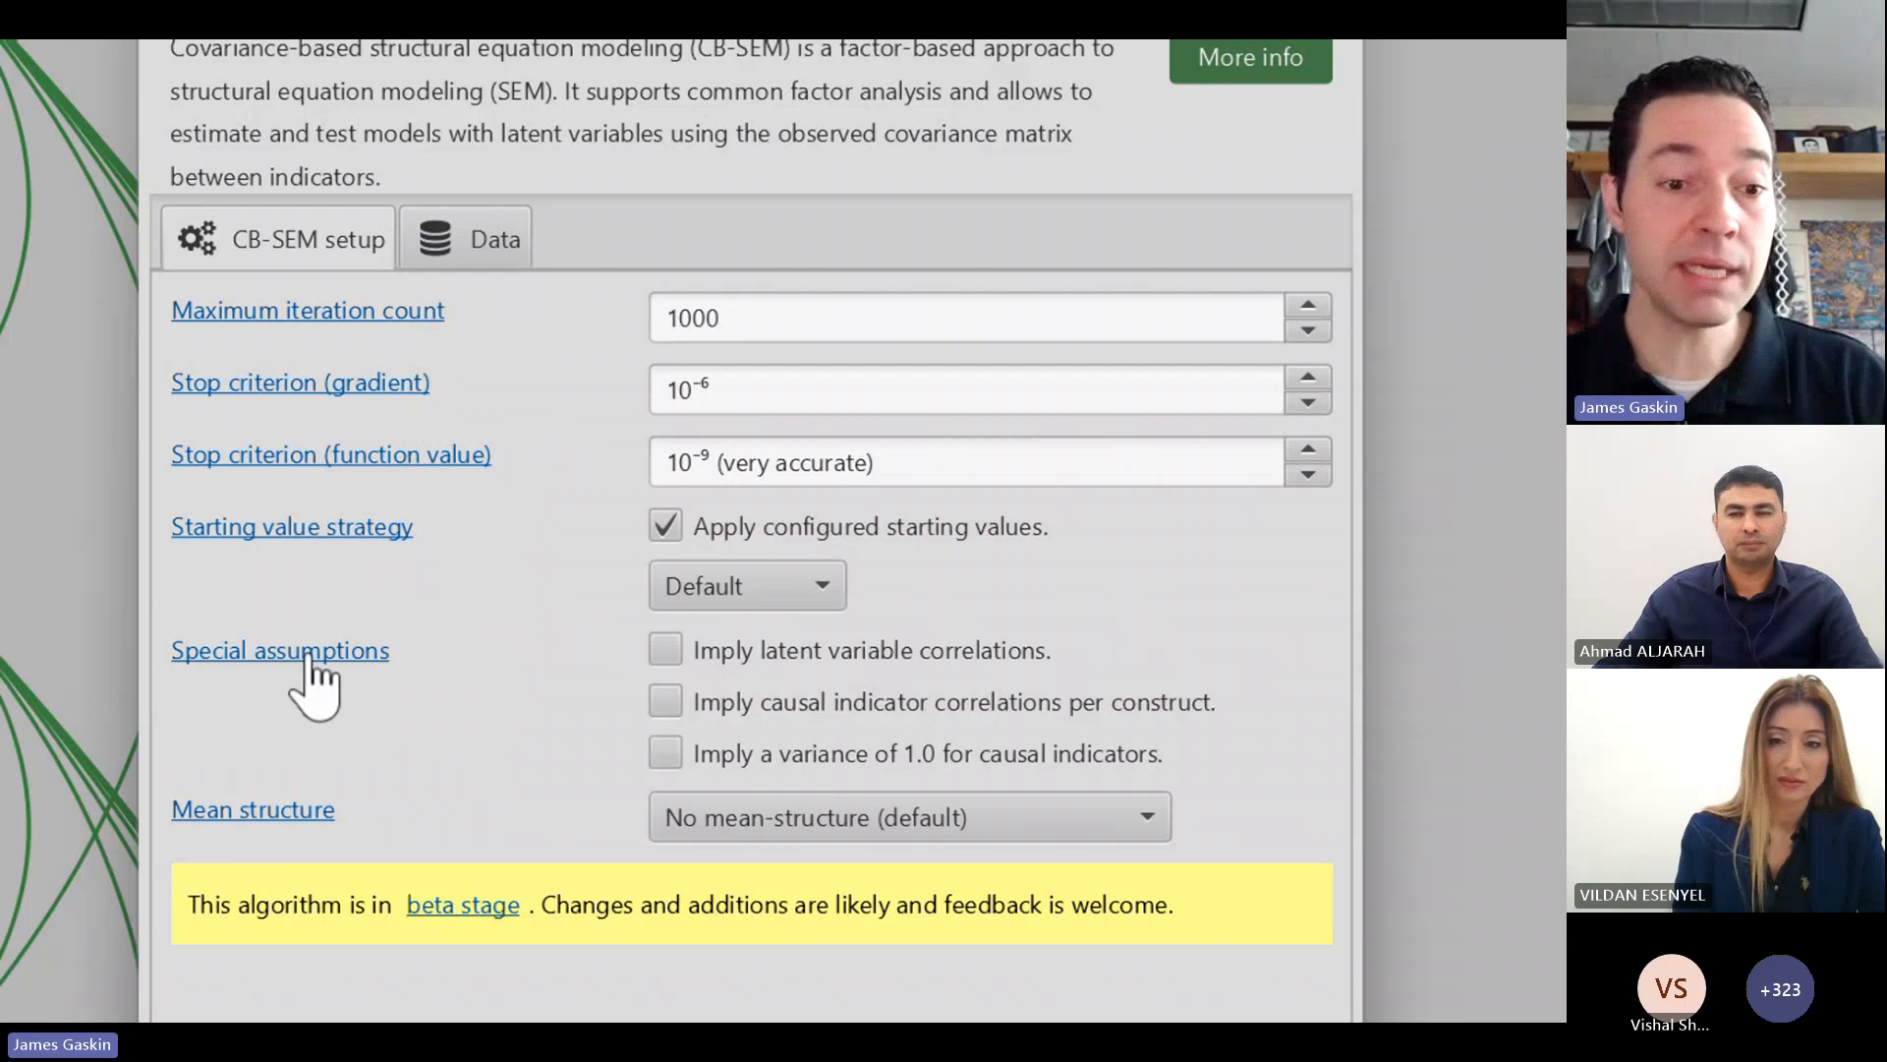
Step: Read the explanation of the maximum iteration count and start the CB-SEM calculation with the settings left as they are
left_click(320, 312)
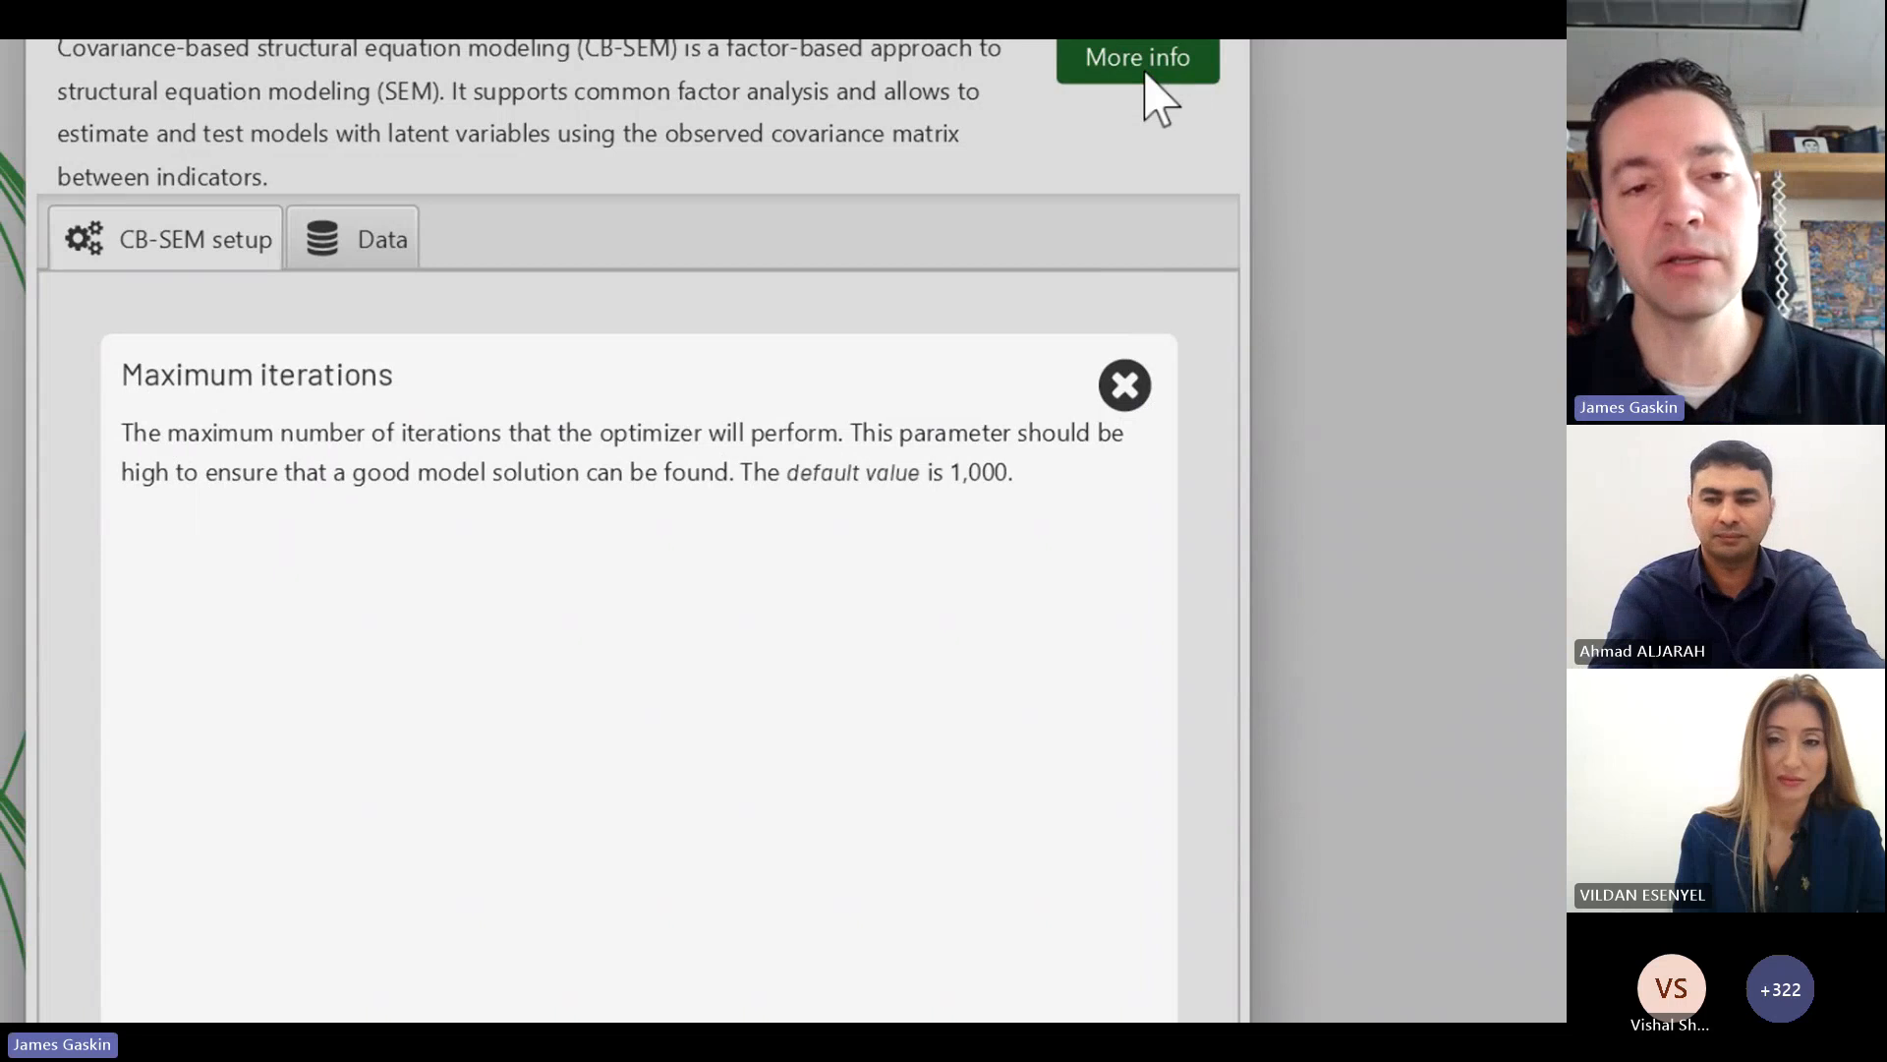
left_click(1126, 391)
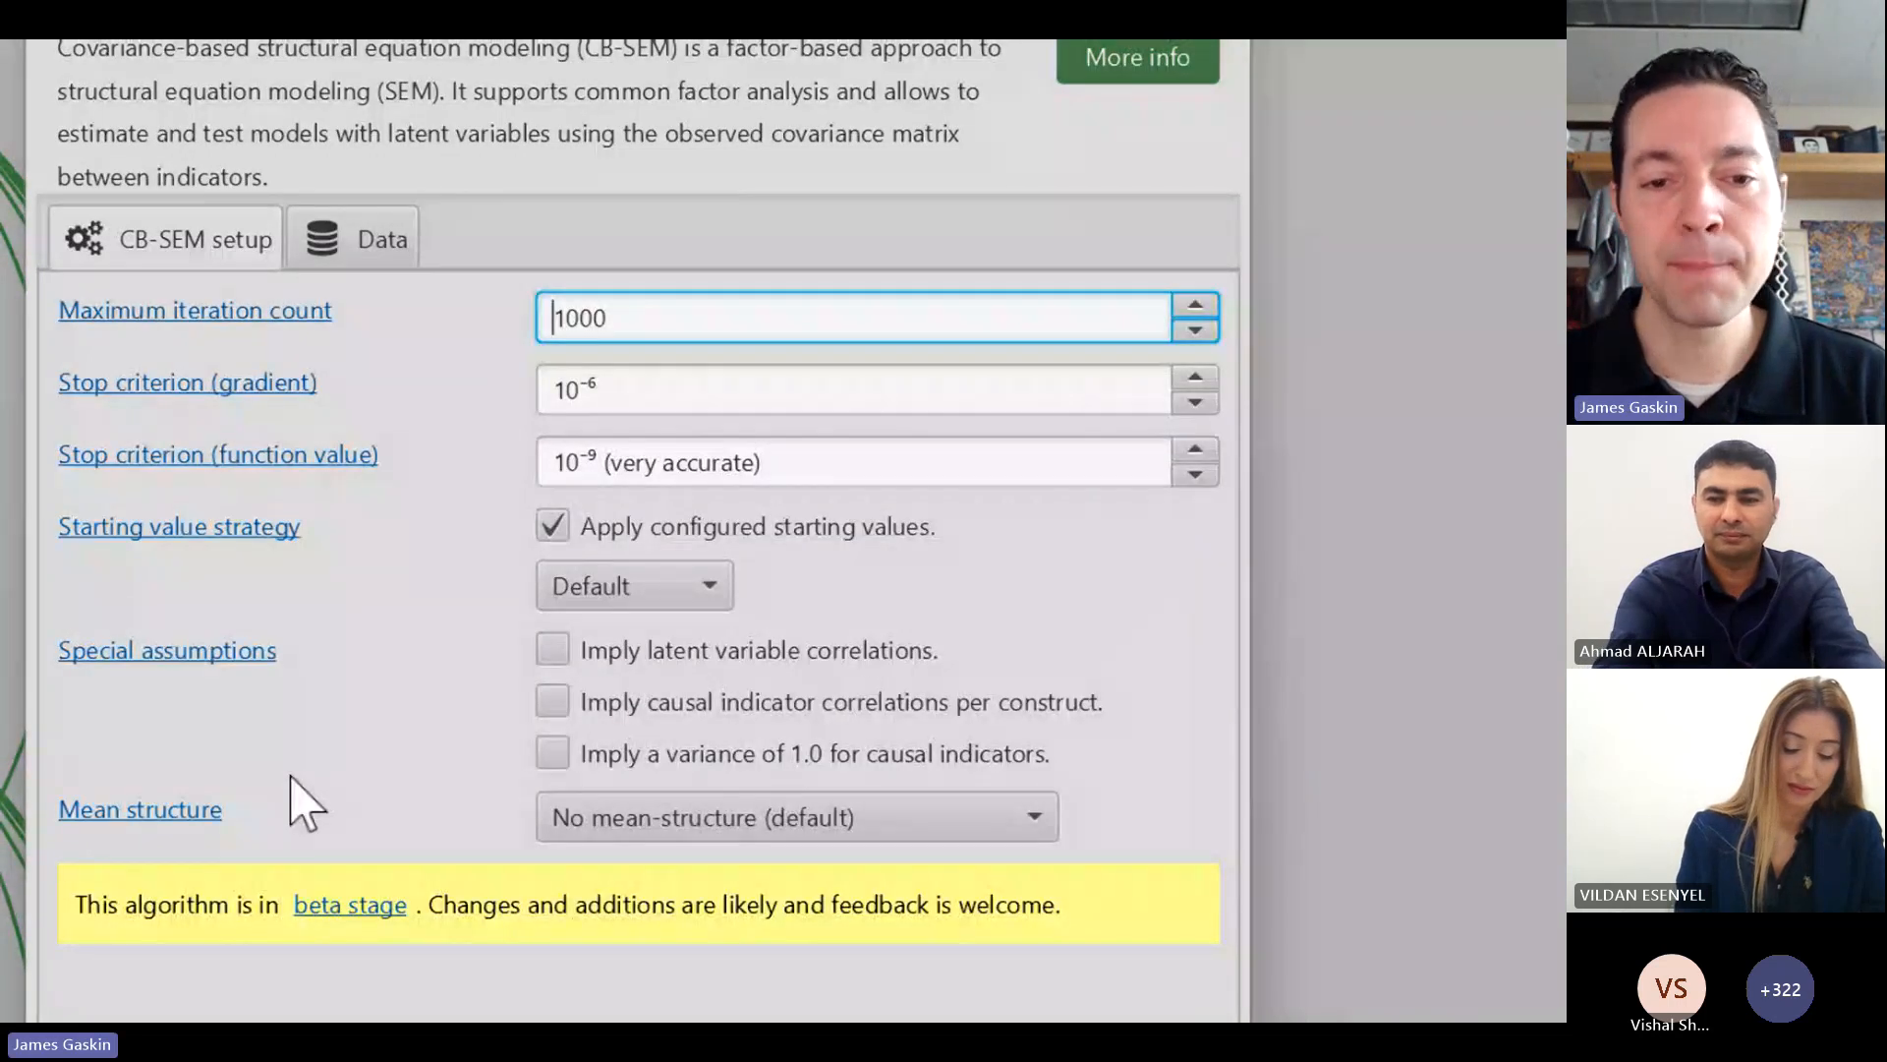
scroll(275, 983, "down", 3)
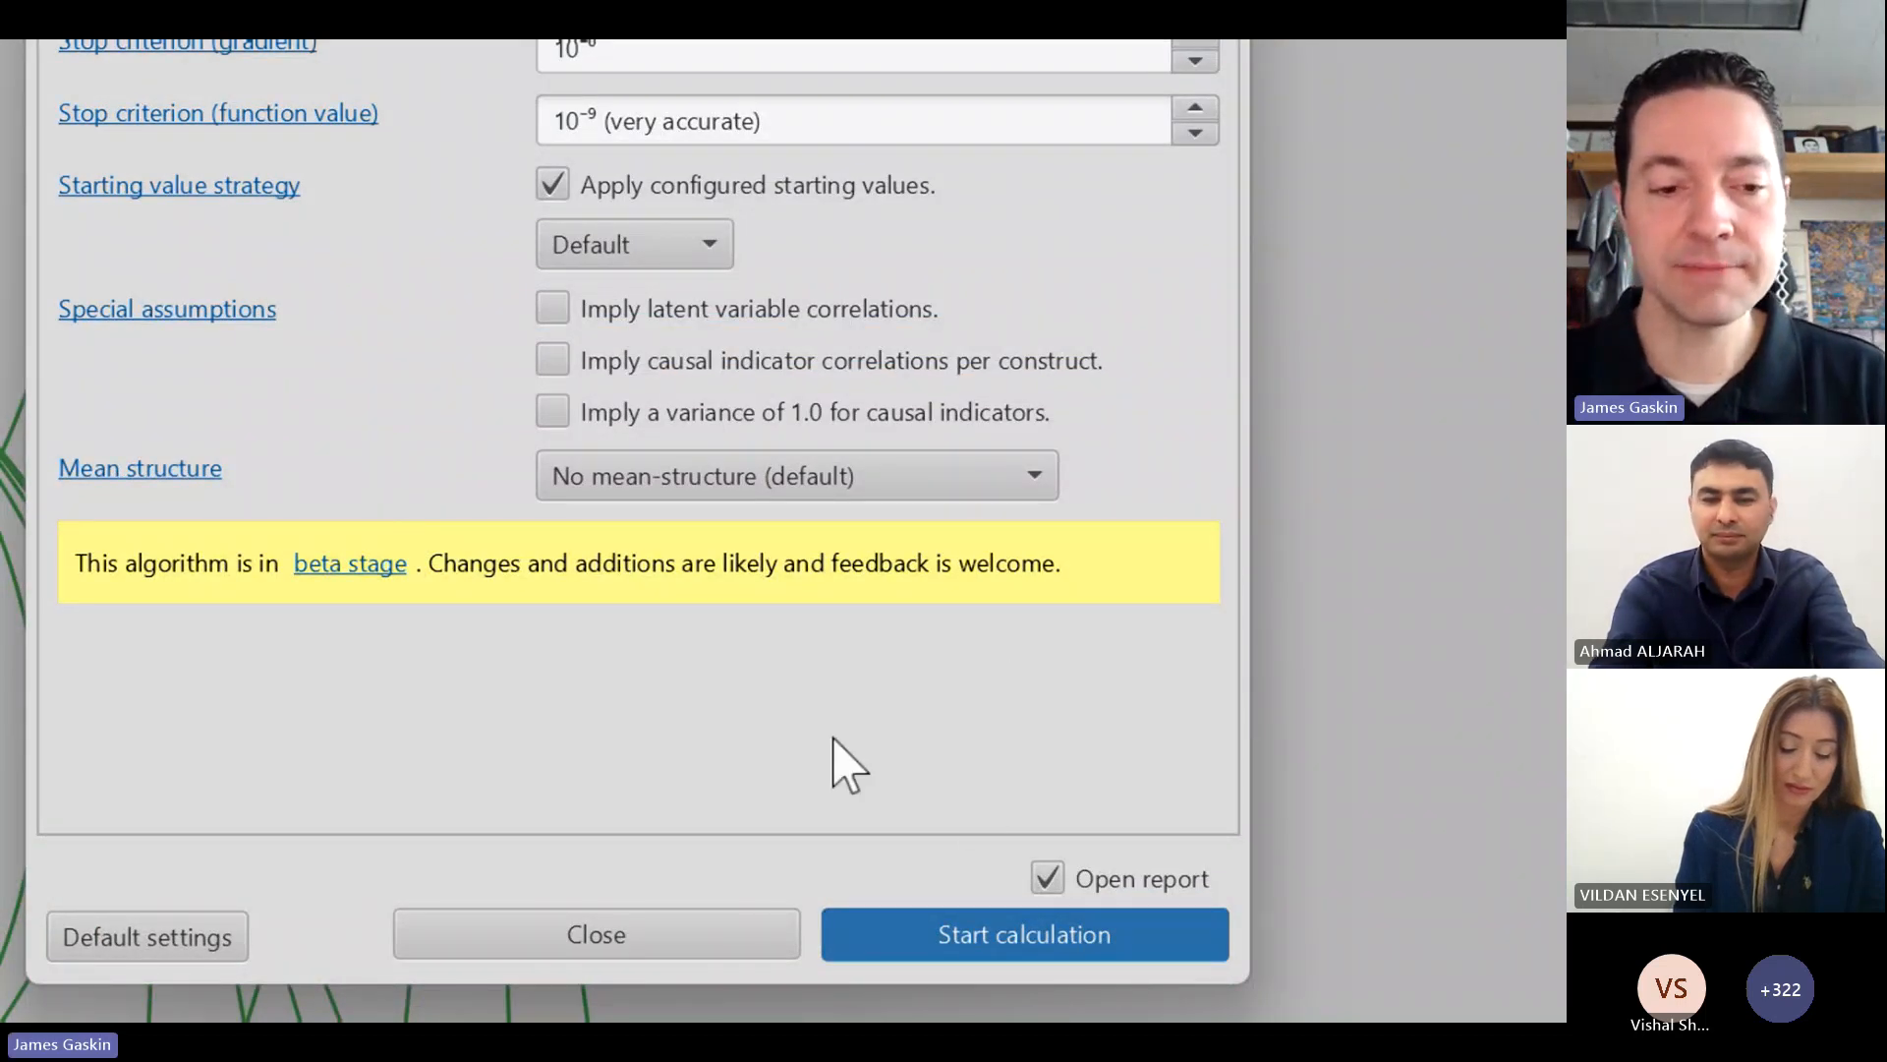
left_click(1040, 952)
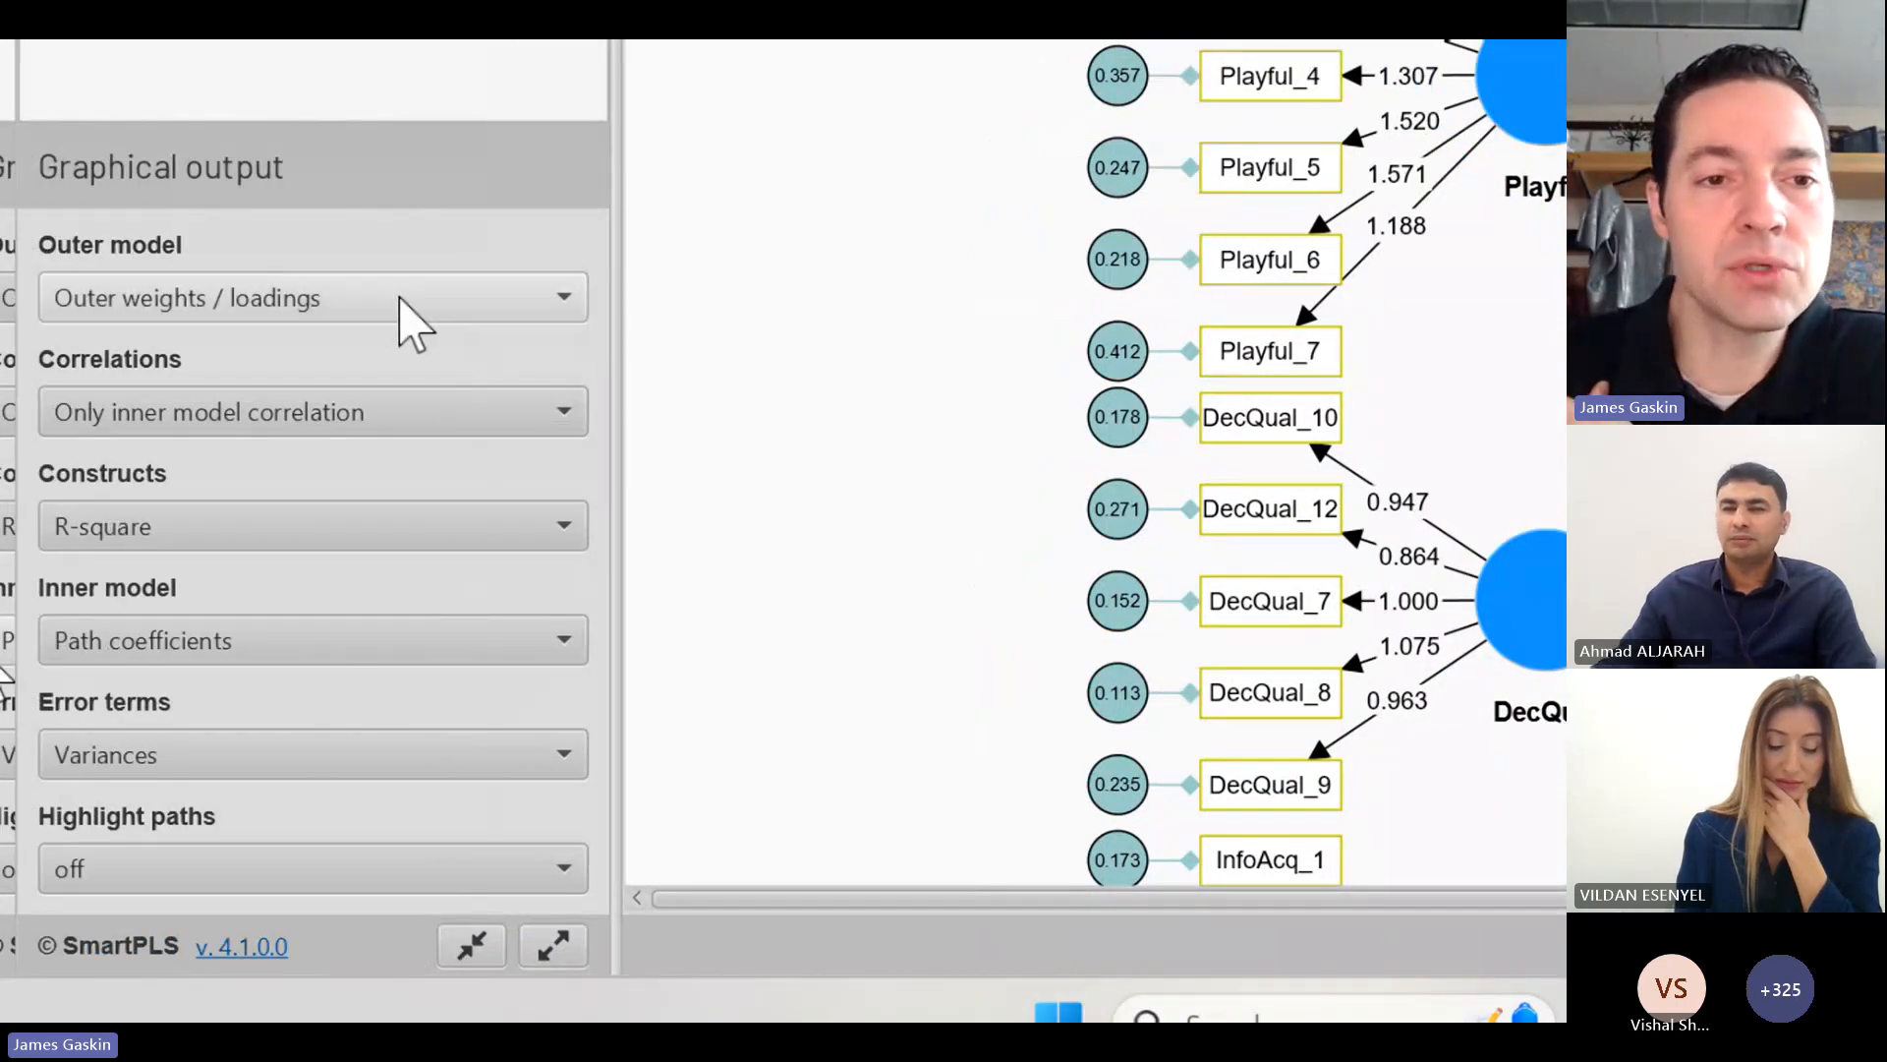
Step: Show standardized outer weights / loadings in the graphical output and keep correlations on Only inner model correlation
left_click(399, 299)
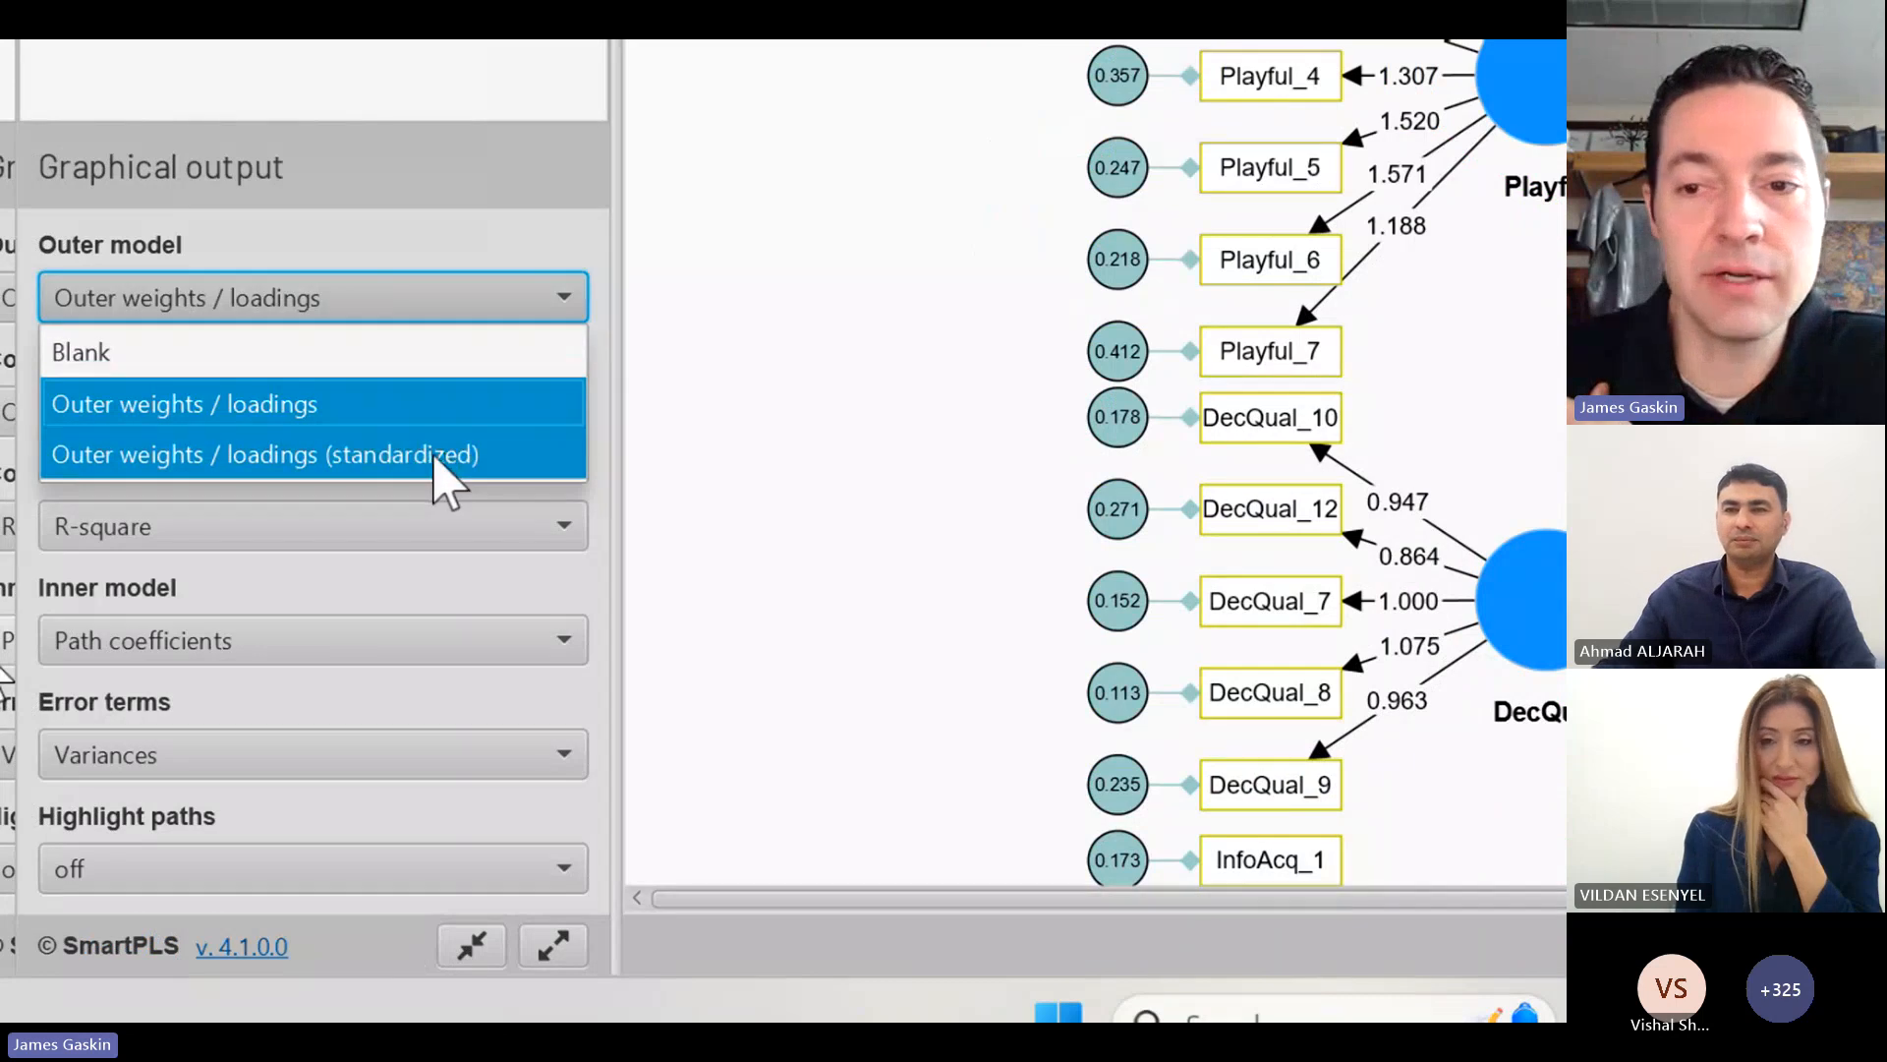
left_click(440, 454)
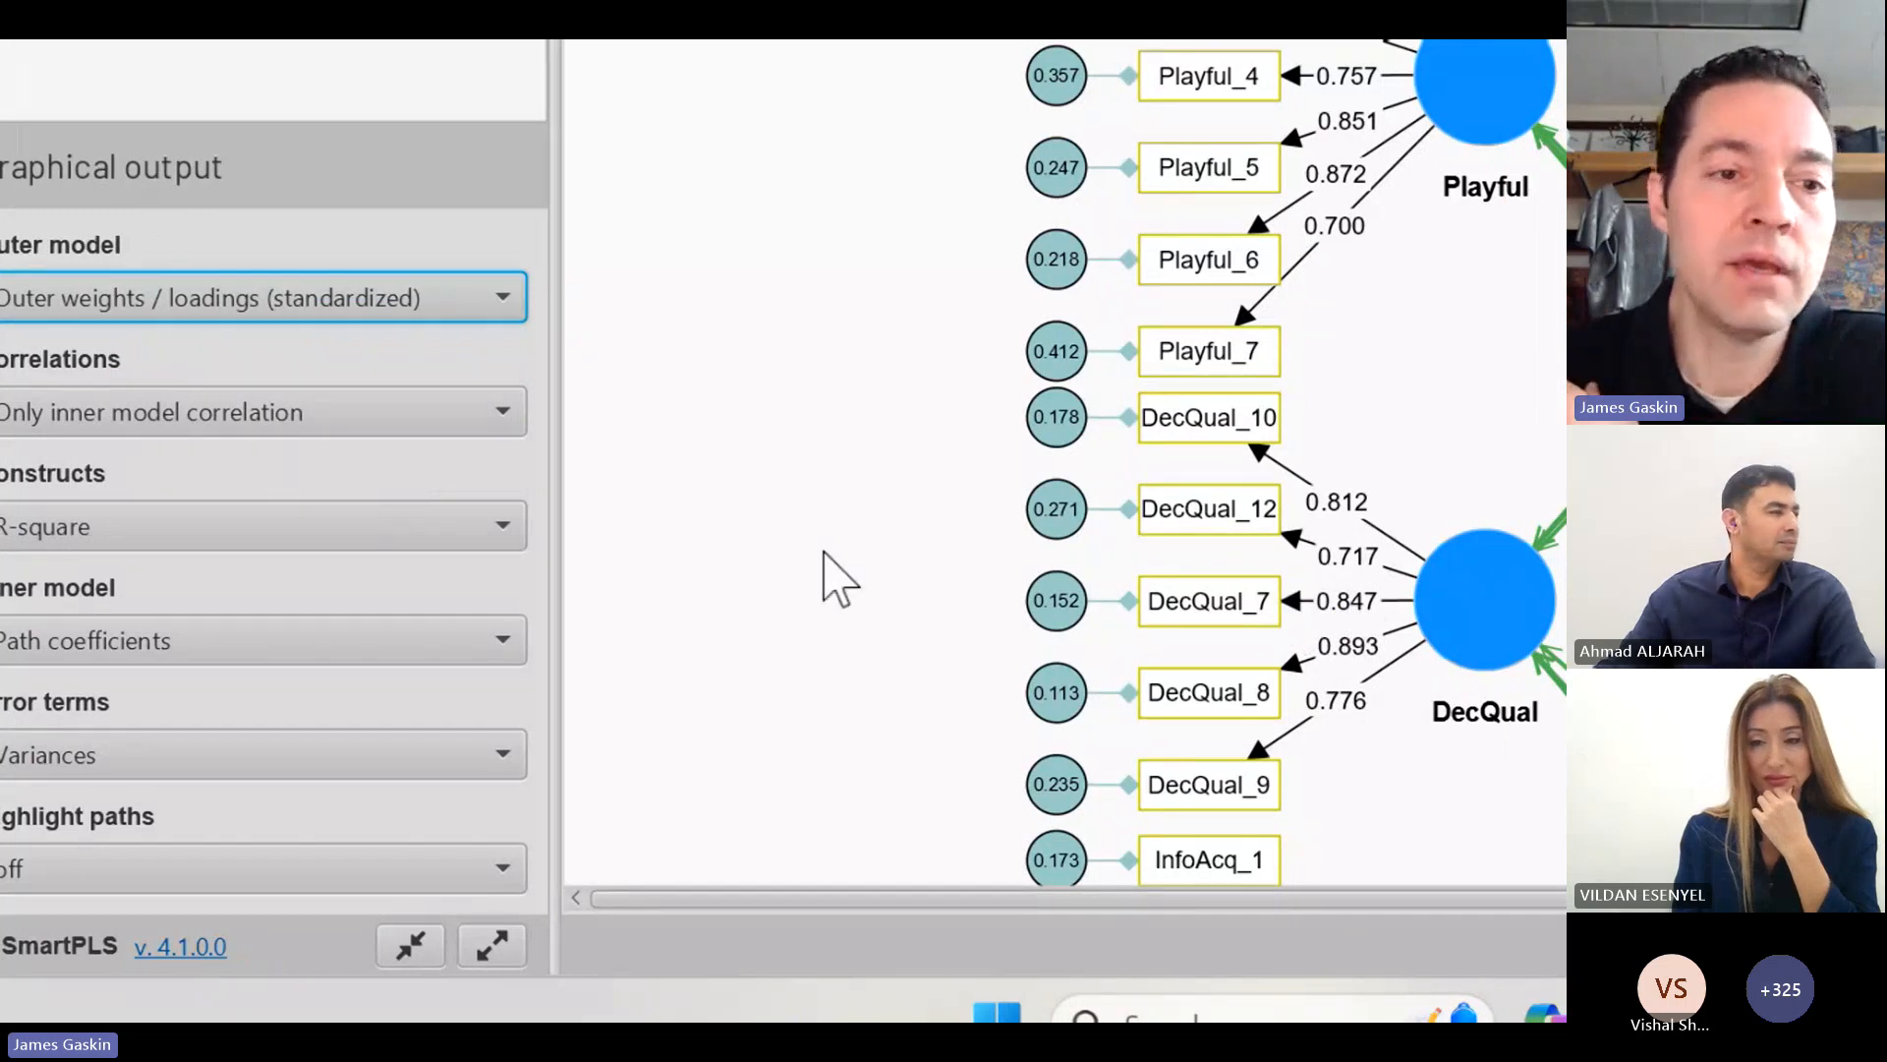
left_click(412, 418)
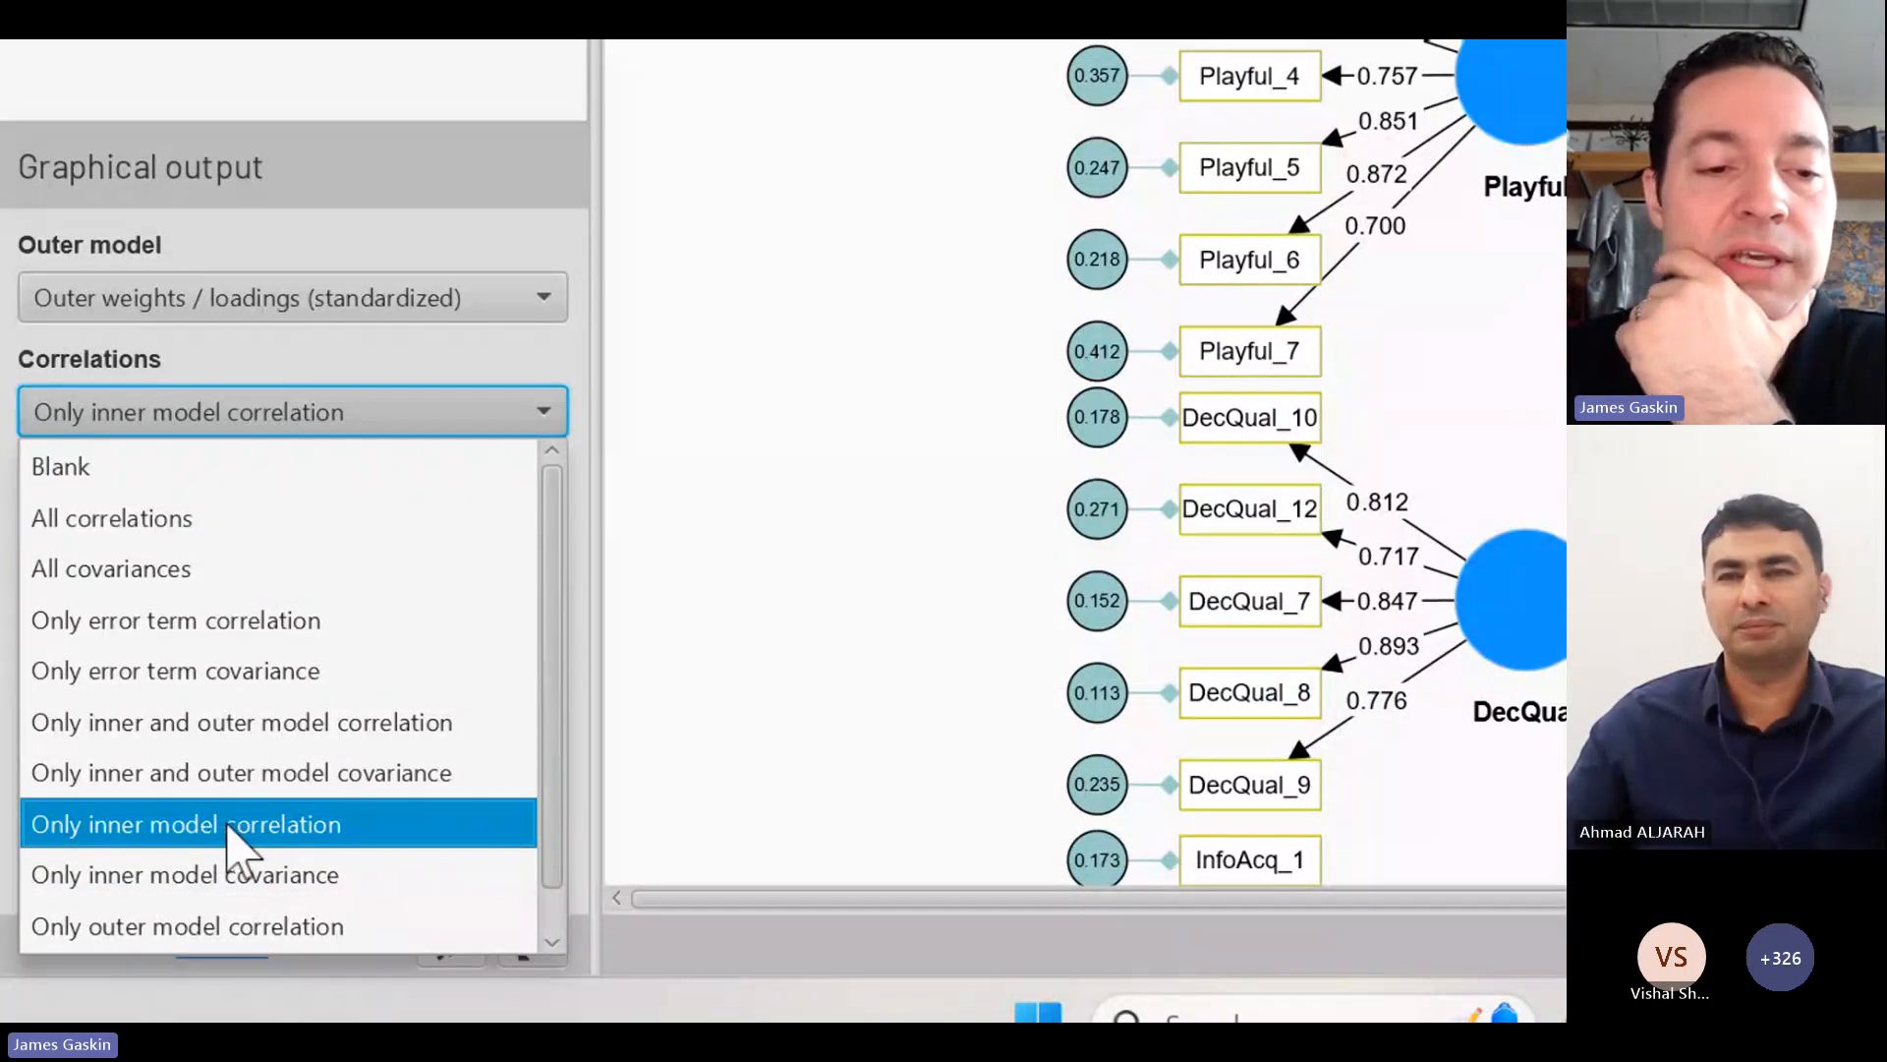
left_click(241, 826)
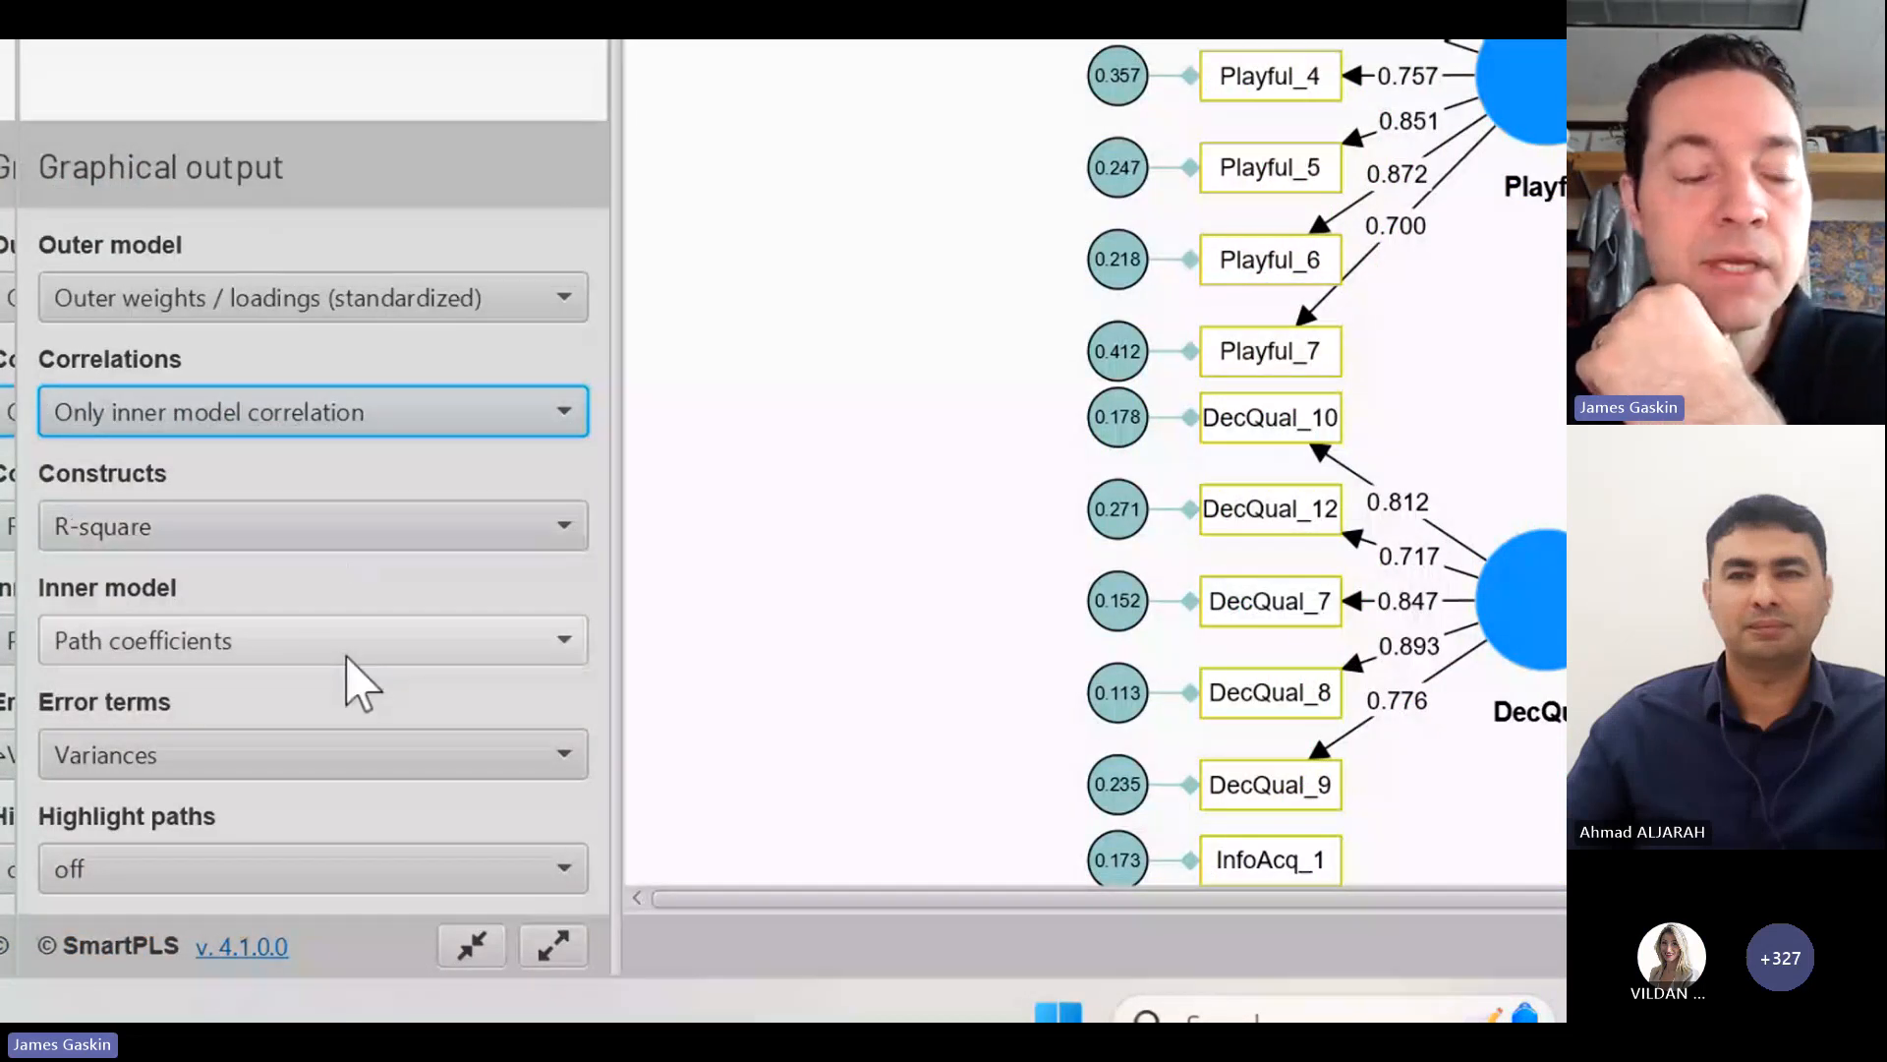
Step: Display the average variance extracted (AVE) inside the constructs of the graphical output
left_click(315, 518)
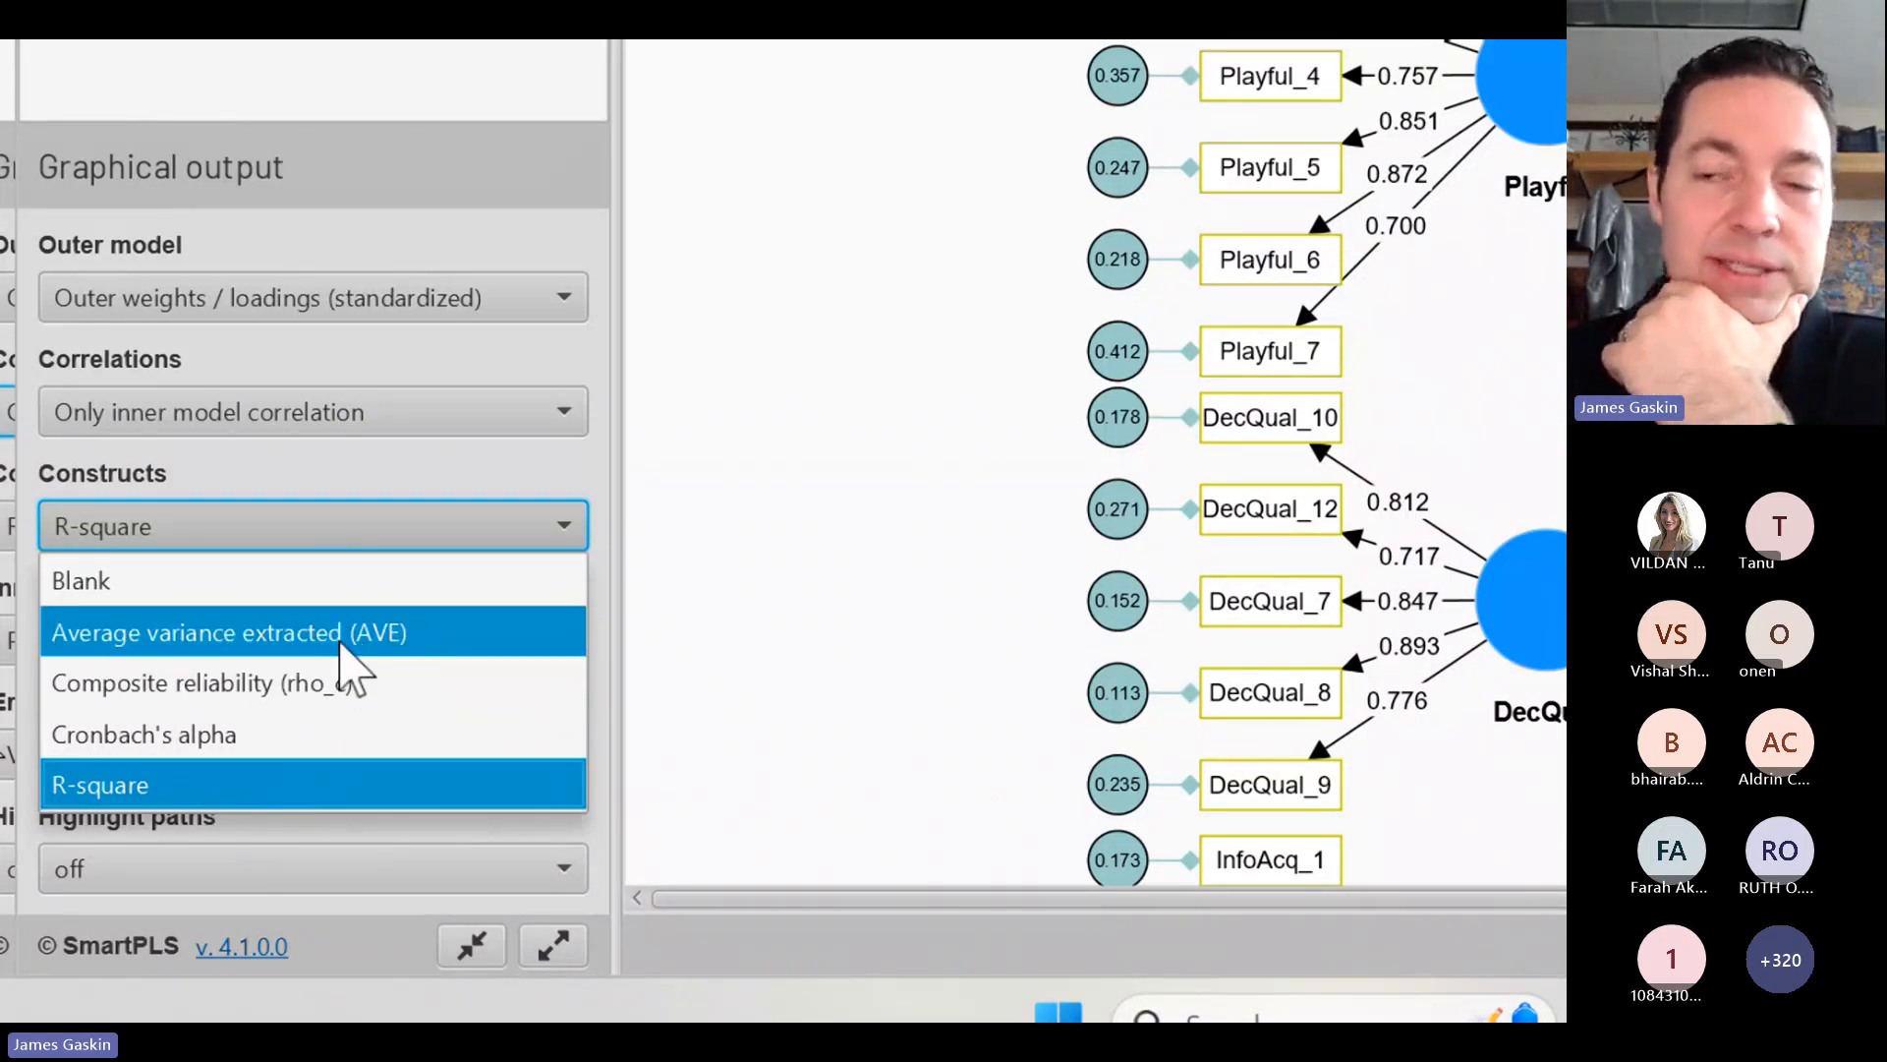
left_click(346, 649)
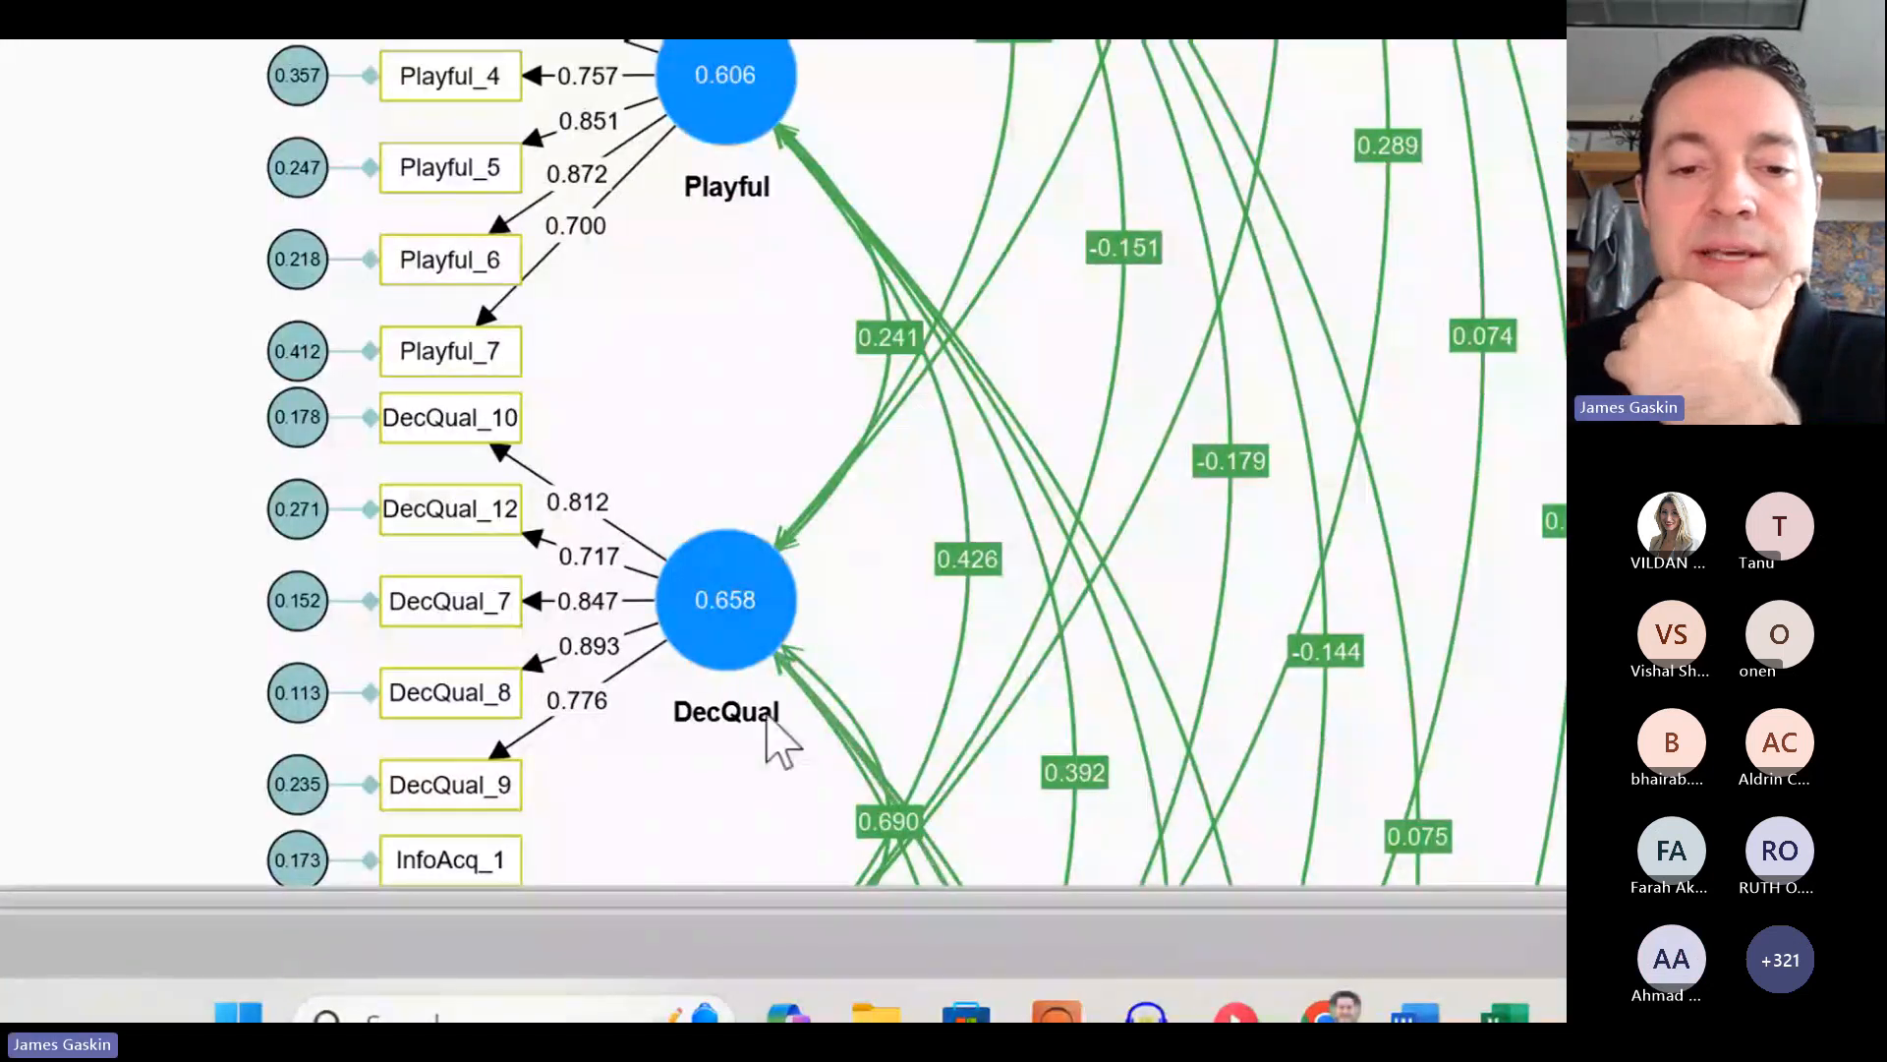
mouse_move(706, 636)
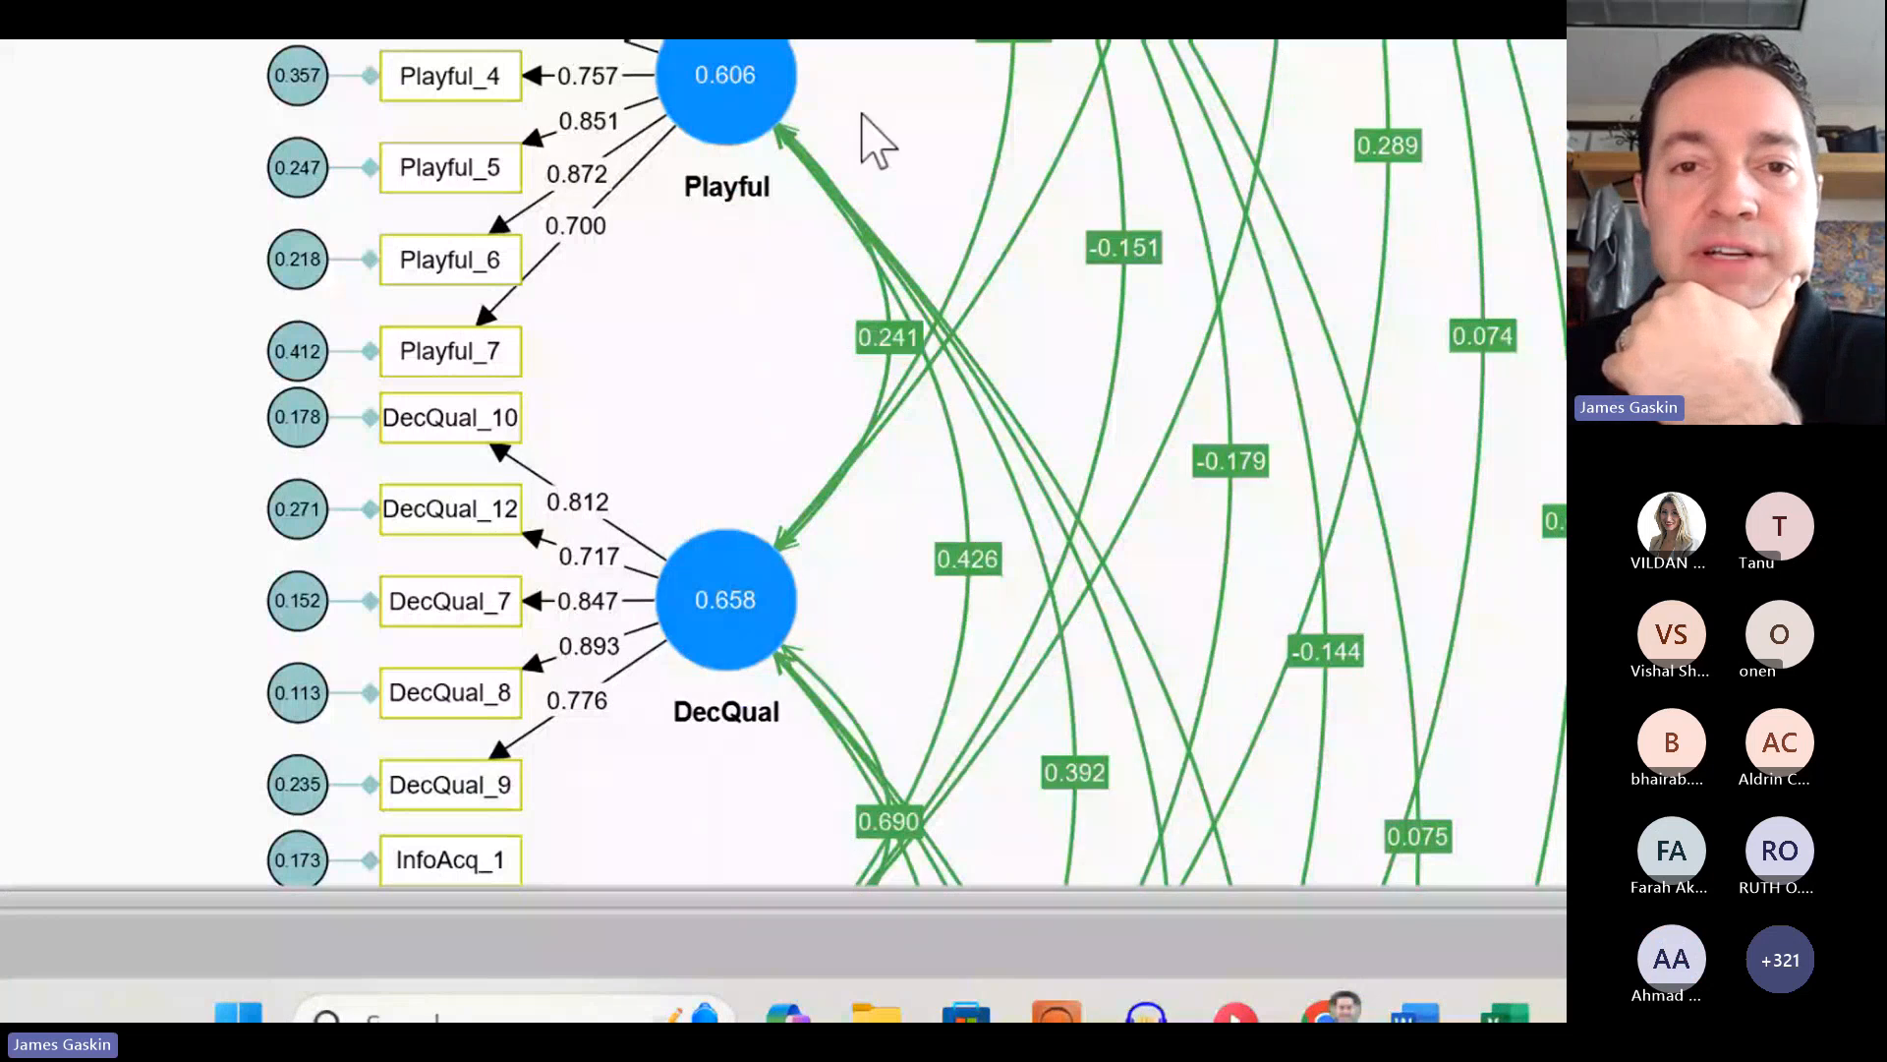
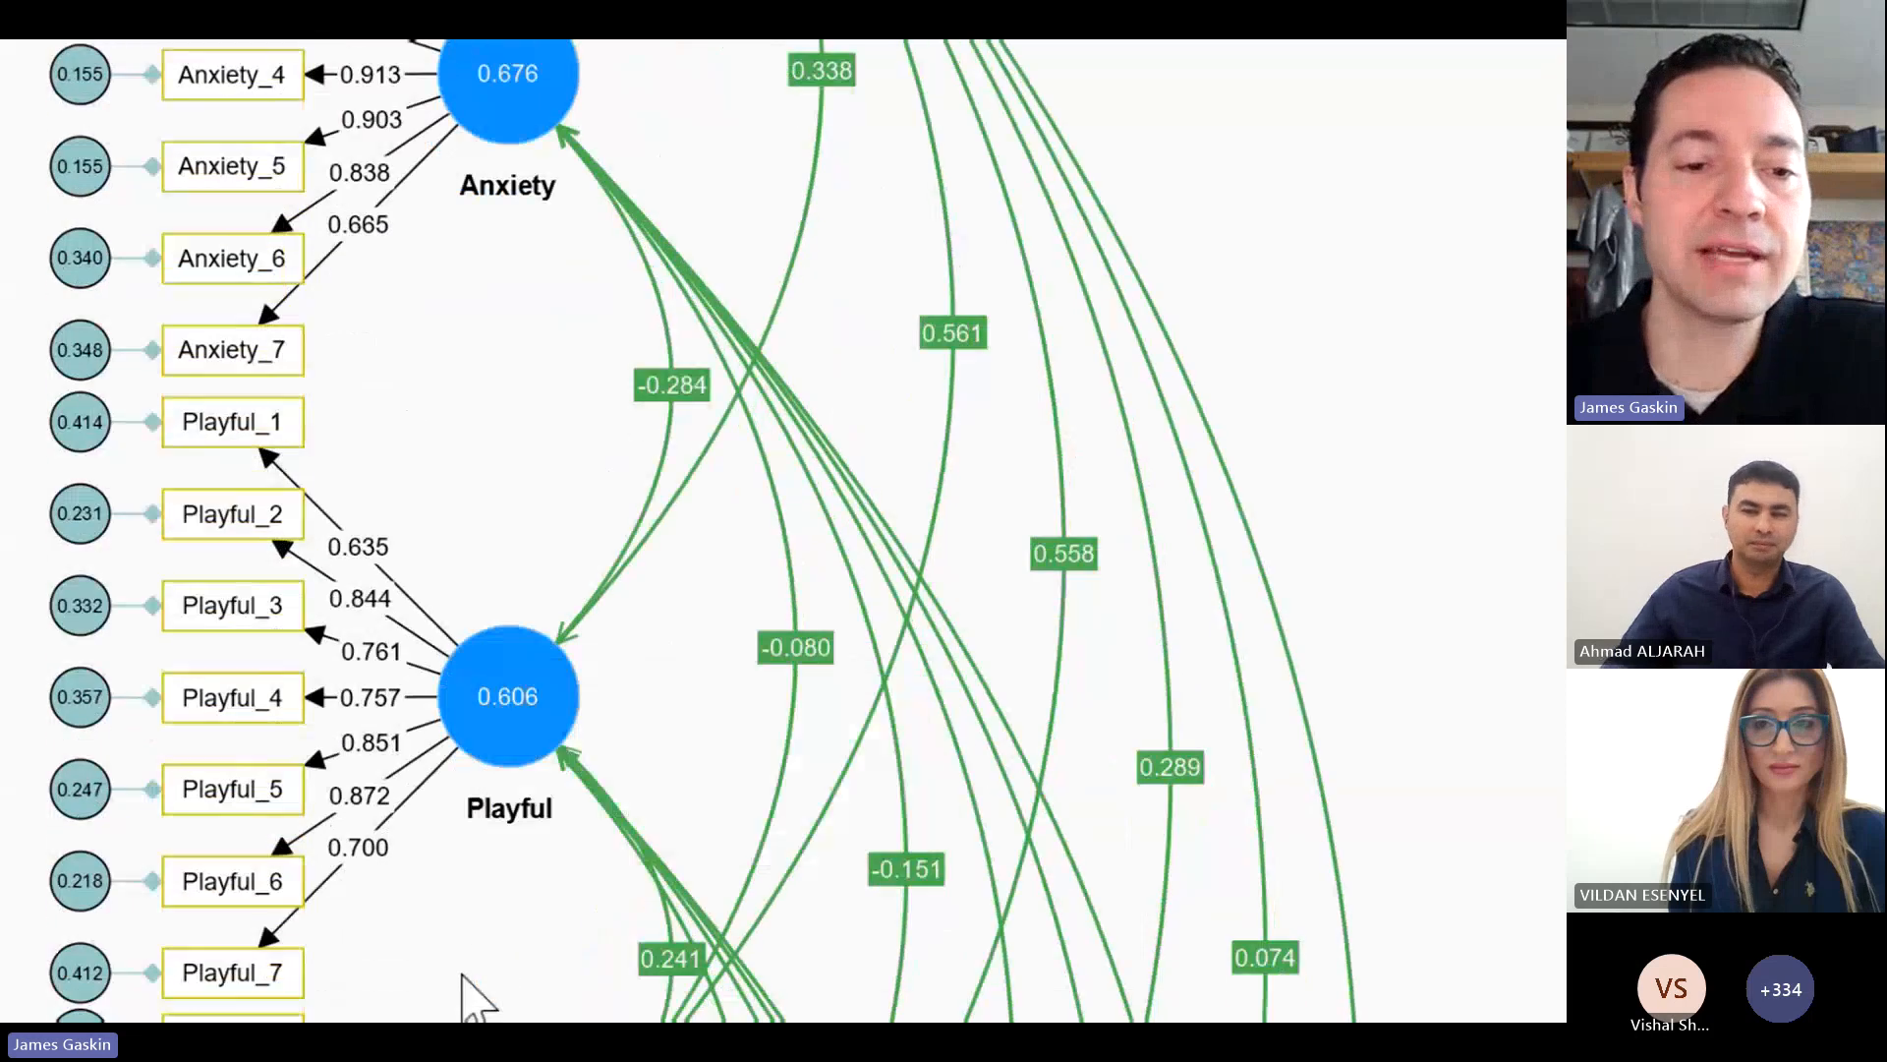
Step: Examine the standardized loadings, error variances, AVE values and construct correlations throughout the graphical output of the CFA model
scroll(662, 633, "down", 2)
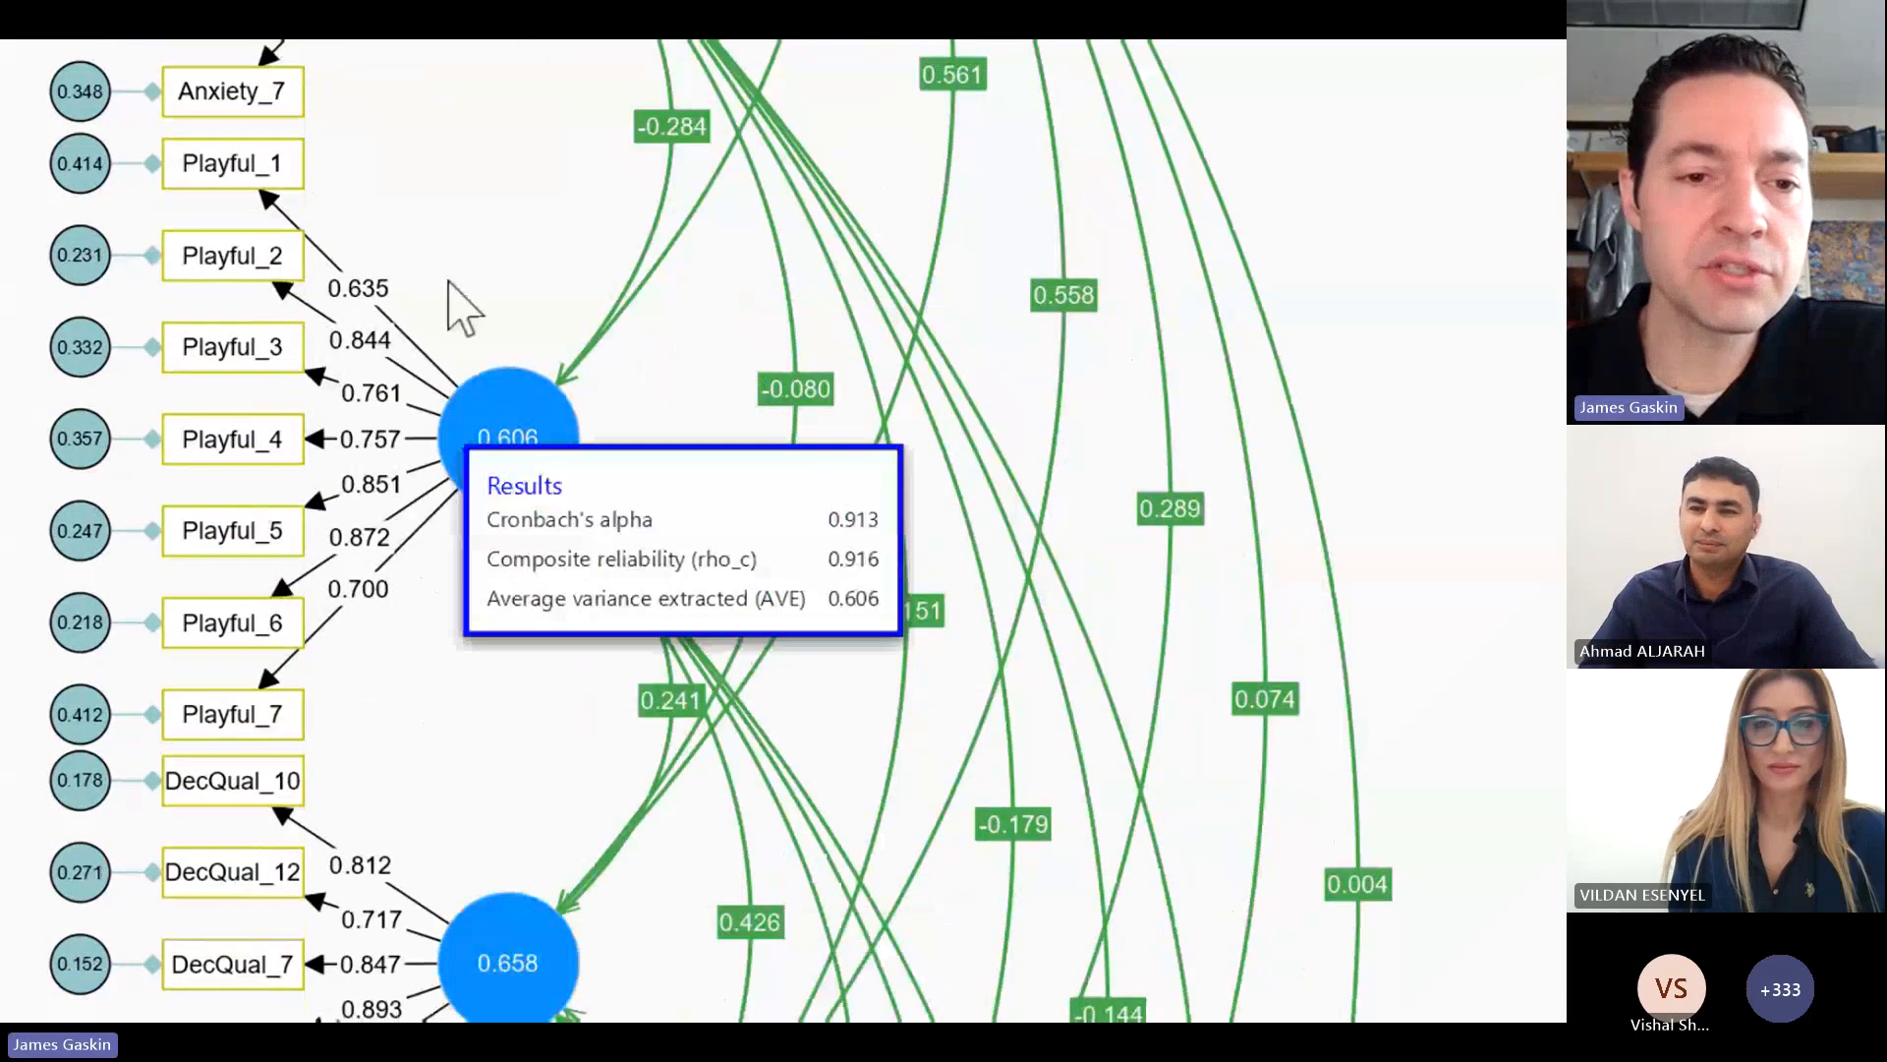
scroll(450, 285, "down", 3)
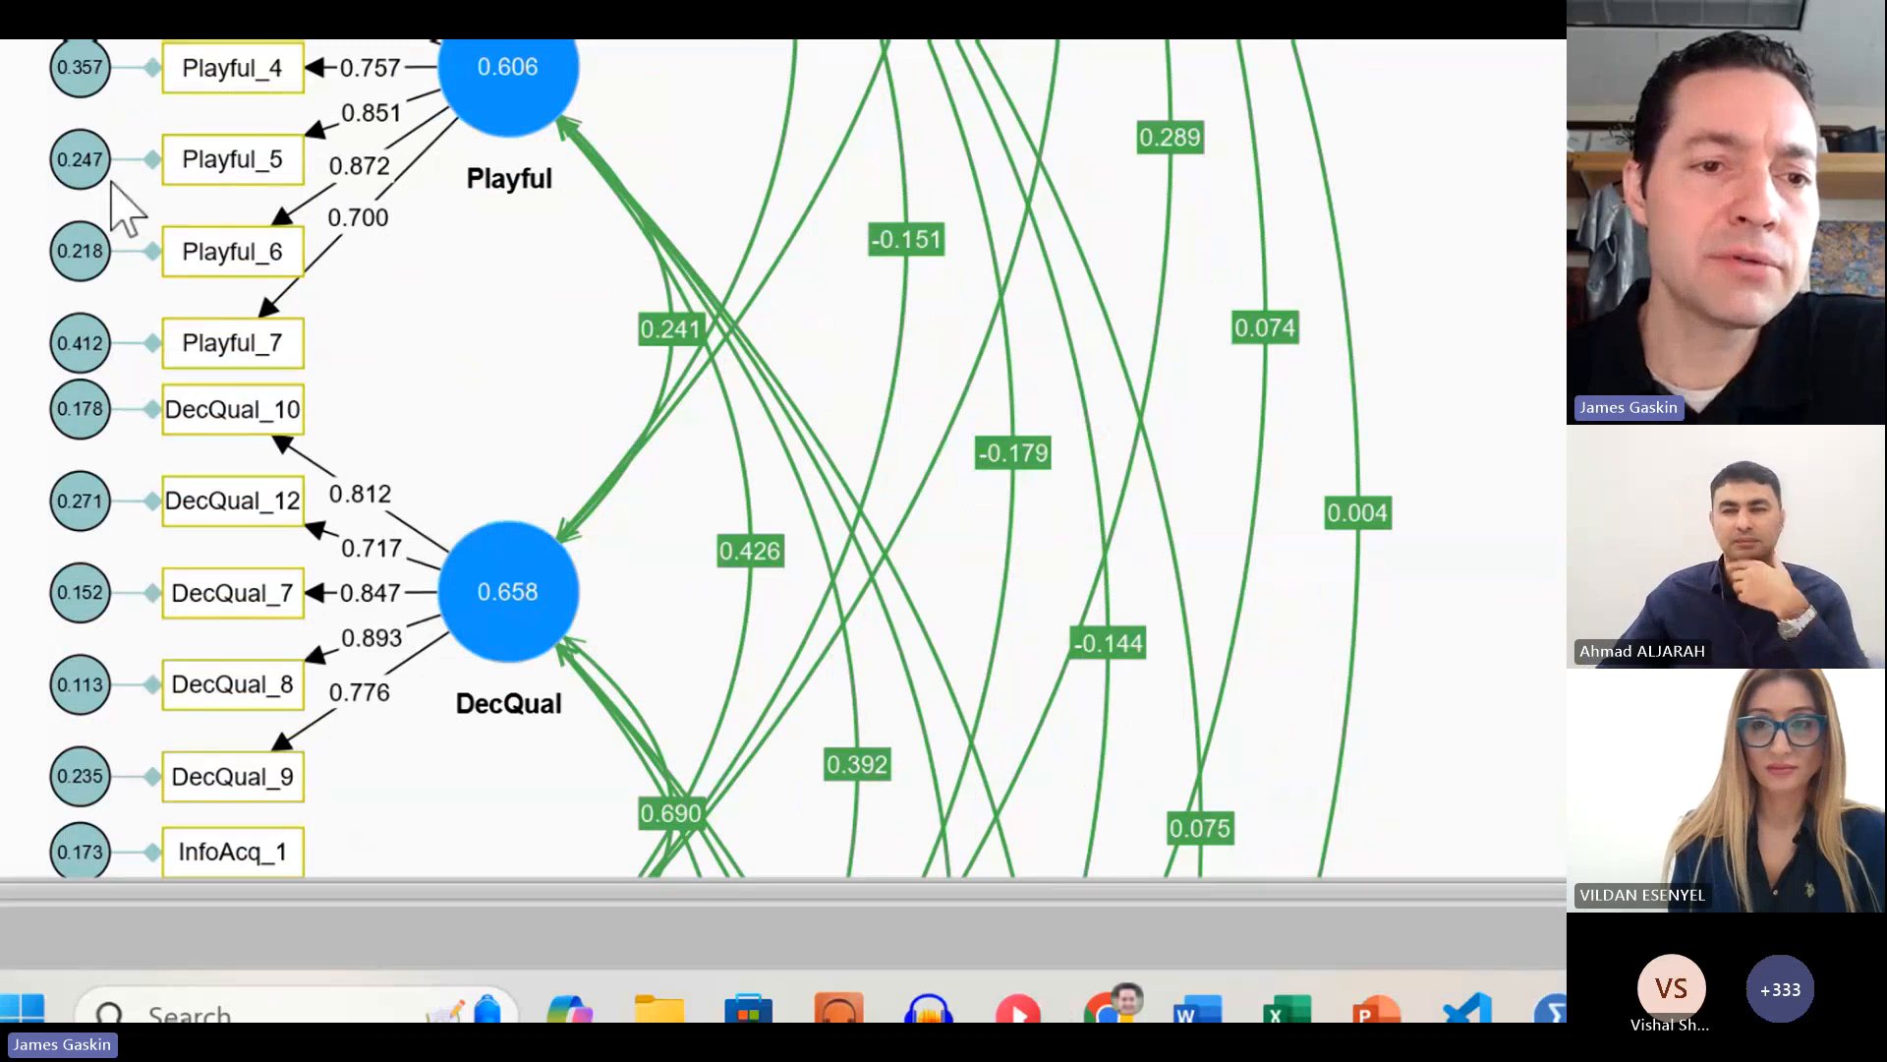
mouse_move(69, 526)
mouse_move(223, 595)
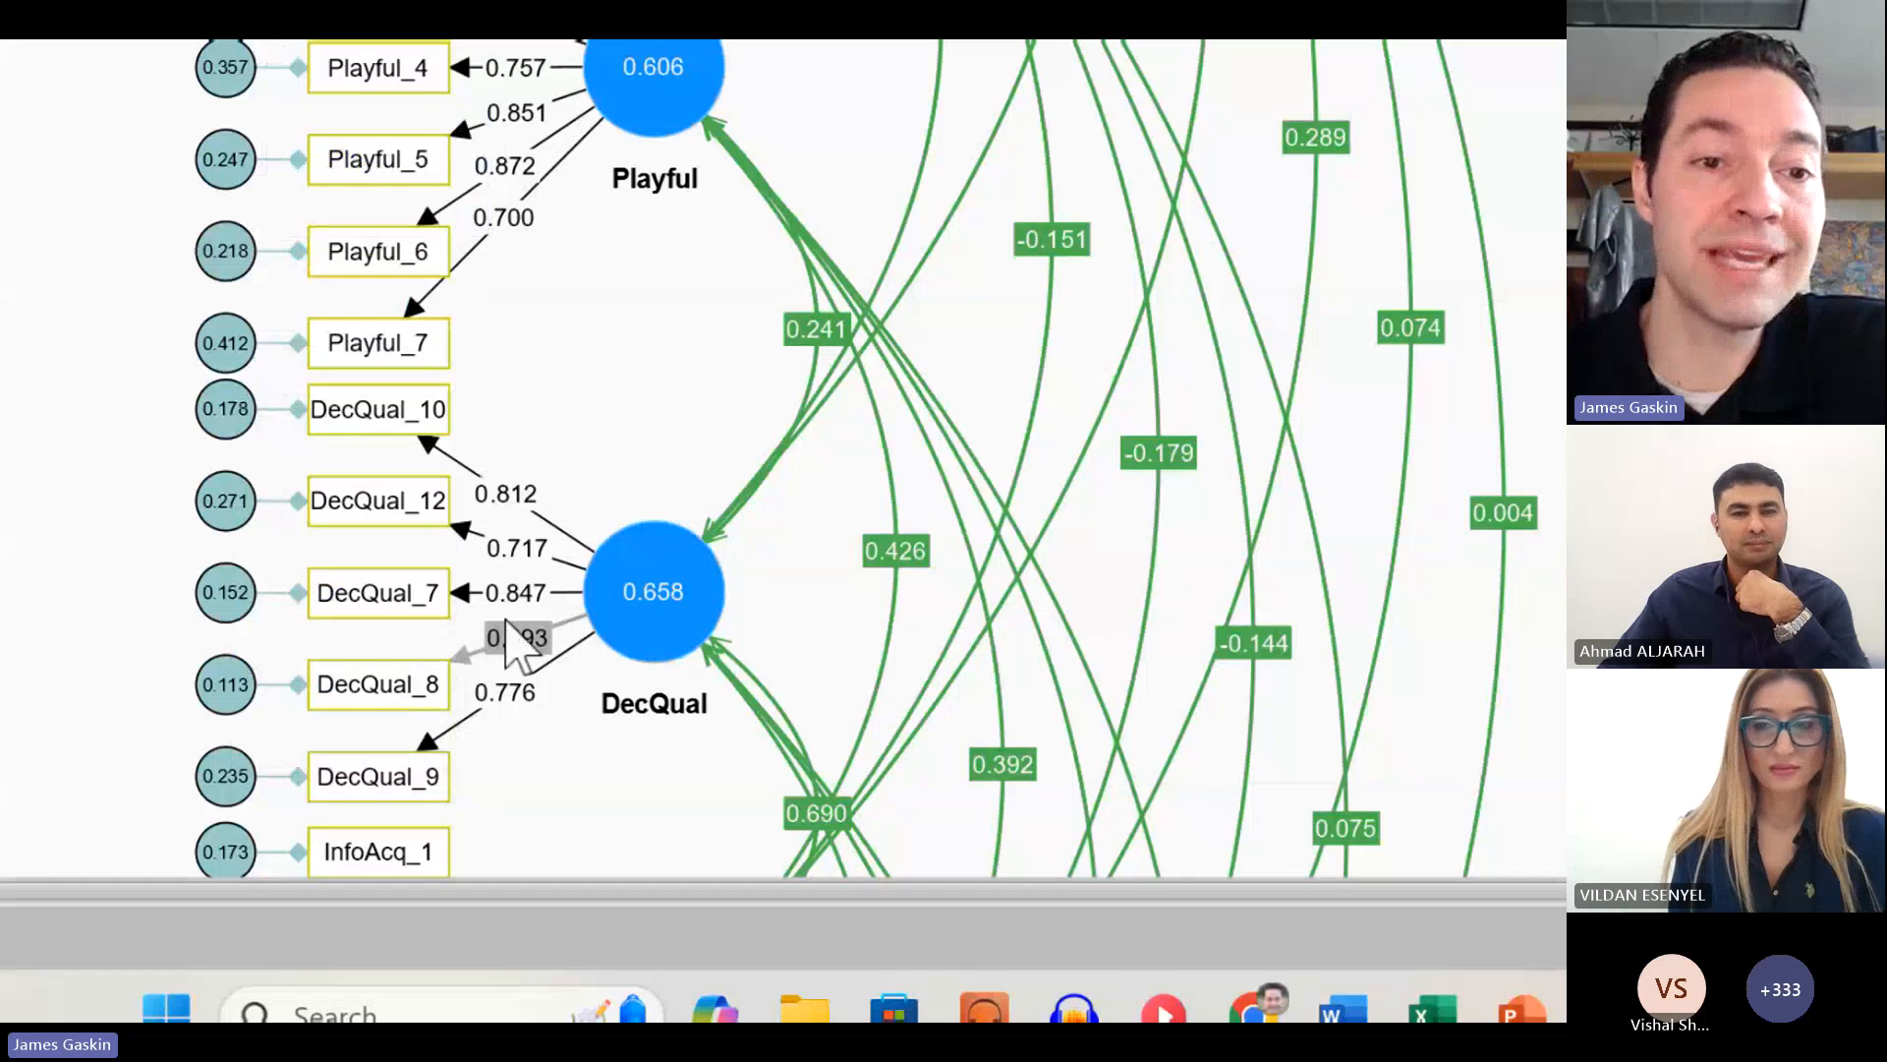
mouse_move(601, 521)
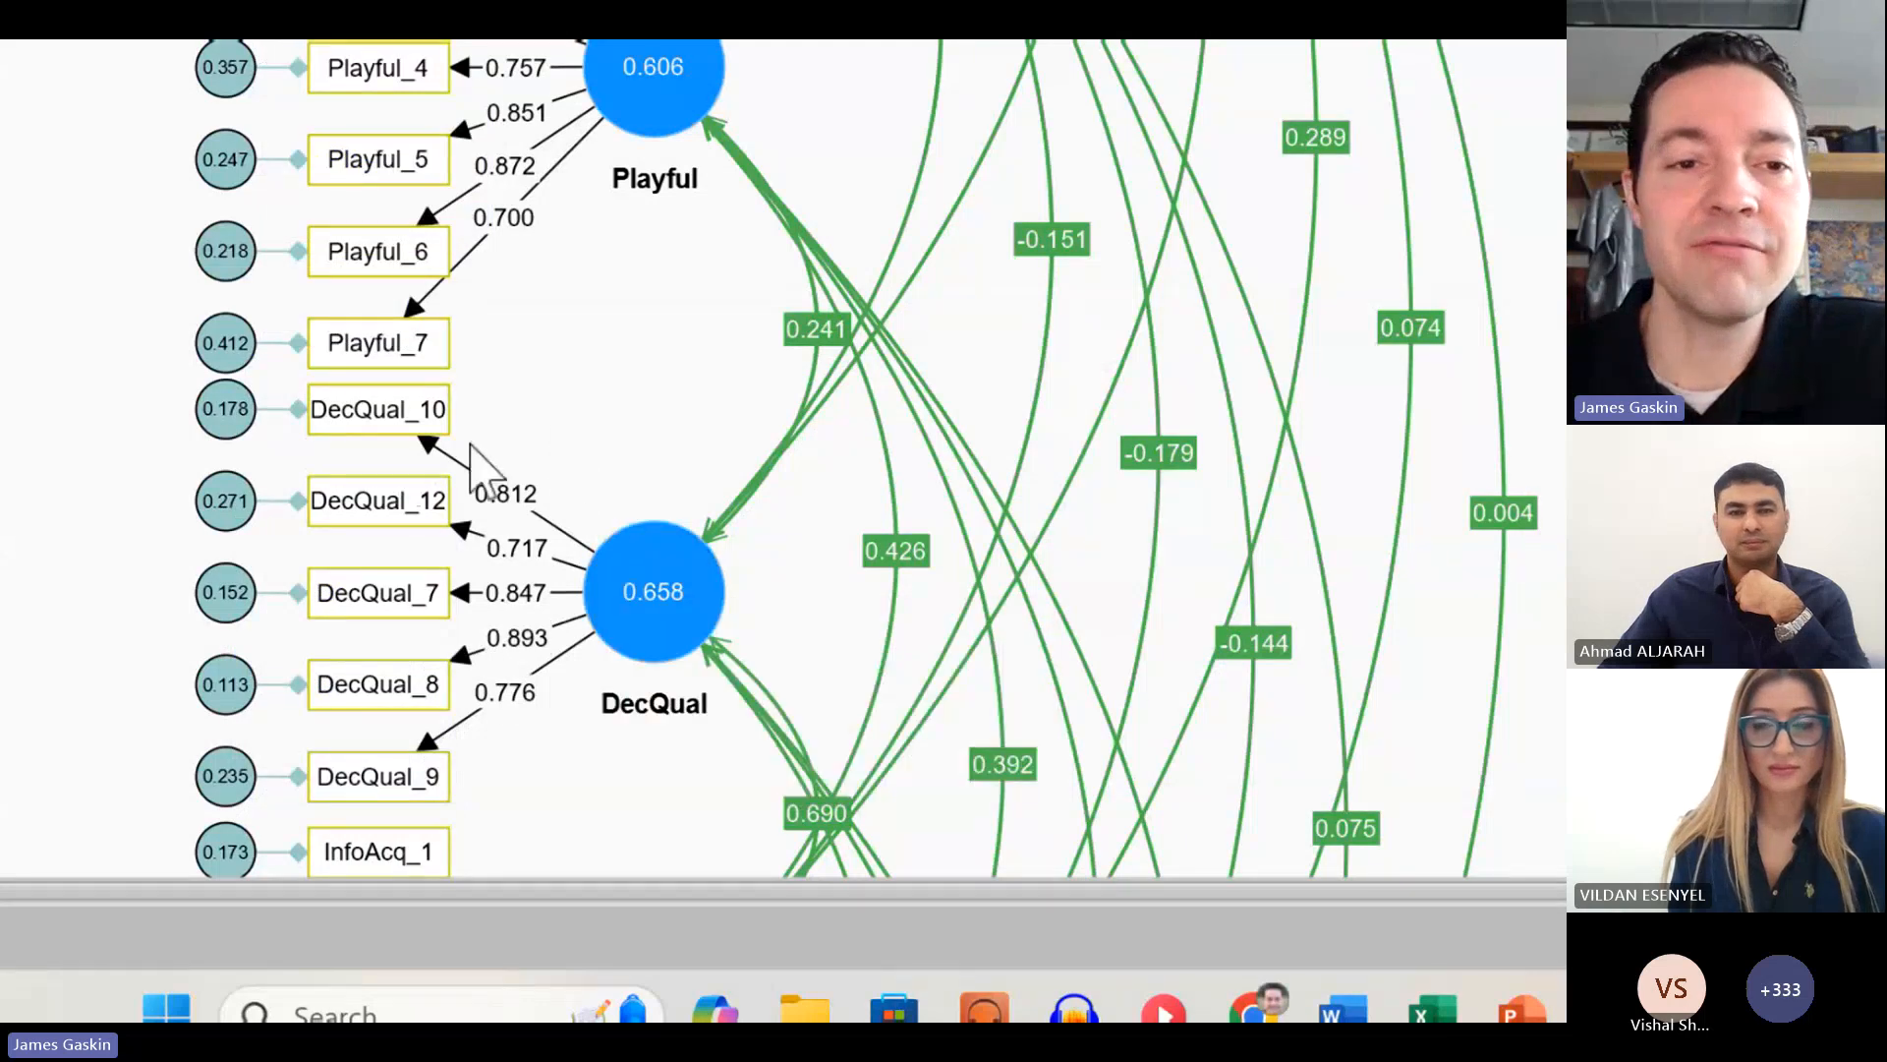
mouse_move(227, 264)
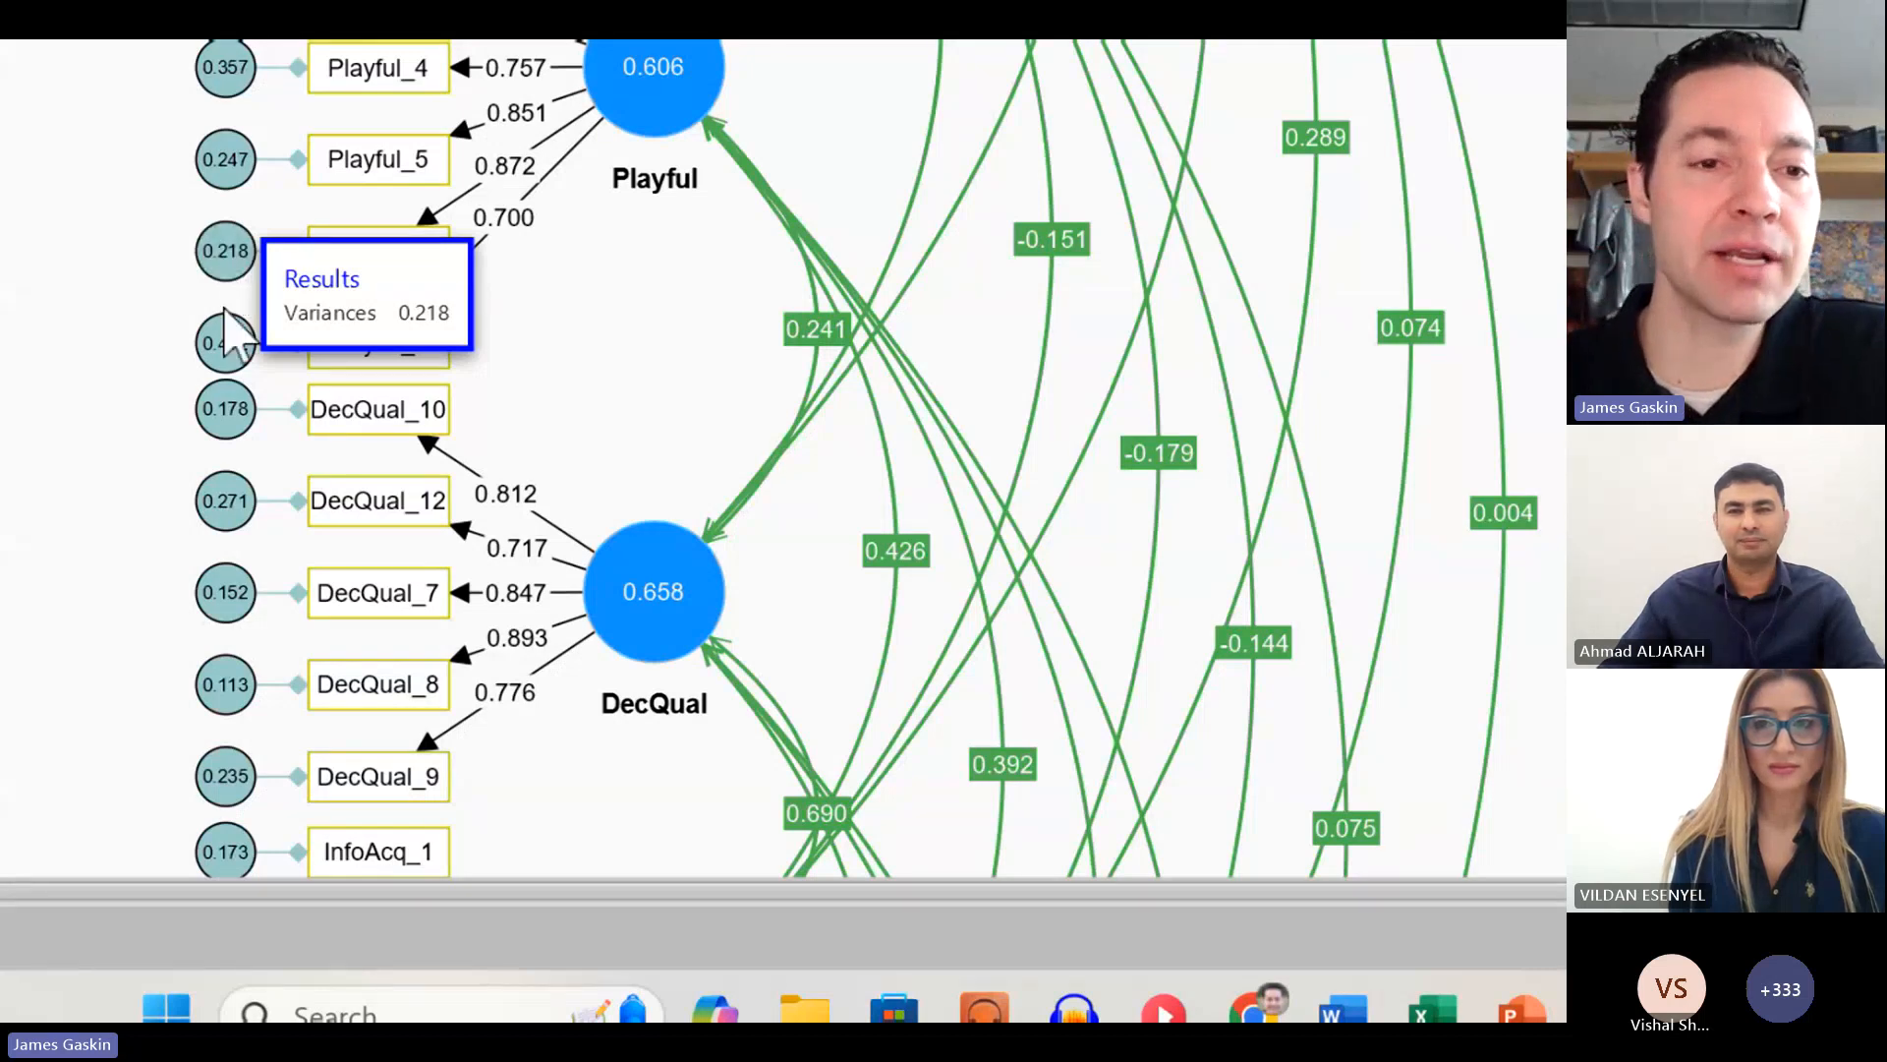
mouse_move(227, 370)
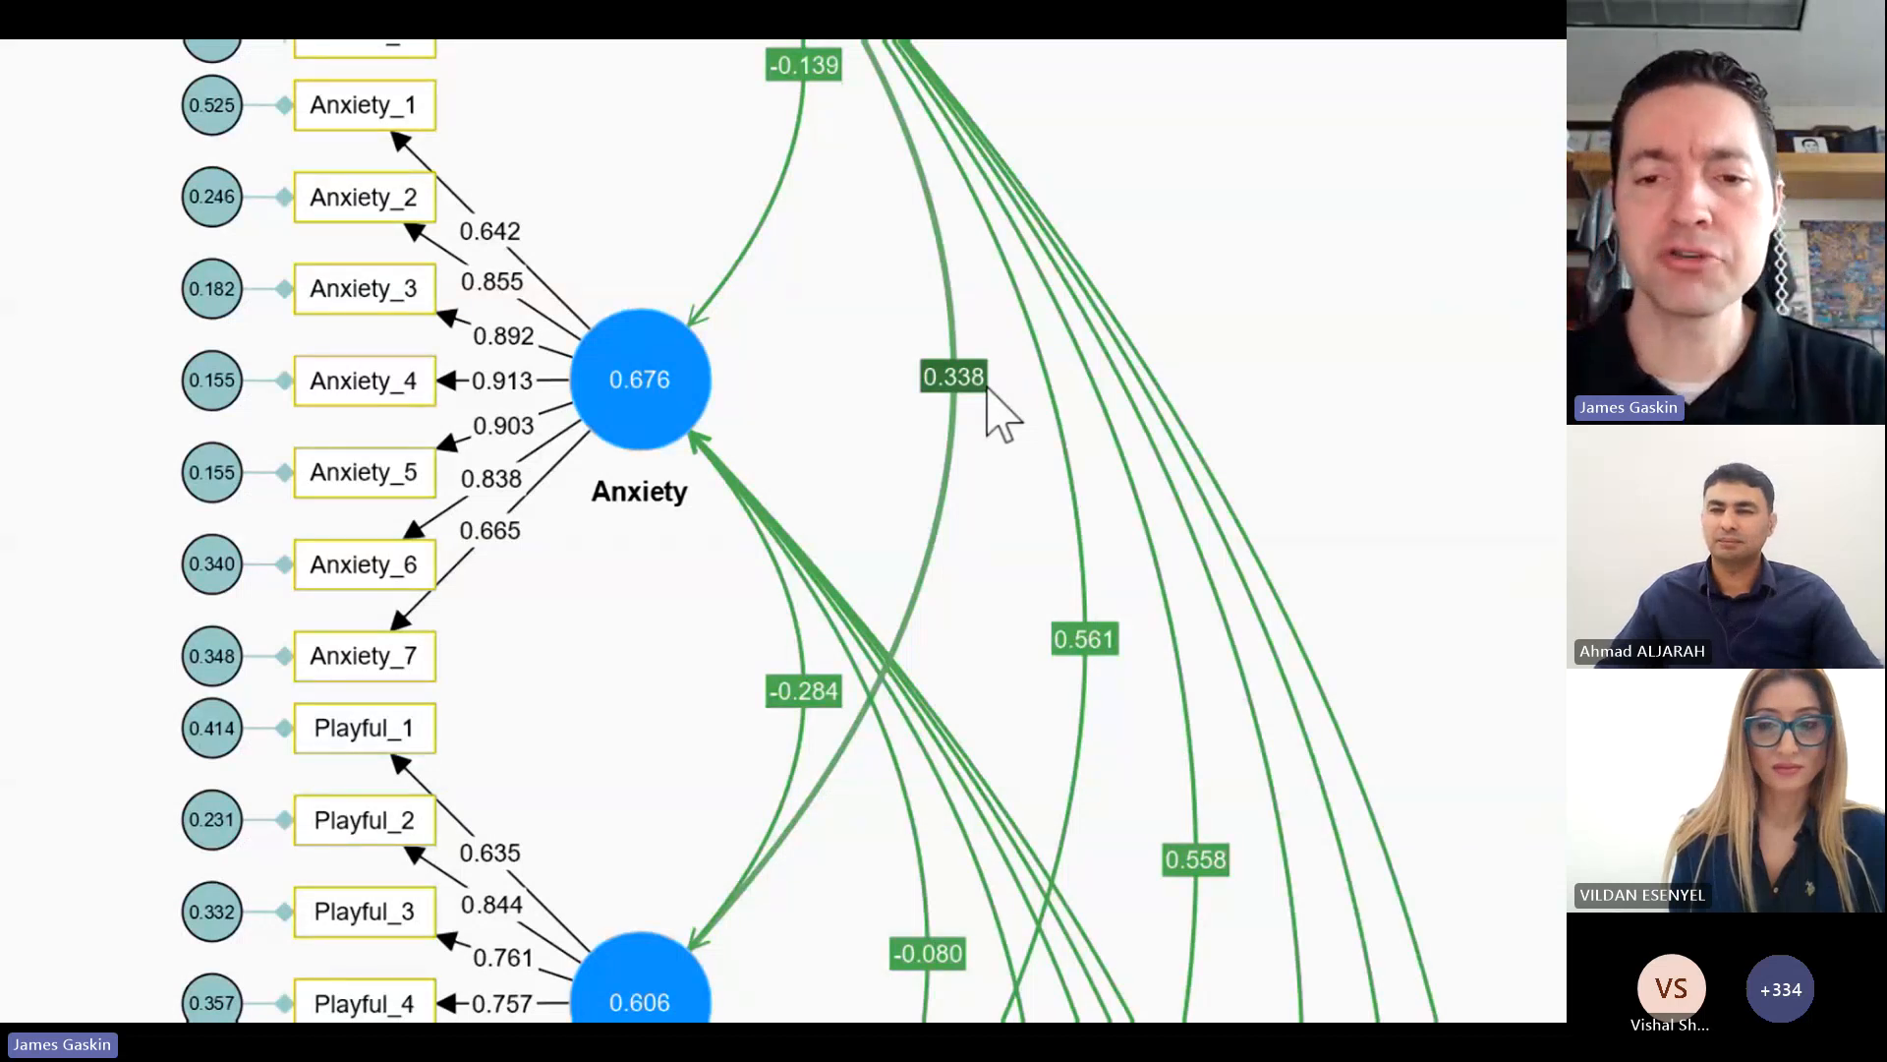
scroll(1170, 990, "down", 6)
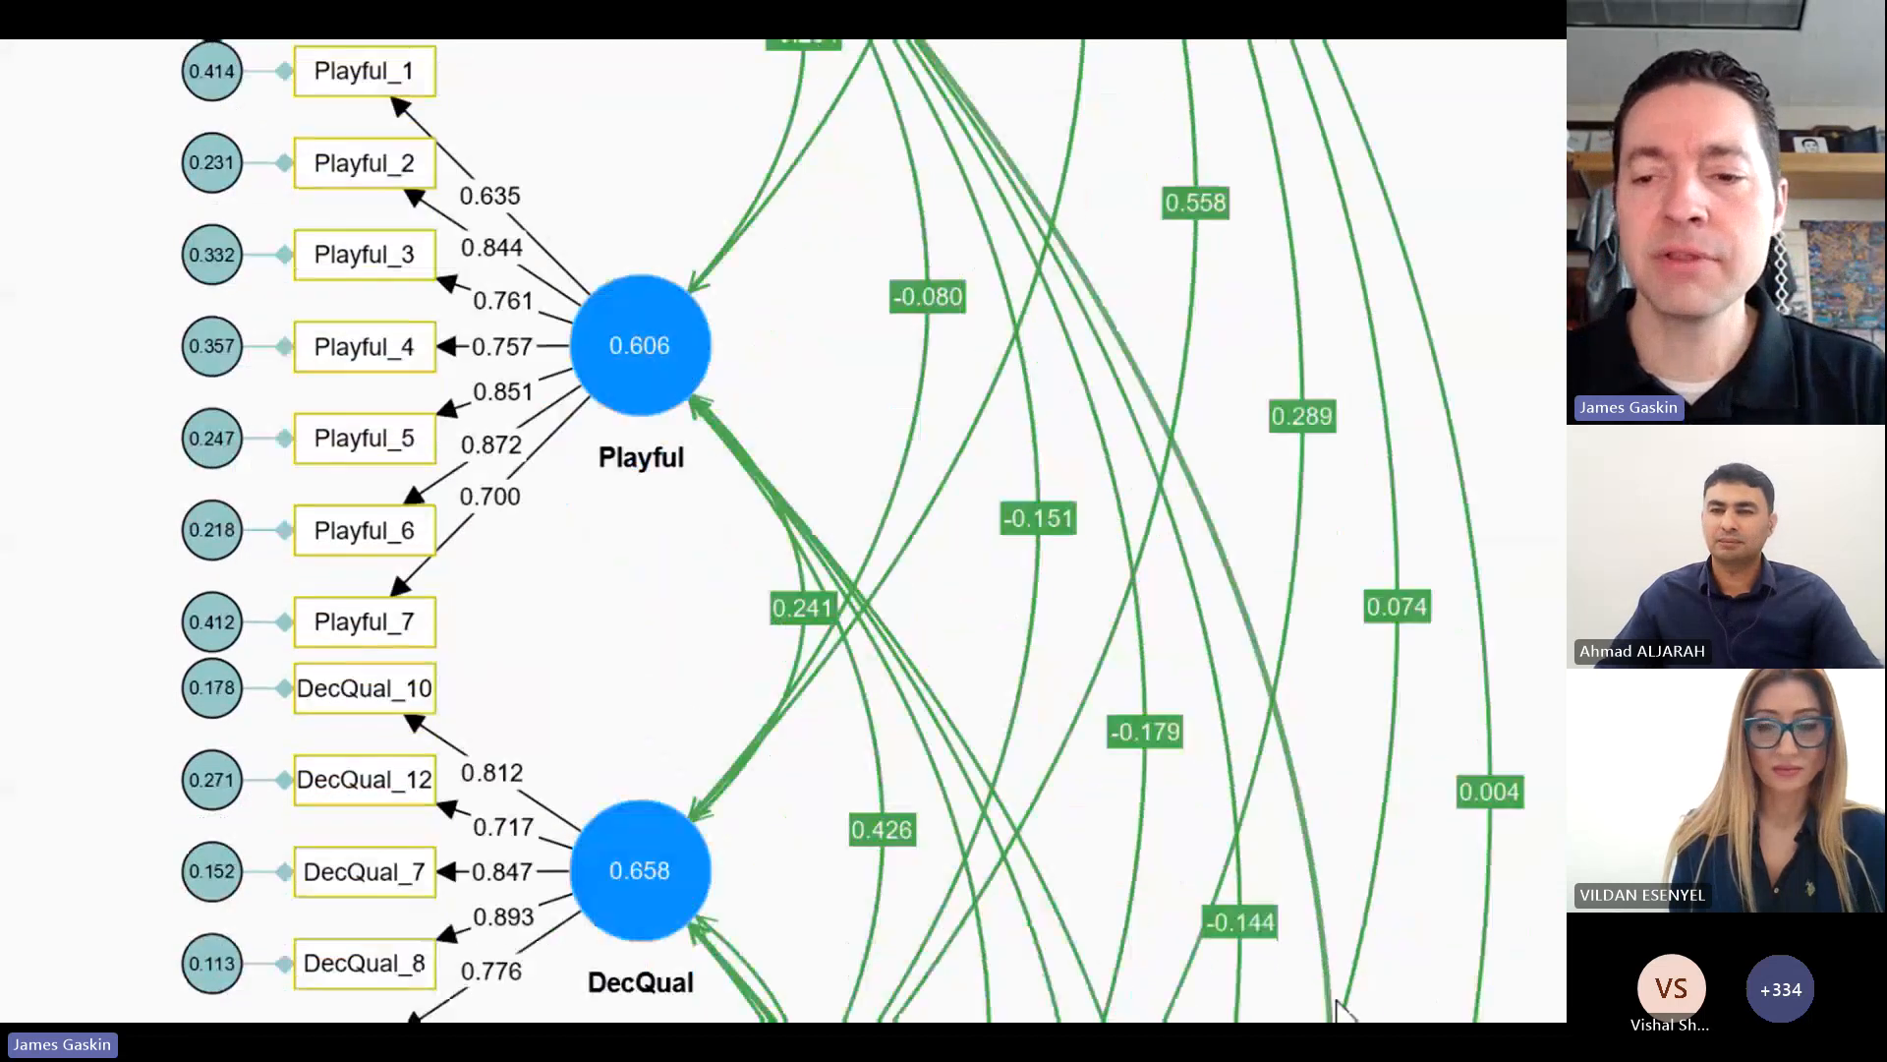
scroll(1338, 993, "down", 3)
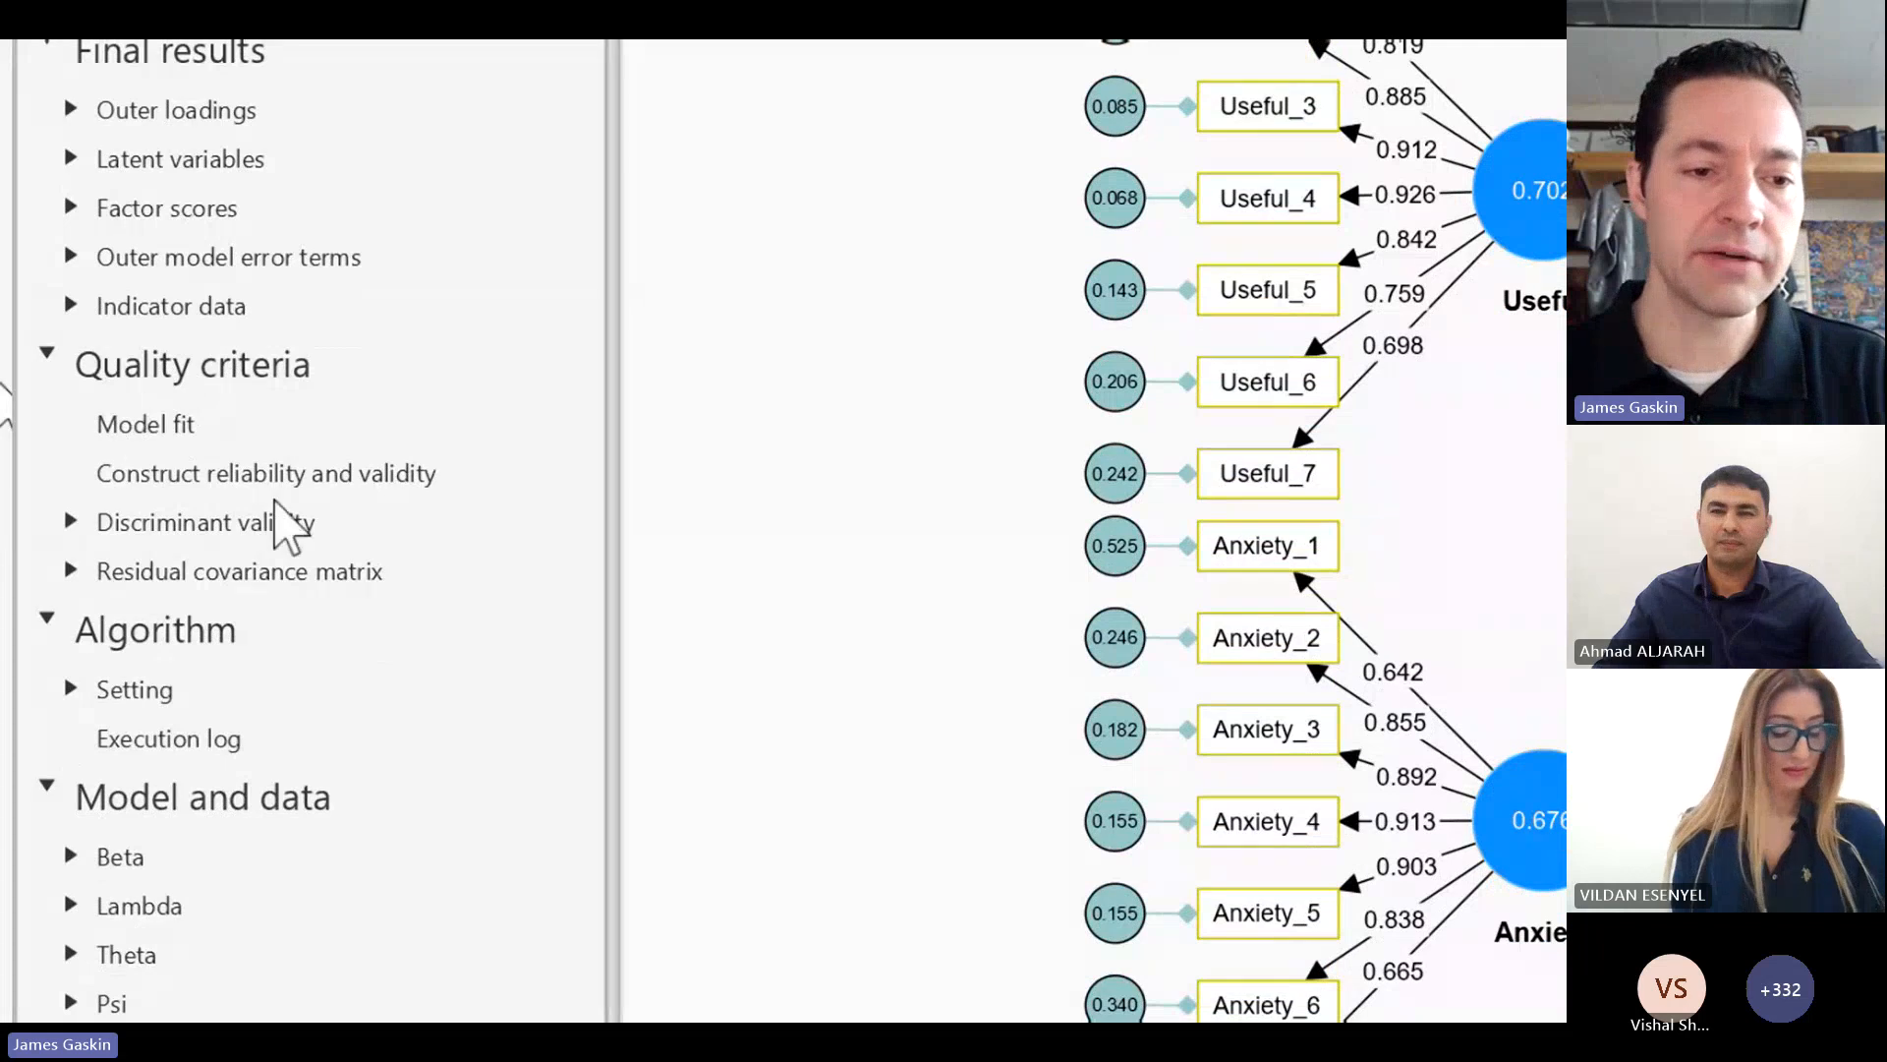
Step: Open the model fit results, enlarge the table and examine the chi-square, P value and ChiSqr/df of the estimated model
left_click(138, 433)
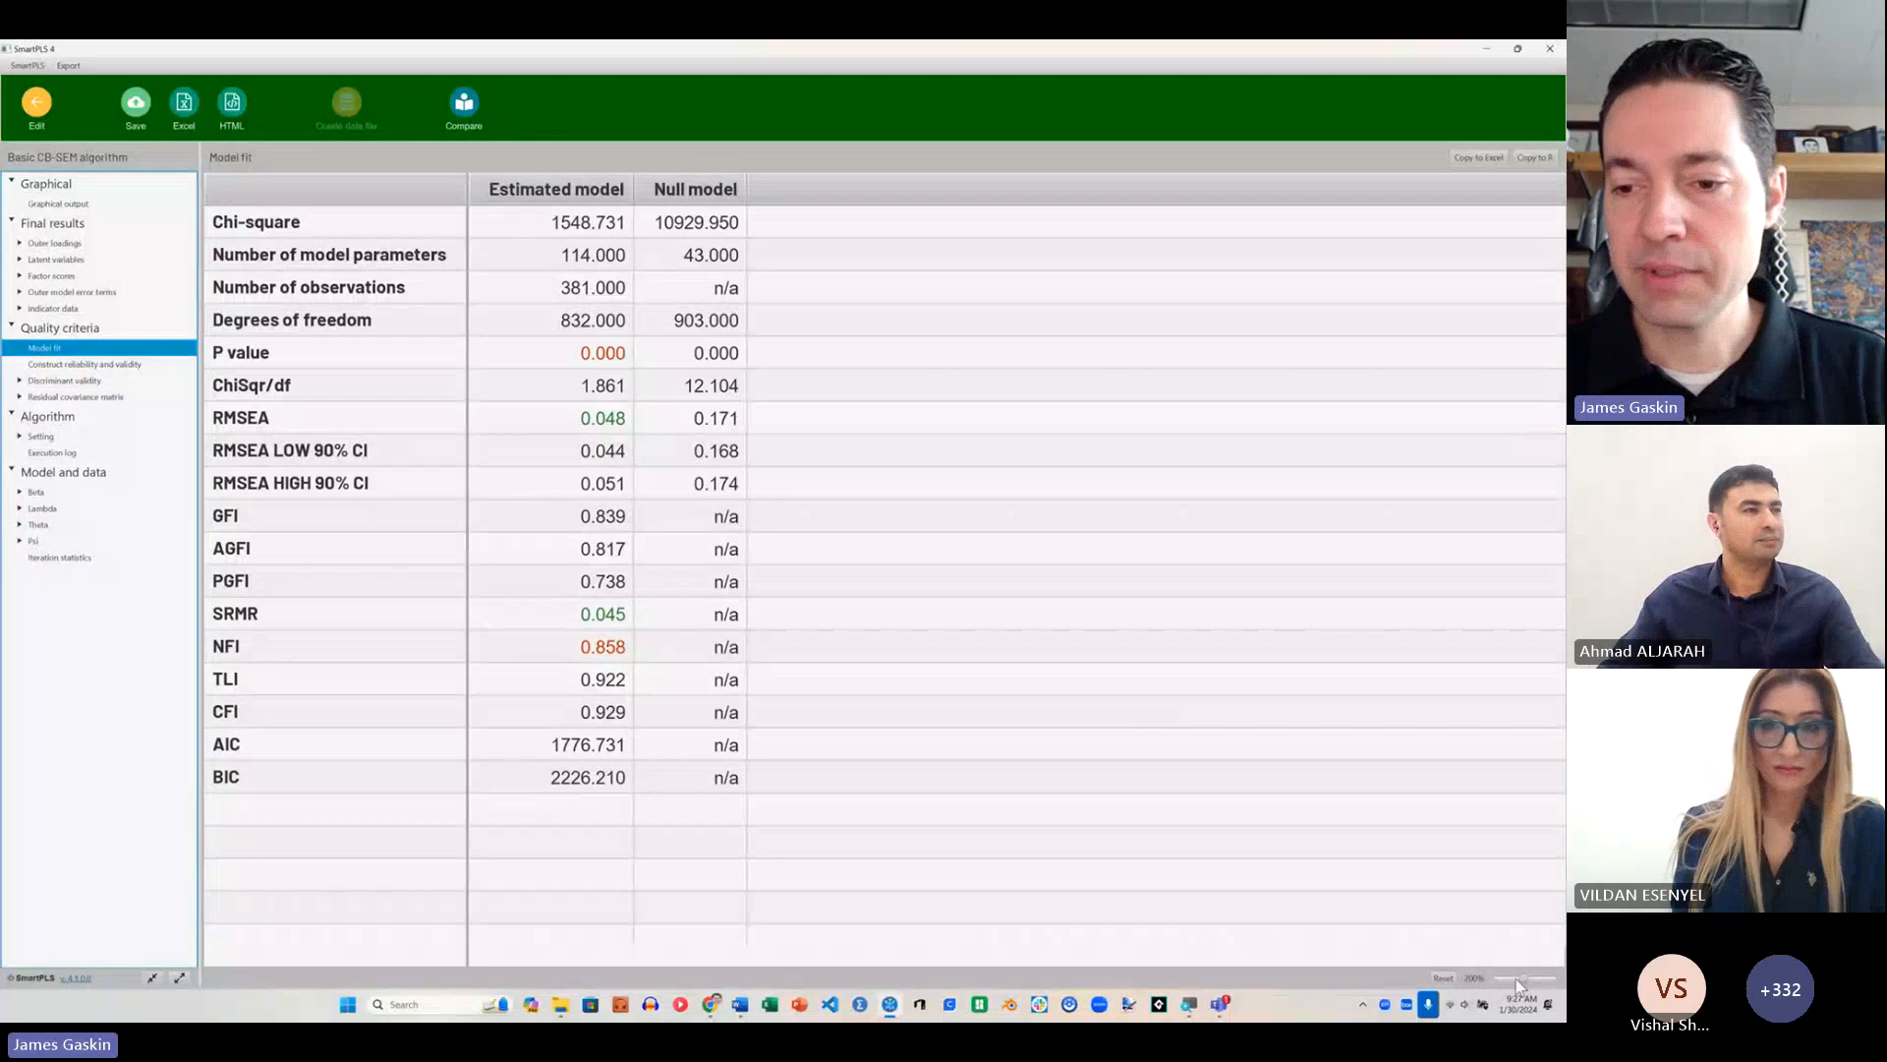
left_click_drag(1524, 984, 1533, 984)
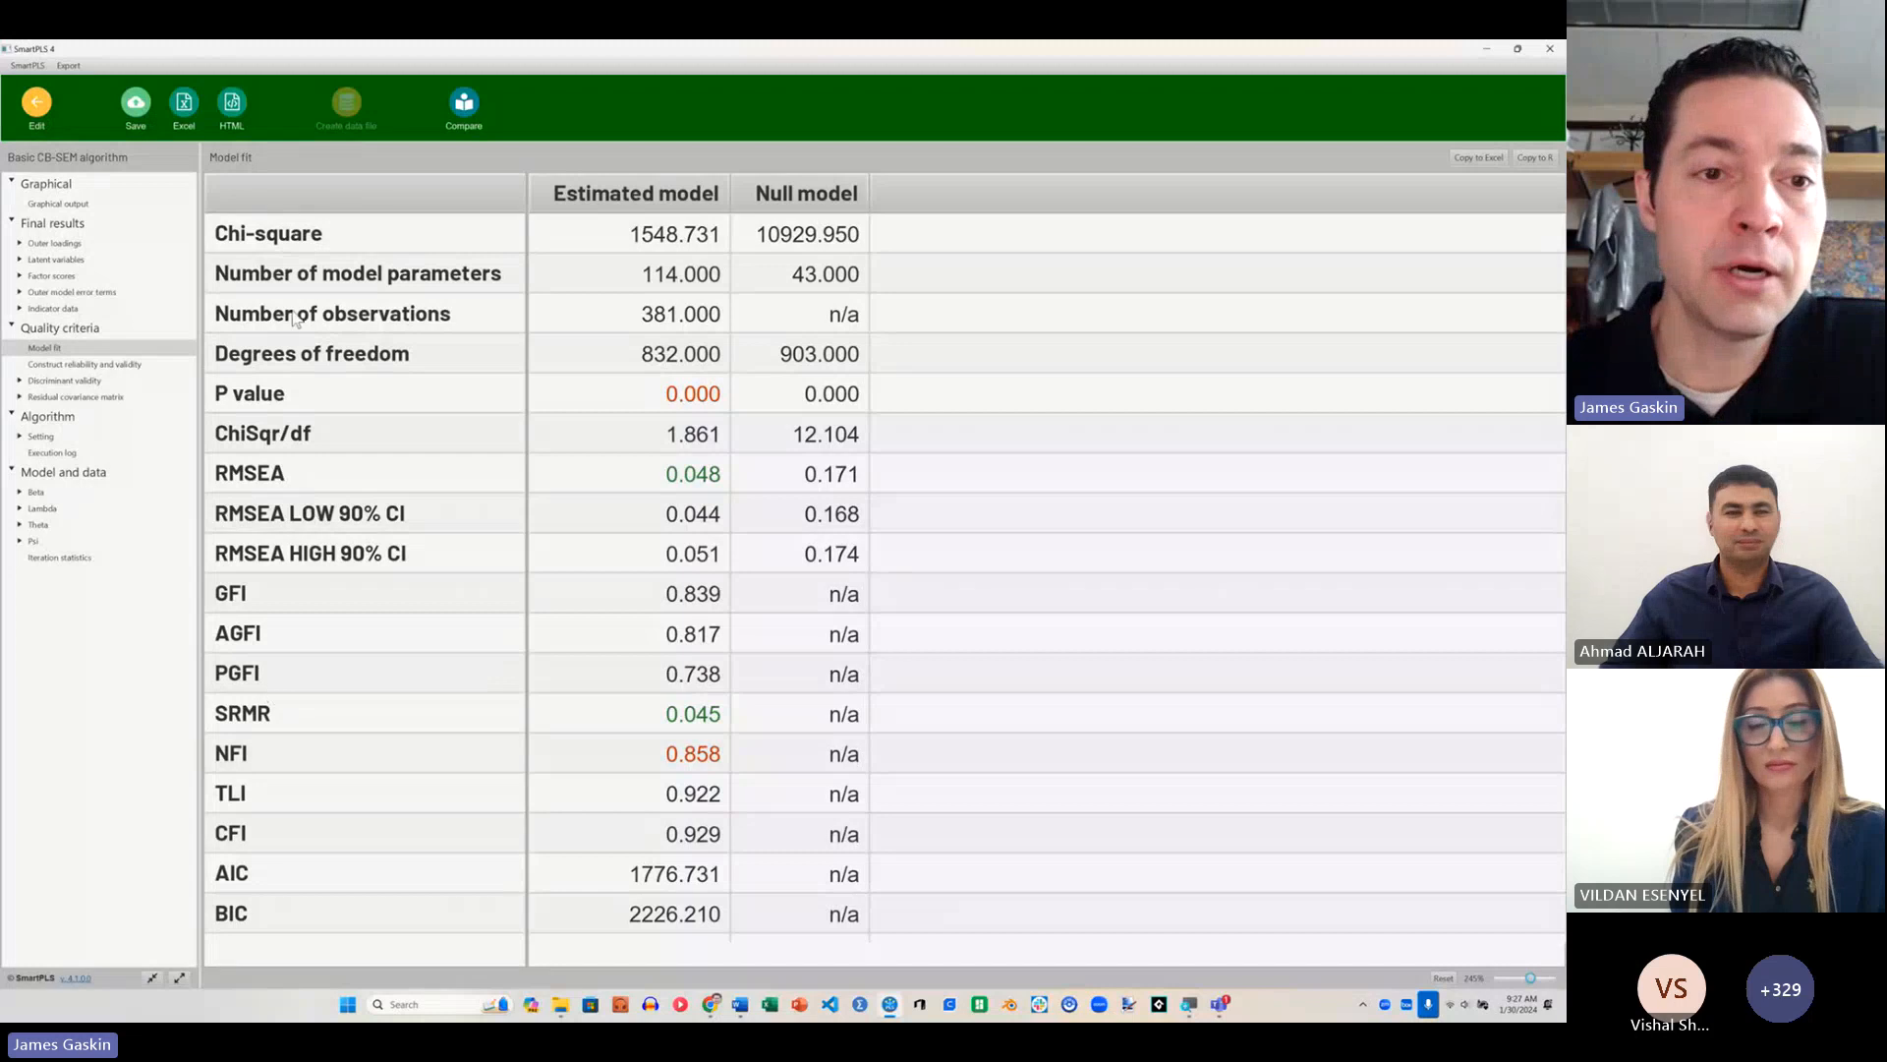
left_click(316, 239)
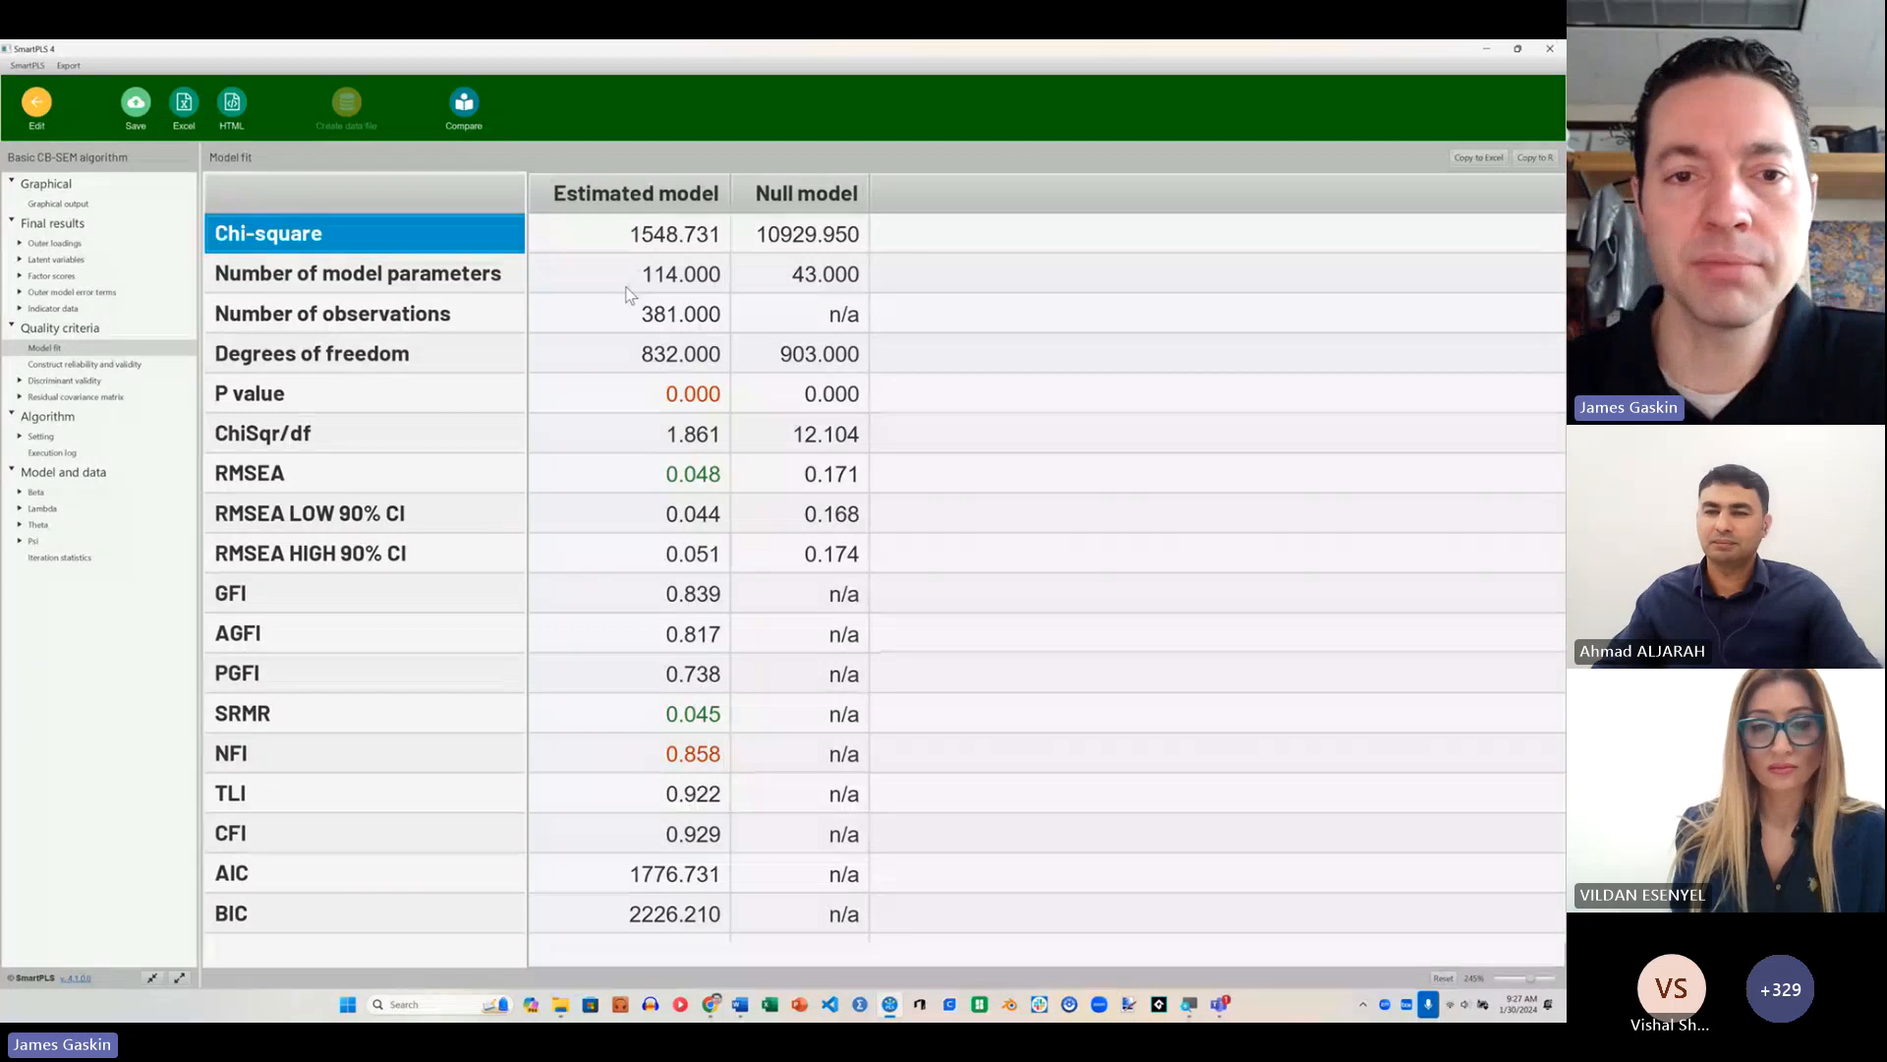
left_click(470, 405)
left_click(667, 409)
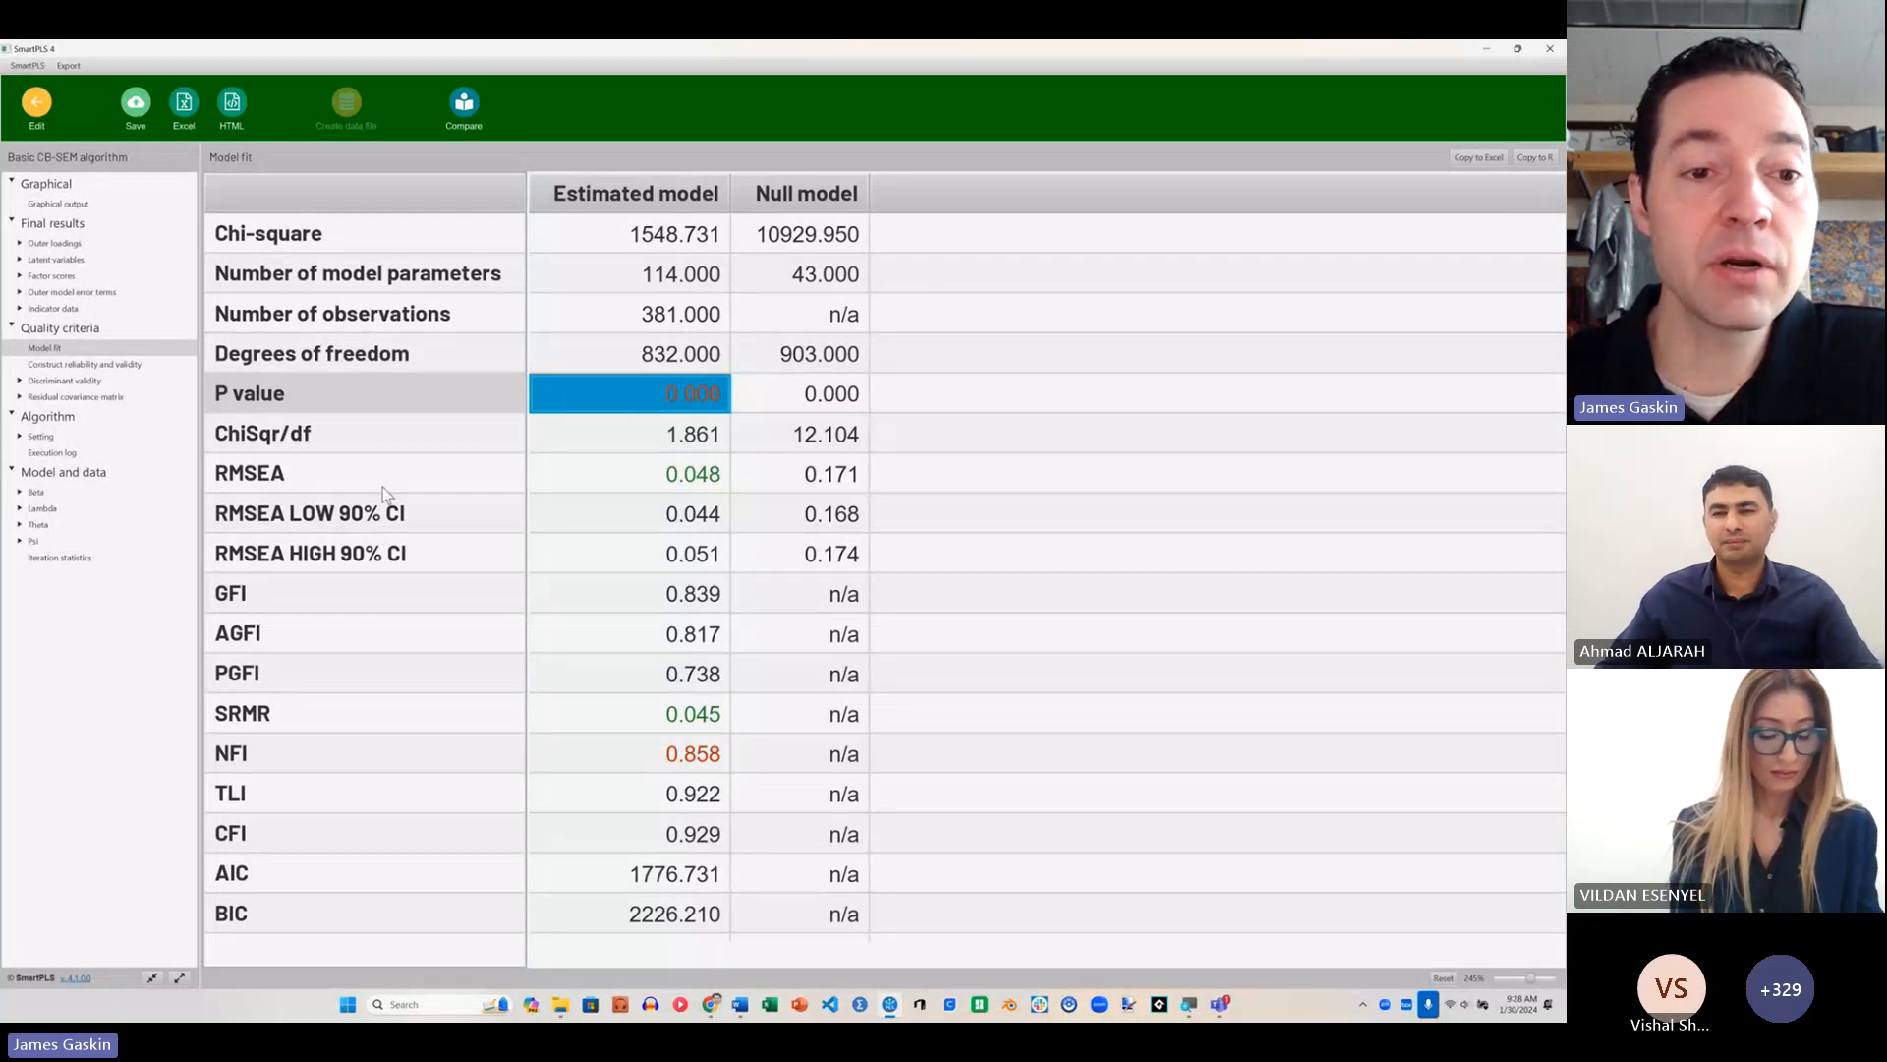
left_click(452, 441)
left_click(629, 449)
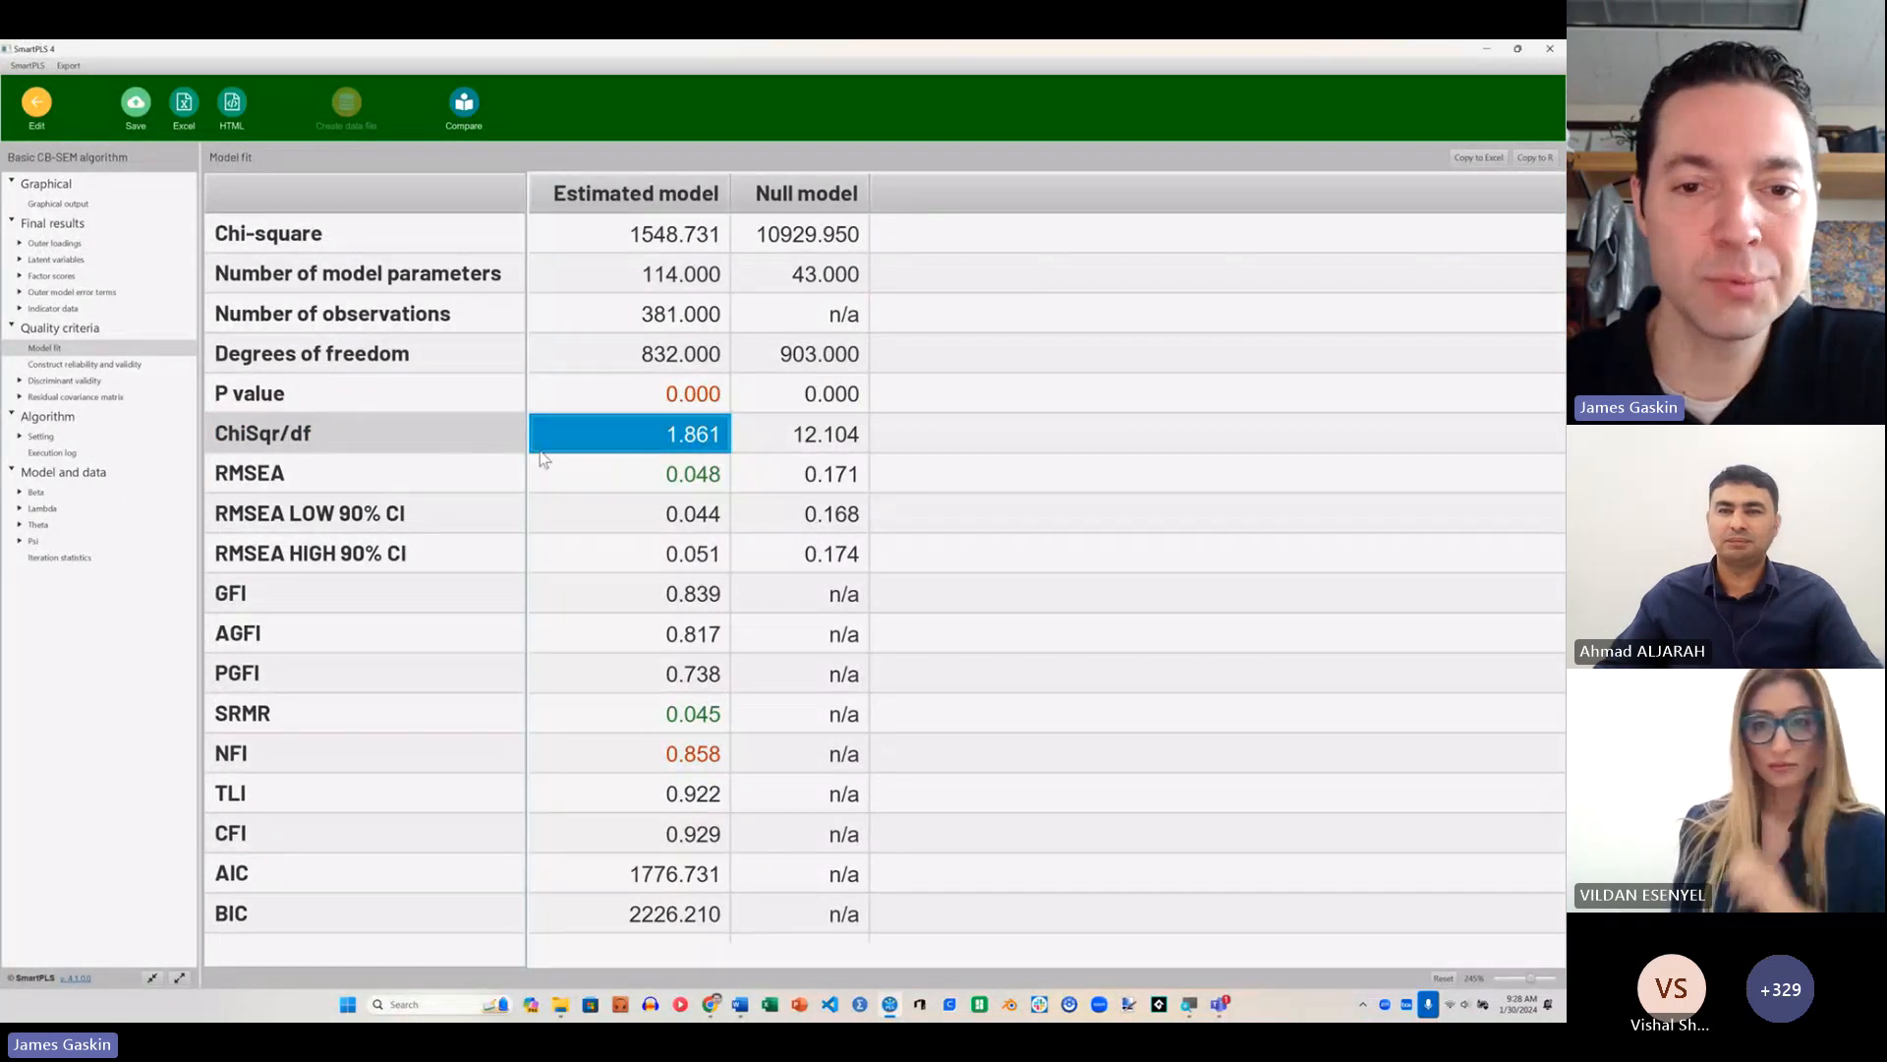
Step: Try sorting the model fit table by estimated model value and measure name, and restore its original order
left_click(662, 201)
left_click(647, 207)
left_click(413, 197)
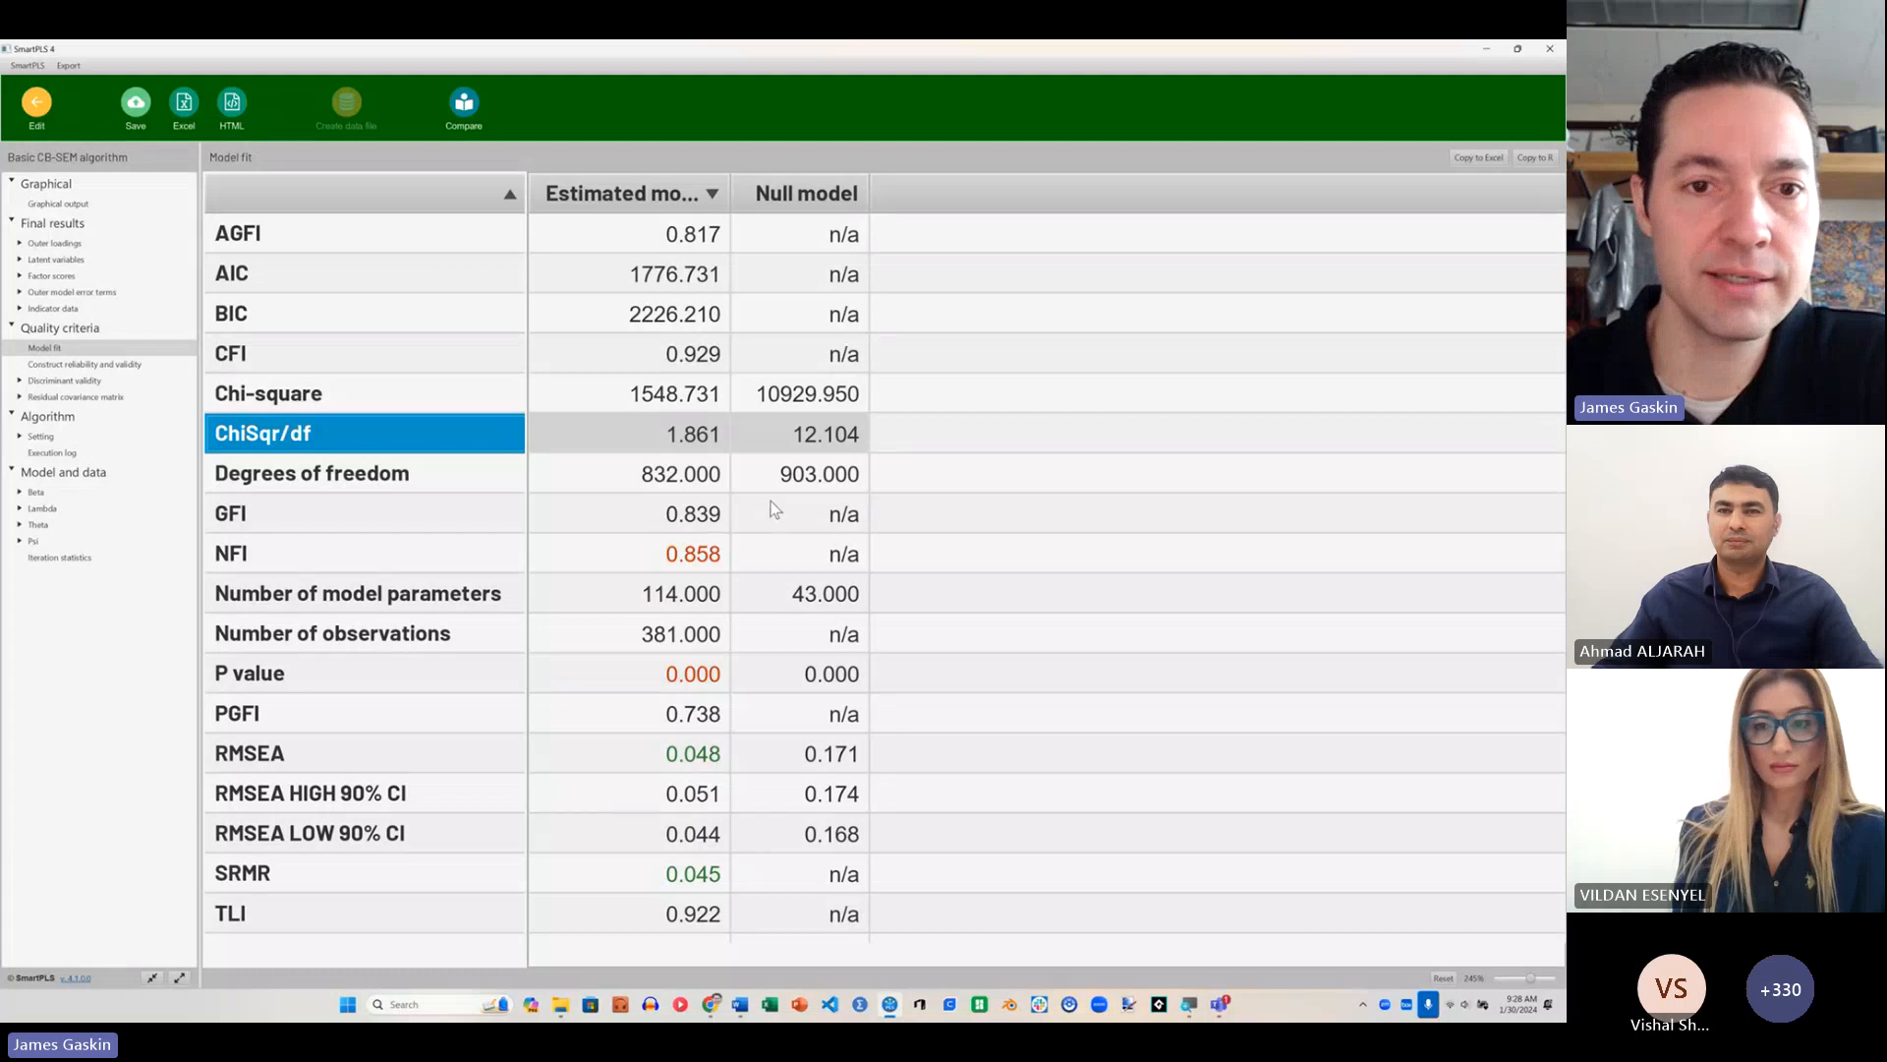
left_click(45, 348)
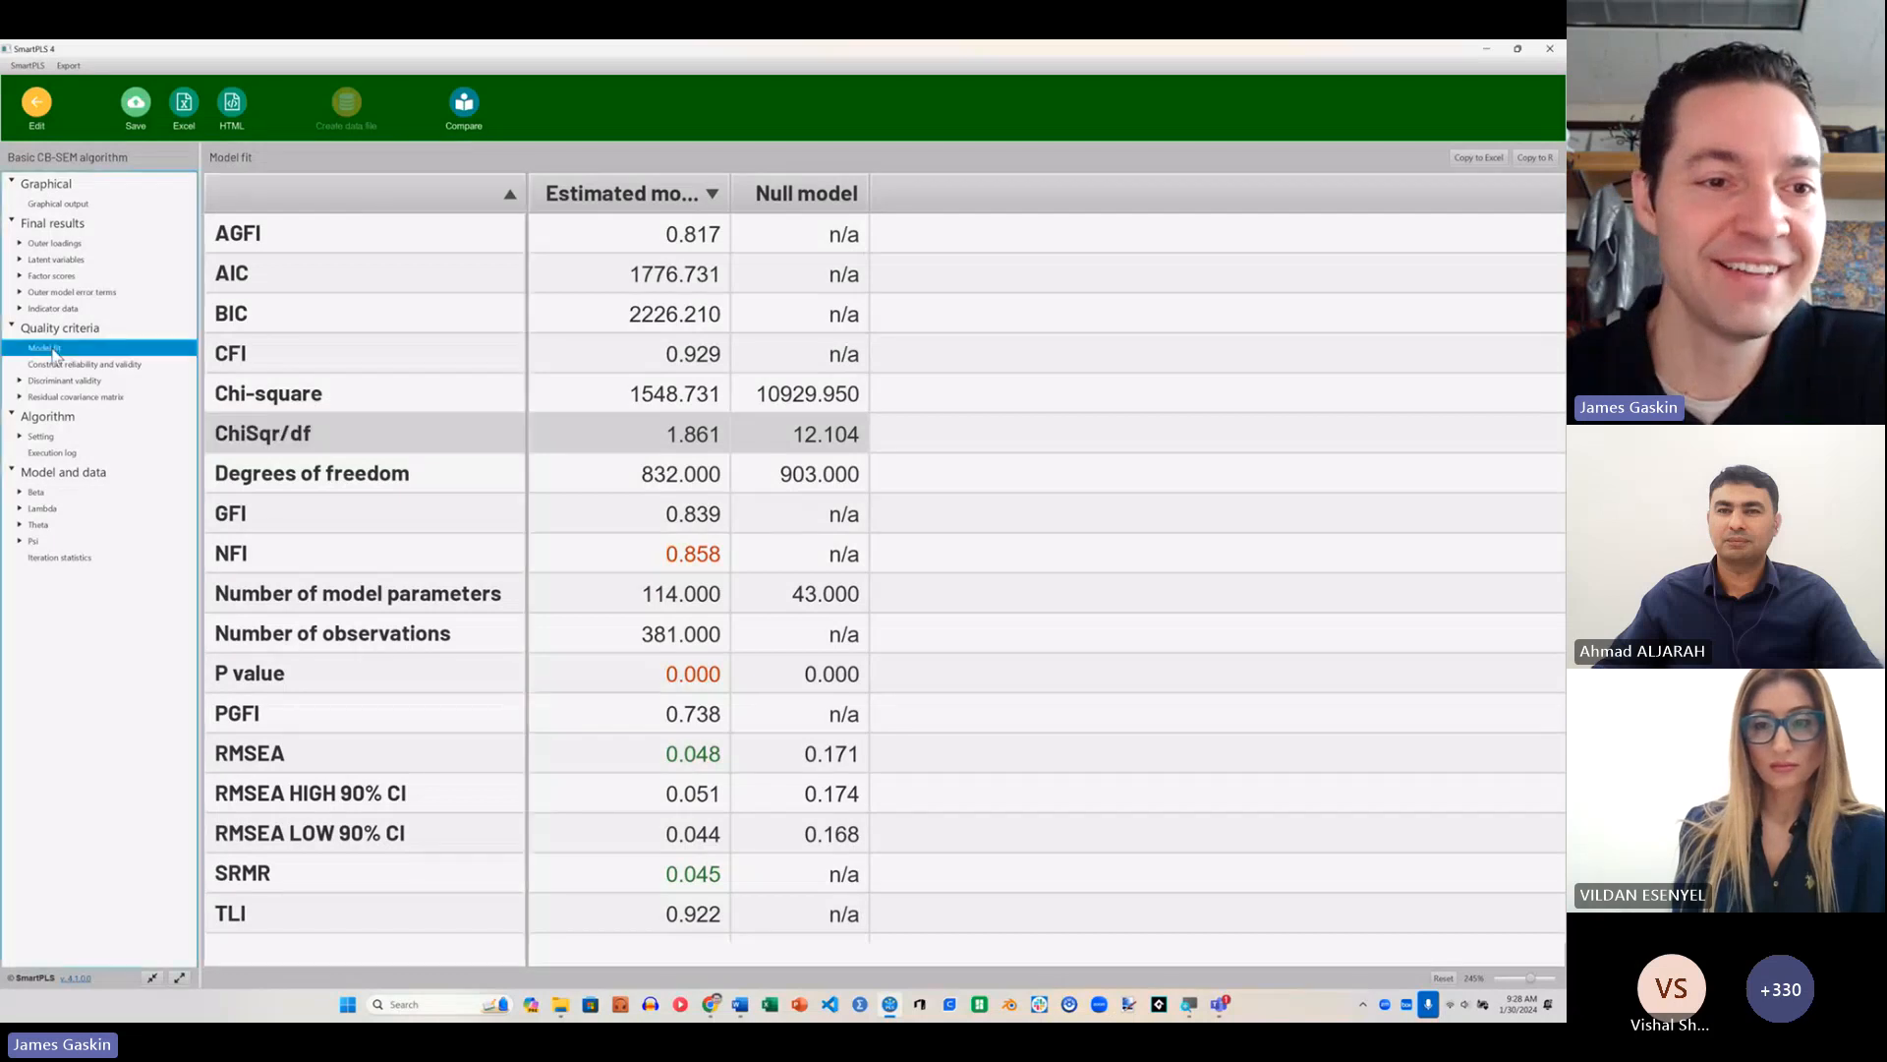
left_click(51, 363)
left_click(49, 349)
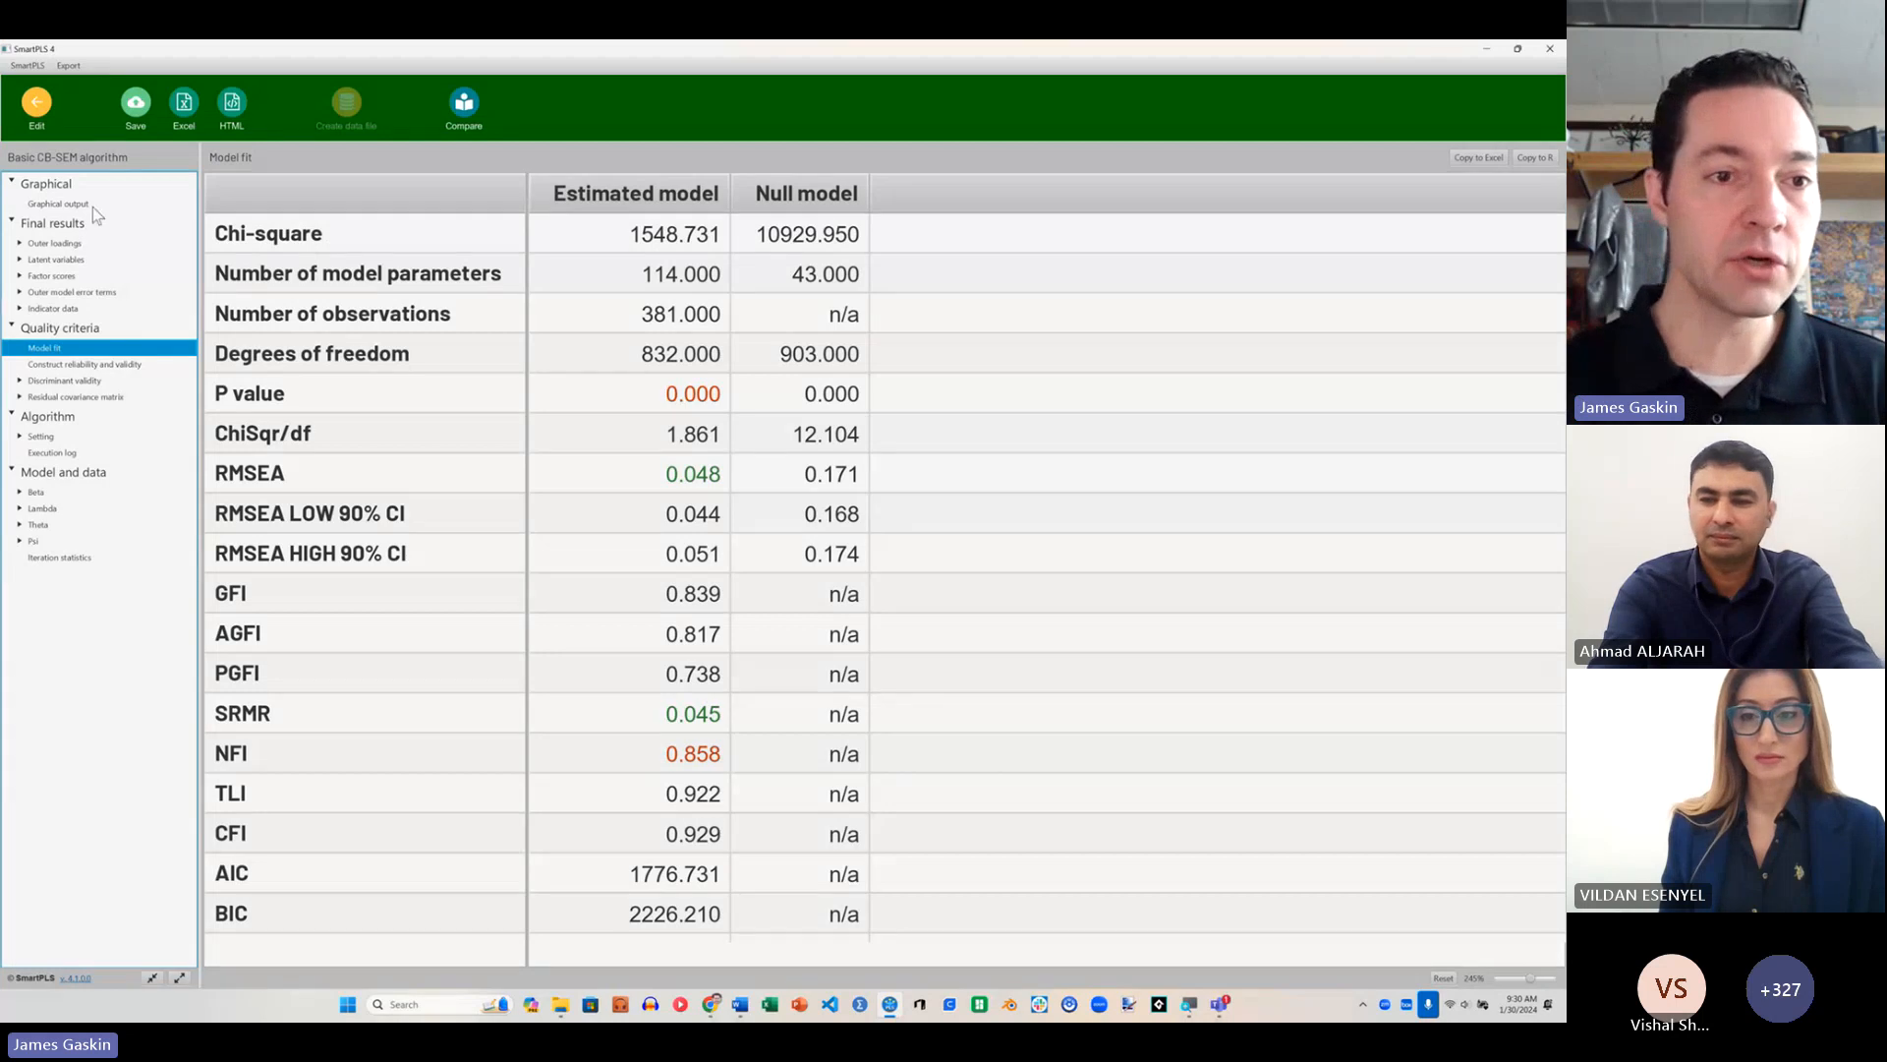
Step: Return to the graphical output and read the Cronbach's alpha, composite reliability and AVE of the Useful and Anxiety constructs
left_click(126, 205)
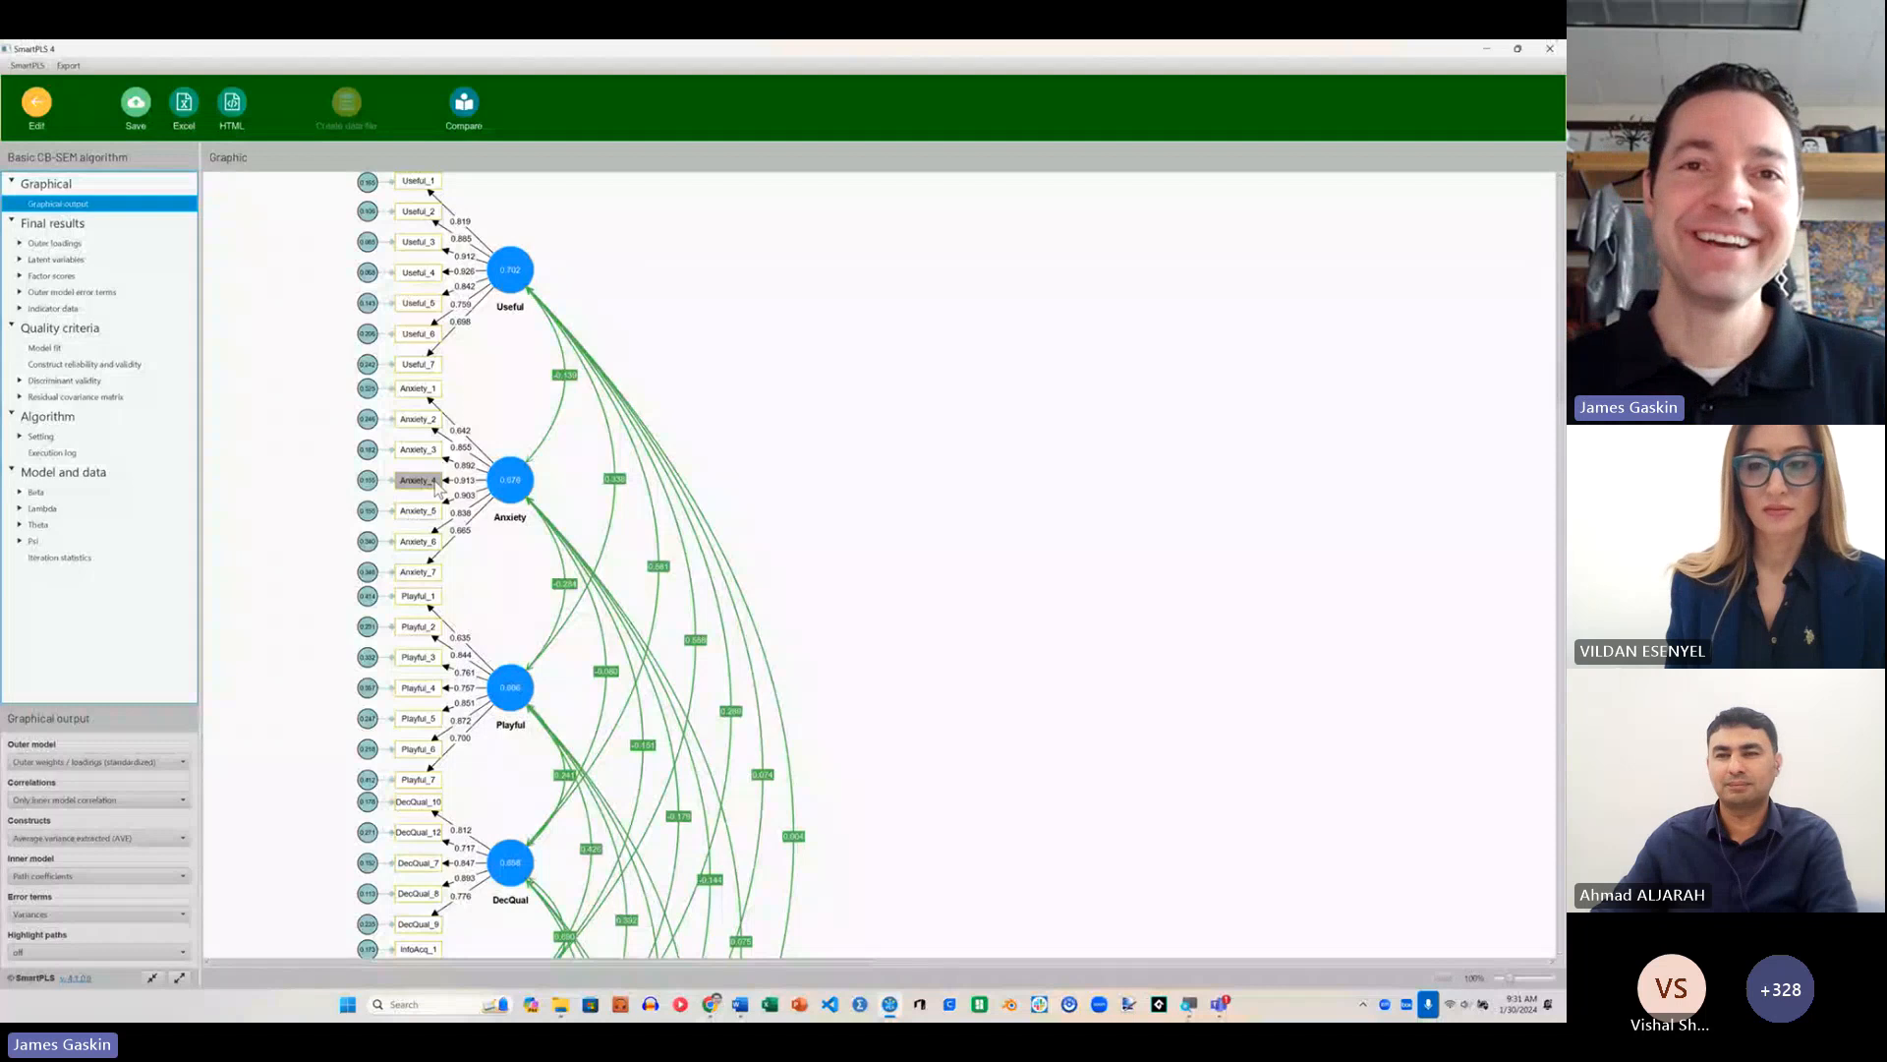
left_click(46, 350)
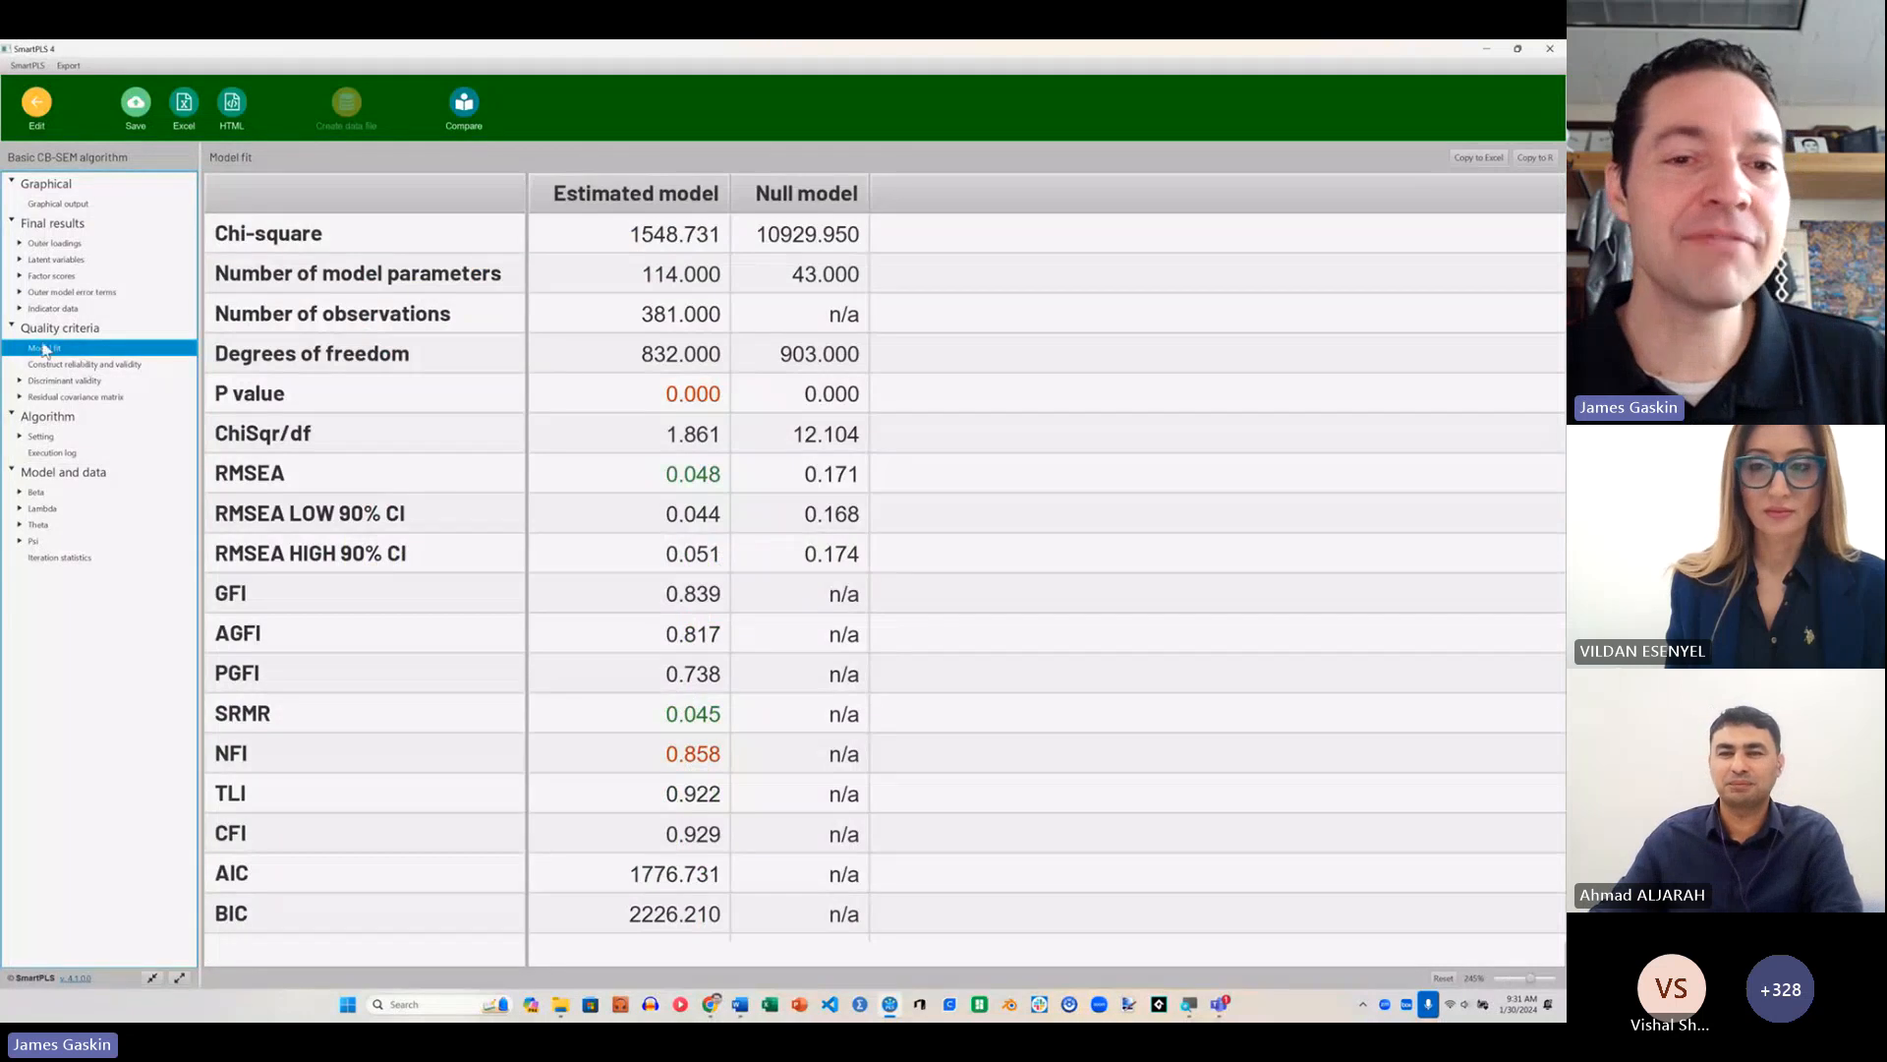
left_click(44, 197)
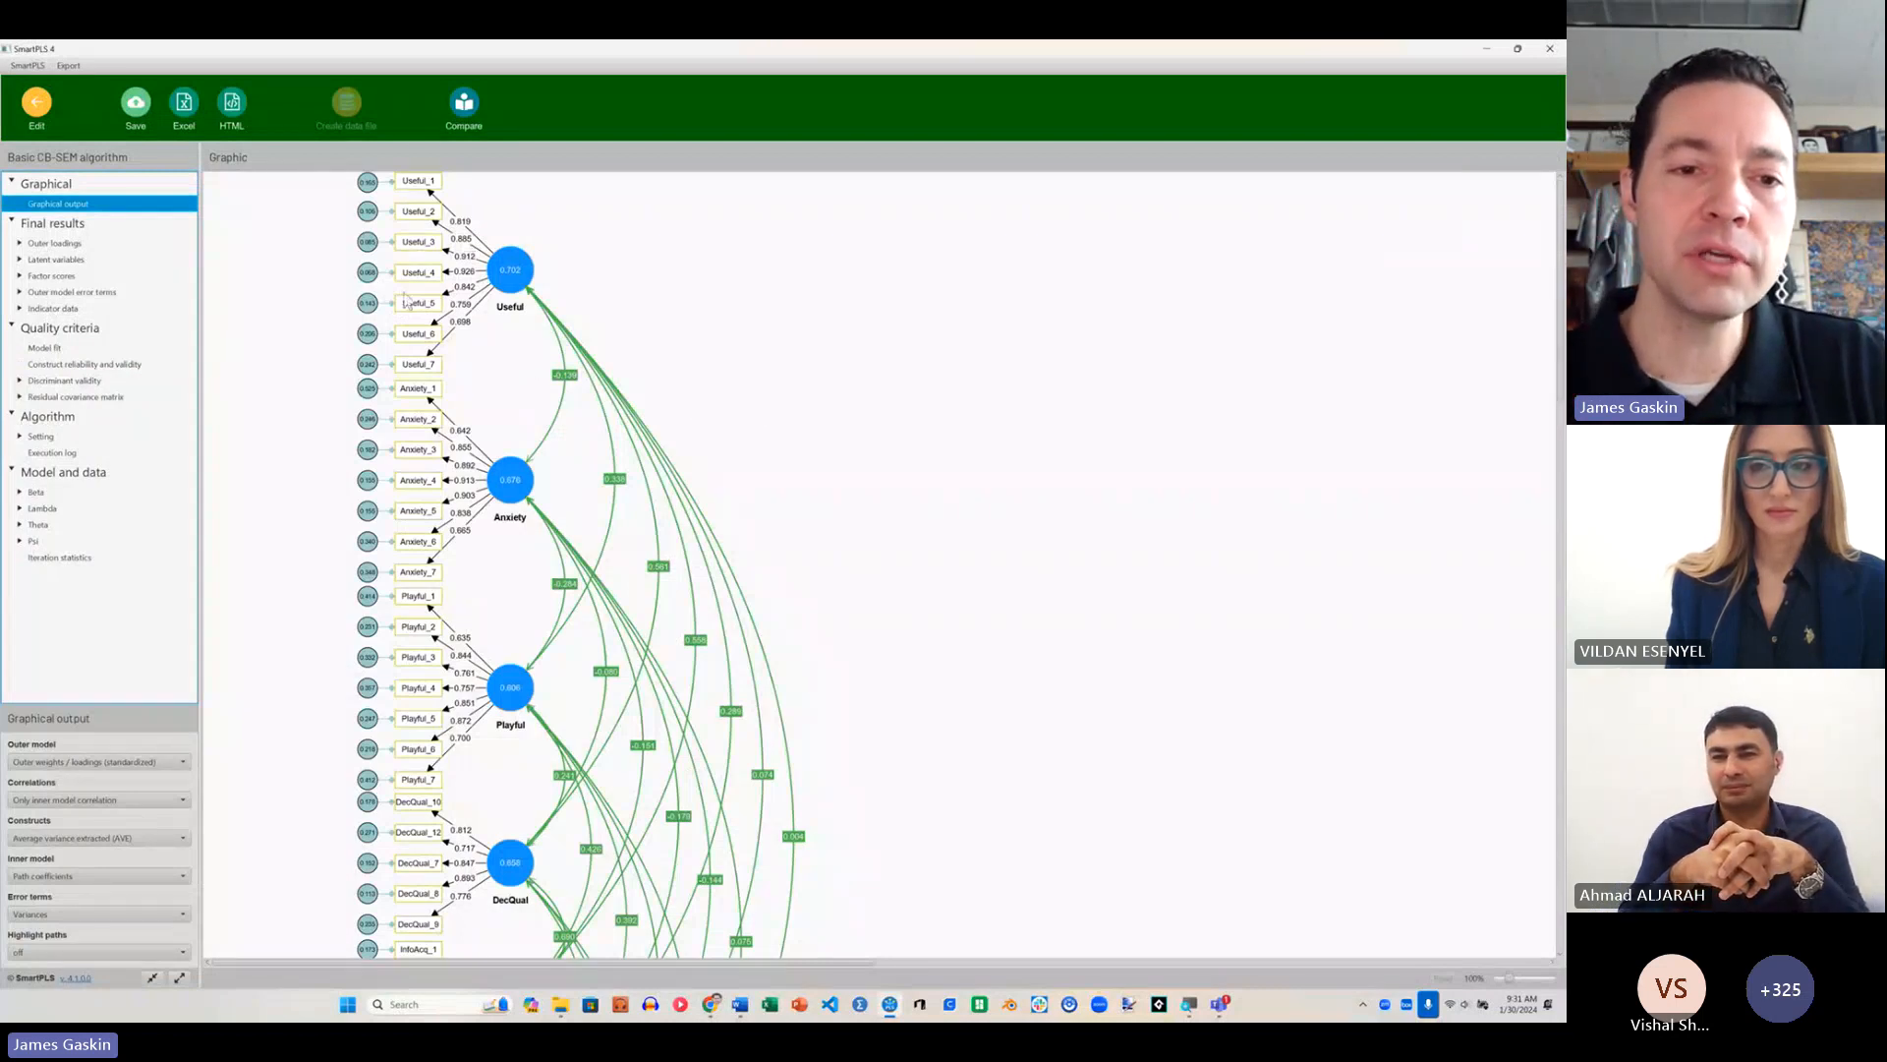
mouse_move(539, 291)
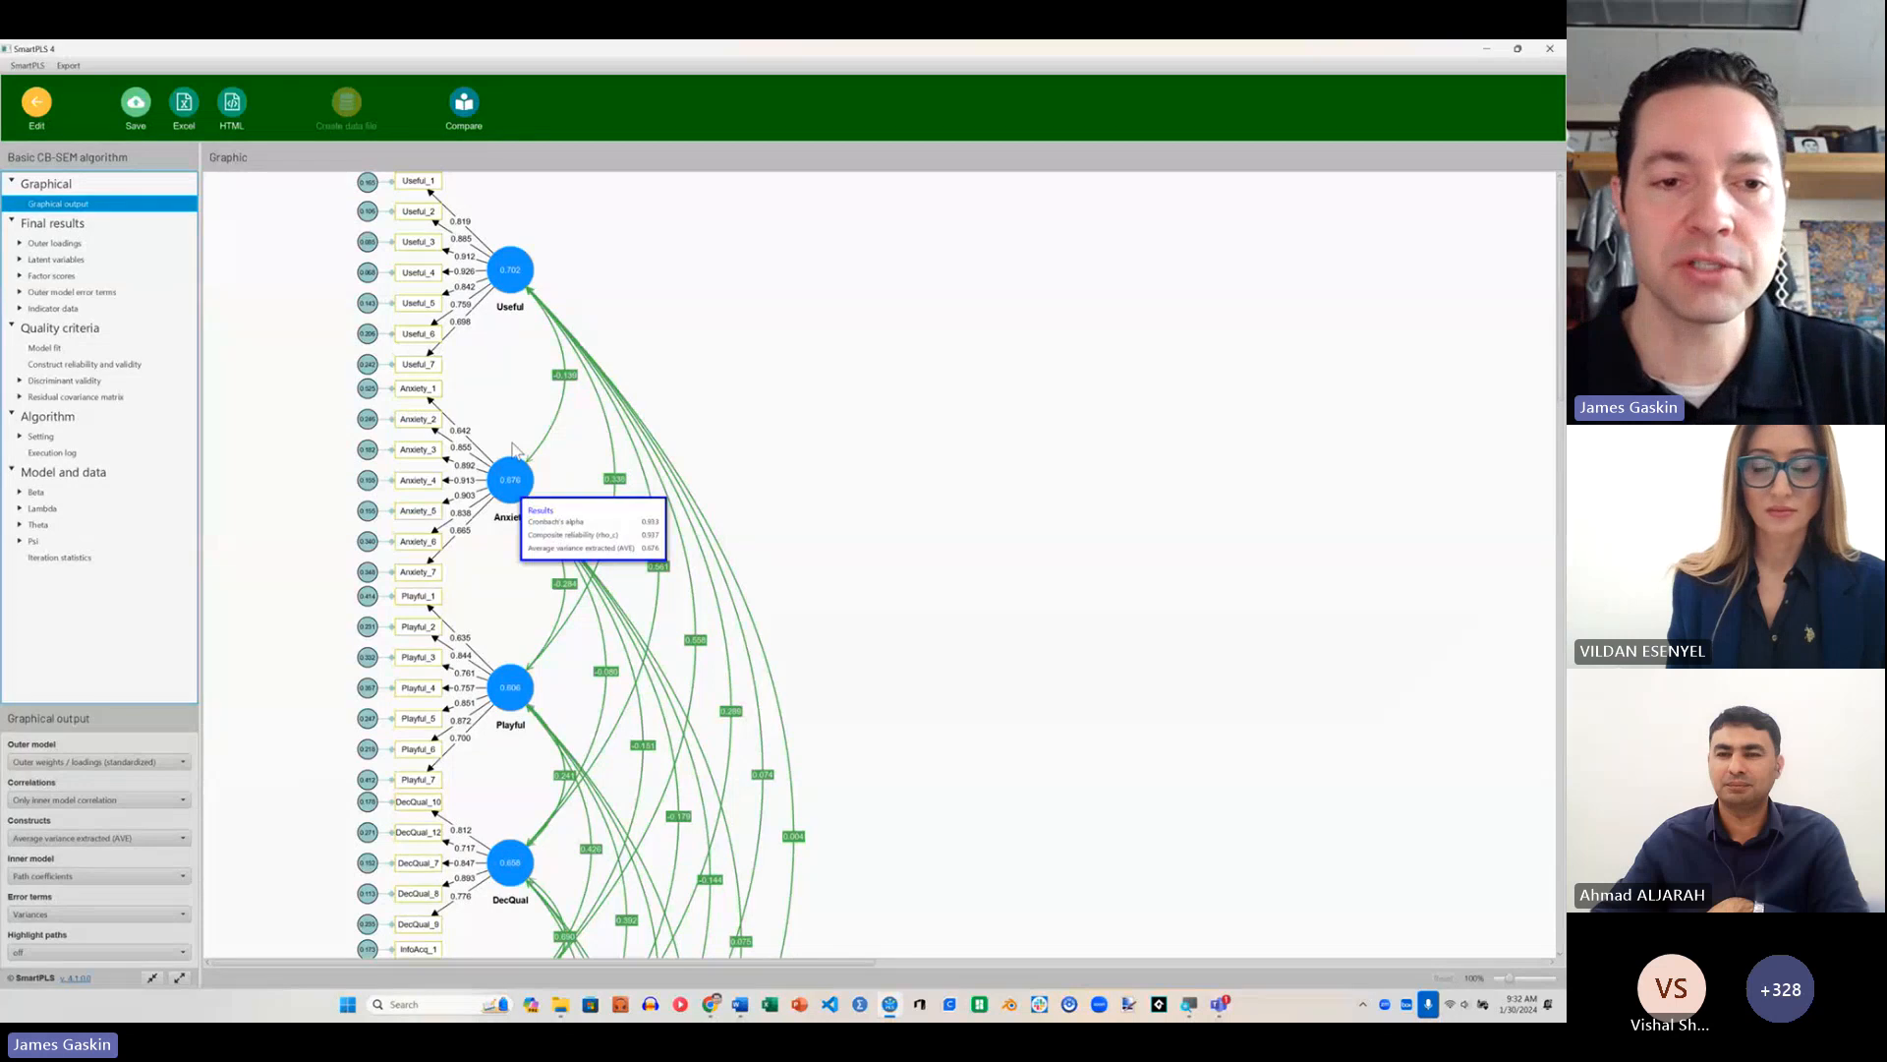
mouse_move(518, 502)
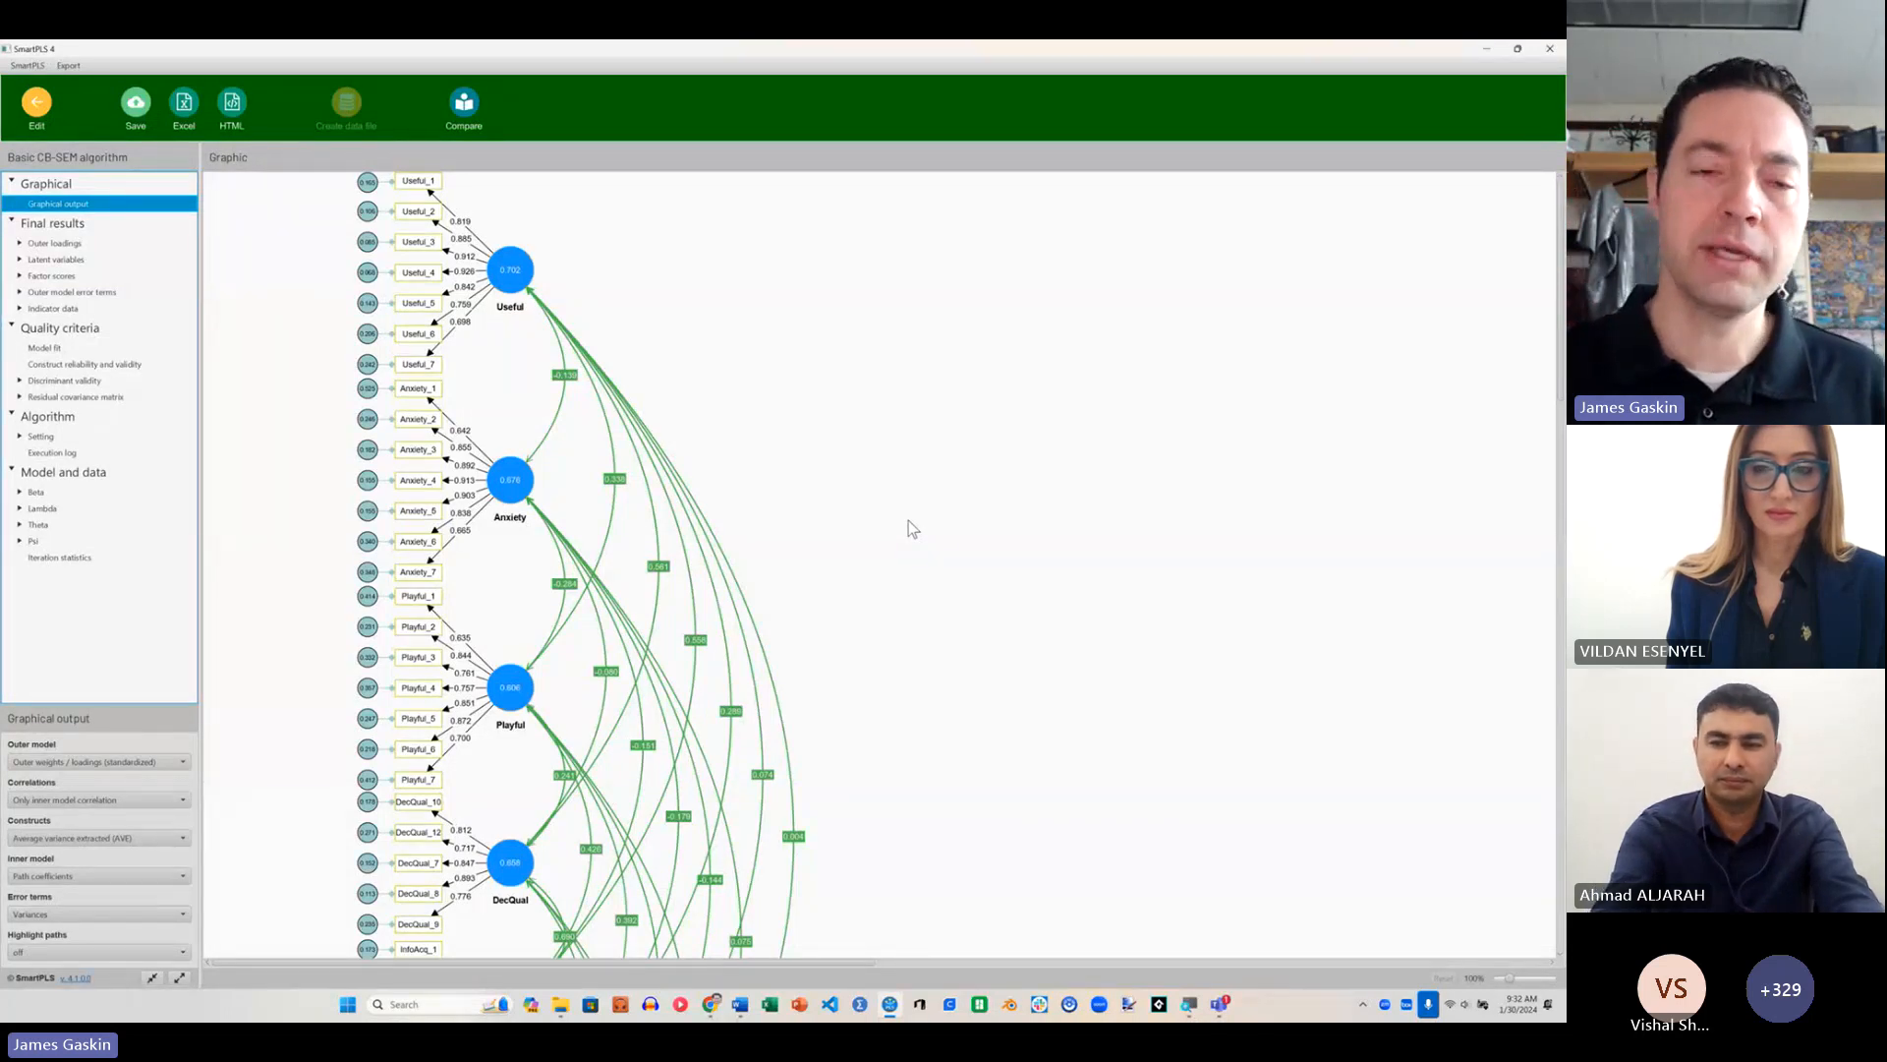
mouse_move(497, 289)
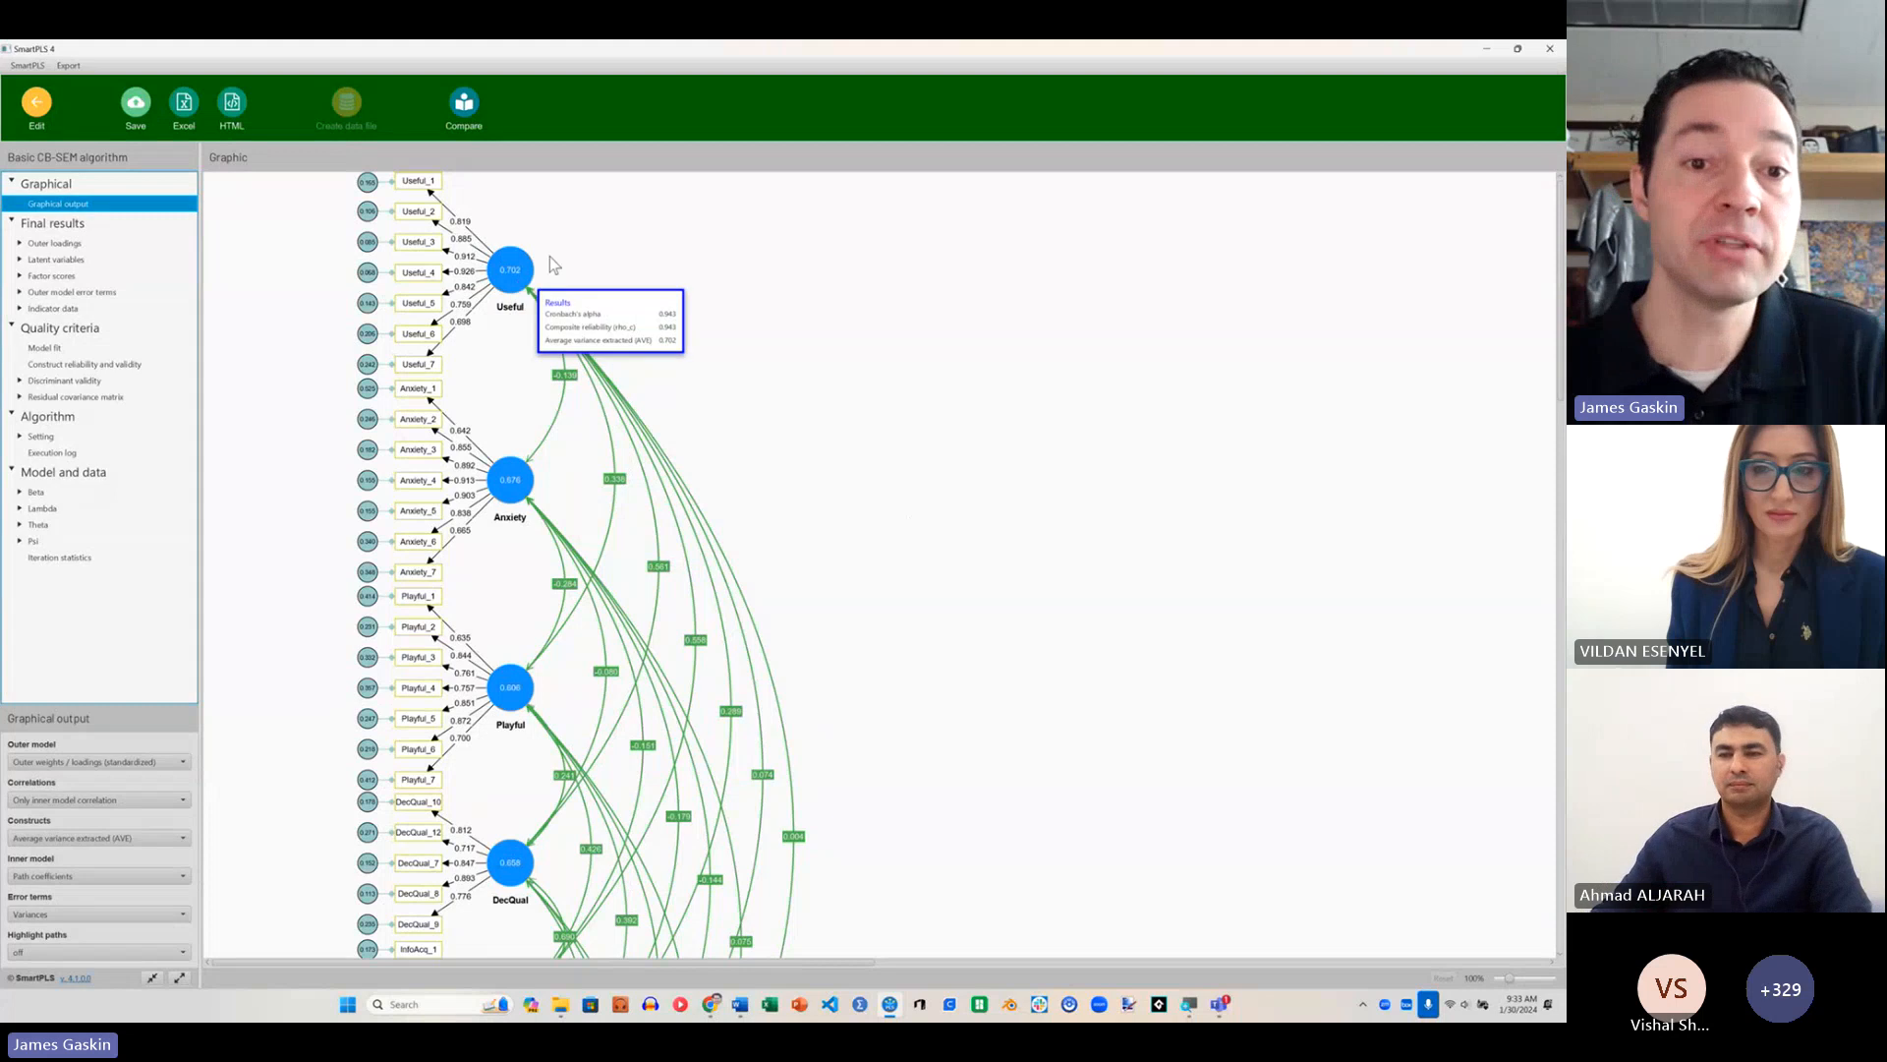
mouse_move(521, 473)
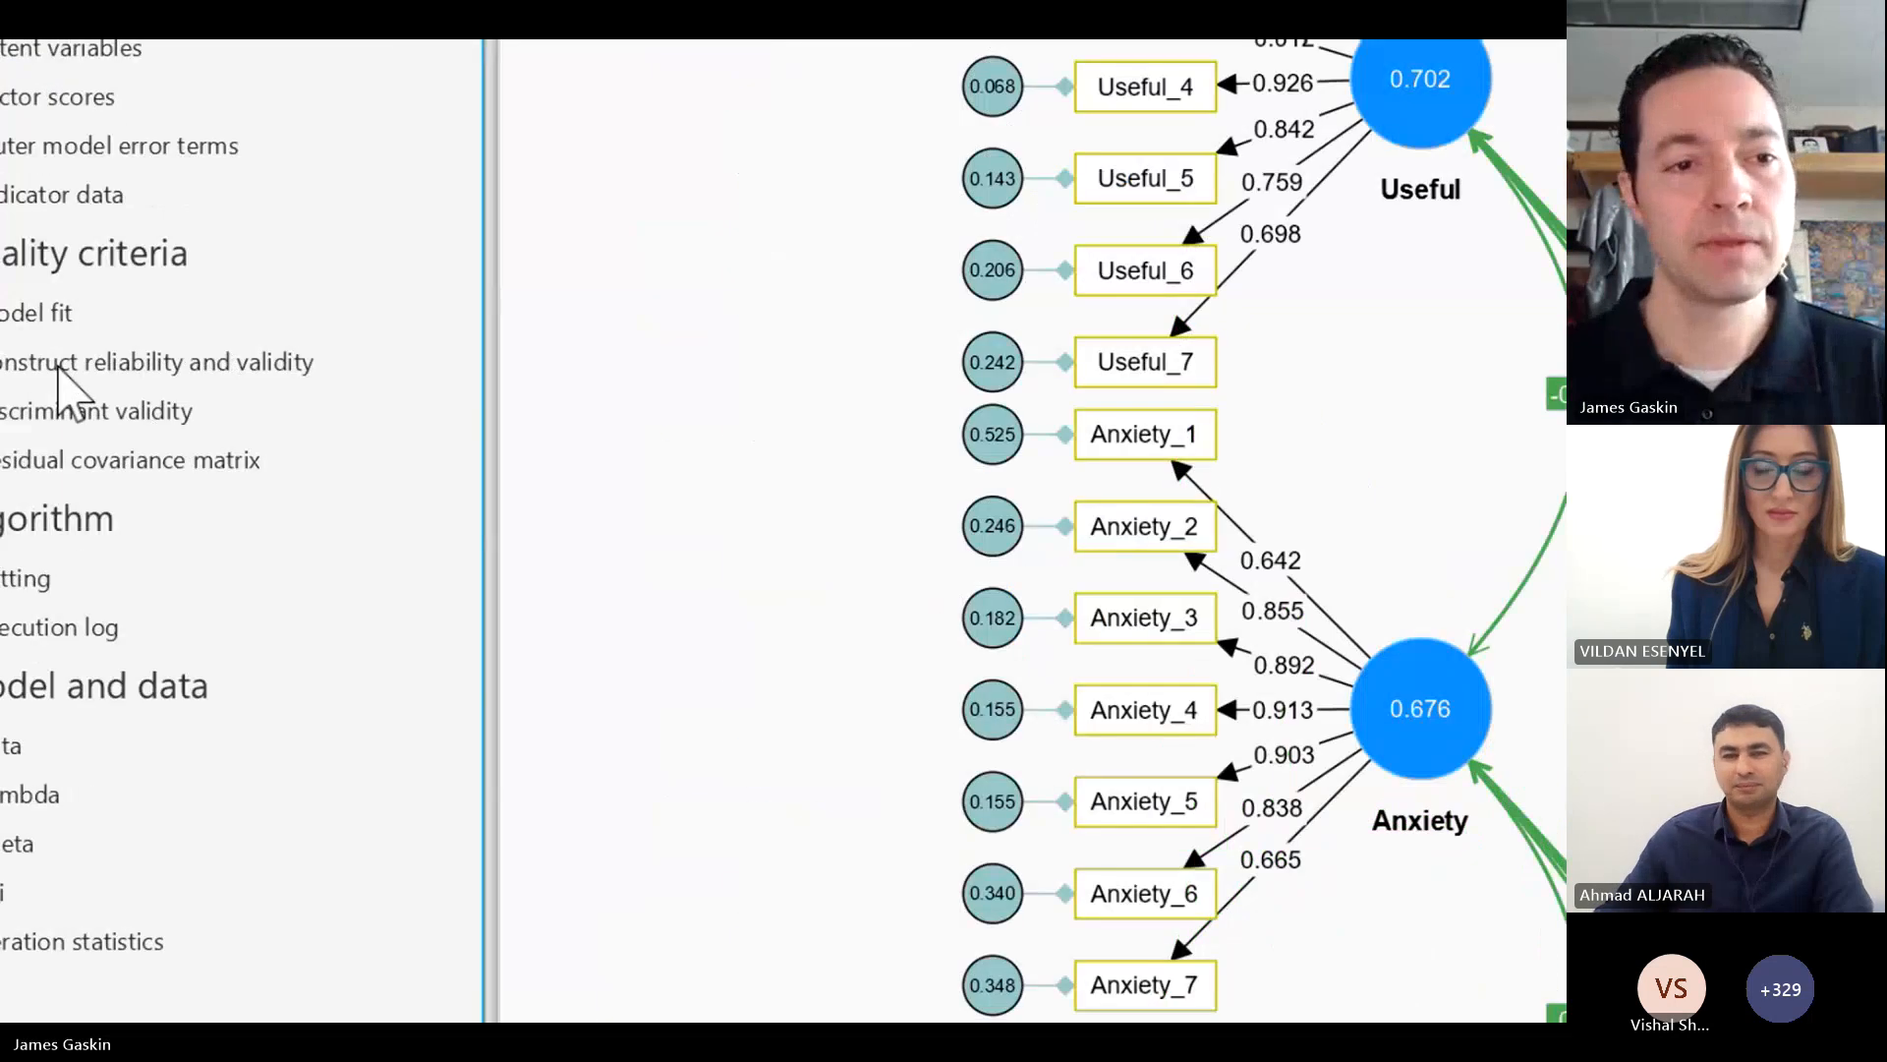
Step: Open the construct reliability and validity results and compare the reliability and AVE values of SocDesNeg and SocDesPos
left_click(187, 364)
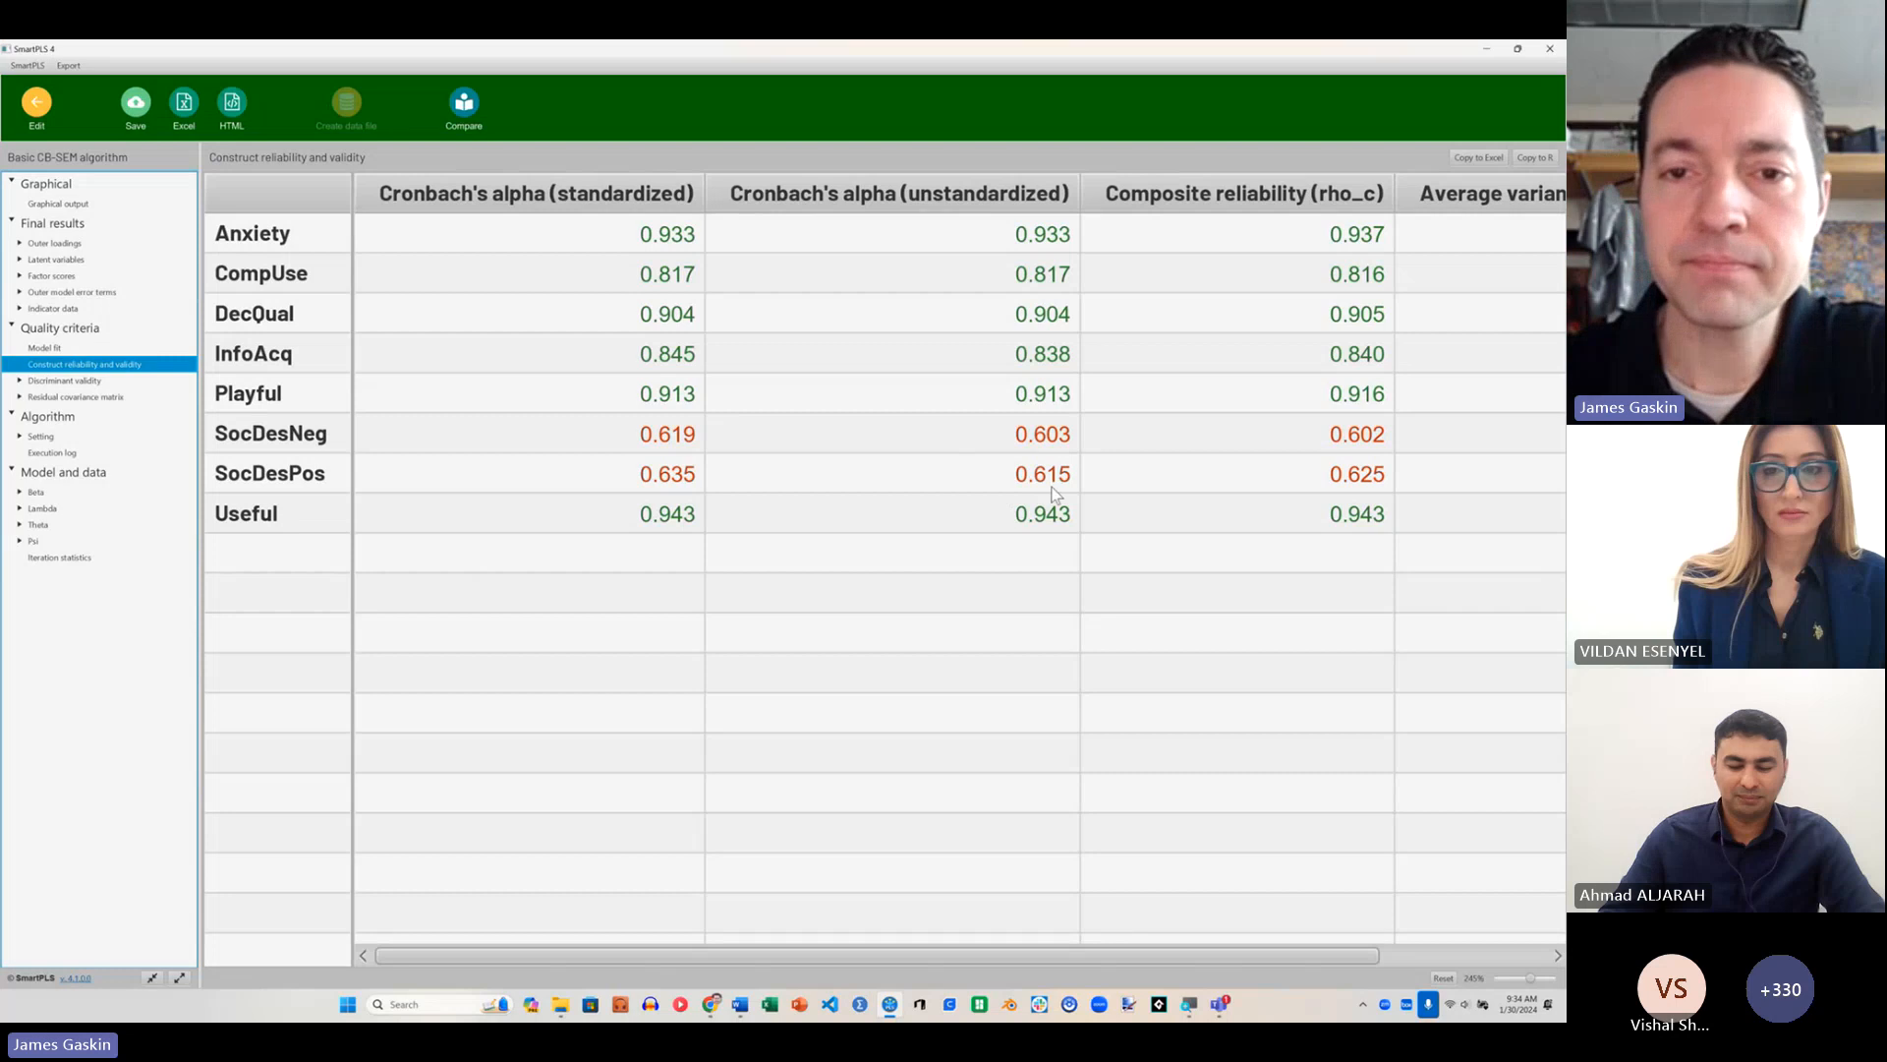
left_click_drag(861, 953, 1044, 958)
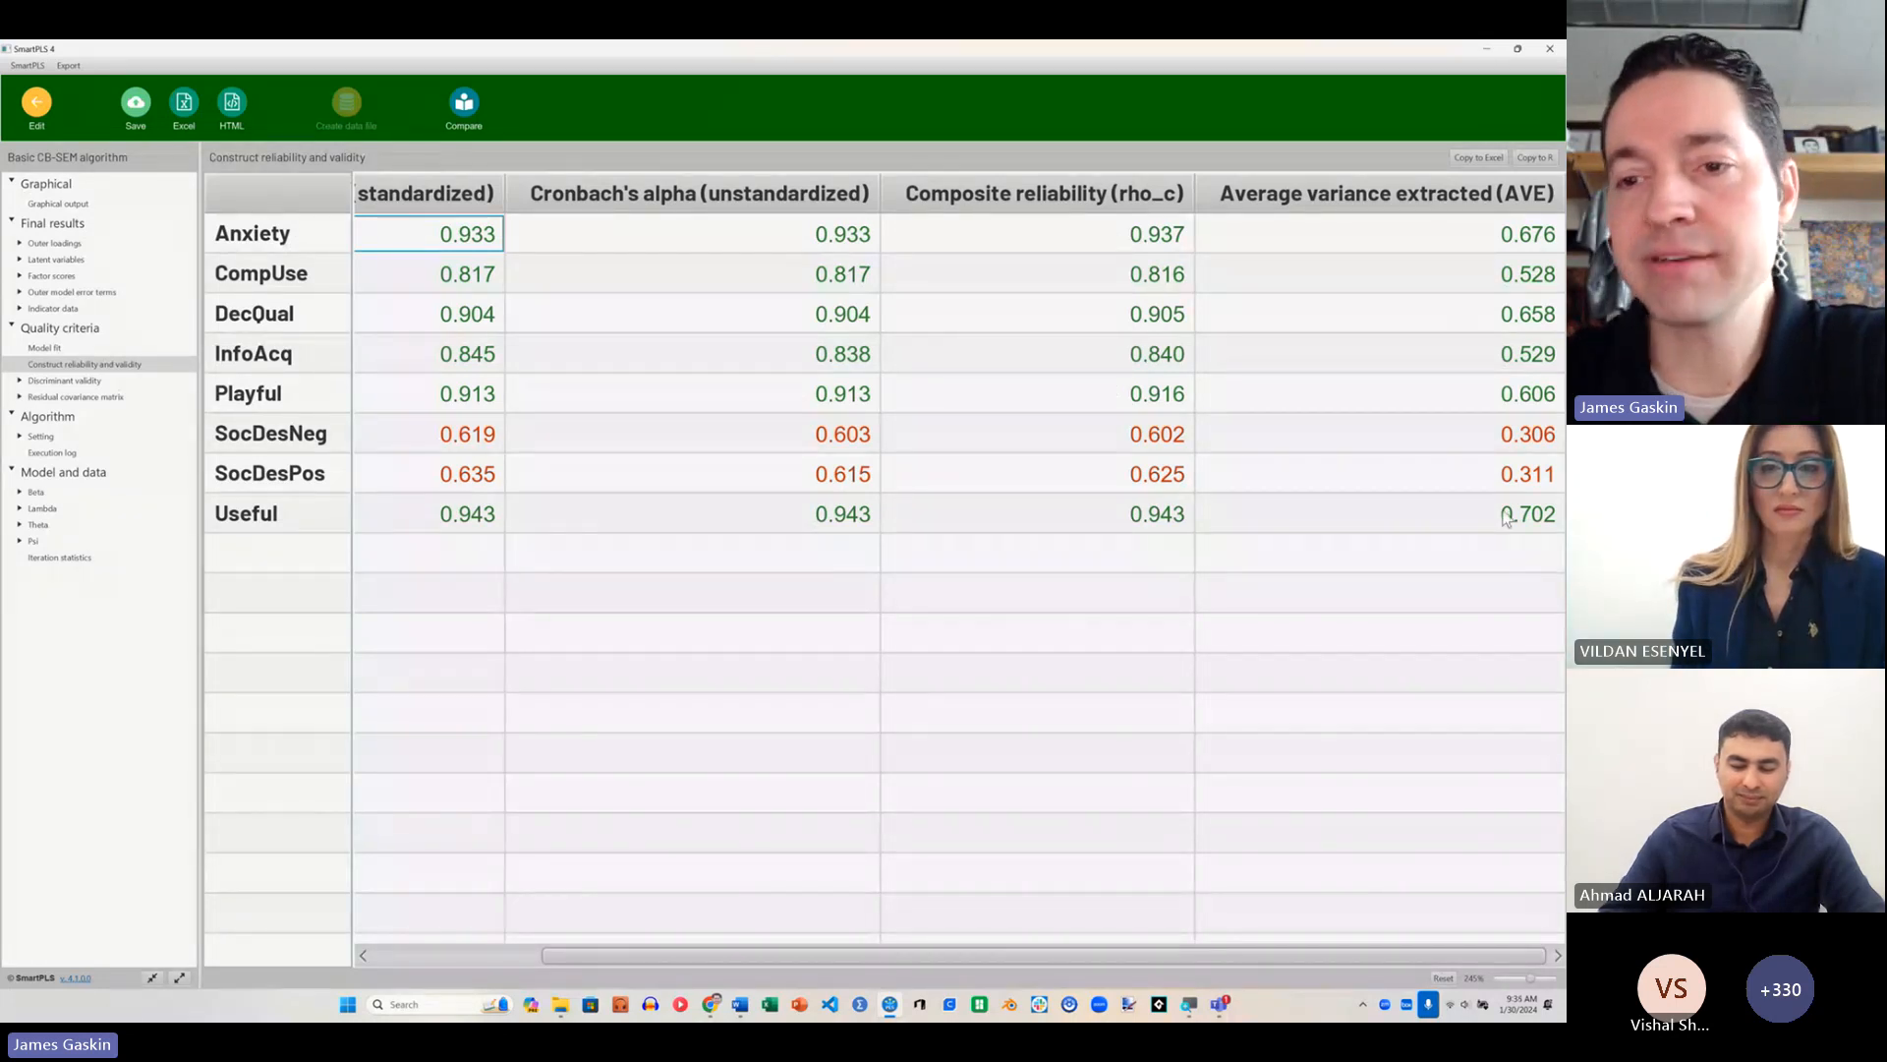
left_click(276, 440)
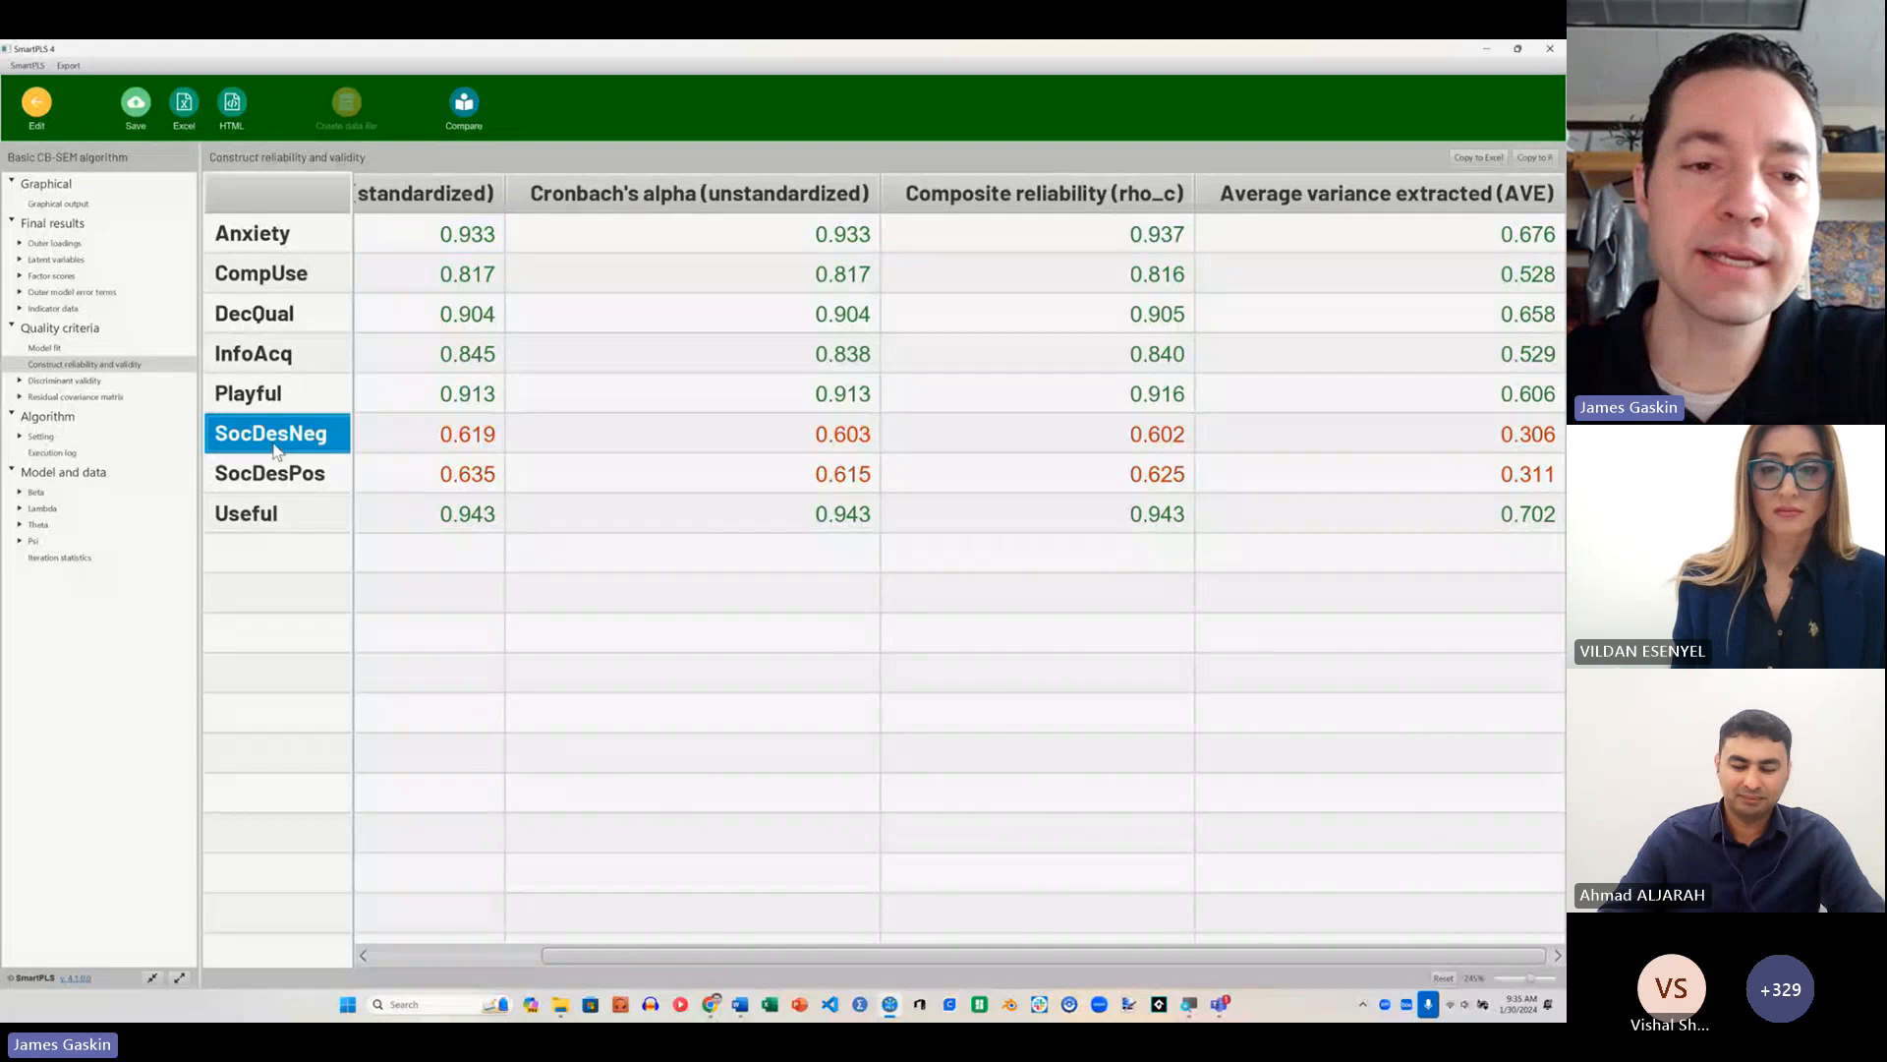
left_click(315, 478)
left_click(313, 435)
left_click(311, 476)
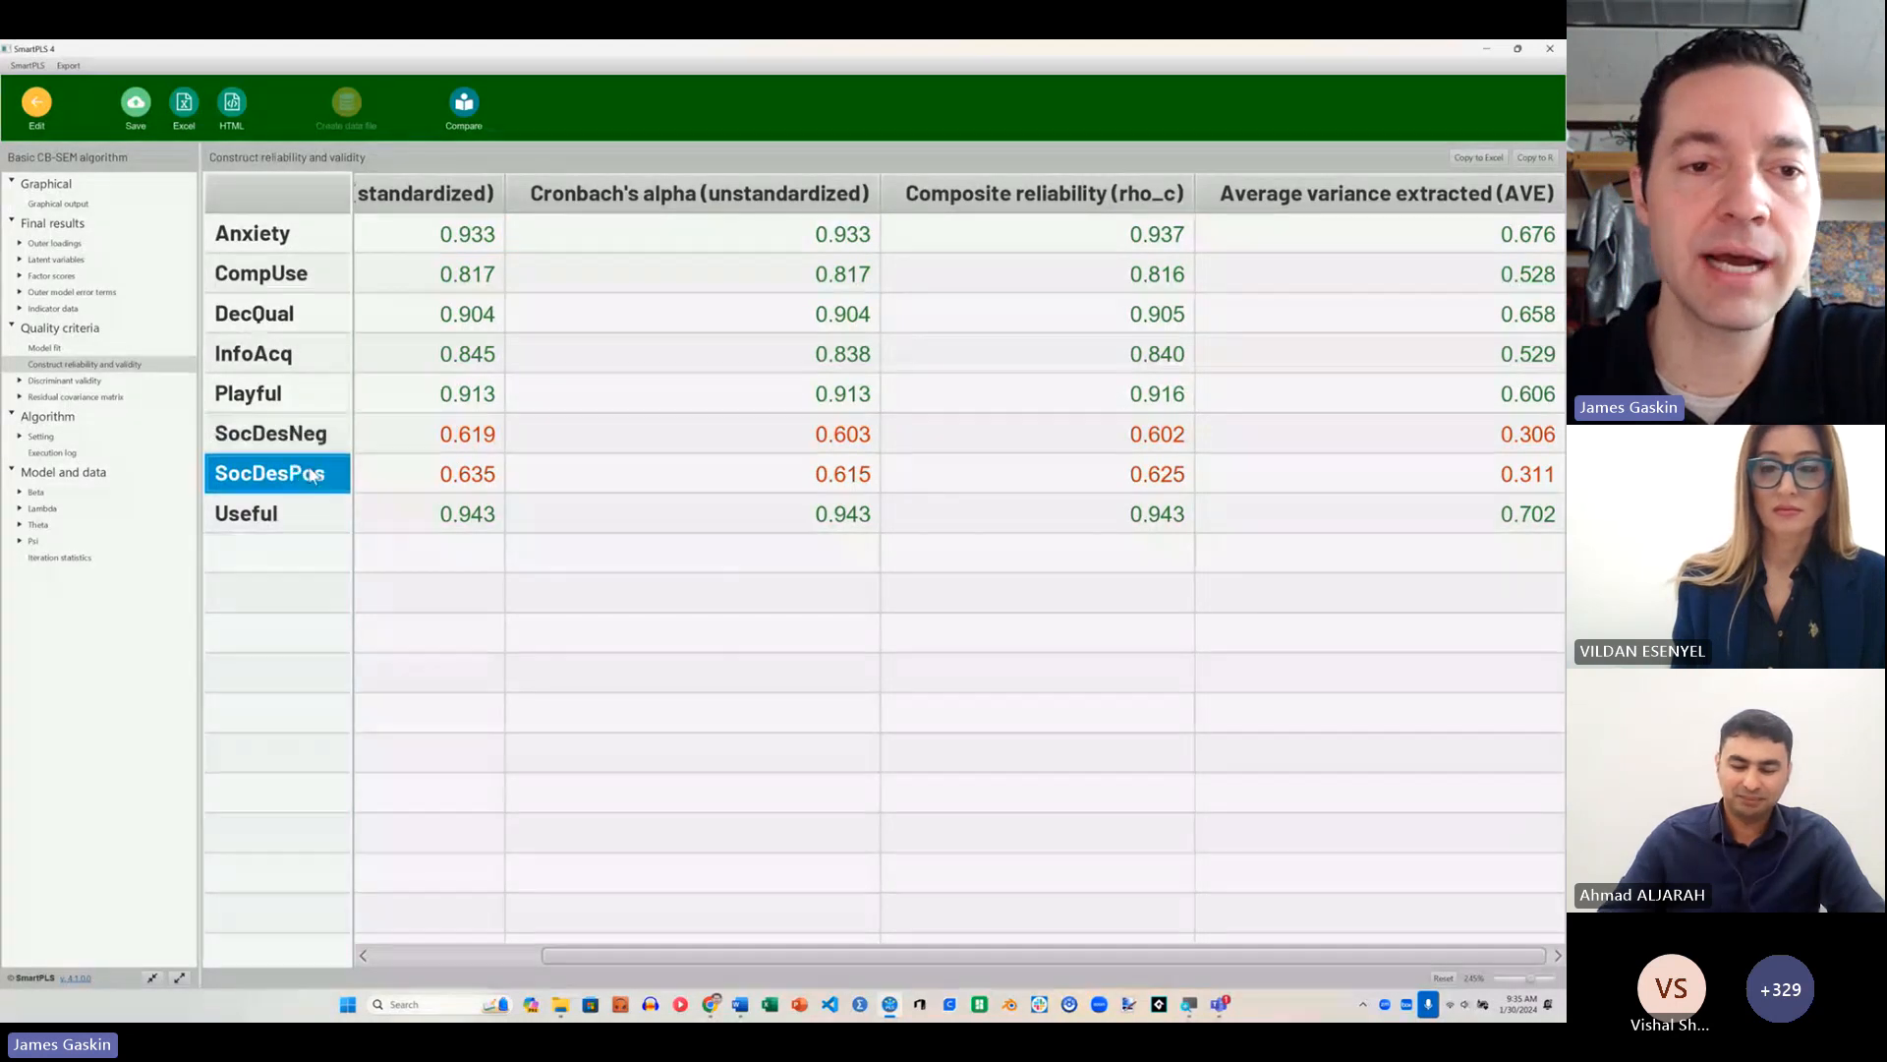
left_click(313, 437)
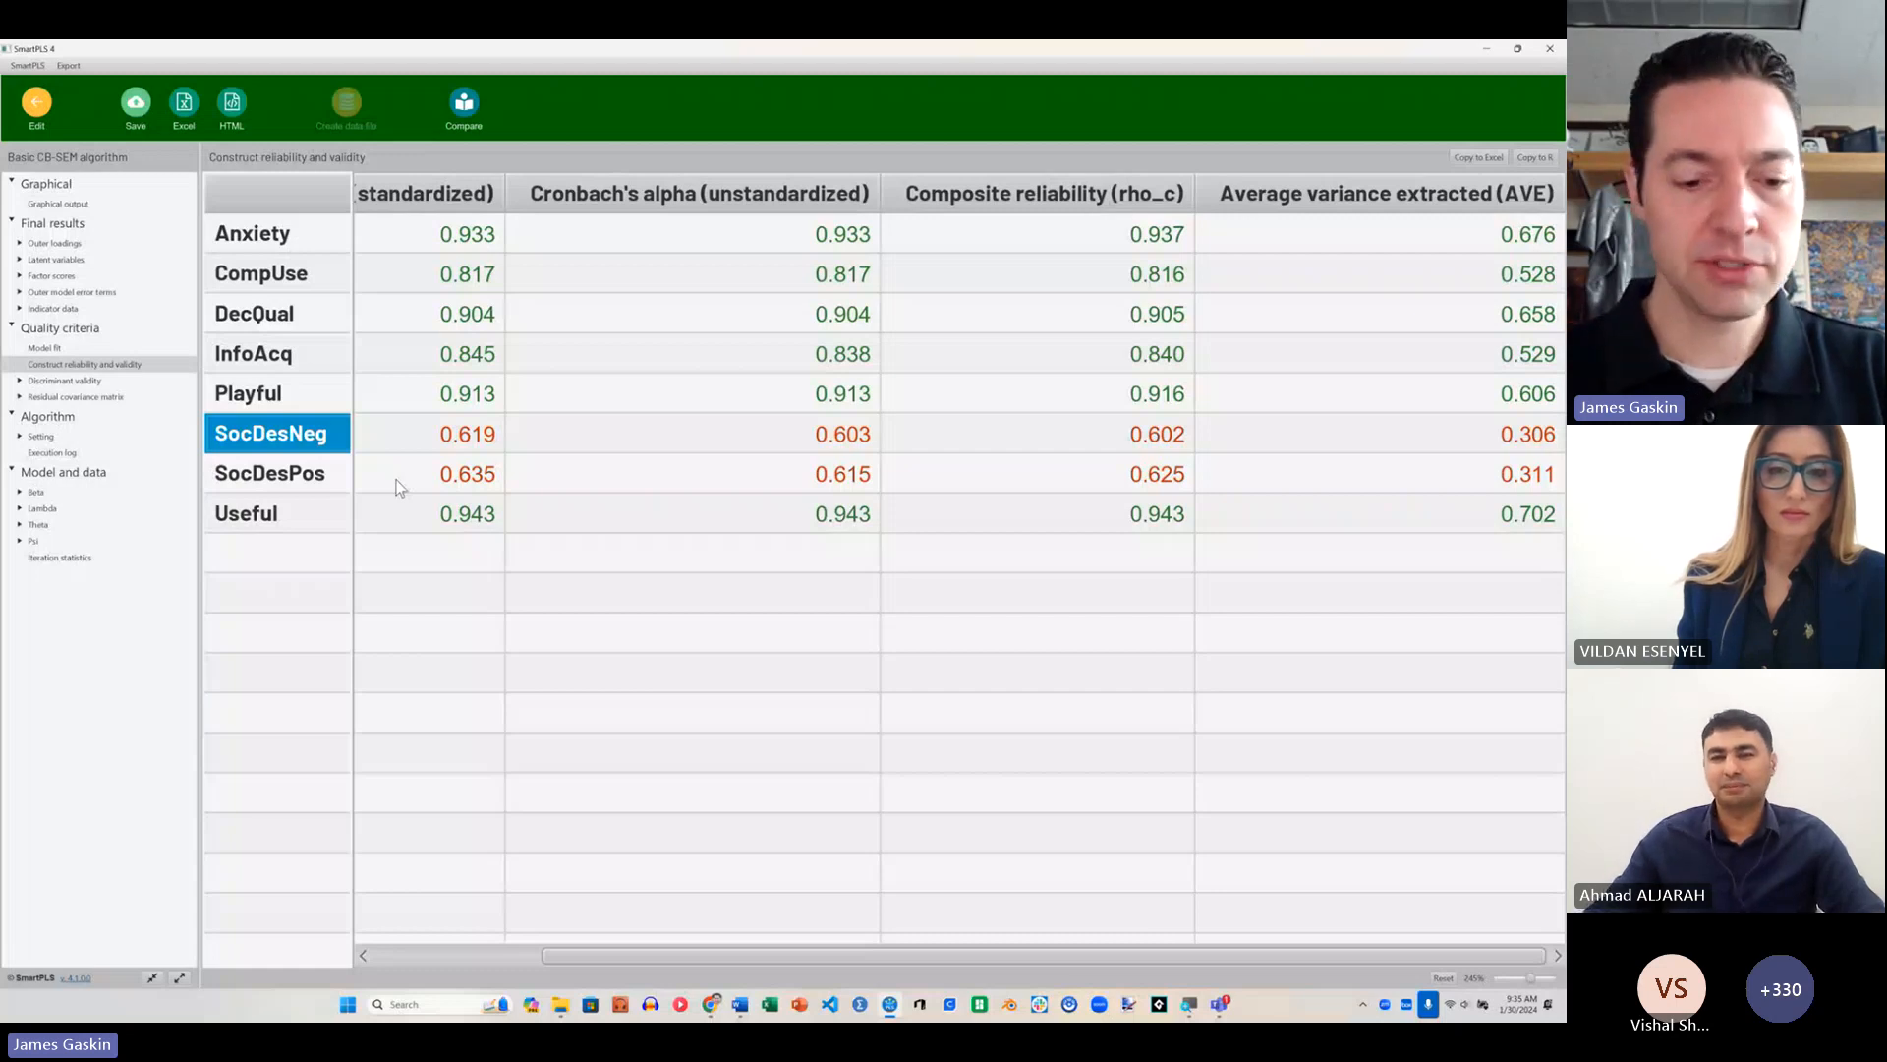
key("alt+Tab")
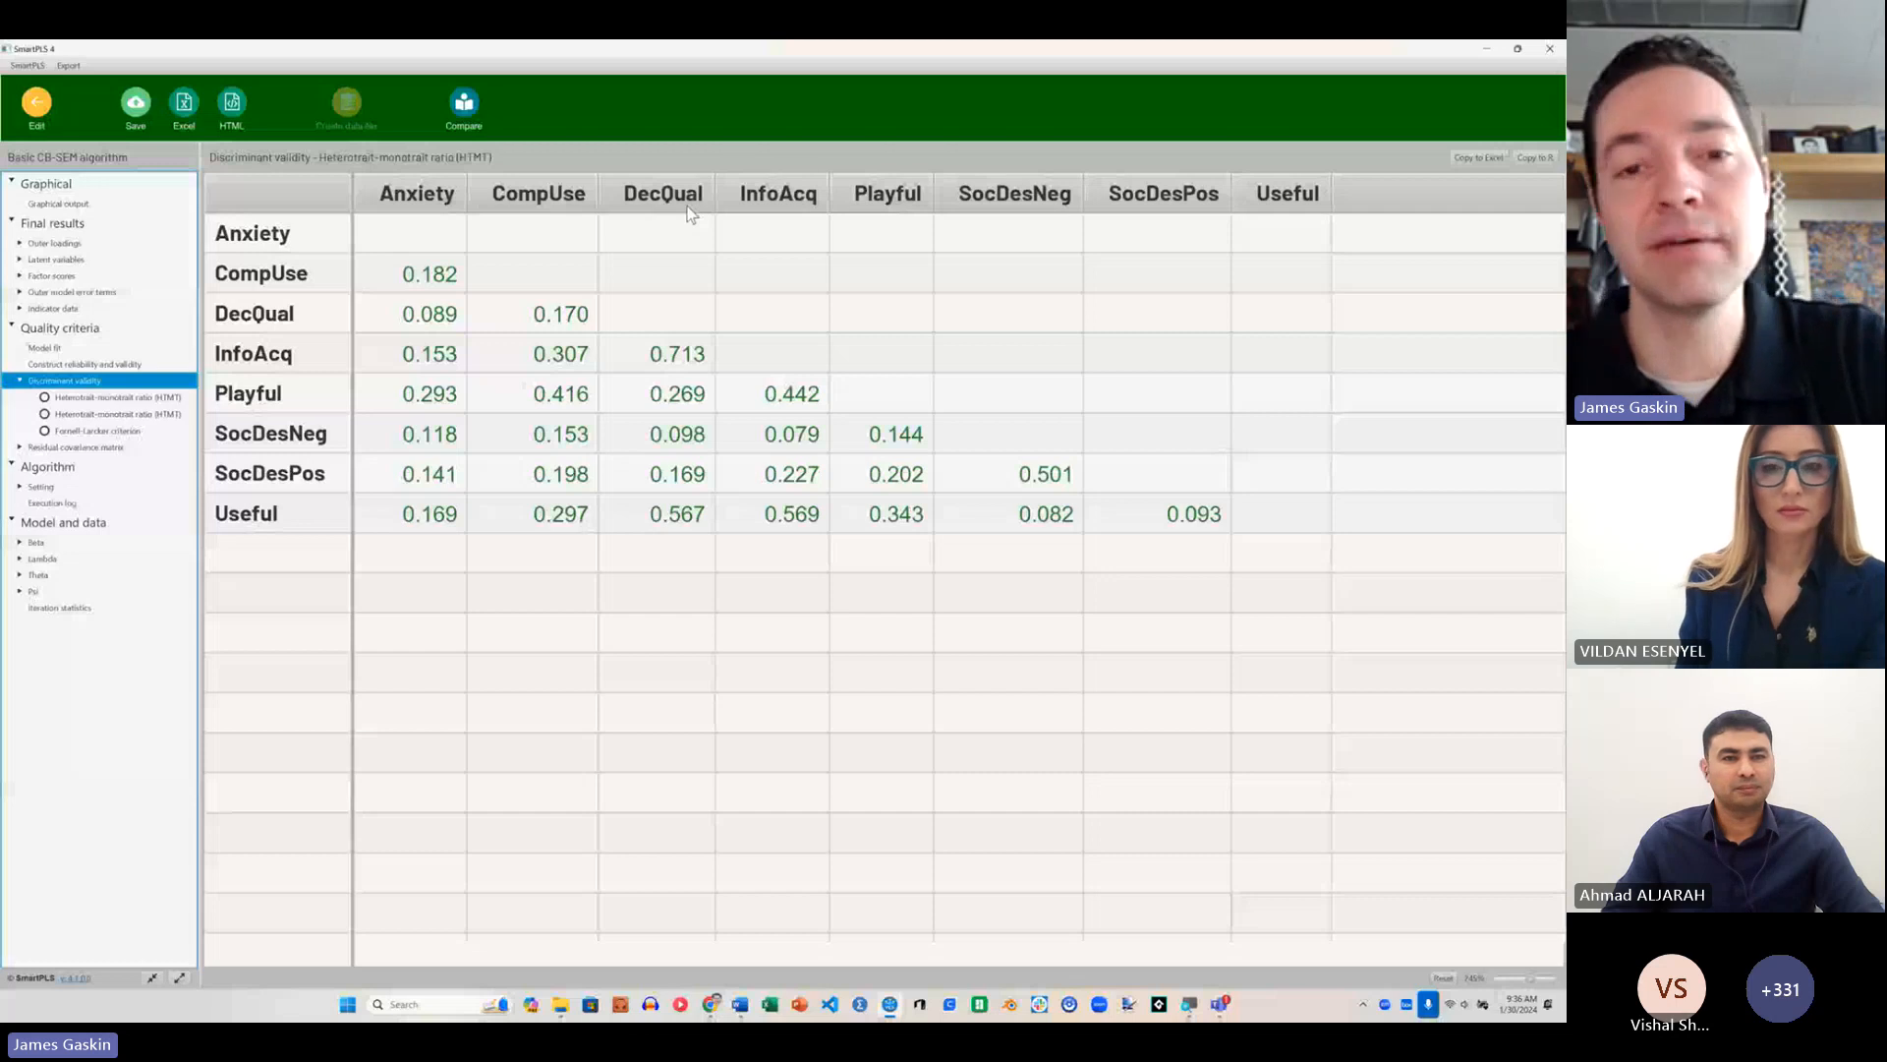
Step: Create a CB-SEM model named cb-sem-structural in the CB-SEM-PLS workshop project and reopen it from the workspace
left_click(647, 428)
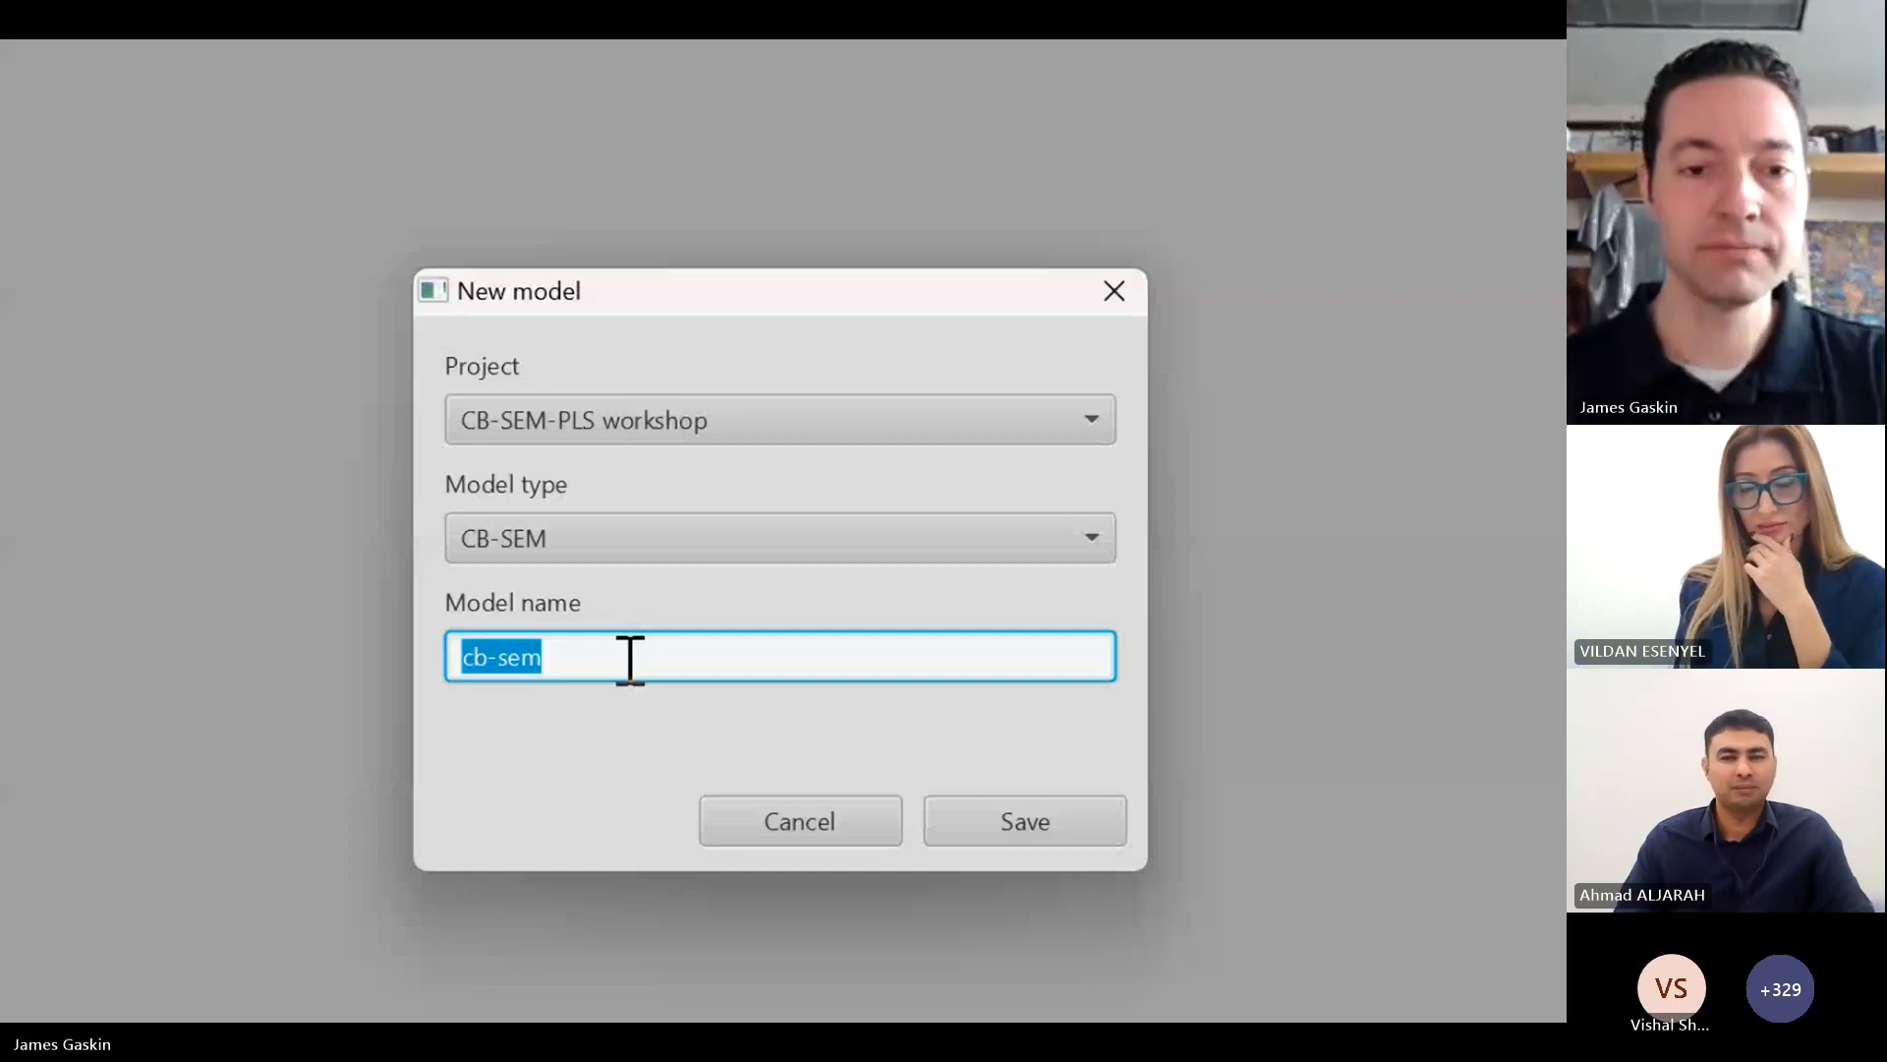
left_click(1063, 821)
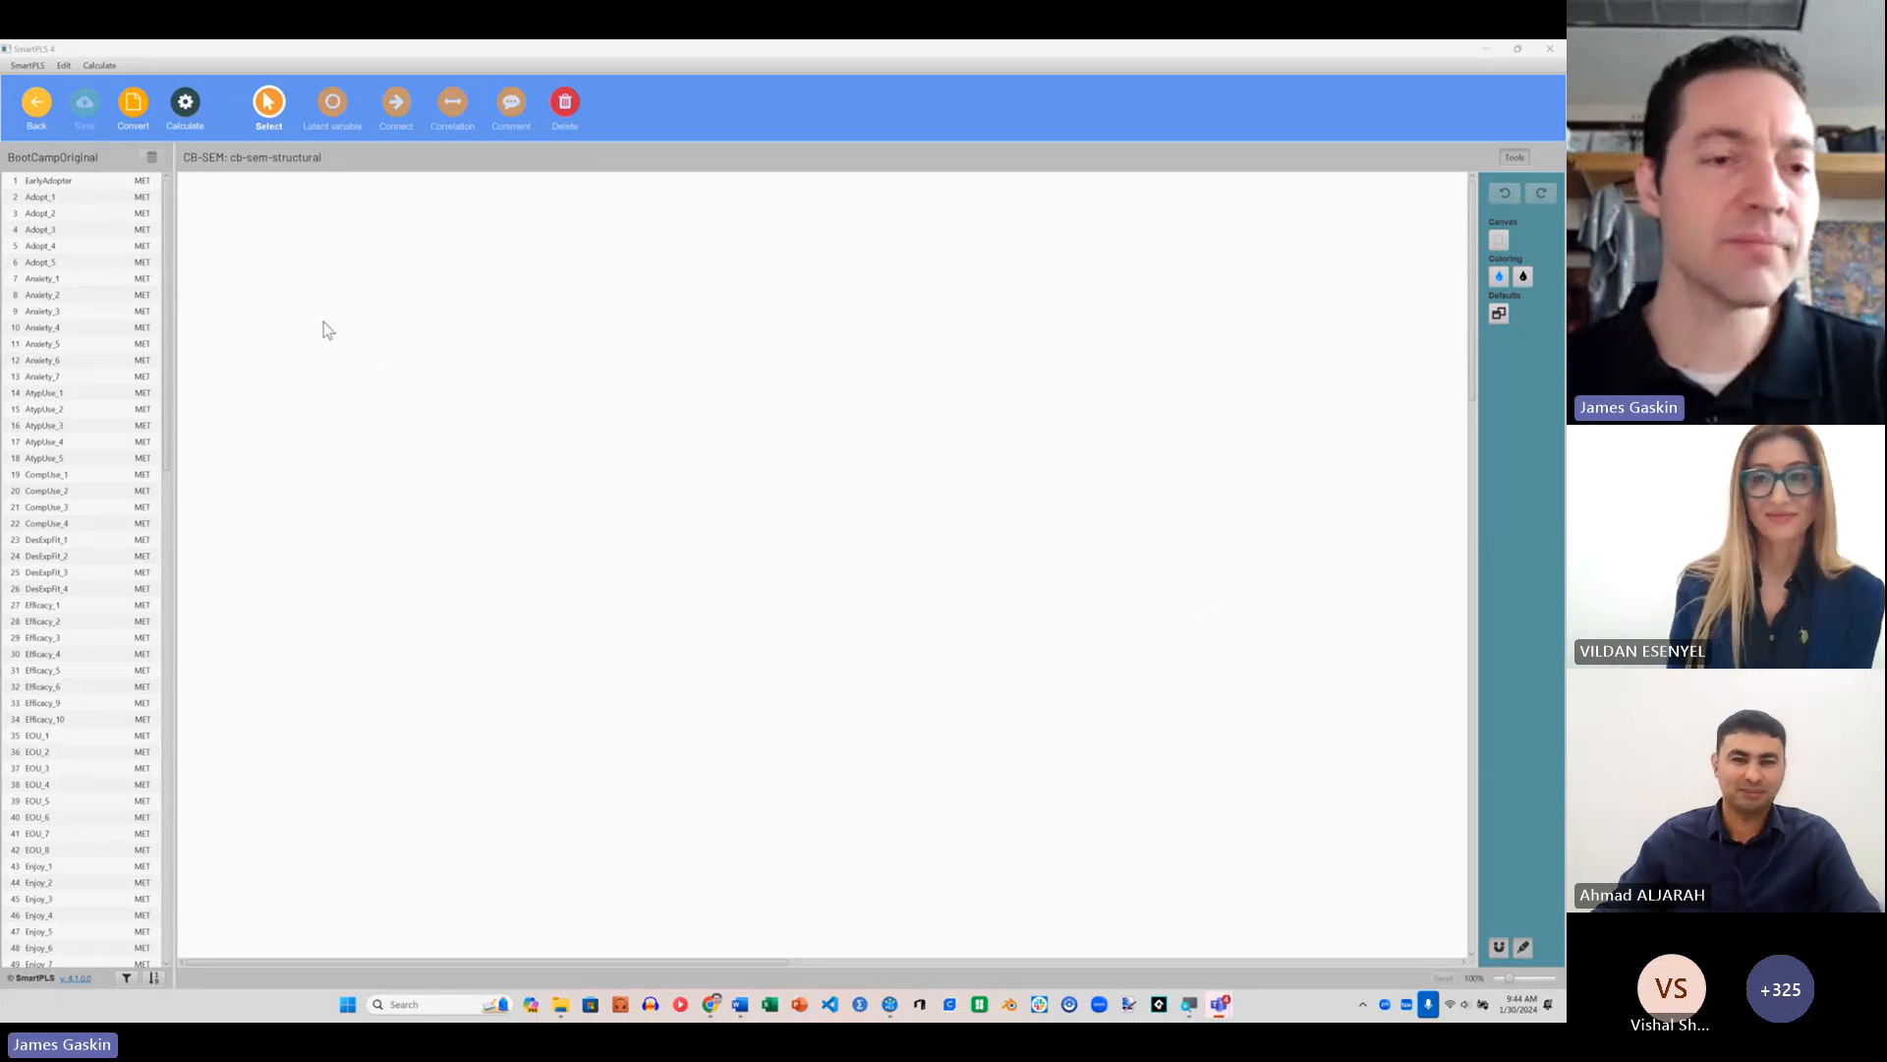
left_click(53, 121)
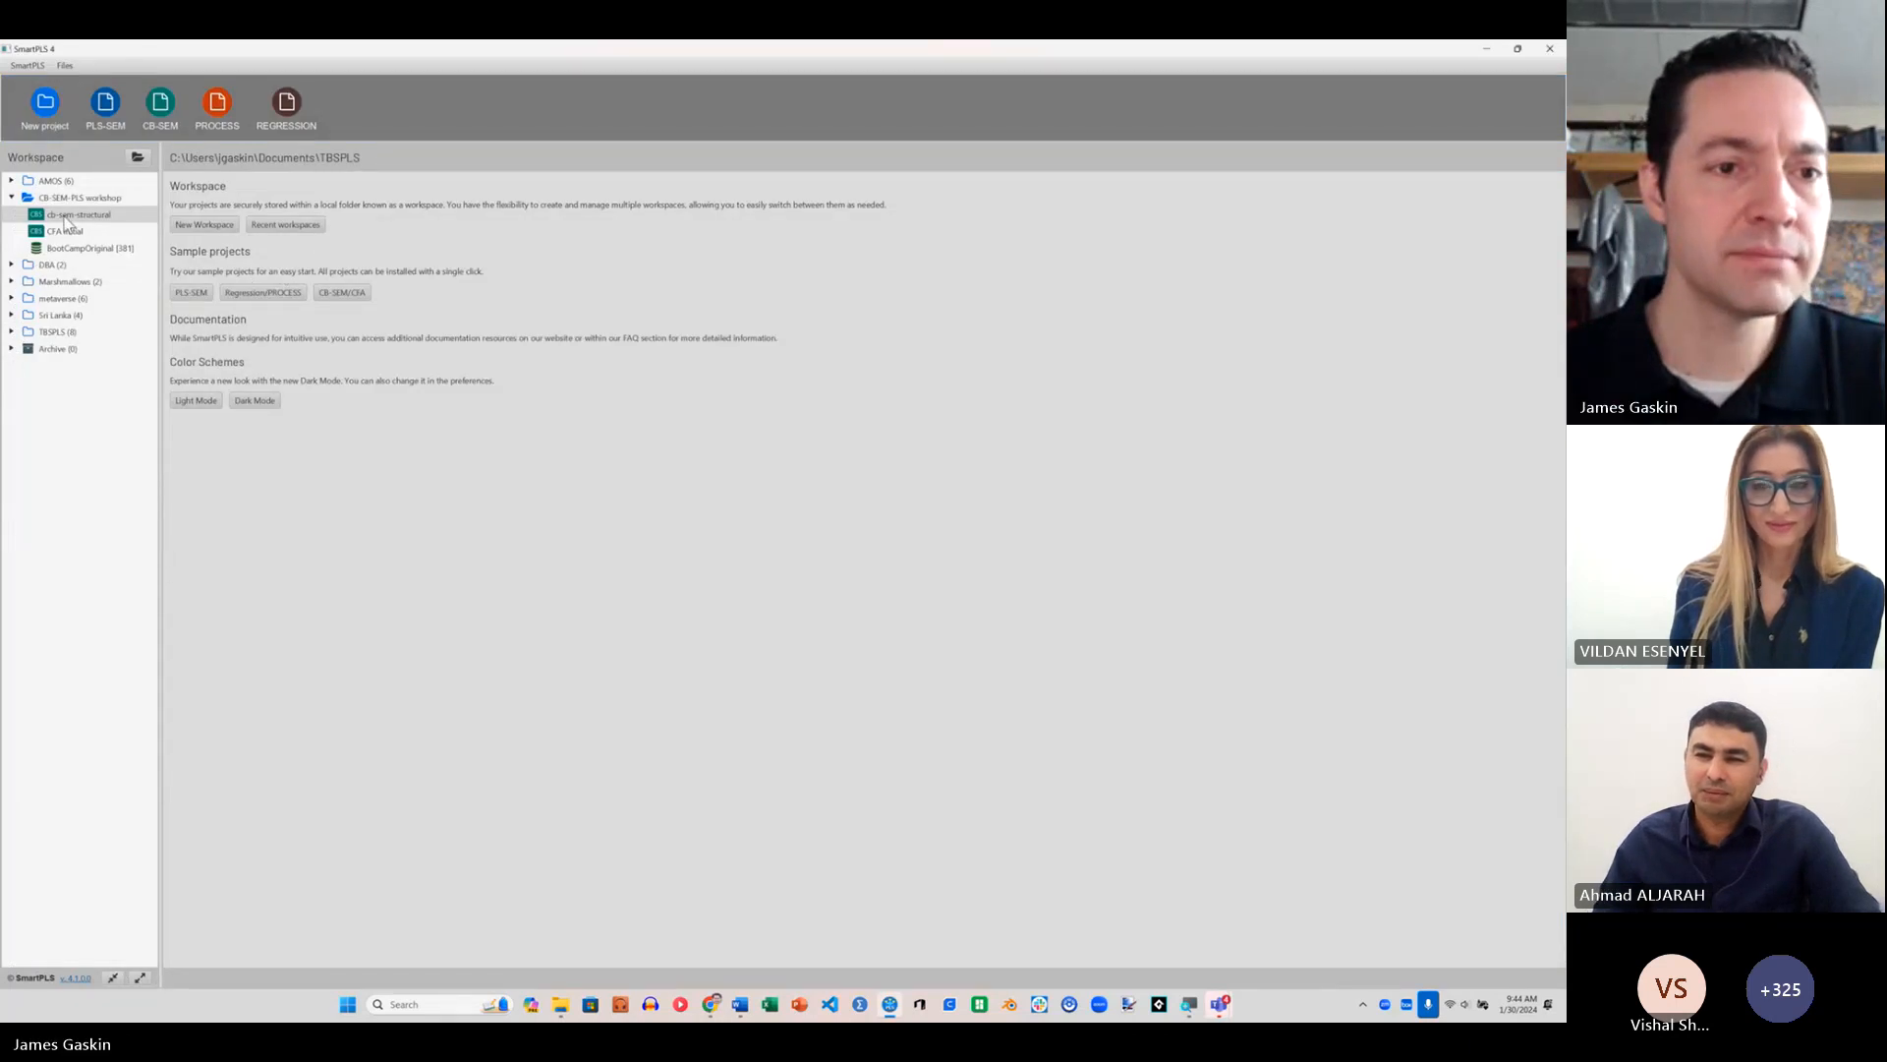
left_click(71, 216)
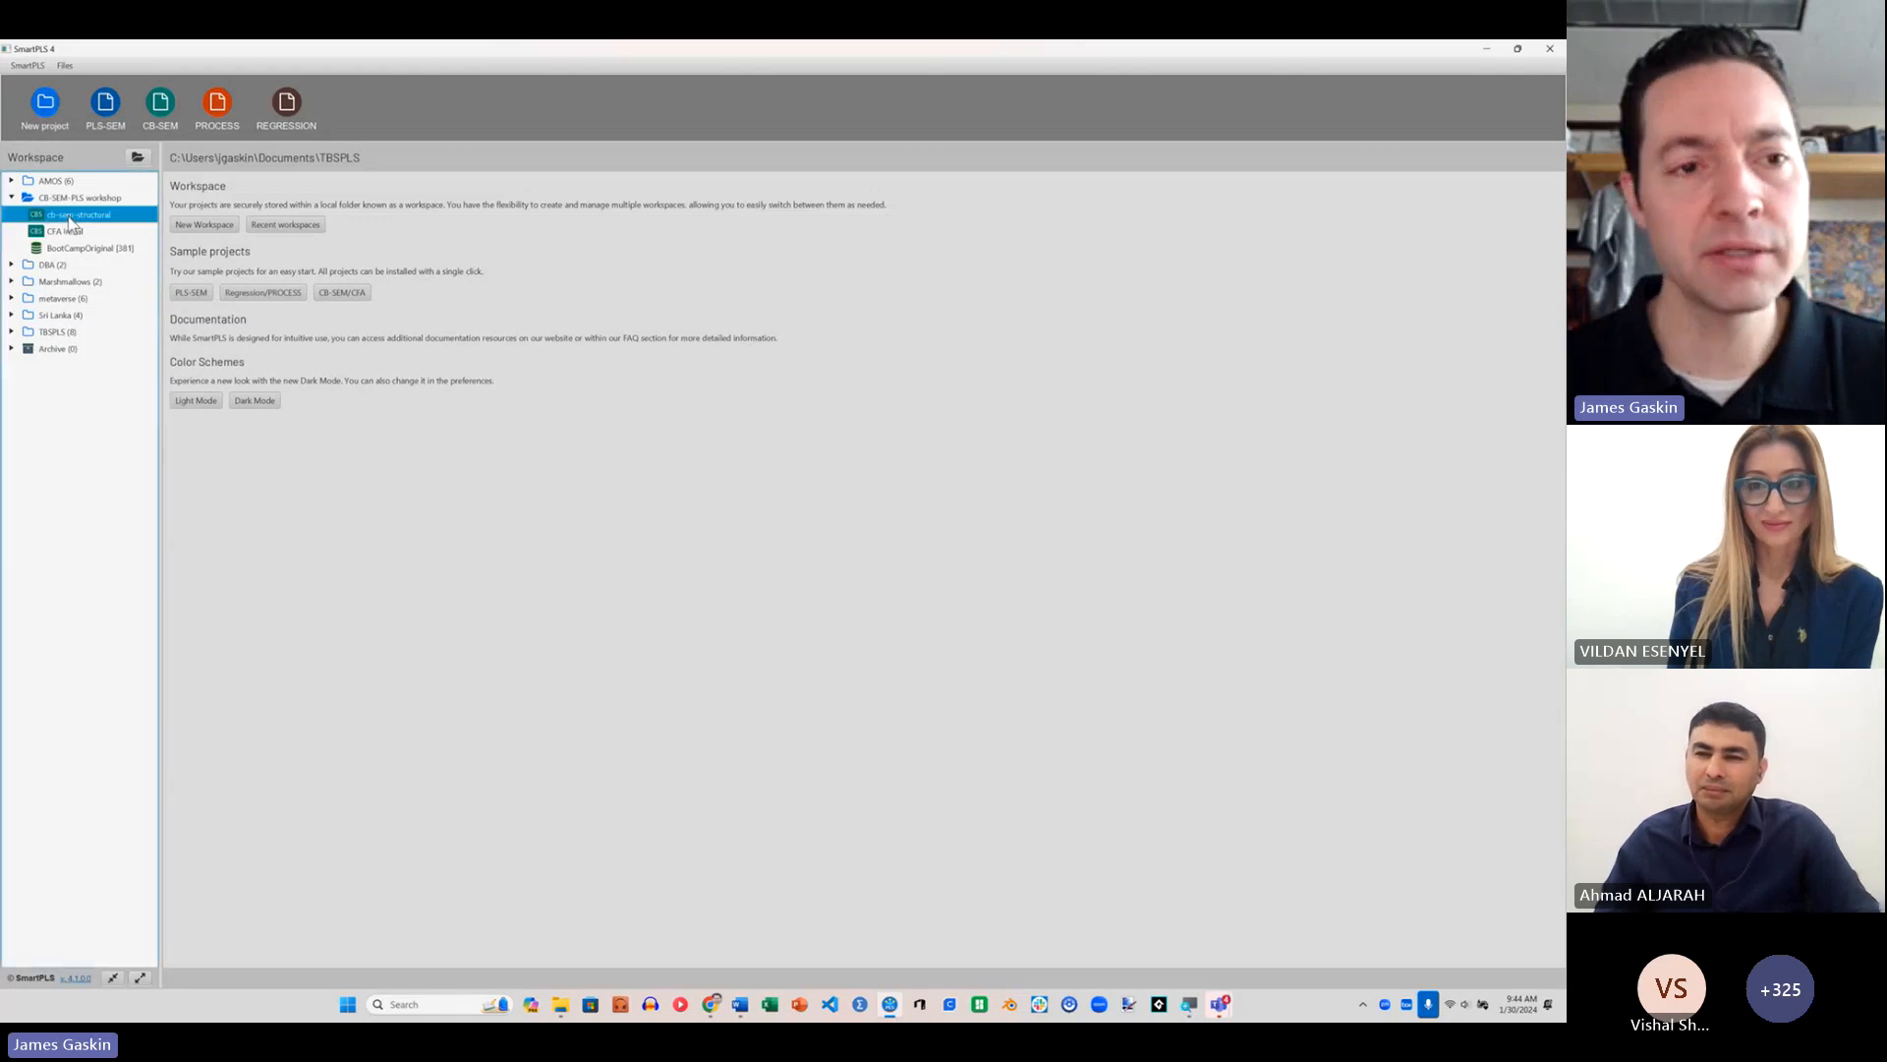
double_click(70, 216)
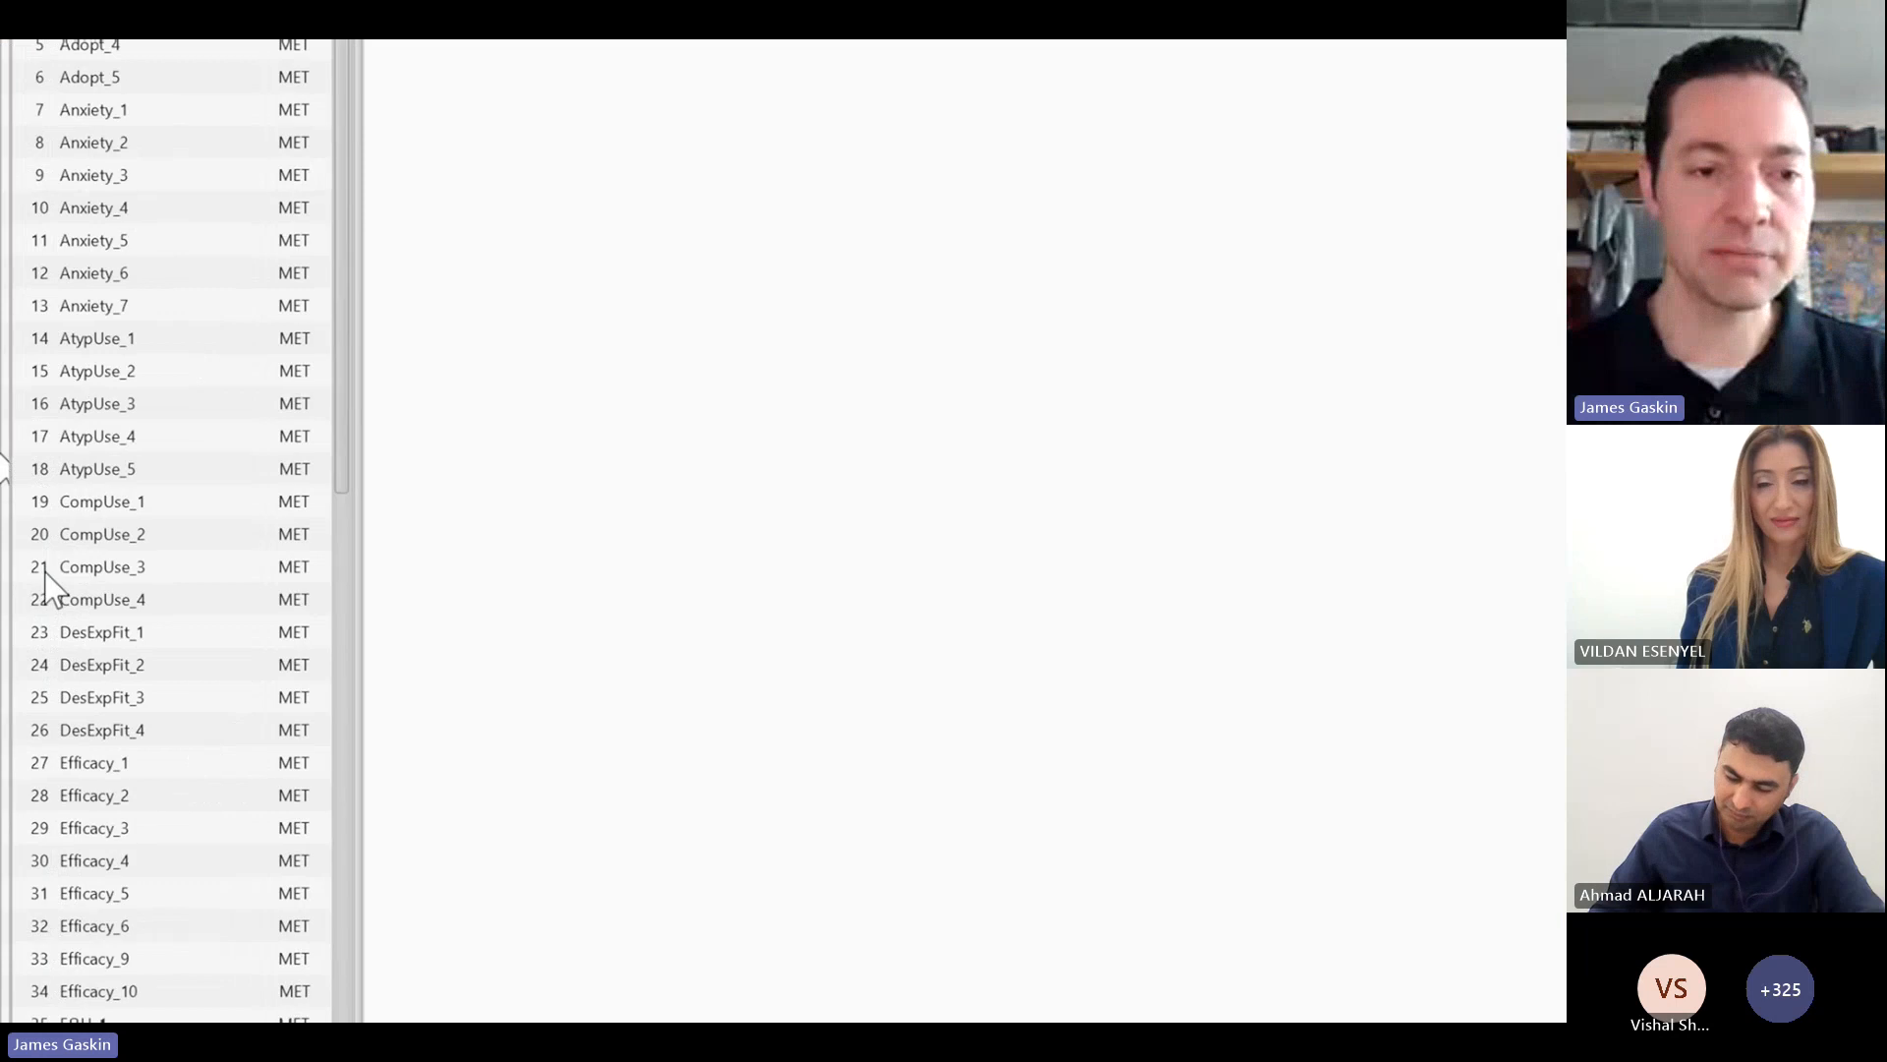
scroll(138, 865, "down", 4)
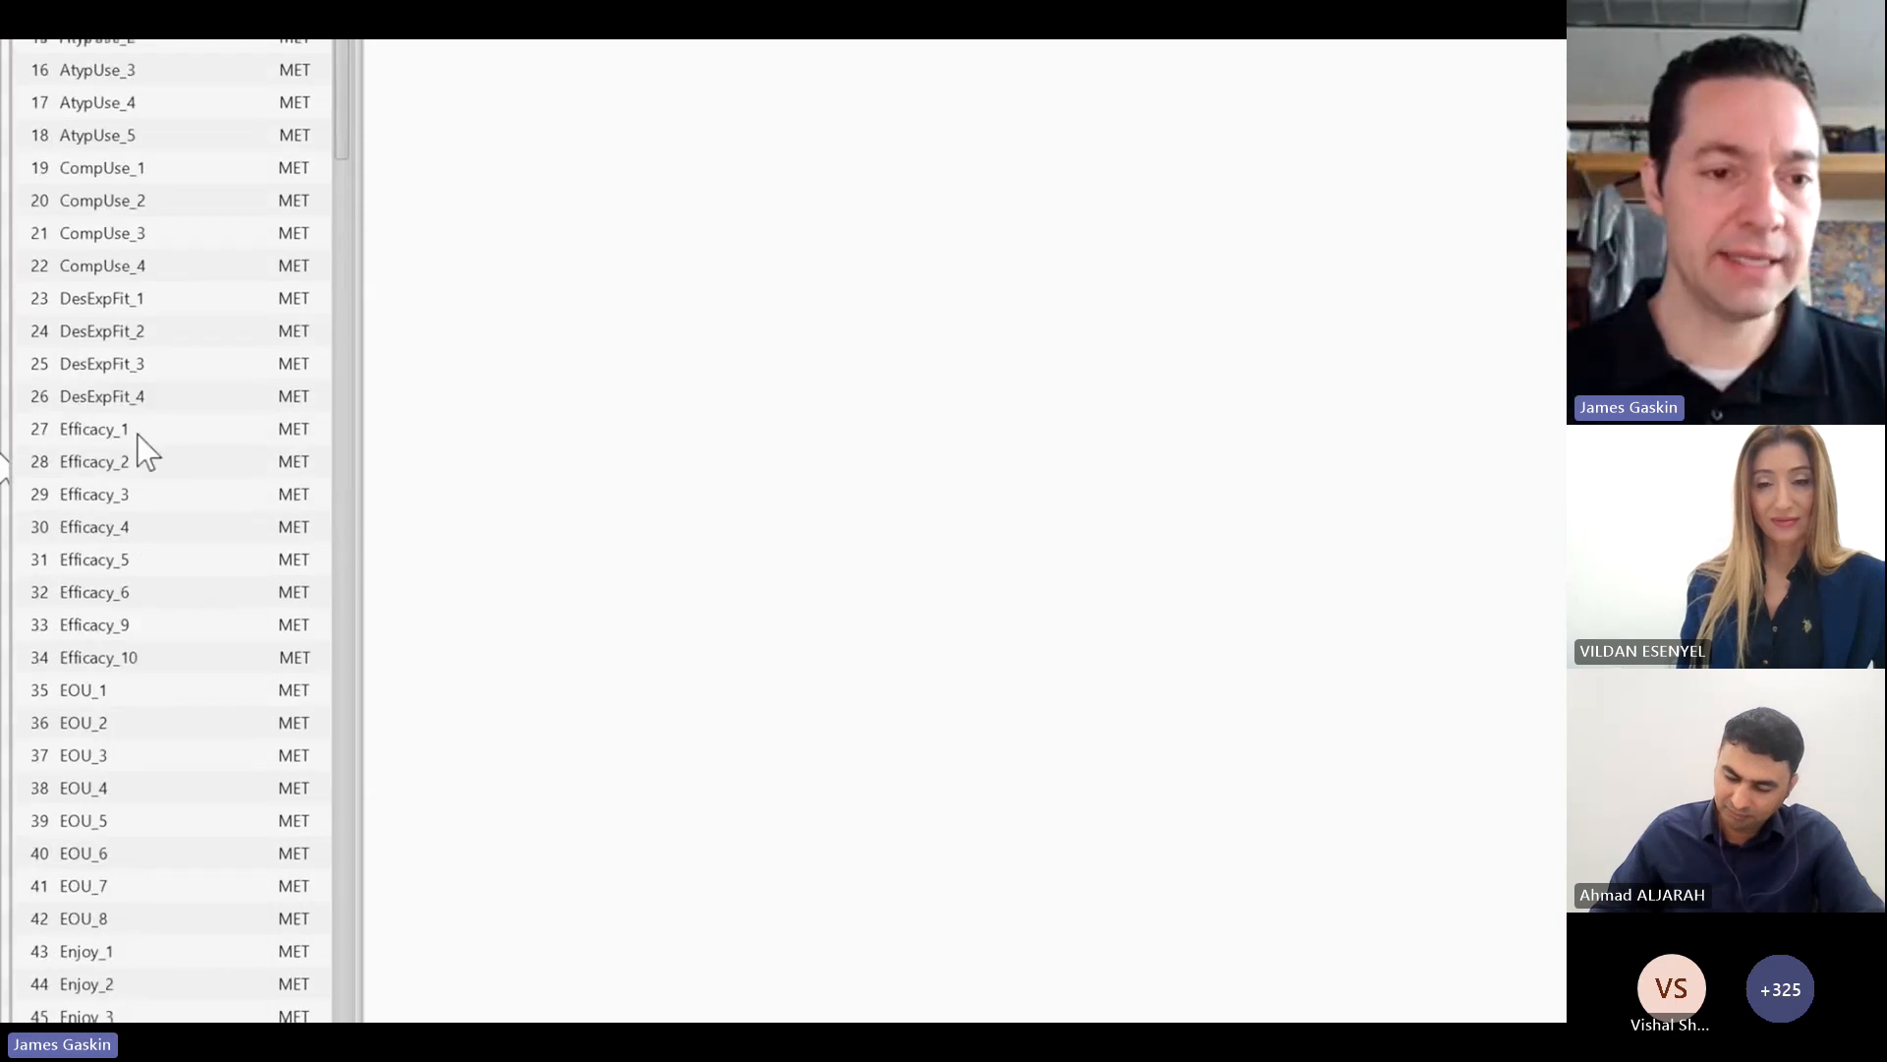
Step: Add a latent construct named Efficacy to the canvas, measured by the indicators Efficacy_1 through Efficacy_10
left_click(138, 434)
left_click(160, 659, "shift")
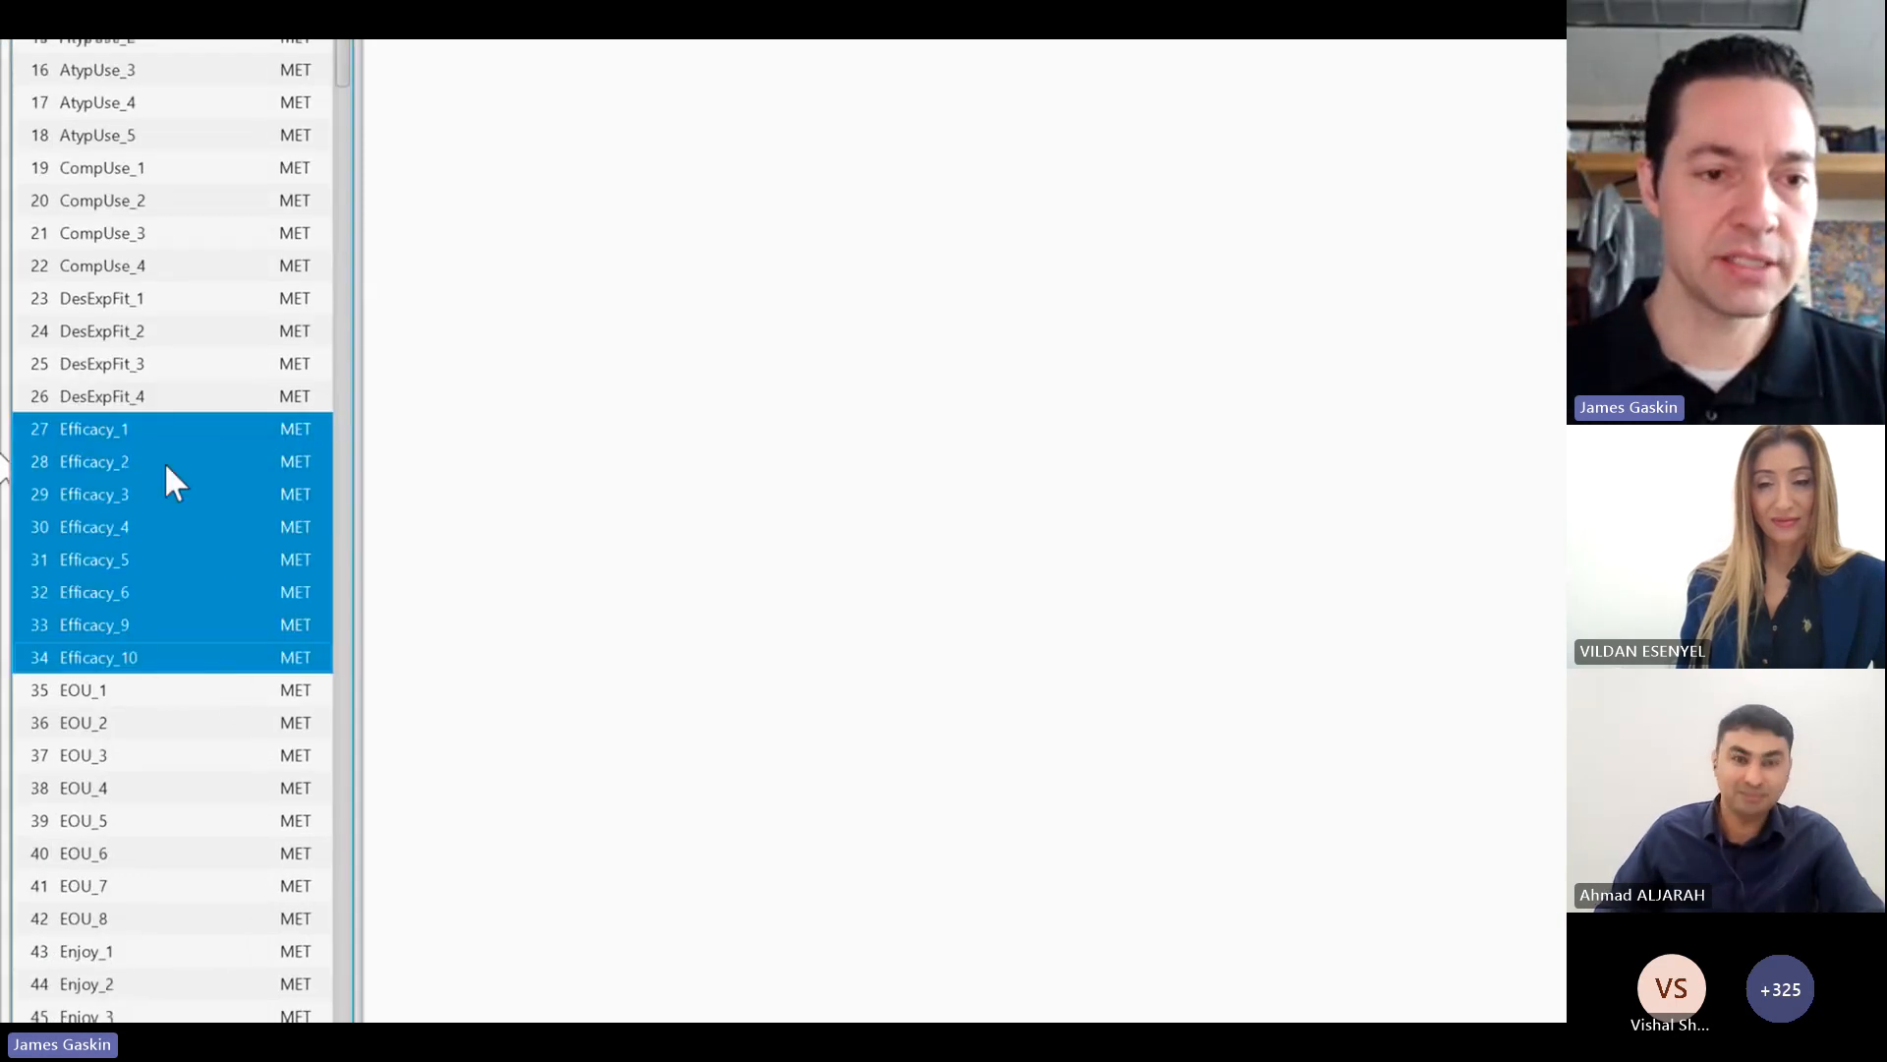
left_click_drag(162, 458, 912, 275)
key("BackSpace")
key("Return")
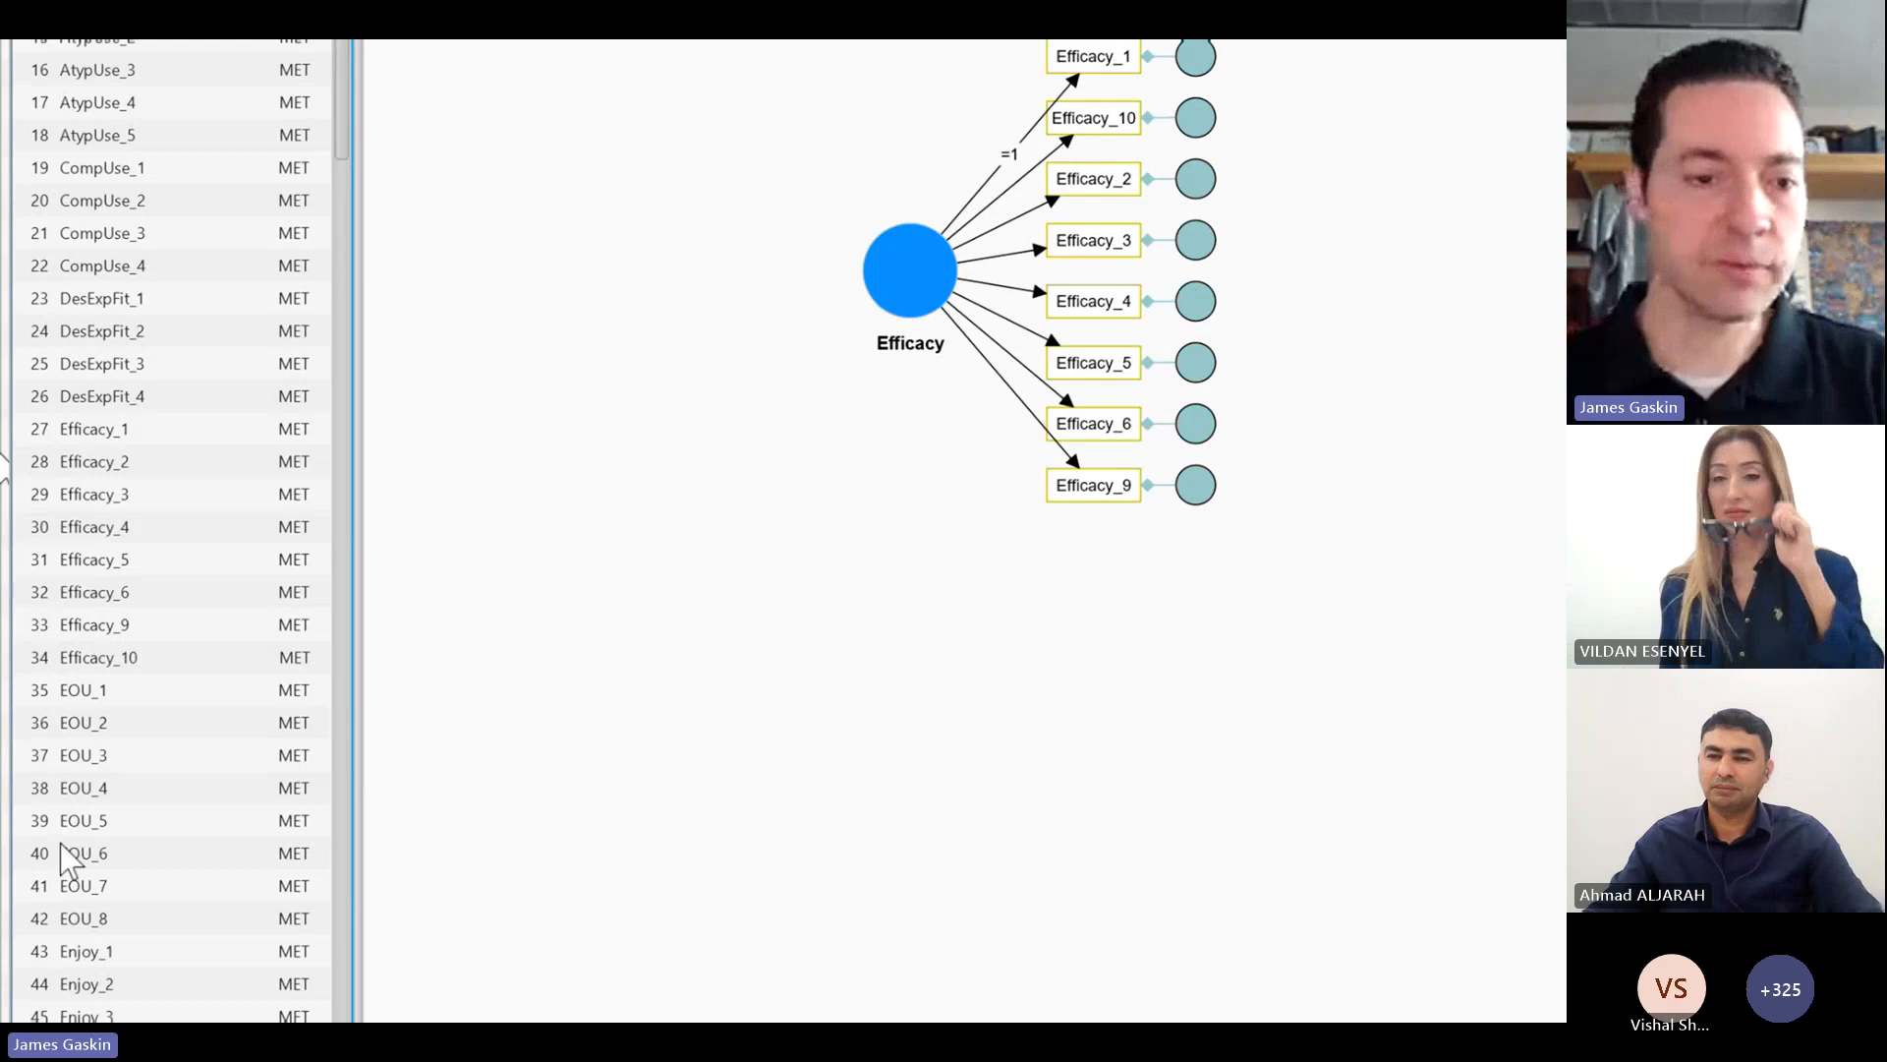
Step: Add a latent construct named EOU below Efficacy, measured by the indicators EOU_1 through EOU_8
left_click(113, 693)
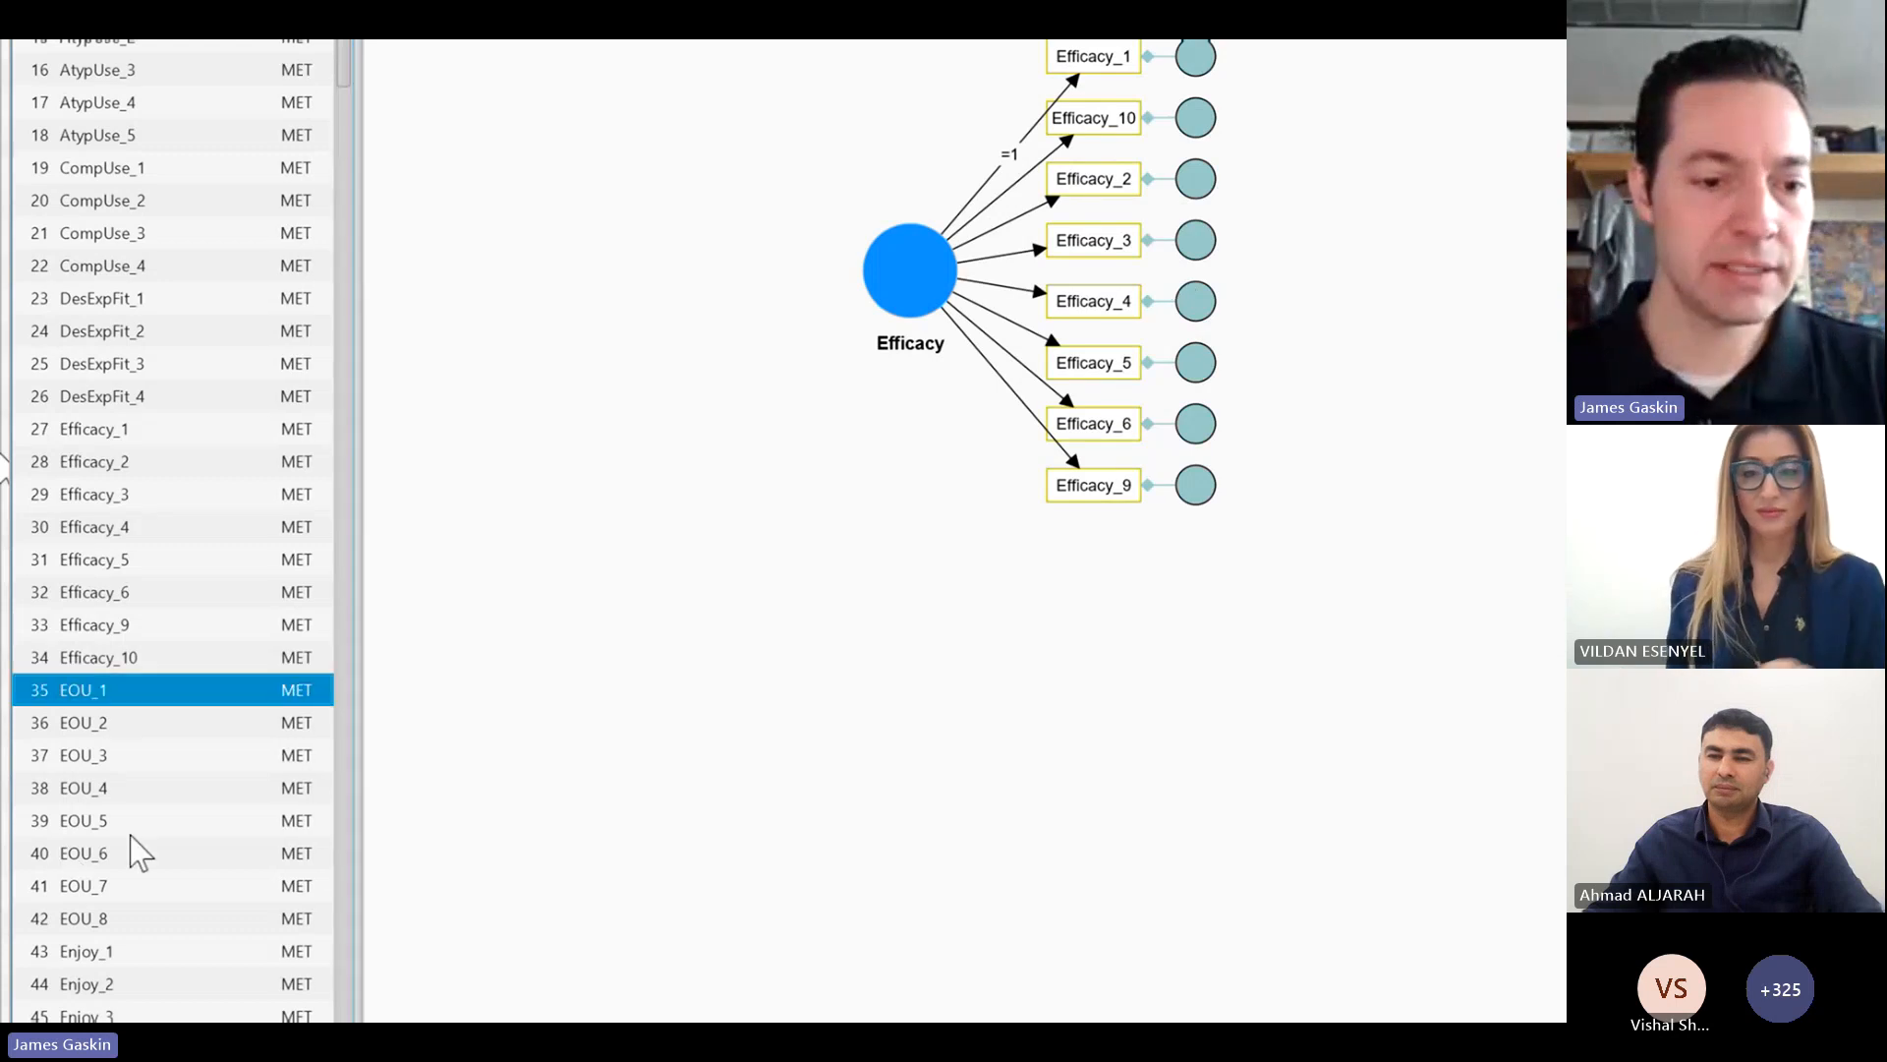
left_click(138, 918, "shift")
left_click_drag(138, 918, 881, 723)
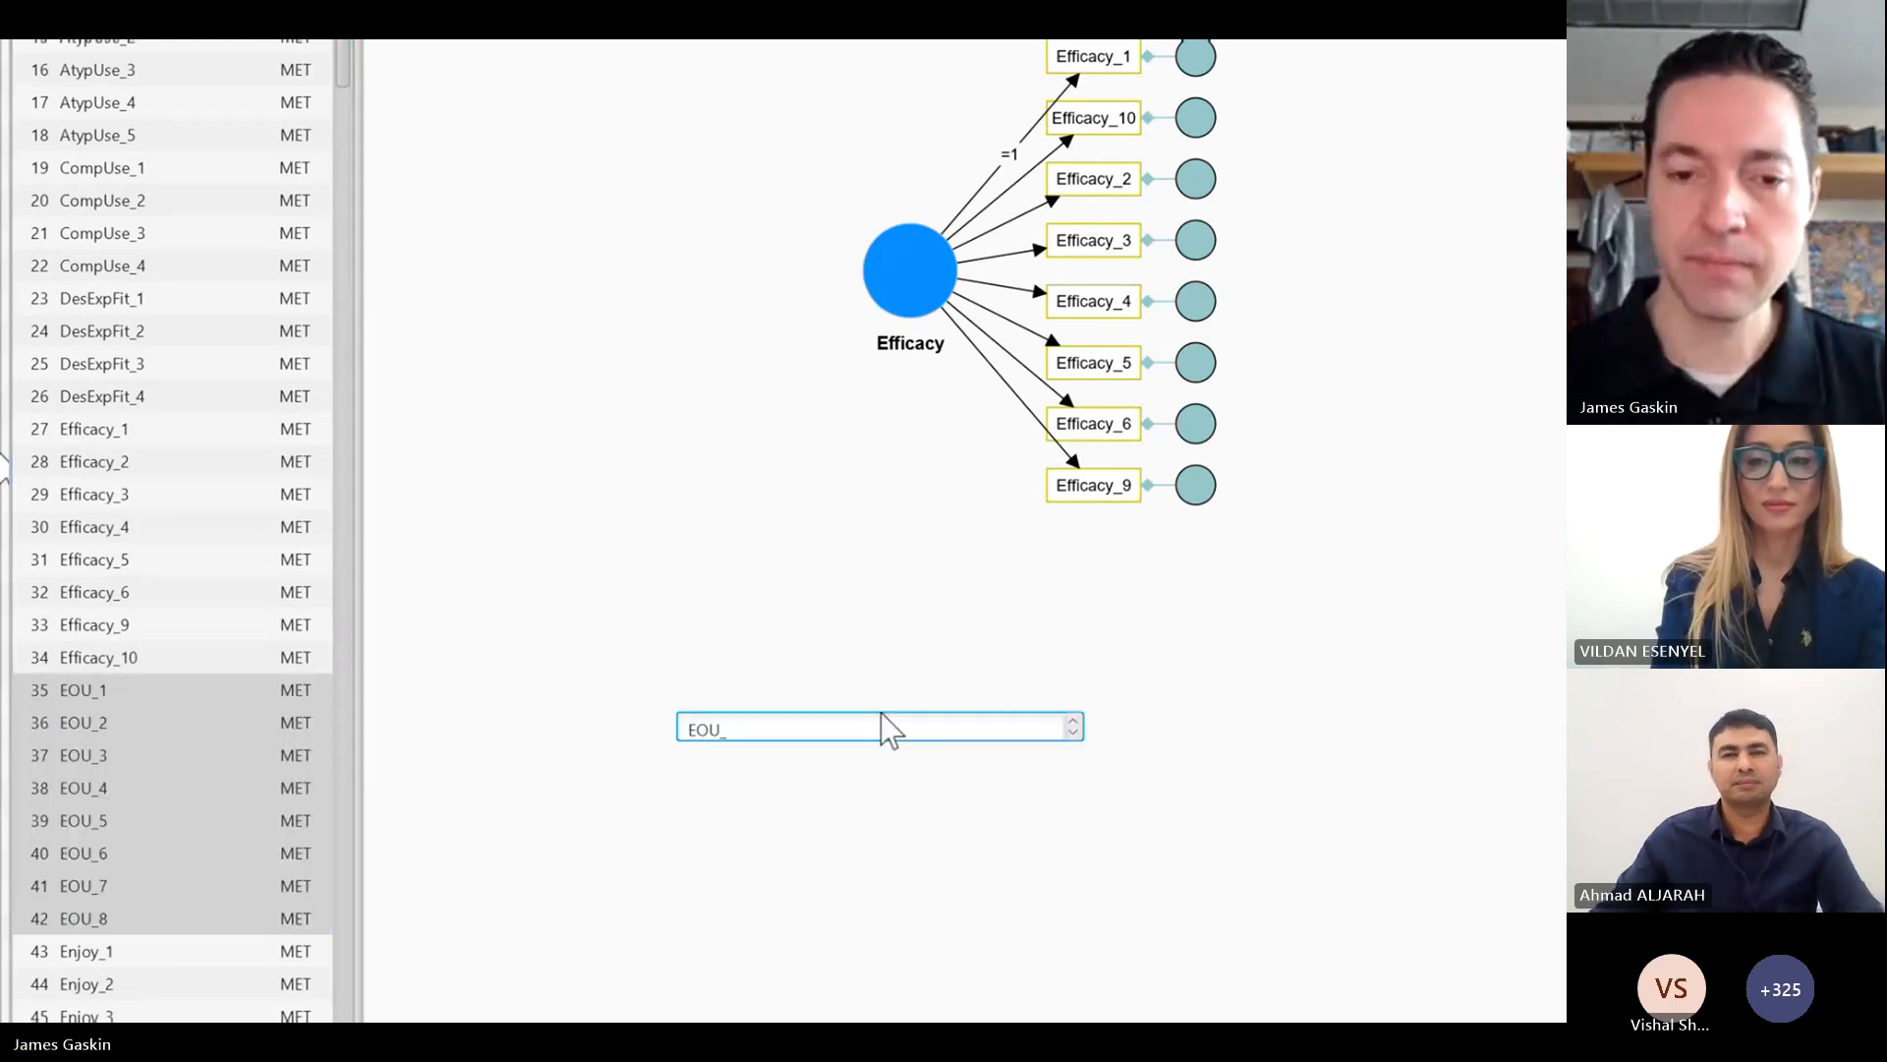
key("Return")
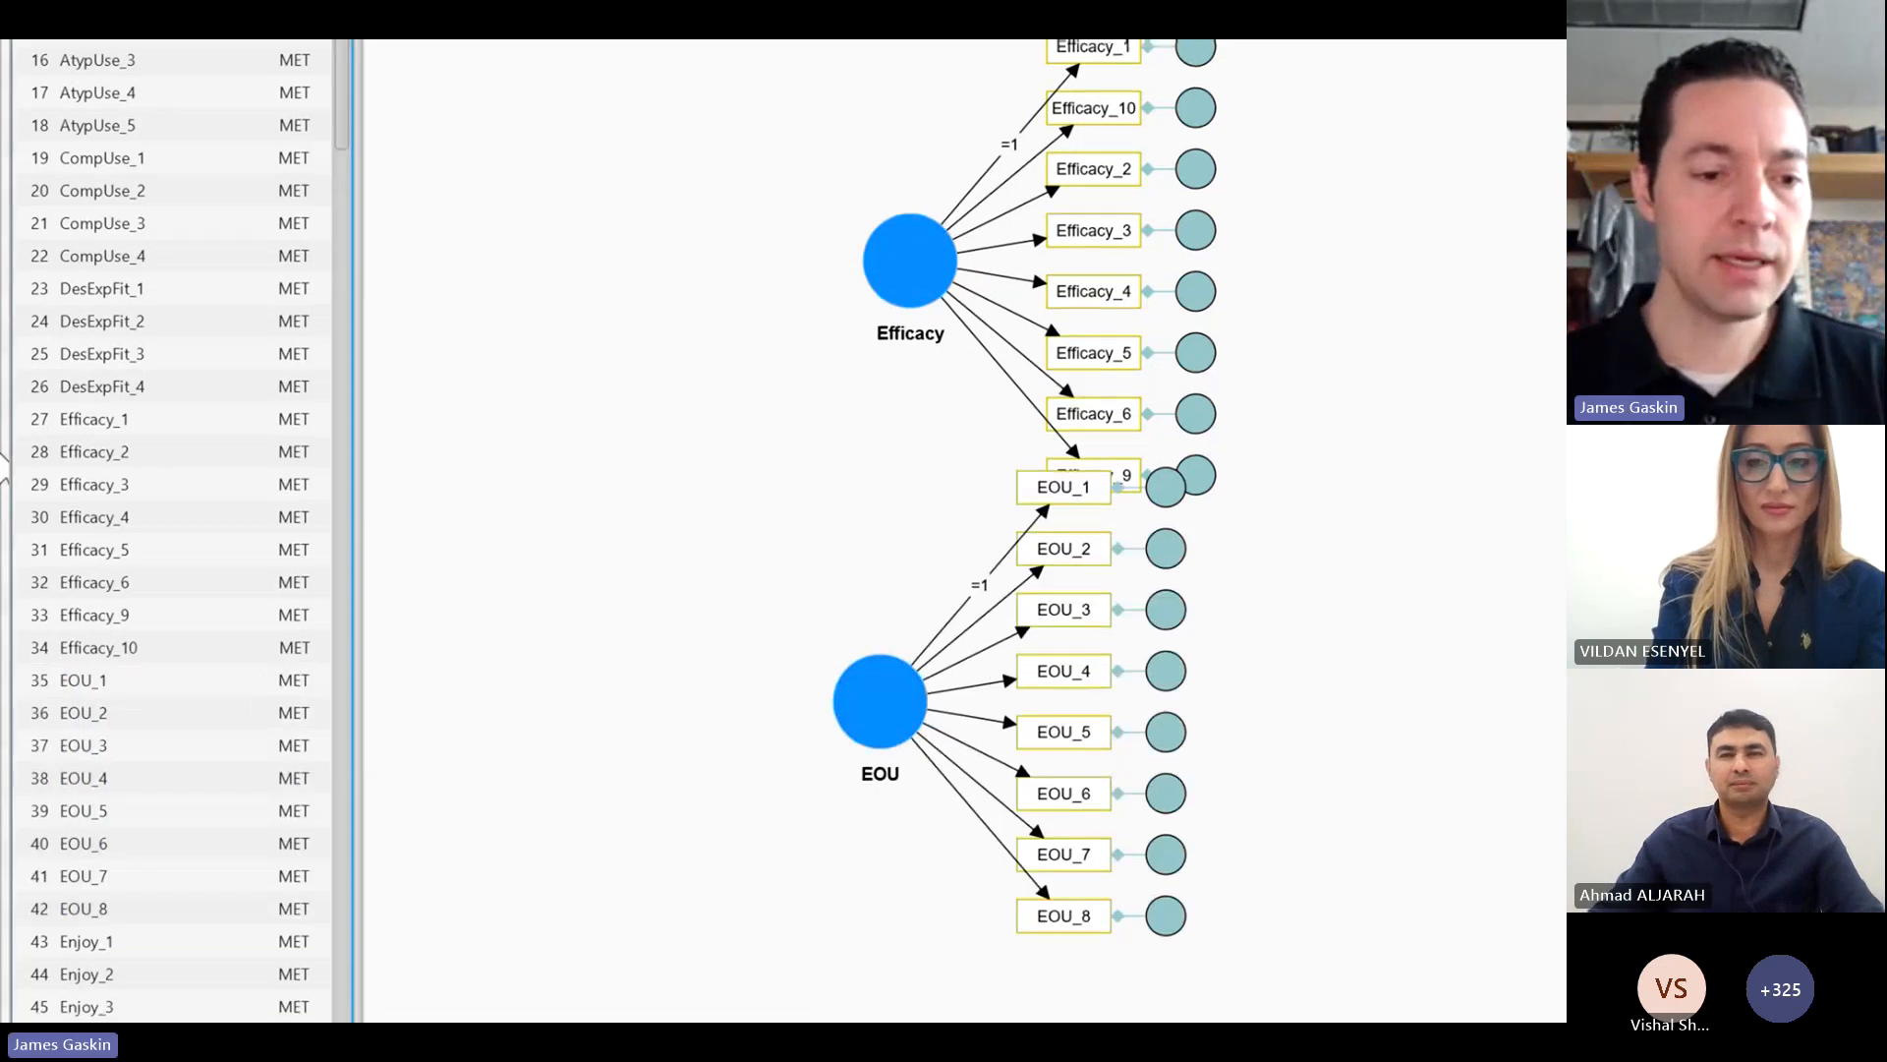
Step: Add a latent construct named Enjoy to the right of EOU, measured by the indicators Enjoy_1 through Enjoy_7
left_click(145, 713)
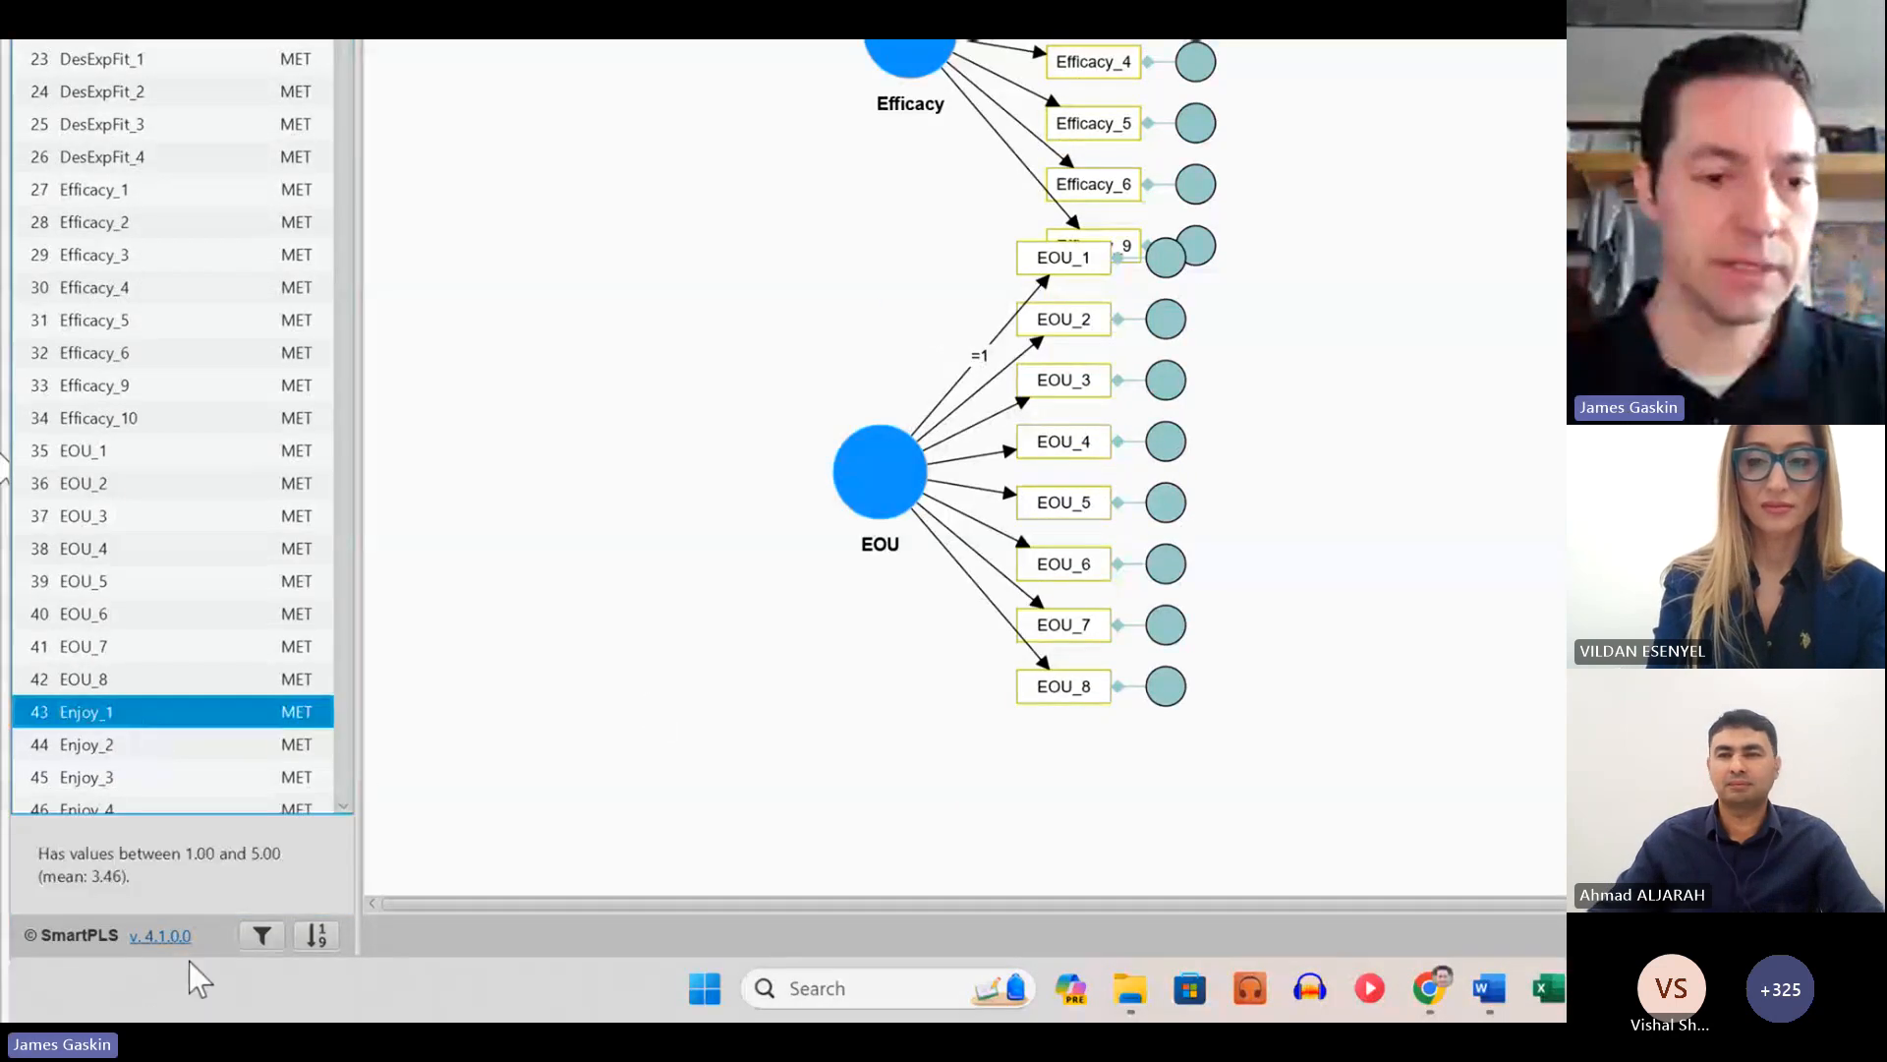
scroll(261, 420, "down", 1)
scroll(157, 620, "down", 3)
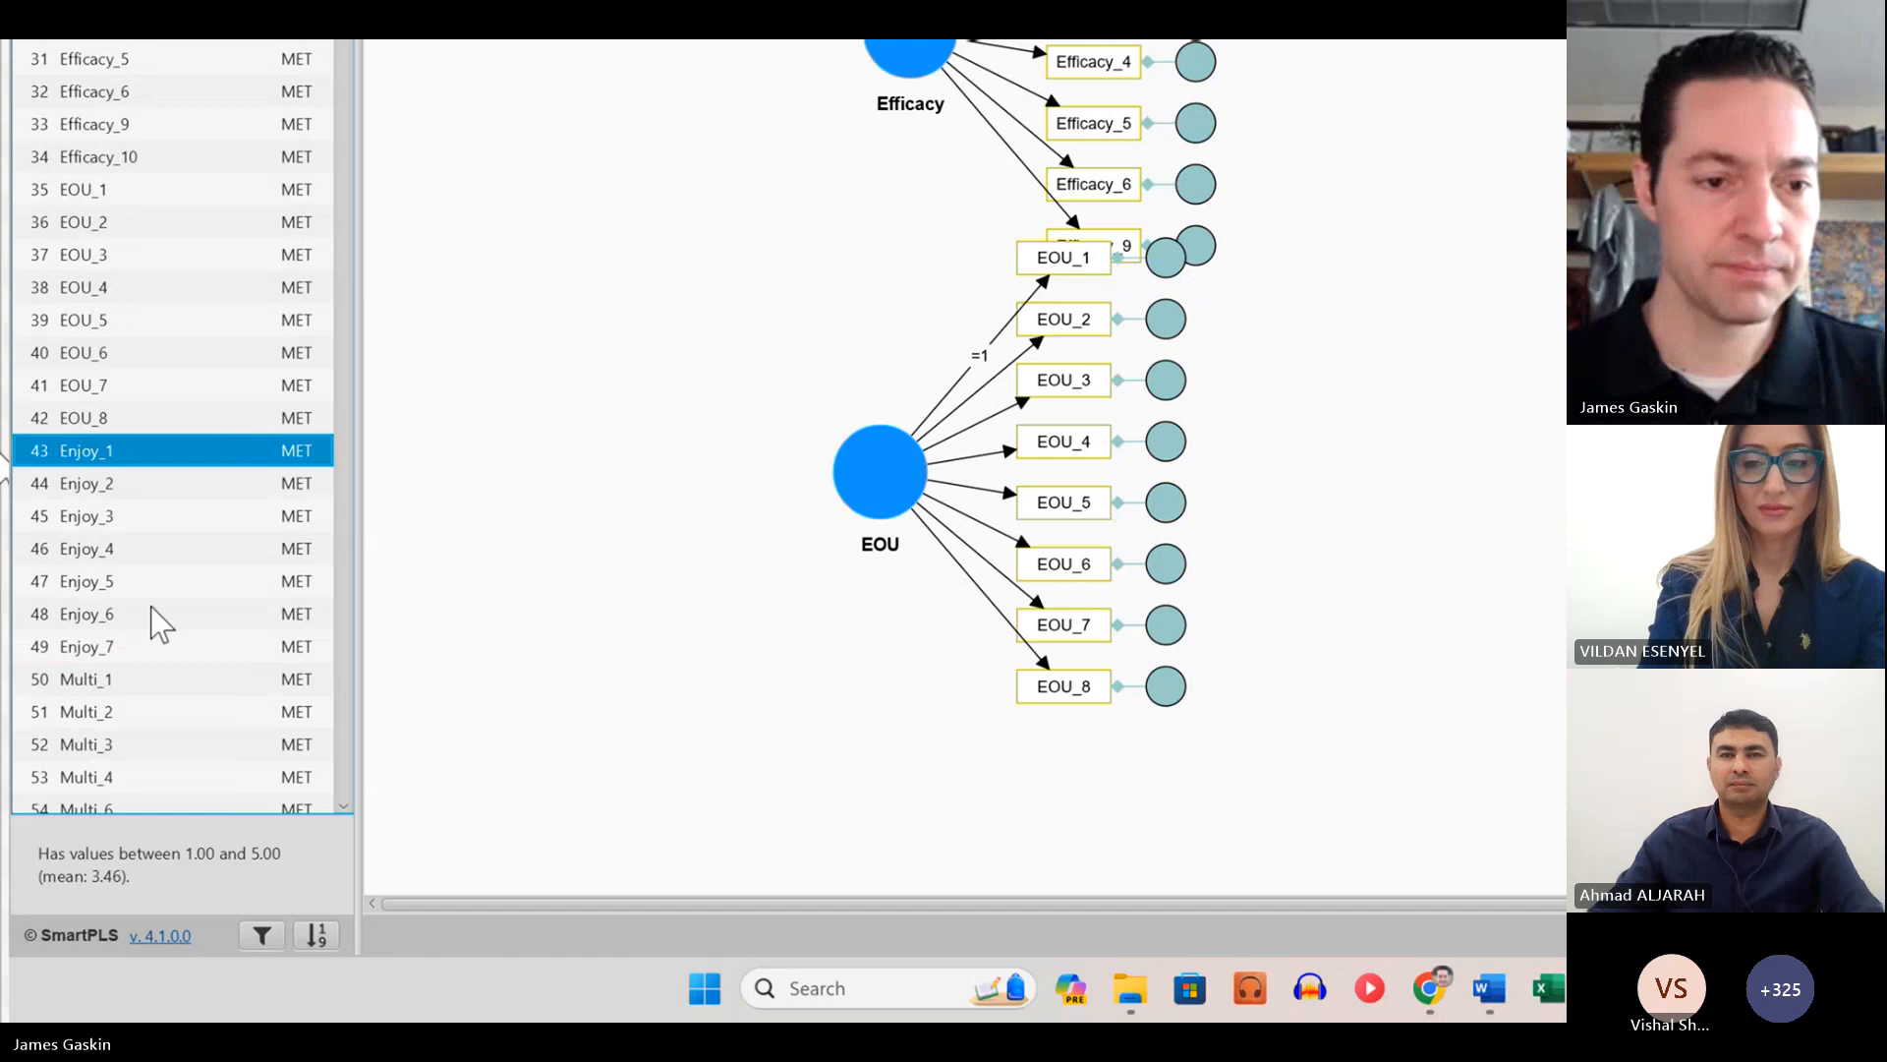
left_click(126, 654, "shift")
left_click_drag(126, 654, 1518, 463)
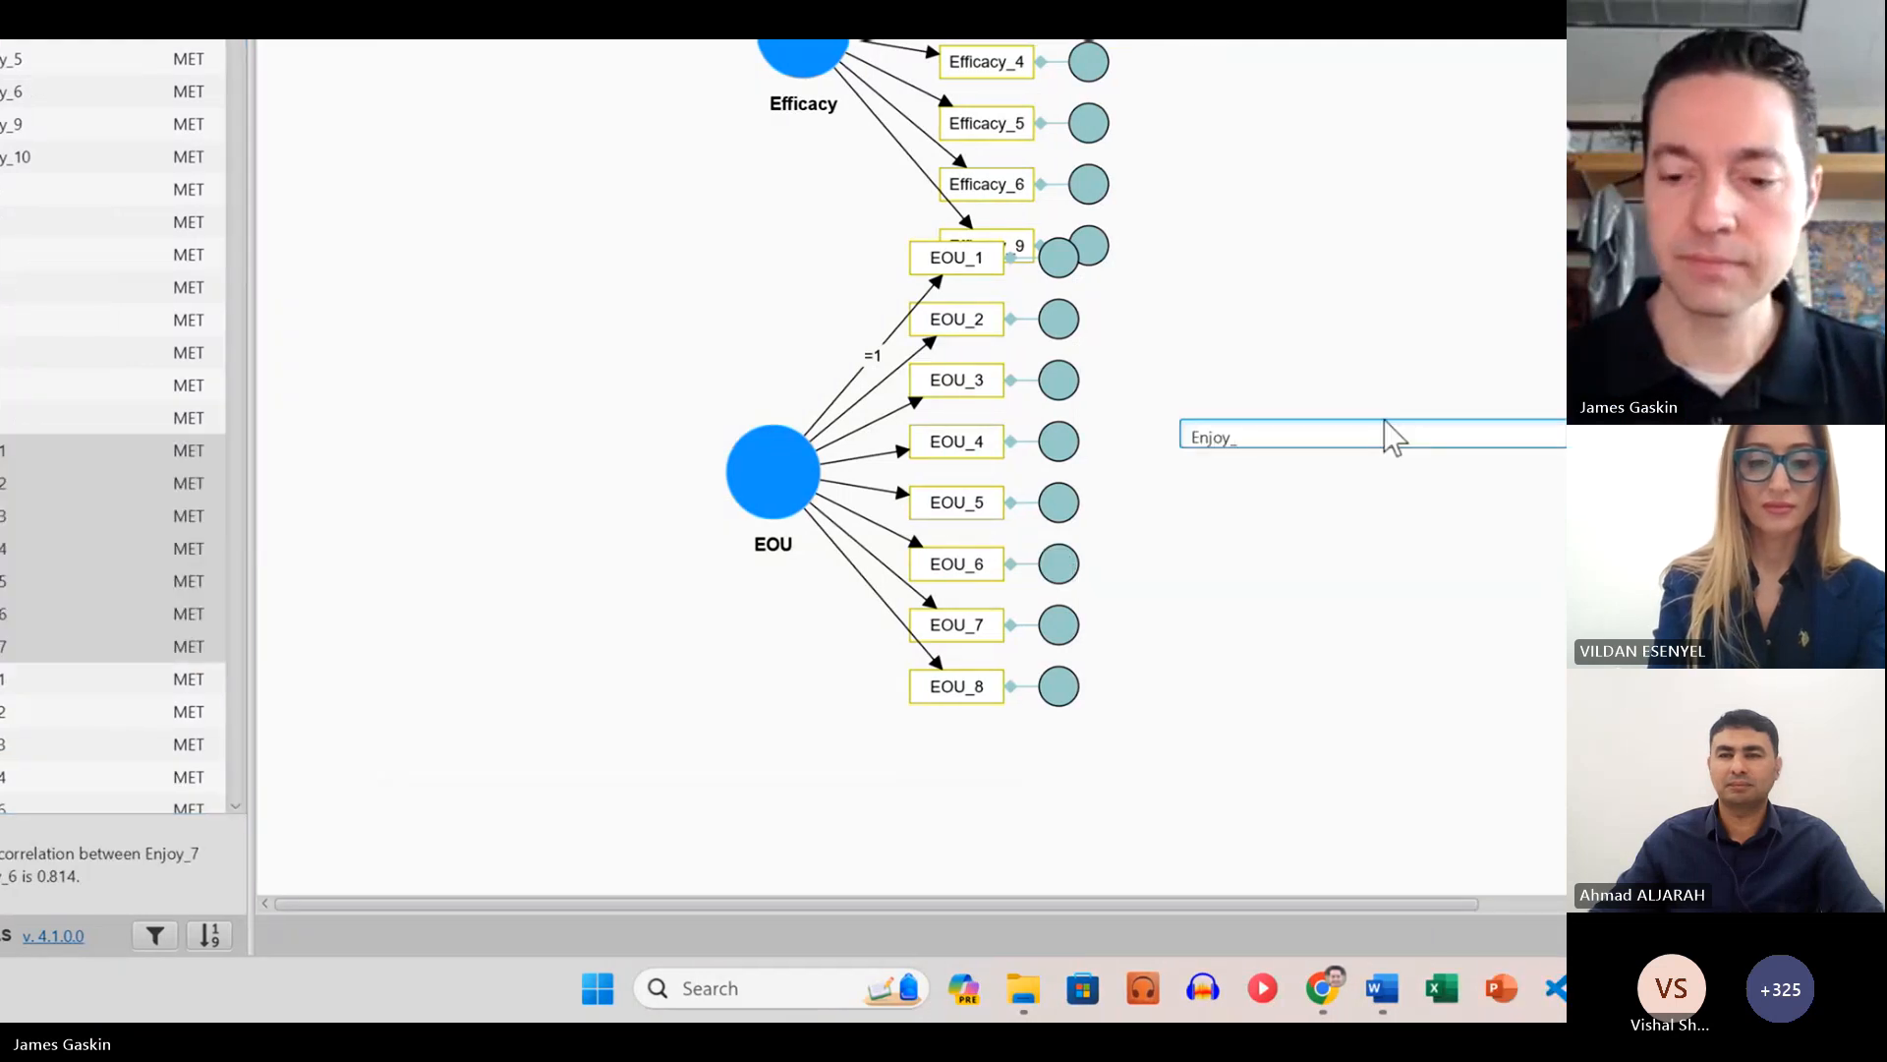
key("Return")
Step: Add a latent construct named Playful to the right of Enjoy, measured by the indicators Playful_1 through Playful_7
scroll(174, 745, "down", 2)
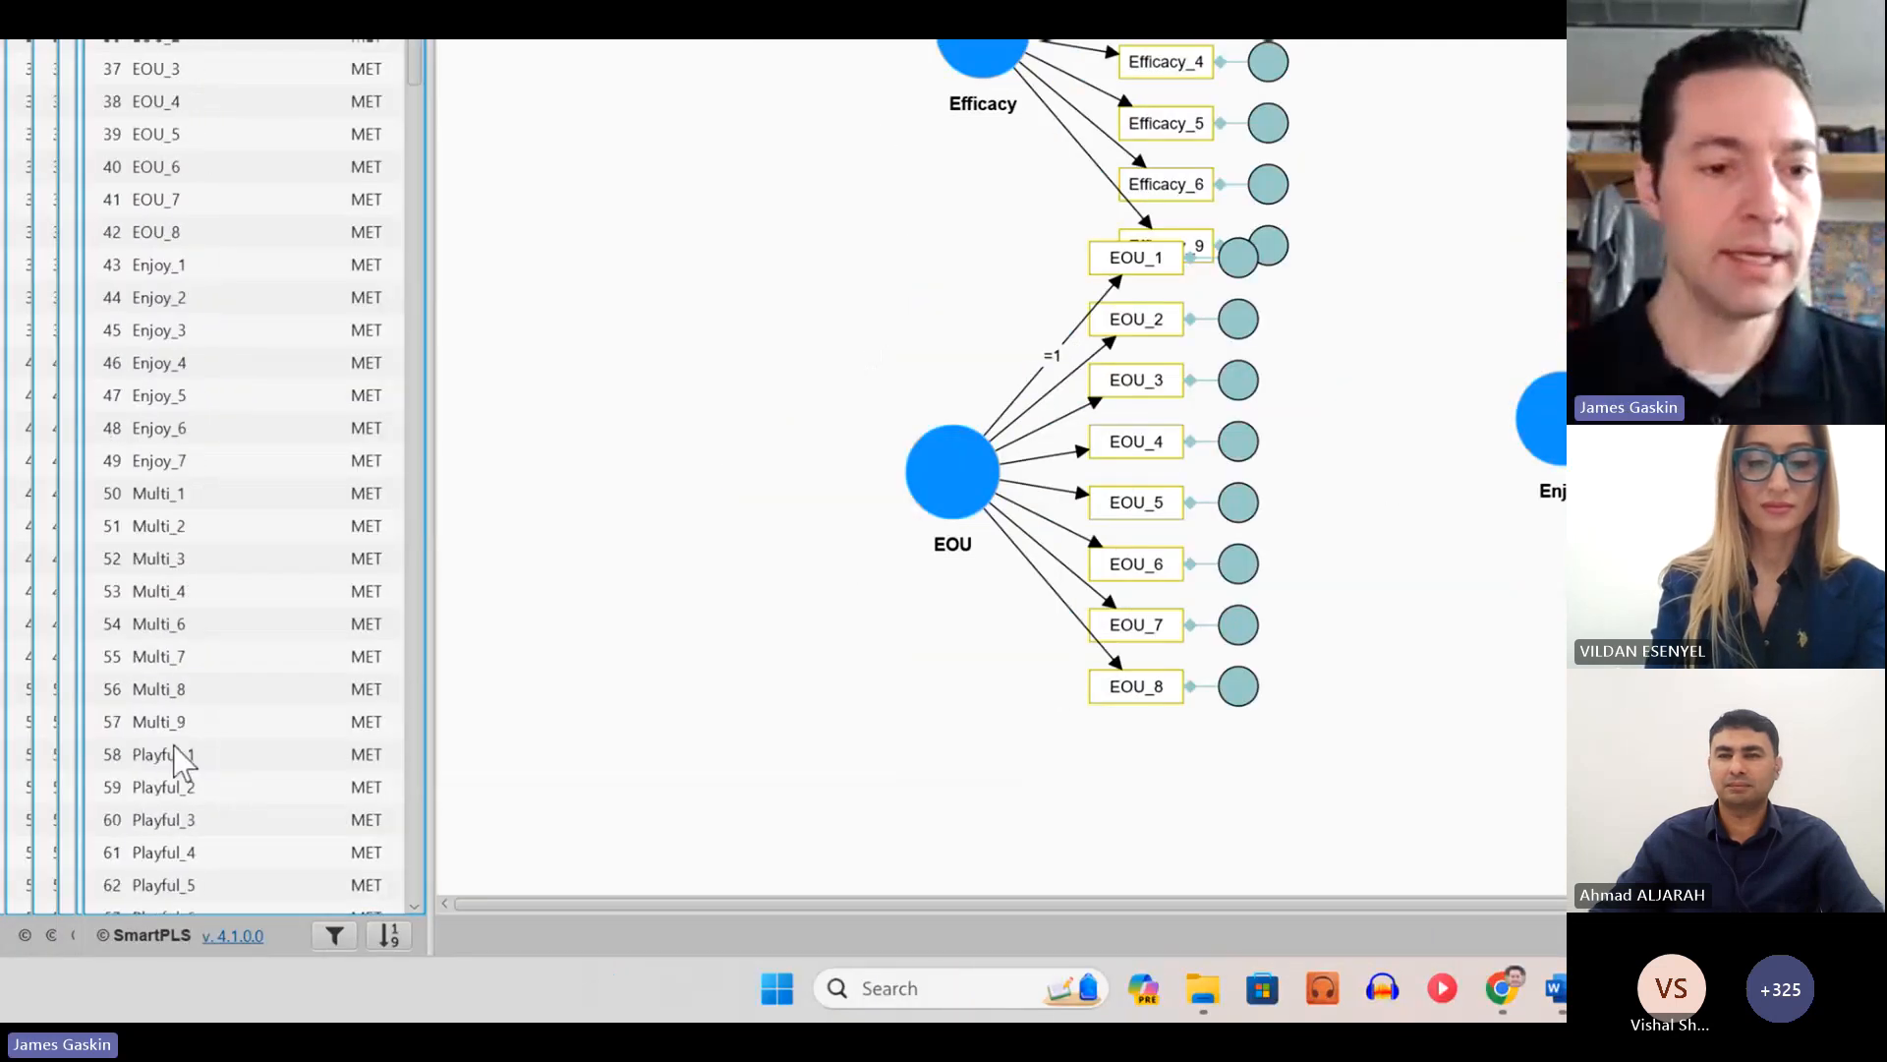
scroll(173, 746, "down", 5)
left_click(215, 265)
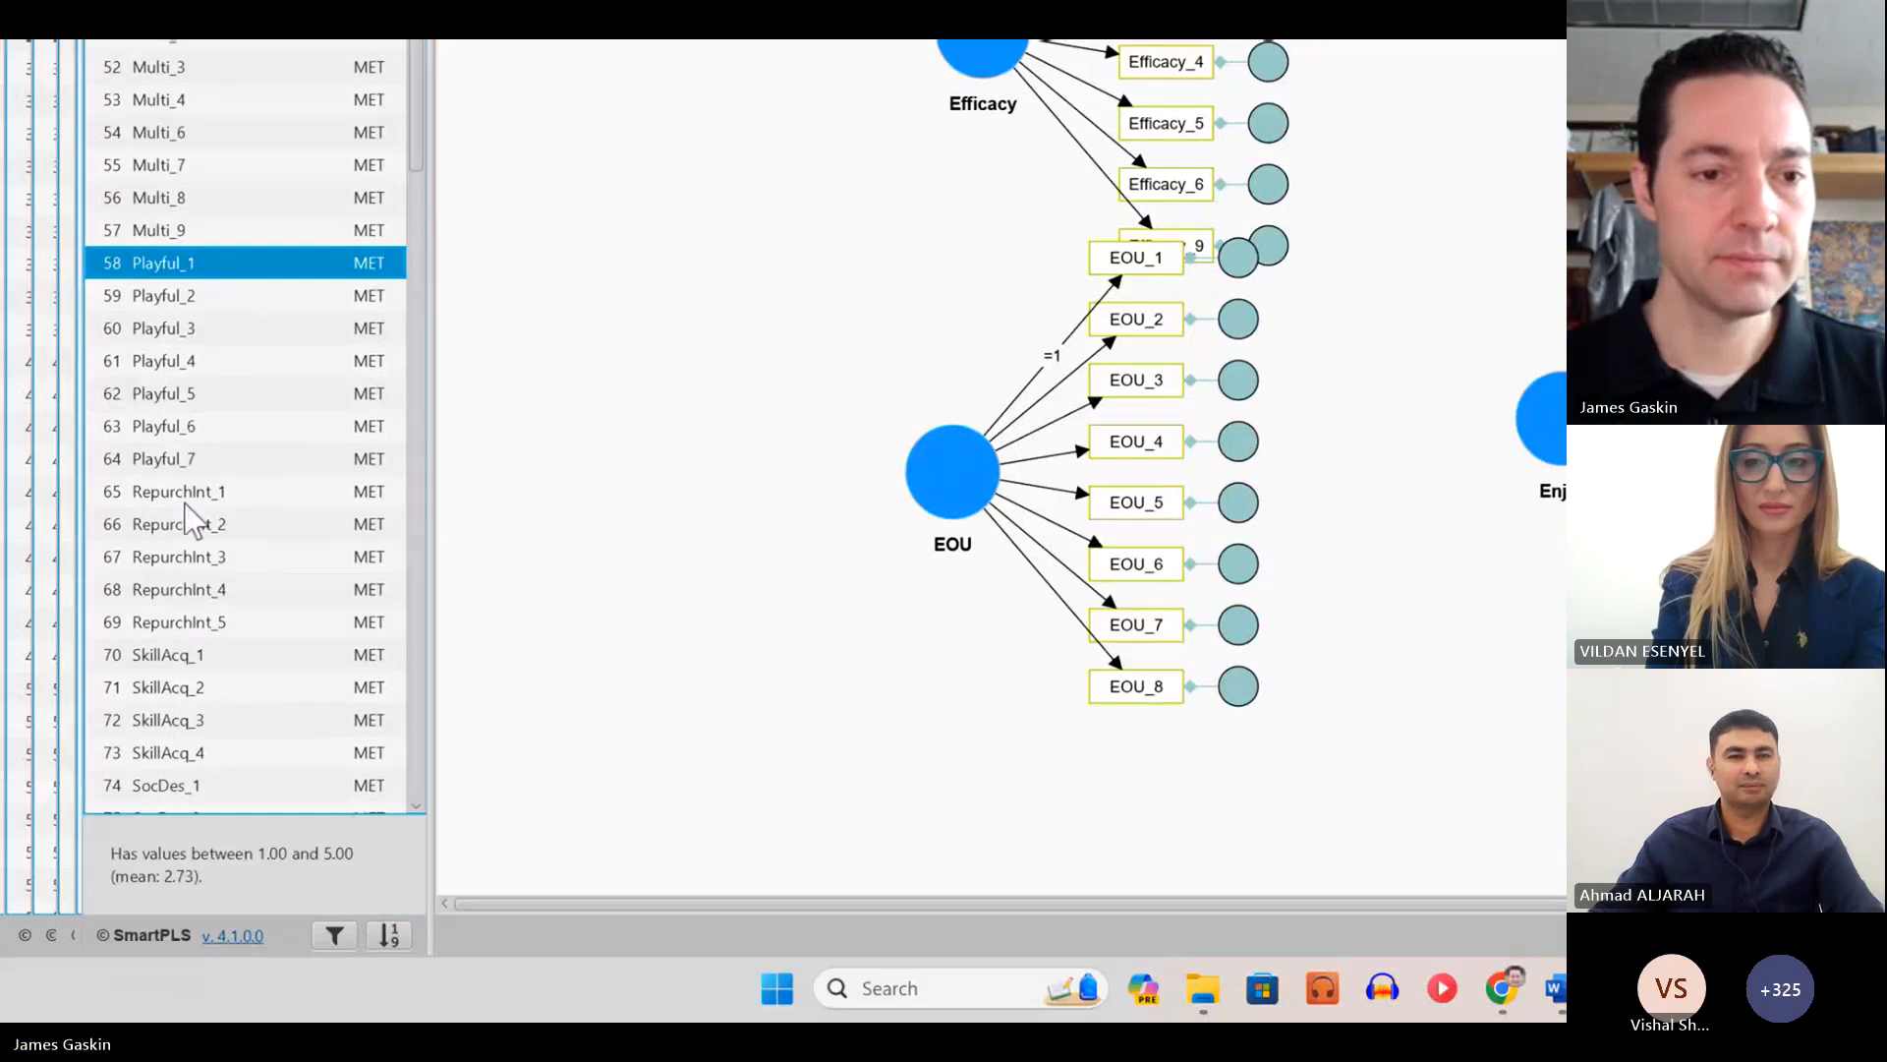
left_click(223, 460, "shift")
left_click_drag(572, 552, 1242, 158)
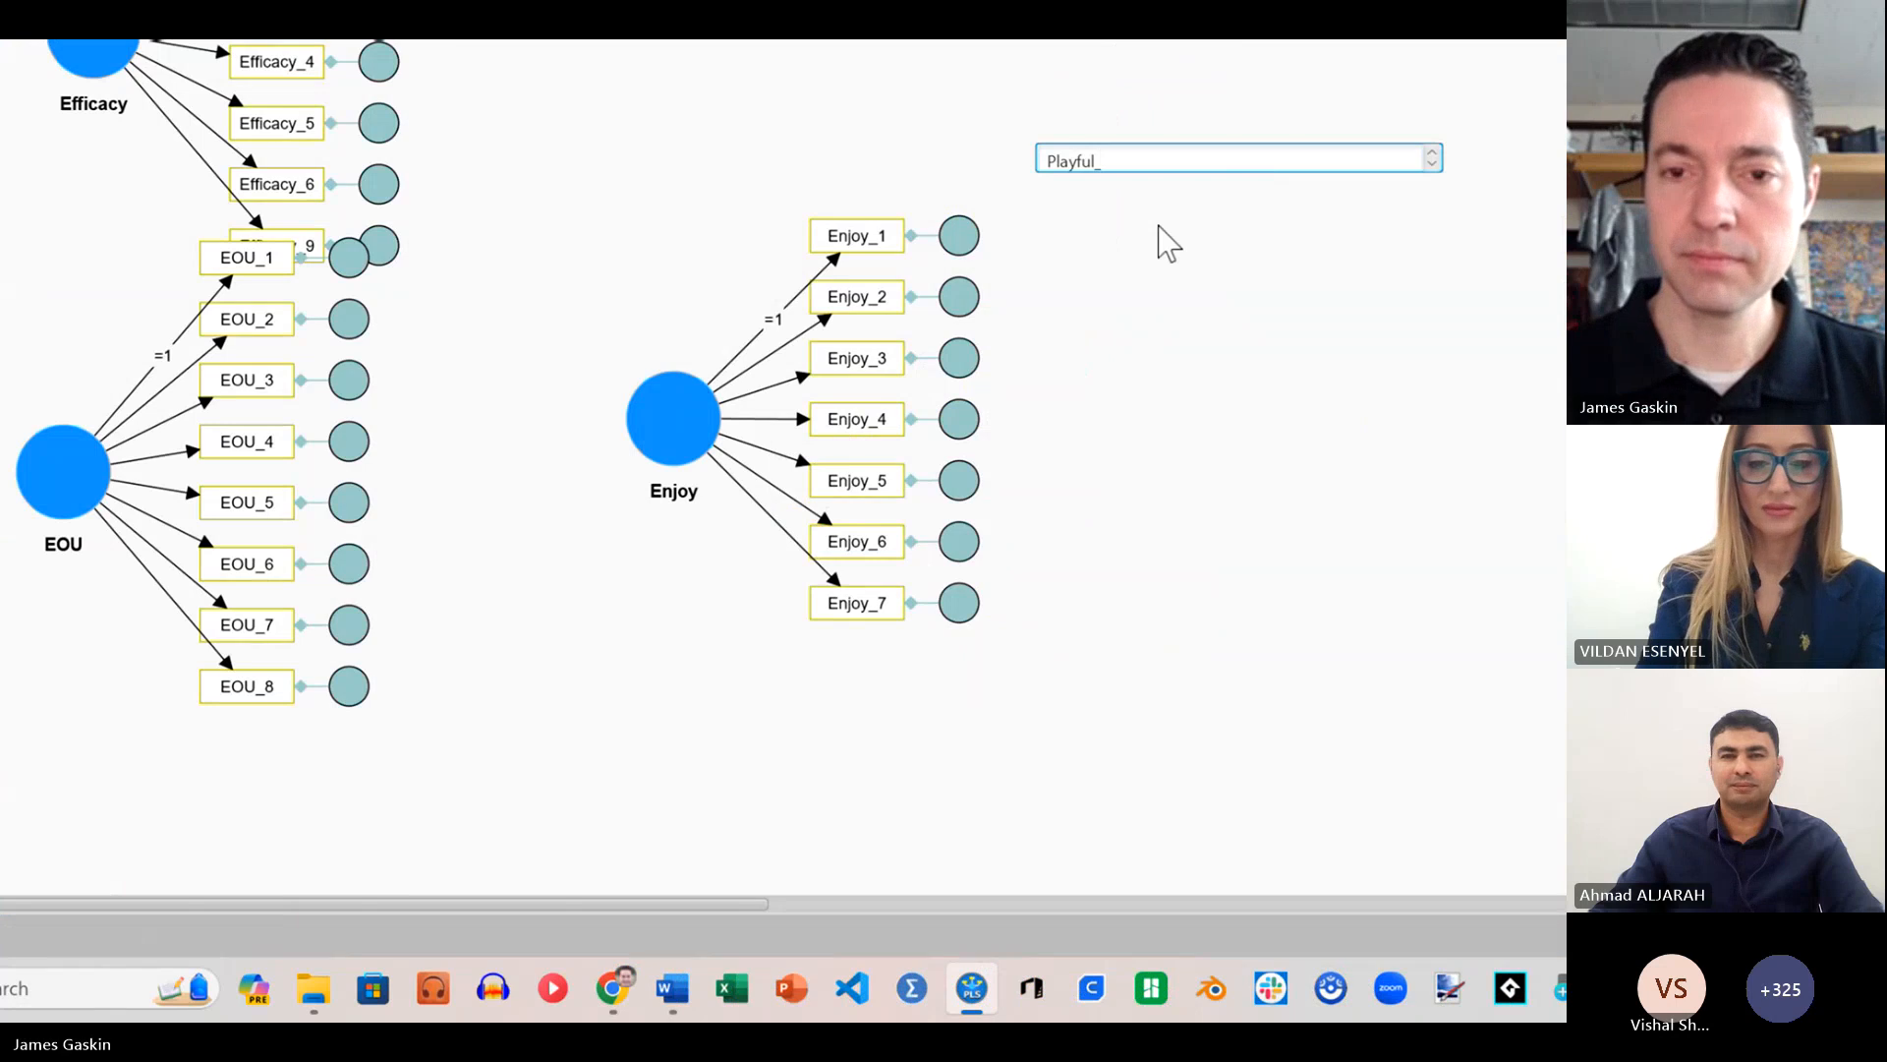
key("BackSpace")
key("Return")
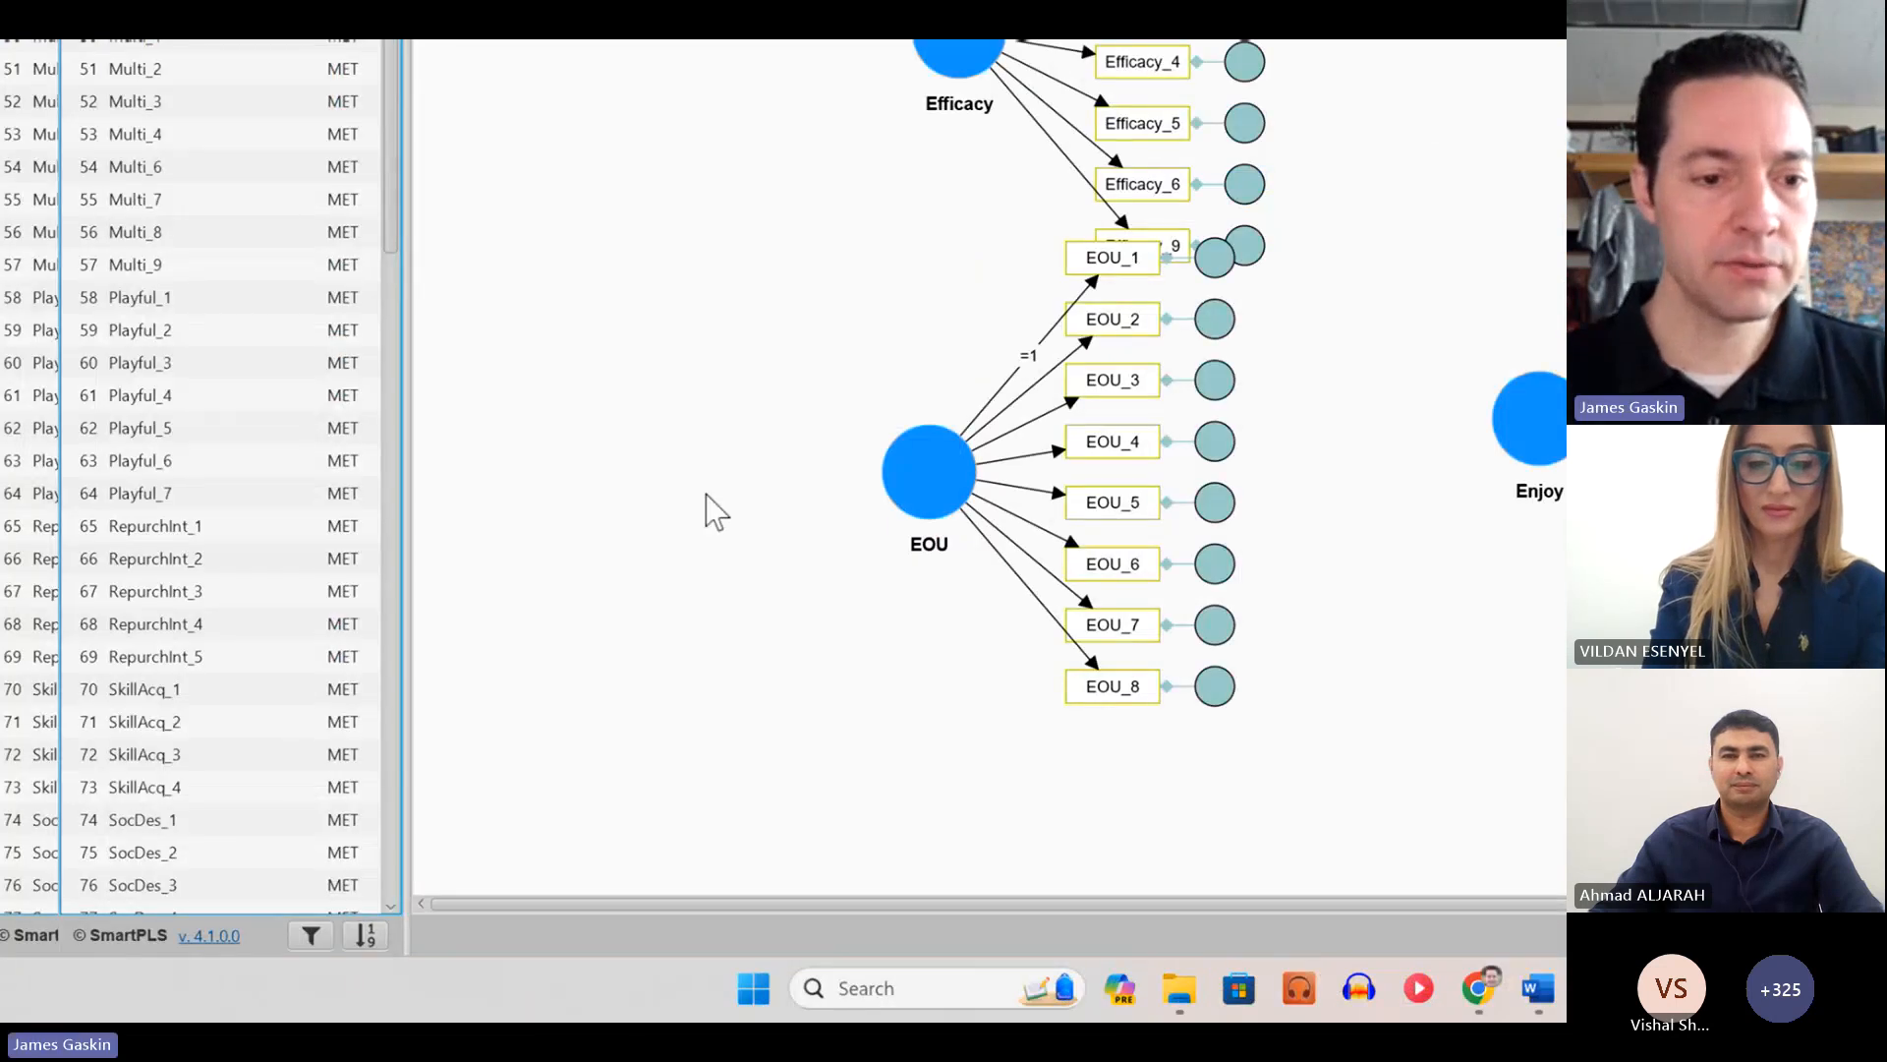
Step: Add a latent construct named SkillAcq below Playful, measured by the indicators SkillAcq_1 through SkillAcq_4
left_click(146, 690)
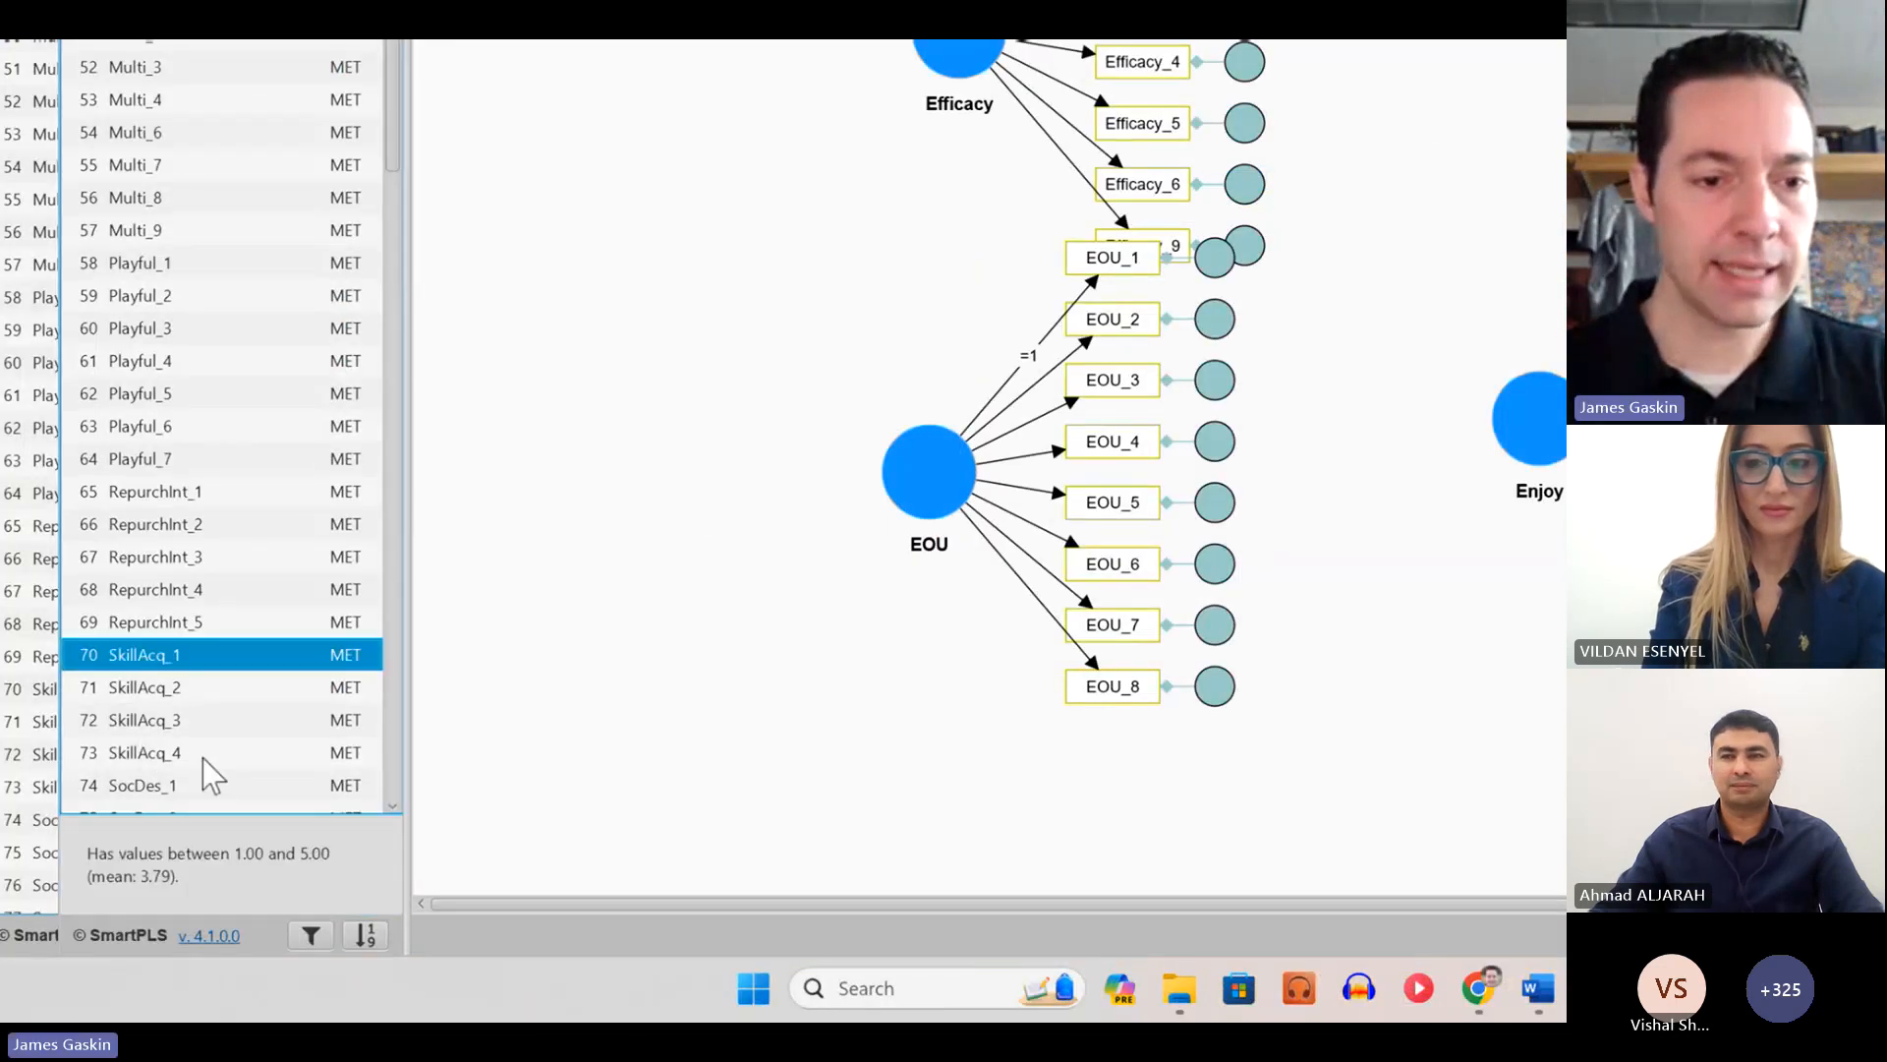
left_click(202, 758, "shift")
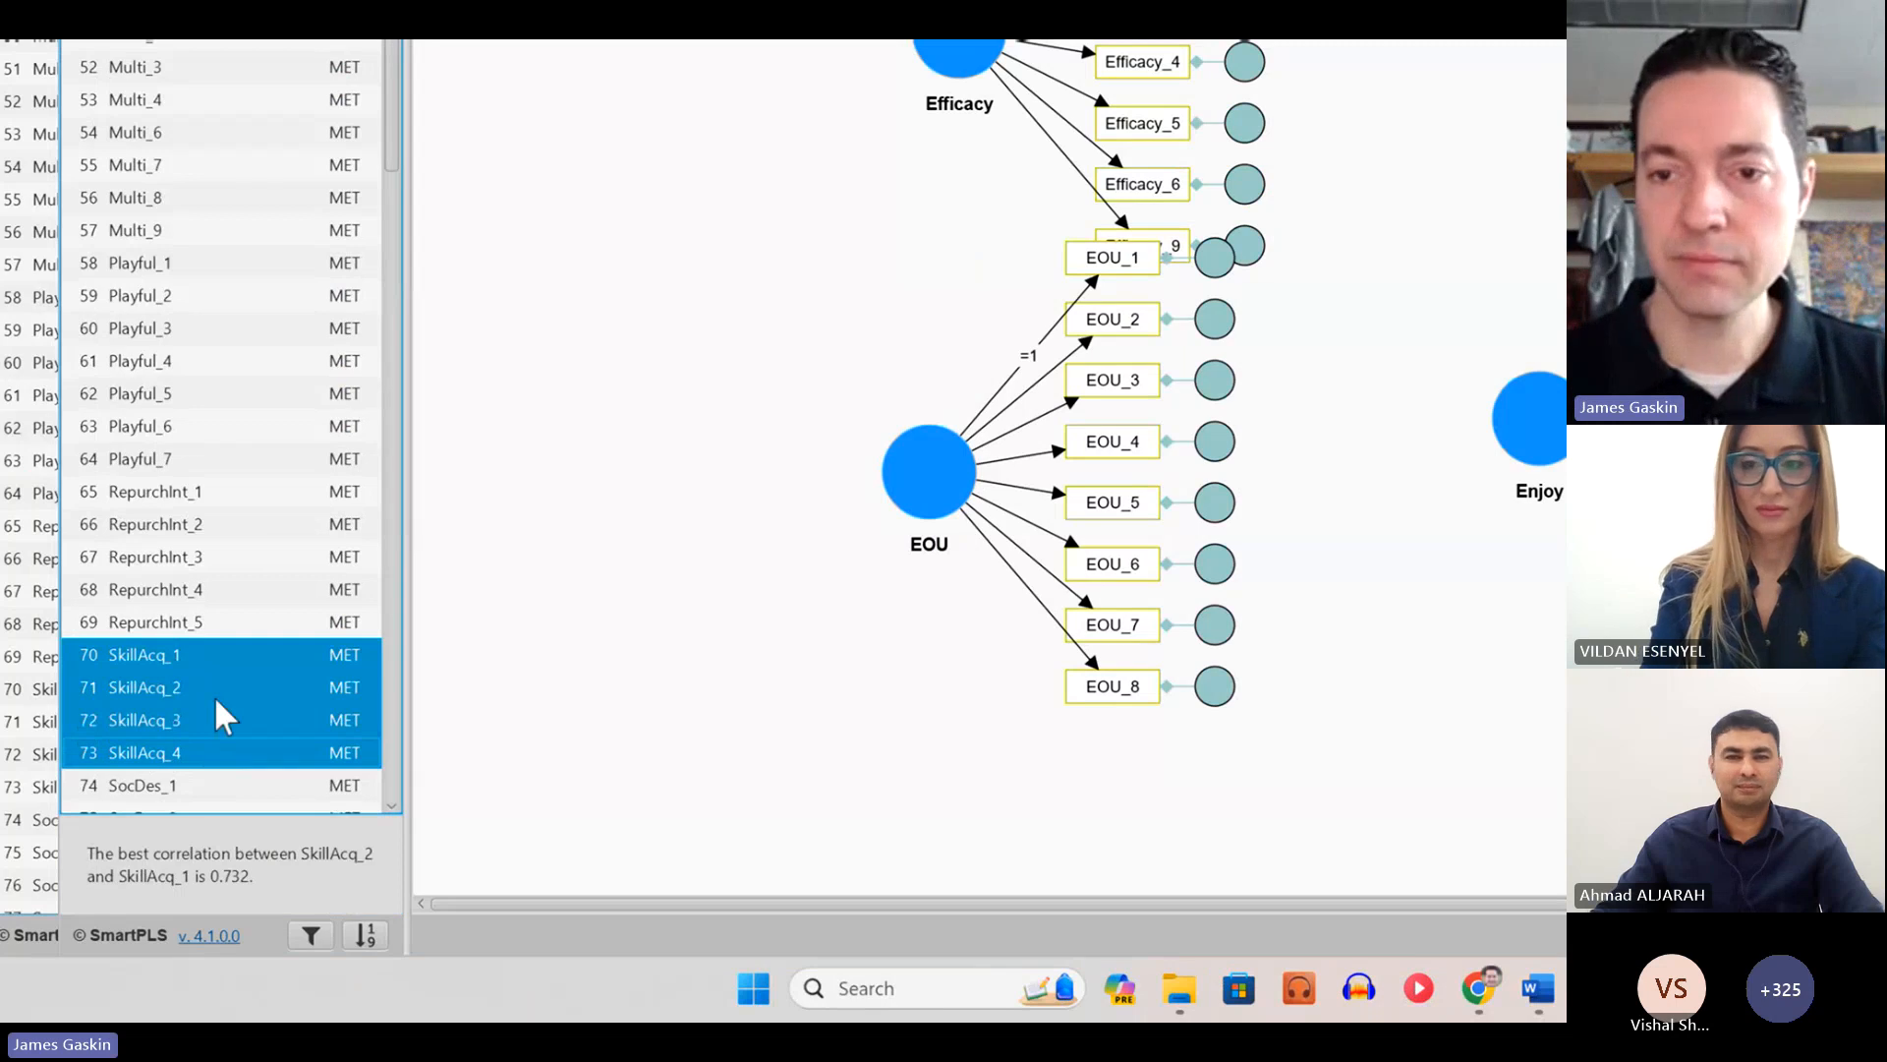
left_click_drag(215, 694, 1317, 553)
key("BackSpace")
key("Return")
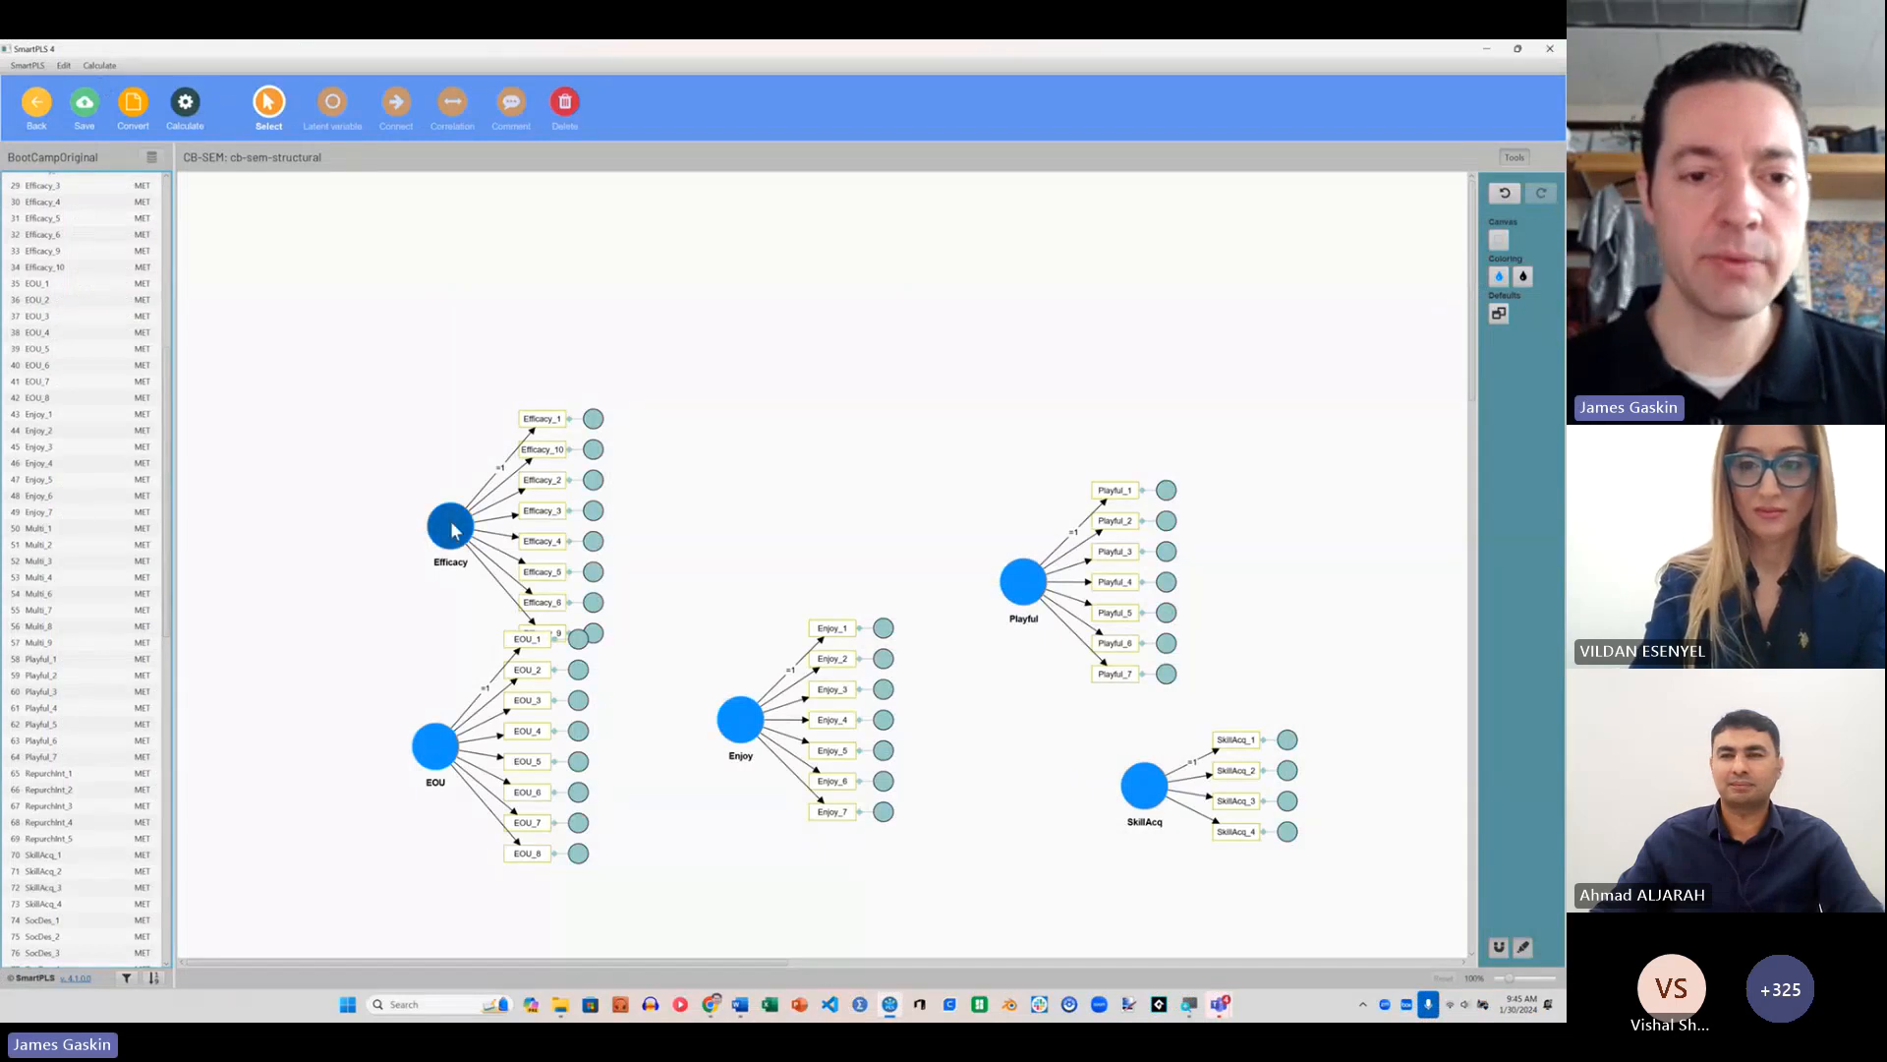
Step: Move Efficacy up clear of EOU, shift Enjoy to the upper middle of the canvas and place Enjoy's indicators above it
left_click_drag(454, 531, 454, 378)
left_click_drag(747, 728, 801, 436)
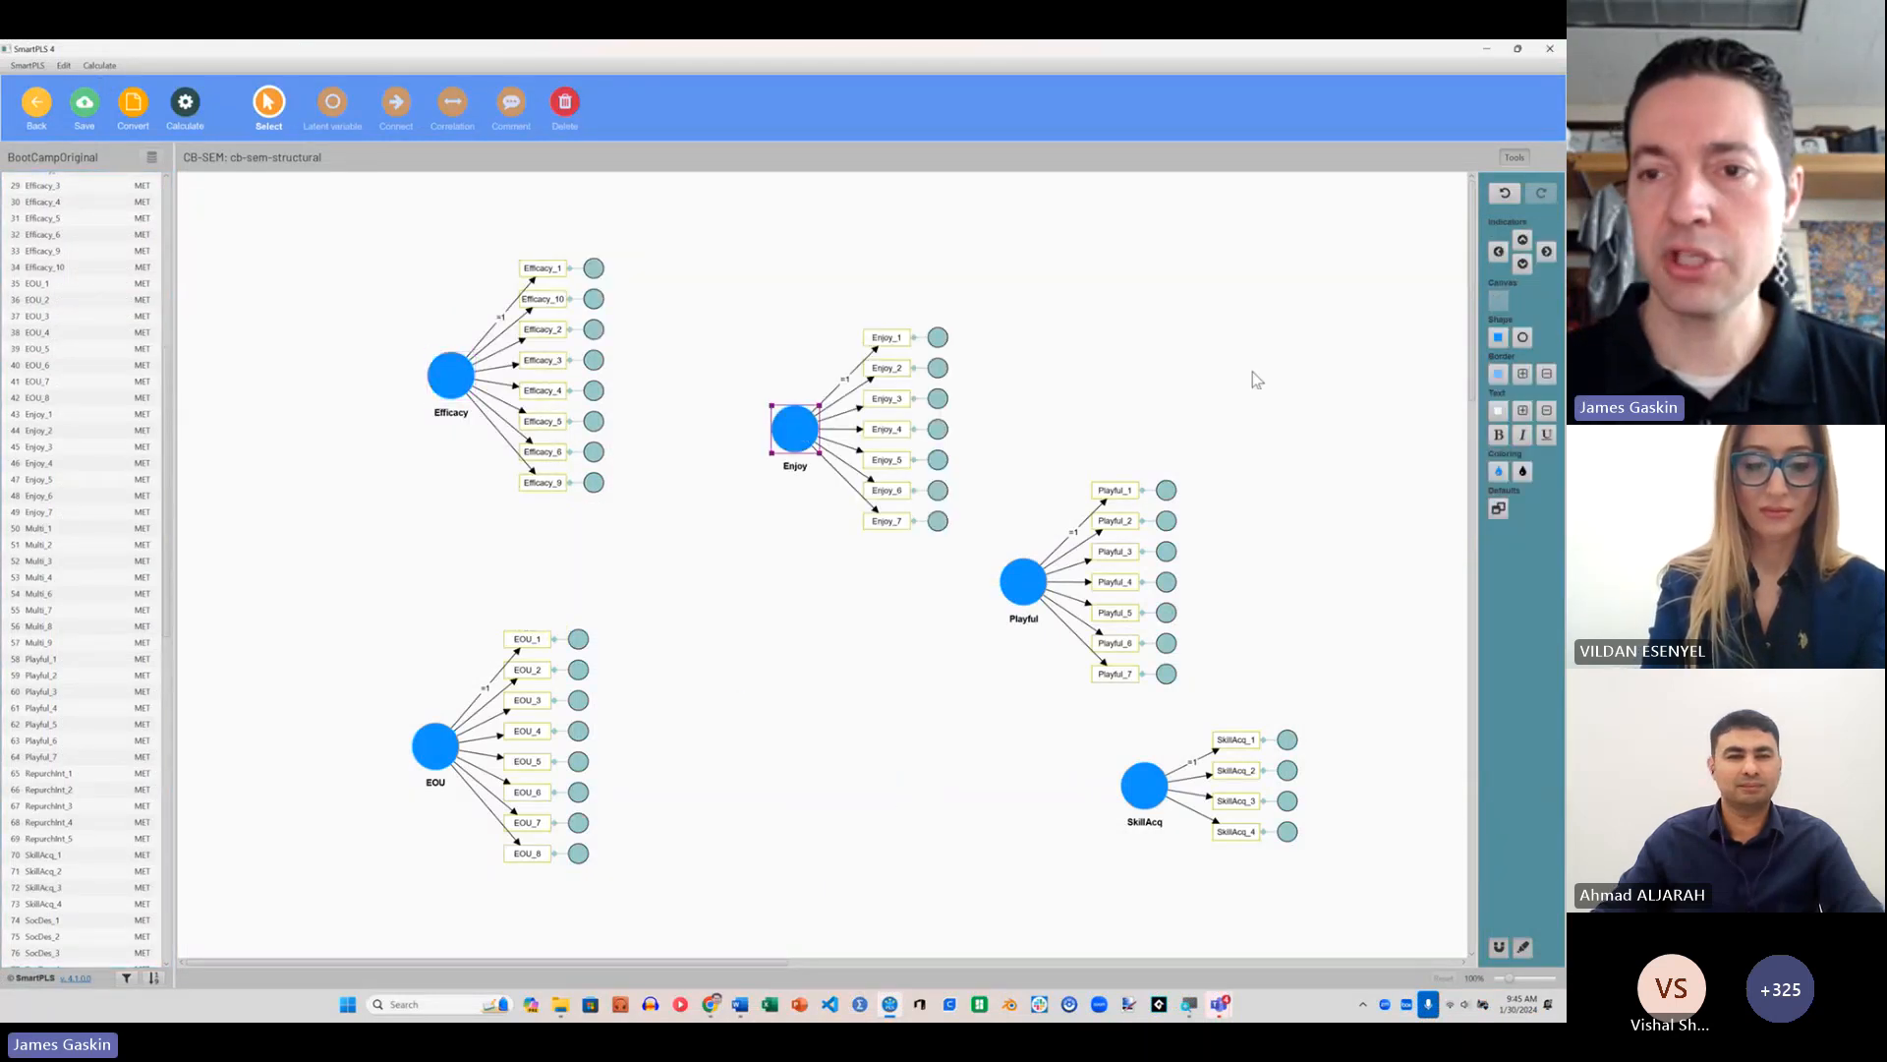
left_click(1498, 251)
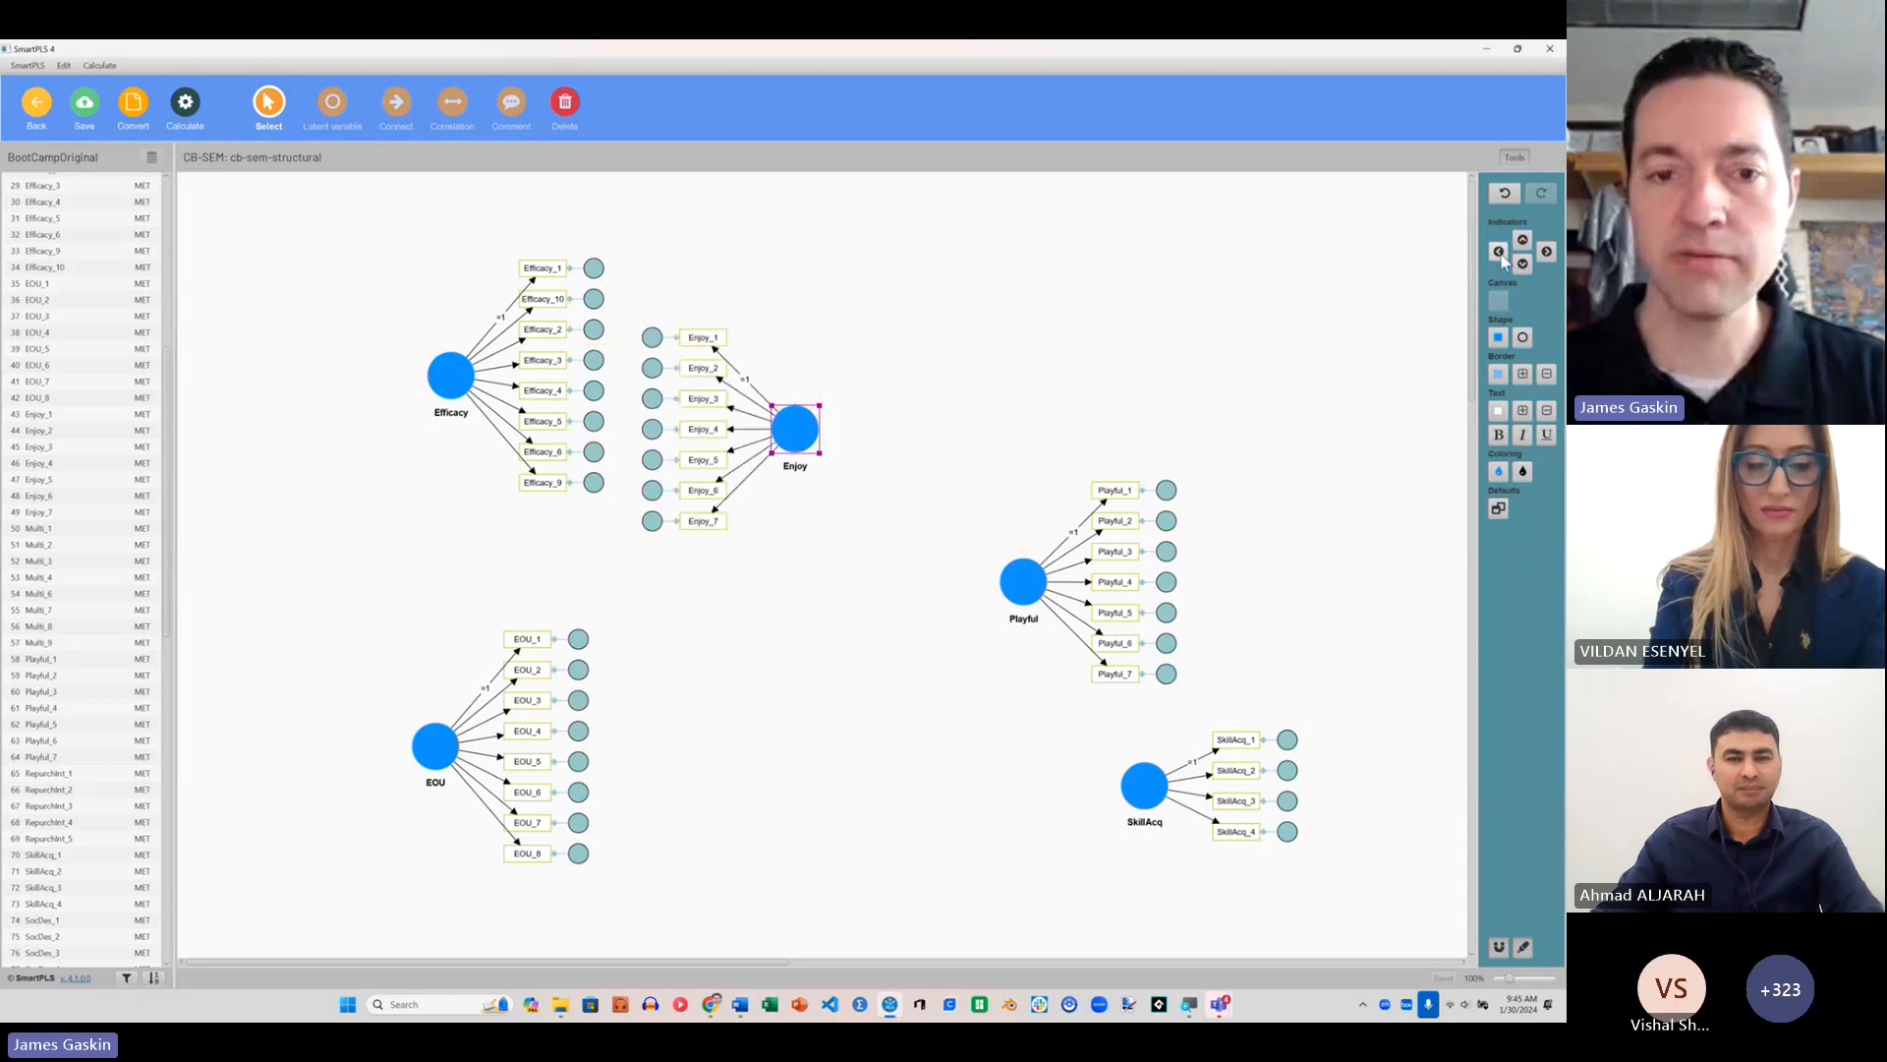
left_click(1546, 253)
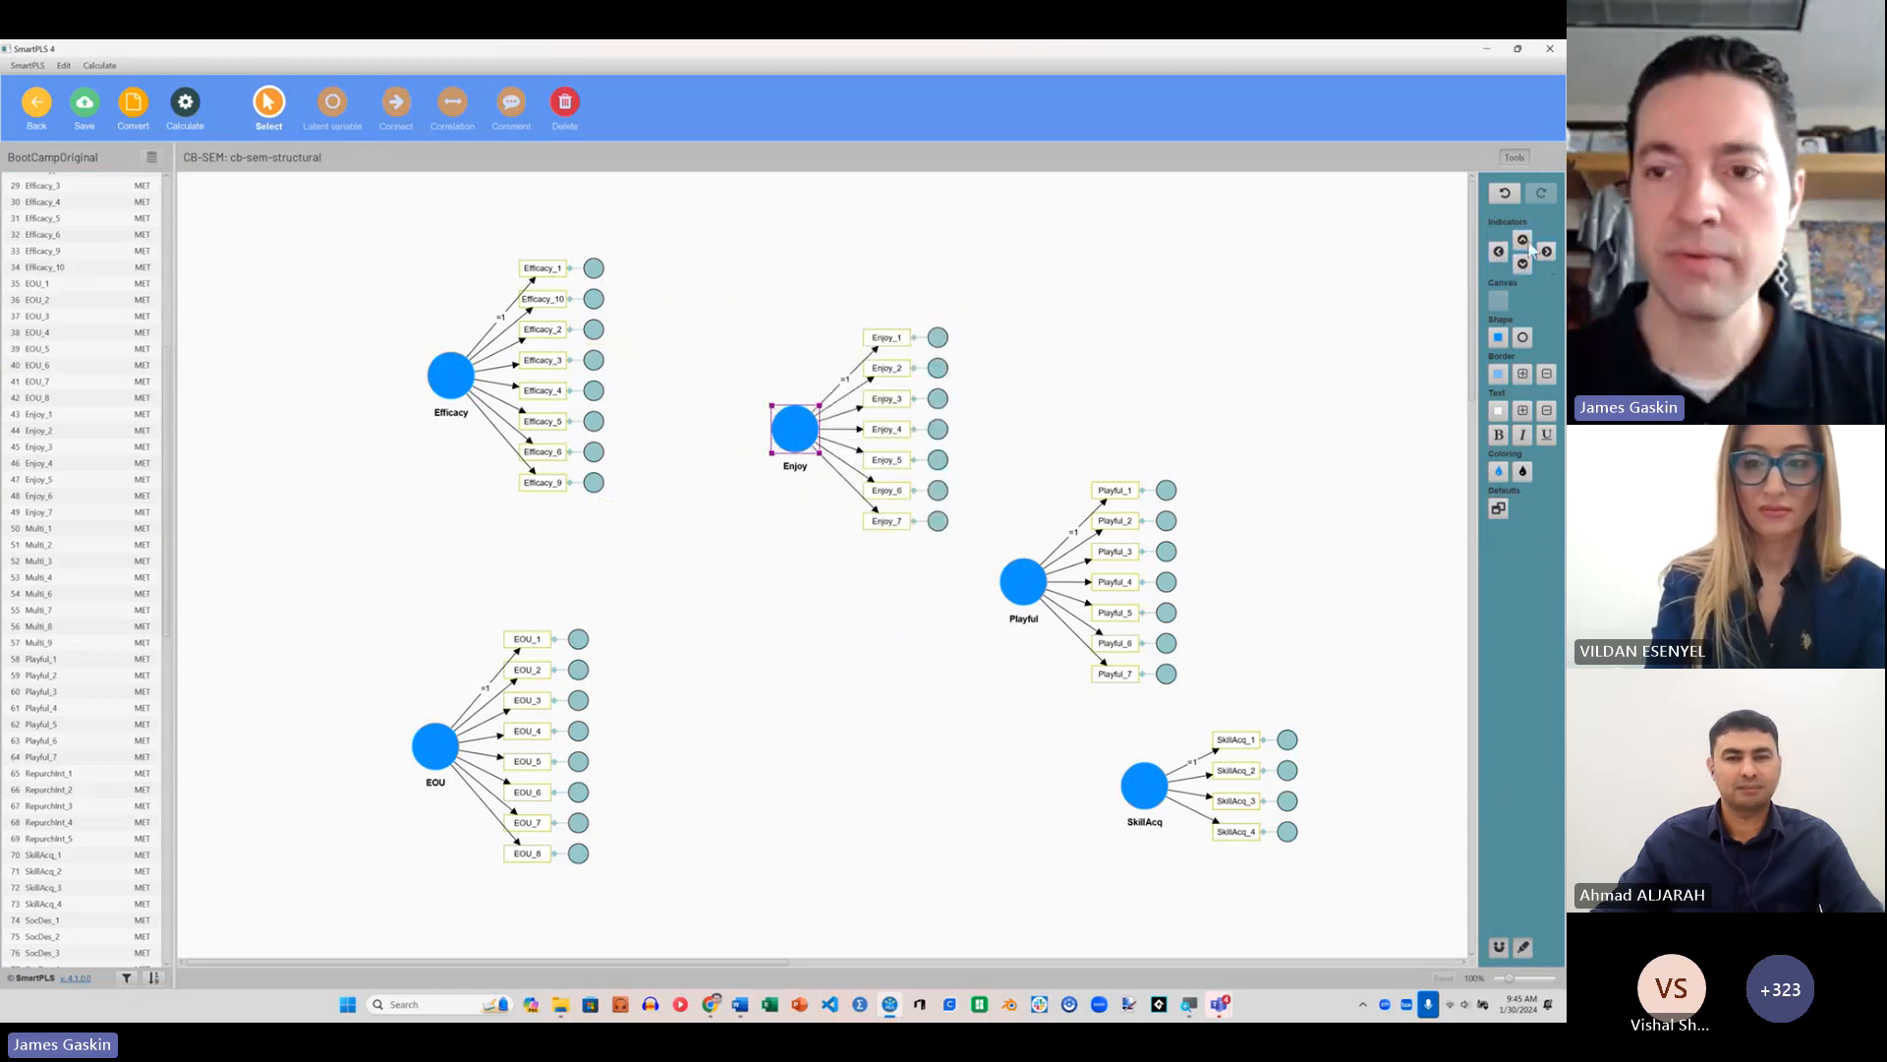
left_click(1523, 240)
Step: Align Efficacy above EOU at the left side of the diagram, with both constructs' indicators on their left
left_click(451, 374)
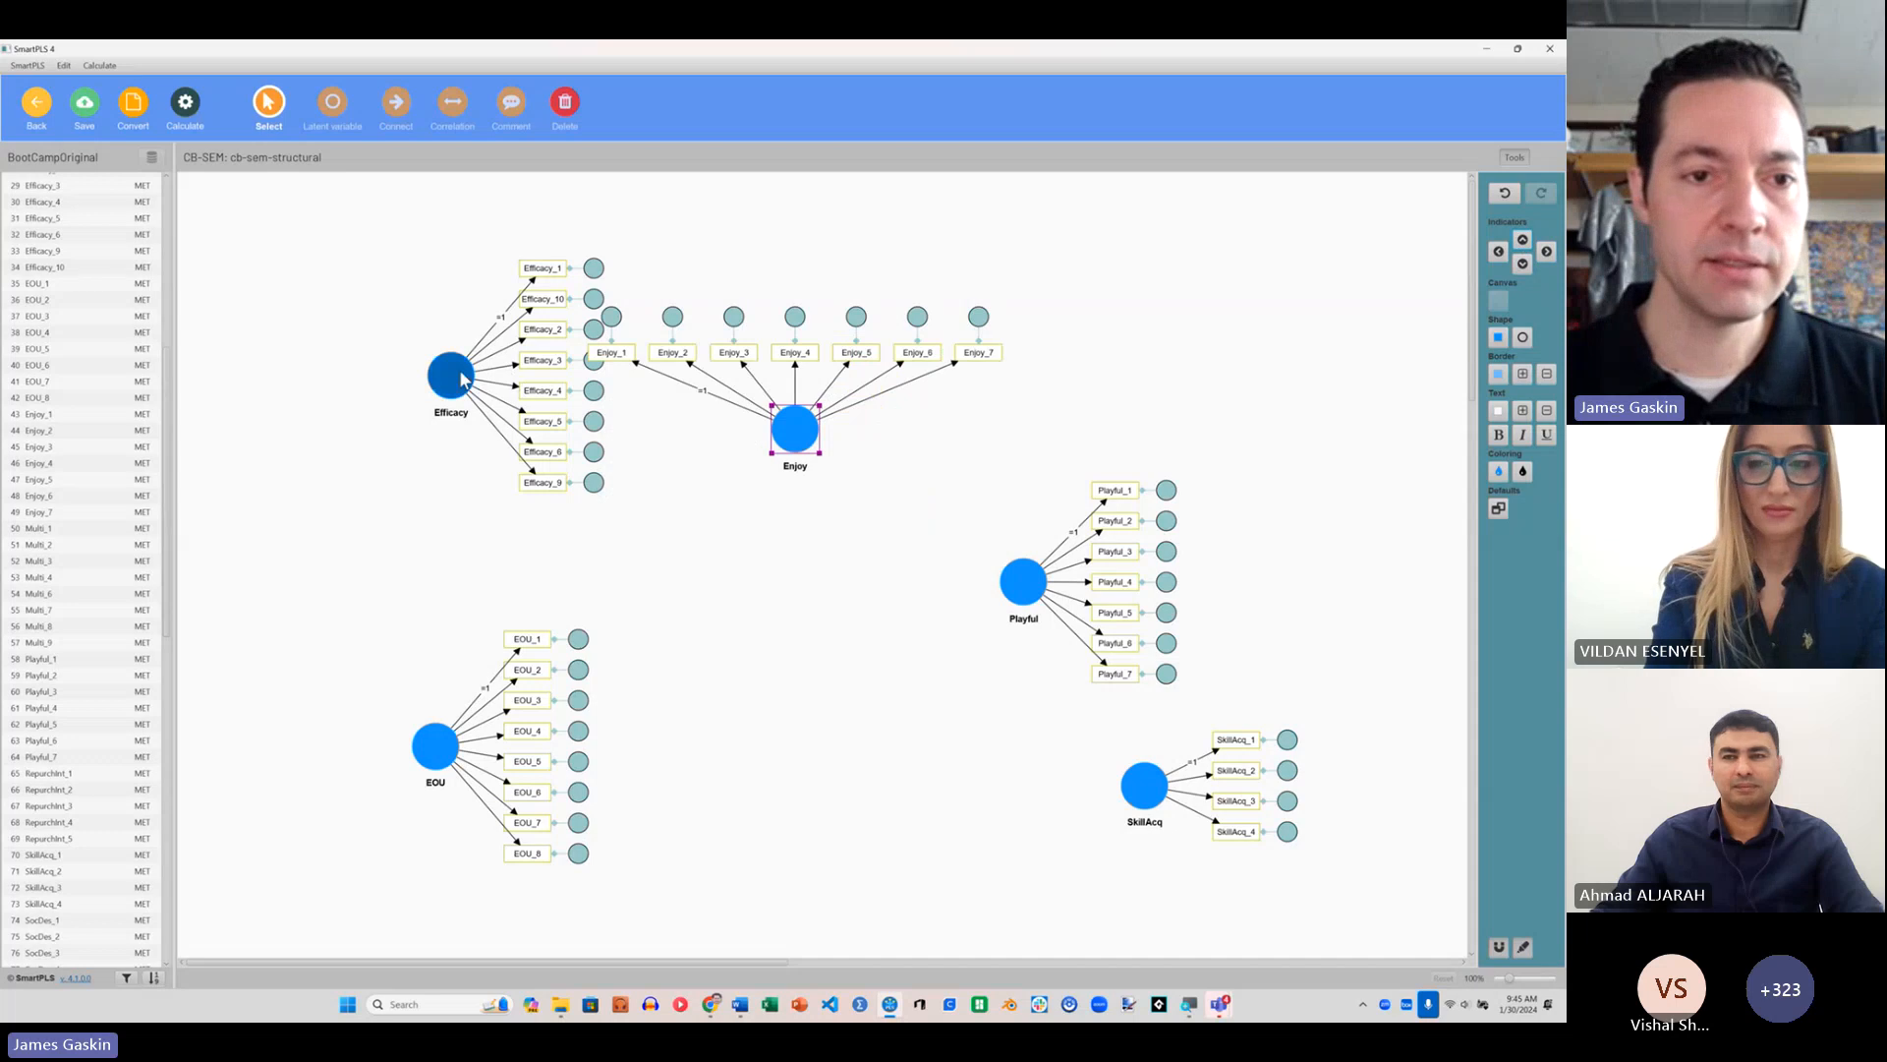
left_click_drag(451, 375, 323, 316)
left_click(1498, 251)
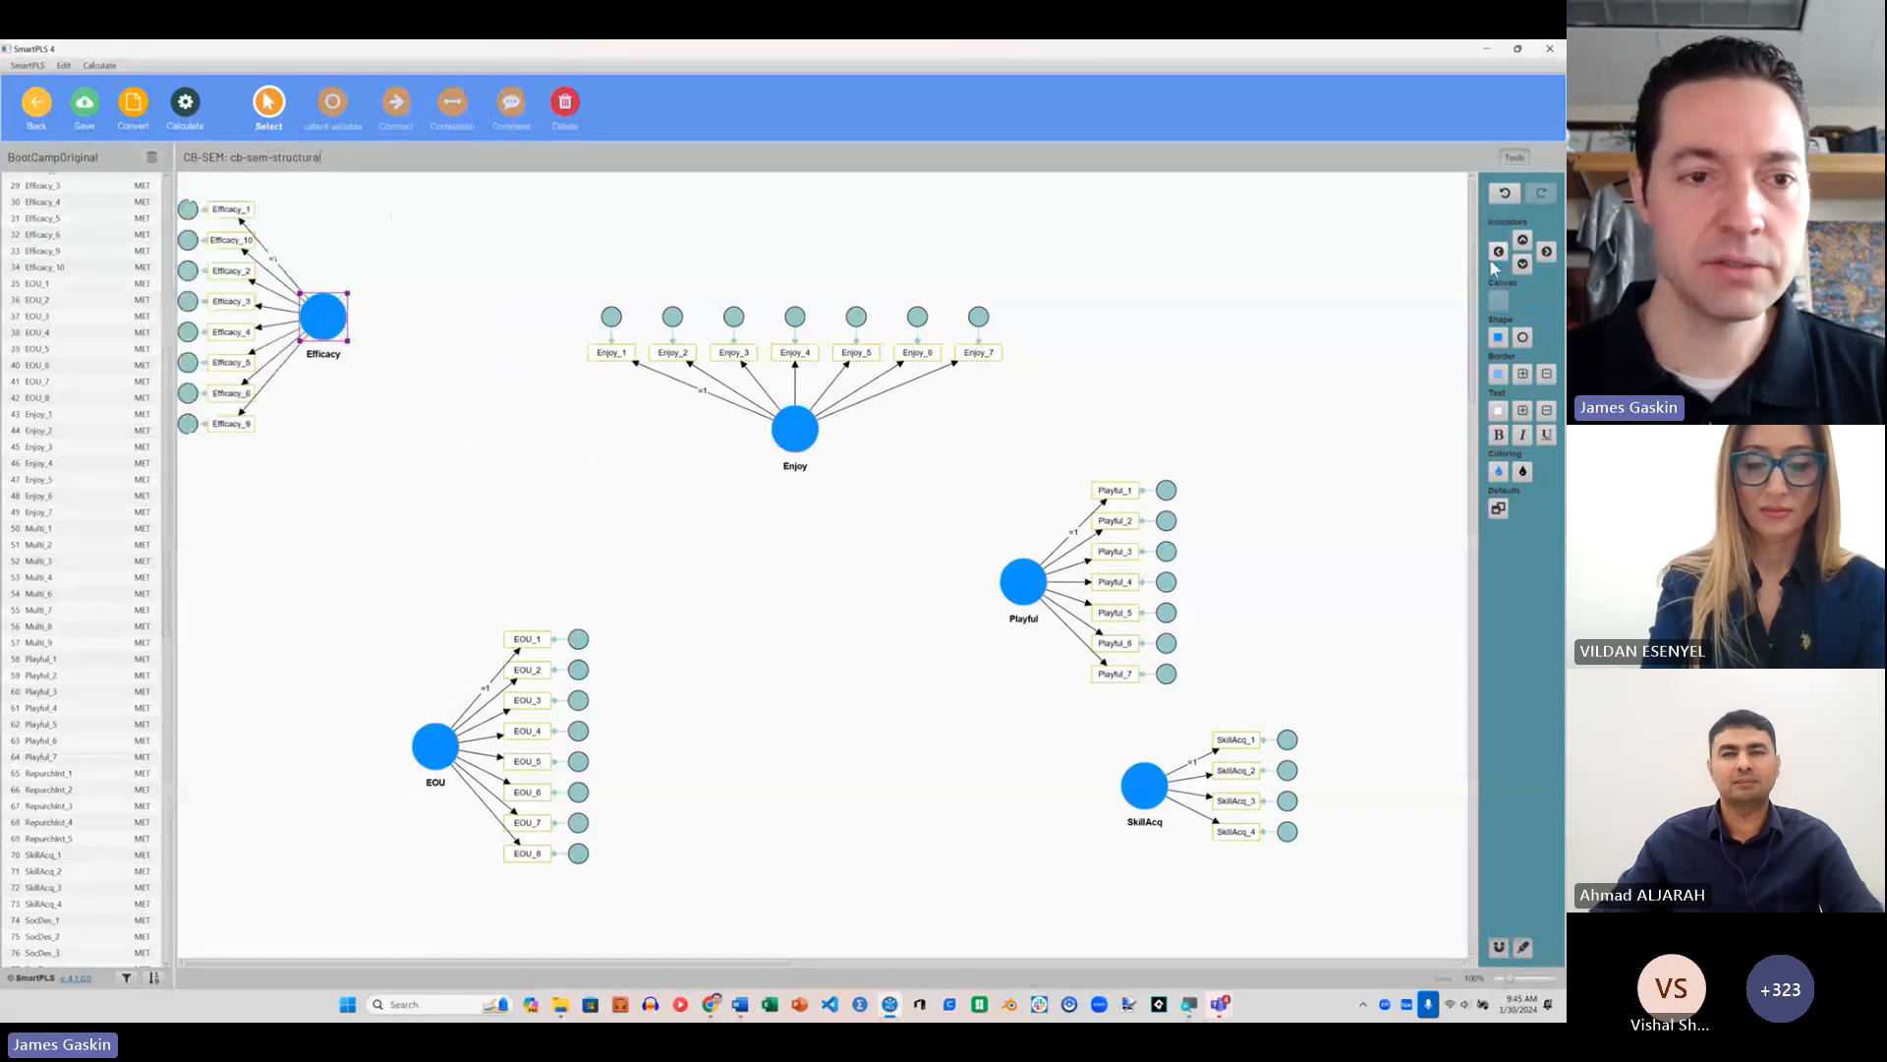
left_click(435, 747)
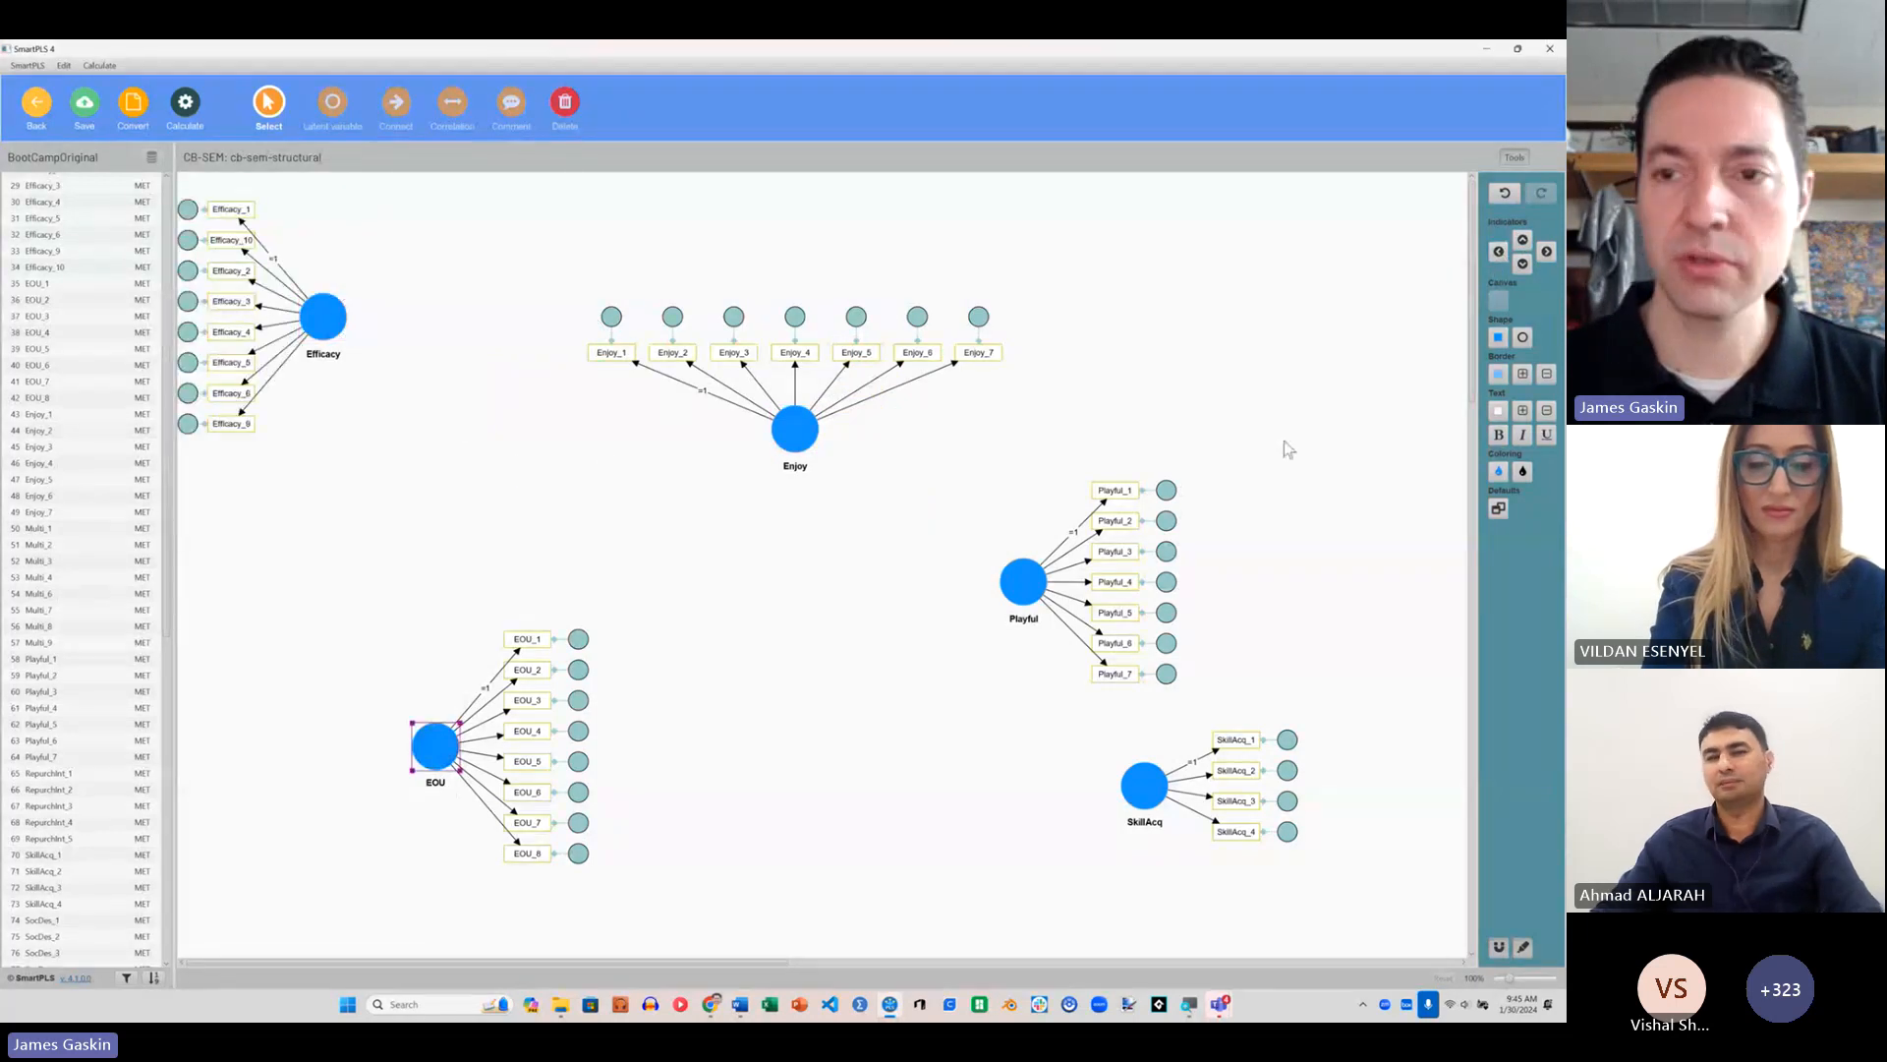
left_click(1498, 252)
left_click_drag(439, 765, 342, 552)
left_click_drag(324, 316, 353, 316)
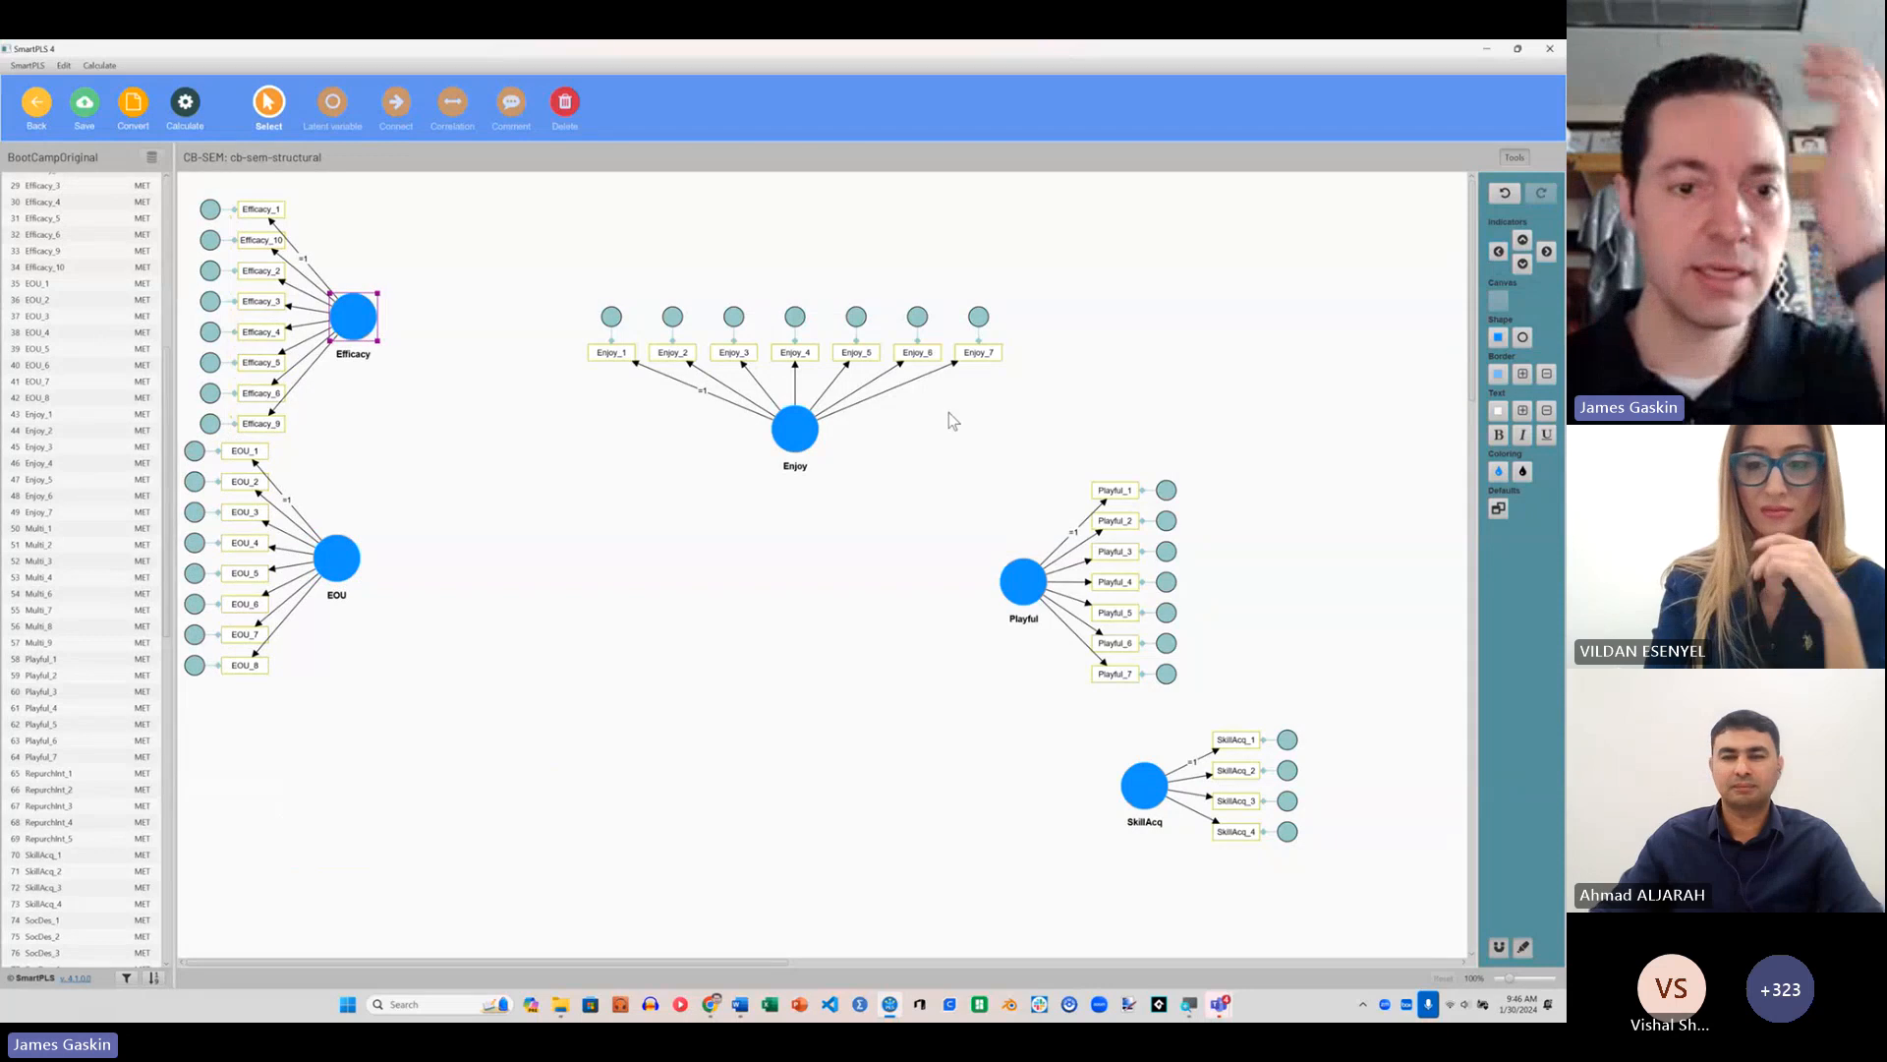
left_click_drag(350, 564, 366, 568)
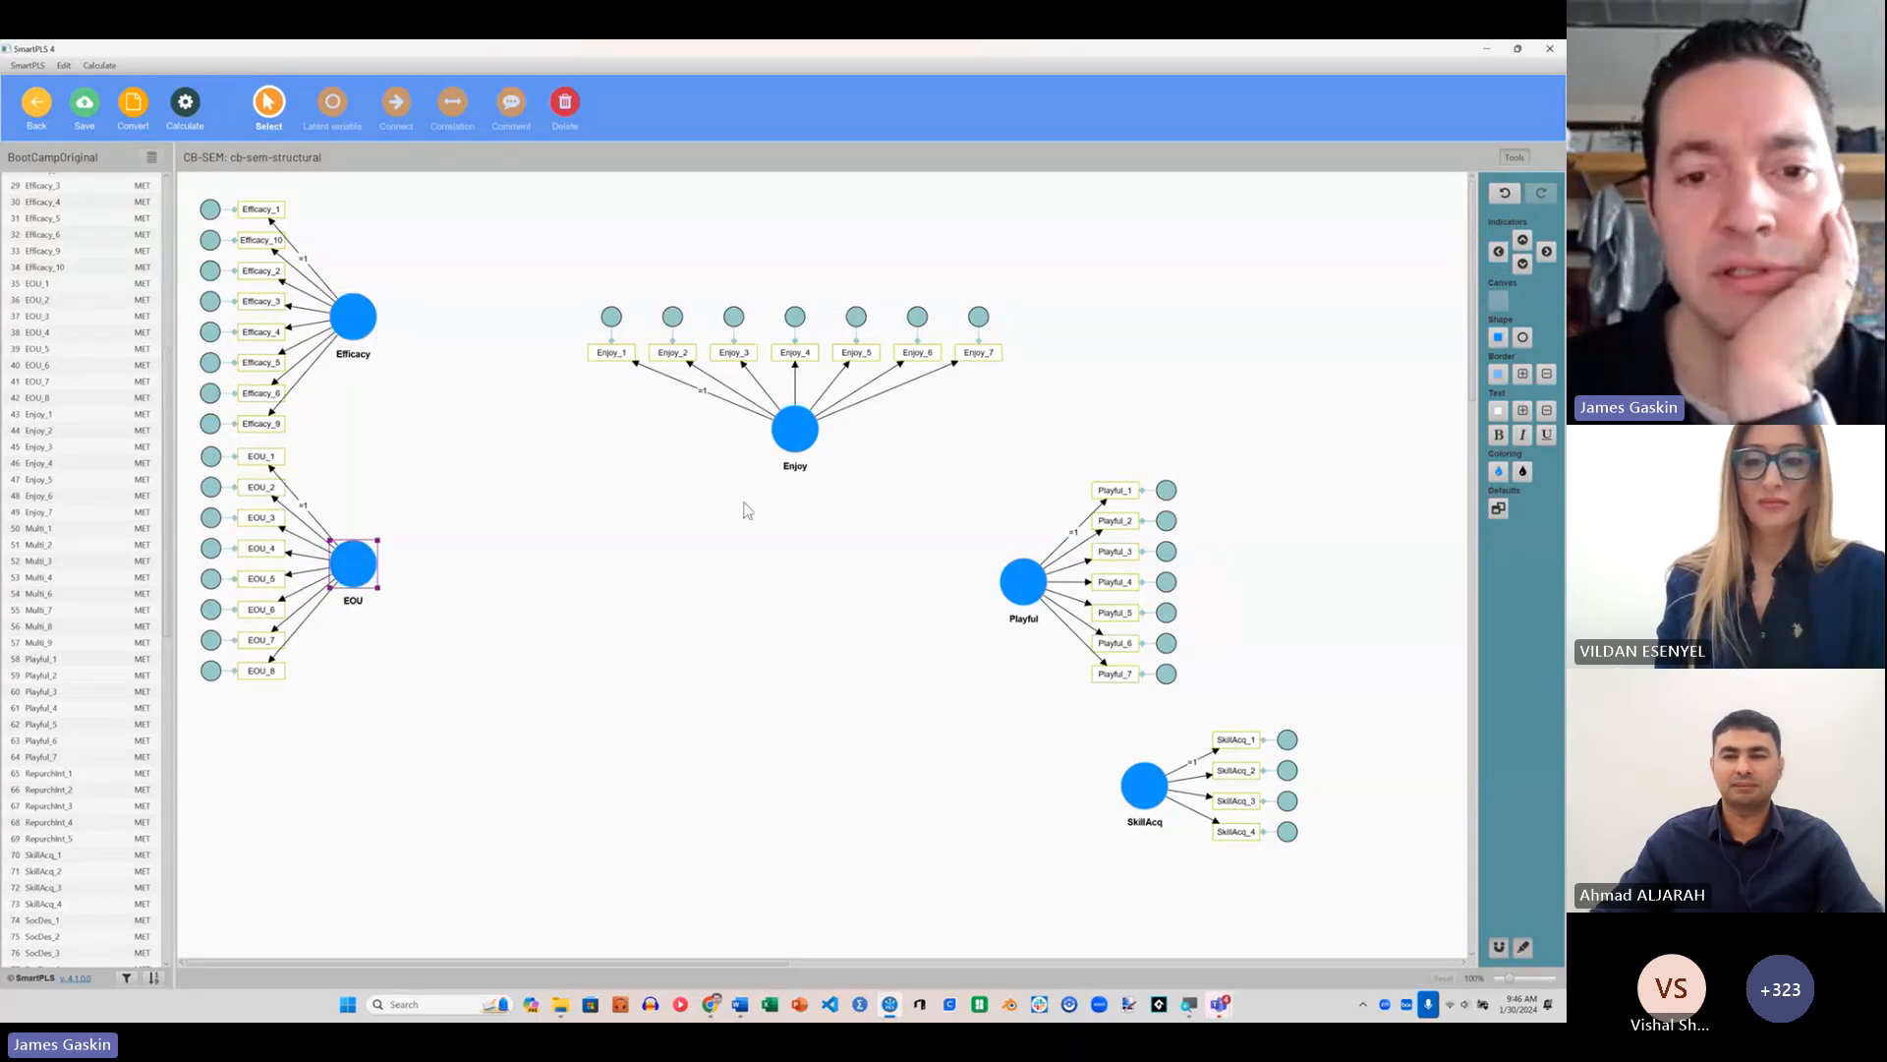
Step: Align Enjoy above Playful in the middle with Playful's indicators beneath it, and place SkillAcq to their right at mid-height
left_click_drag(794, 429, 761, 325)
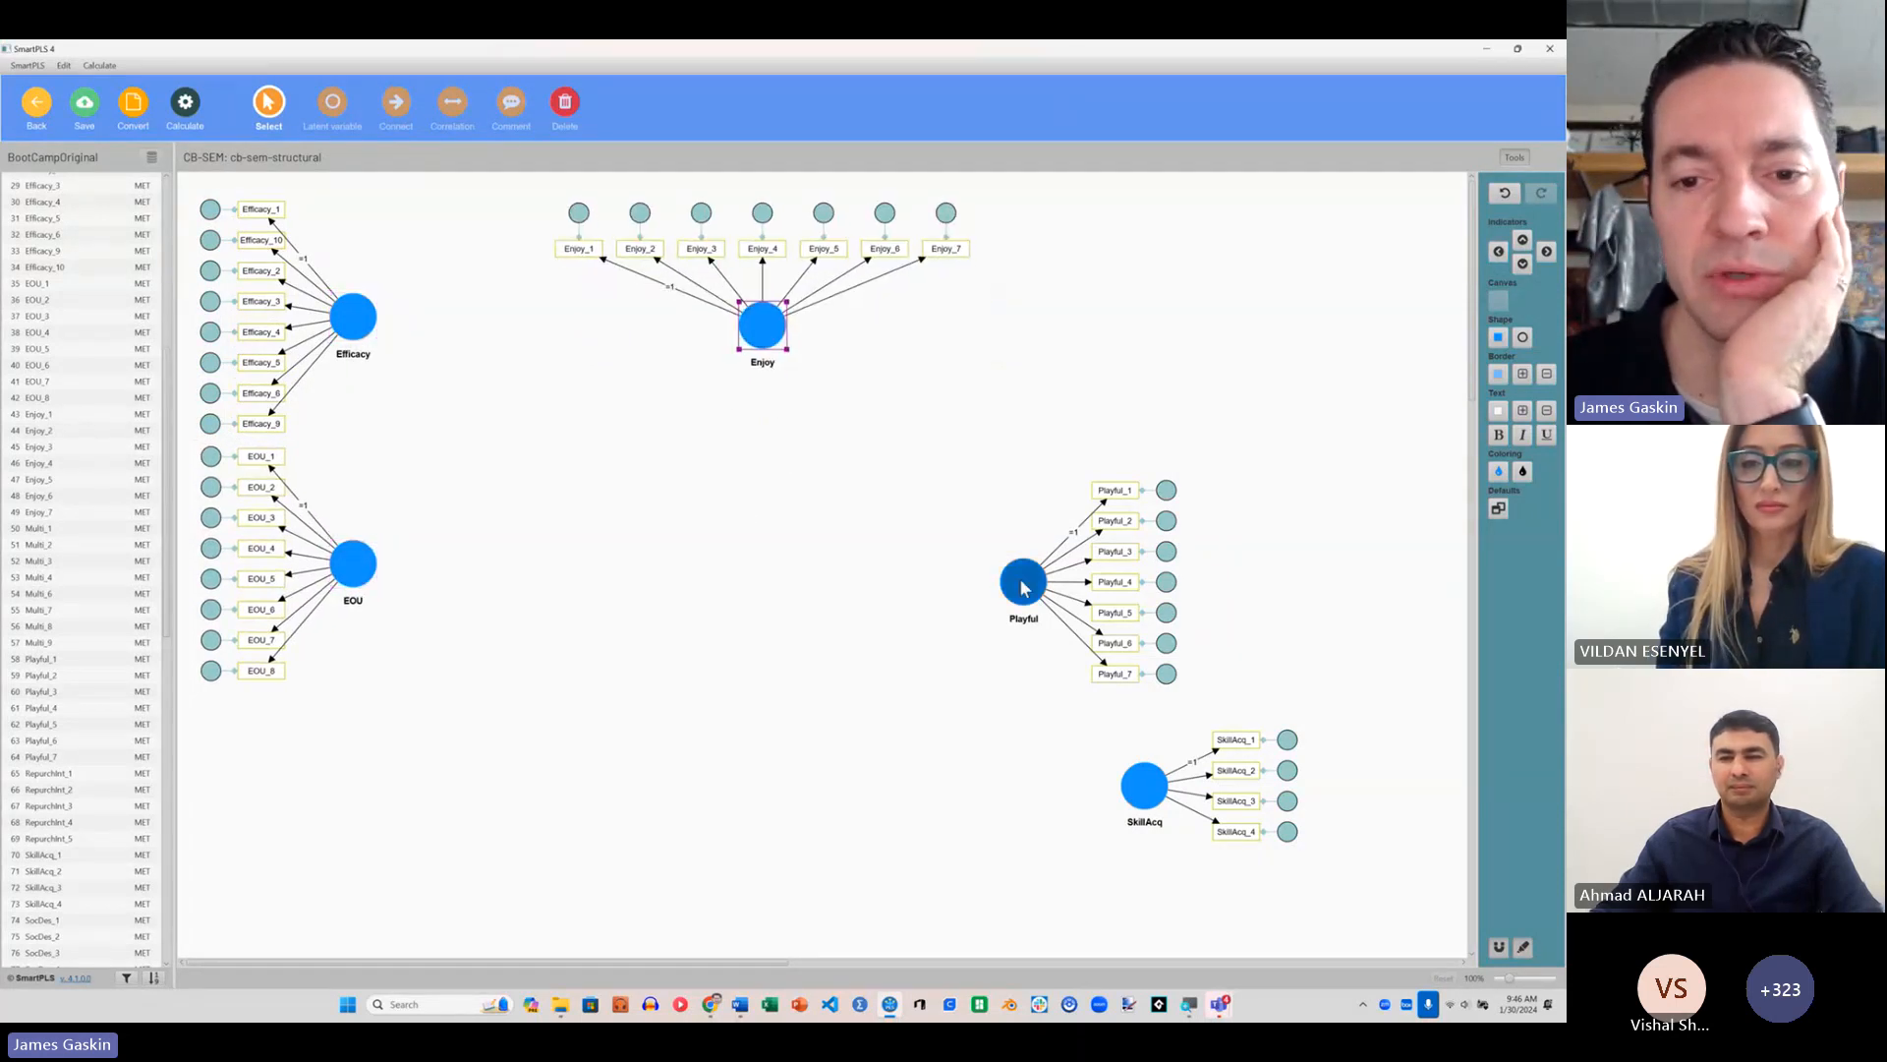
left_click_drag(1022, 585, 762, 601)
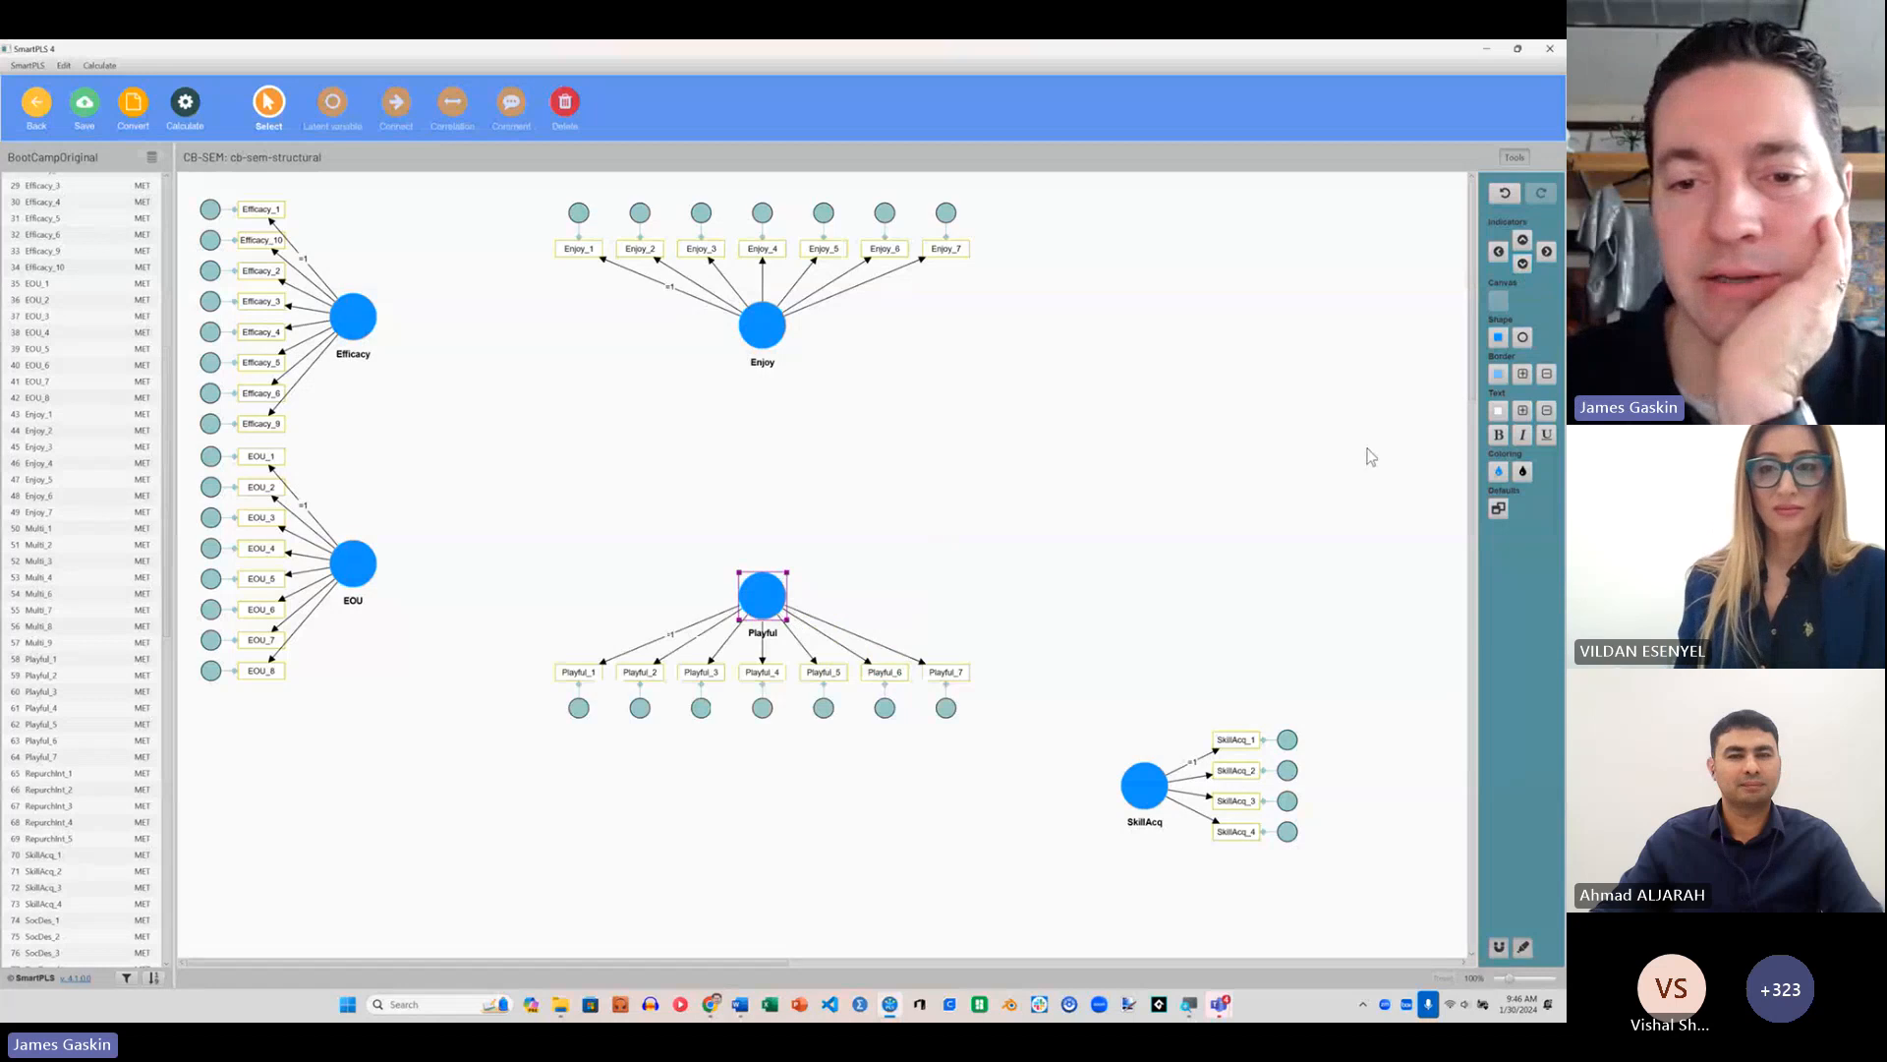
left_click_drag(1145, 790, 1051, 449)
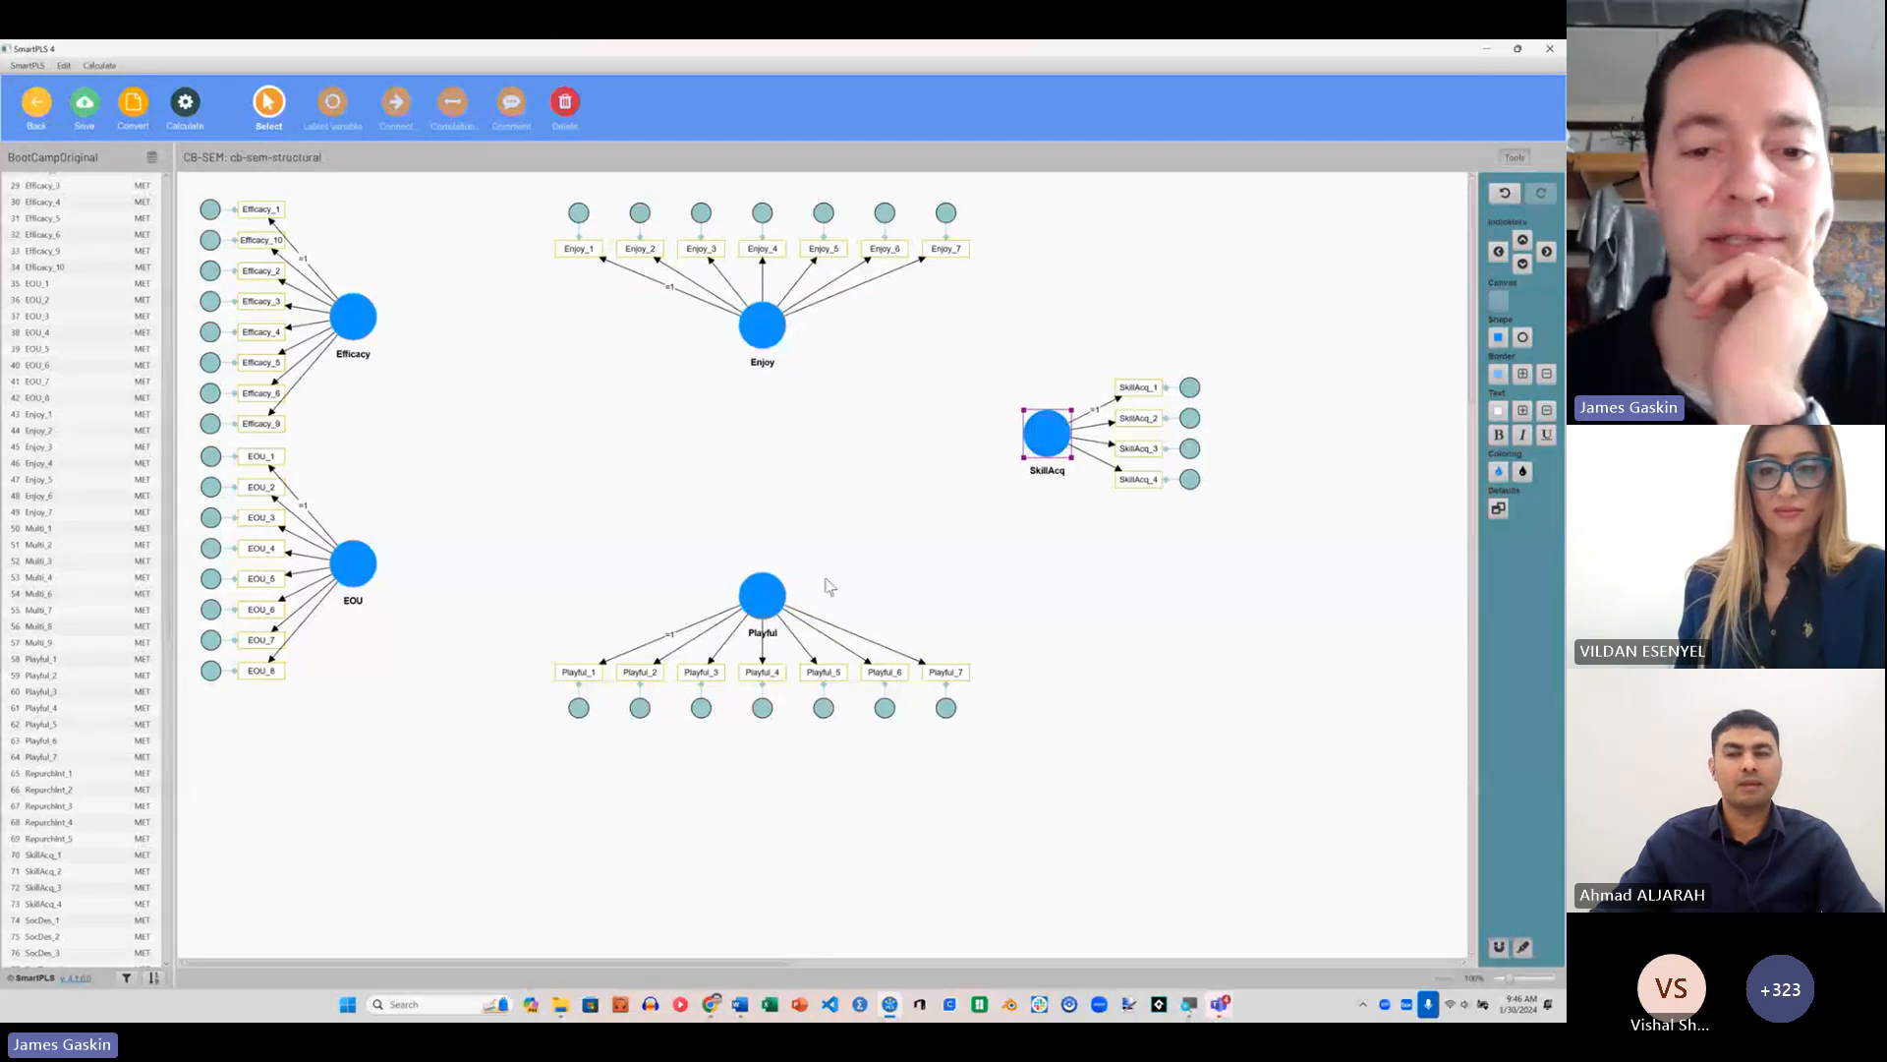
left_click_drag(752, 622, 752, 628)
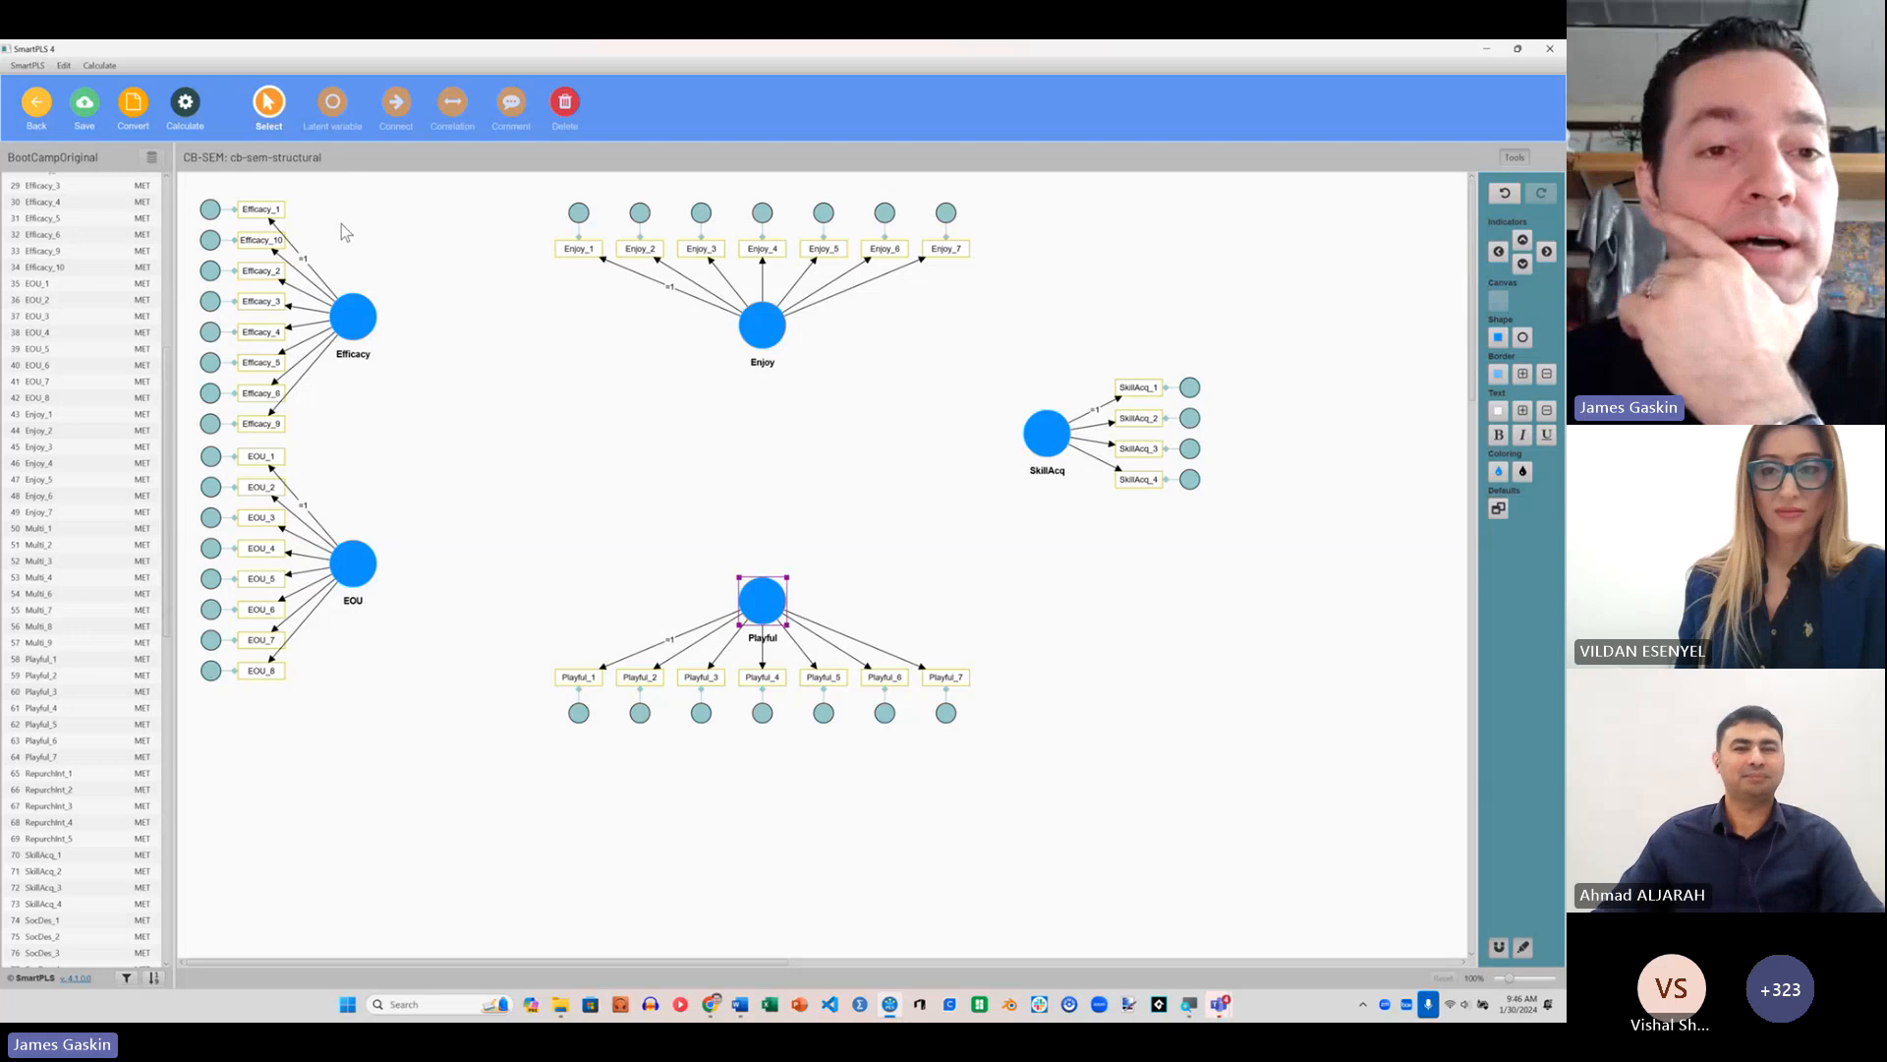
Step: Draw structural paths from Efficacy to Enjoy and from Enjoy to SkillAcq
left_click(393, 126)
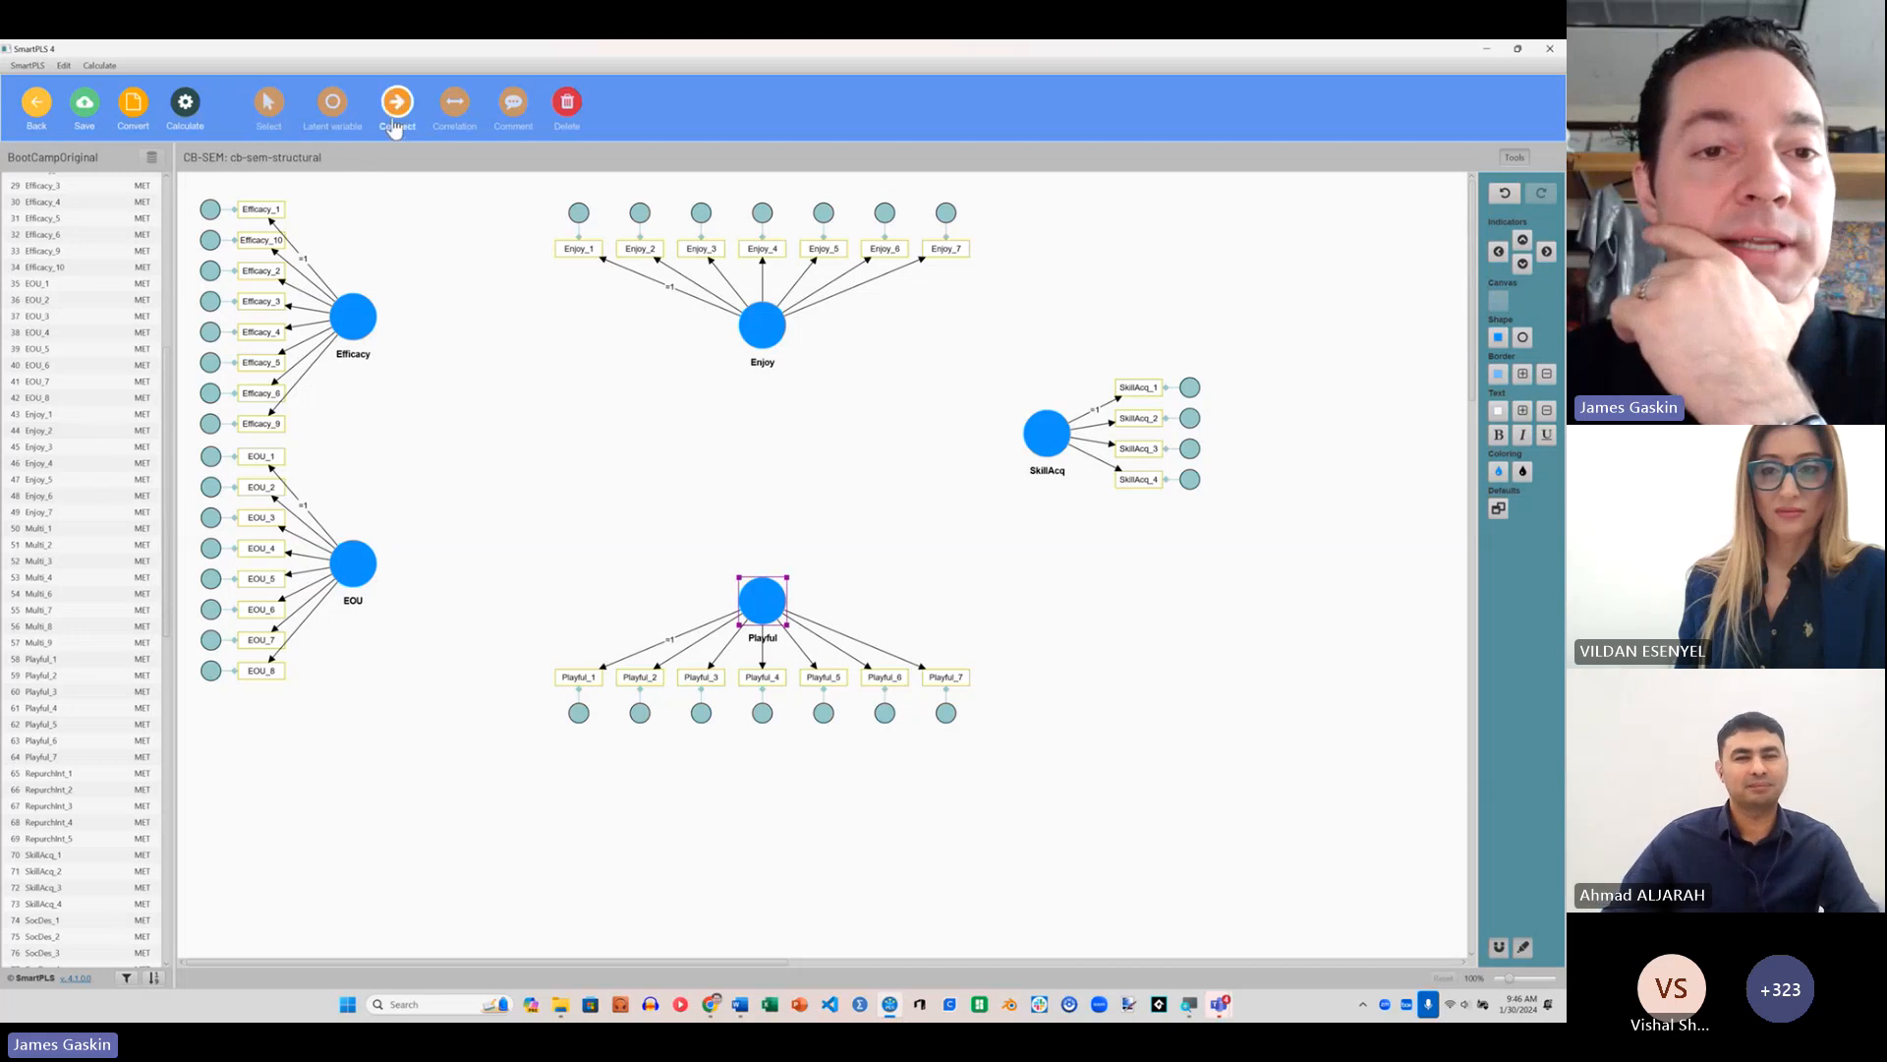
left_click(356, 312)
left_click(735, 328)
left_click(759, 326)
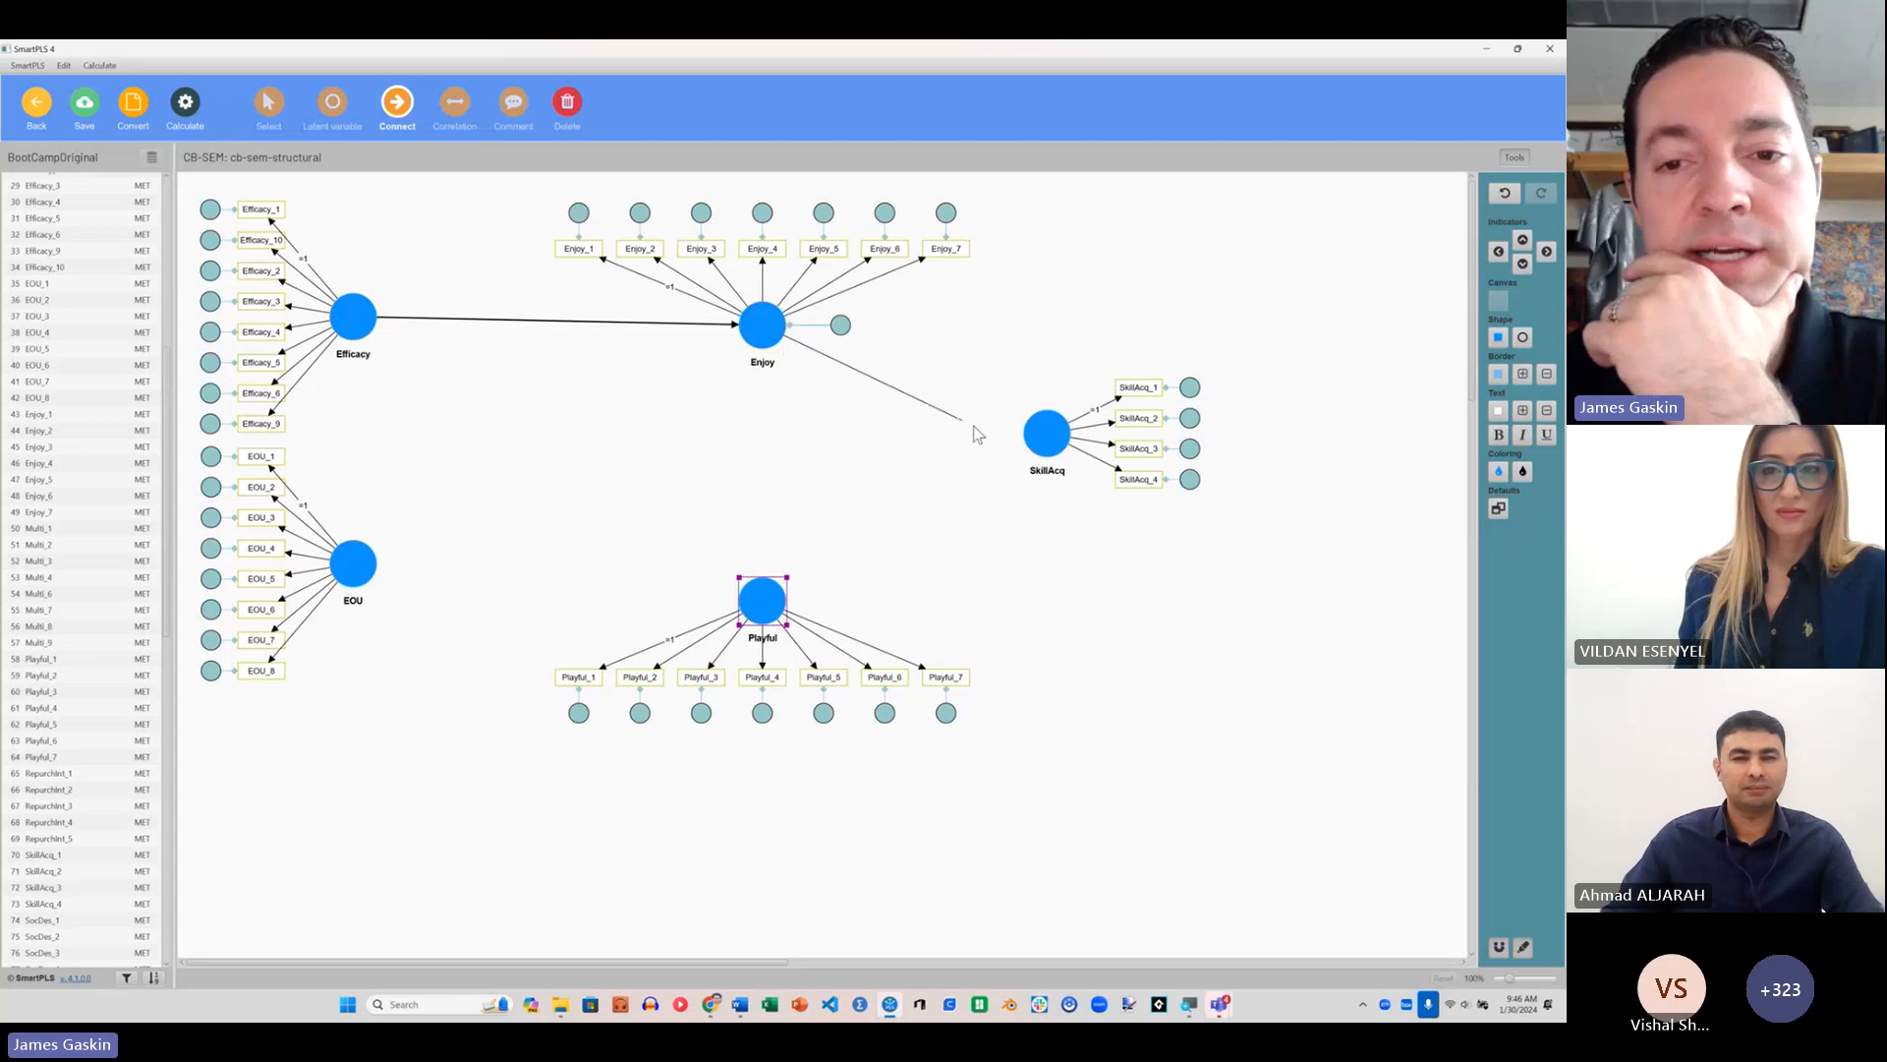
left_click(1045, 436)
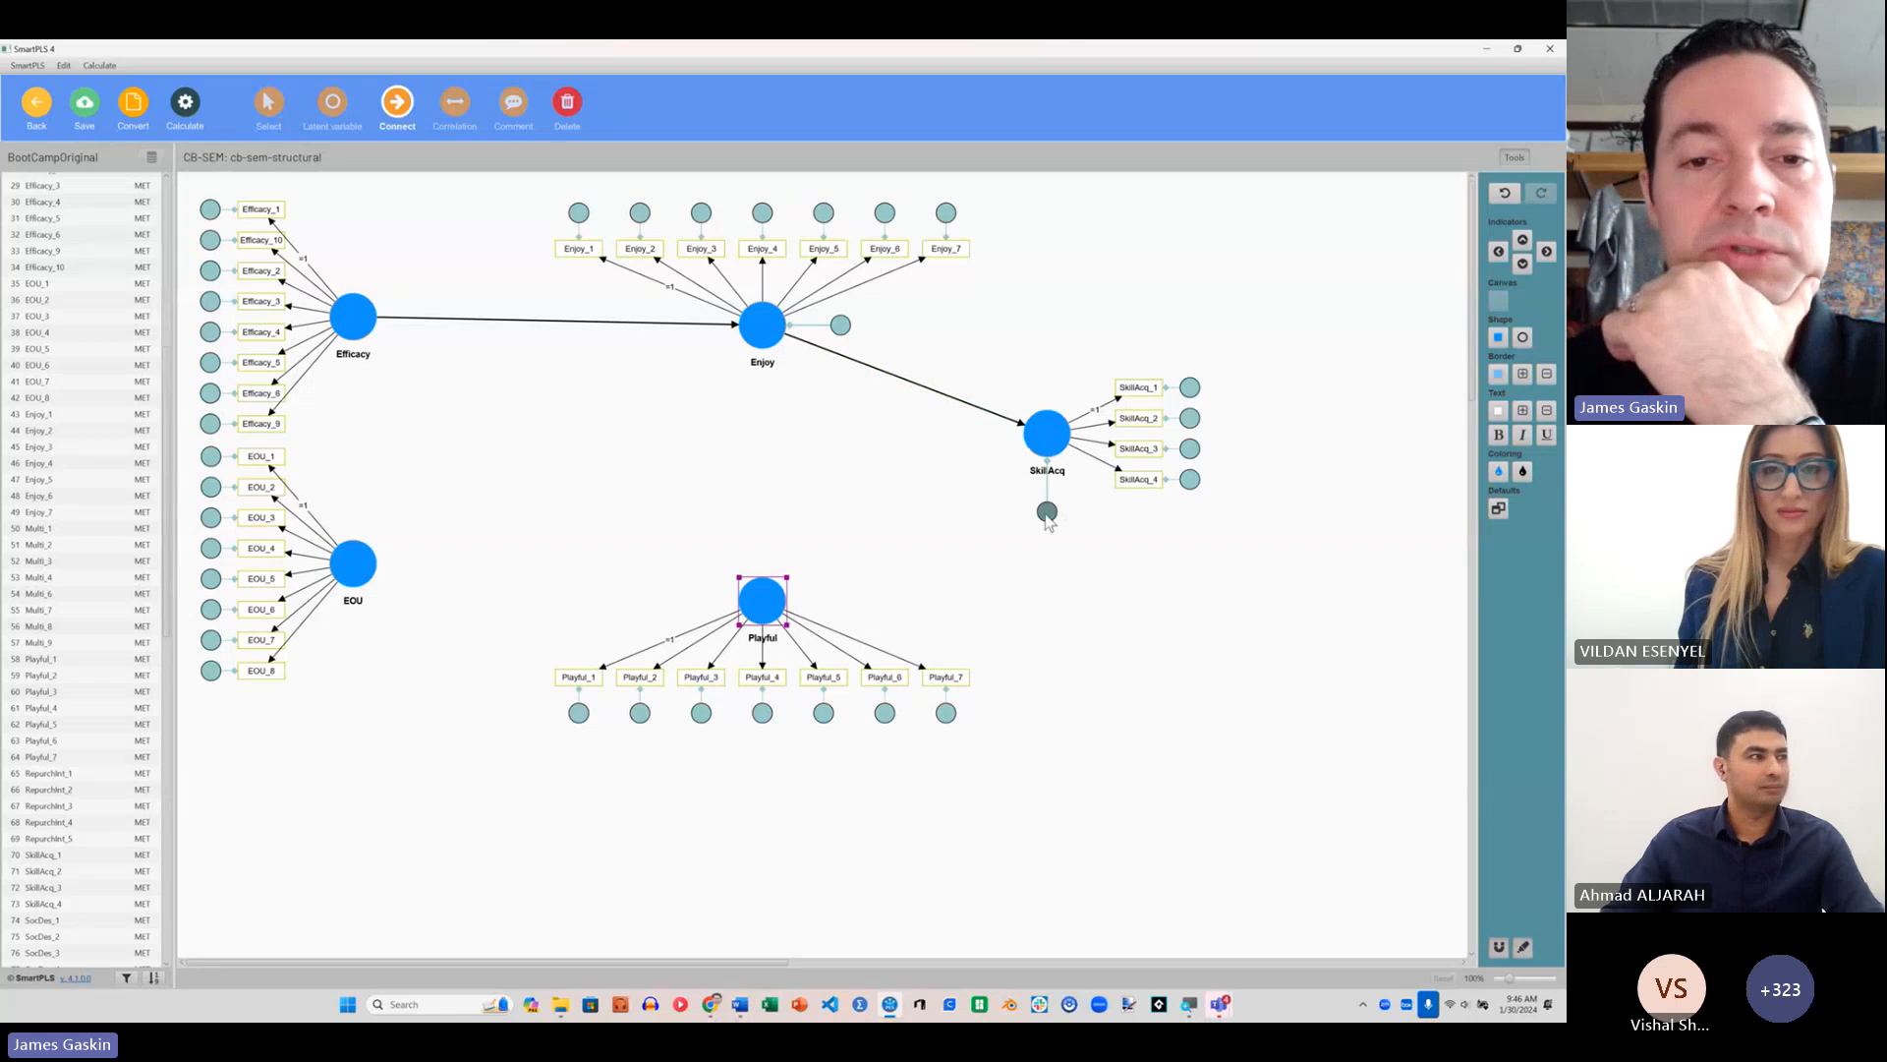
Step: Draw structural paths from Playful to SkillAcq and from EOU to Playful
left_click(765, 608)
left_click(1045, 435)
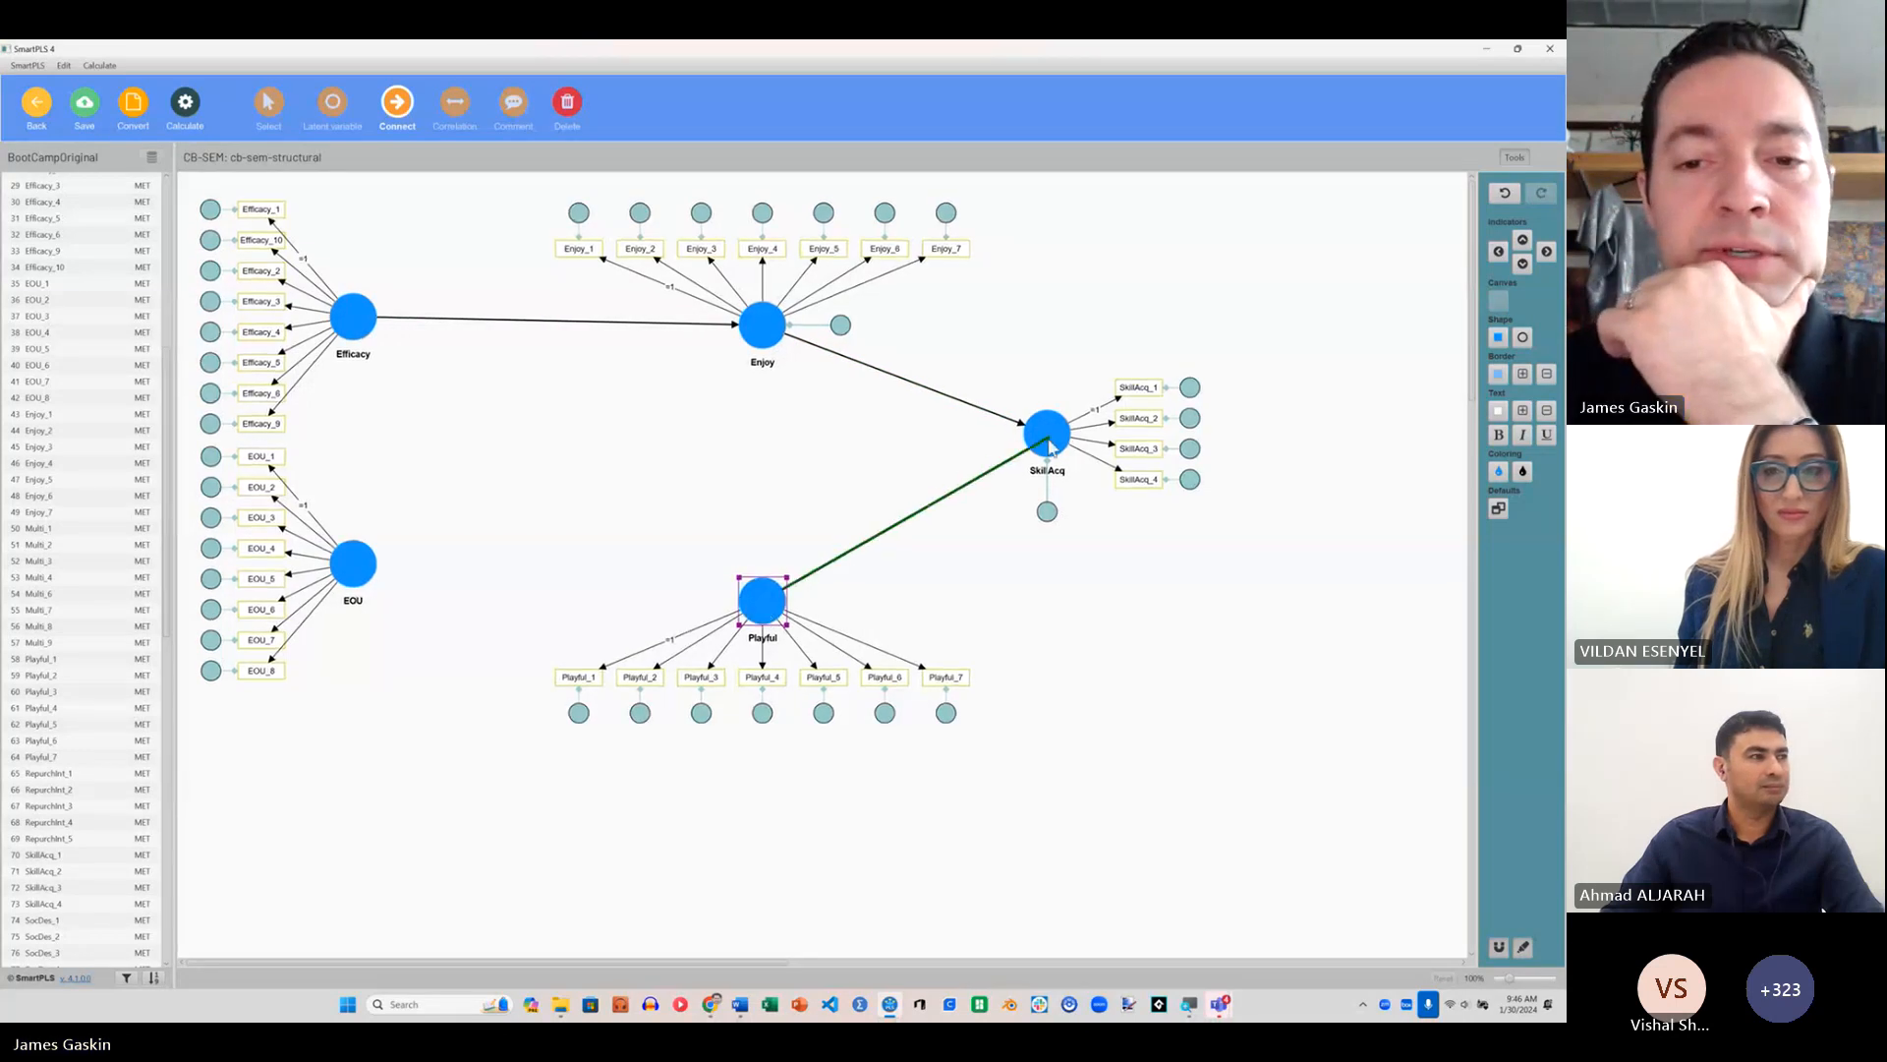
left_click(354, 564)
left_click(761, 596)
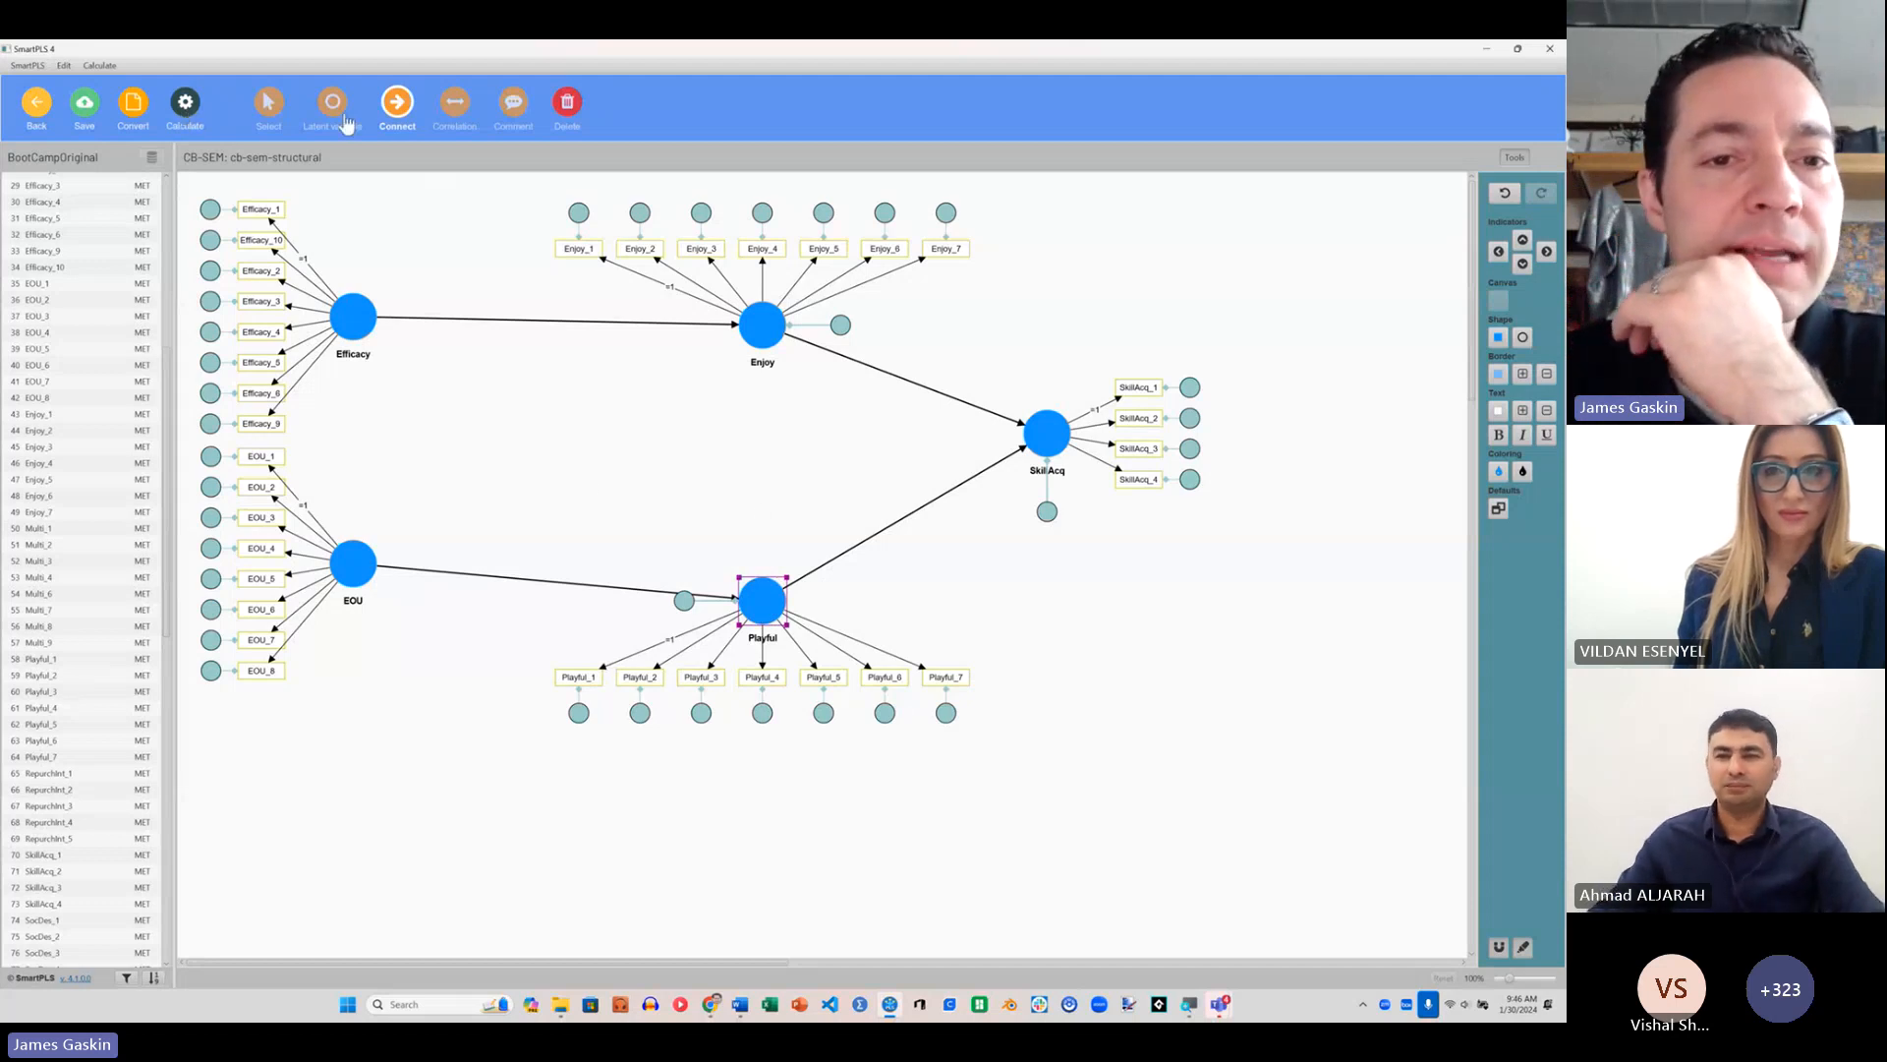
Step: Add a correlation between the exogenous constructs Efficacy and EOU
left_click(456, 103)
left_click(360, 321)
left_click(357, 559)
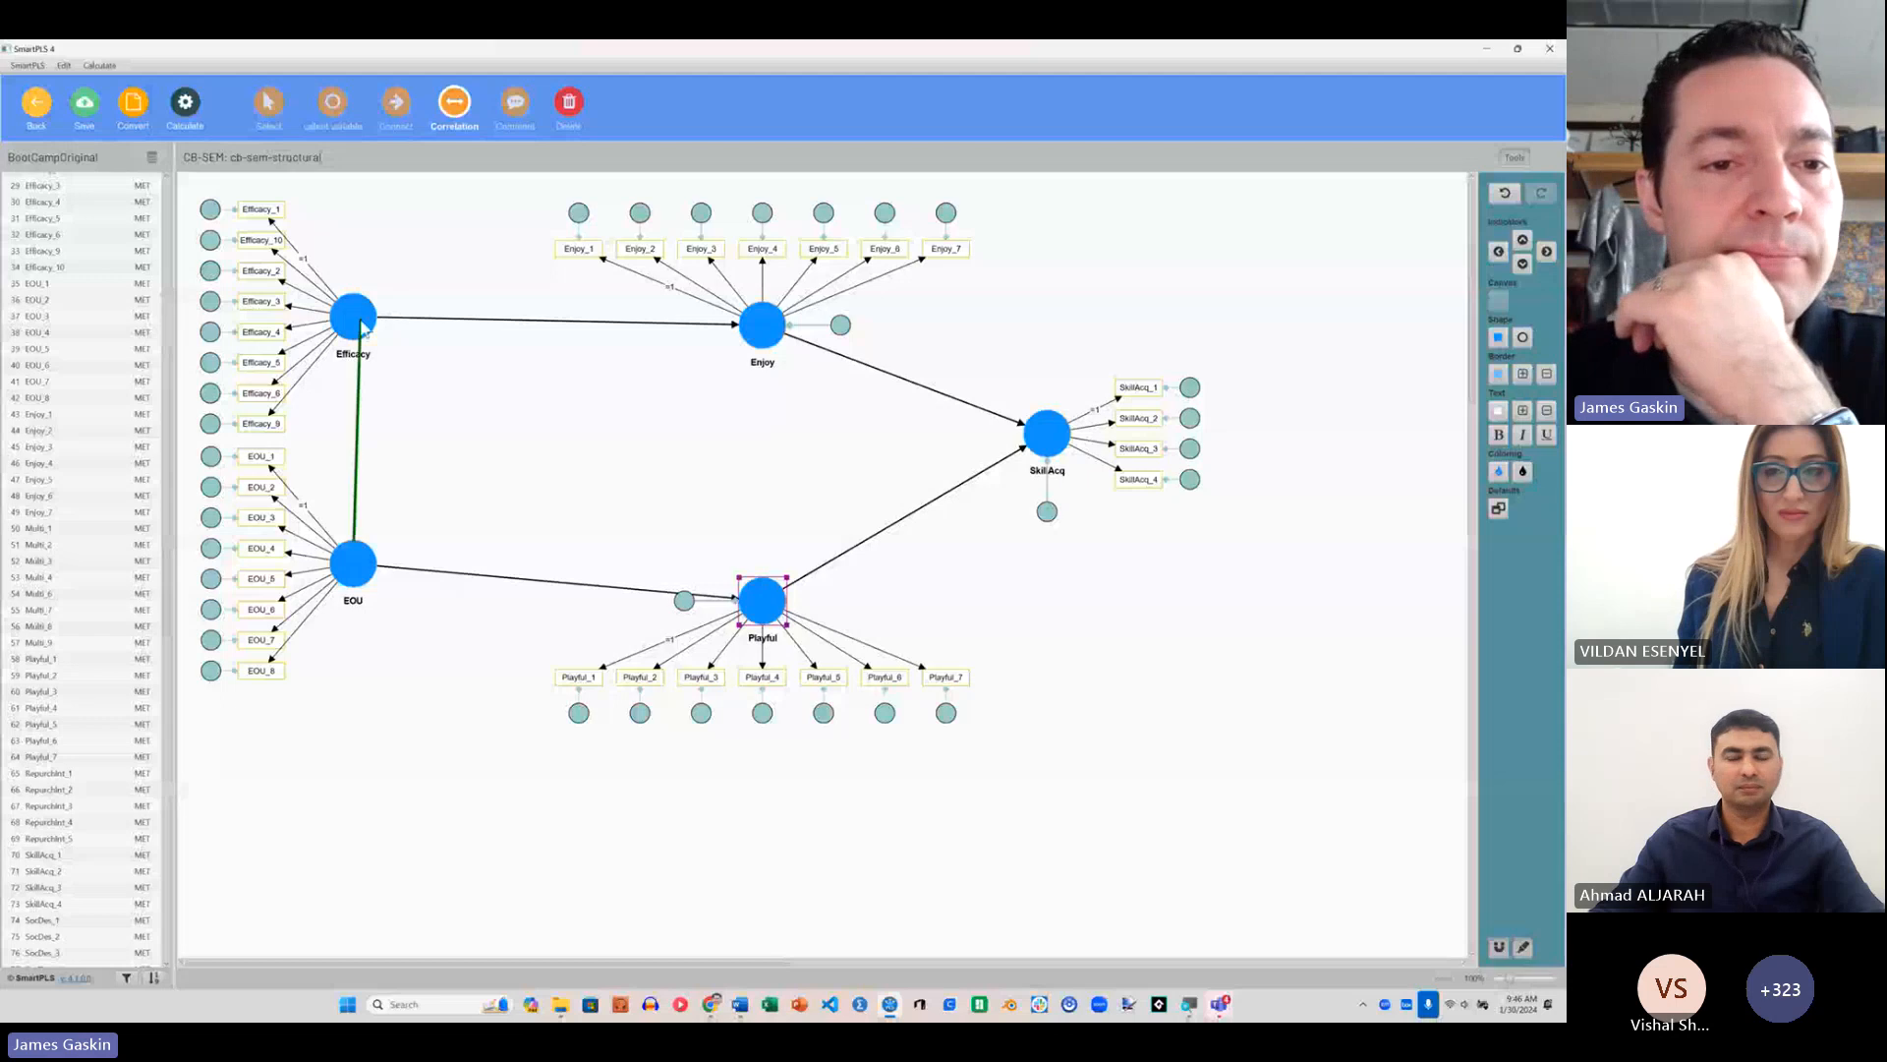
left_click(363, 325)
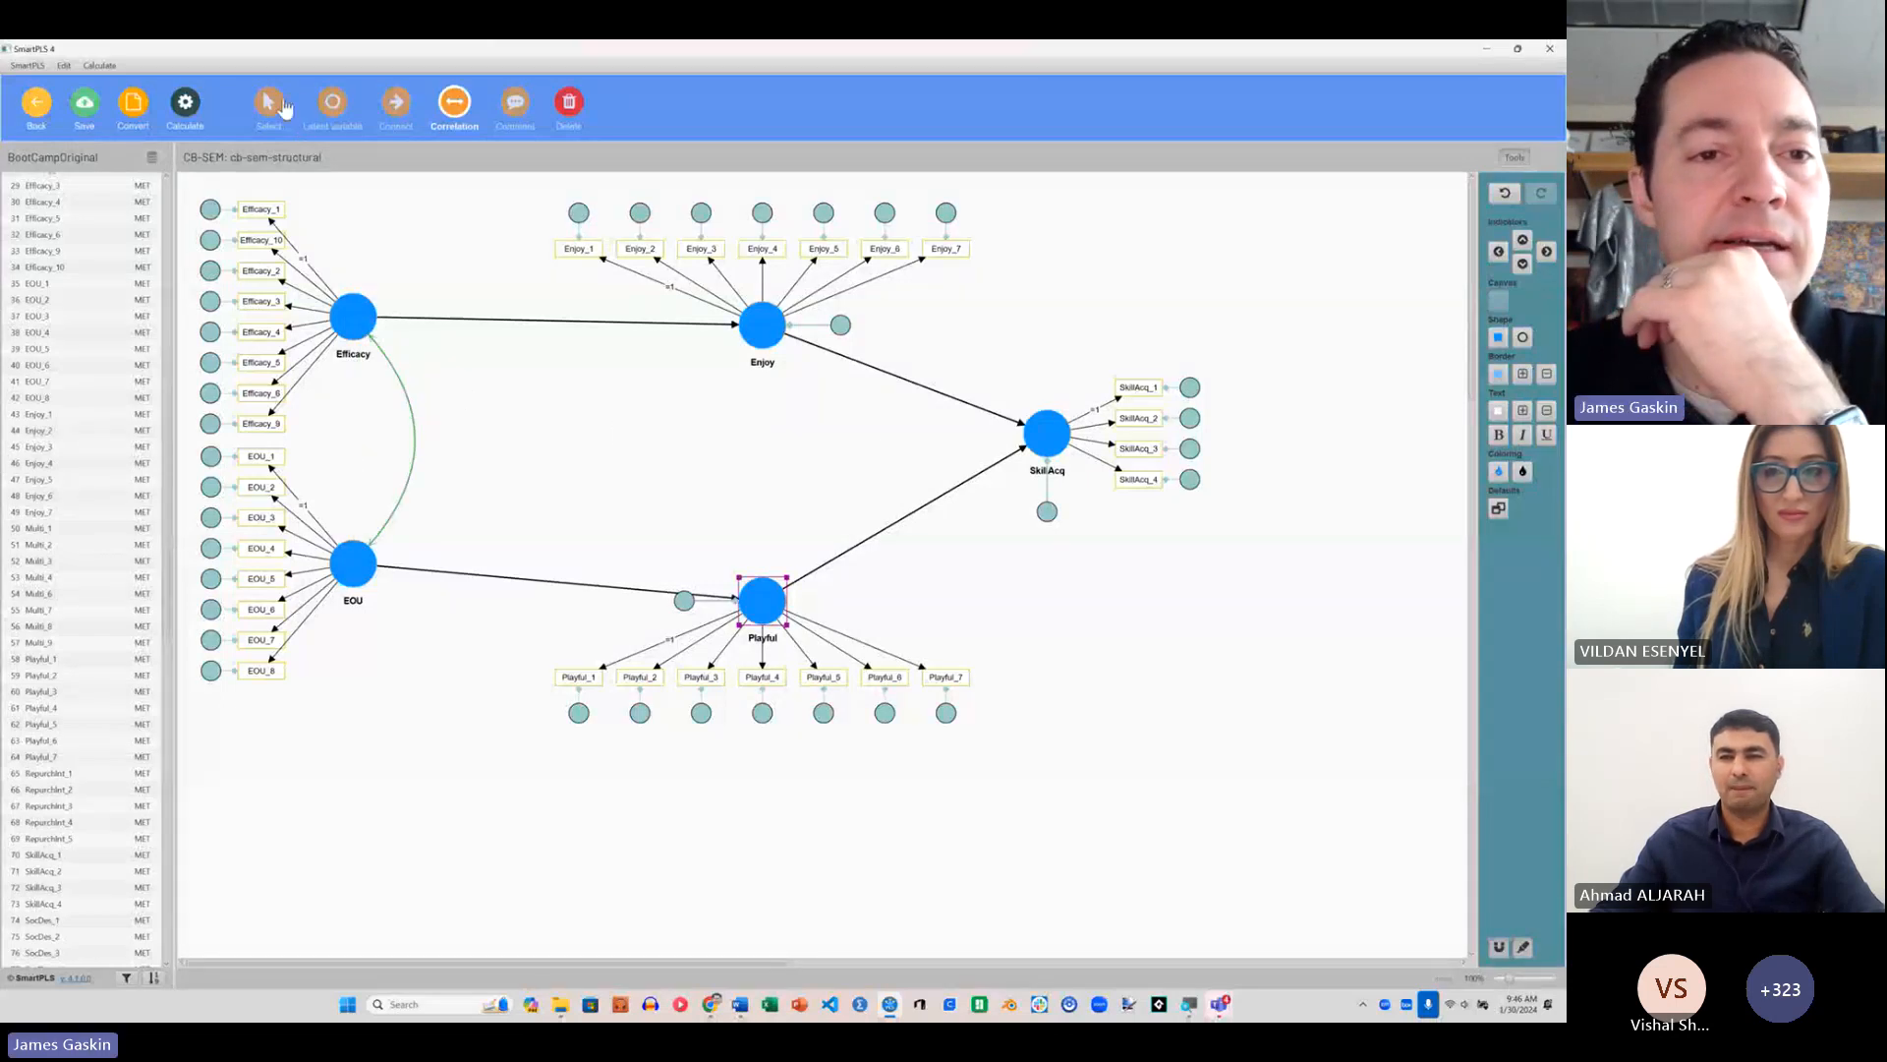
Step: Draw the crossing structural paths from Efficacy to Playful and from EOU to Enjoy
left_click(396, 101)
left_click(356, 315)
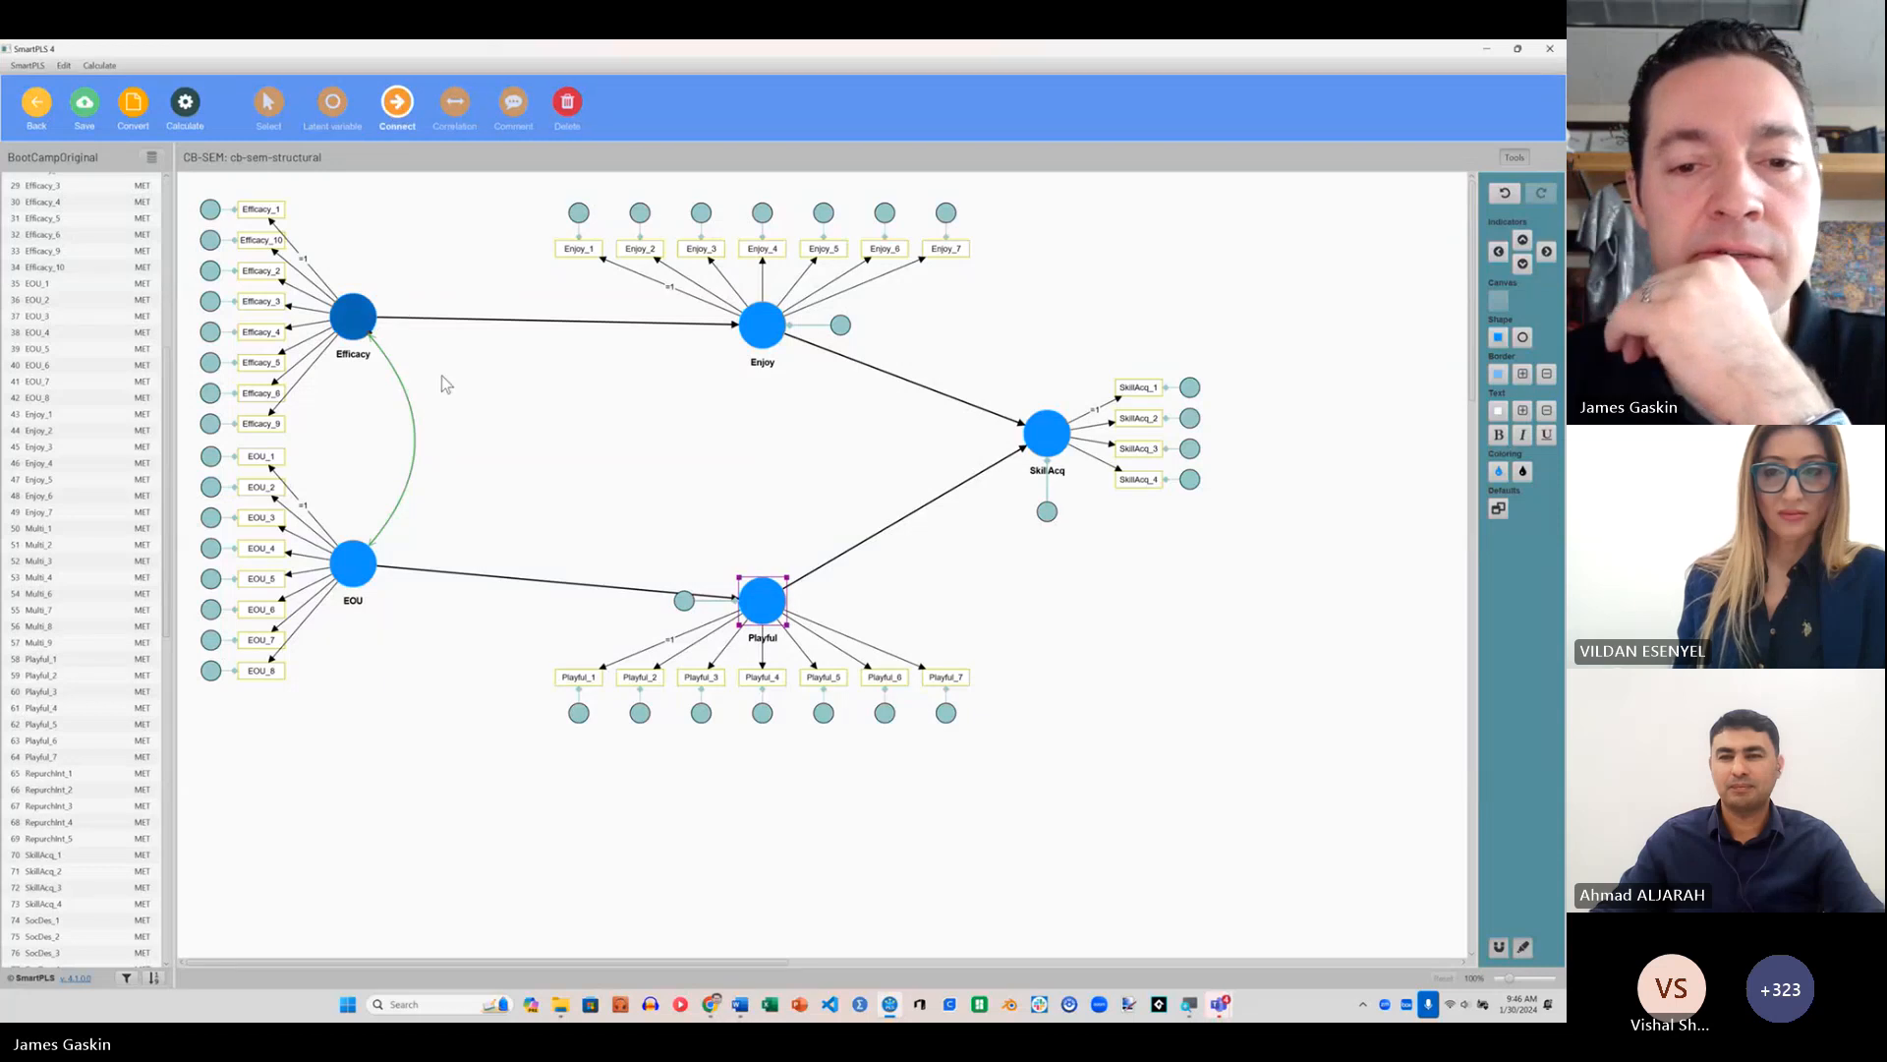
left_click(763, 600)
left_click(763, 324)
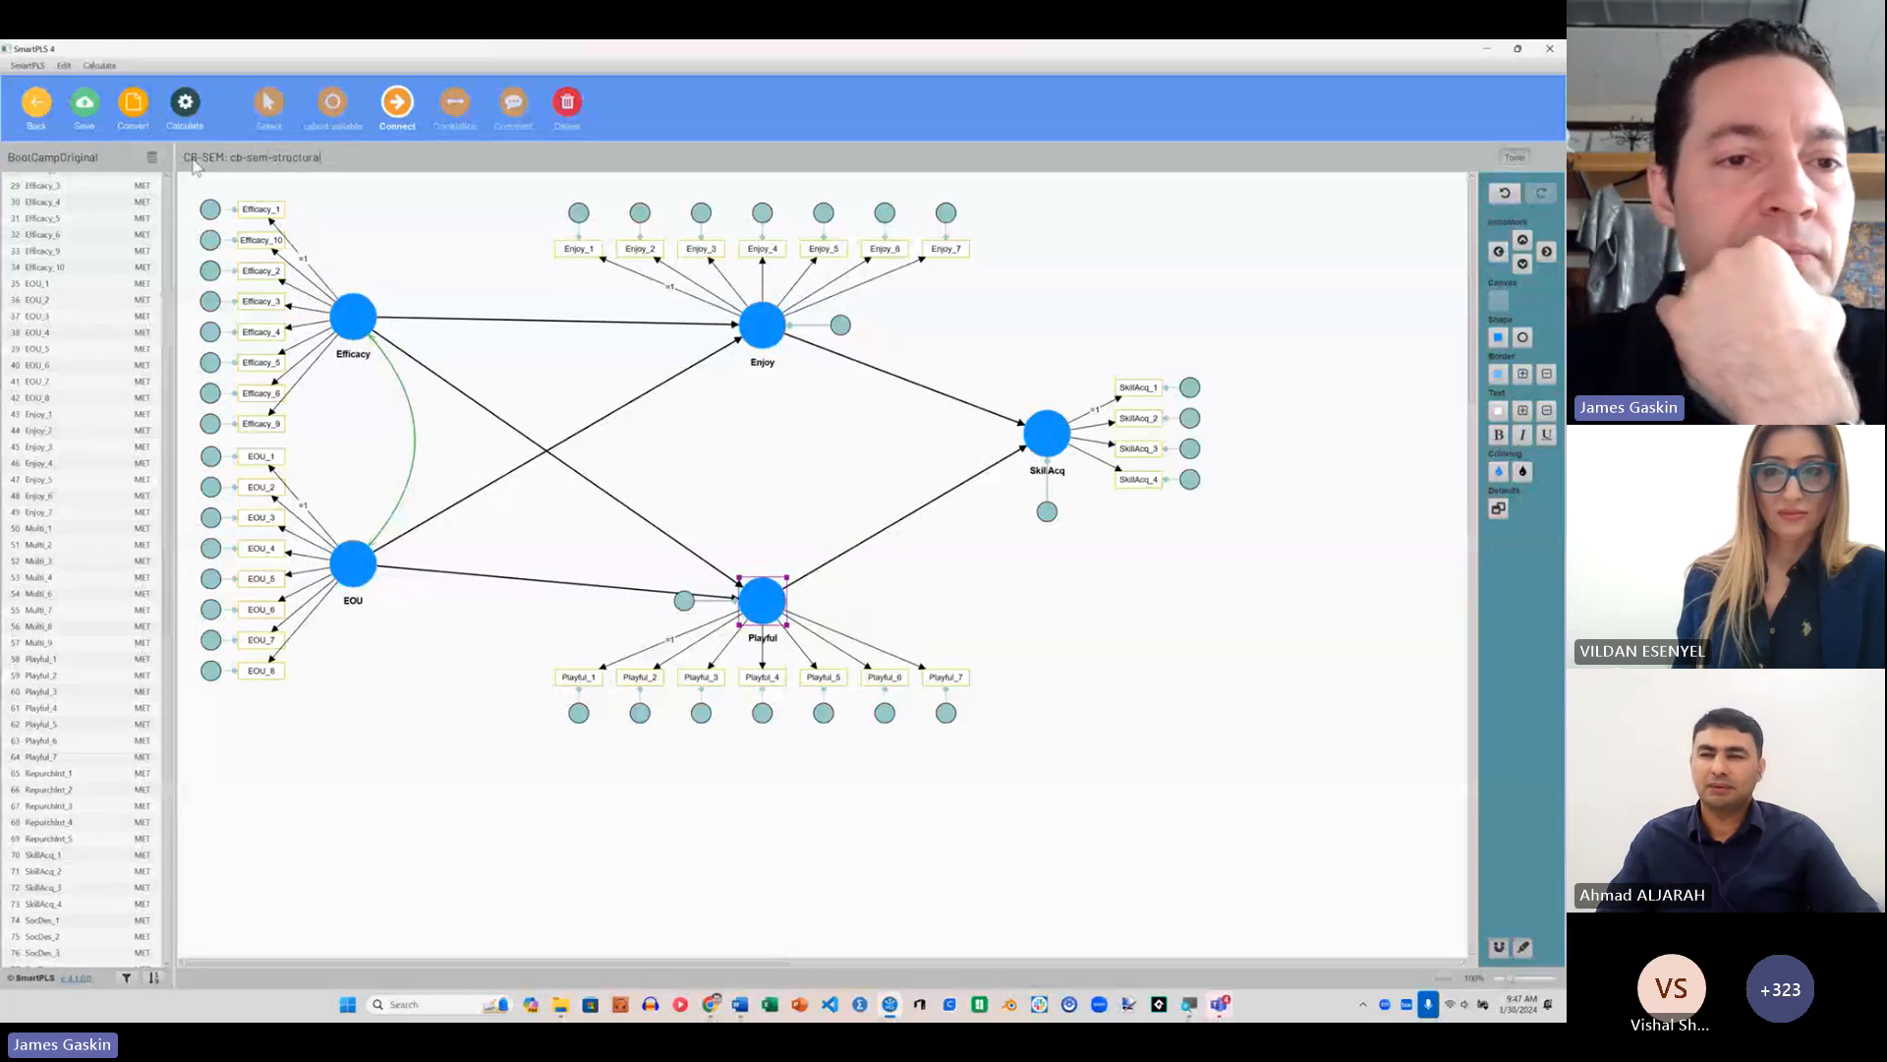
key("Escape")
Step: Make the diagram more compact by moving Efficacy and EOU inward and shifting Enjoy, Playful and SkillAcq closer to them
left_click_drag(337, 316, 444, 316)
left_click_drag(381, 573, 489, 578)
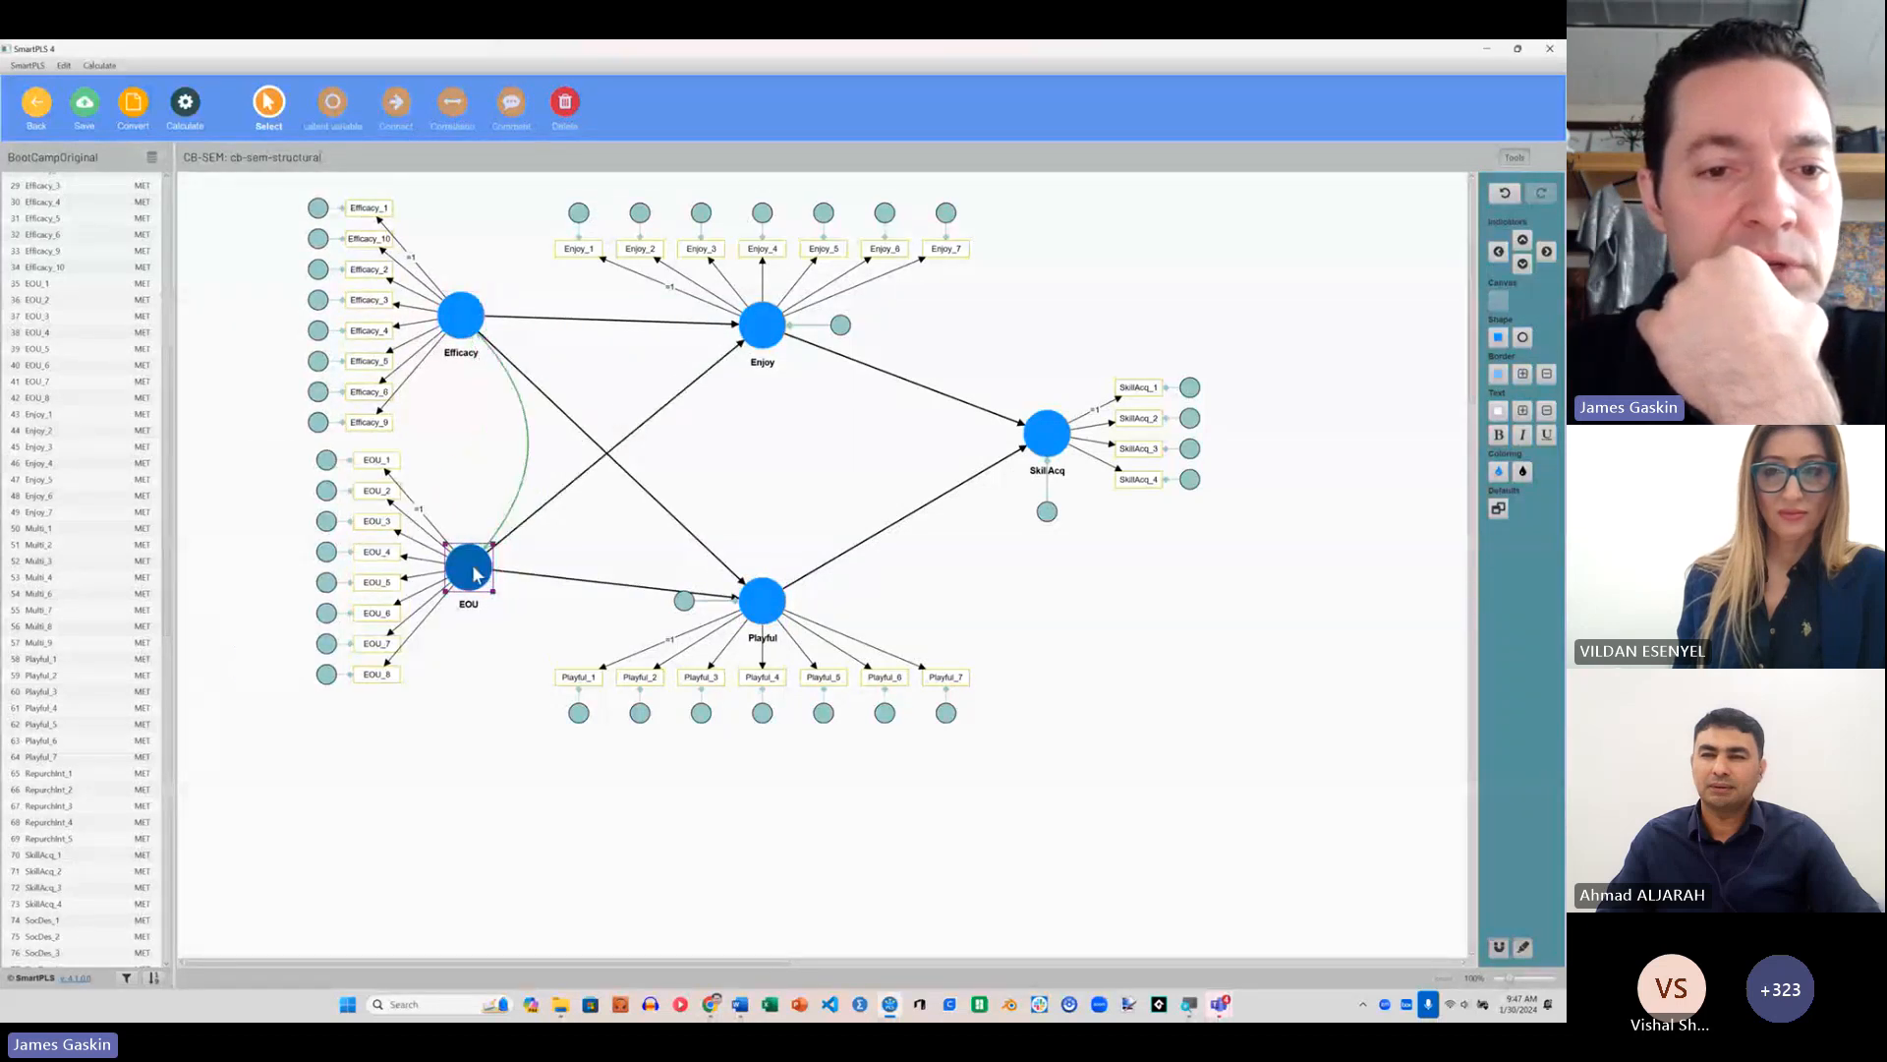
left_click_drag(750, 325, 672, 320)
left_click_drag(766, 605, 687, 604)
left_click_drag(1047, 432, 864, 449)
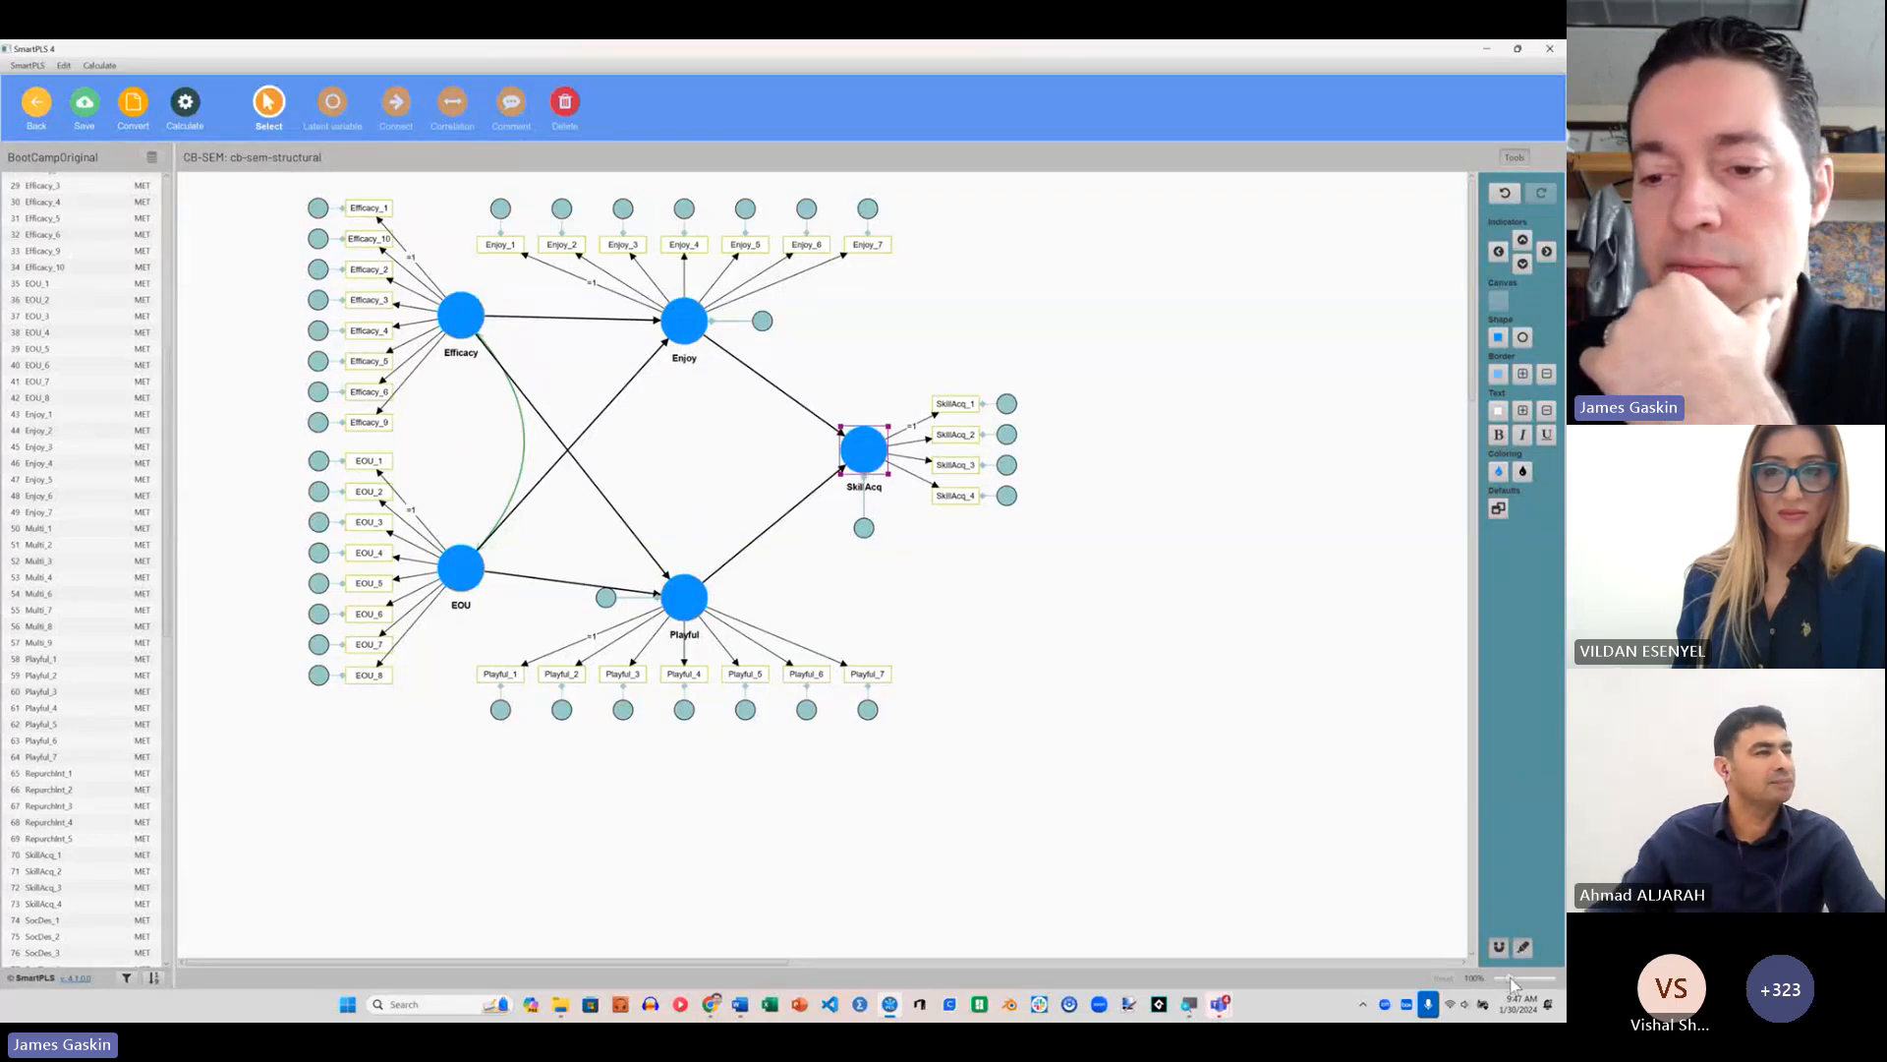
left_click_drag(1509, 979, 1516, 983)
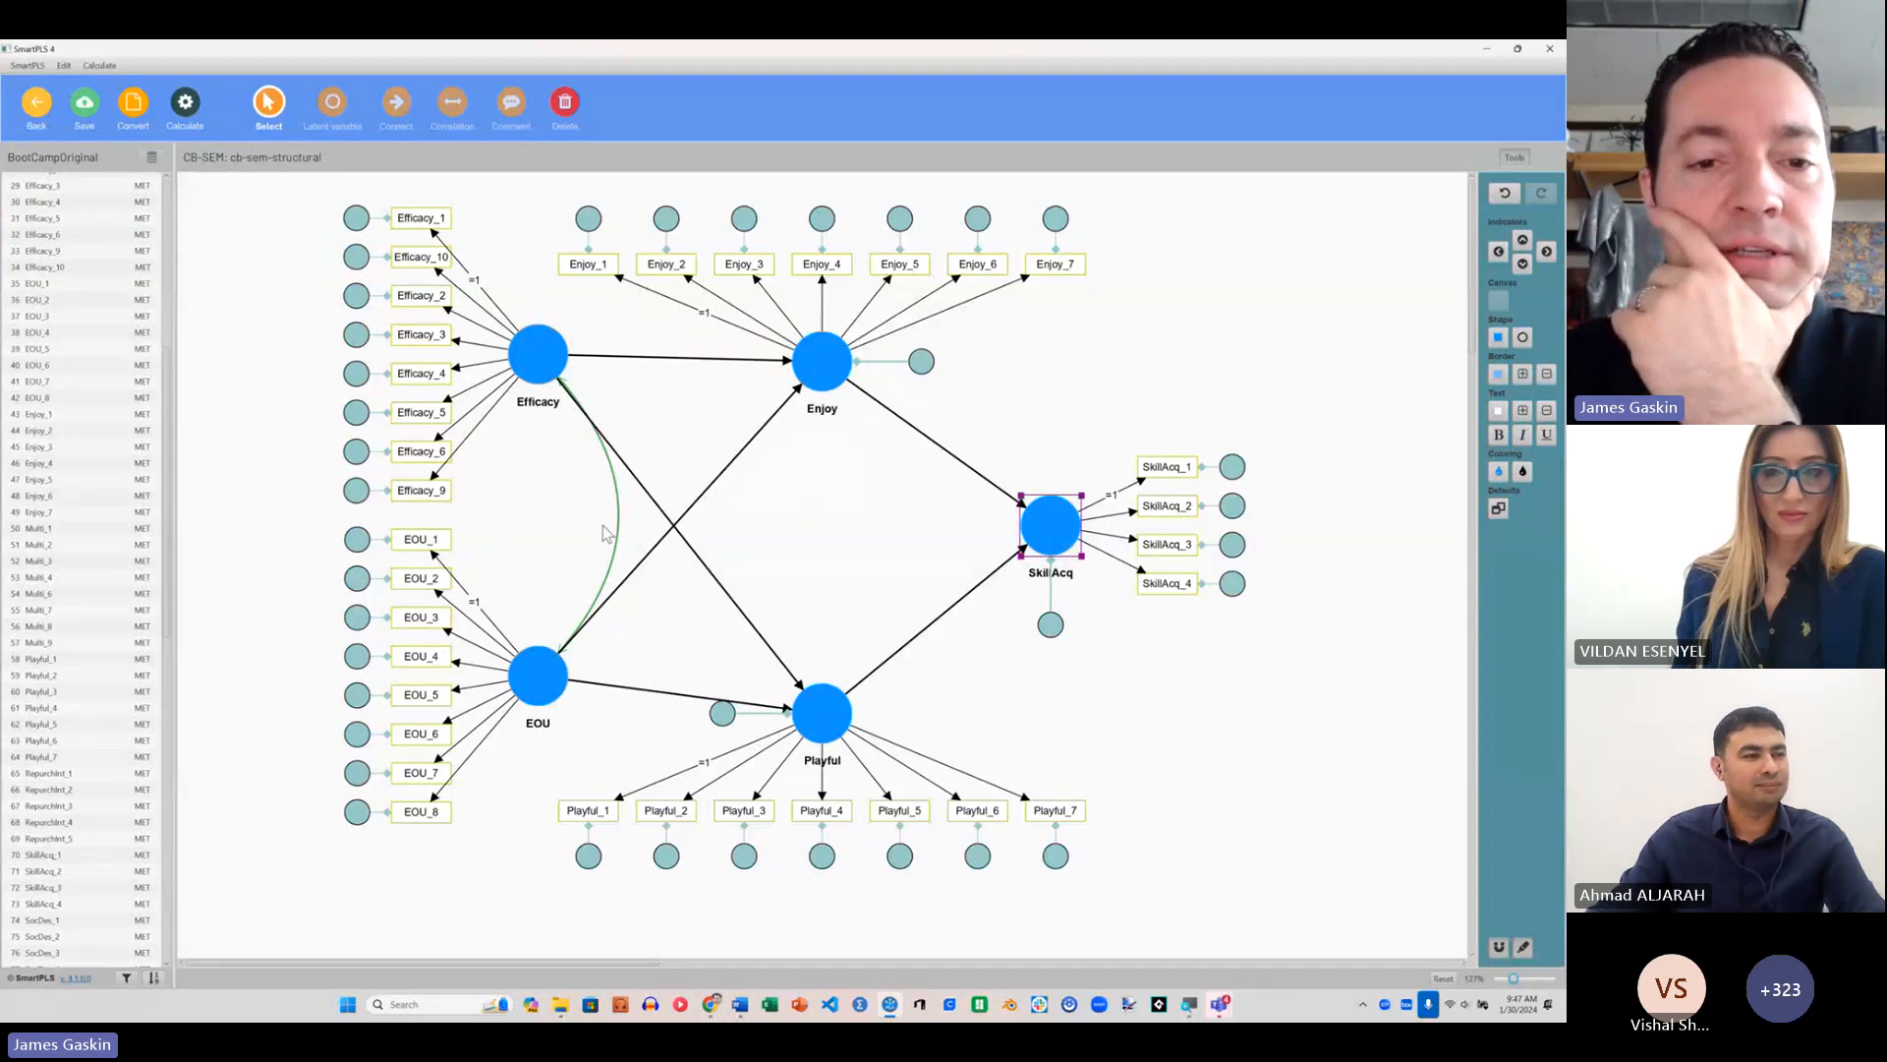
Step: Run the Basic CB-SEM algorithm on the structural model with its default settings and open the report
left_click(186, 106)
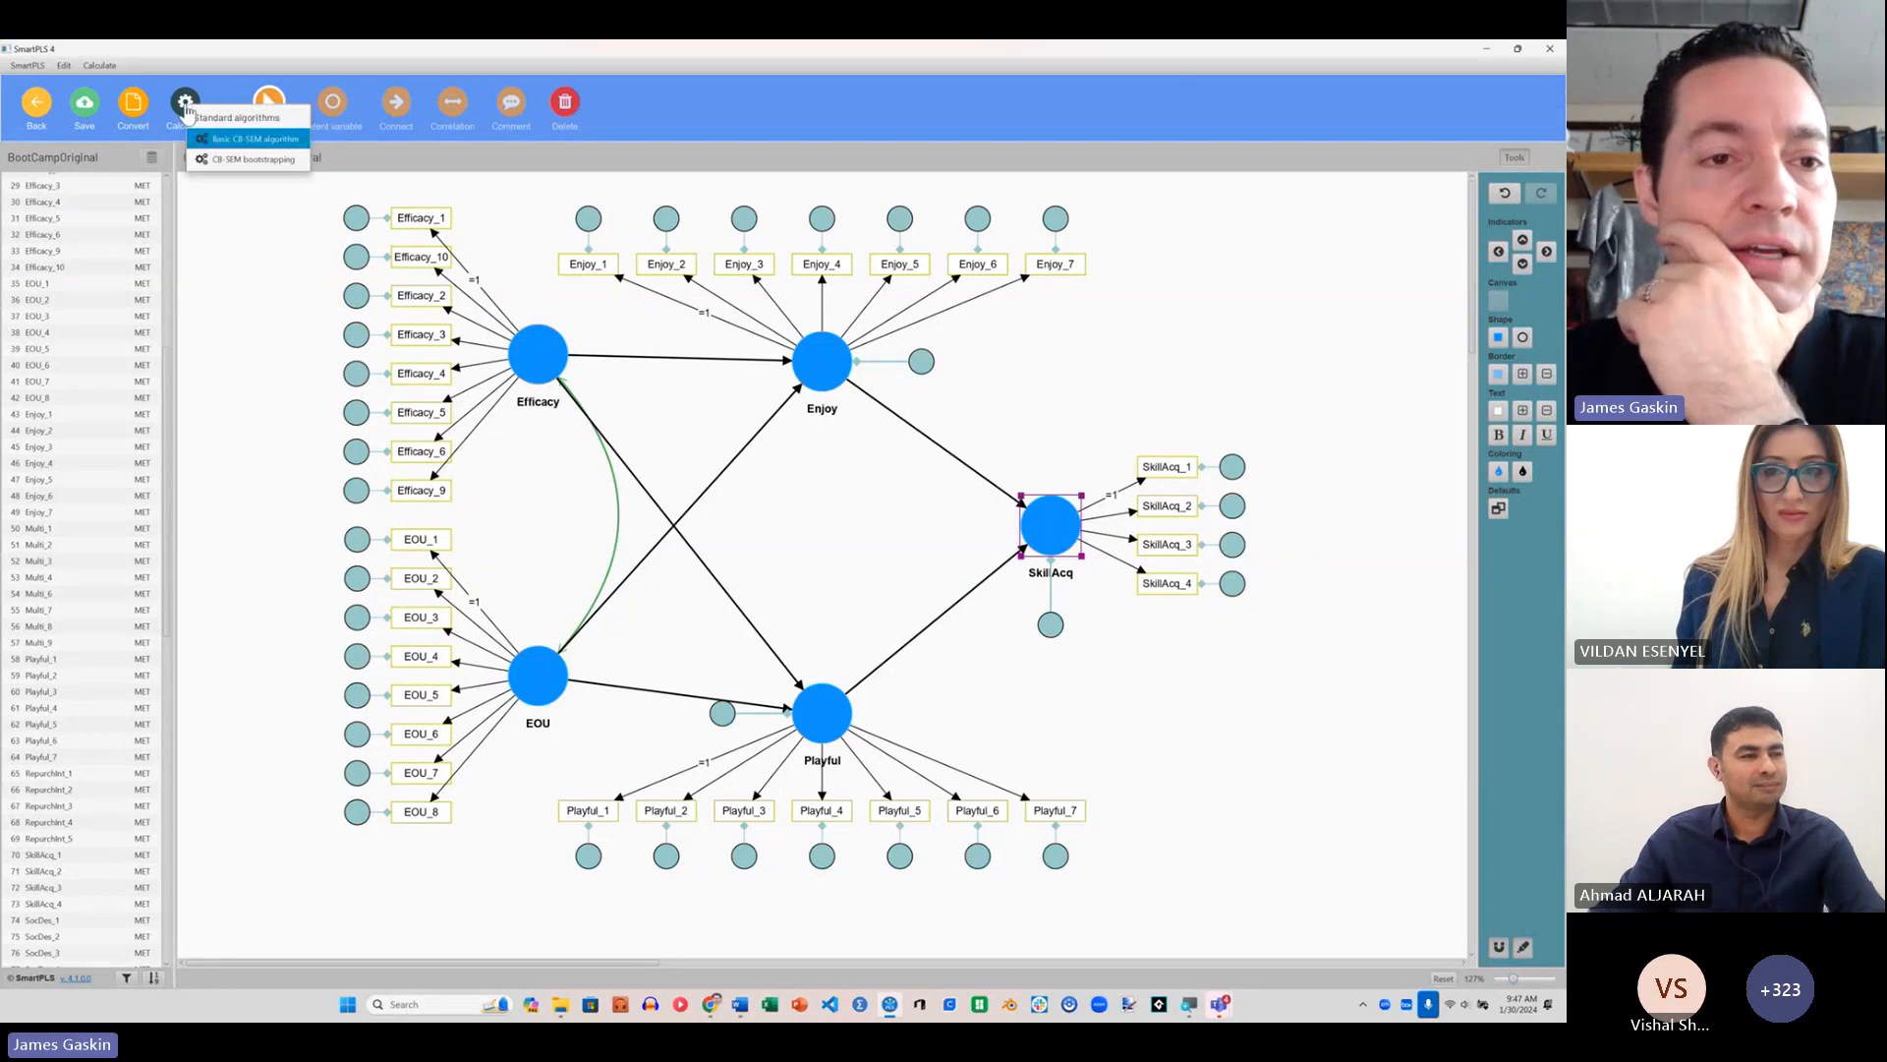
left_click(243, 141)
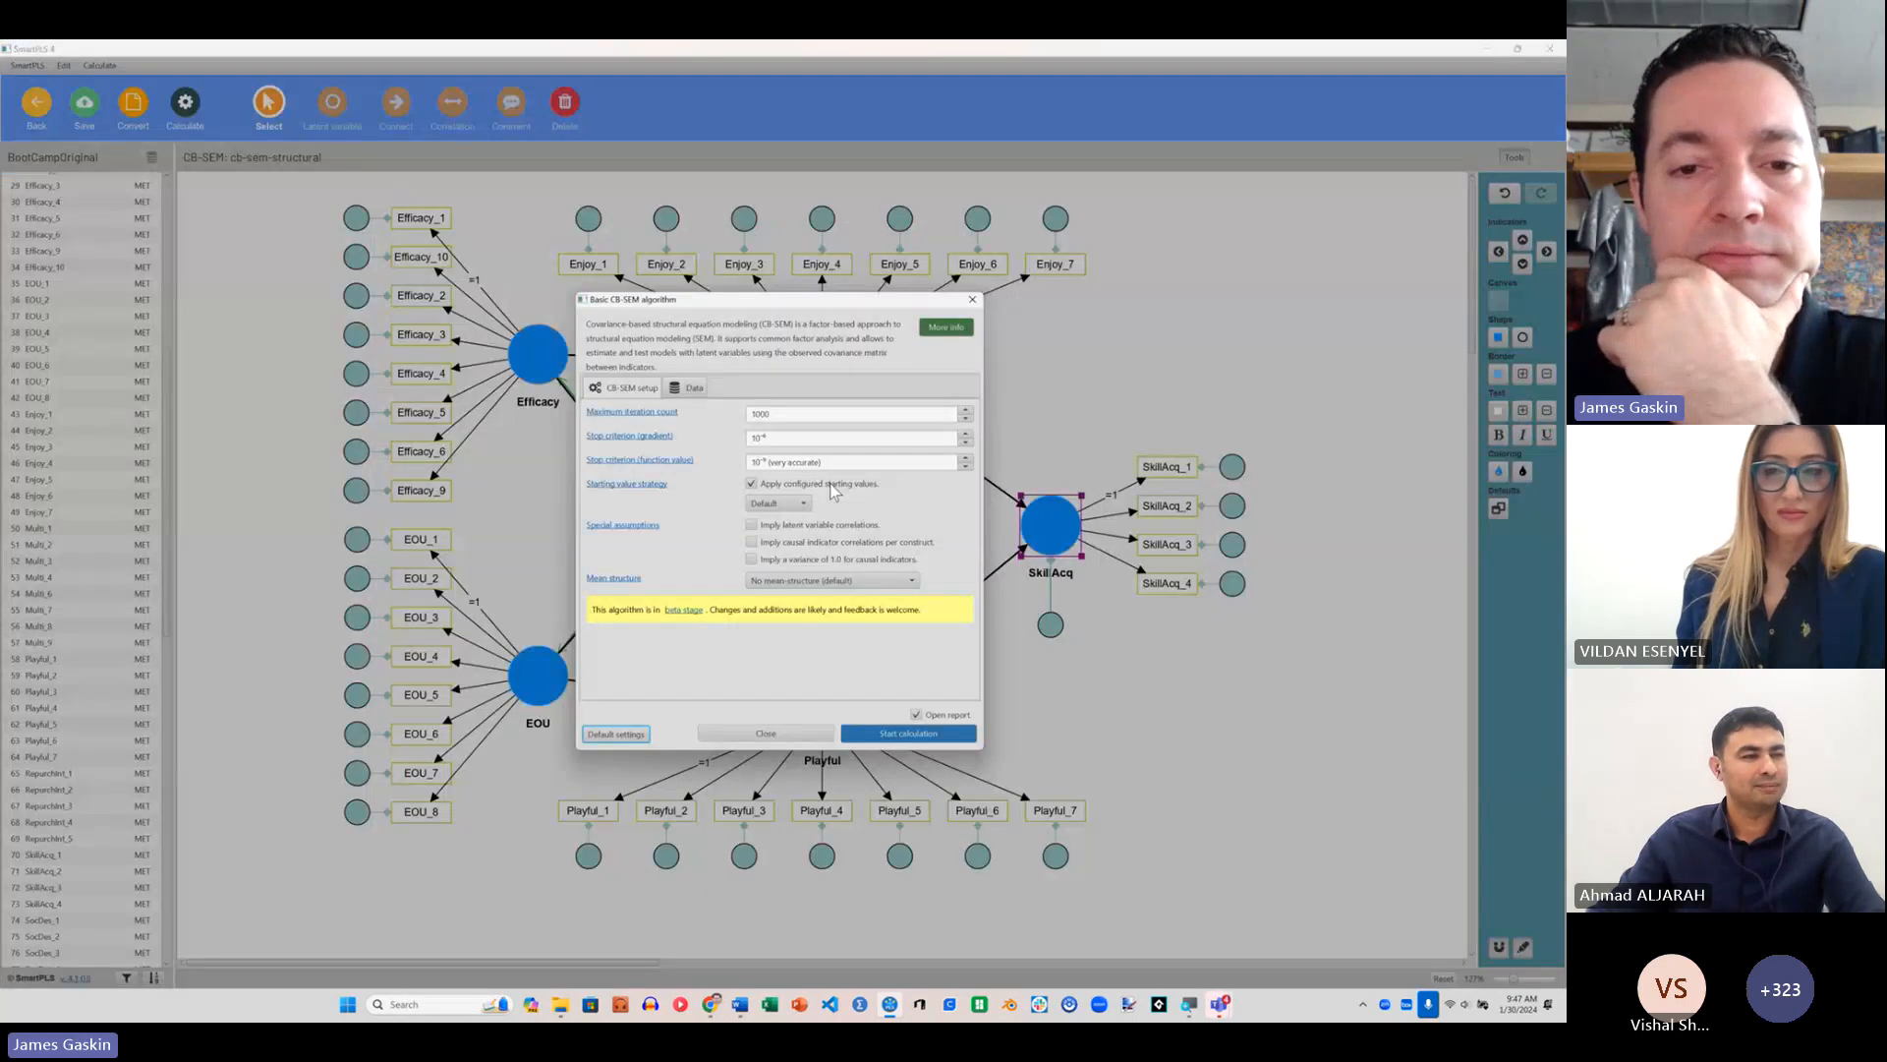
left_click(906, 733)
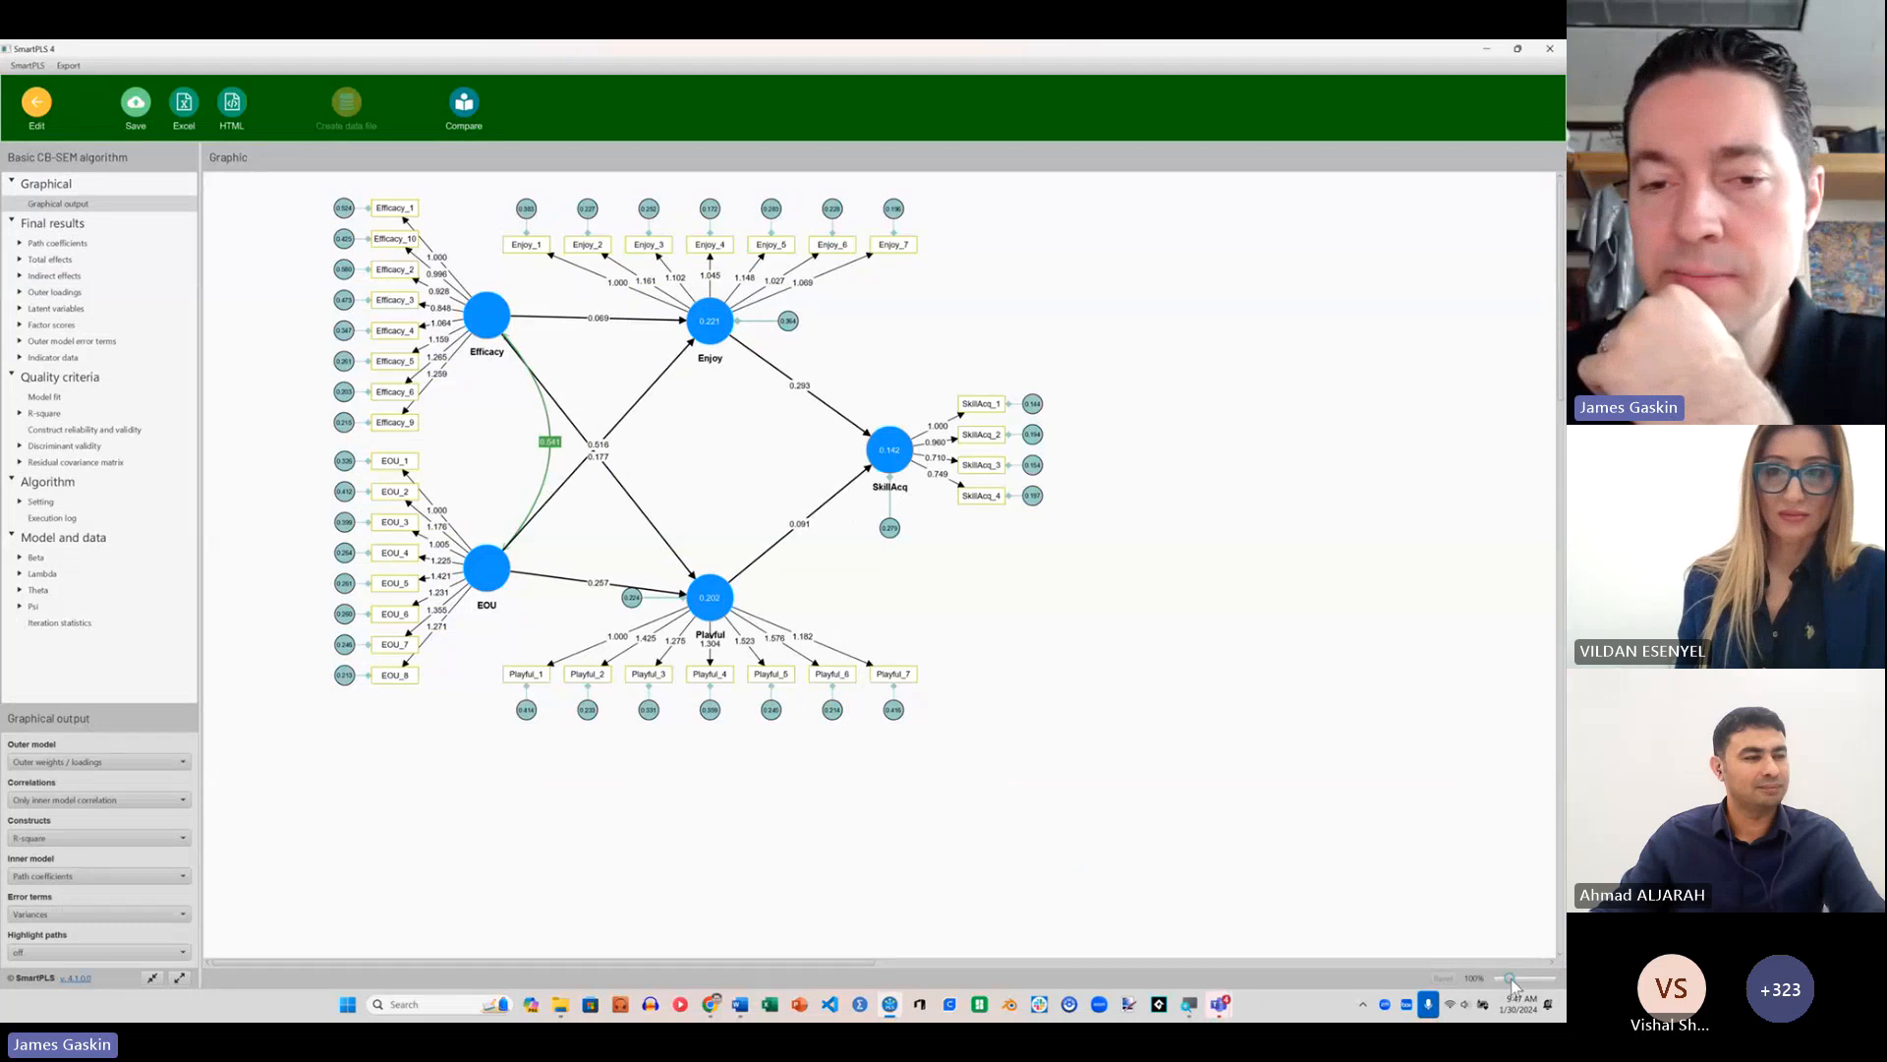
Step: Show standardized outer weights / loadings and standardized path coefficients in the graphical output, keeping only the inner model correlation
left_click_drag(1512, 983, 1516, 983)
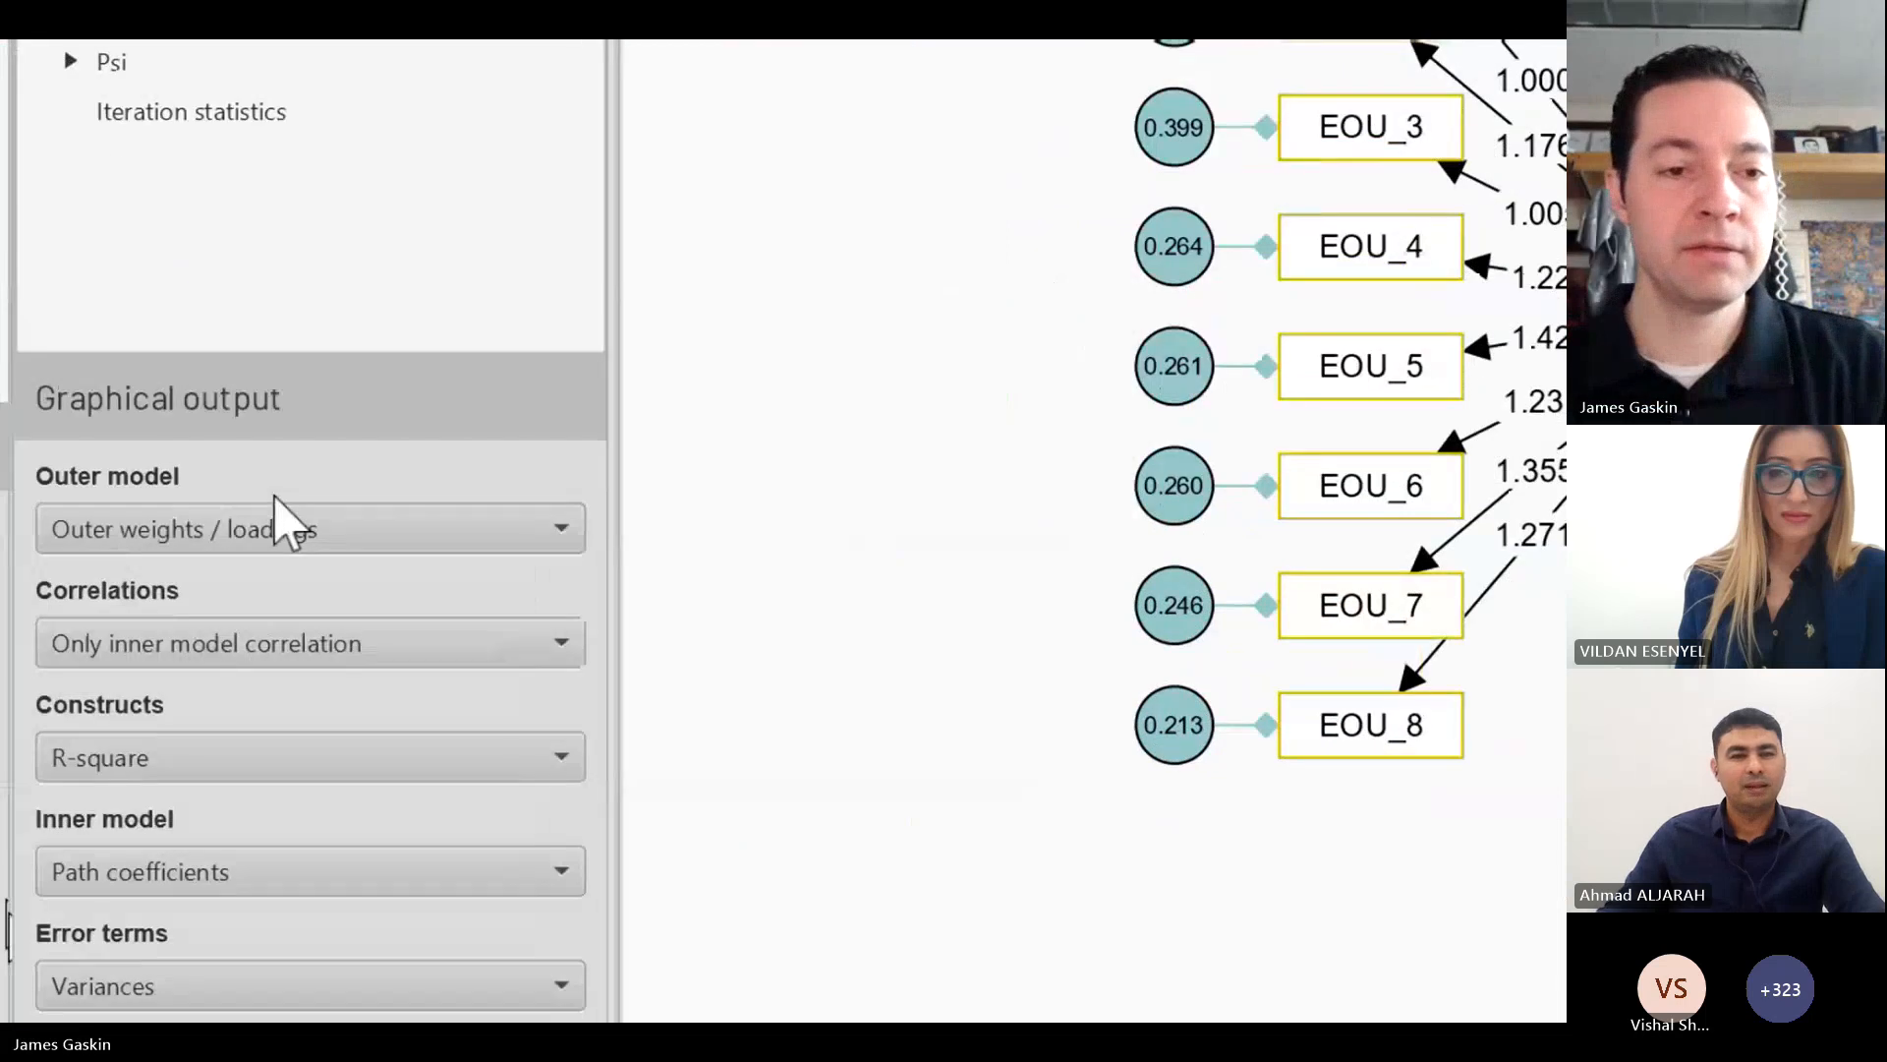
left_click(280, 528)
left_click(385, 684)
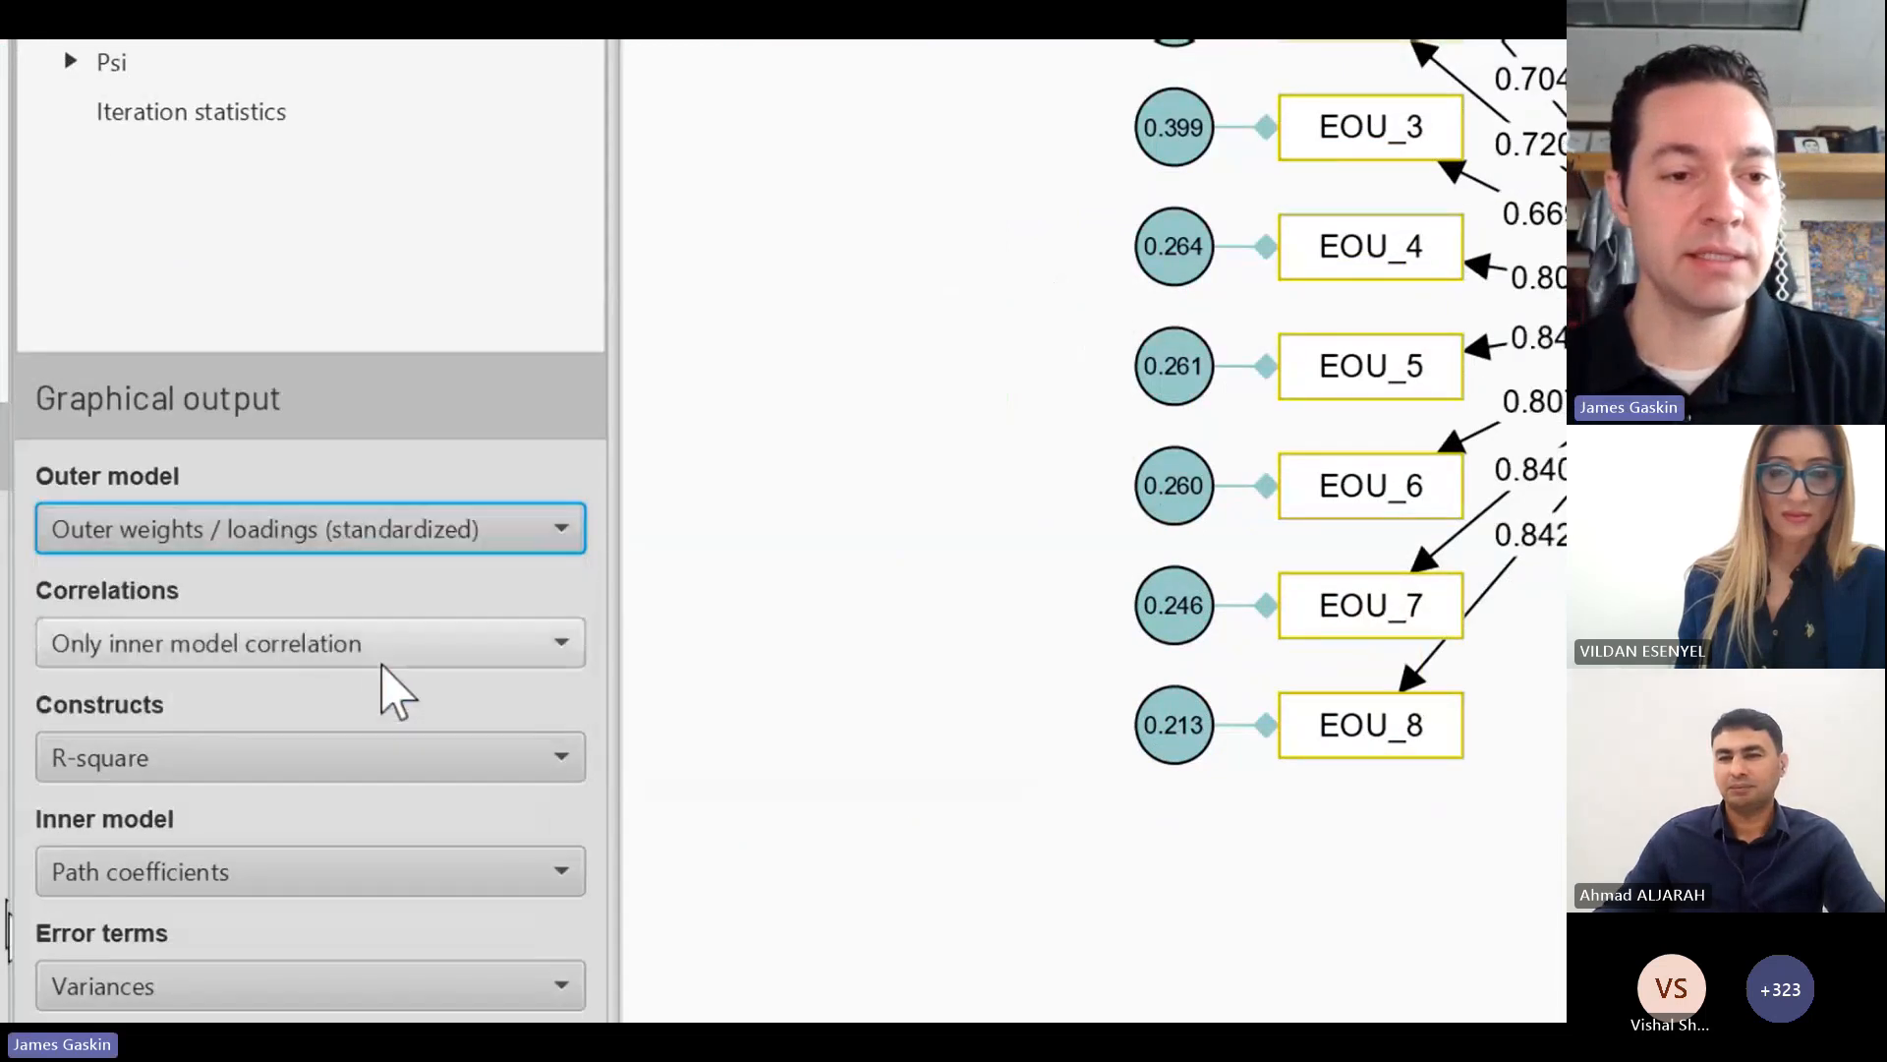
left_click(409, 641)
left_click(411, 649)
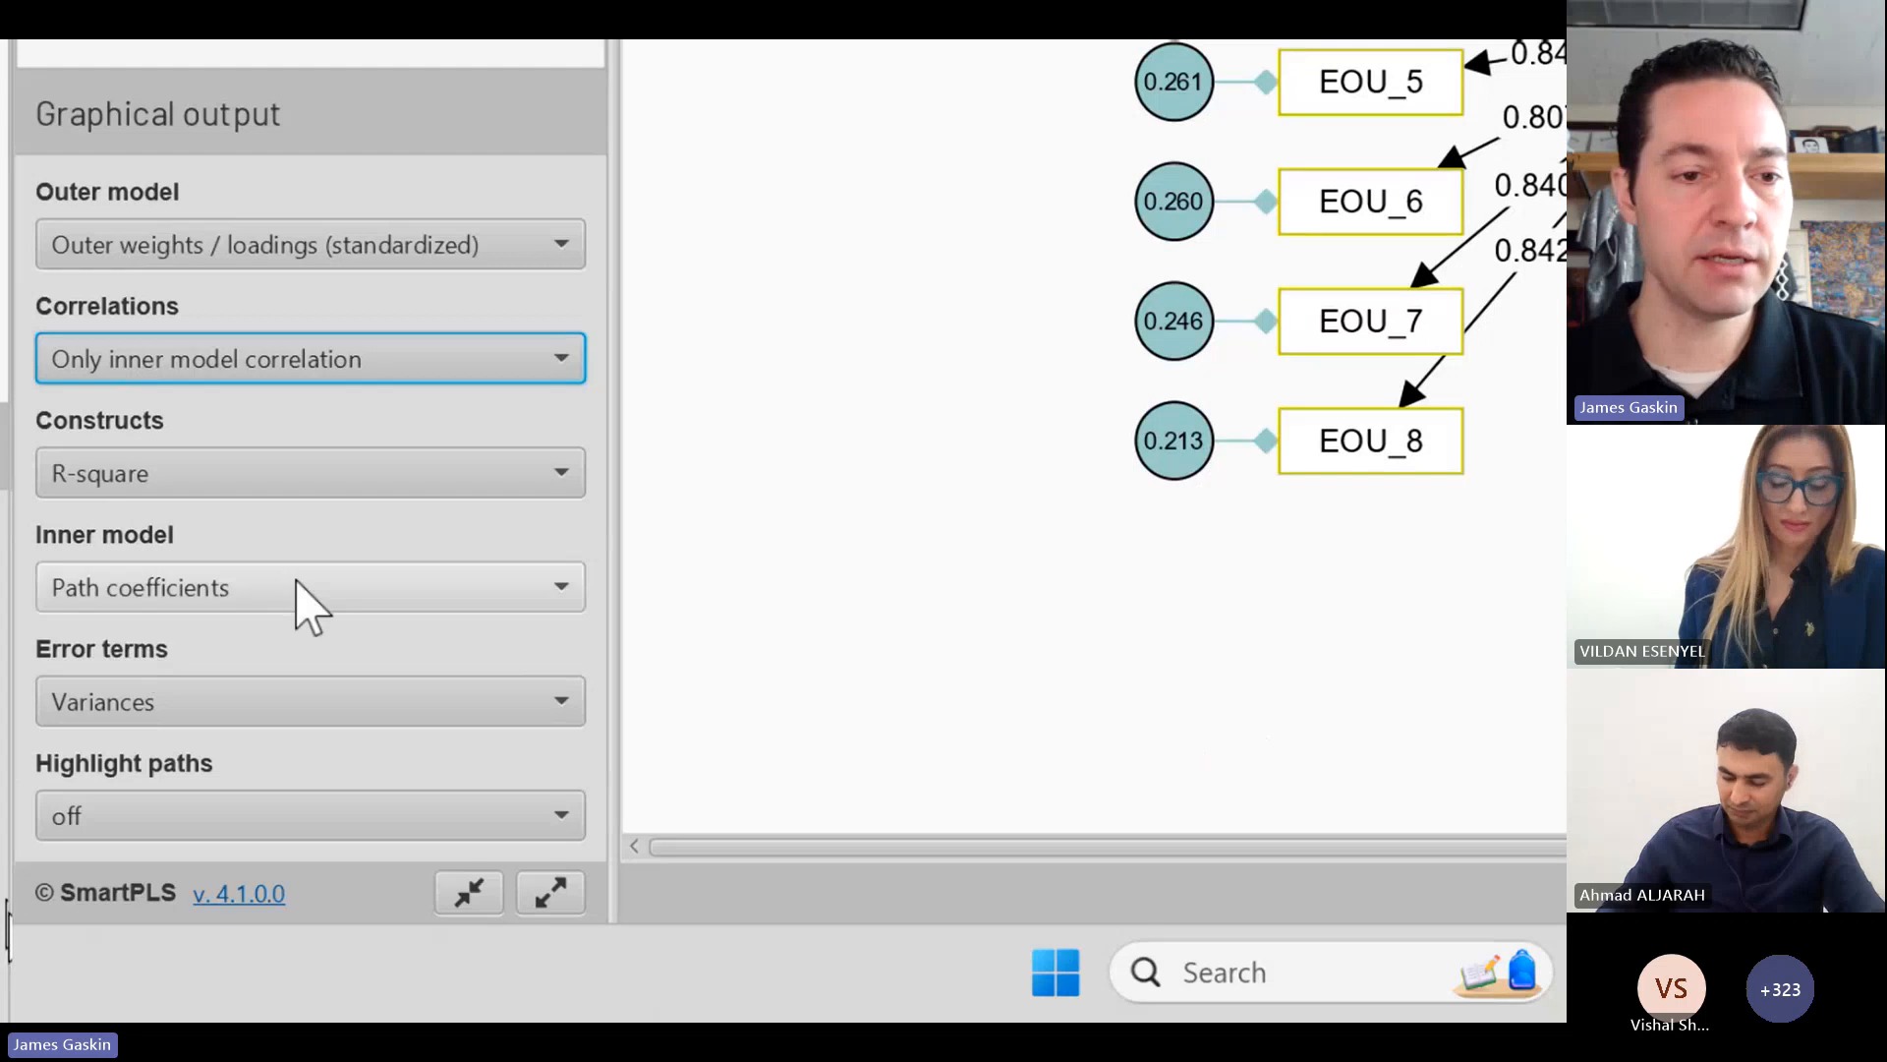
left_click(304, 885)
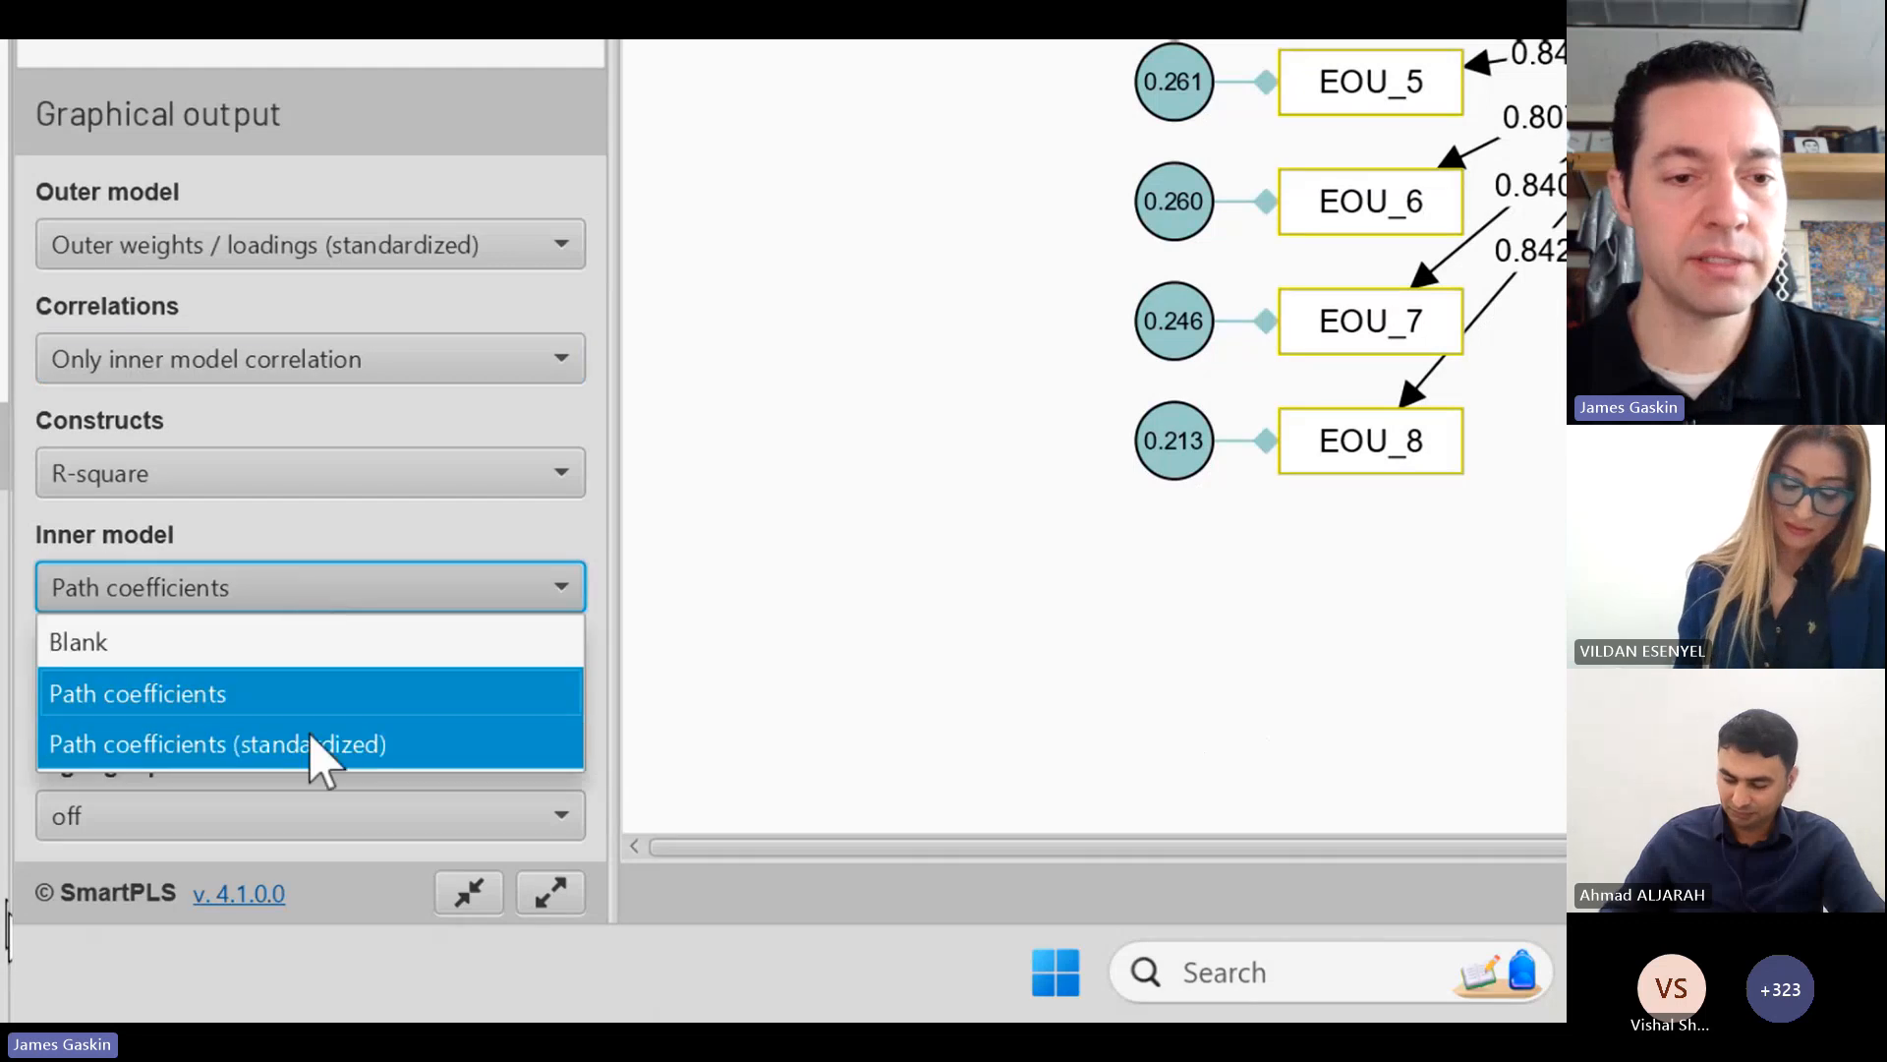
left_click(320, 756)
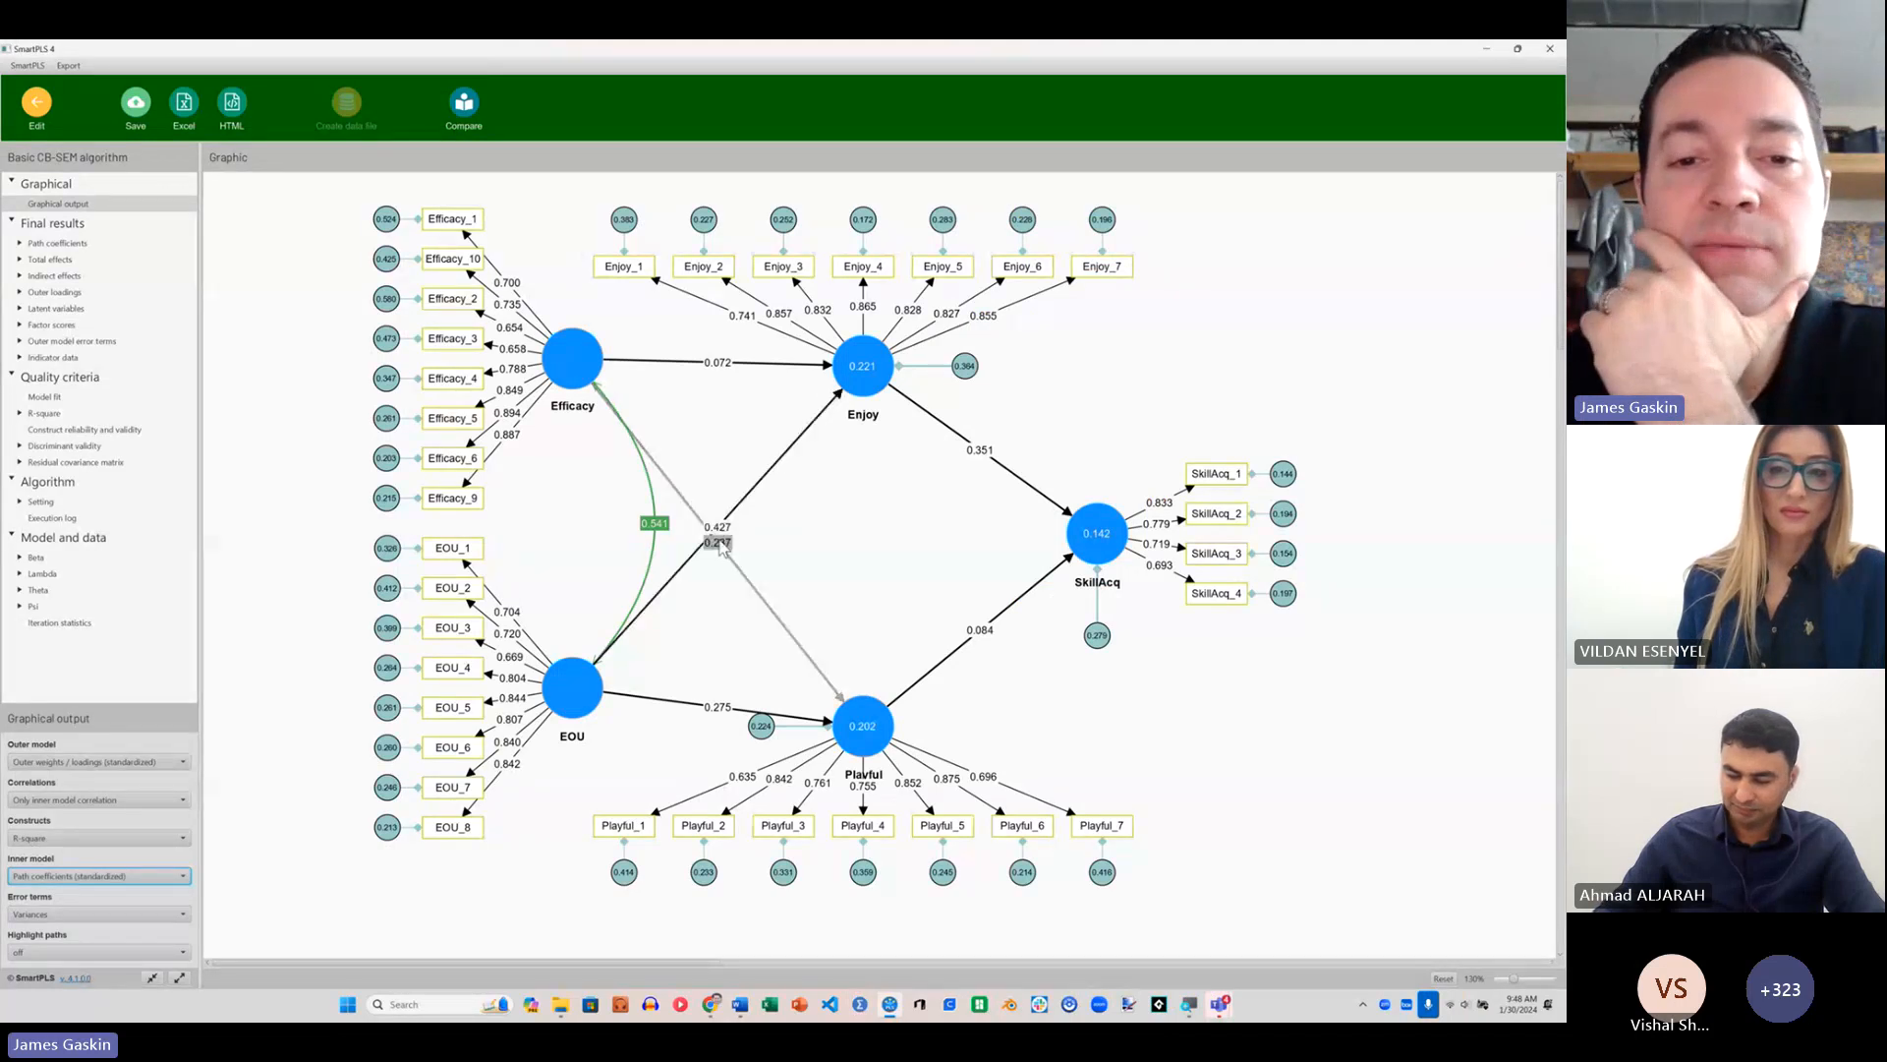
Step: Separate the overlapping coefficient labels by sliding the EOU–Enjoy label toward Enjoy and the Efficacy–Playful label toward Playful
left_click_drag(723, 536, 779, 463)
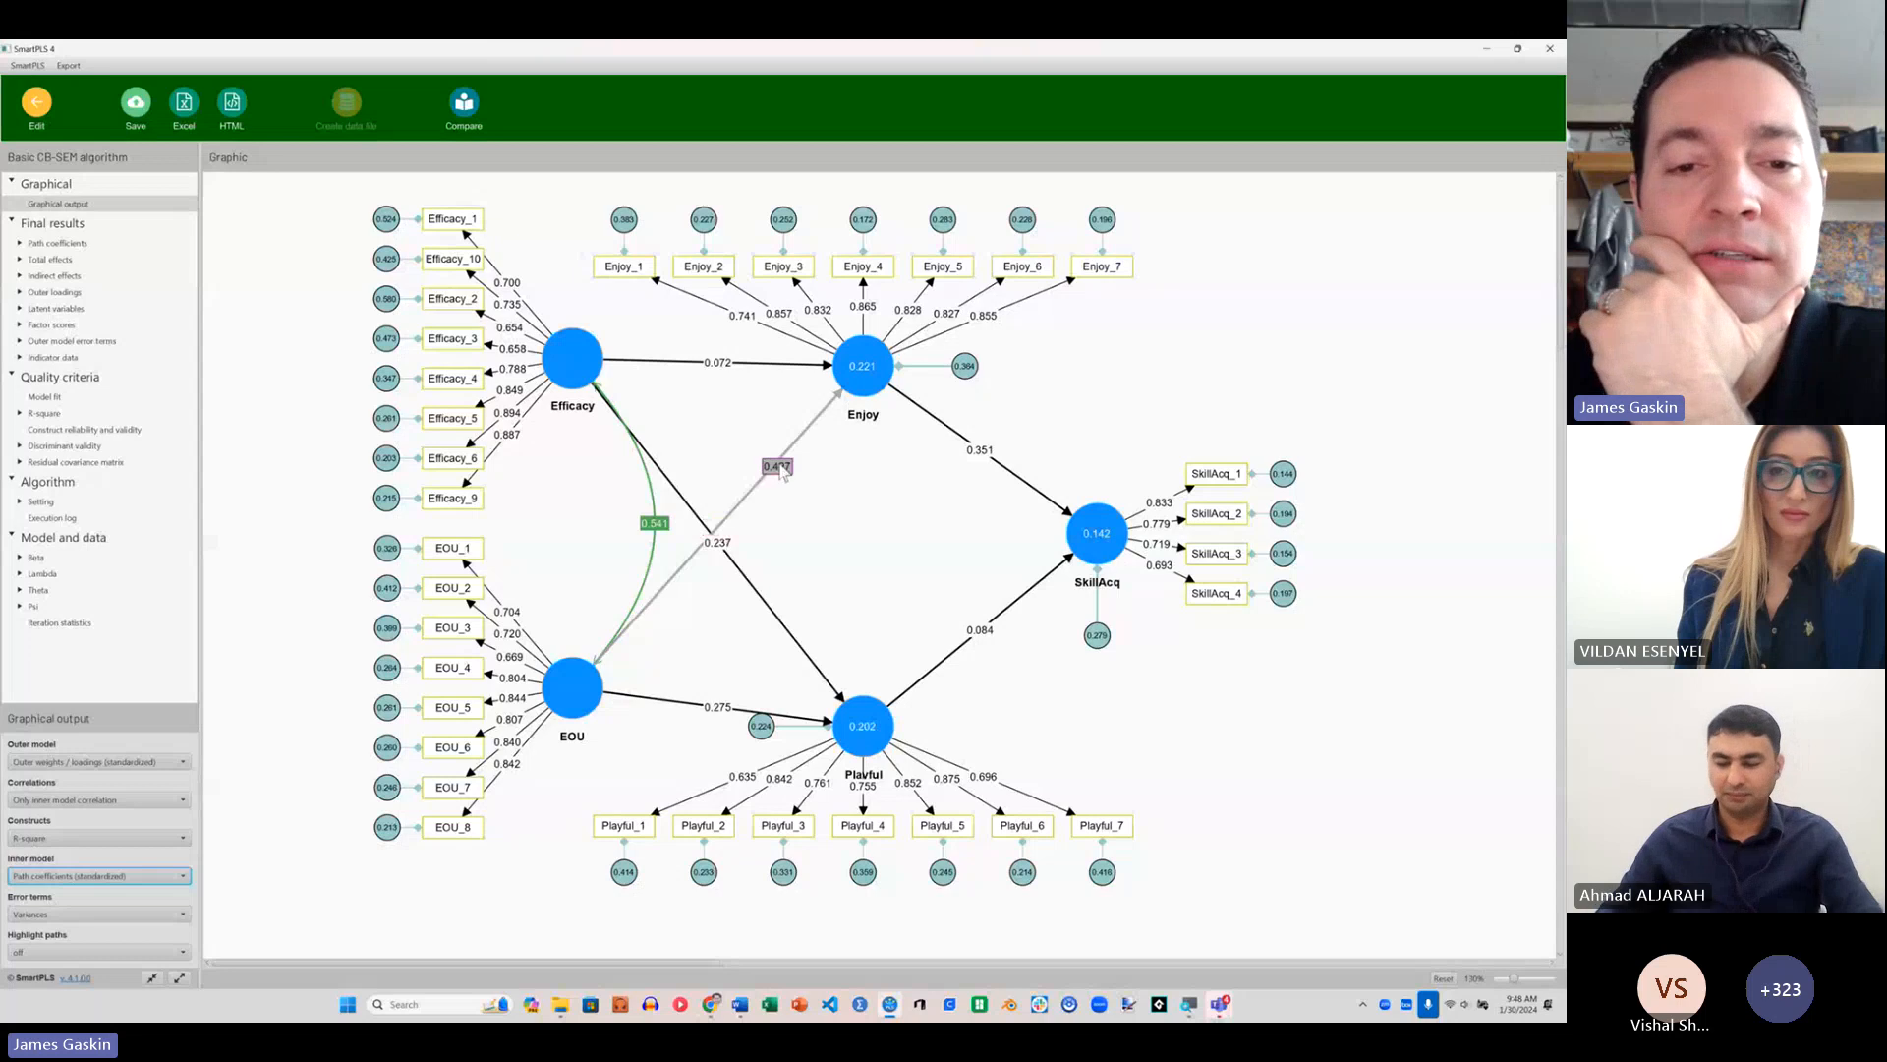
left_click_drag(721, 543, 771, 609)
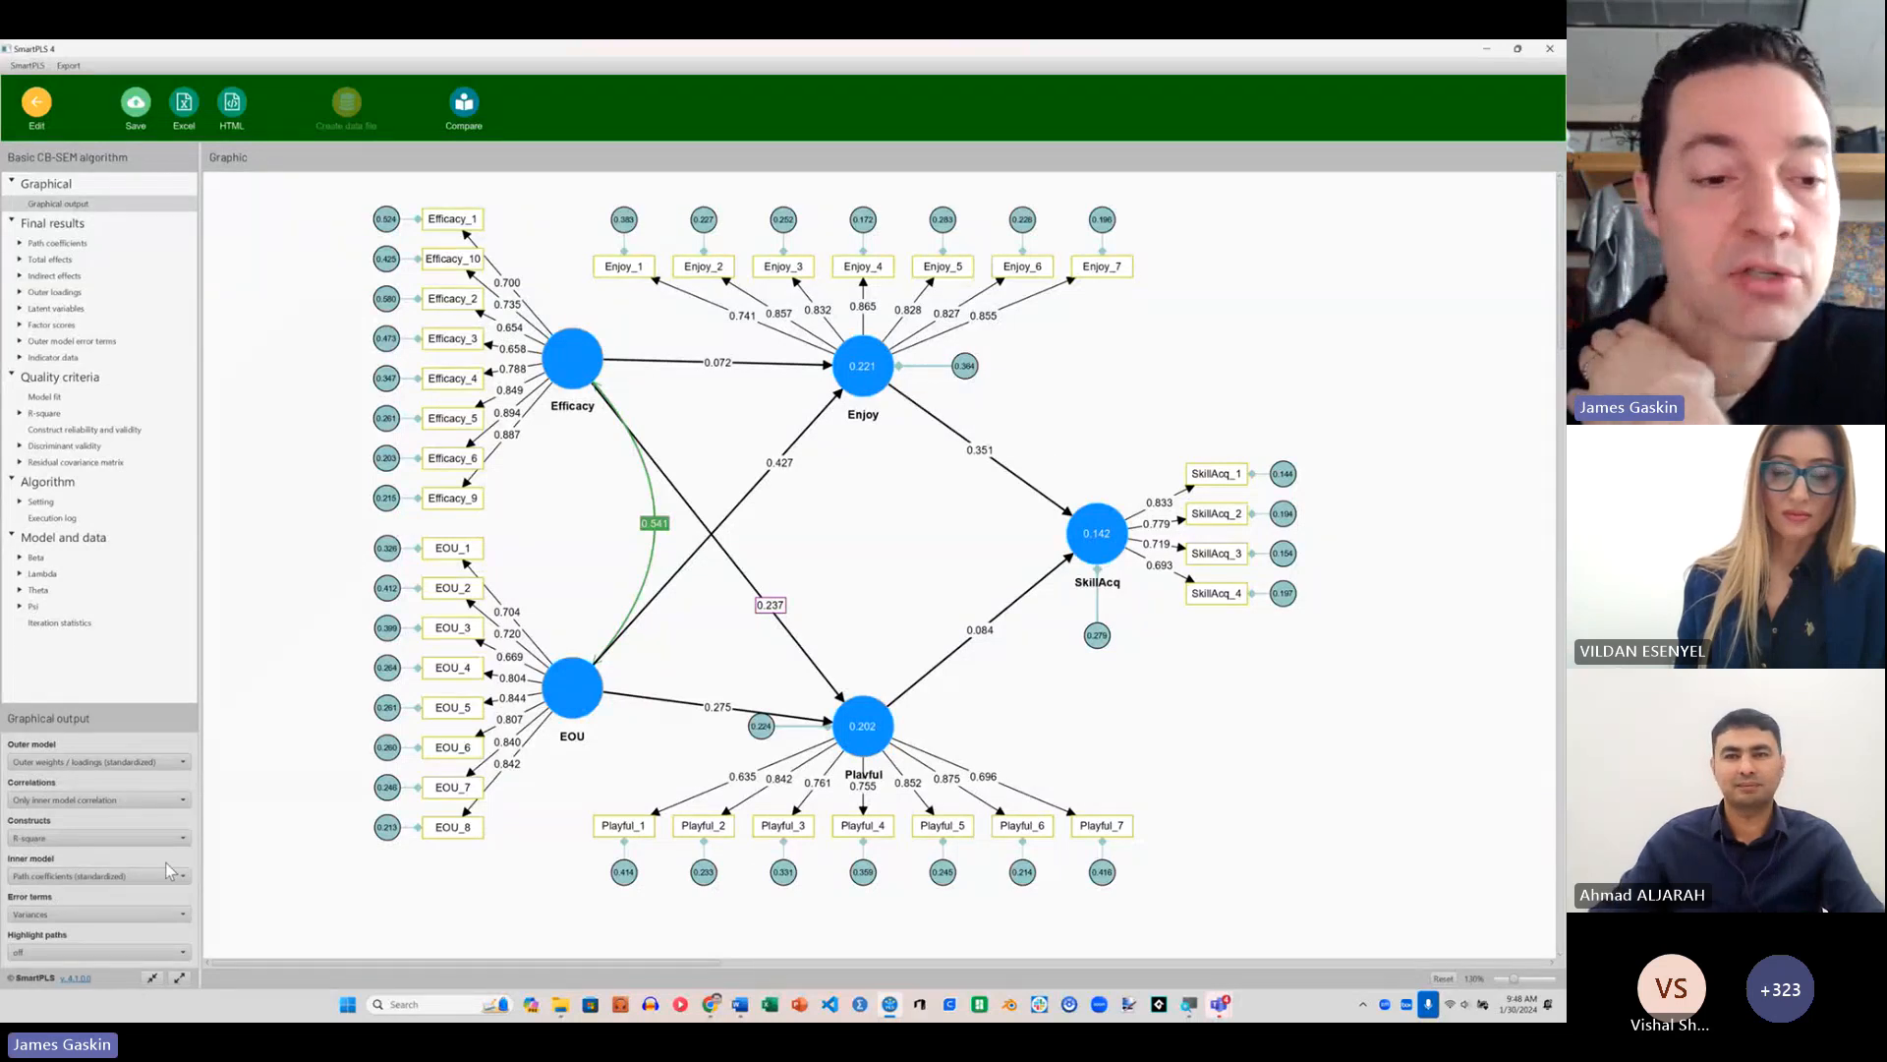
Step: Try highlighting the paths using relative values, and turn path highlighting off again
left_click(75, 953)
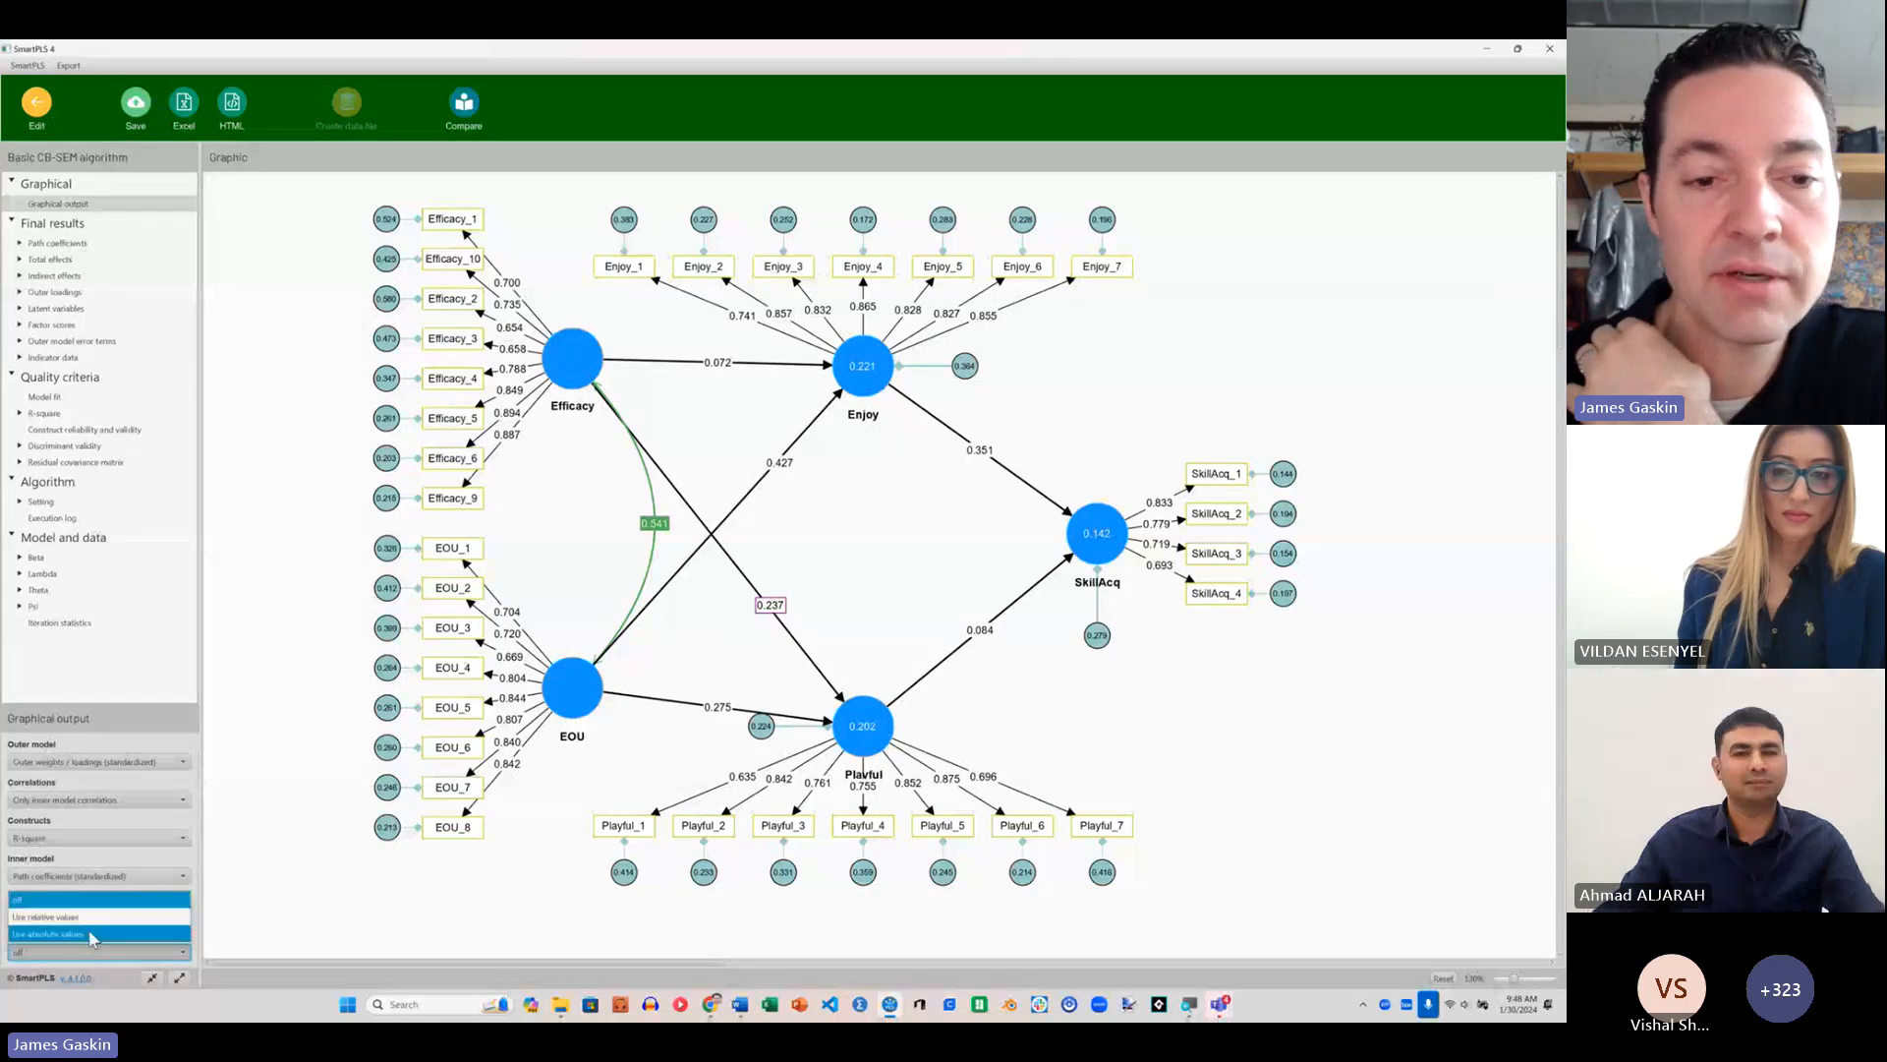
left_click(88, 917)
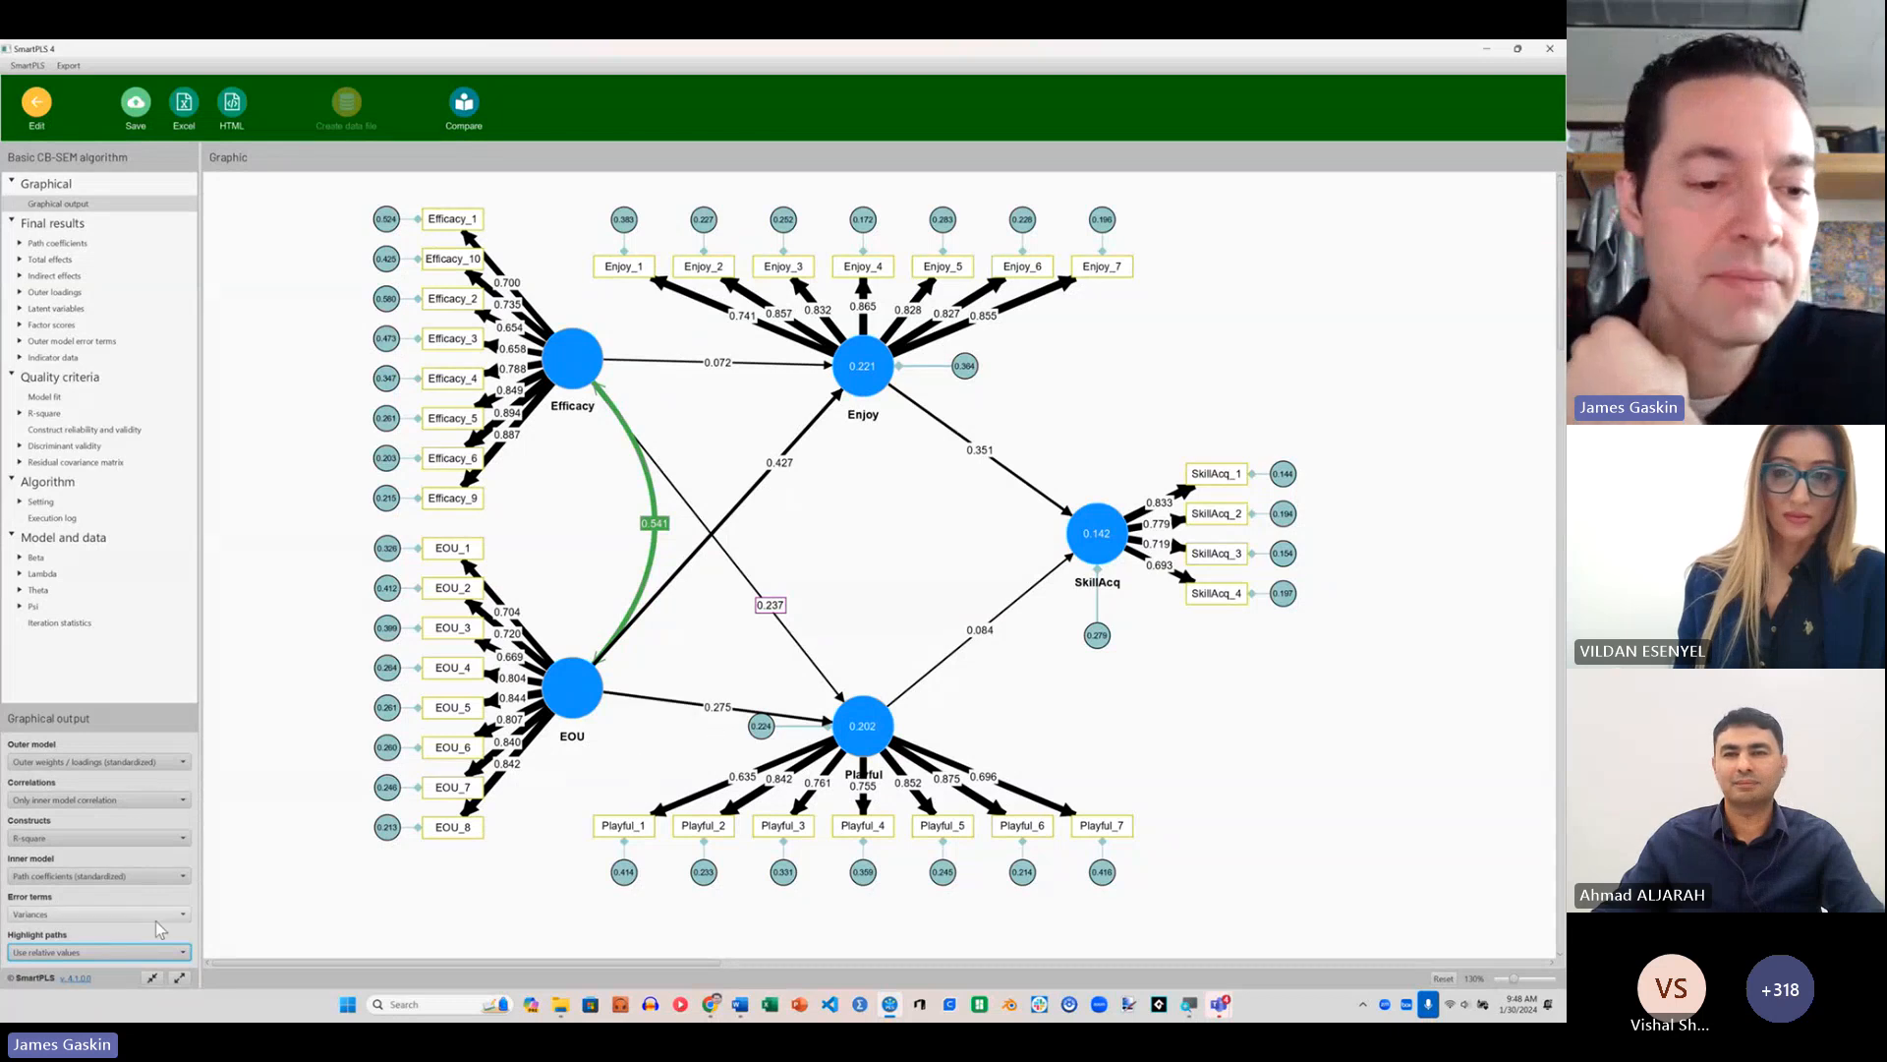
left_click(152, 951)
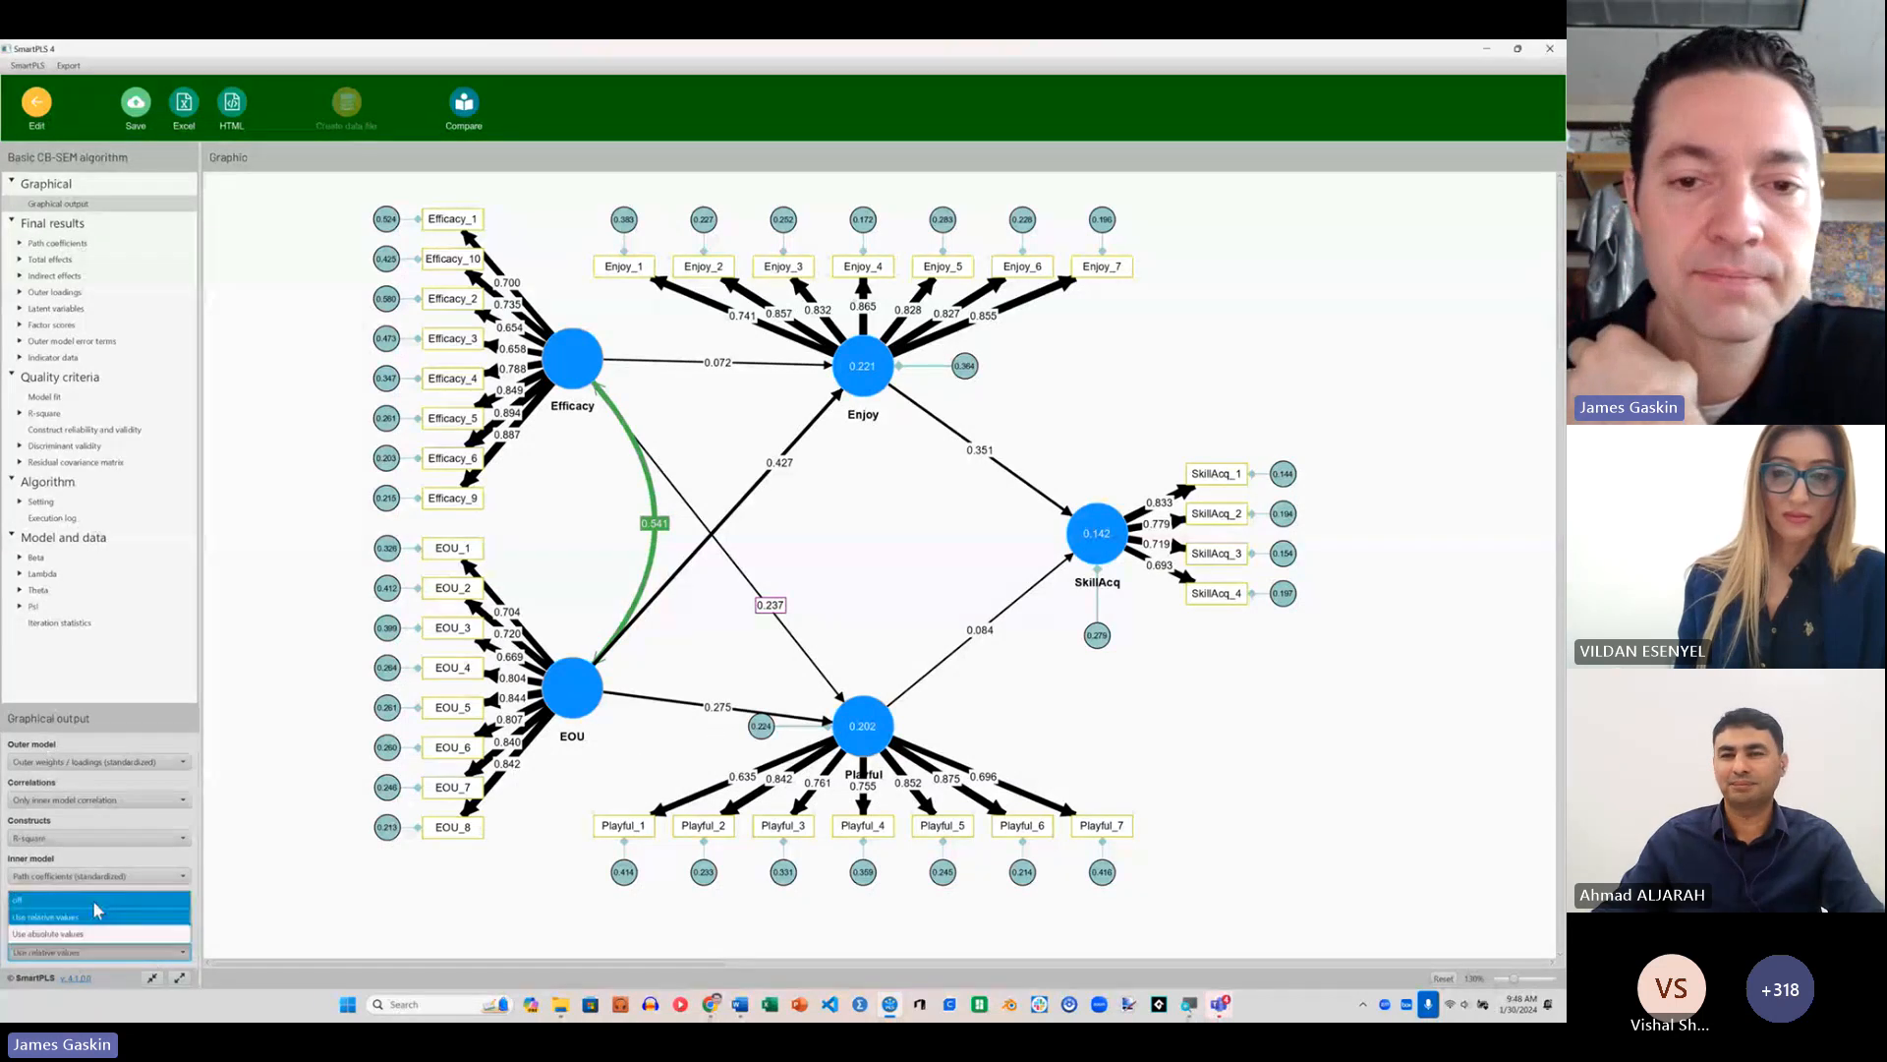
left_click(99, 896)
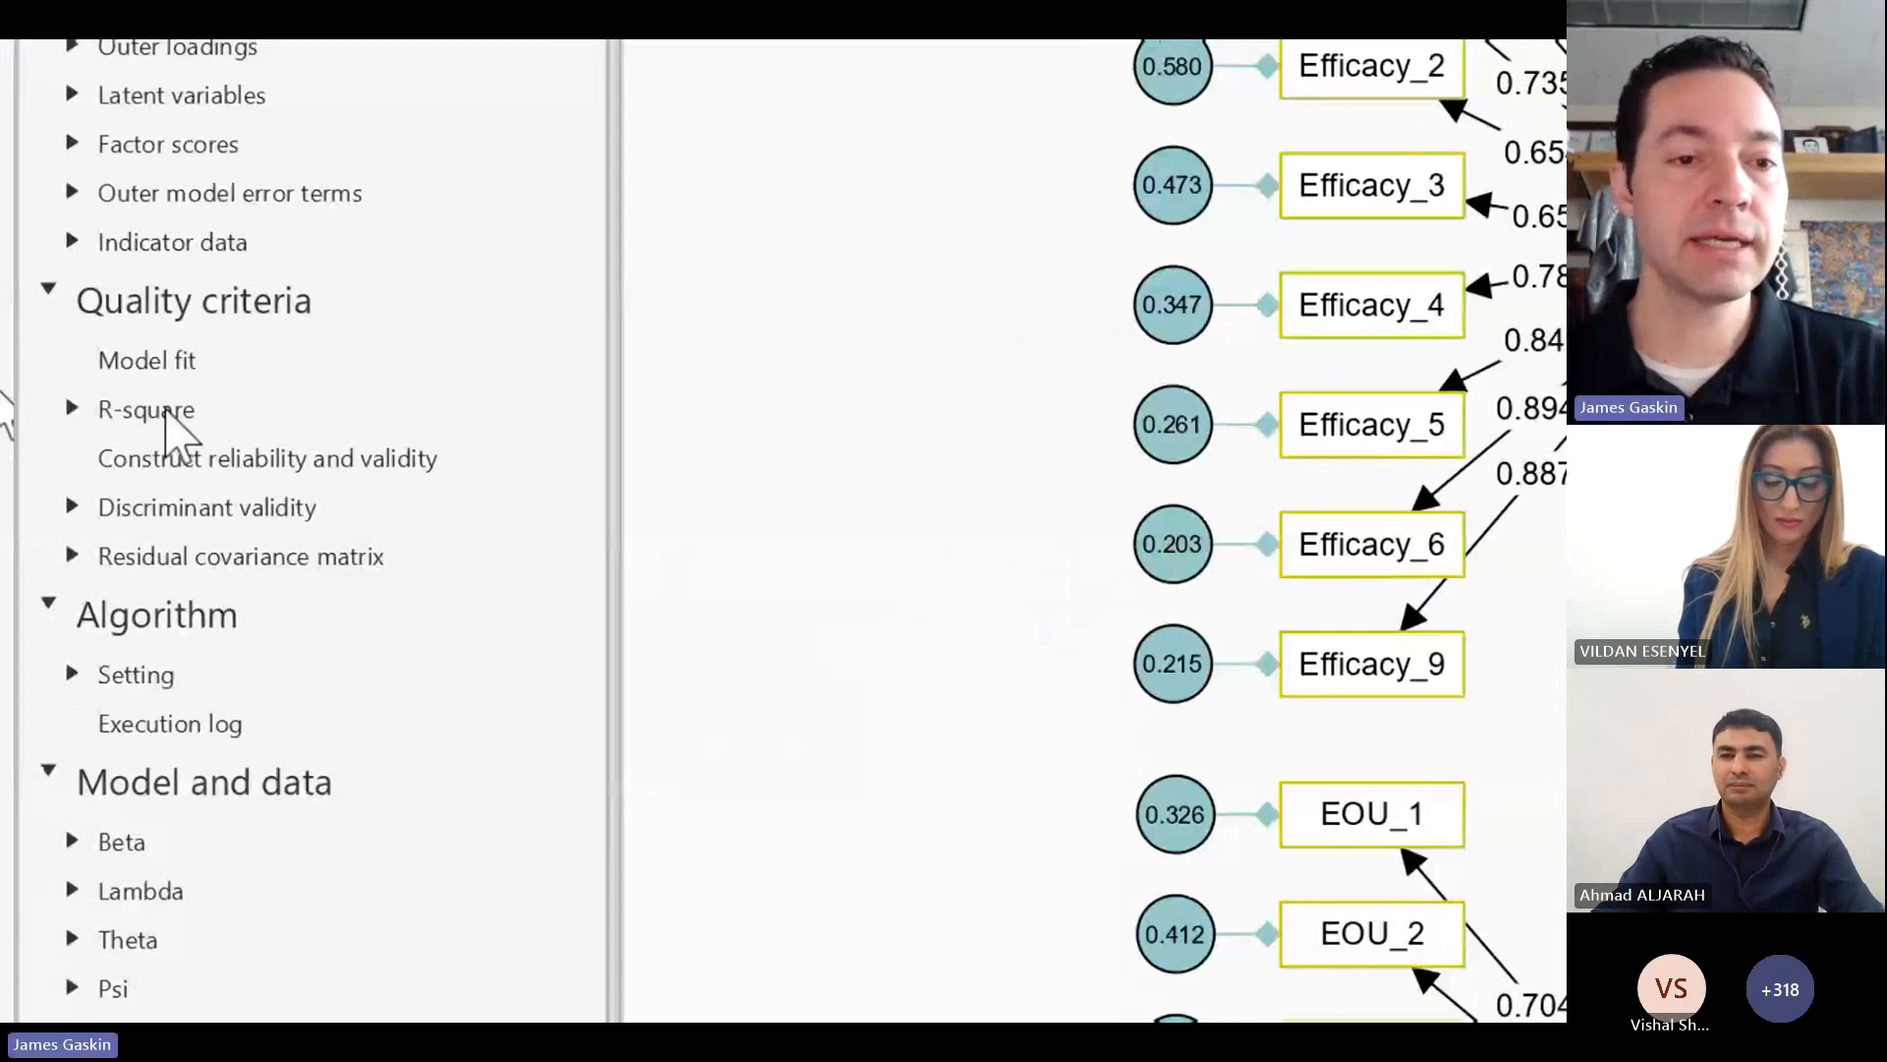
Step: Review the R-square table for the endogenous constructs and inspect SkillAcq's R-square and reliability results on the graphical output
left_click(128, 411)
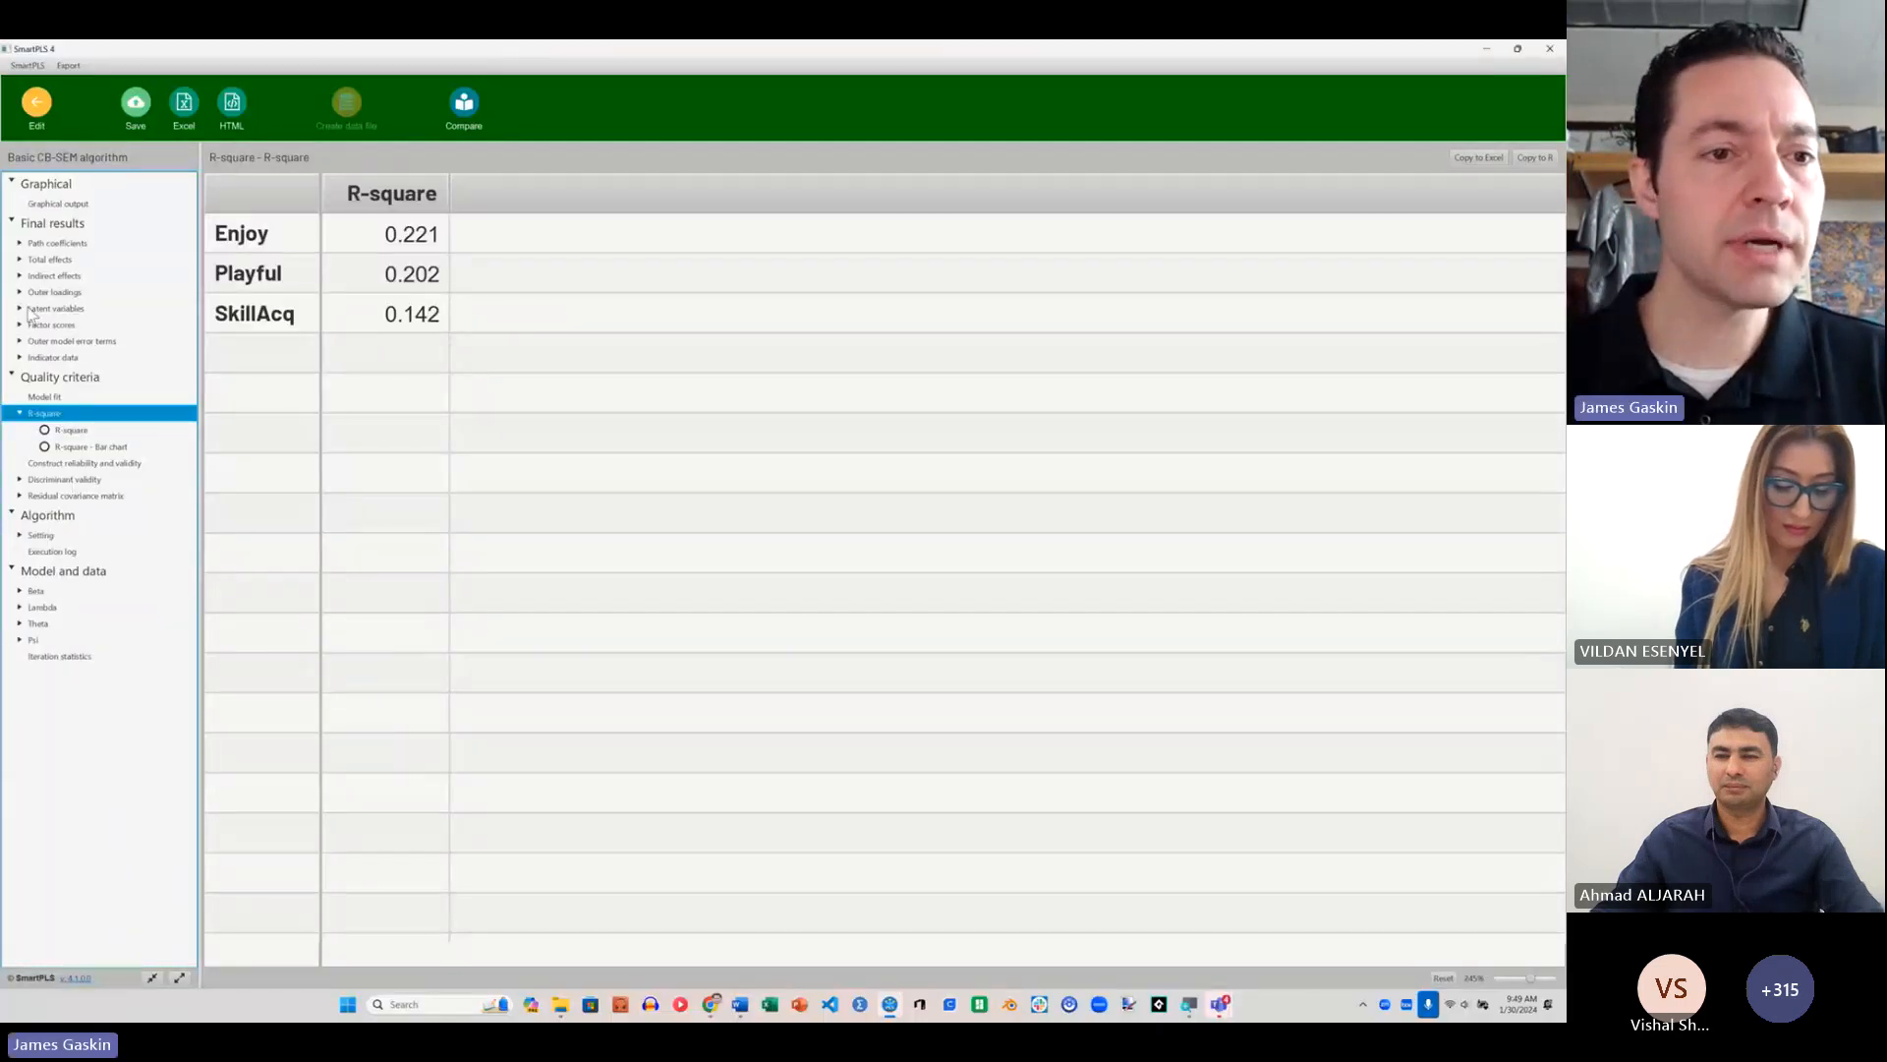
left_click(74, 204)
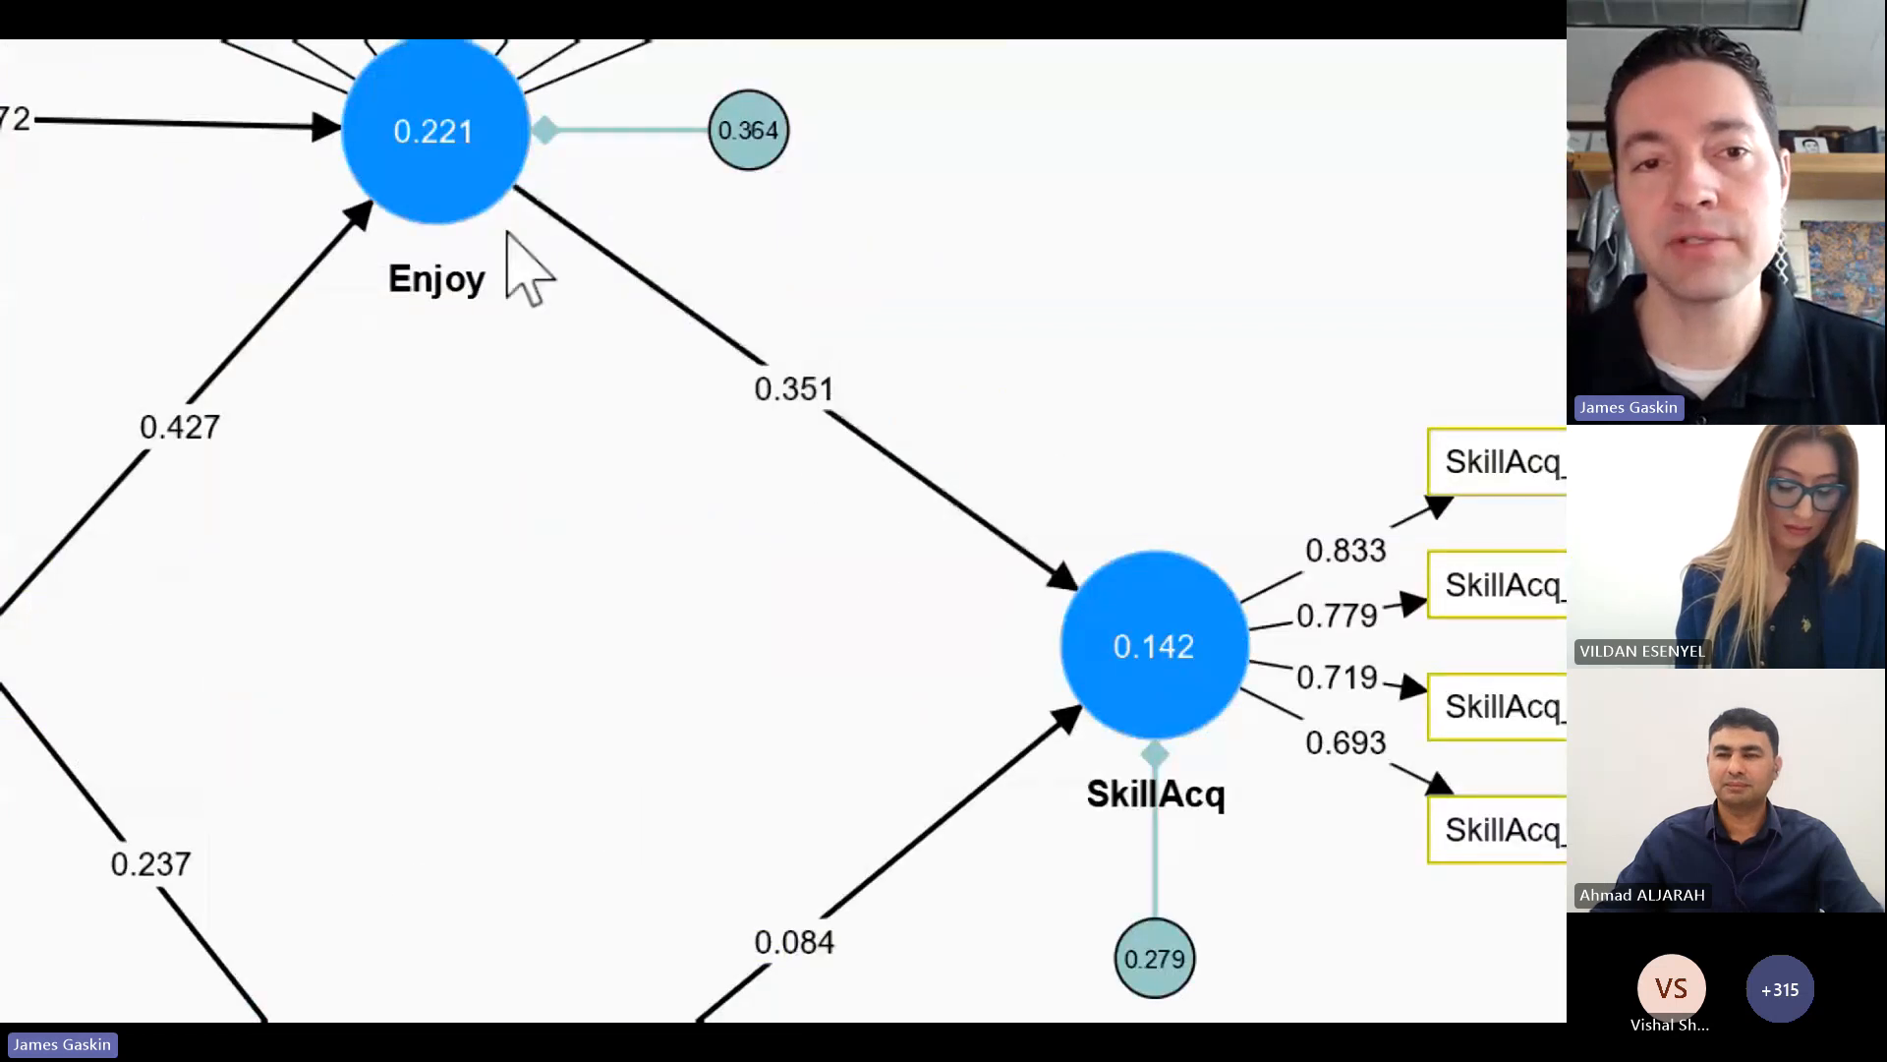
mouse_move(1224, 632)
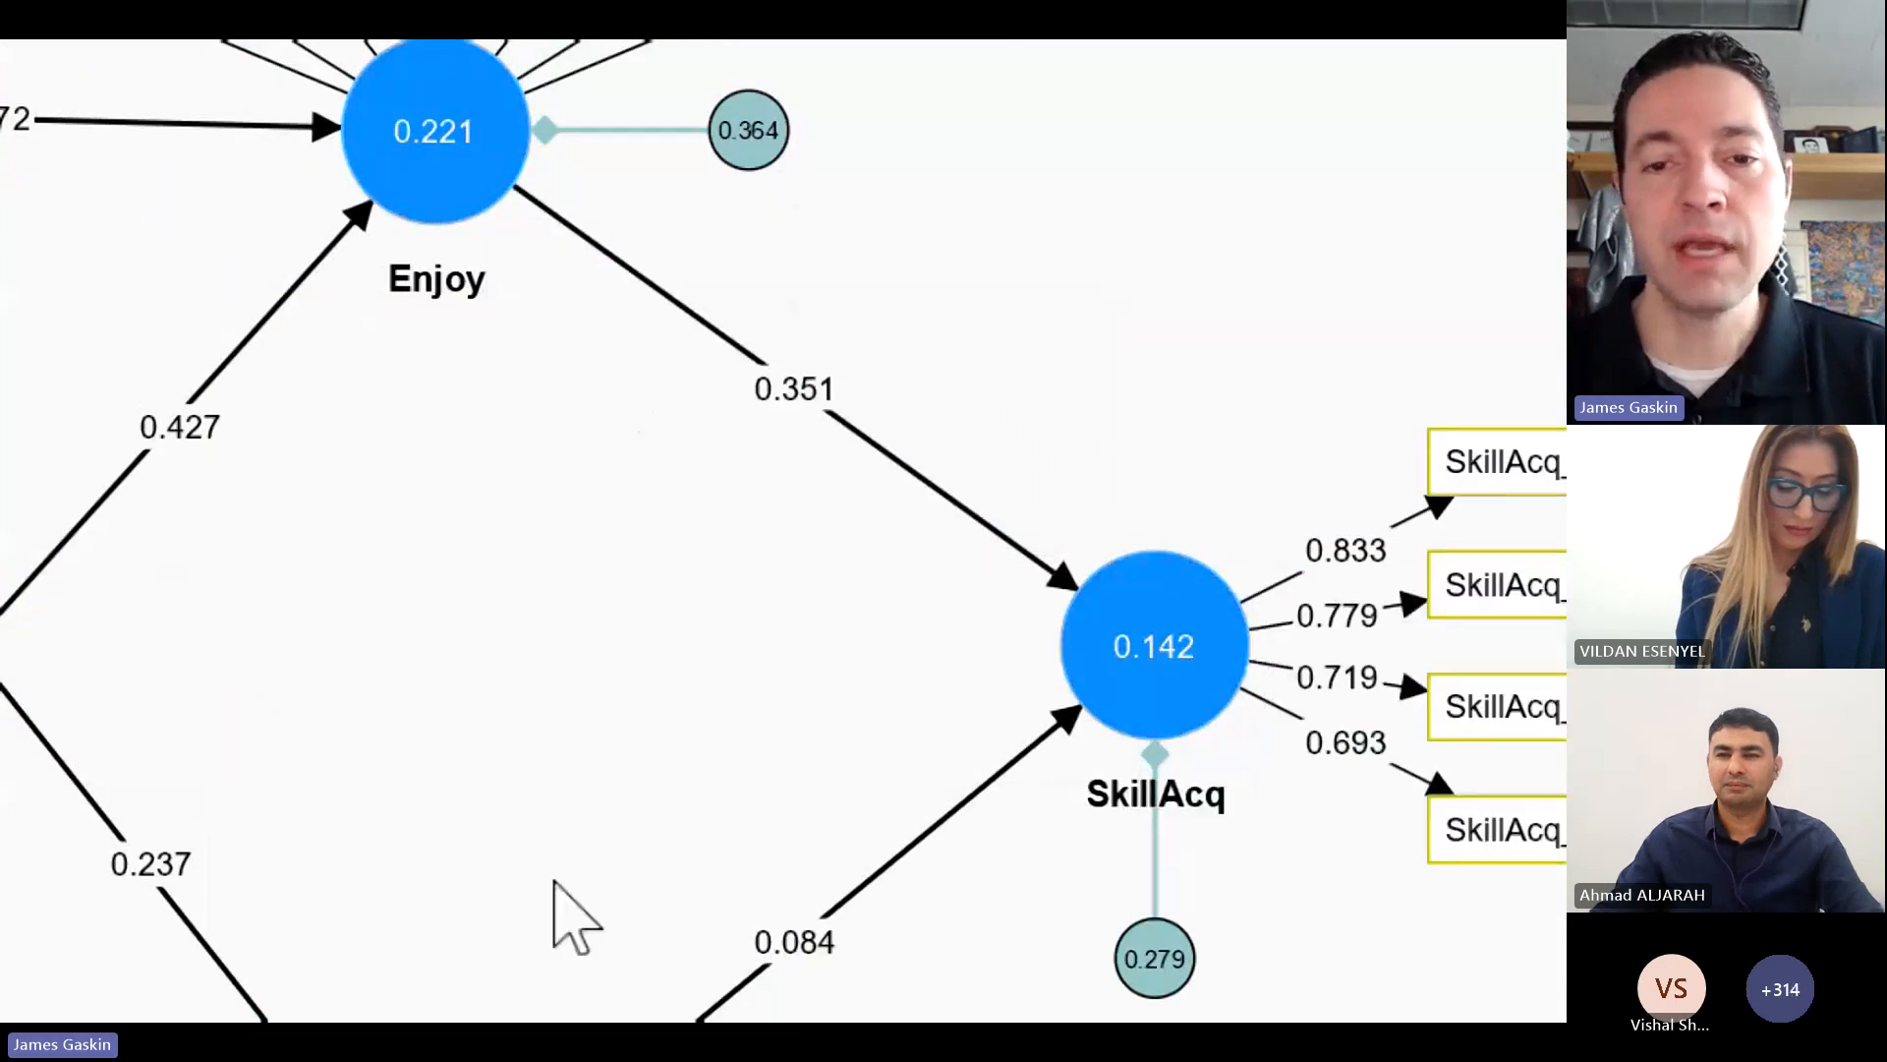
mouse_move(1166, 606)
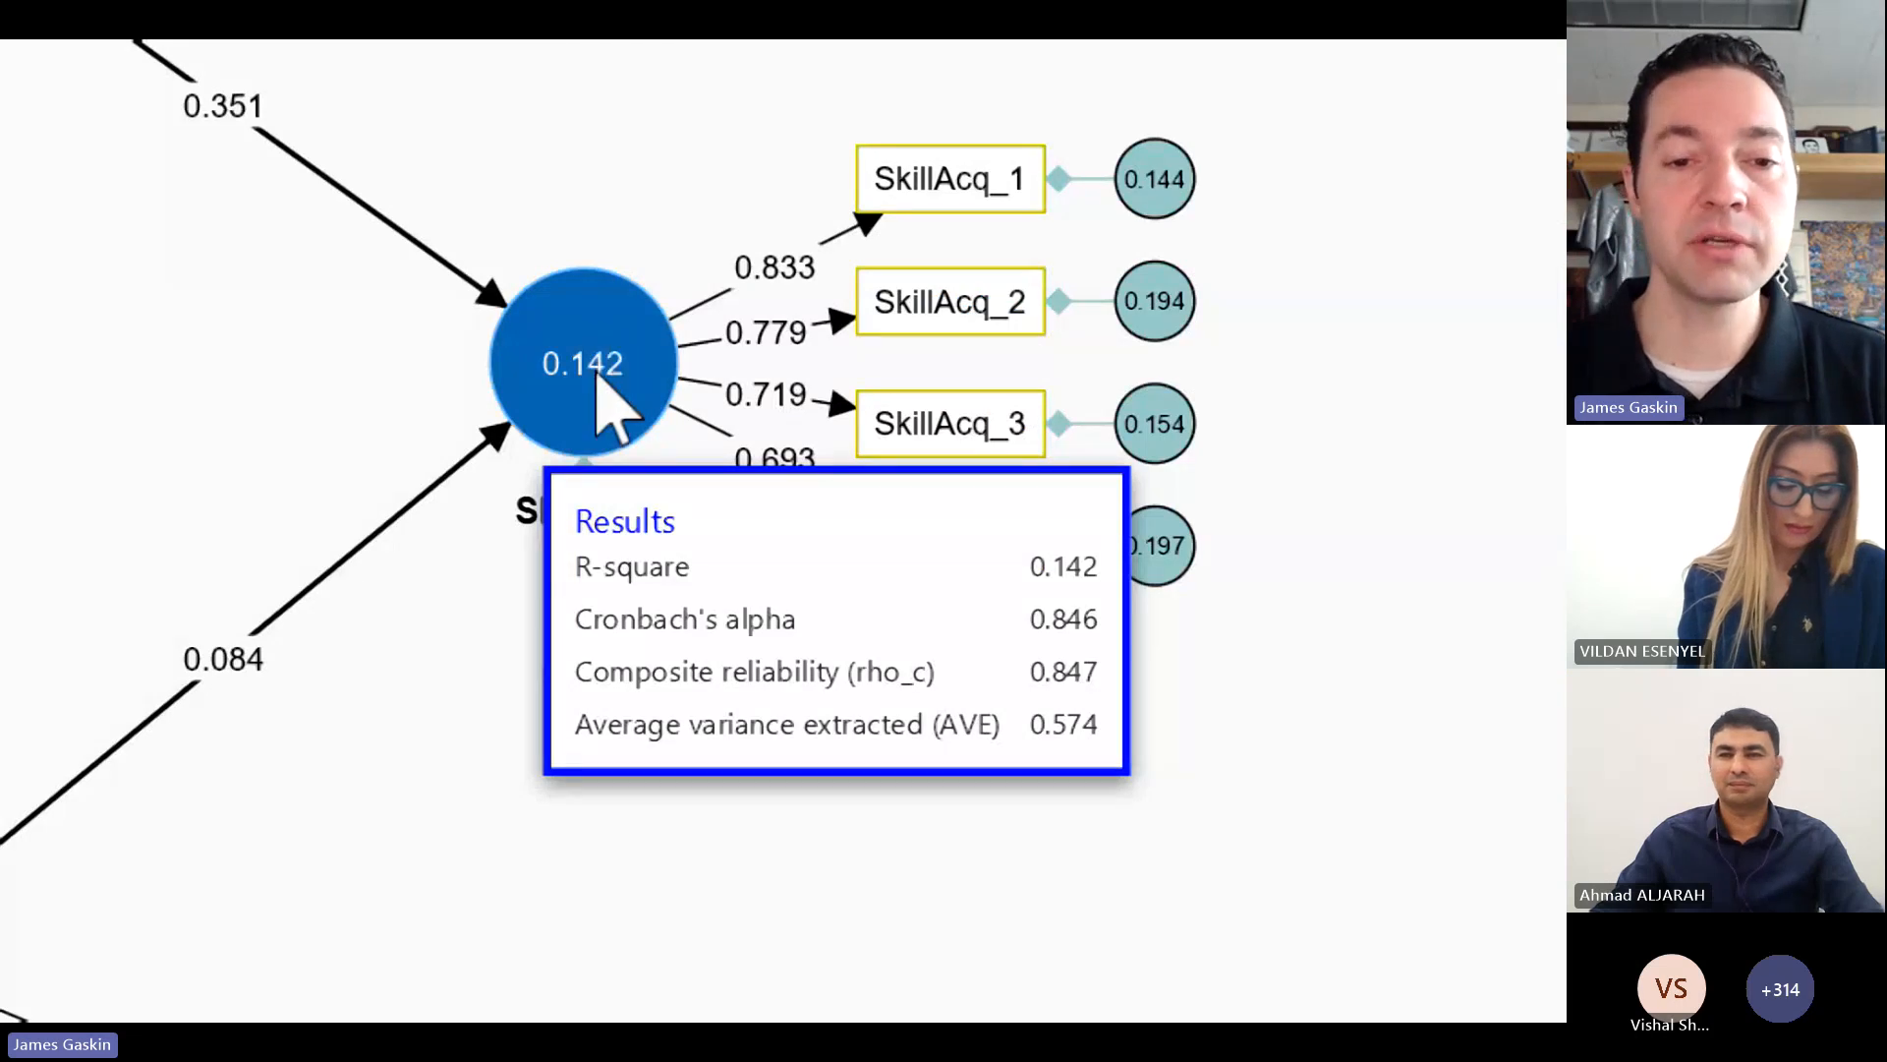
mouse_move(580, 376)
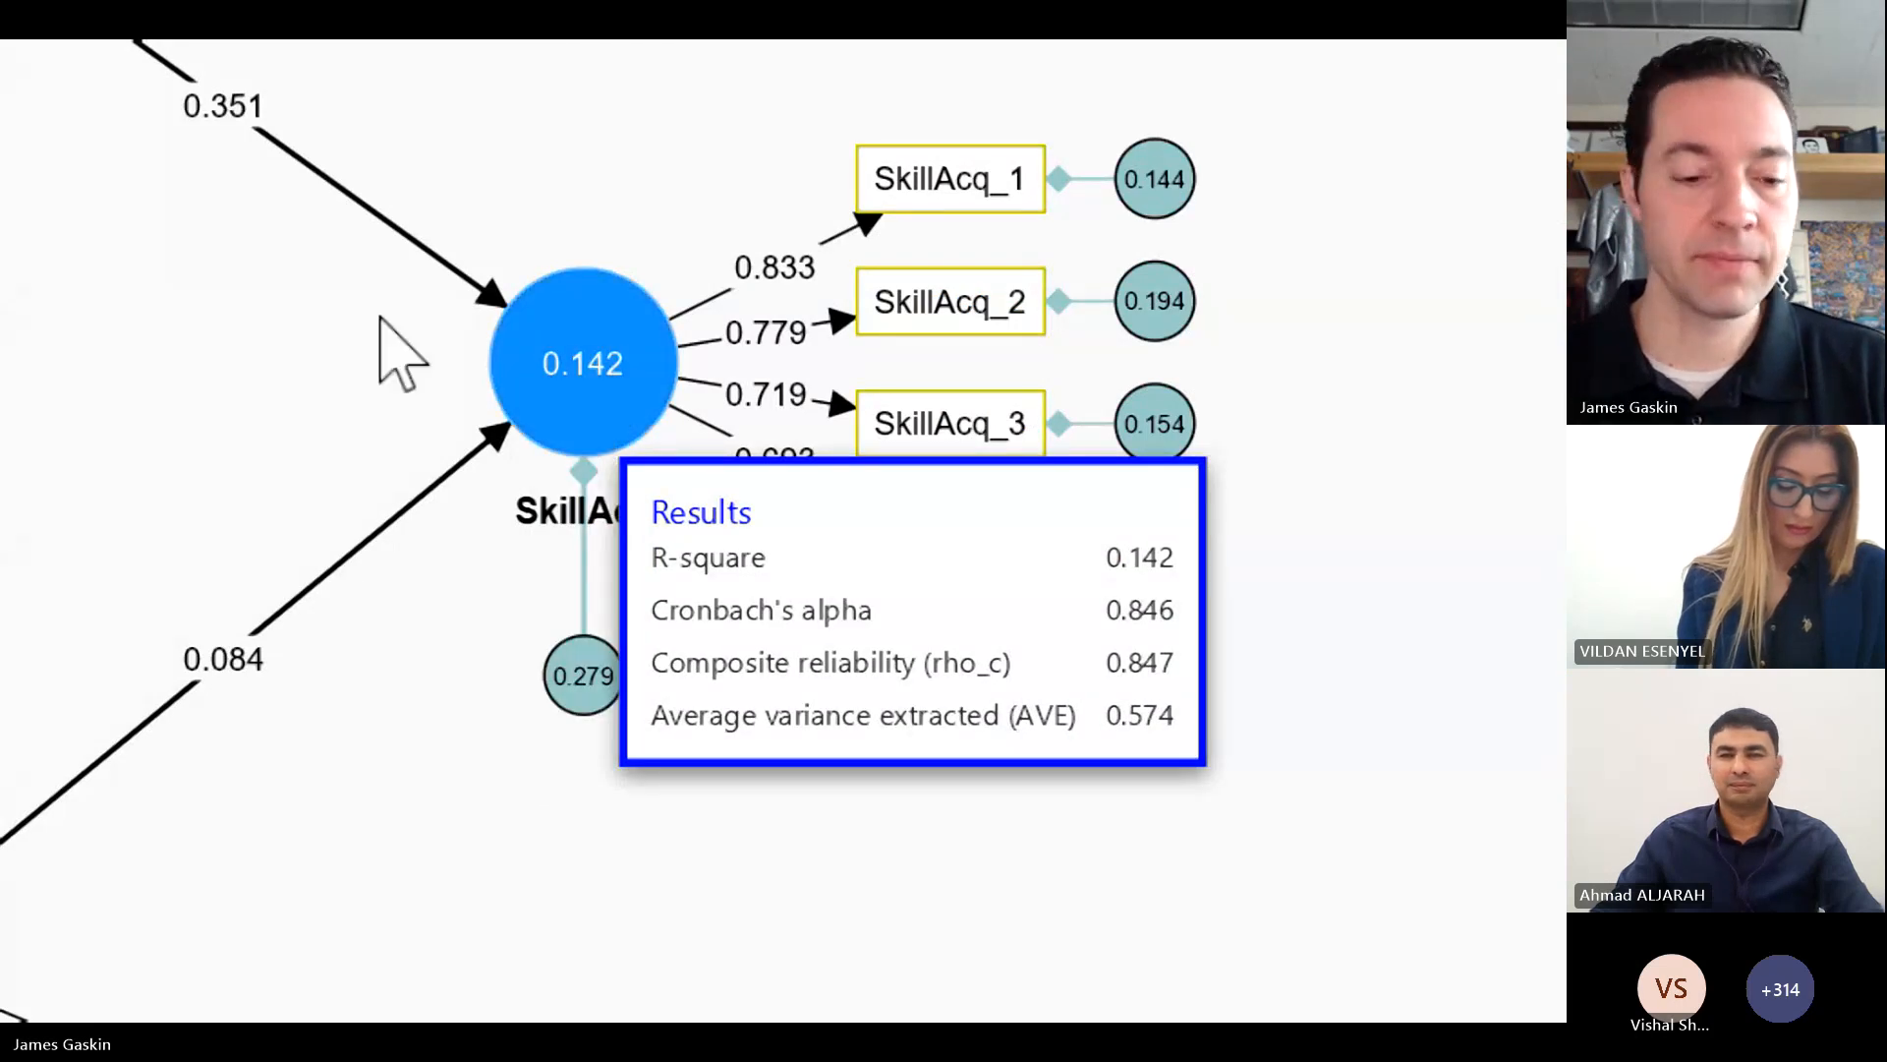
key("super+minus")
key("super+minus")
key("super+minus")
key("super+minus")
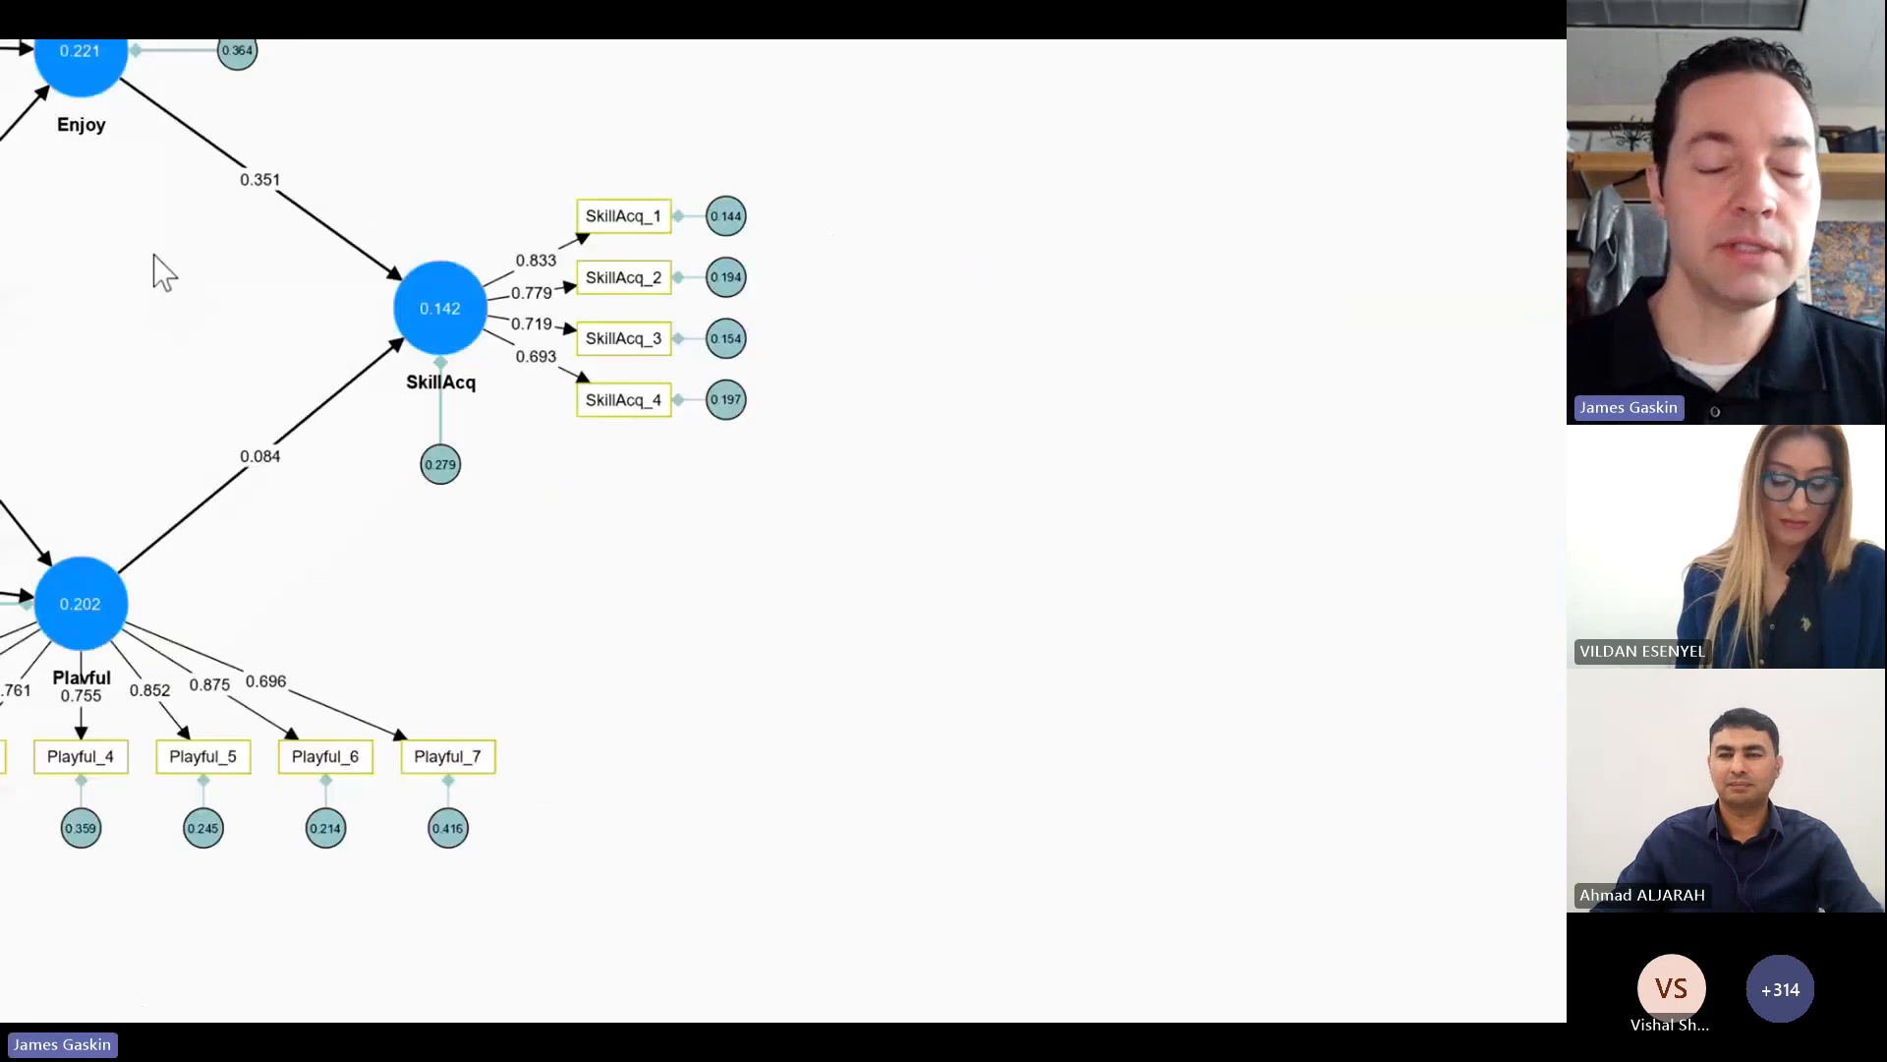
key("super+minus")
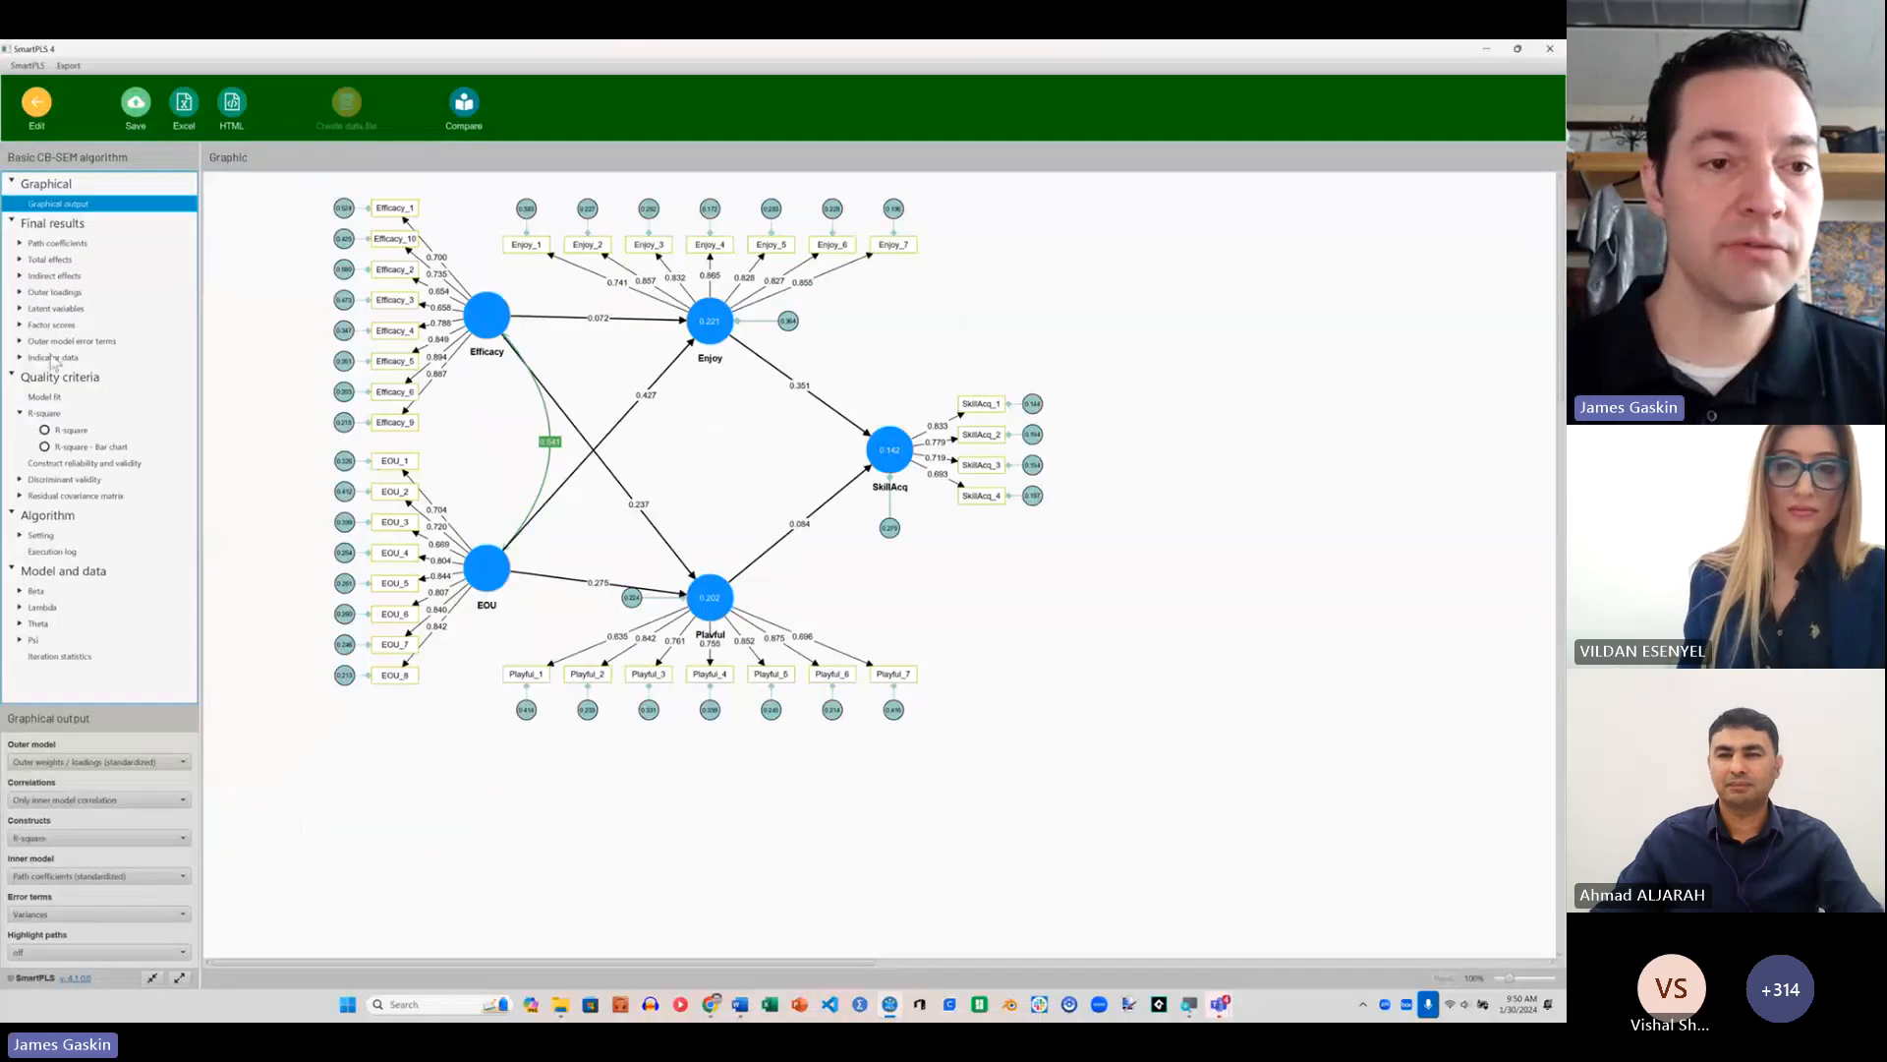
Step: Examine the model fit measures and check the graphical output for structural paths that could be missing
left_click(60, 397)
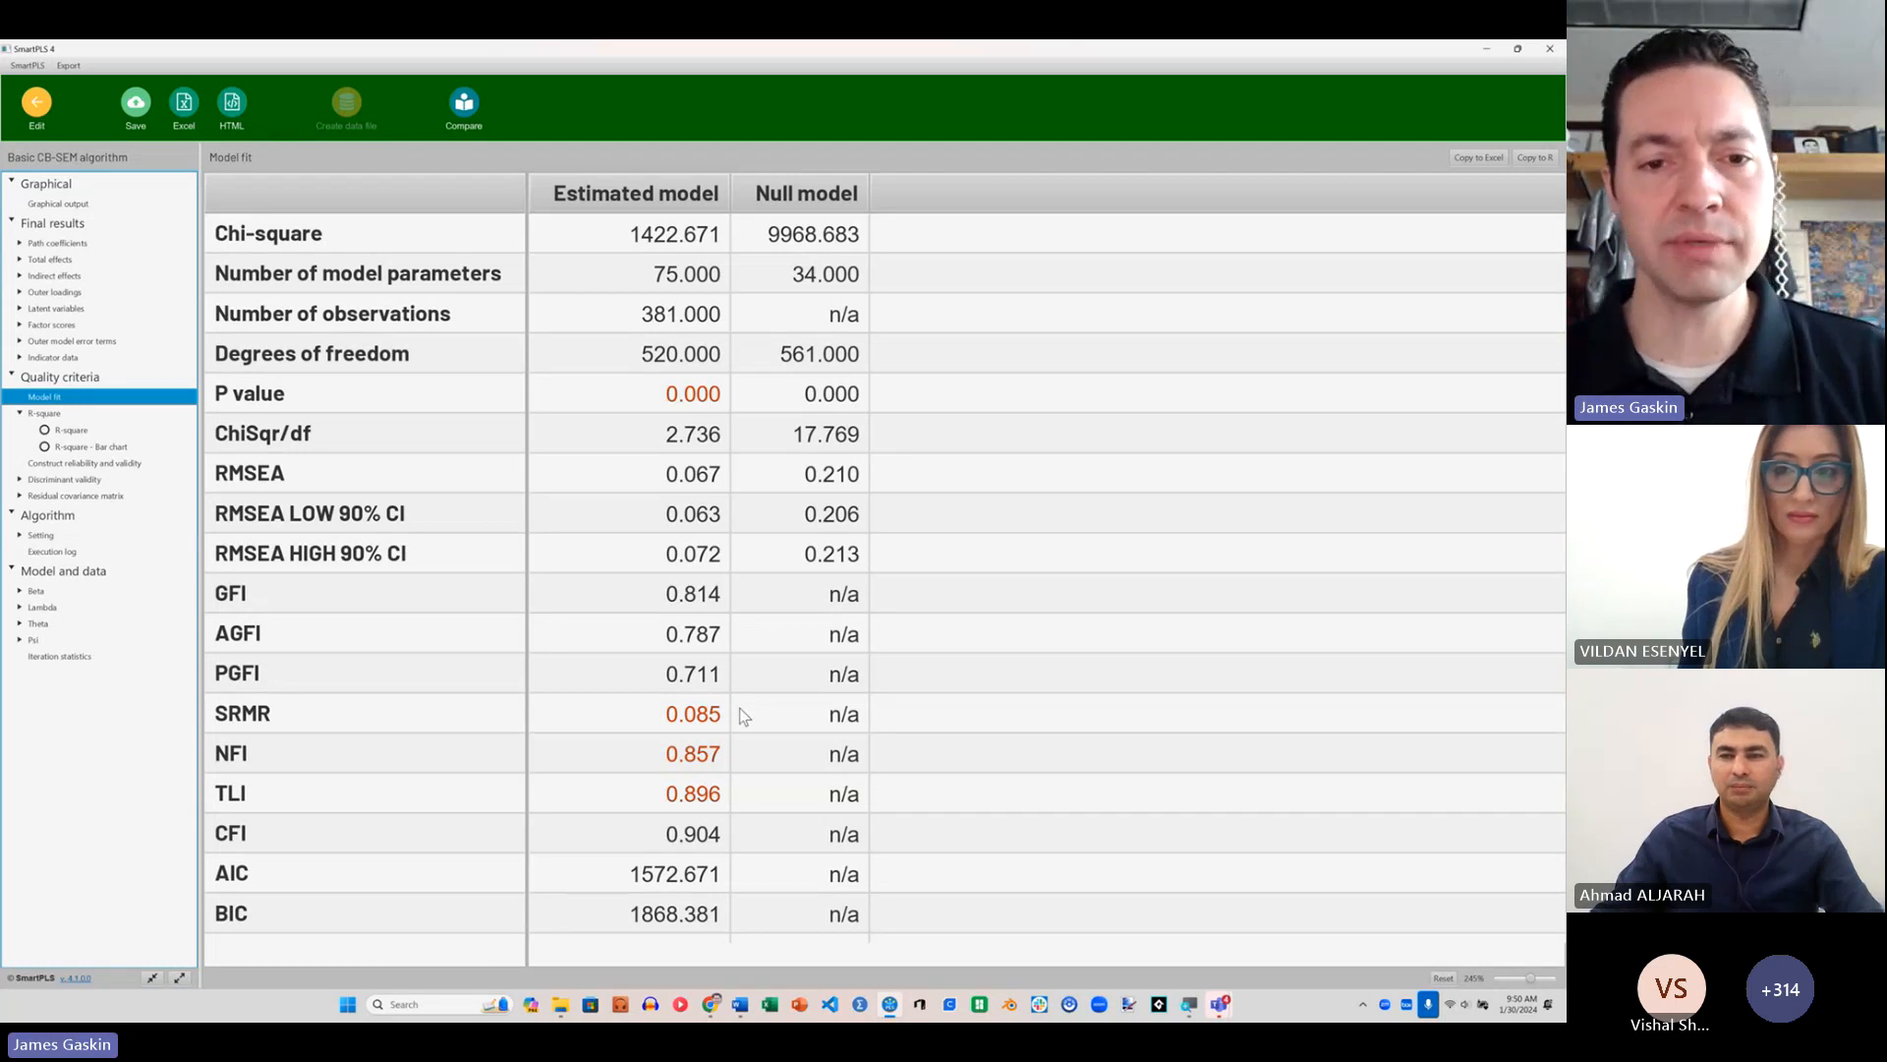
left_click(88, 205)
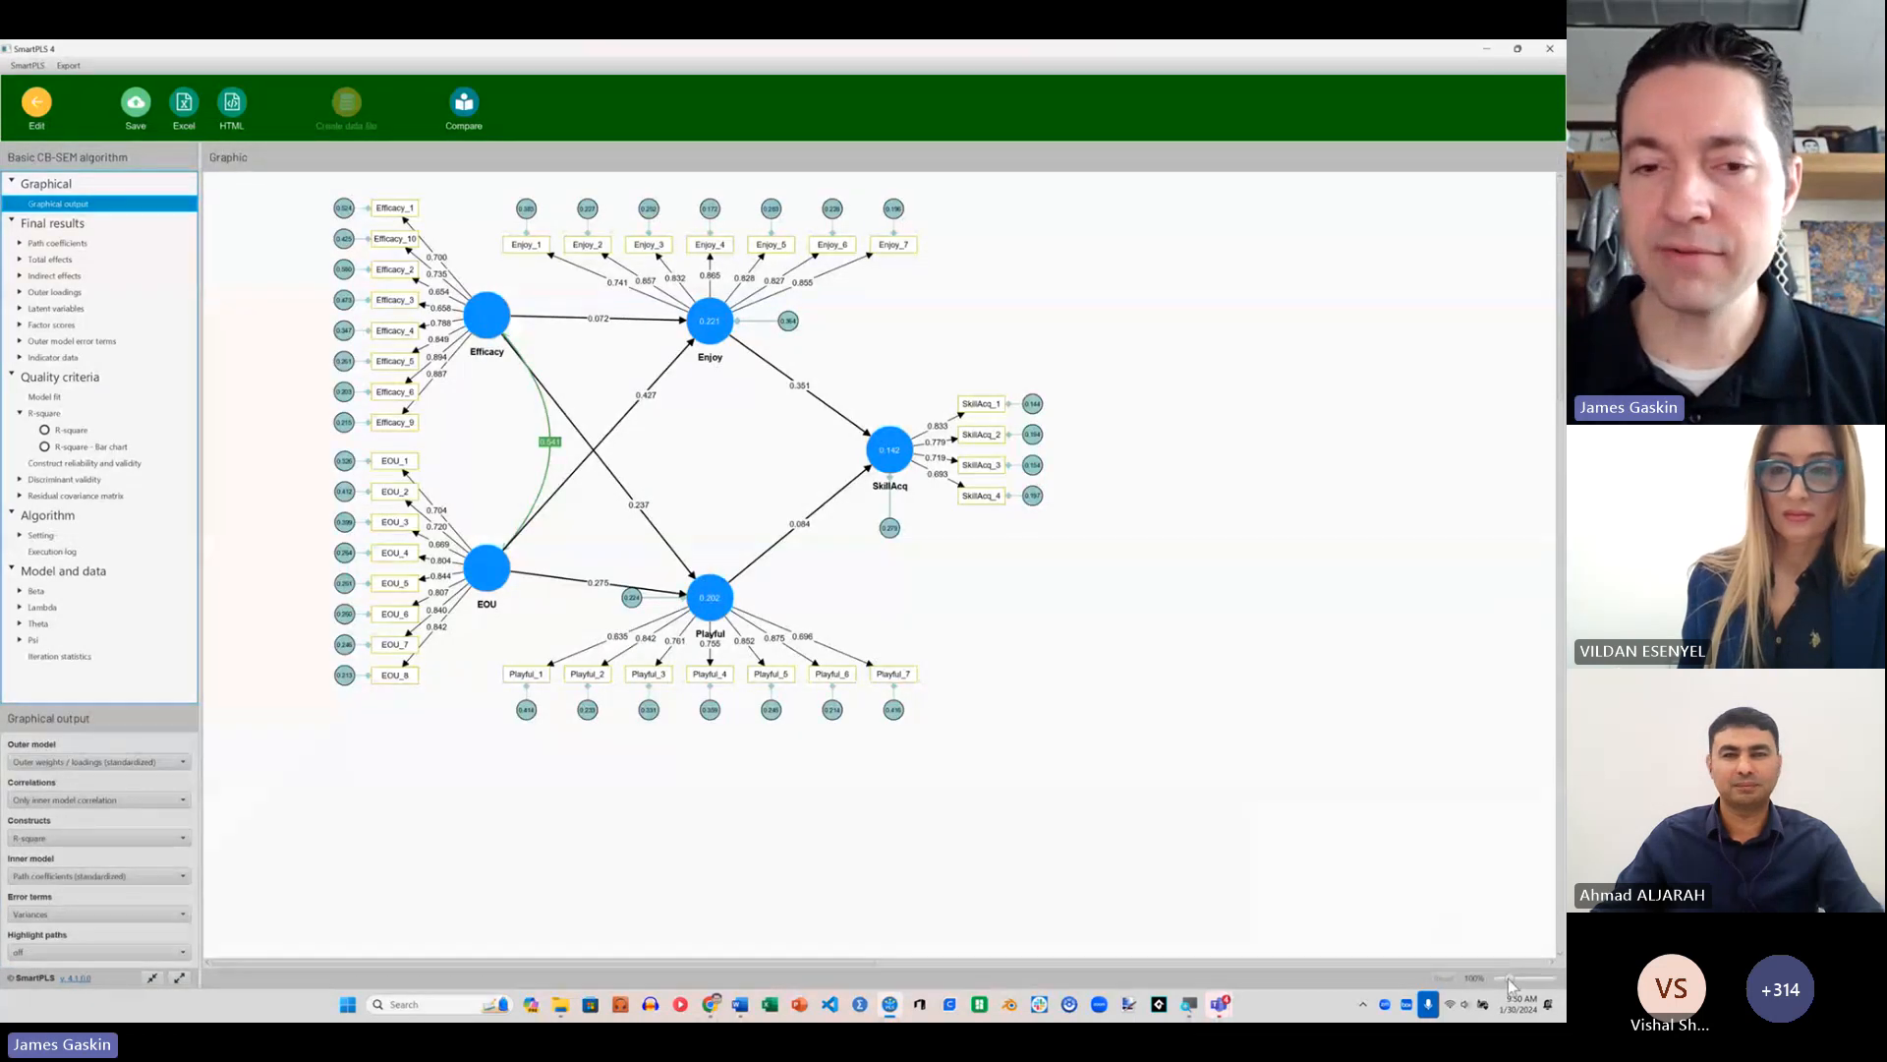
left_click_drag(1510, 978, 1517, 978)
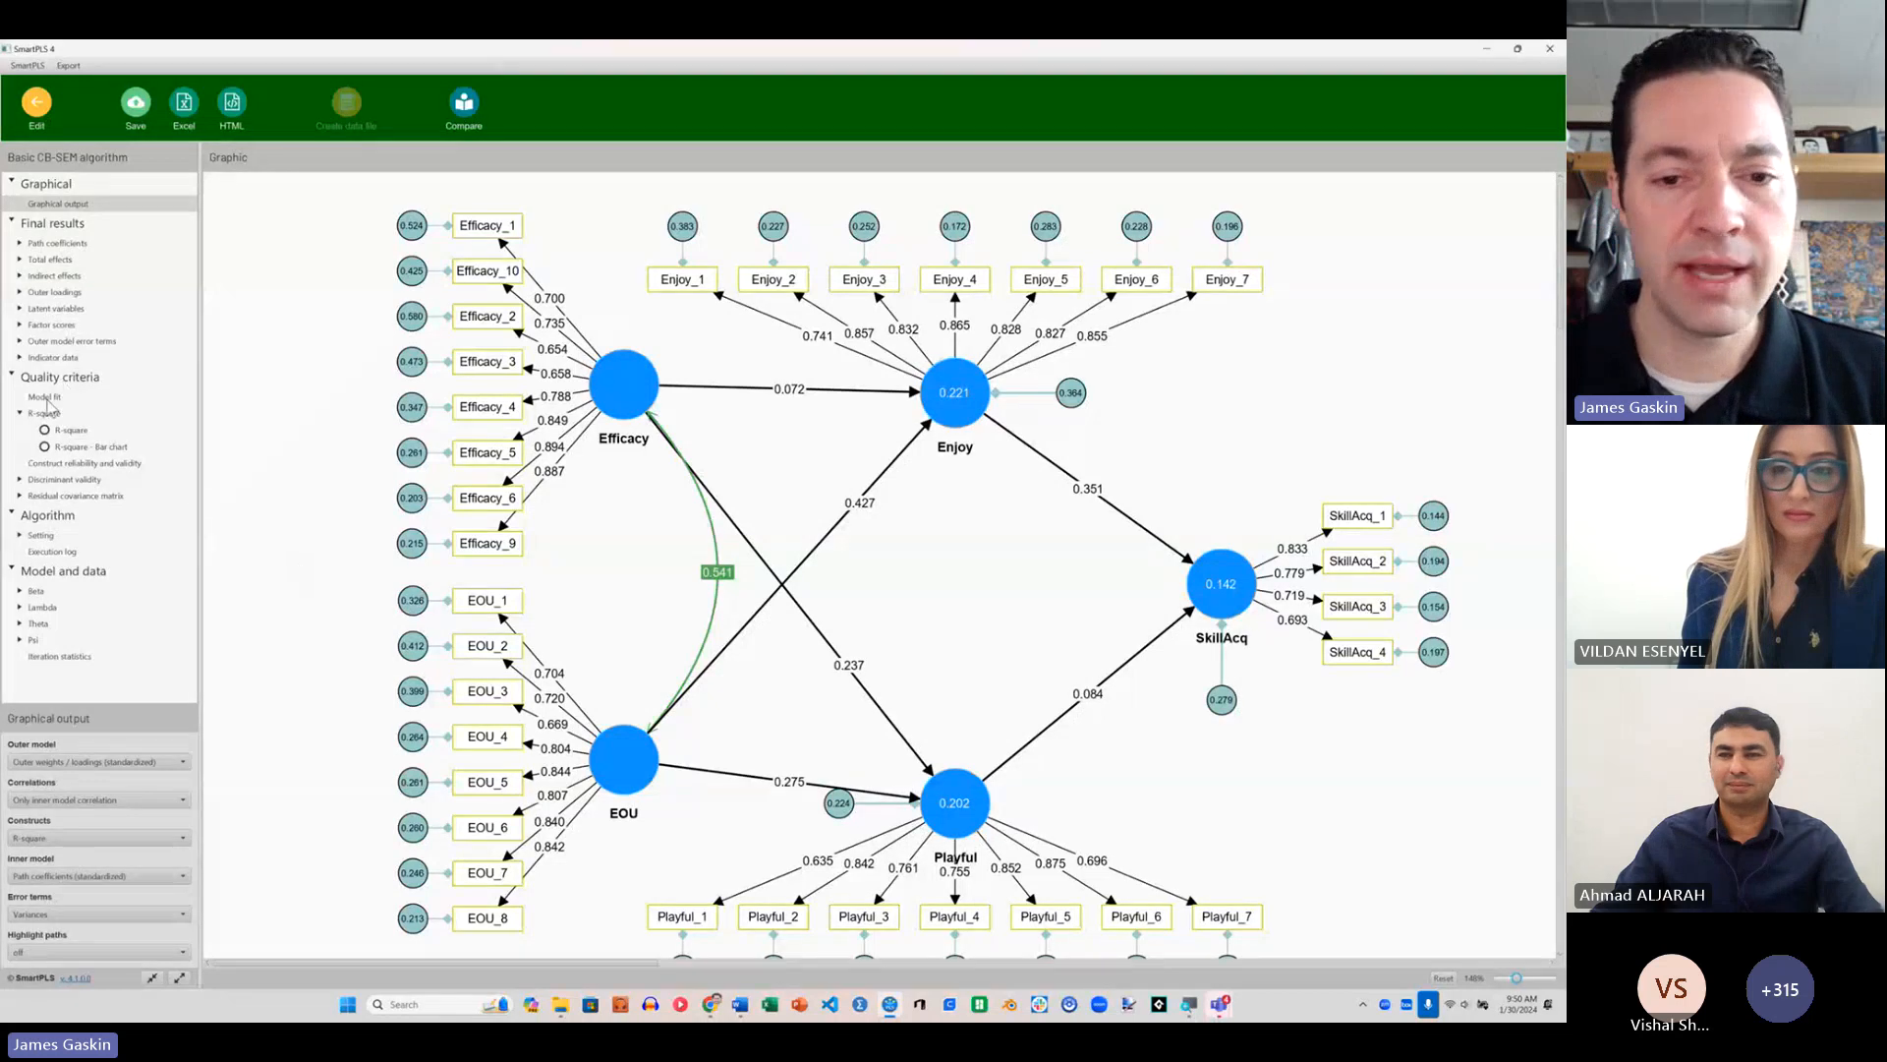
left_click(46, 397)
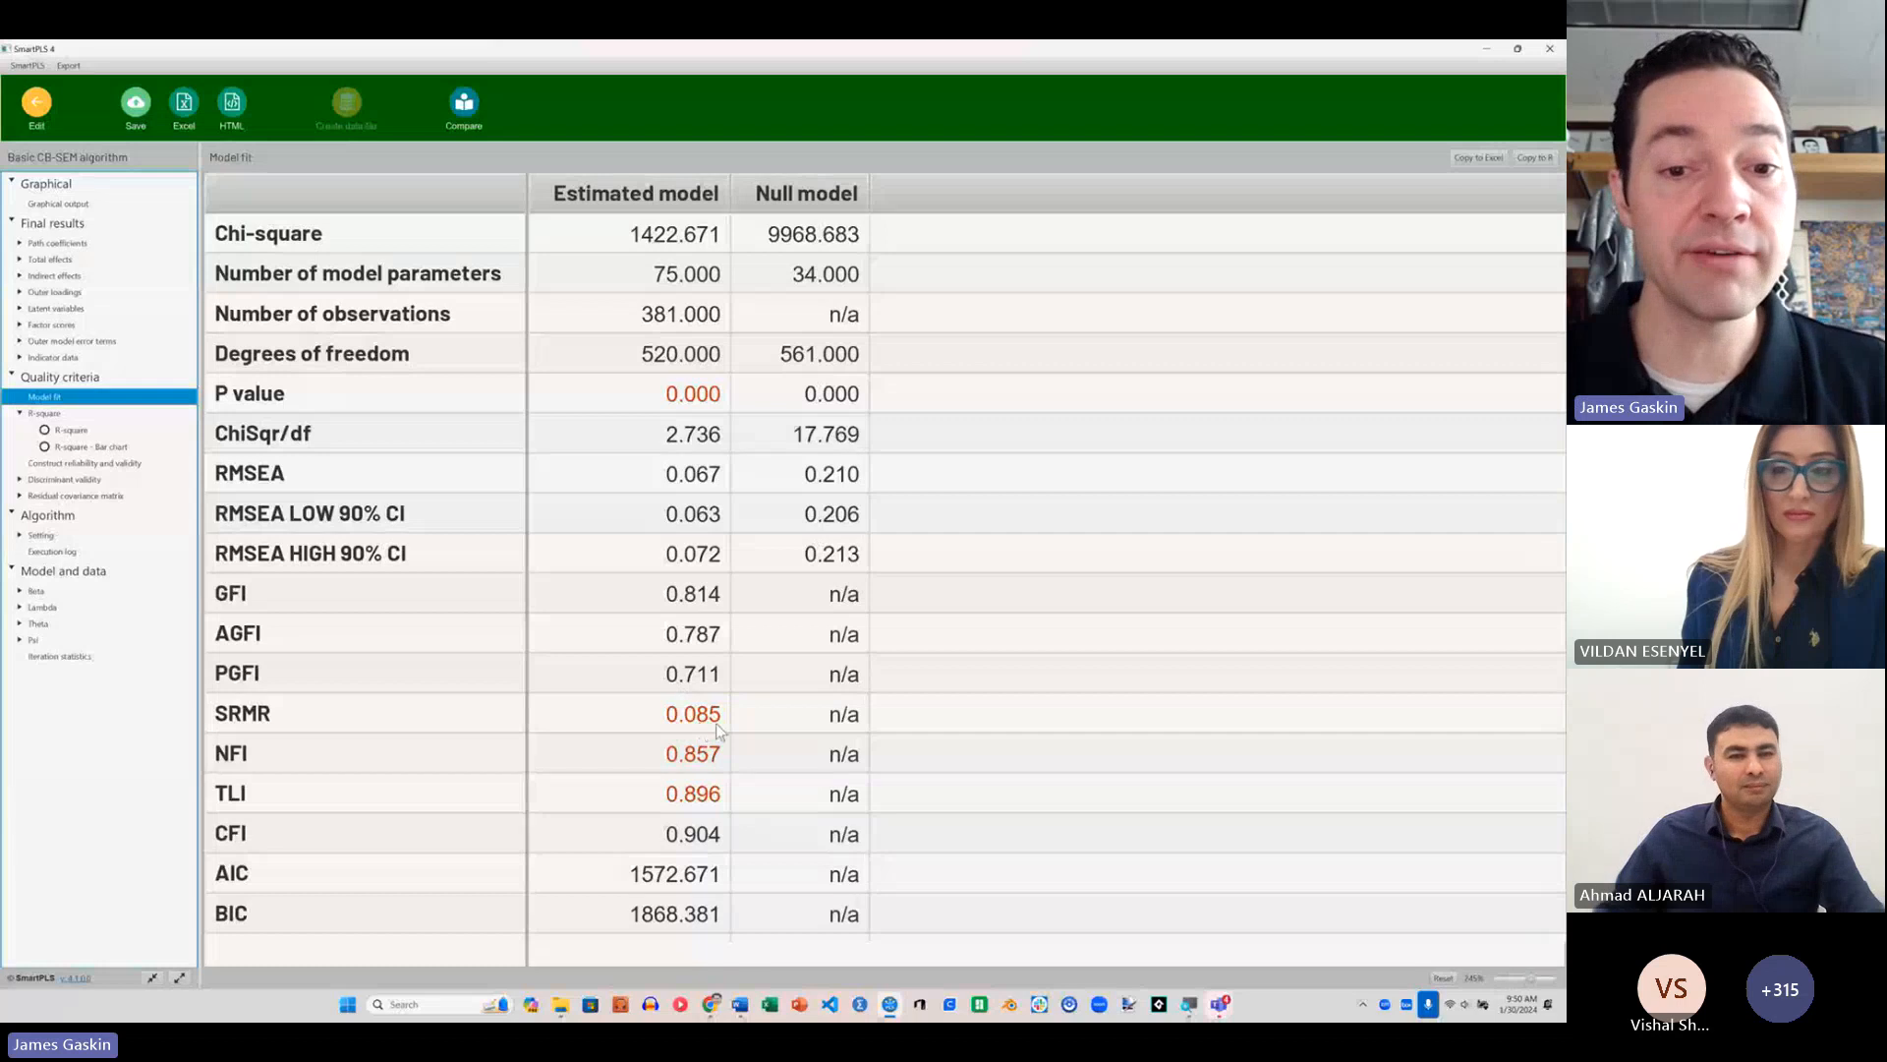
left_click(74, 209)
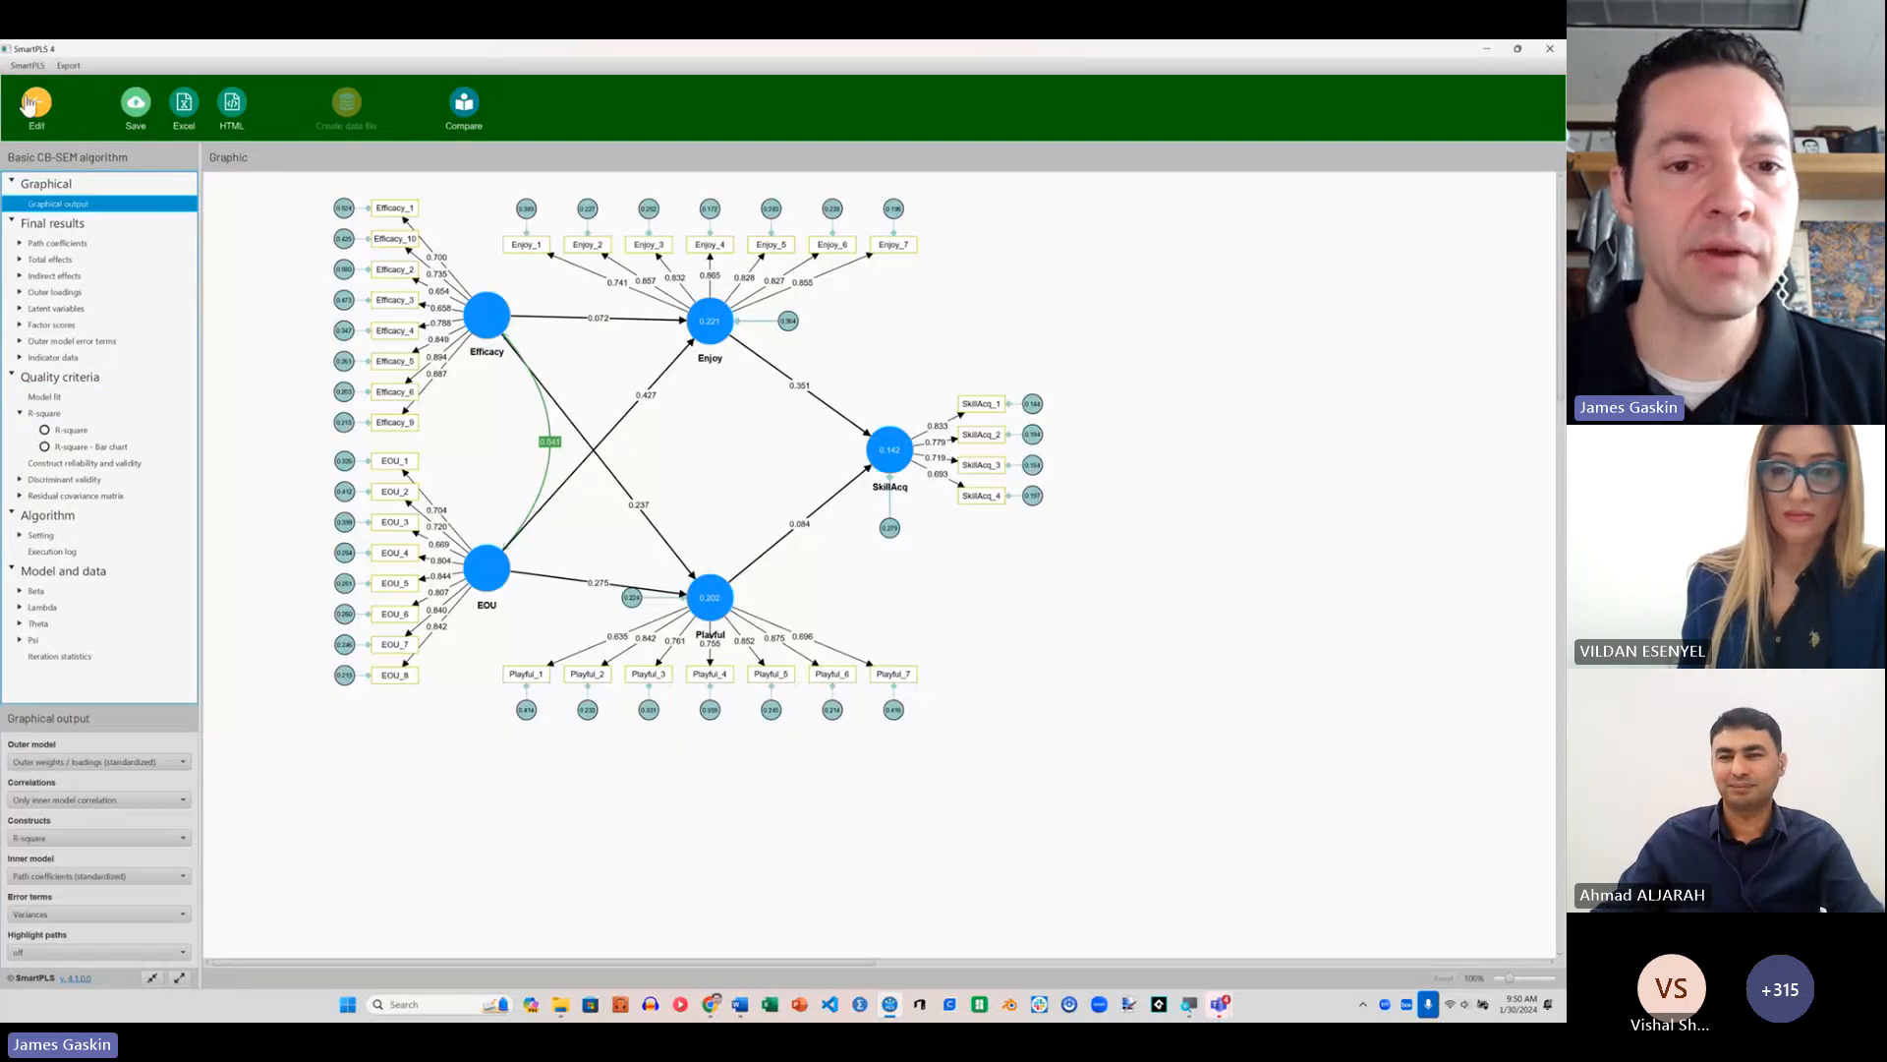
Step: Return to editing the model and draw a structural path from Enjoy to Playful
left_click(36, 104)
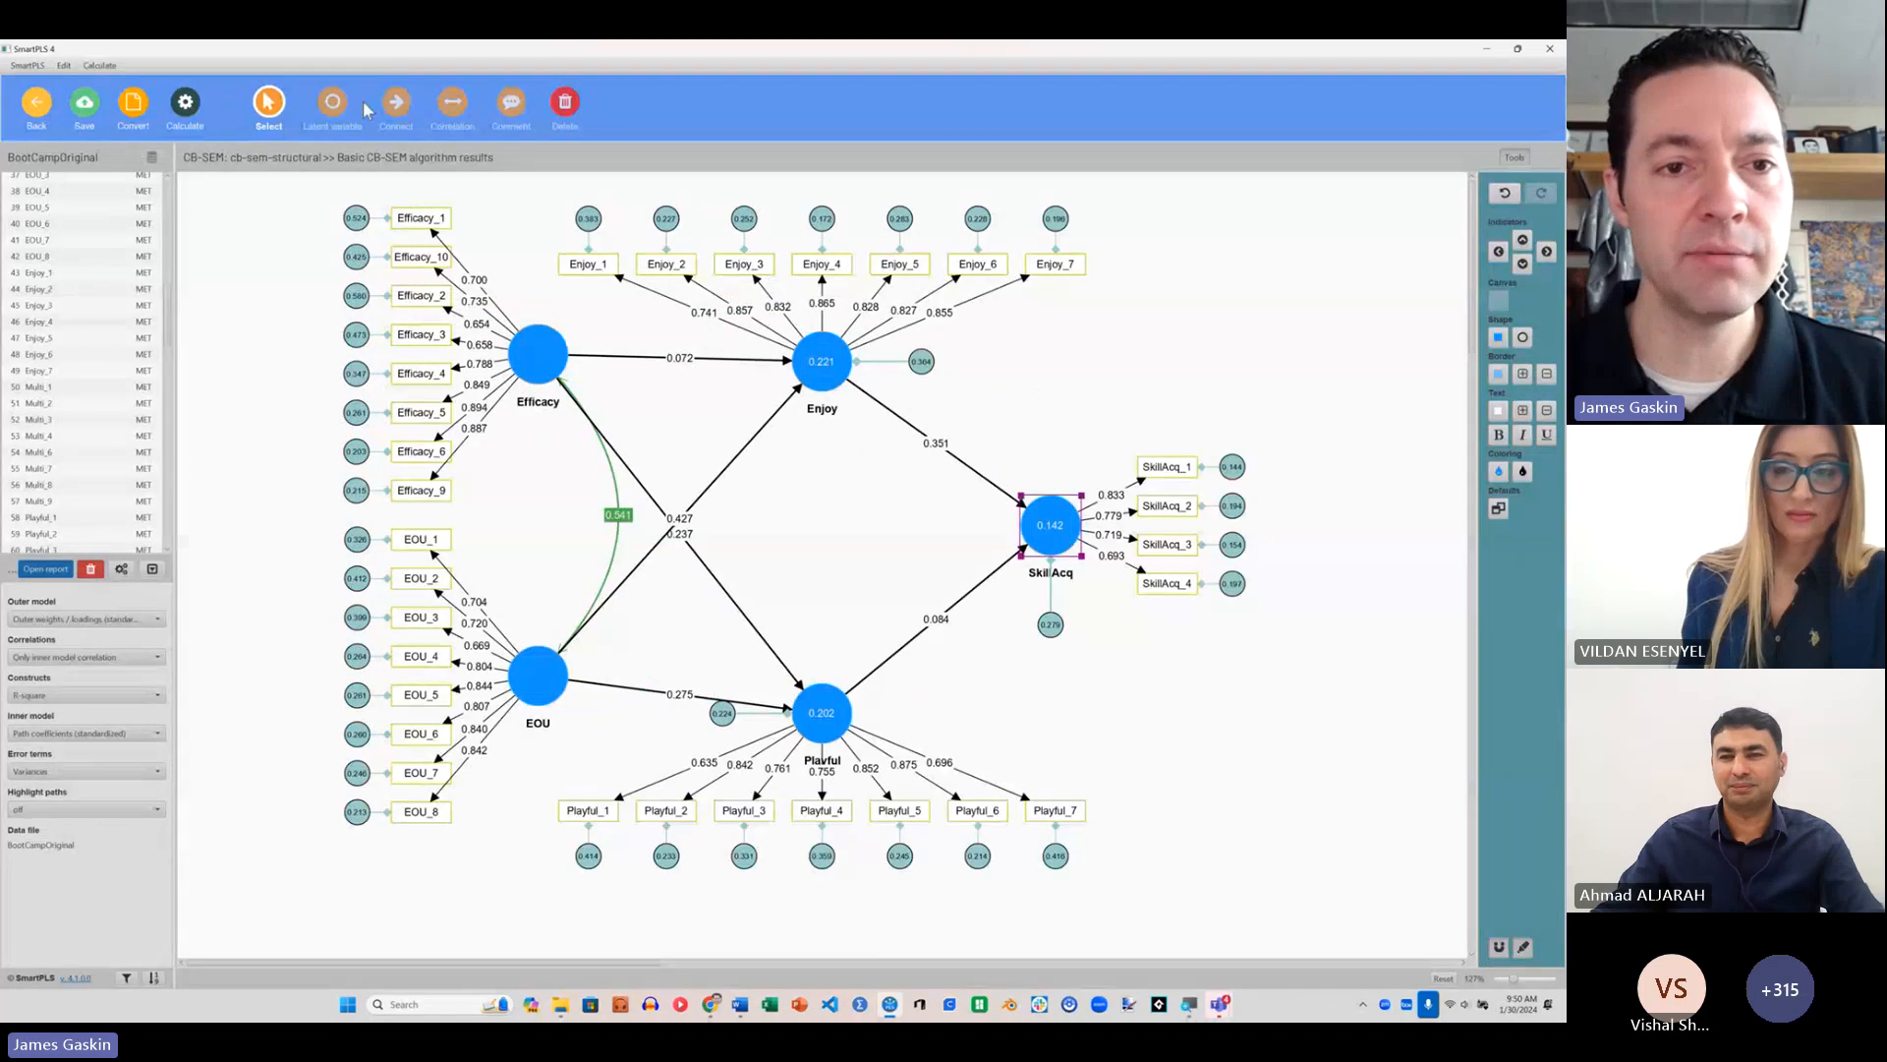
left_click(396, 101)
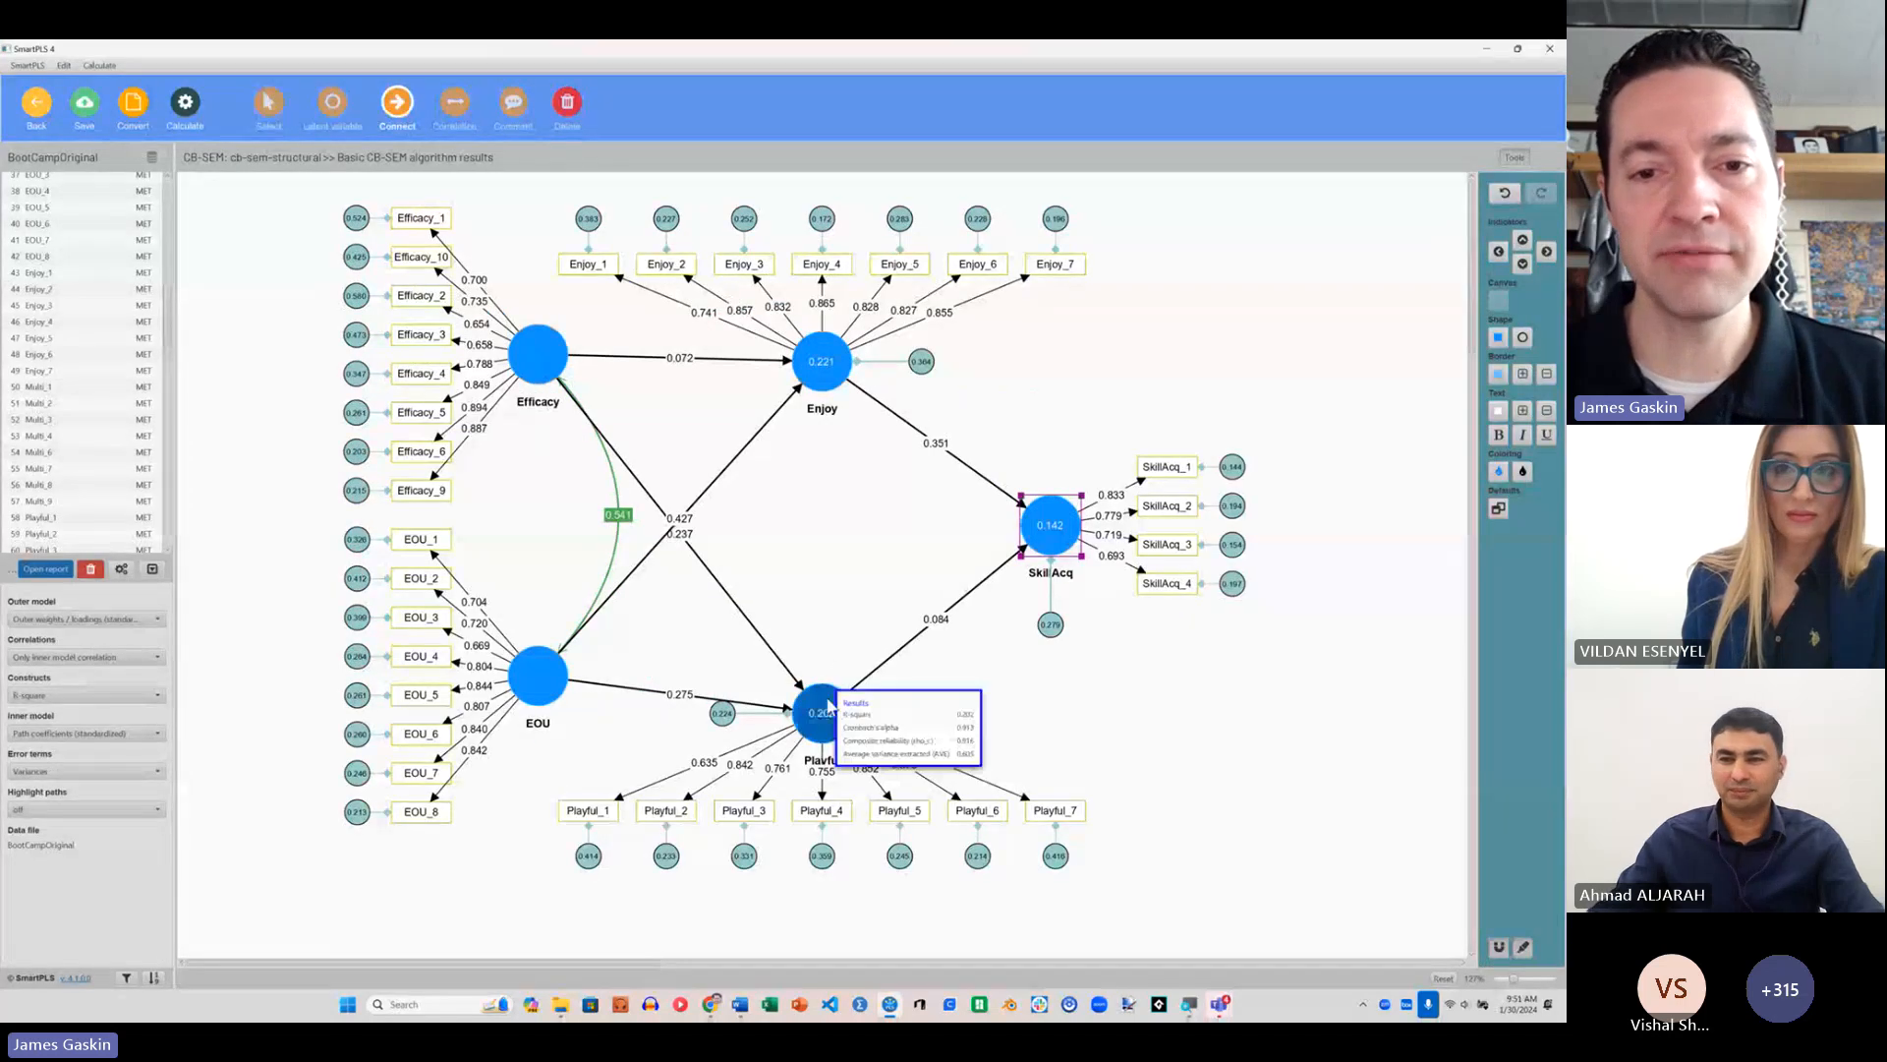
left_click(834, 386)
left_click(821, 700)
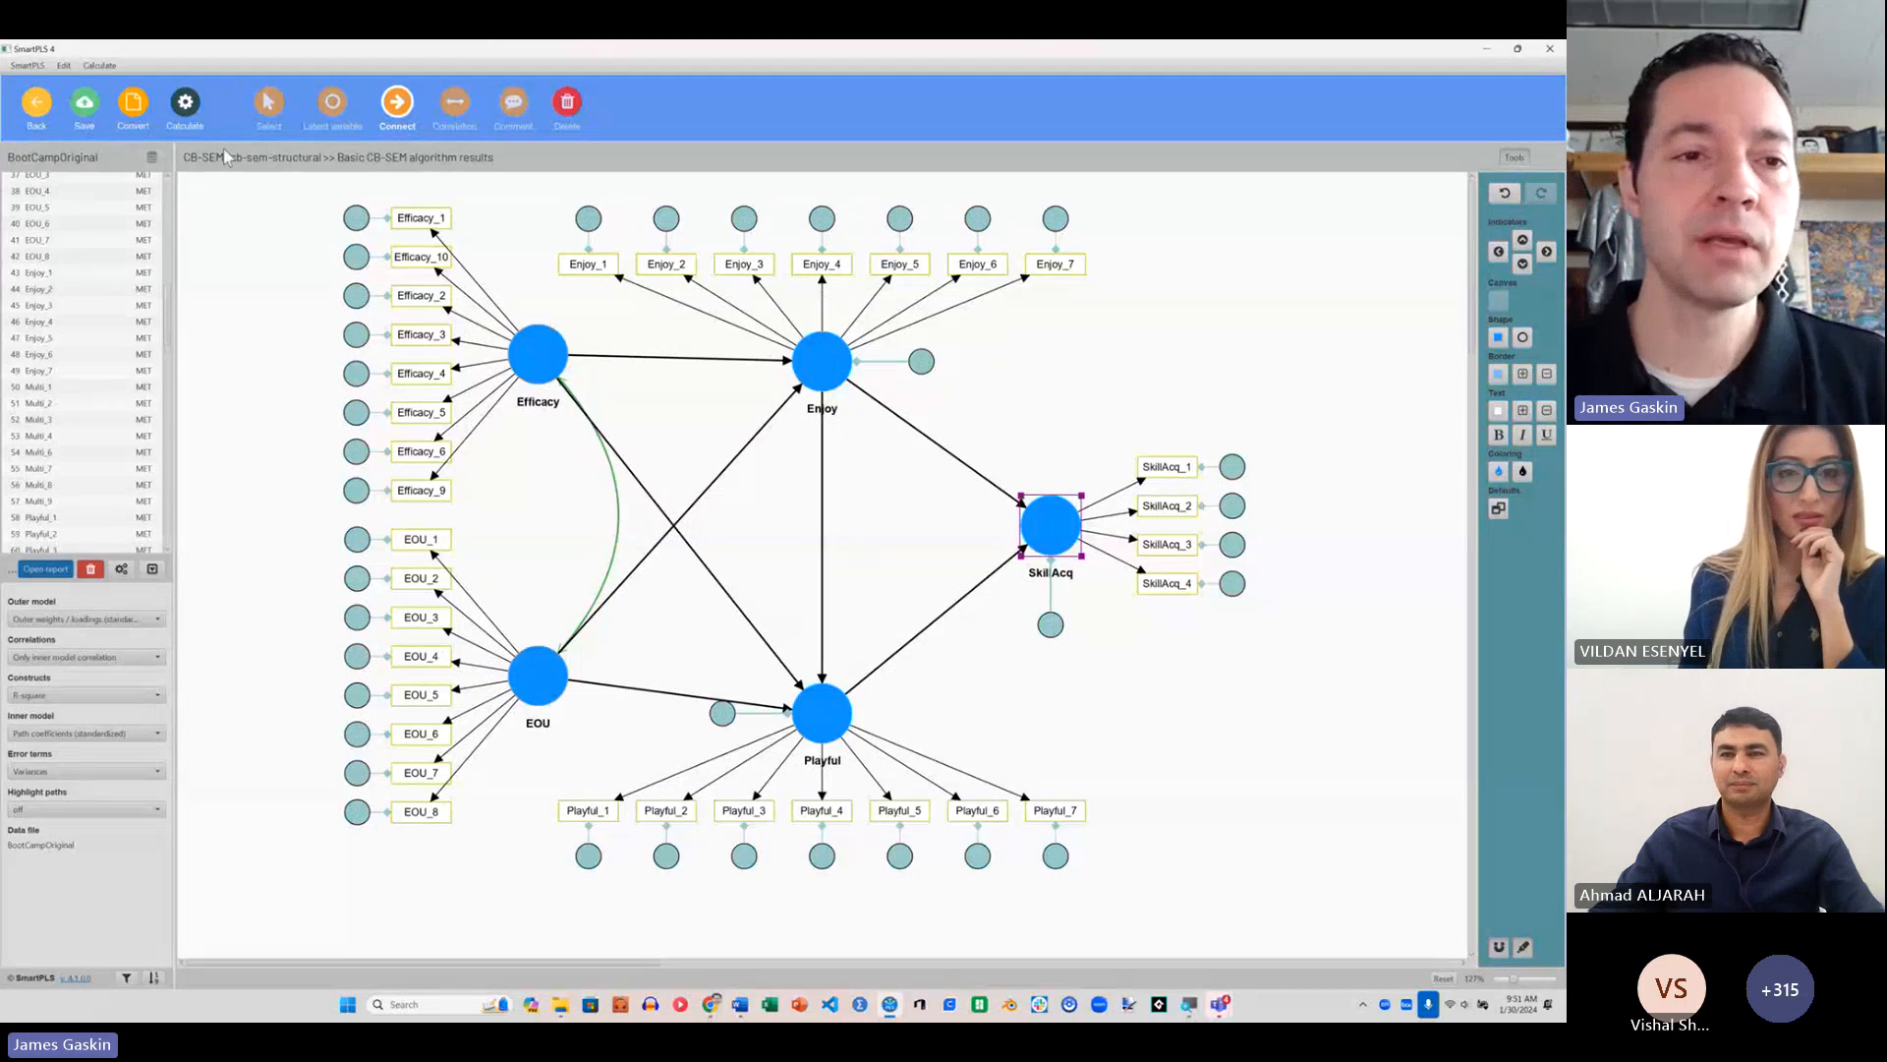
Step: Re-estimate the structural model with the basic CB-SEM algorithm and review the path coefficients, R-square values and model fit measures
left_click(184, 103)
left_click(241, 143)
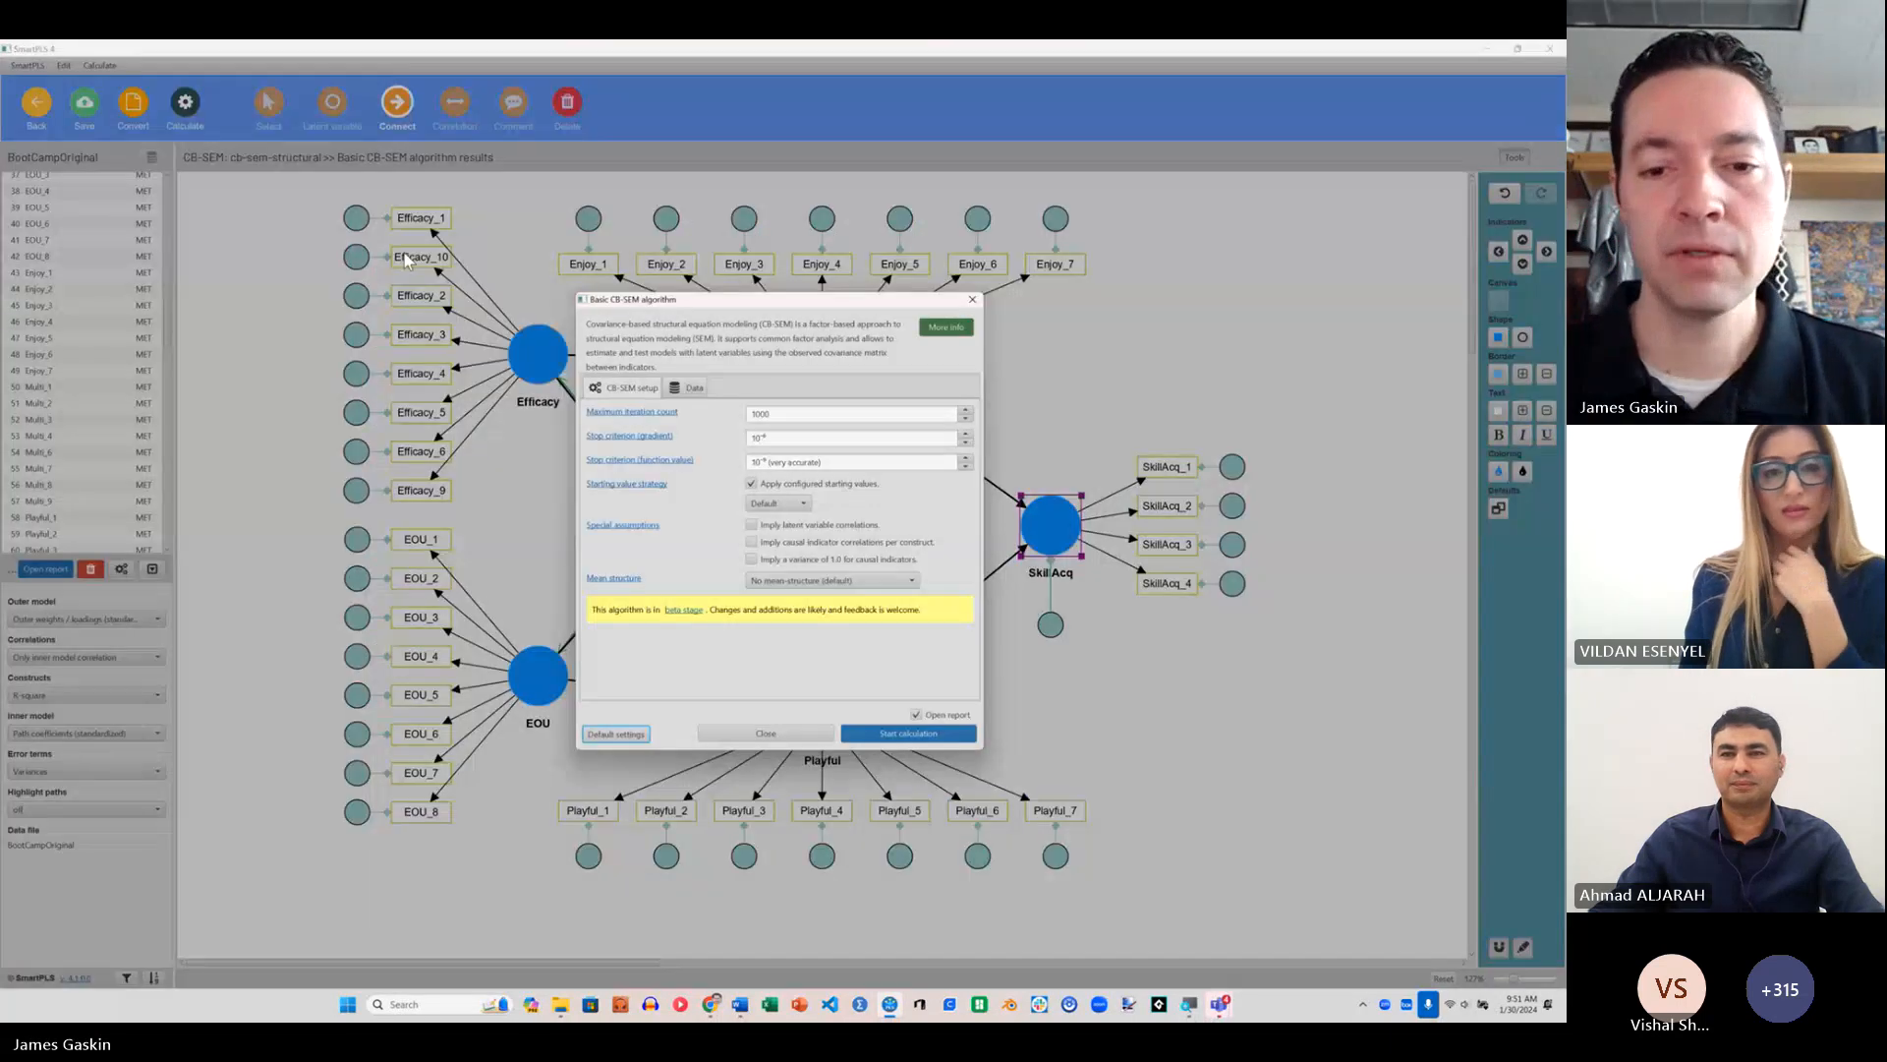
left_click(934, 732)
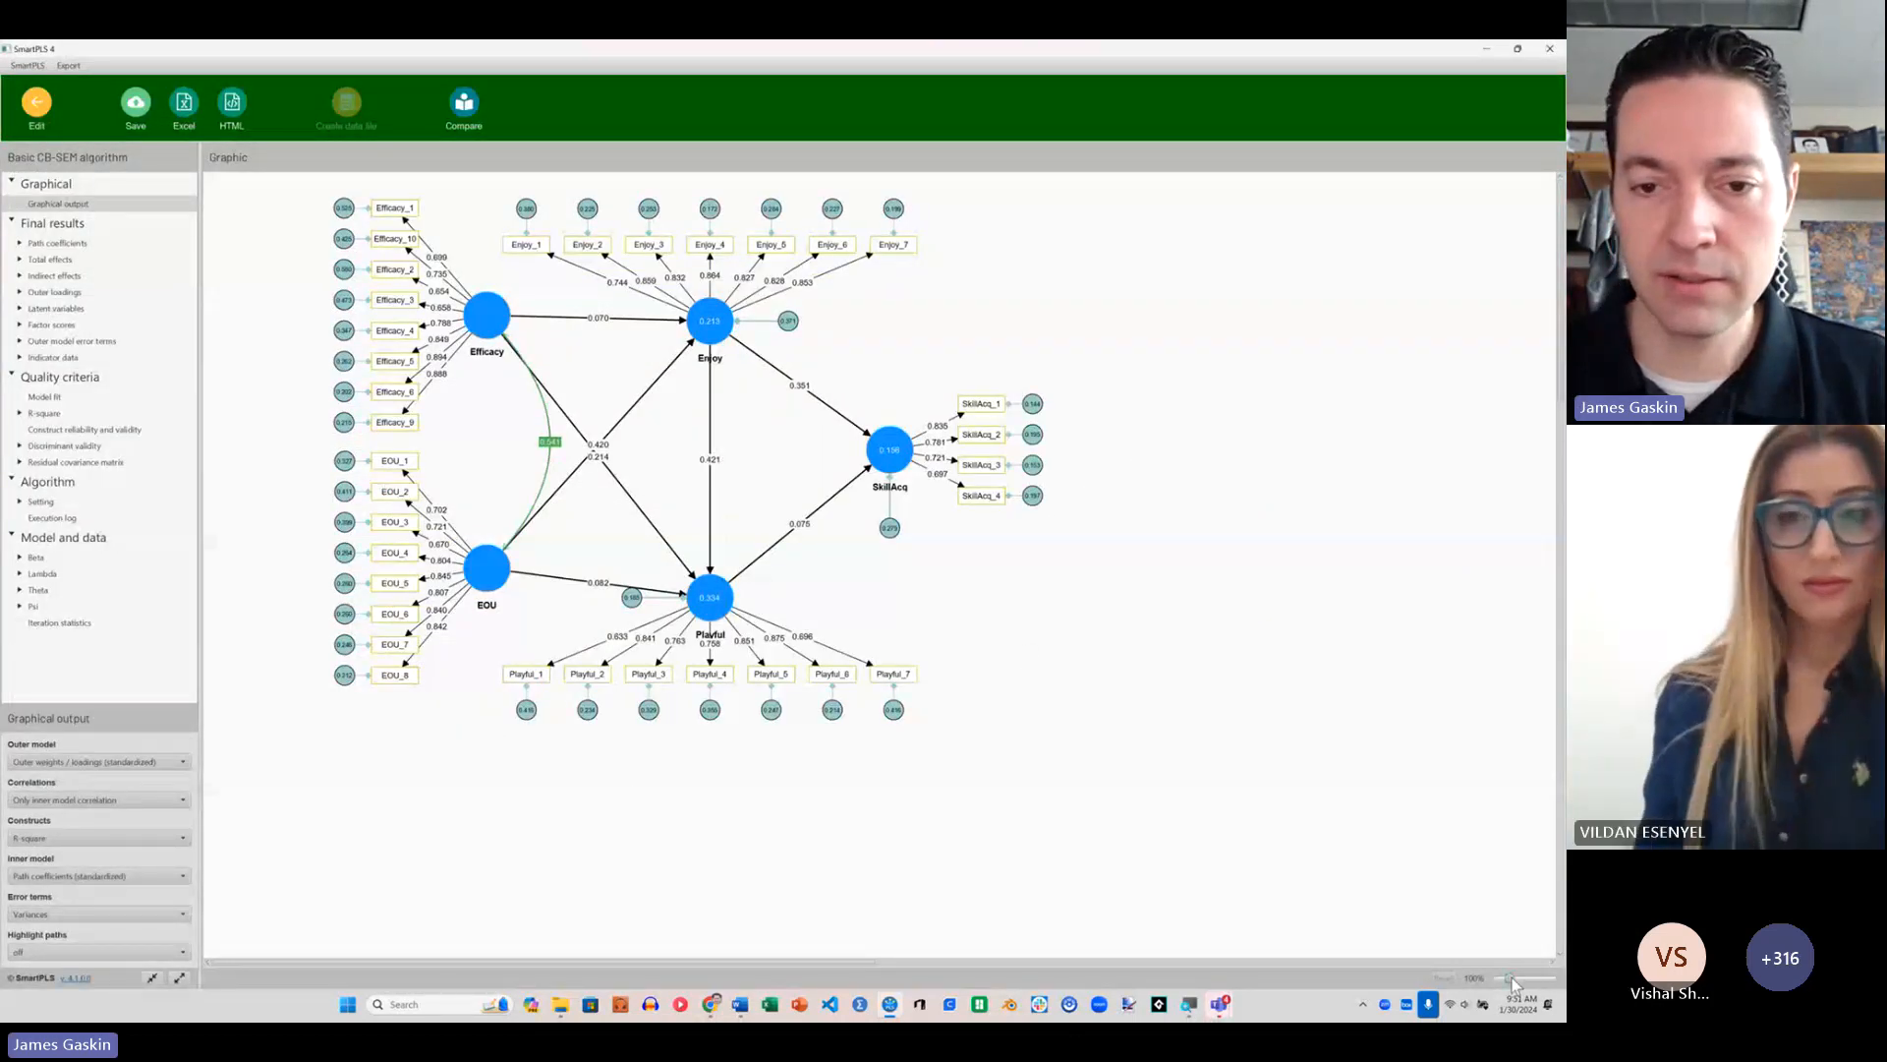
left_click_drag(1509, 978, 1522, 978)
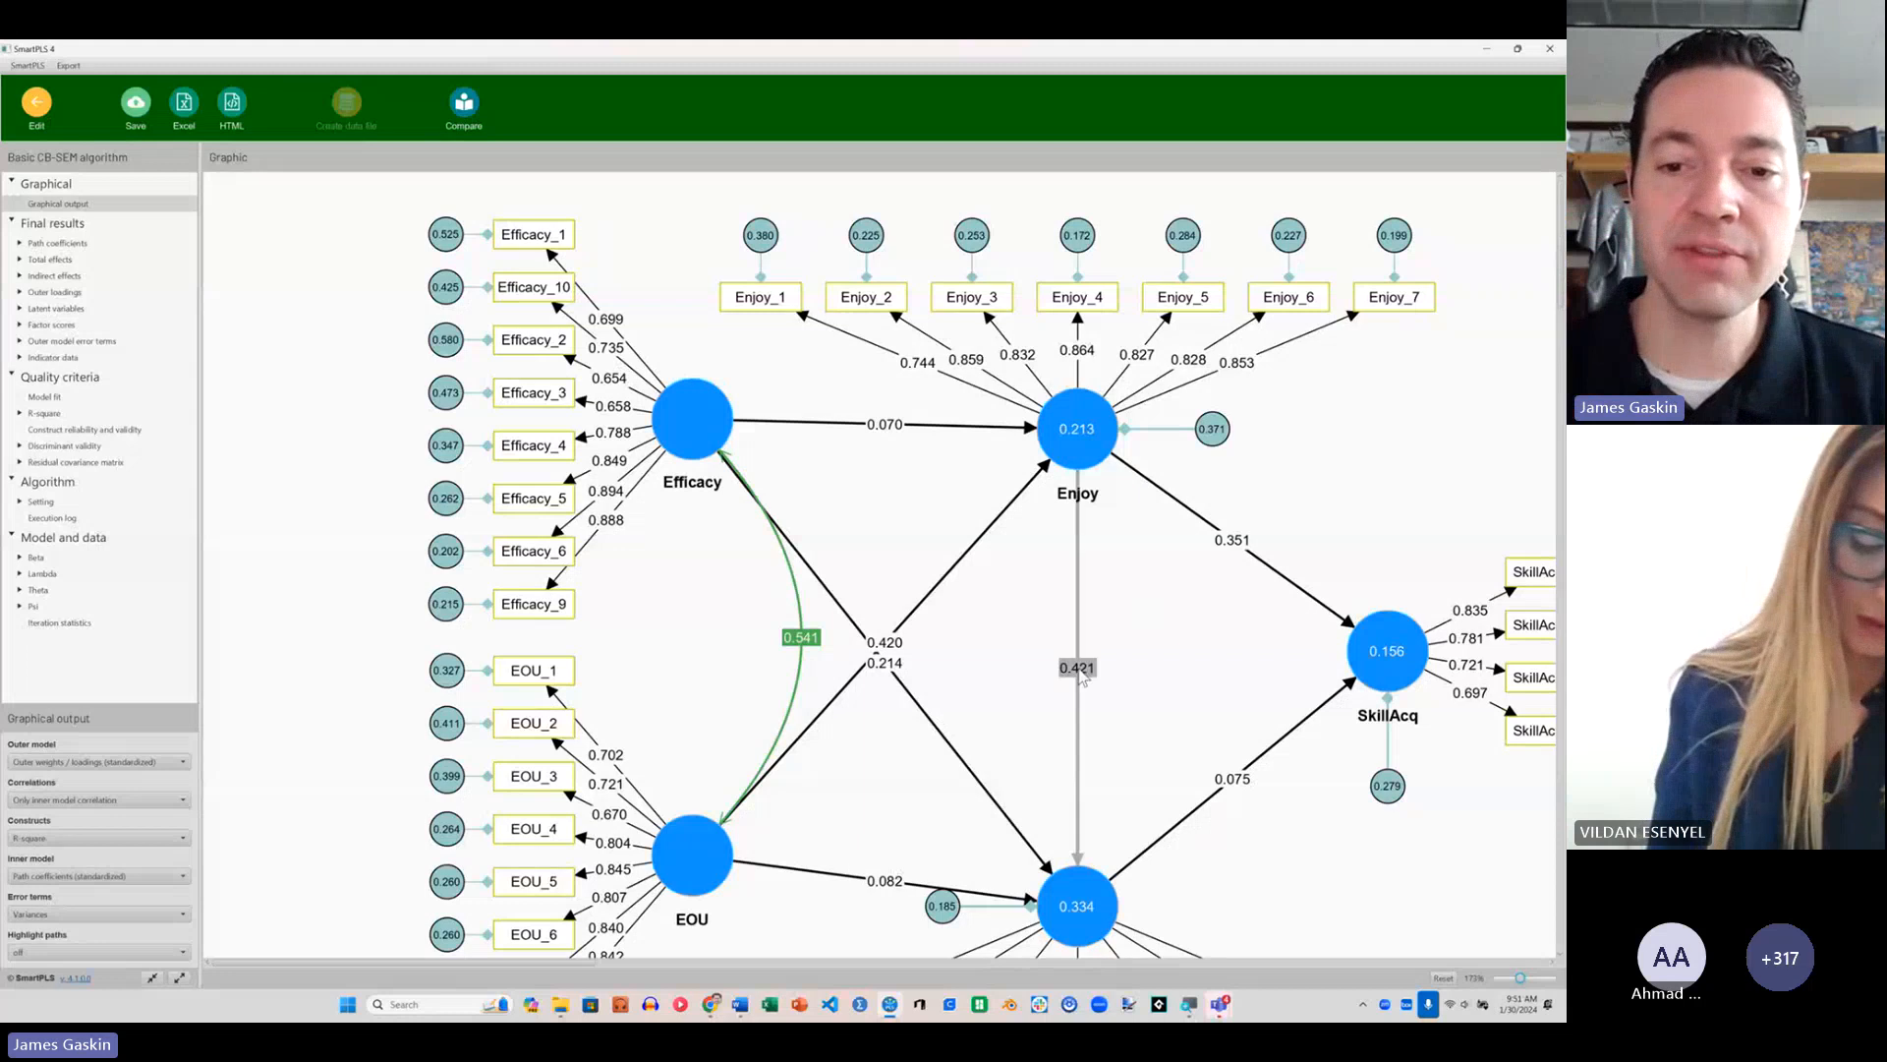
left_click(46, 396)
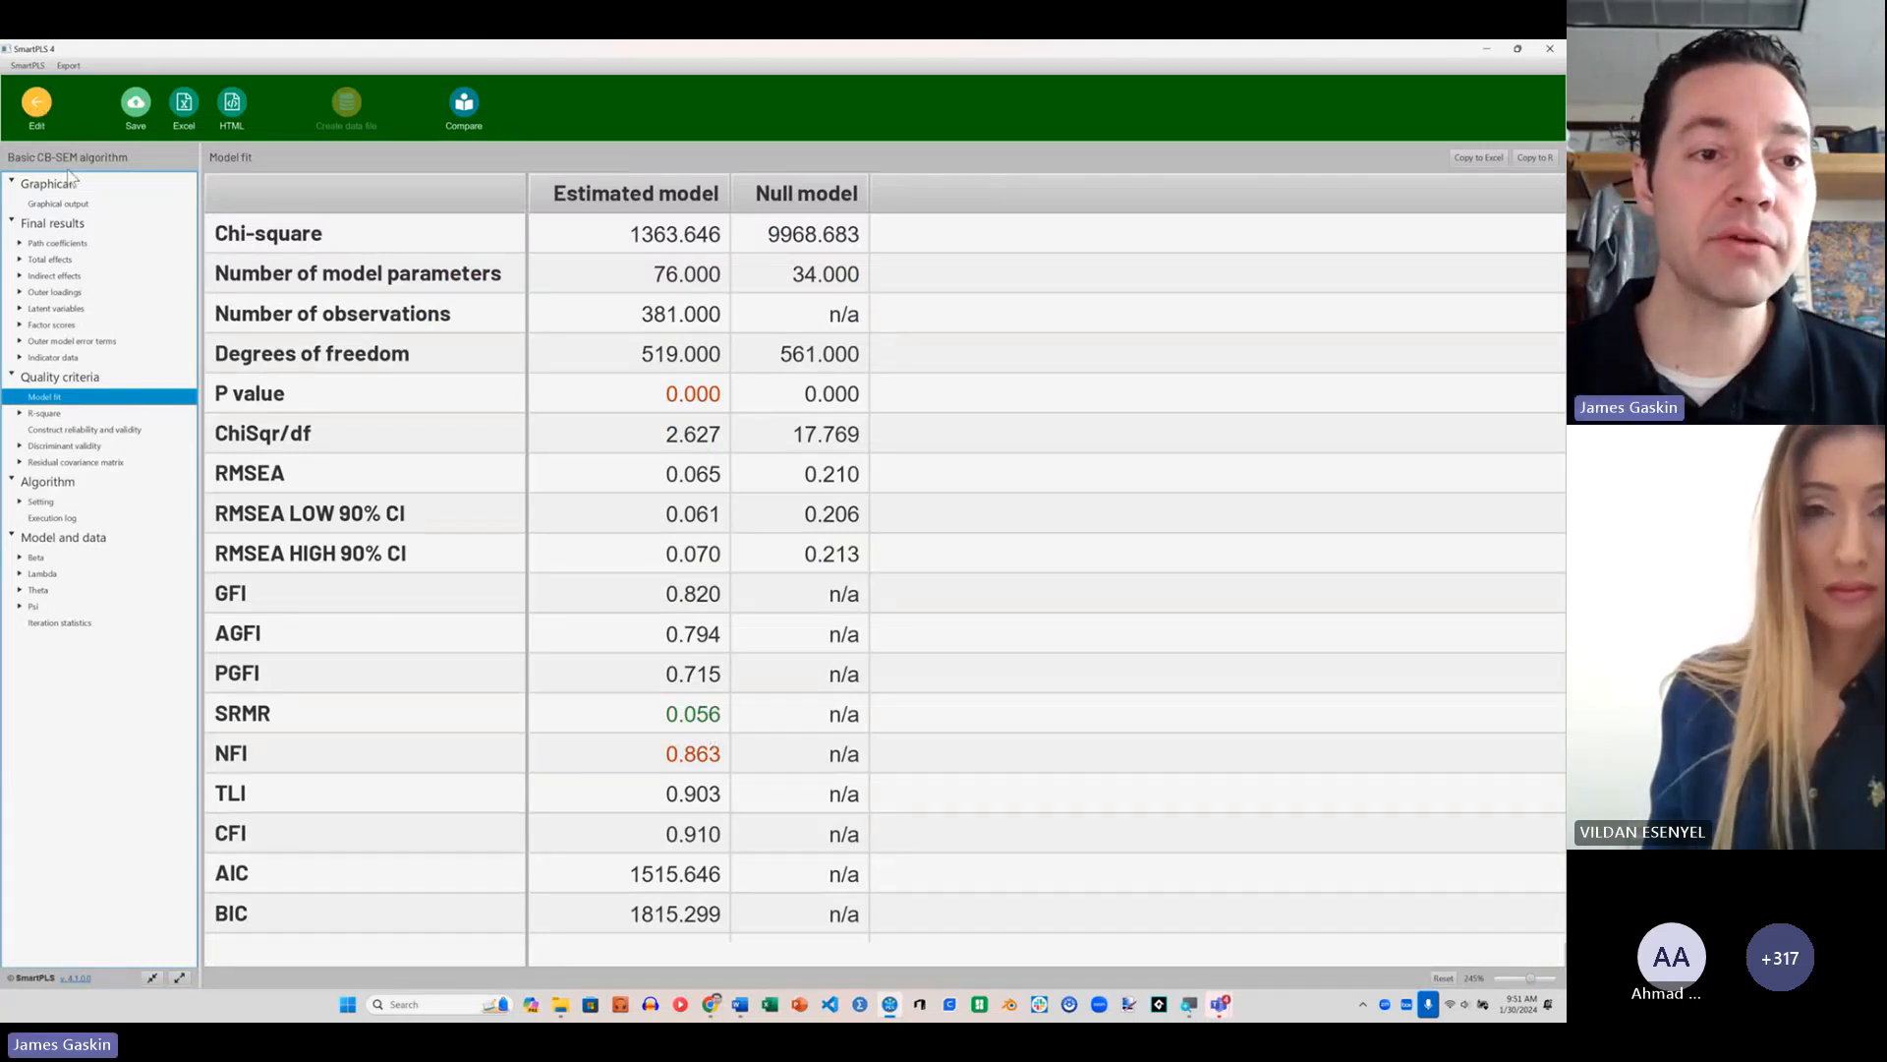
left_click(76, 221)
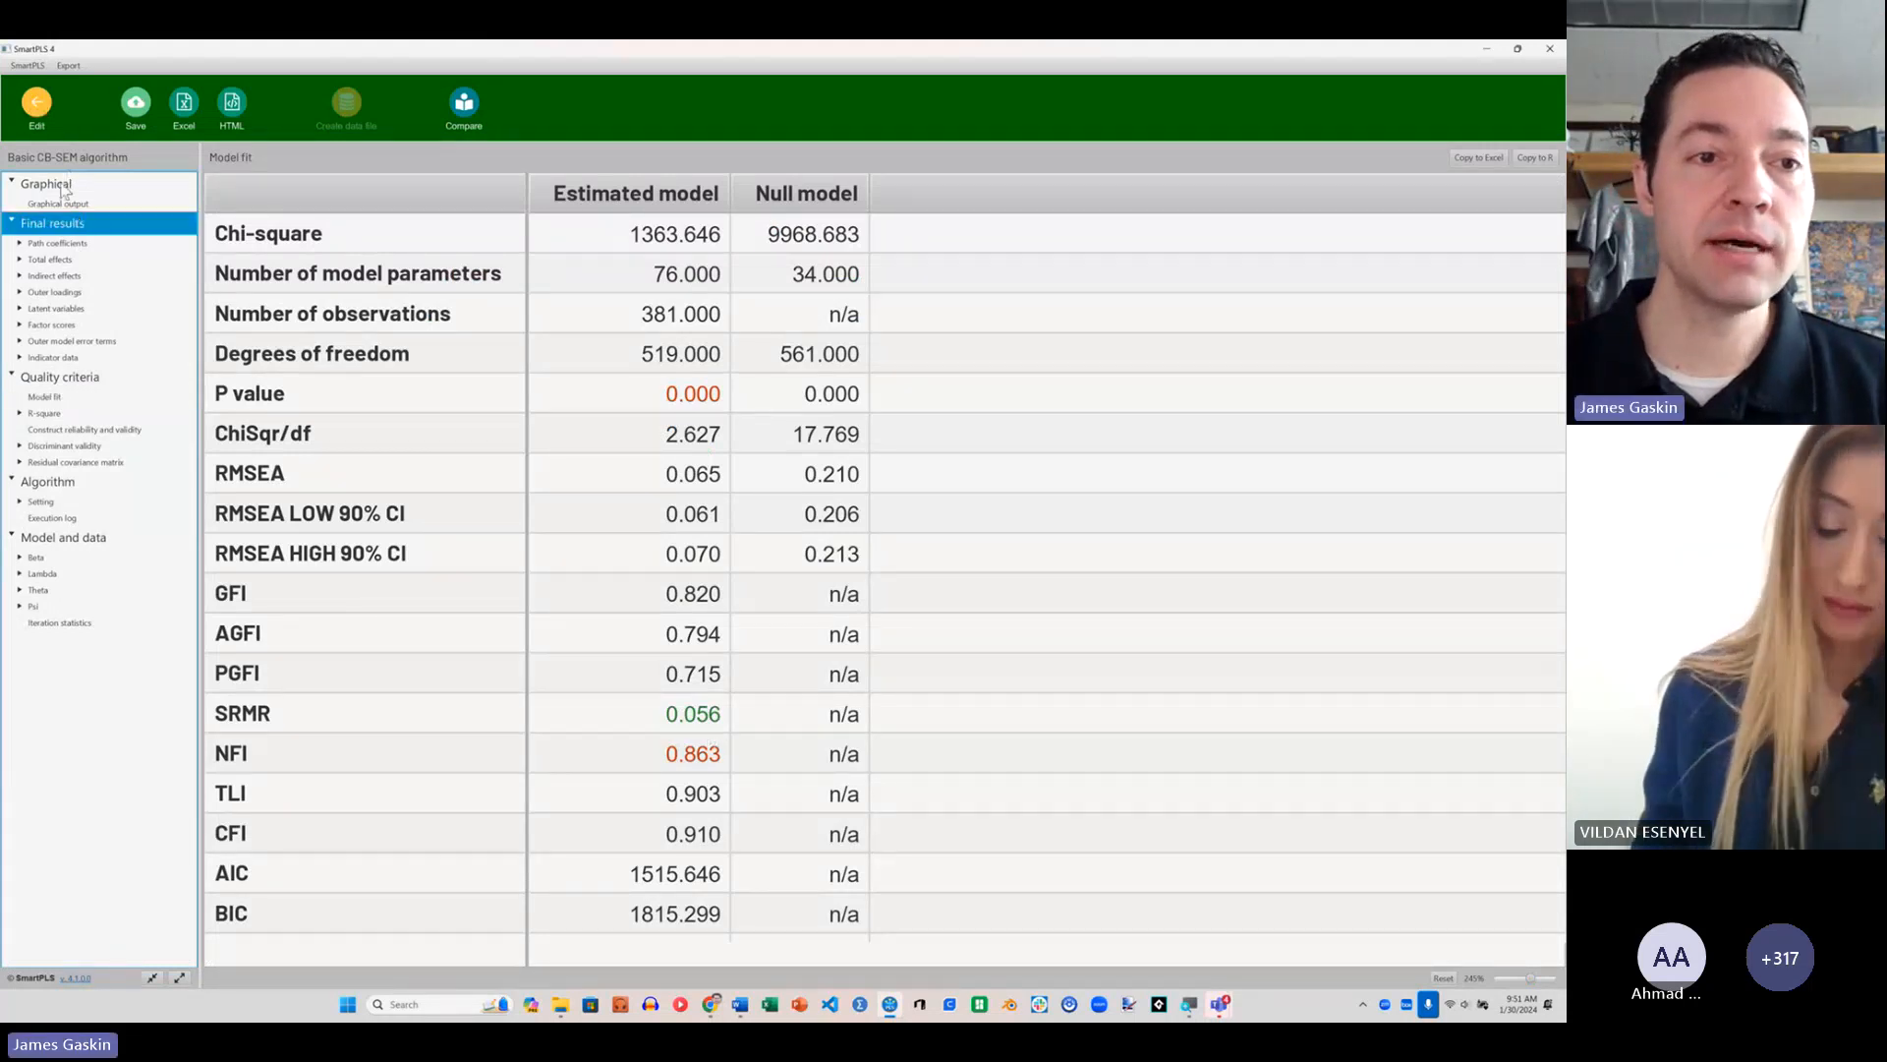
Step: Return to editing the model and draw direct structural paths from Efficacy to SkillAcq and from EOU to SkillAcq
left_click(38, 116)
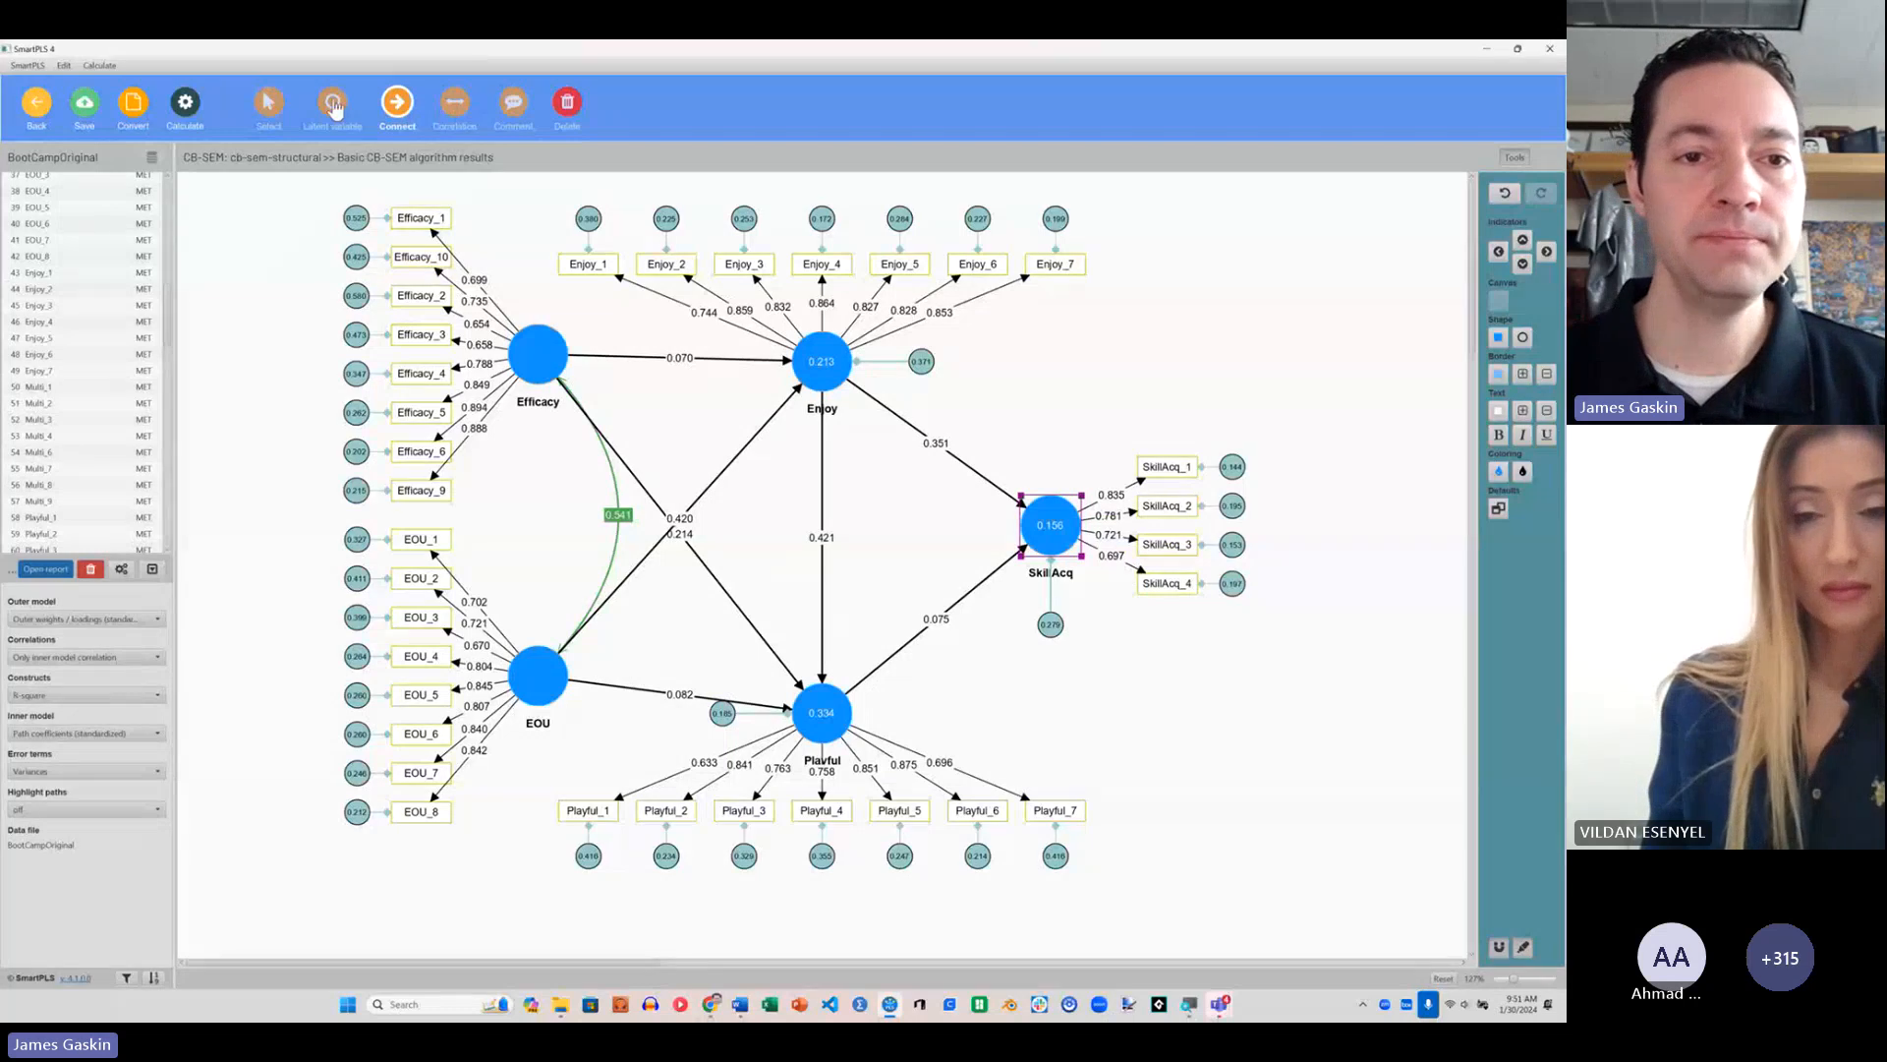
left_click(539, 359)
left_click(1044, 521)
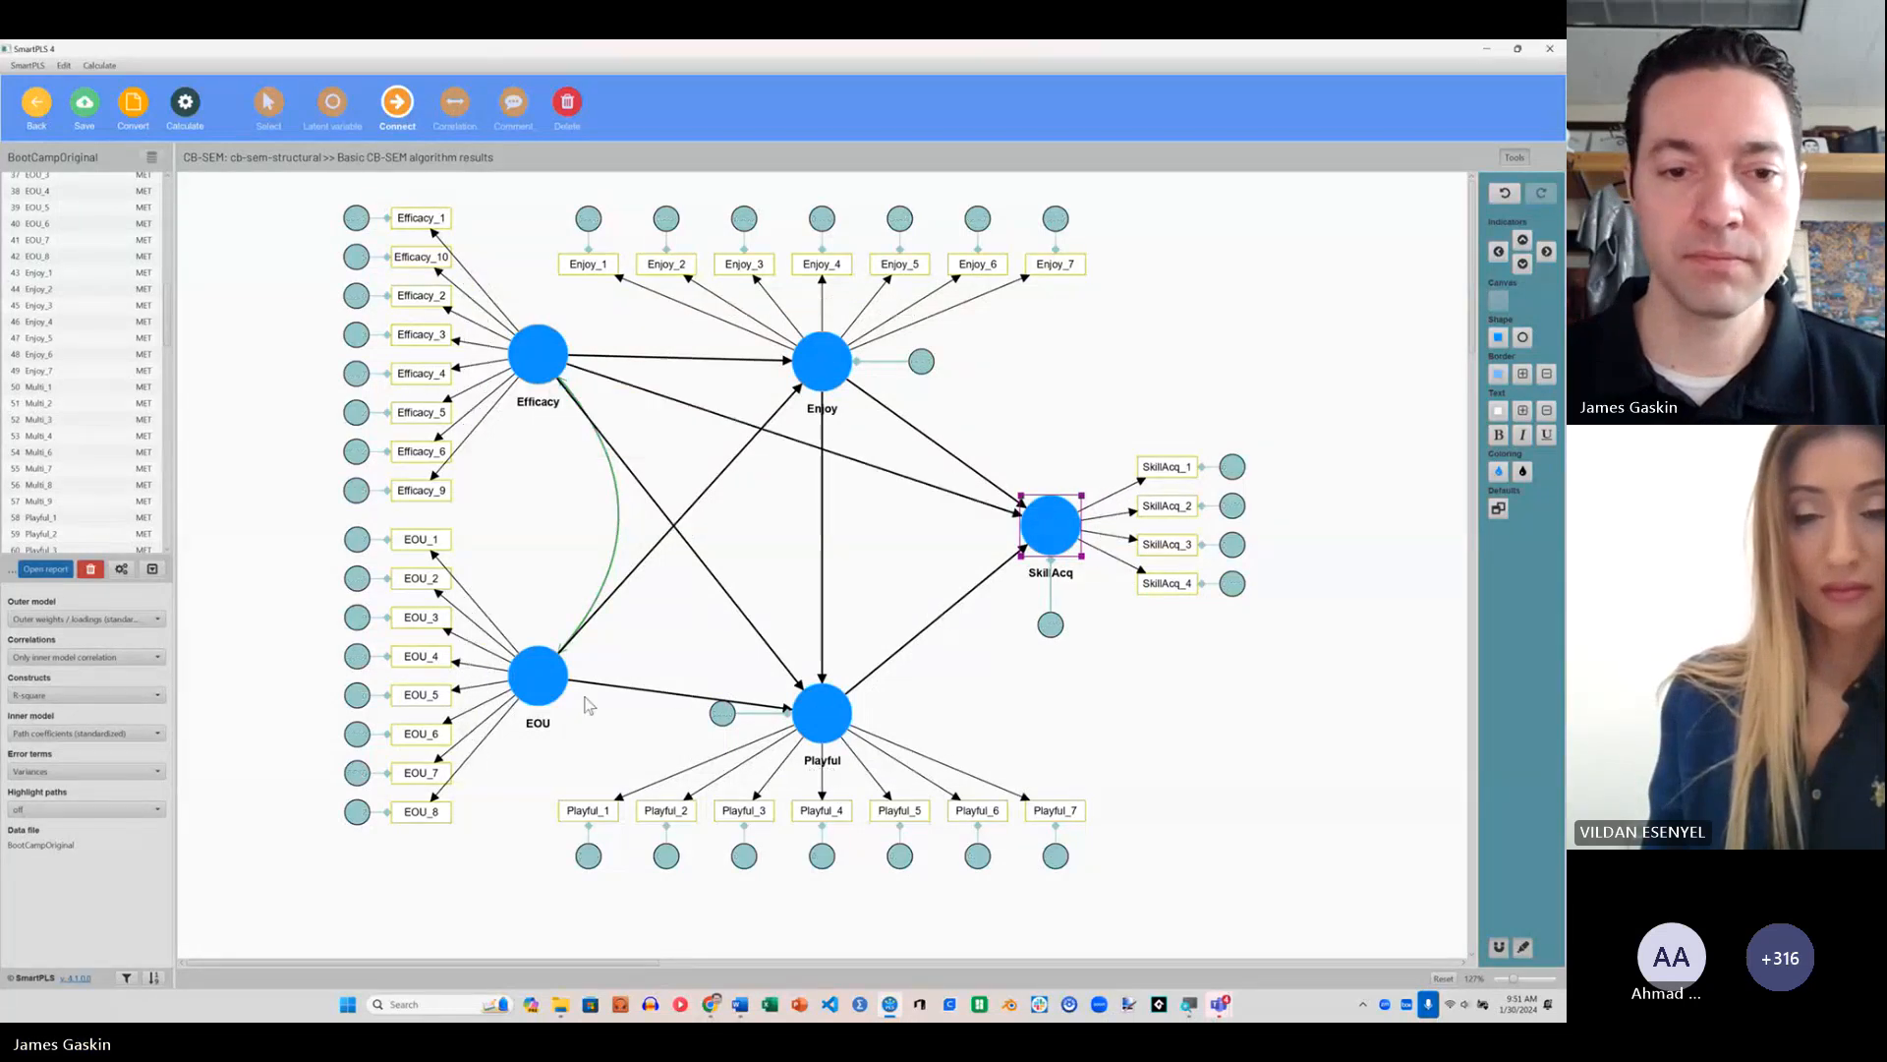
left_click(539, 675)
left_click(1048, 526)
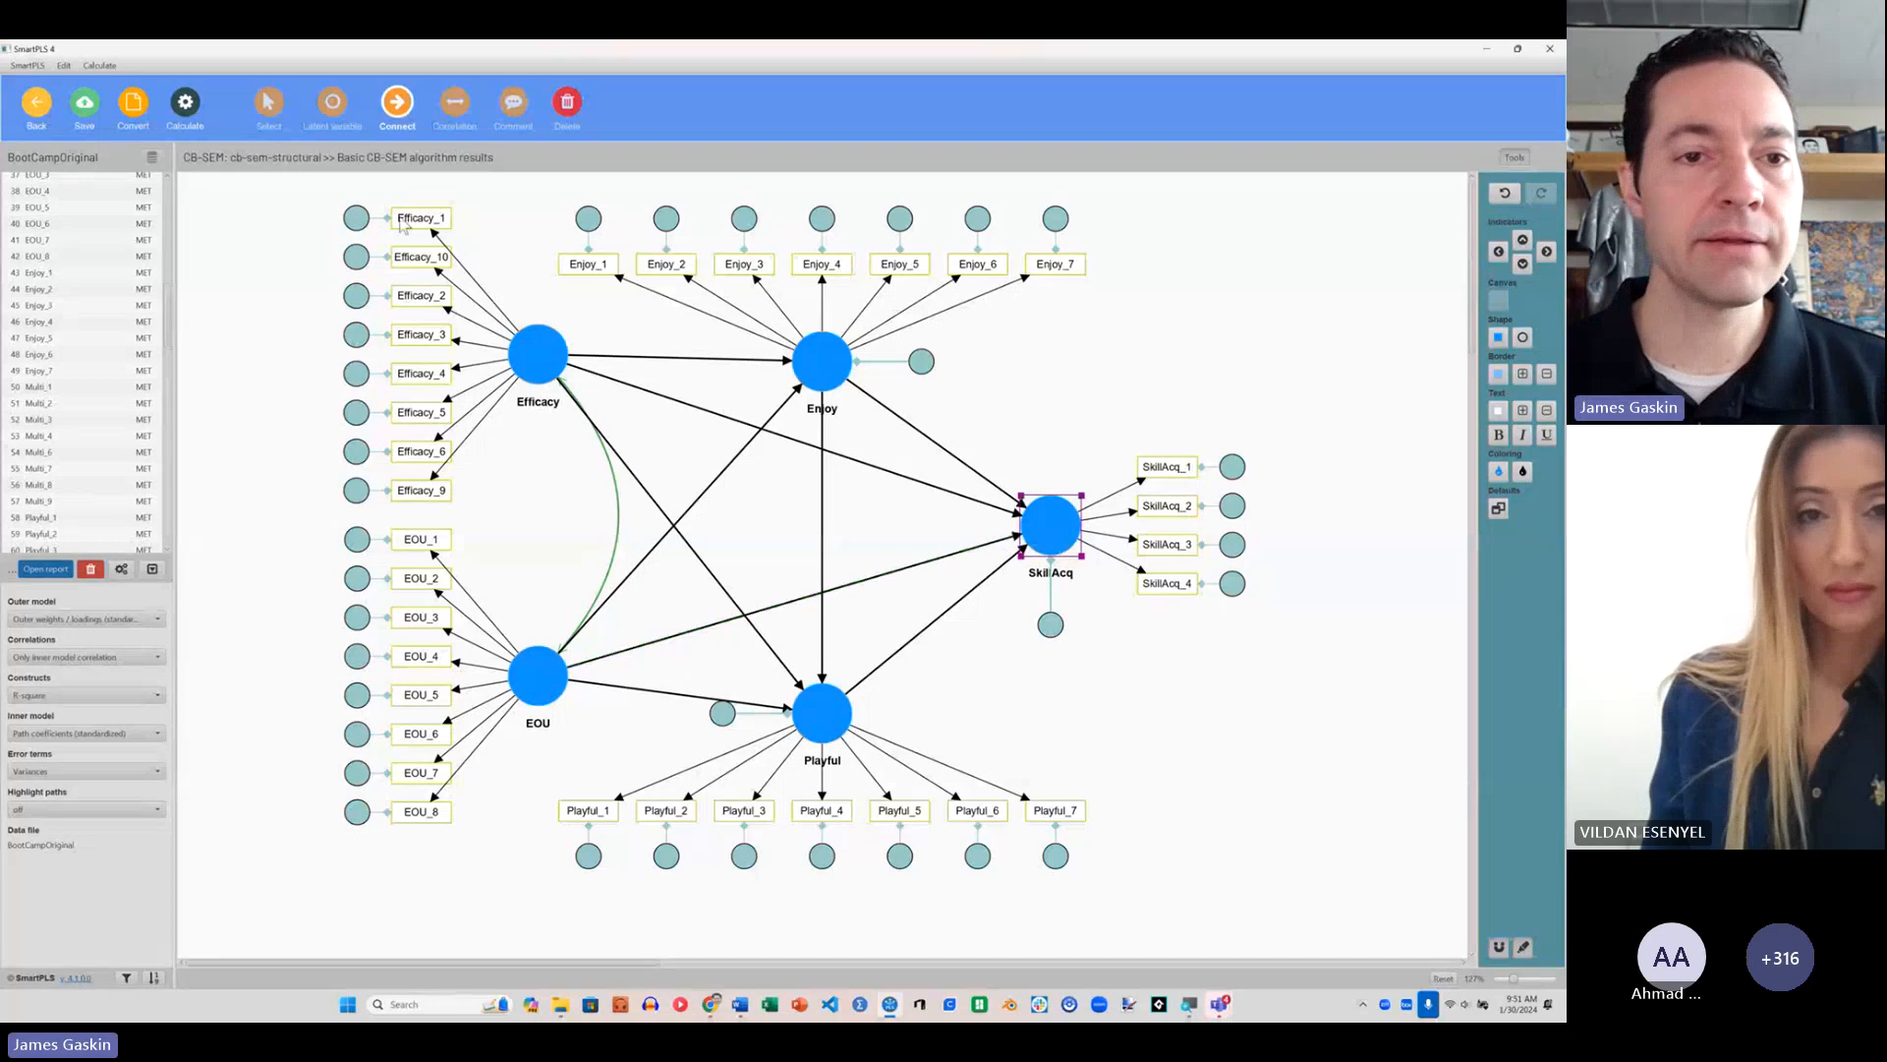
Step: Run the basic CB-SEM algorithm with the direct paths to SkillAcq included and examine the path coefficients and model fit
left_click(185, 106)
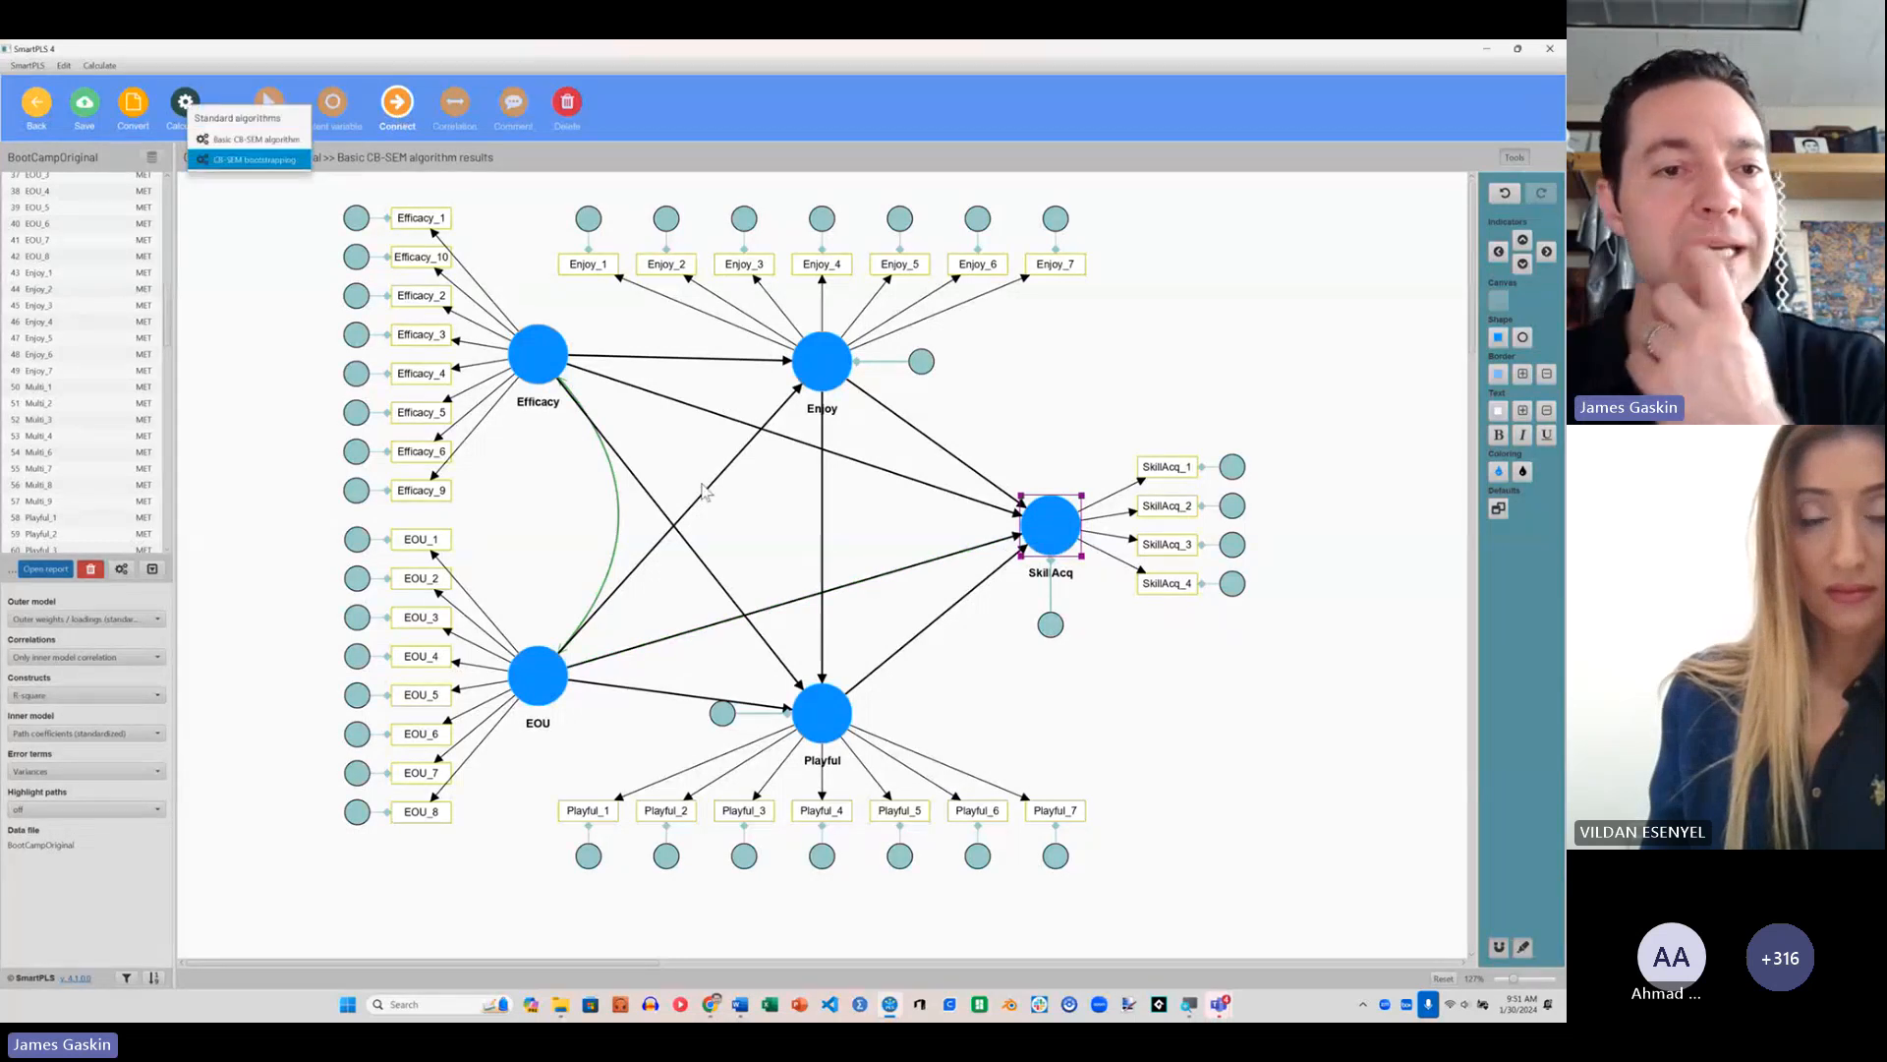
left_click(252, 140)
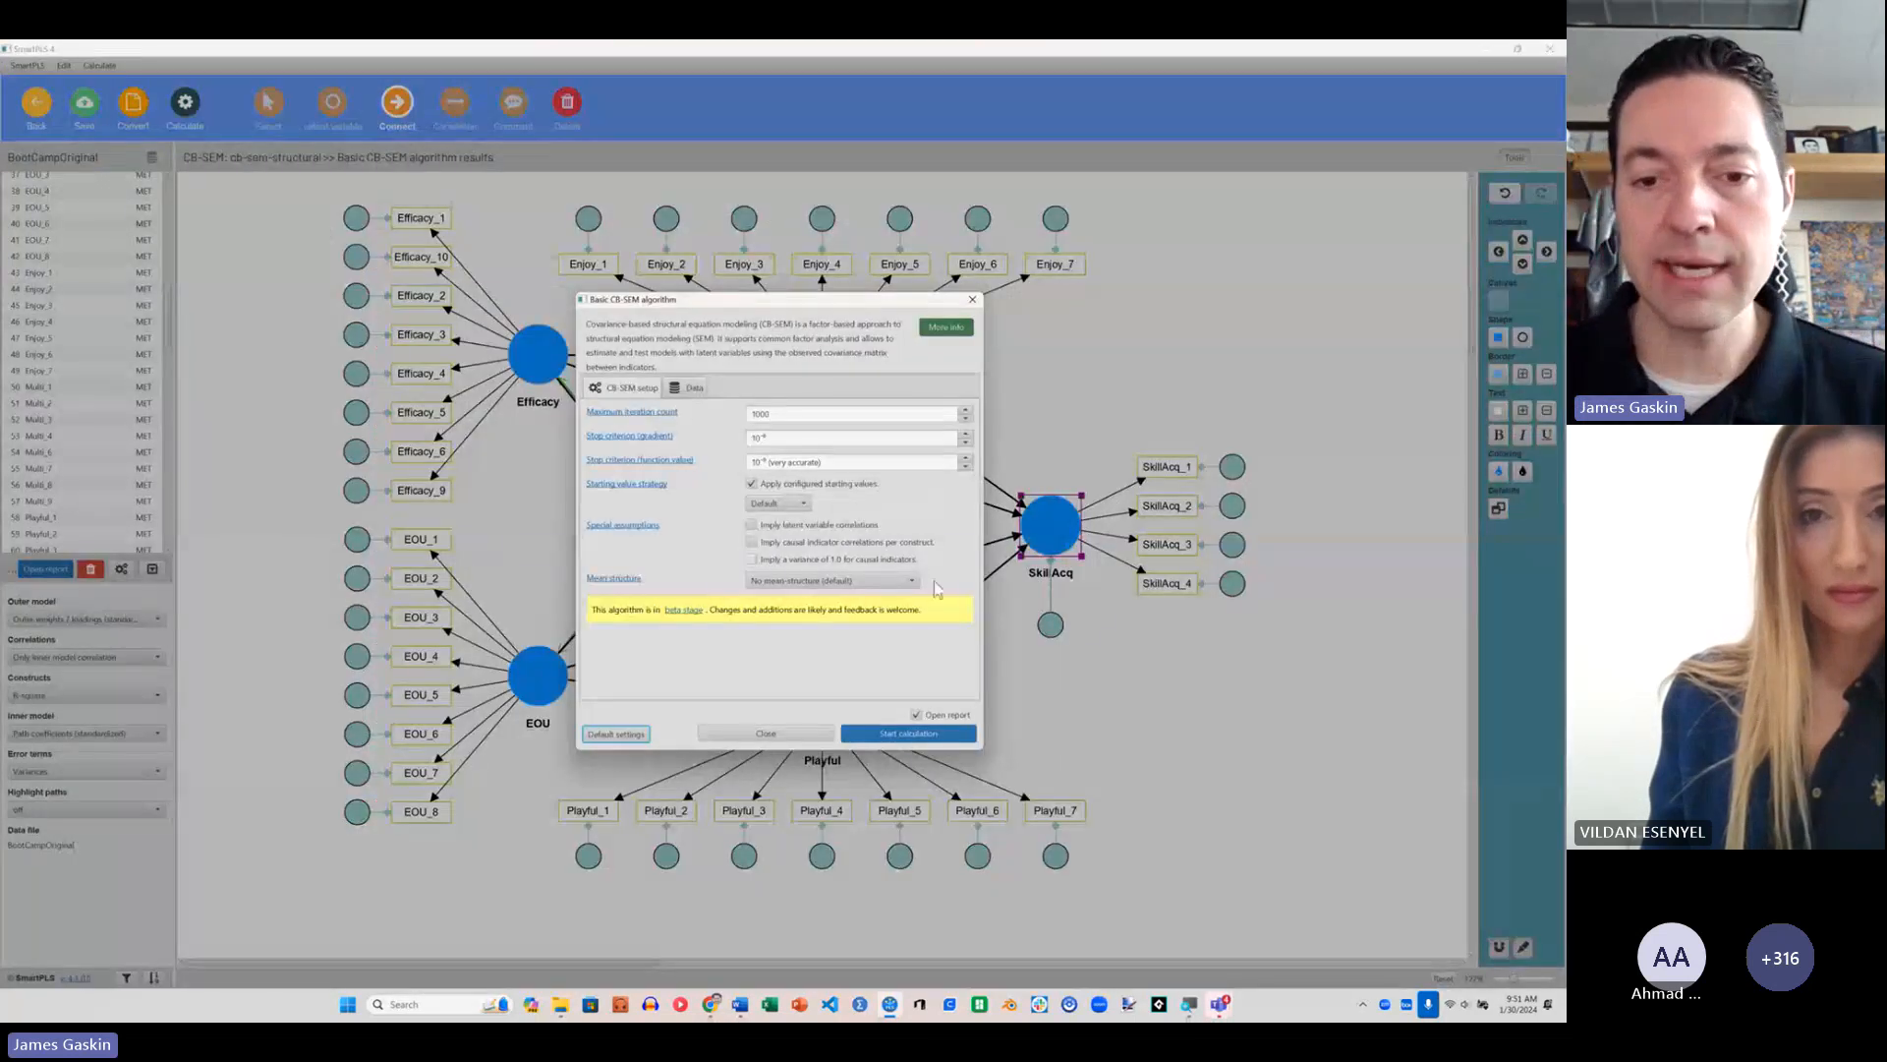
left_click(963, 734)
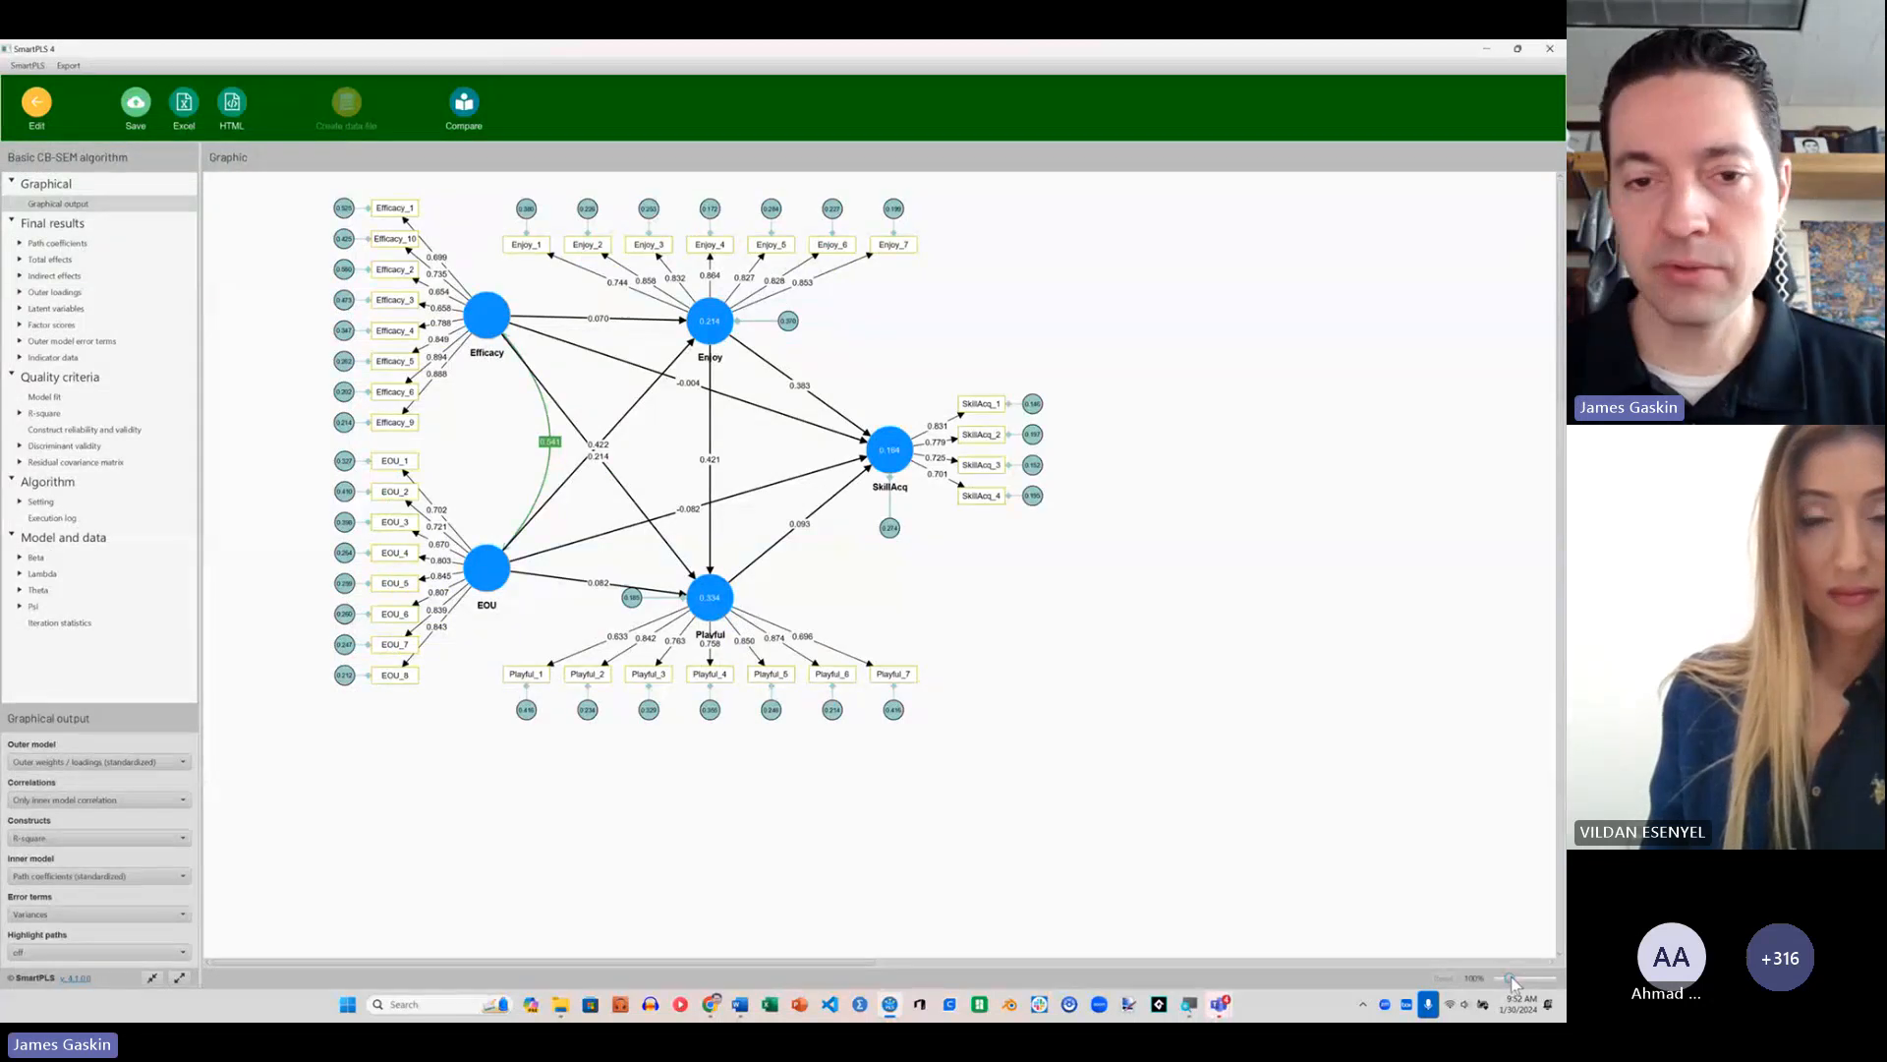
left_click_drag(1511, 980, 1526, 980)
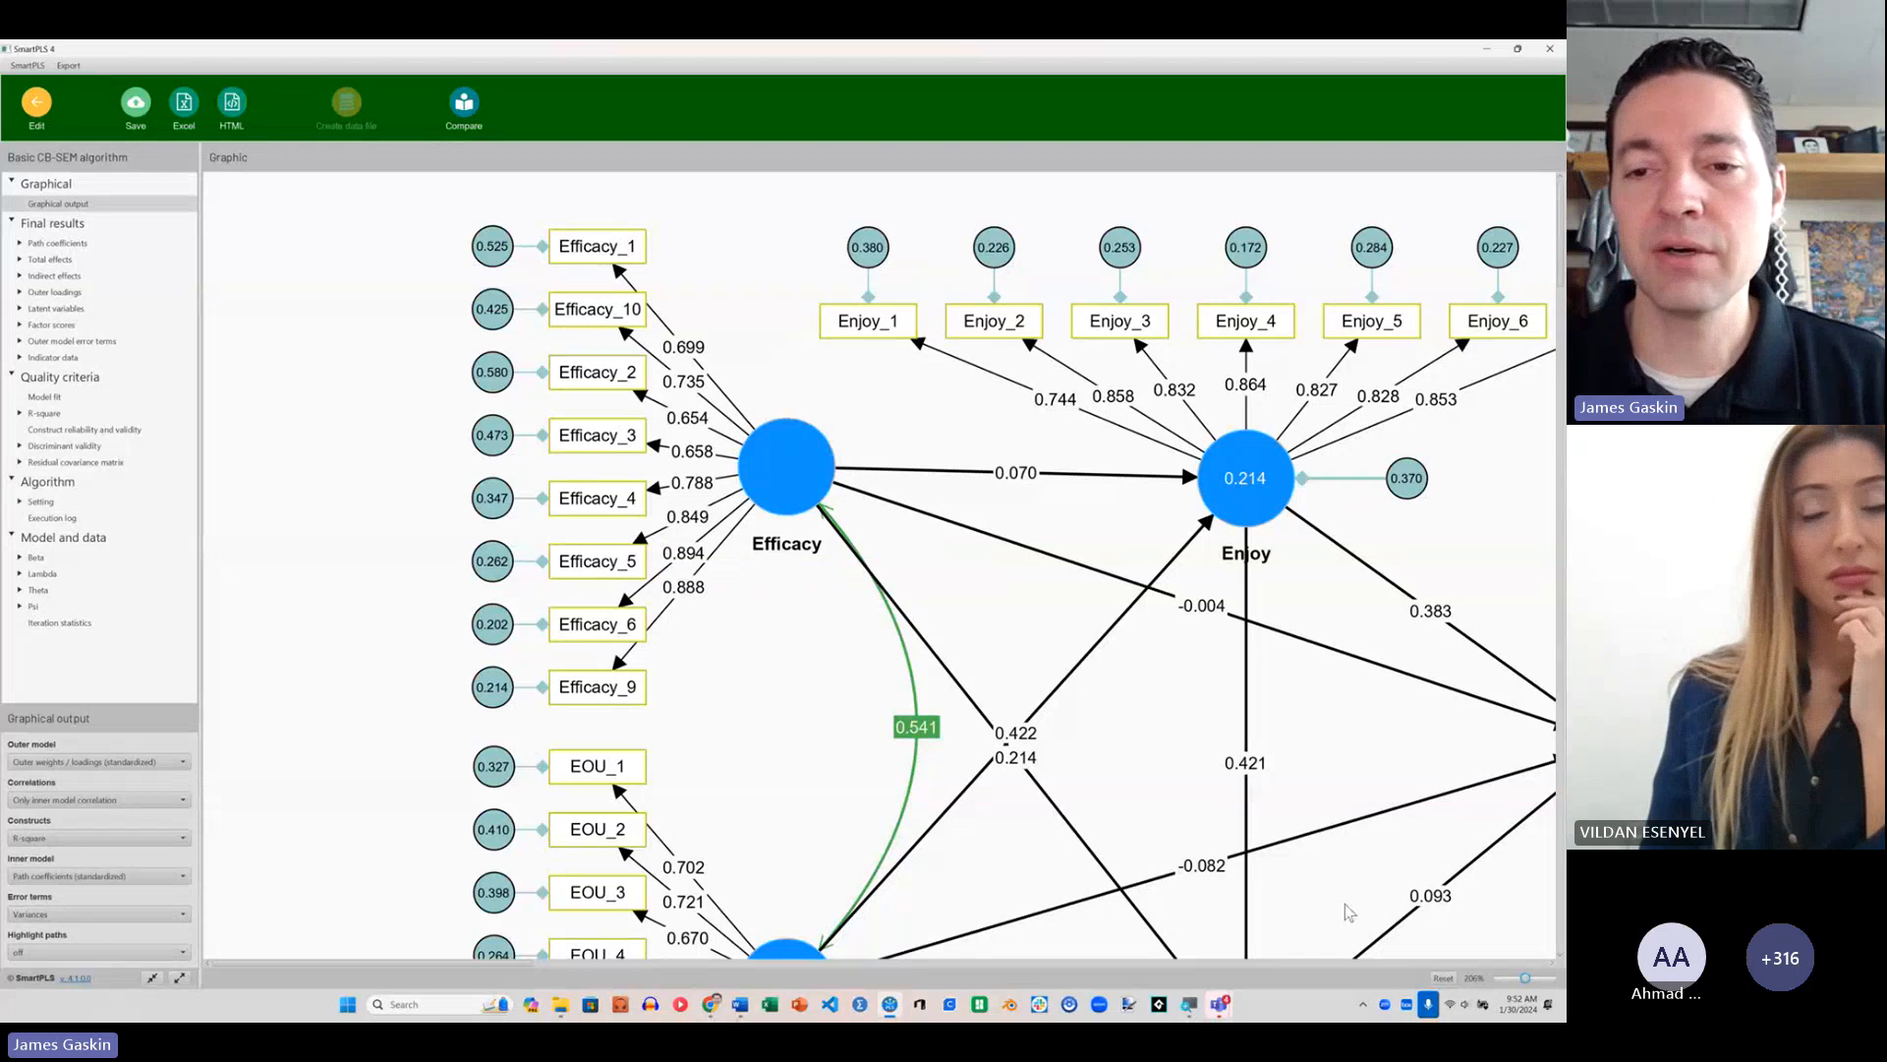
scroll(1412, 842, "down", 3)
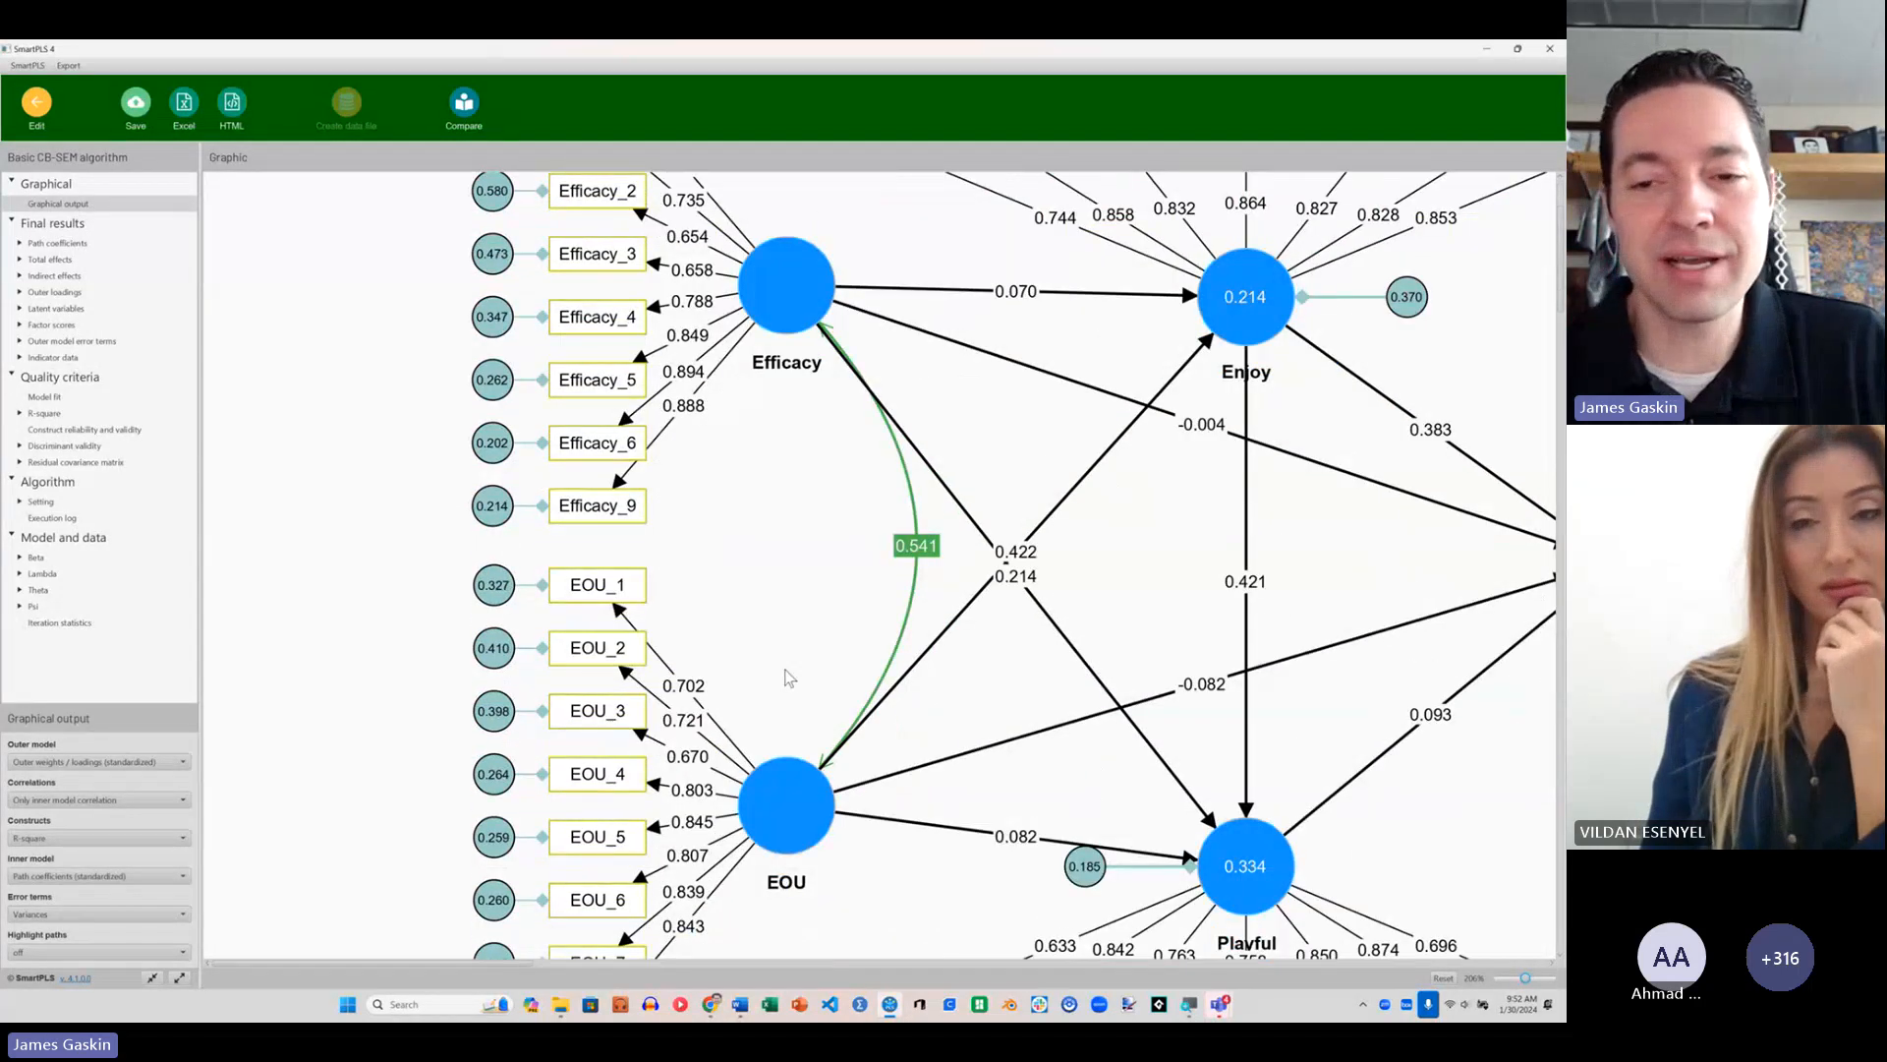
left_click(45, 397)
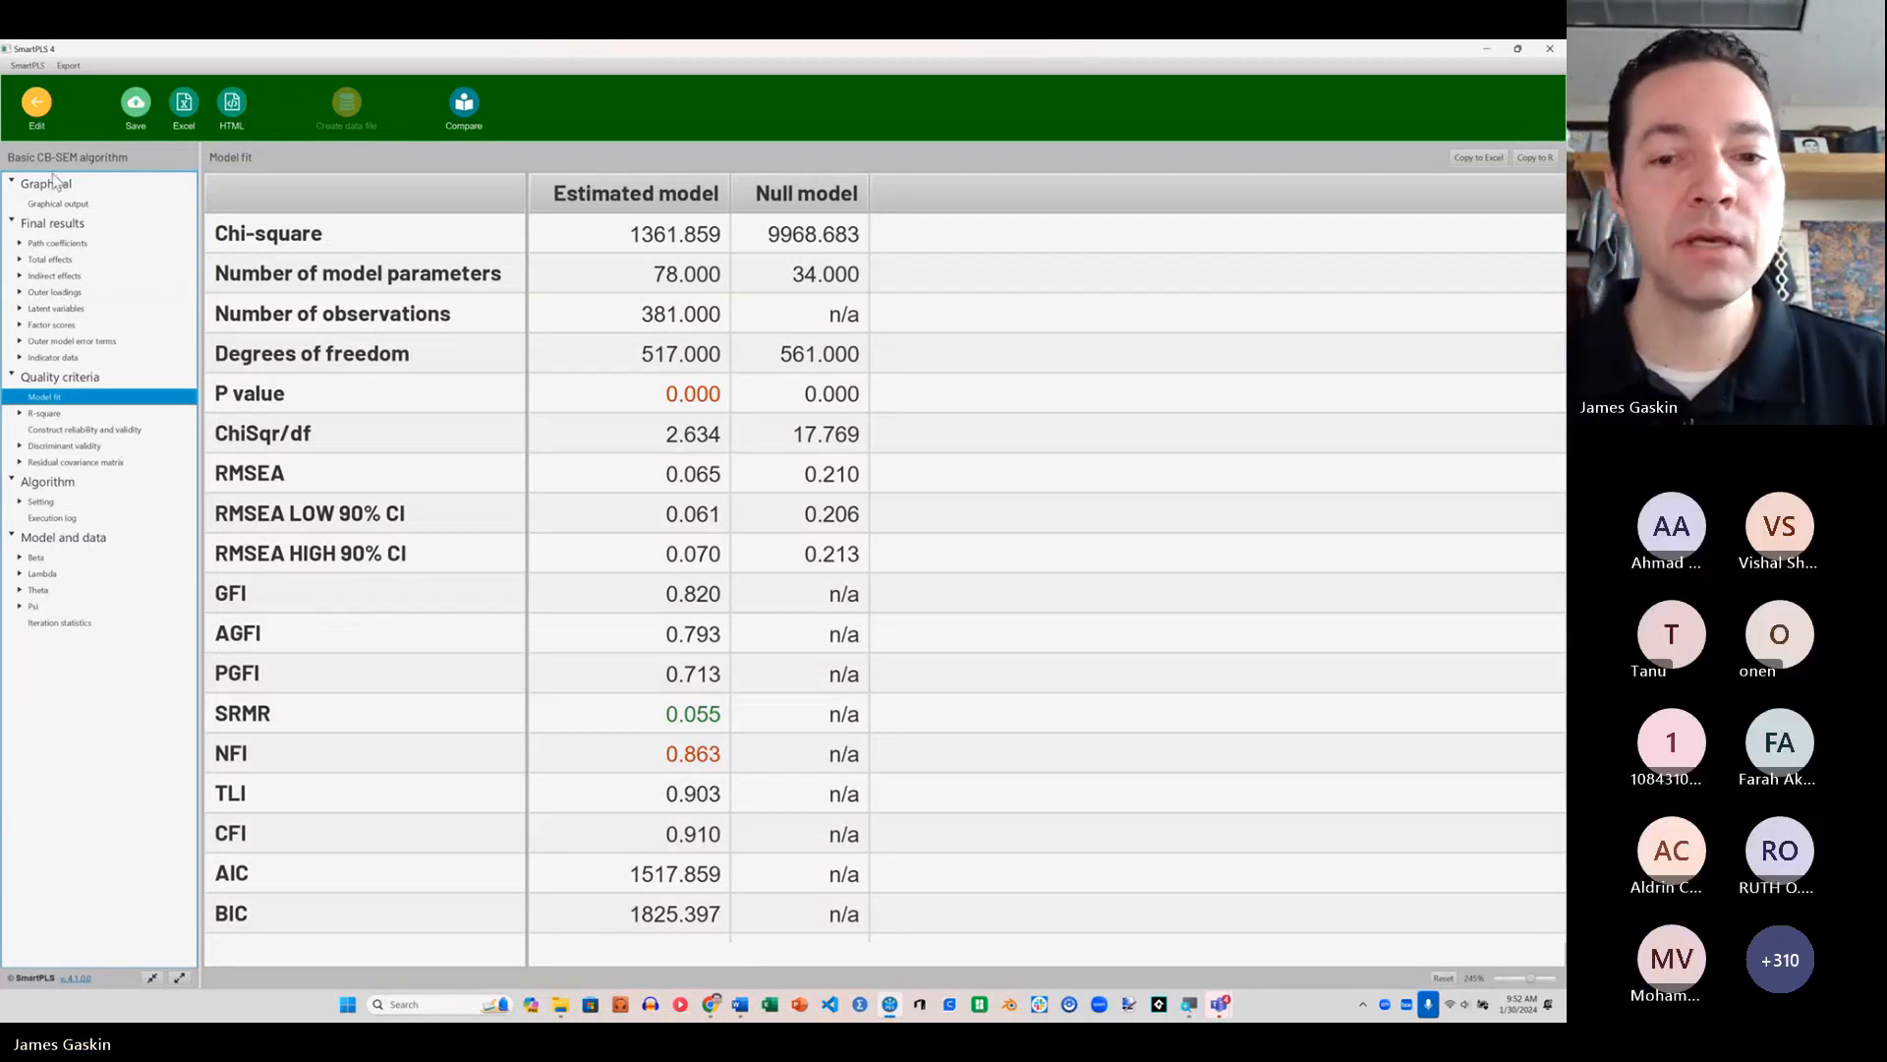
Step: Return to editing the model and delete the direct paths from Efficacy and EOU to SkillAcq
left_click(36, 101)
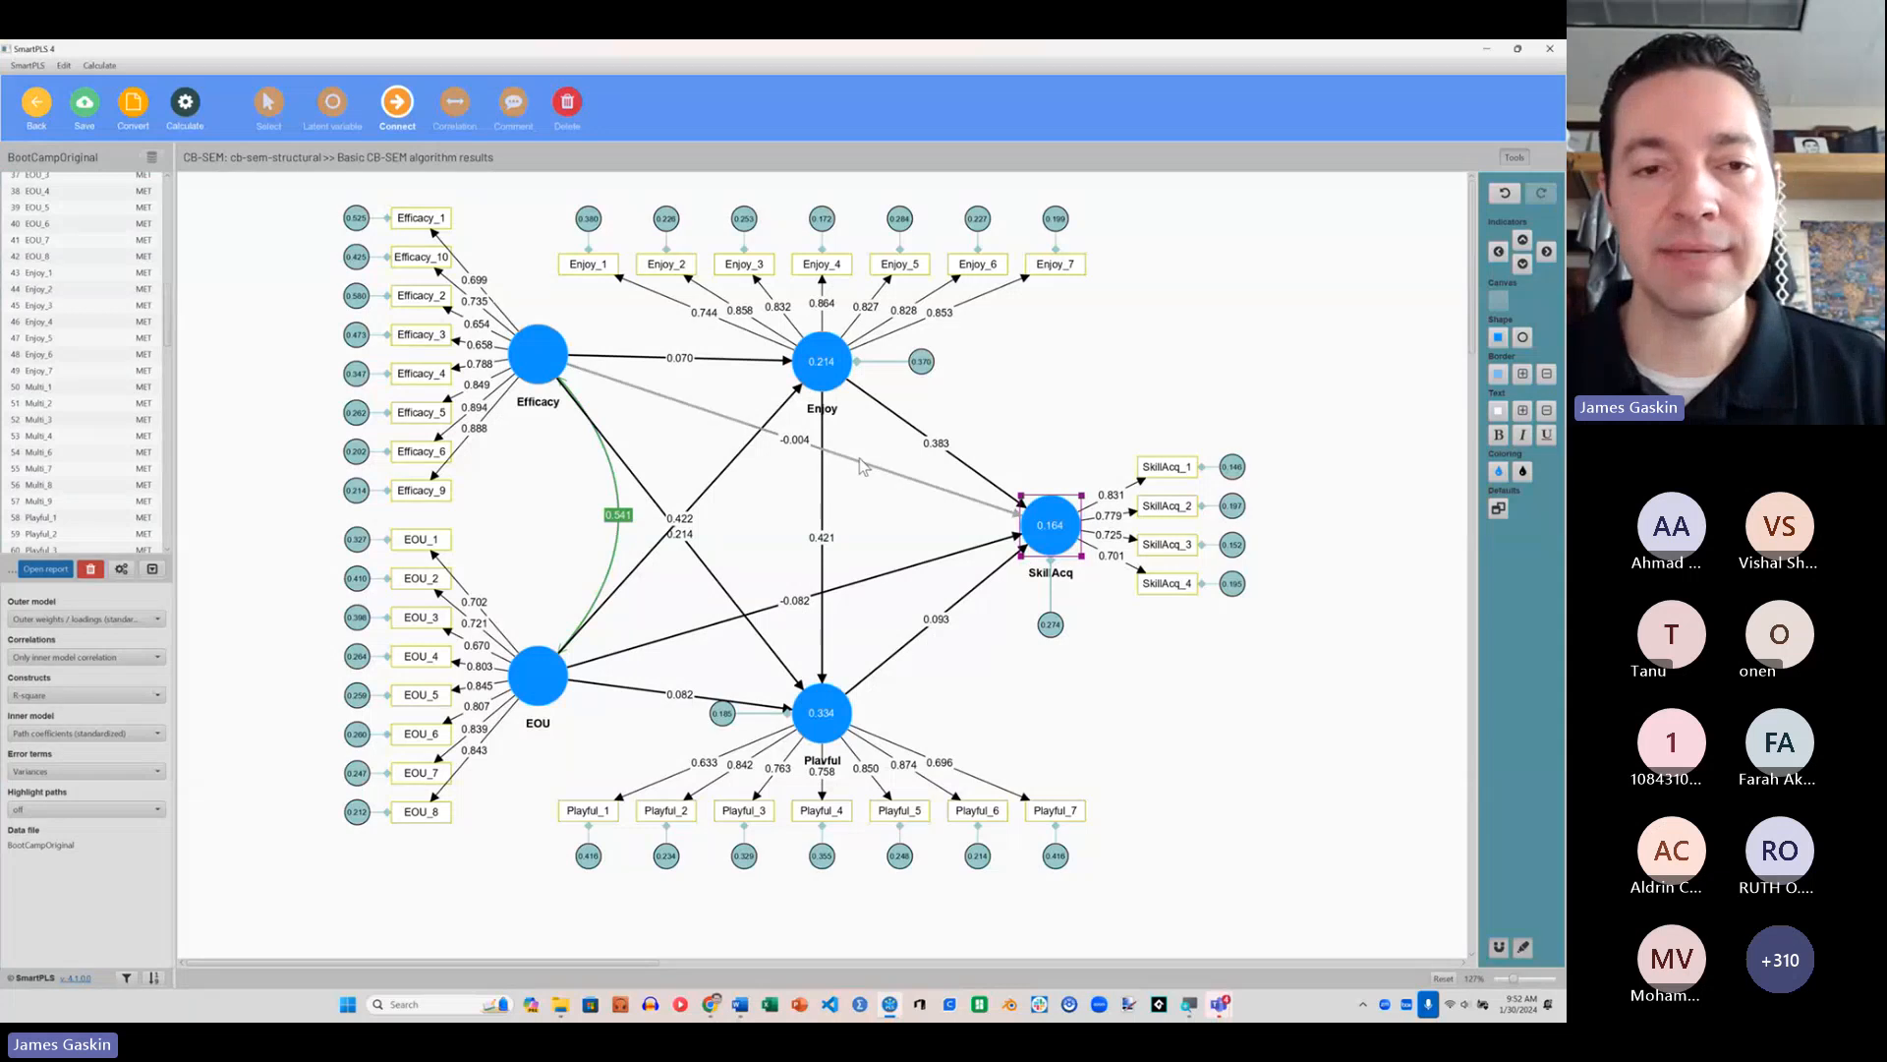
left_click(269, 102)
mouse_move(1000, 541)
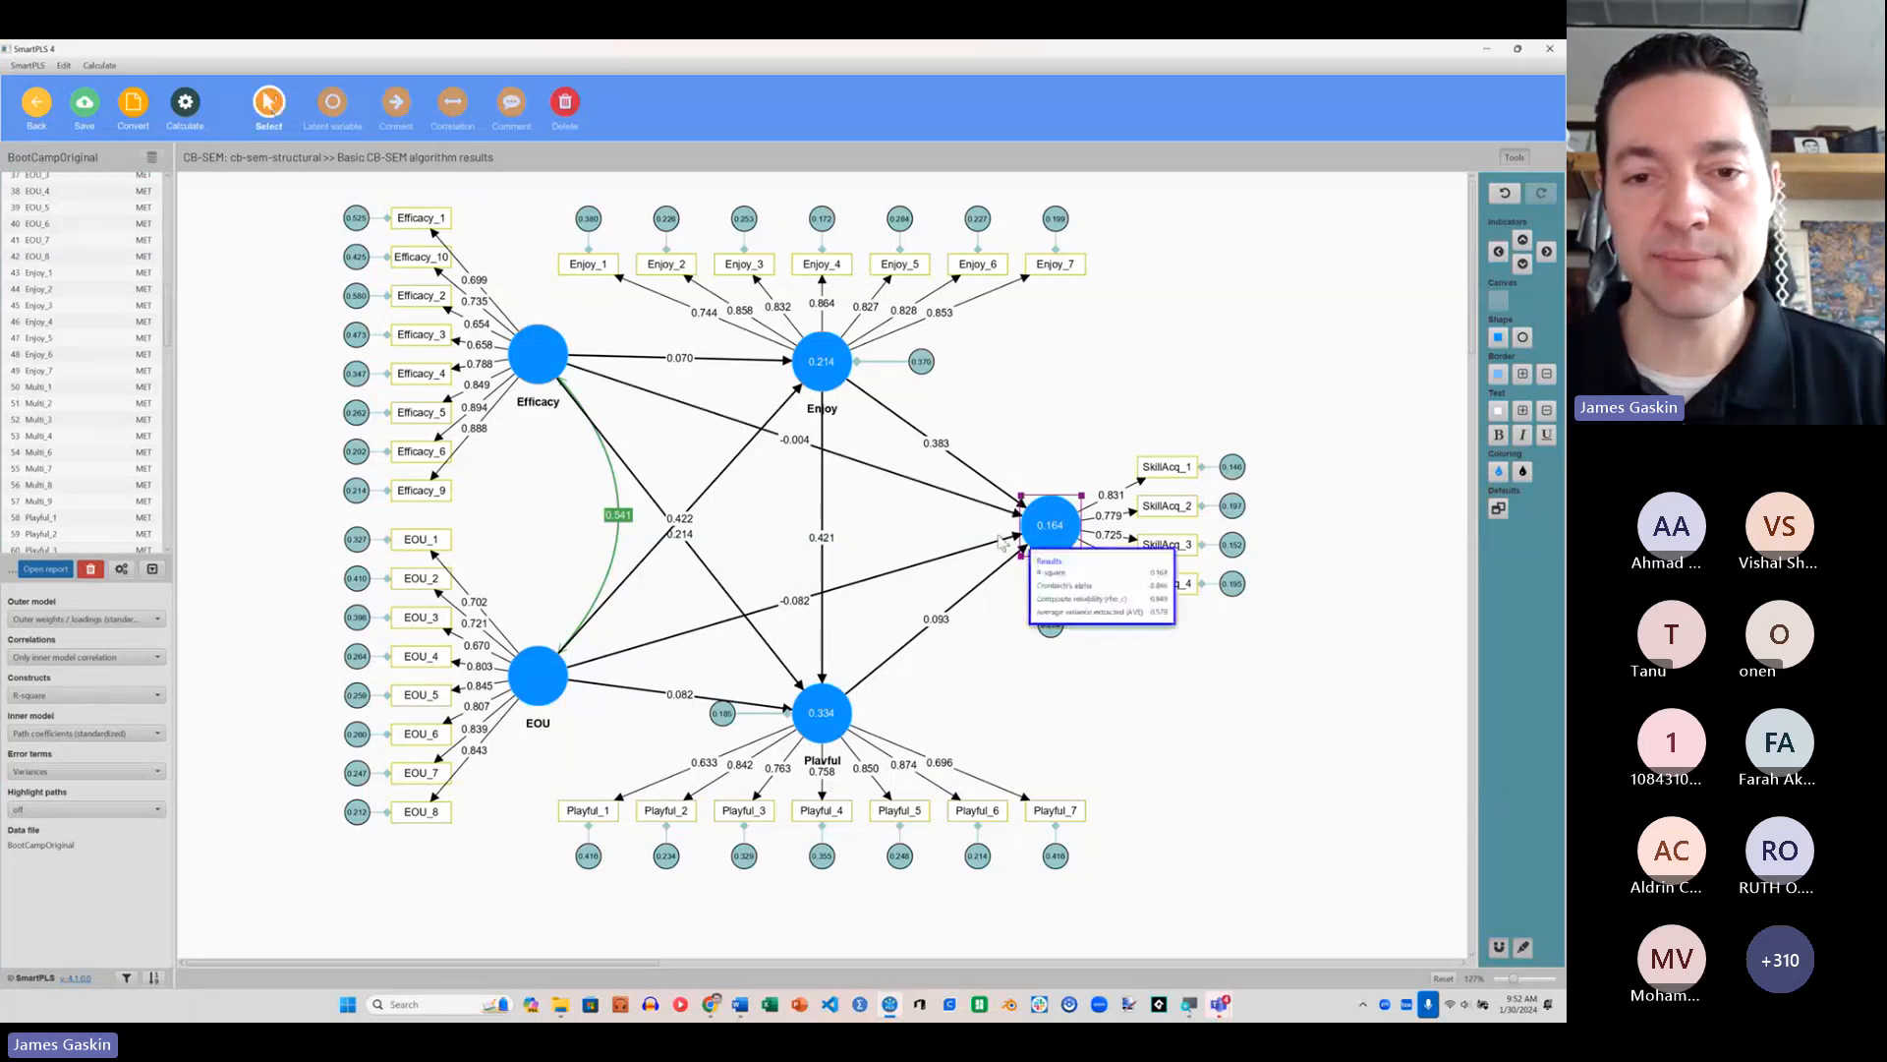
left_click(917, 482)
key("Delete")
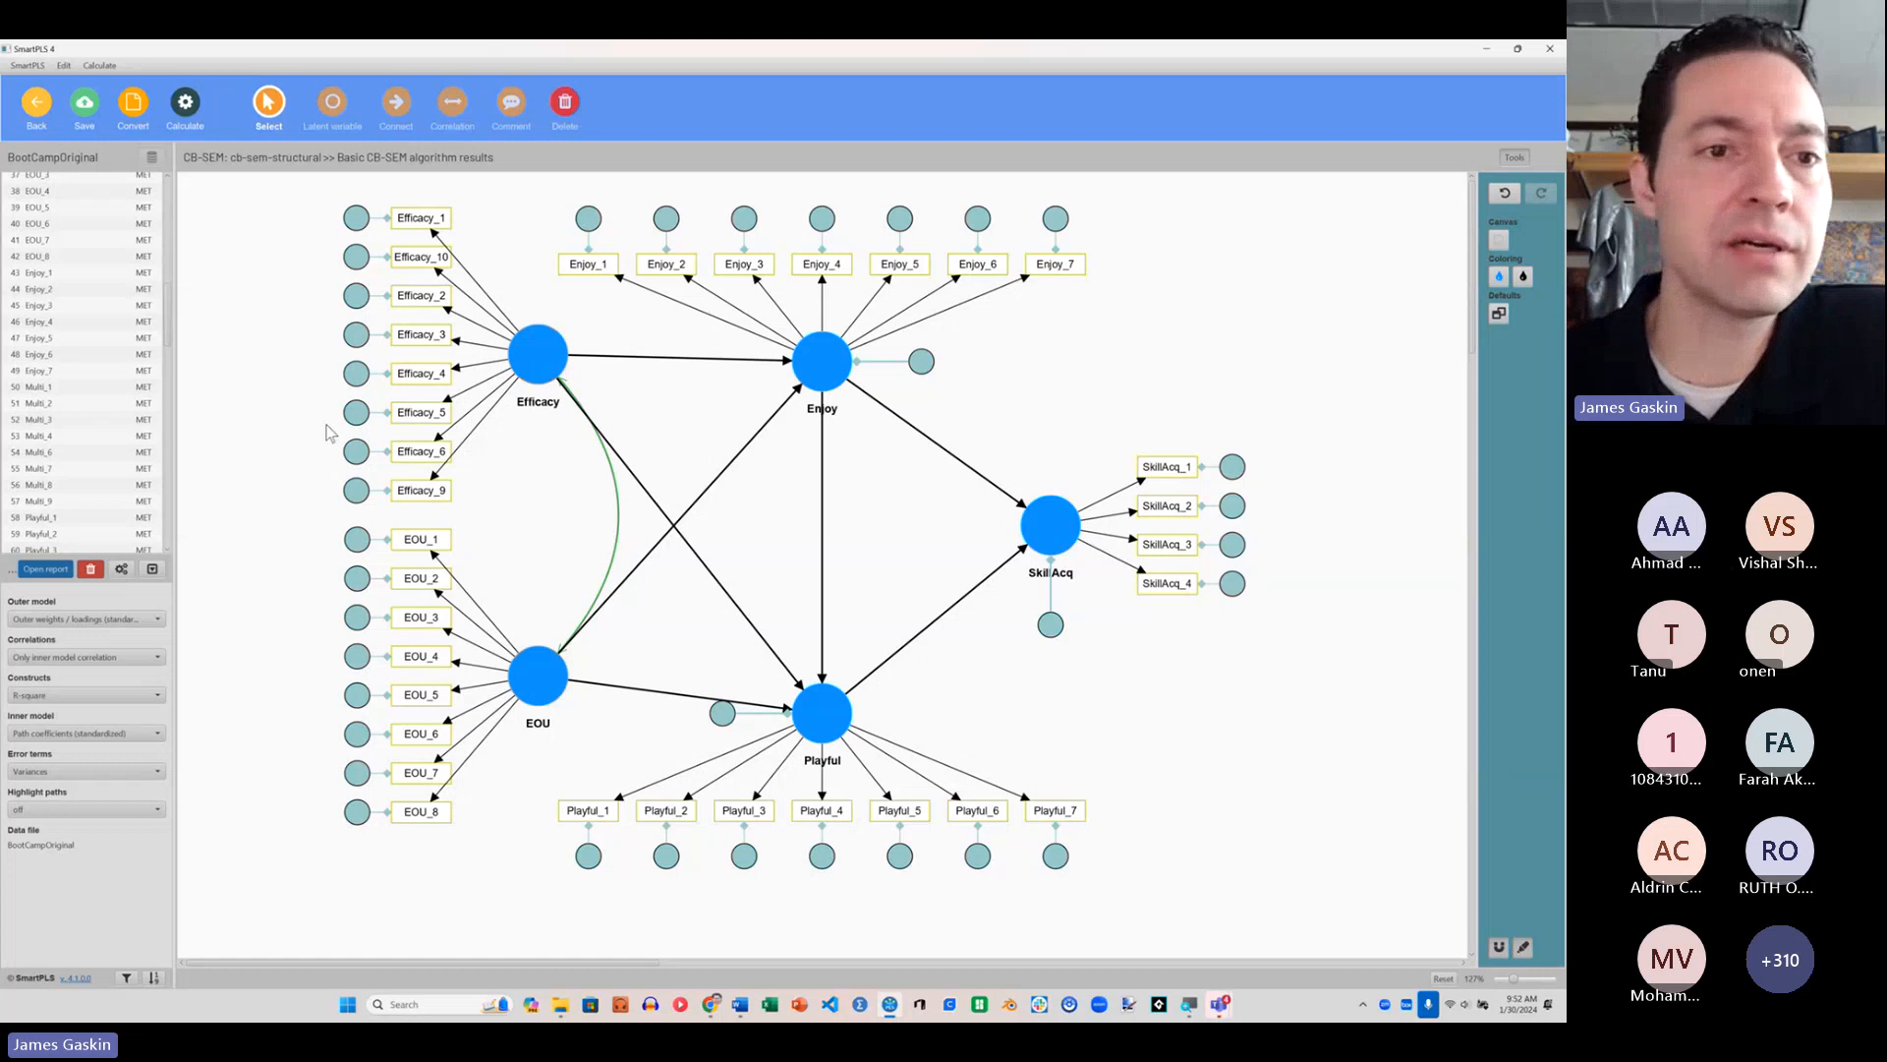
Step: Open the CB-SEM bootstrapping setup for the structural model and open the number of subsamples for editing
left_click(192, 119)
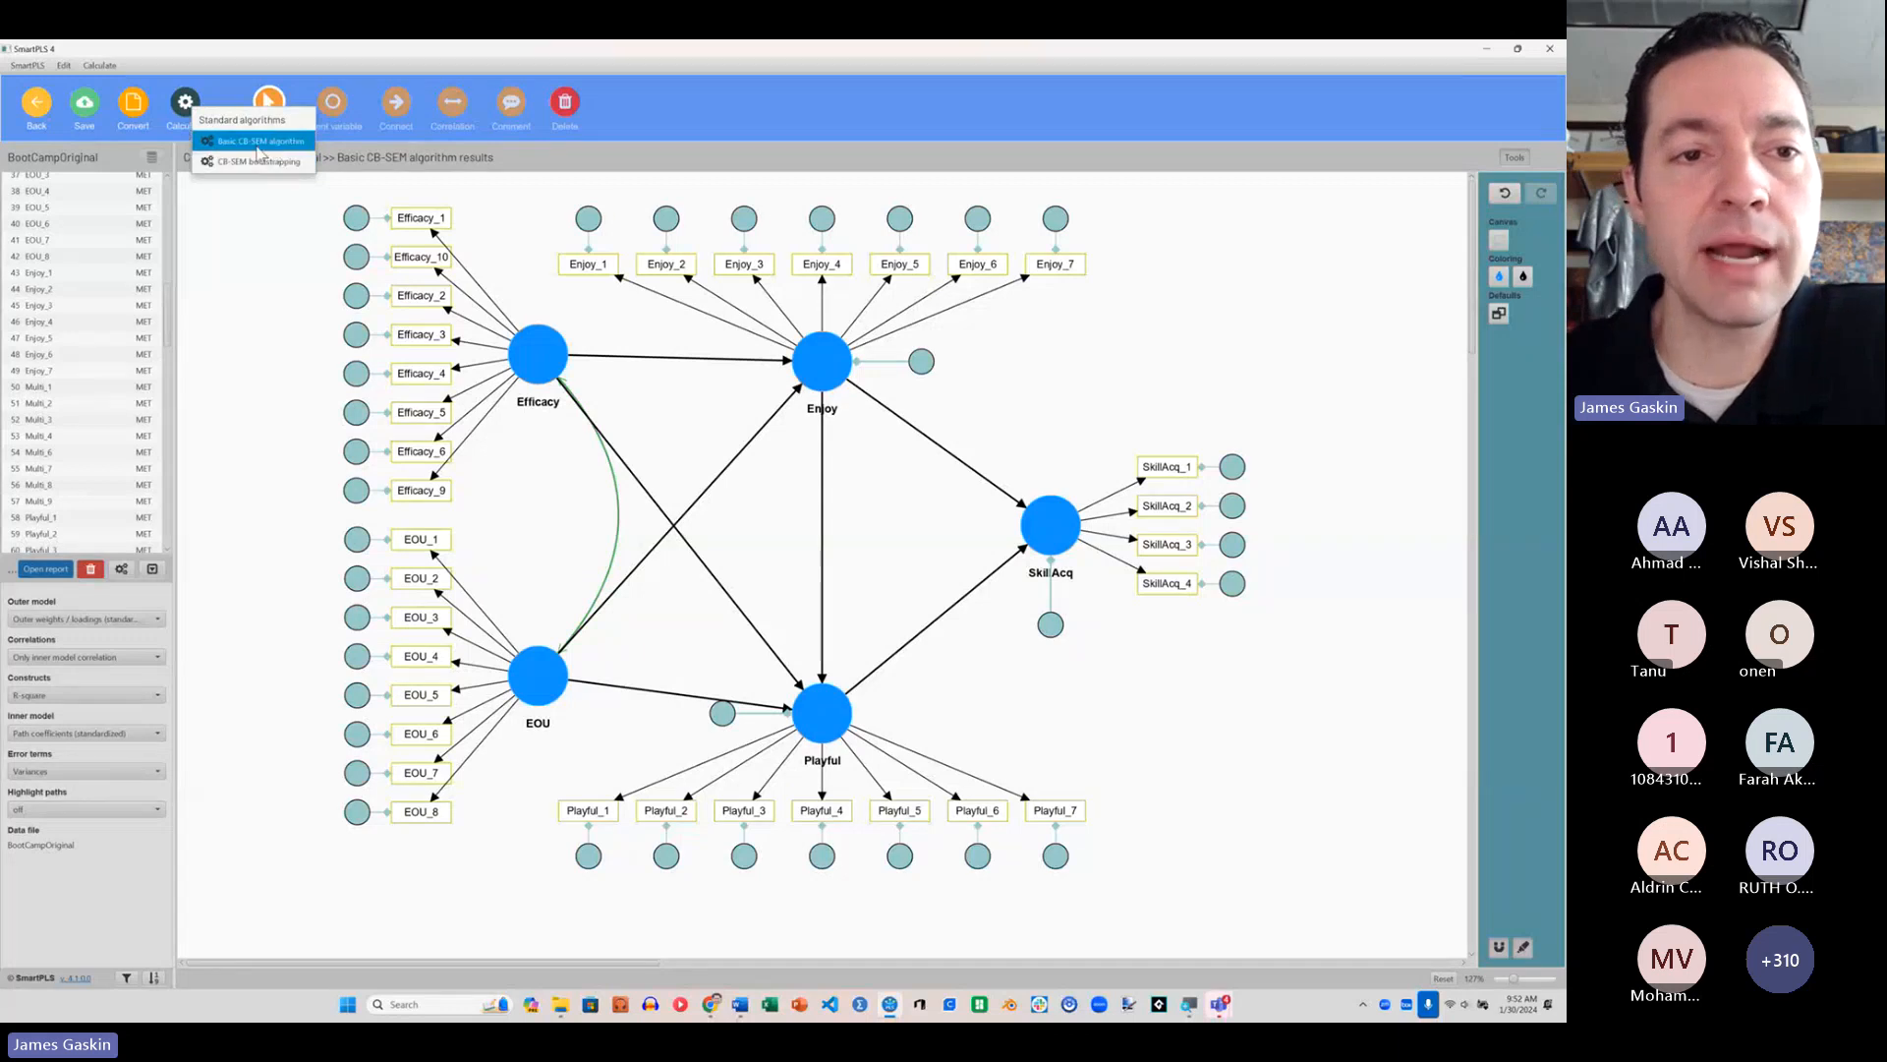
left_click(260, 163)
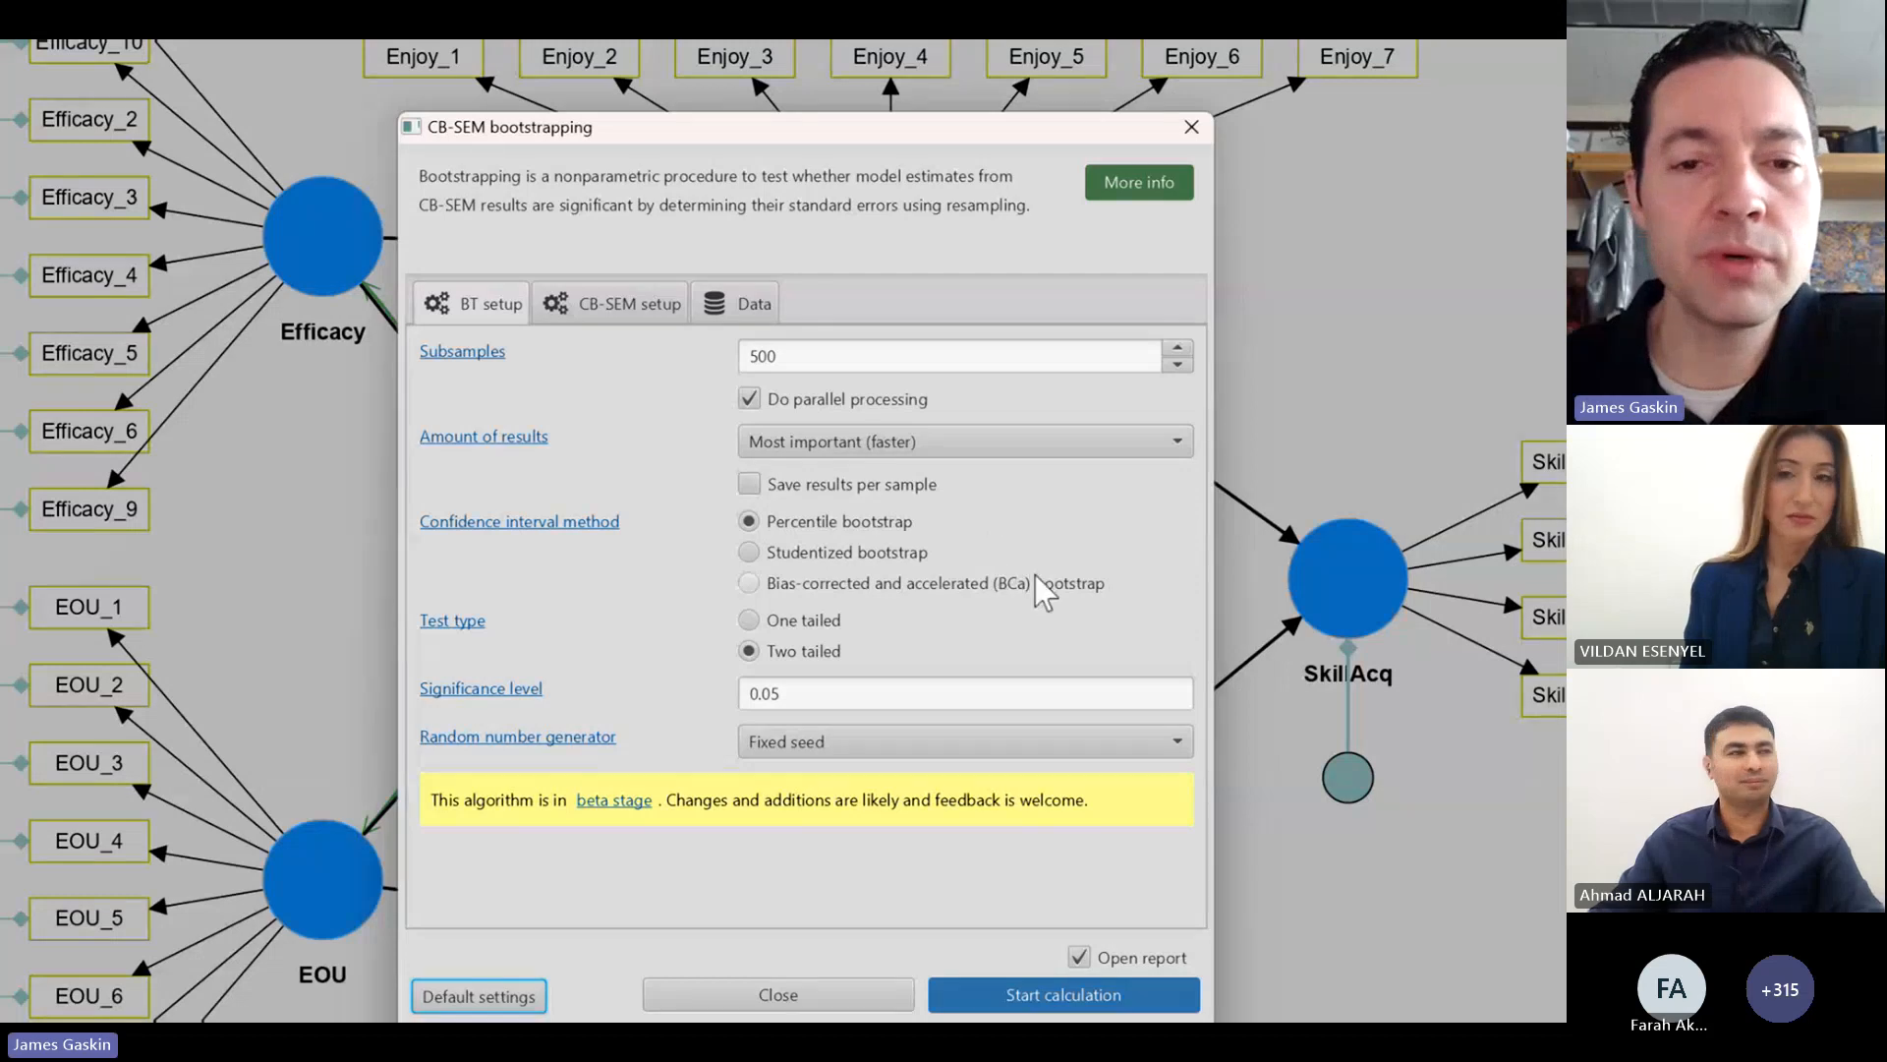
left_click(819, 356)
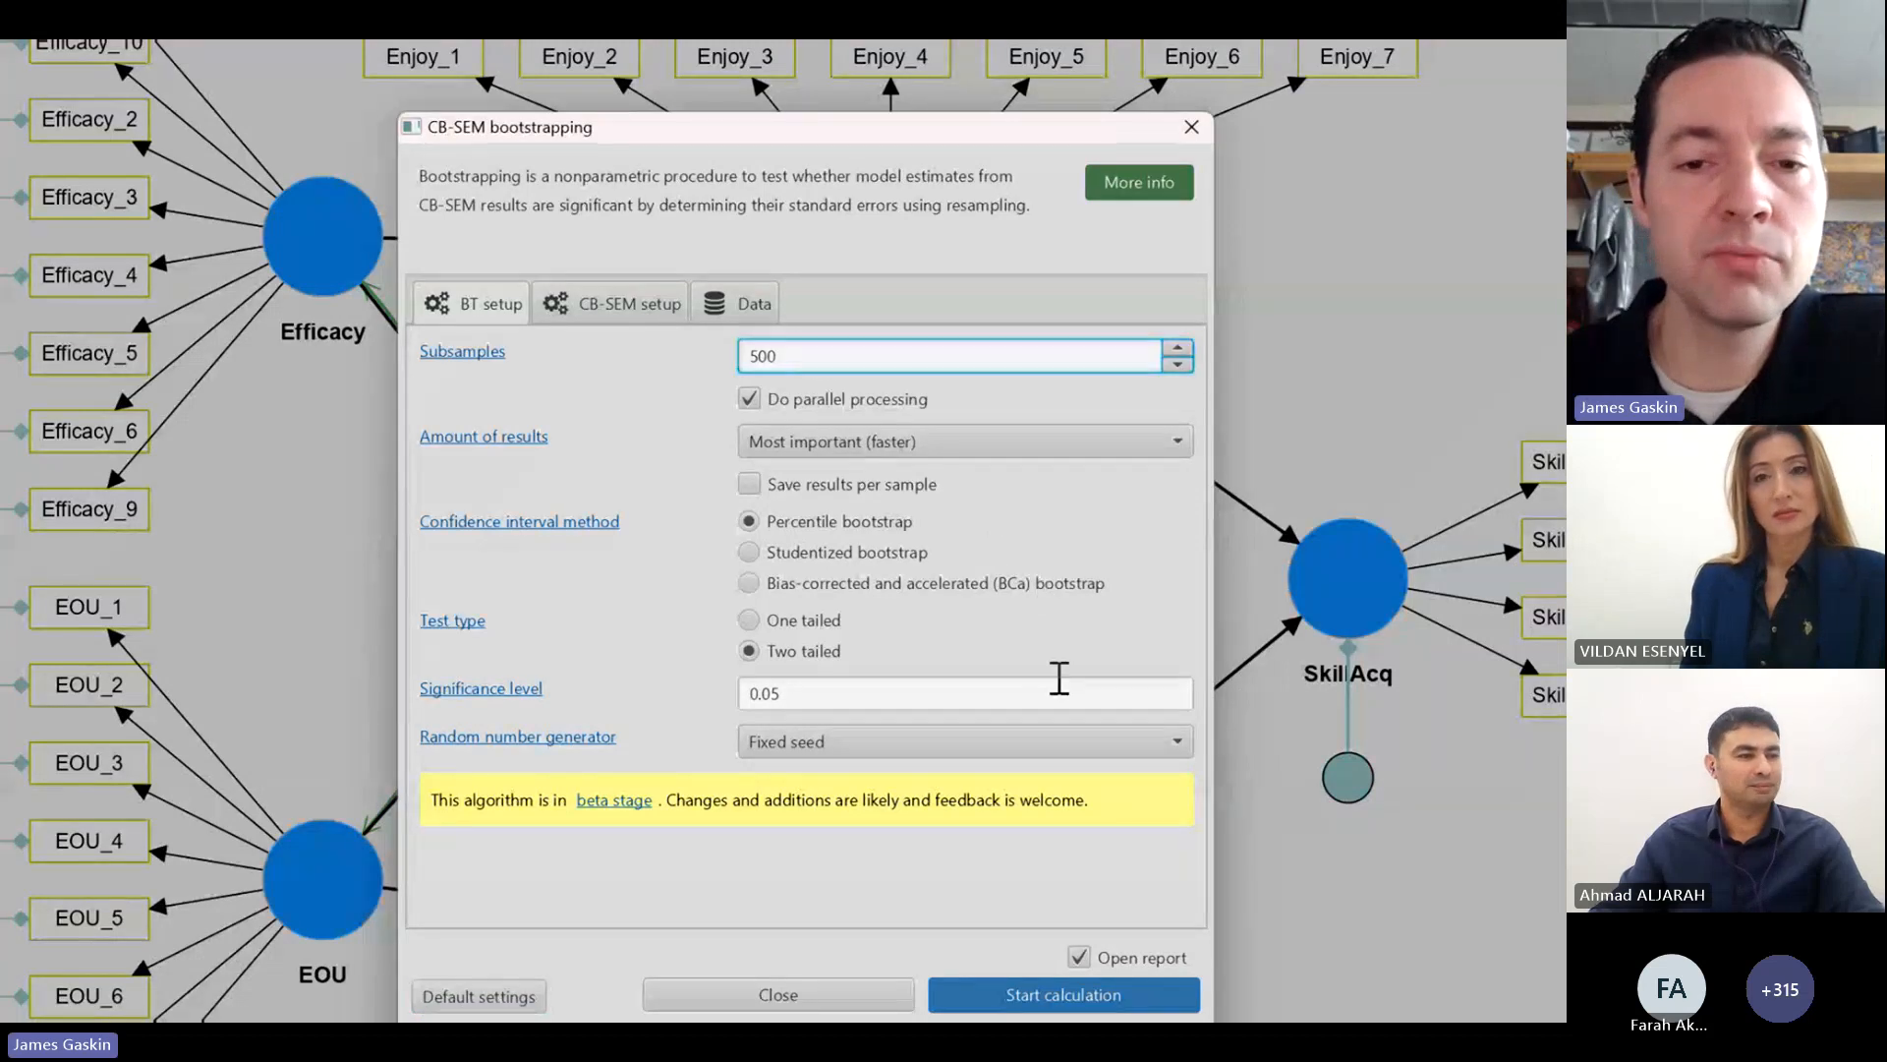
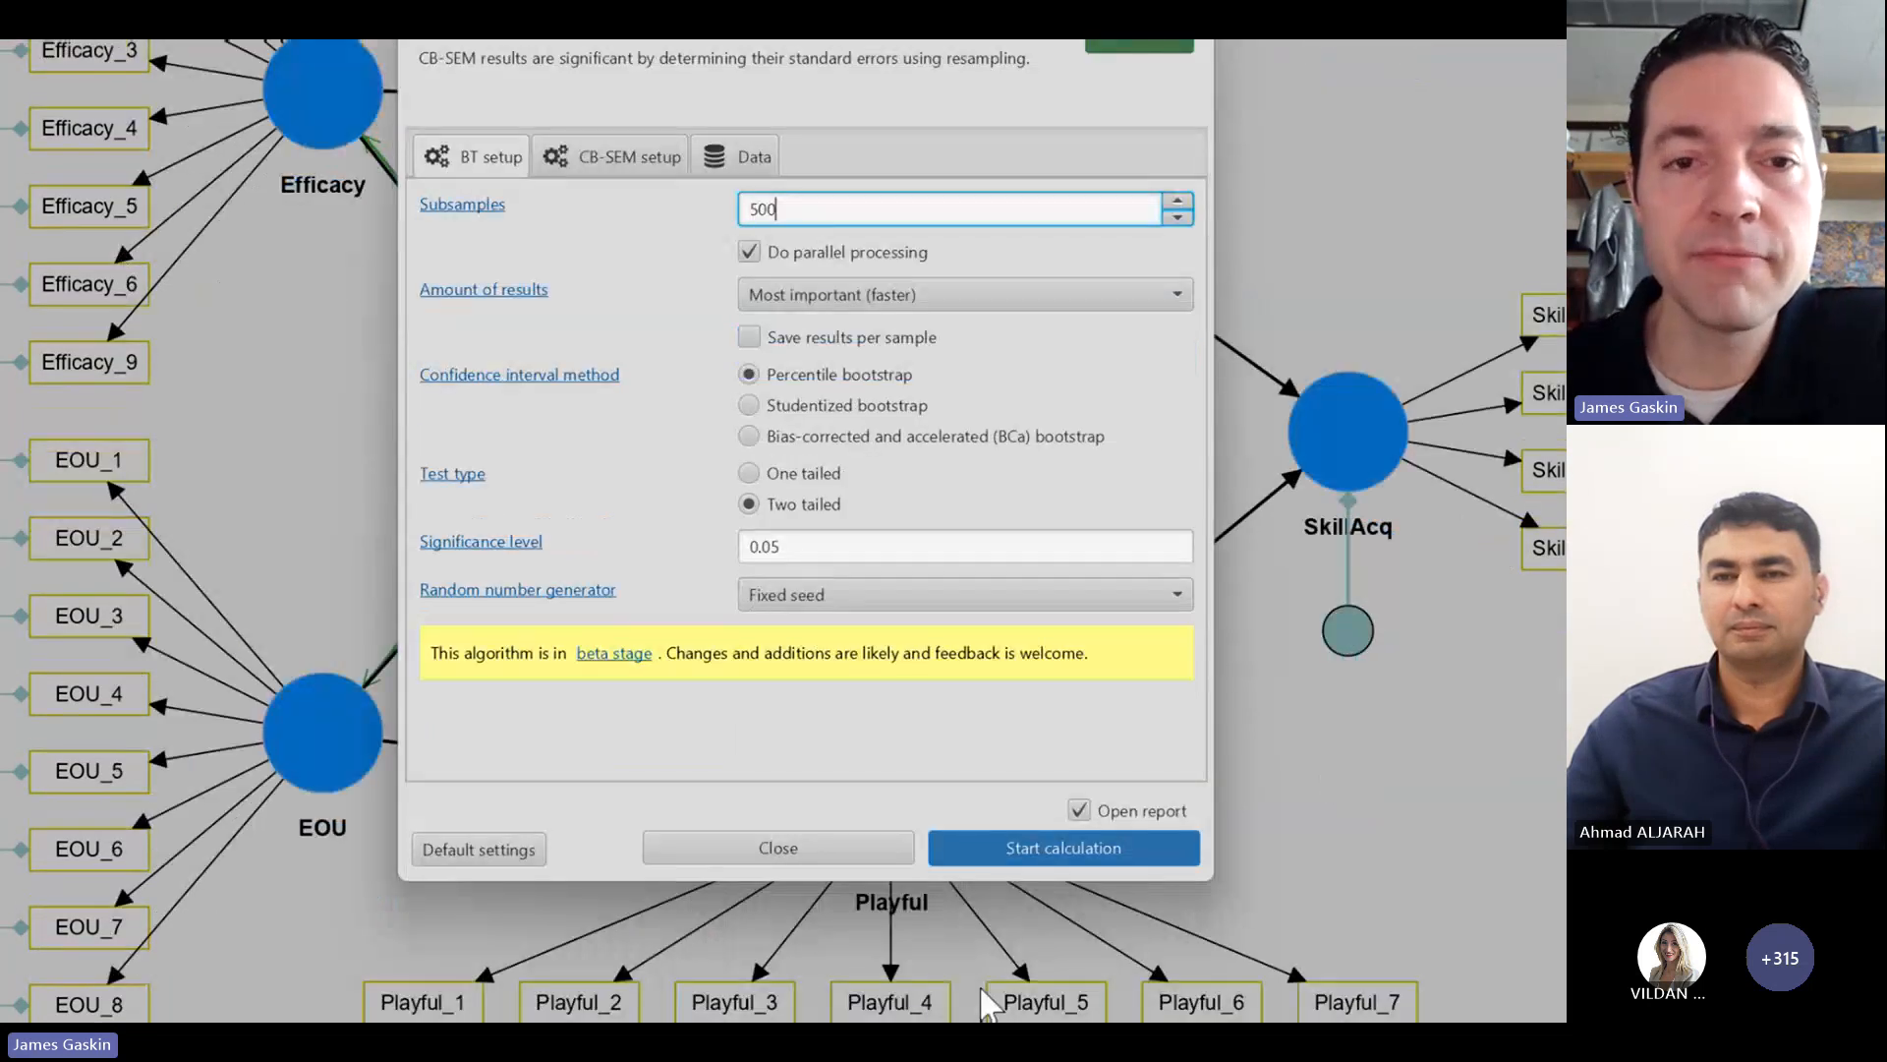
Step: Run the CB-SEM bootstrapping with 500 subsamples and display standardized outer loadings and standardized path coefficients, both with p values, in the graphical output
left_click(1055, 843)
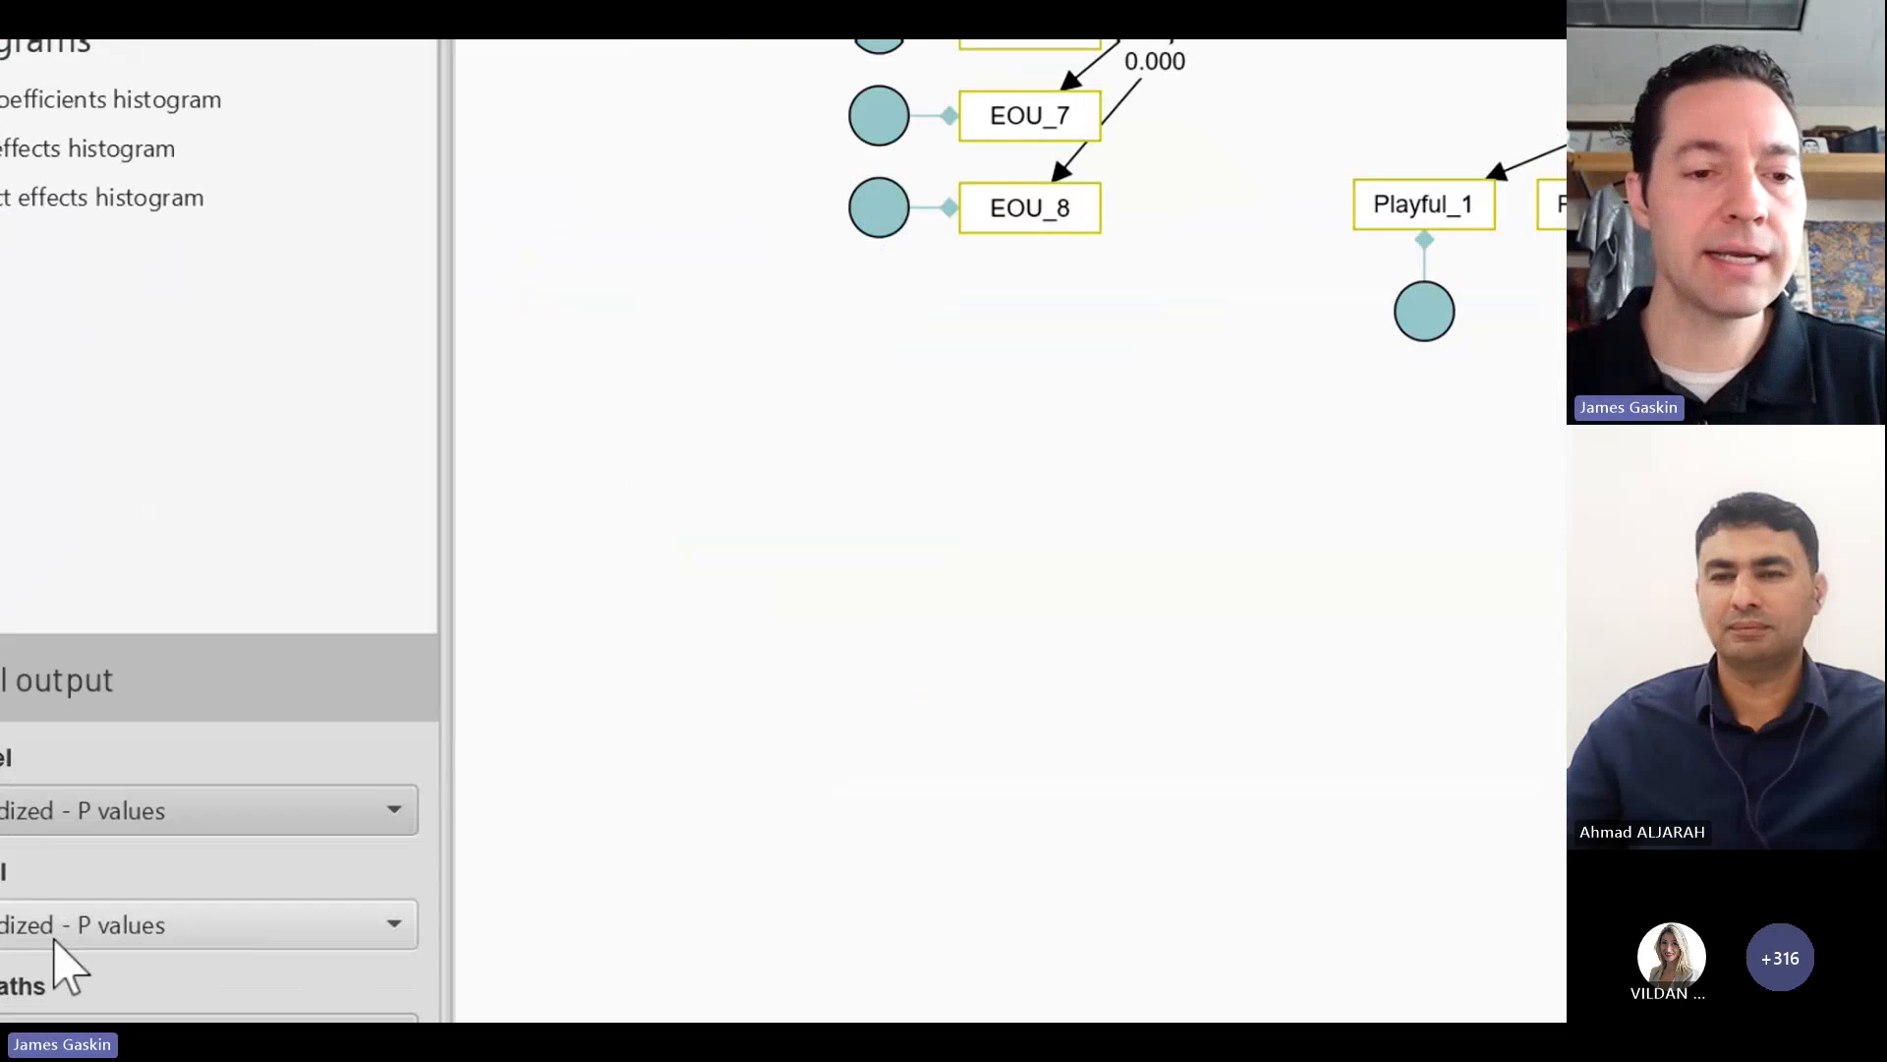
left_click(175, 818)
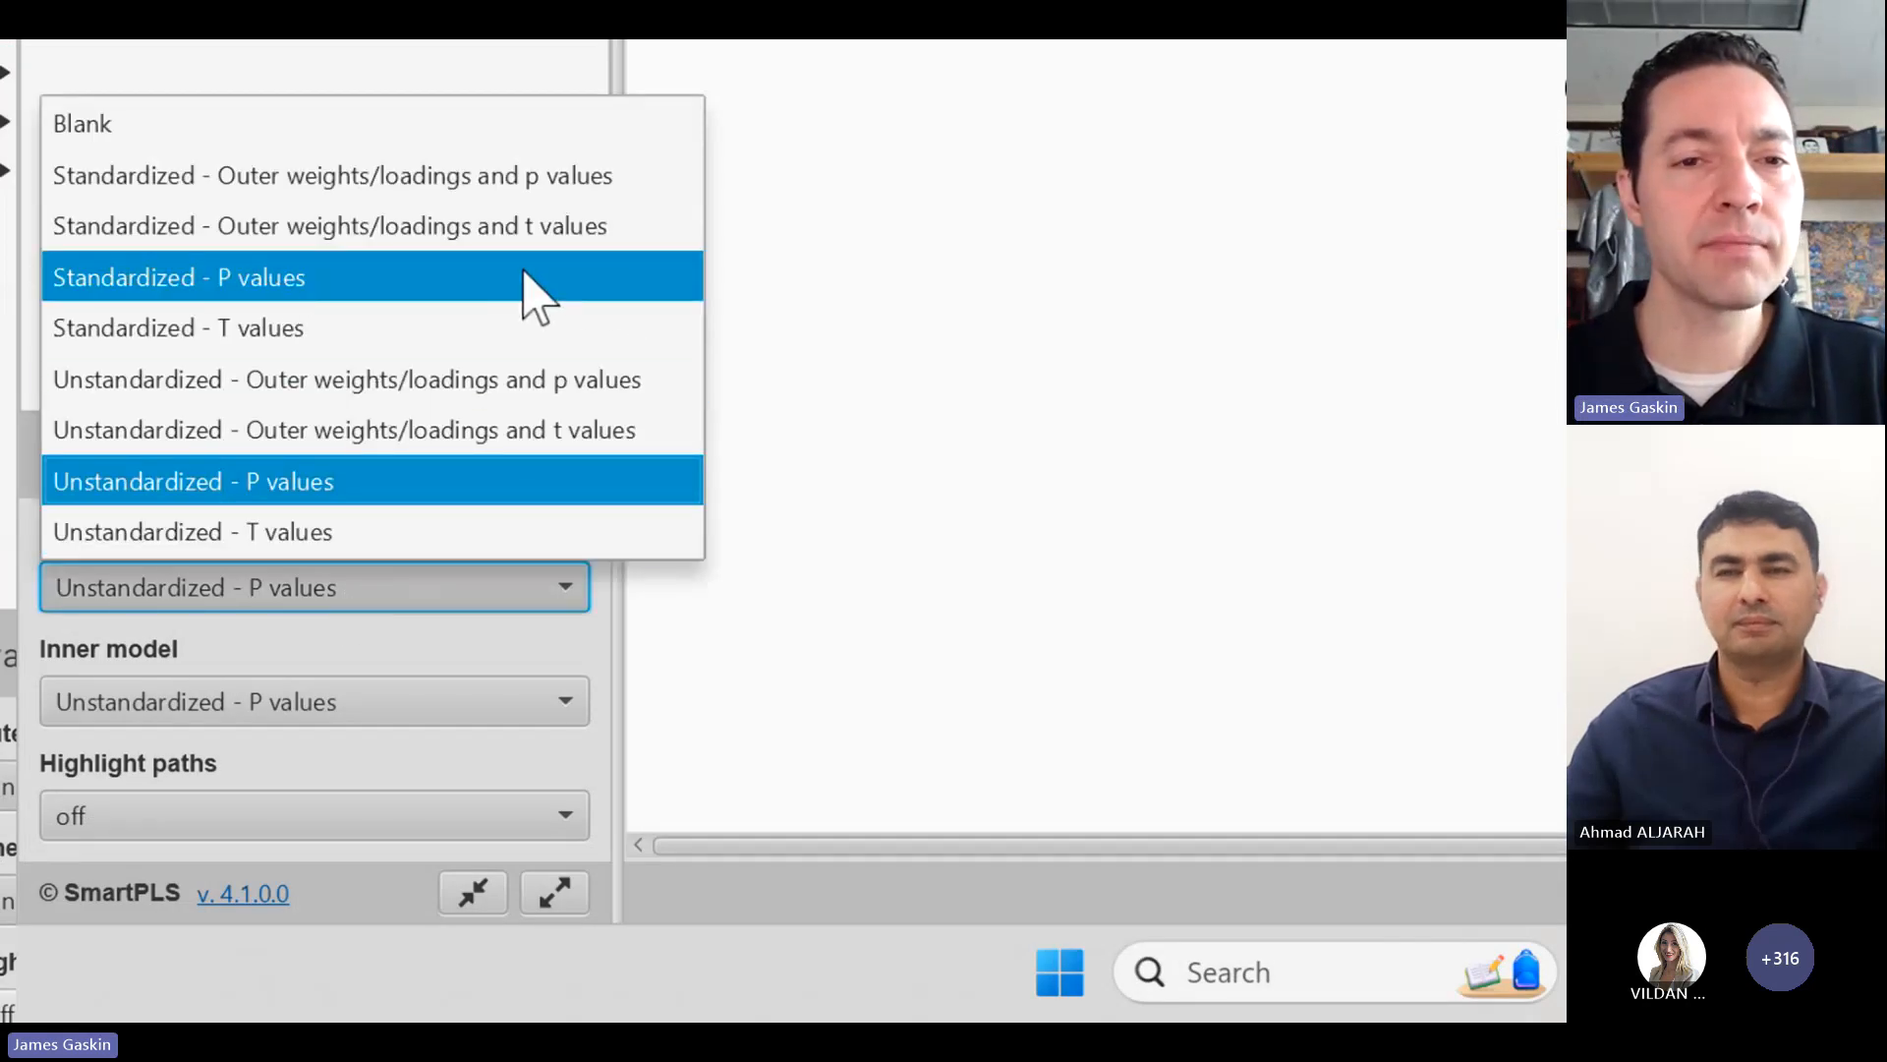
left_click(572, 186)
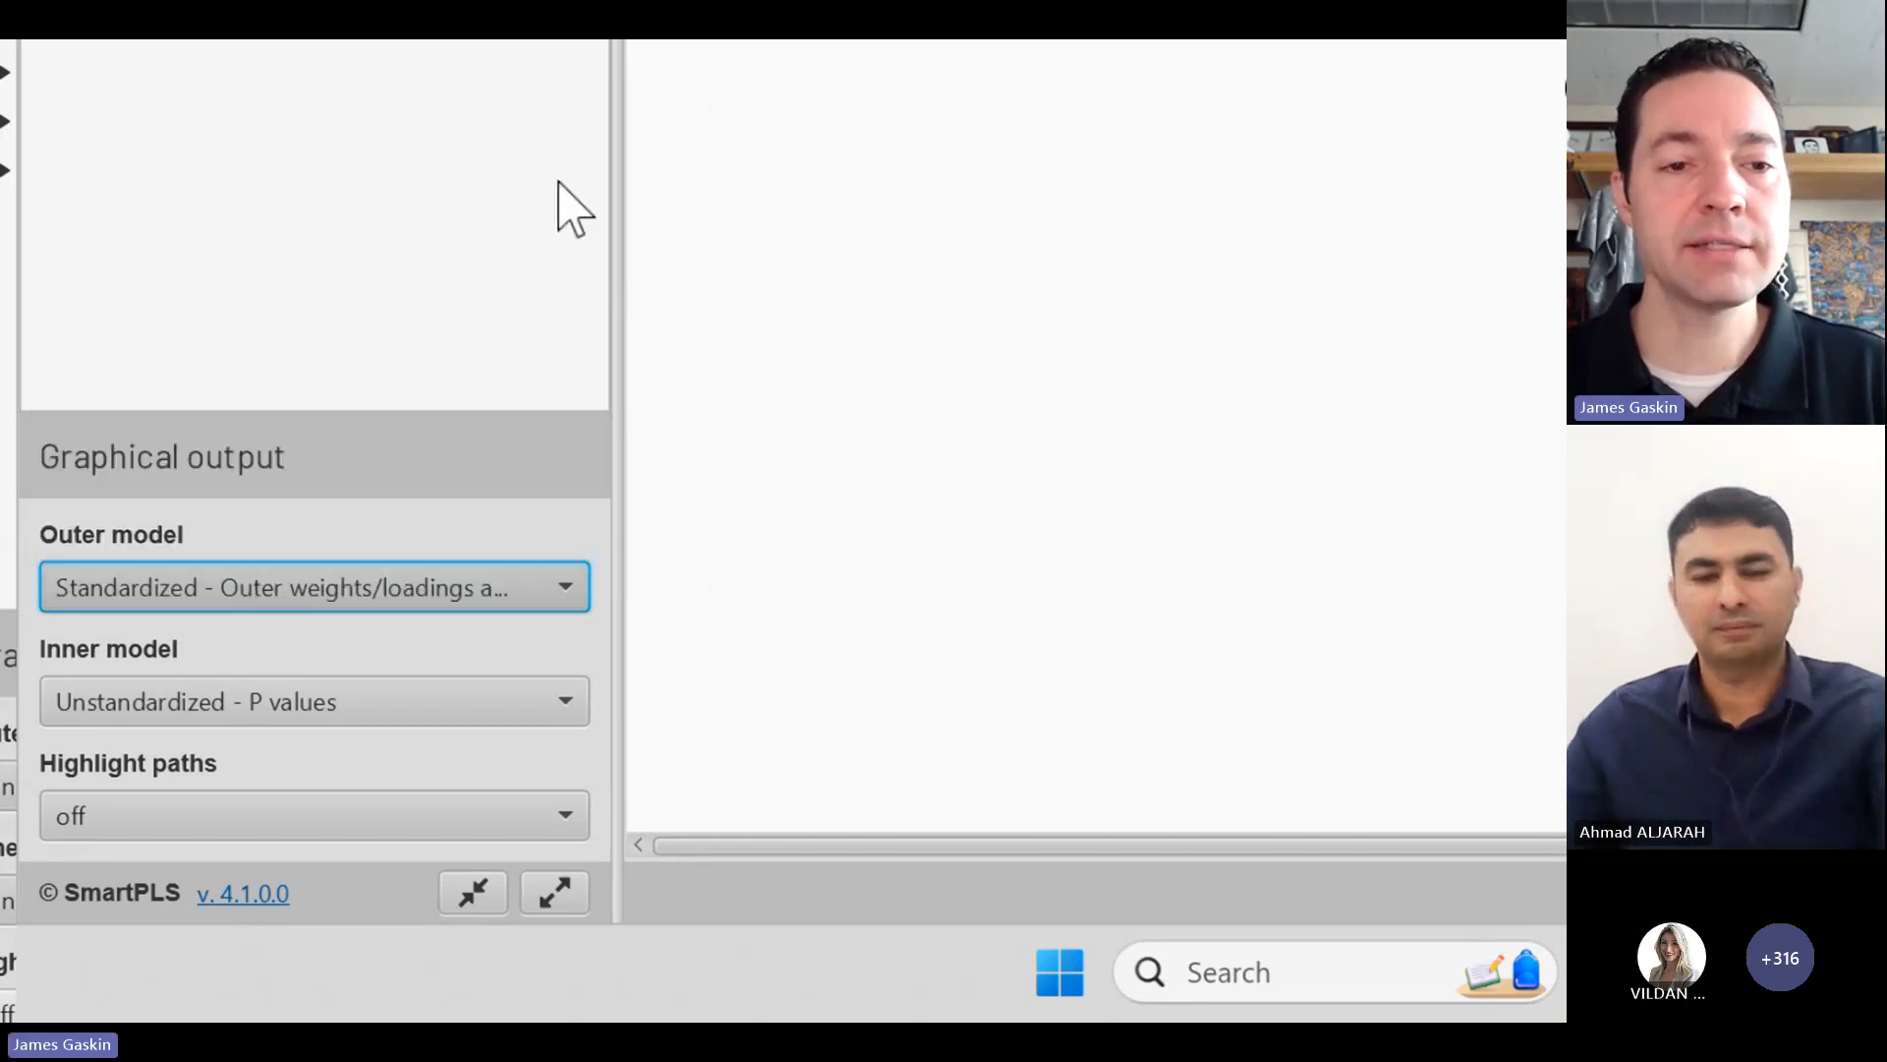
left_click(454, 702)
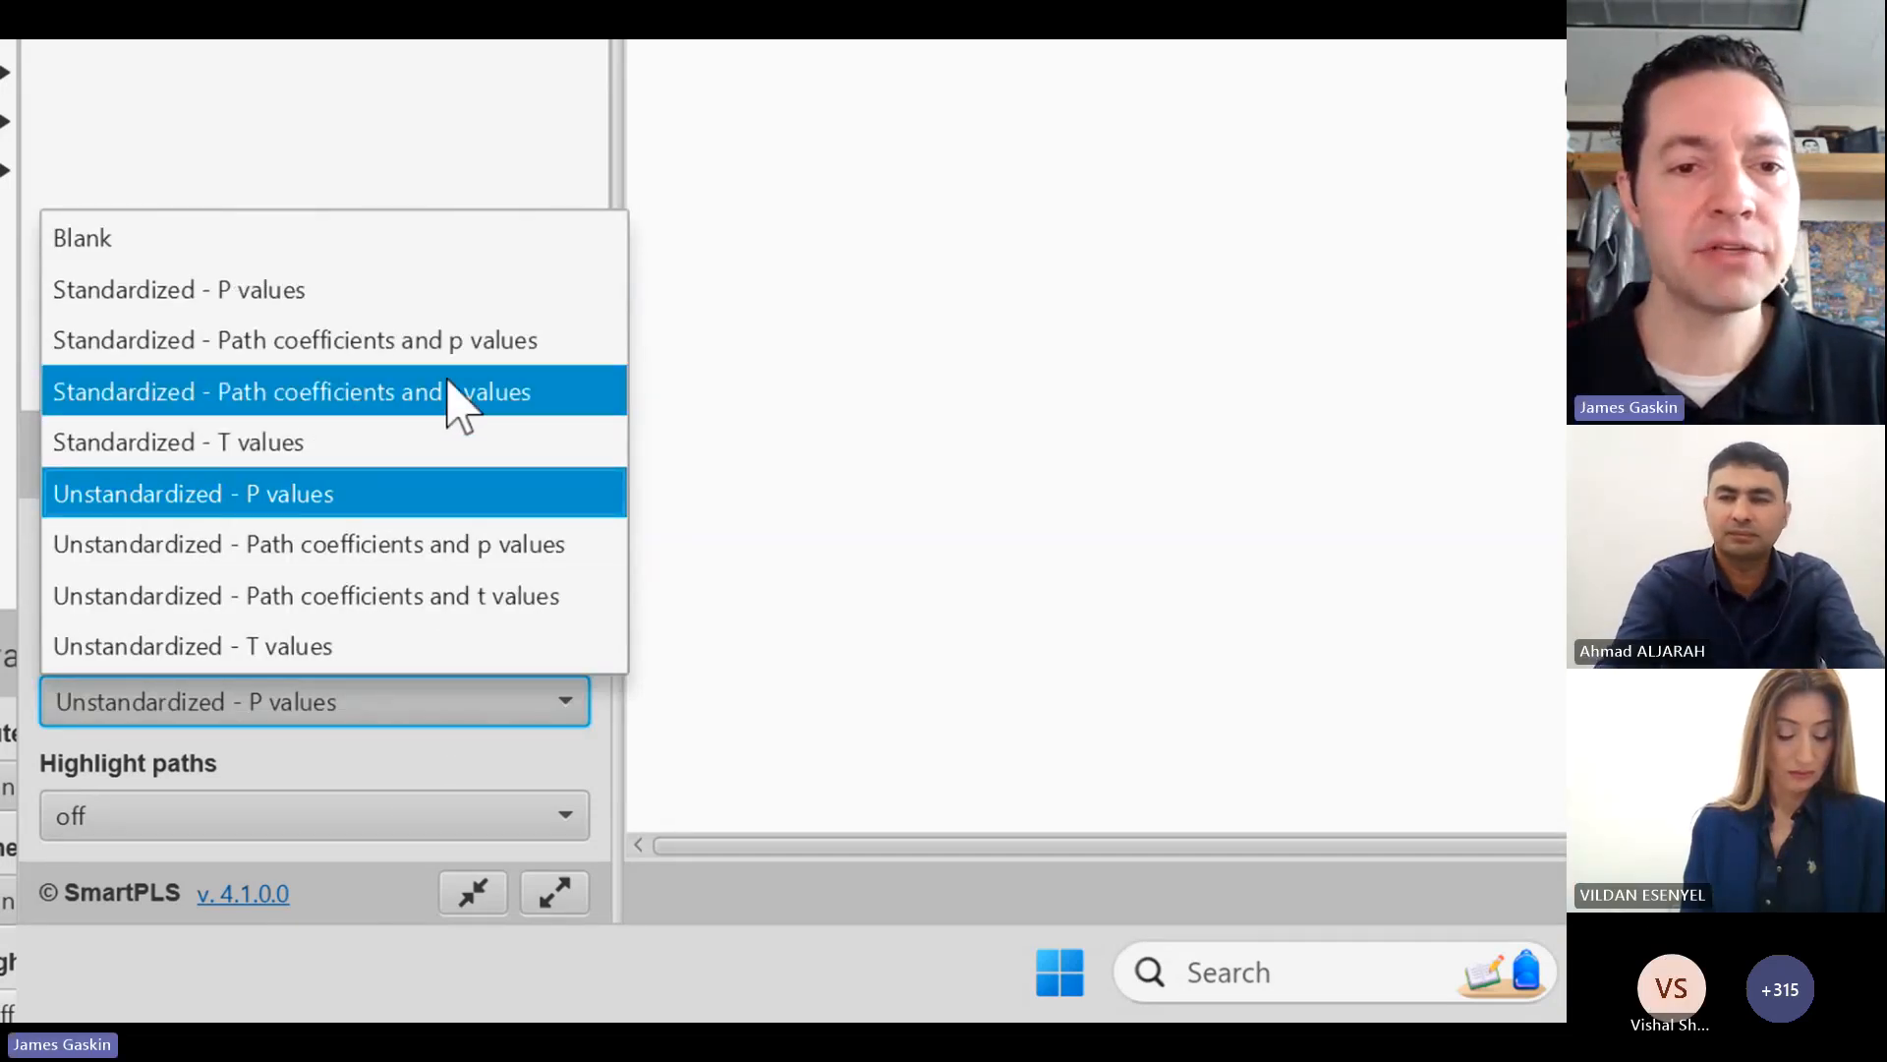
left_click(463, 343)
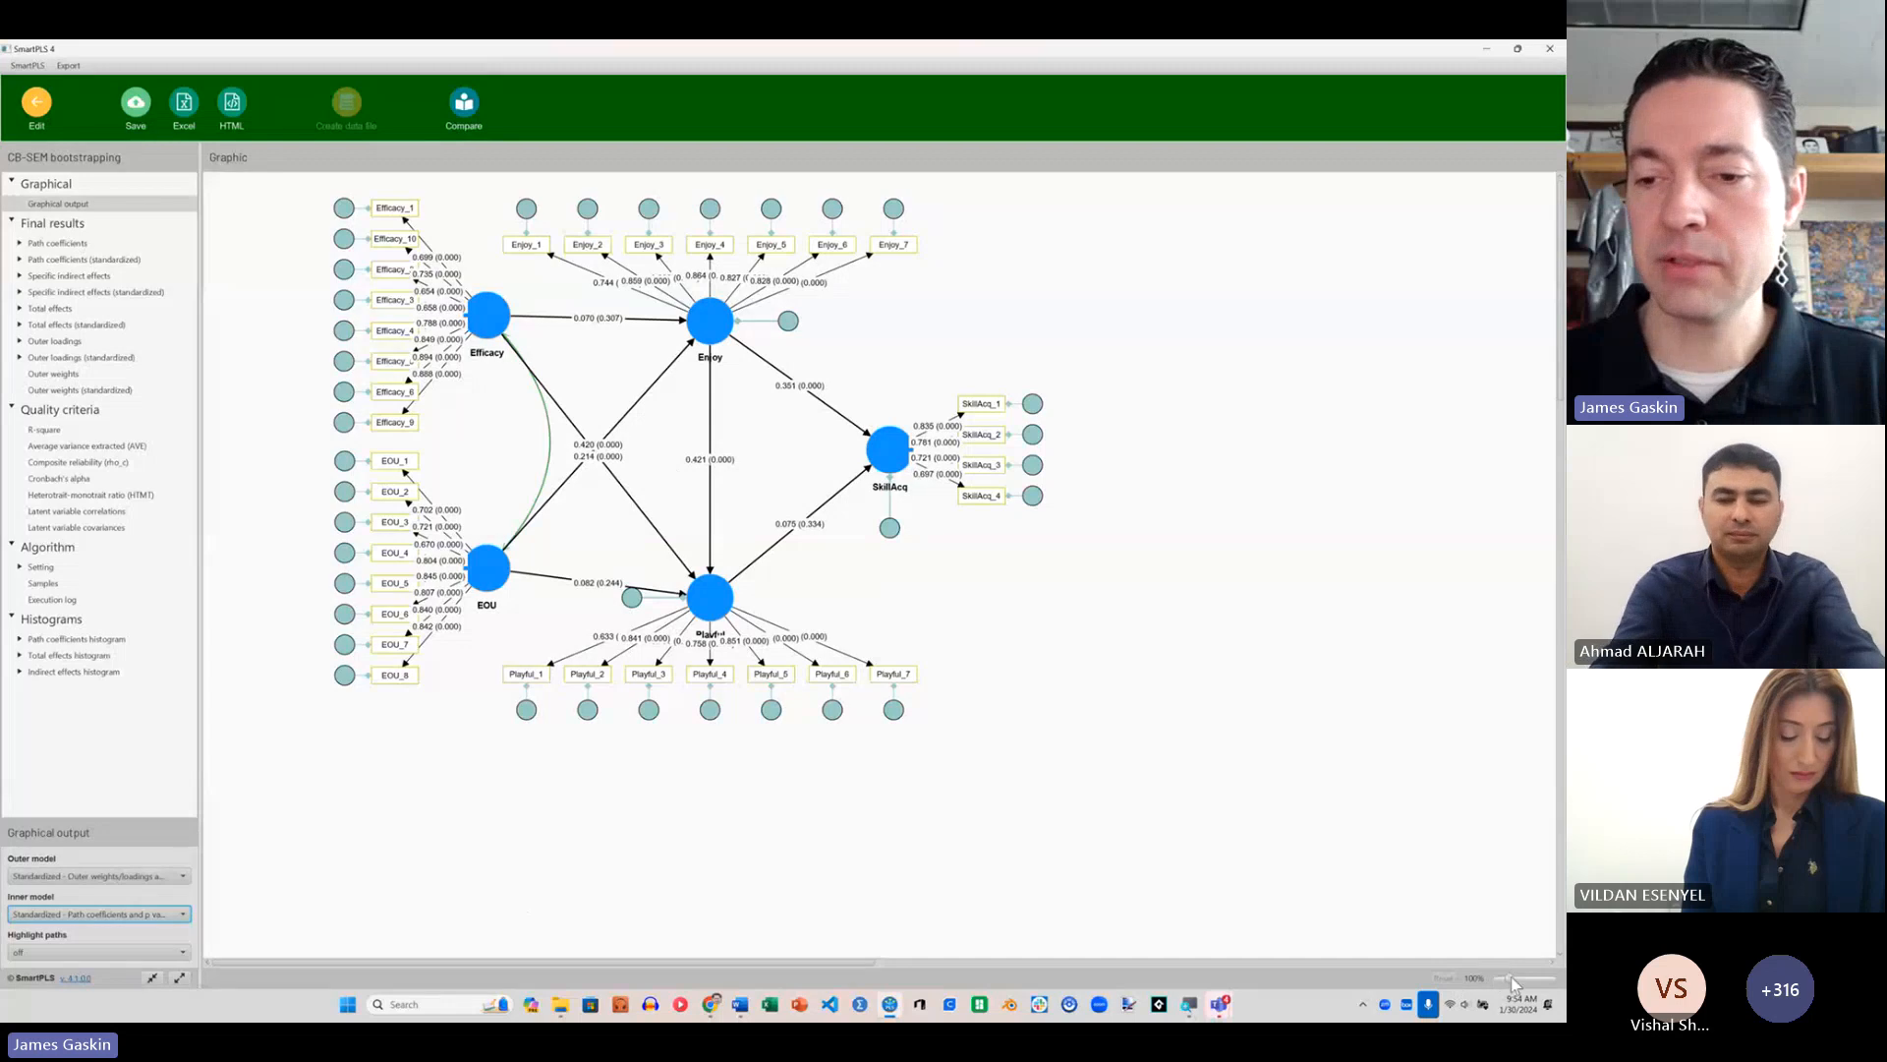
Step: Separate the overlapping coefficient labels on the Efficacy to Playful and EOU to Enjoy paths so both can be read in the enlarged diagram
left_click_drag(1511, 978, 1523, 978)
scroll(1270, 743, "down", 2)
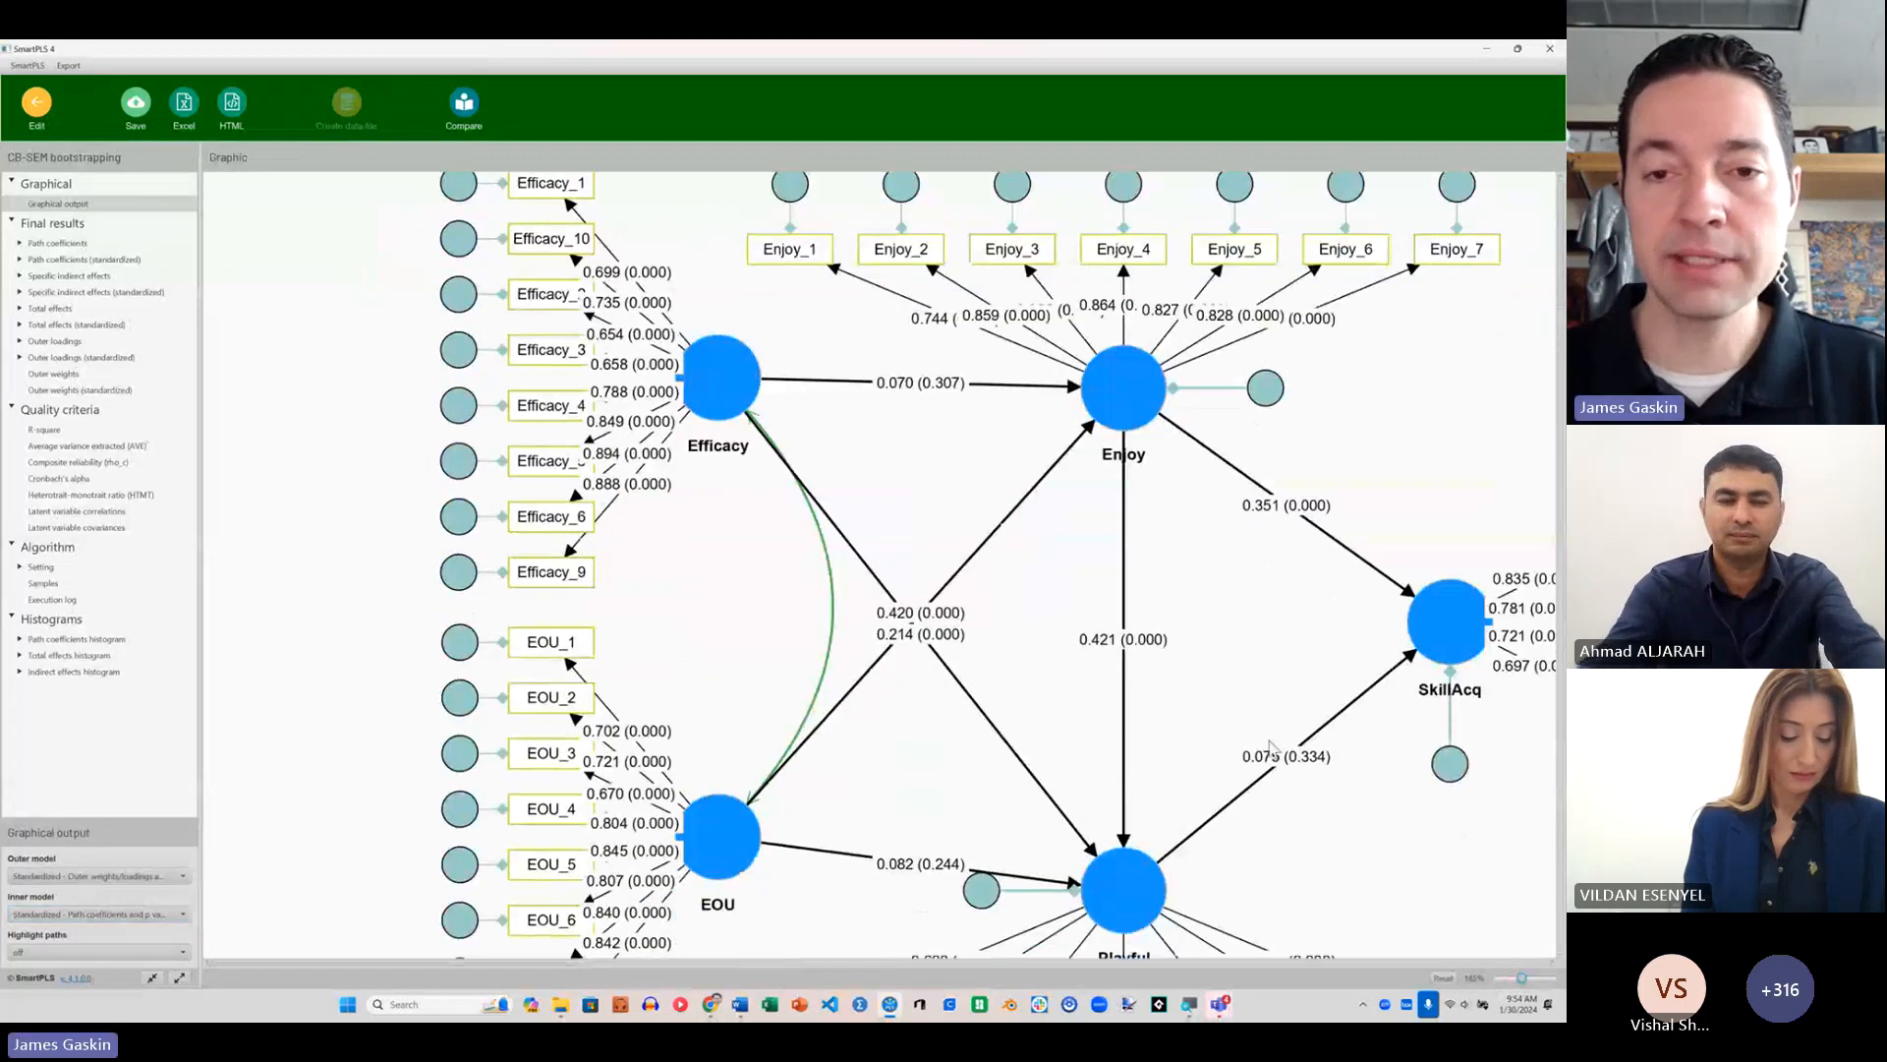
scroll(1270, 746, "down", 1)
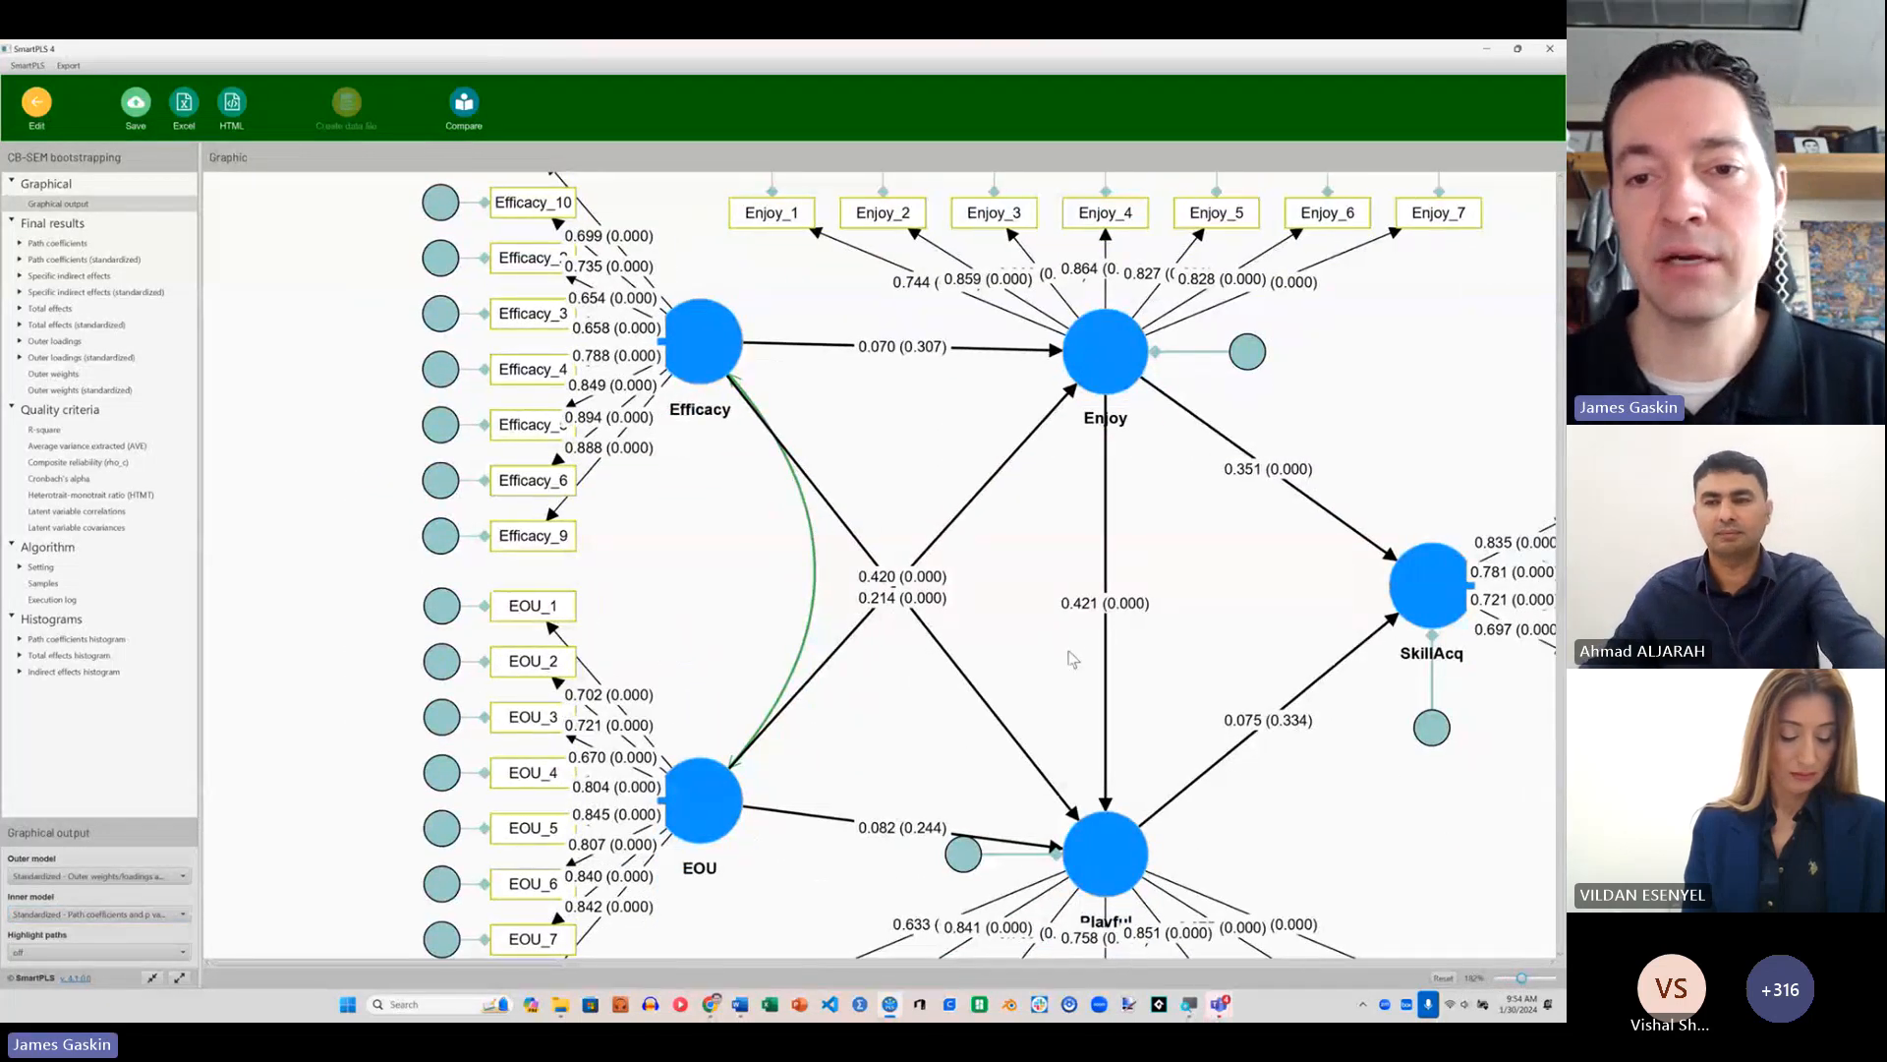
scroll(1062, 647, "down", 4)
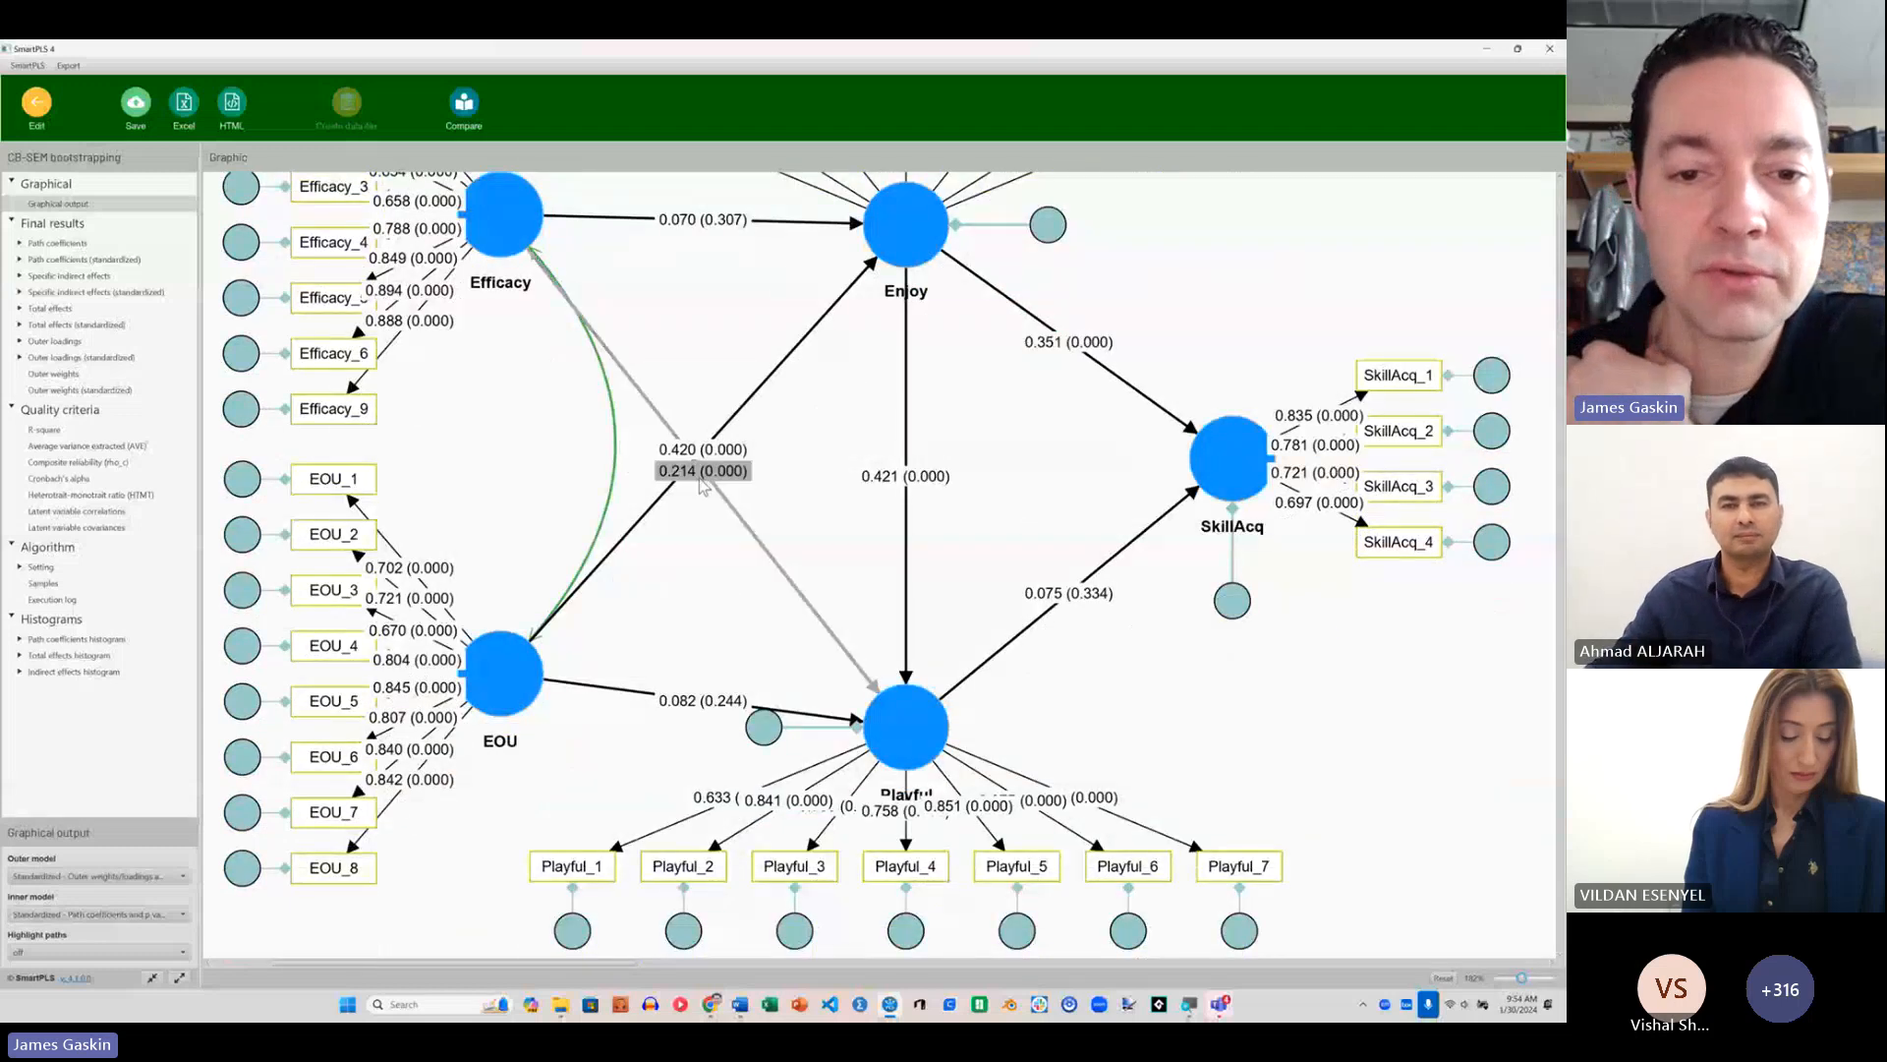
left_click_drag(700, 479, 762, 548)
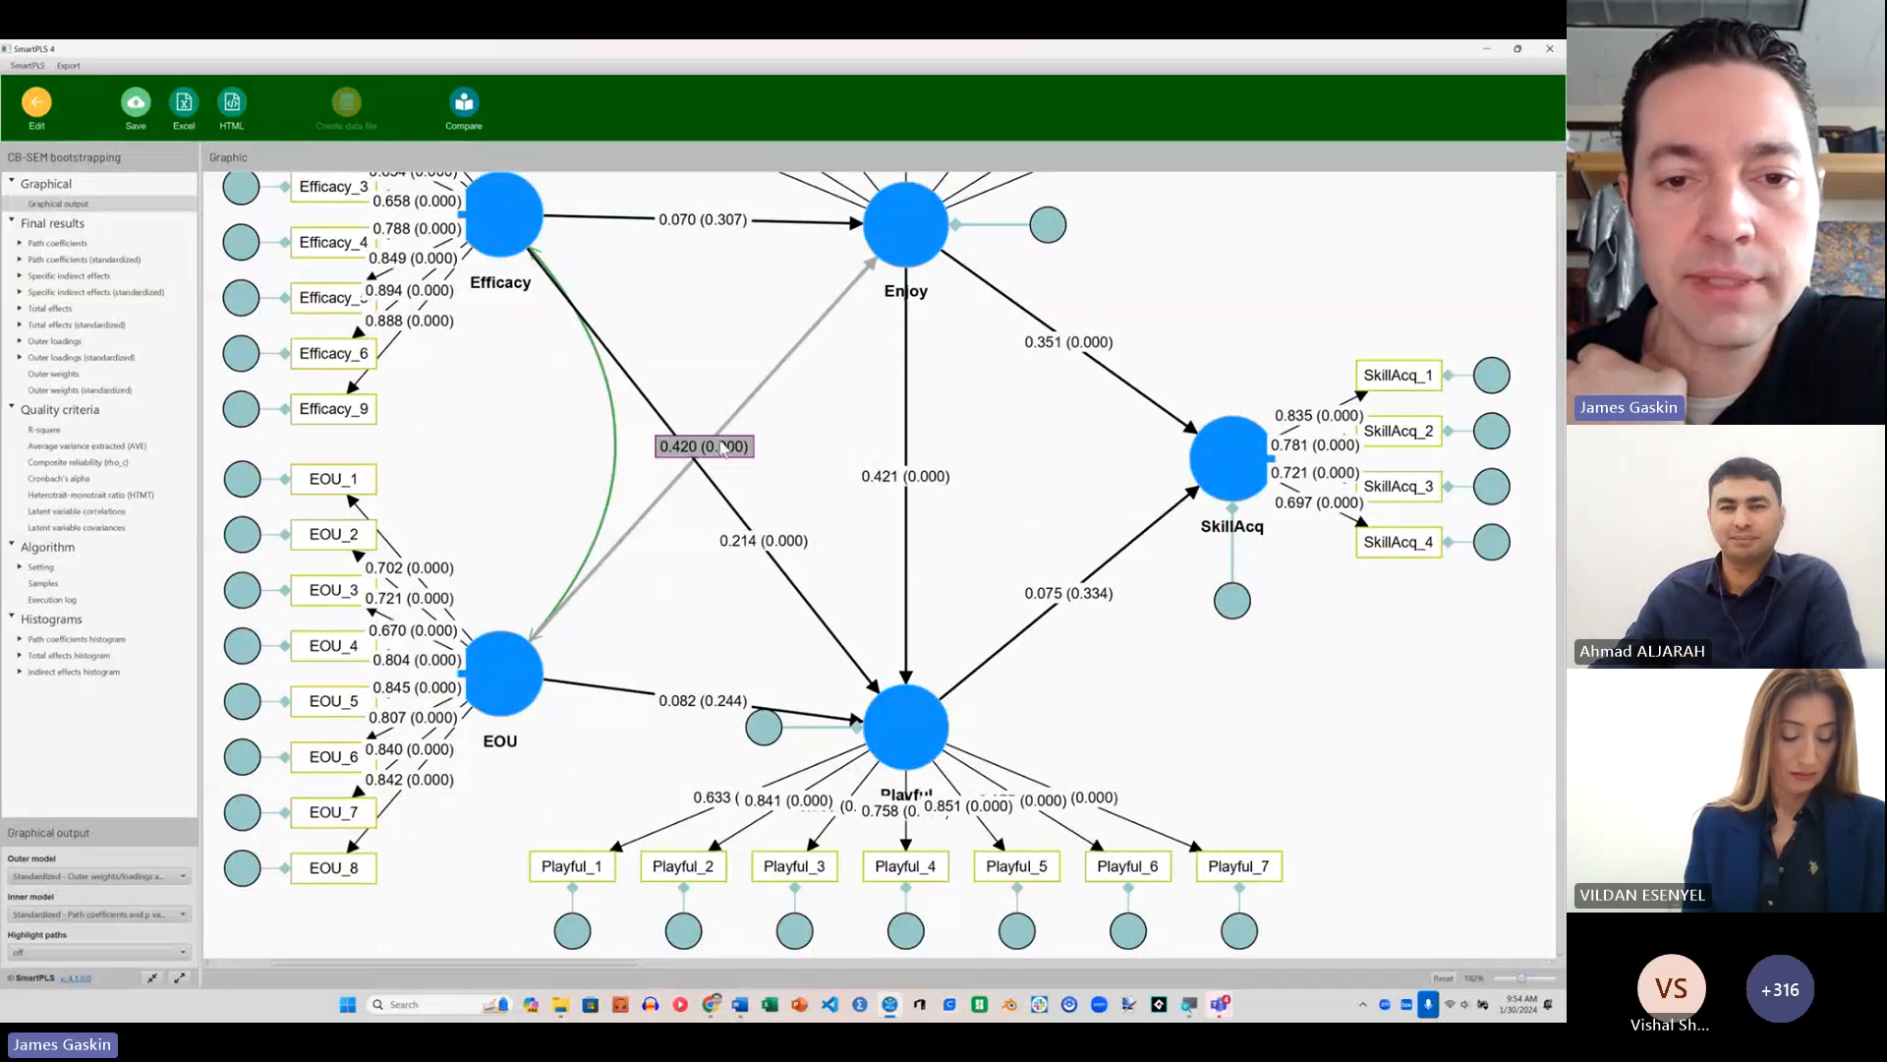
left_click_drag(723, 448, 793, 358)
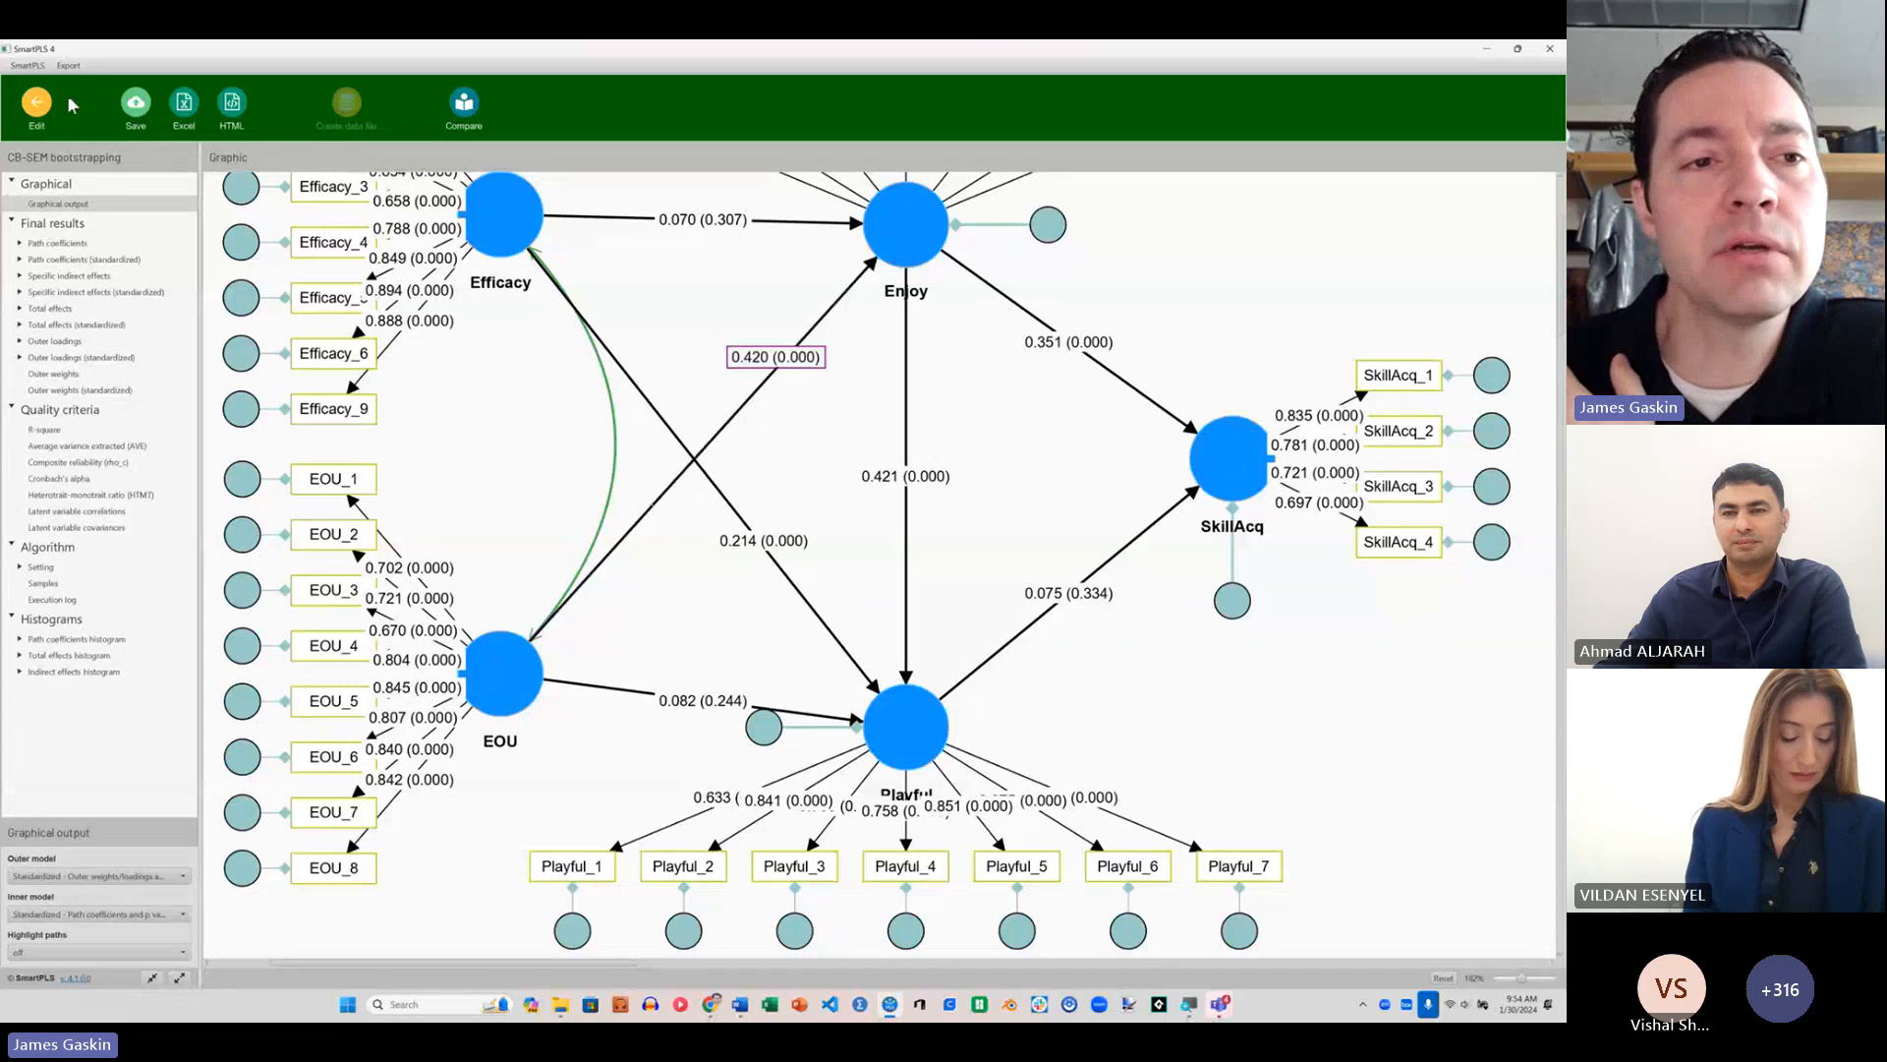
Step: Set the number of decimal places for results to 7 in the preferences
left_click(27, 66)
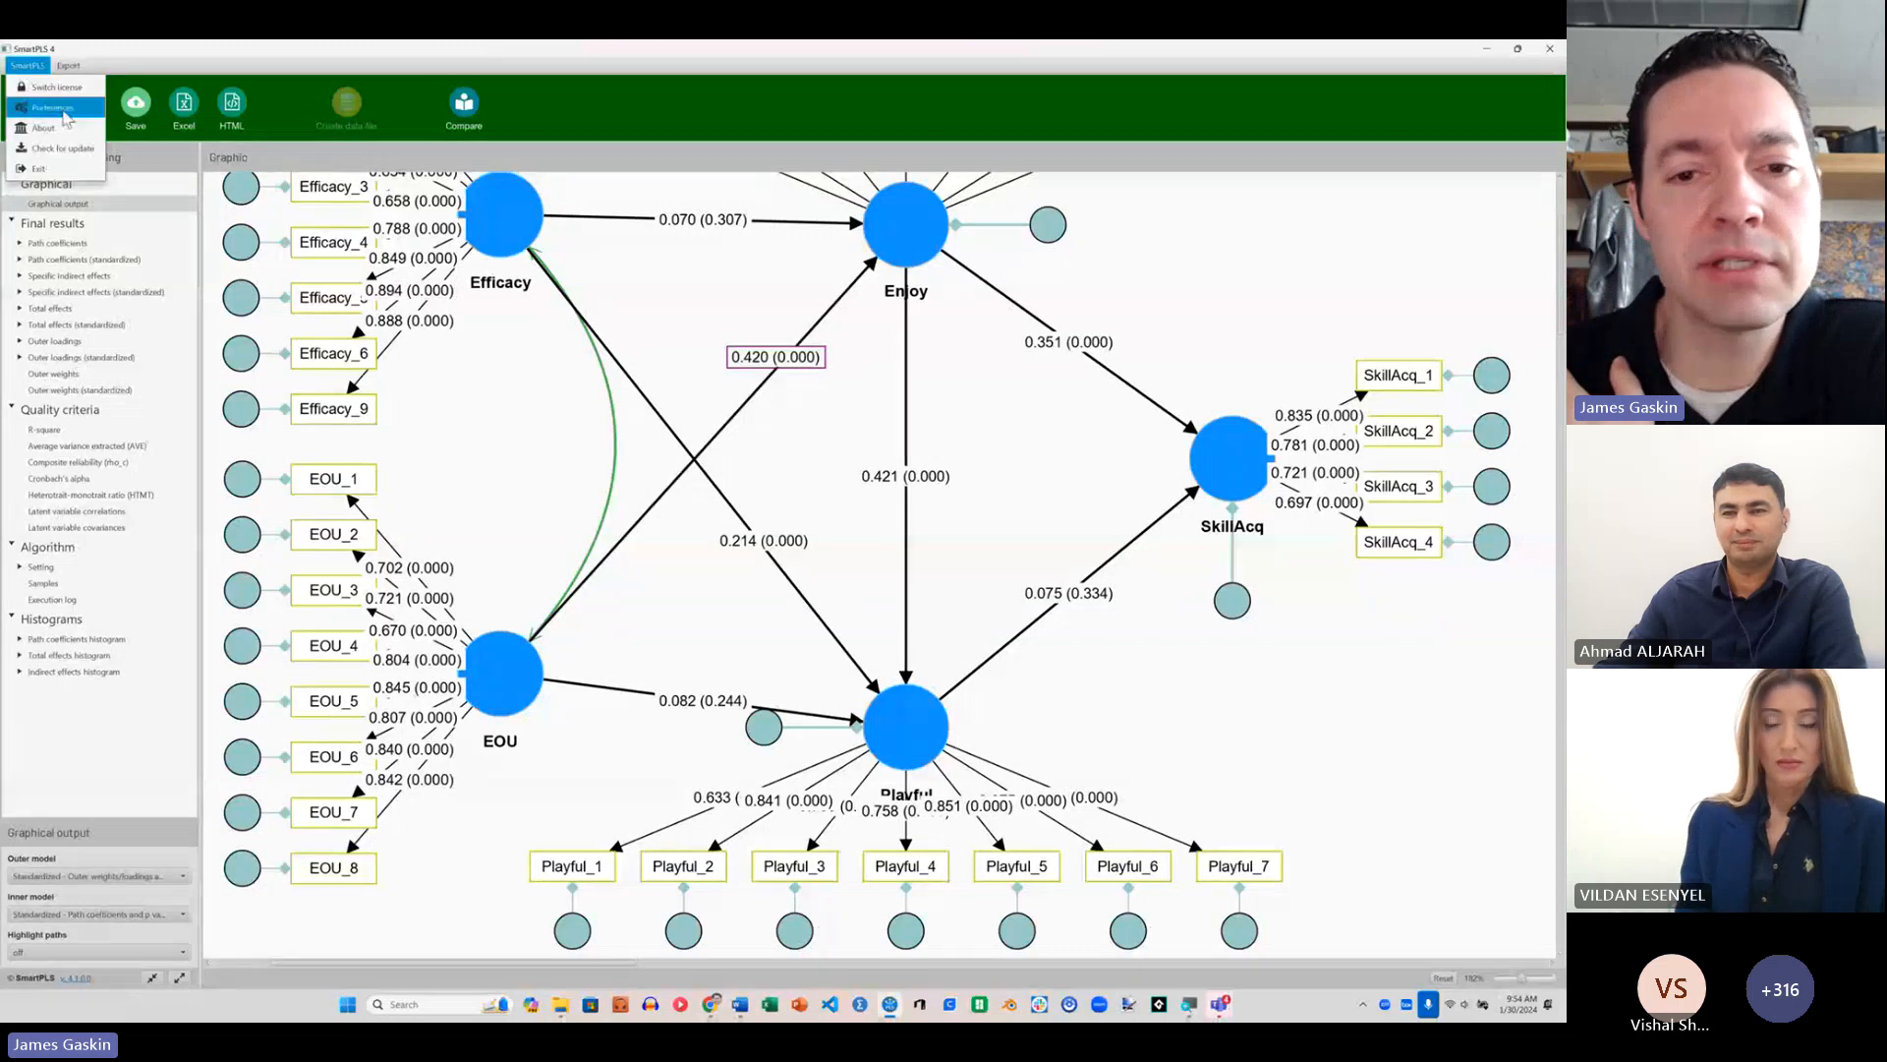
left_click(51, 107)
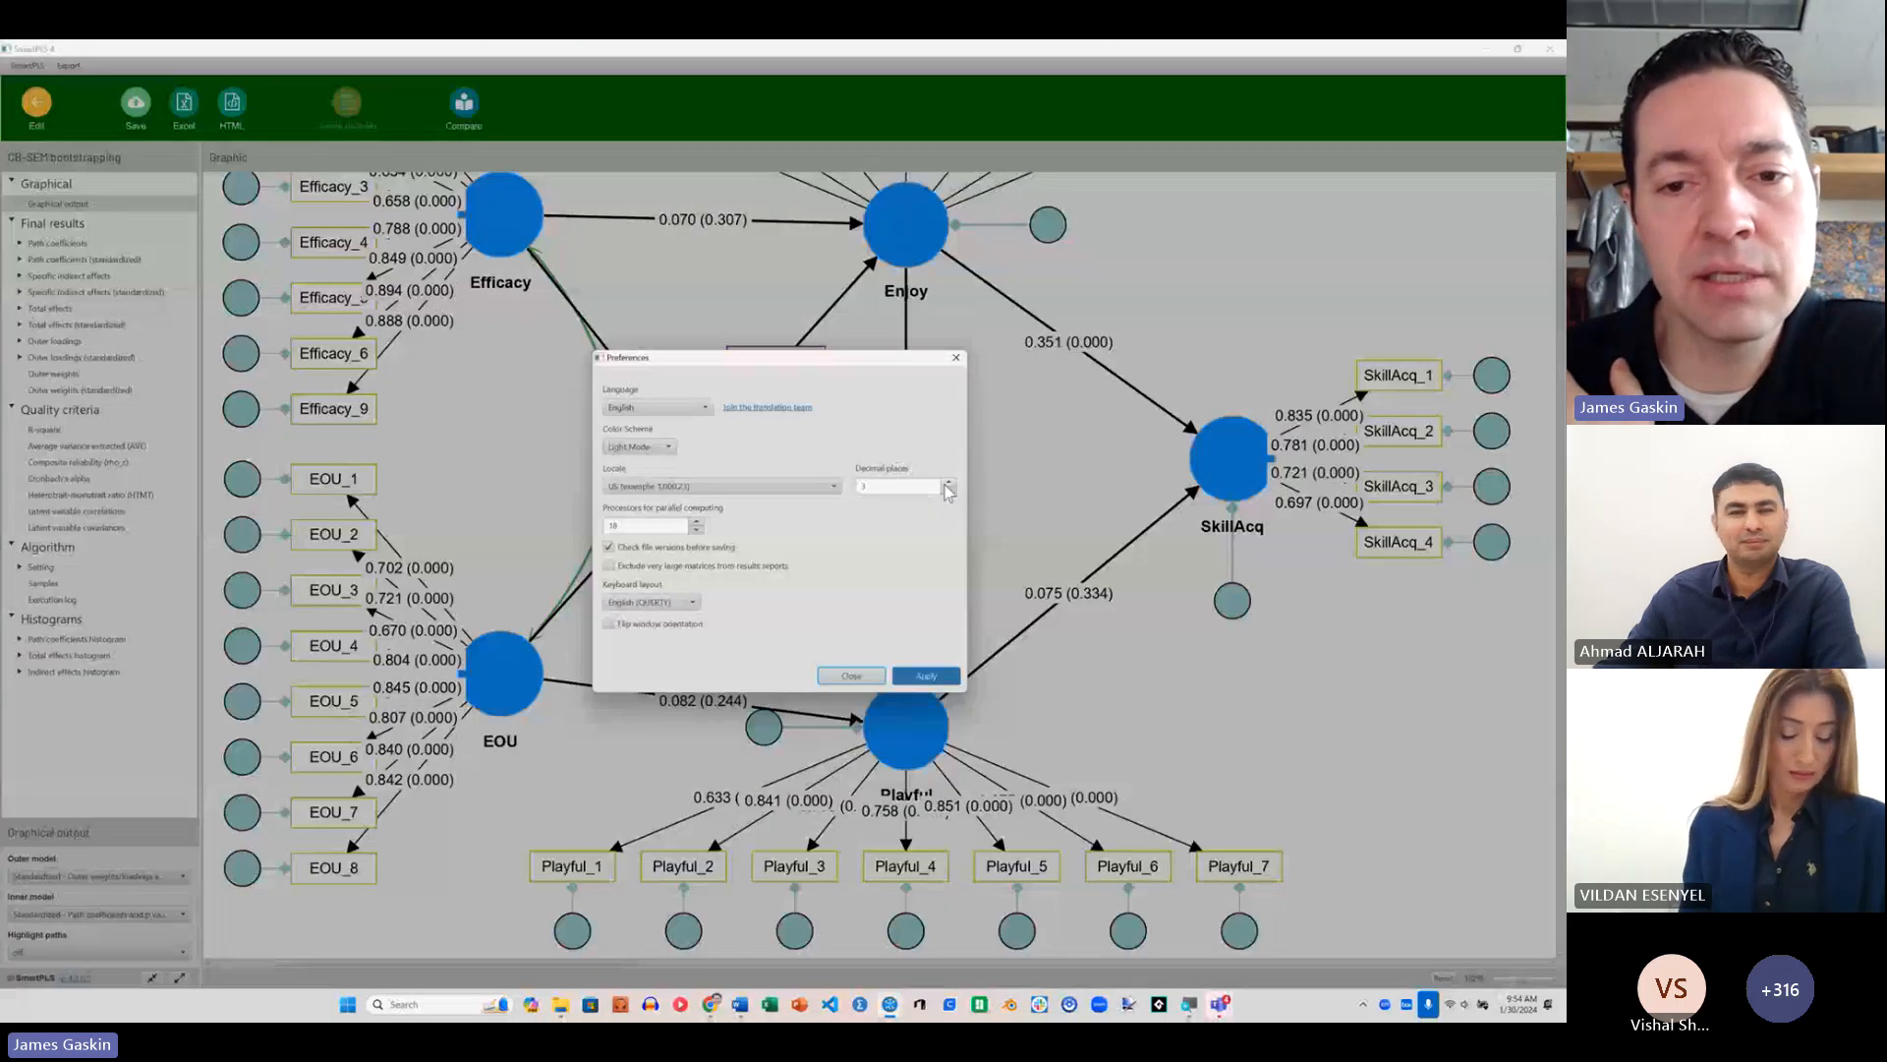
left_click(916, 678)
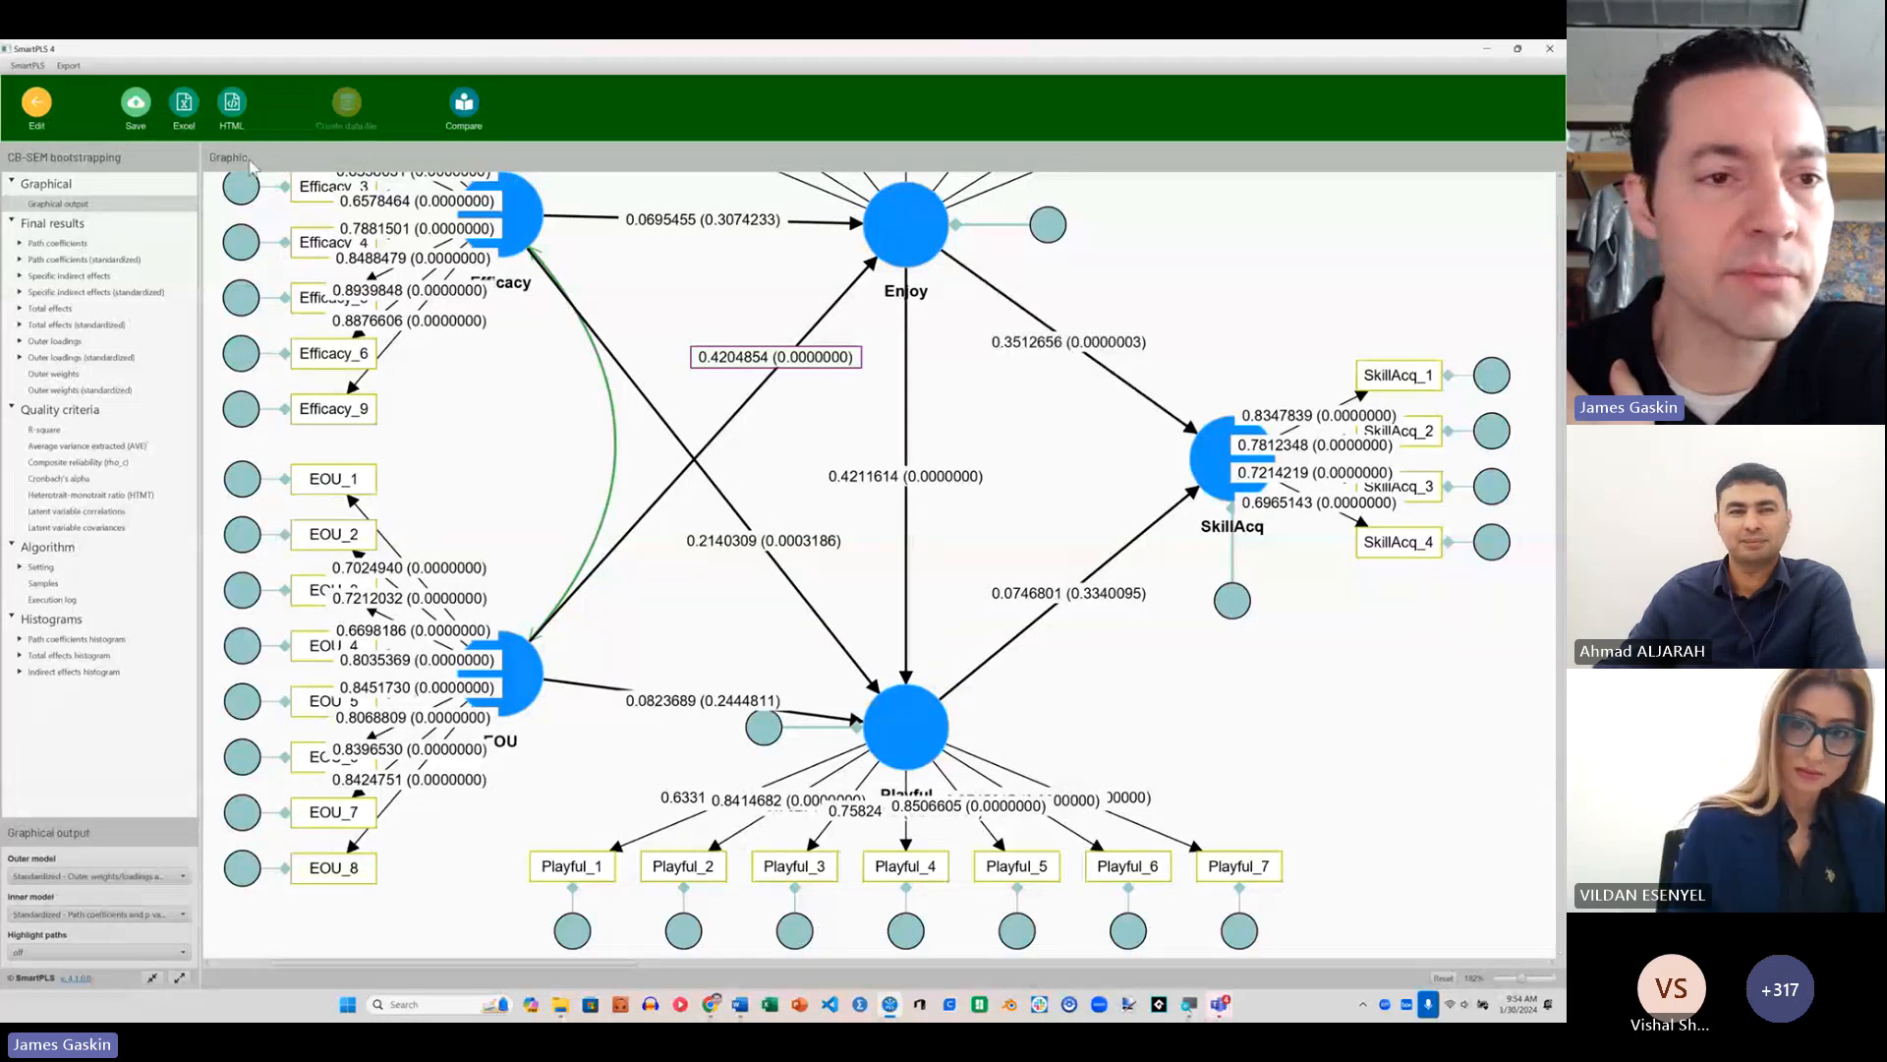
Step: Set the number of decimal places for results to 3 in the preferences
left_click(28, 65)
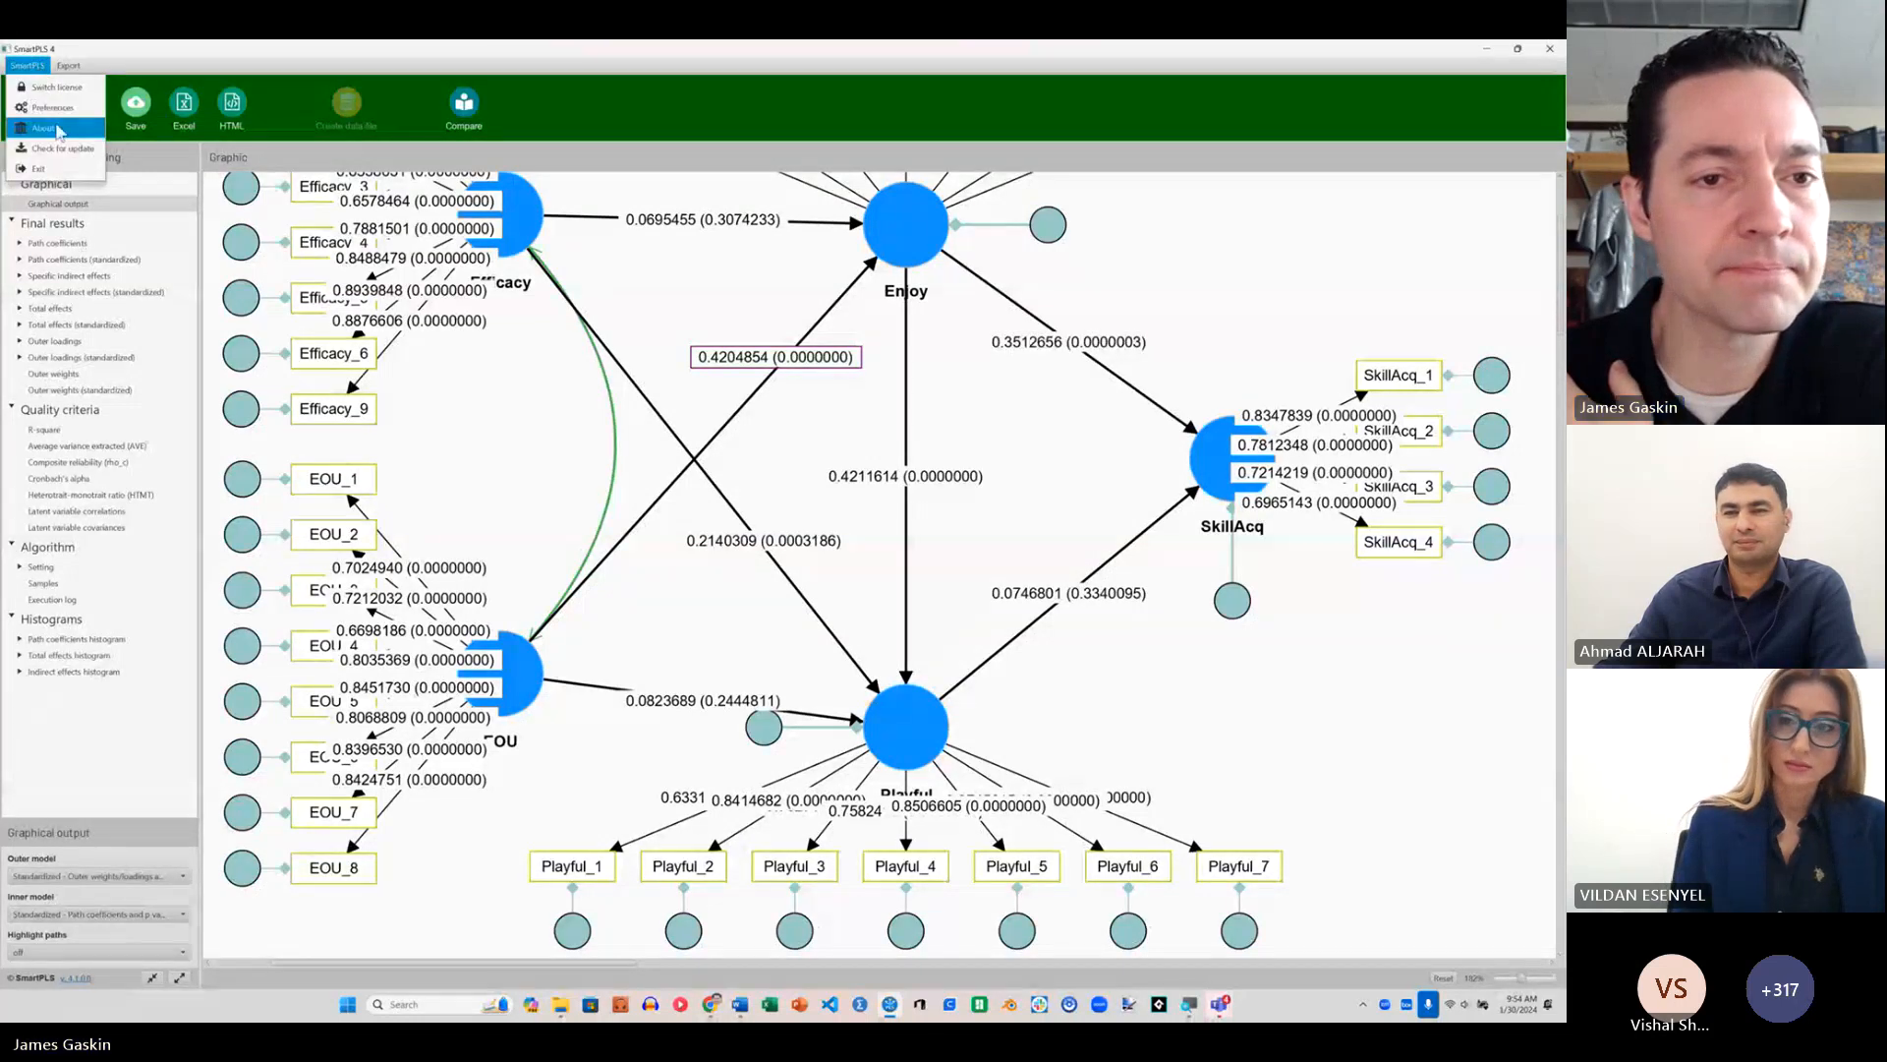
left_click(44, 133)
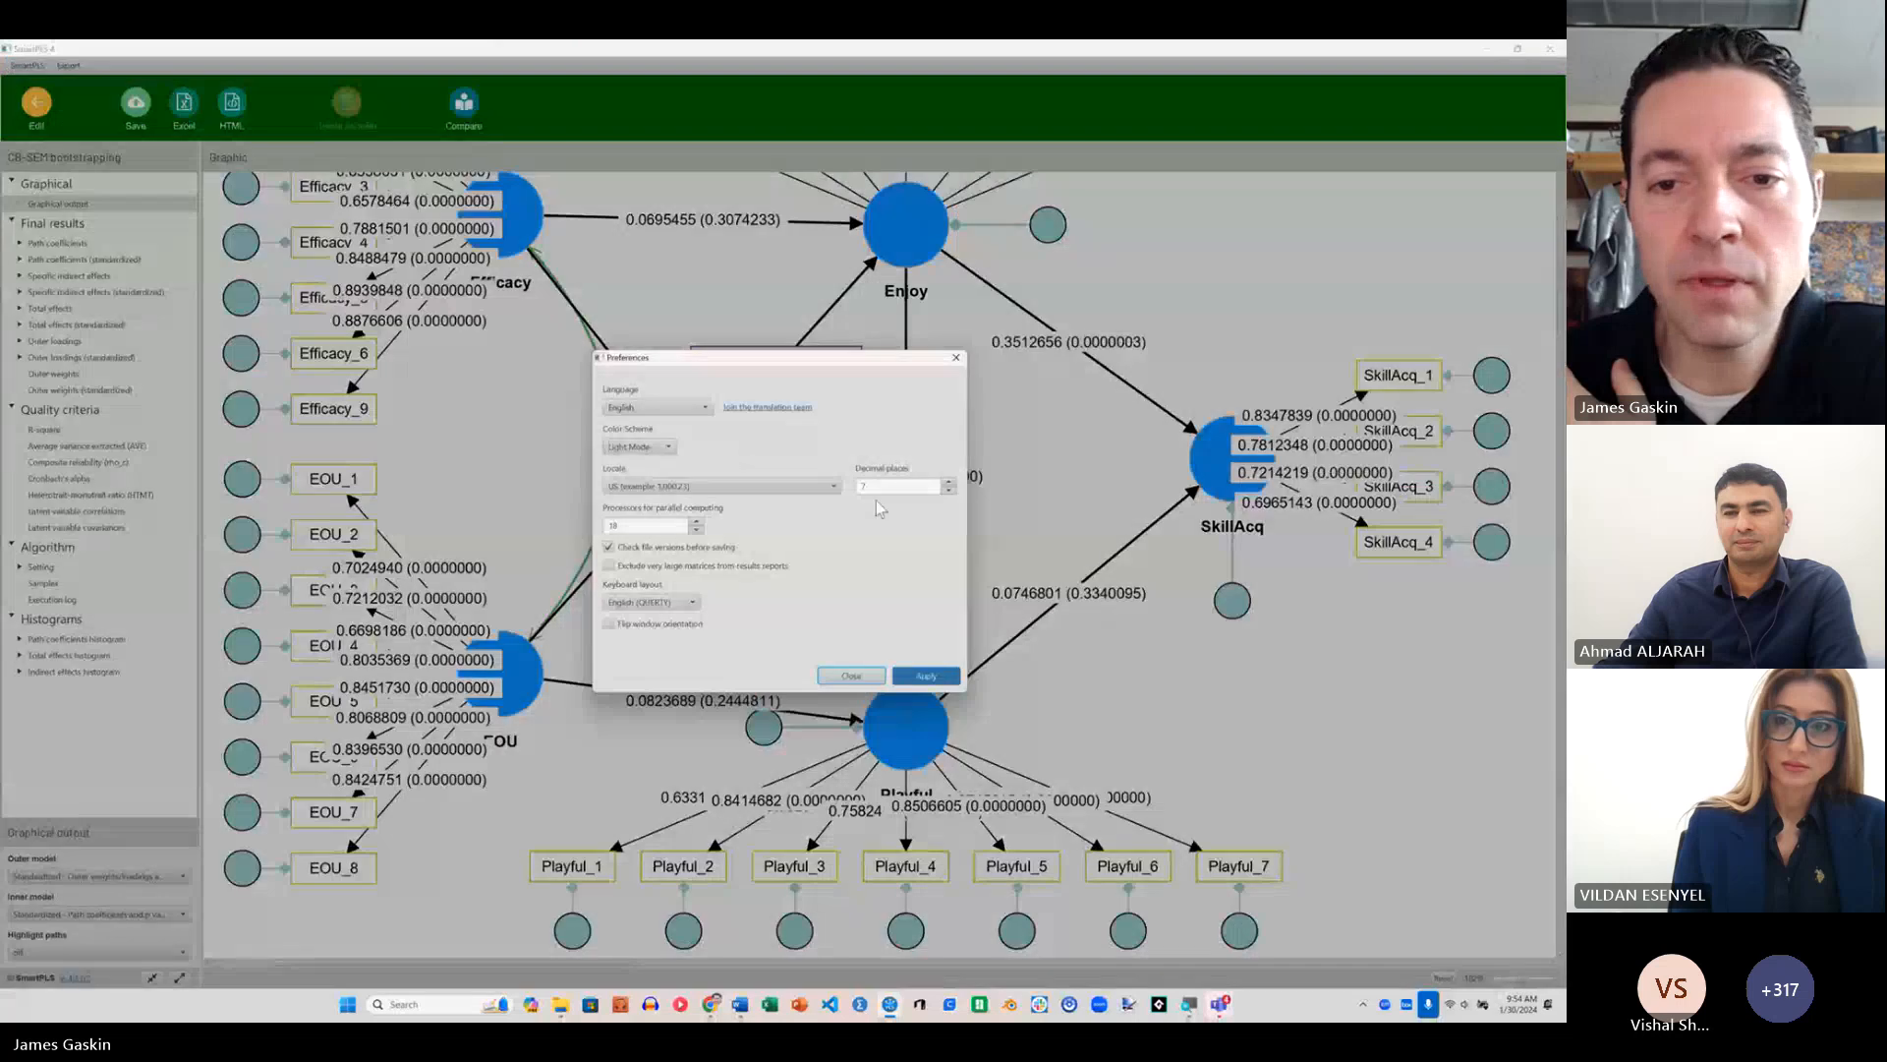
left_click(949, 482)
type("3")
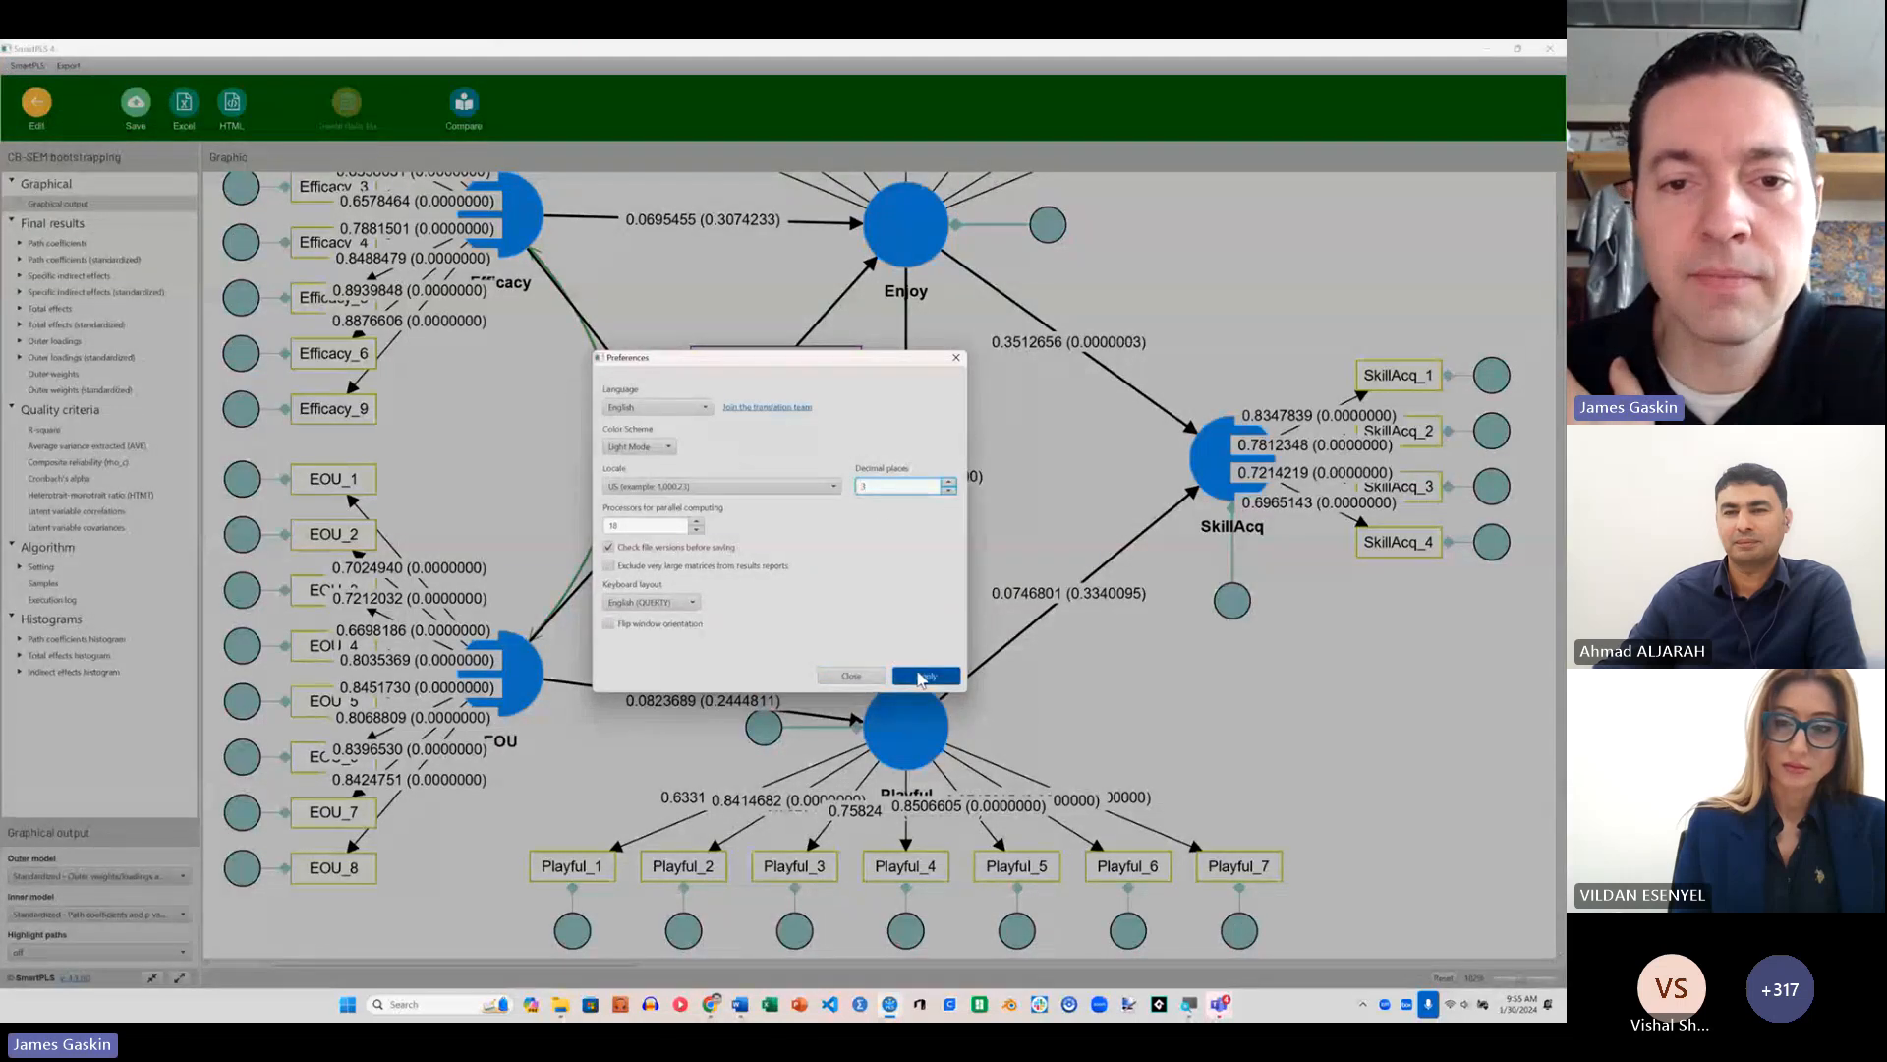
left_click(924, 677)
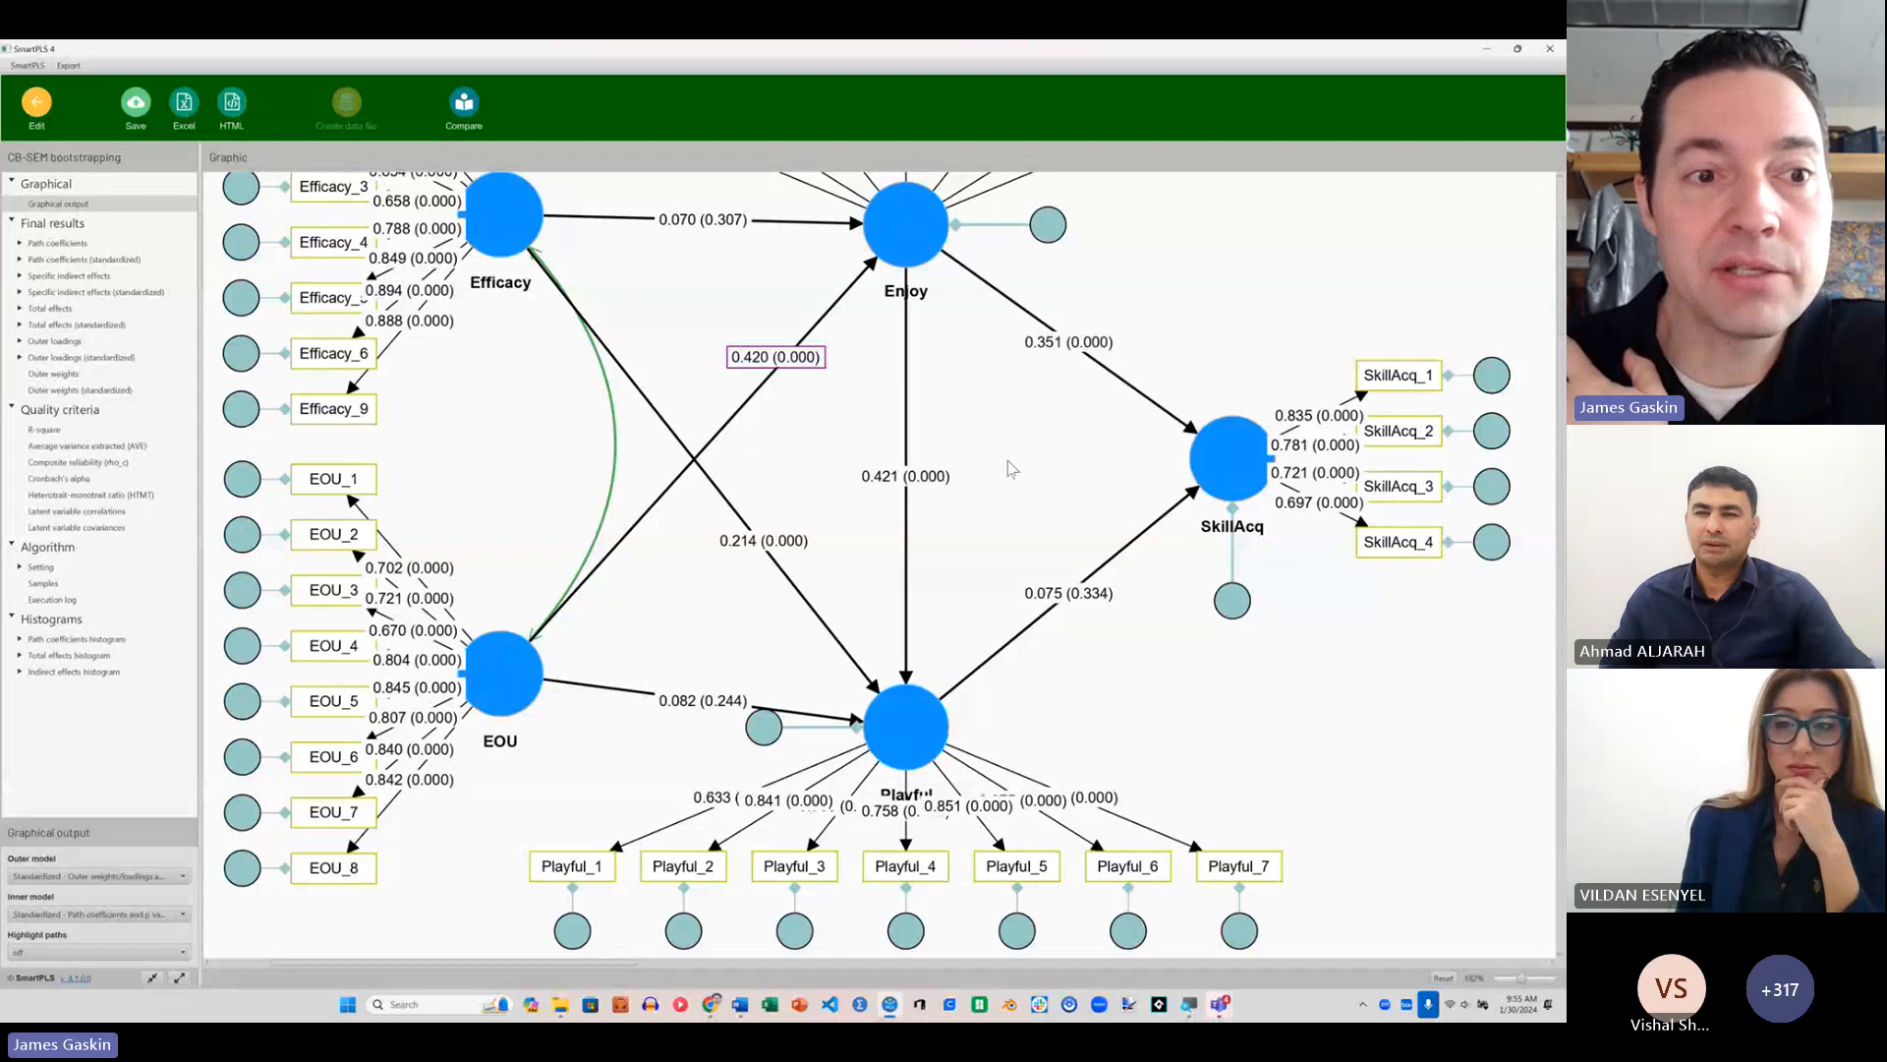
Step: Examine the standardized specific indirect effects with p values, confidence intervals and bias-corrected confidence intervals, plus the unstandardized total effects
scroll(952, 448, "up", 1)
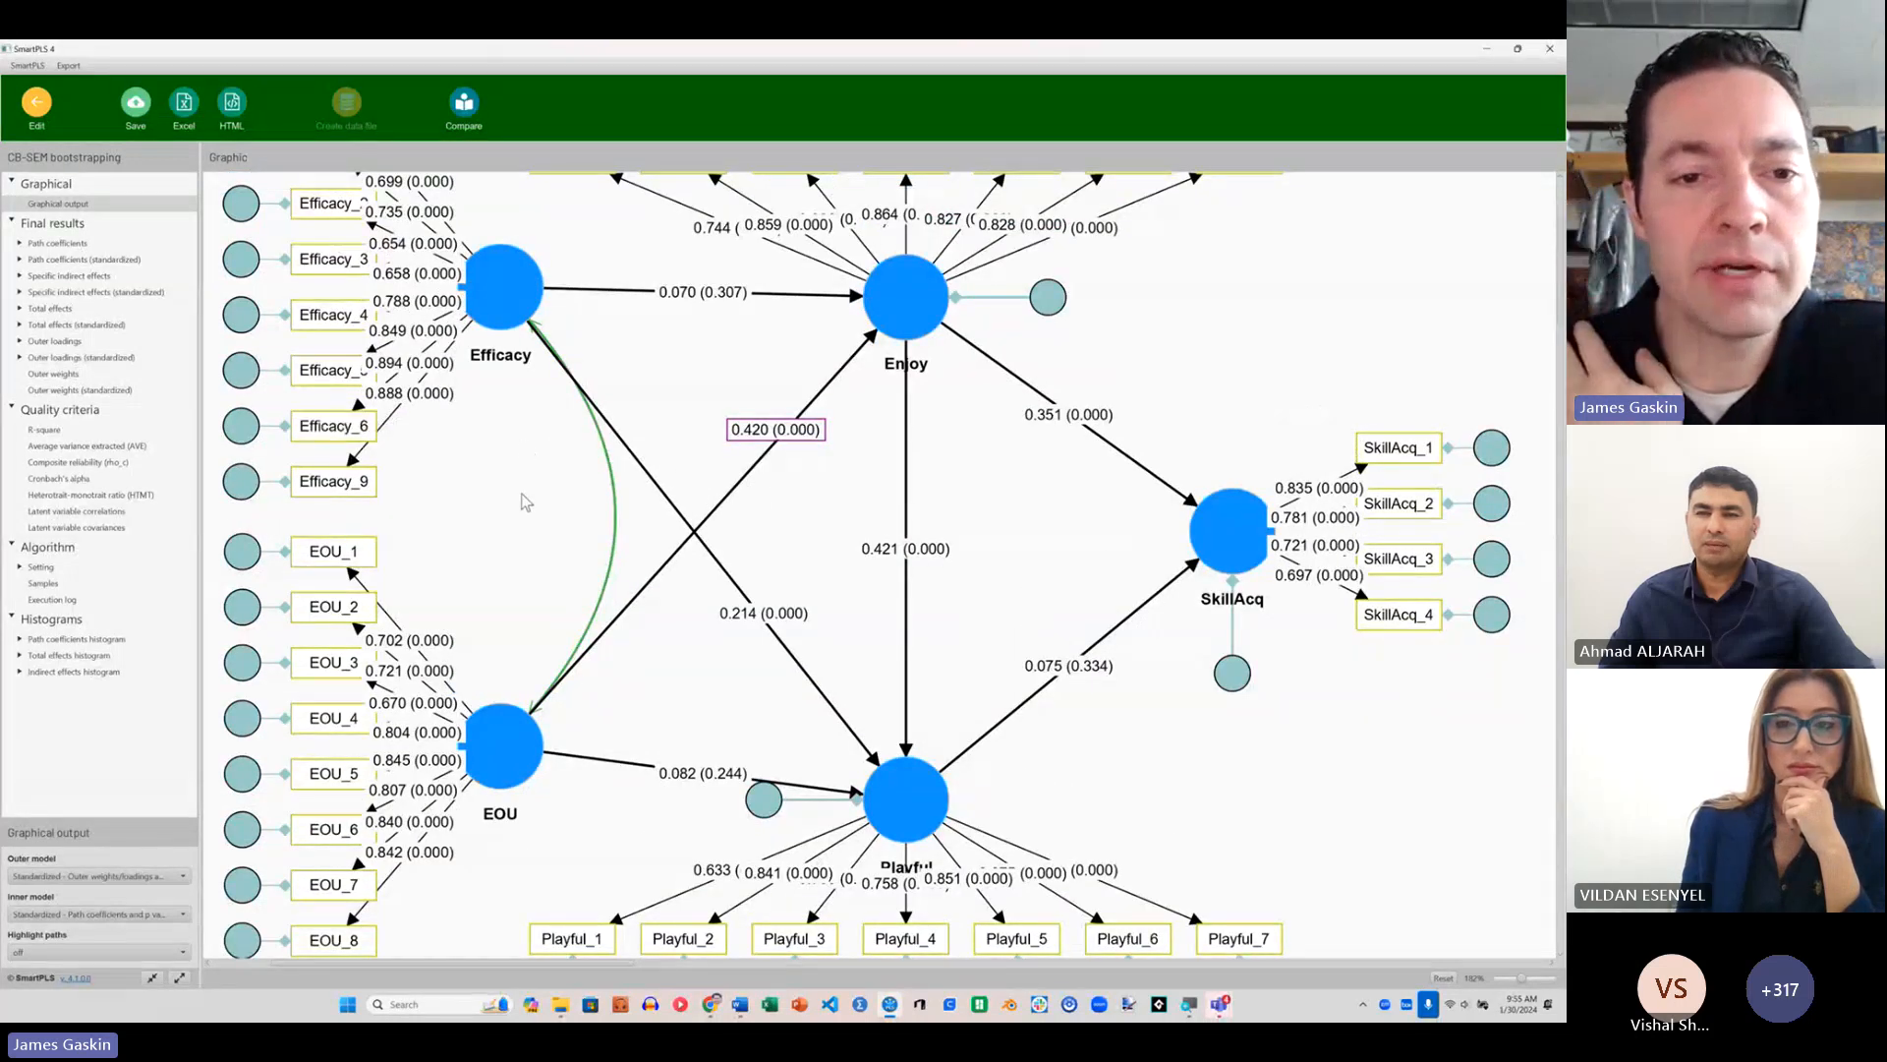
left_click(84, 294)
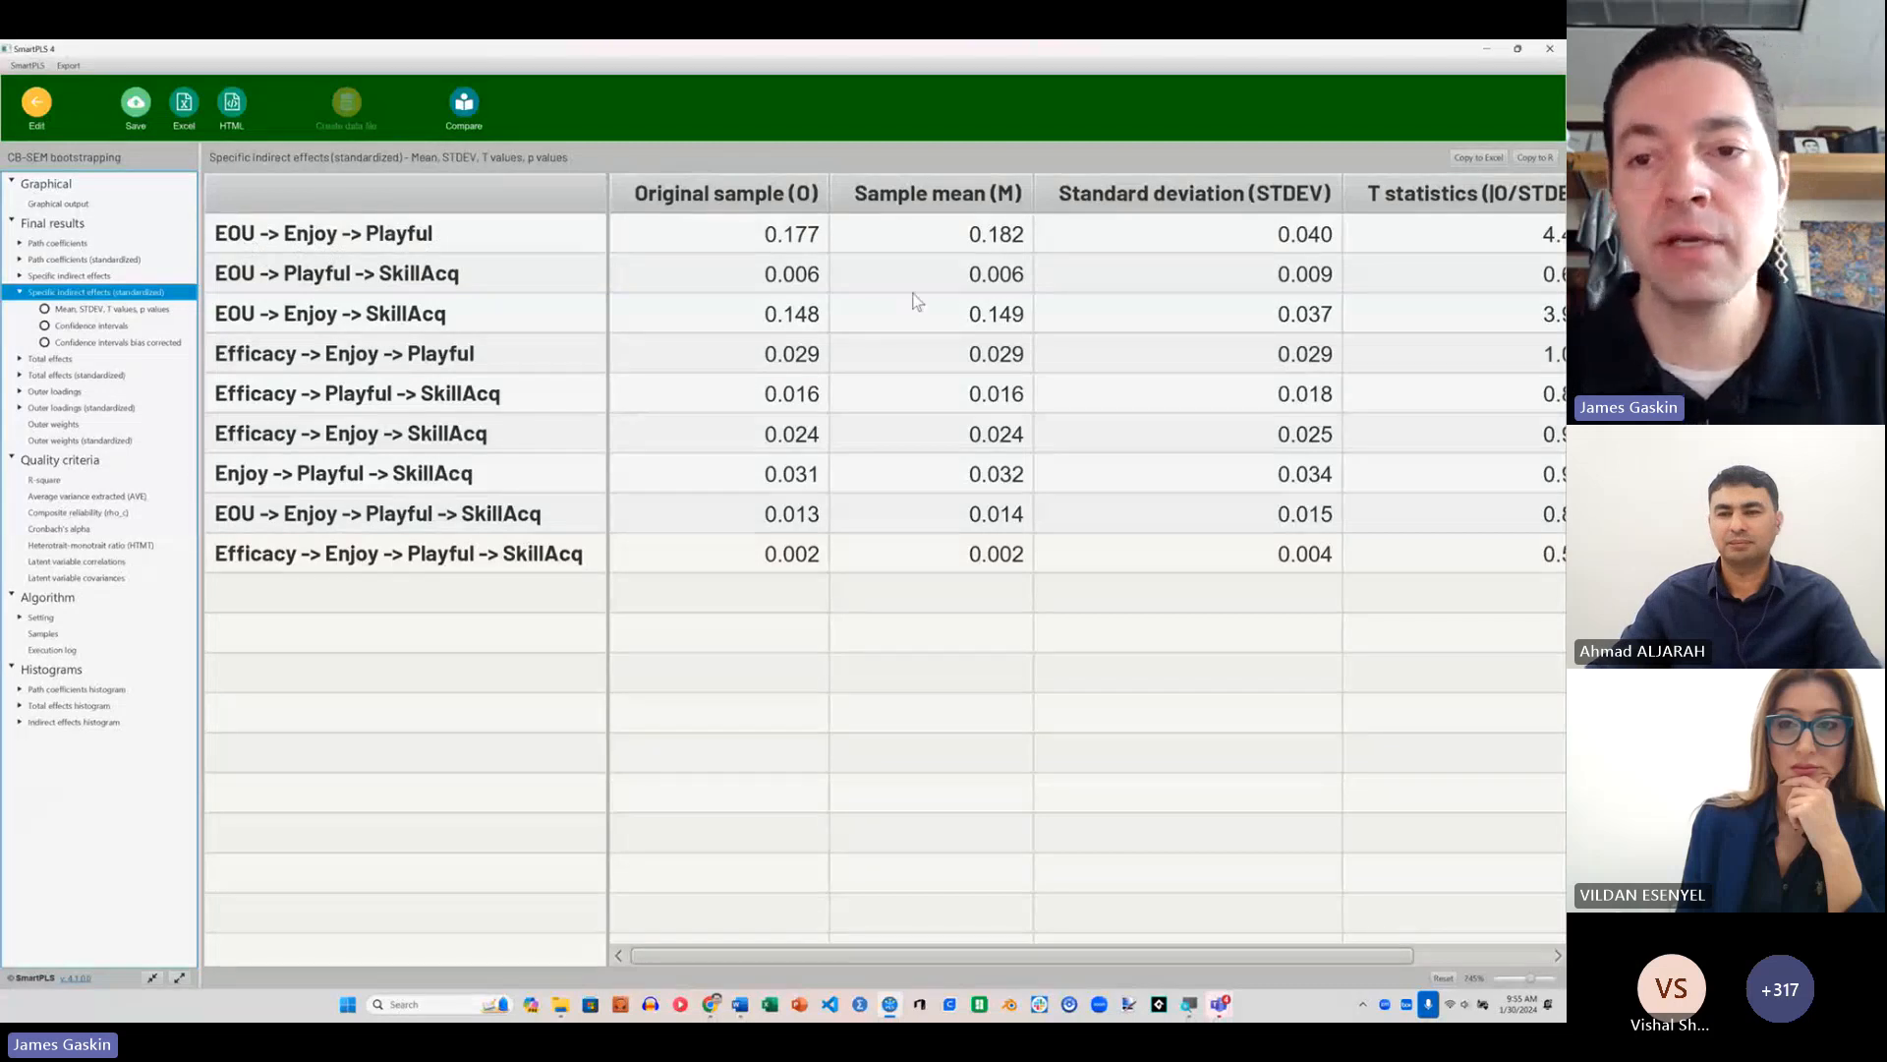
scroll(924, 299, "right", 3)
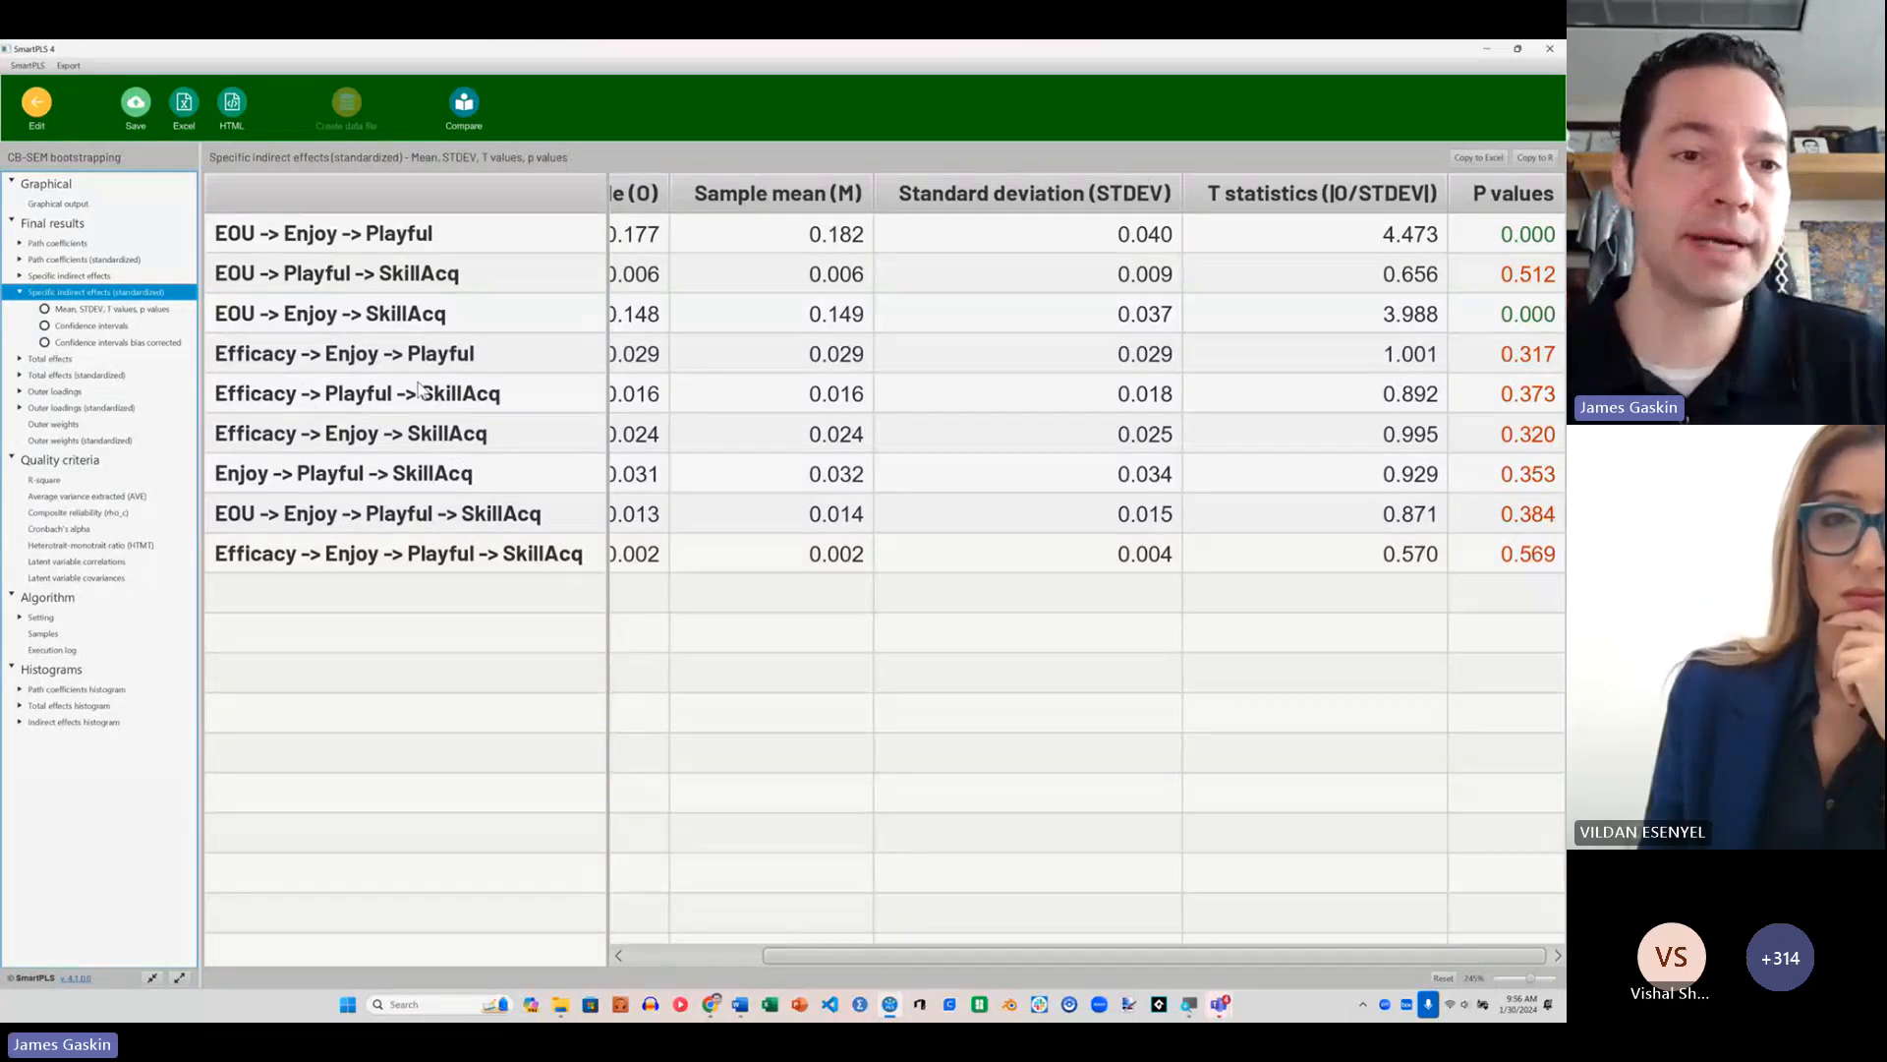
left_click(91, 326)
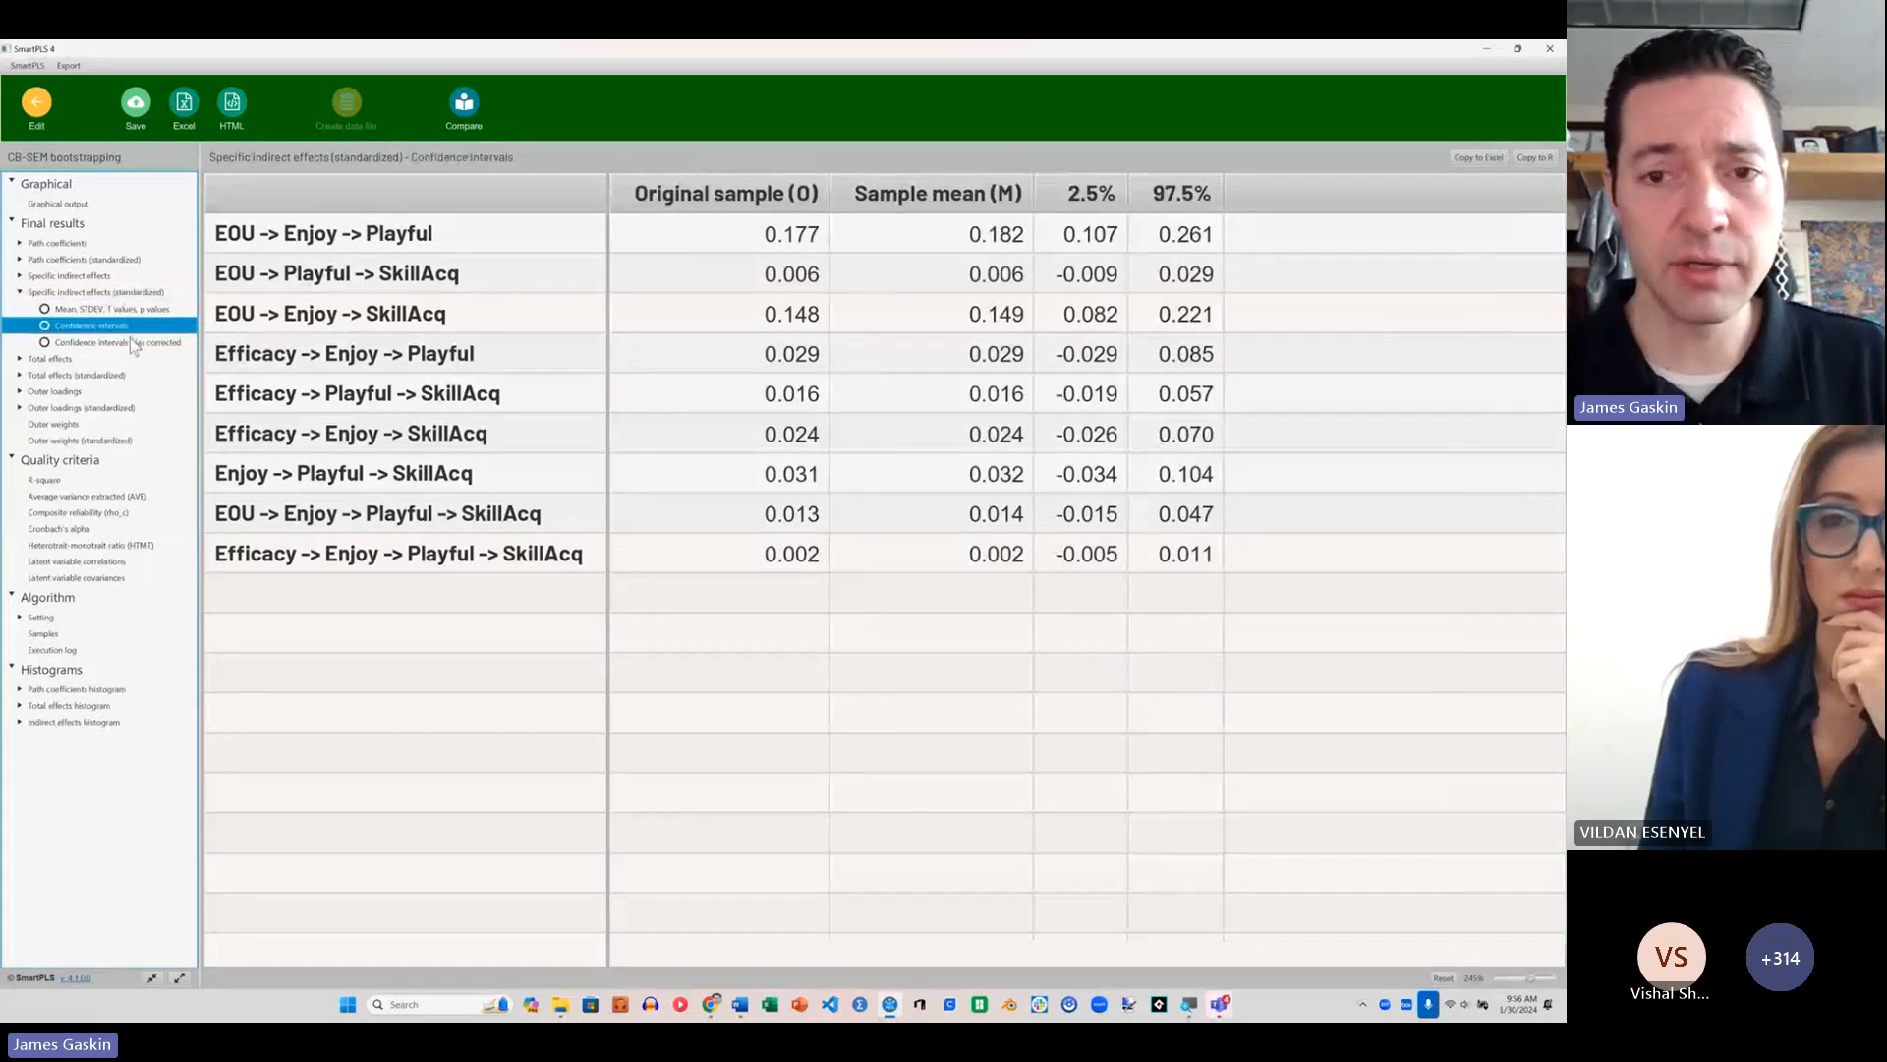
left_click(134, 343)
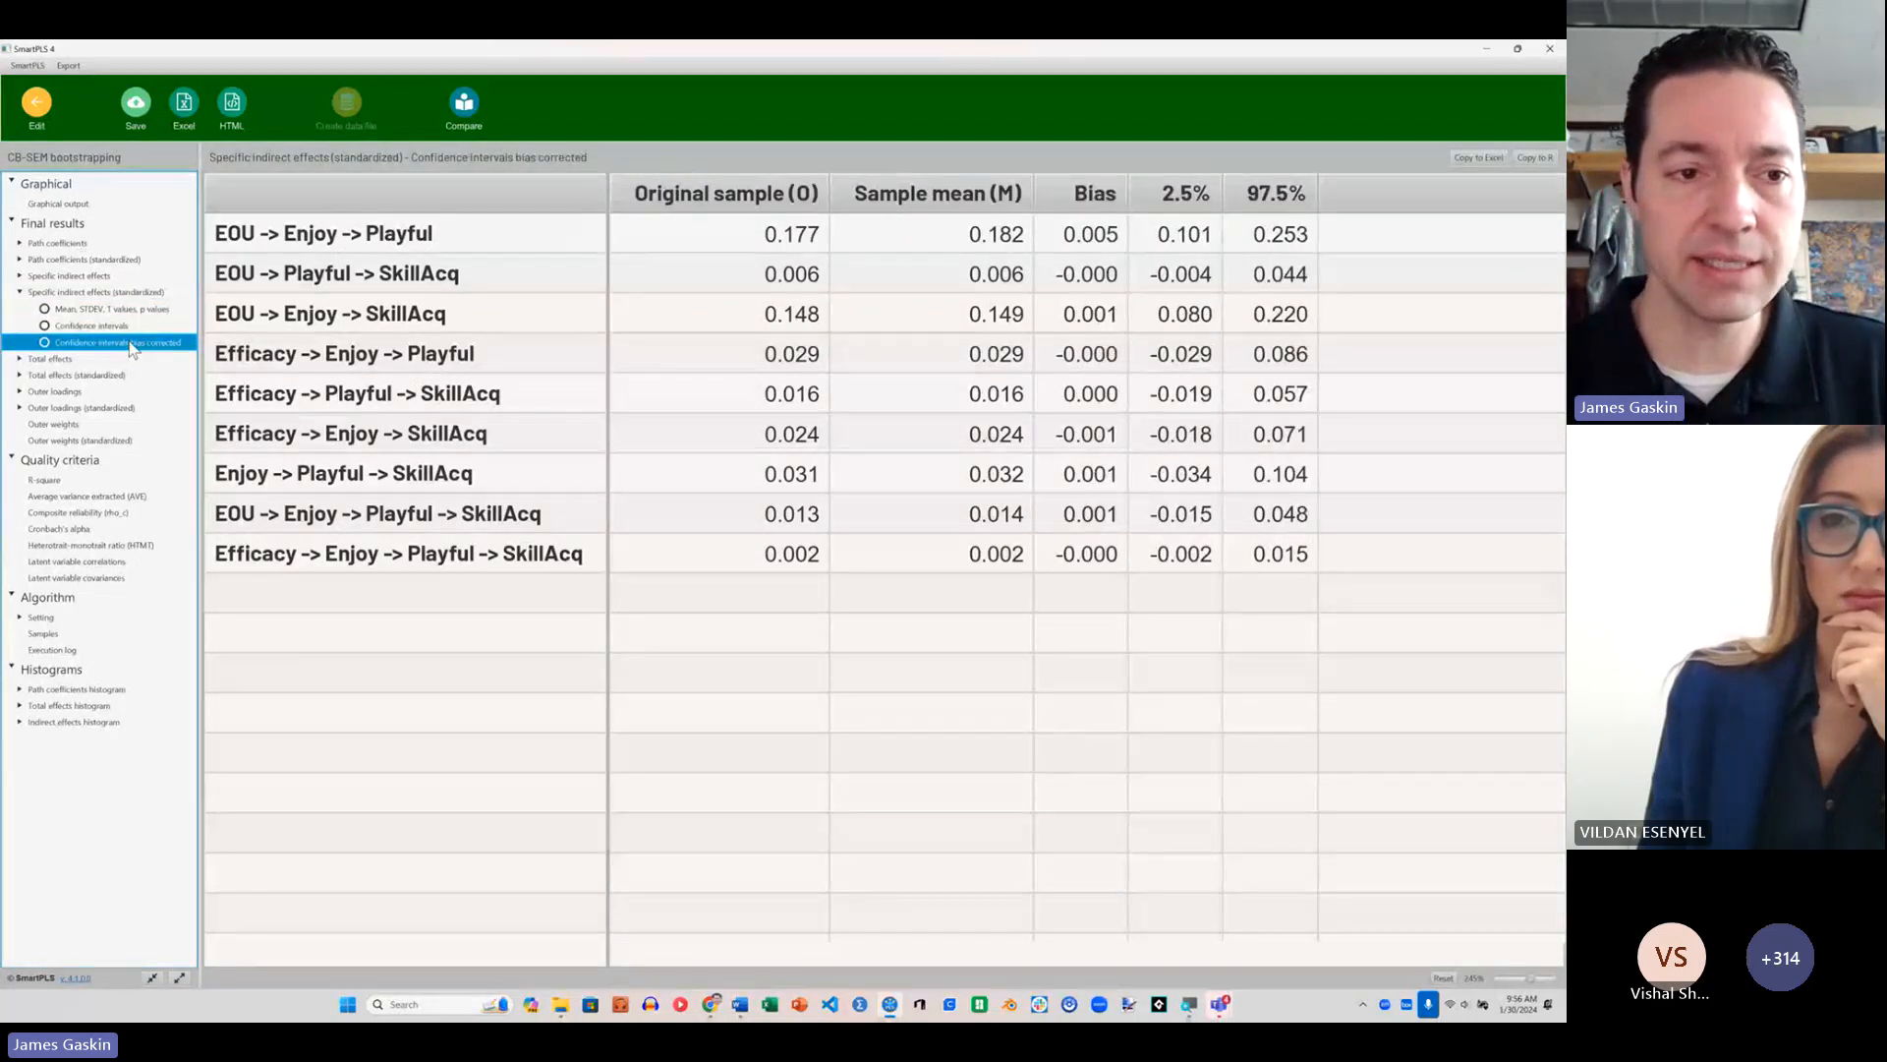
left_click(54, 360)
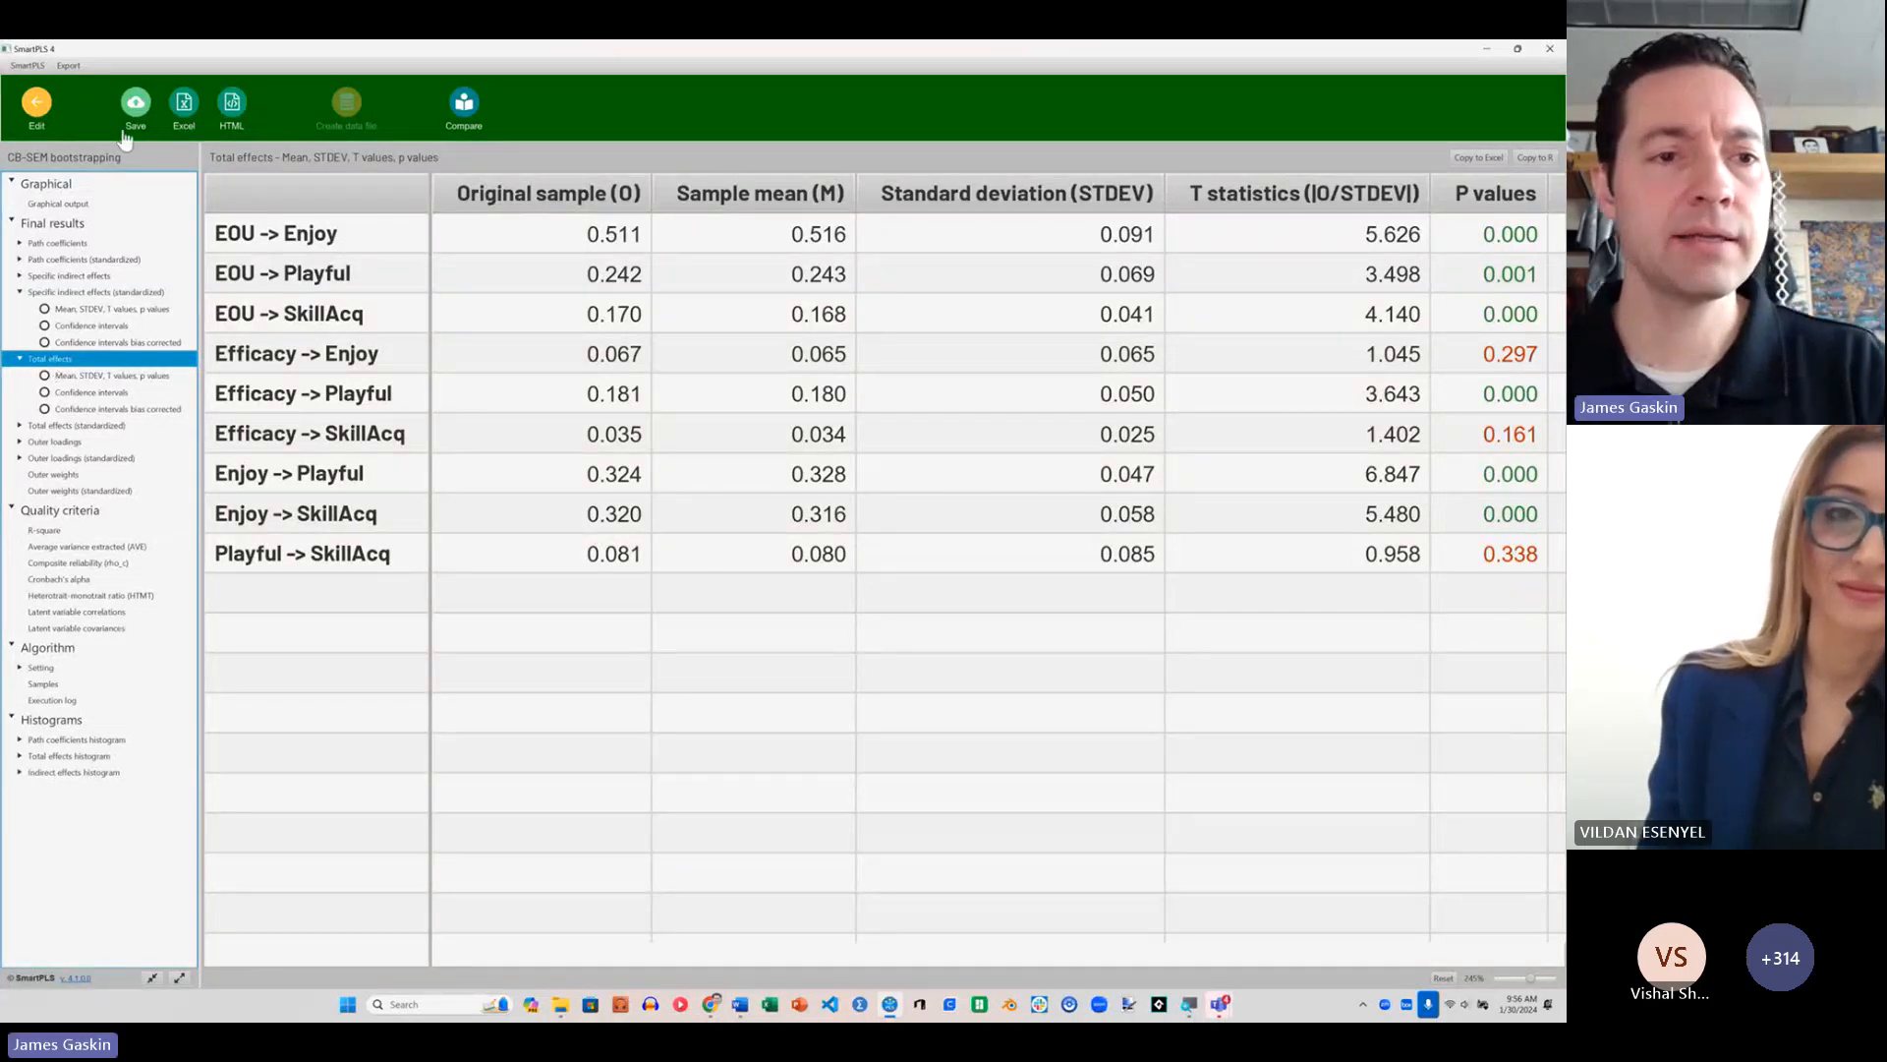
Step: Reopen the bootstrapping report from the model, copy the total effects table for Excel, and paste it into a blank Excel workbook
left_click(39, 107)
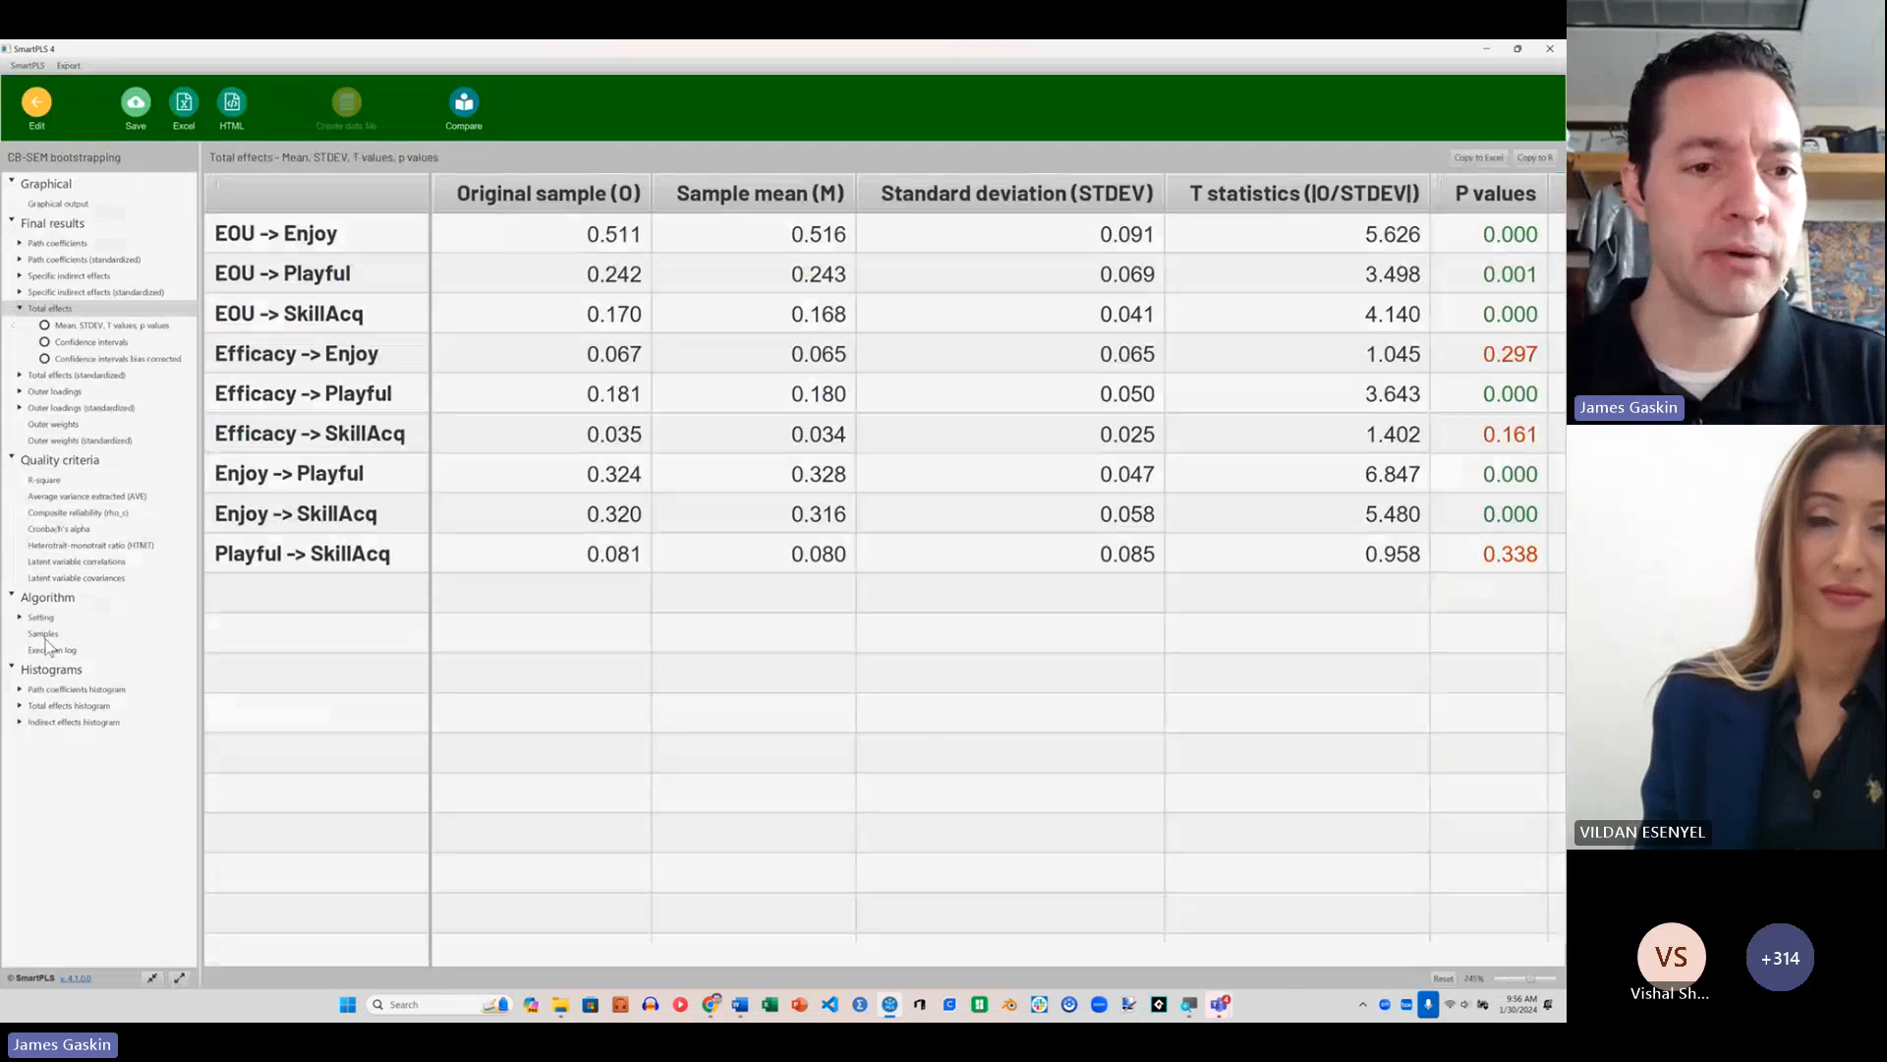
left_click(46, 626)
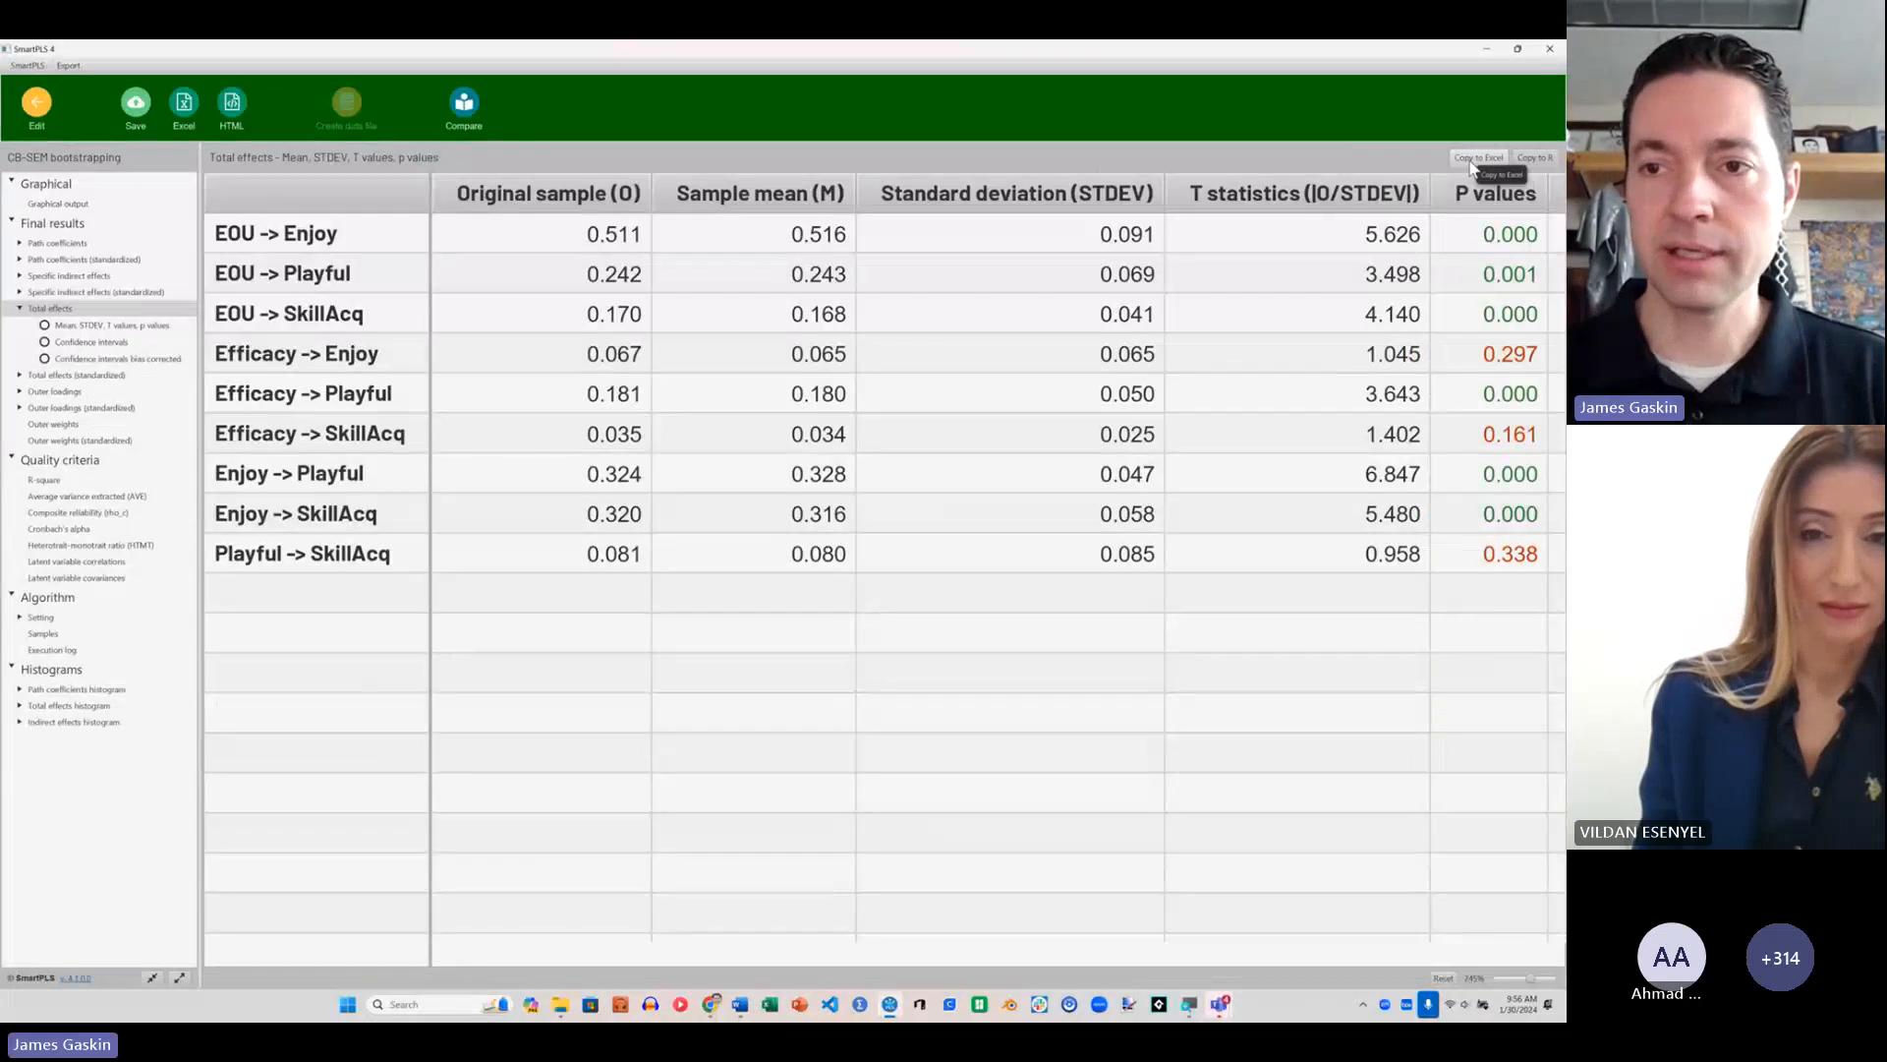
left_click(1386, 180)
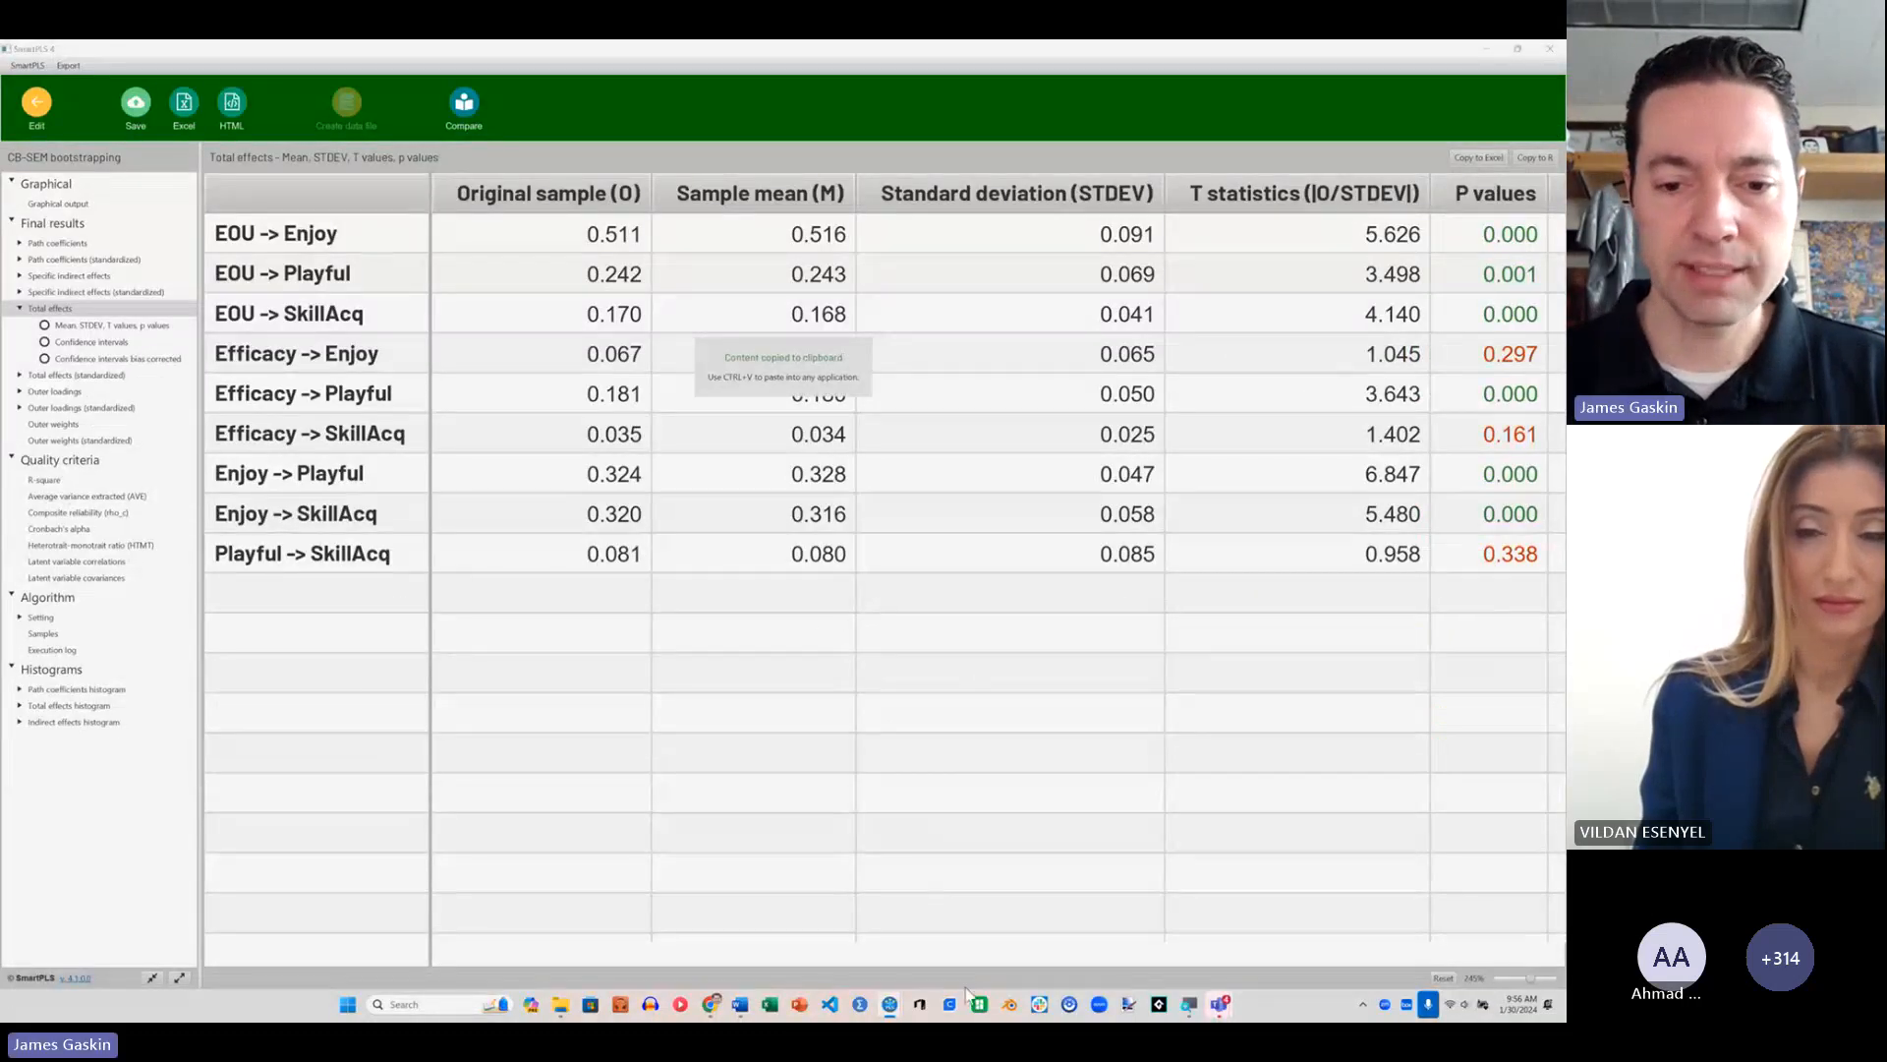
left_click(773, 1004)
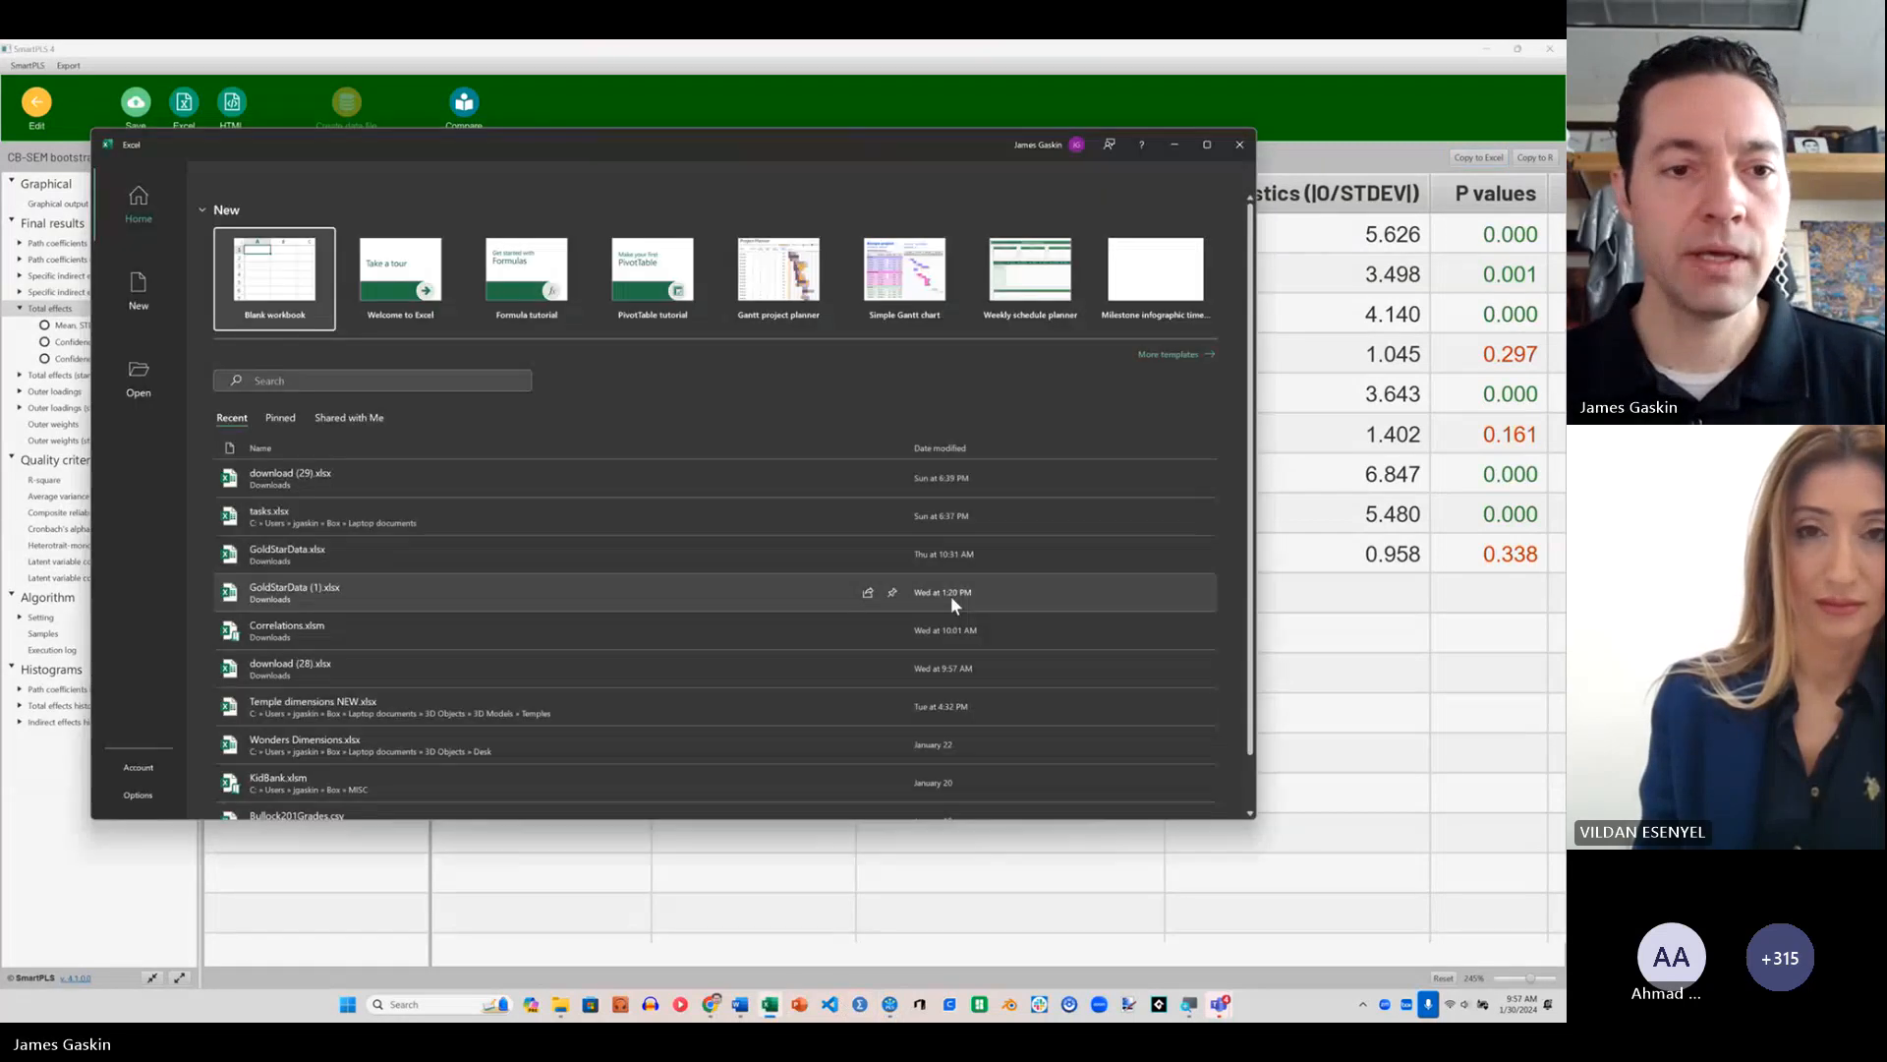
left_click(287, 275)
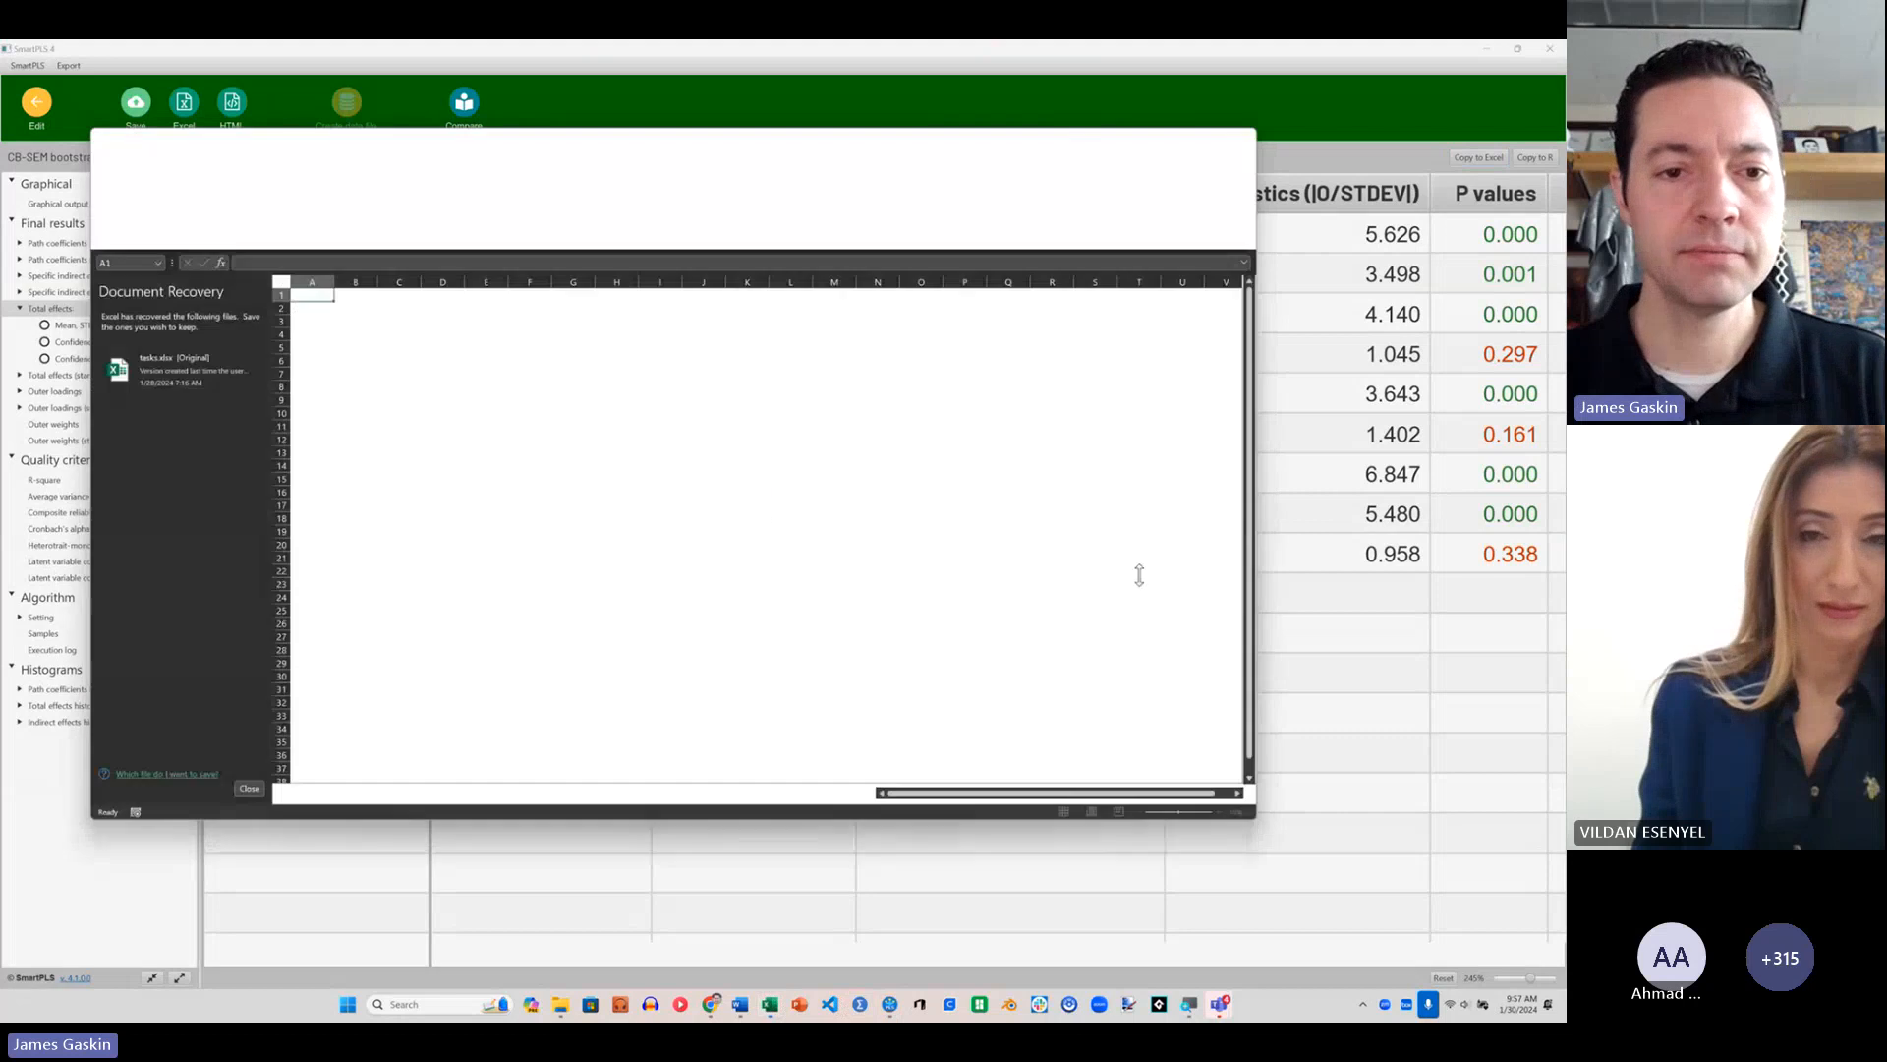
left_click(248, 788)
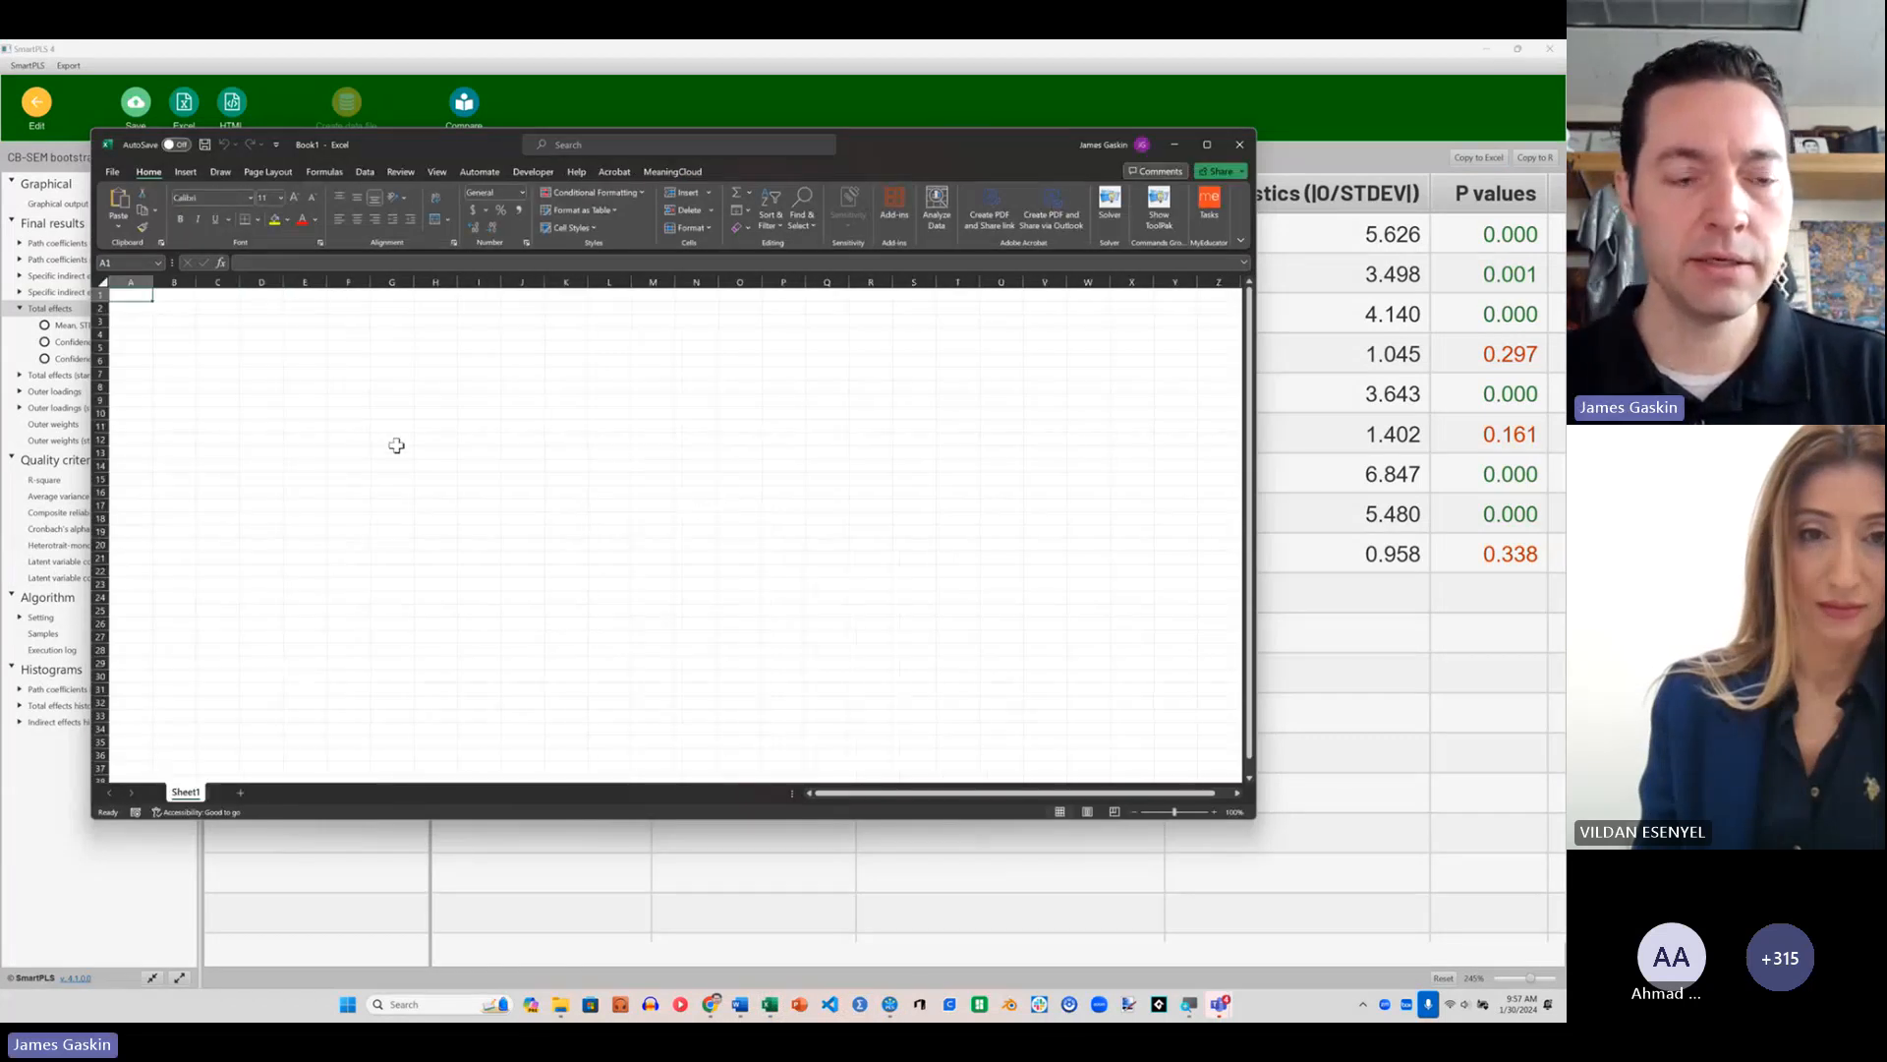
key("ctrl+v")
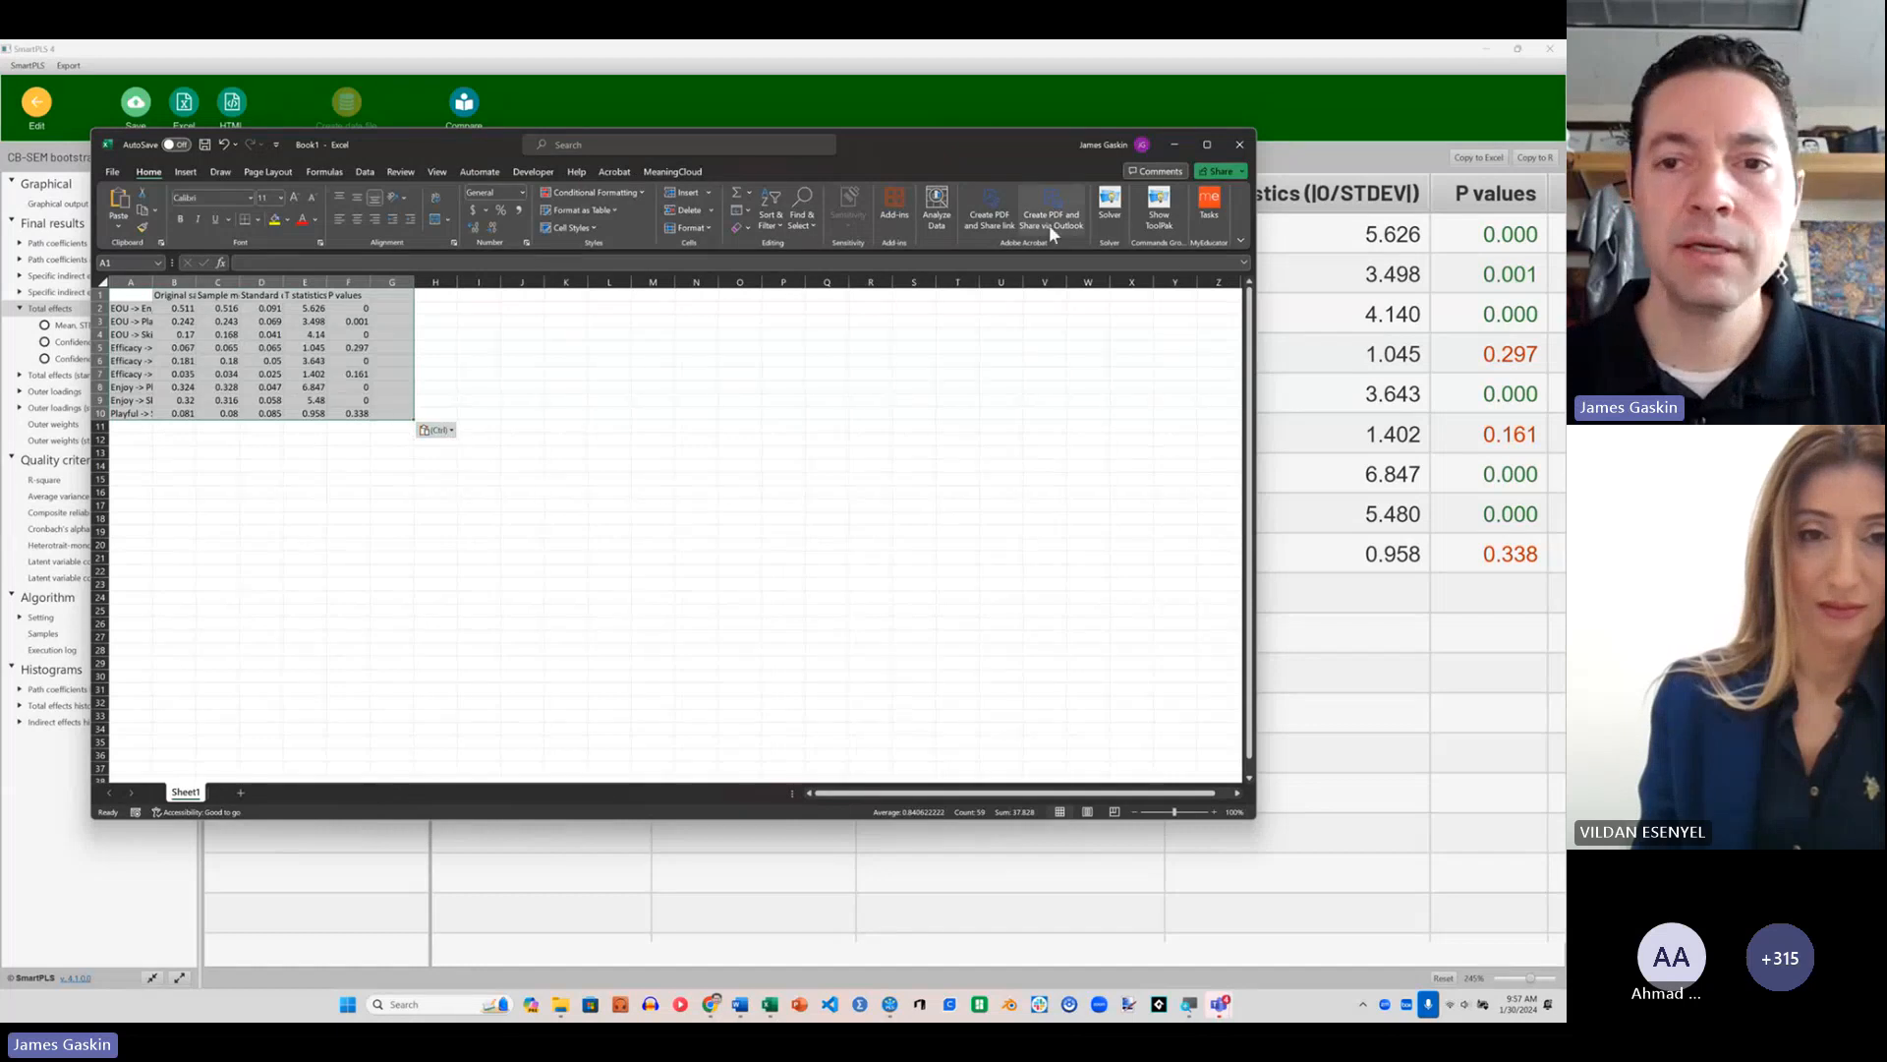
Step: Close the Excel workbook, switch to SmartPLS, and leave the bootstrapping report and structural model for the workspace overview
left_click(1239, 147)
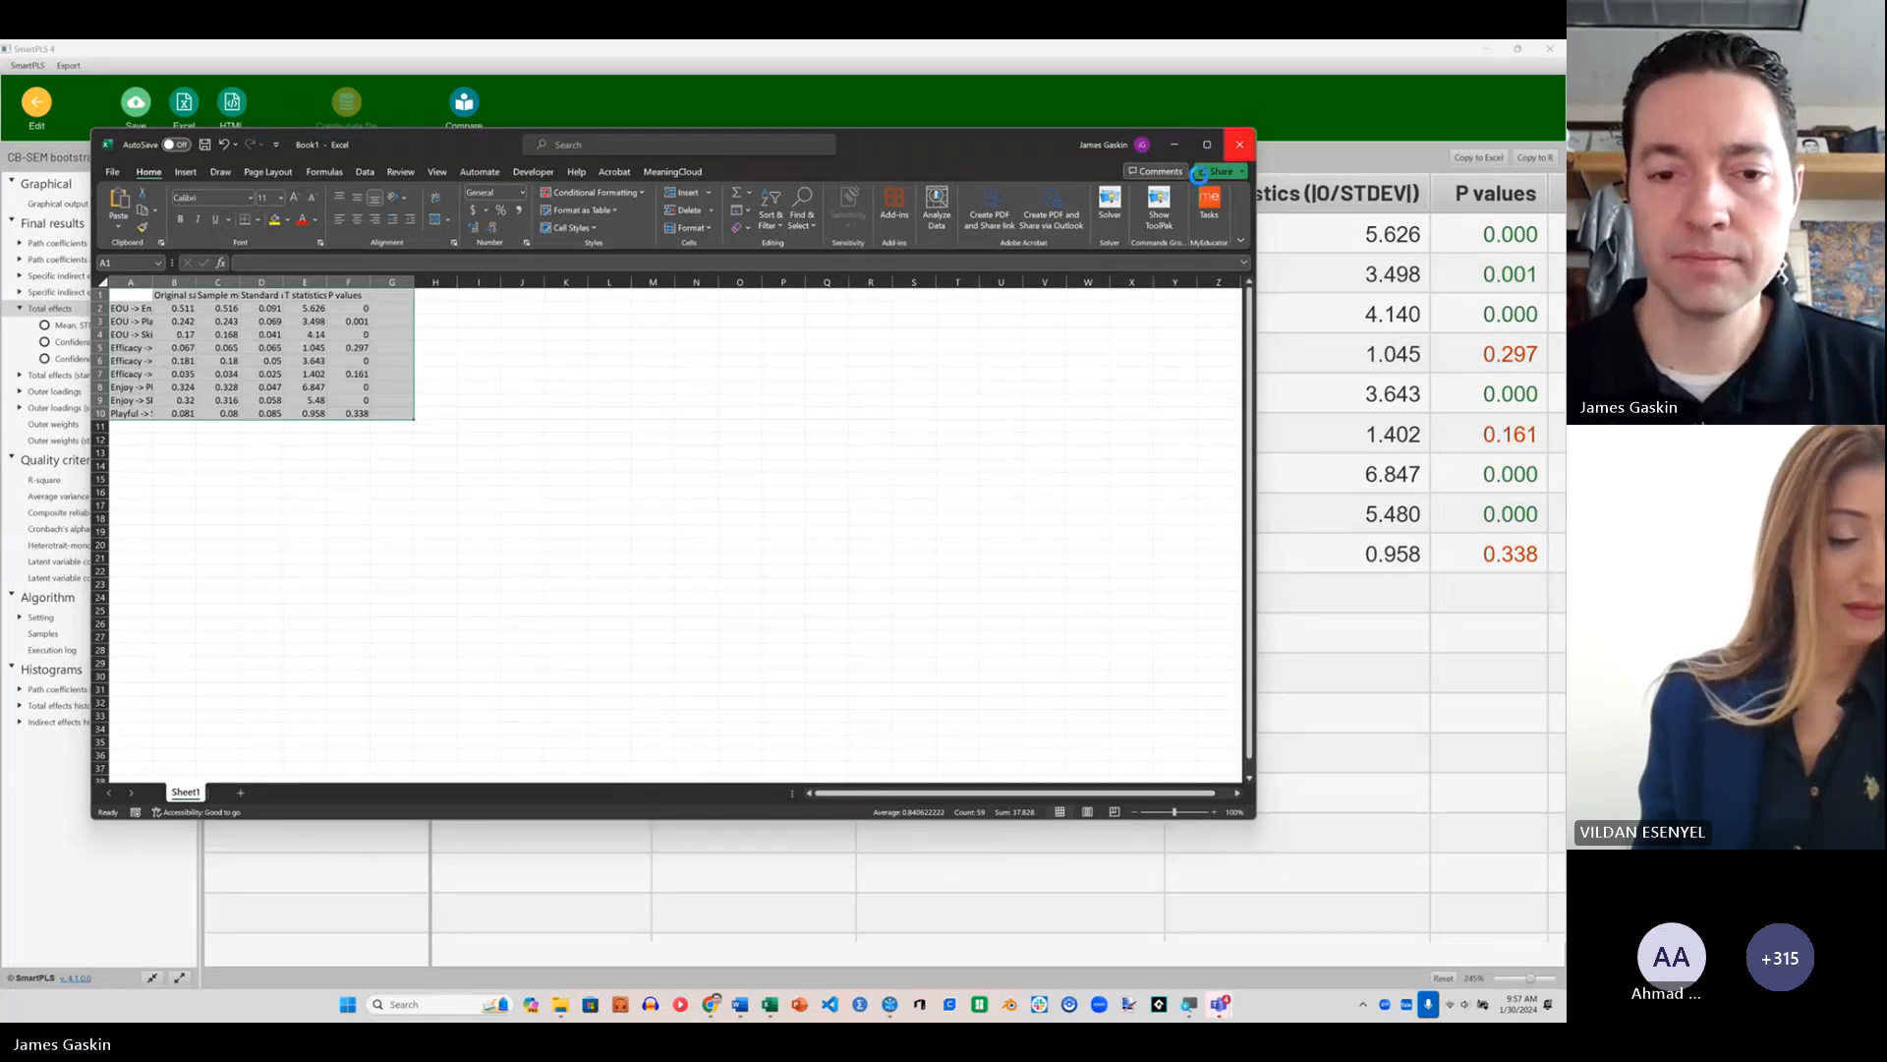
left_click(733, 645)
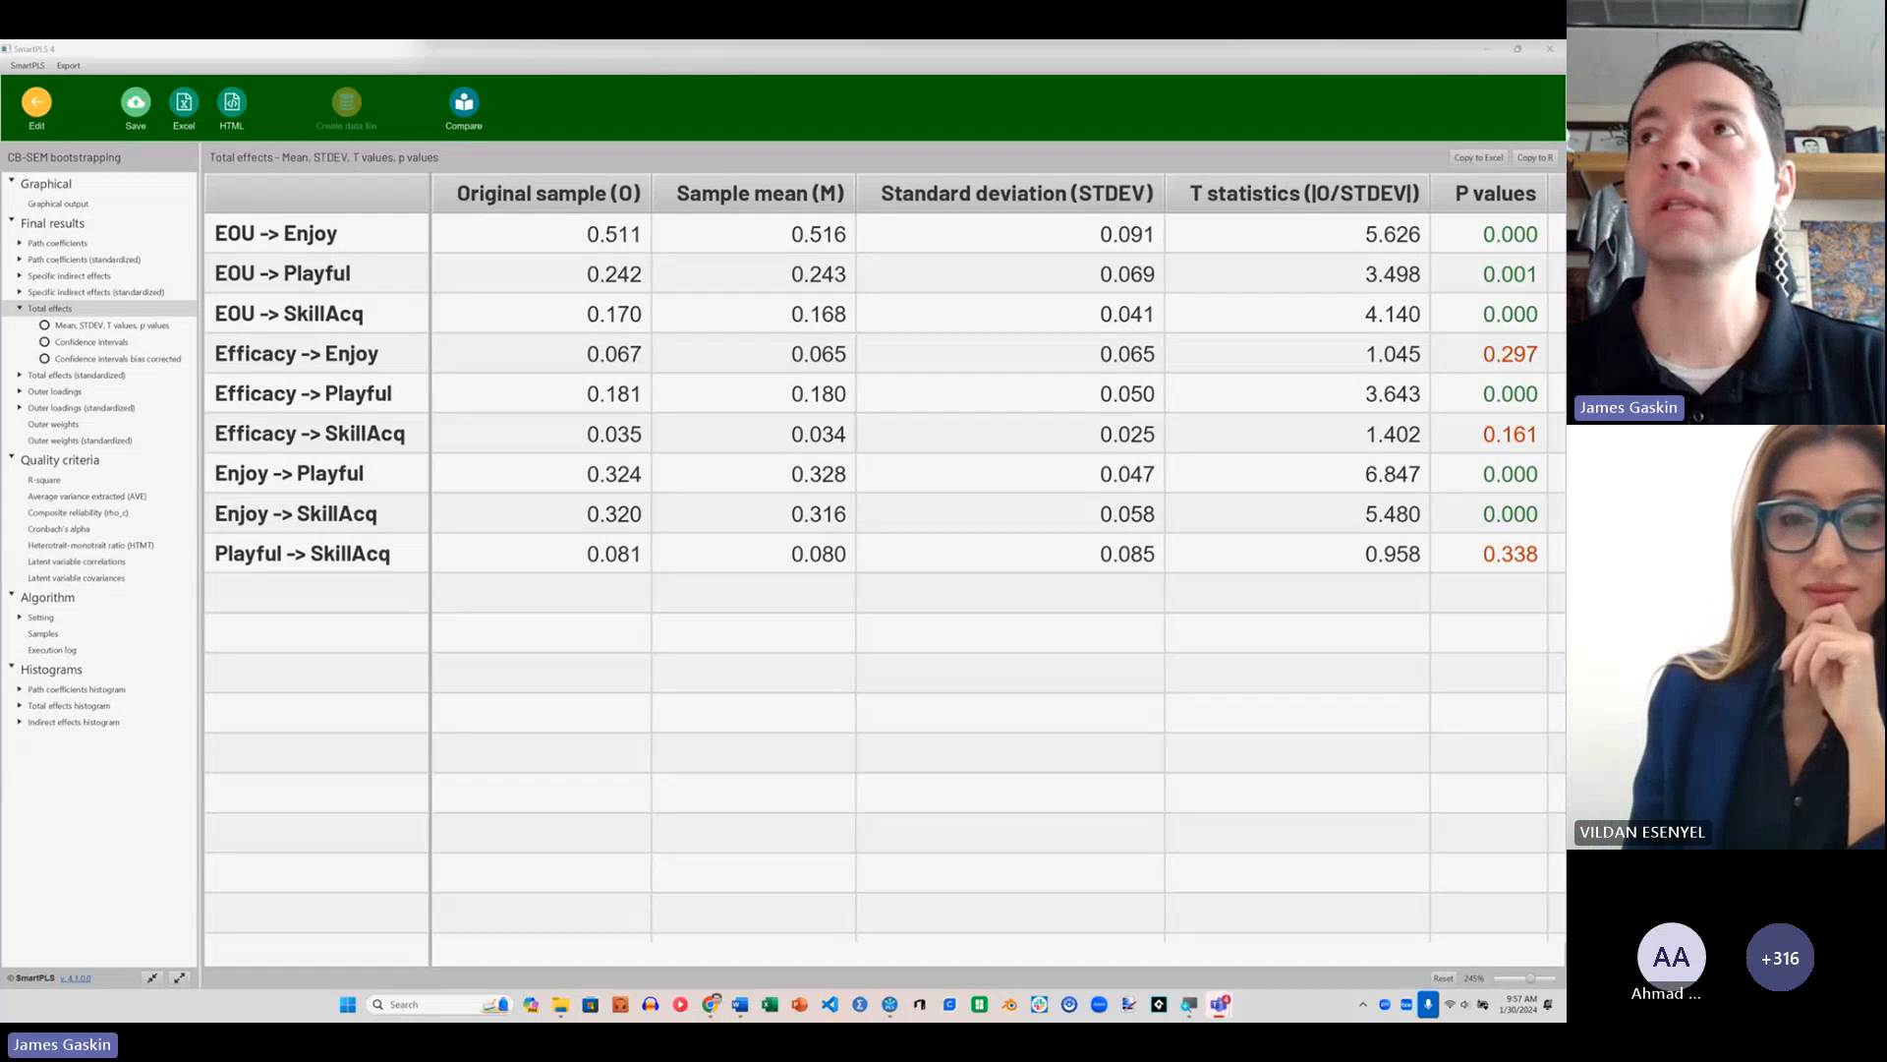
key("alt+Tab")
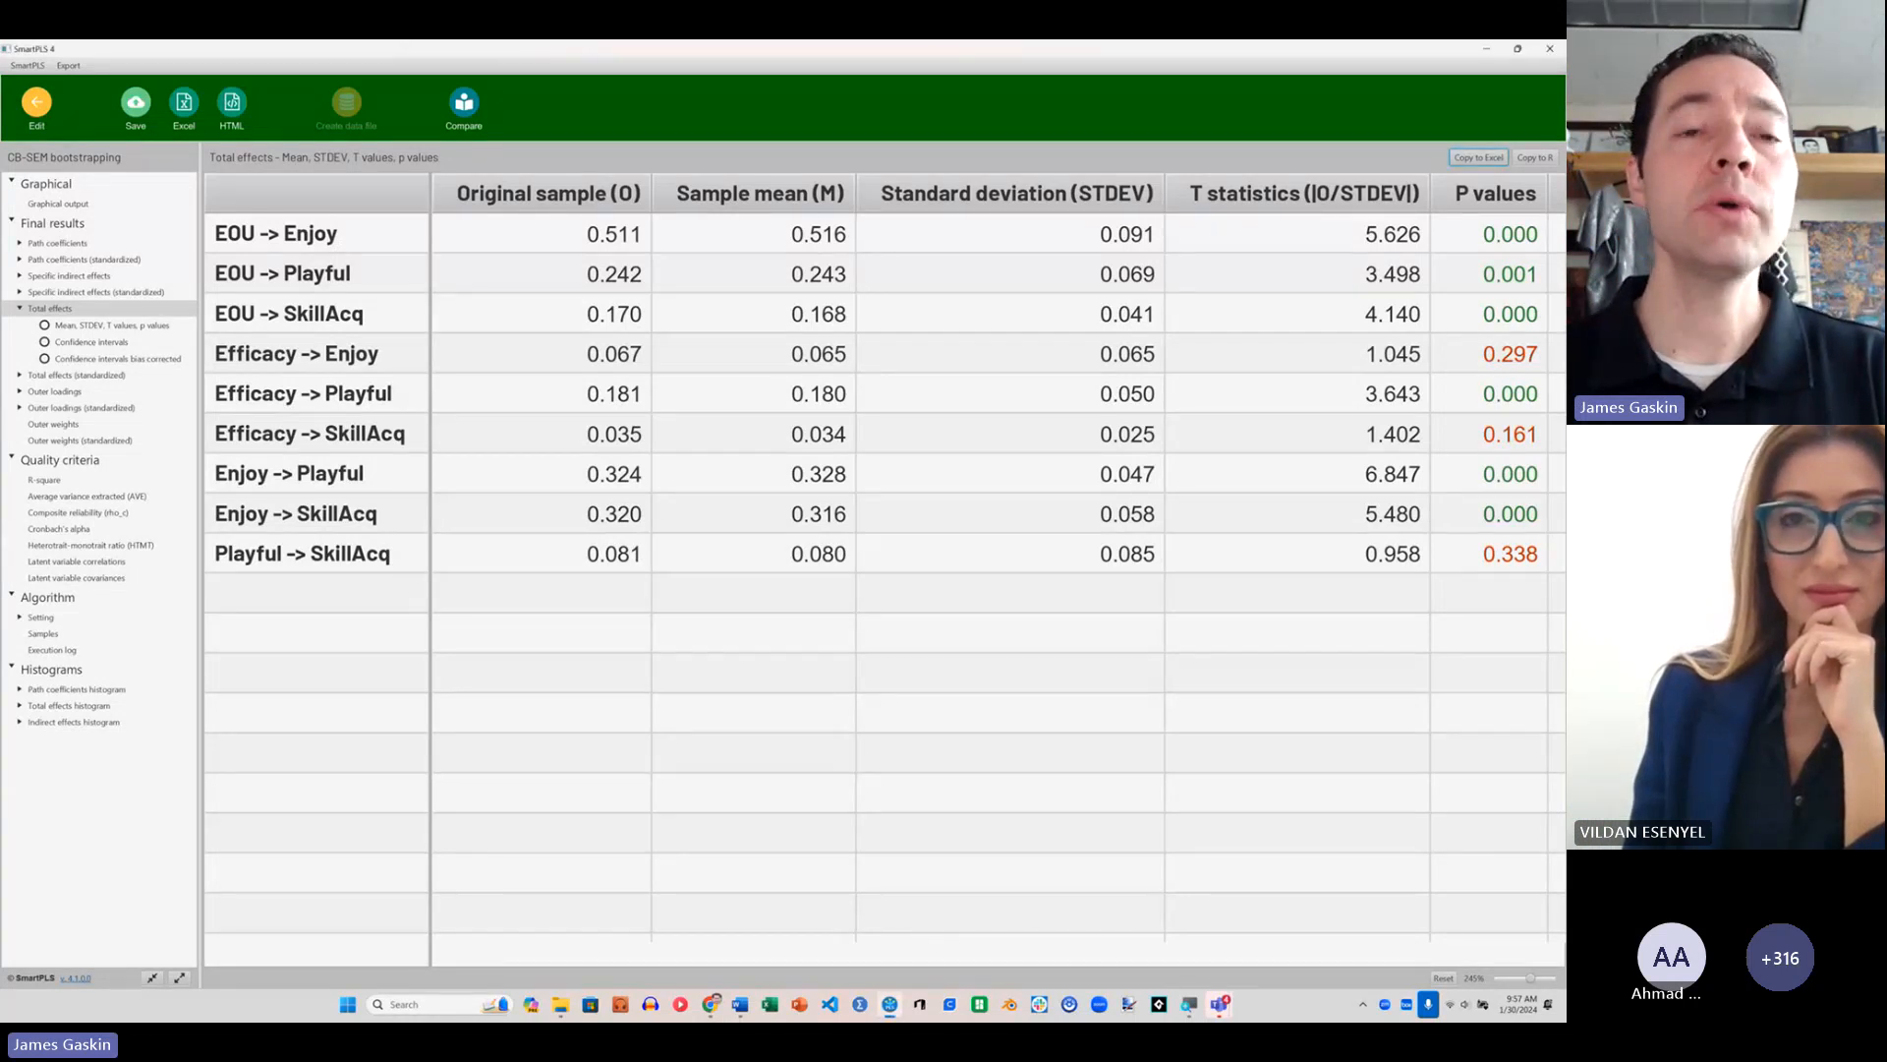
left_click(24, 128)
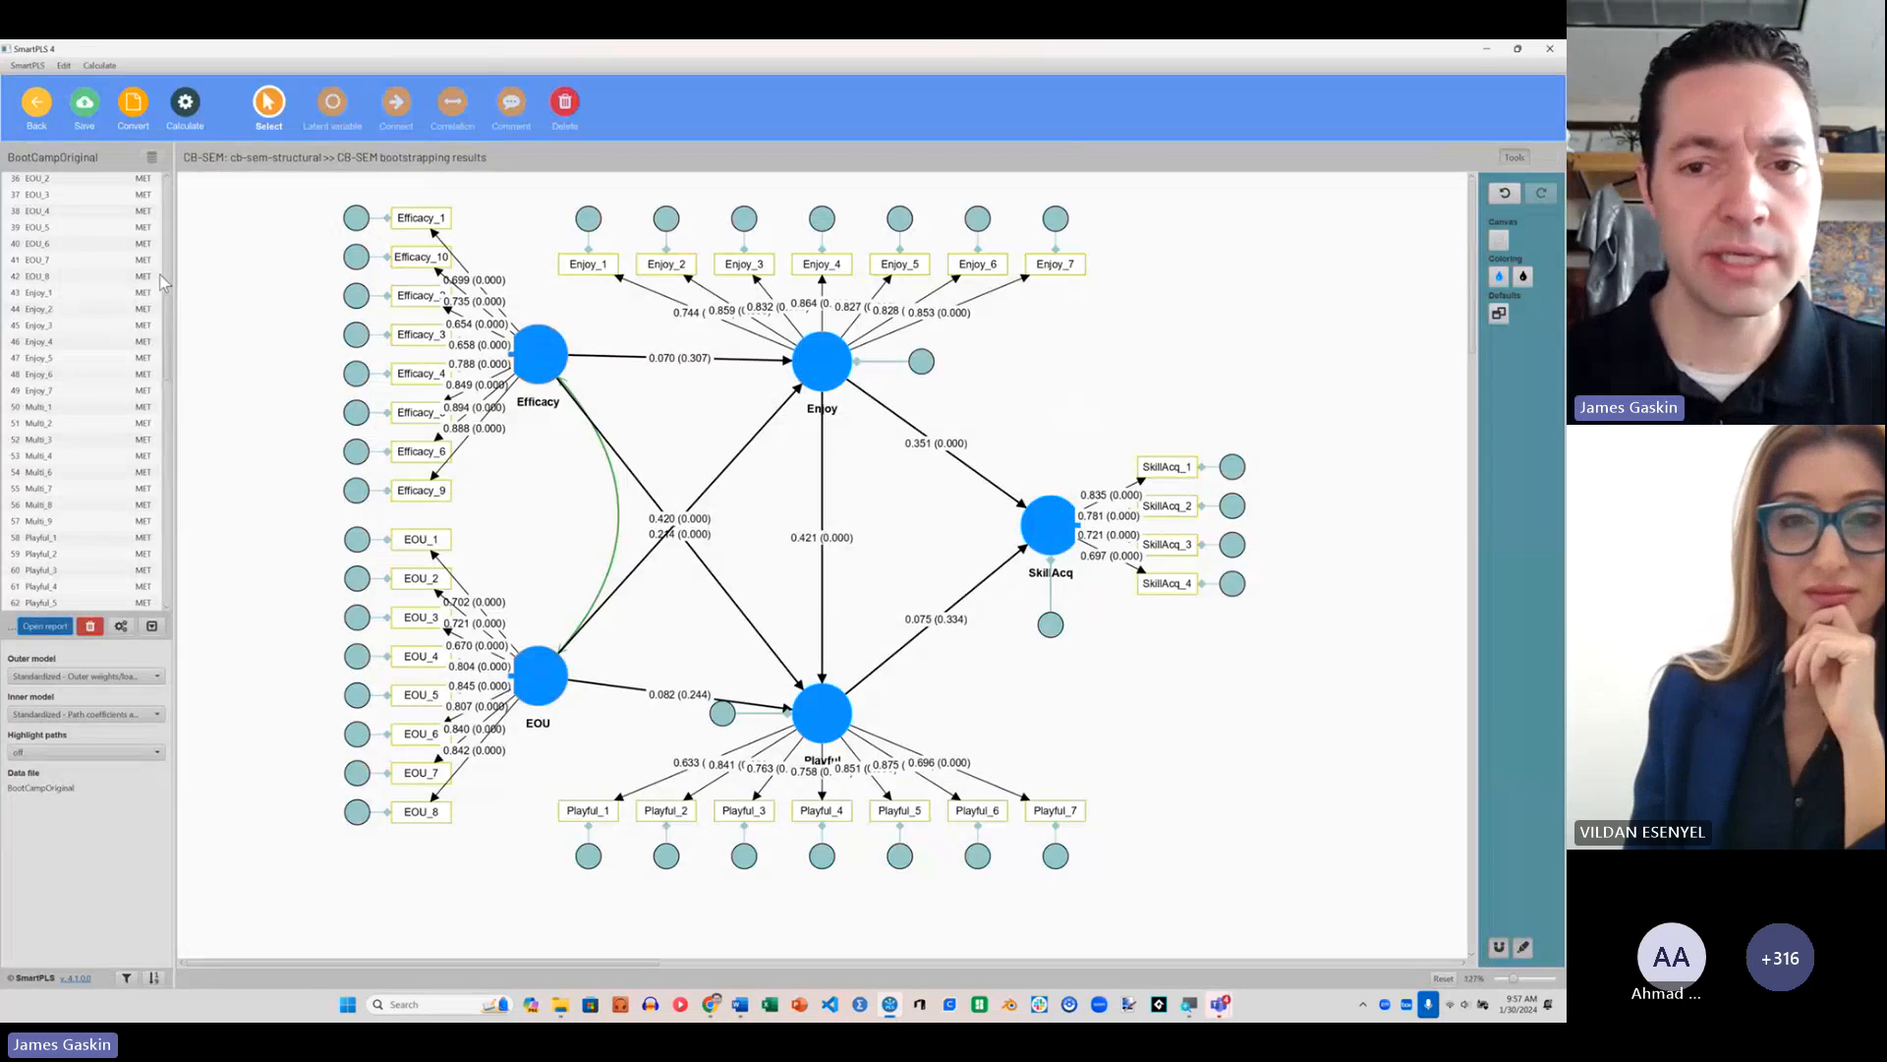
left_click(36, 106)
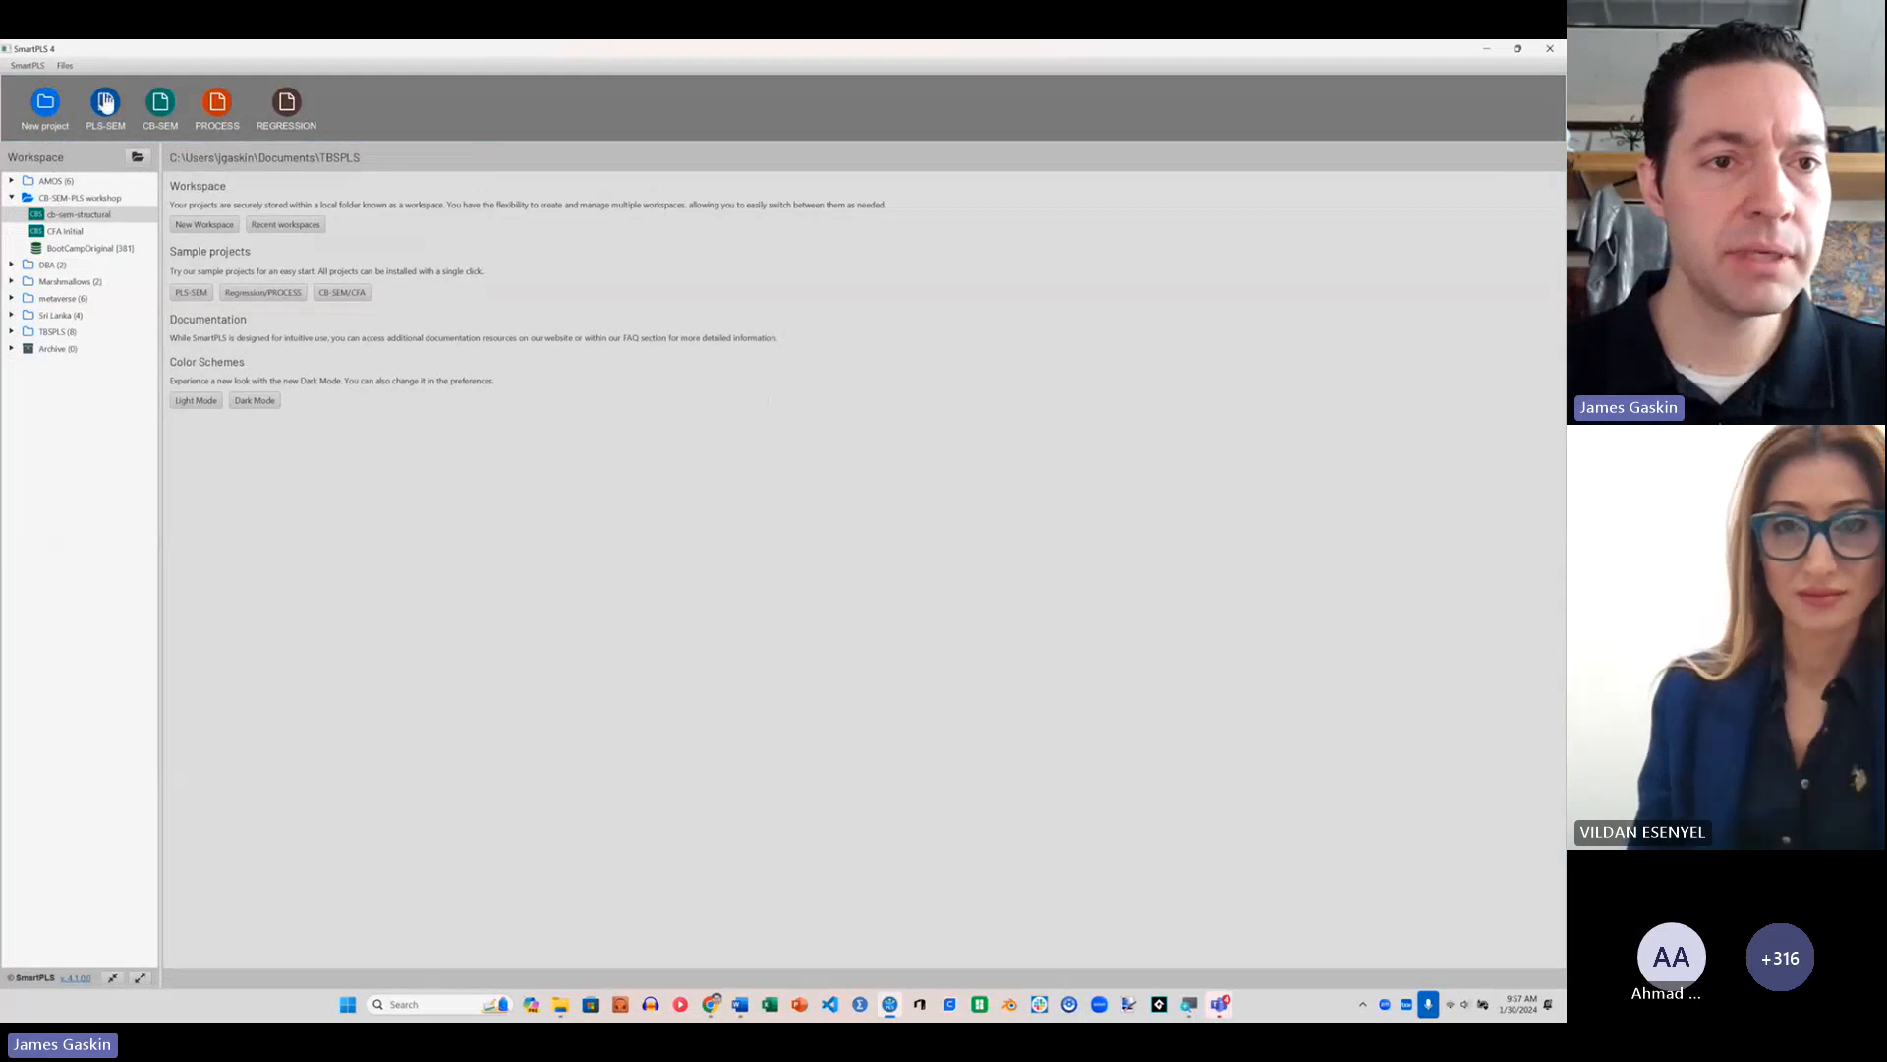
Step: Create a new CB-SEM model named cb-sem-DIY in the CB-SEM-PLS workshop project
left_click(163, 102)
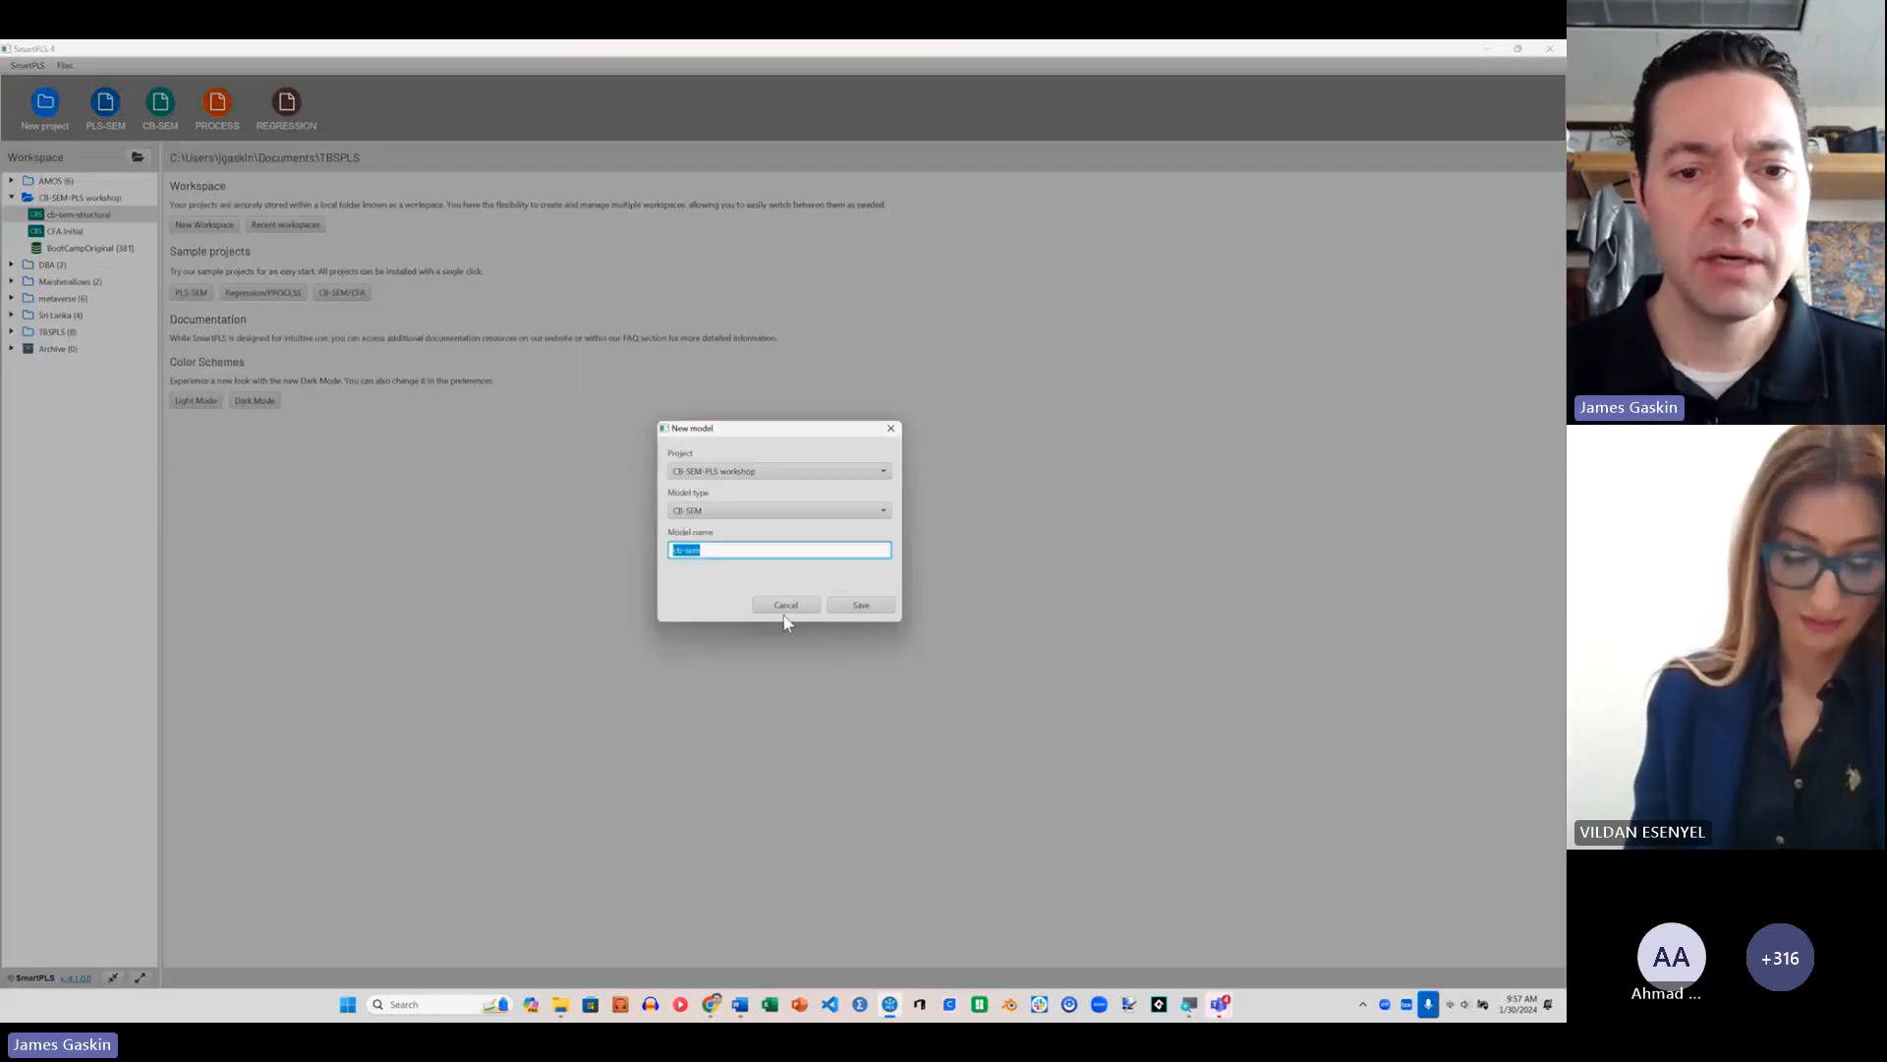
left_click(738, 554)
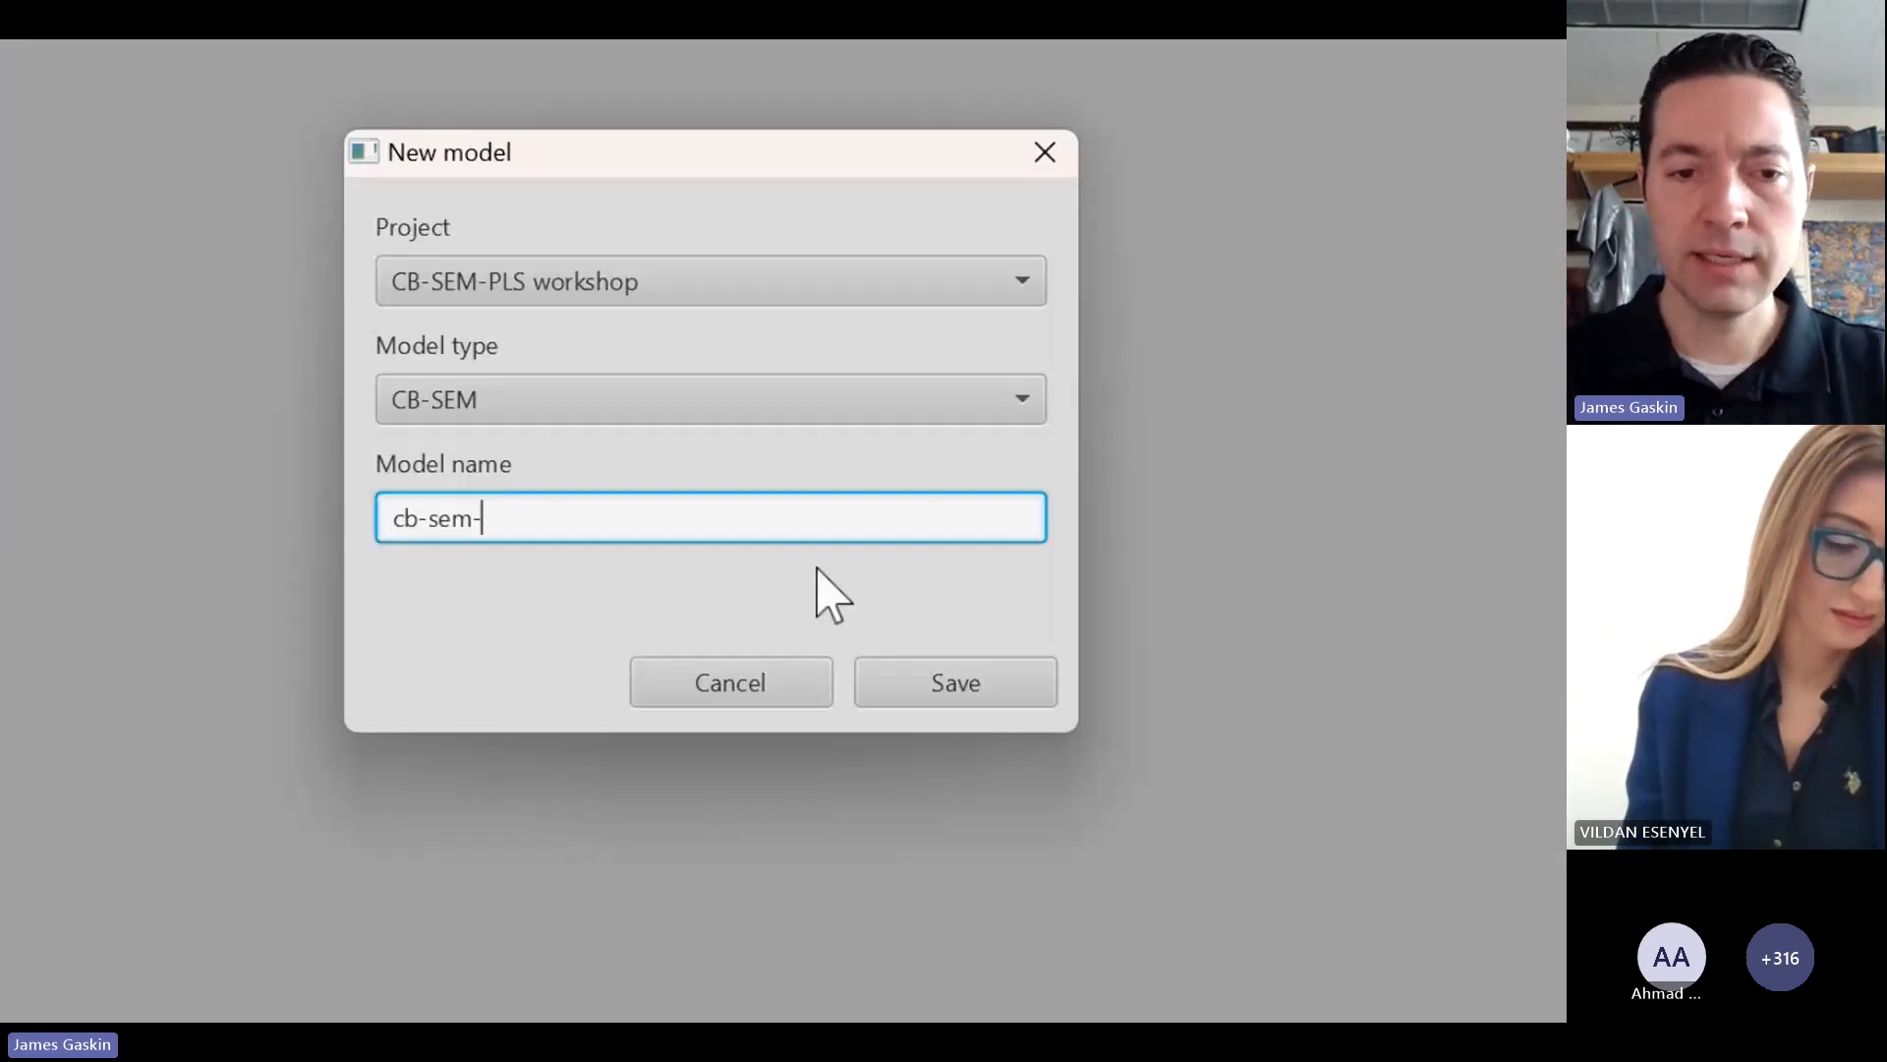
type("-DIY")
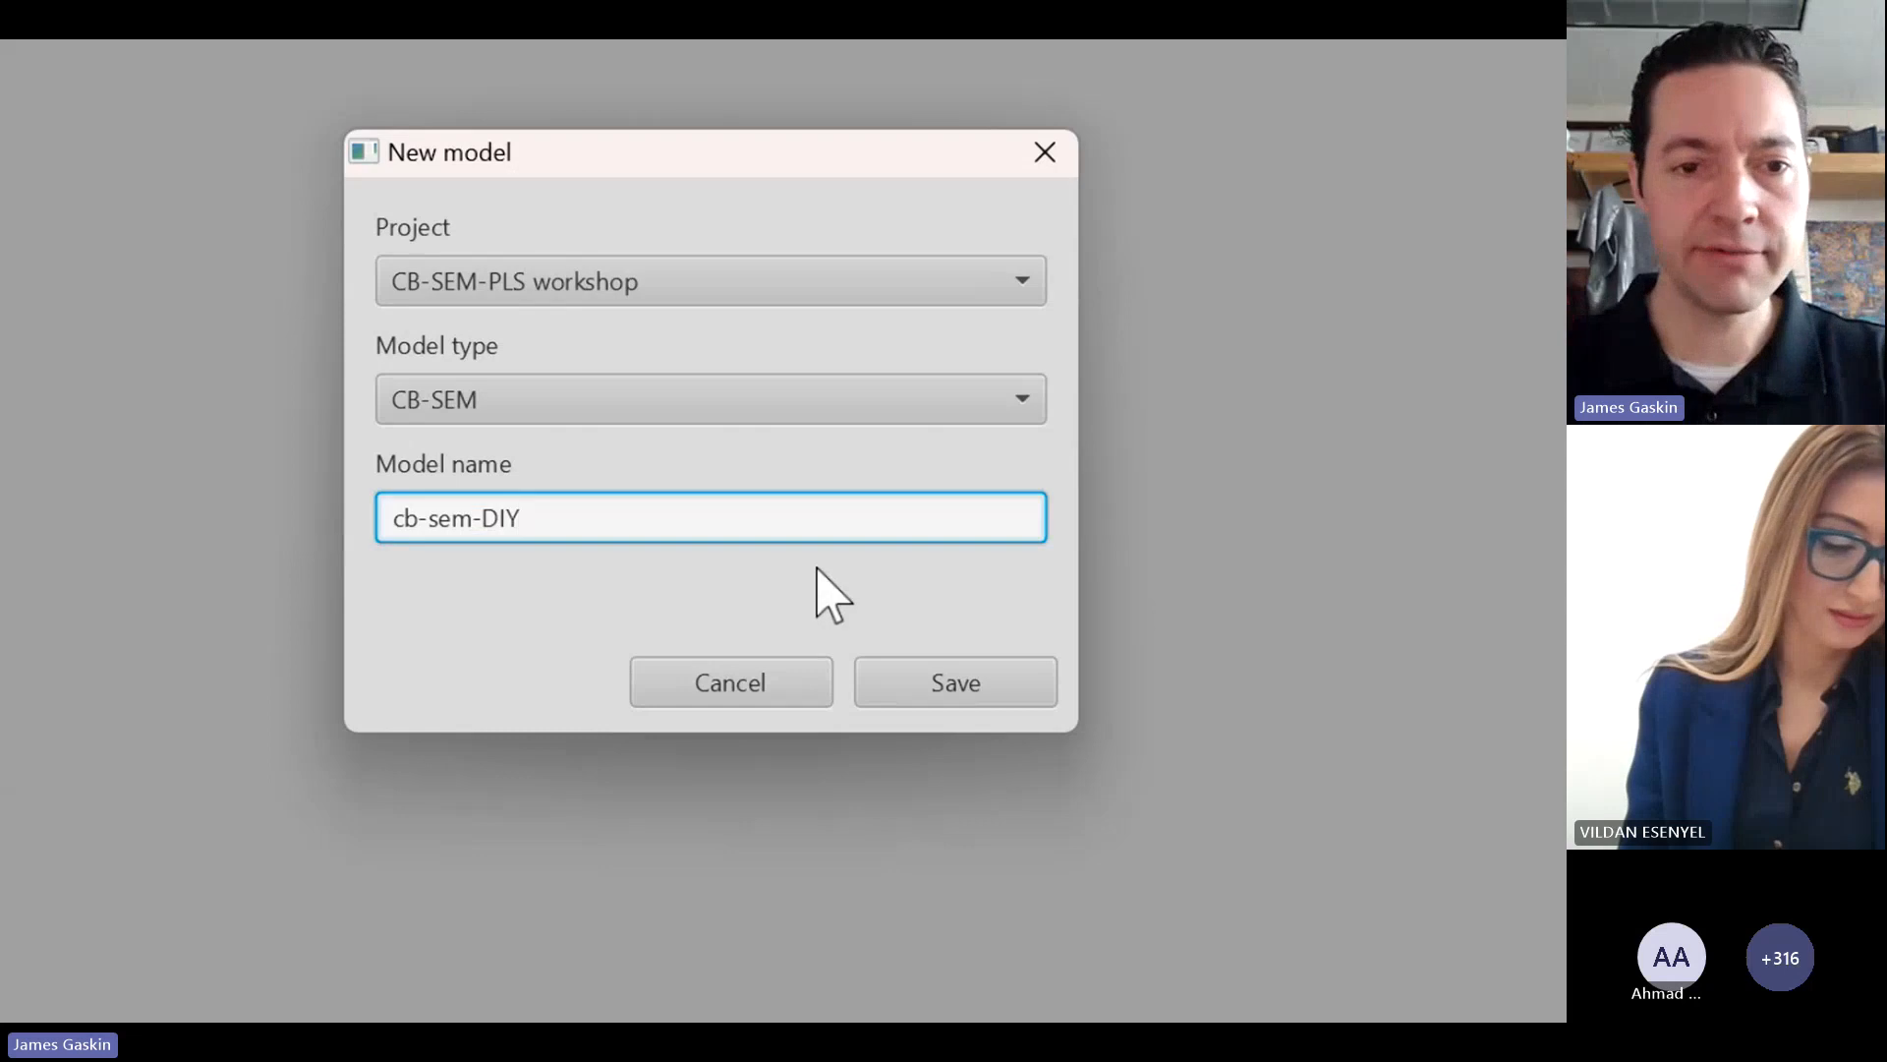
left_click(960, 684)
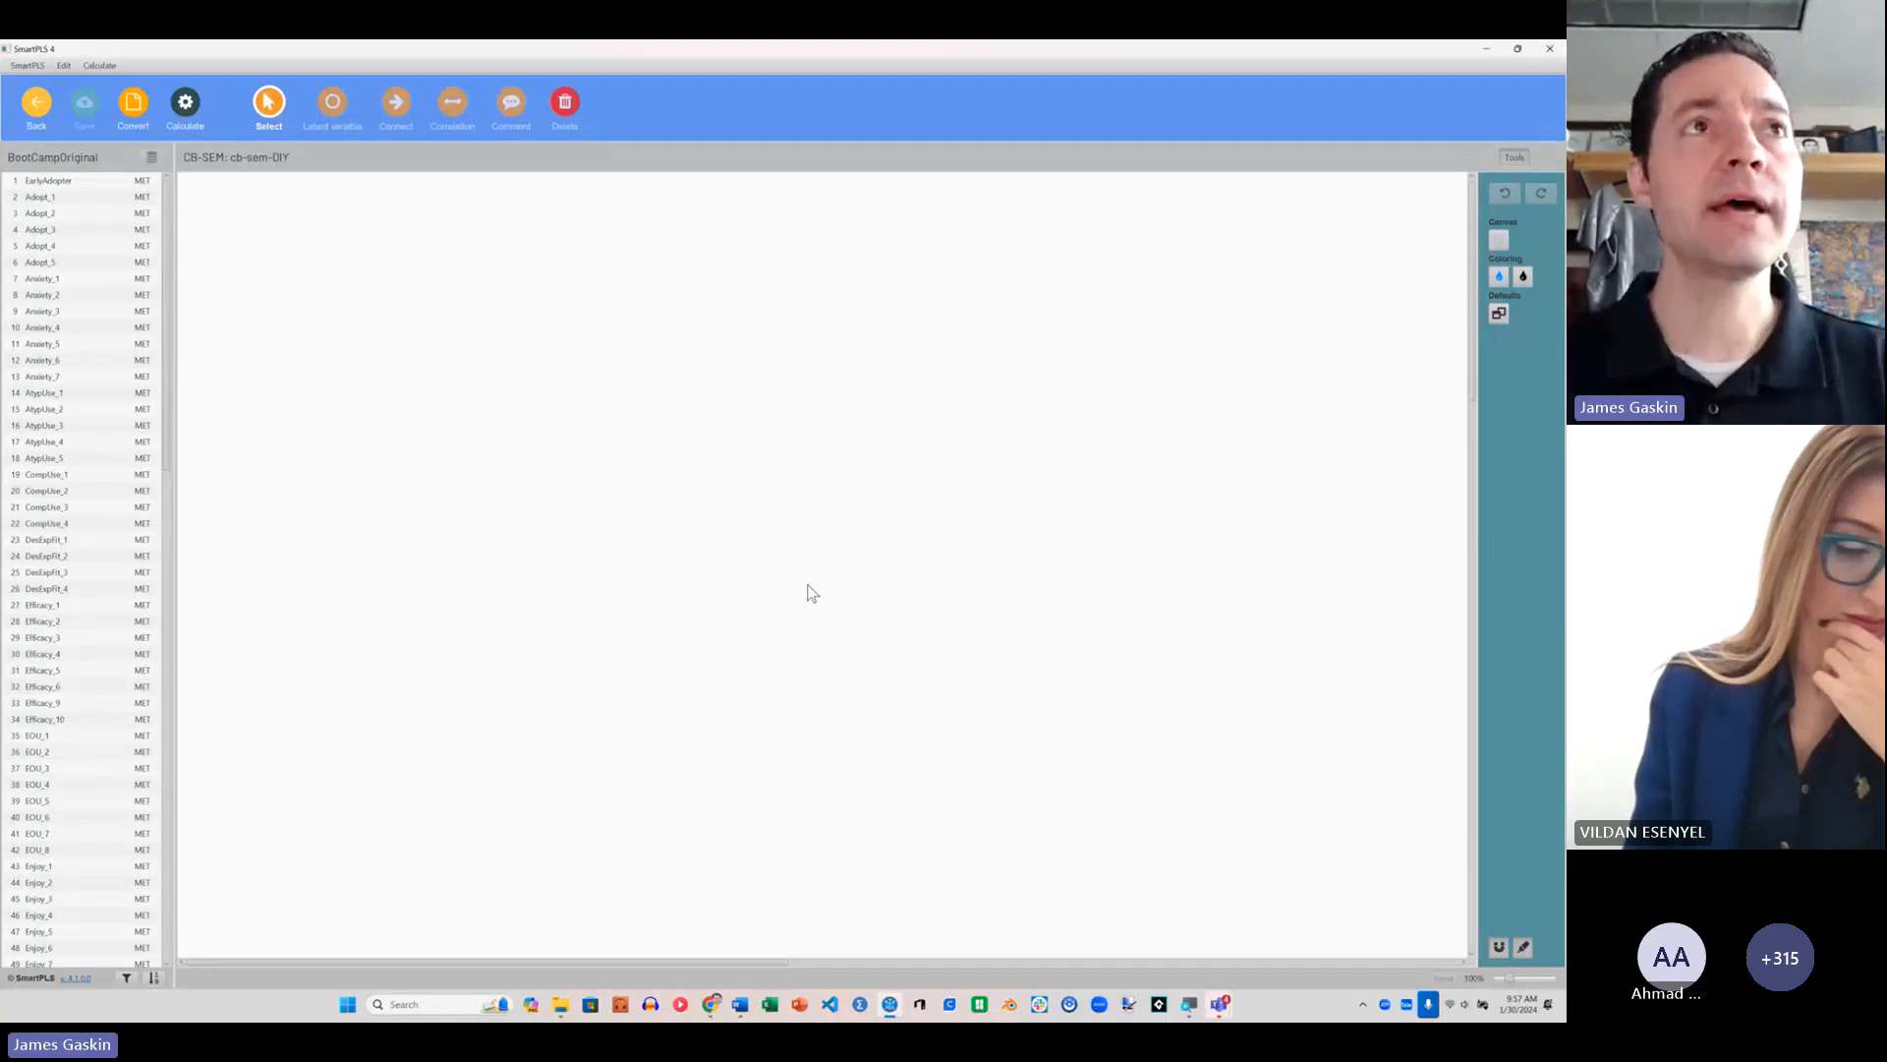
Step: Open the CFA Initial model from the workspace and delete its SocDesPos, SocDesNeg and CompUse latent variables
left_click(36, 103)
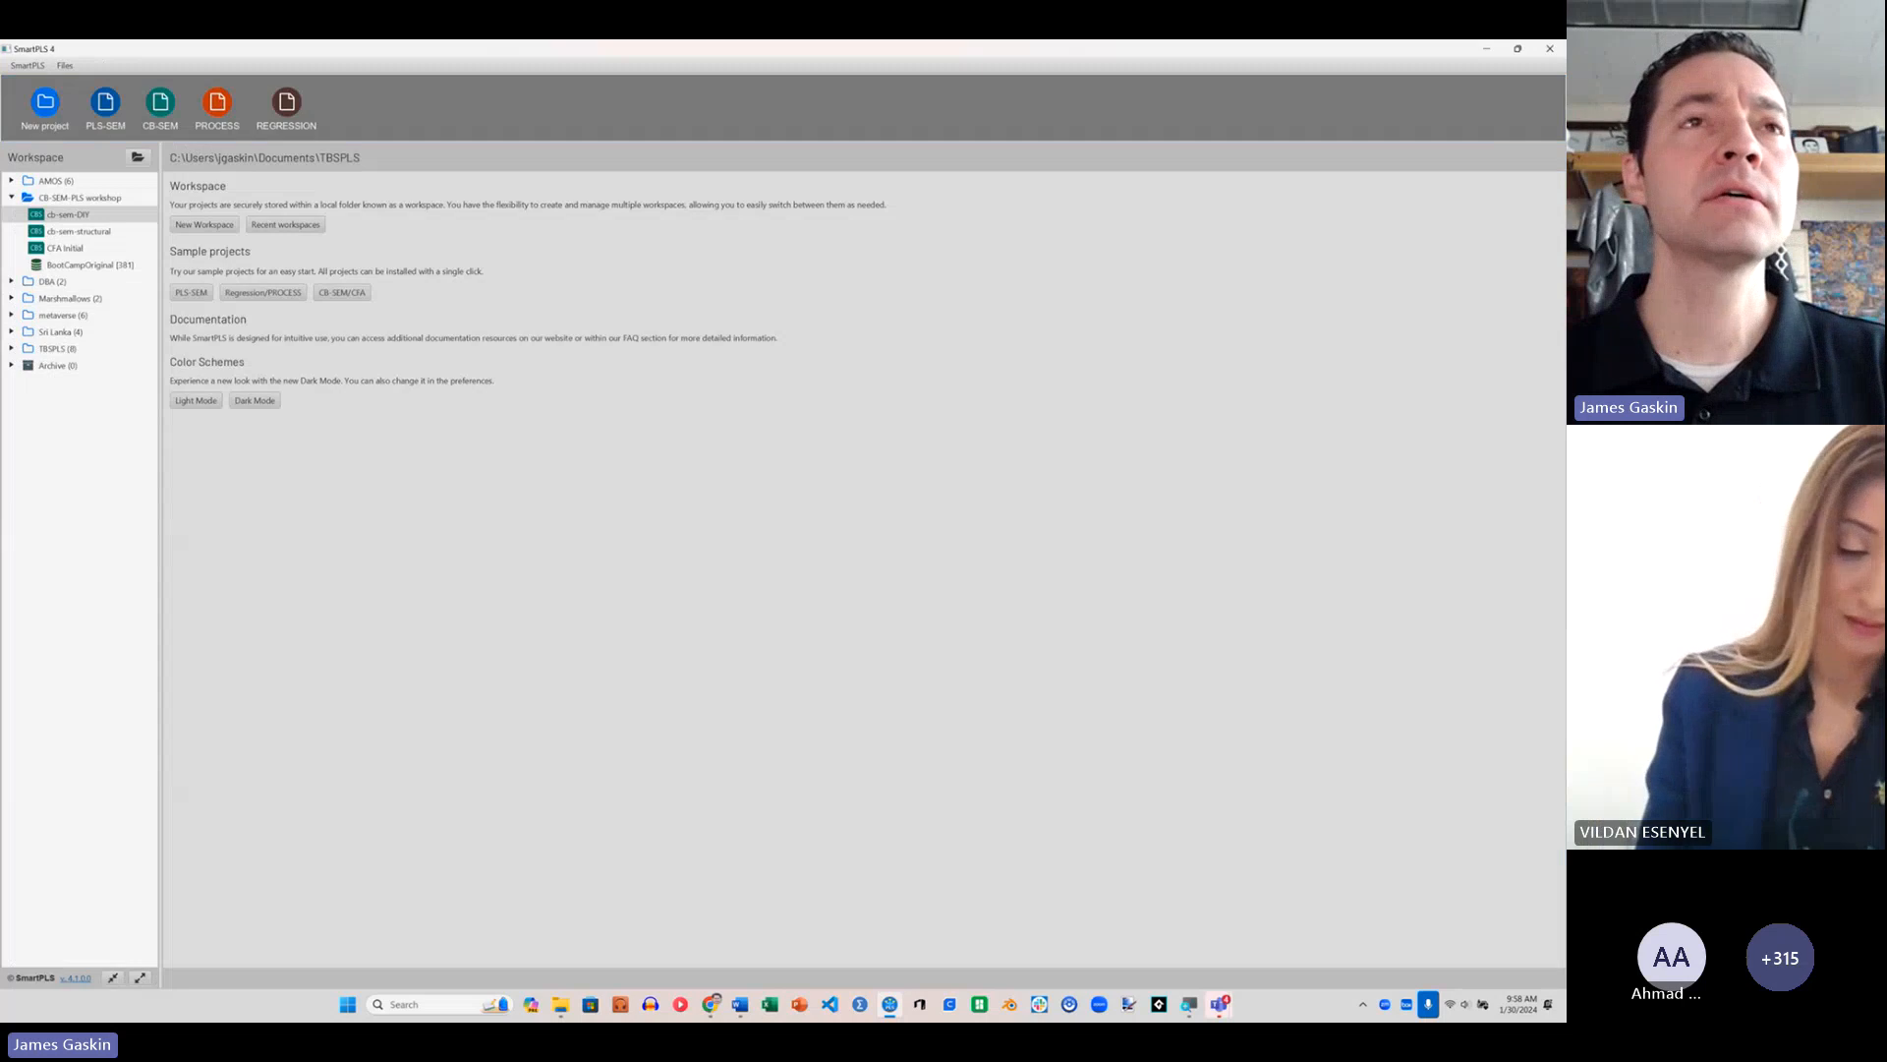
left_click(64, 248)
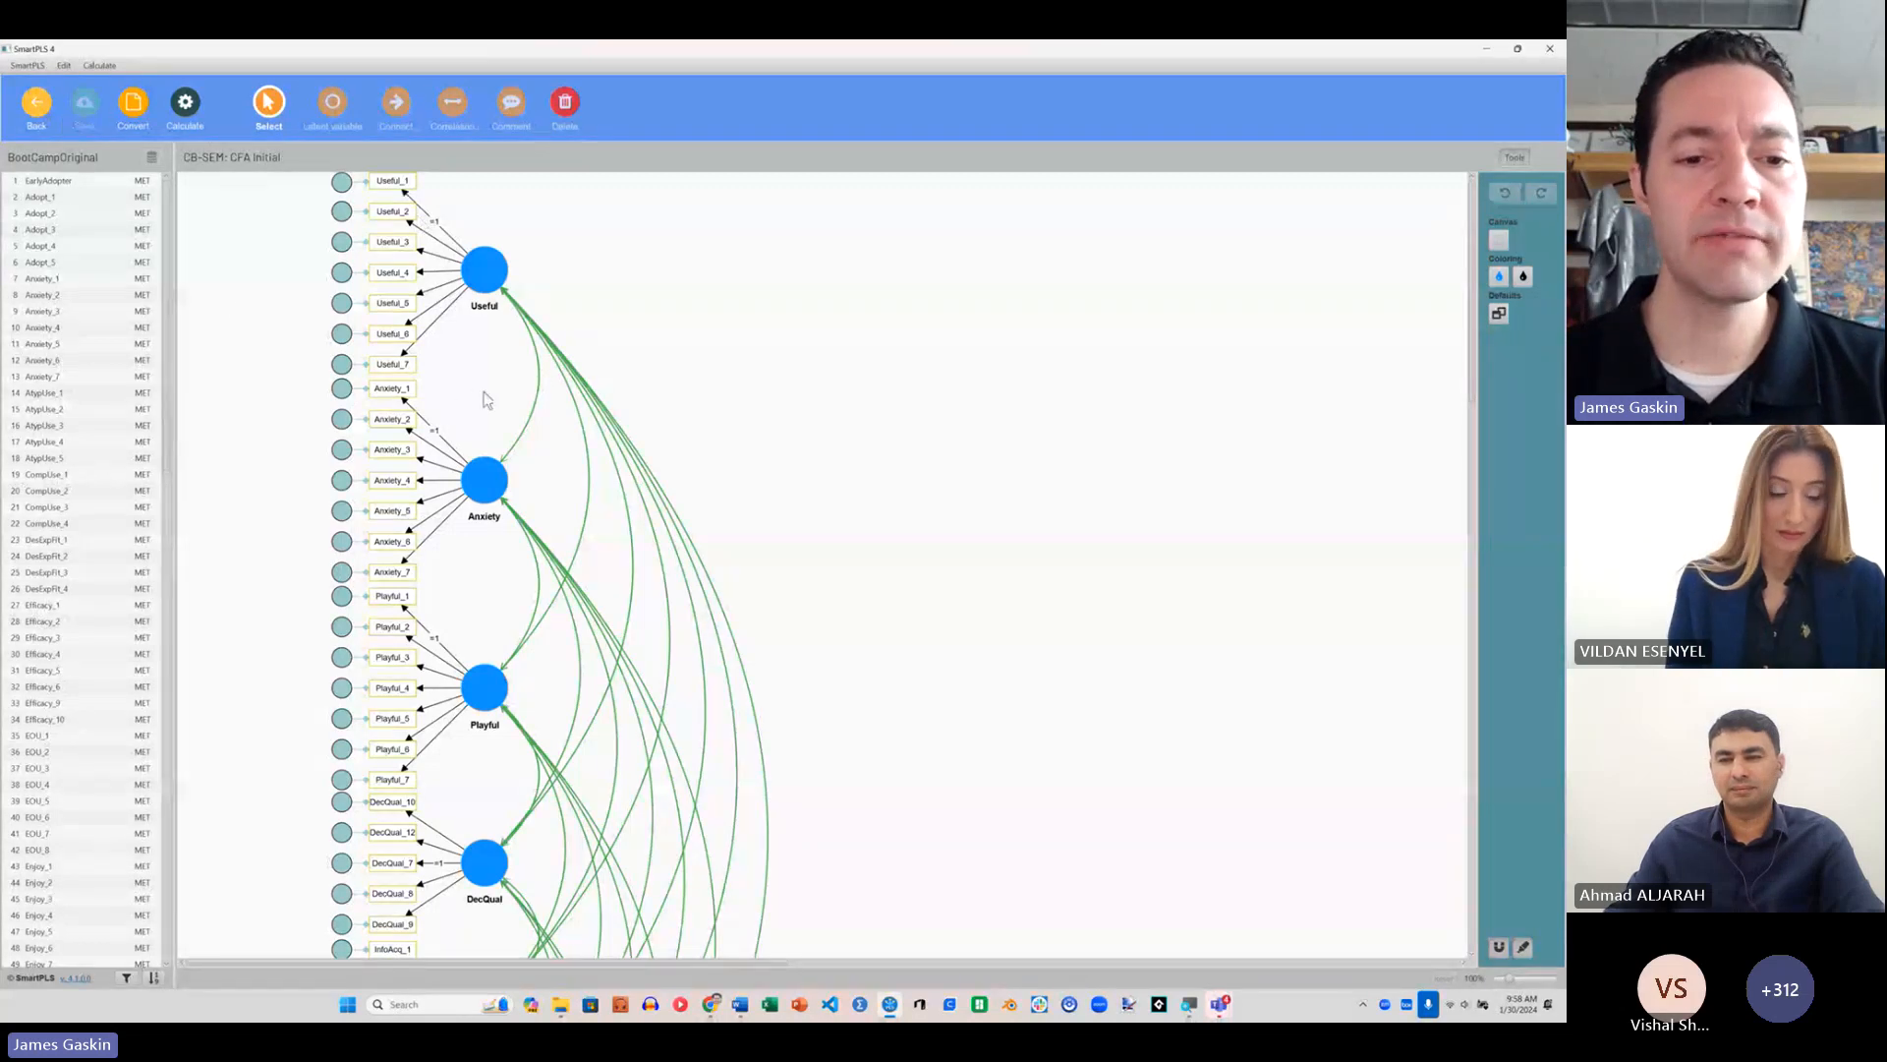
scroll(660, 500, "down", 2)
scroll(634, 566, "down", 5)
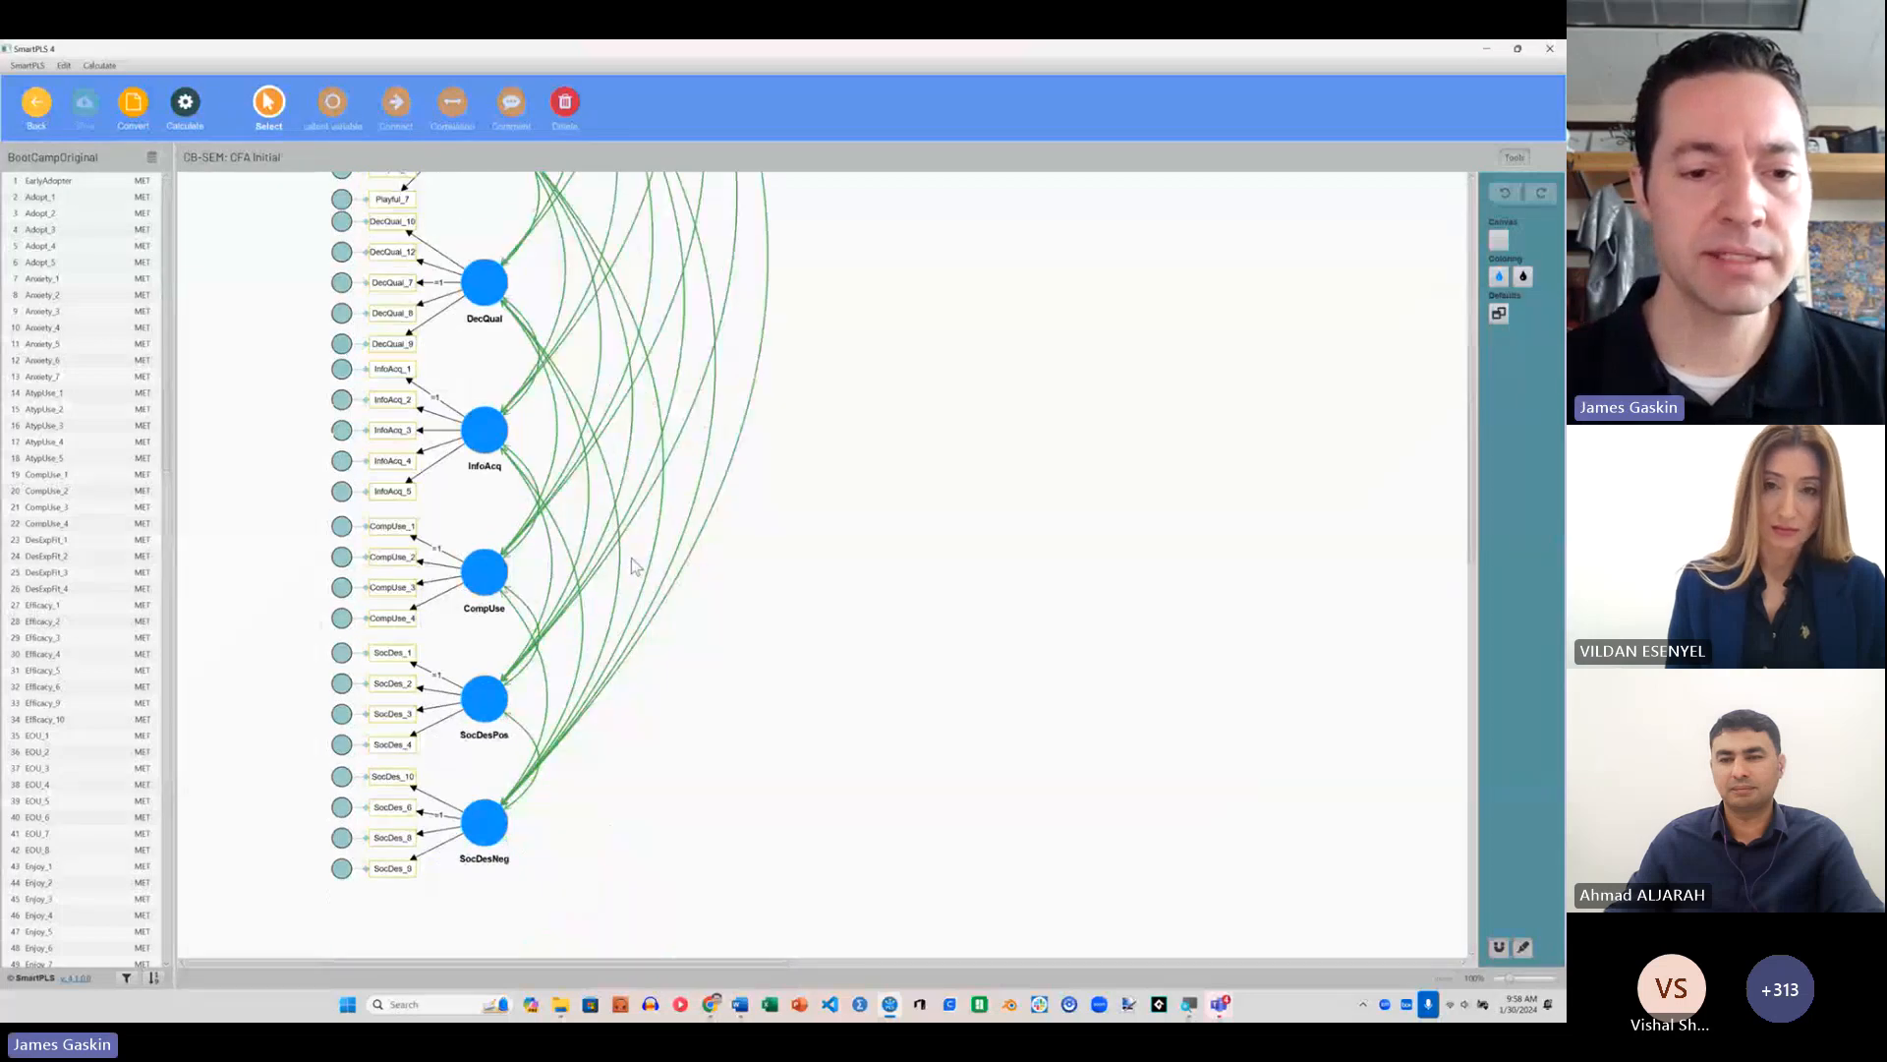
left_click(484, 705)
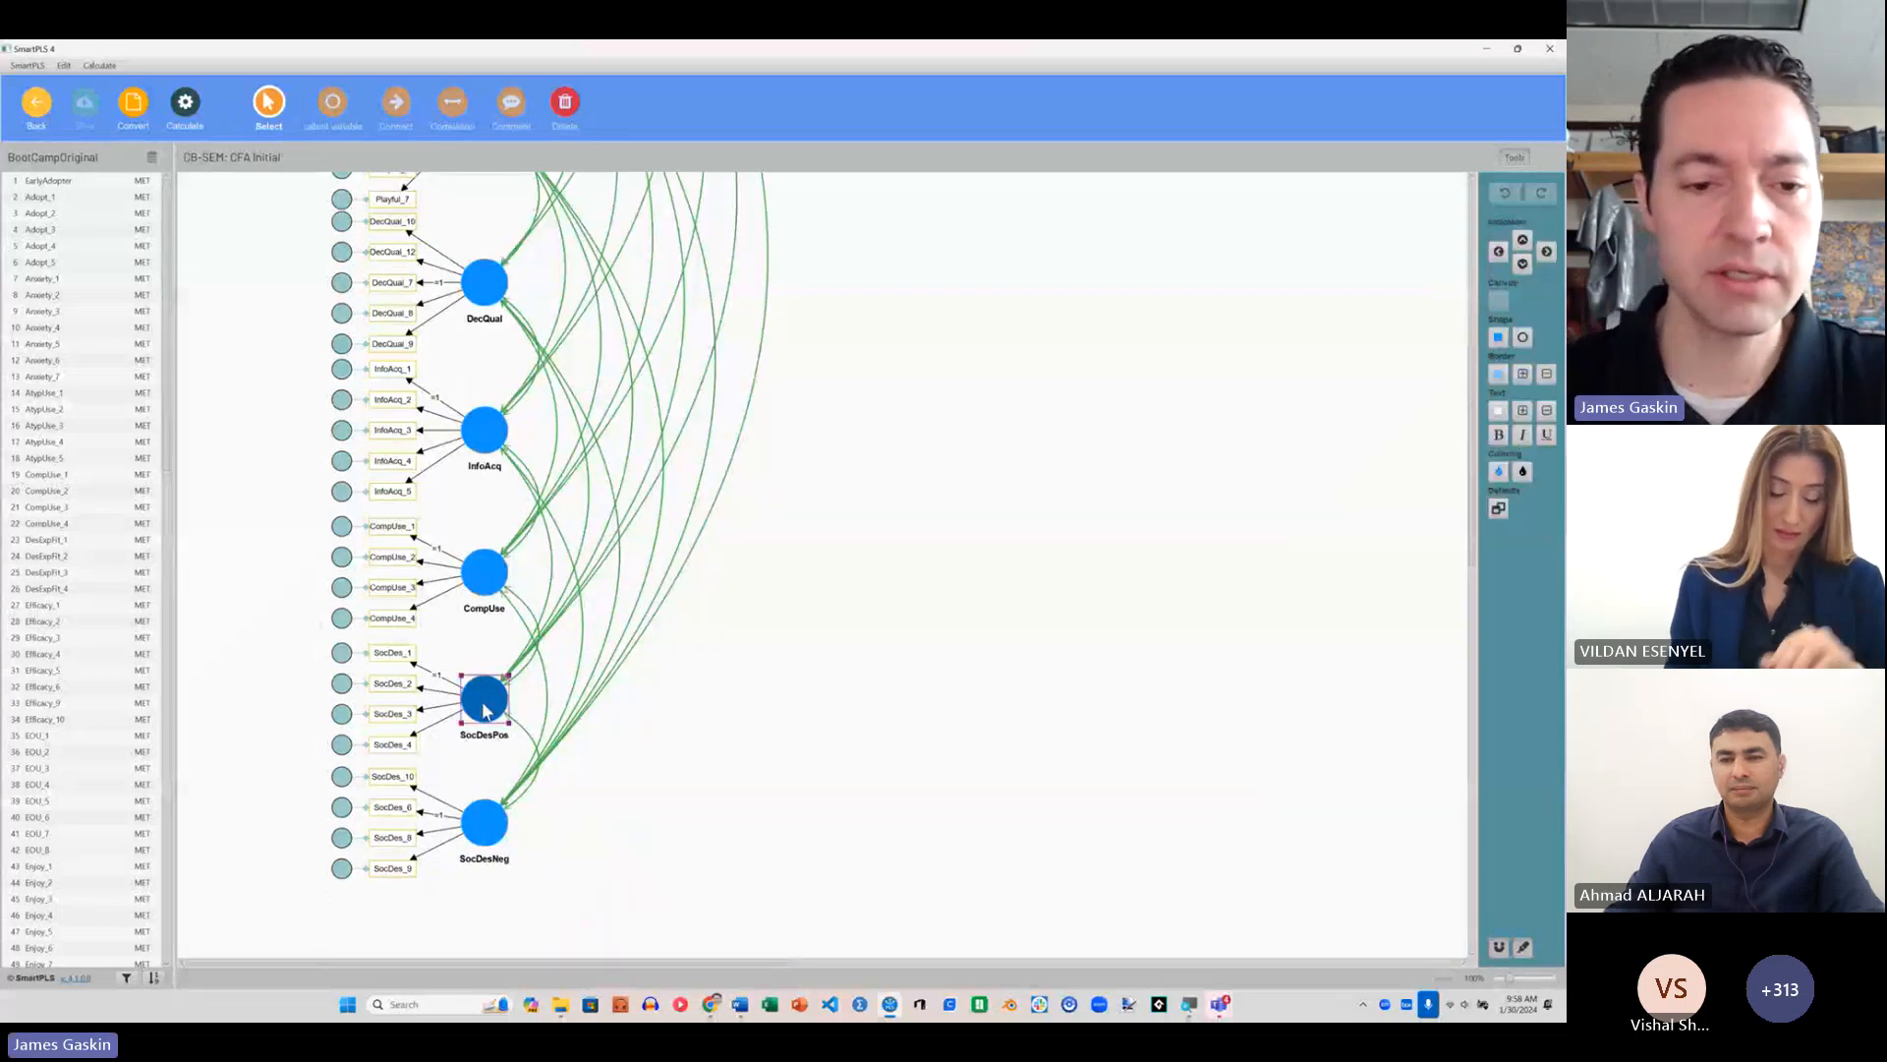
key("Delete")
left_click(484, 822)
key("Delete")
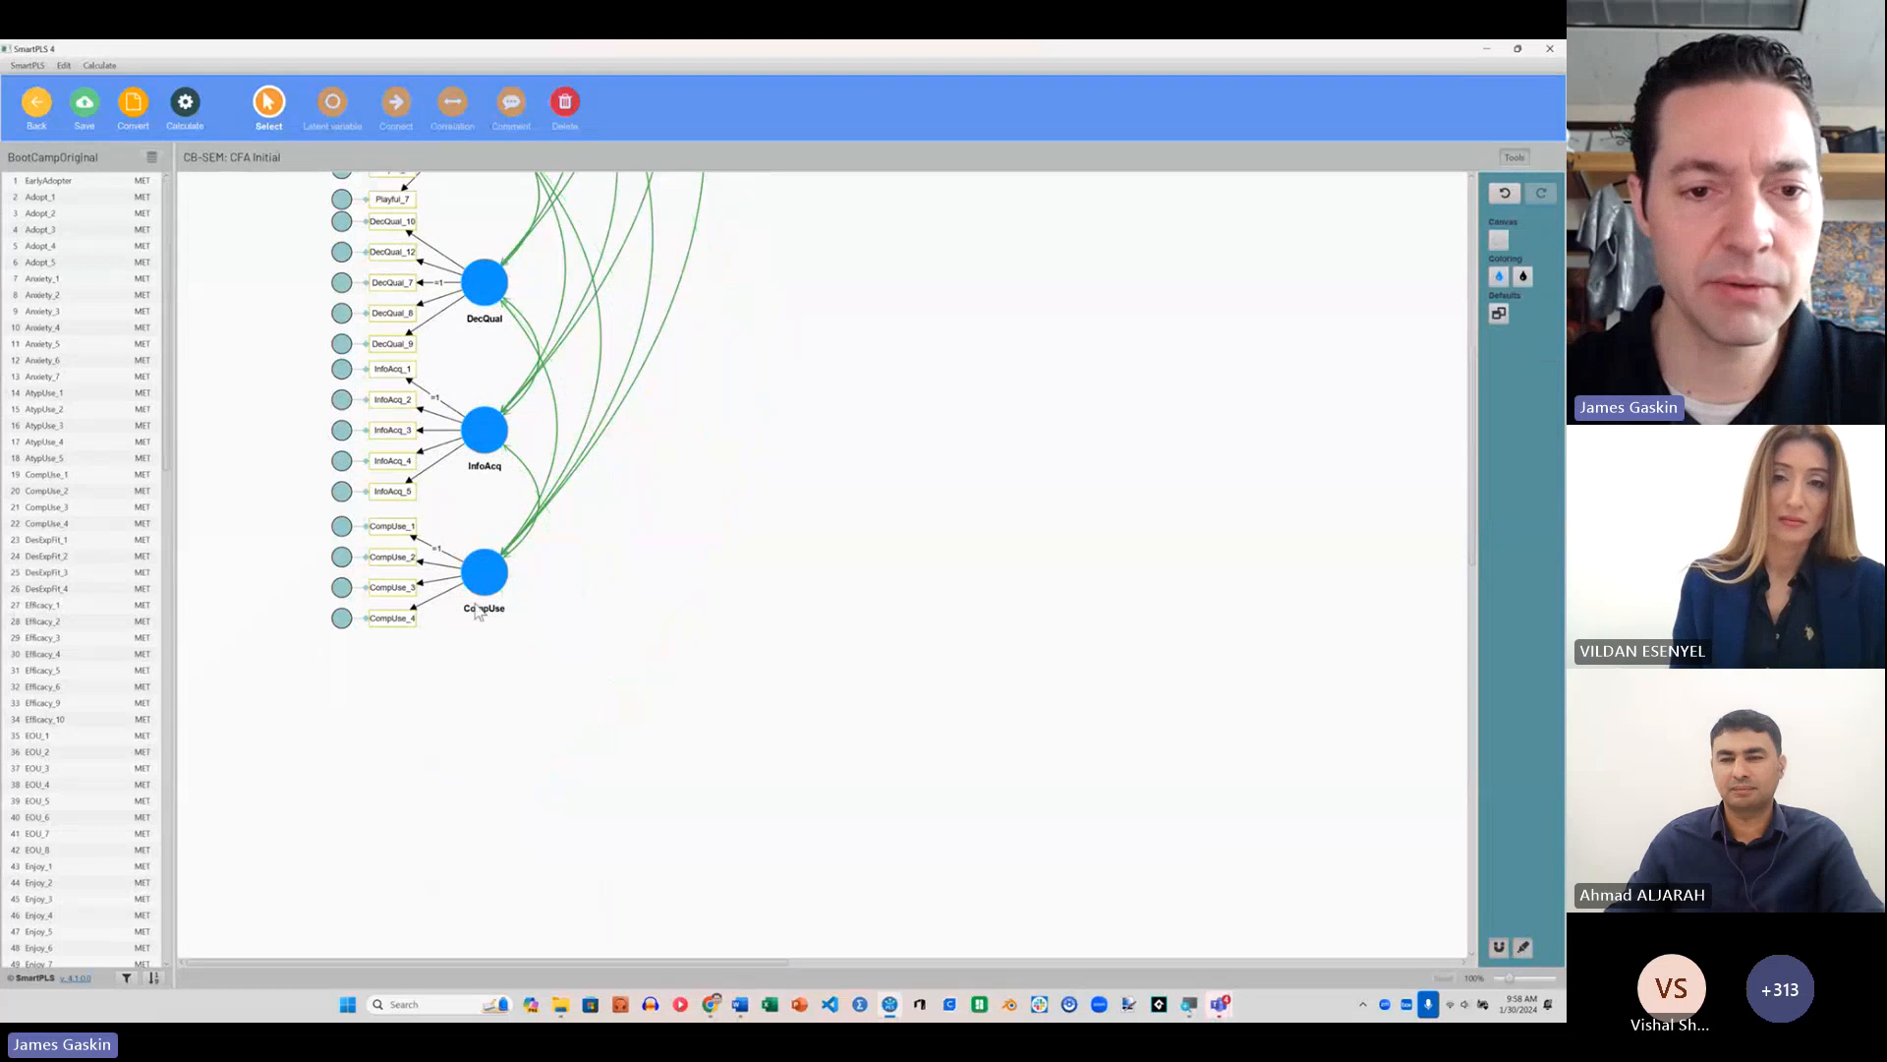
scroll(747, 584, "up", 5)
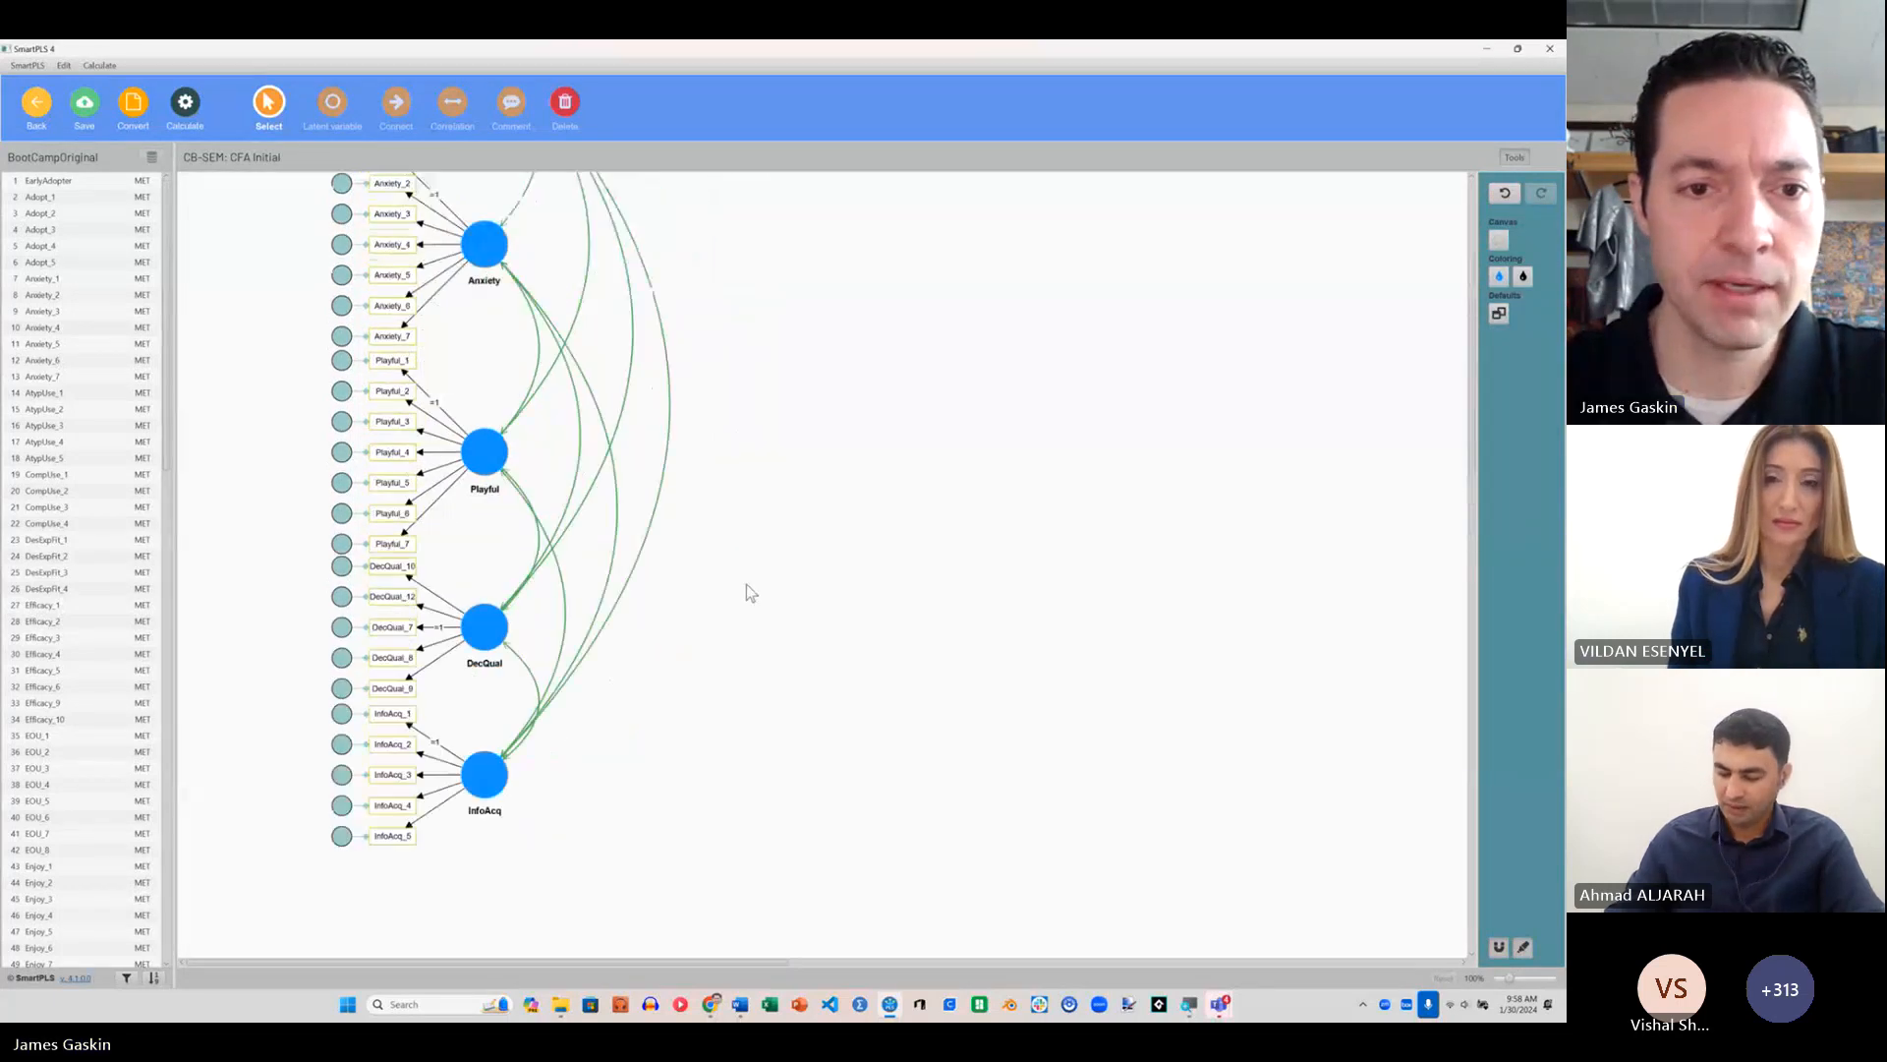
scroll(733, 581, "down", 1)
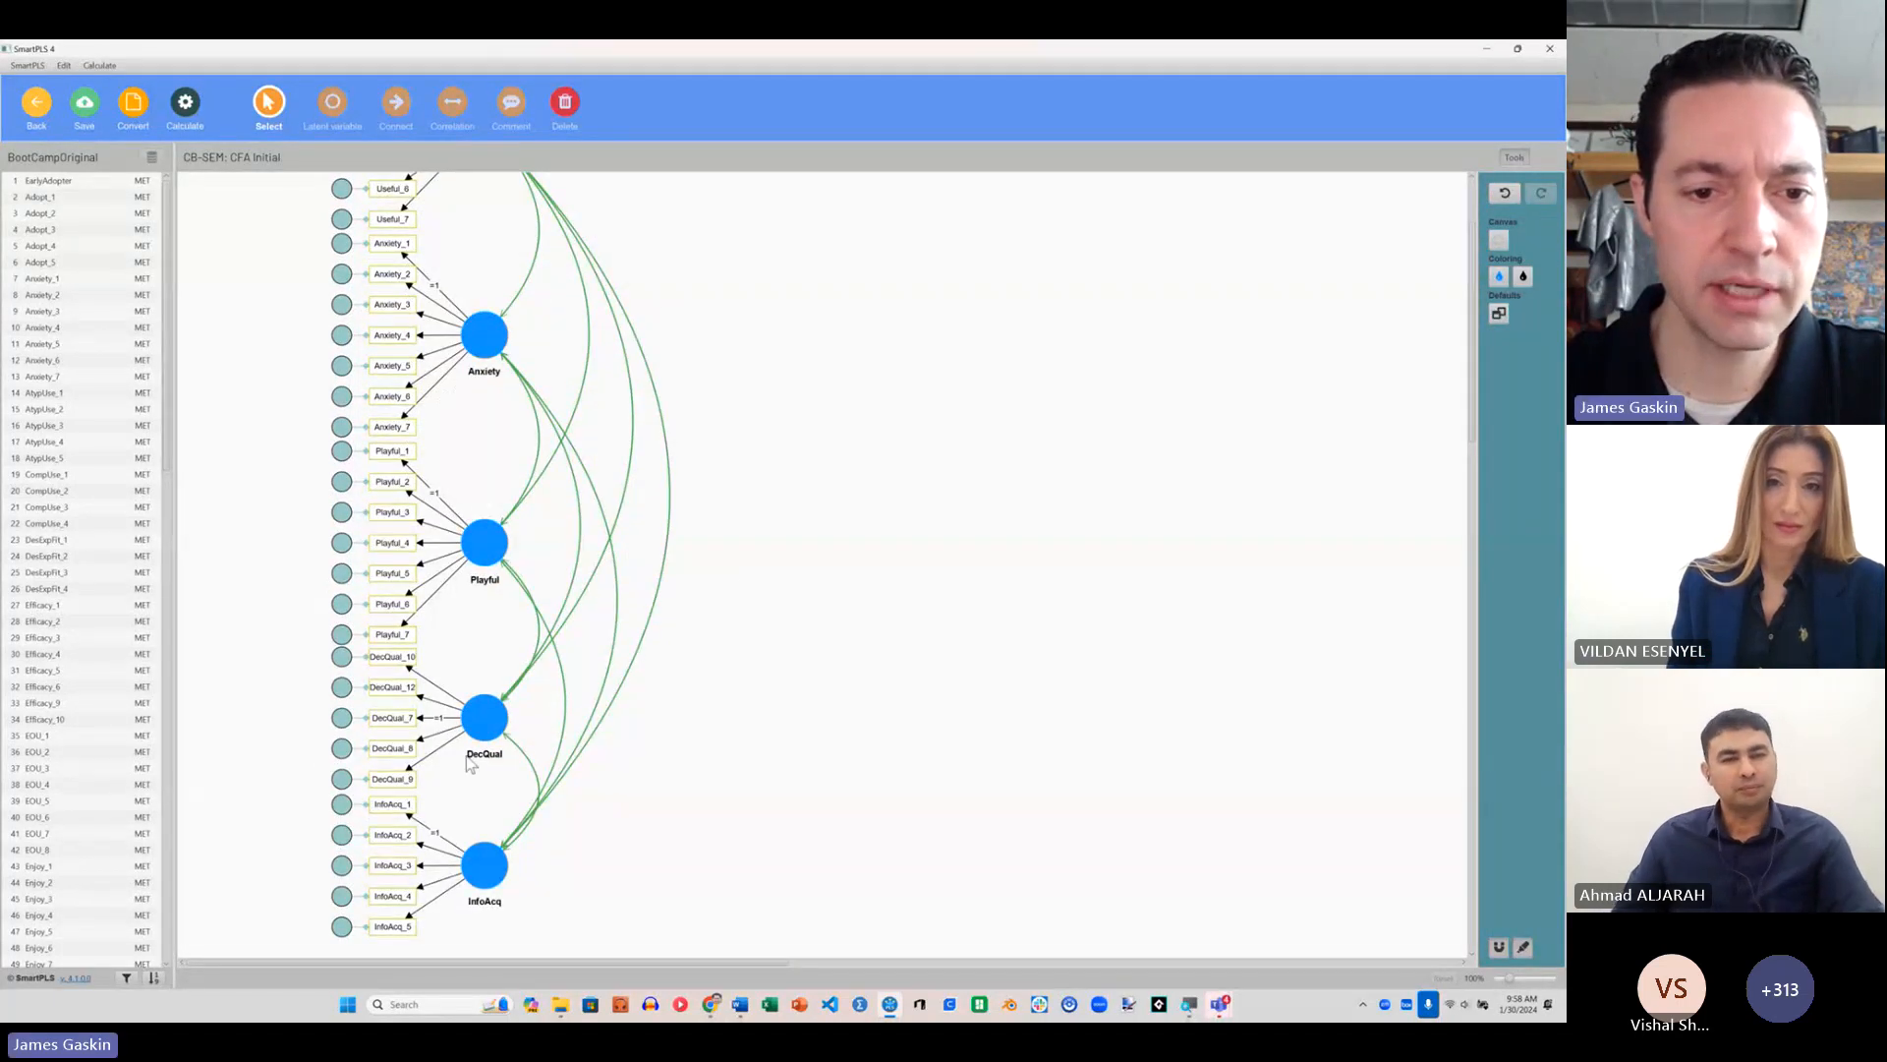
Step: Delete the Anxiety latent variable and move Playful, DecQual and InfoAcq up to close the gaps in the diagram
scroll(722, 682, "up", 2)
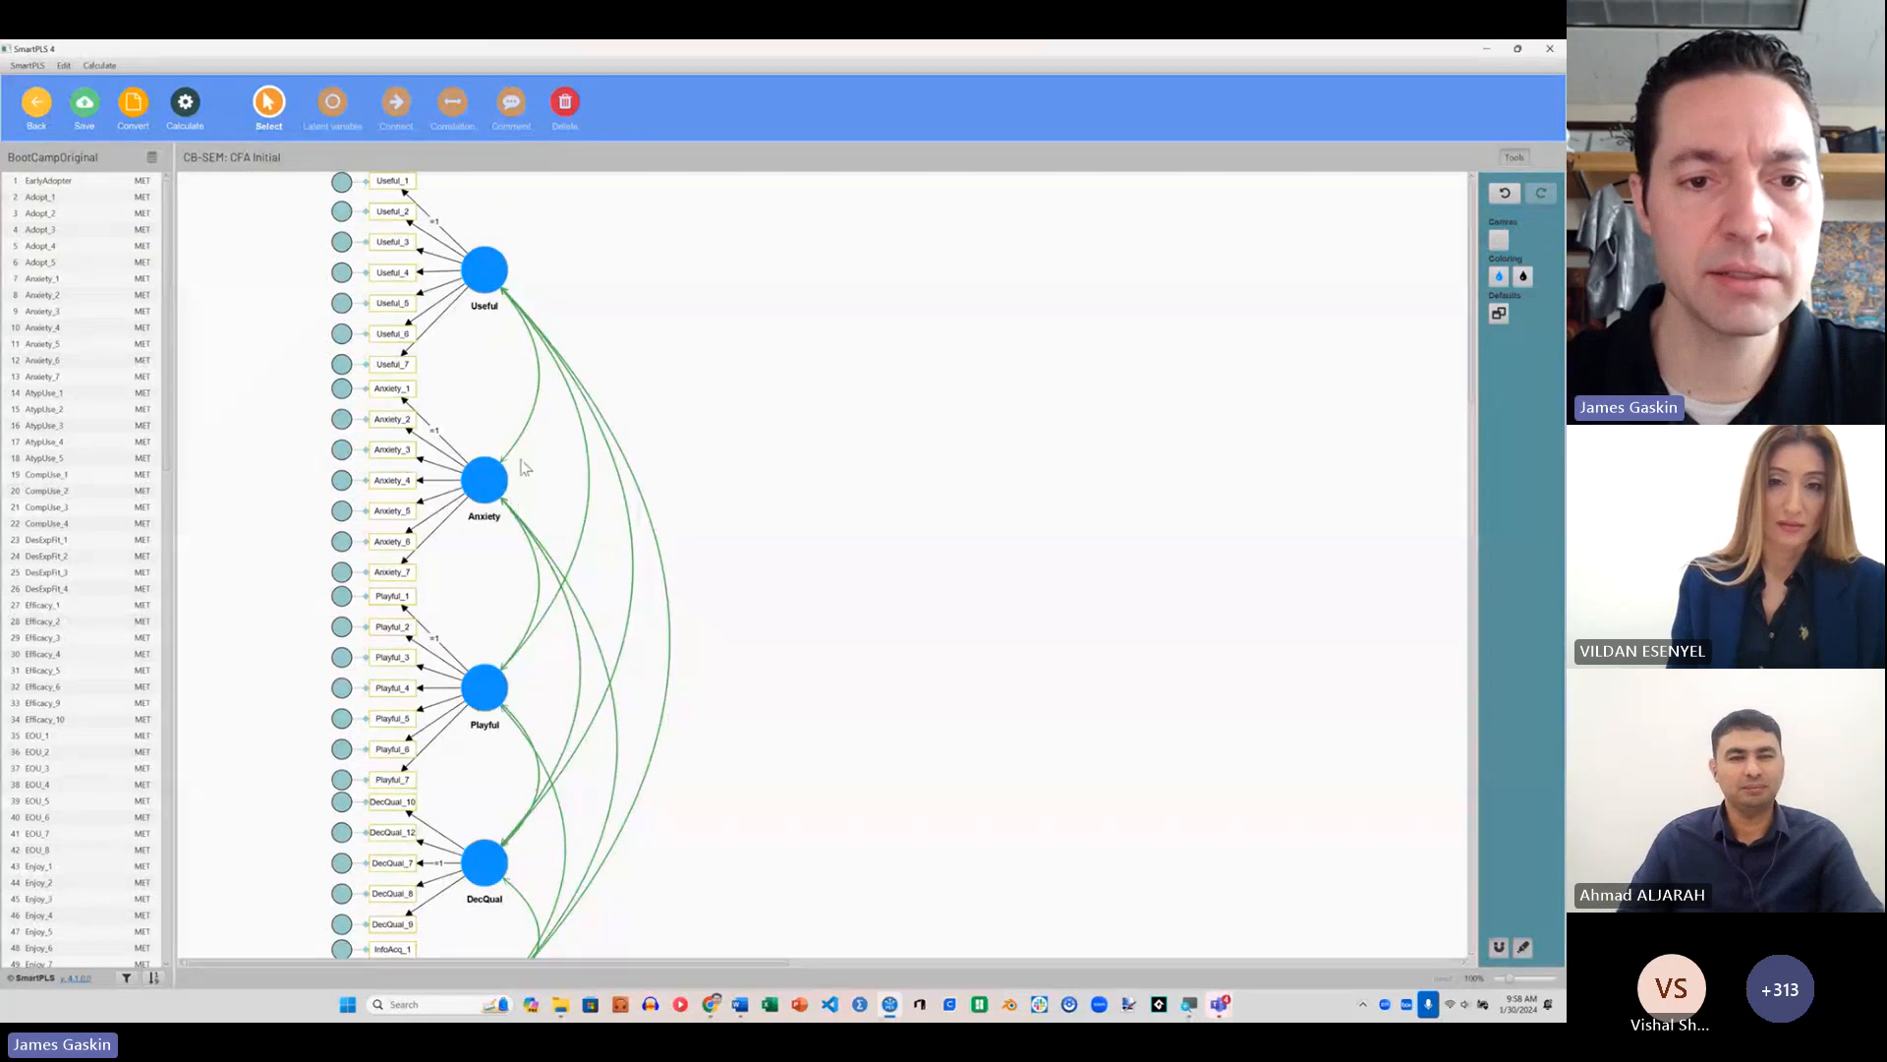
left_click(485, 482)
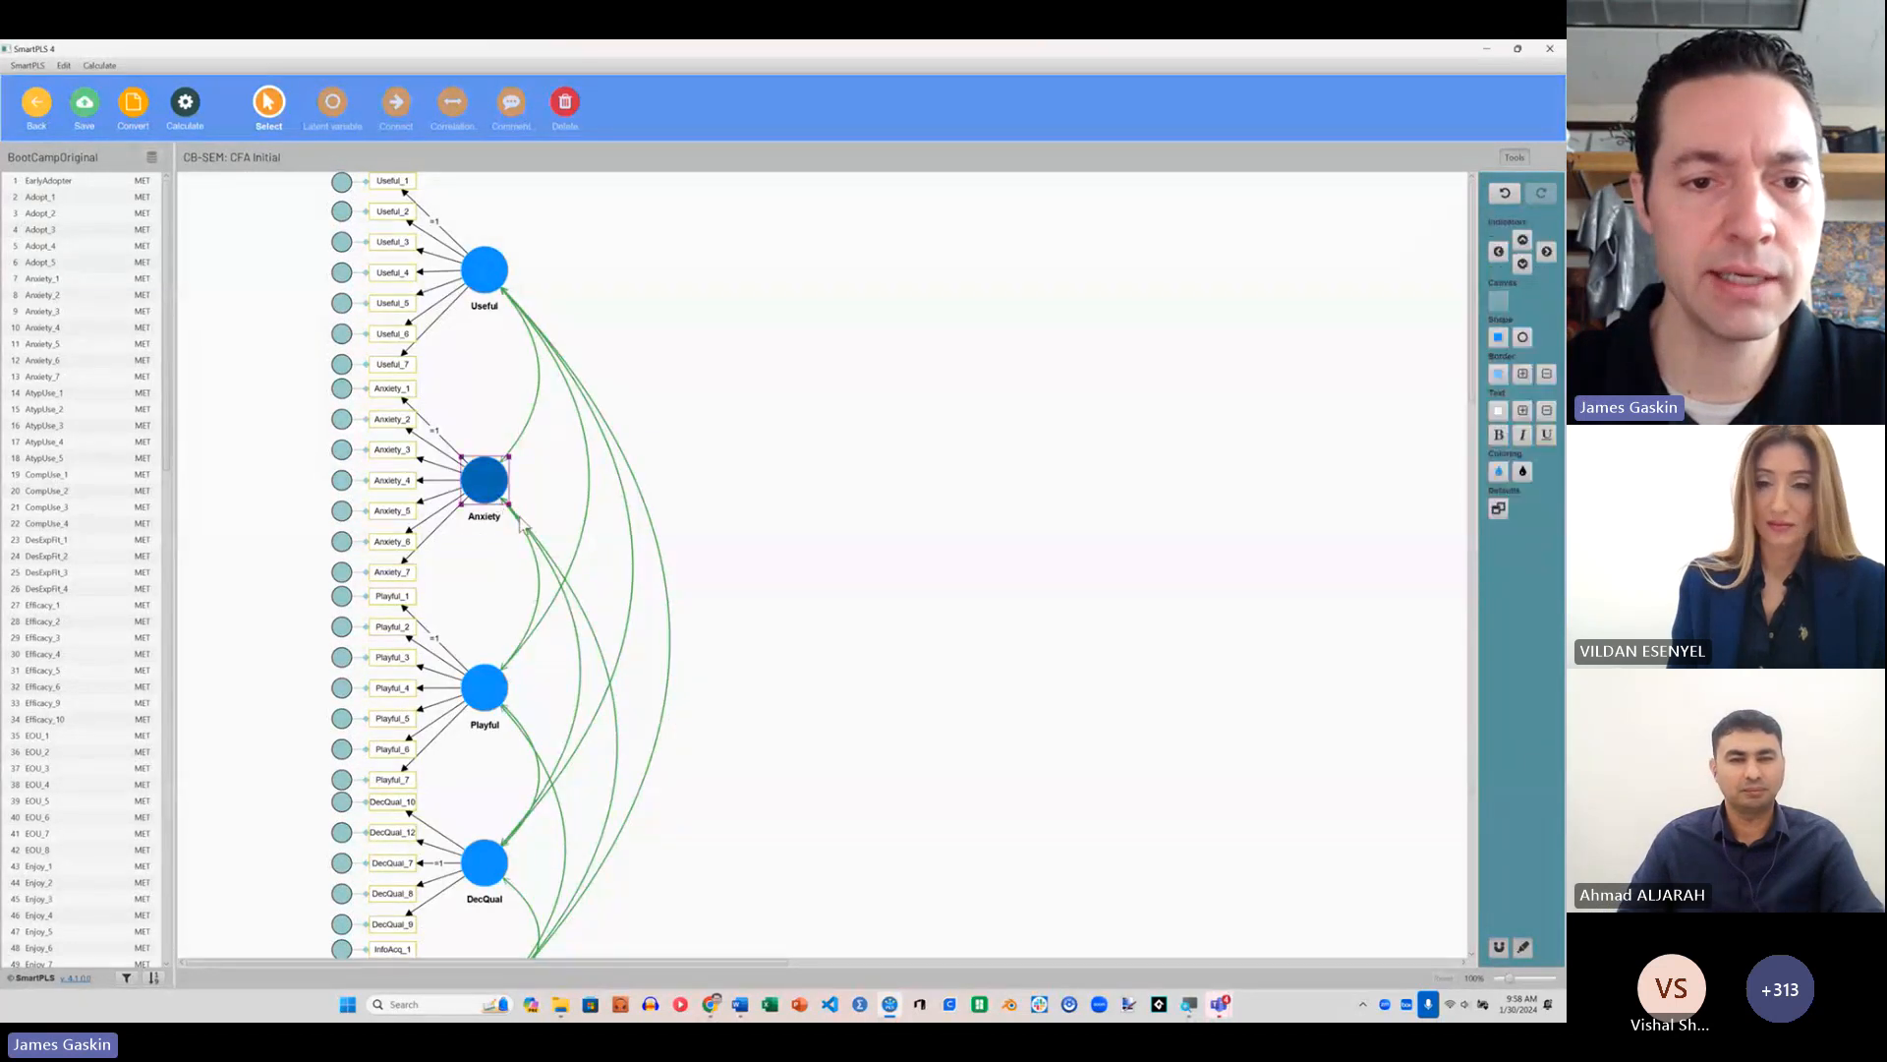
key("Delete")
left_click_drag(485, 687, 484, 490)
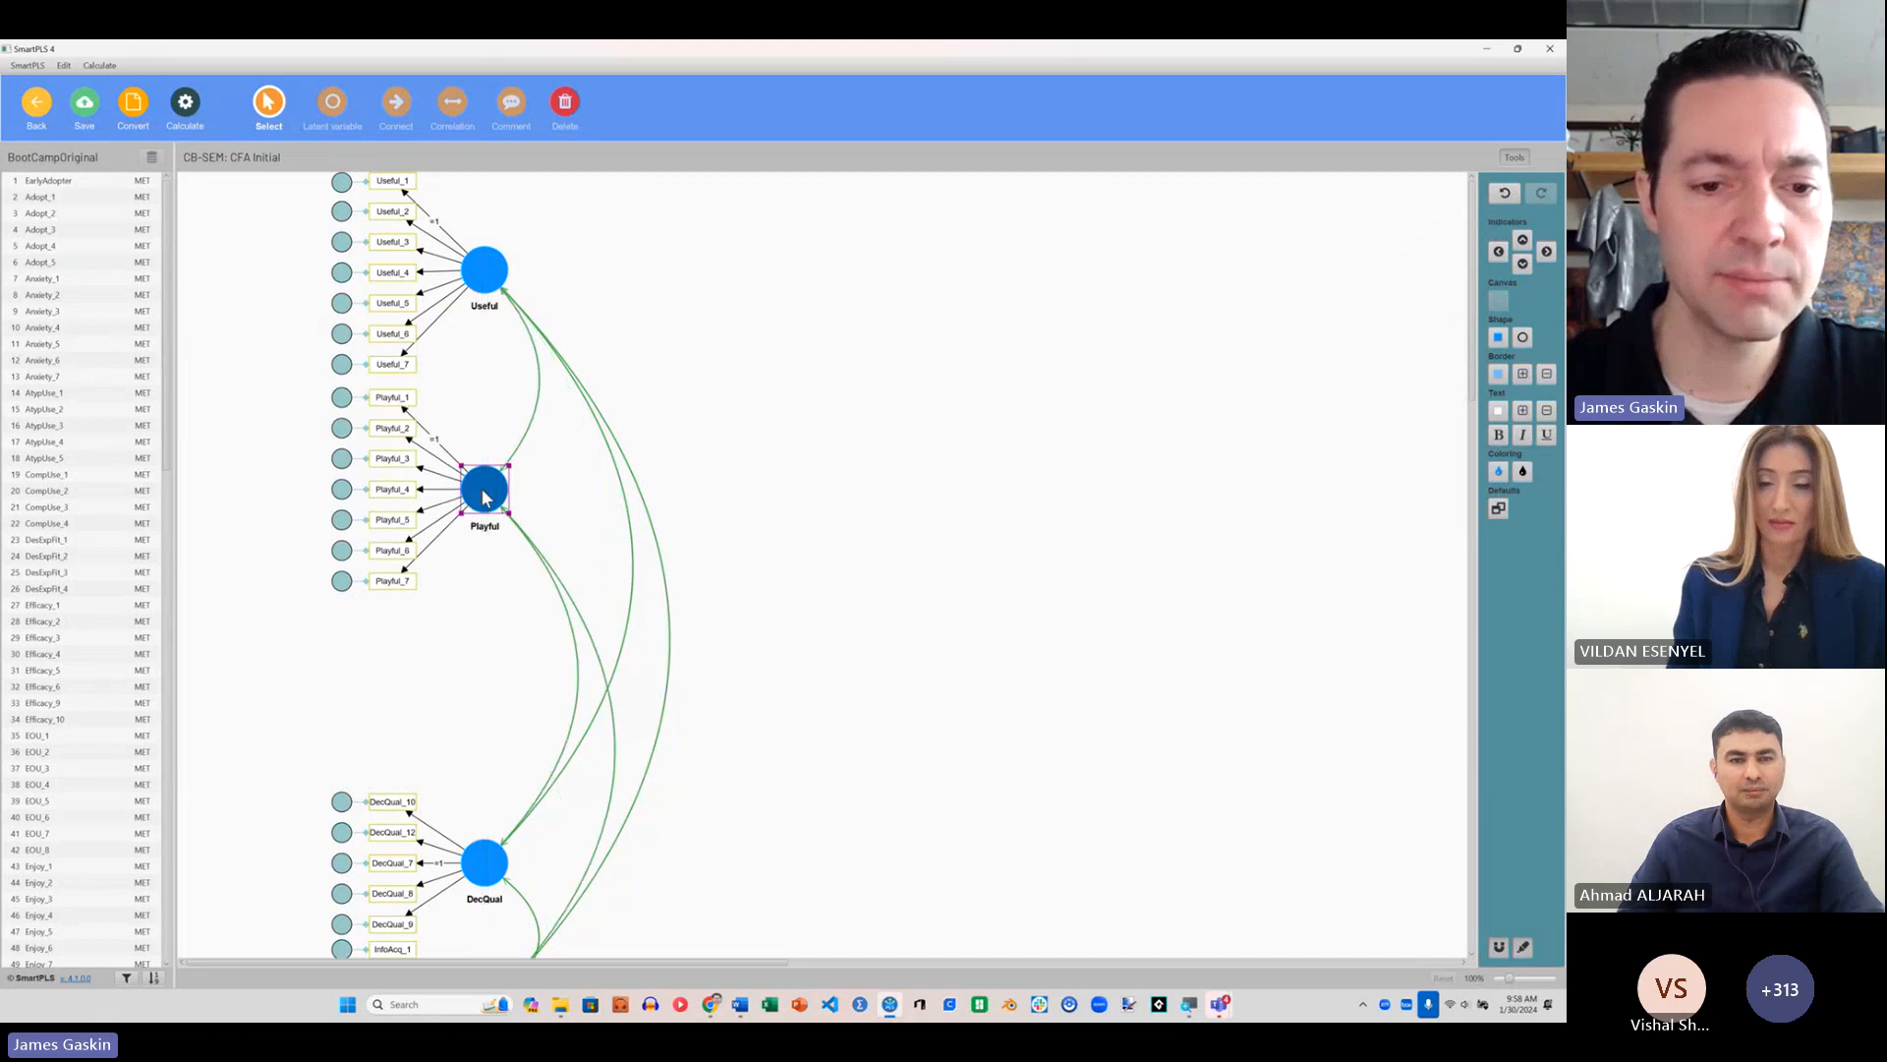
left_click_drag(488, 884, 485, 674)
scroll(468, 786, "down", 3)
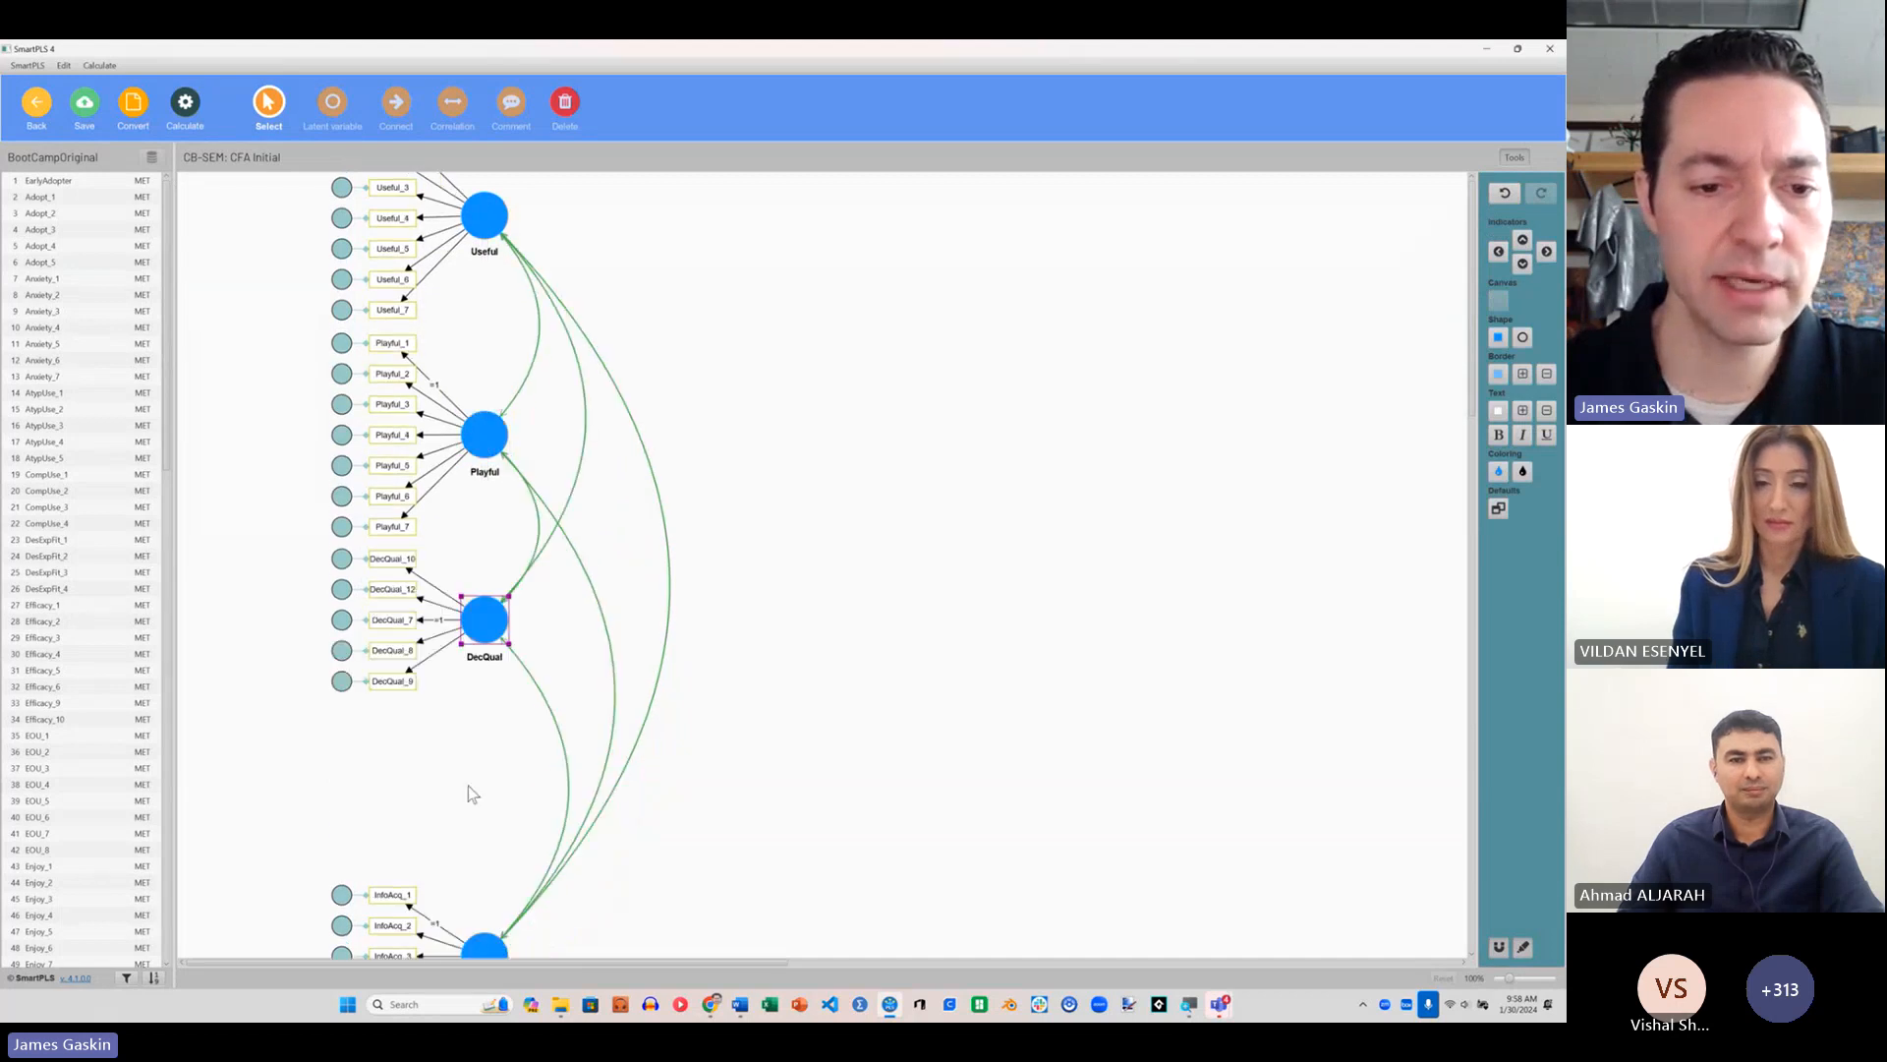
left_click_drag(496, 878, 491, 742)
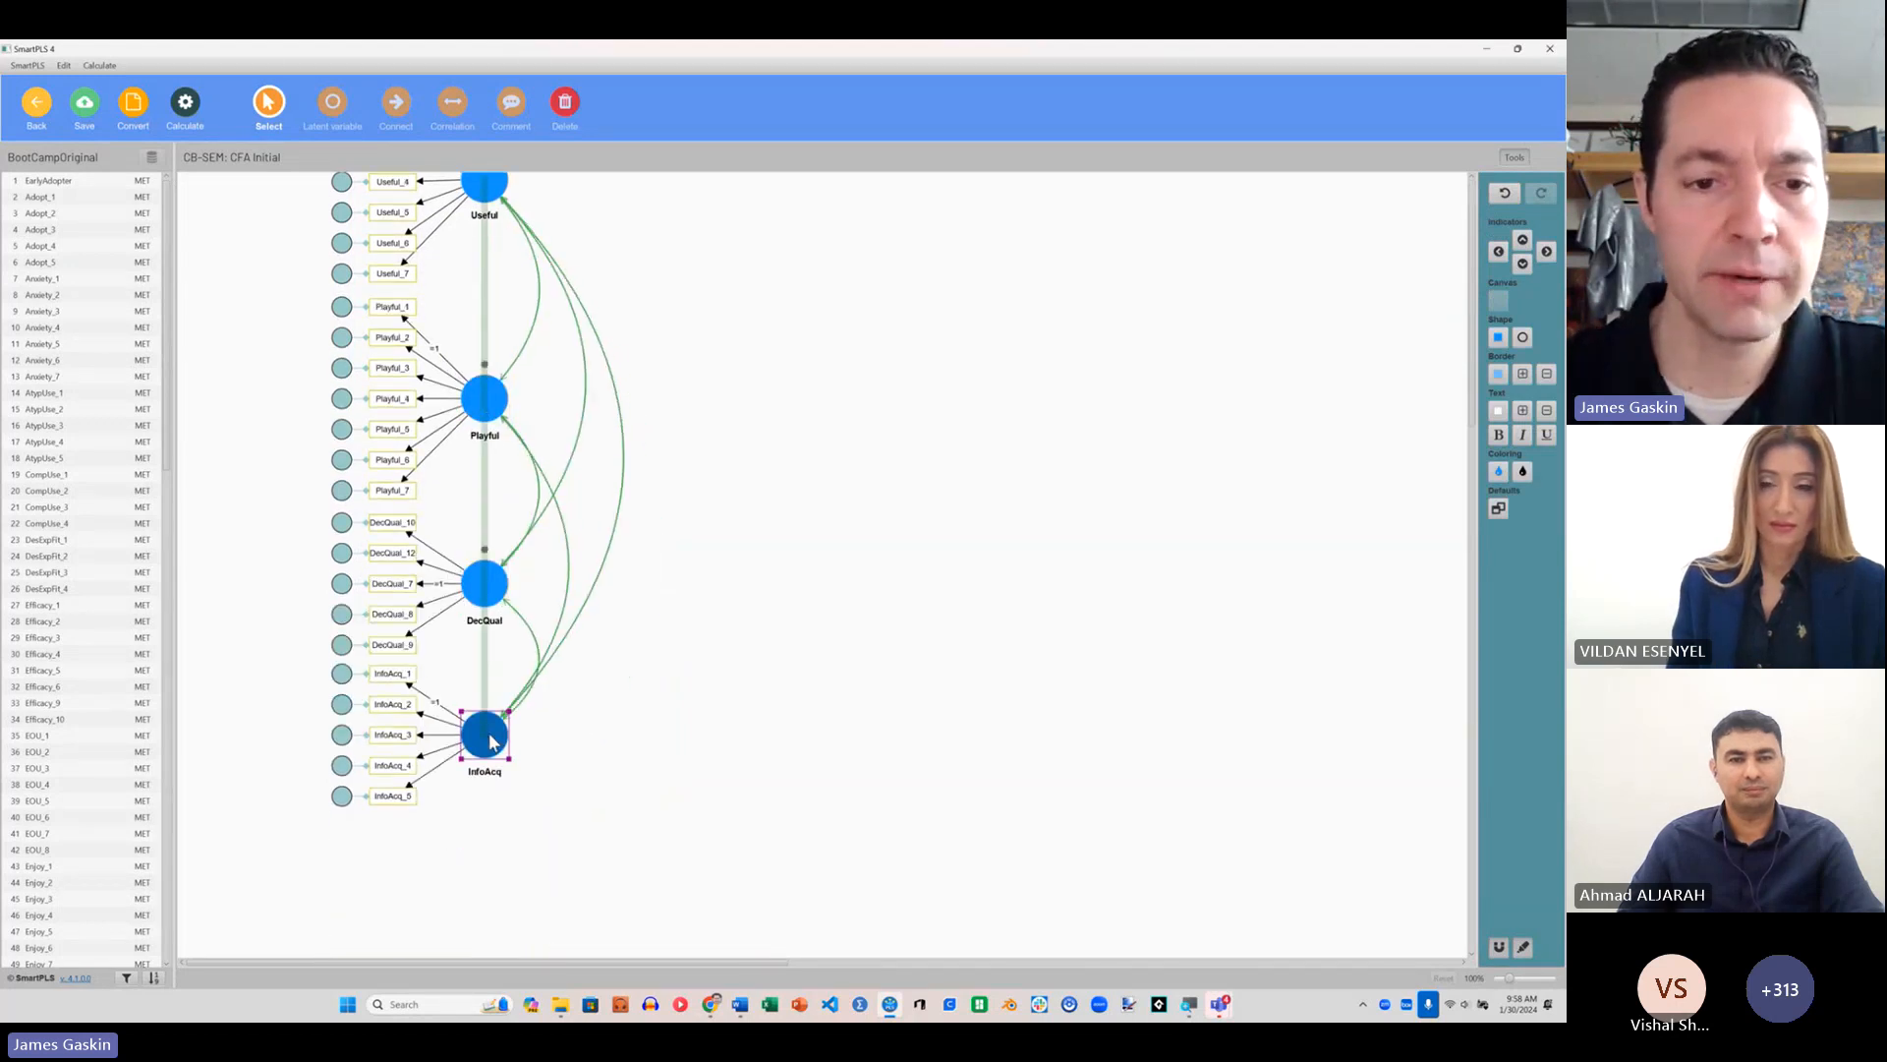
Step: Delete all correlations attached to DecQual and InfoAcq, keeping only the one between Useful and Playful
scroll(584, 728, "up", 2)
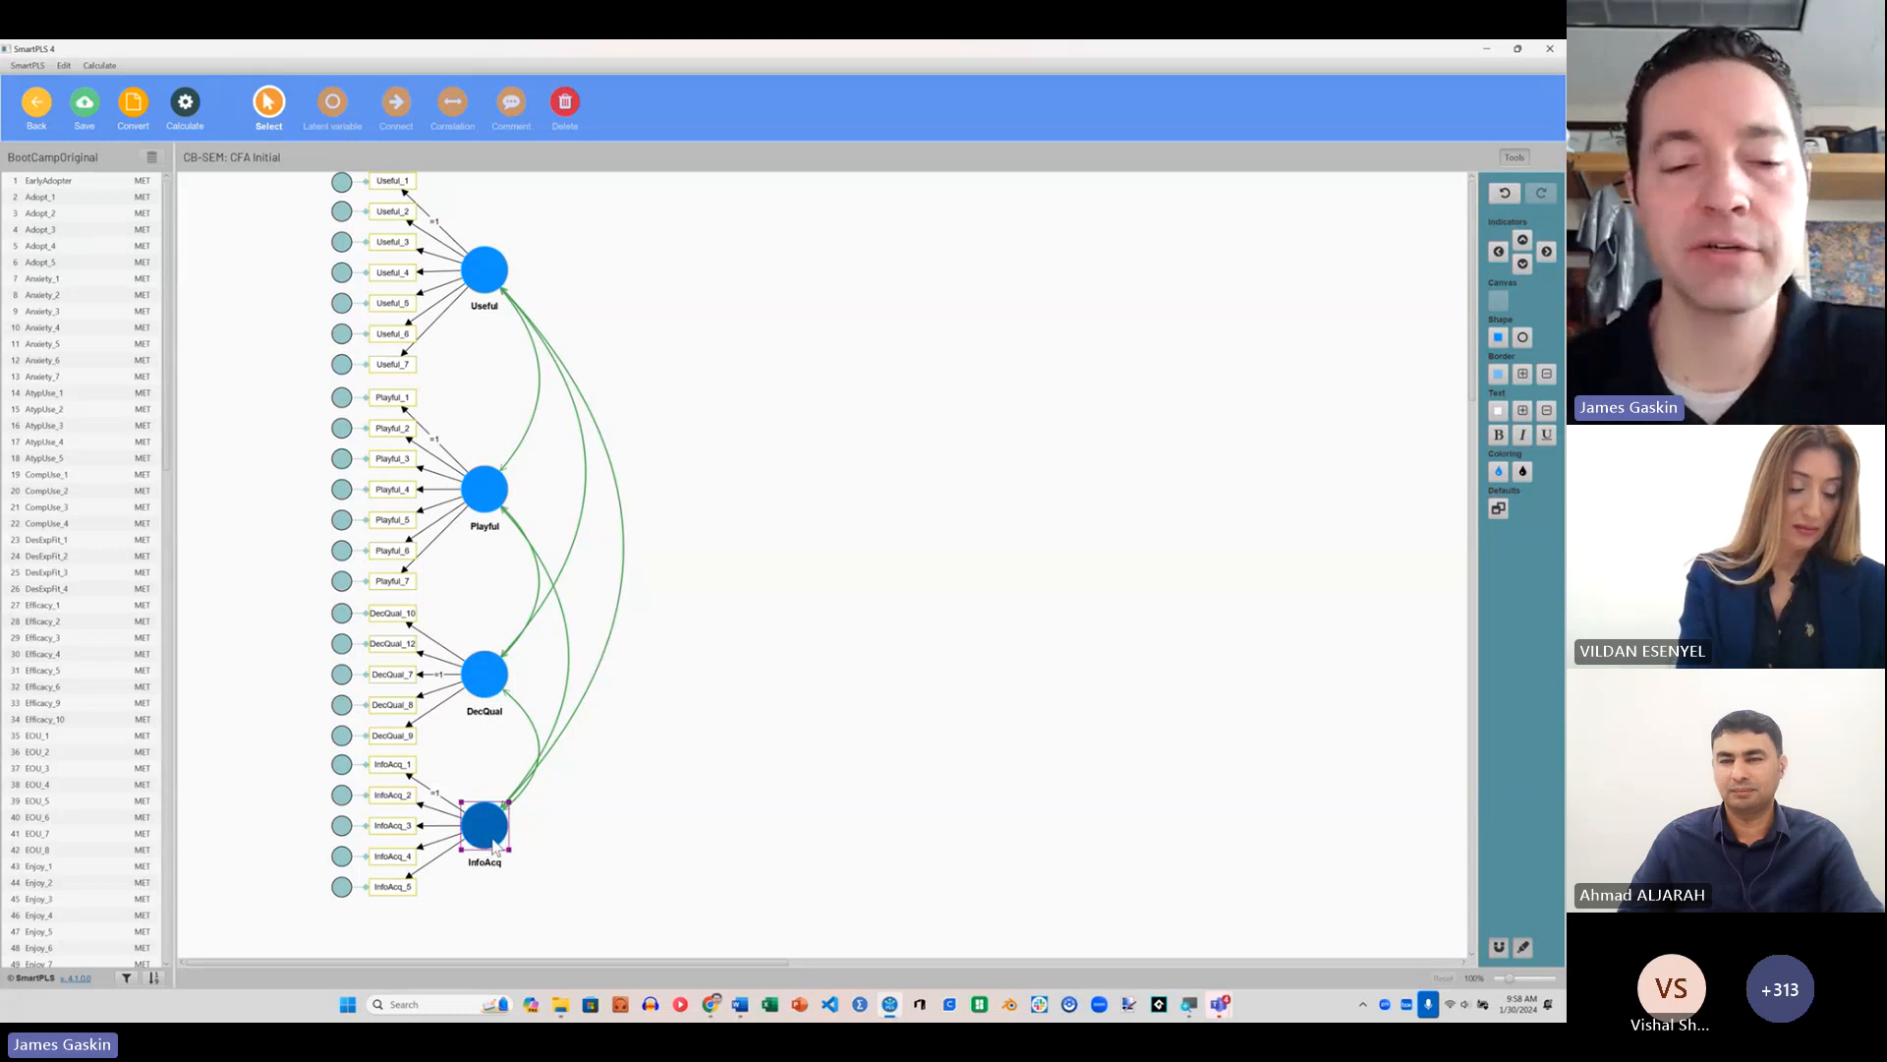
left_click(524, 717)
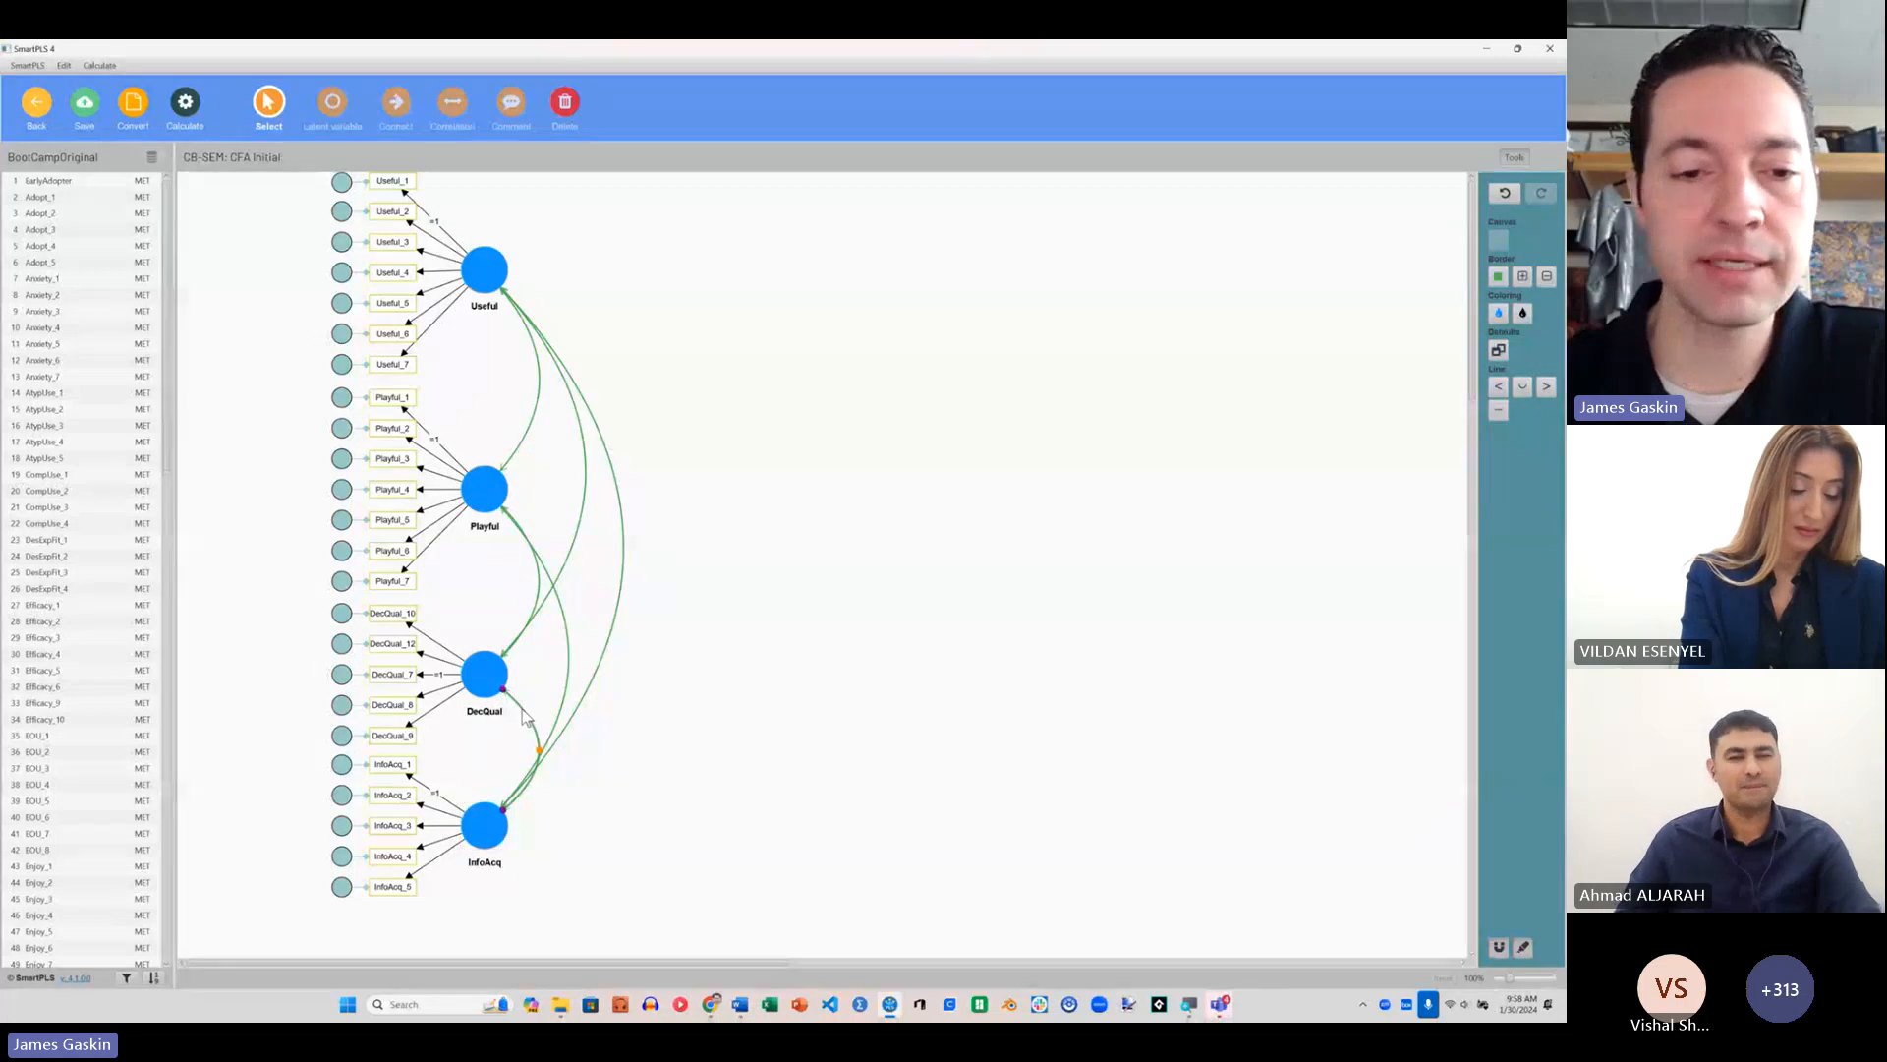
left_click(546, 762)
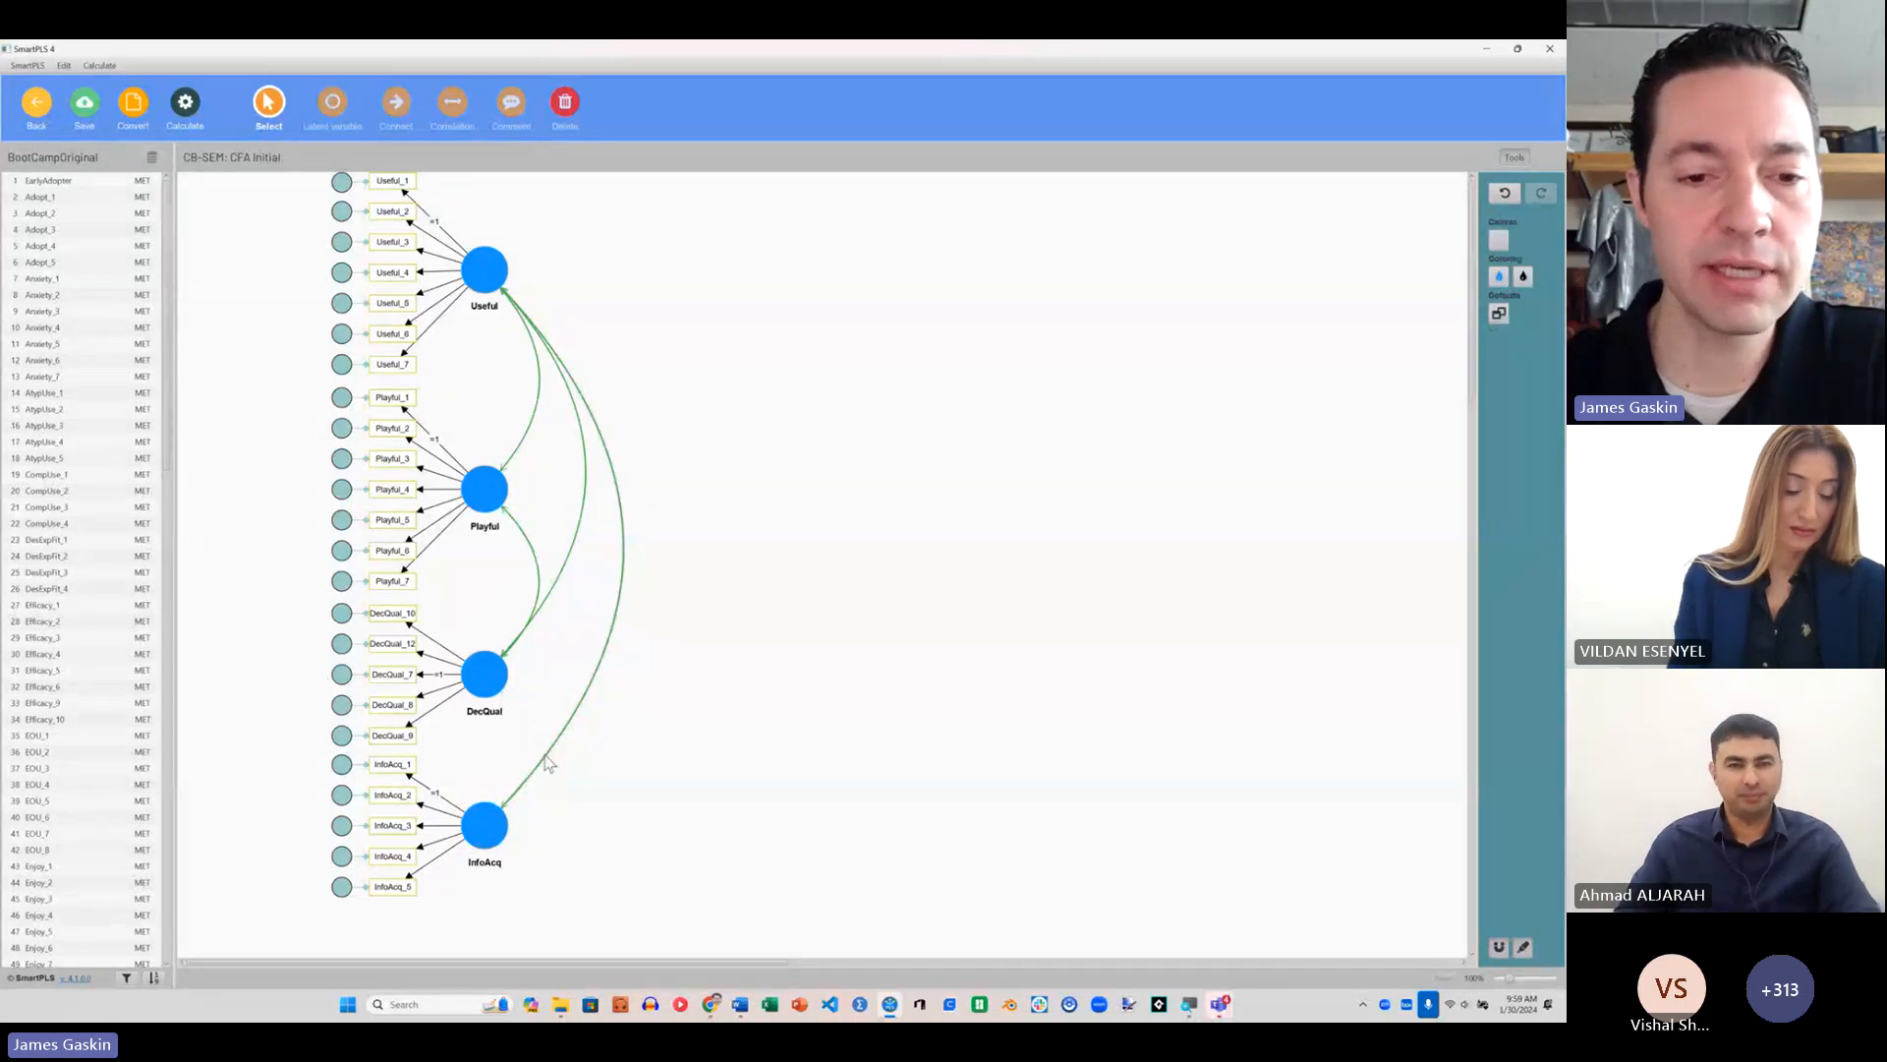
key("Delete")
left_click(514, 646)
key("Delete")
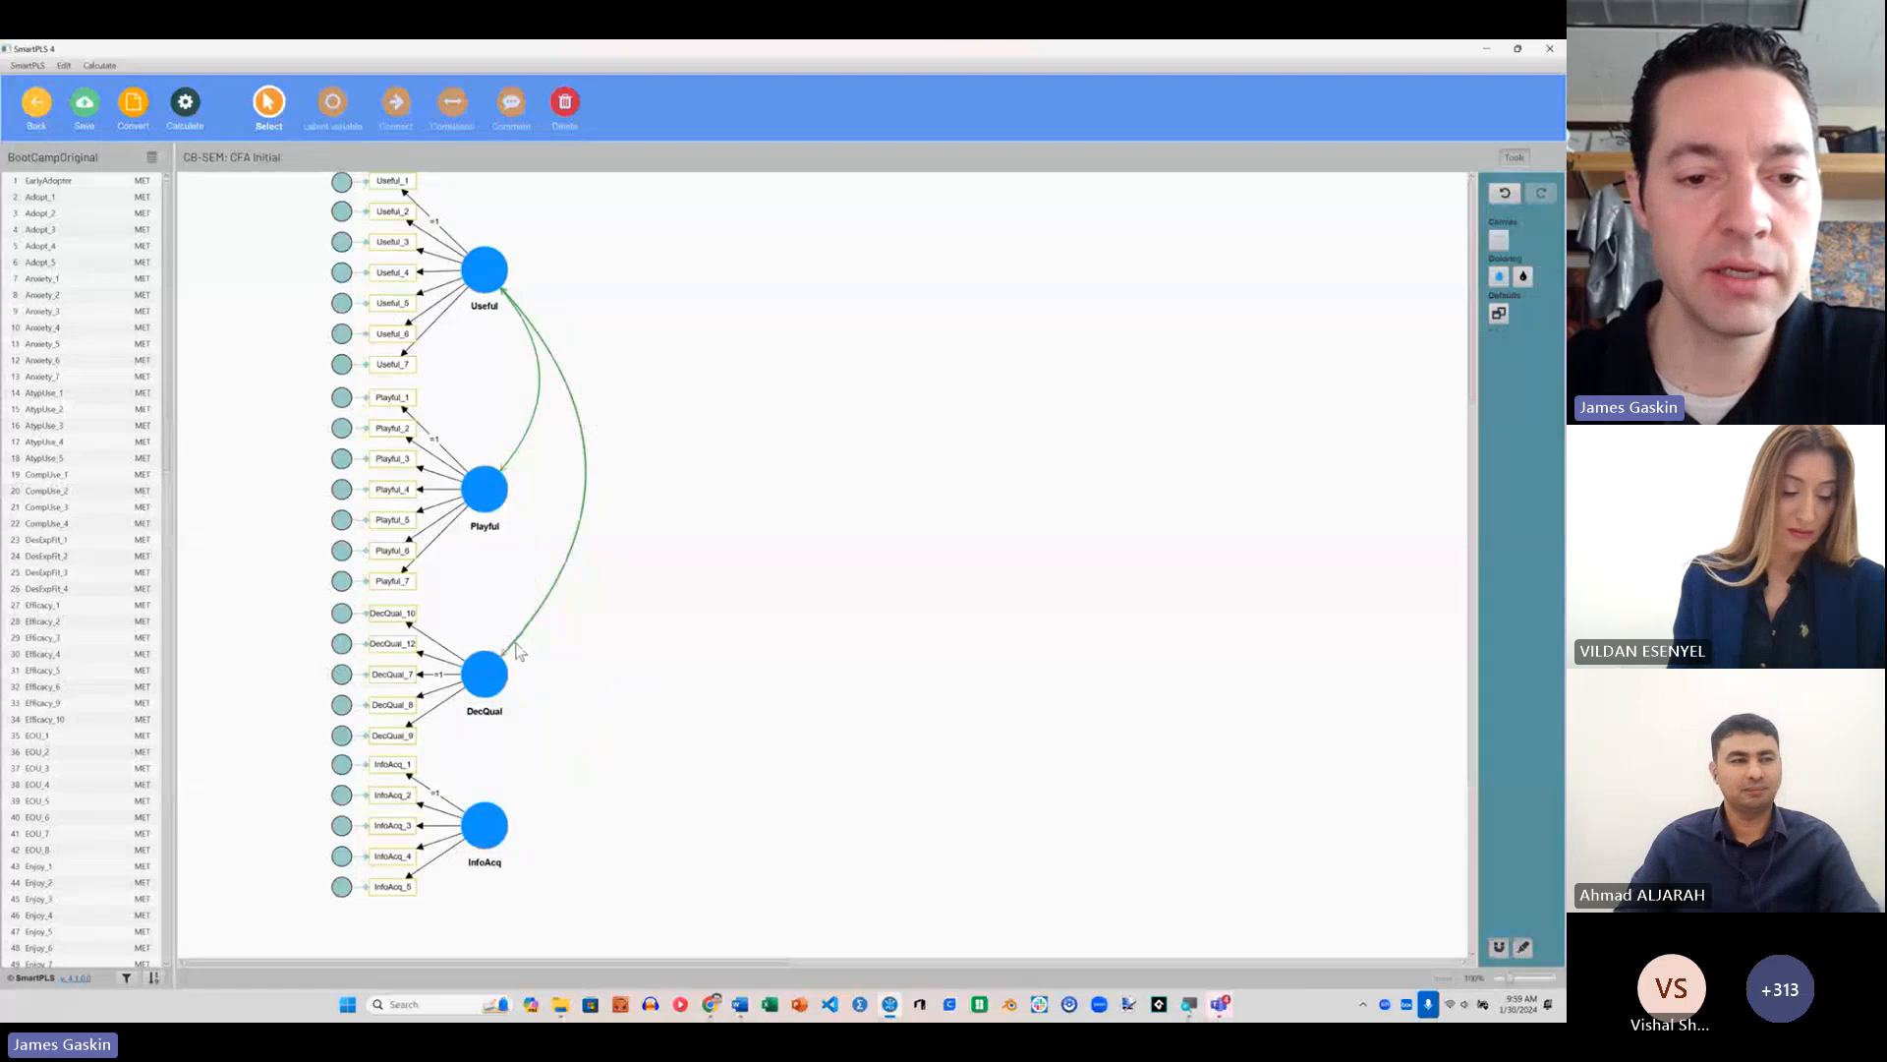
left_click(515, 643)
key("Delete")
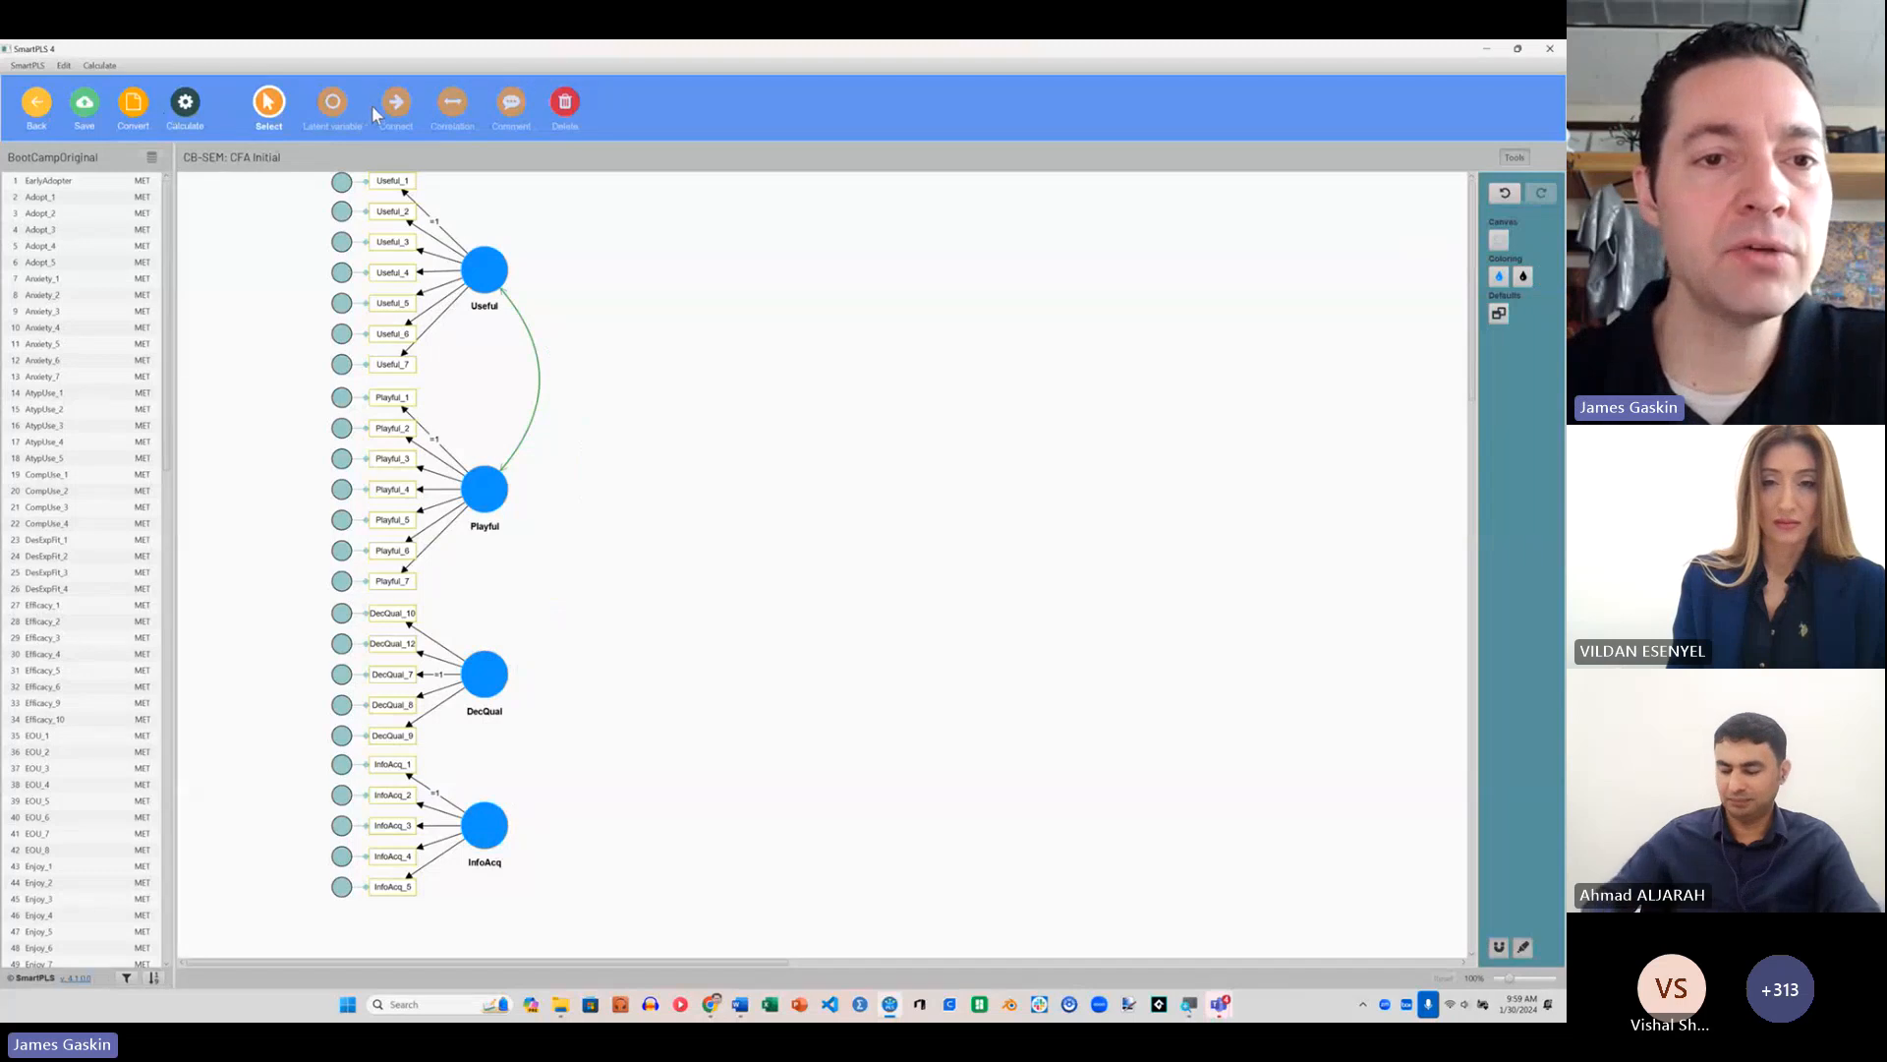
Step: Add a latent variable named HOC beside DecQual and InfoAcq
left_click(332, 102)
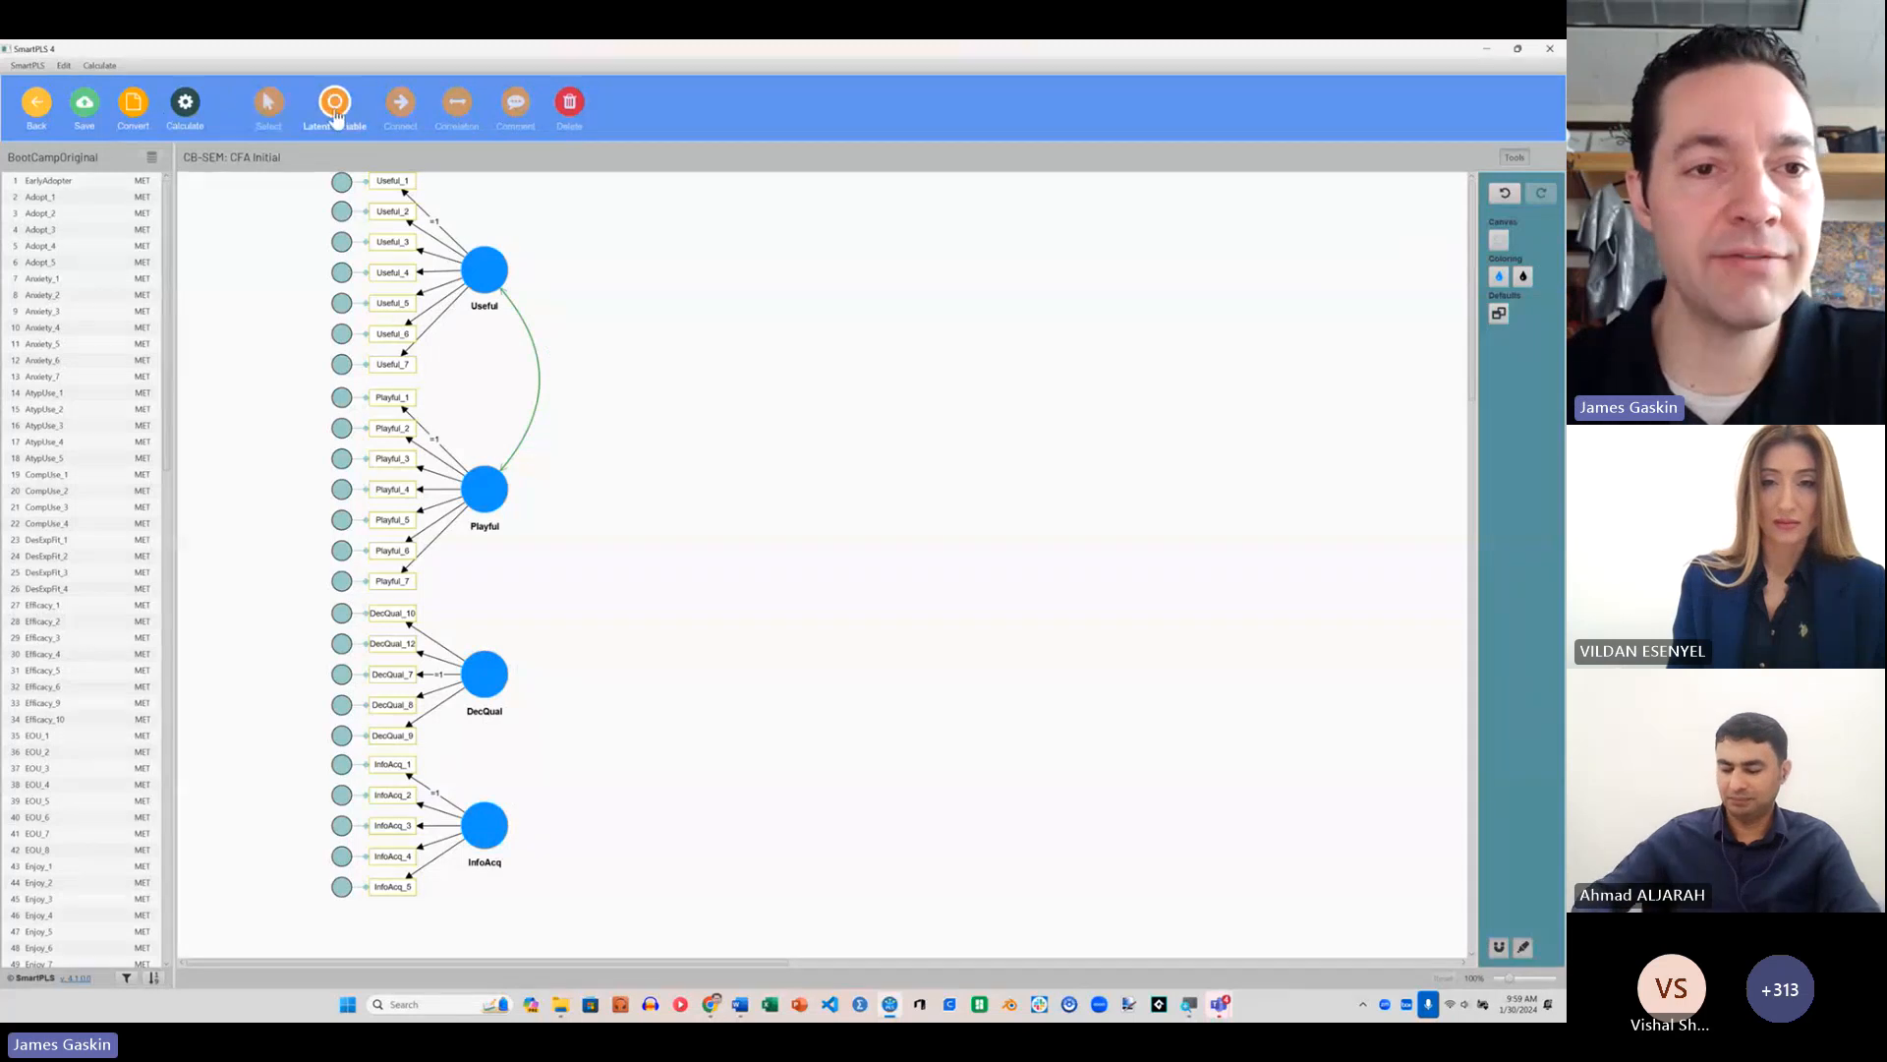
left_click(639, 763)
type("A")
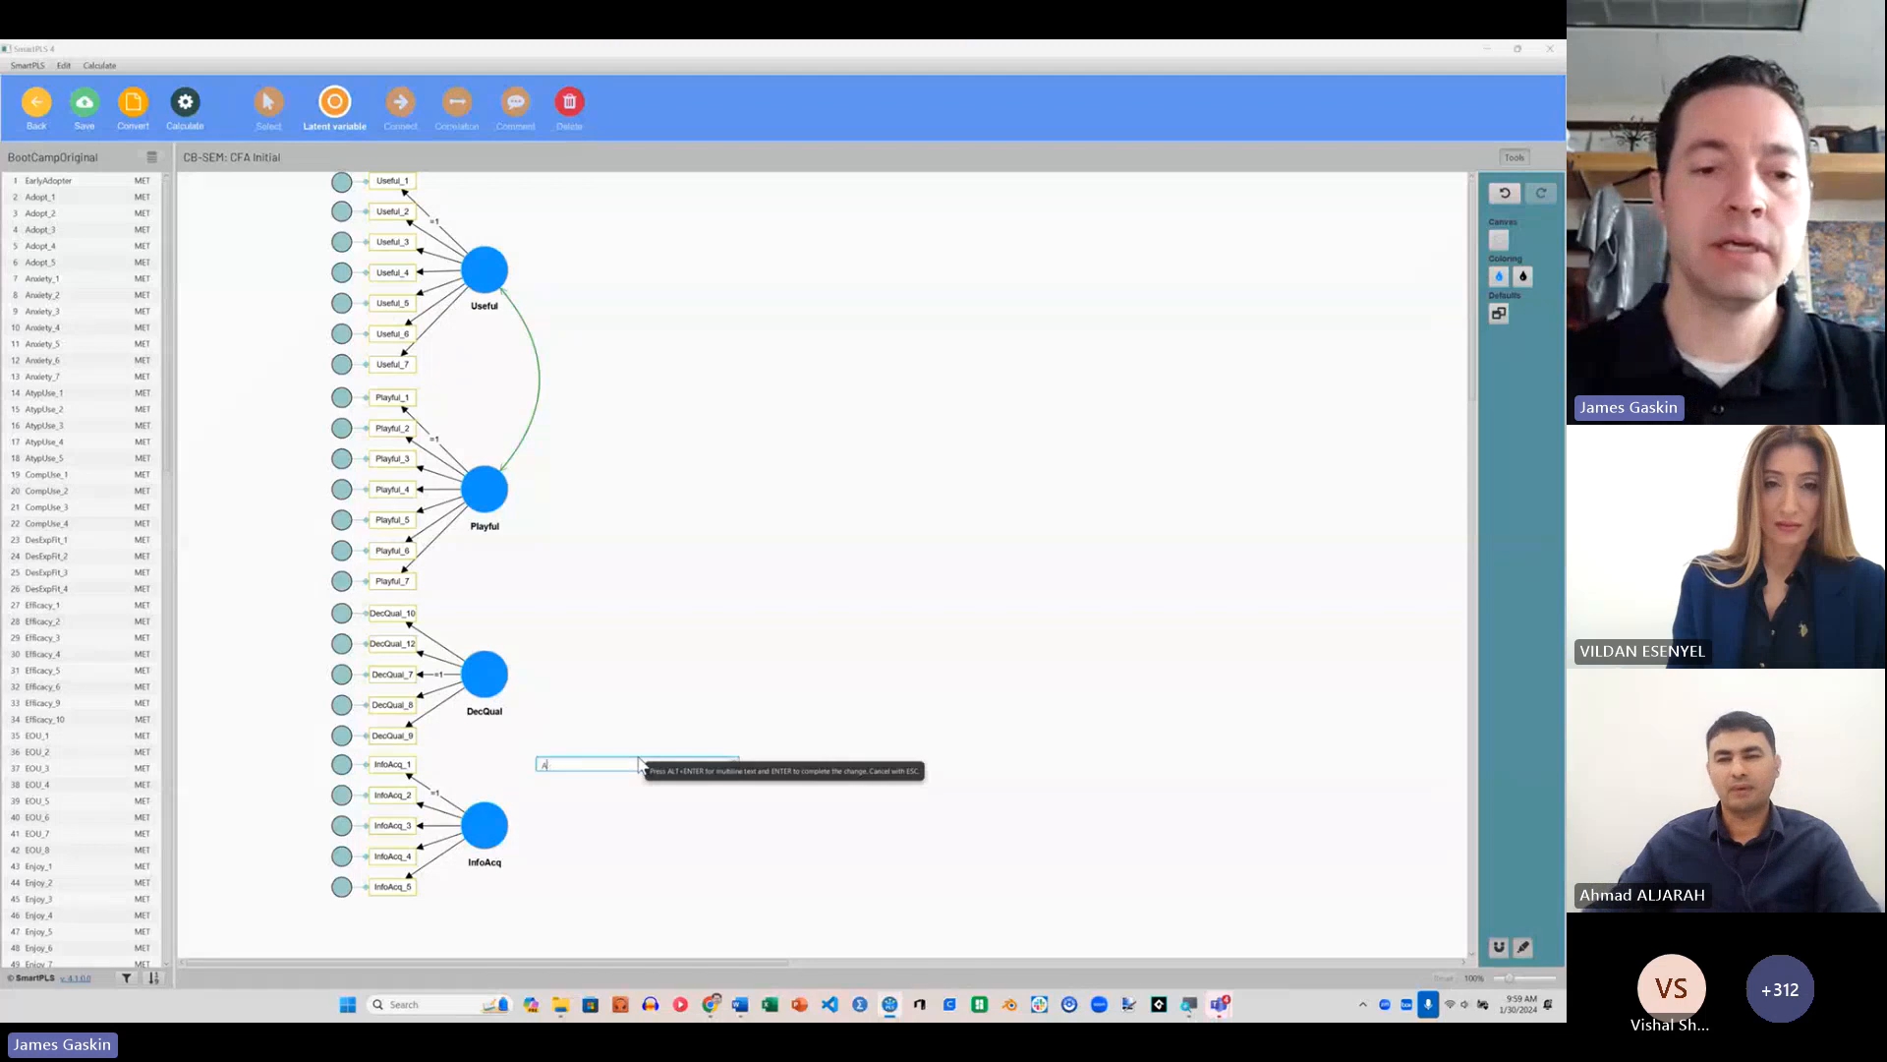
key("BackSpace")
type("HO")
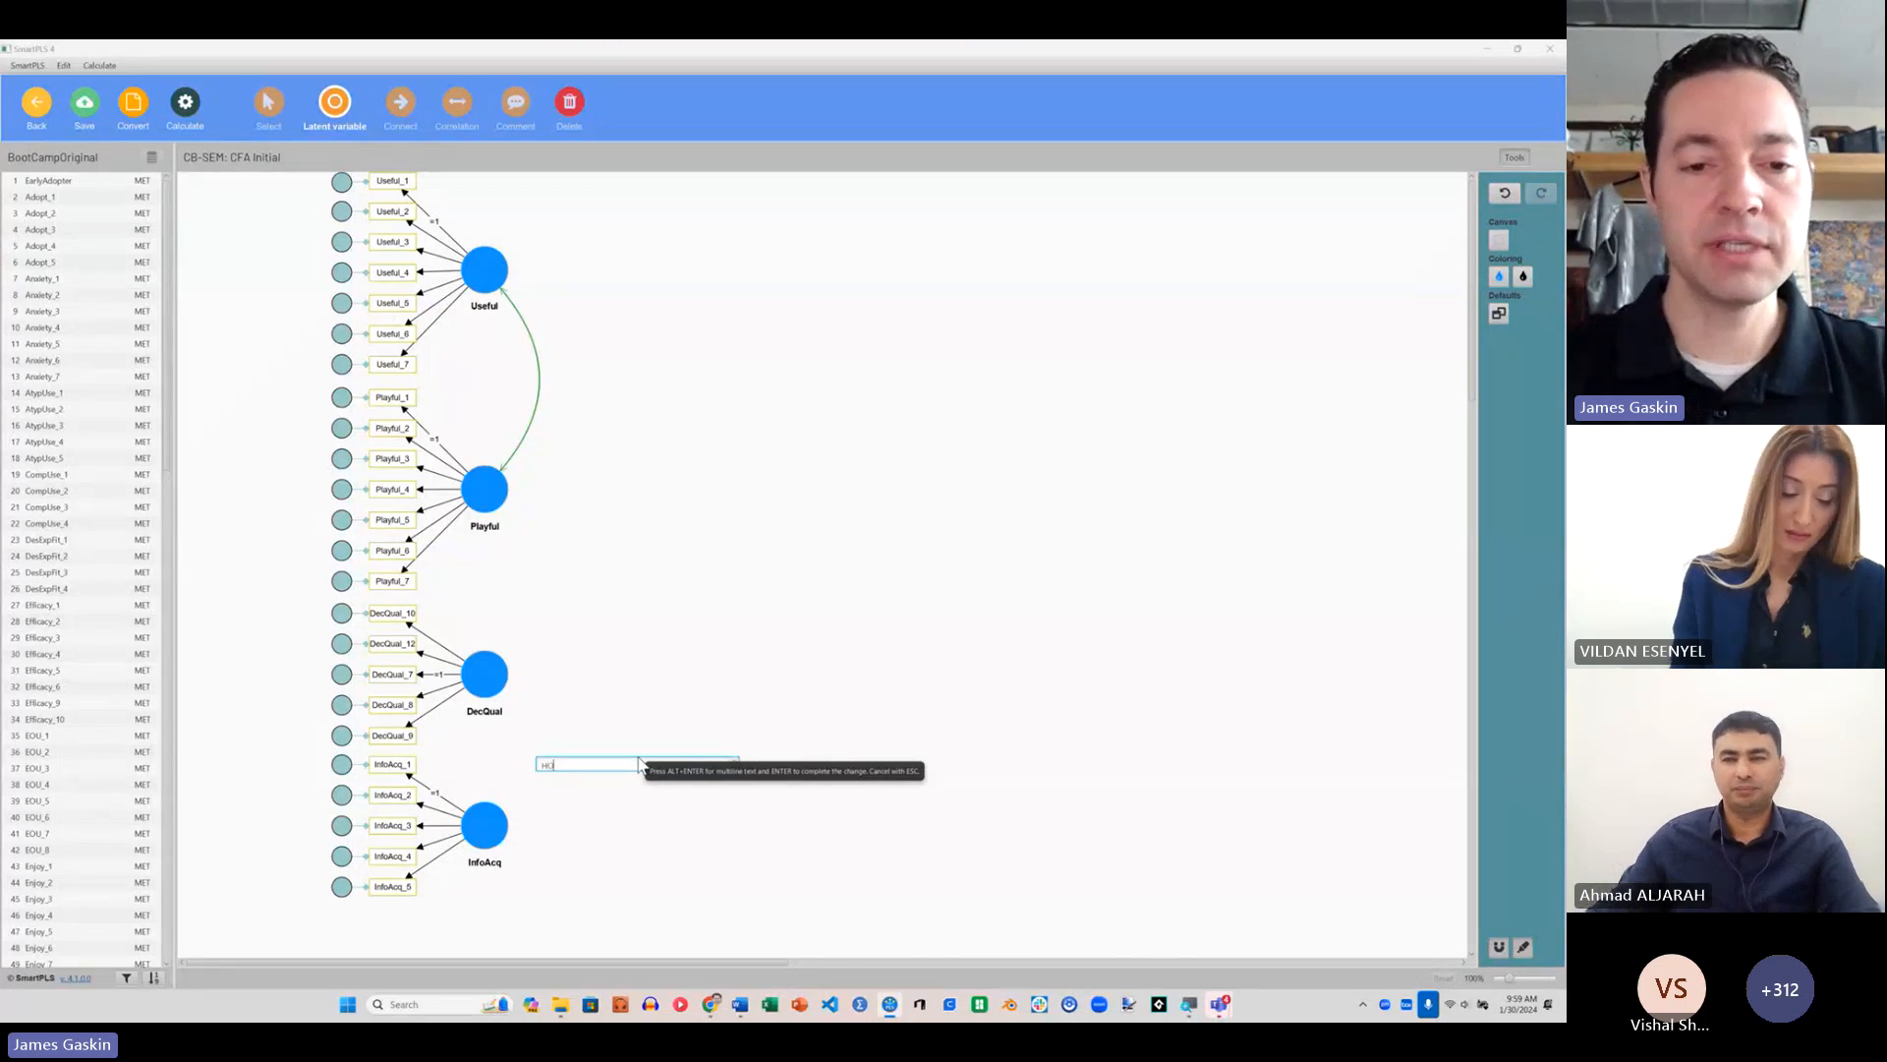
type("C")
key("Return")
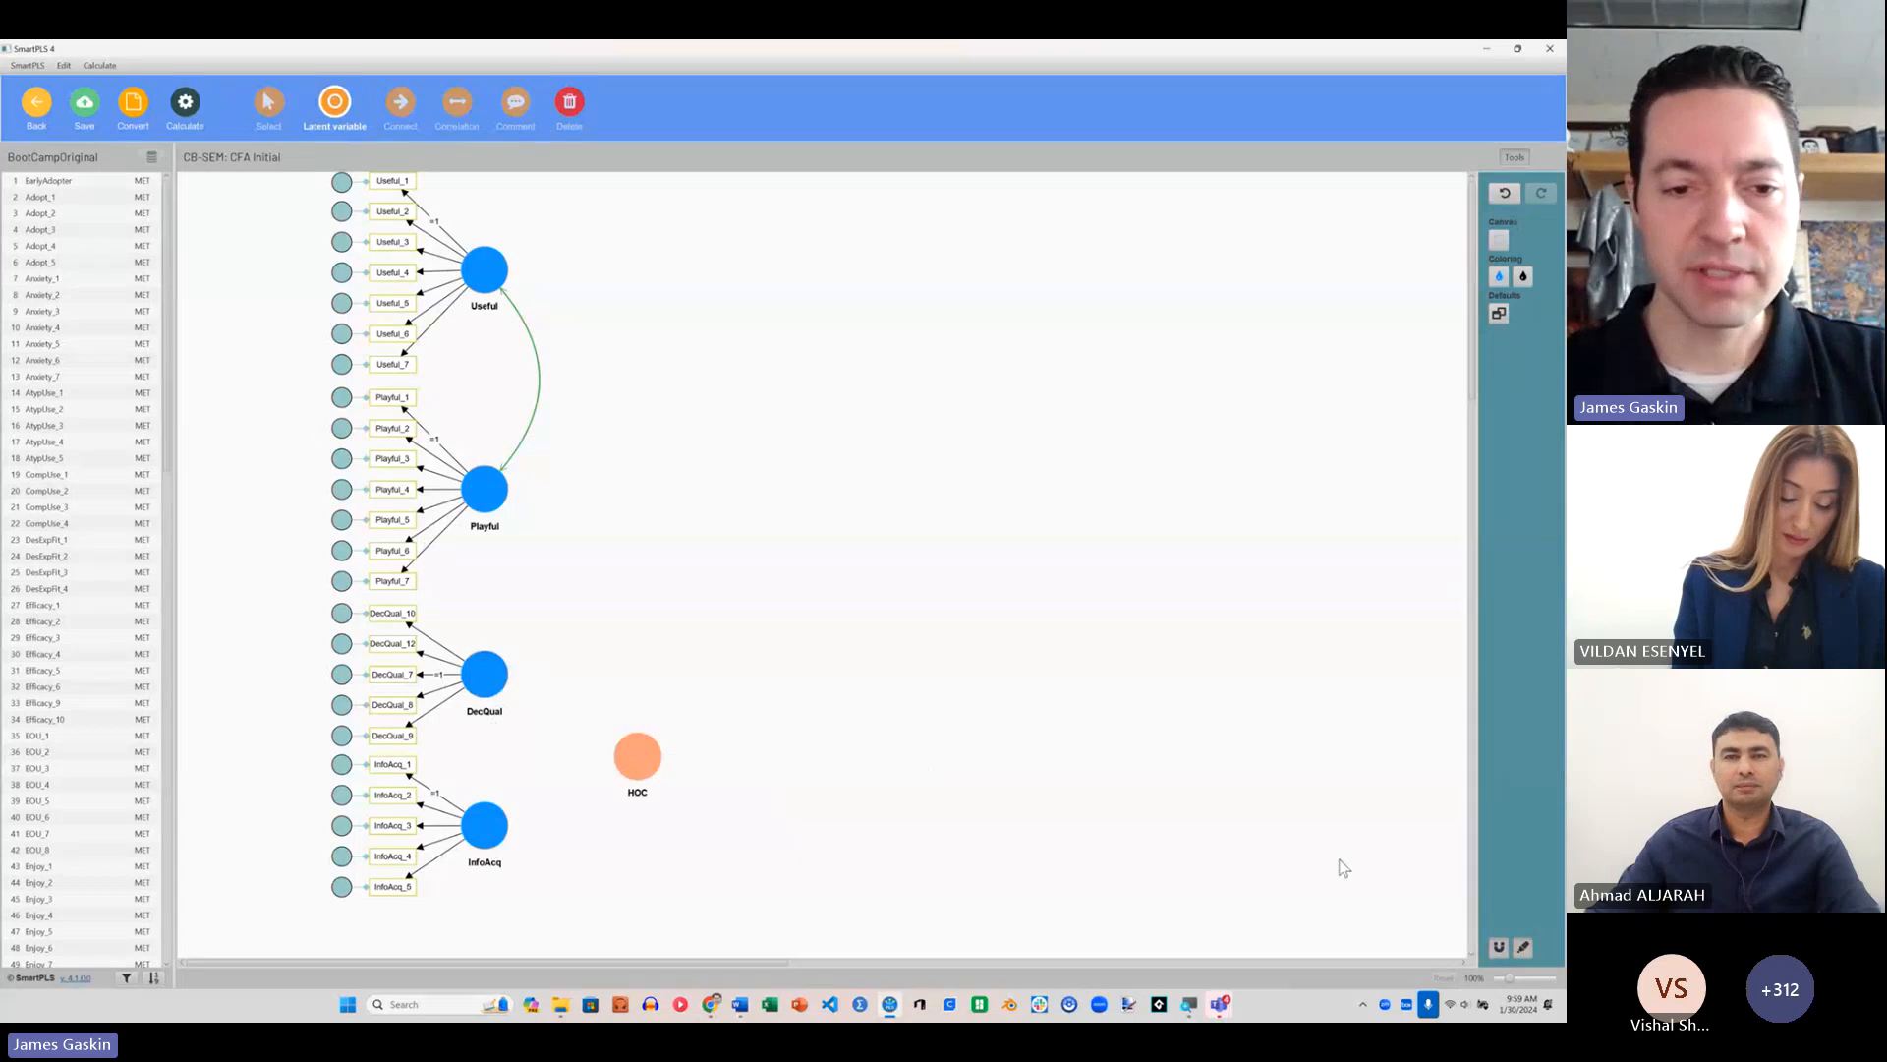
Step: Connect HOC to DecQual and InfoAcq with paths pointing from HOC to each of them
left_click(386, 104)
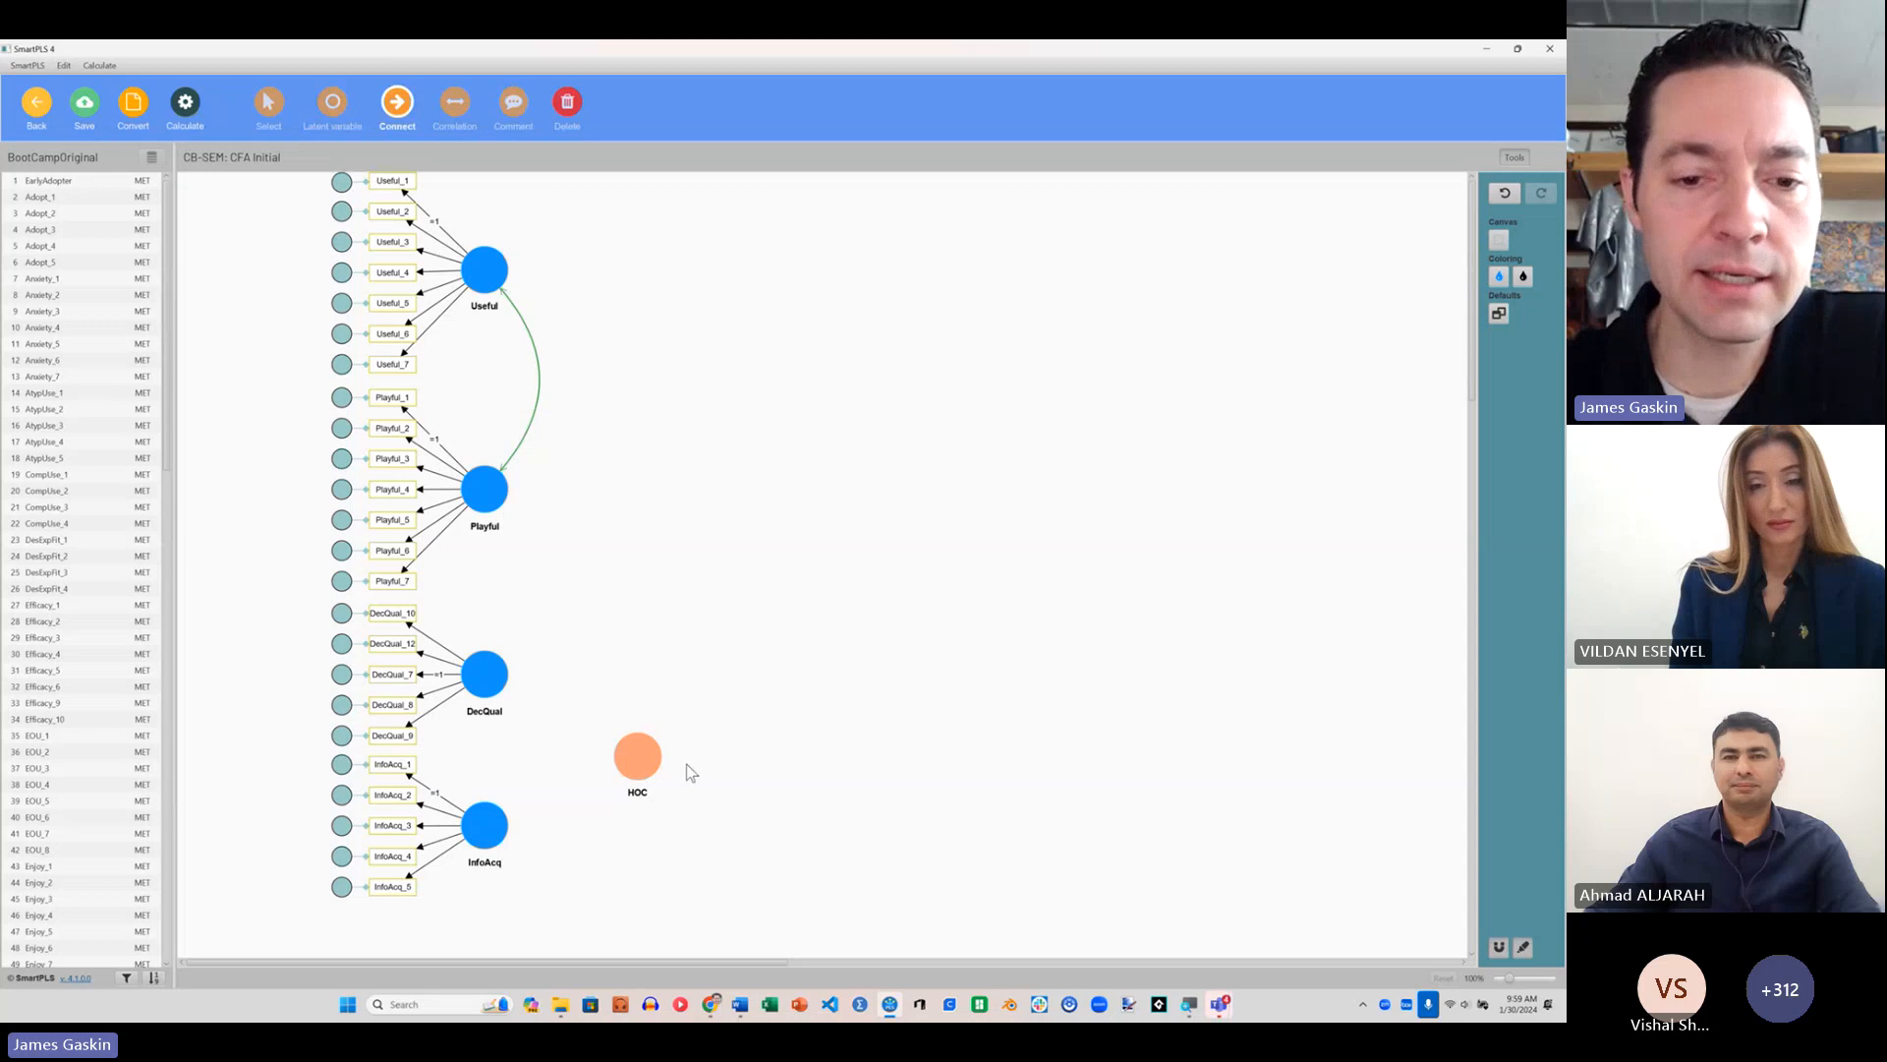
left_click_drag(639, 757, 493, 676)
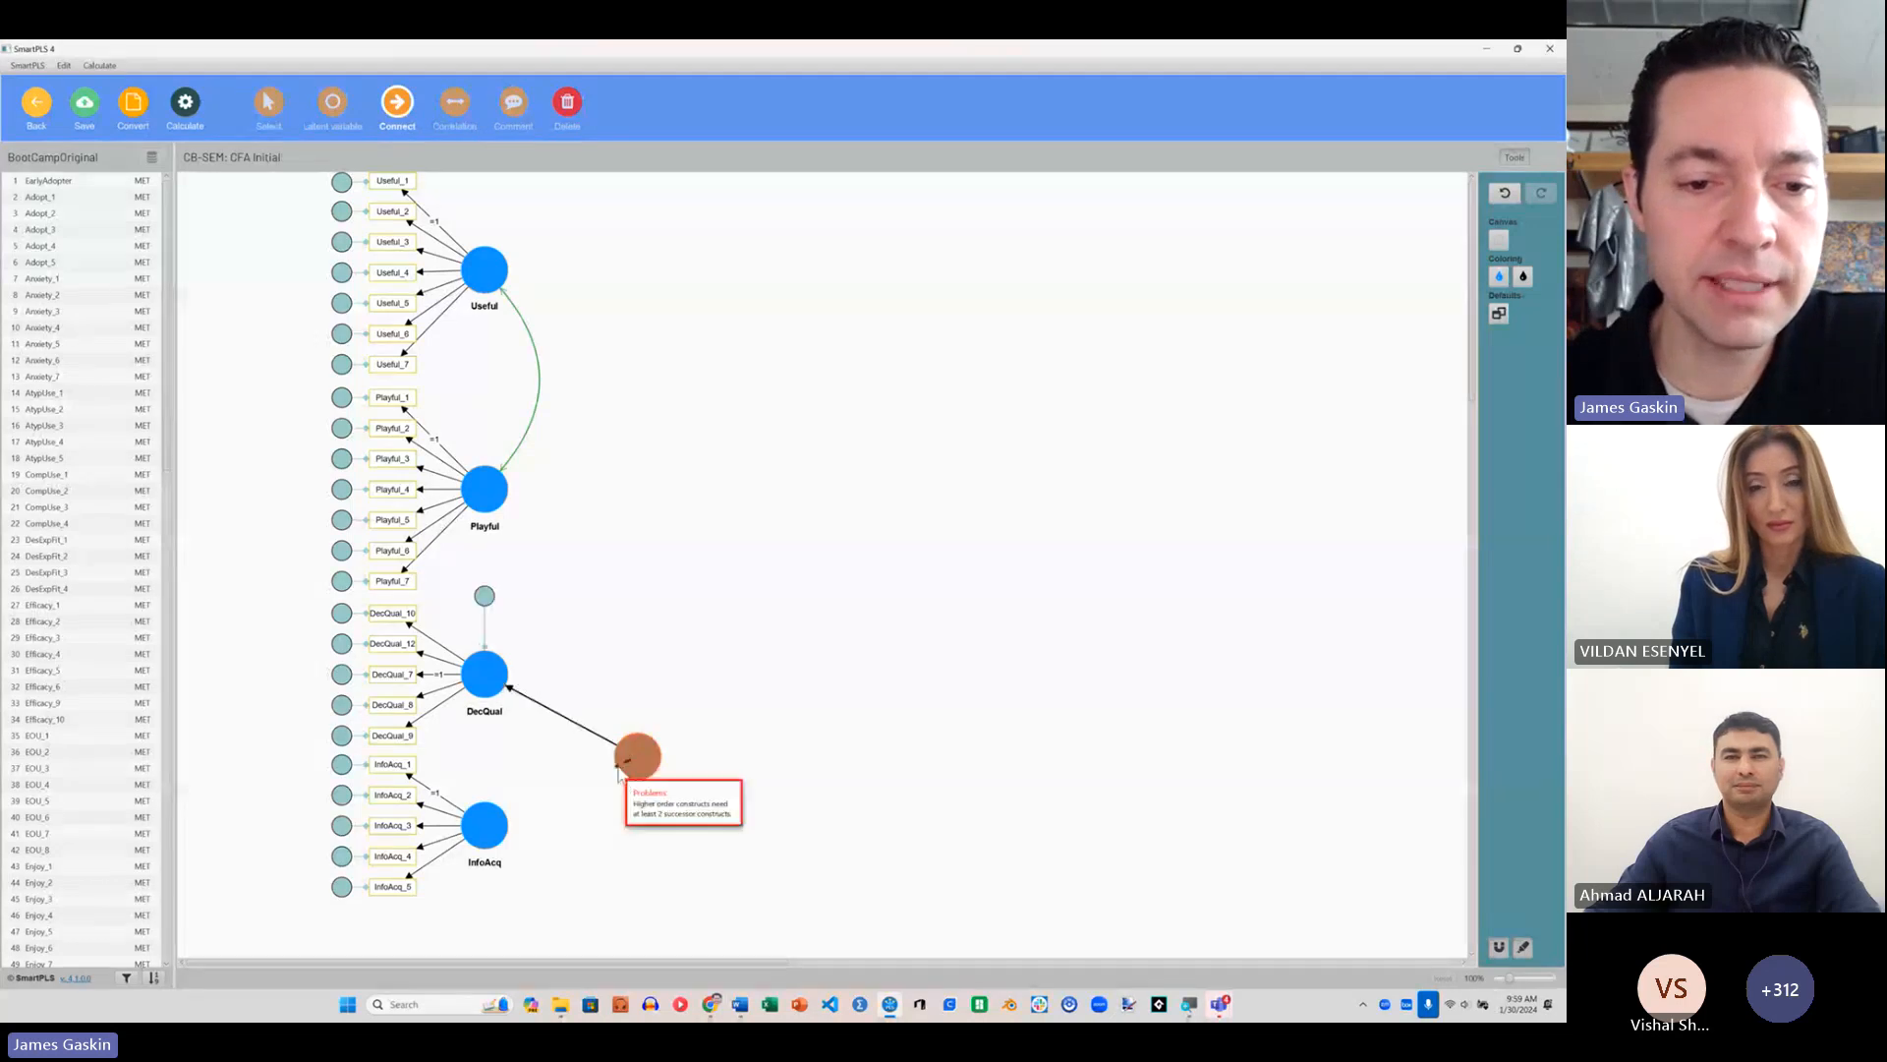
left_click_drag(619, 772, 488, 824)
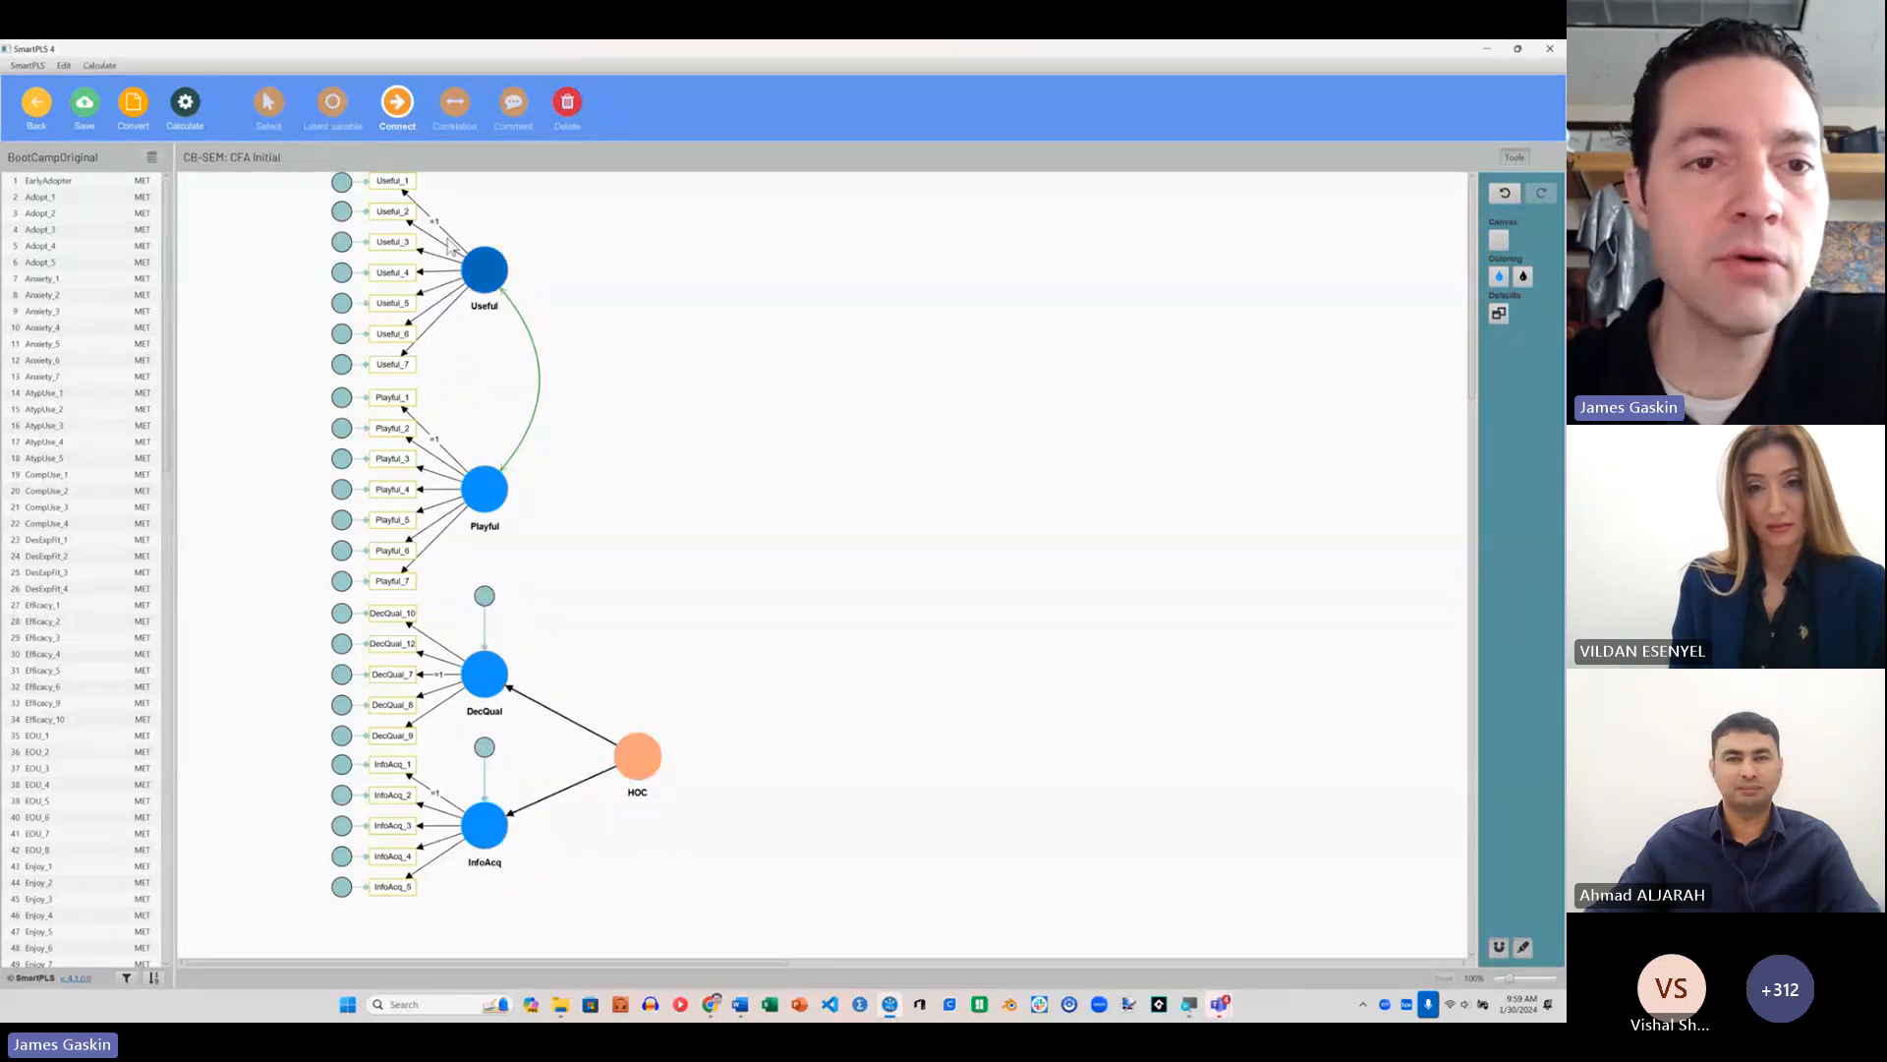
Step: Add correlations from HOC to Playful and from HOC to Useful
left_click(454, 102)
left_click_drag(627, 757, 488, 491)
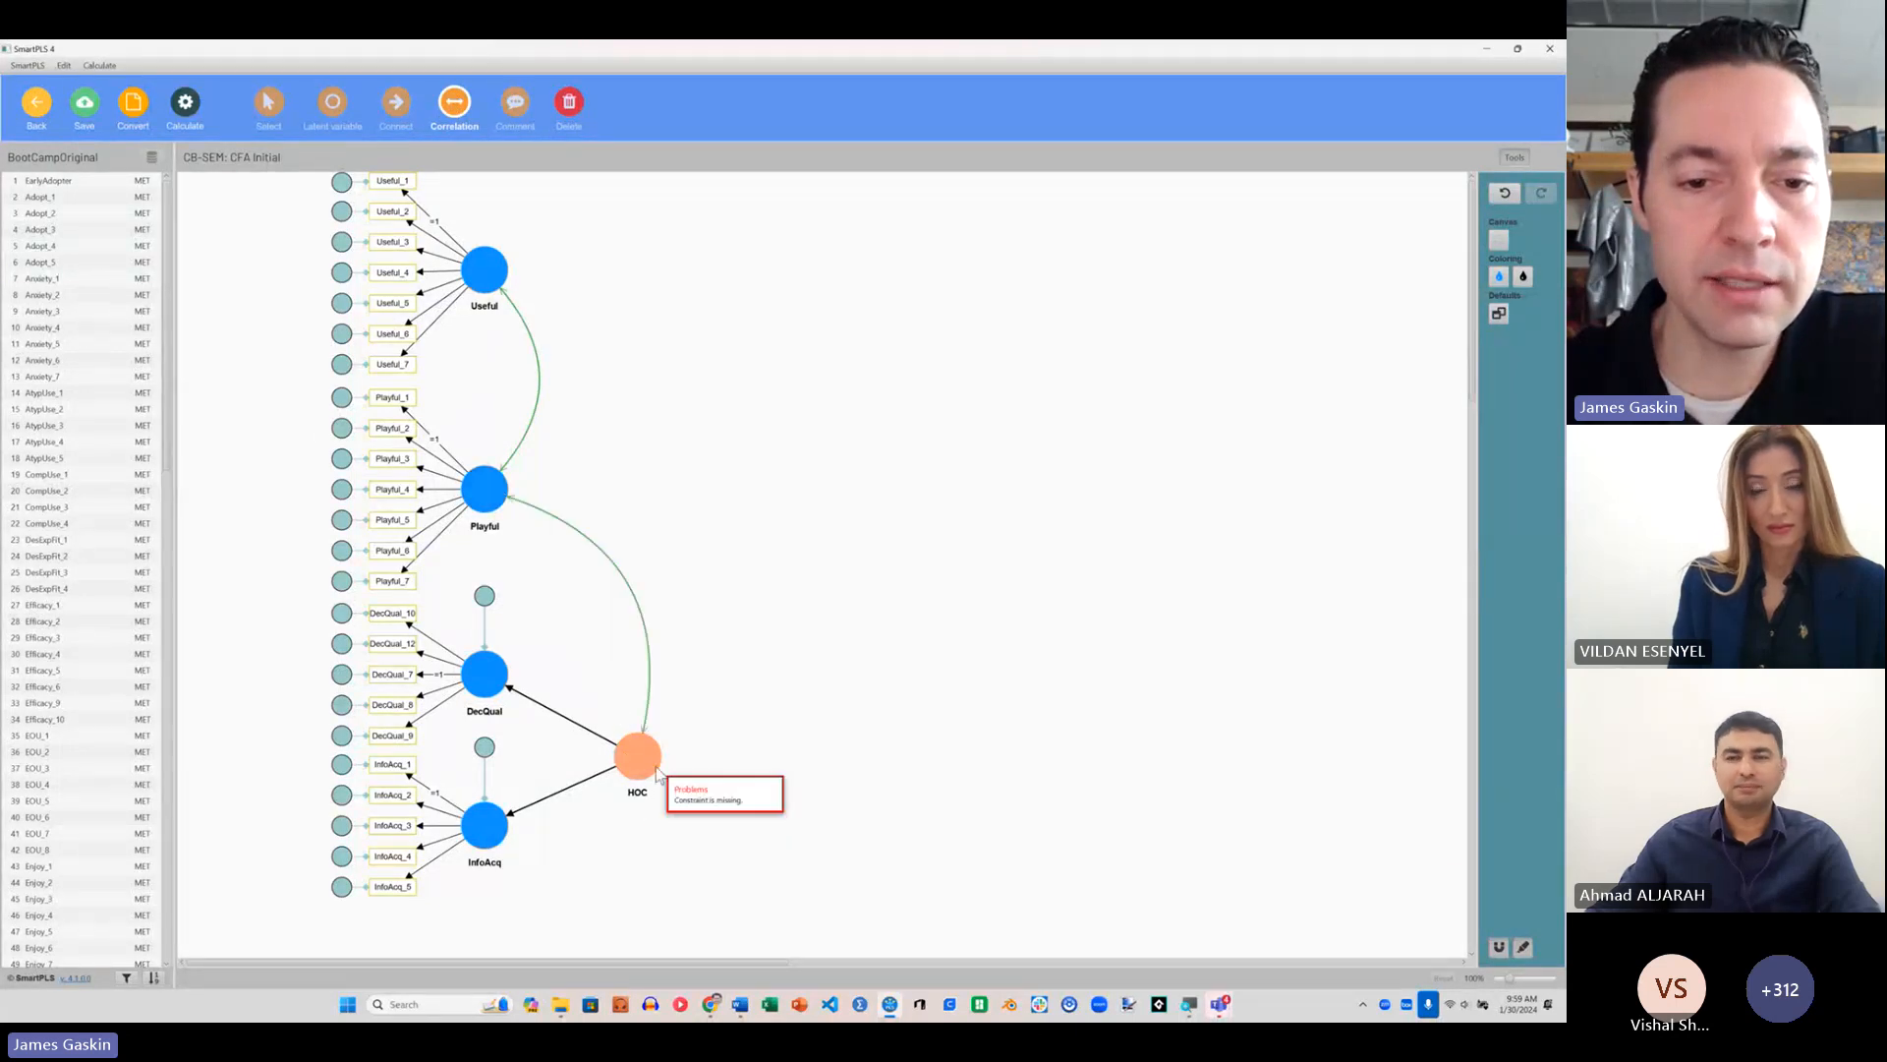
left_click_drag(637, 757, 498, 275)
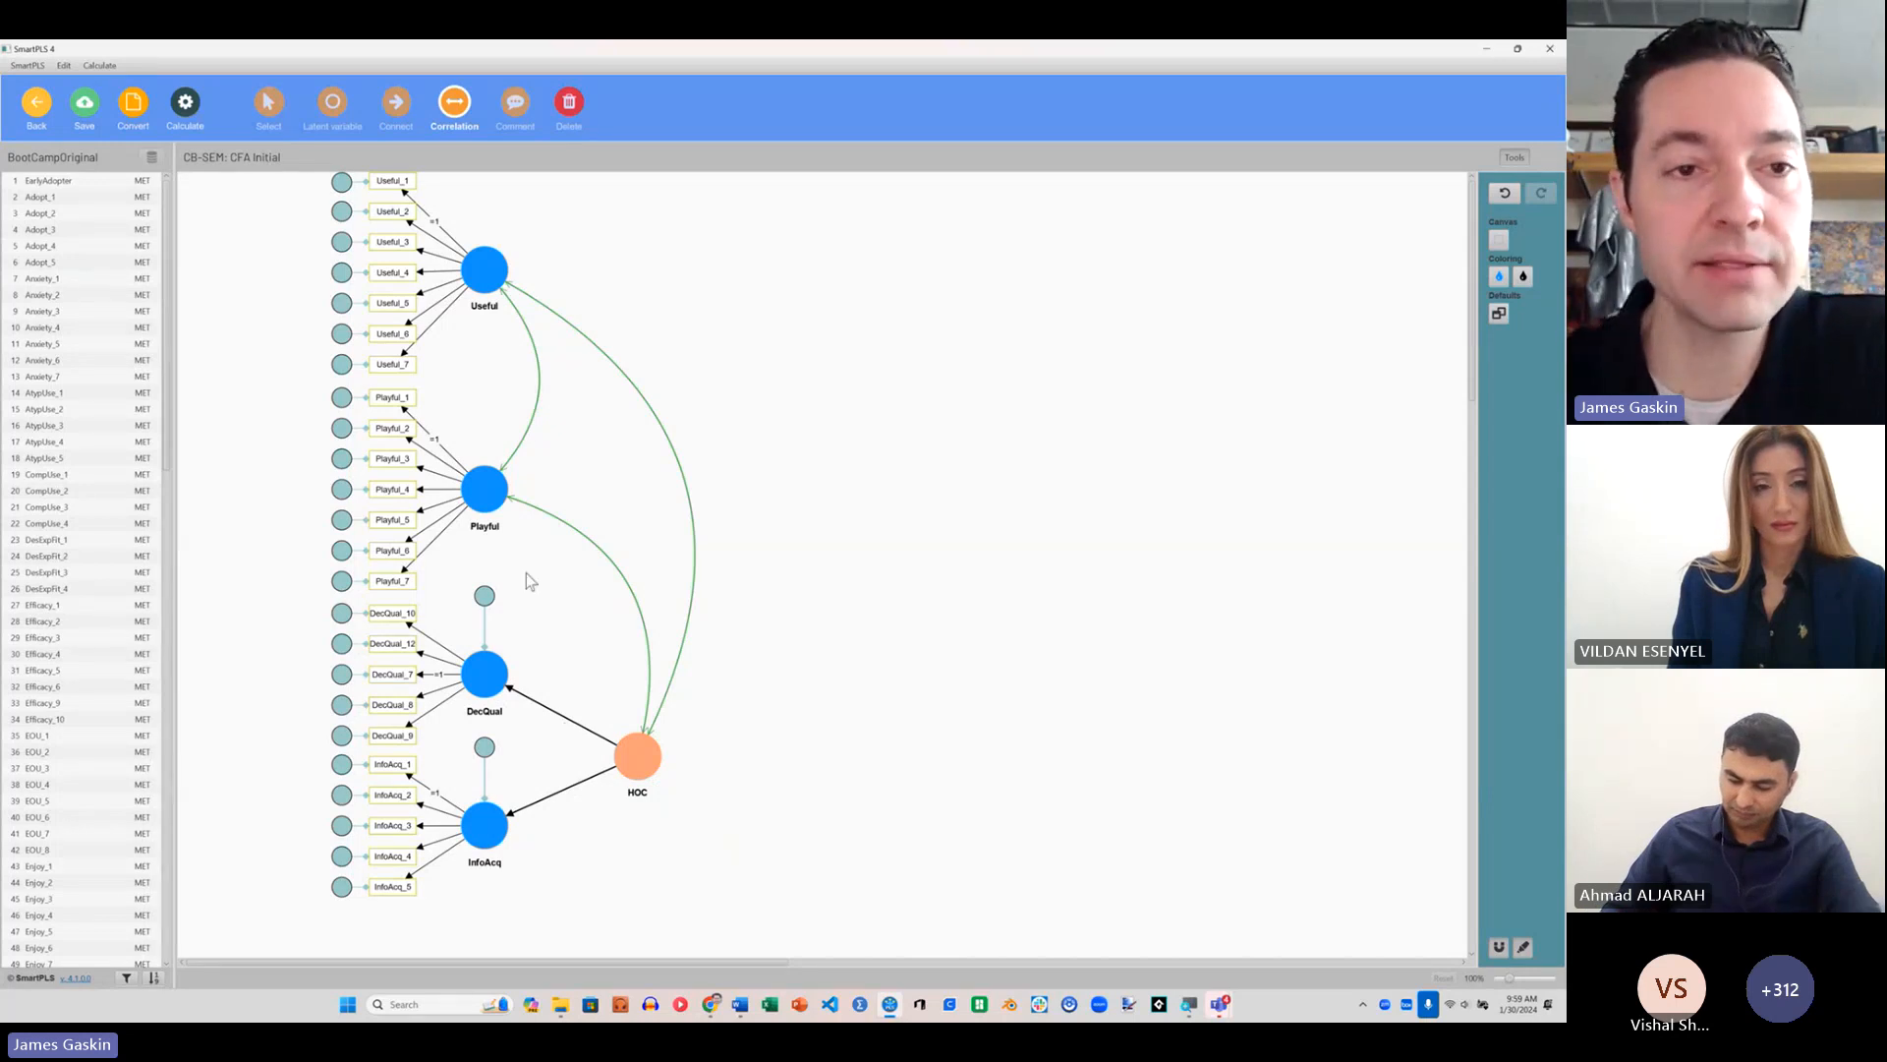
key("Escape")
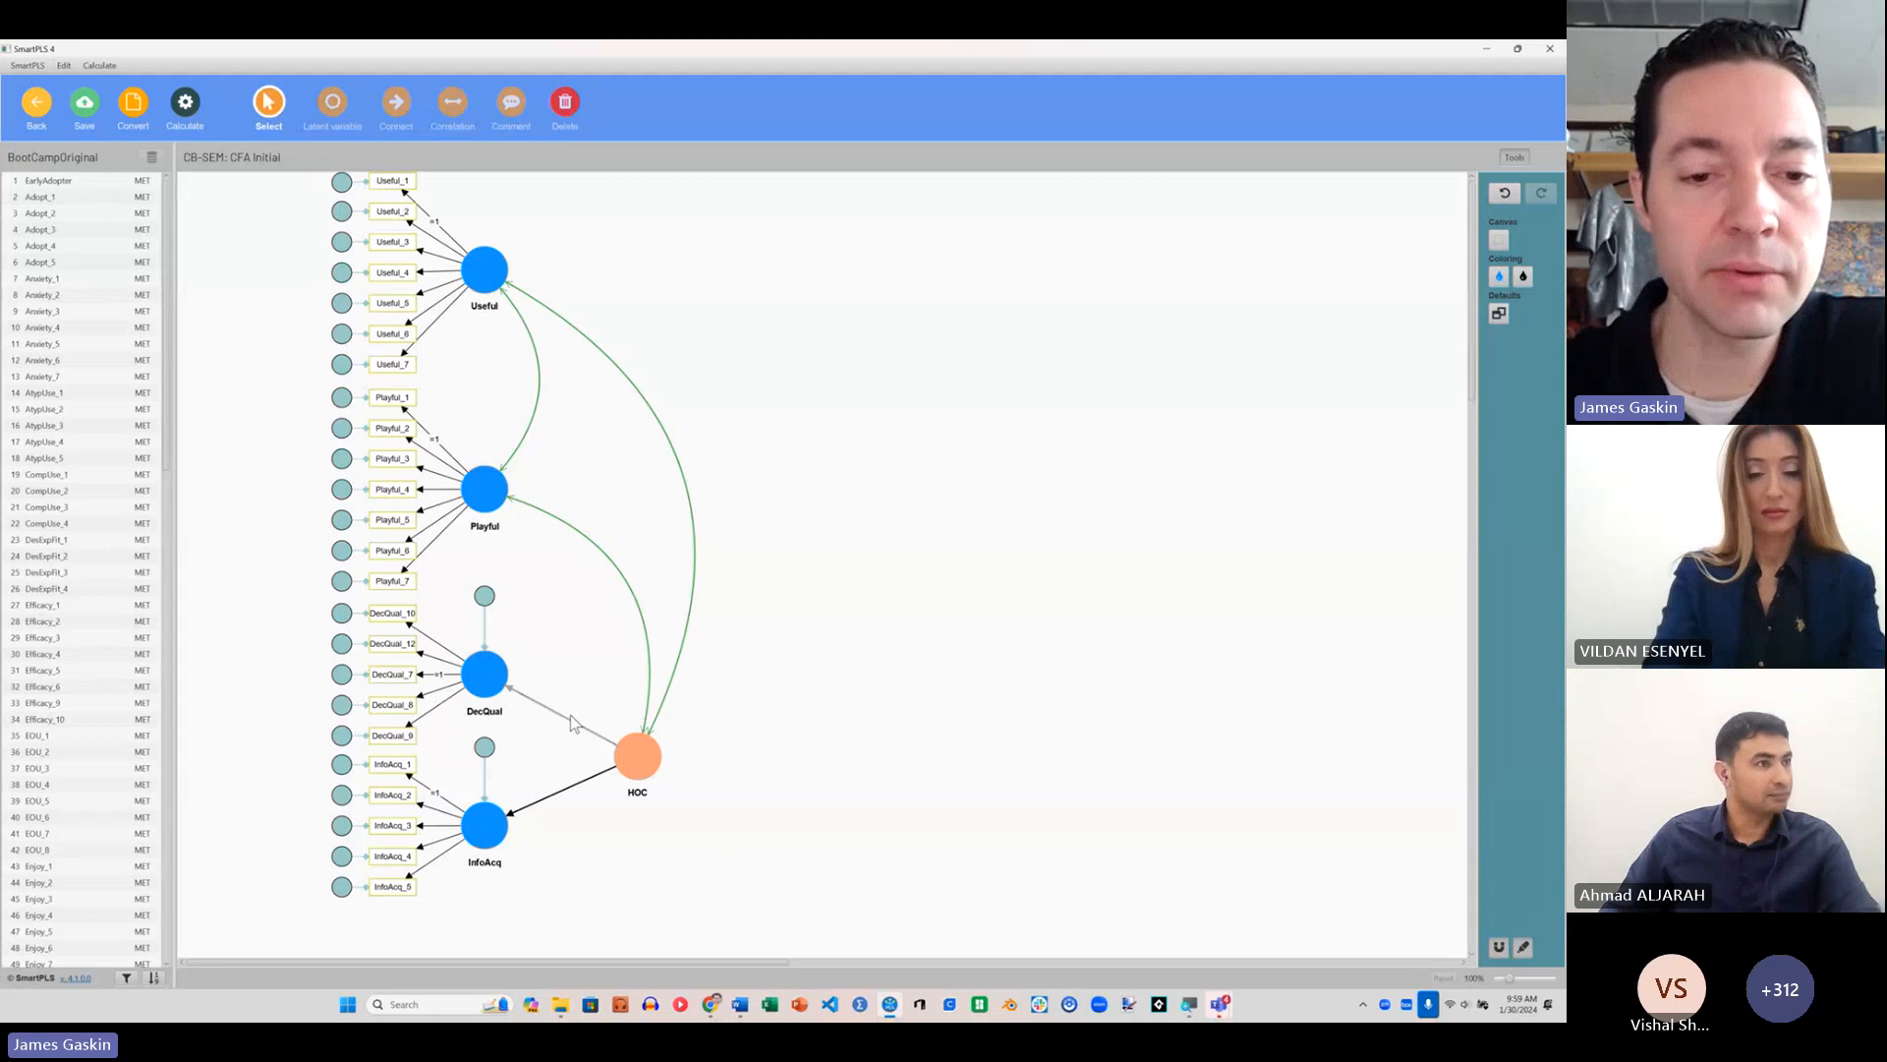
Step: Constrain the path from HOC to DecQual to 1
left_click(568, 719)
double_click(568, 721)
left_click(645, 497)
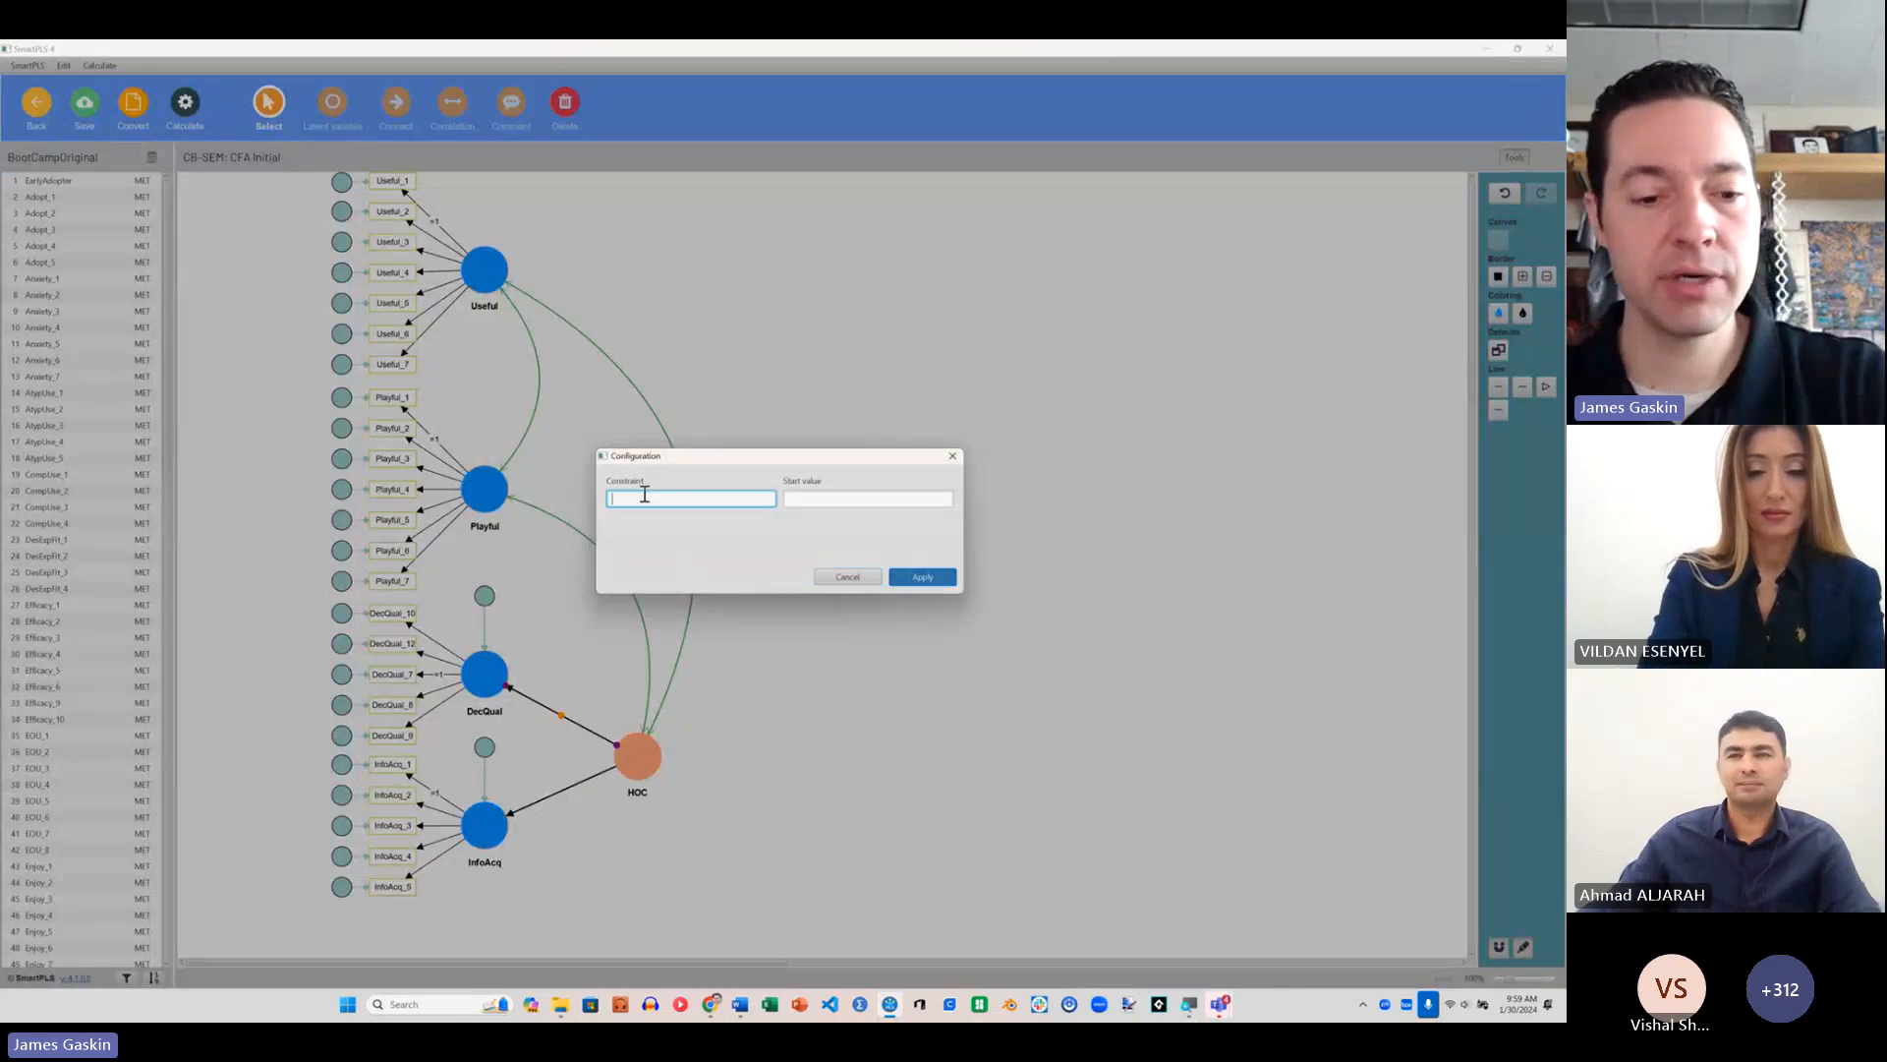
left_click(864, 580)
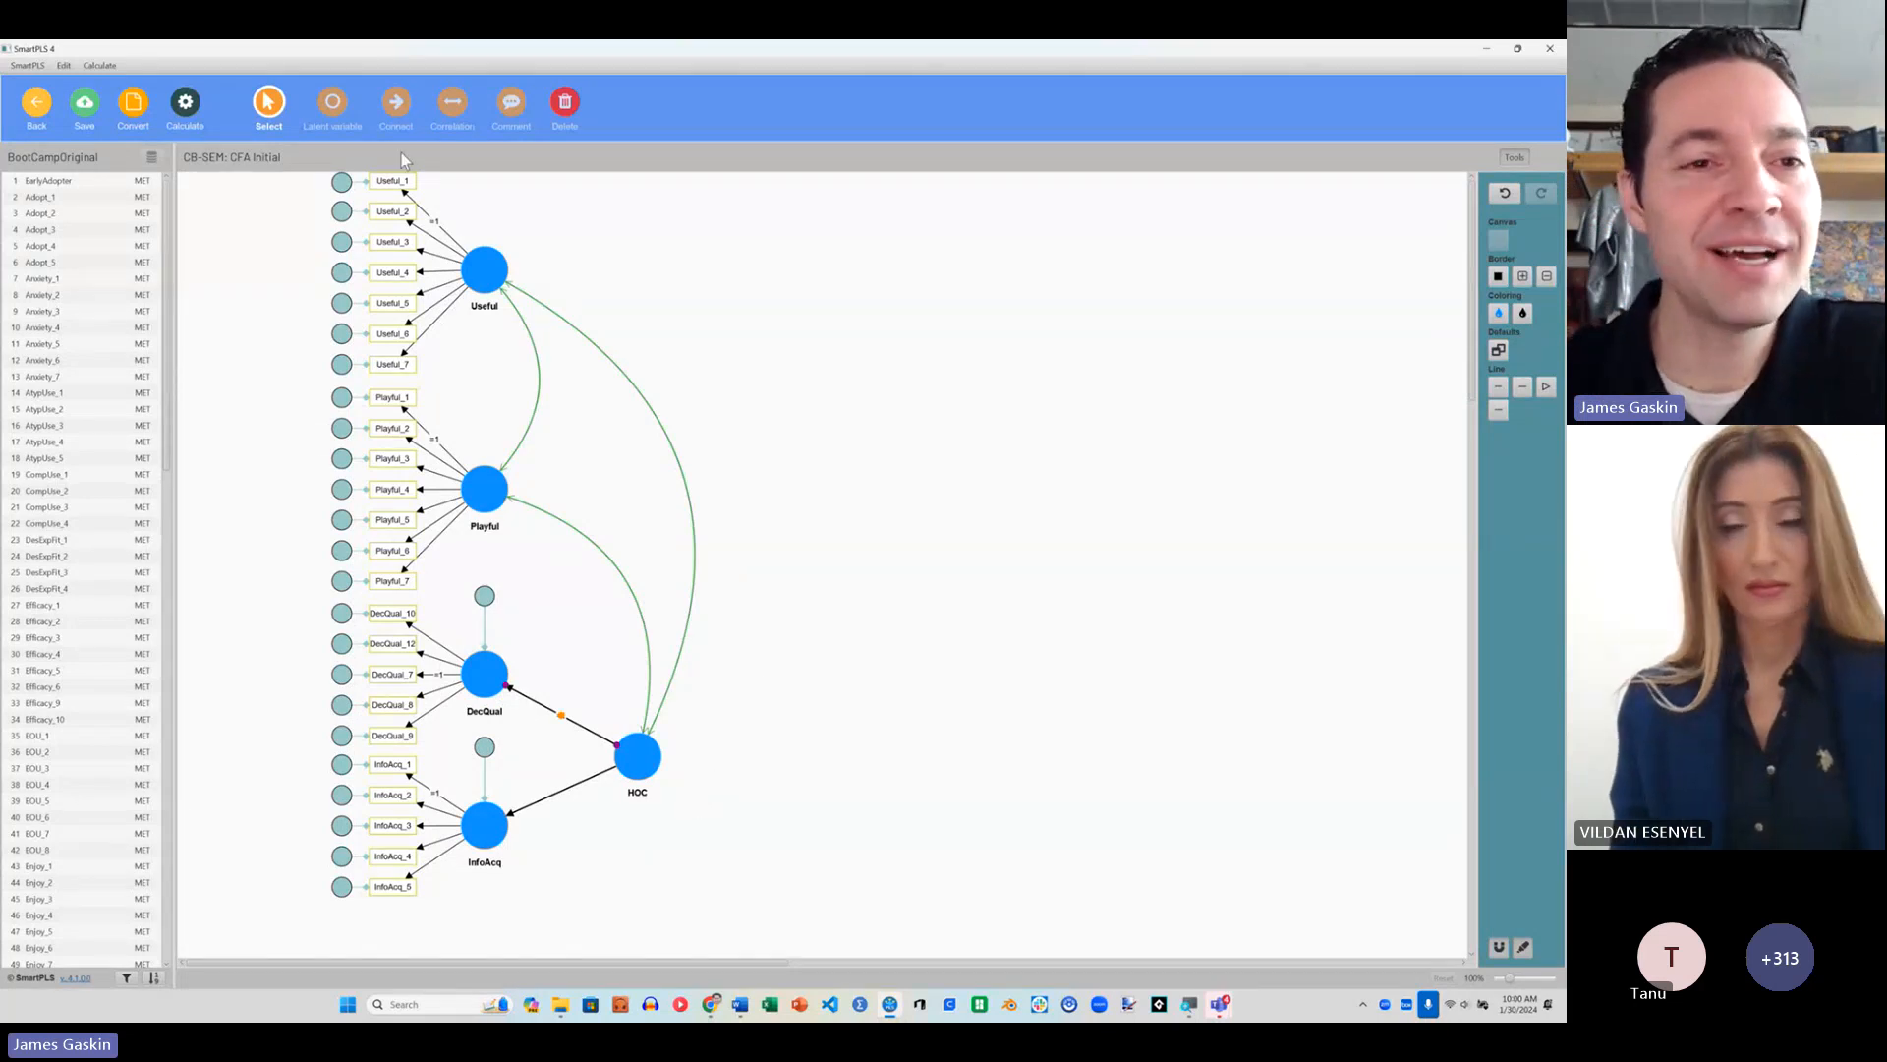
Step: Run the basic CB-SEM algorithm on the higher-order model
left_click(185, 101)
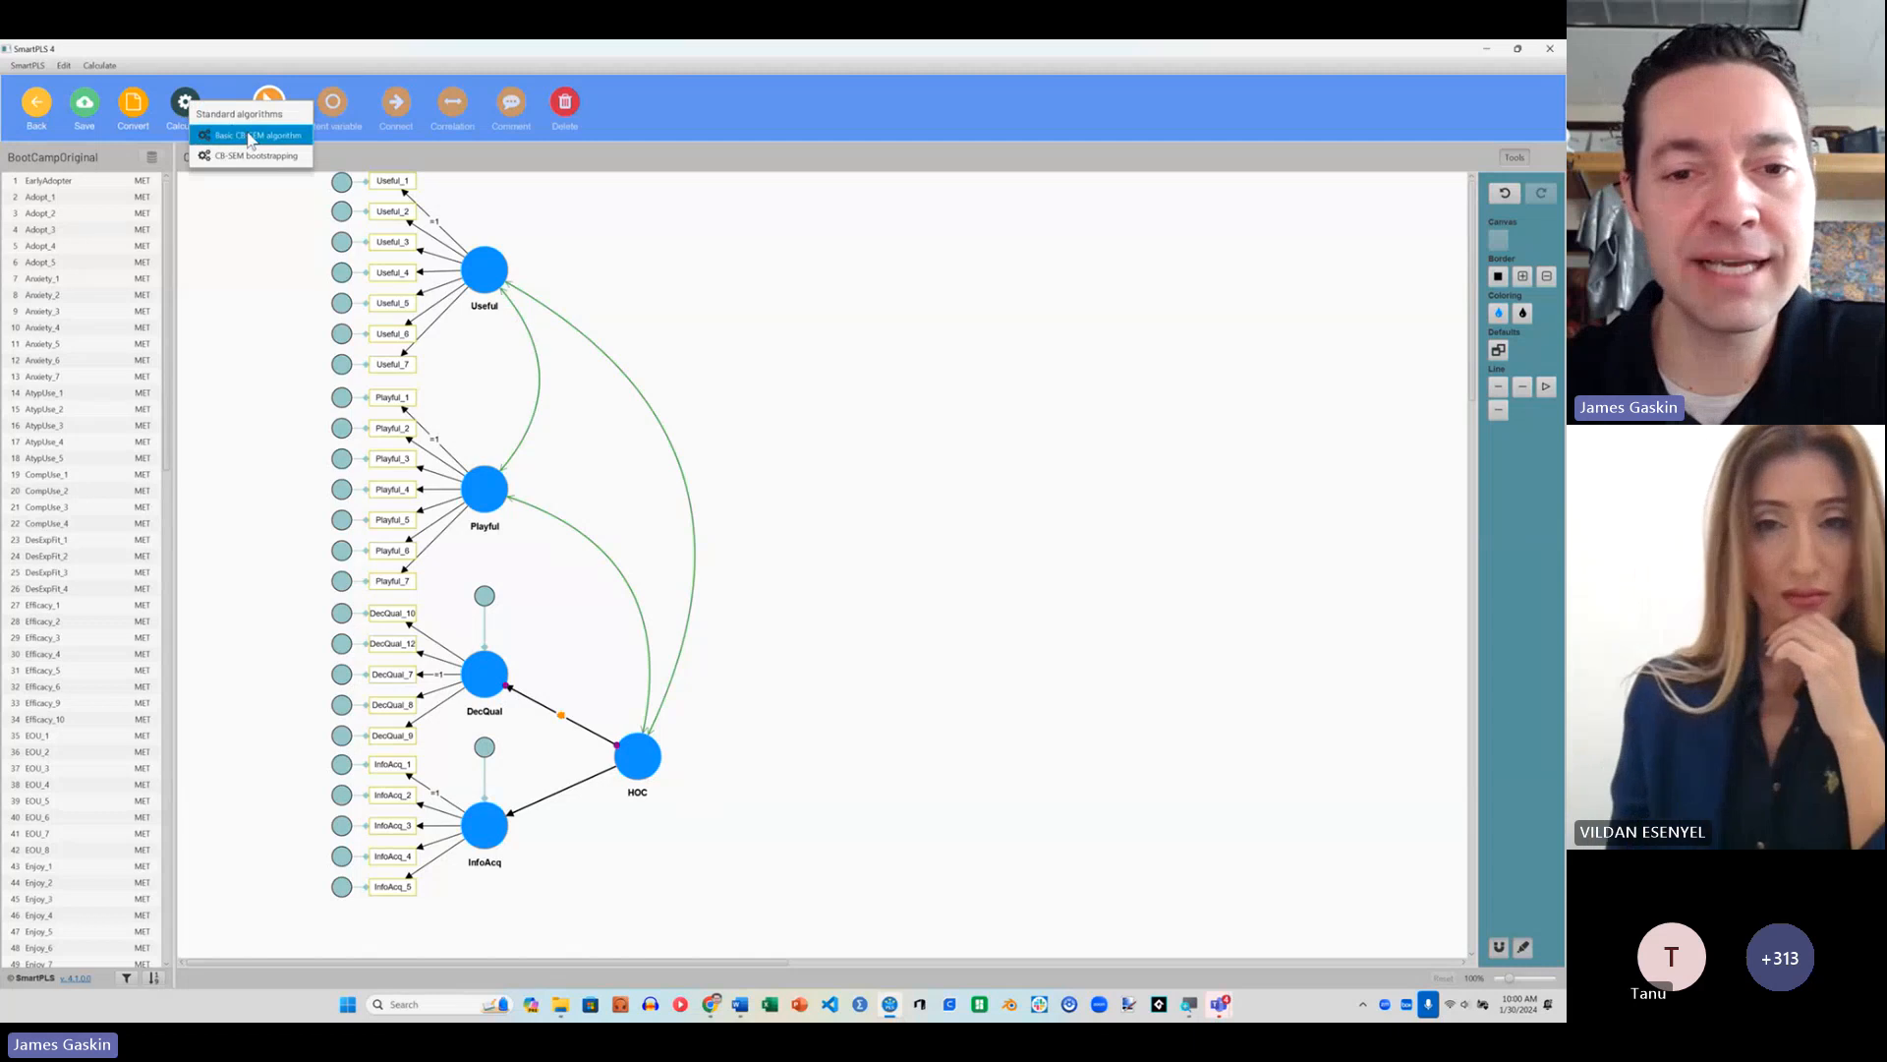
left_click(249, 139)
left_click(961, 737)
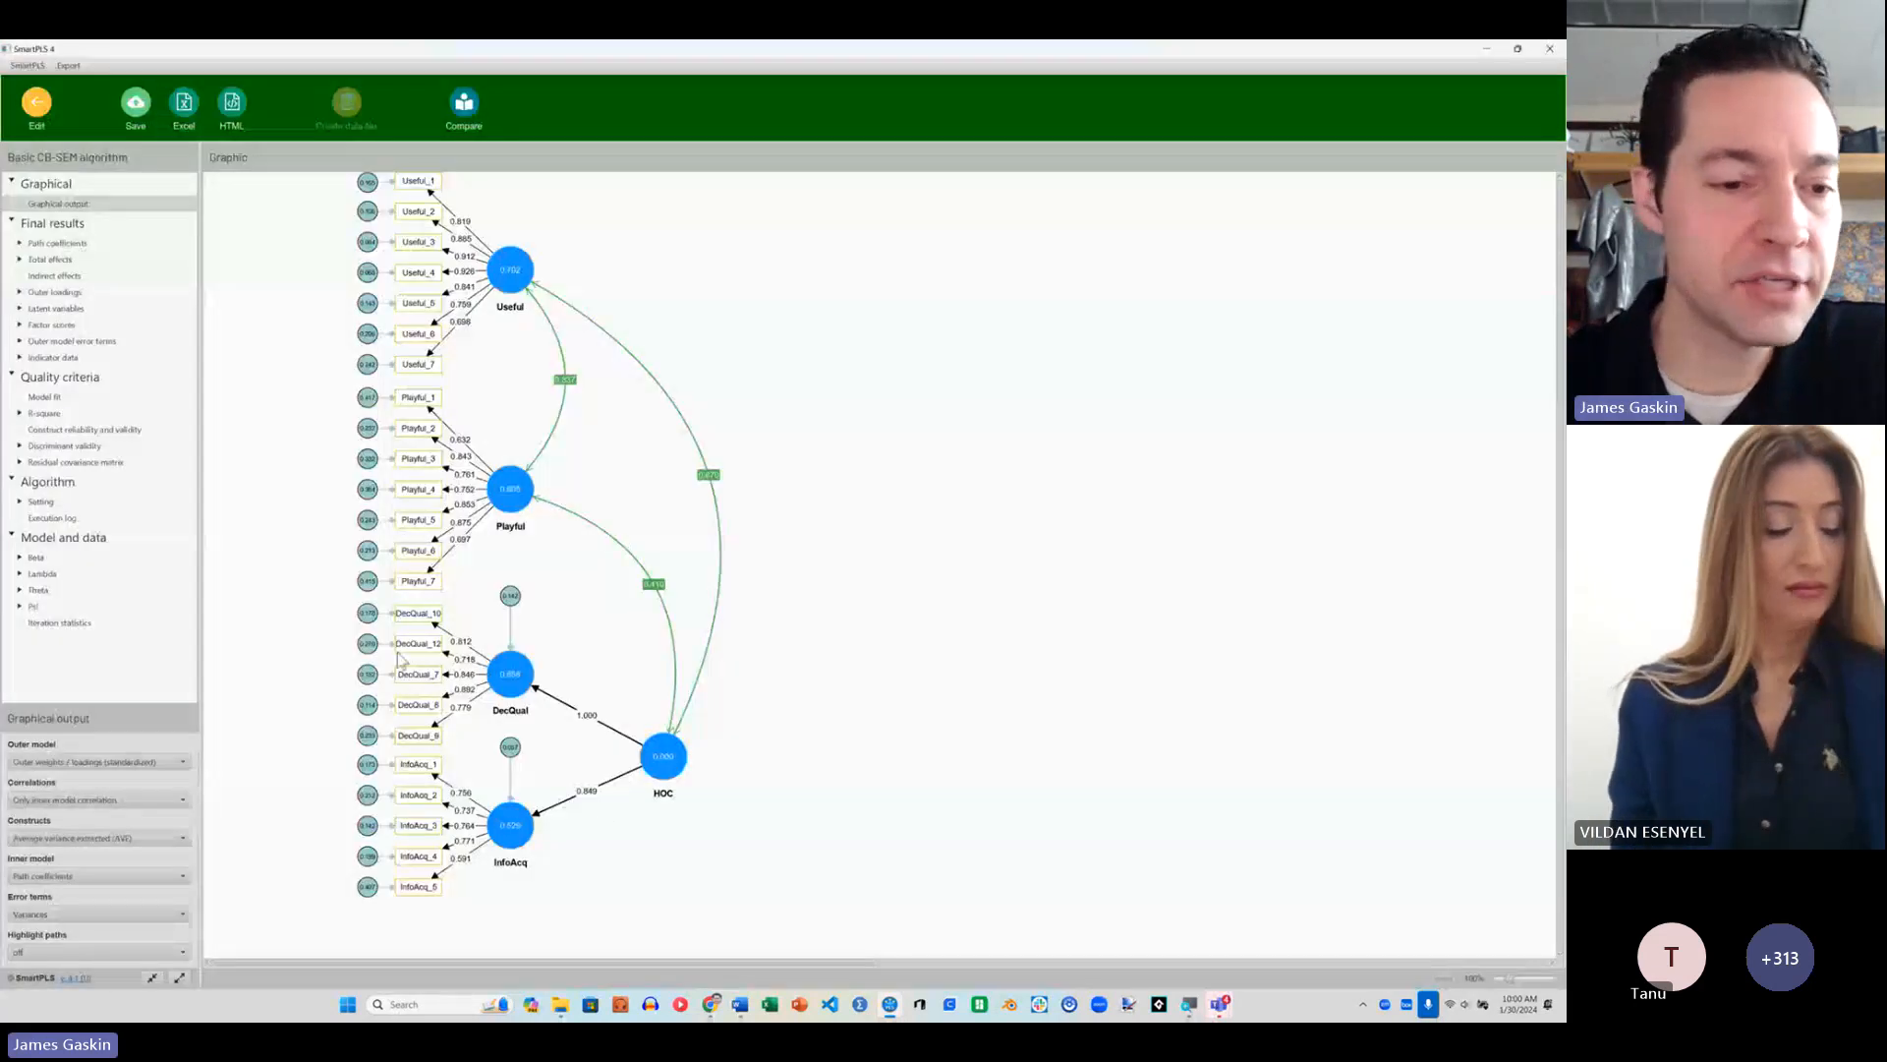
Step: Display standardized path coefficients for the inner model and examine the paths from HOC to DecQual and InfoAcq
left_click(102, 878)
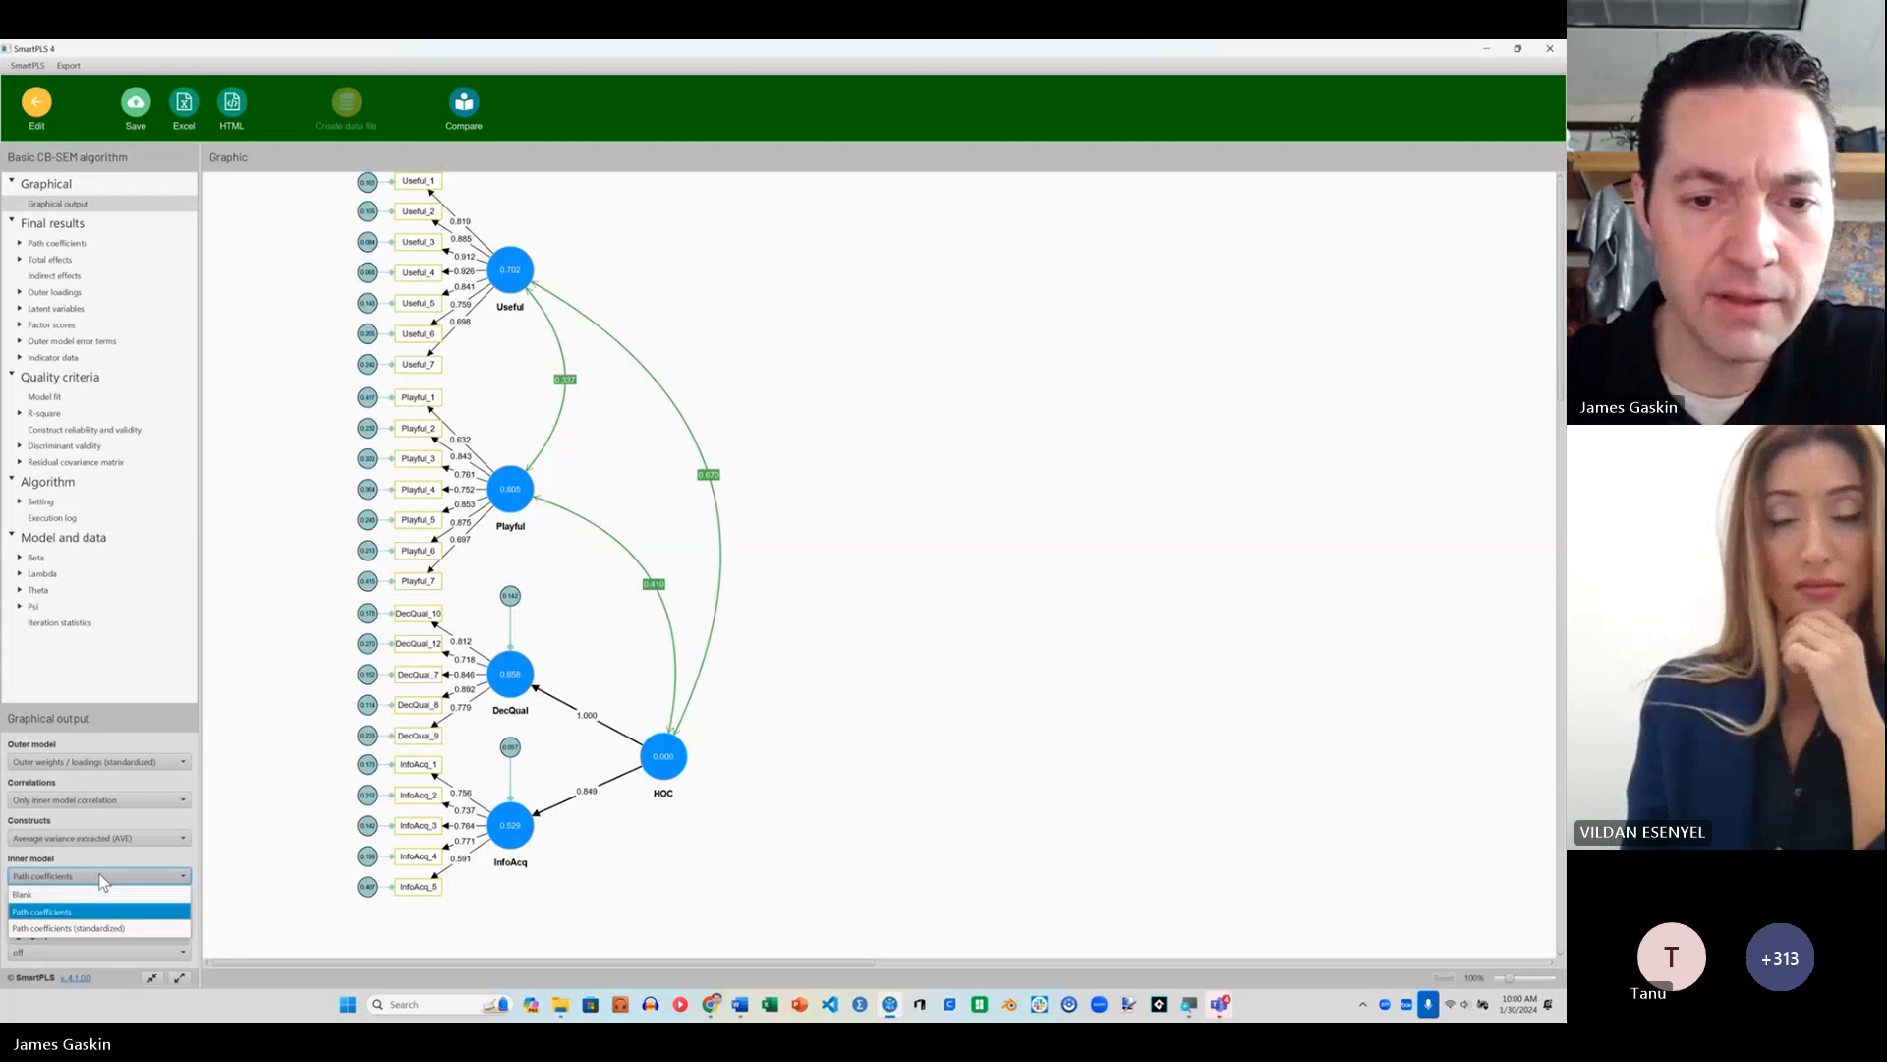
left_click(69, 928)
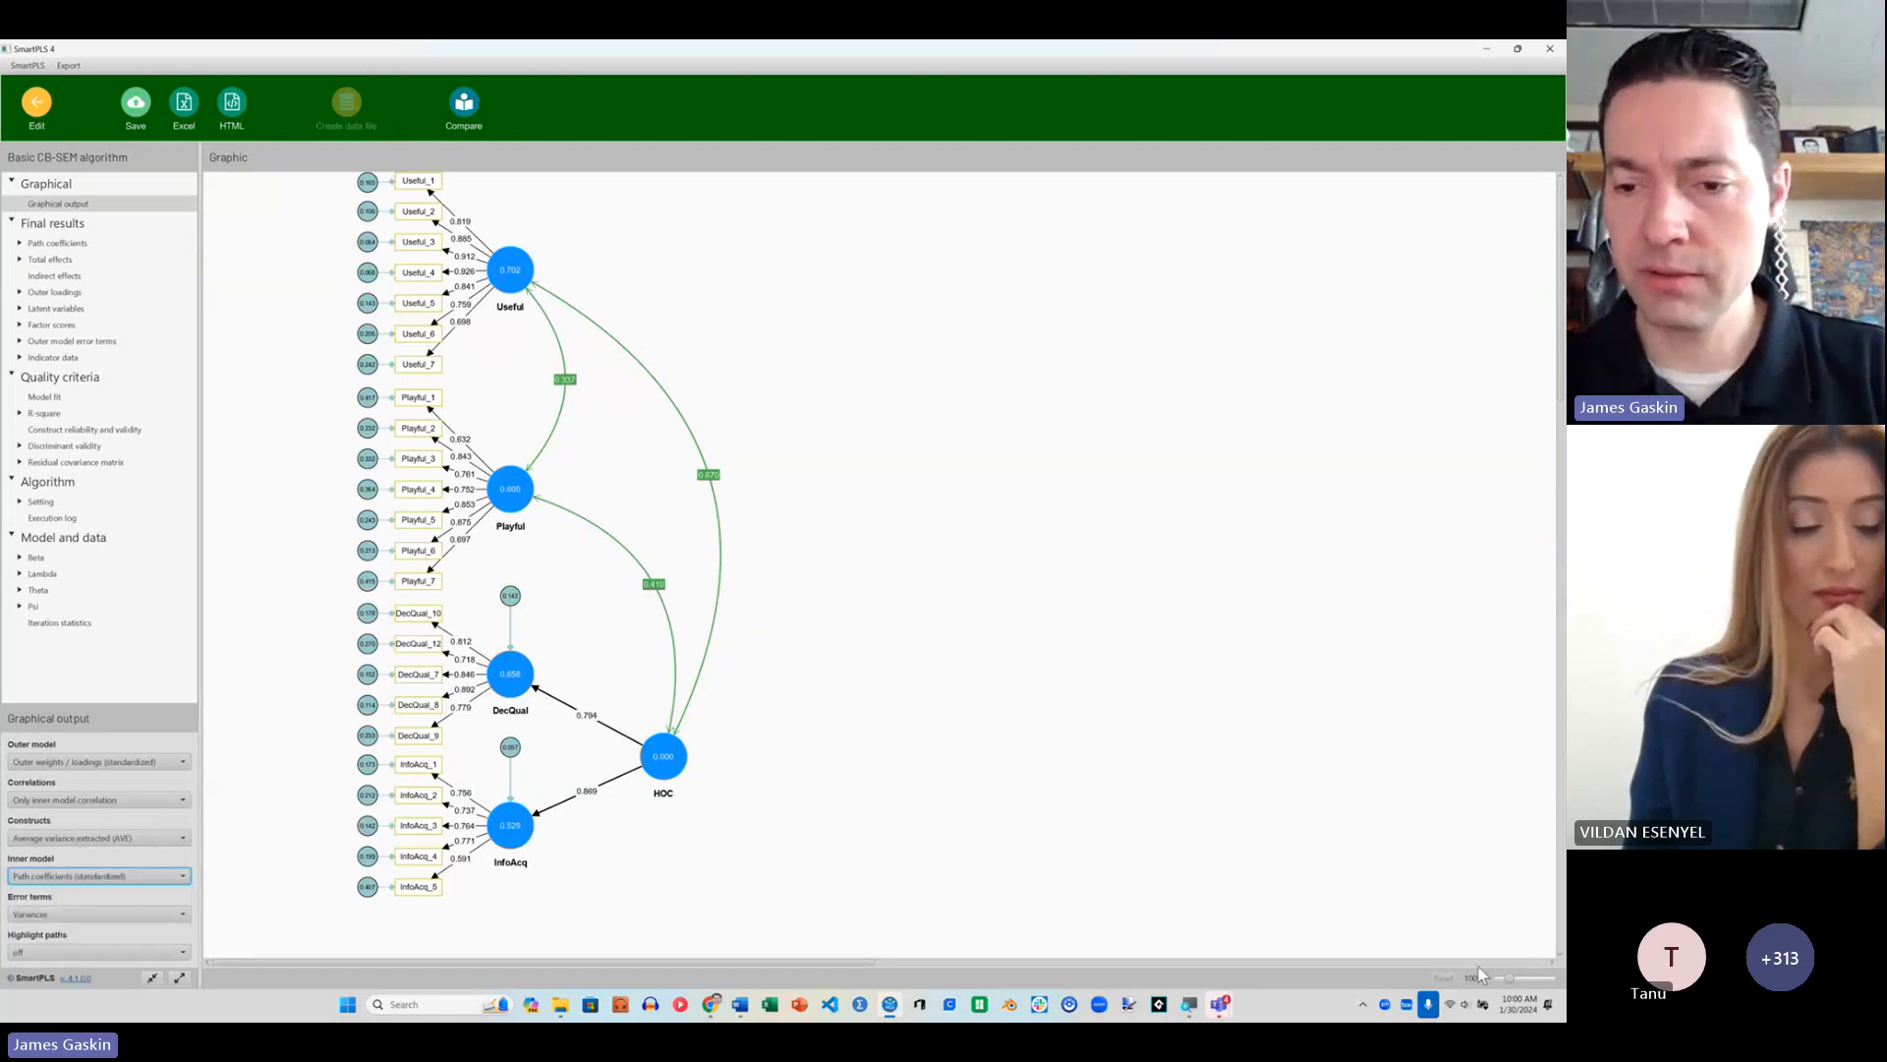
left_click_drag(1510, 978, 1527, 978)
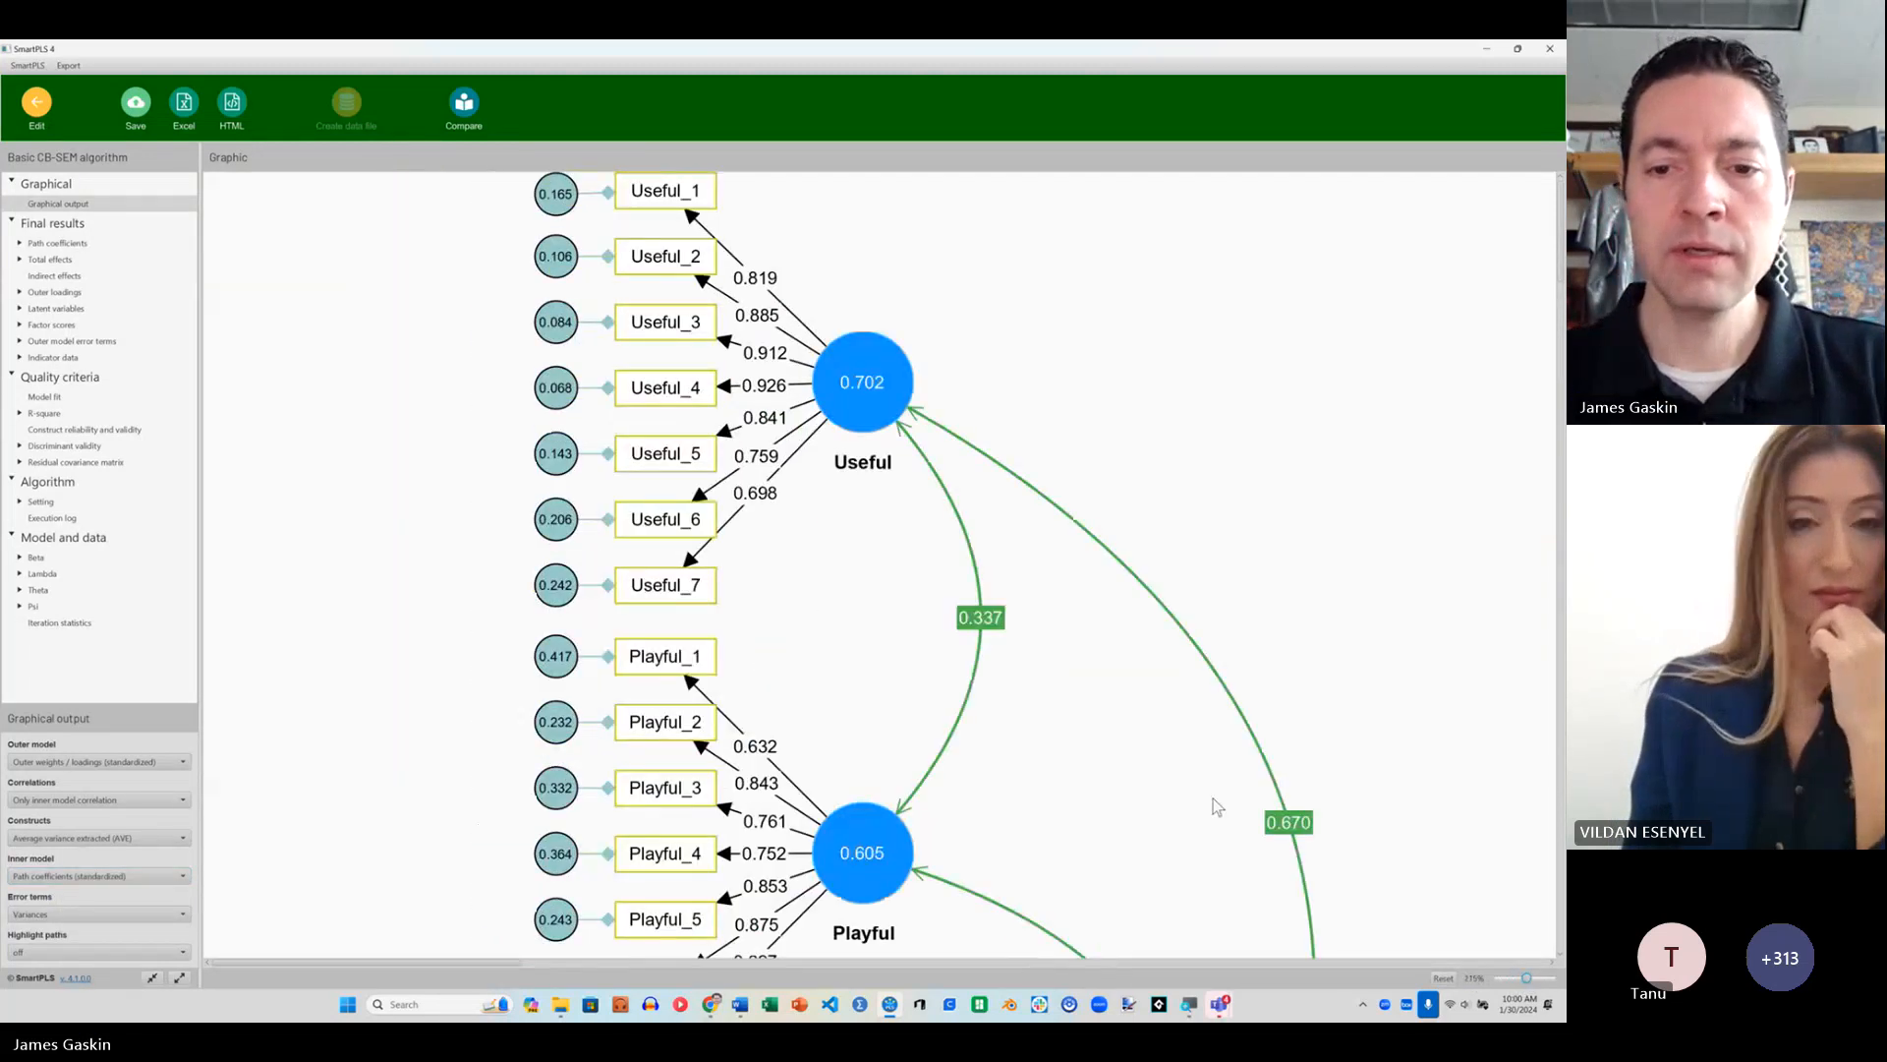
scroll(1217, 806, "down", 10)
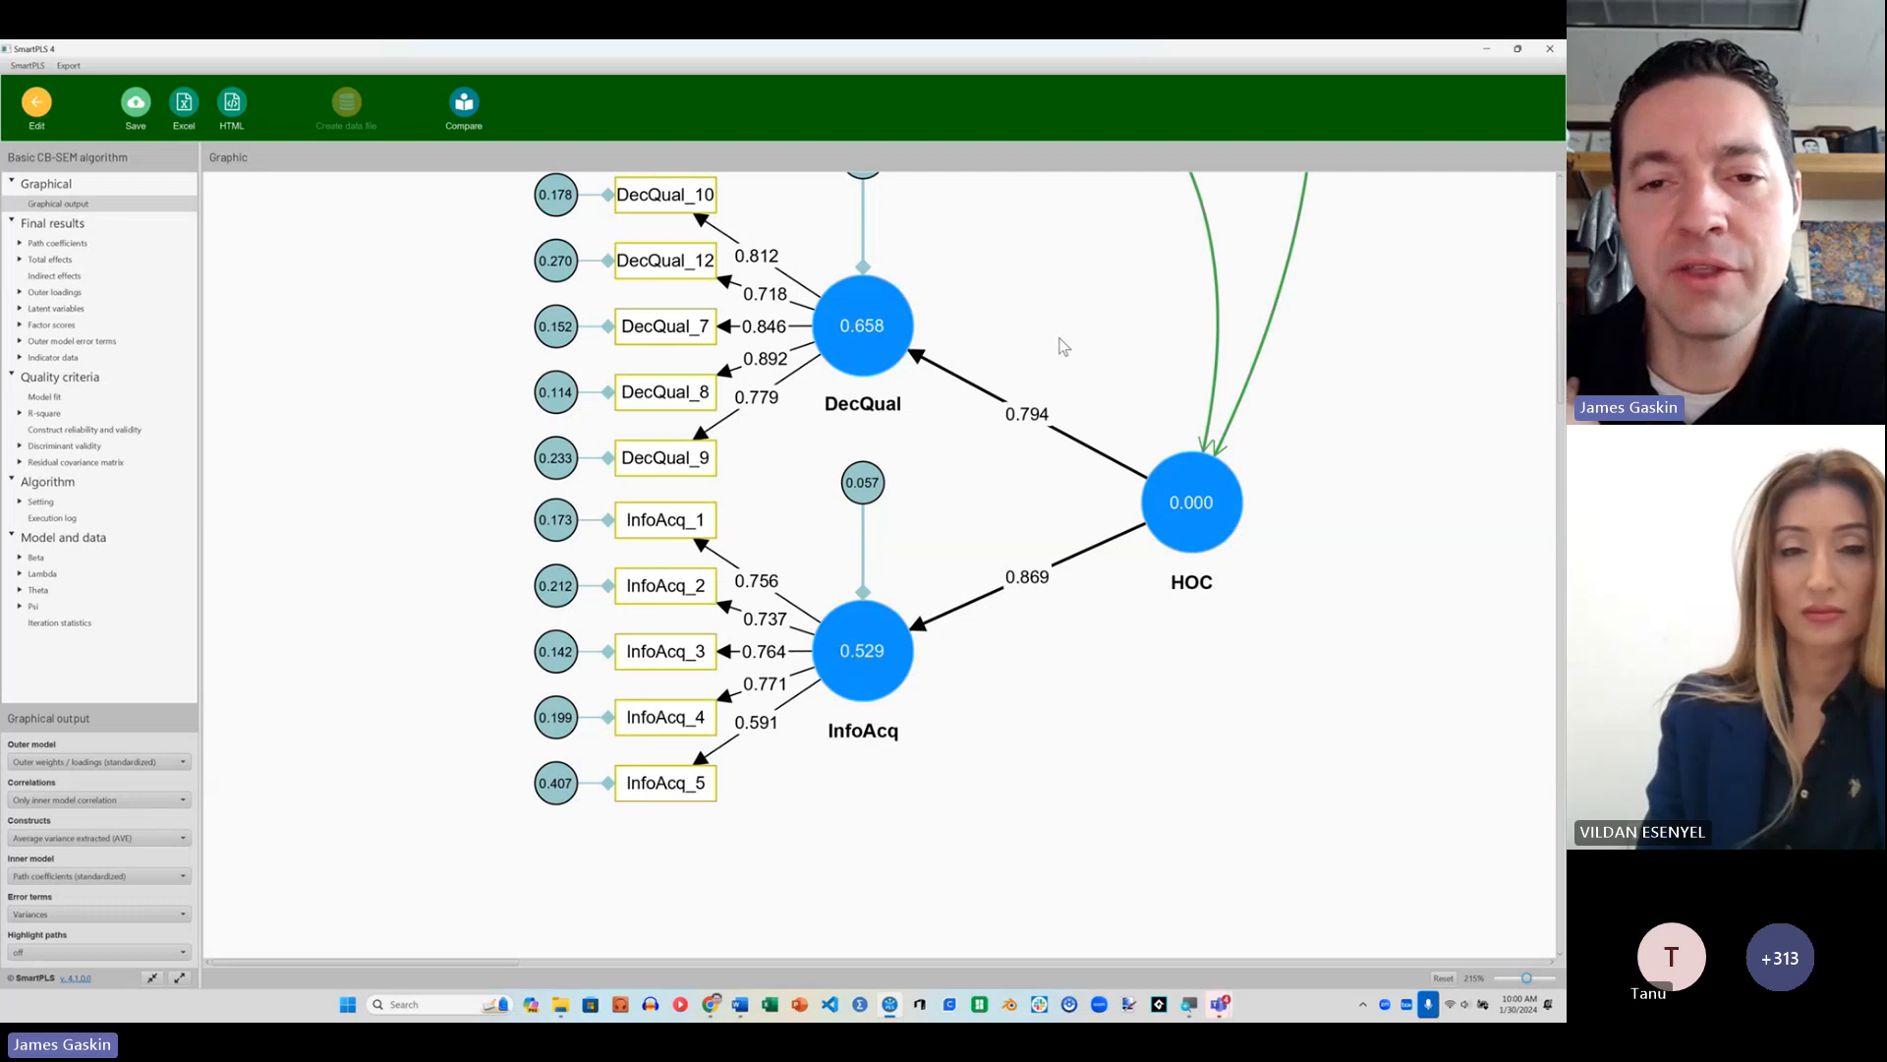
mouse_move(1162, 487)
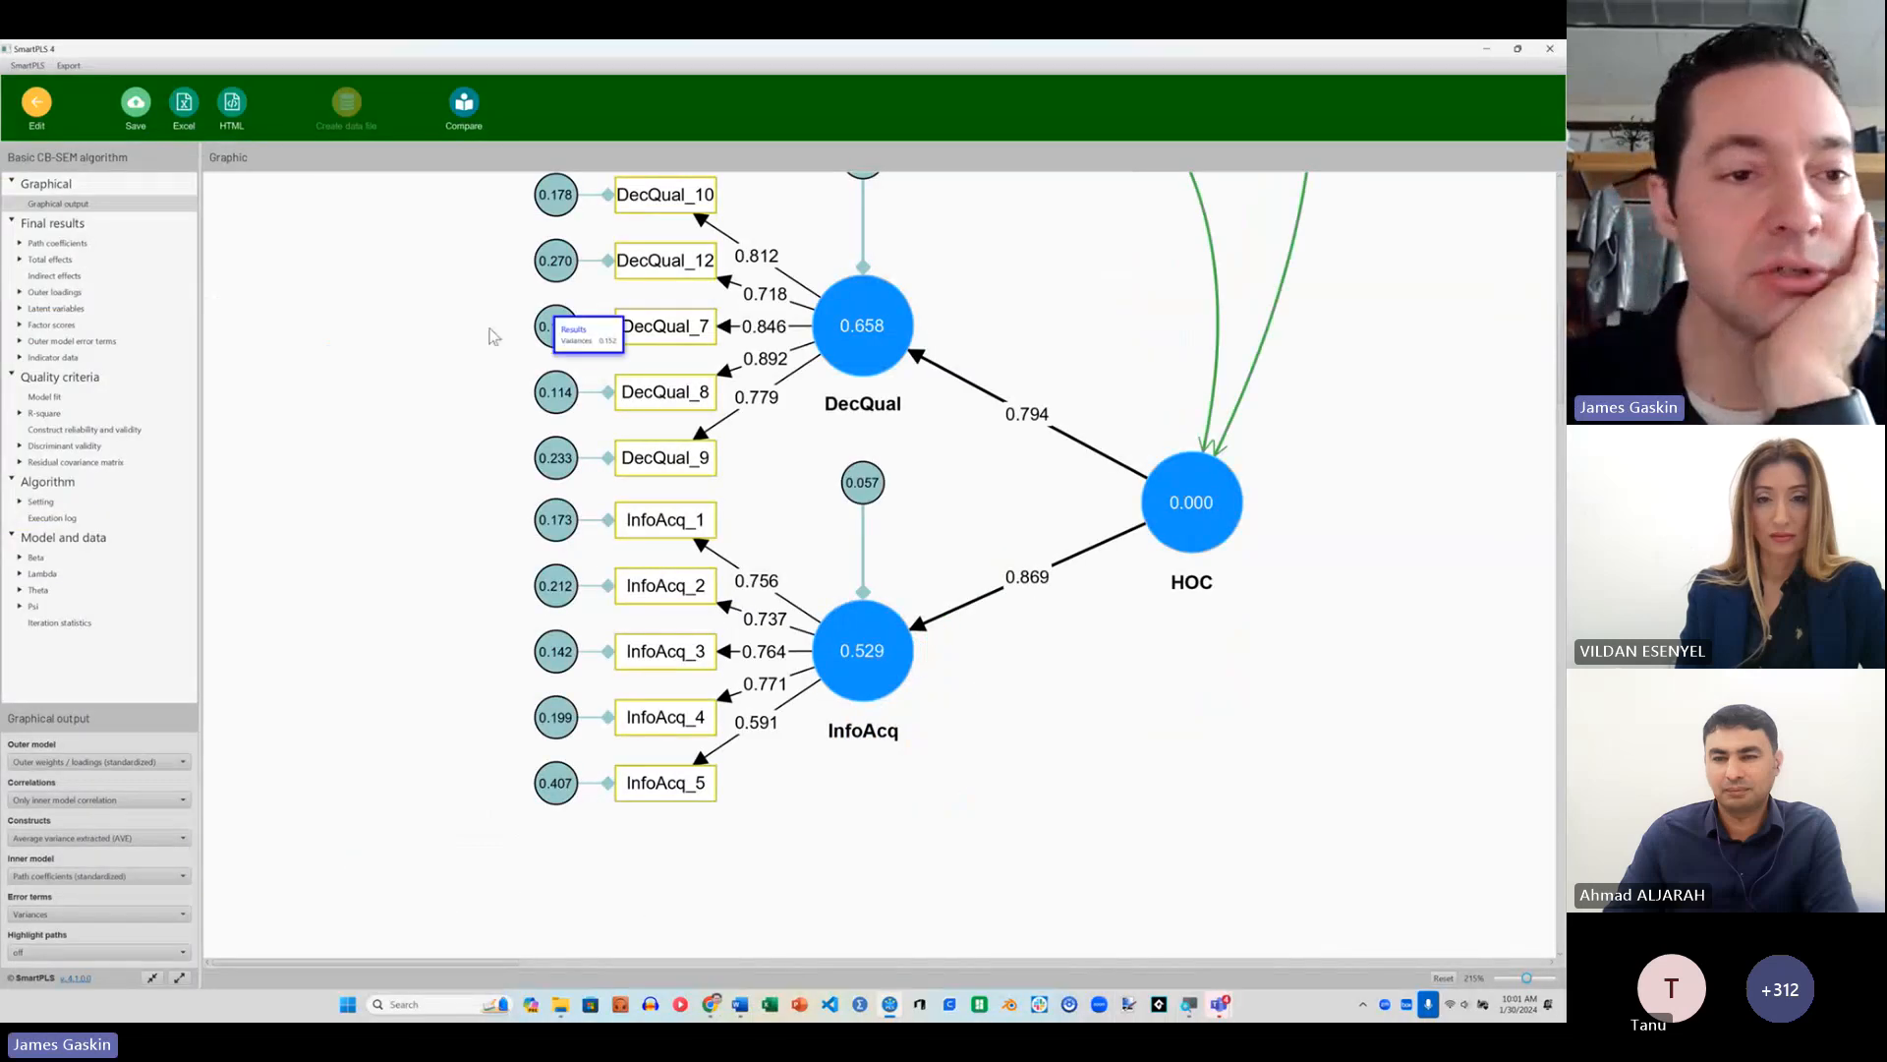
Step: Copy the Thurstone factor scores from the results report and paste them into a blank Excel workbook
left_click(56, 330)
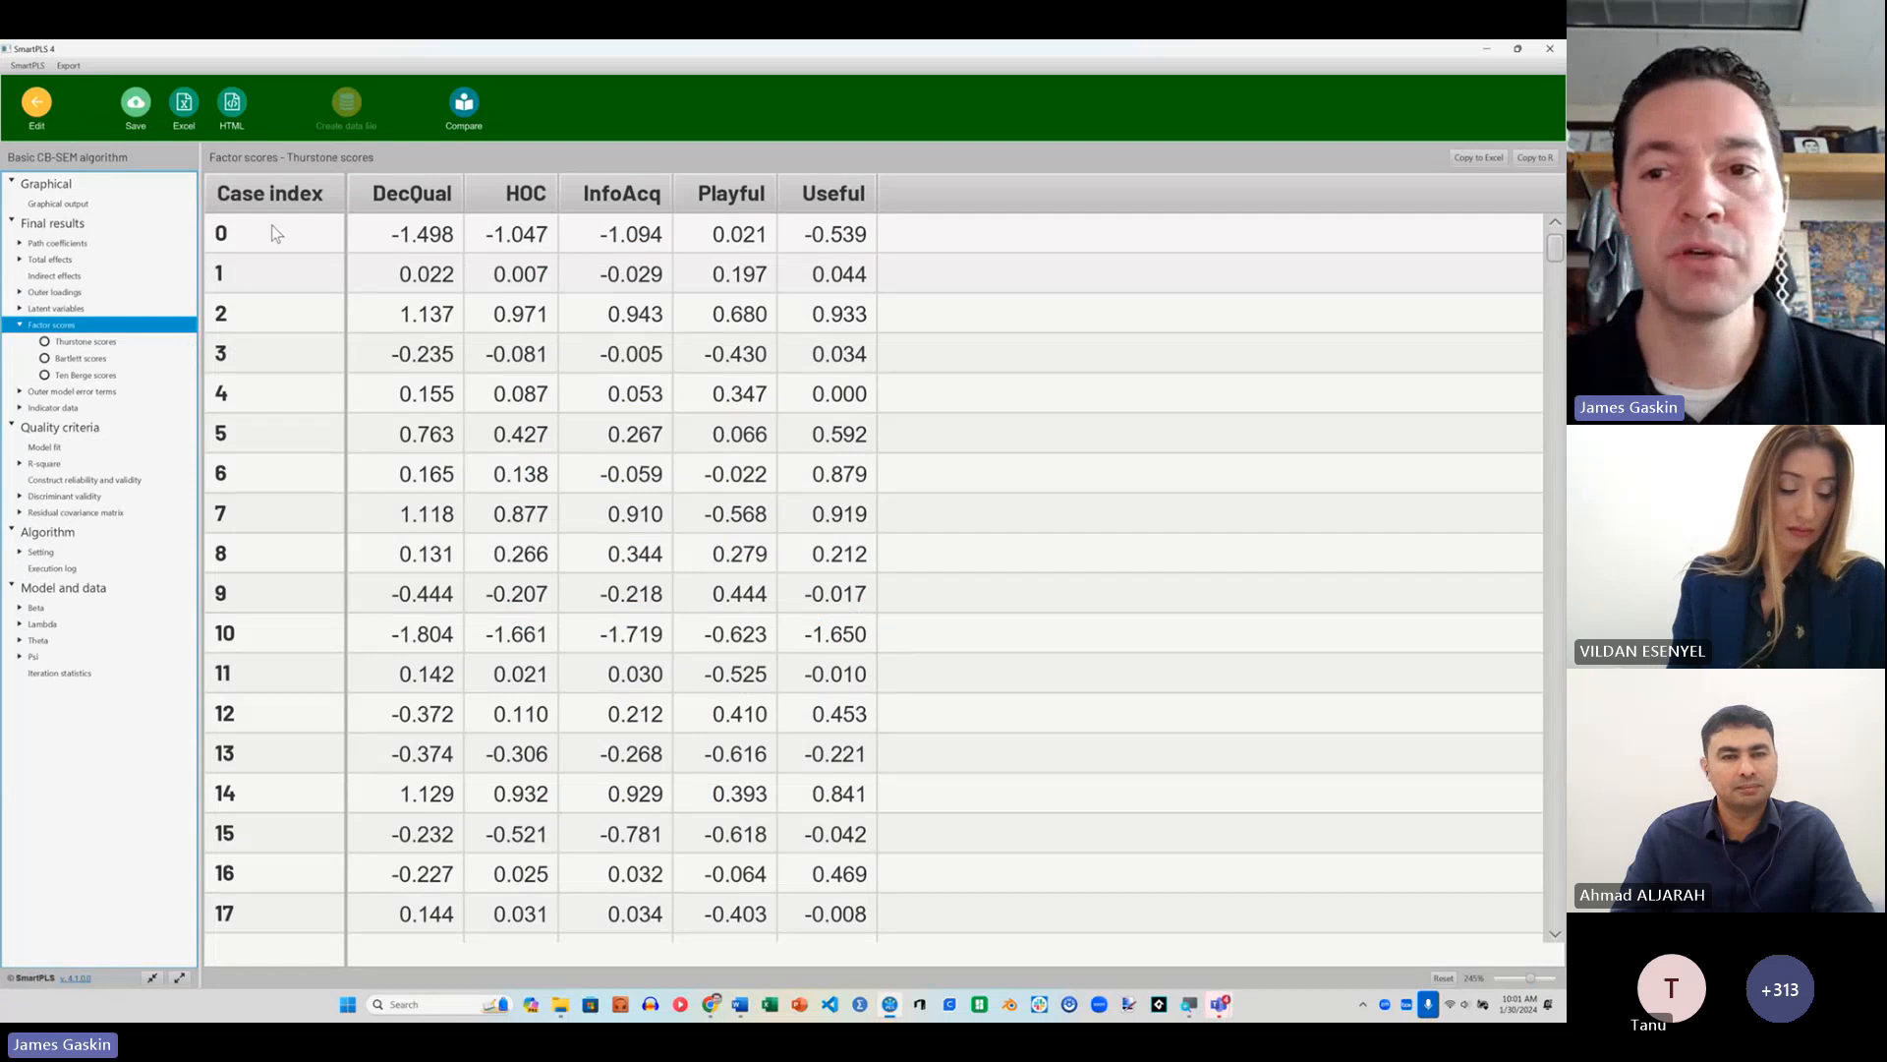
left_click(1477, 157)
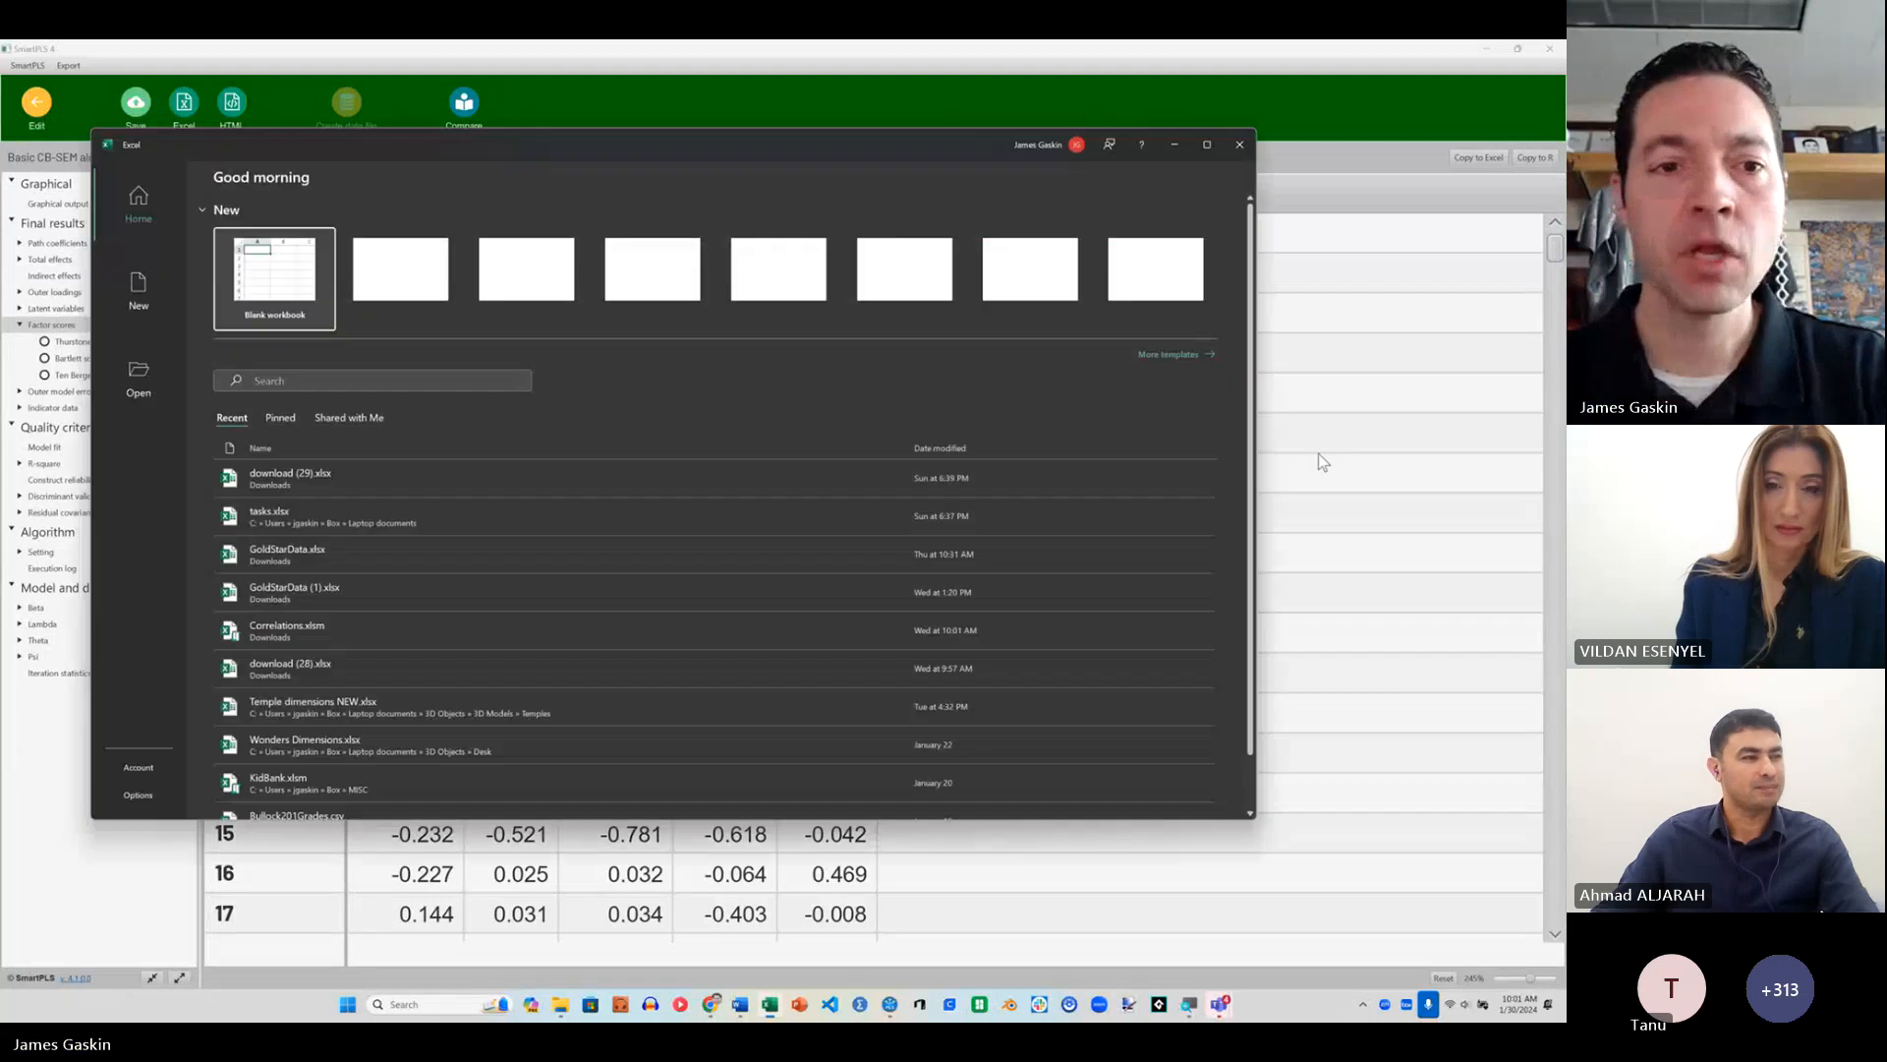
left_click(291, 278)
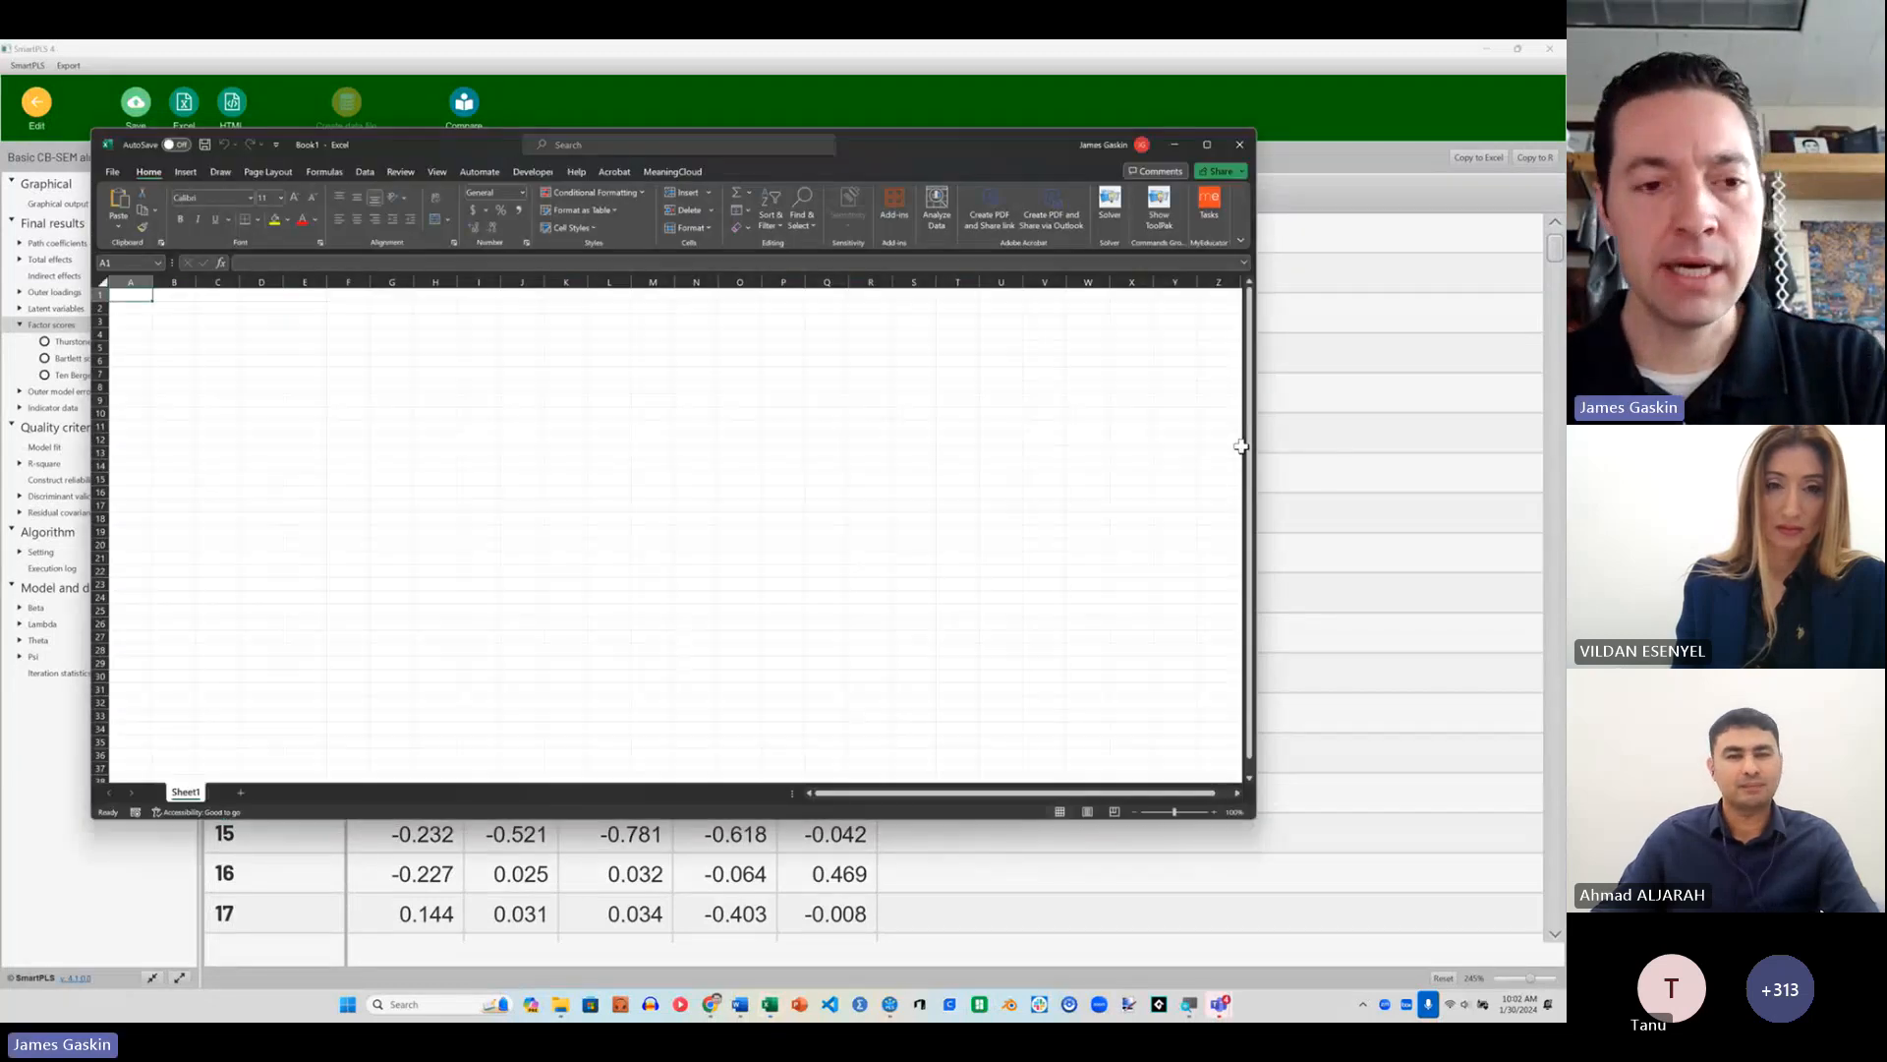
key("ctrl+v")
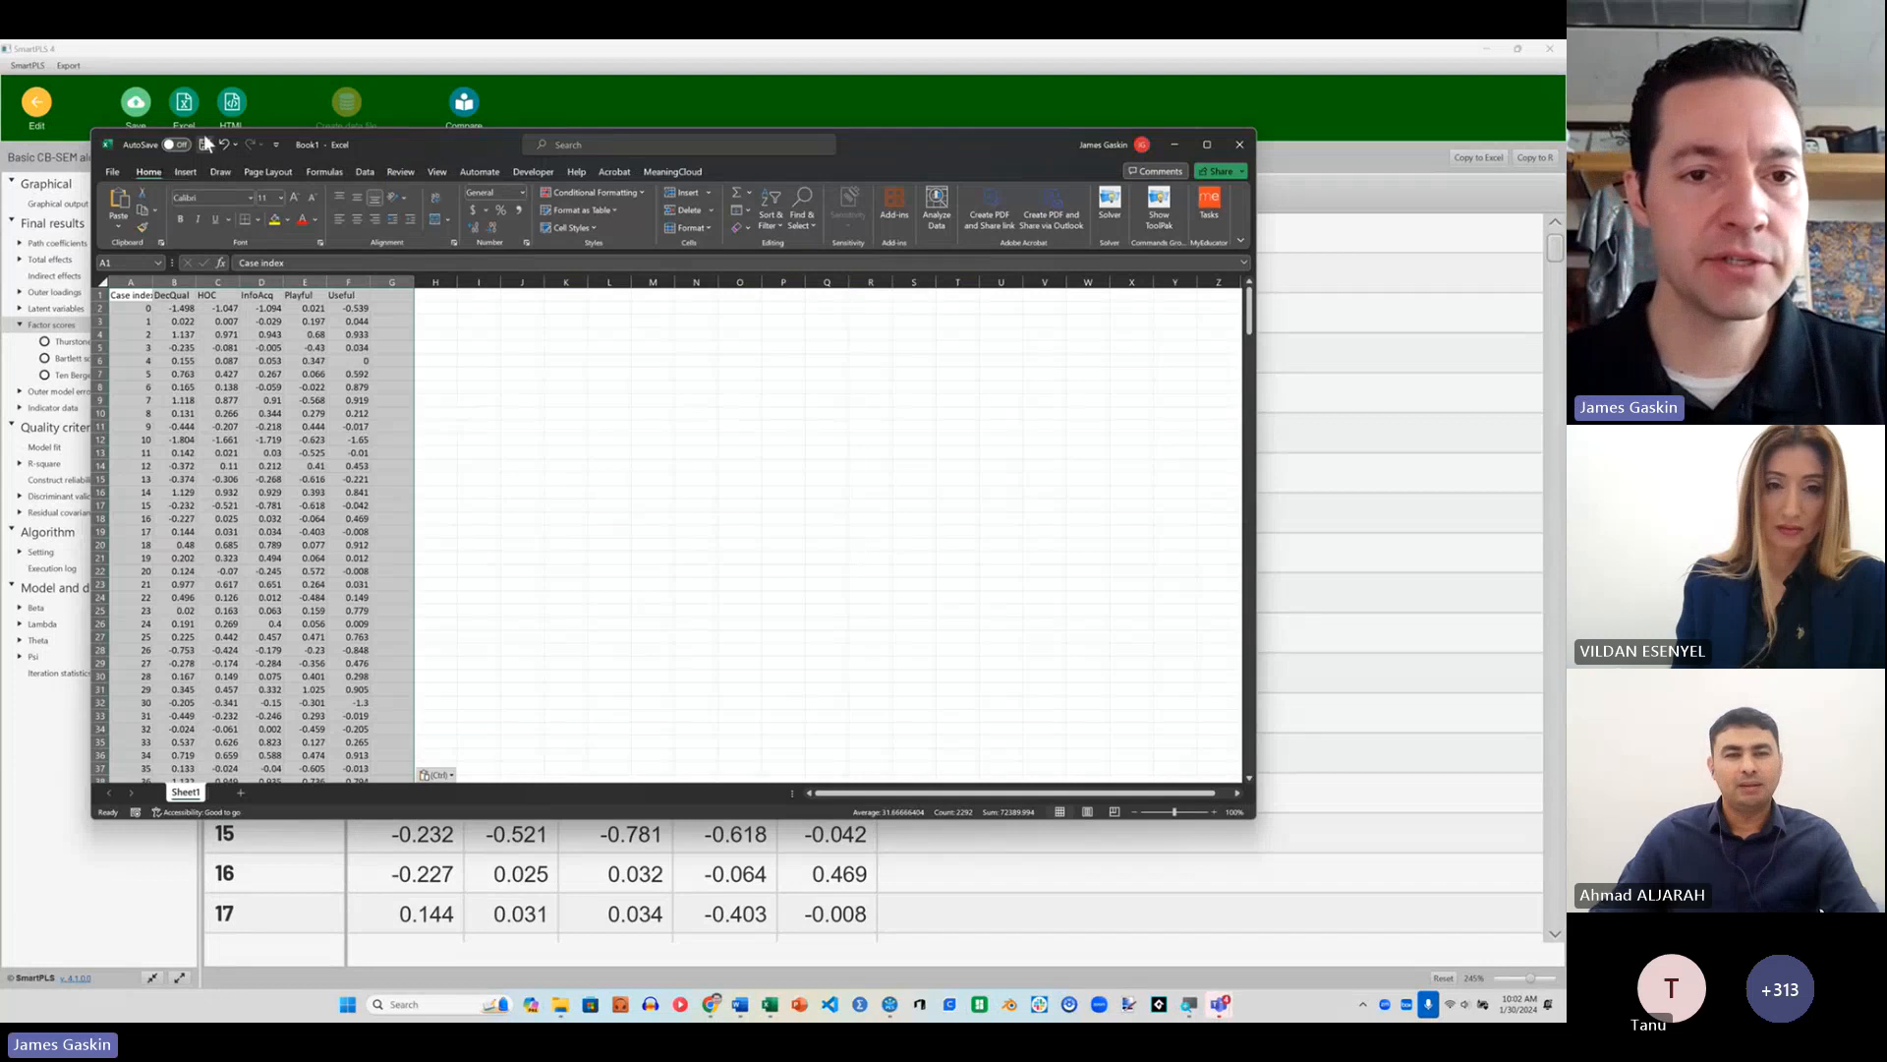
Step: Save the factor score workbook as CBSEMworkshopLVS.xlsx in the Downloads folder and close Excel
key("ctrl+s")
left_click(626, 503)
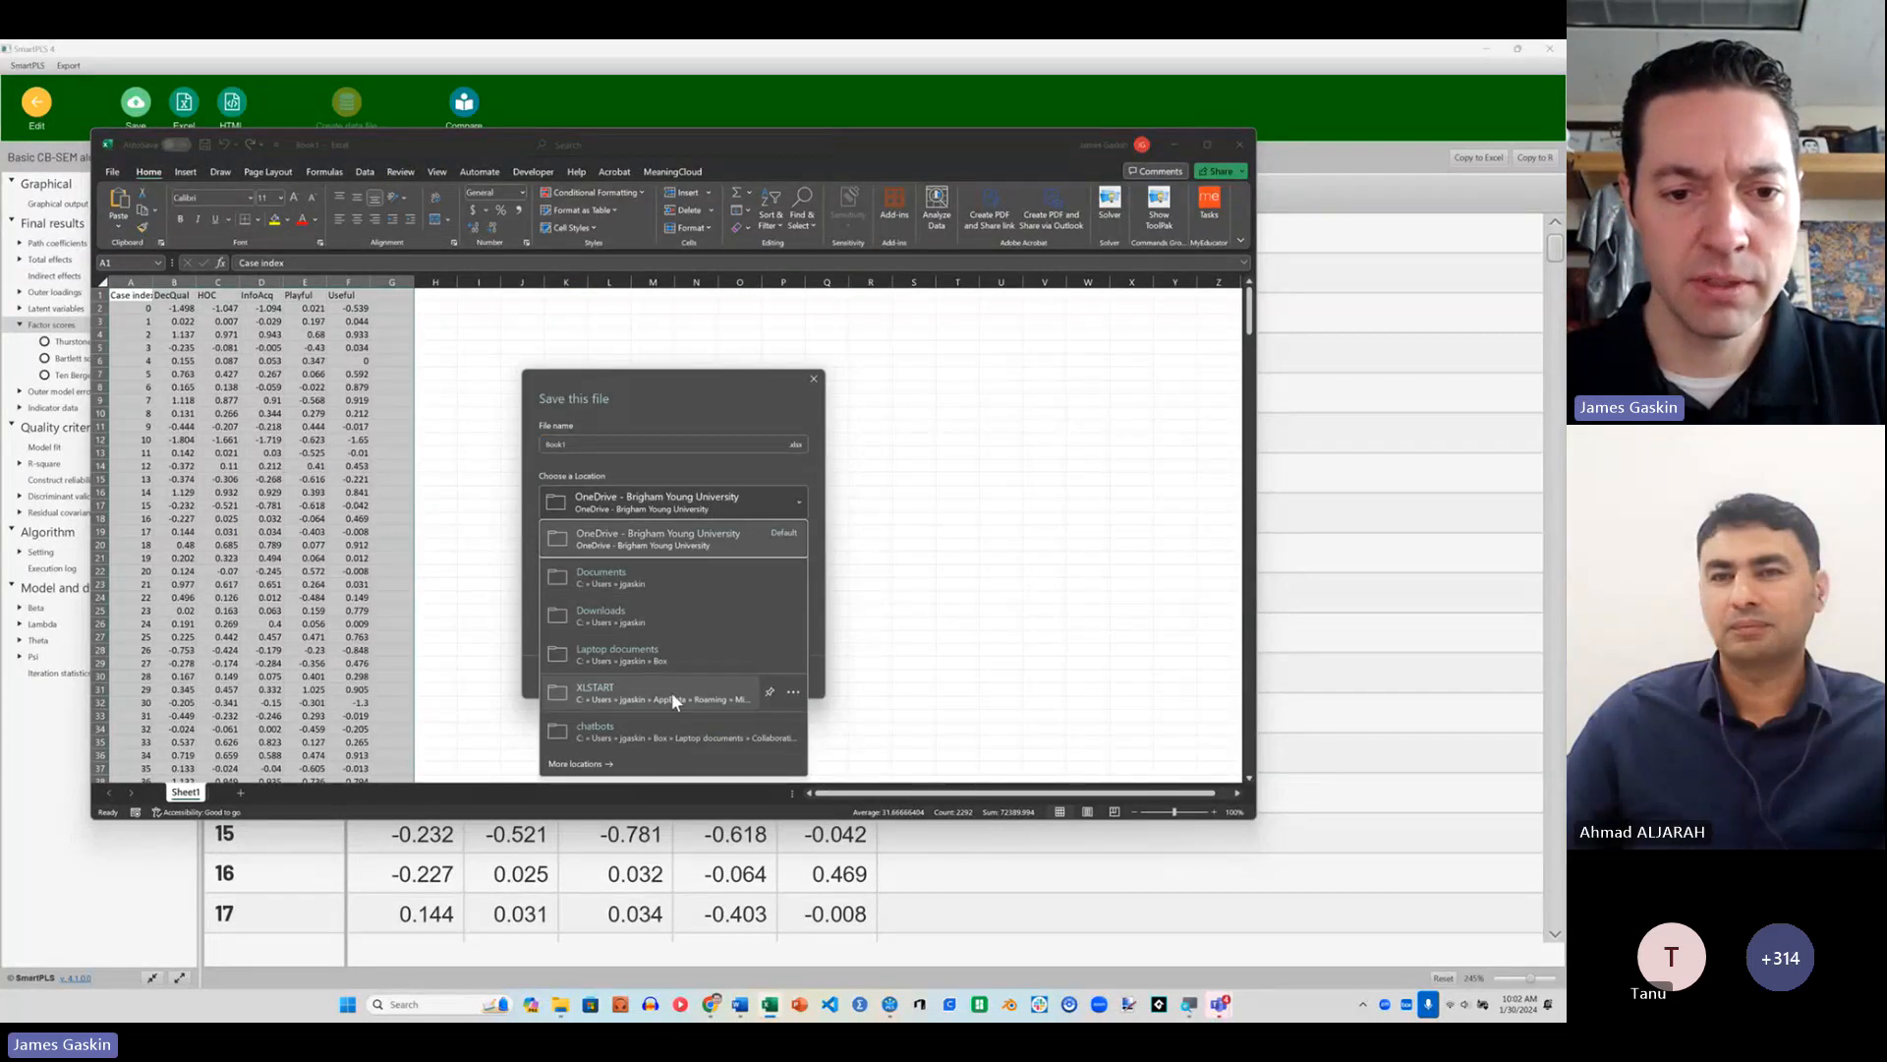
left_click(657, 611)
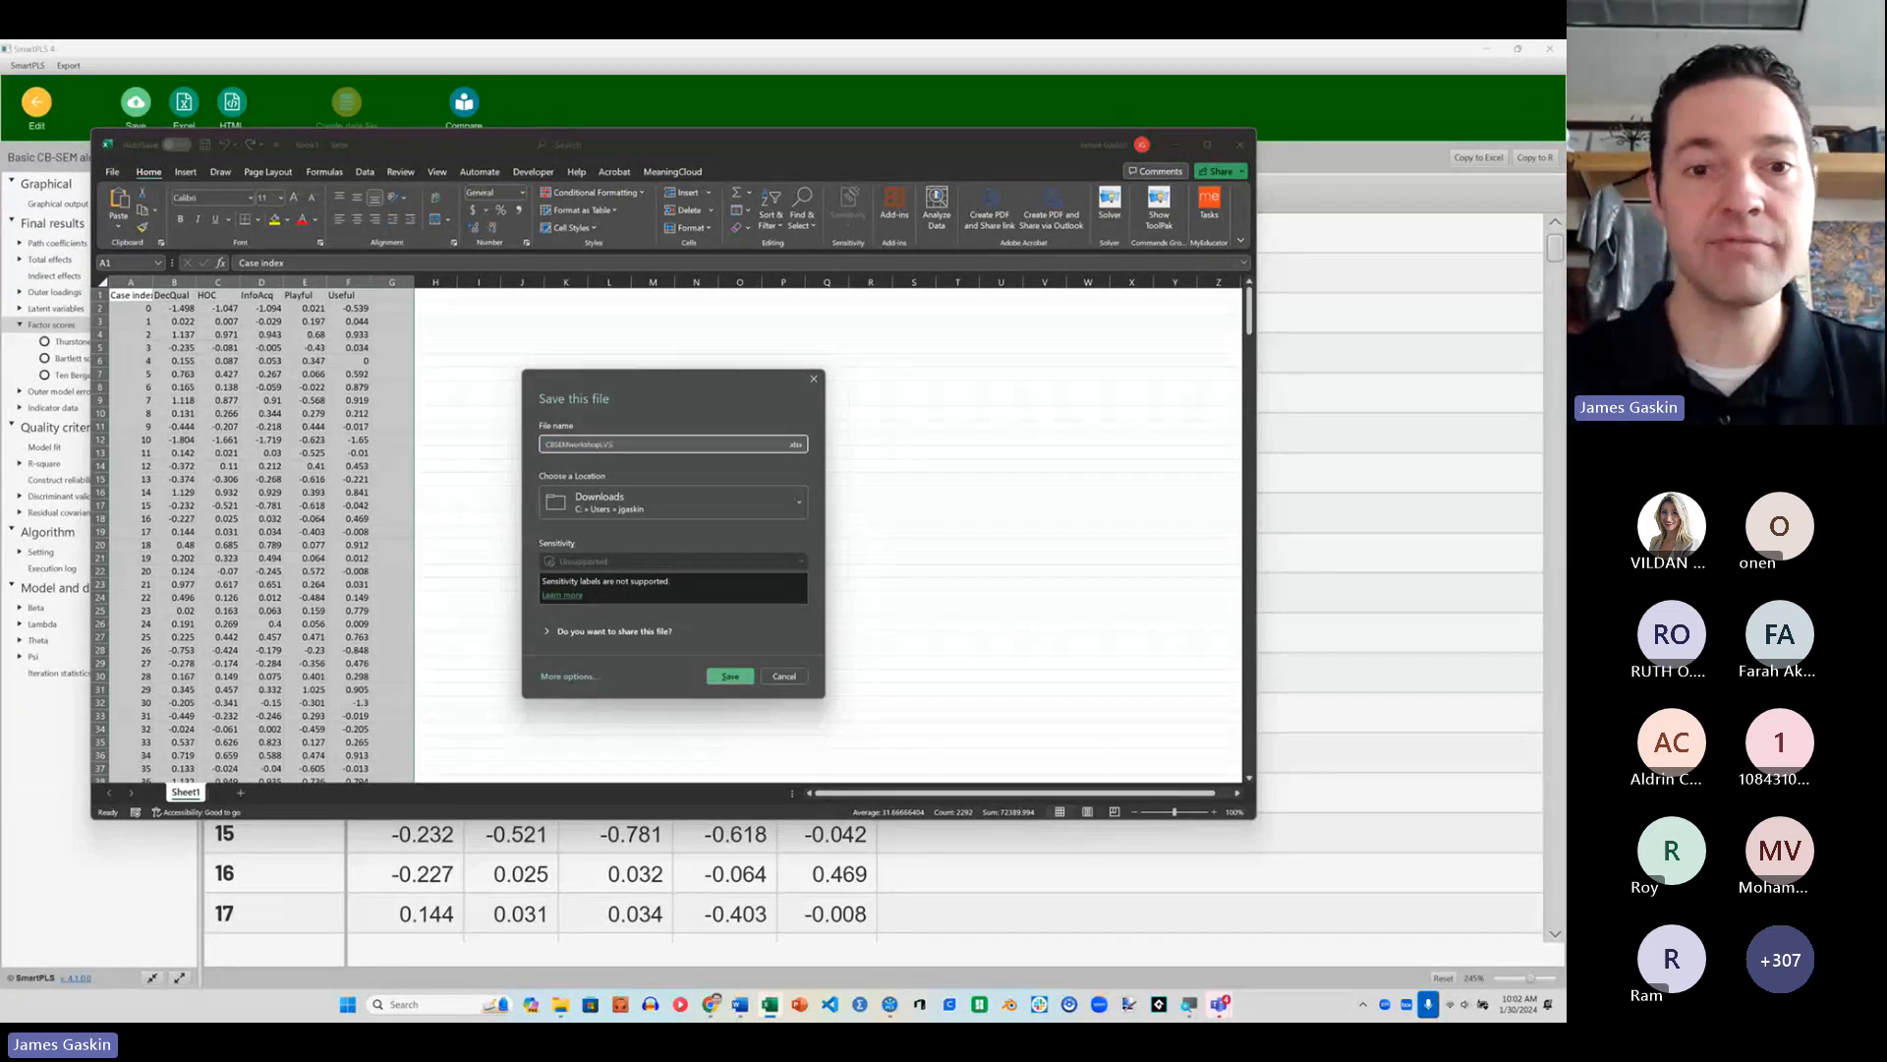
left_click(731, 676)
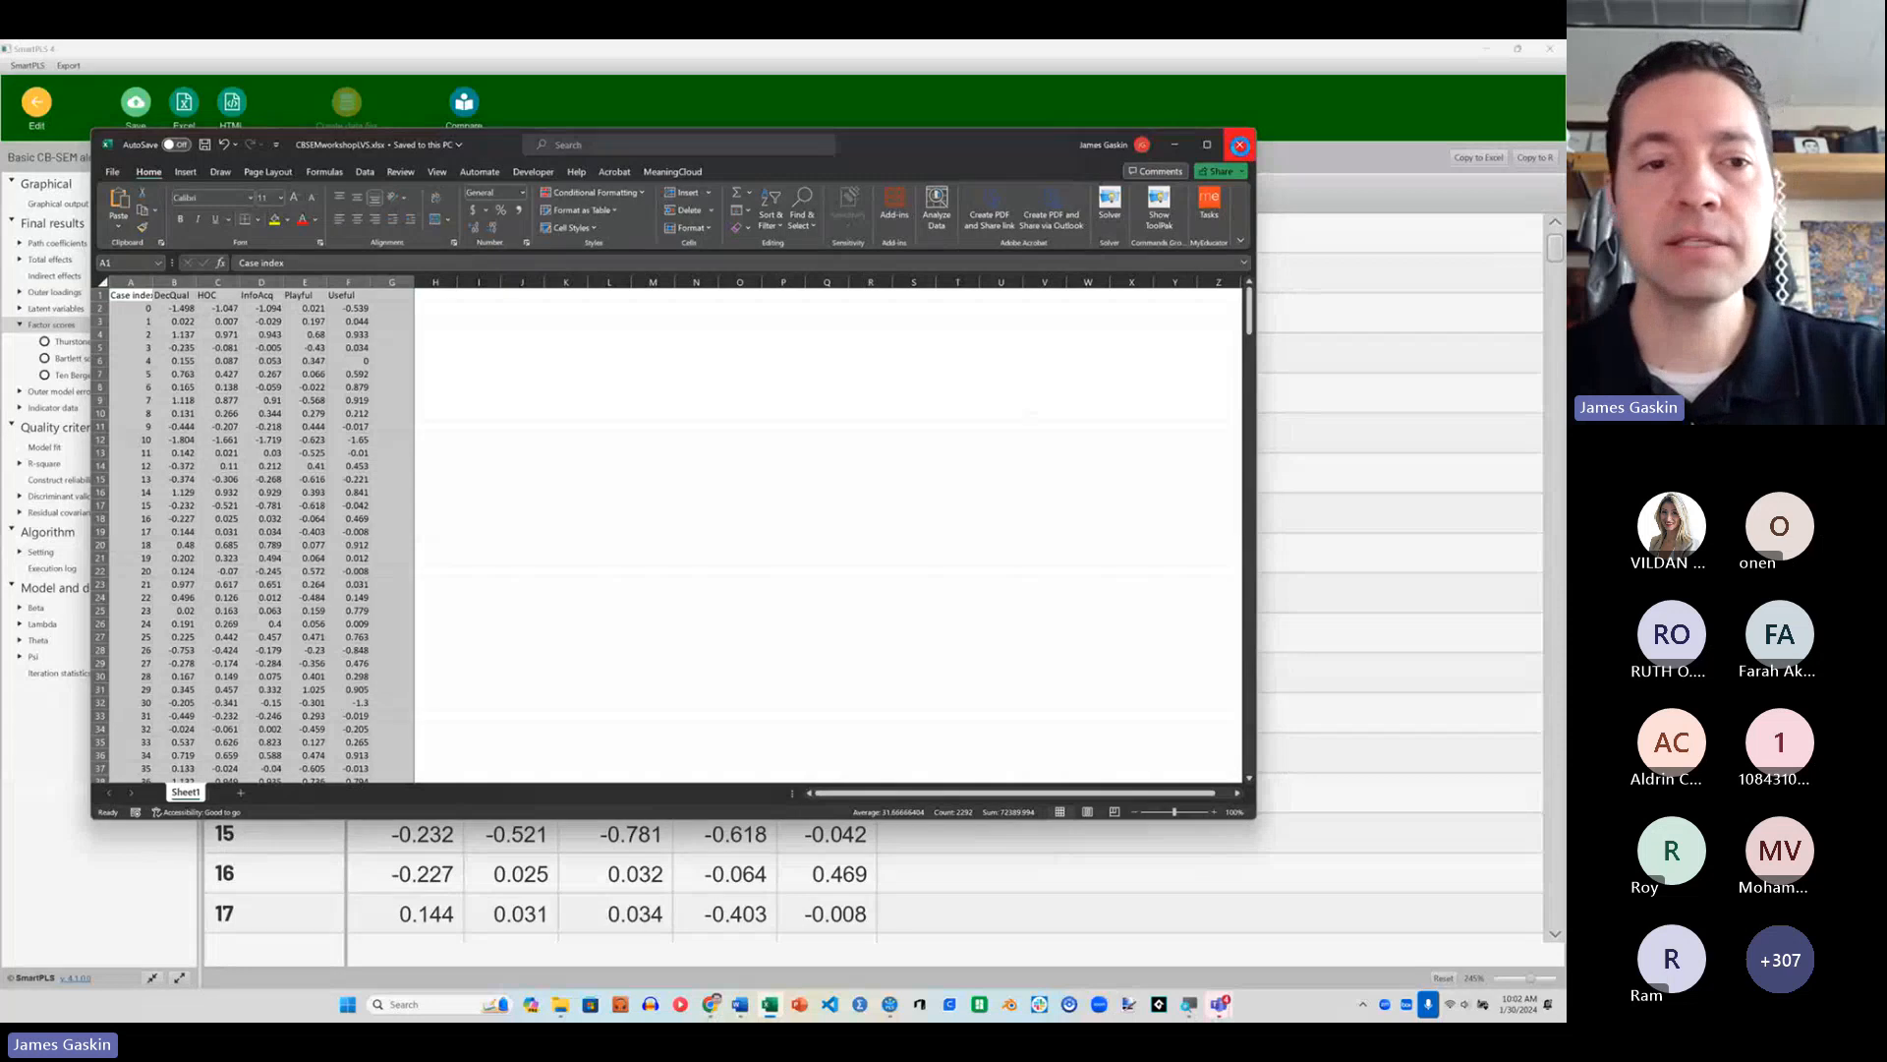
left_click(1240, 146)
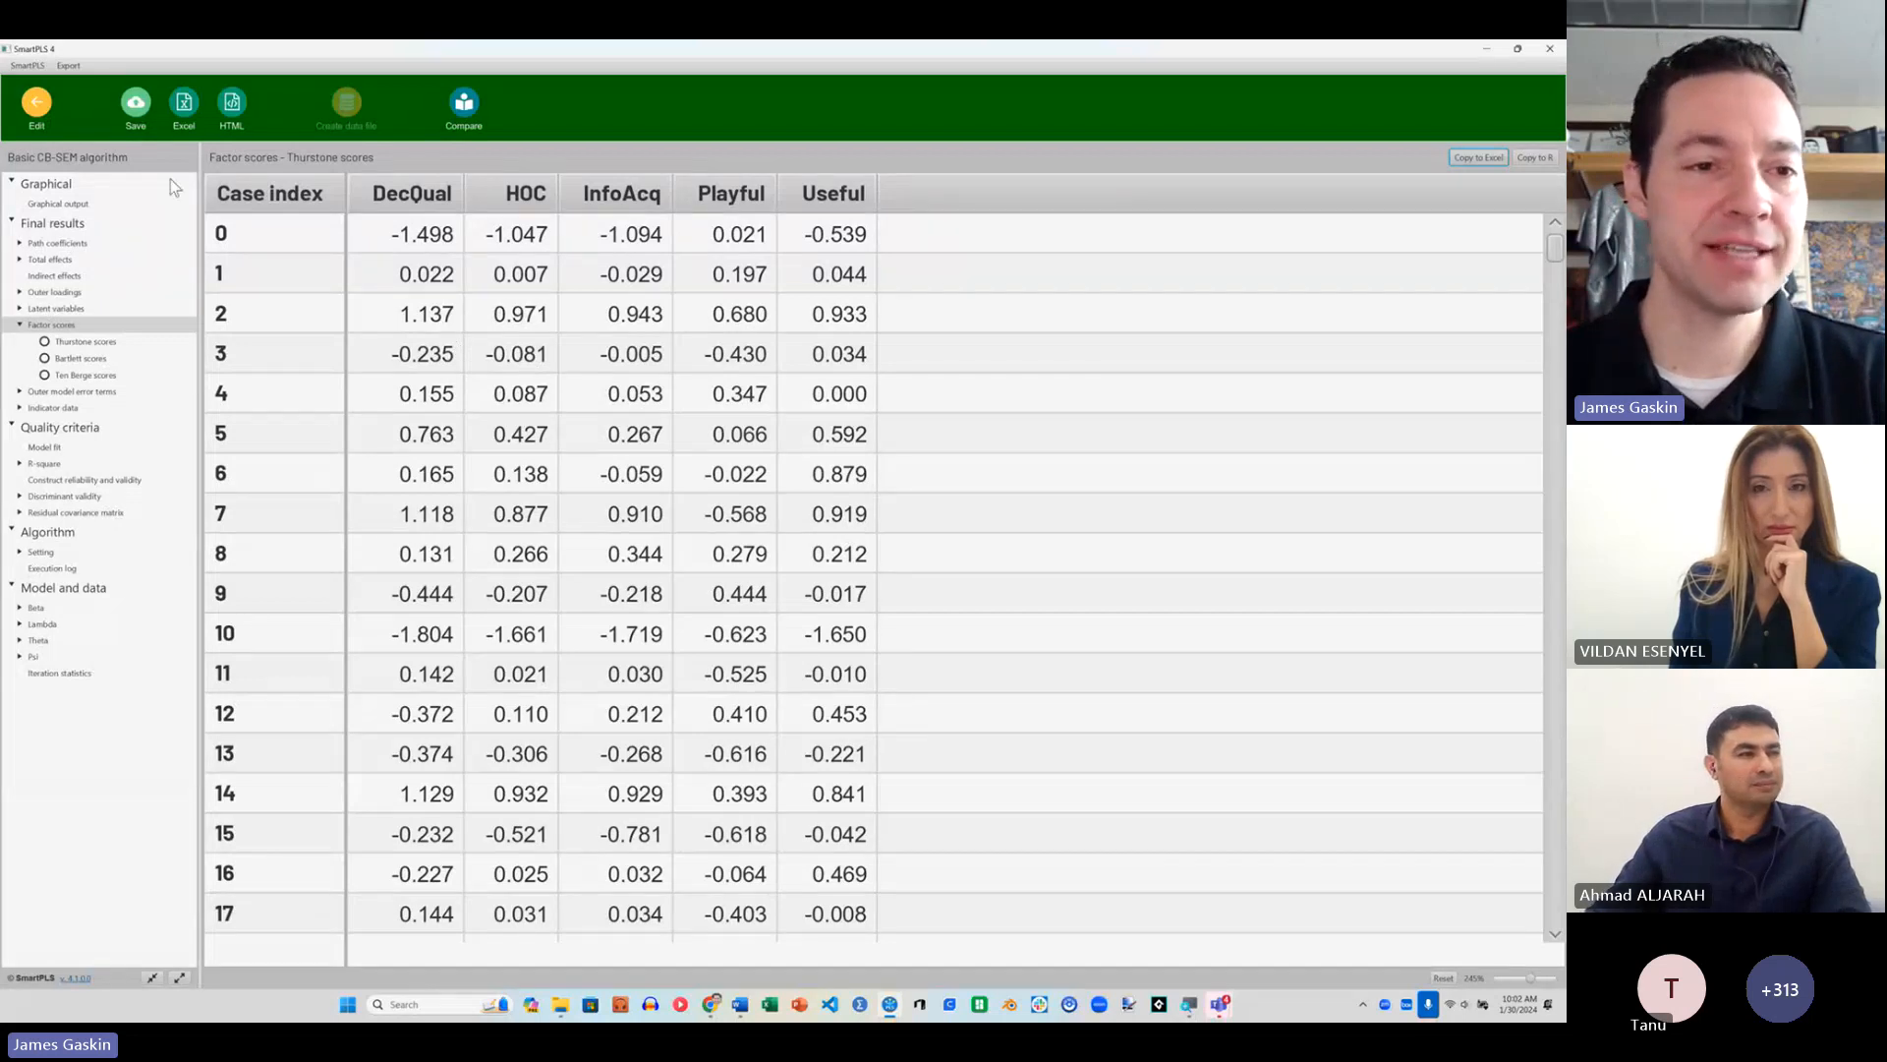
Step: Examine the Playful and HOC constructs and their correlations in the graphical output of the higher-order model
left_click(58, 204)
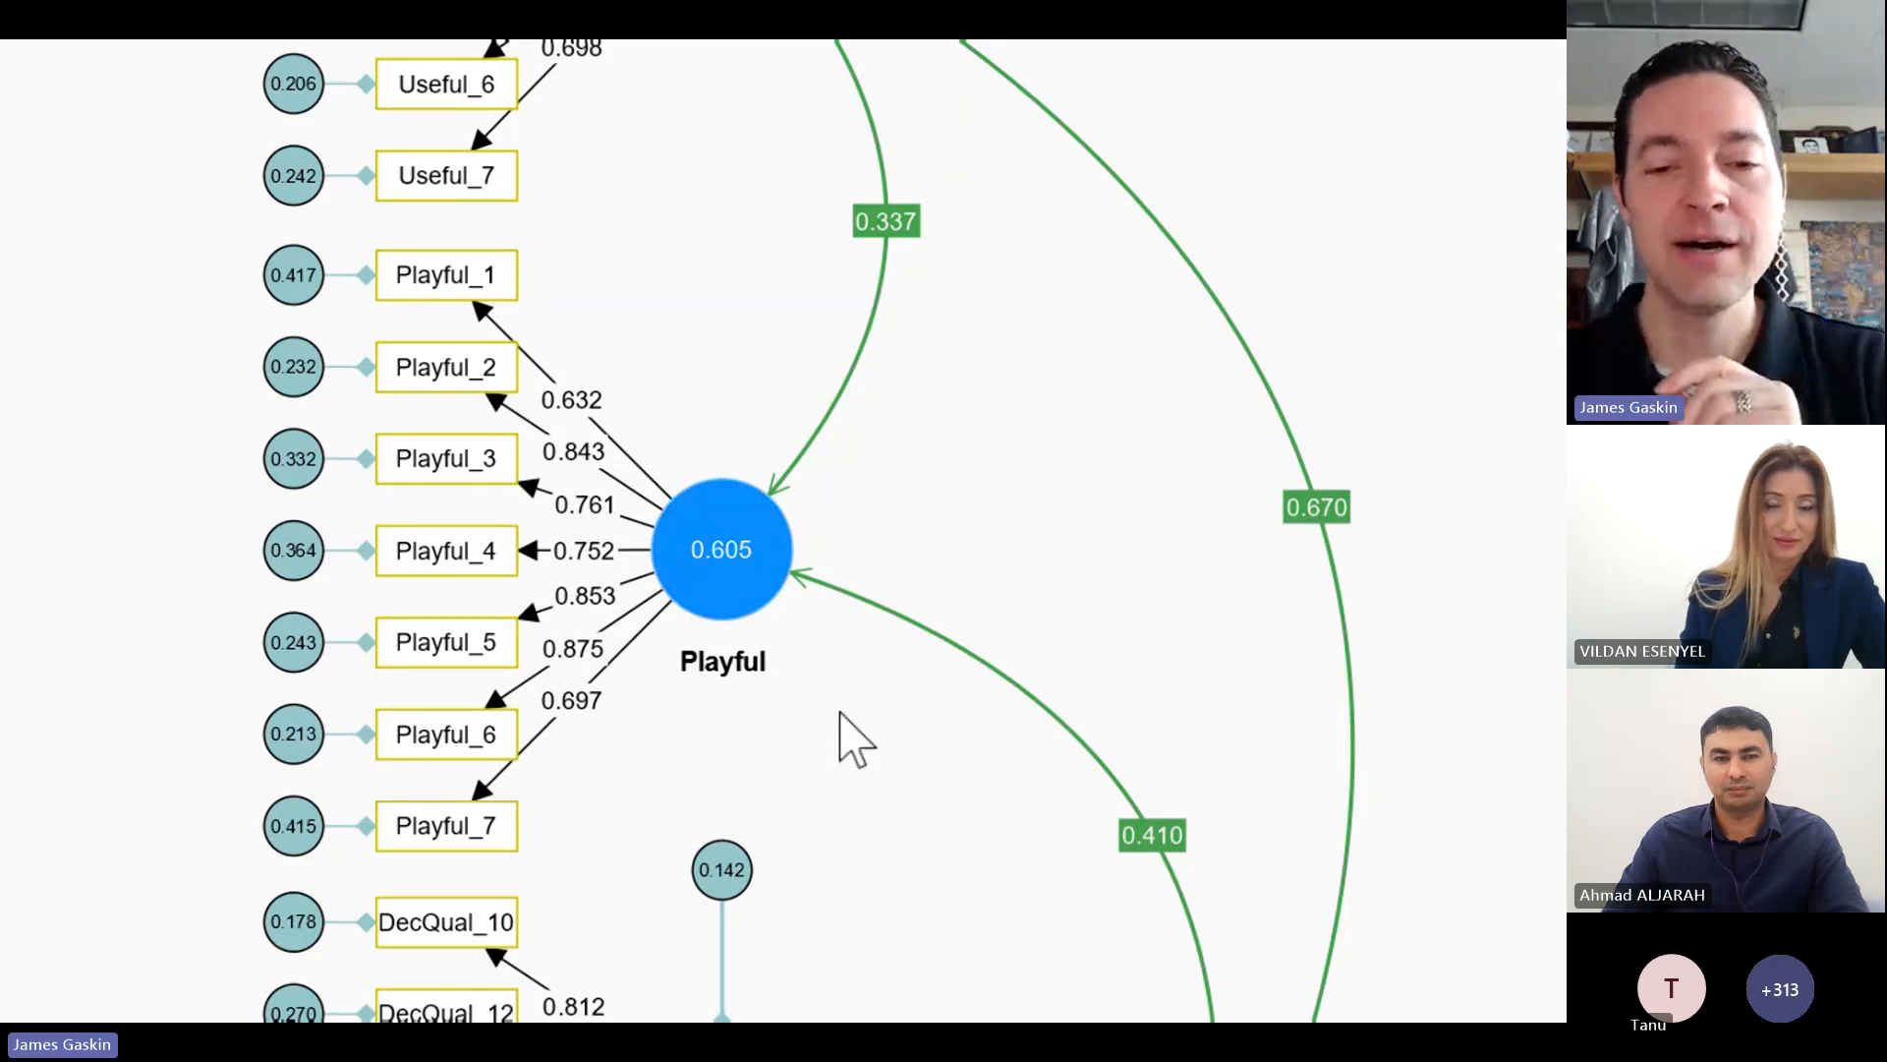
scroll(842, 715, "down", 3)
scroll(844, 715, "up", 3)
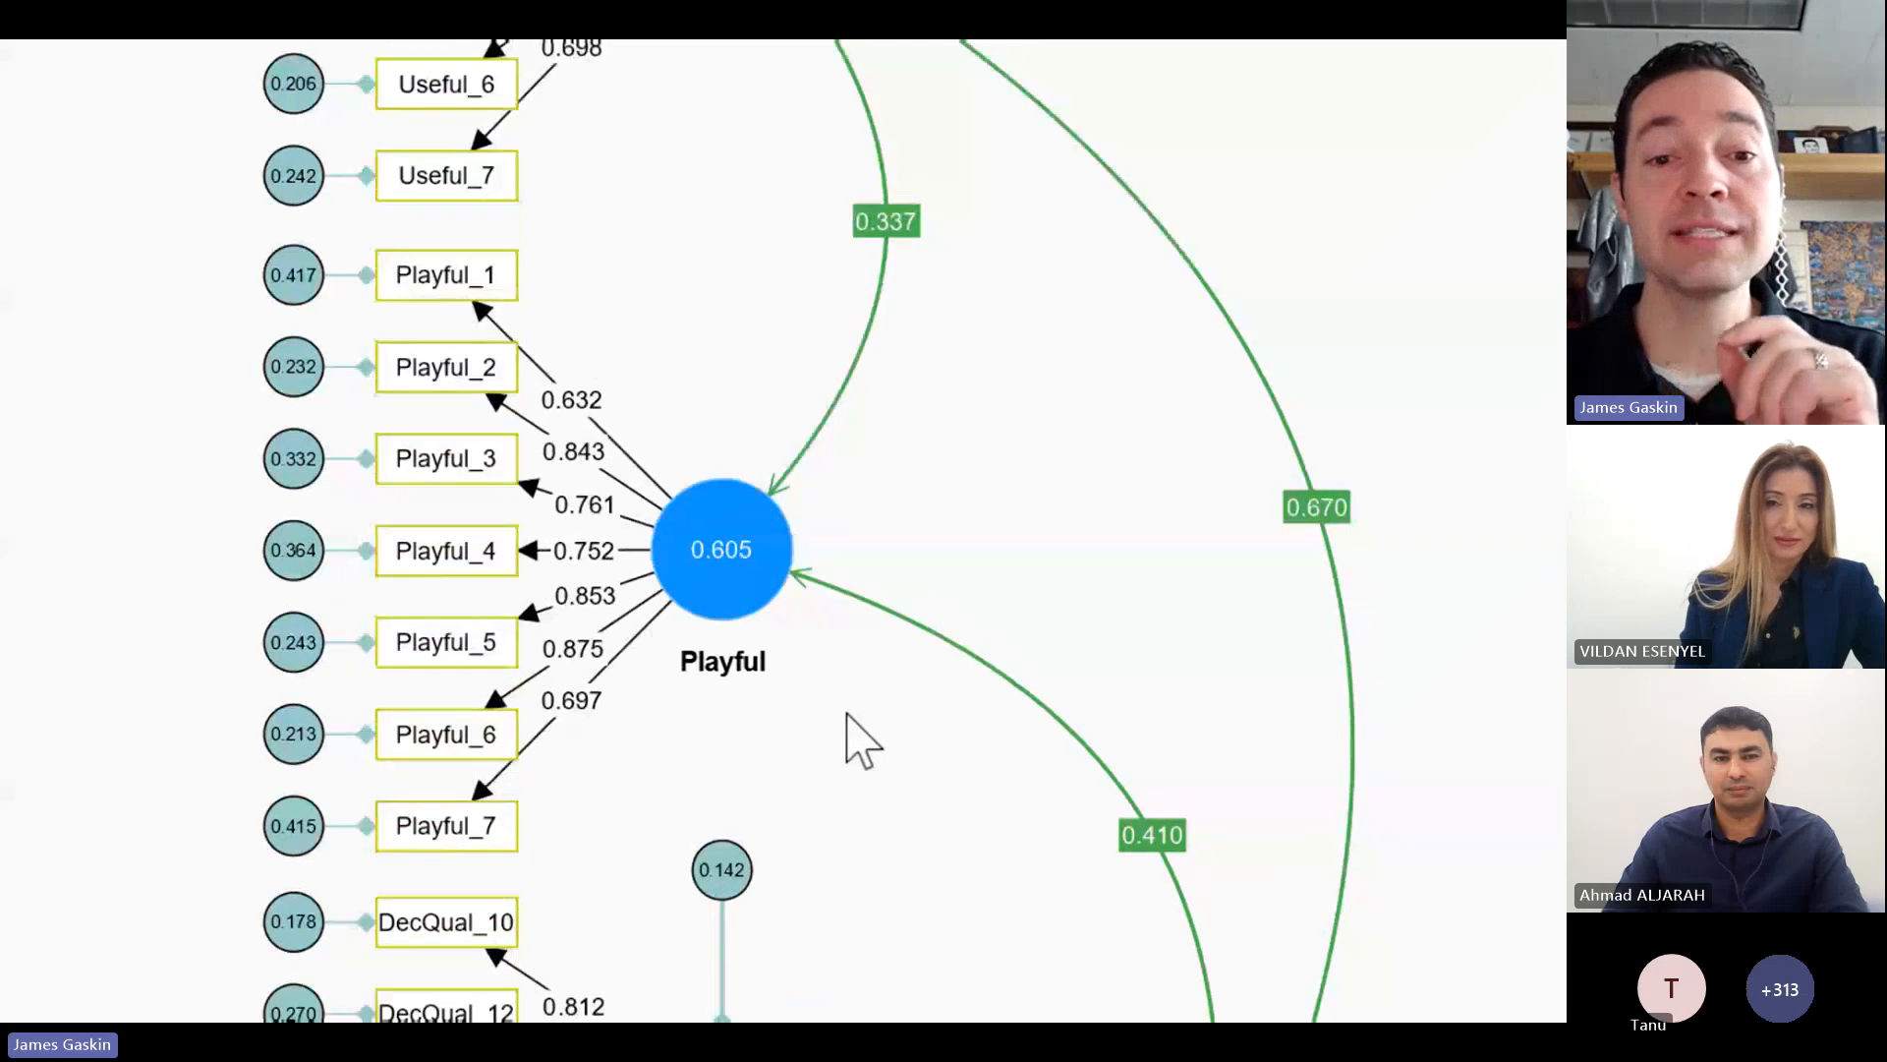
mouse_move(707, 511)
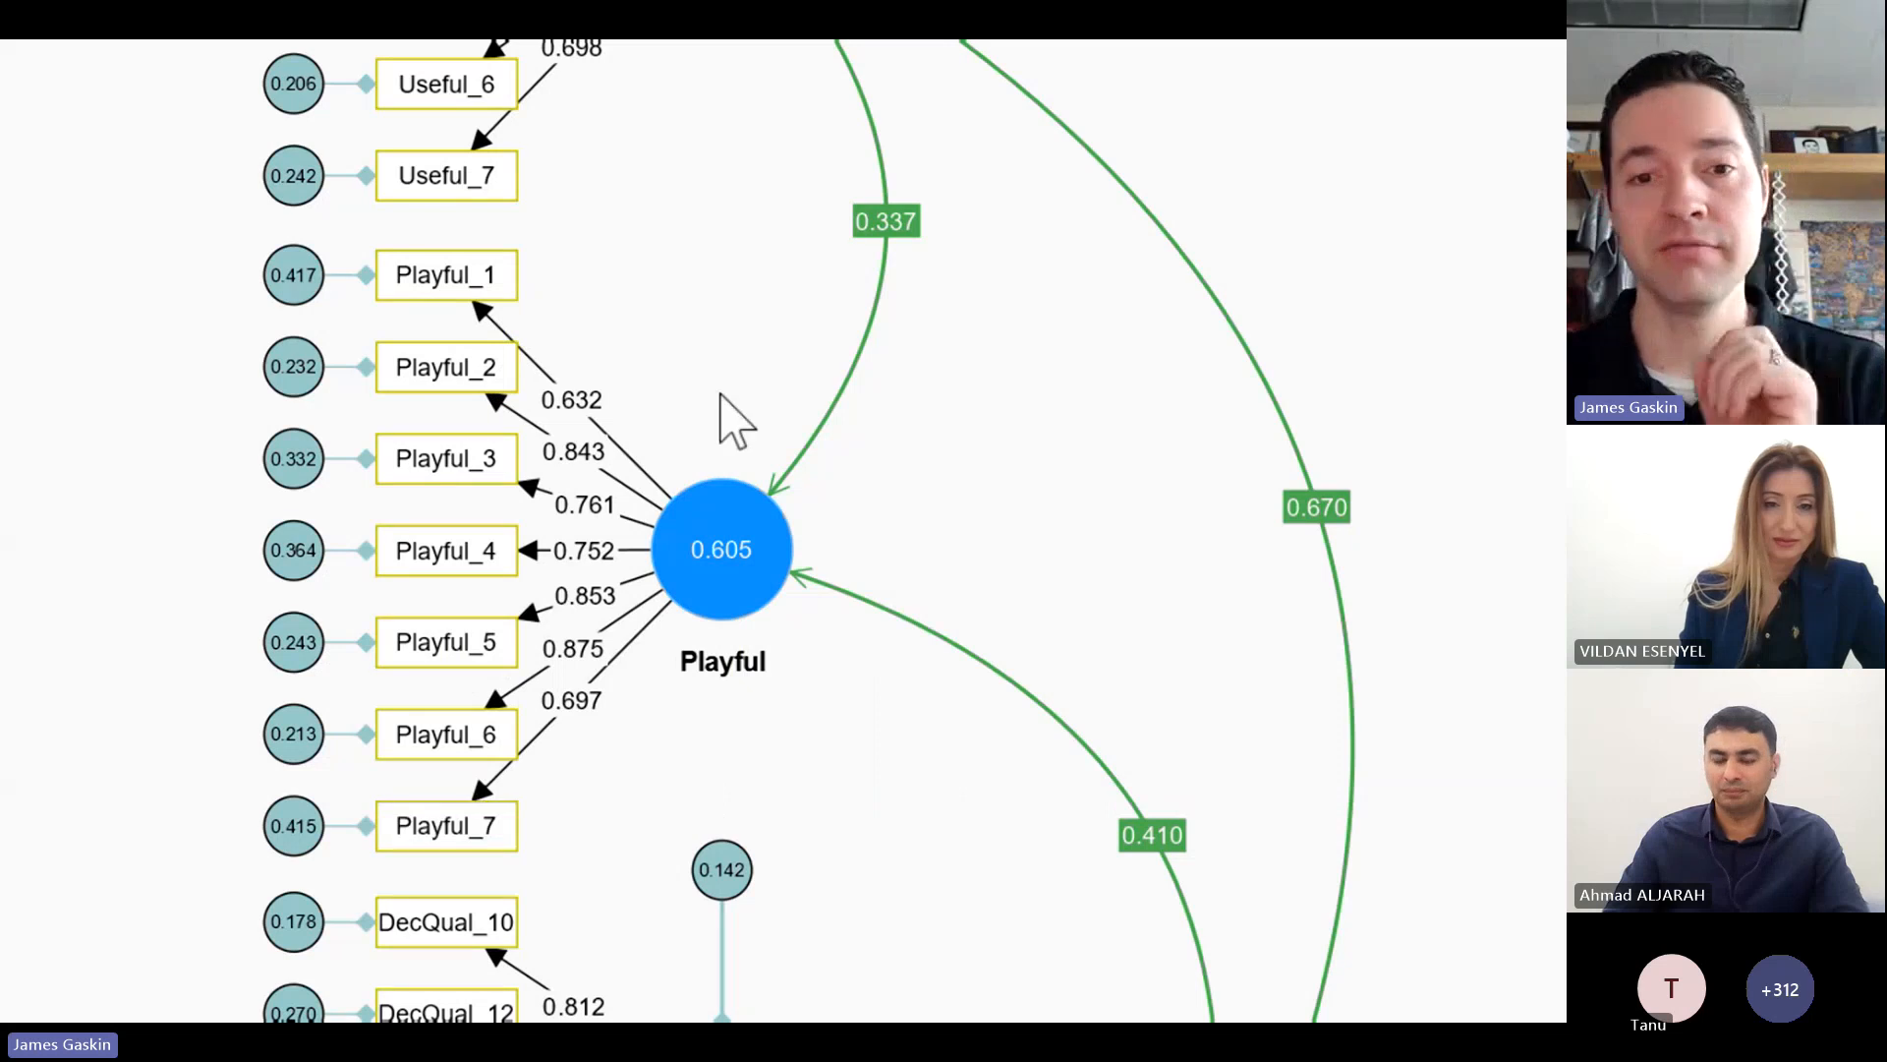
mouse_move(728, 550)
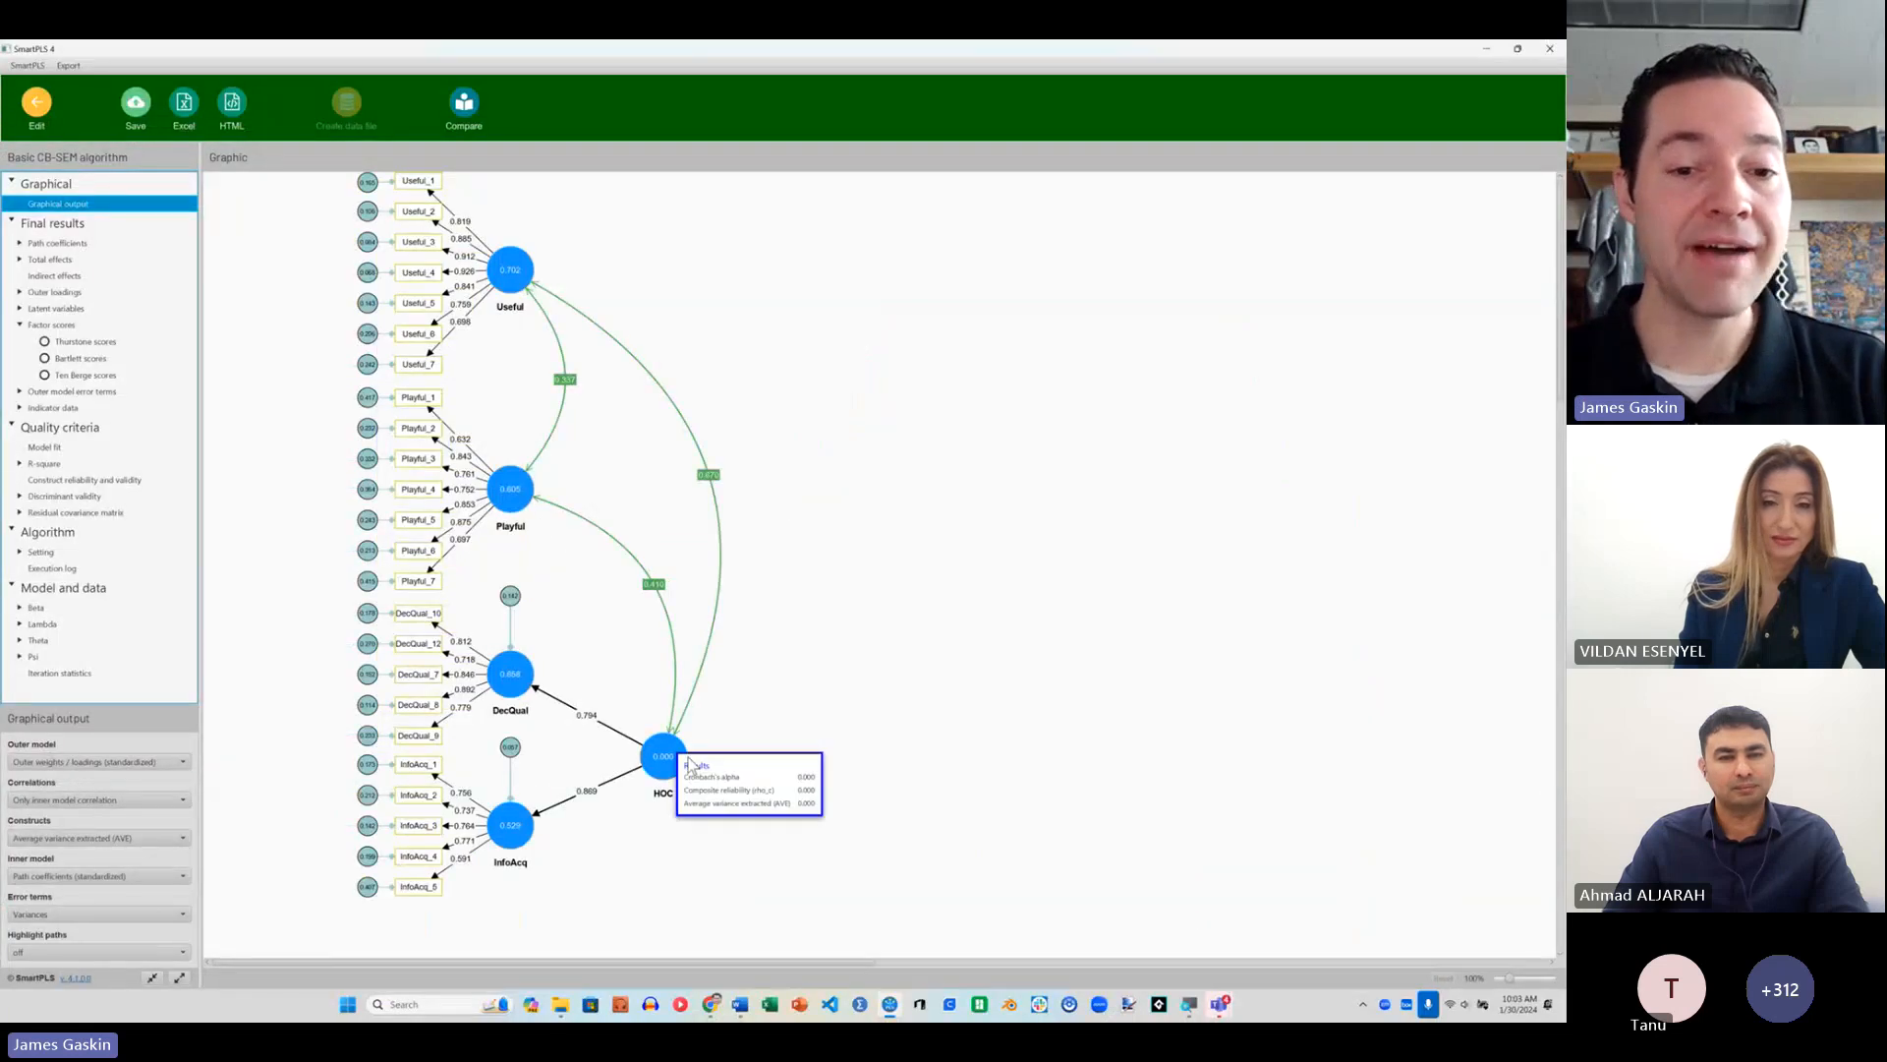
mouse_move(676, 777)
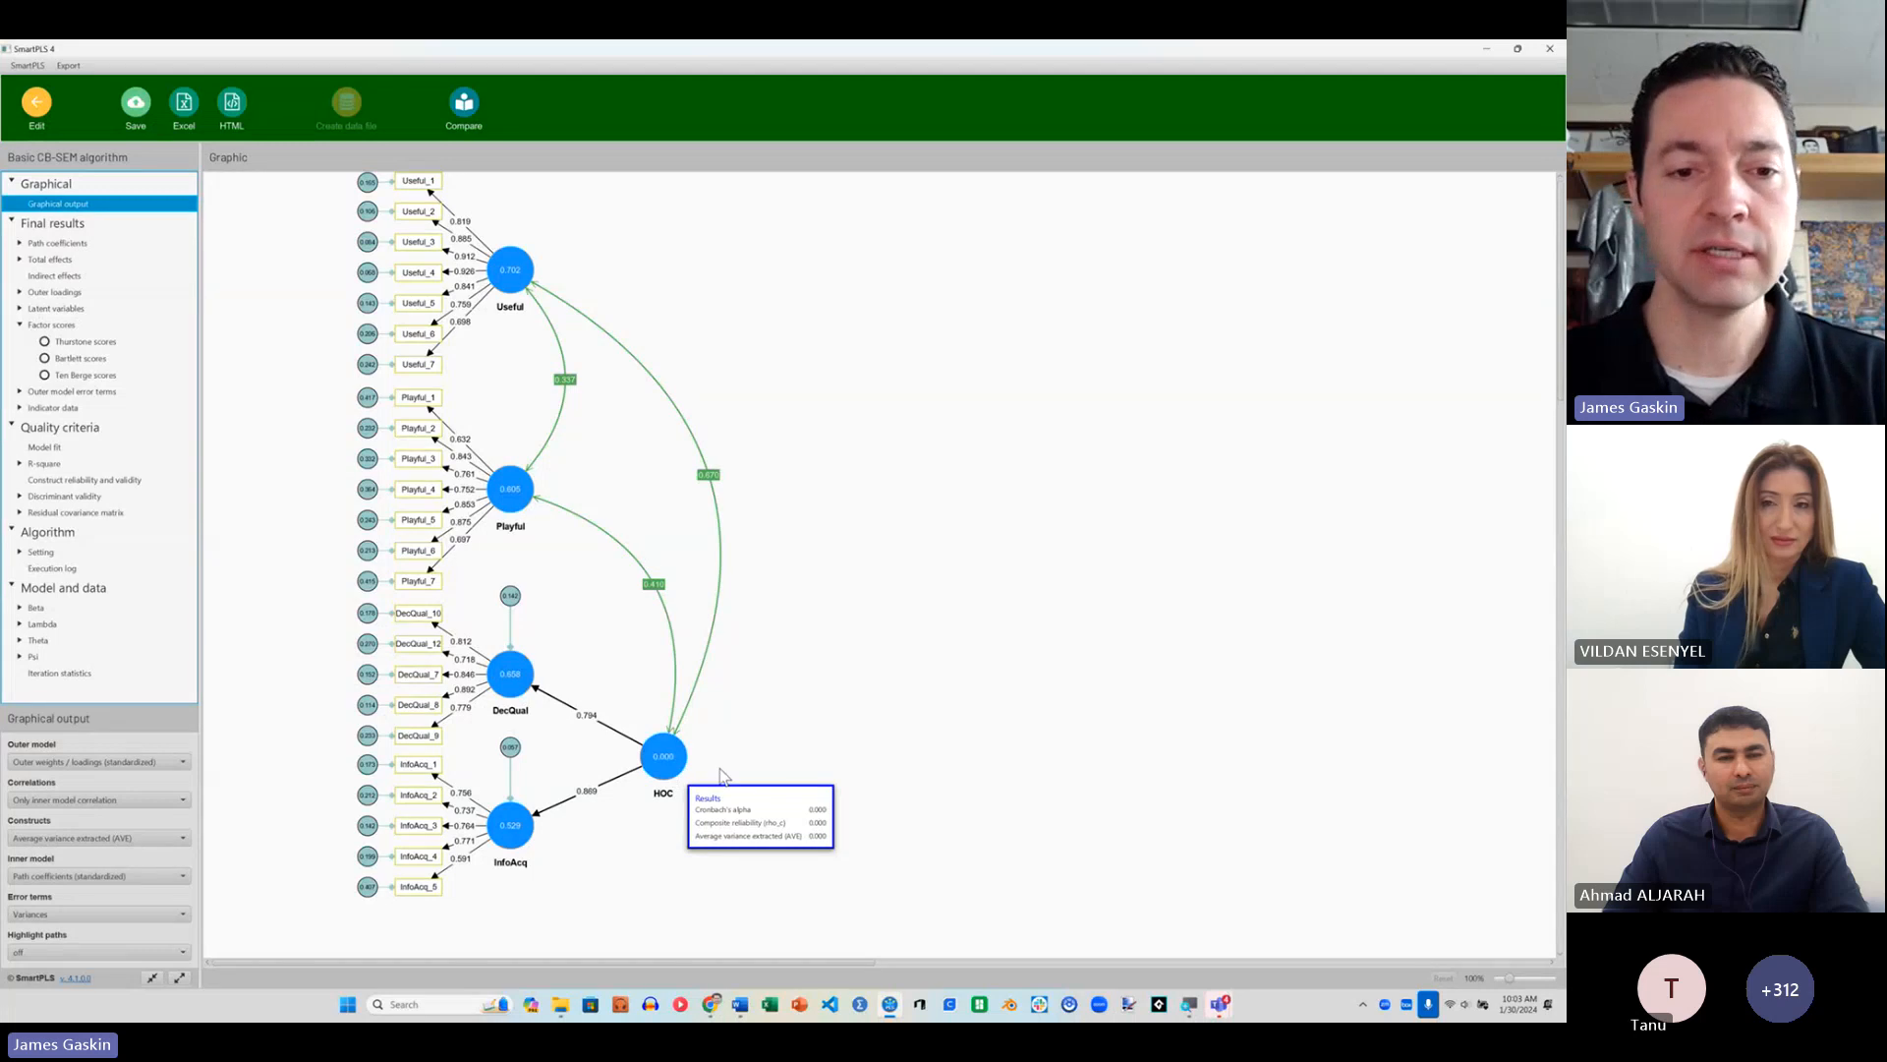
Step: Leave the results report, save the CFA Initial model and return to the workspace
left_click(38, 104)
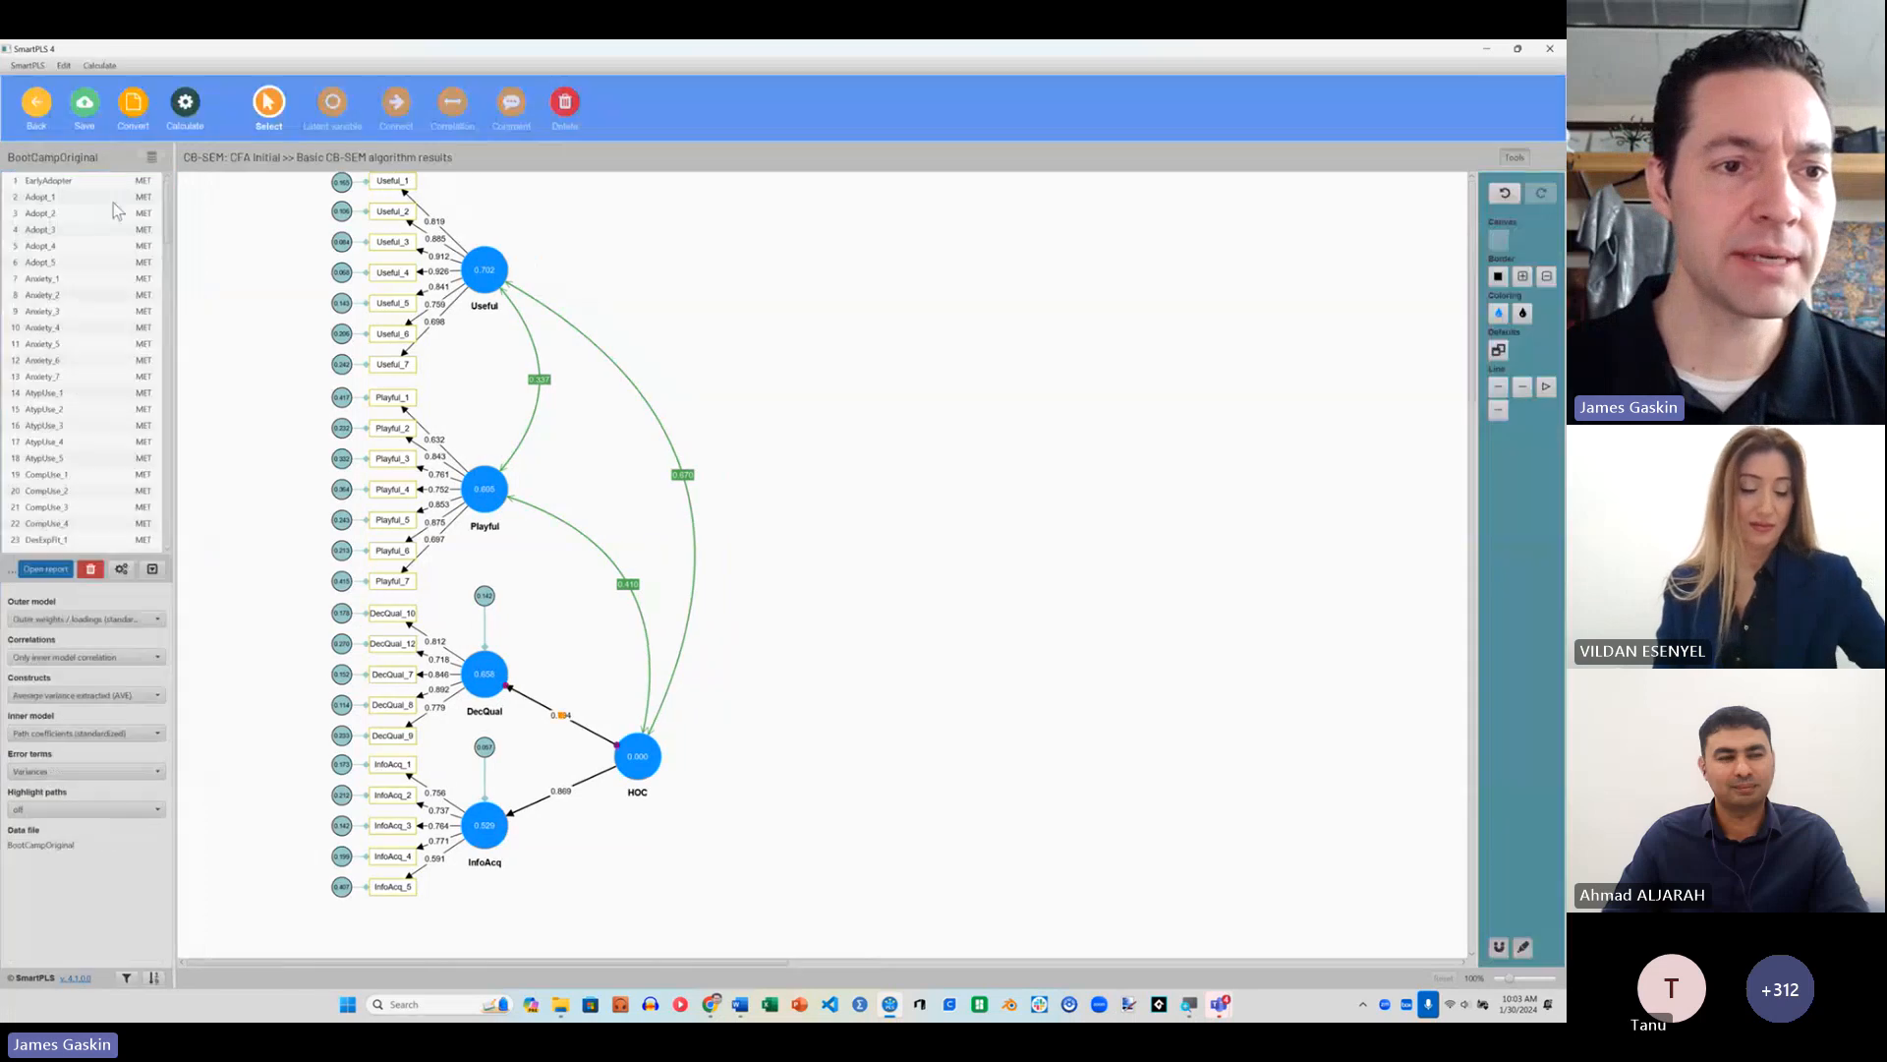
left_click(78, 113)
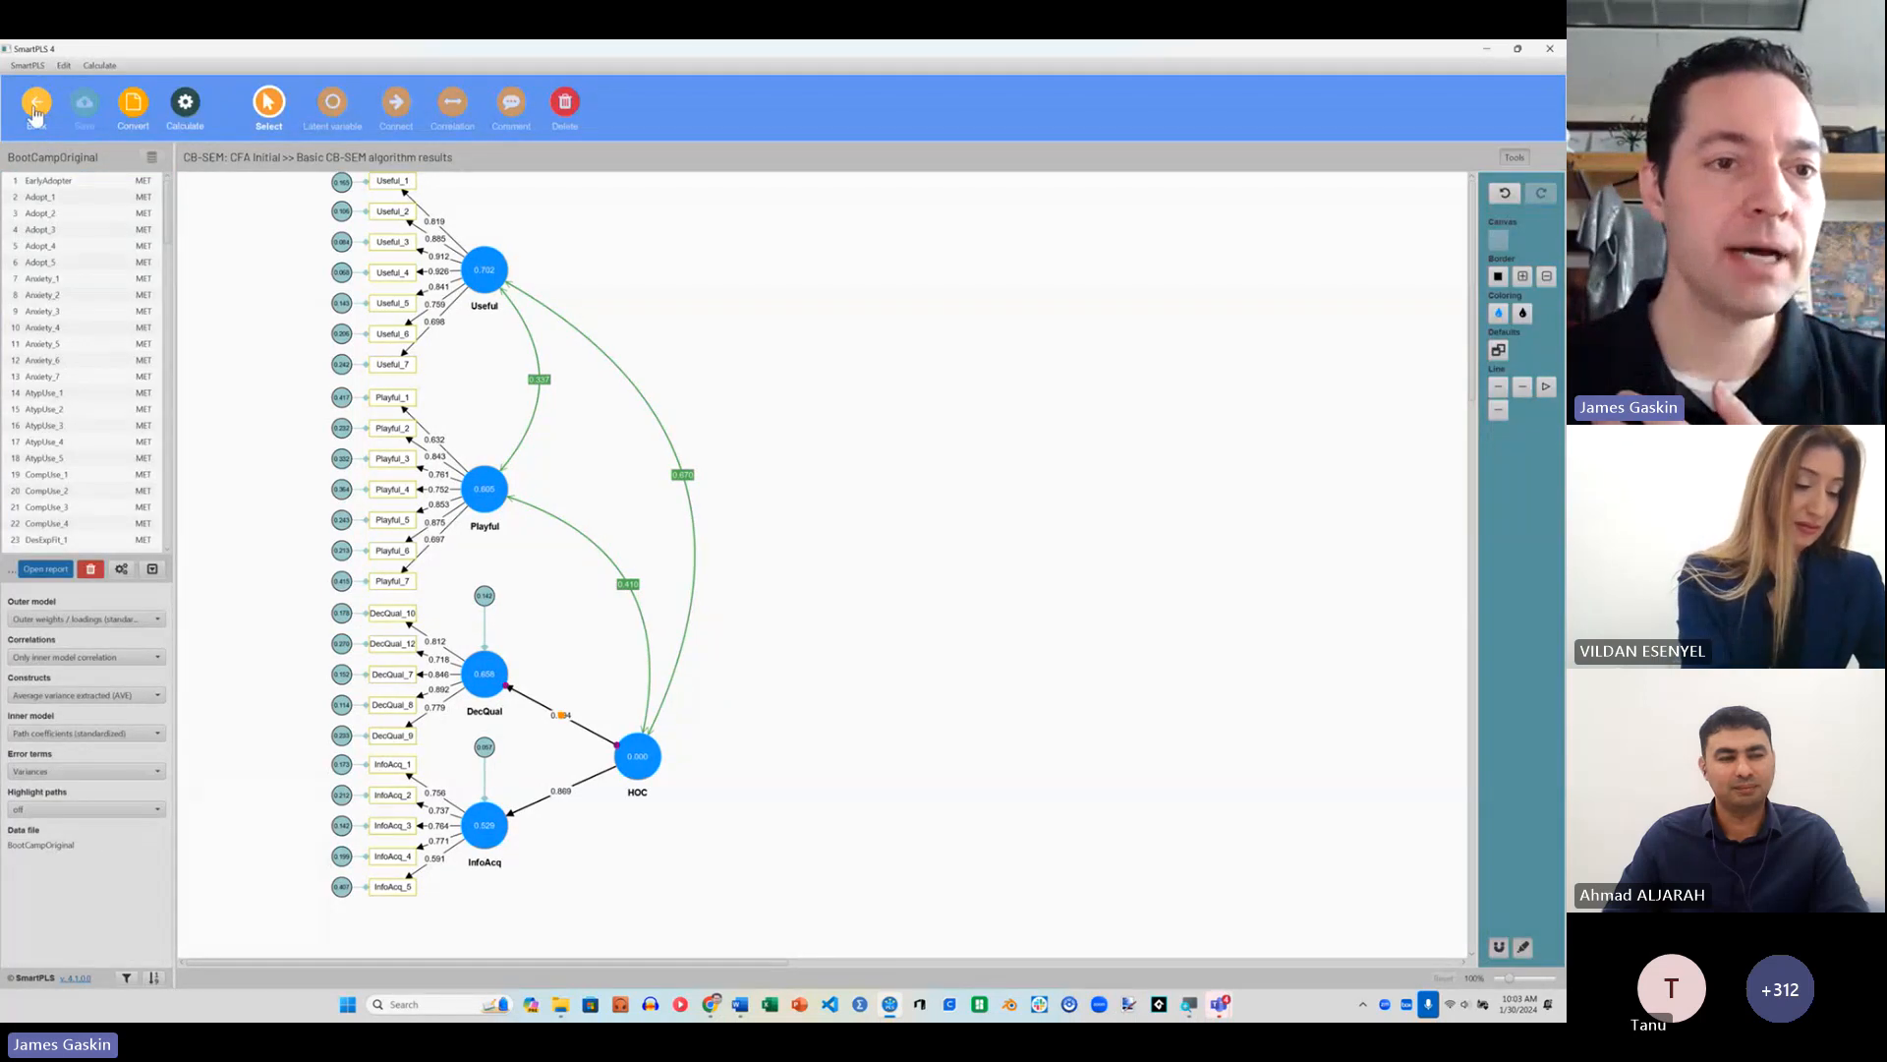
left_click(37, 114)
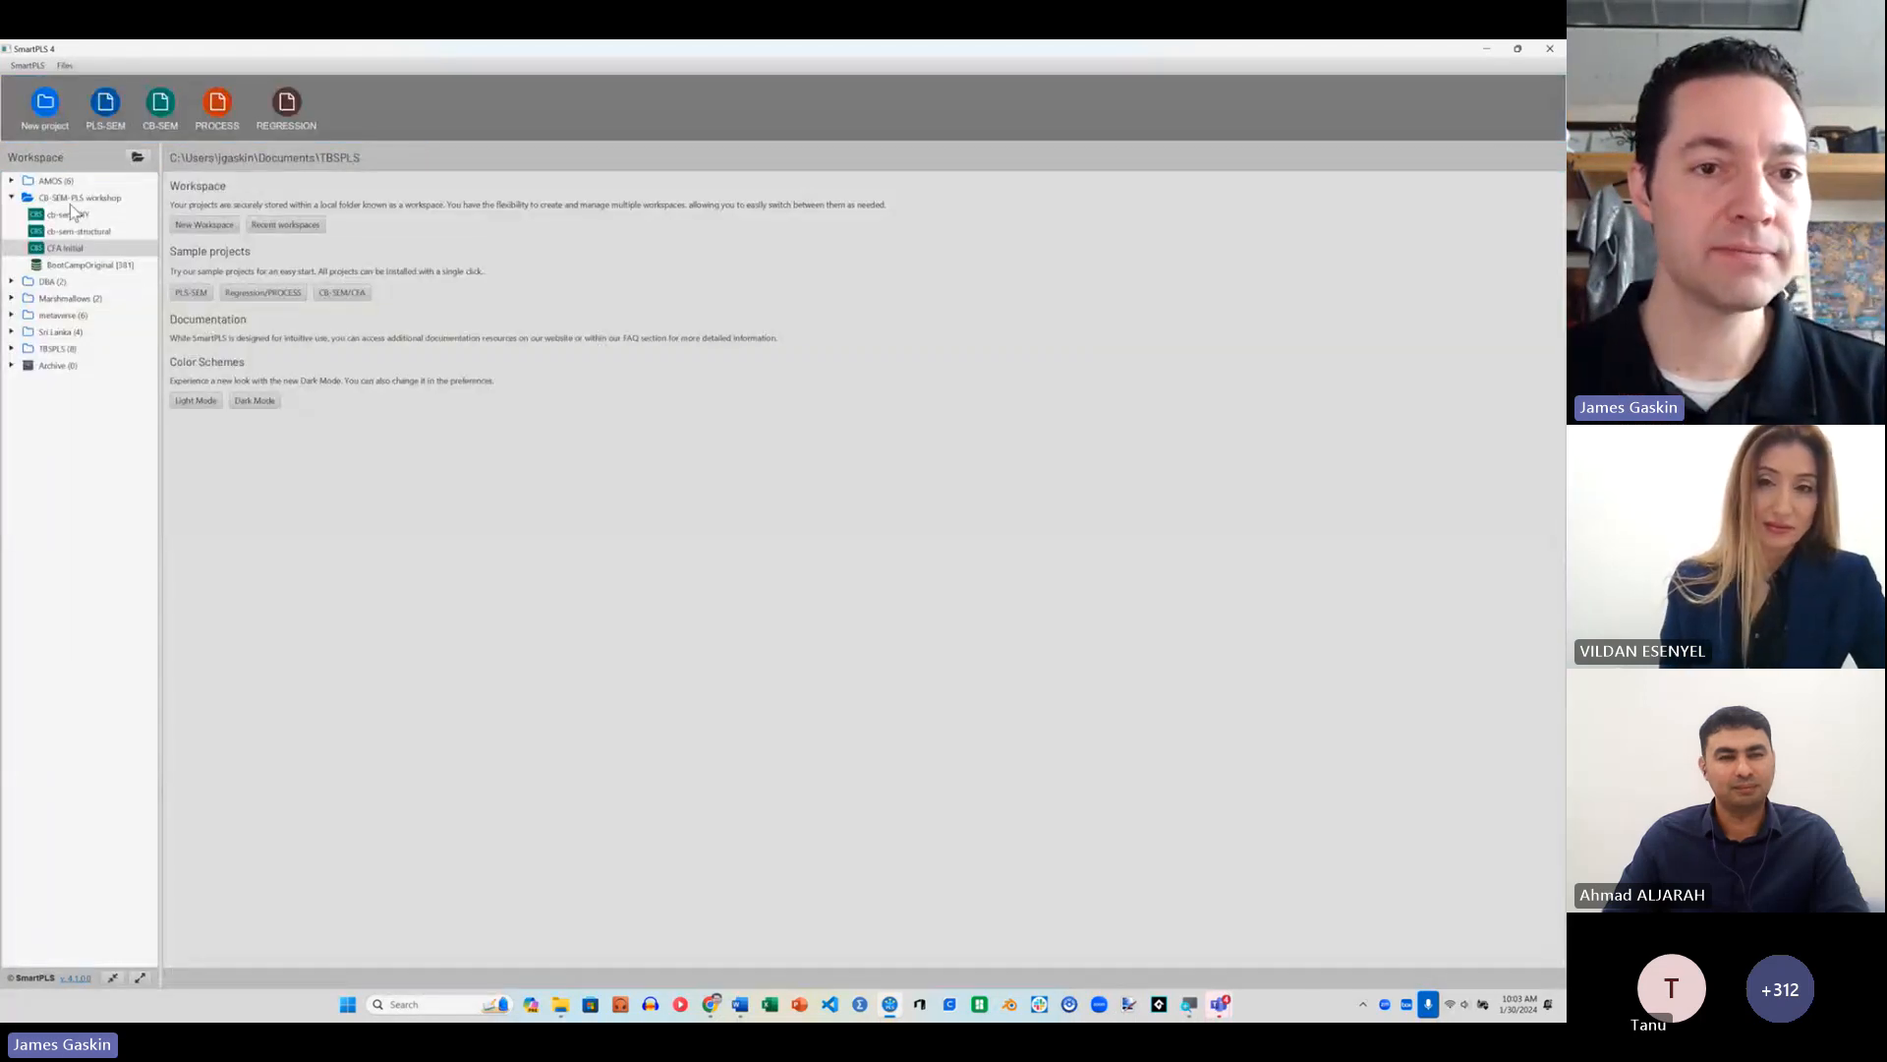
Step: Import CBSEMworkshopLVS.xlsx from Downloads into the CB-SEM-PLS workshop project, leaving out the Case index variable
right_click(57, 197)
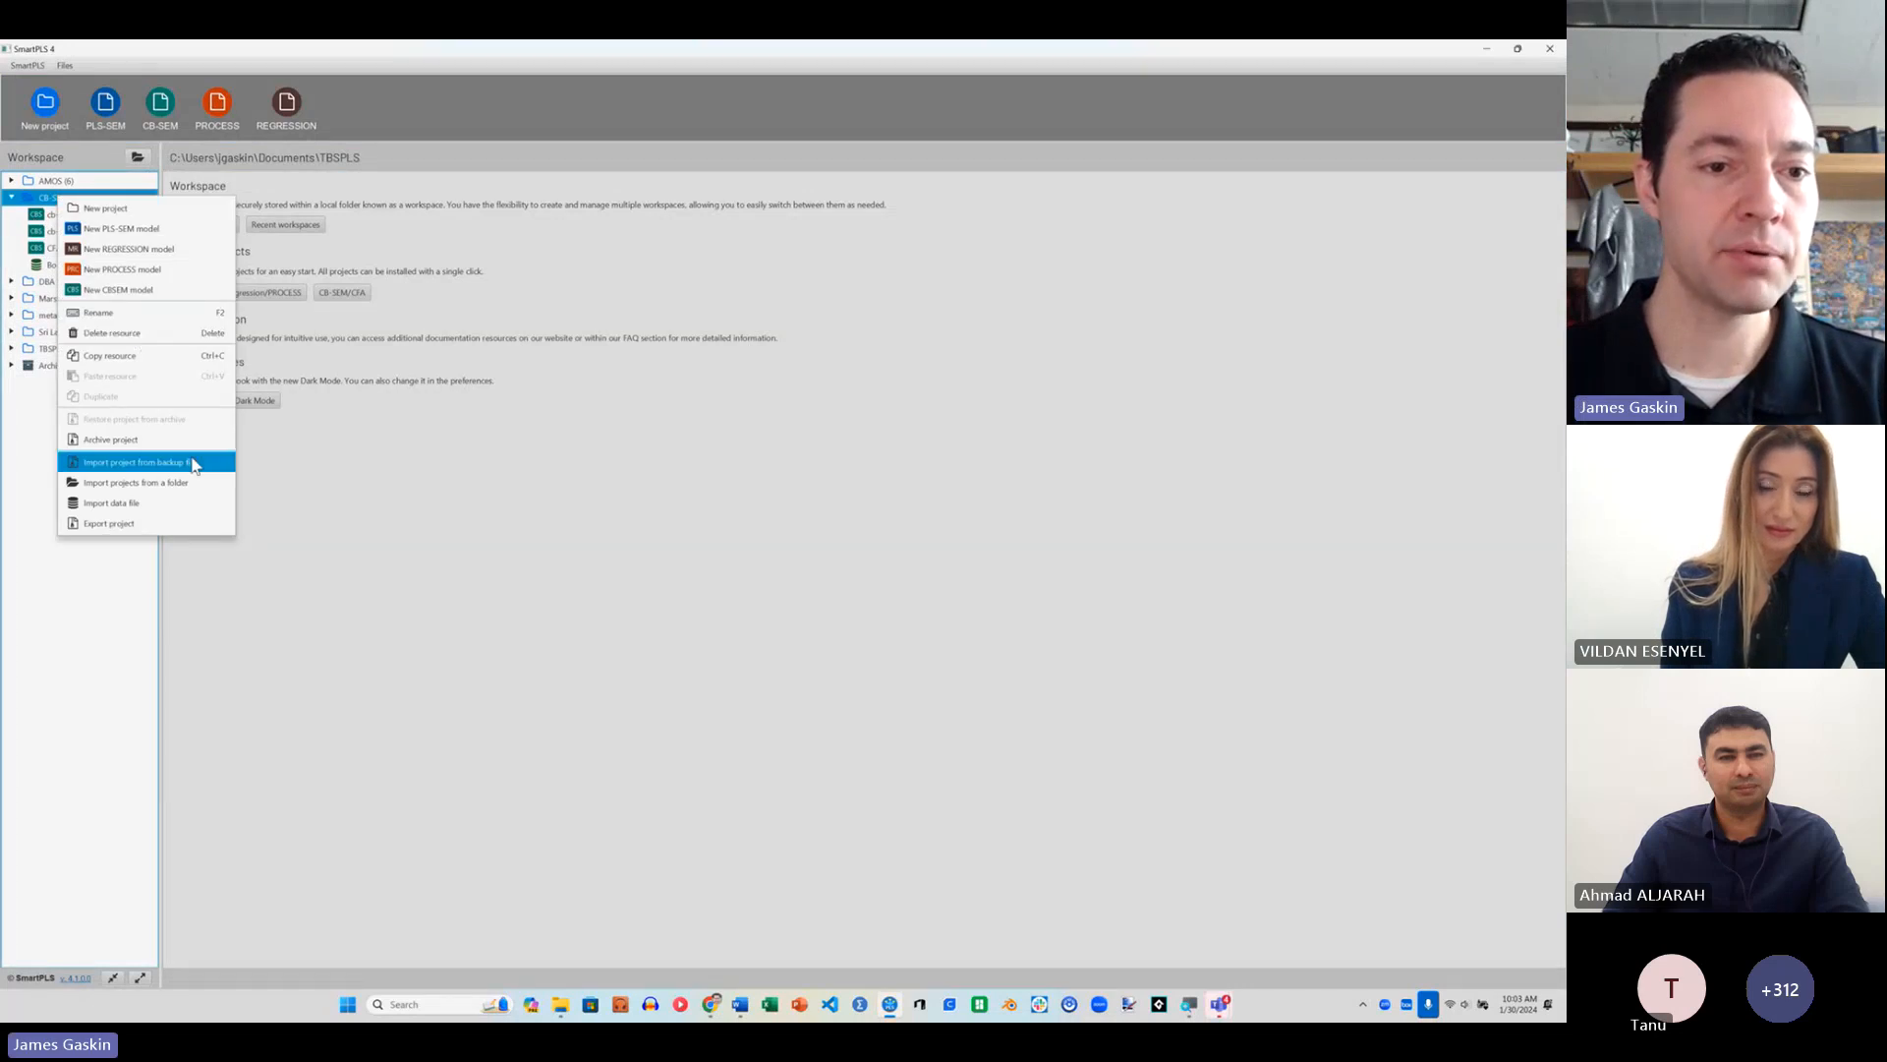
left_click(187, 503)
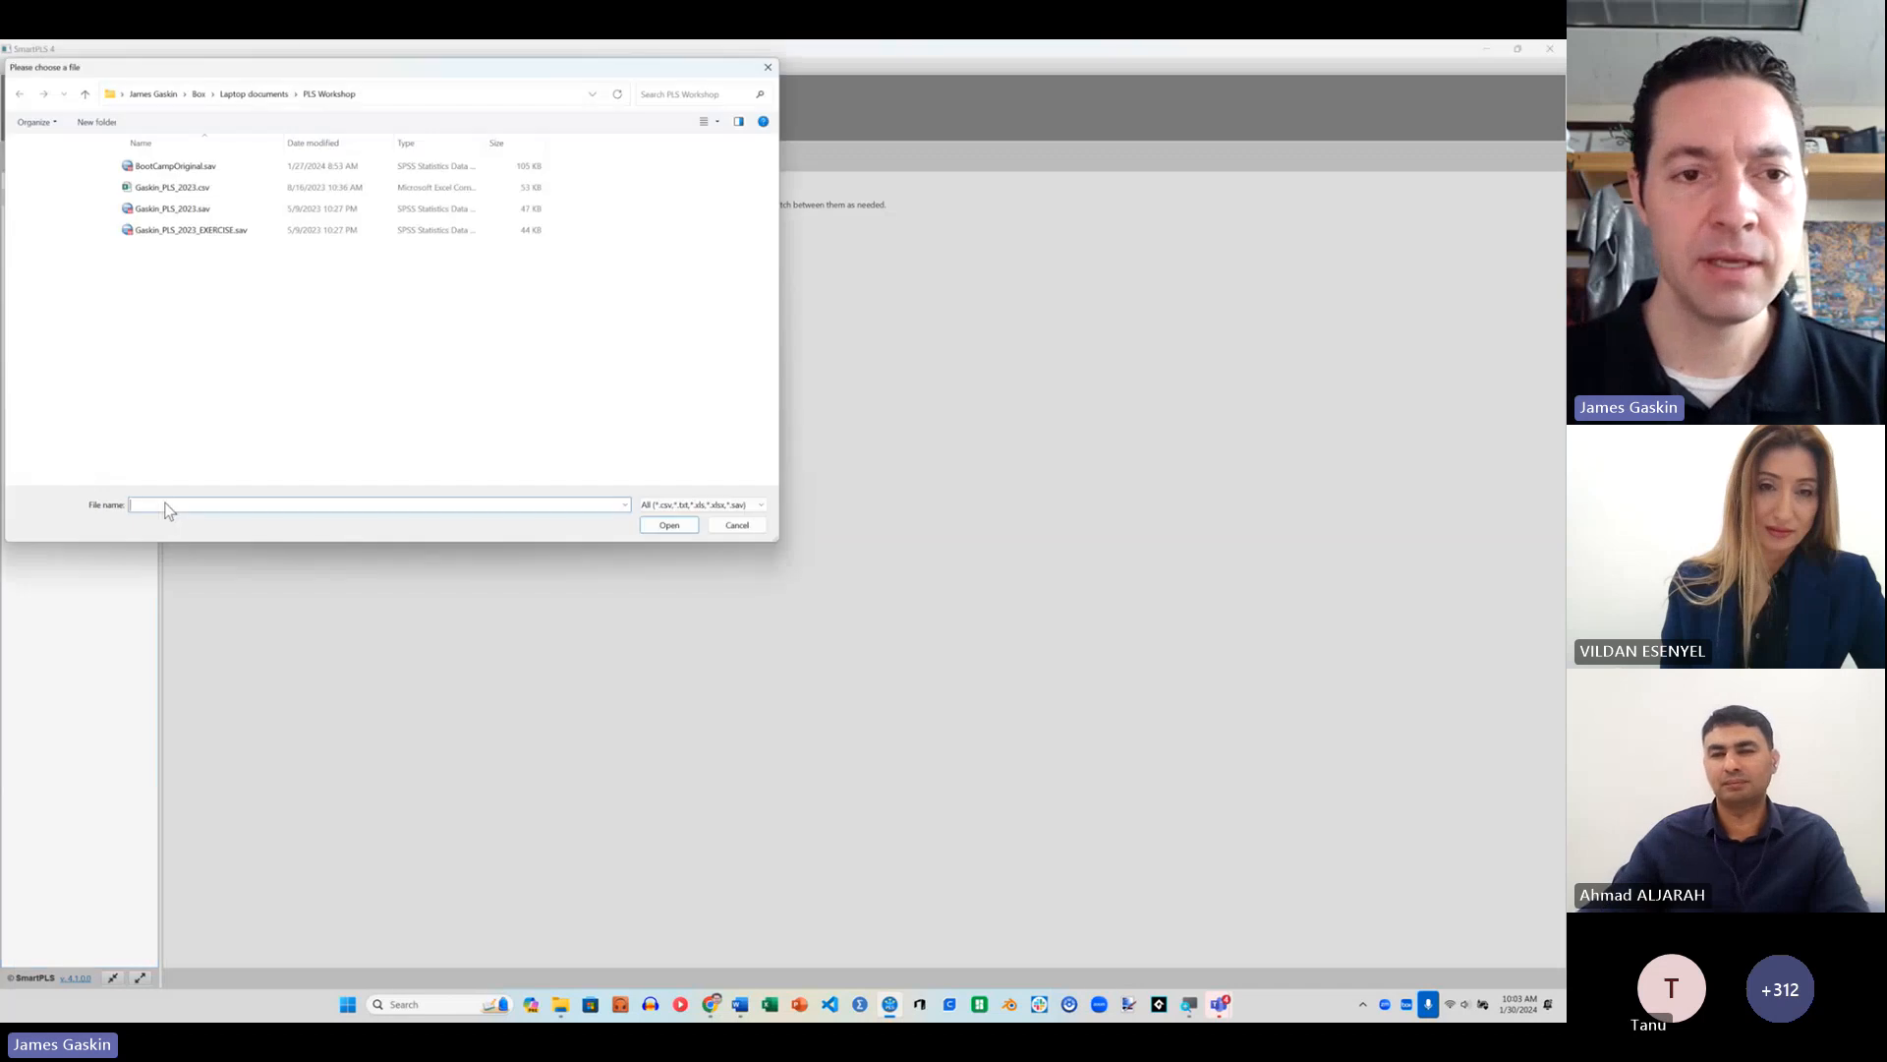
left_click(61, 210)
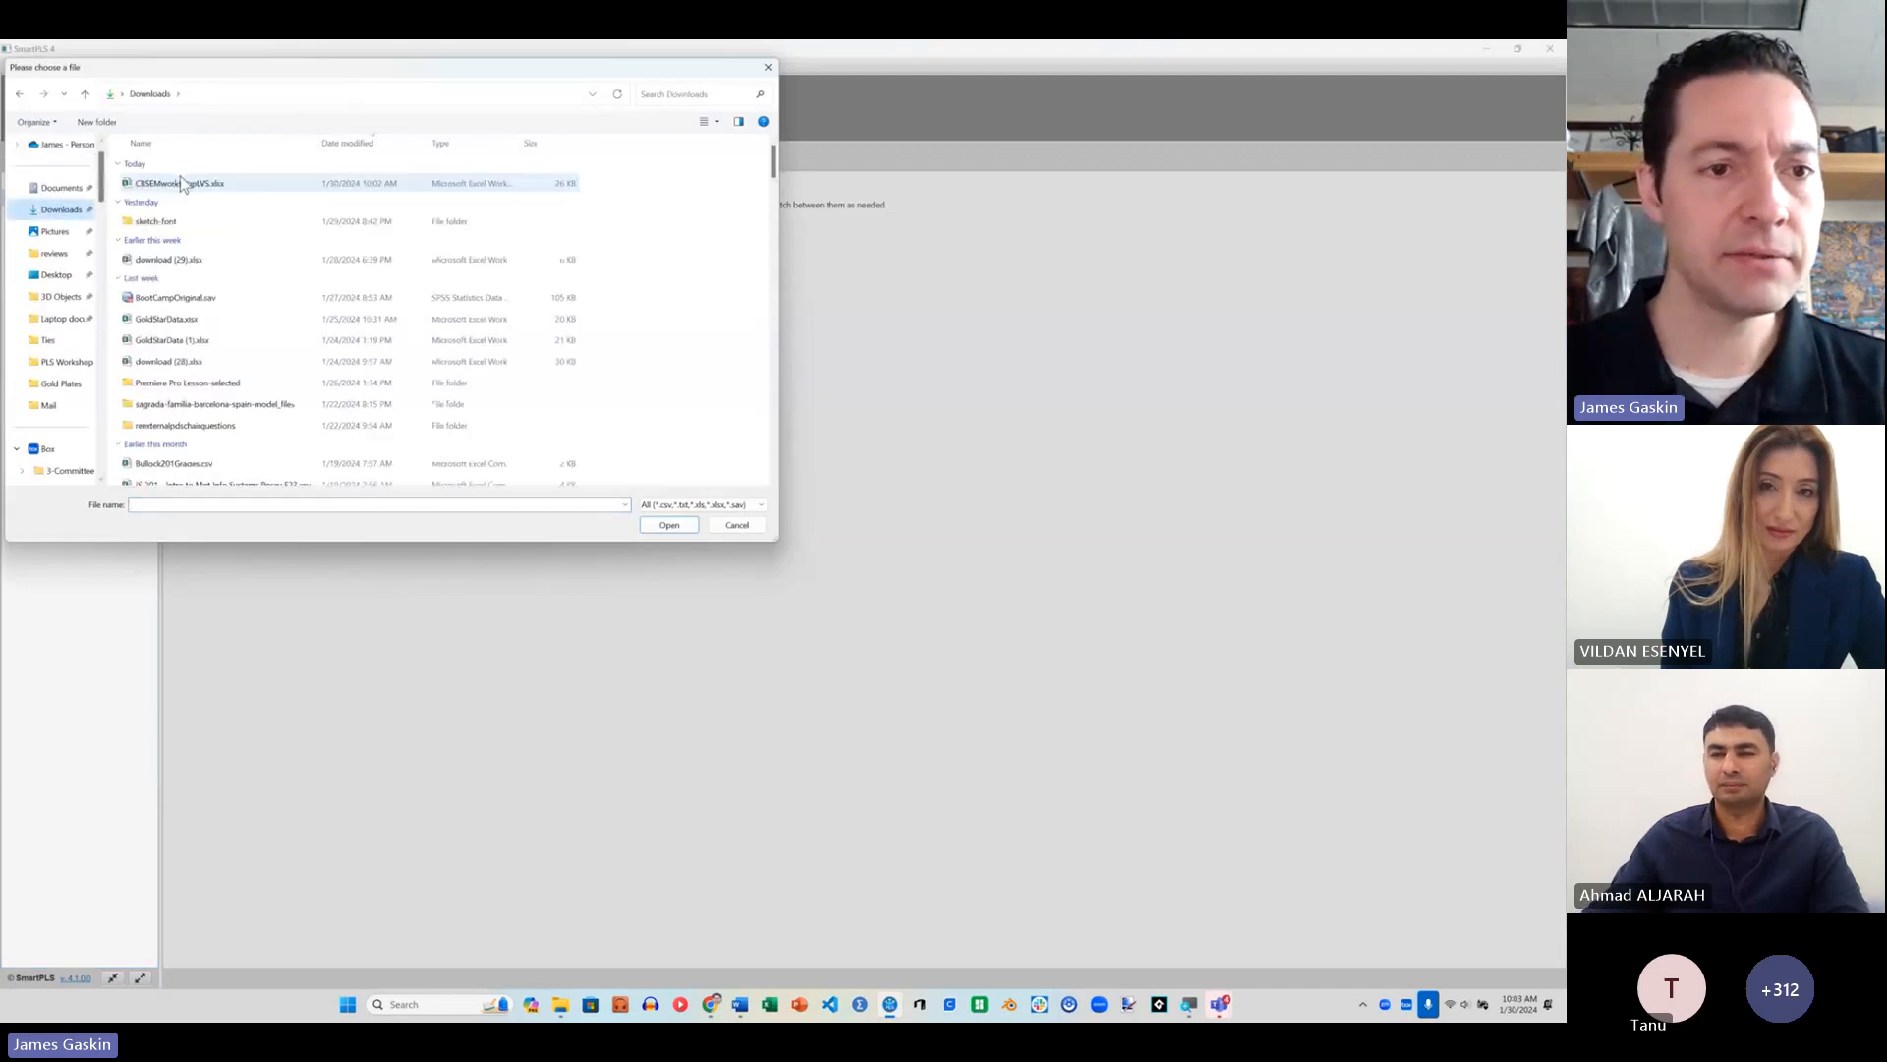
left_click(193, 184)
left_click(668, 525)
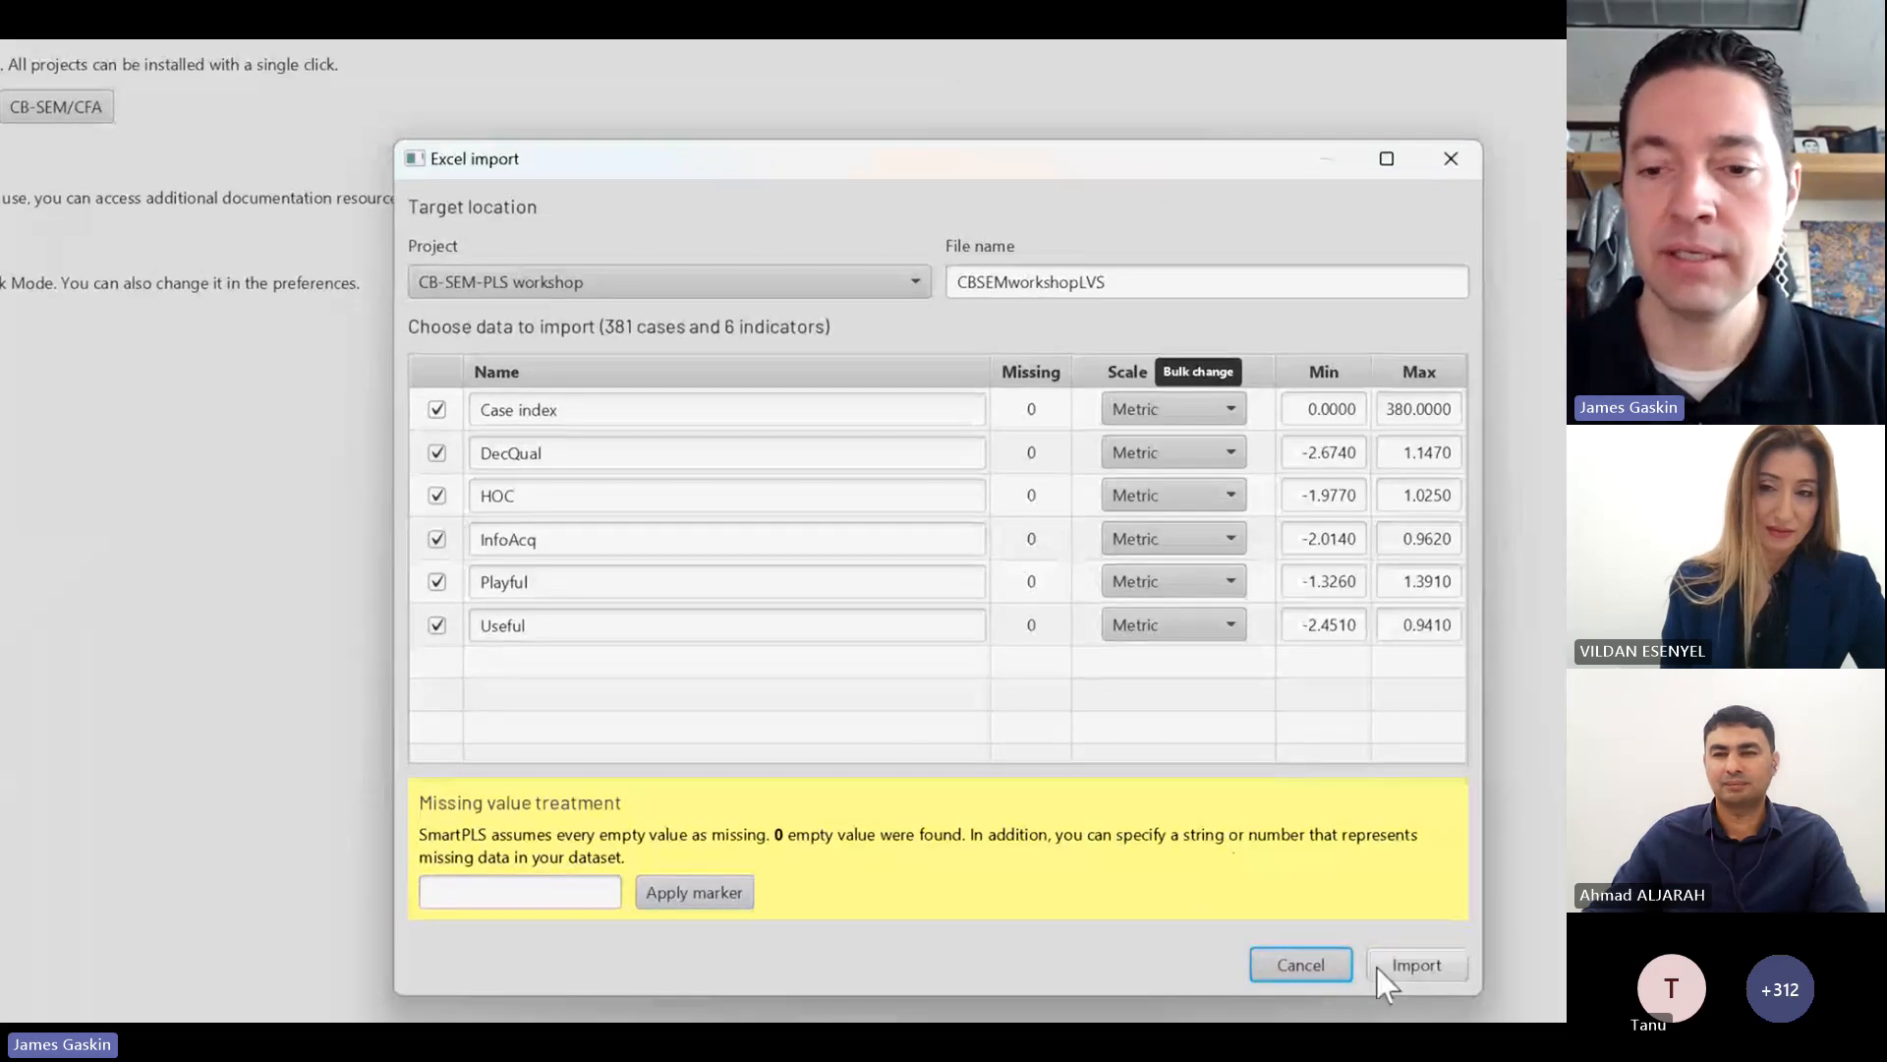
left_click(435, 408)
left_click(1431, 965)
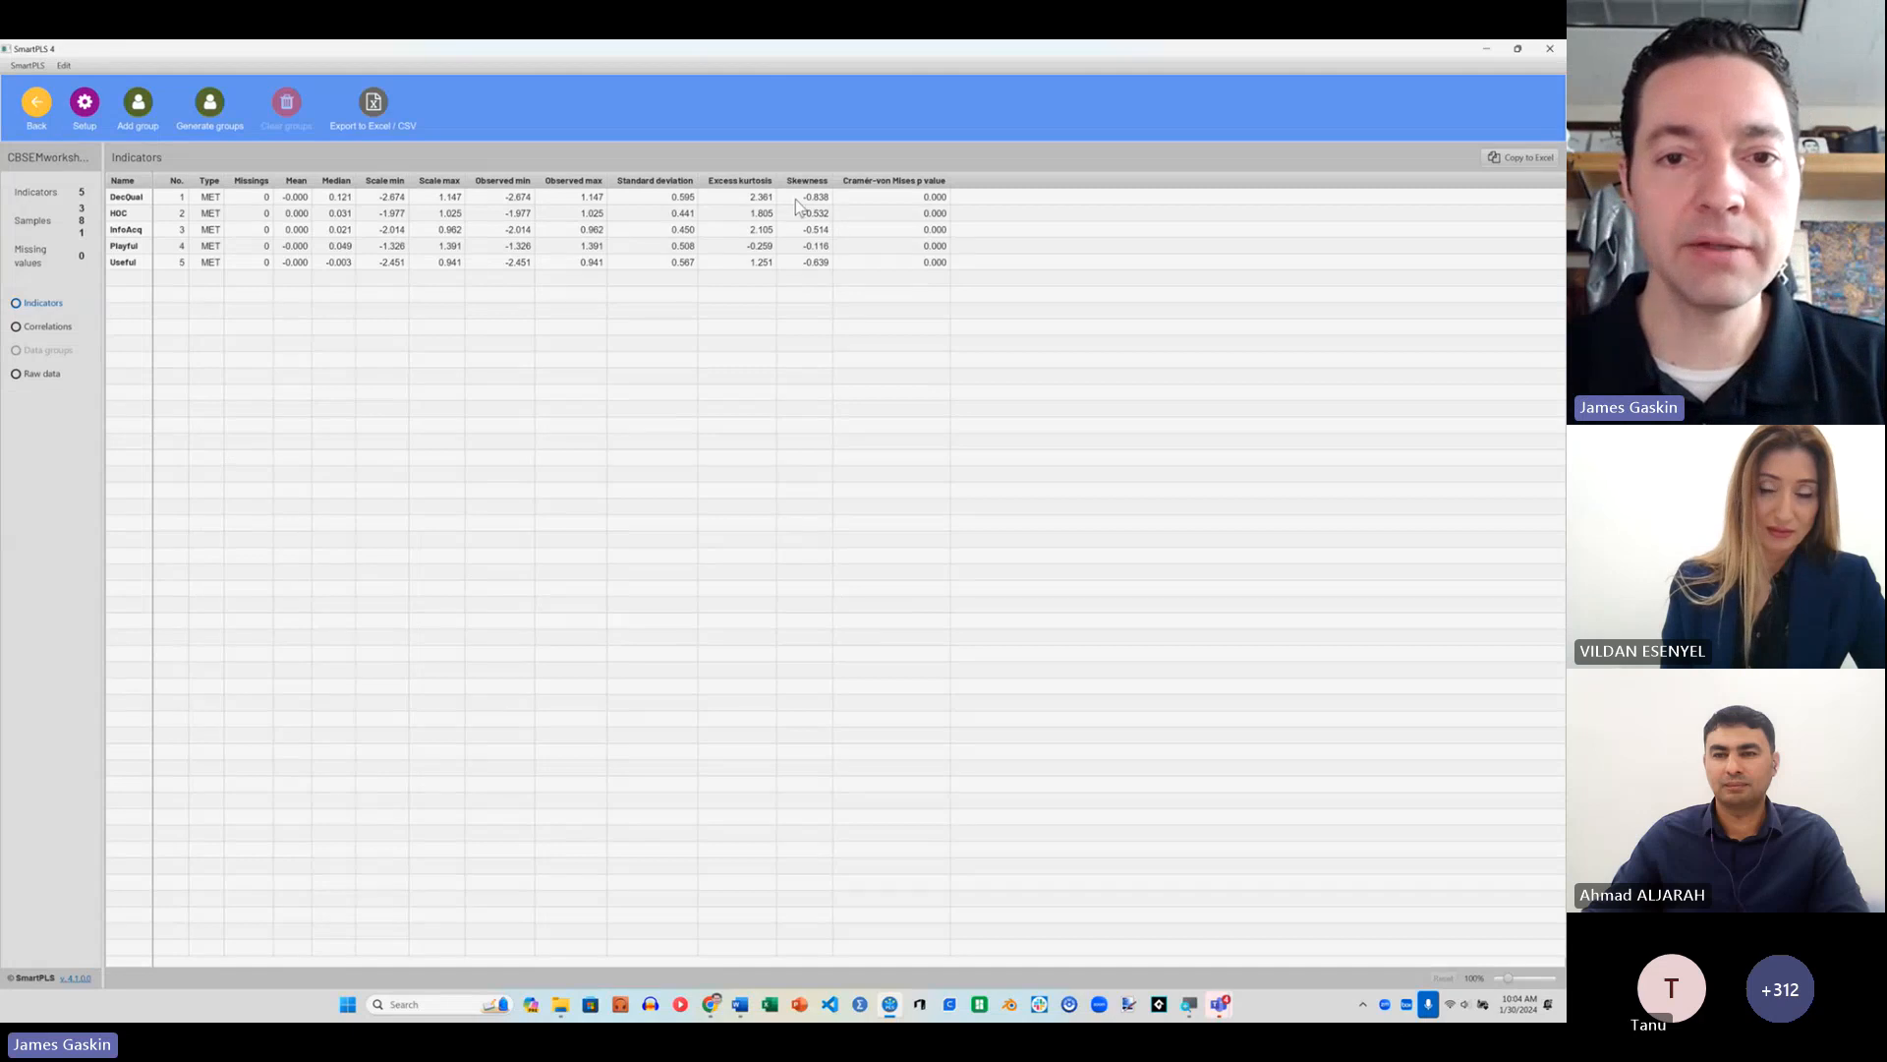
left_click(34, 104)
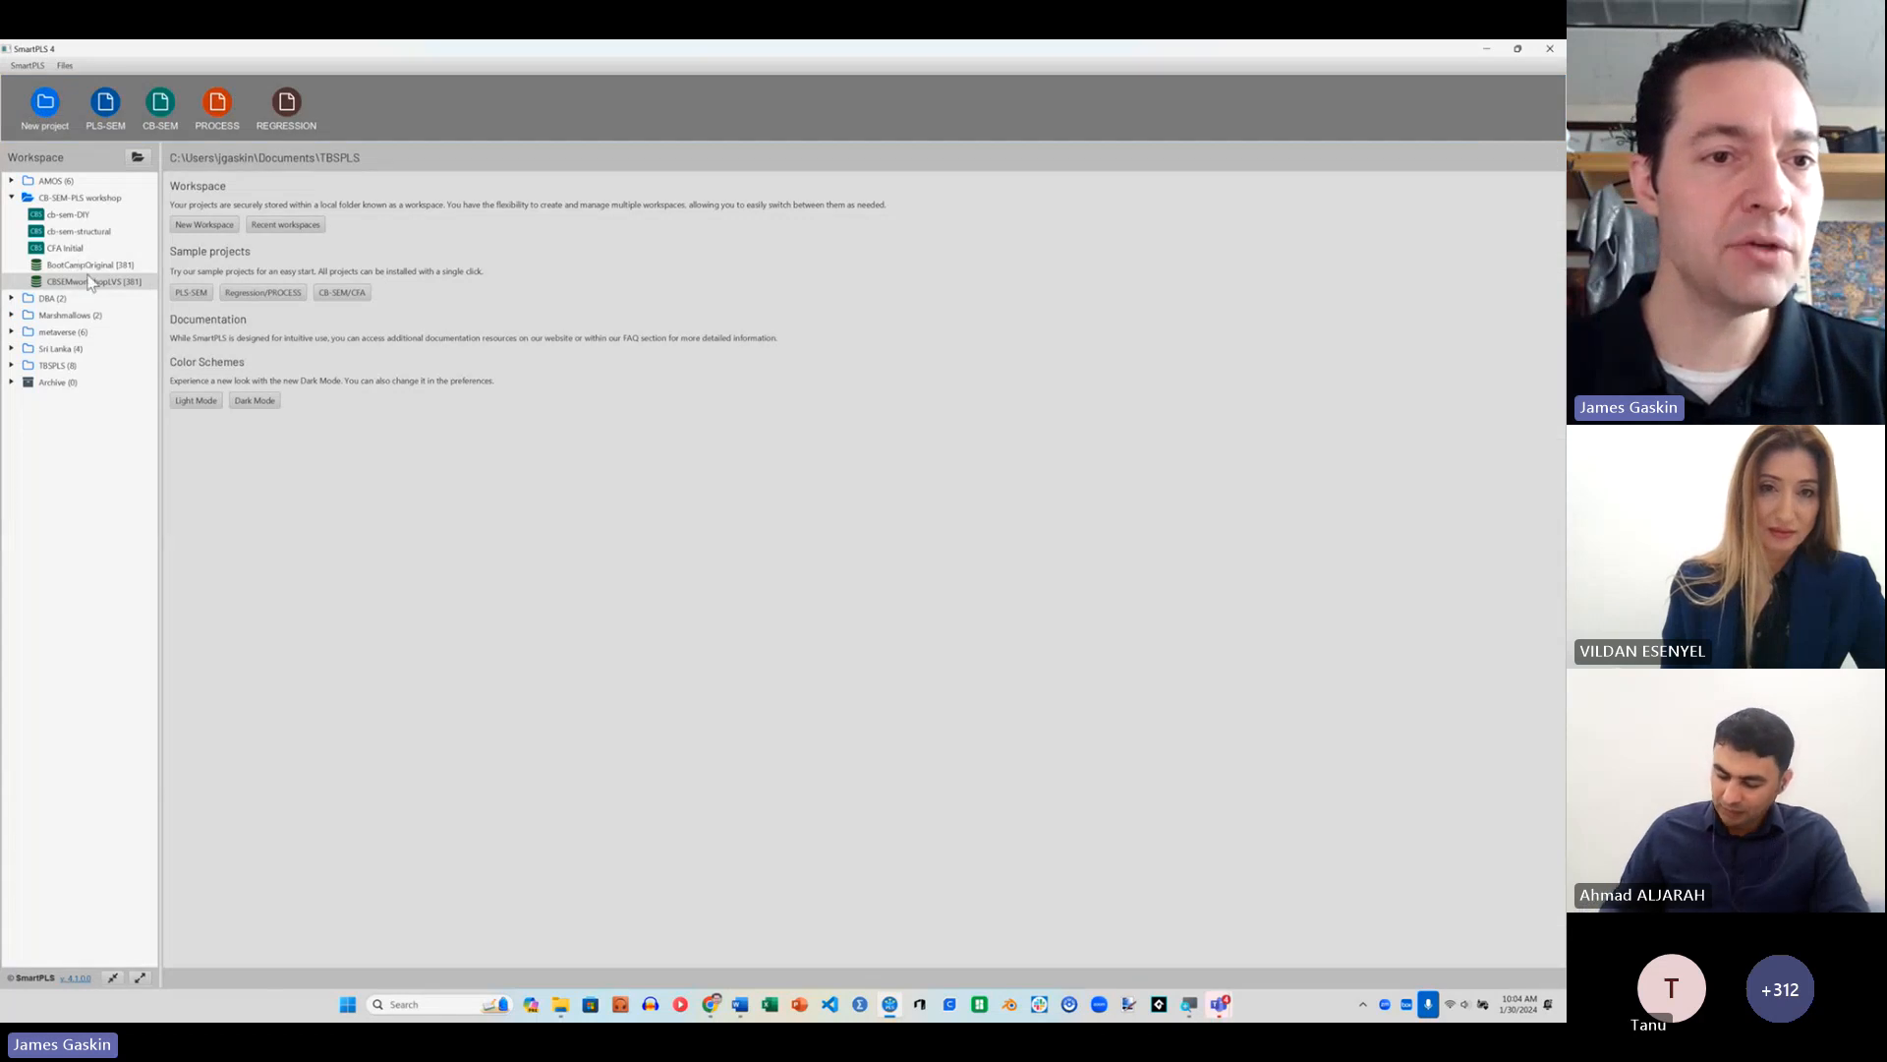
Step: Create a CB-SEM model named cb-sem-path in the CB-SEM-PLS workshop project and assign CBSEMworkshopLVS as its data file
left_click(160, 105)
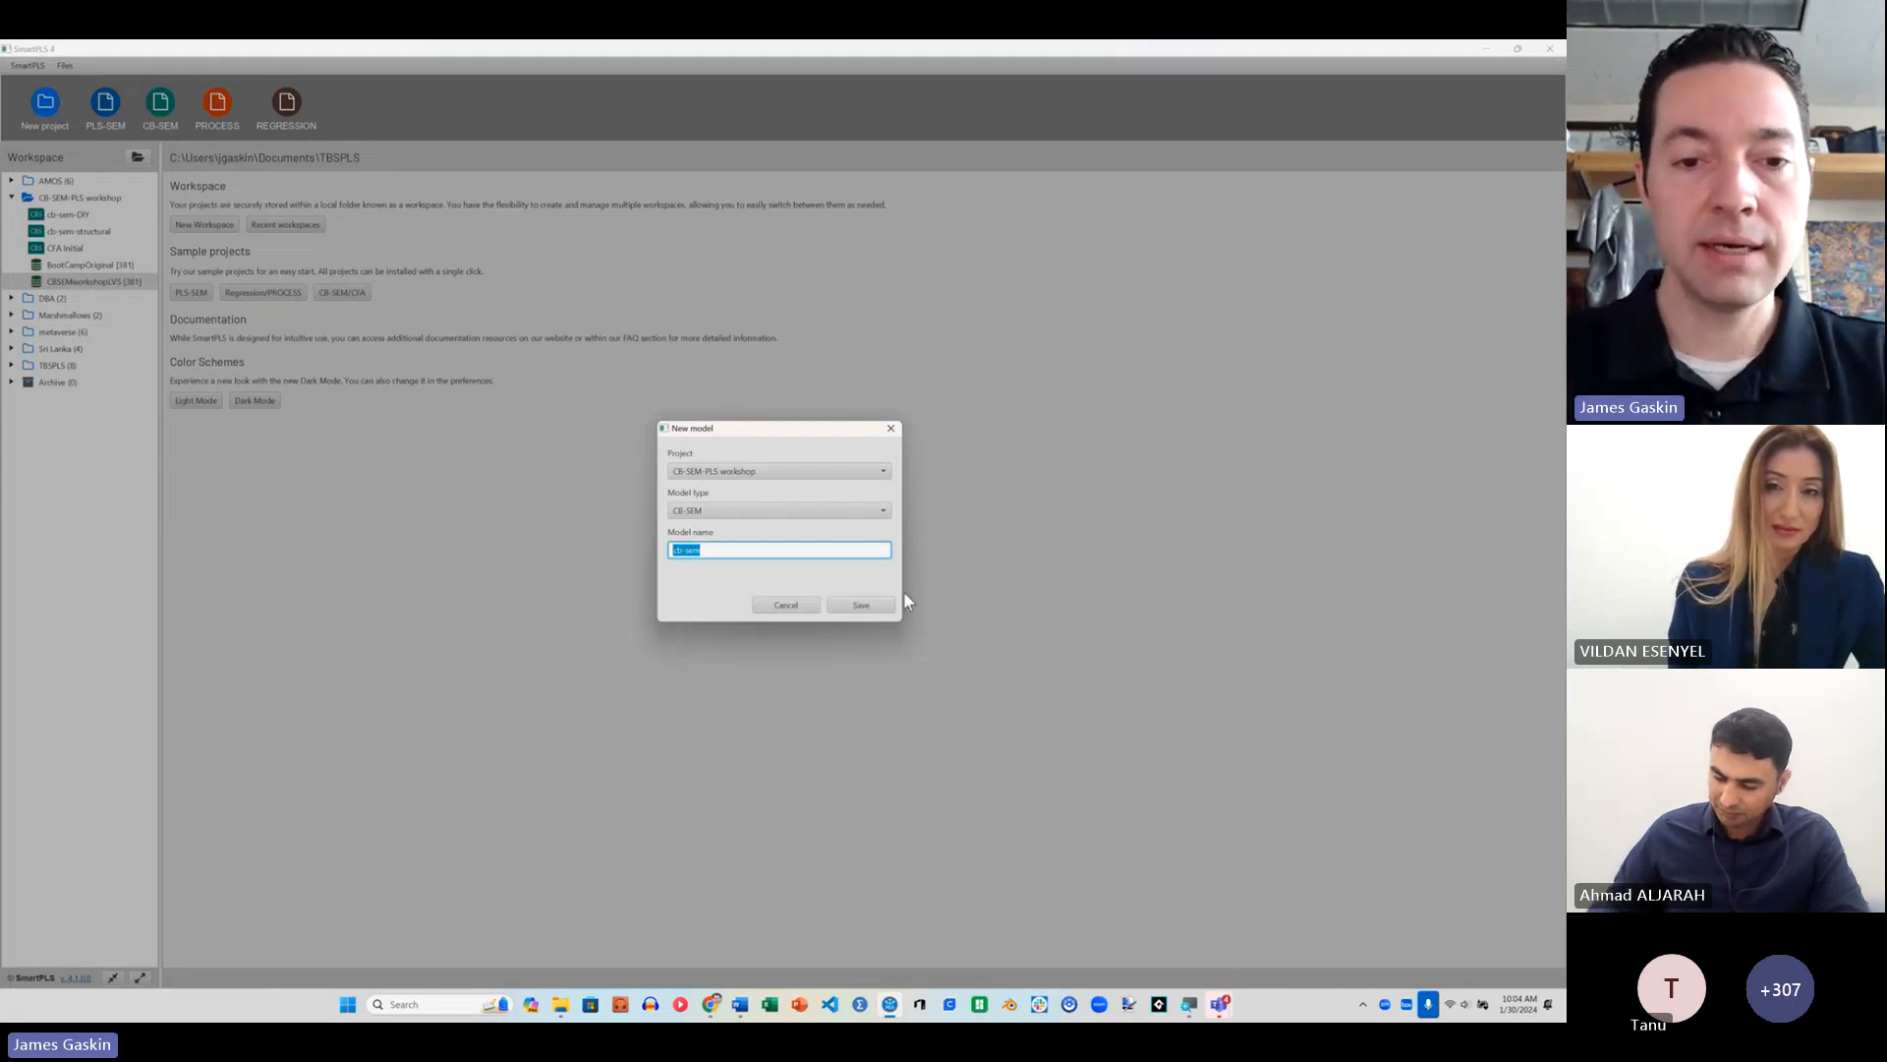
key("End")
type("-path")
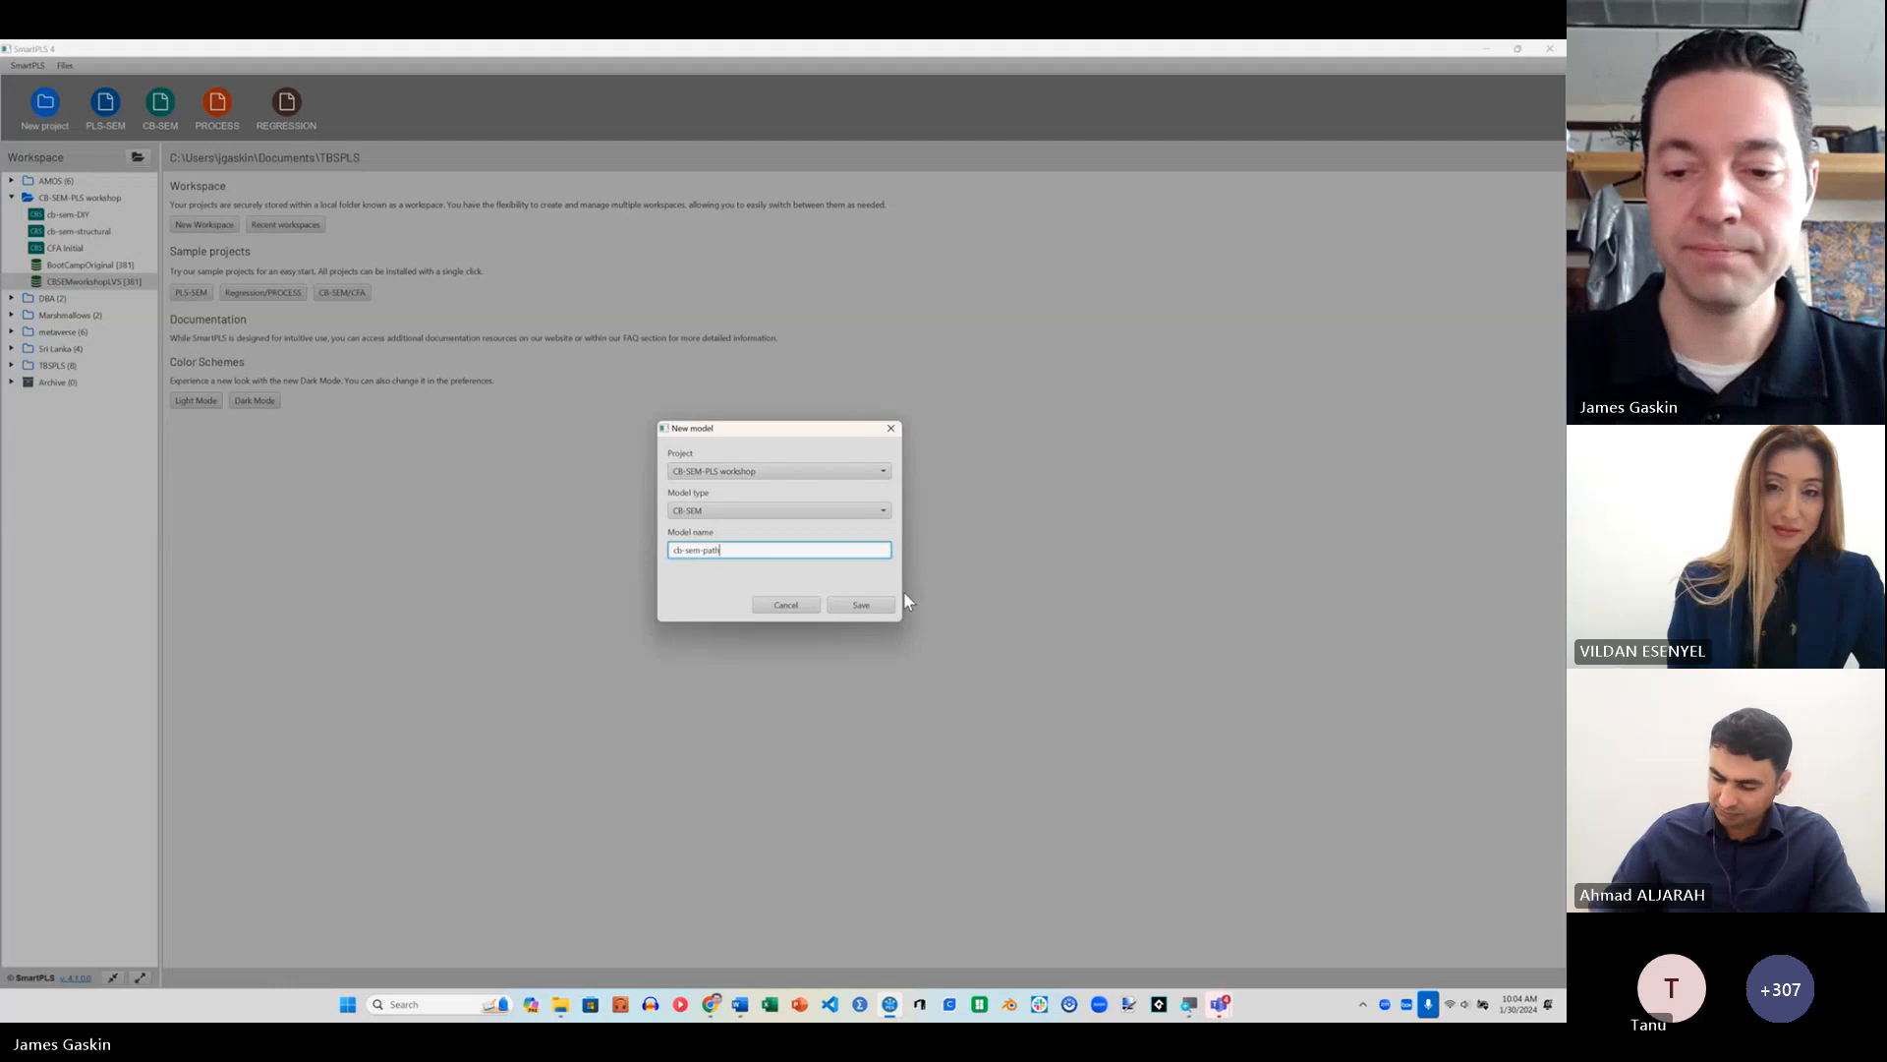
key("Return")
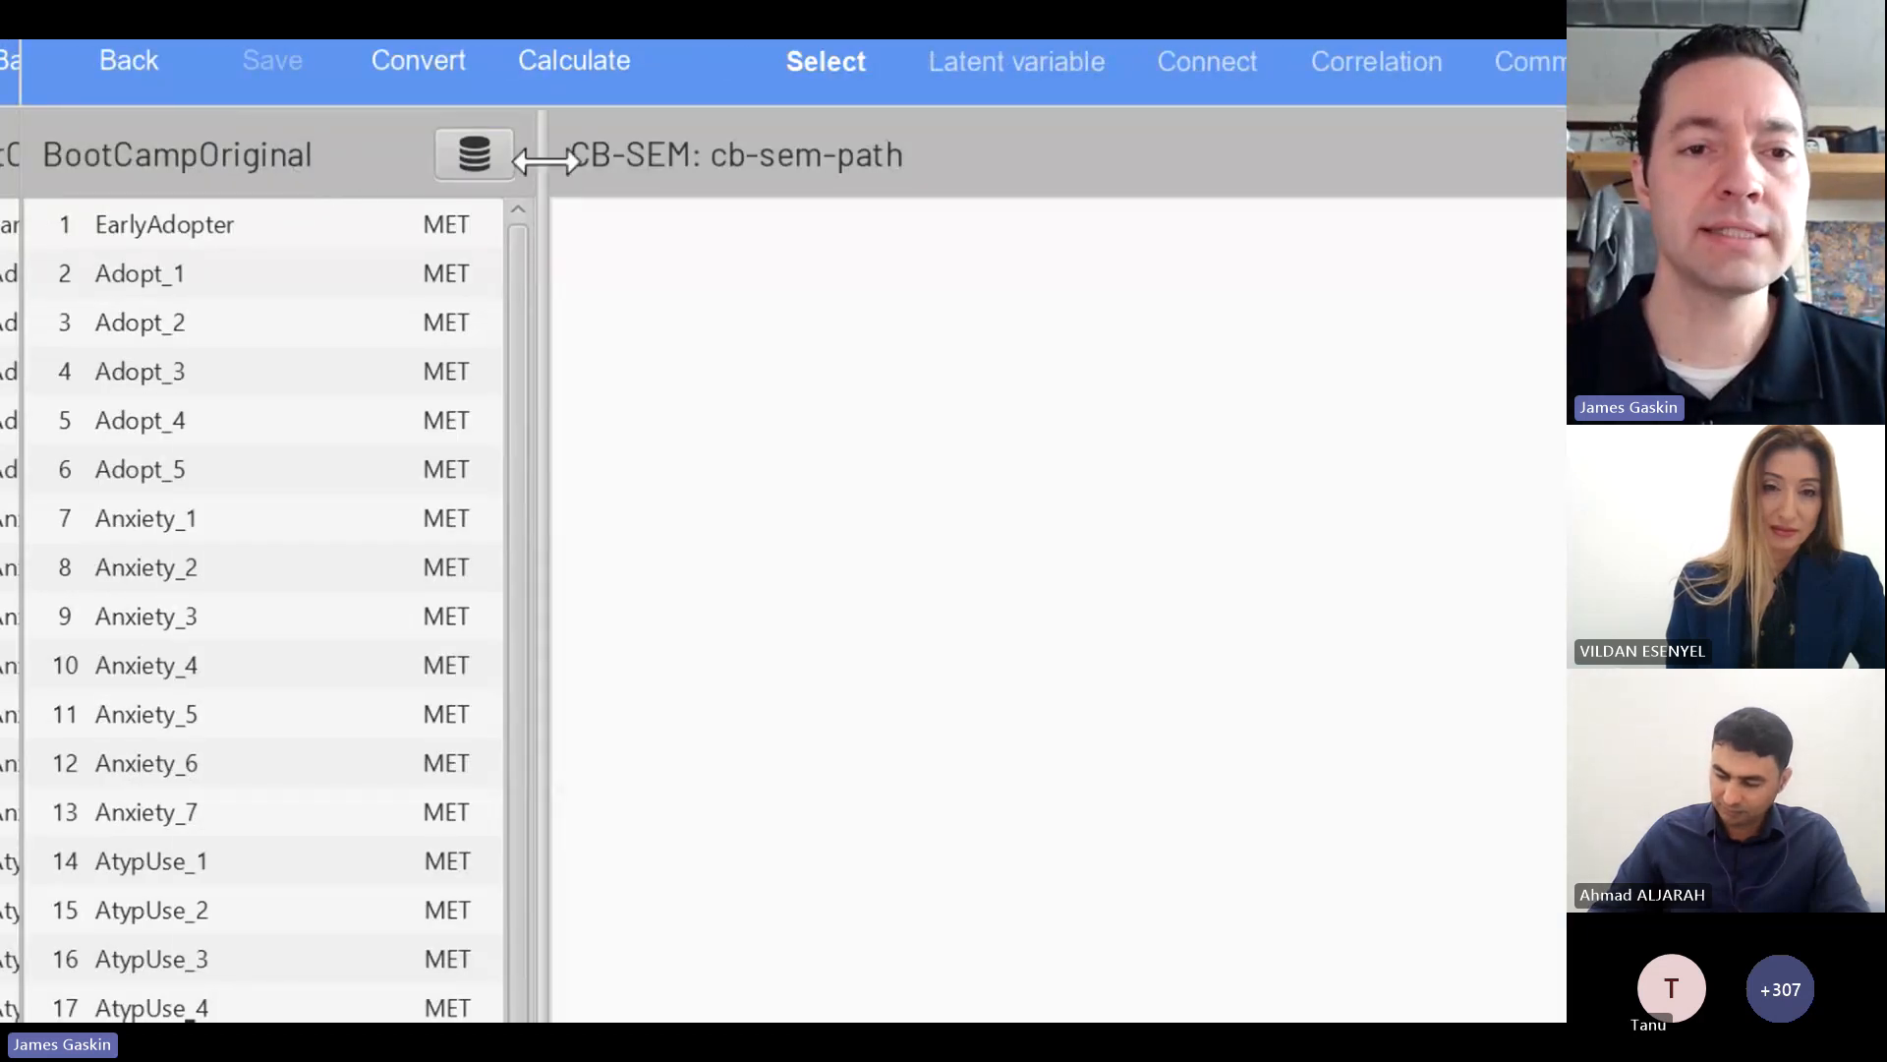
left_click(476, 160)
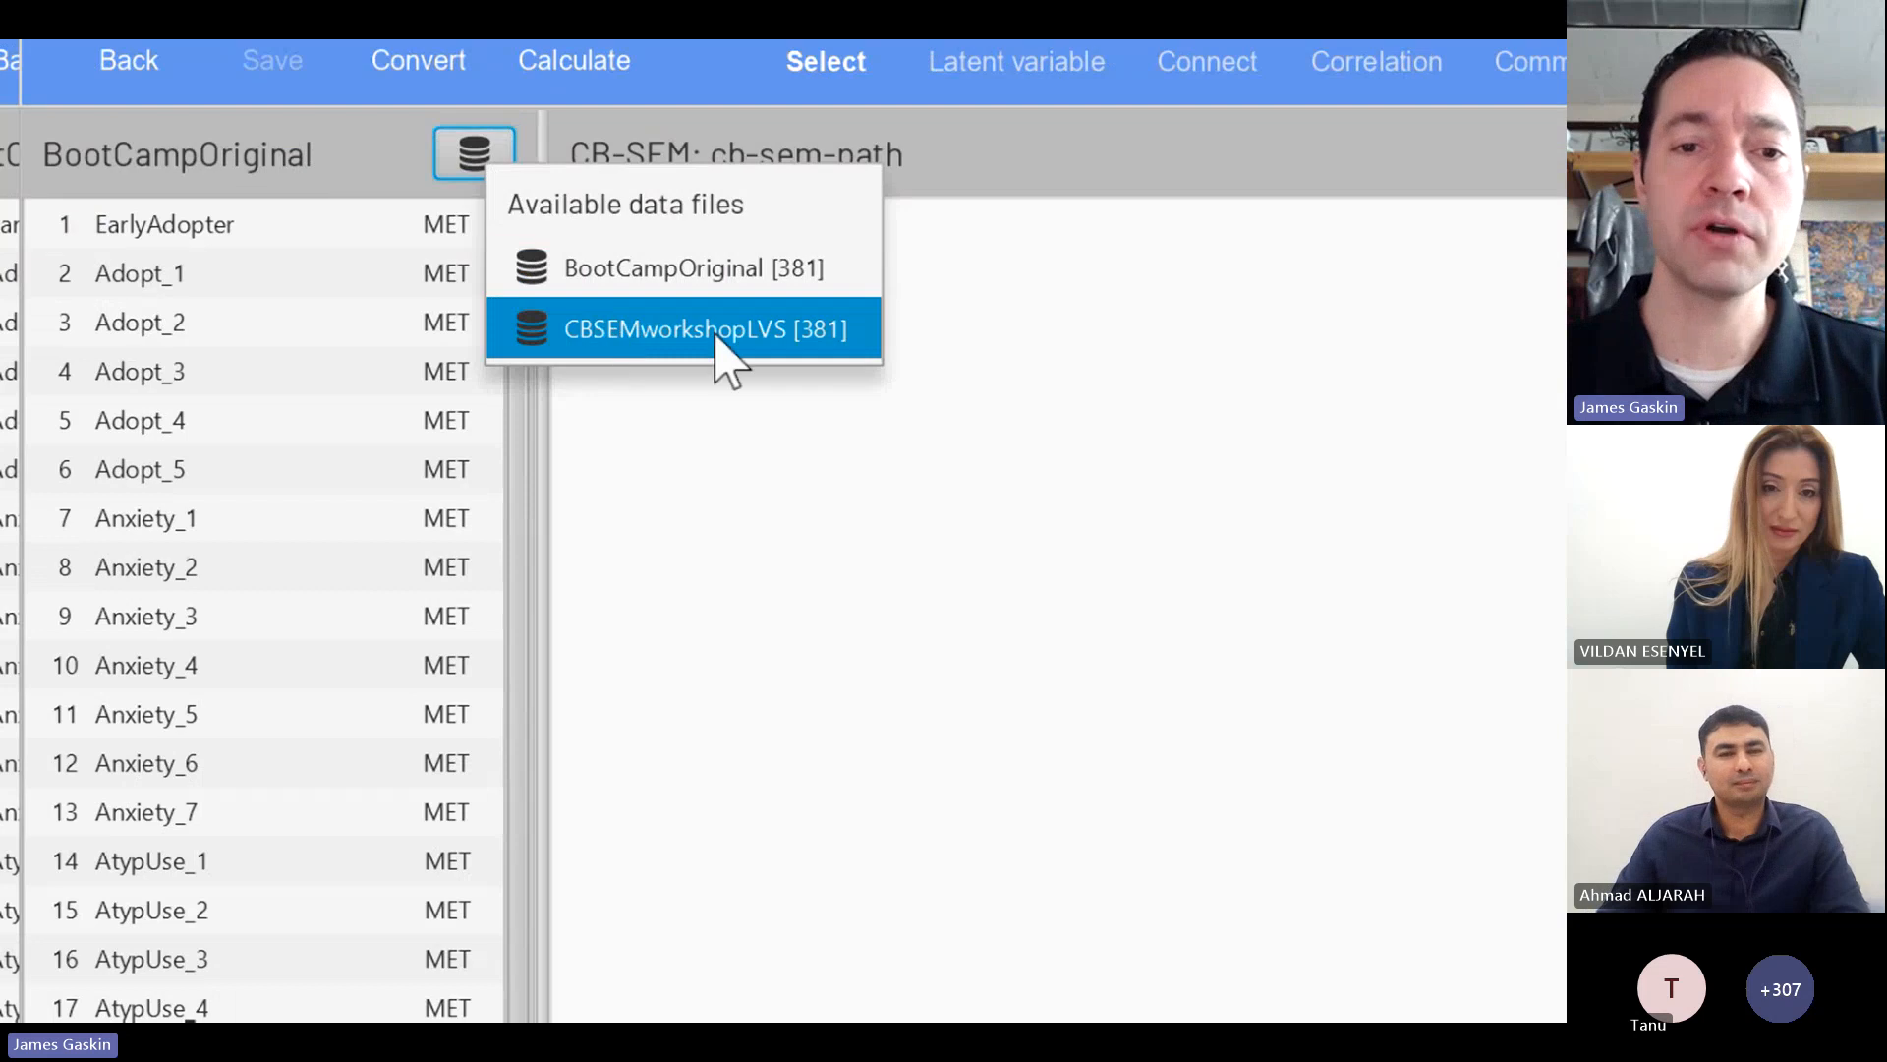
left_click(746, 336)
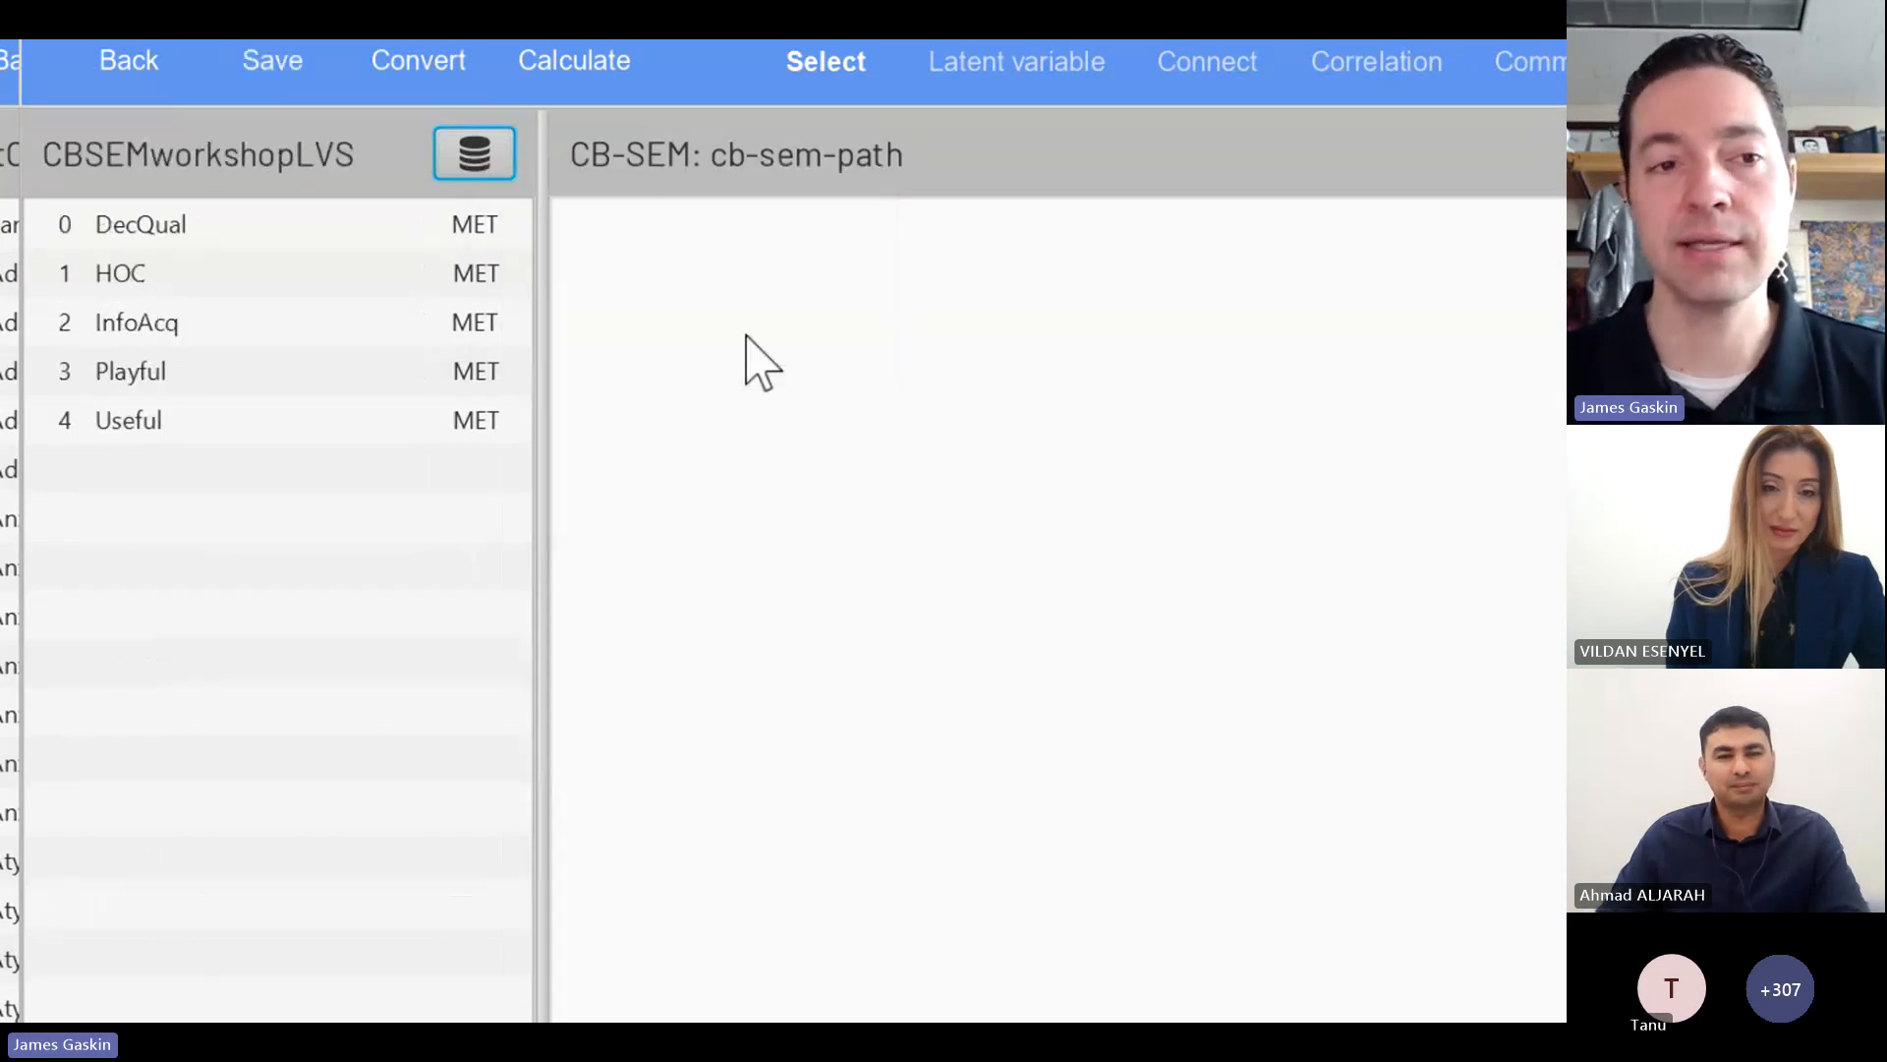
Step: Add HOC, InfoAcq, Playful and Useful to the cb-sem-path model as separate single-indicator constructs
left_click_drag(177, 286, 1582, 554)
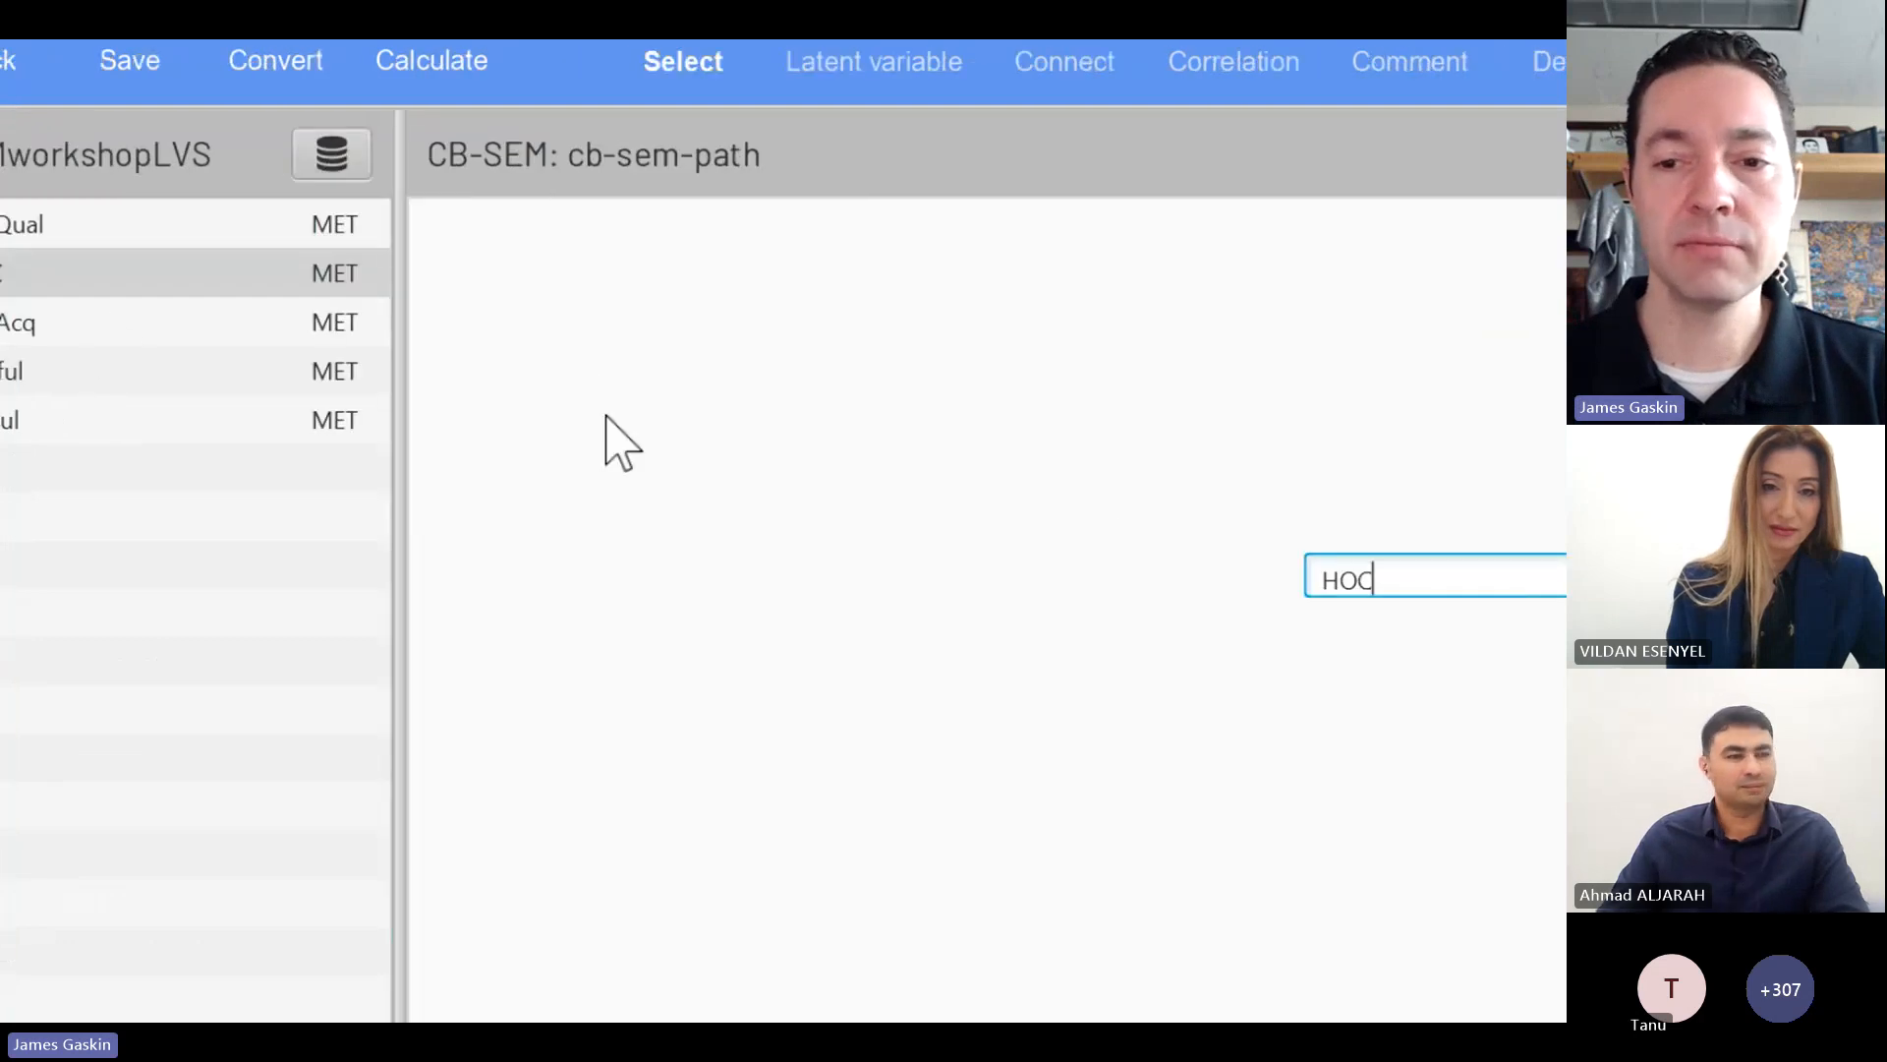
left_click(1357, 566)
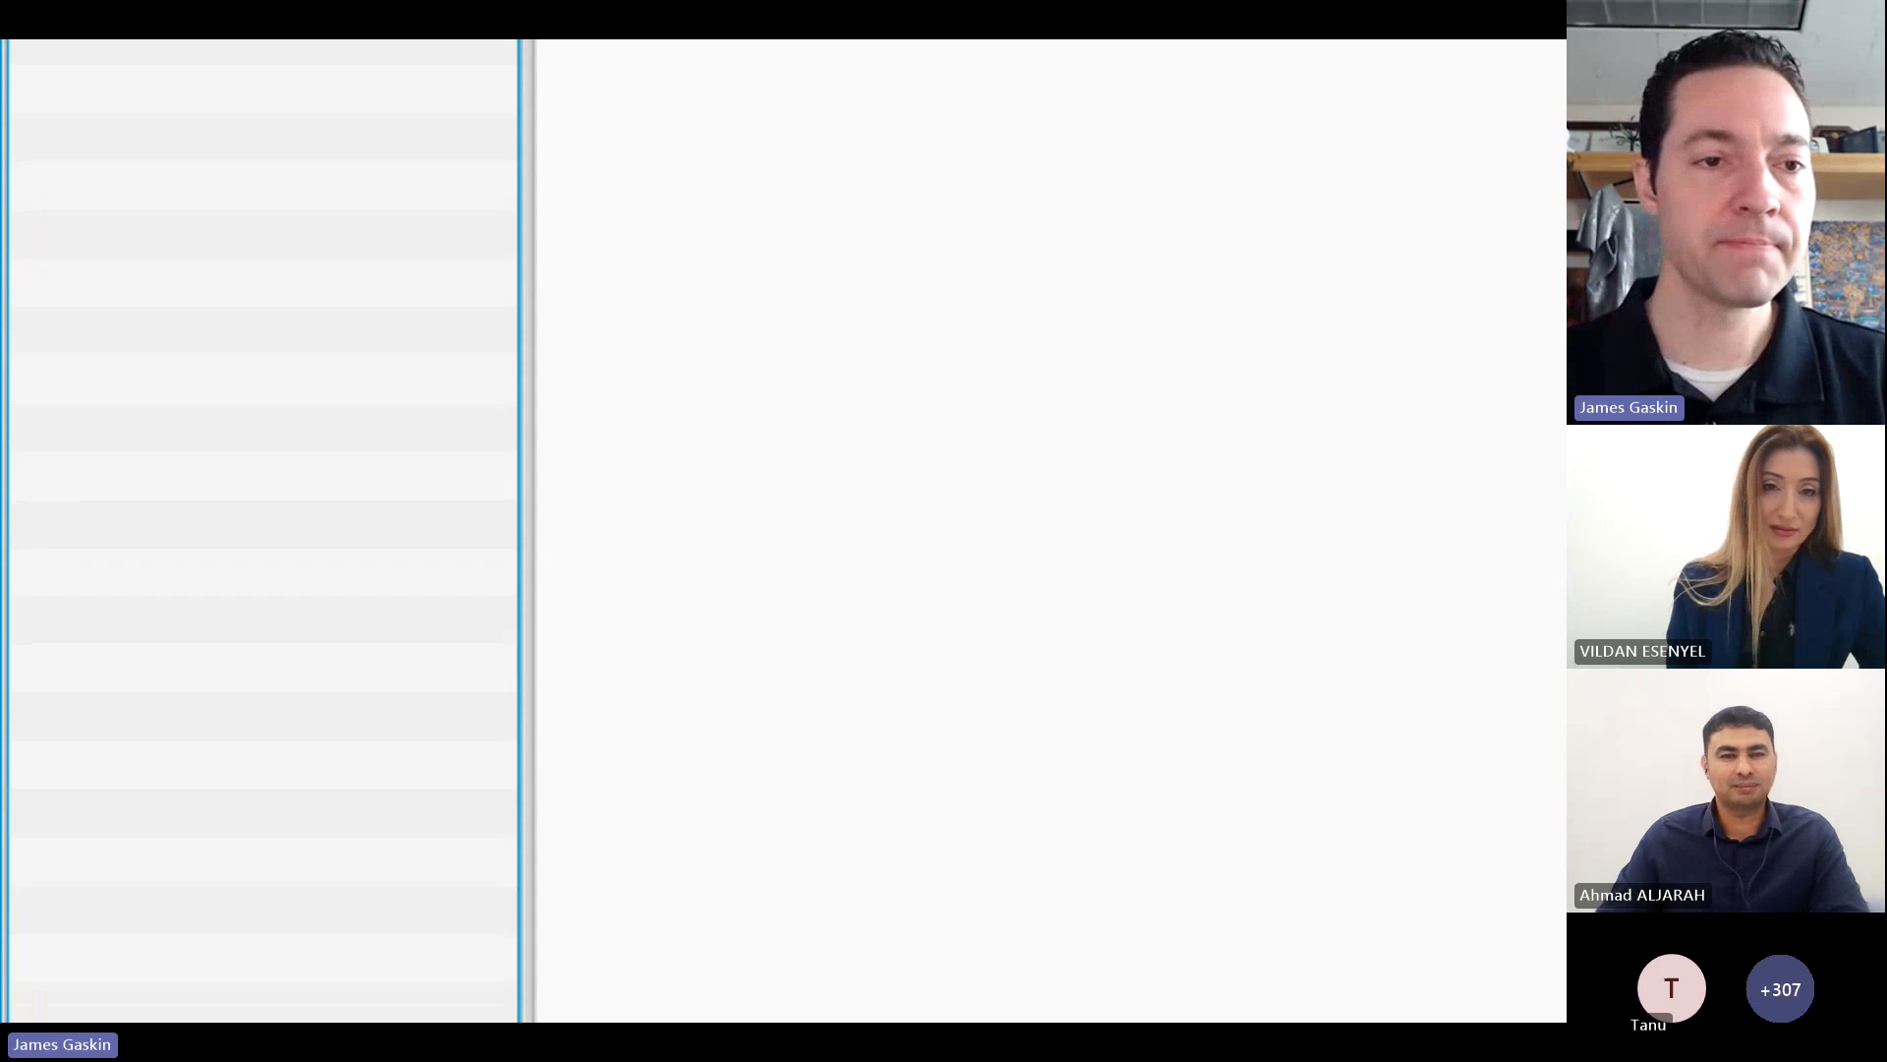
left_click(49, 213)
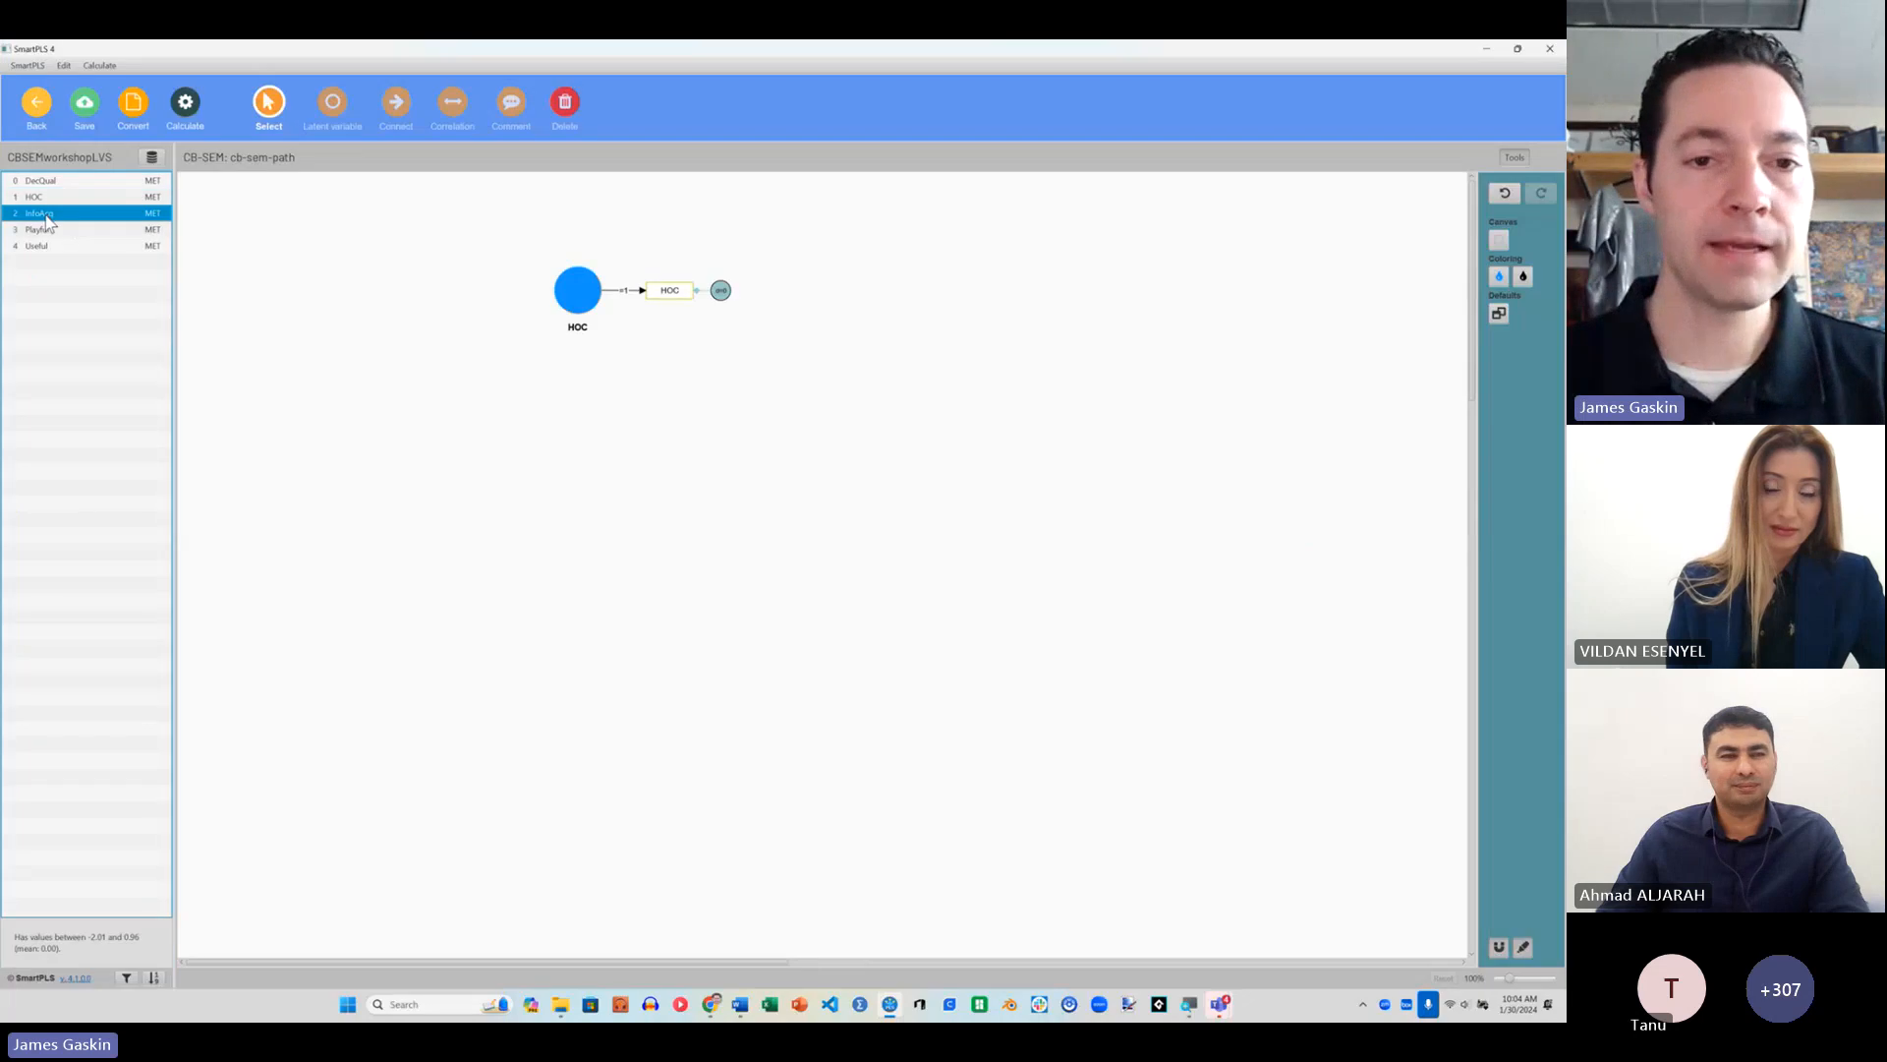
left_click_drag(47, 218, 460, 387)
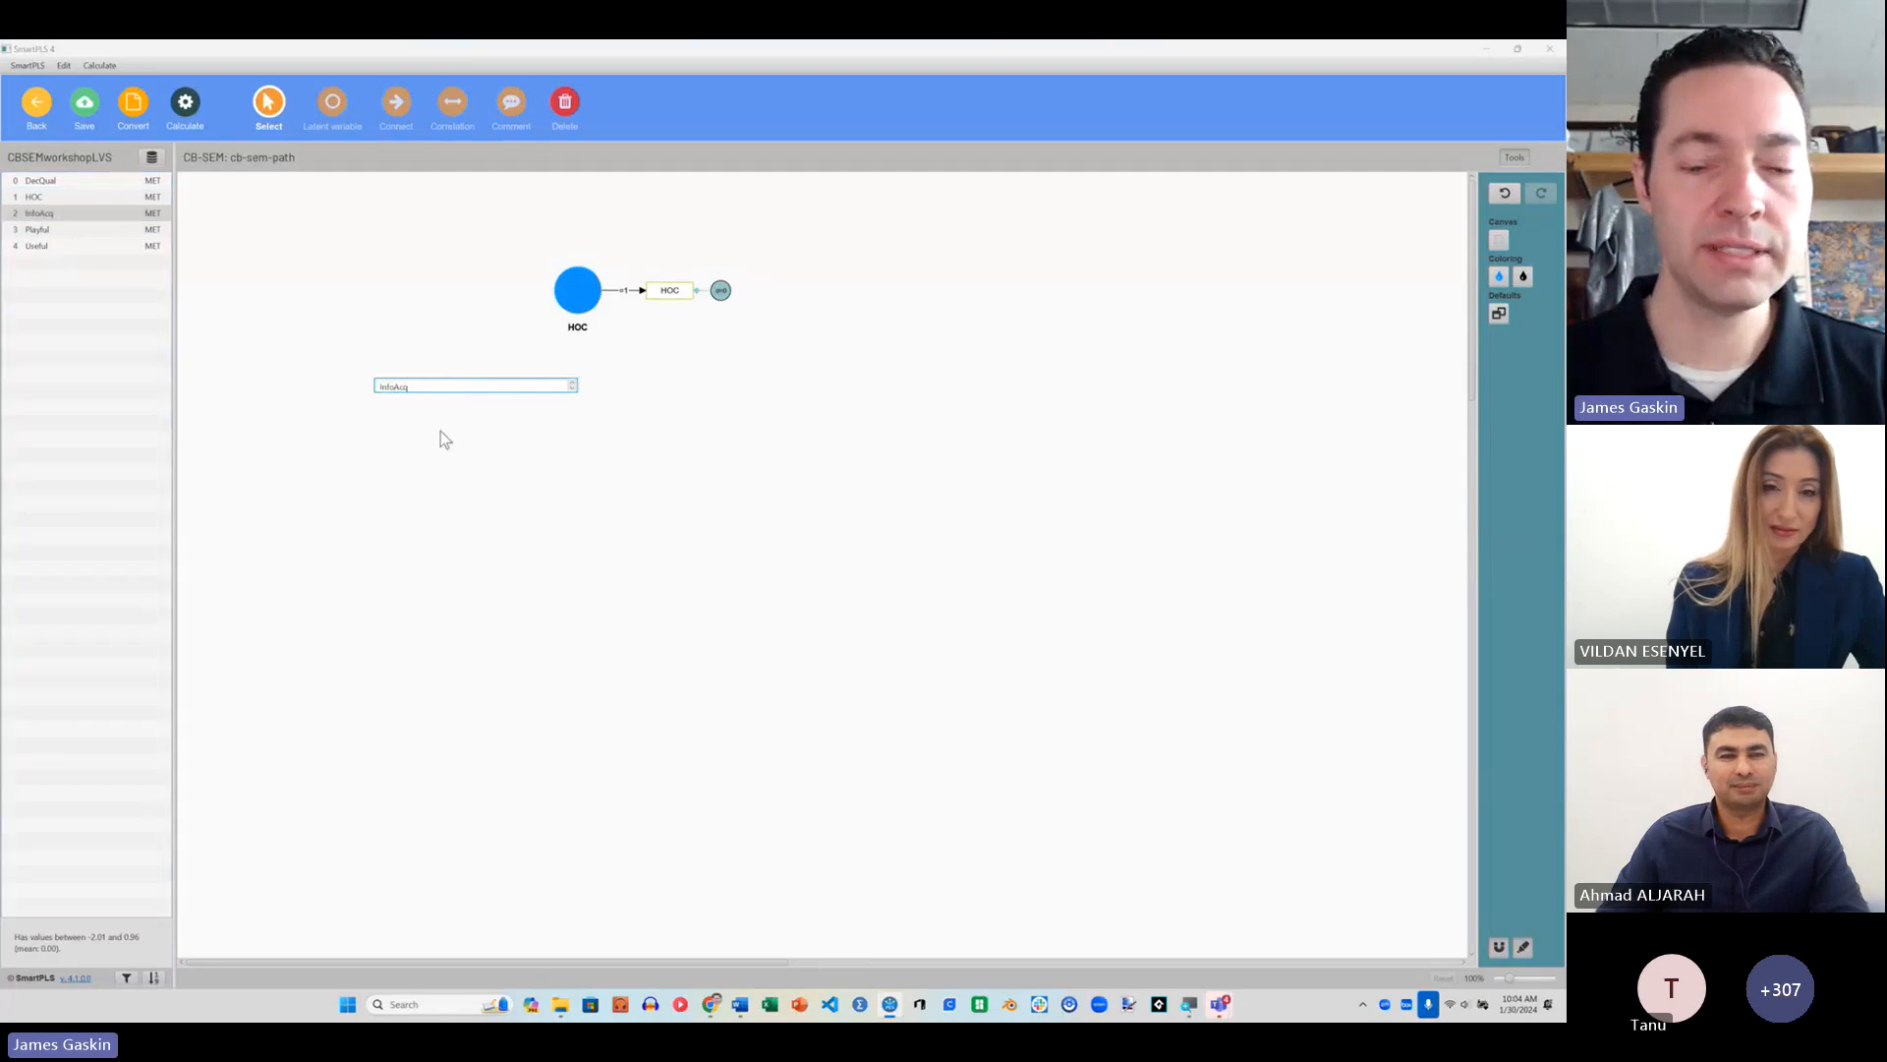
key("Return")
left_click(91, 235)
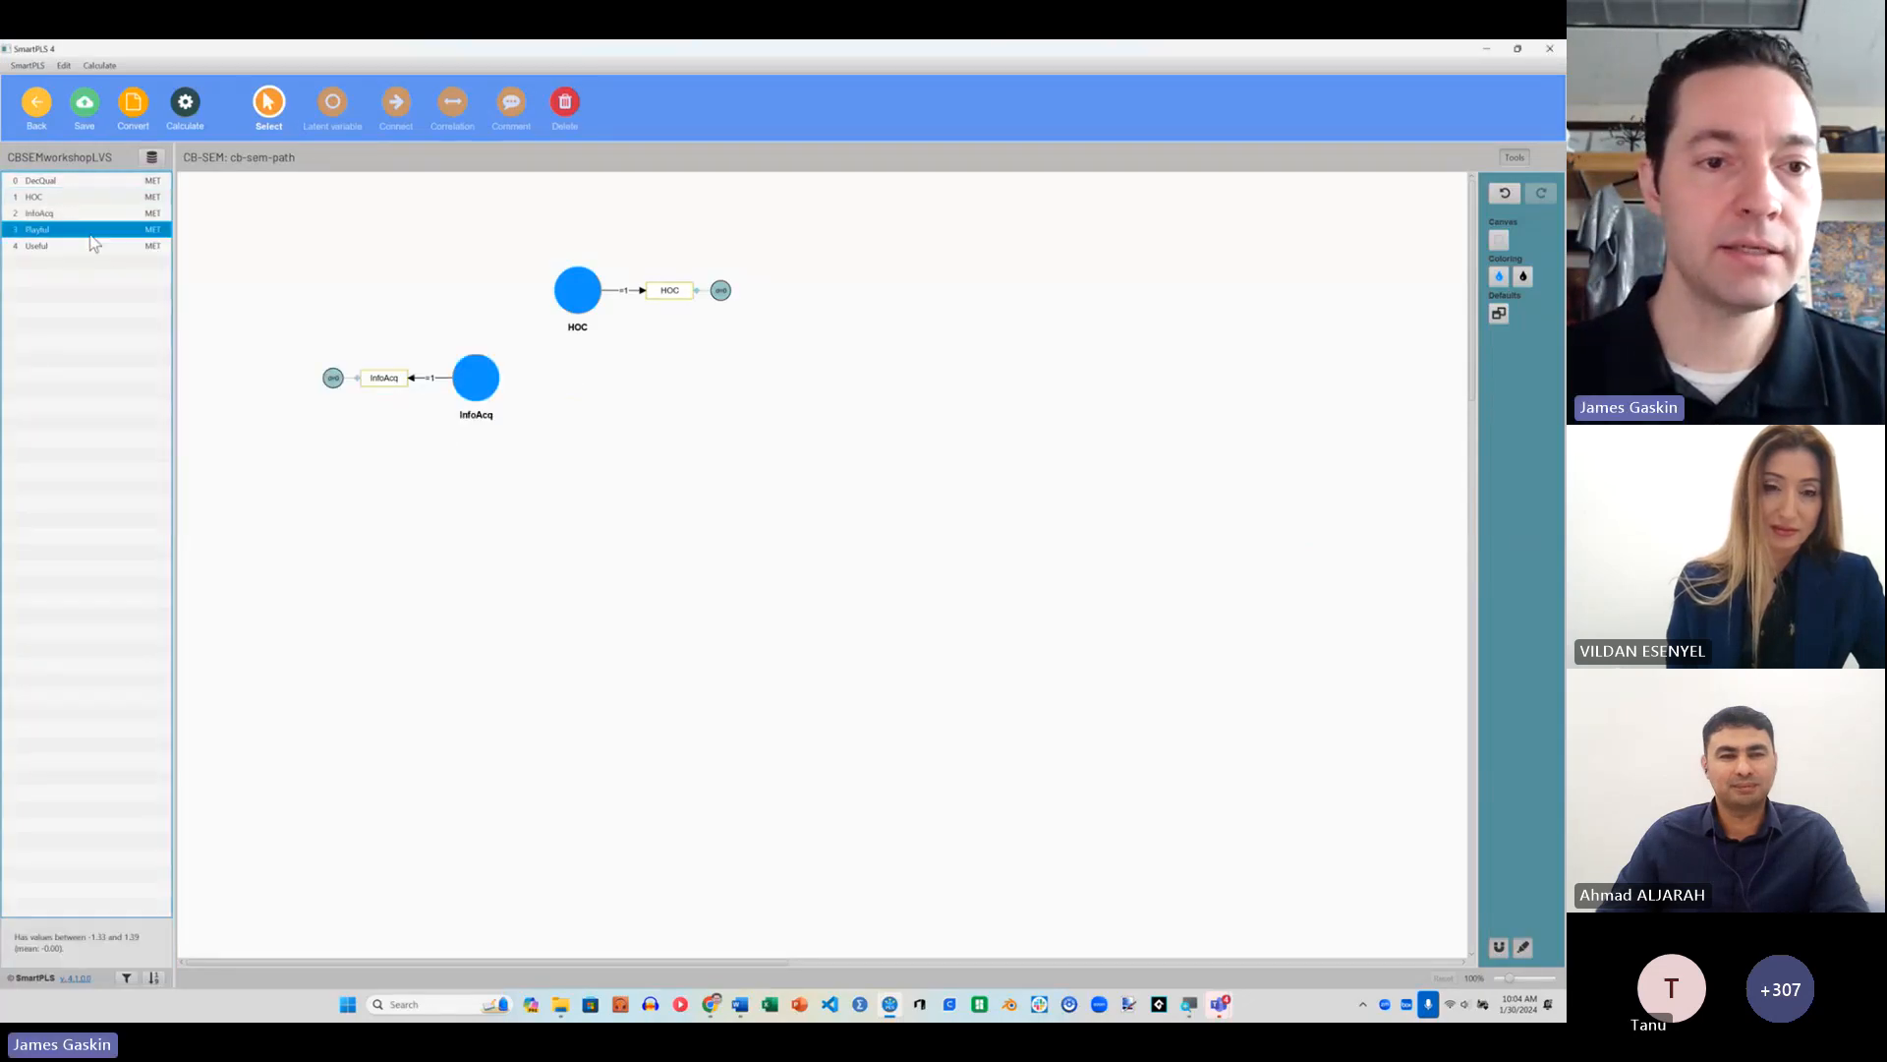
left_click_drag(90, 236, 488, 511)
key("Return")
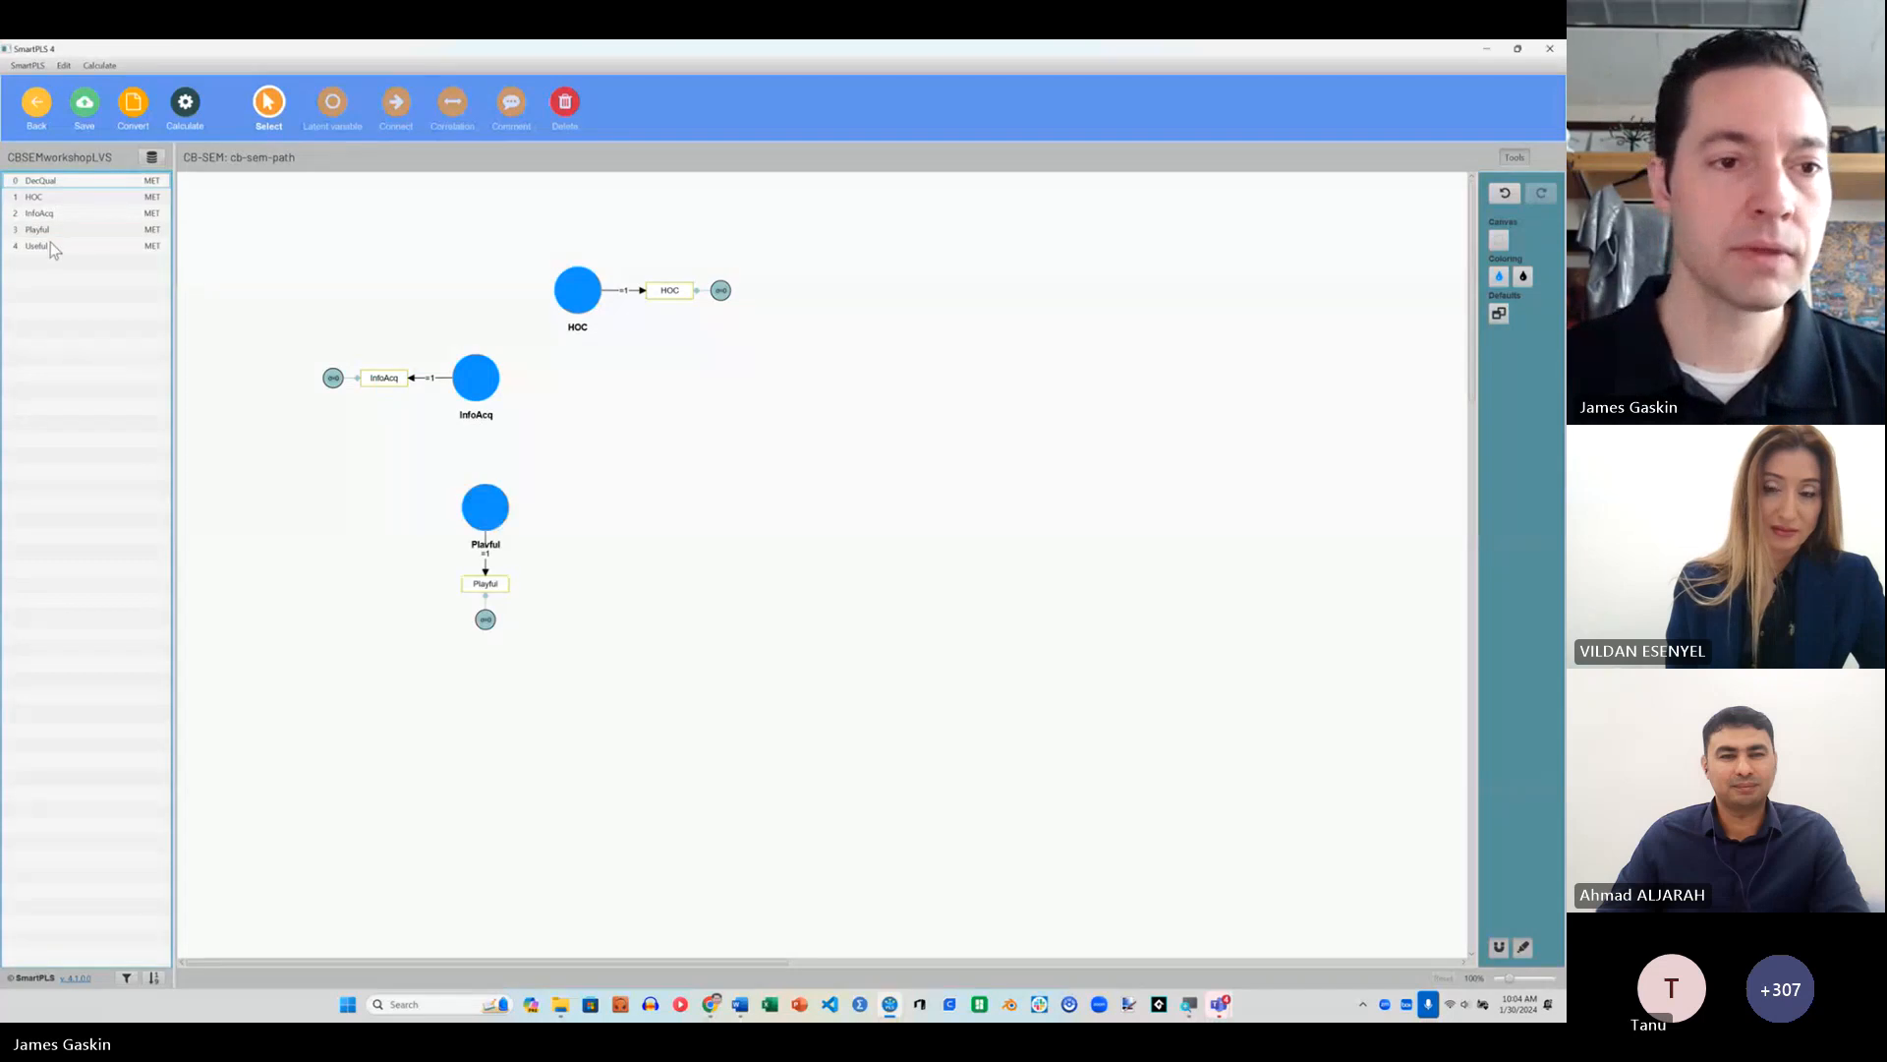
left_click_drag(51, 247, 626, 580)
key("Return")
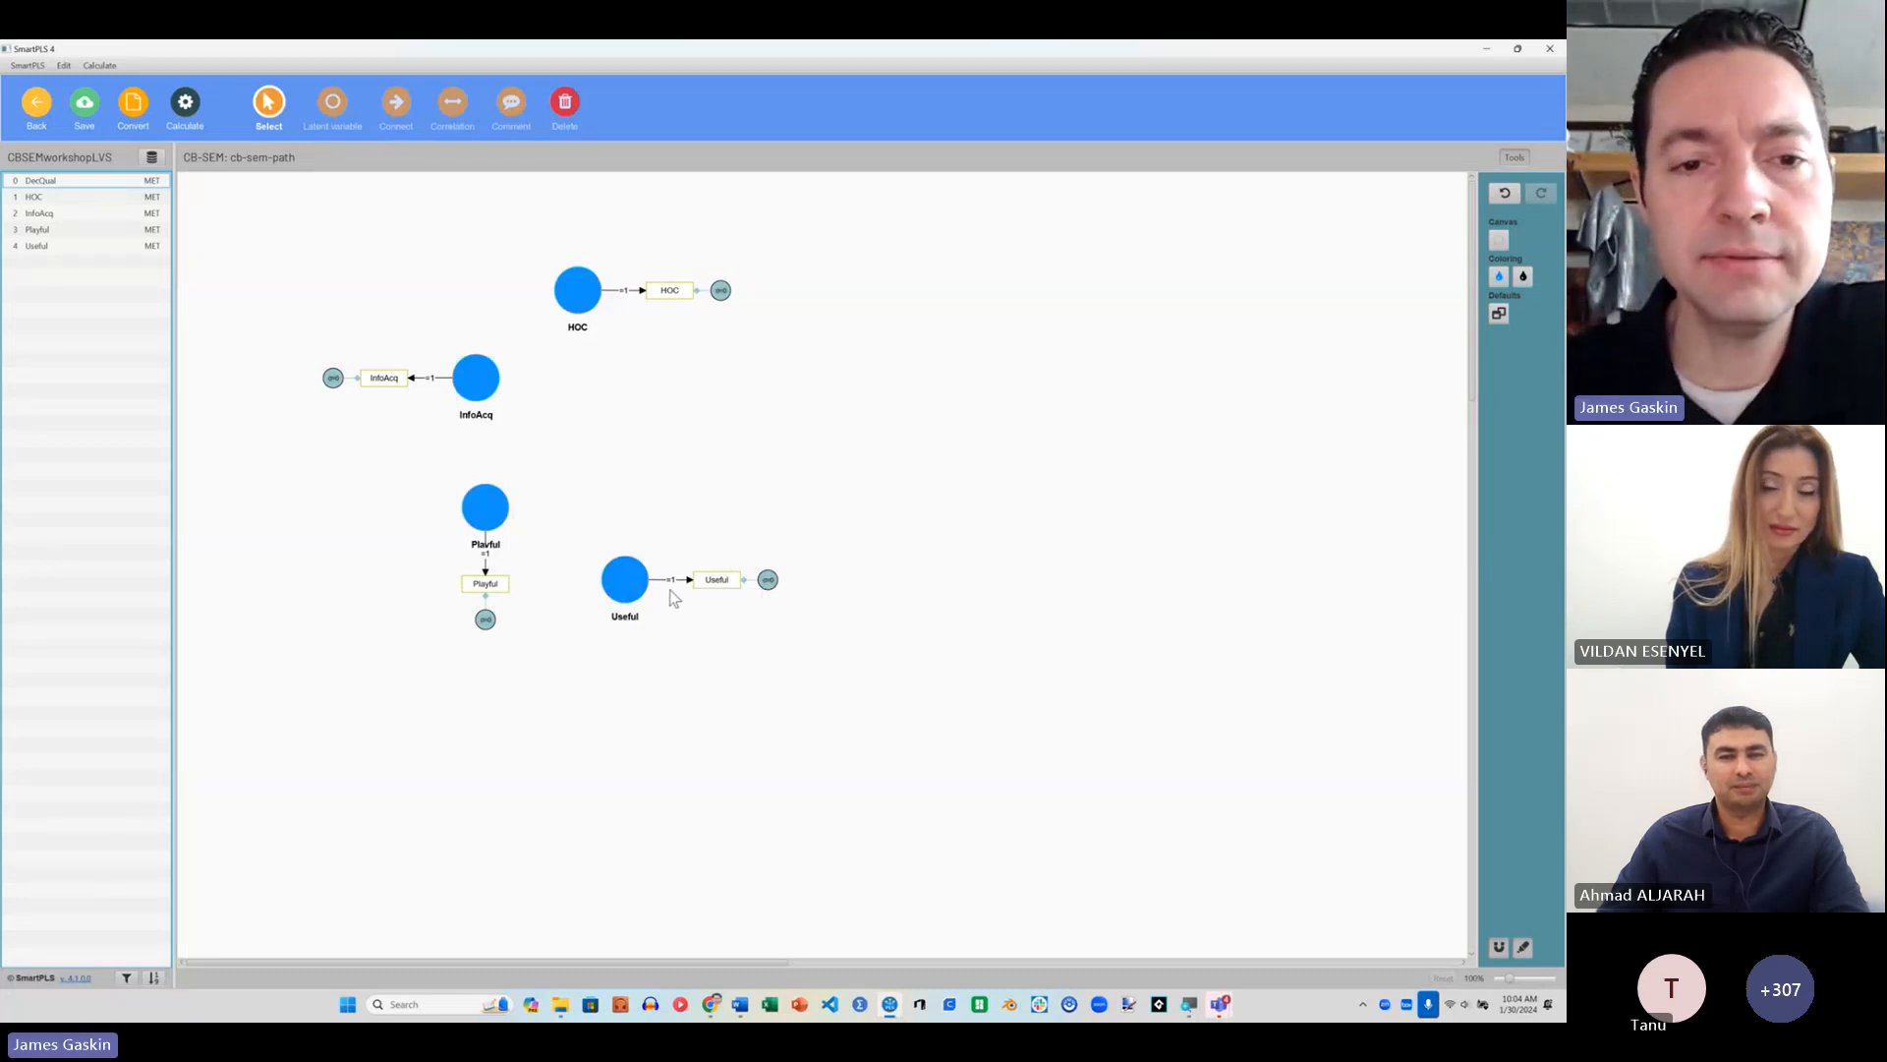
Step: Remove the InfoAcq construct together with its indicator from the path model
left_click(384, 107)
left_click(384, 108)
mouse_move(476, 378)
left_mouse_down()
mouse_move(570, 300)
mouse_move(541, 360)
mouse_move(472, 290)
mouse_move(494, 359)
left_mouse_up()
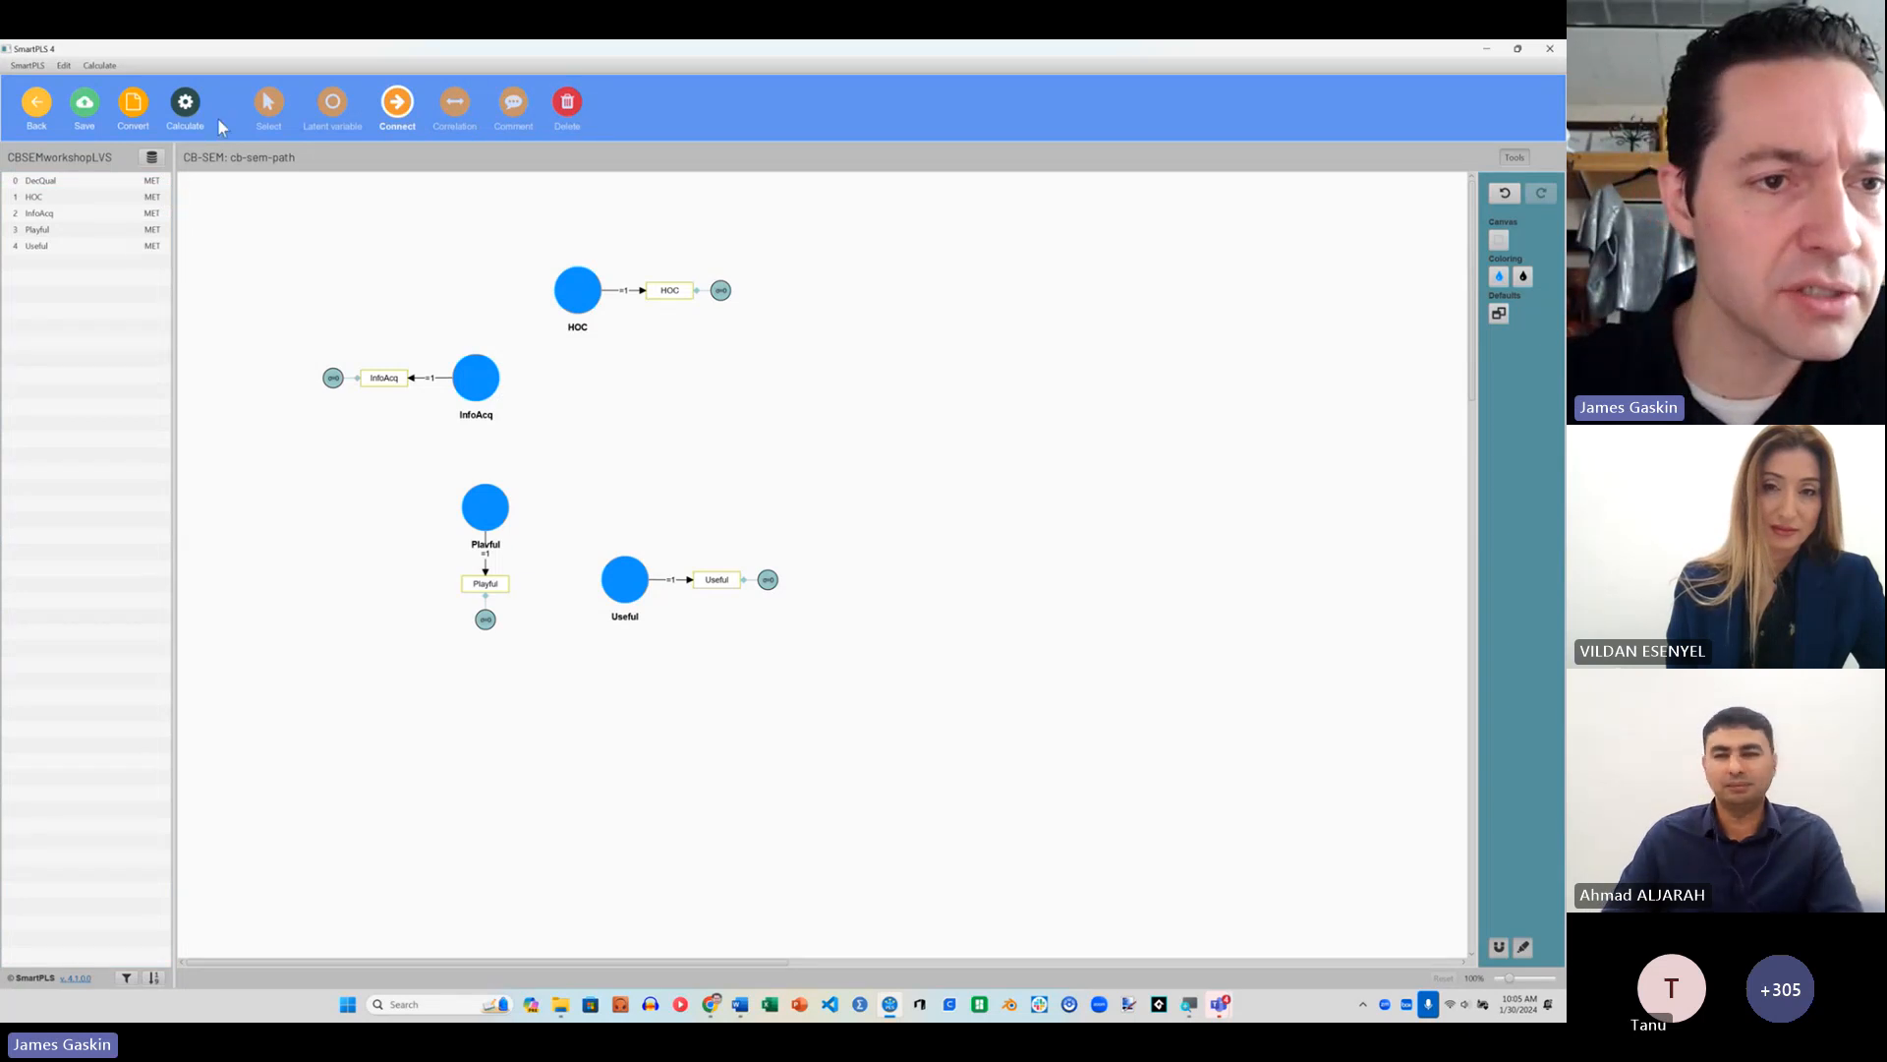
left_click(269, 103)
left_click(475, 377)
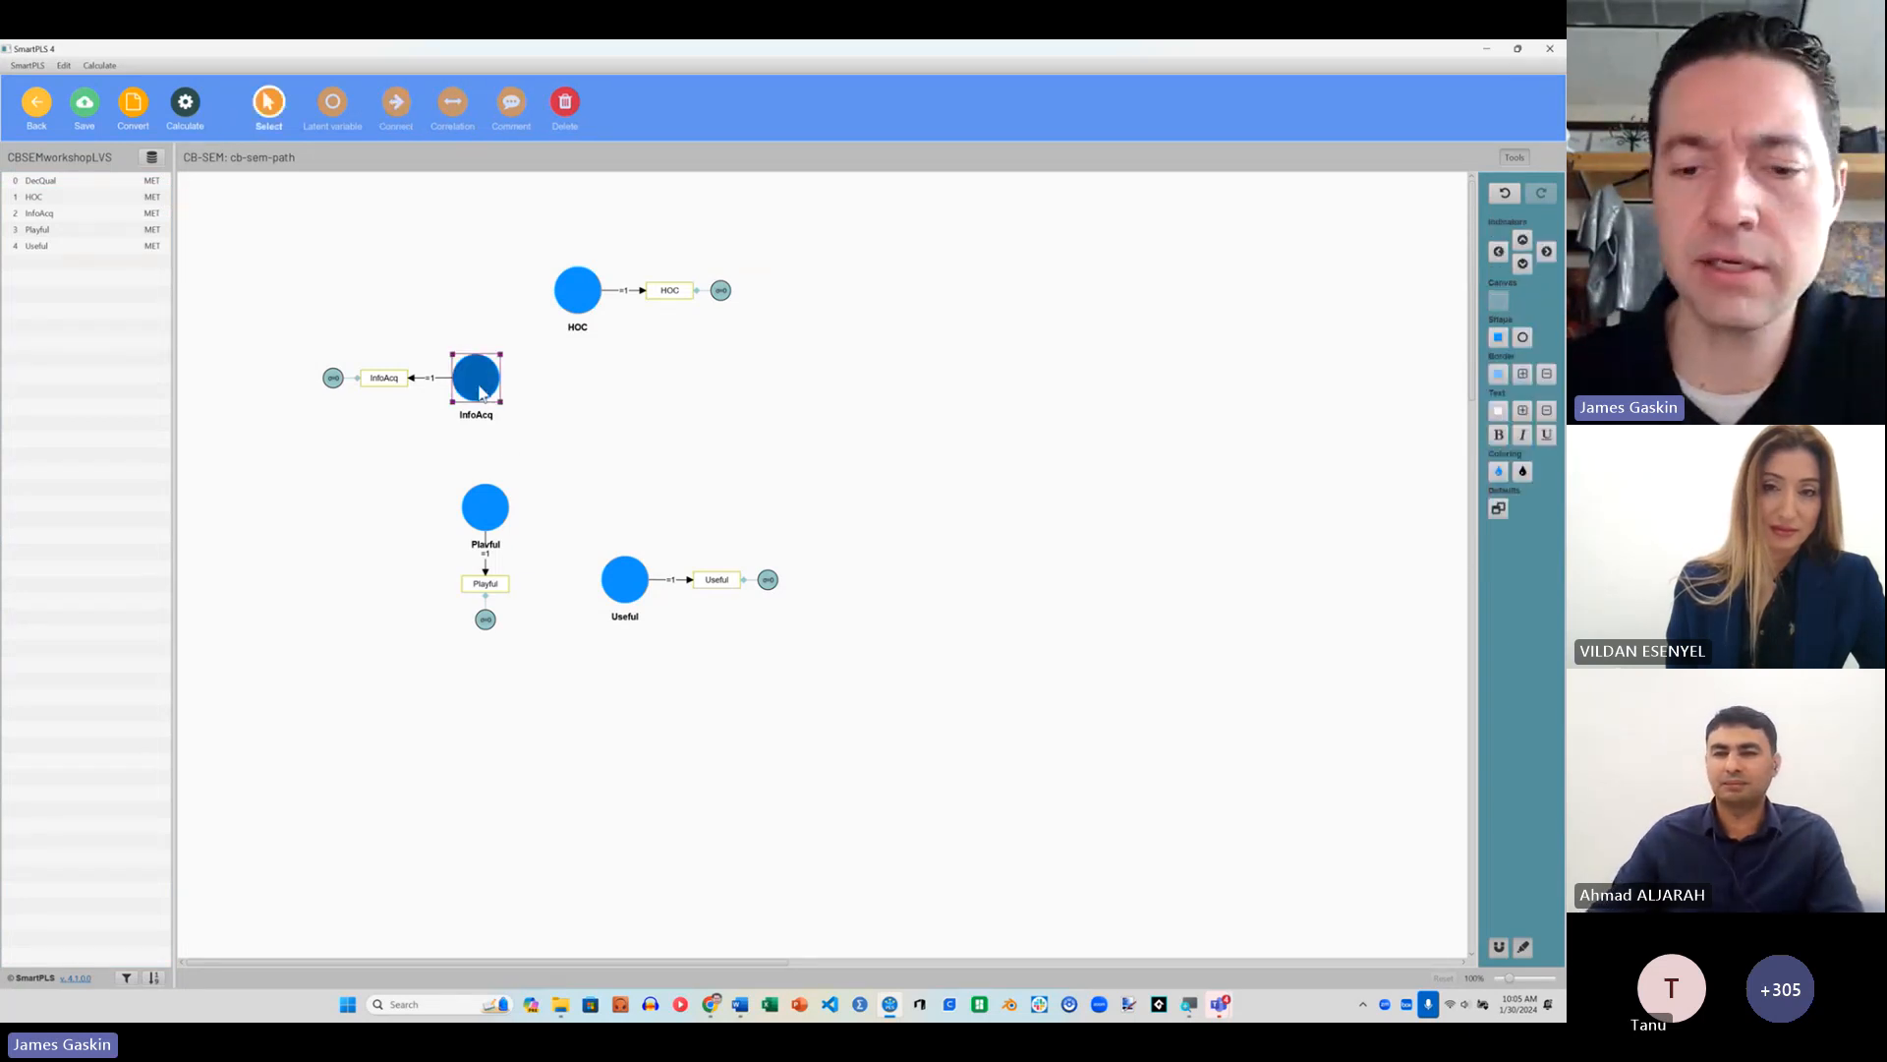
key("Delete")
Step: Arrange the constructs with Playful above Useful and HOC to the right, between their heights
left_click_drag(485, 507, 429, 328)
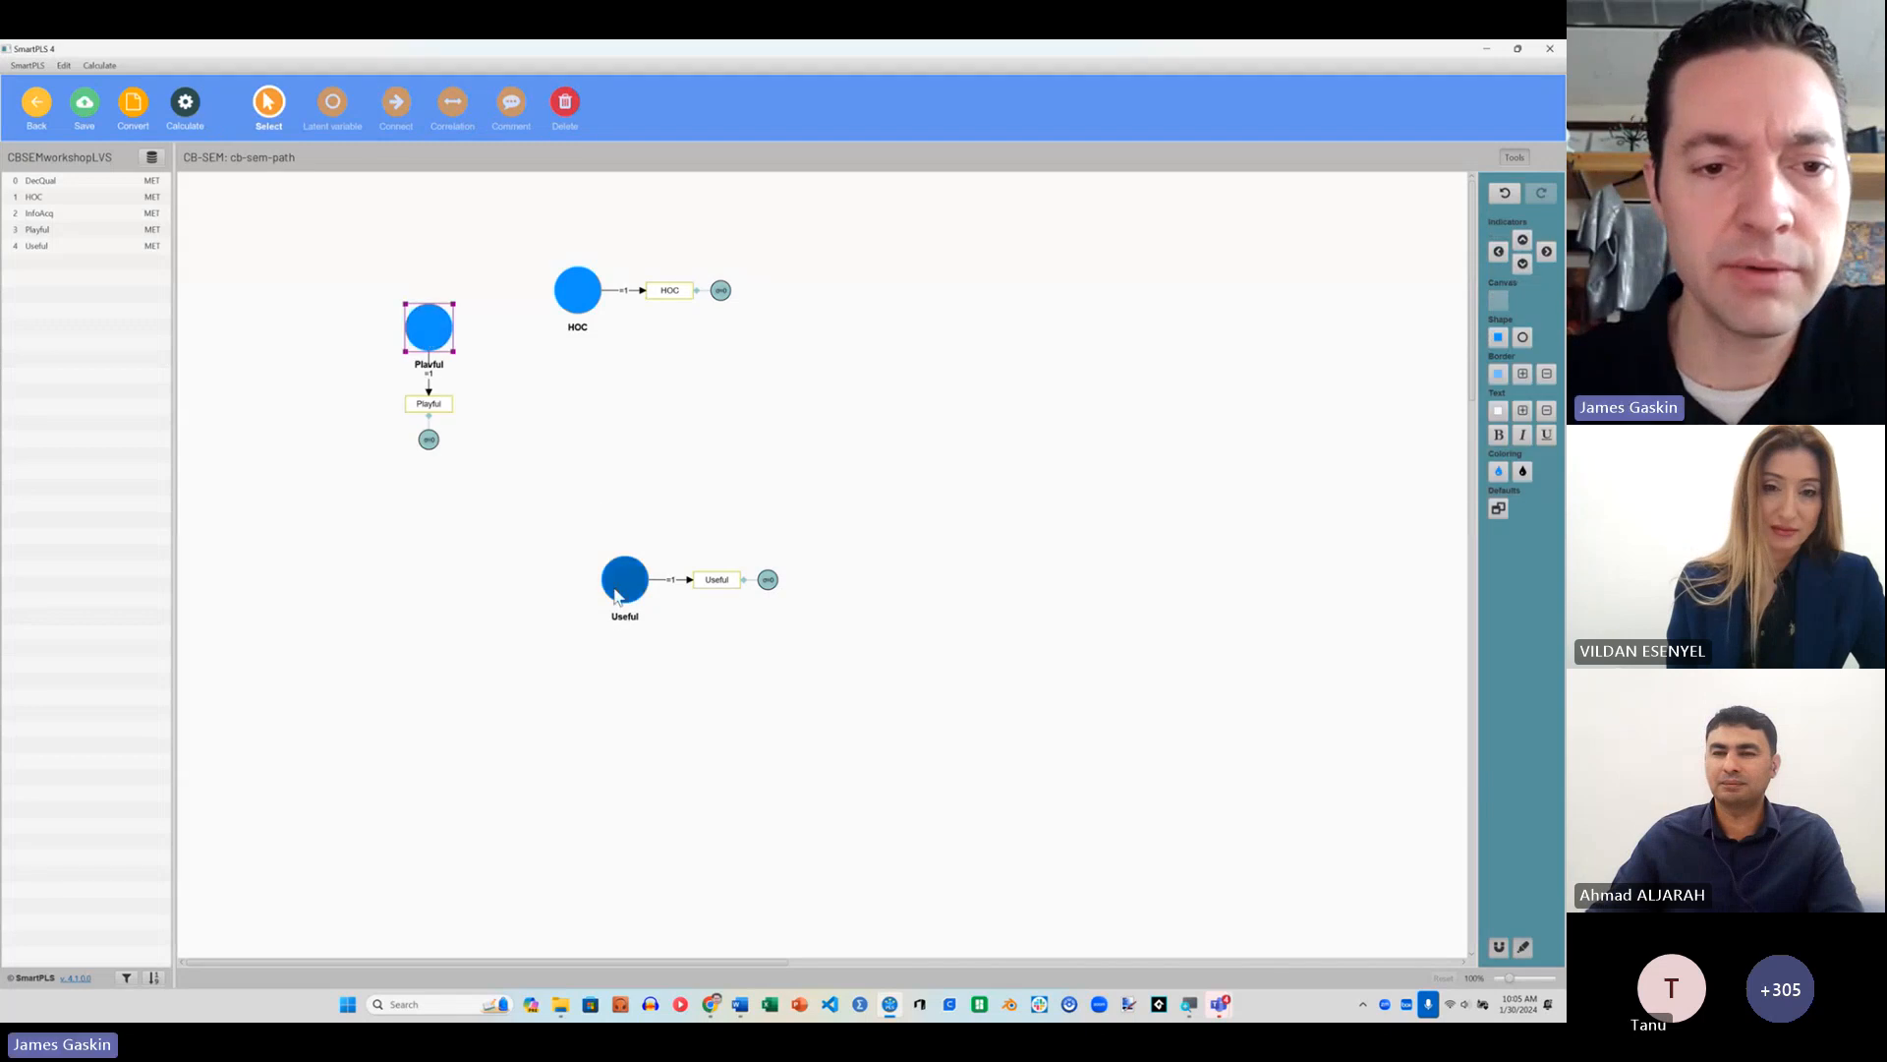
left_click_drag(625, 579, 466, 530)
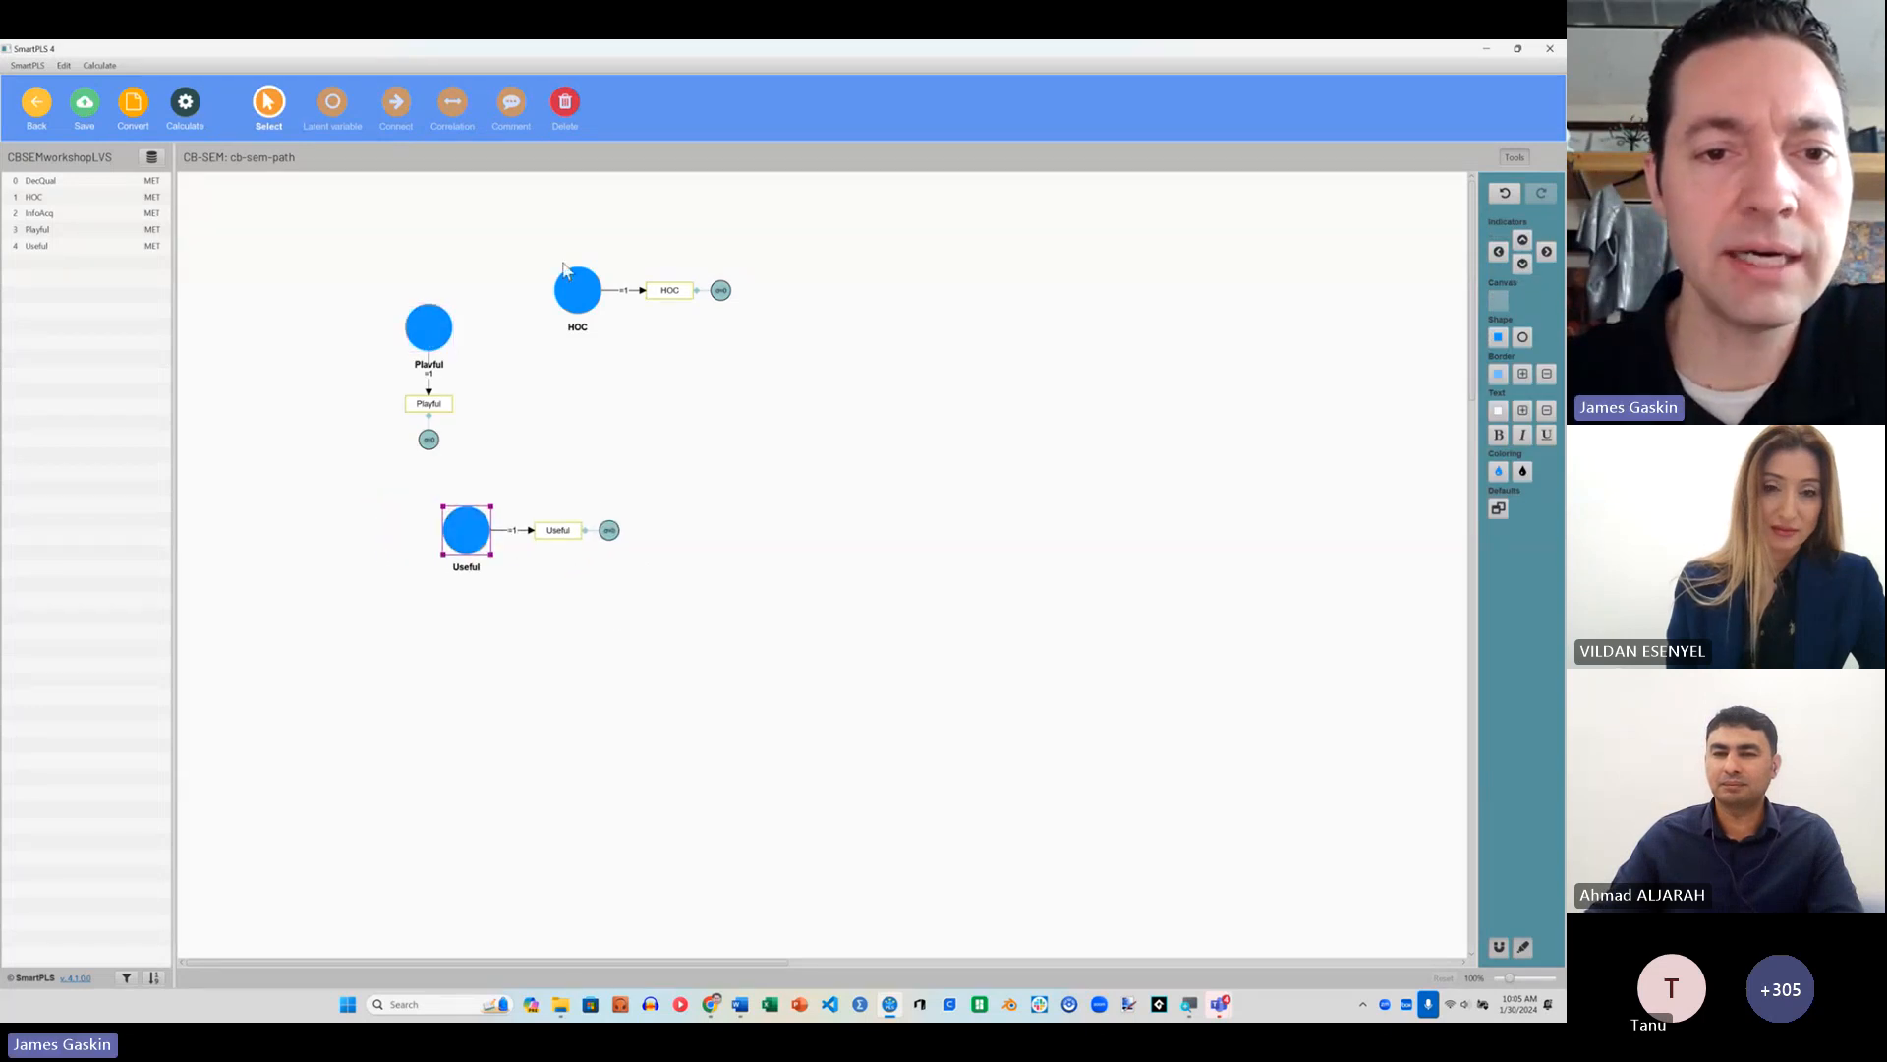
left_click_drag(575, 299, 669, 408)
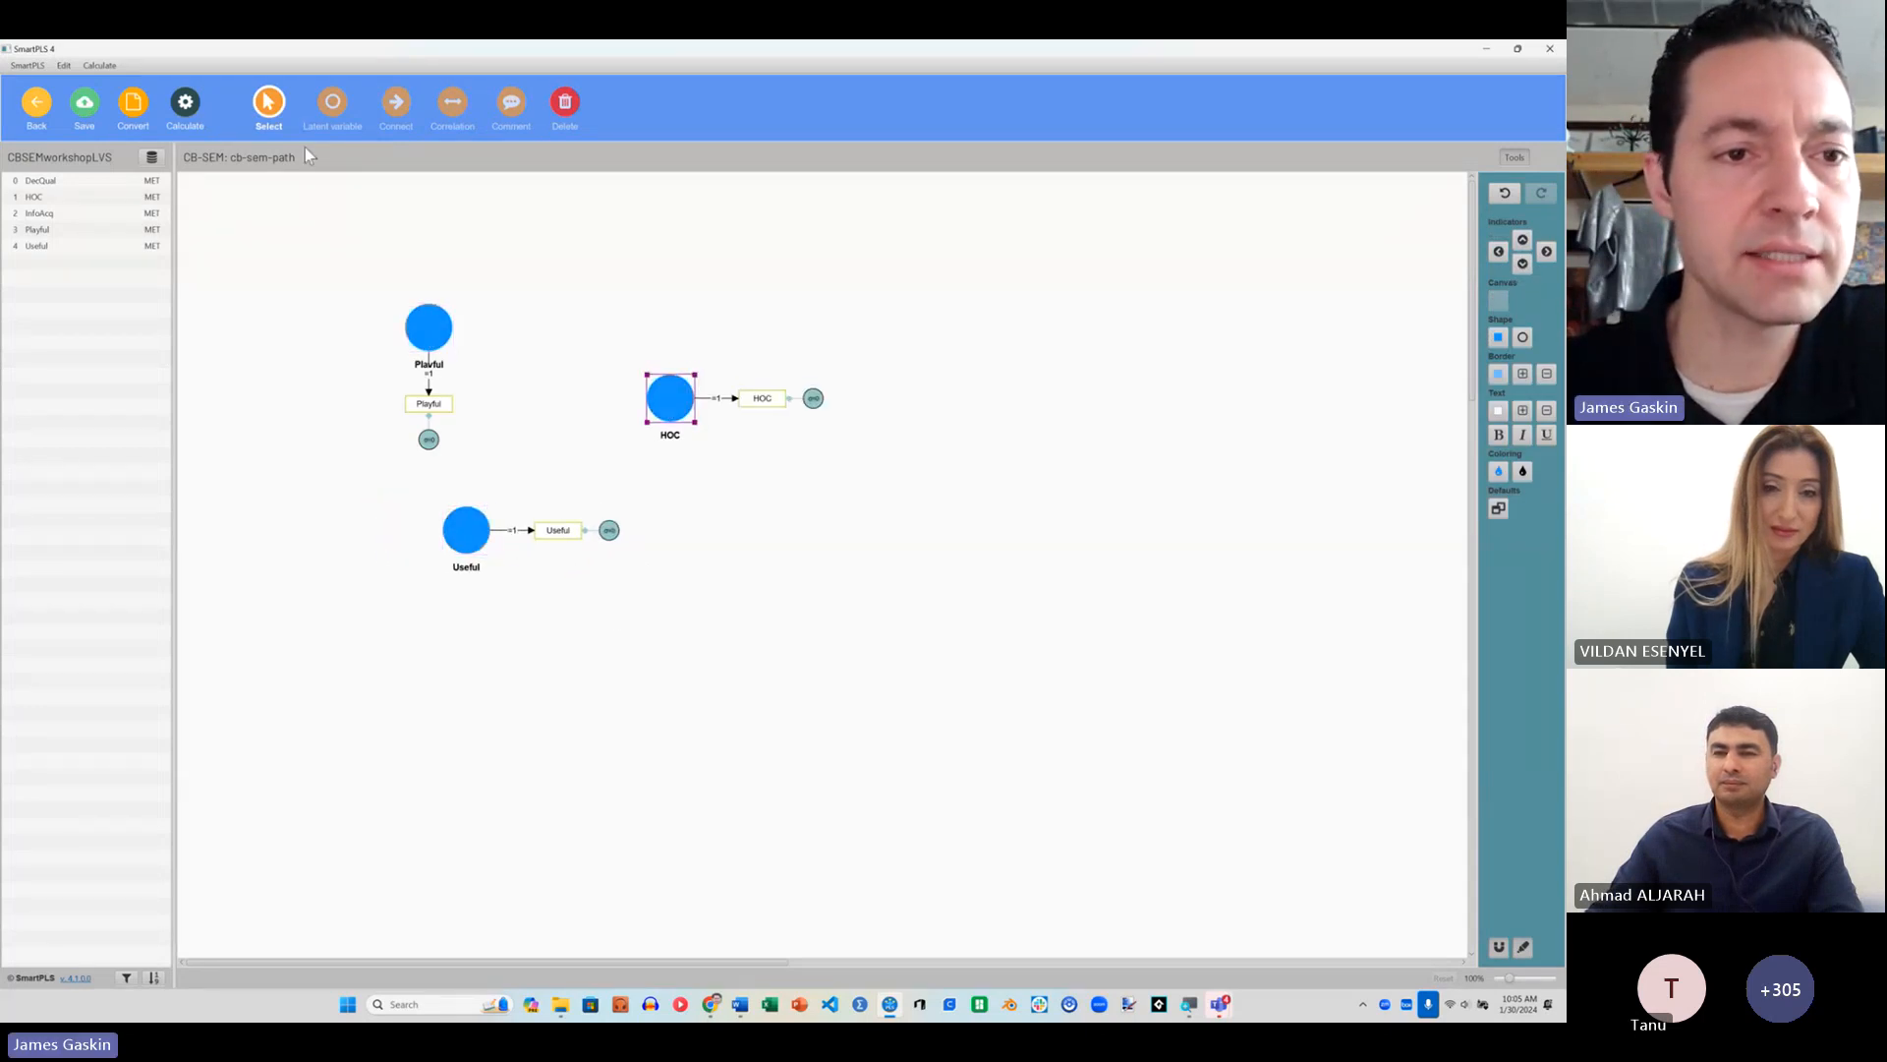
Step: Hide the indicators of all constructs in the path model
right_click(429, 331)
left_click(544, 304)
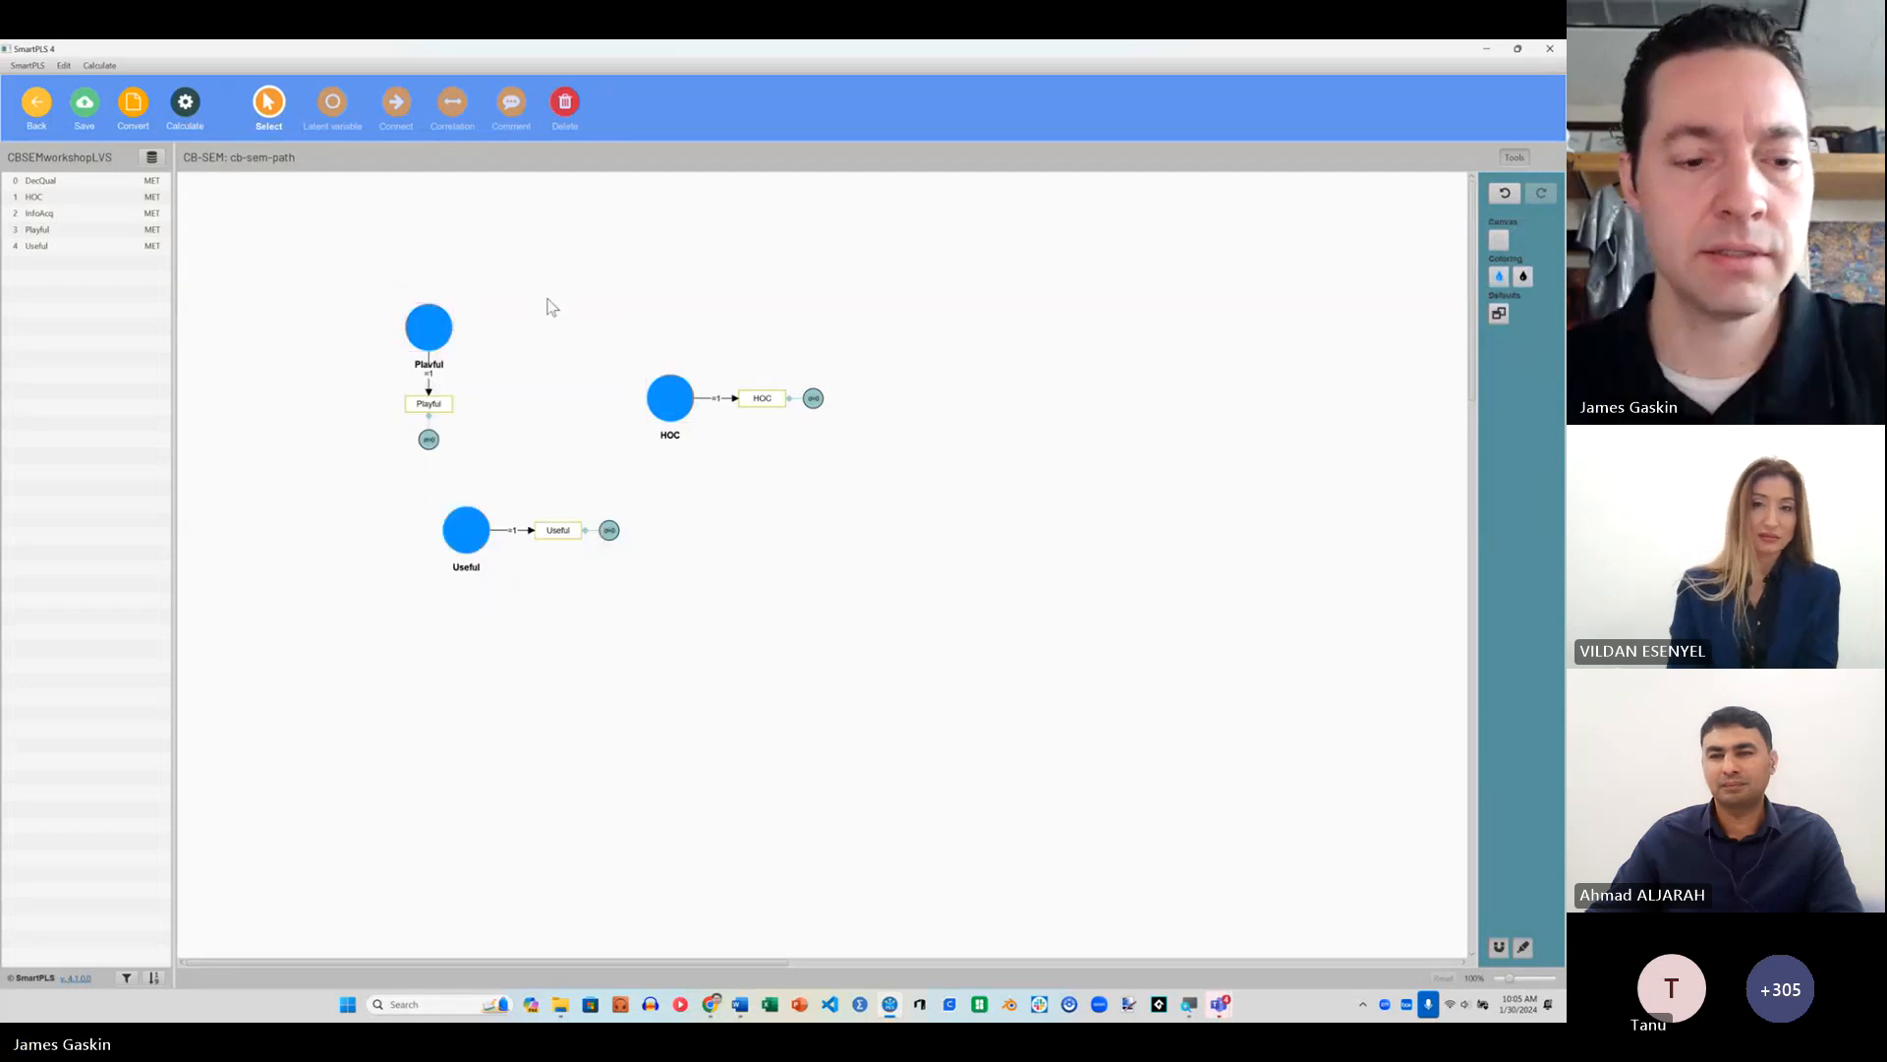
key("ctrl+a")
right_click(443, 316)
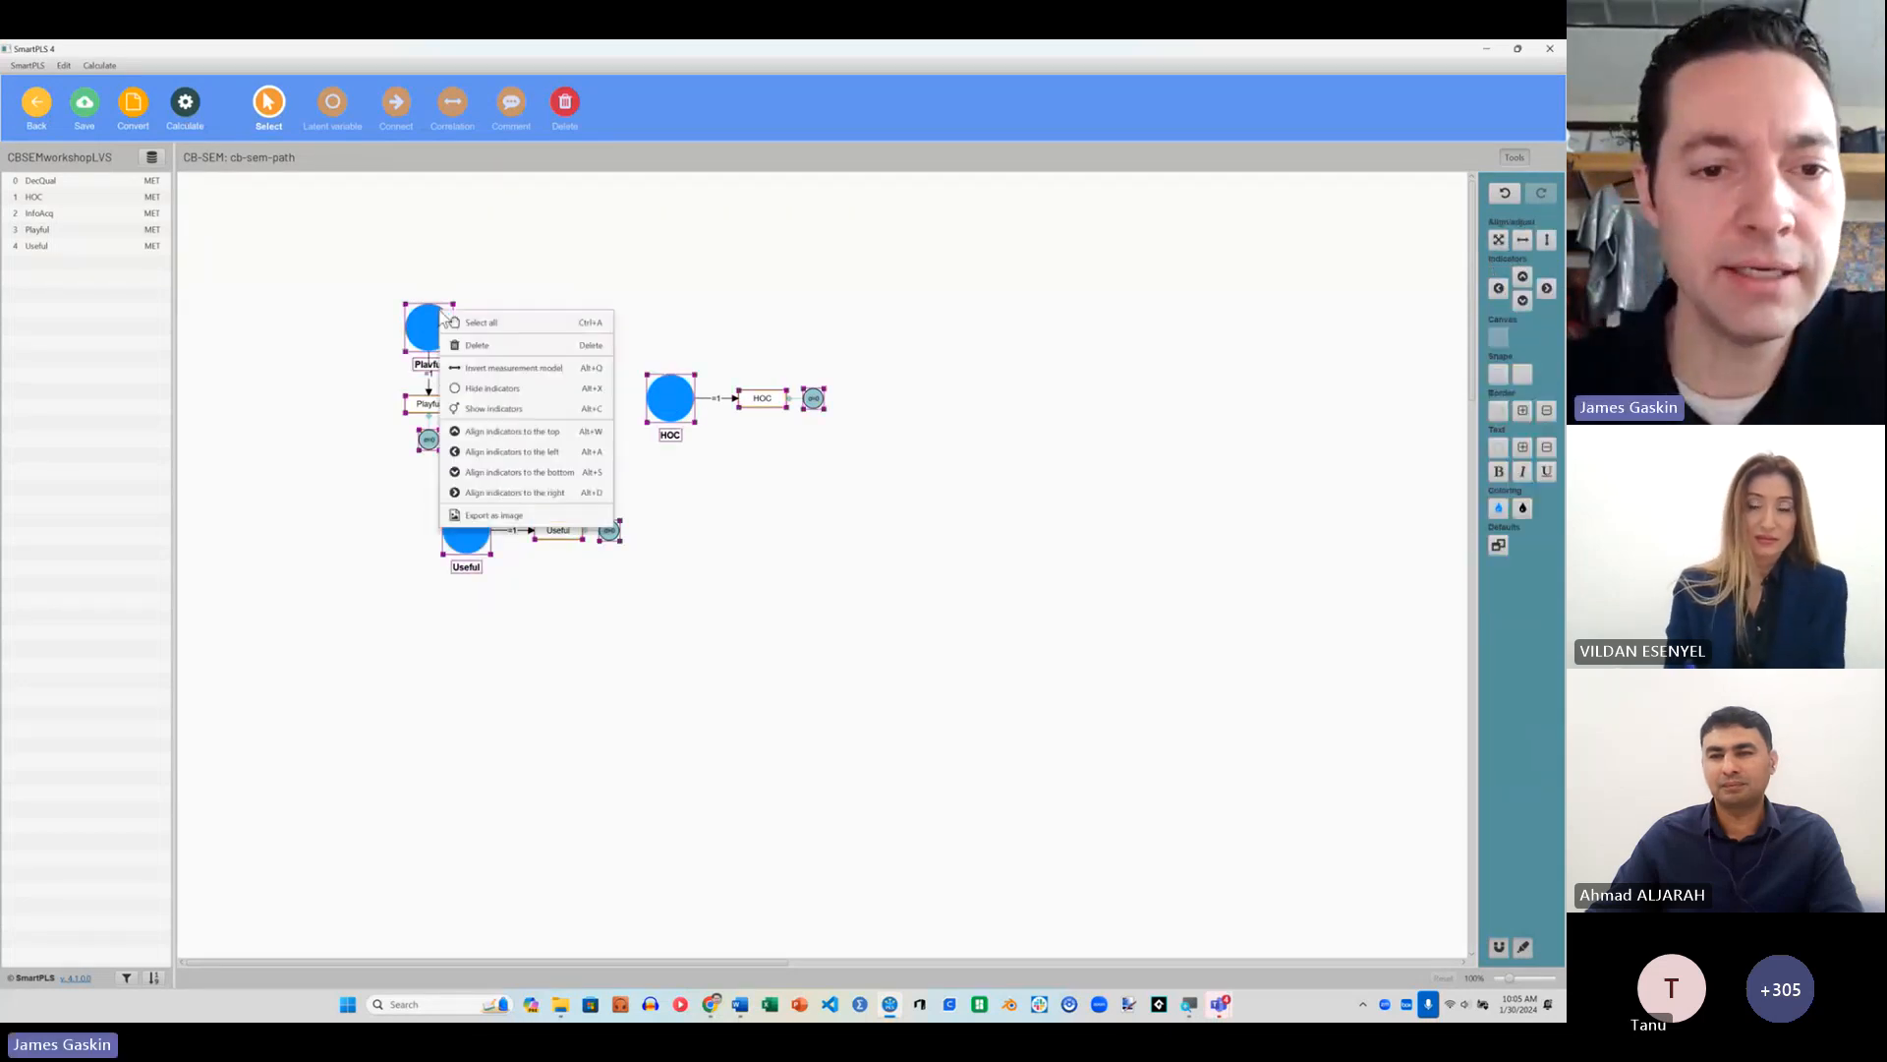
left_click(497, 389)
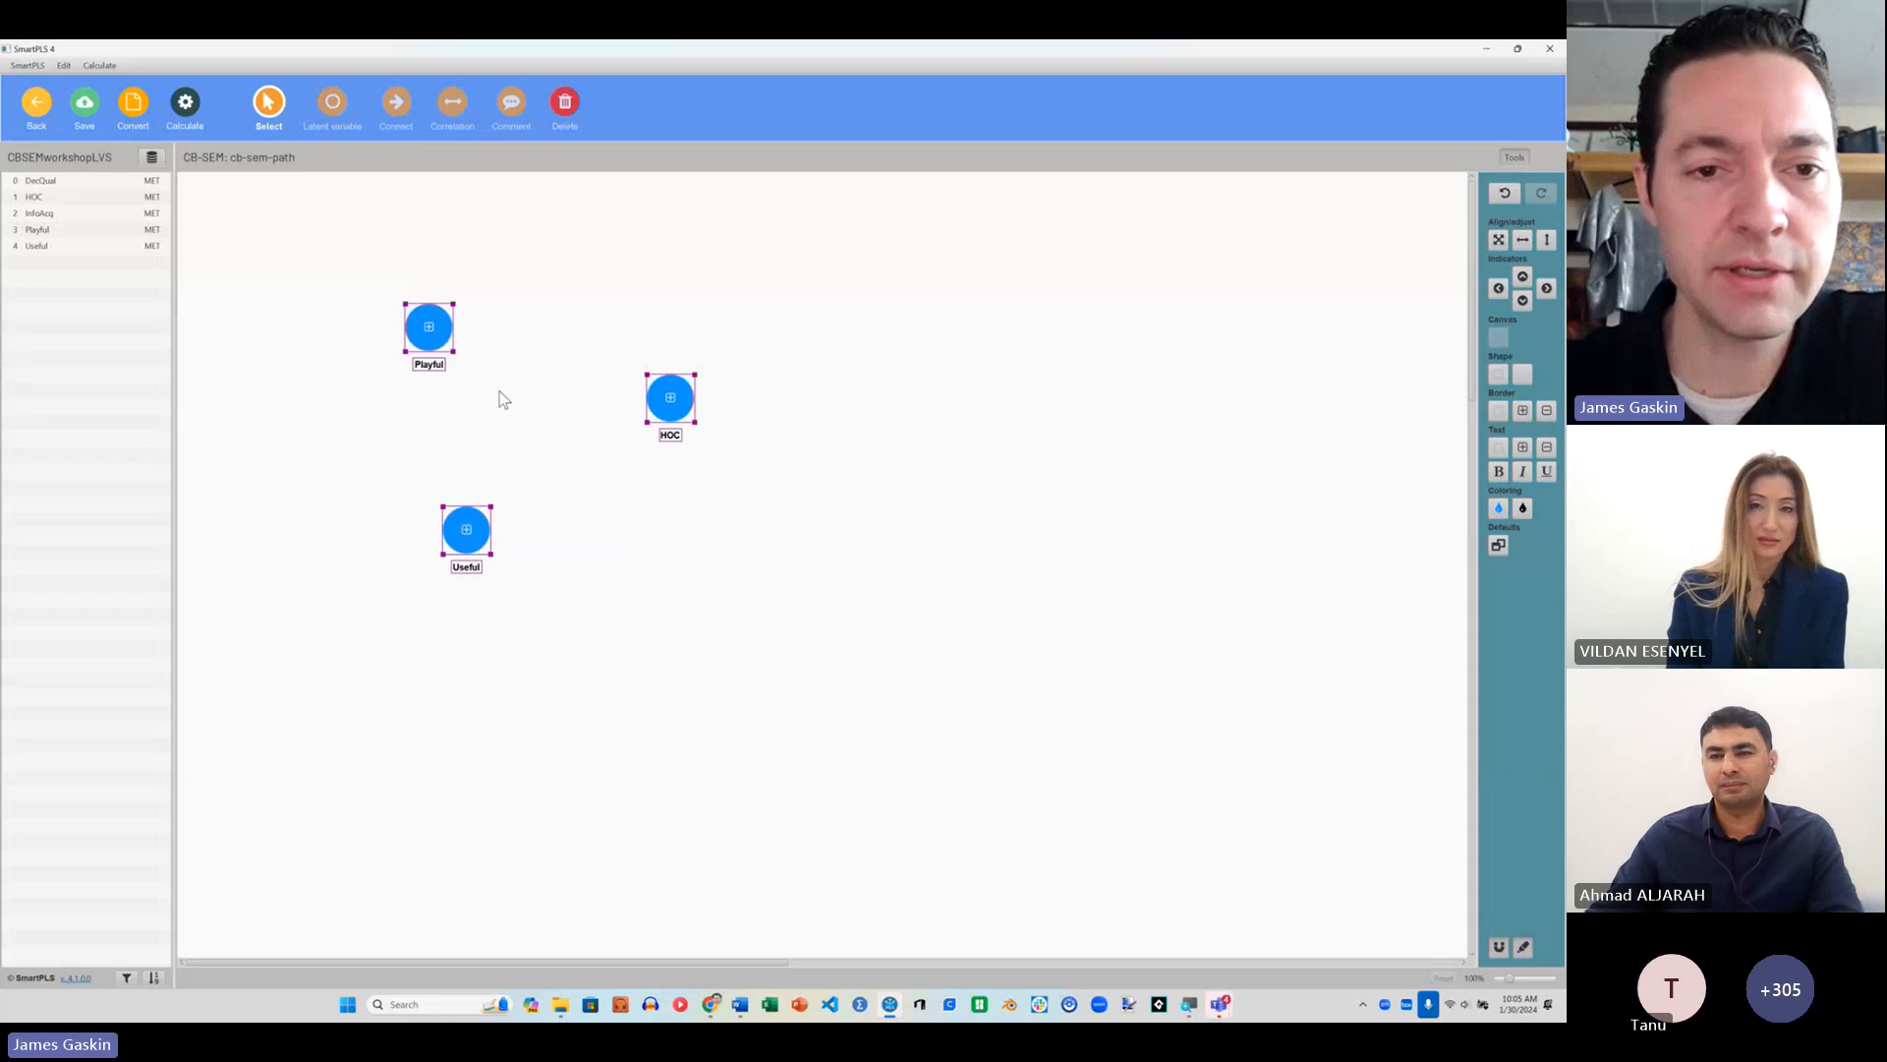
left_click(264, 258)
Step: Draw paths from Playful and Useful to HOC, and correlate Playful with Useful
left_click(394, 103)
left_click_drag(447, 330, 670, 399)
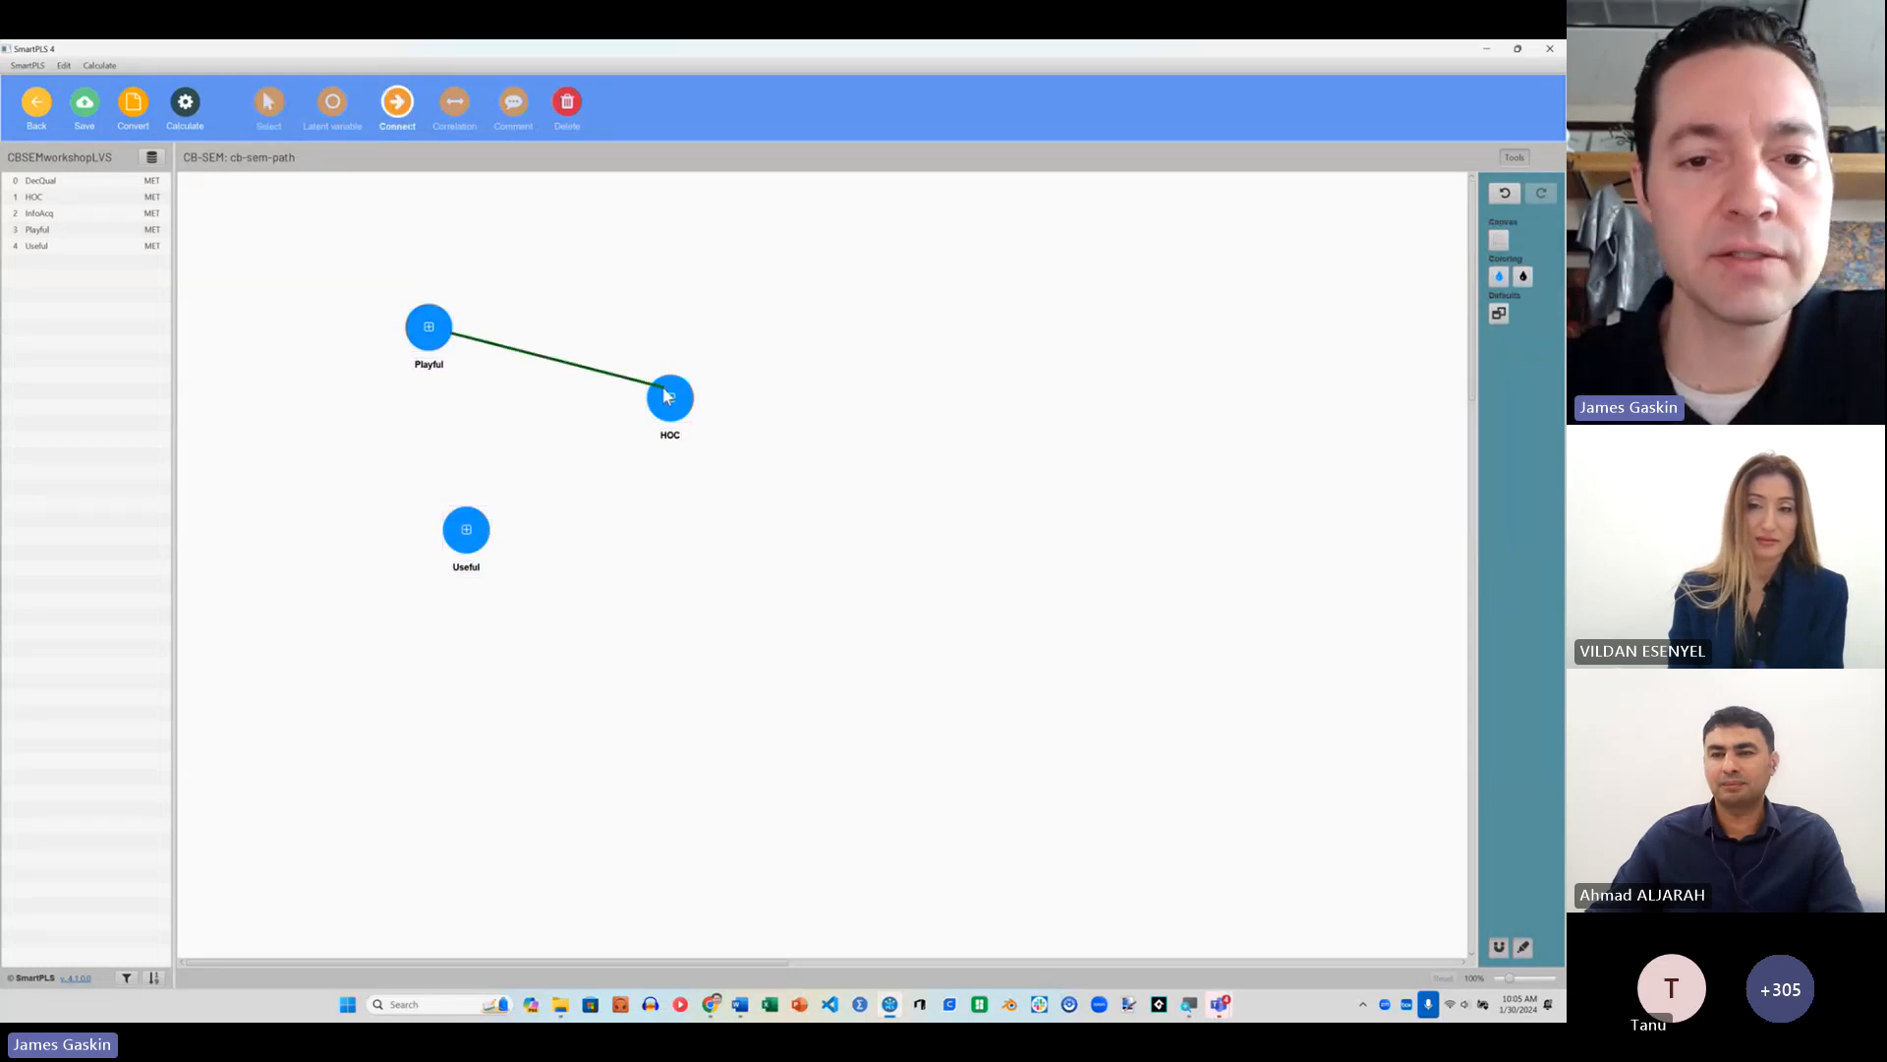
left_click_drag(472, 526, 674, 413)
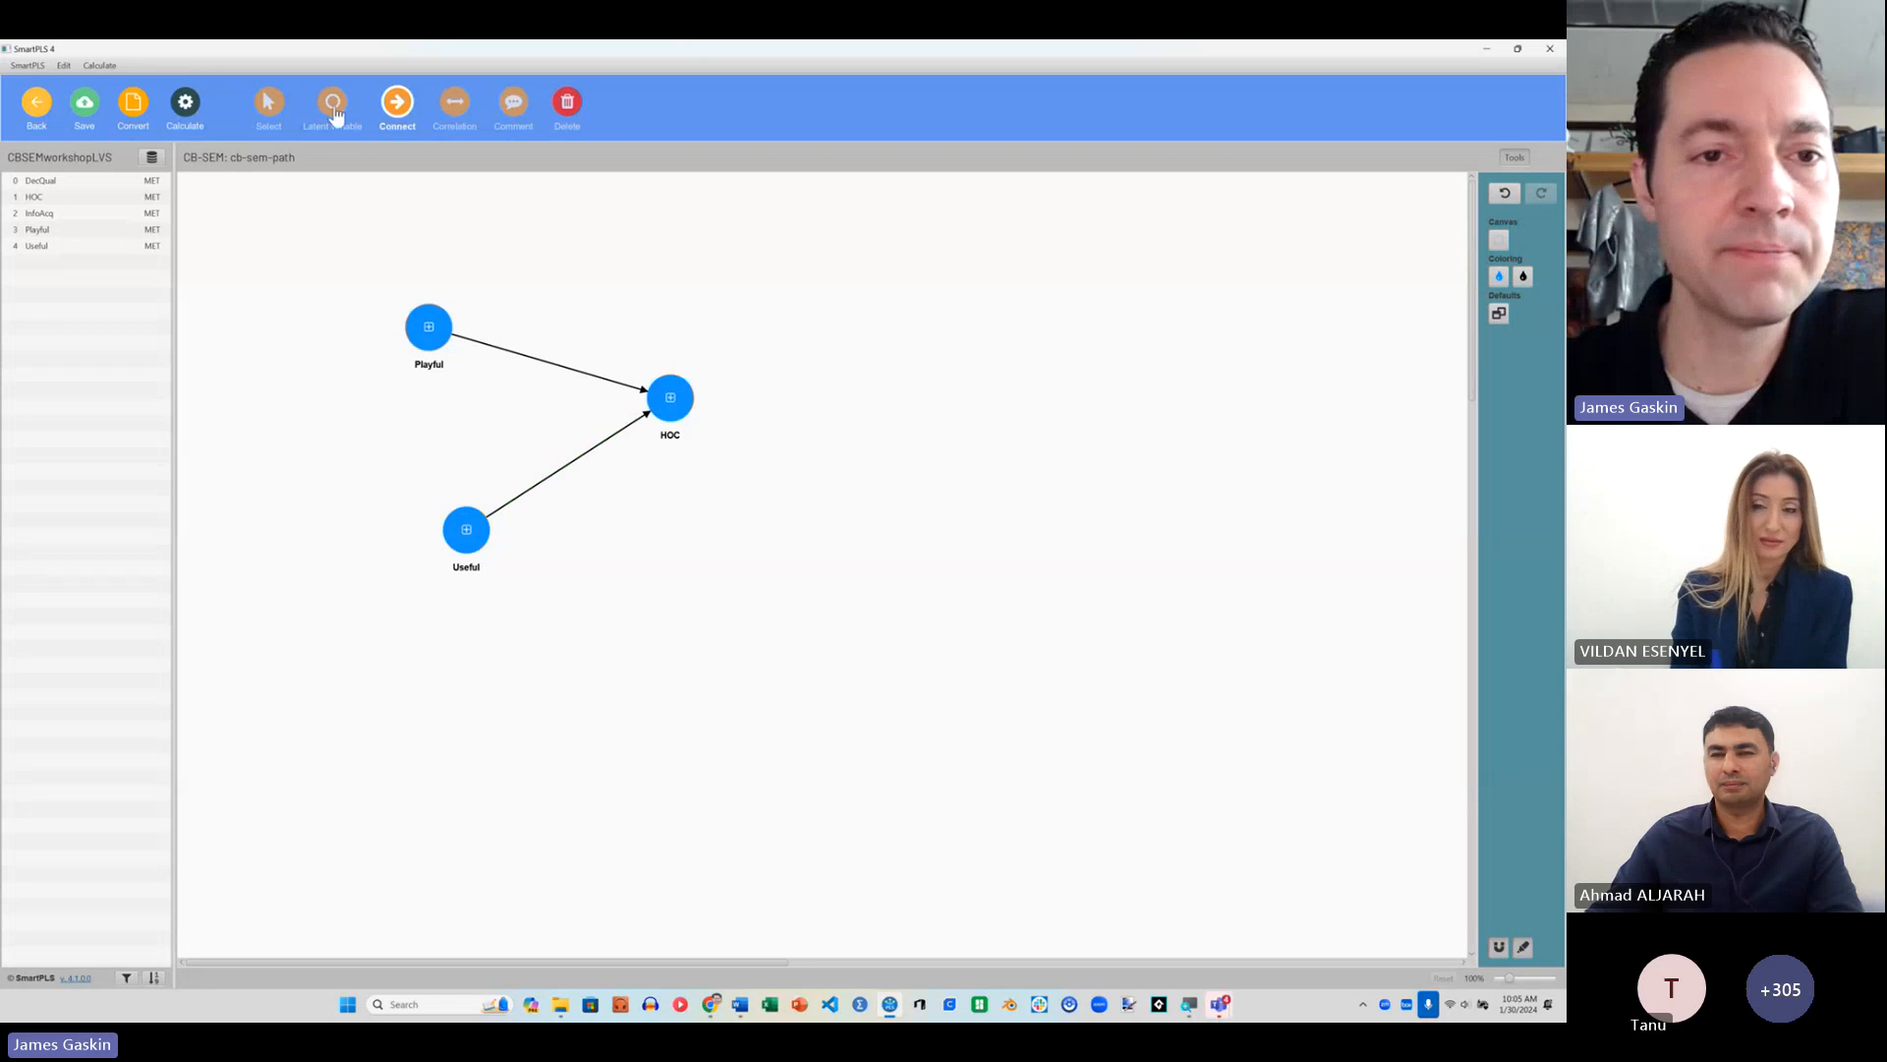
left_click(460, 108)
left_click_drag(433, 326, 468, 501)
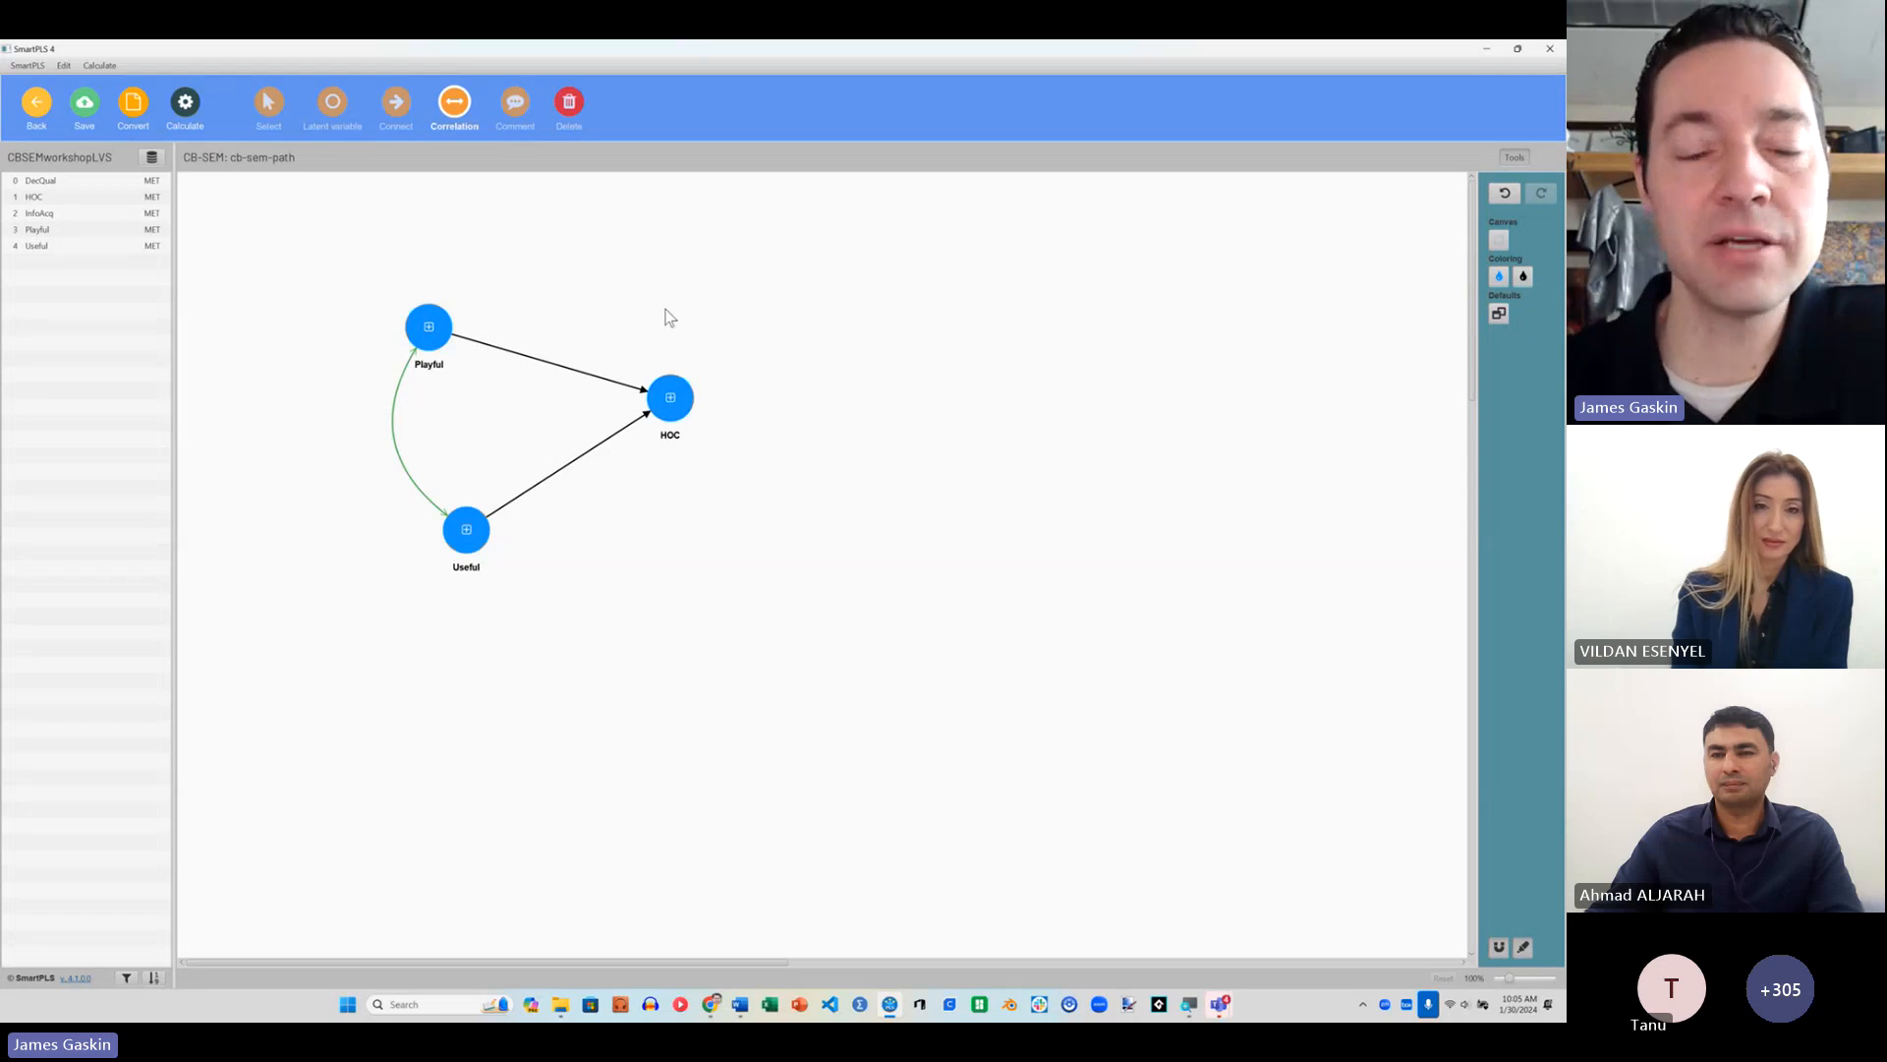
Step: Run the basic CB-SEM algorithm on the path model and display standardized path coefficients for the inner model
left_click(185, 108)
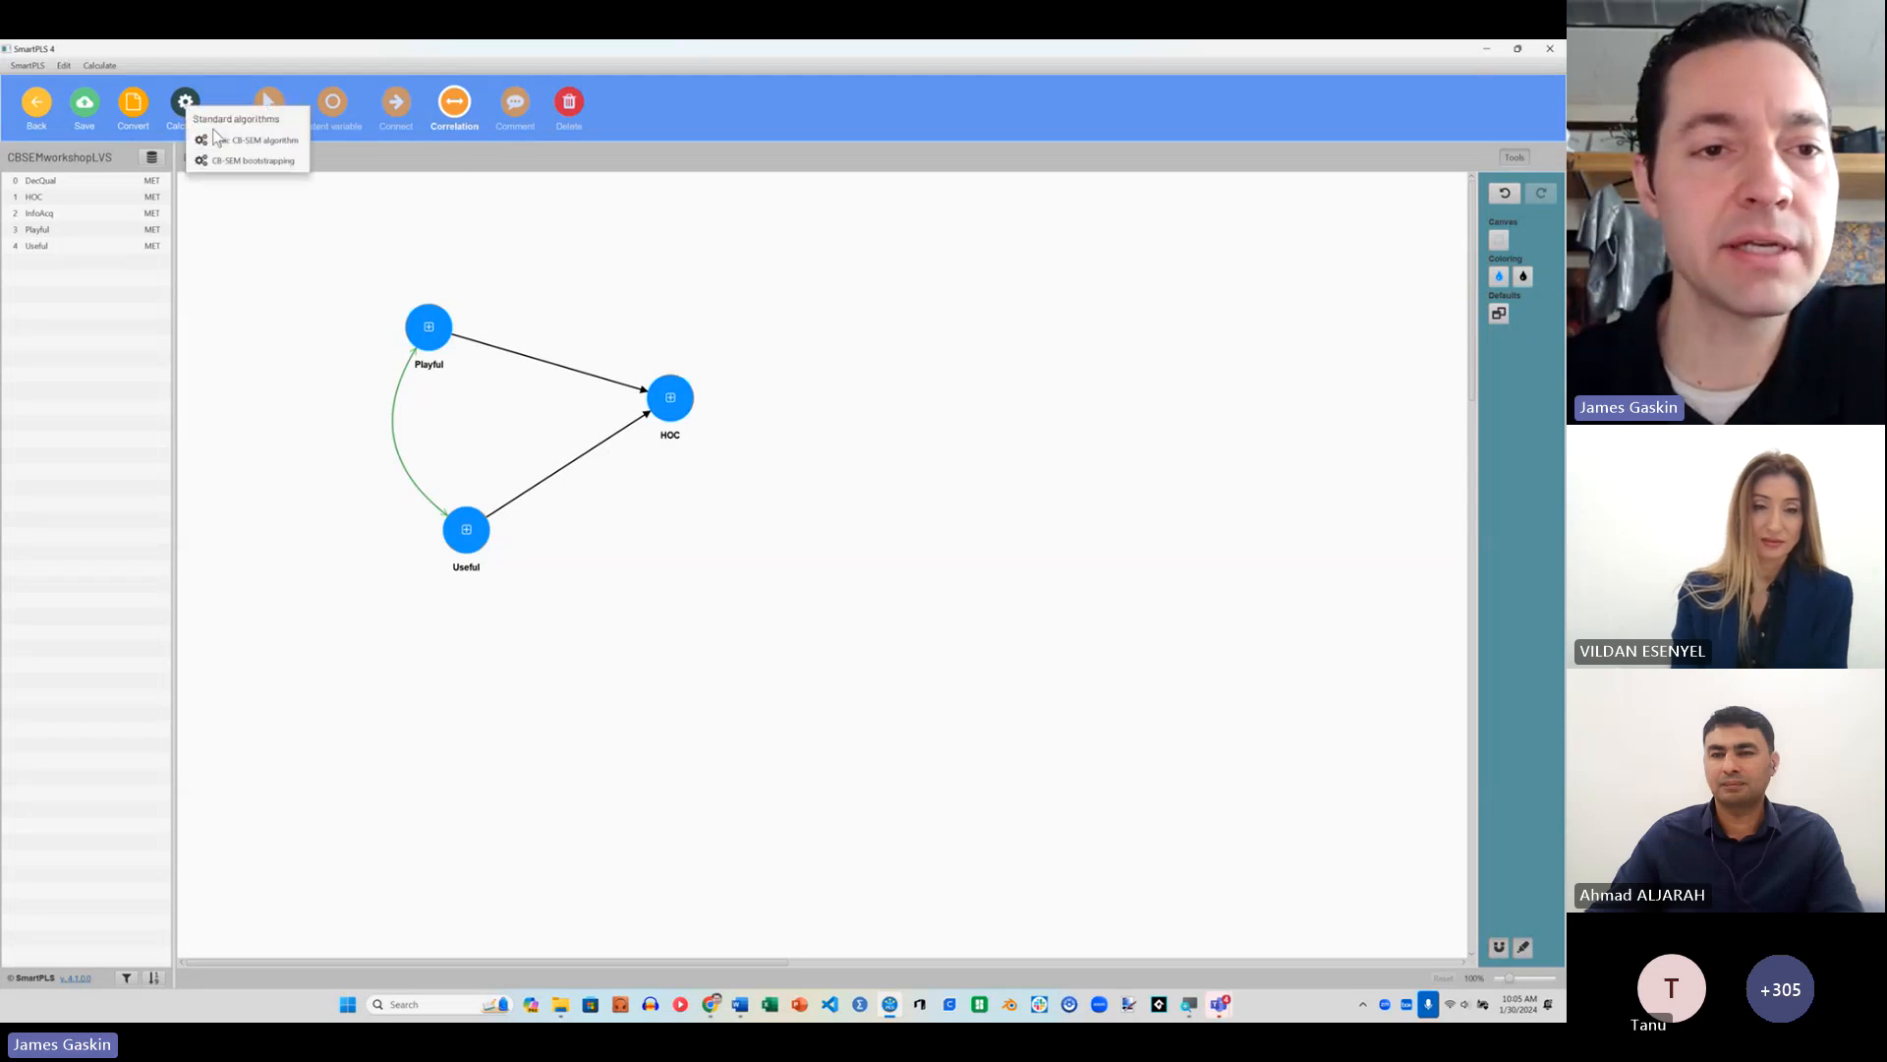
left_click(243, 146)
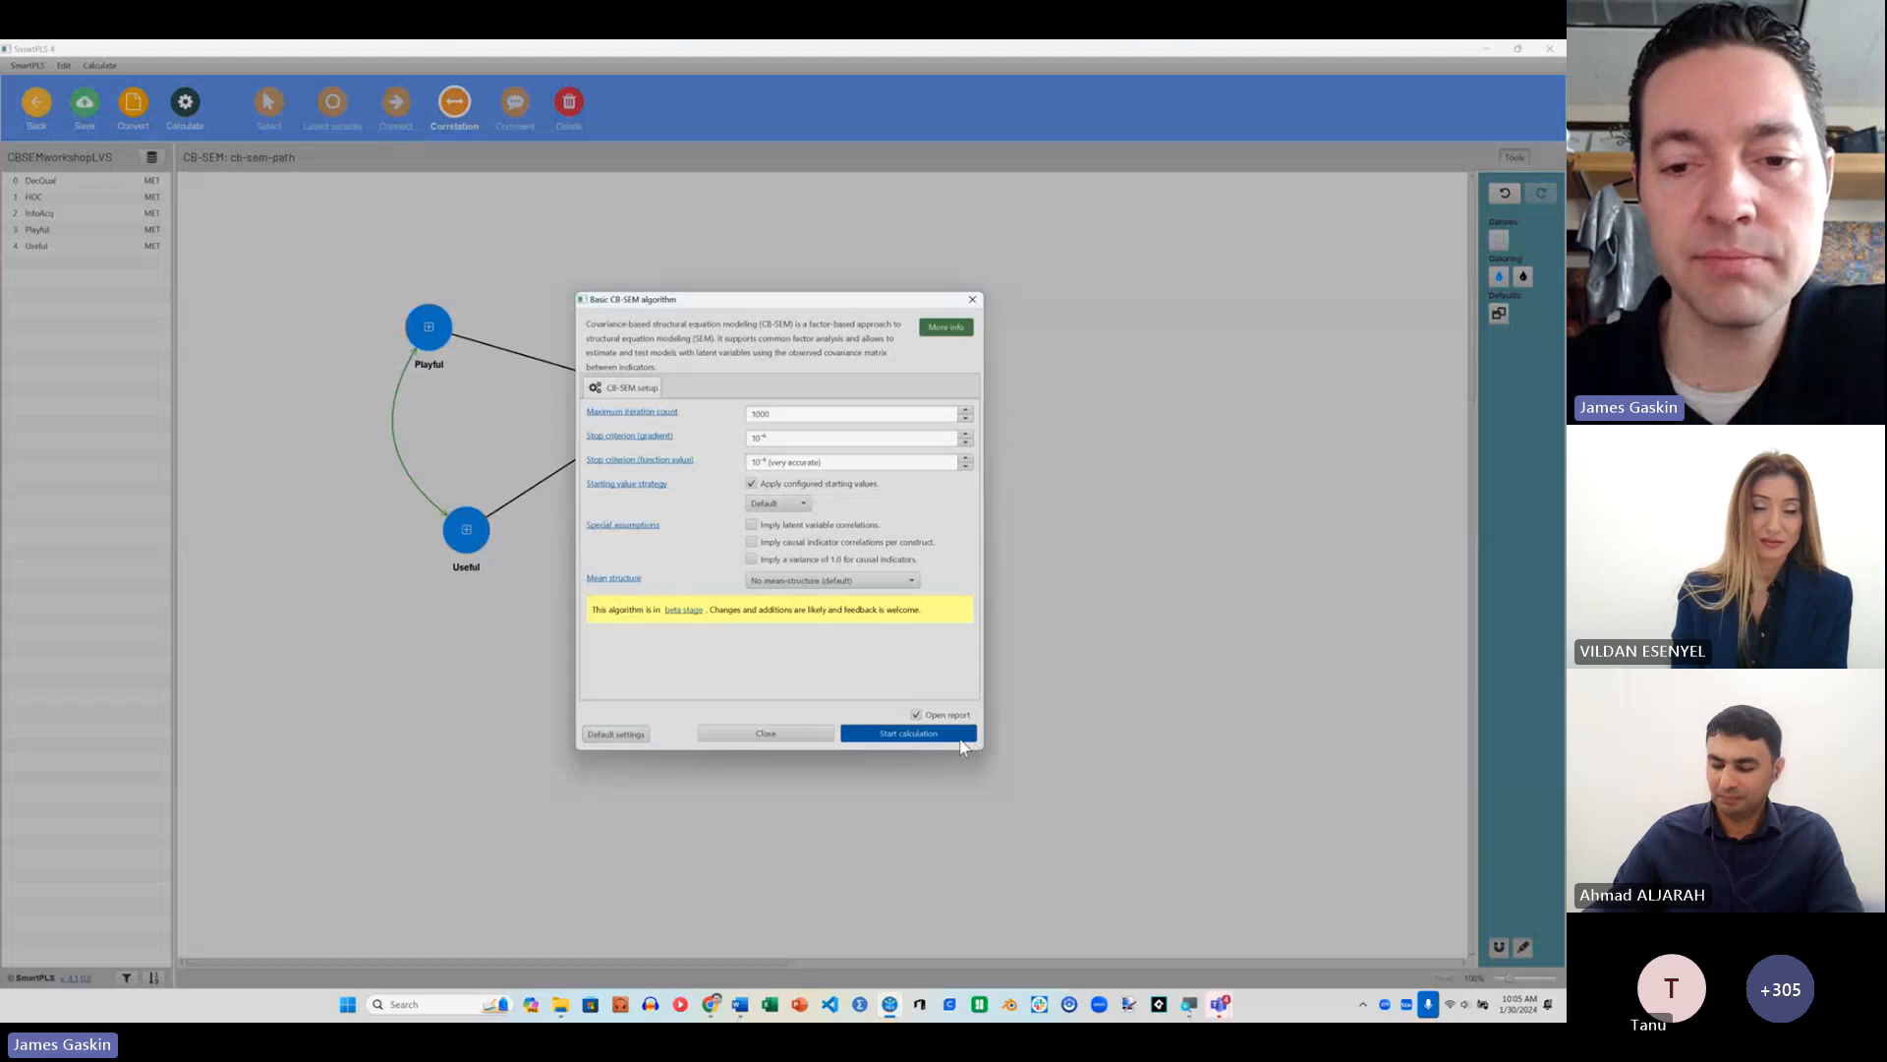
left_click(911, 739)
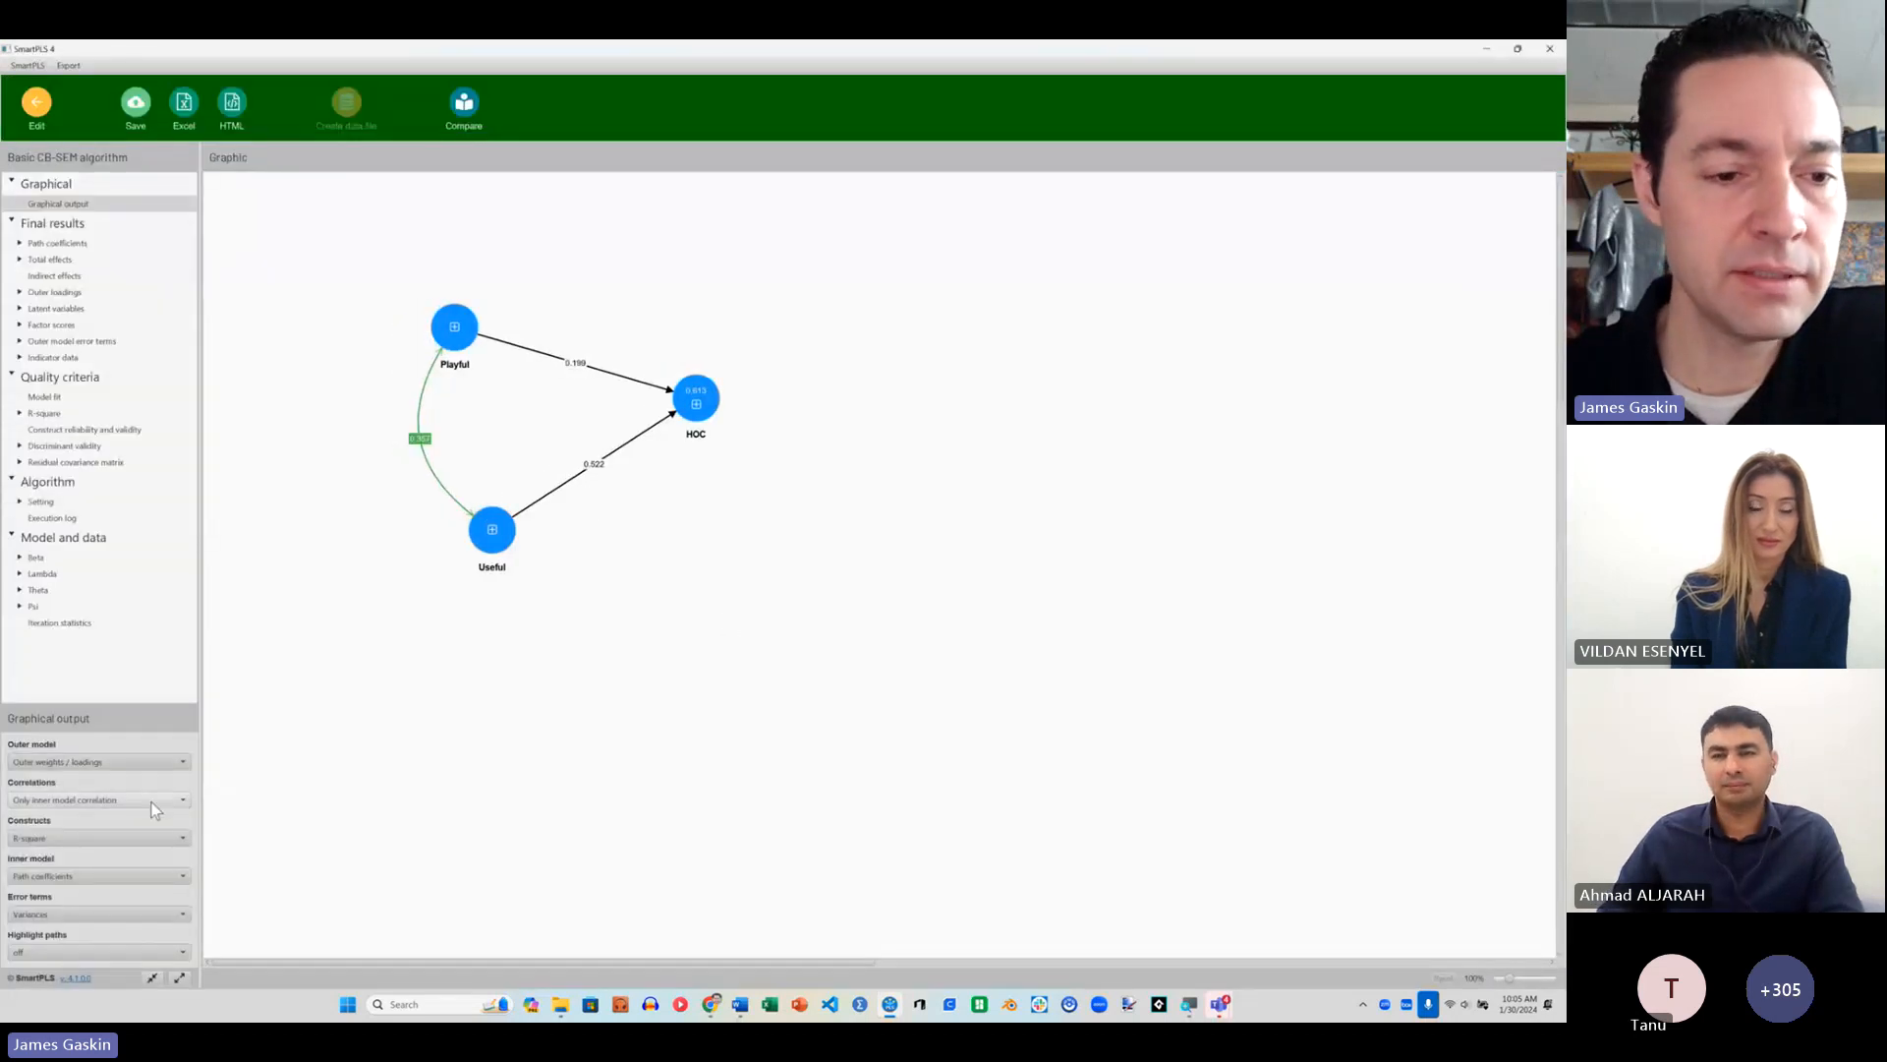
left_click(75, 877)
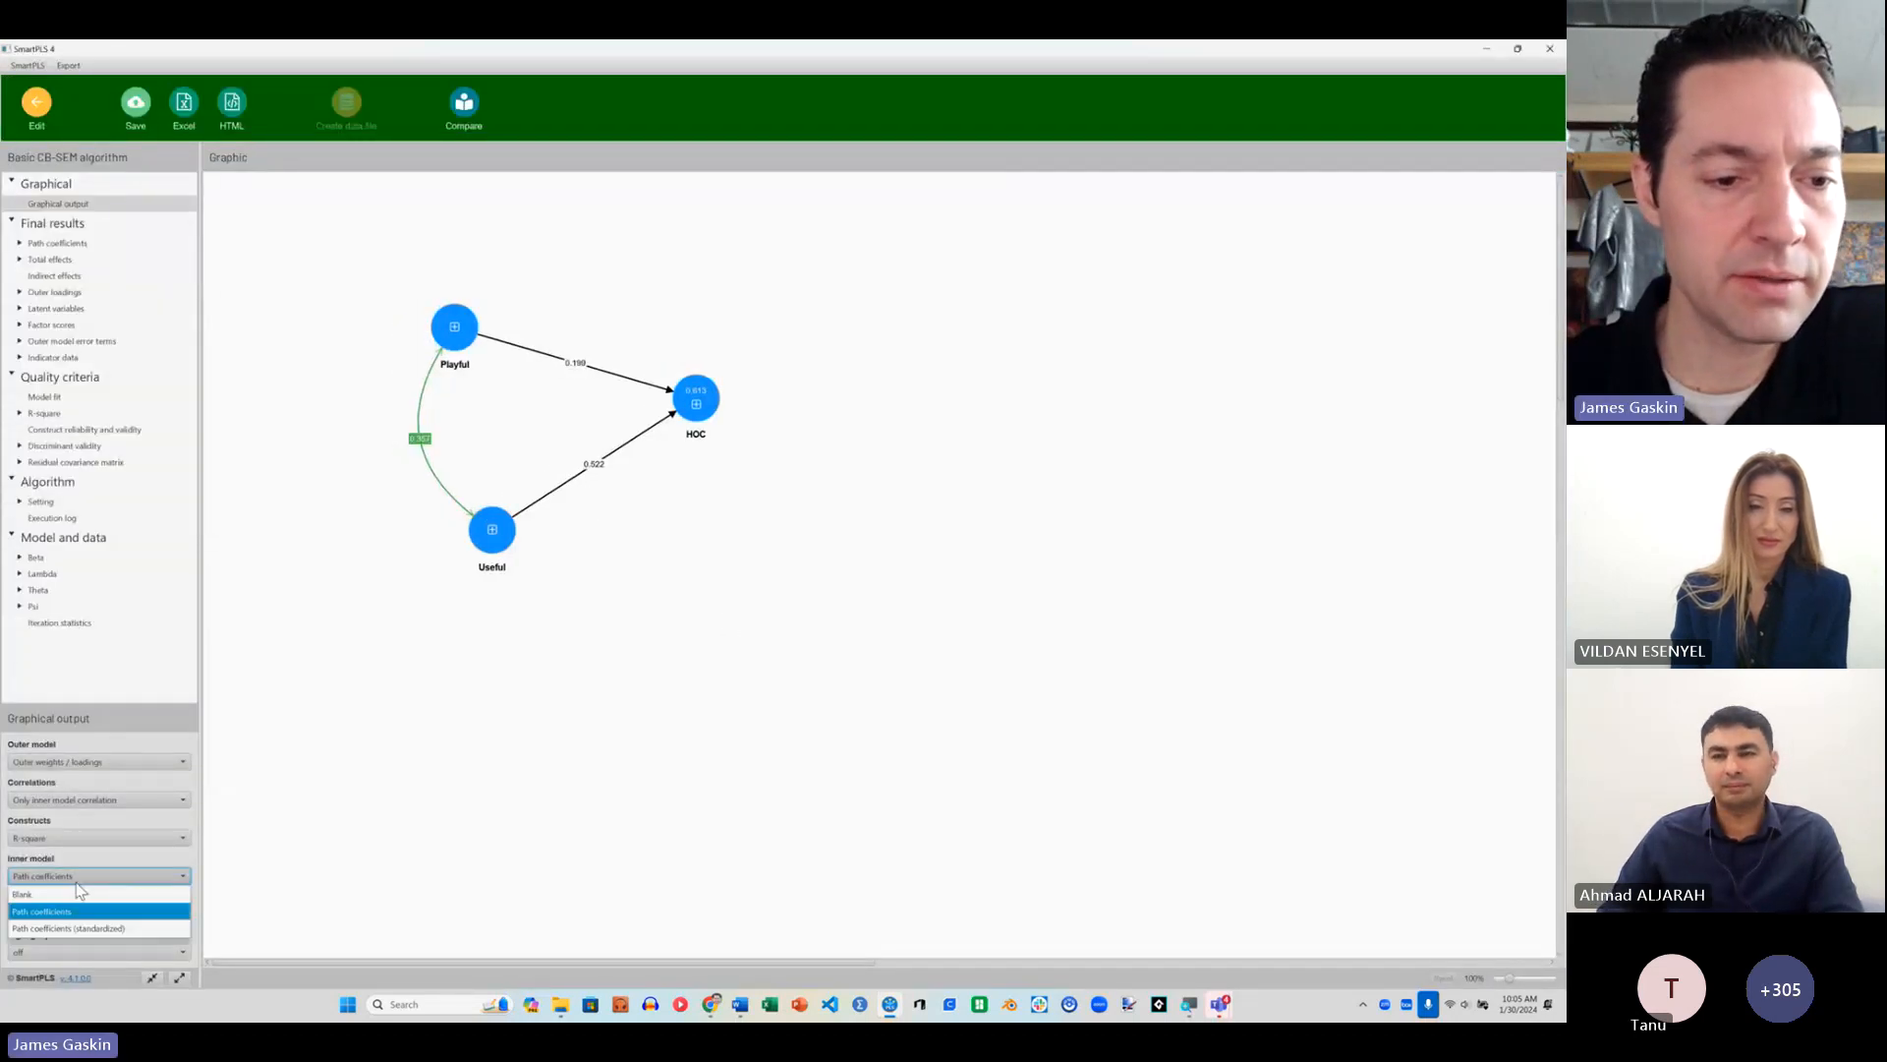
left_click(113, 924)
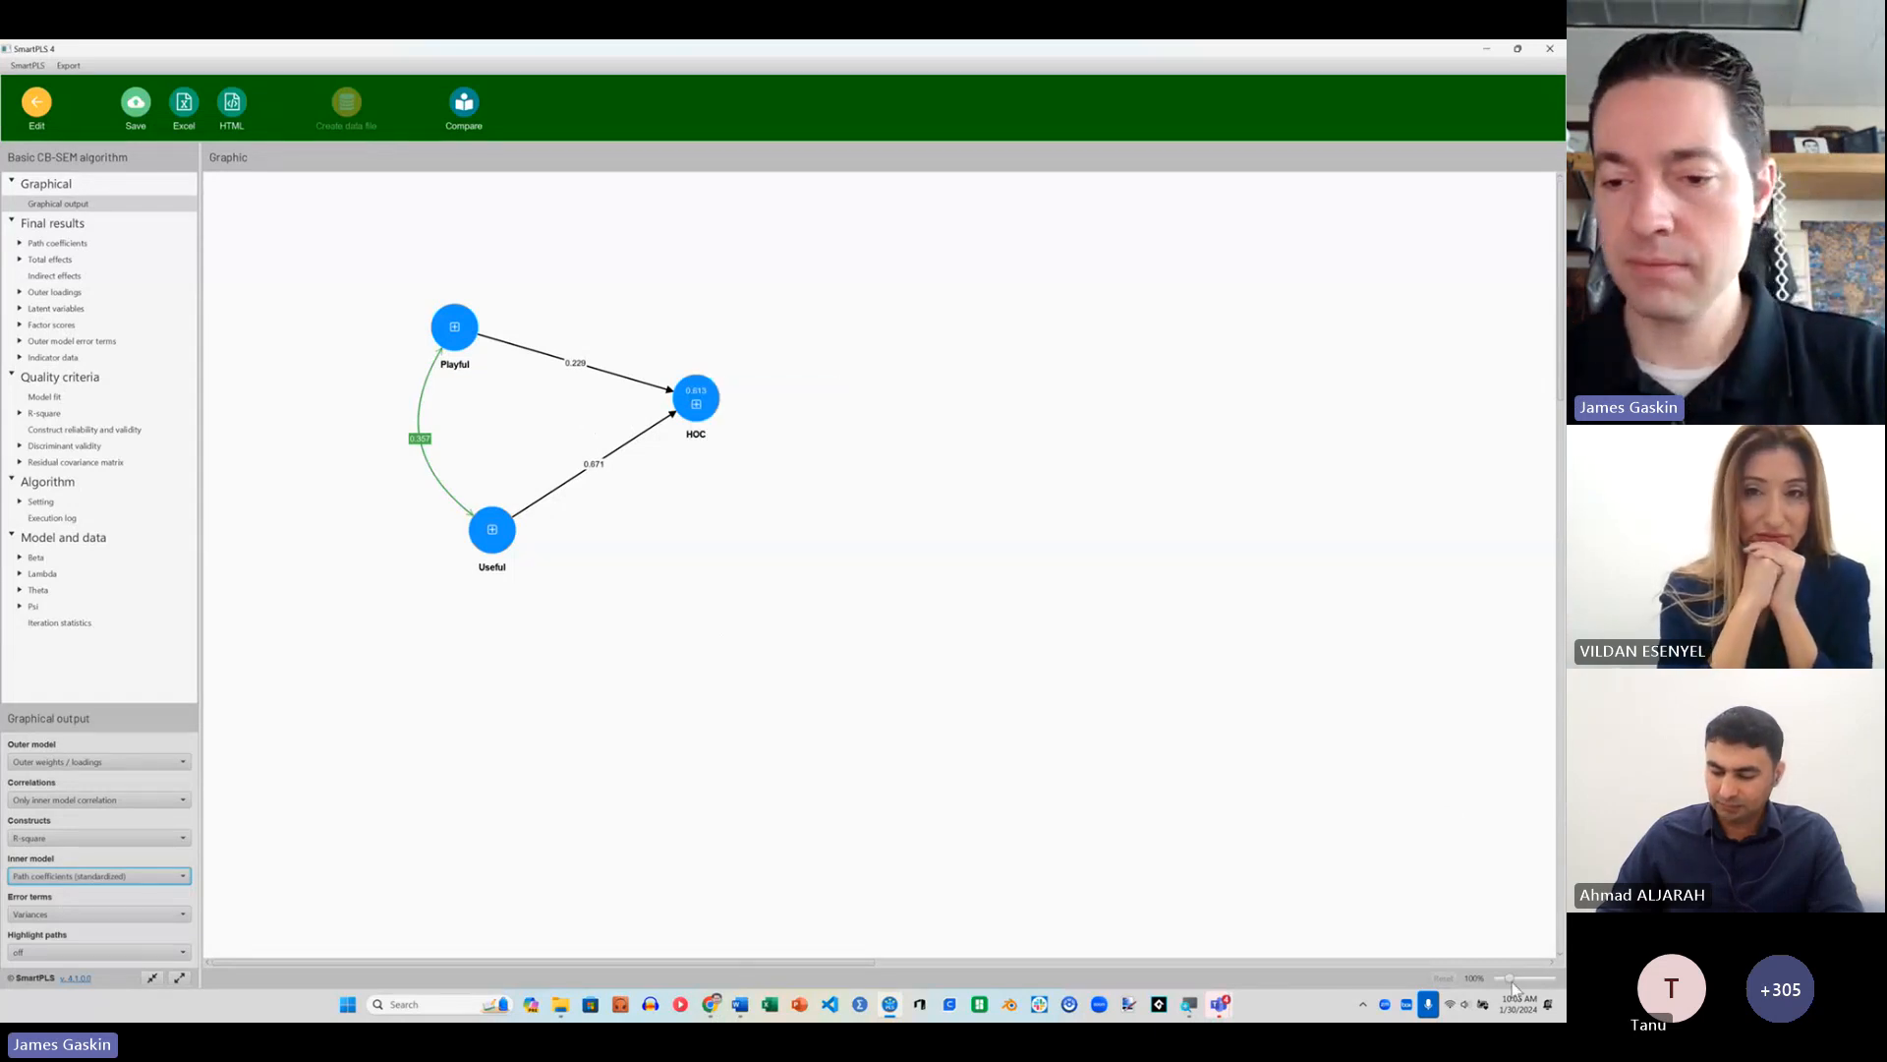
Step: Enlarge the graphical output and align Useful beneath Playful with HOC closer to them to examine the path coefficients and R-square
left_click_drag(1509, 978, 1527, 982)
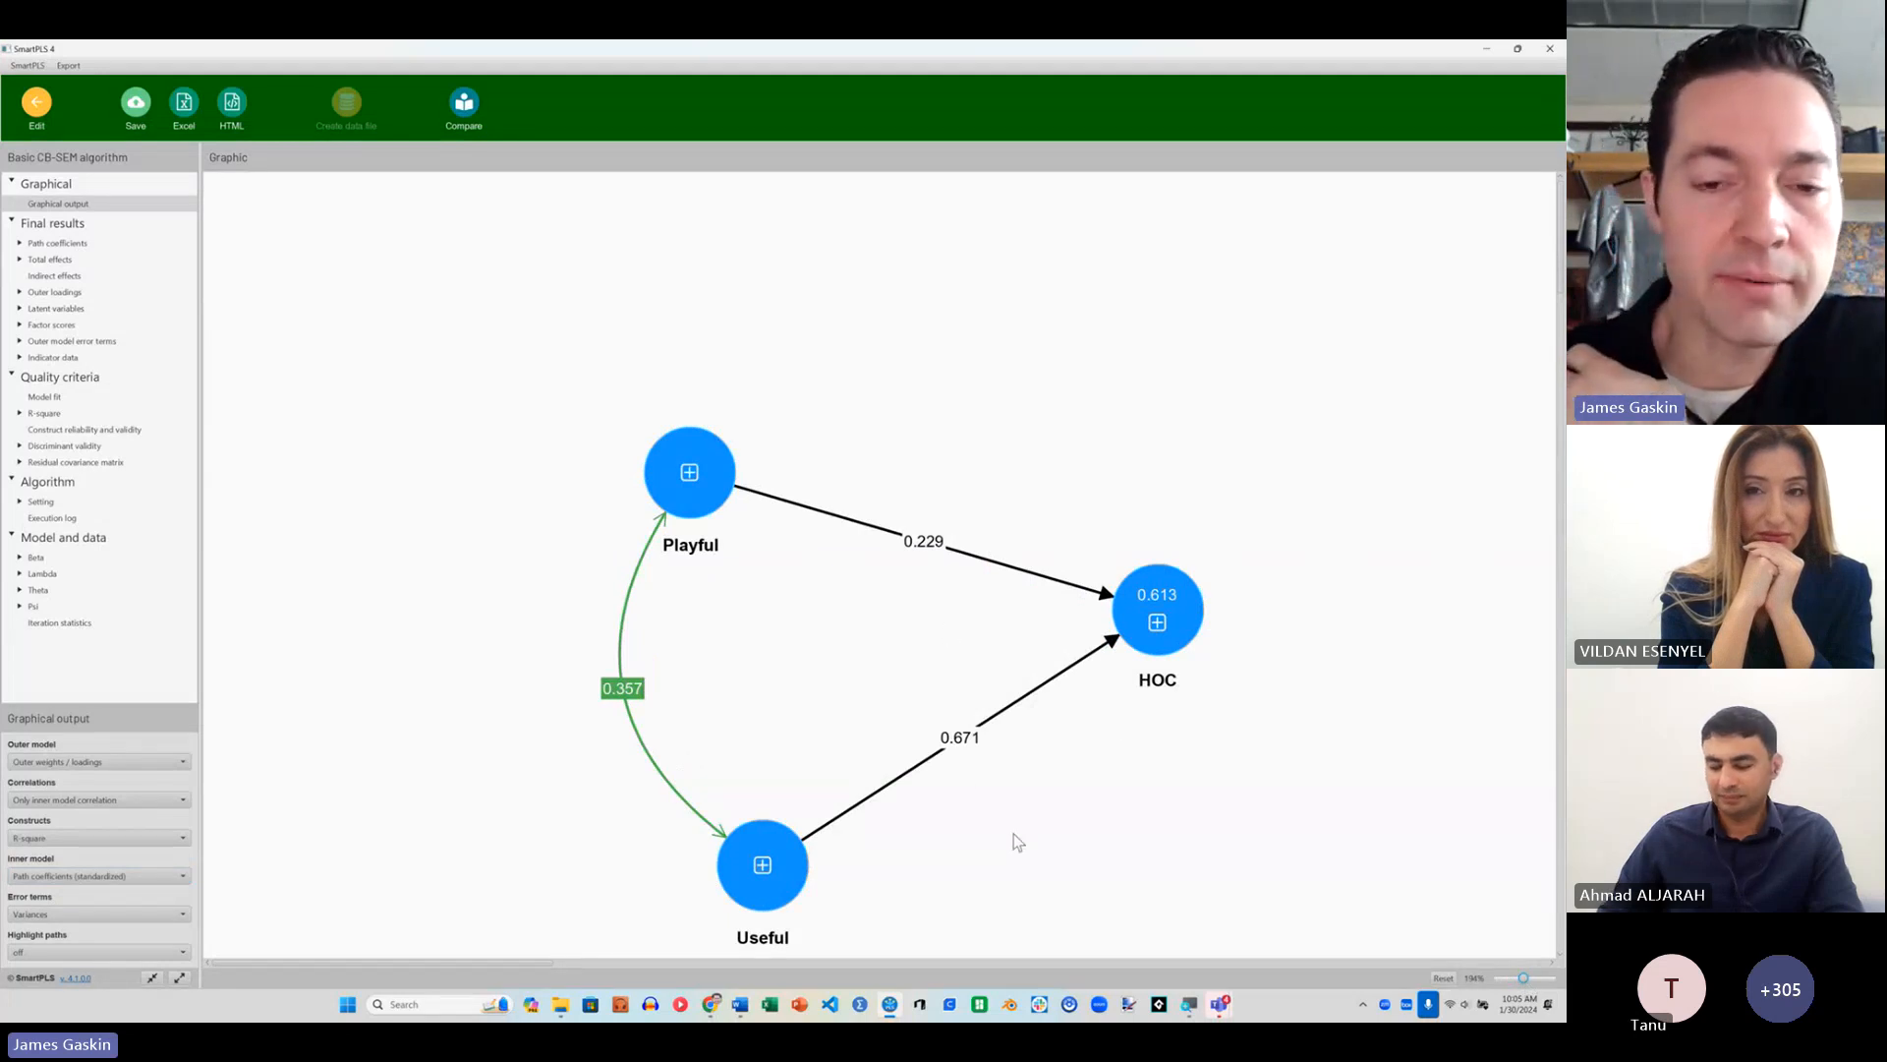
left_click_drag(766, 846, 692, 694)
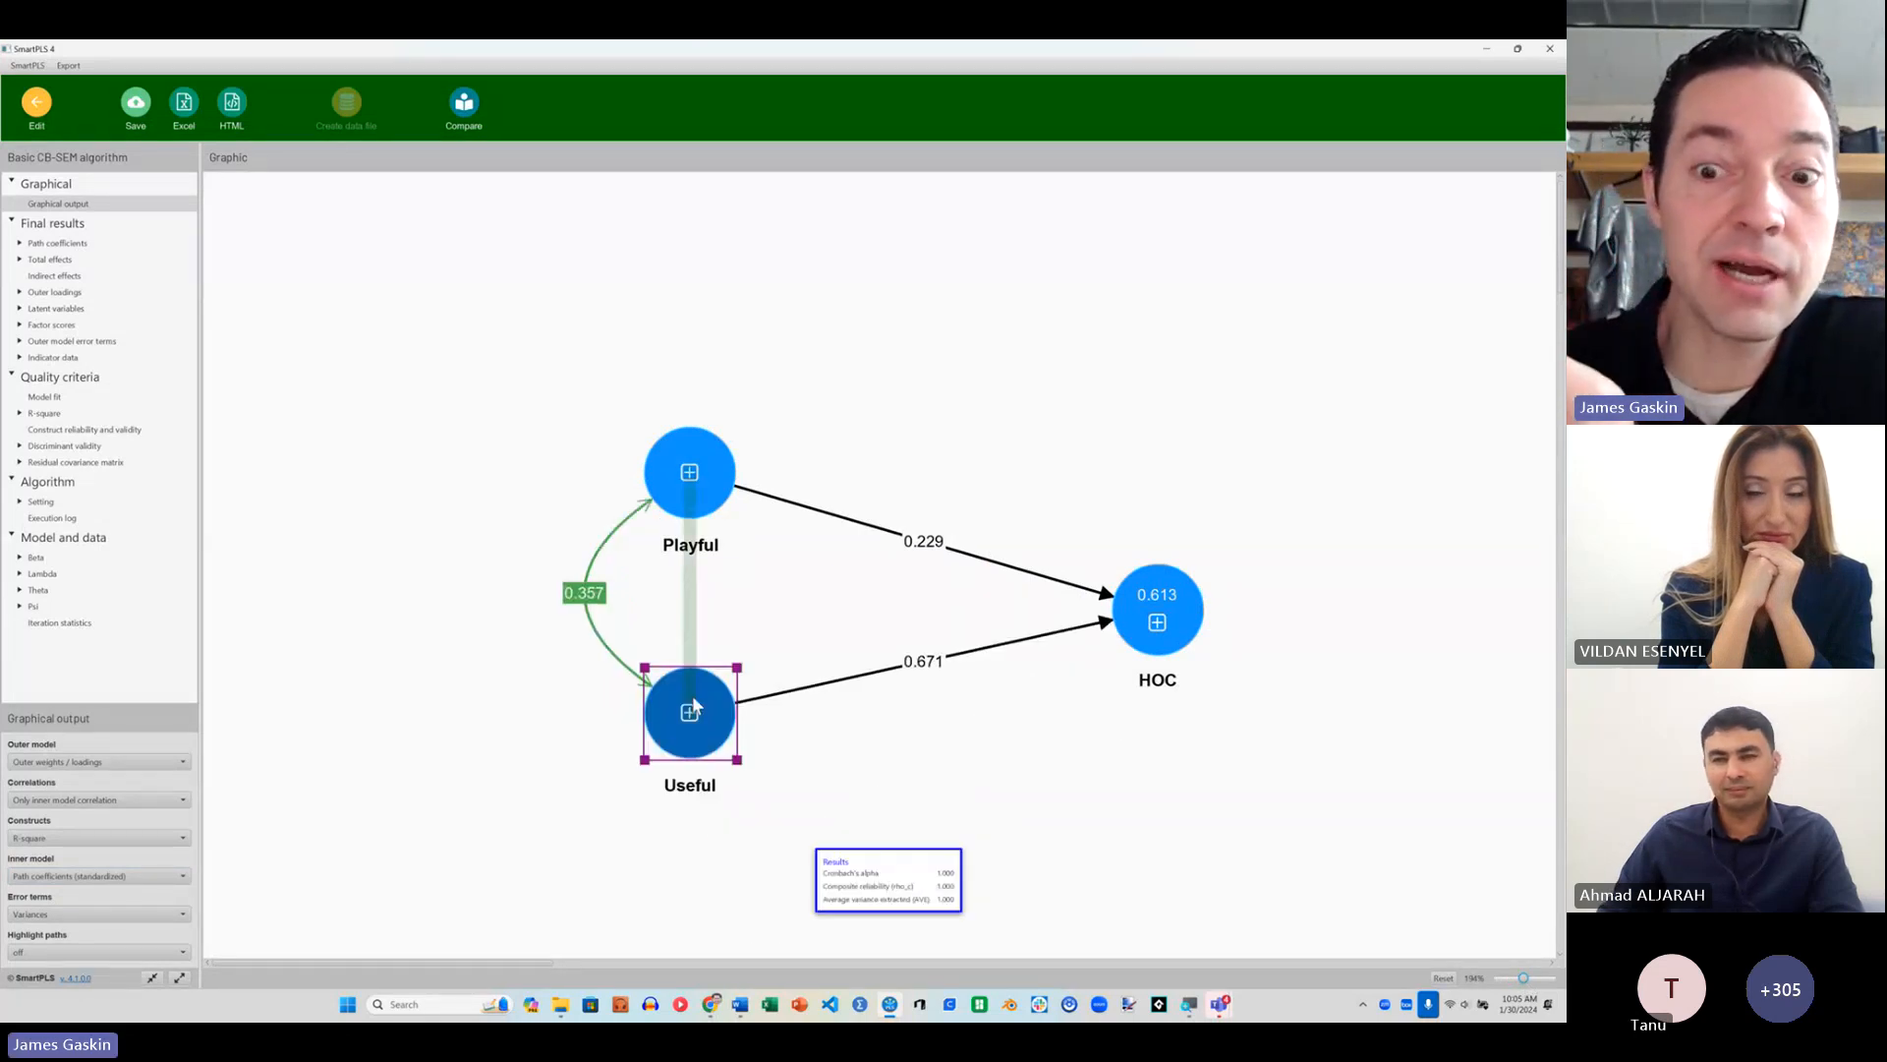
mouse_move(1190, 631)
left_click_drag(1180, 621, 1040, 621)
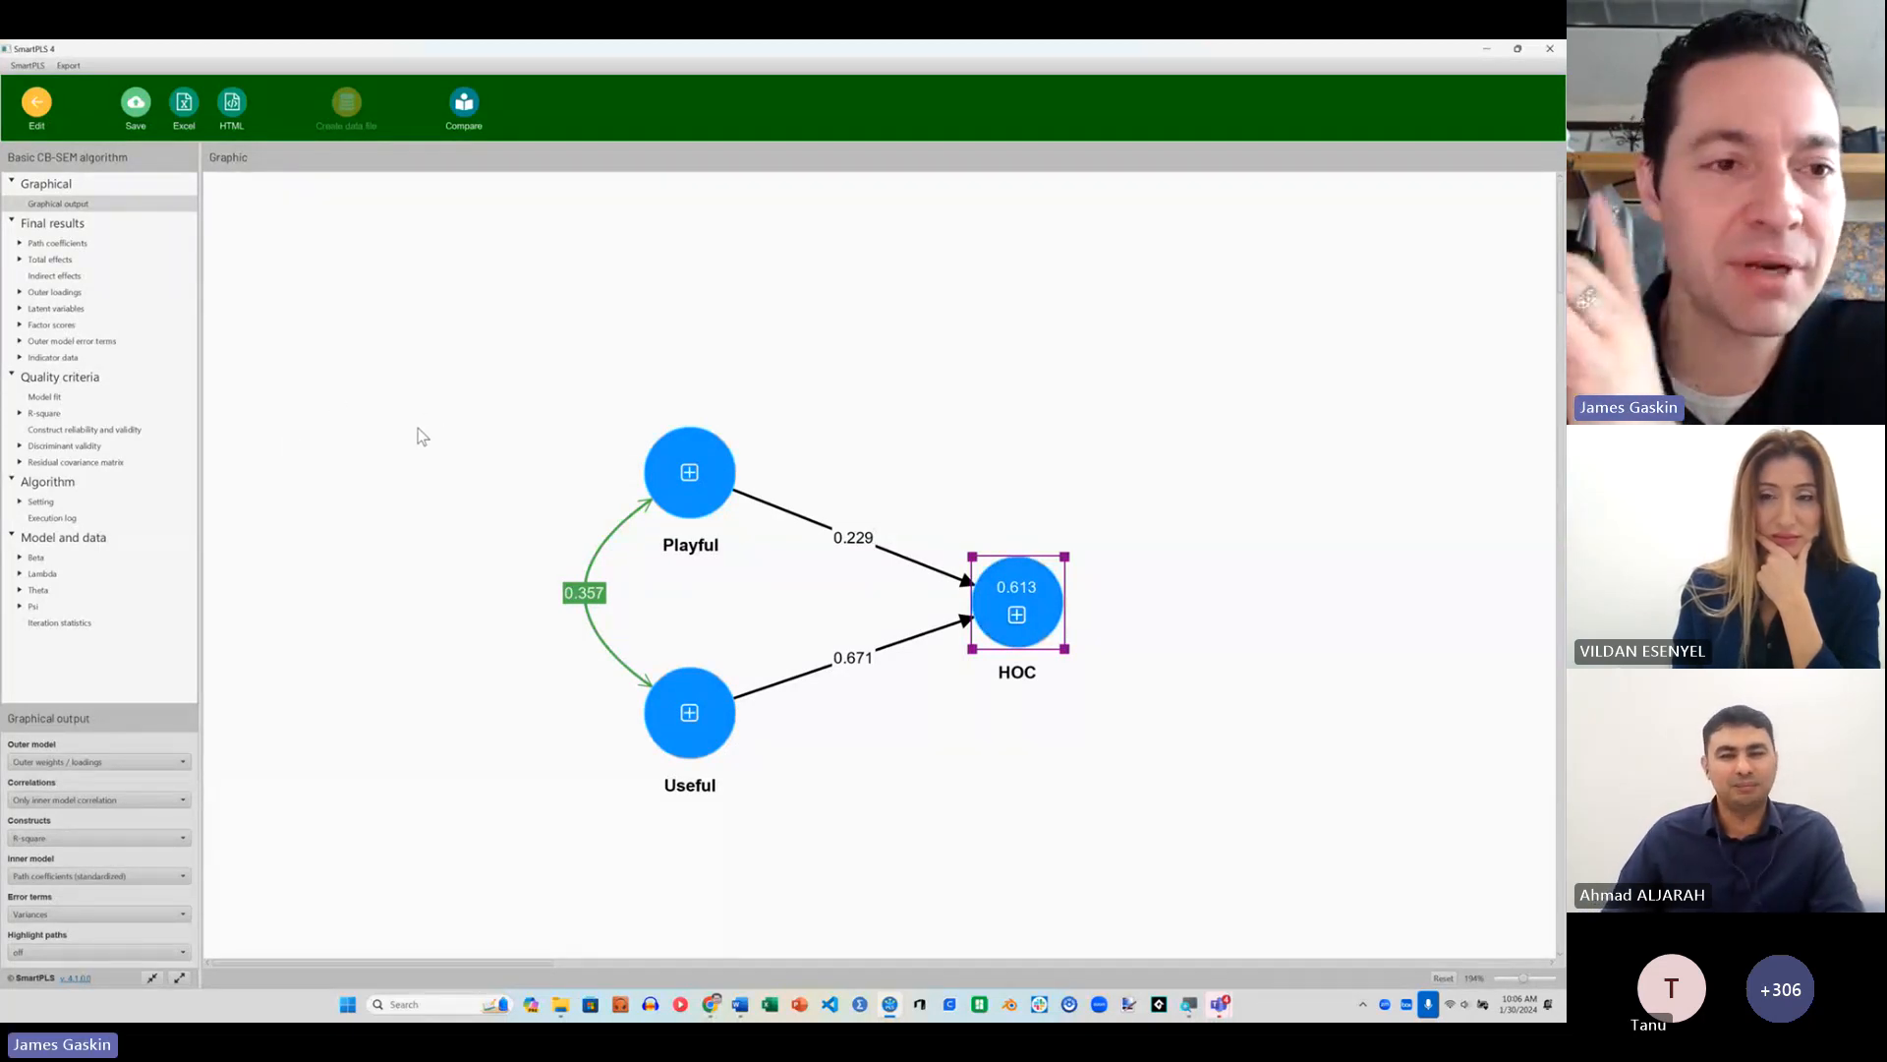
Step: Leave the path model's results report and return to the workspace
left_click(54, 325)
left_click(36, 103)
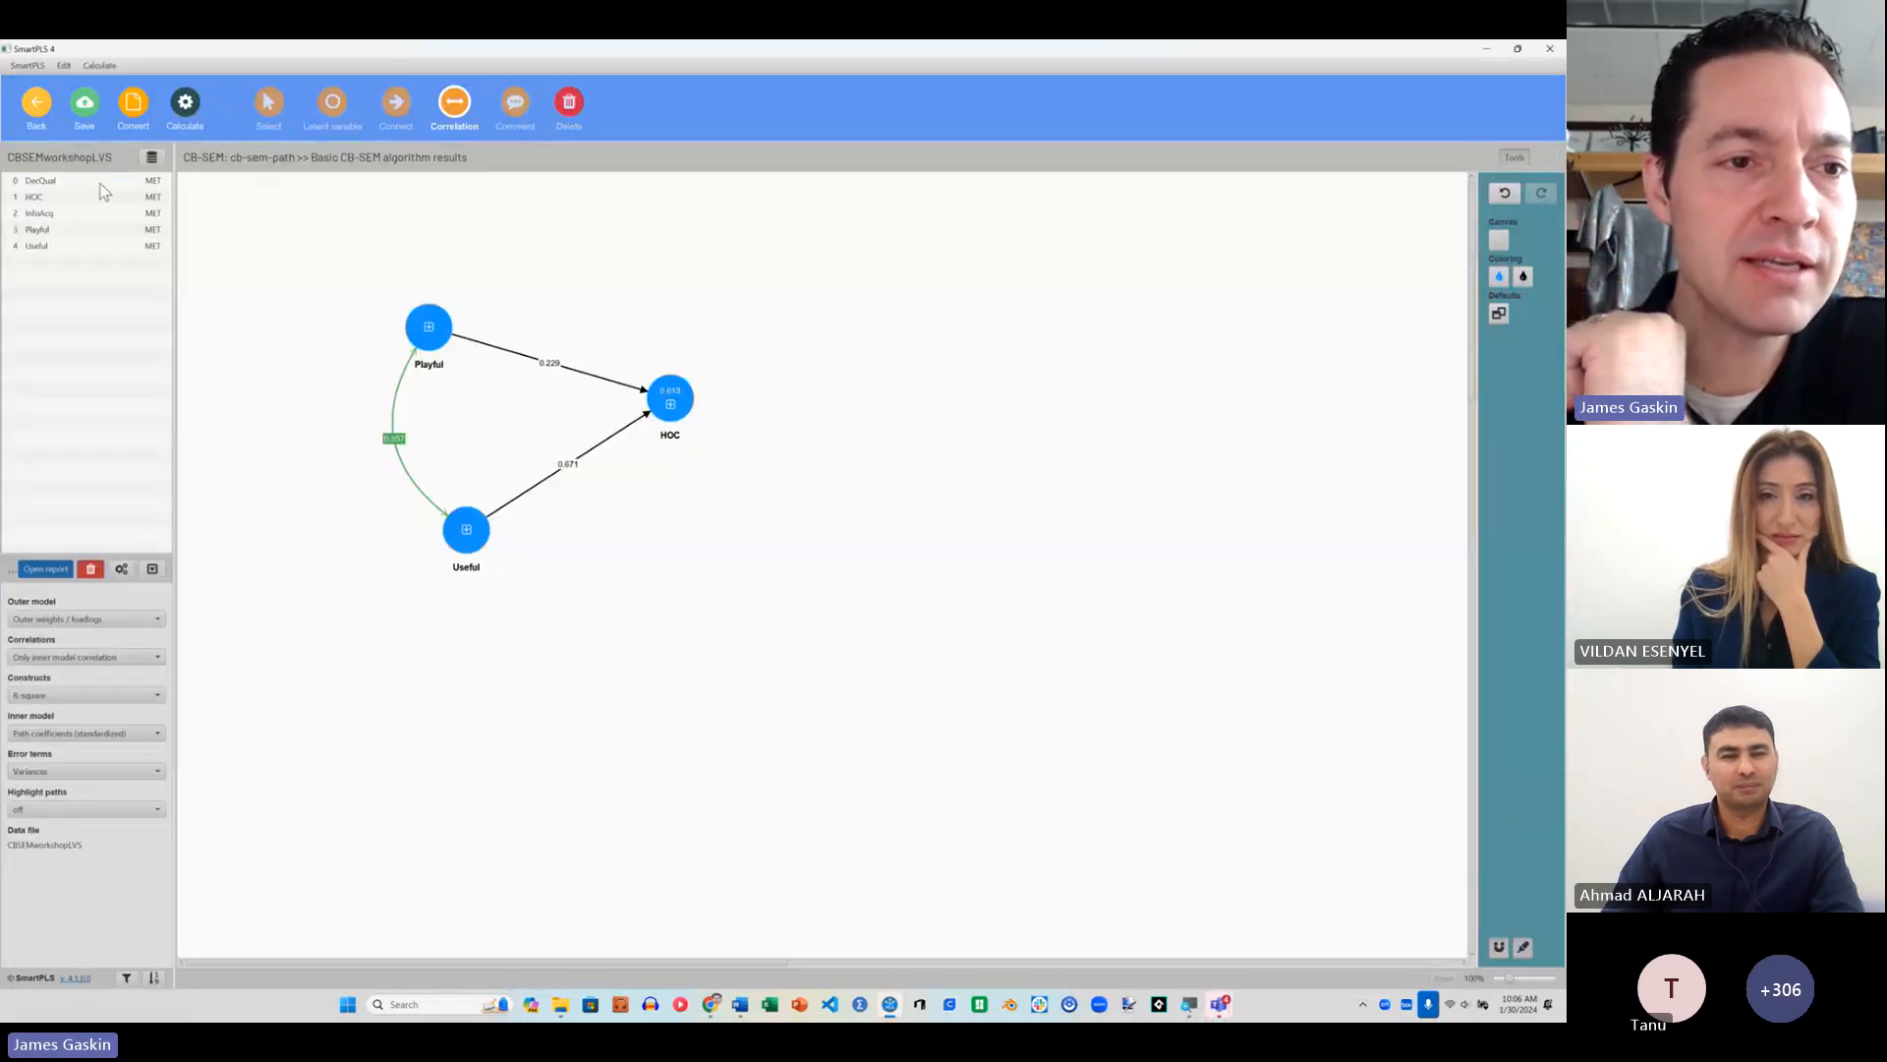
left_click(38, 104)
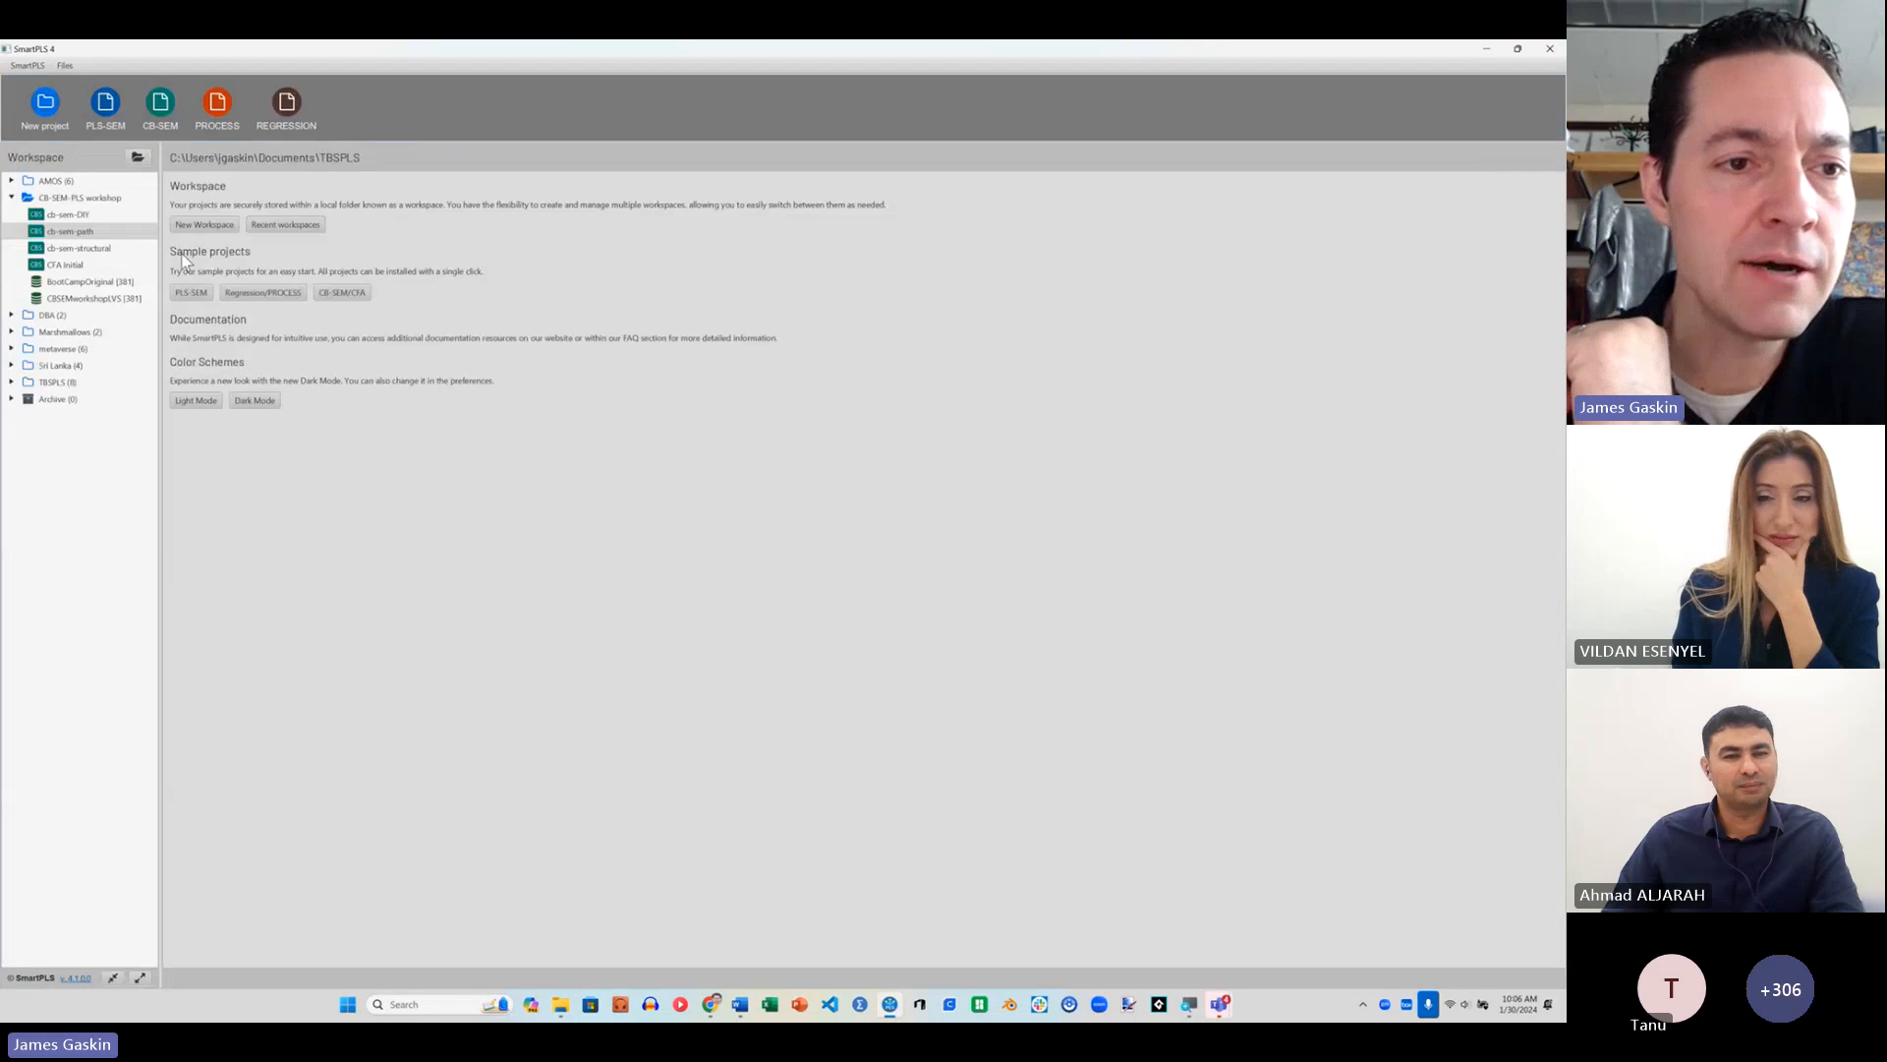
left_click(72, 216)
double_click(73, 216)
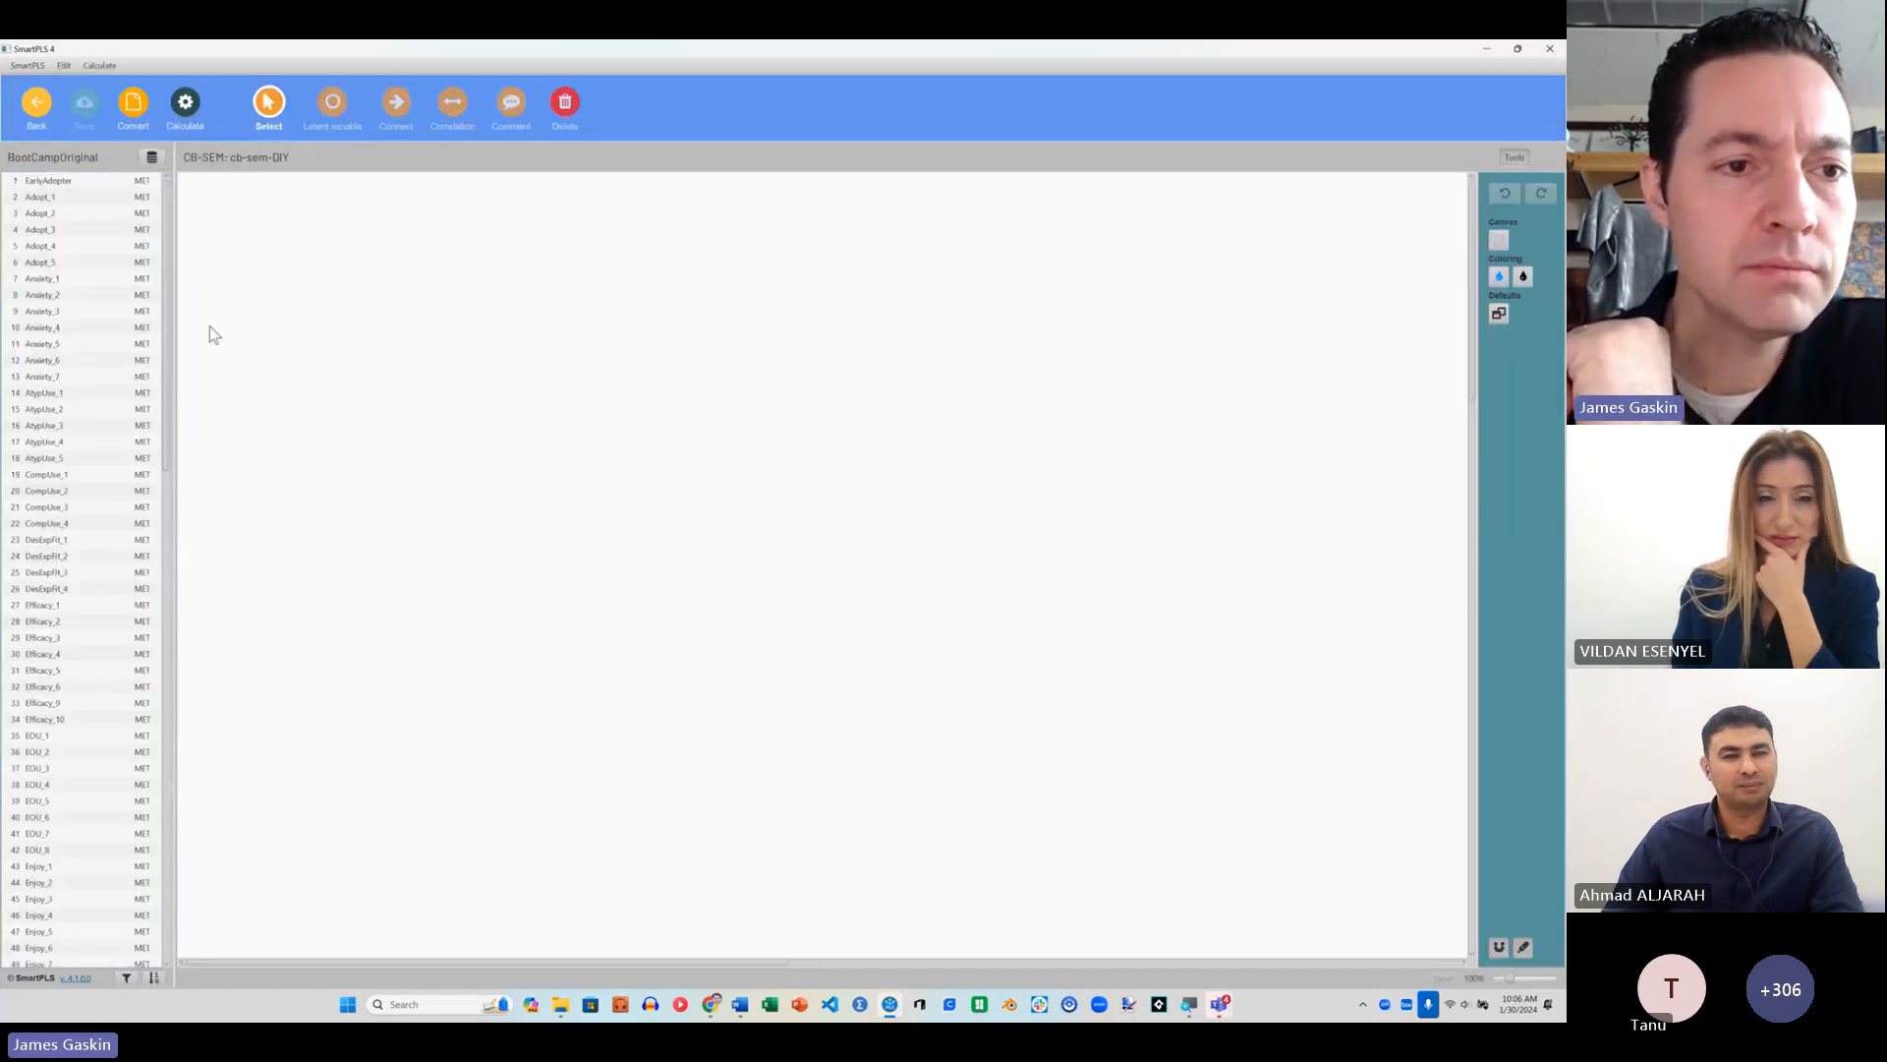
left_click(37, 104)
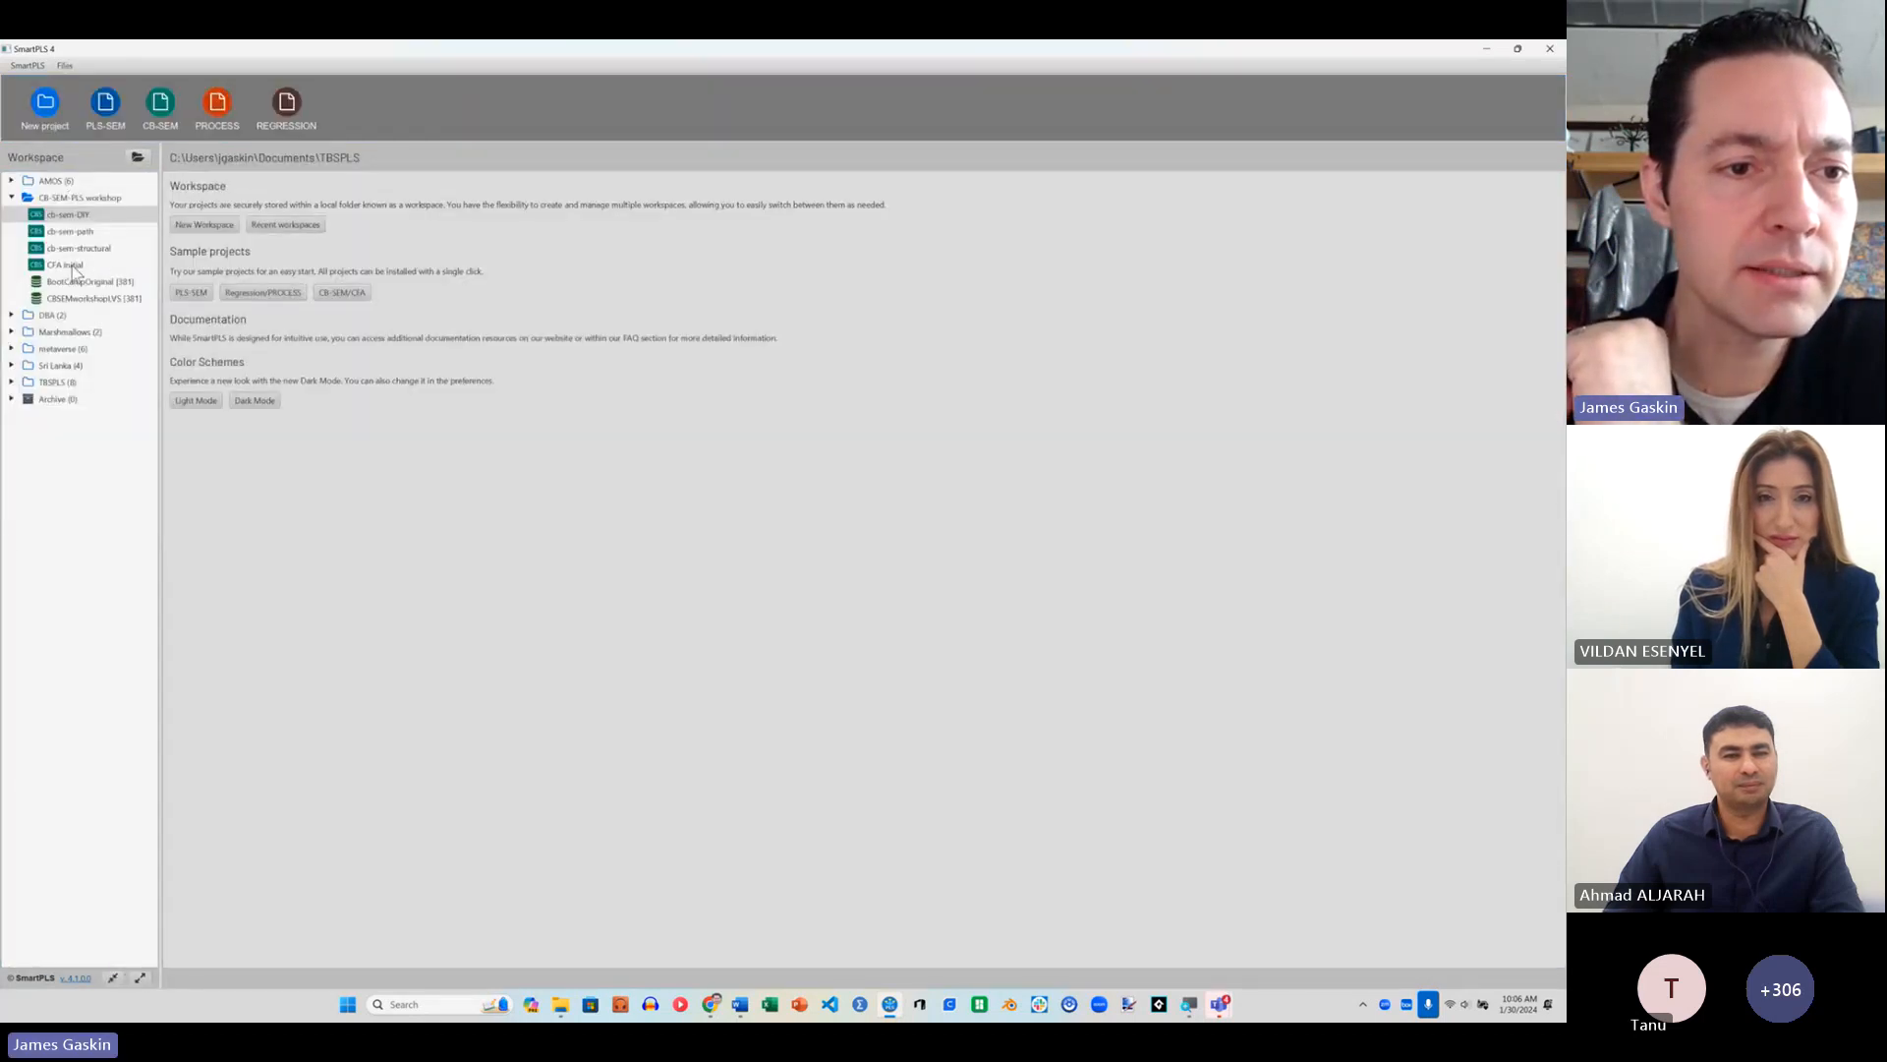
Step: Open the CFA Initial model and run the basic CB-SEM algorithm to view its Thurstone factor scores
double_click(73, 265)
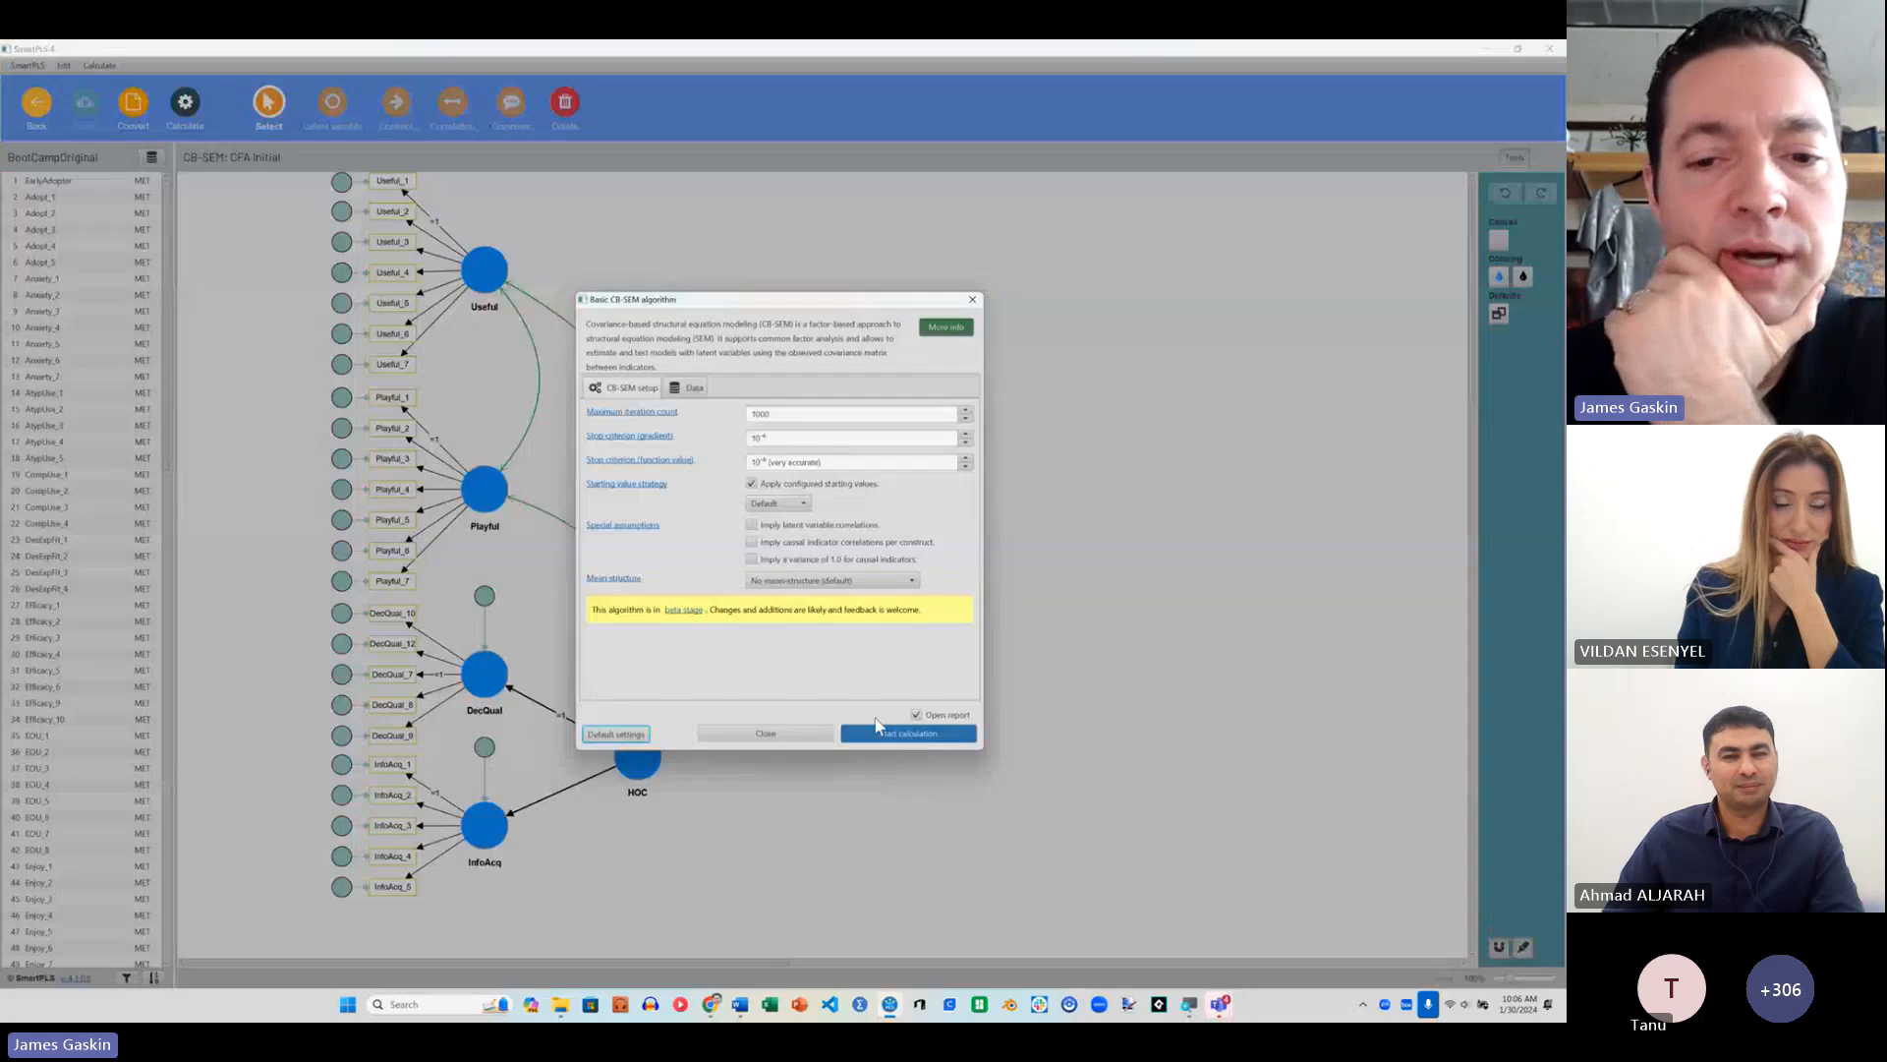
left_click(896, 738)
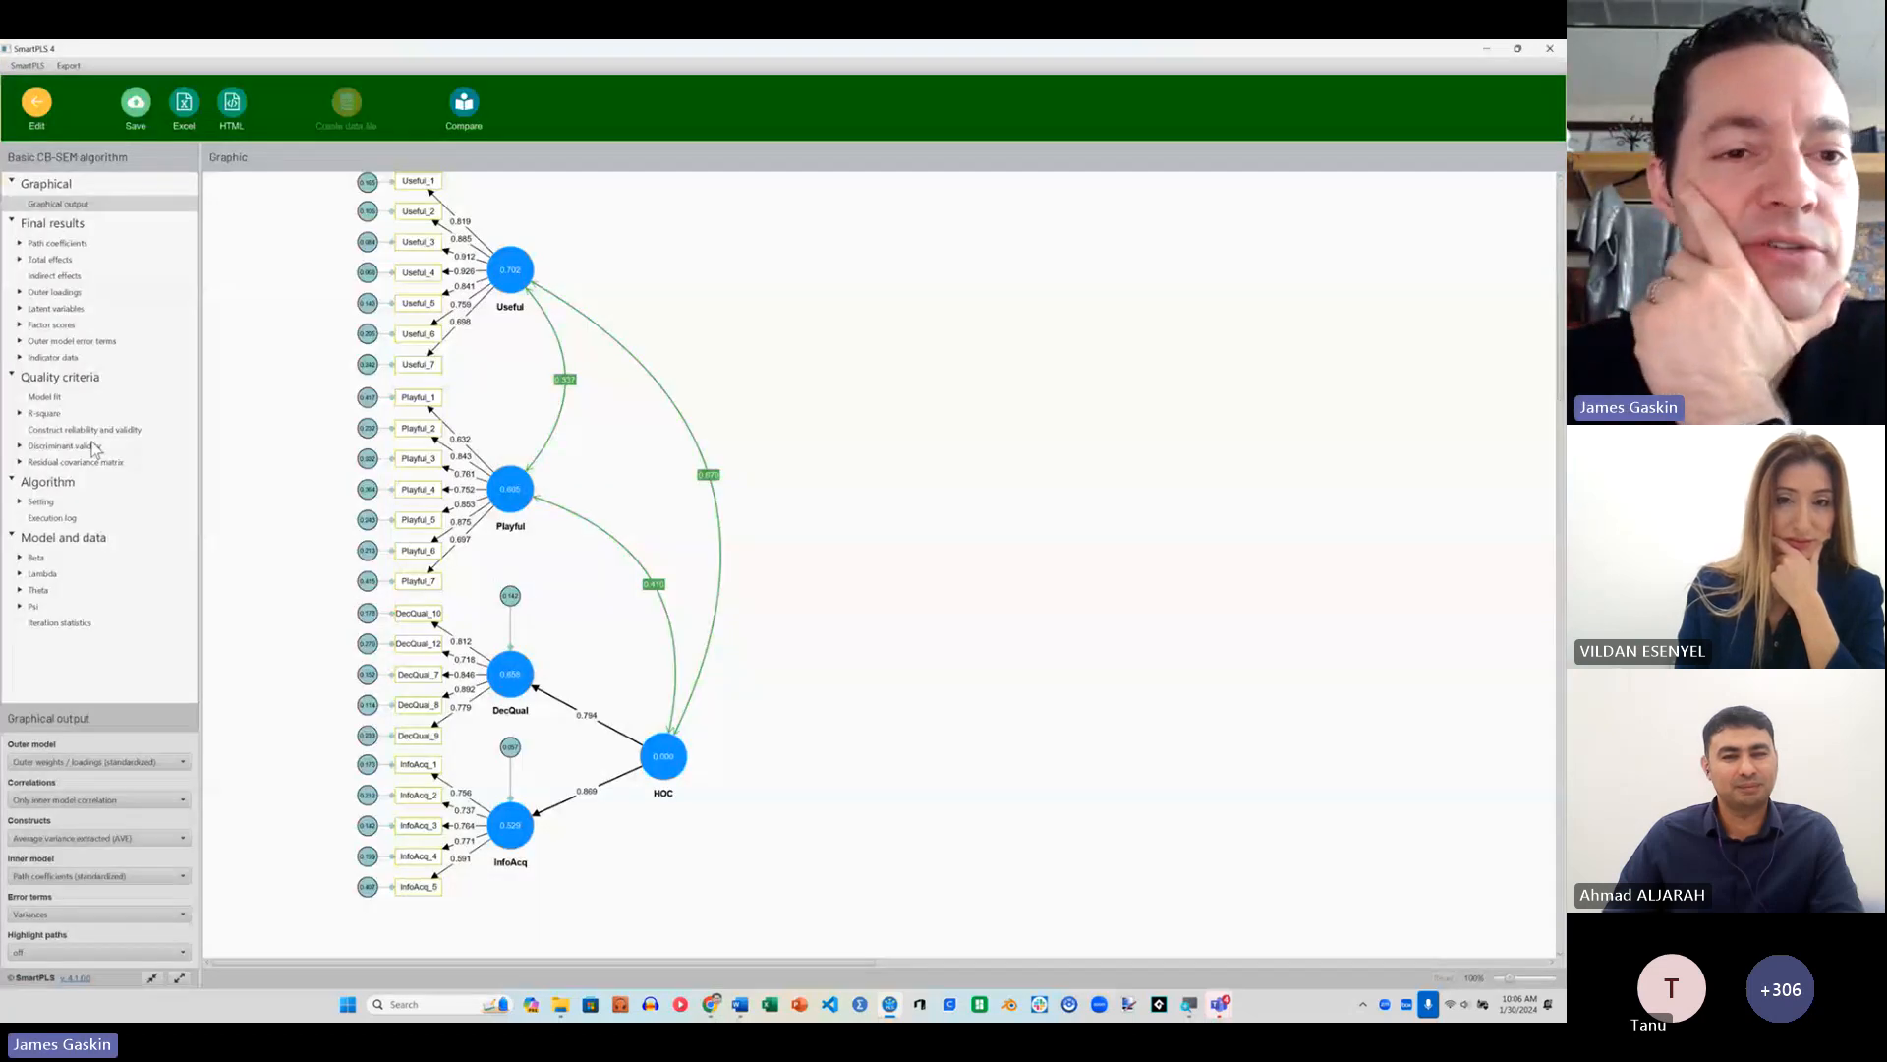
left_click(51, 324)
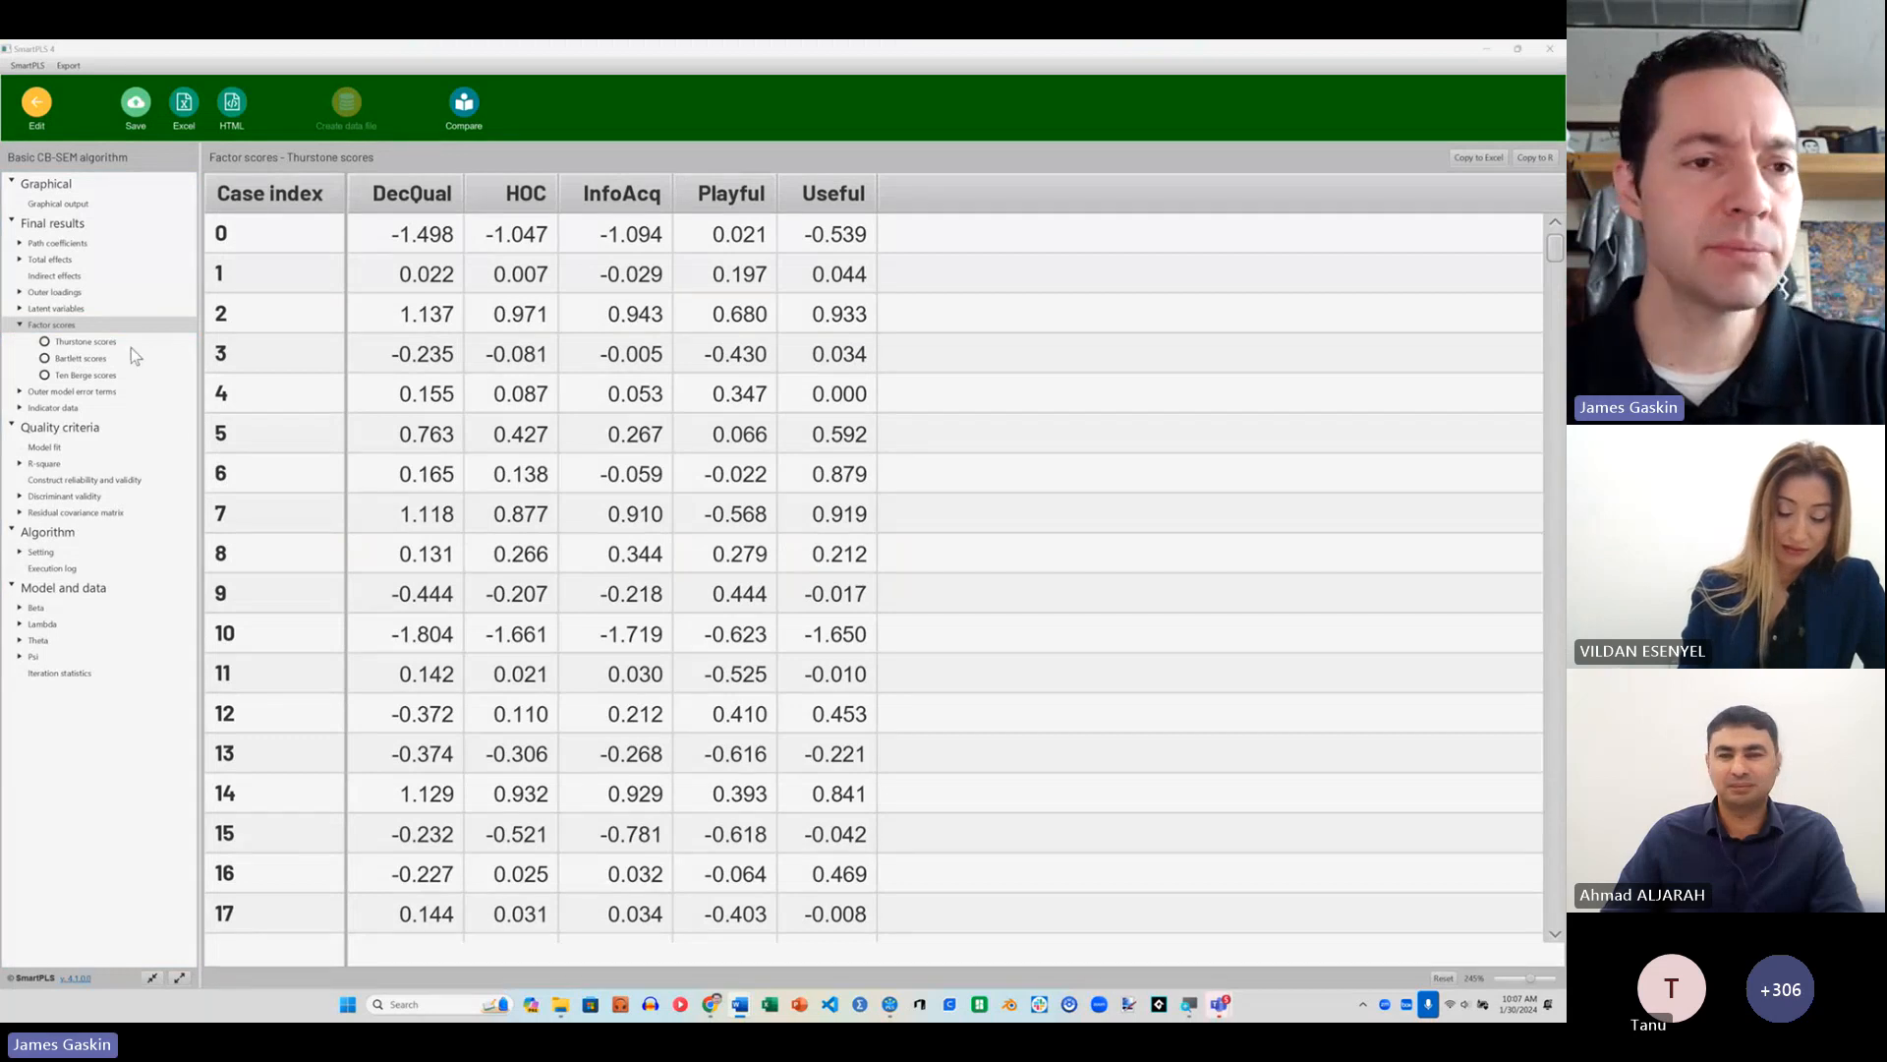
Step: Return to the CFA Initial model and delete the HOC construct and the correlation between Useful and Playful
left_click(36, 101)
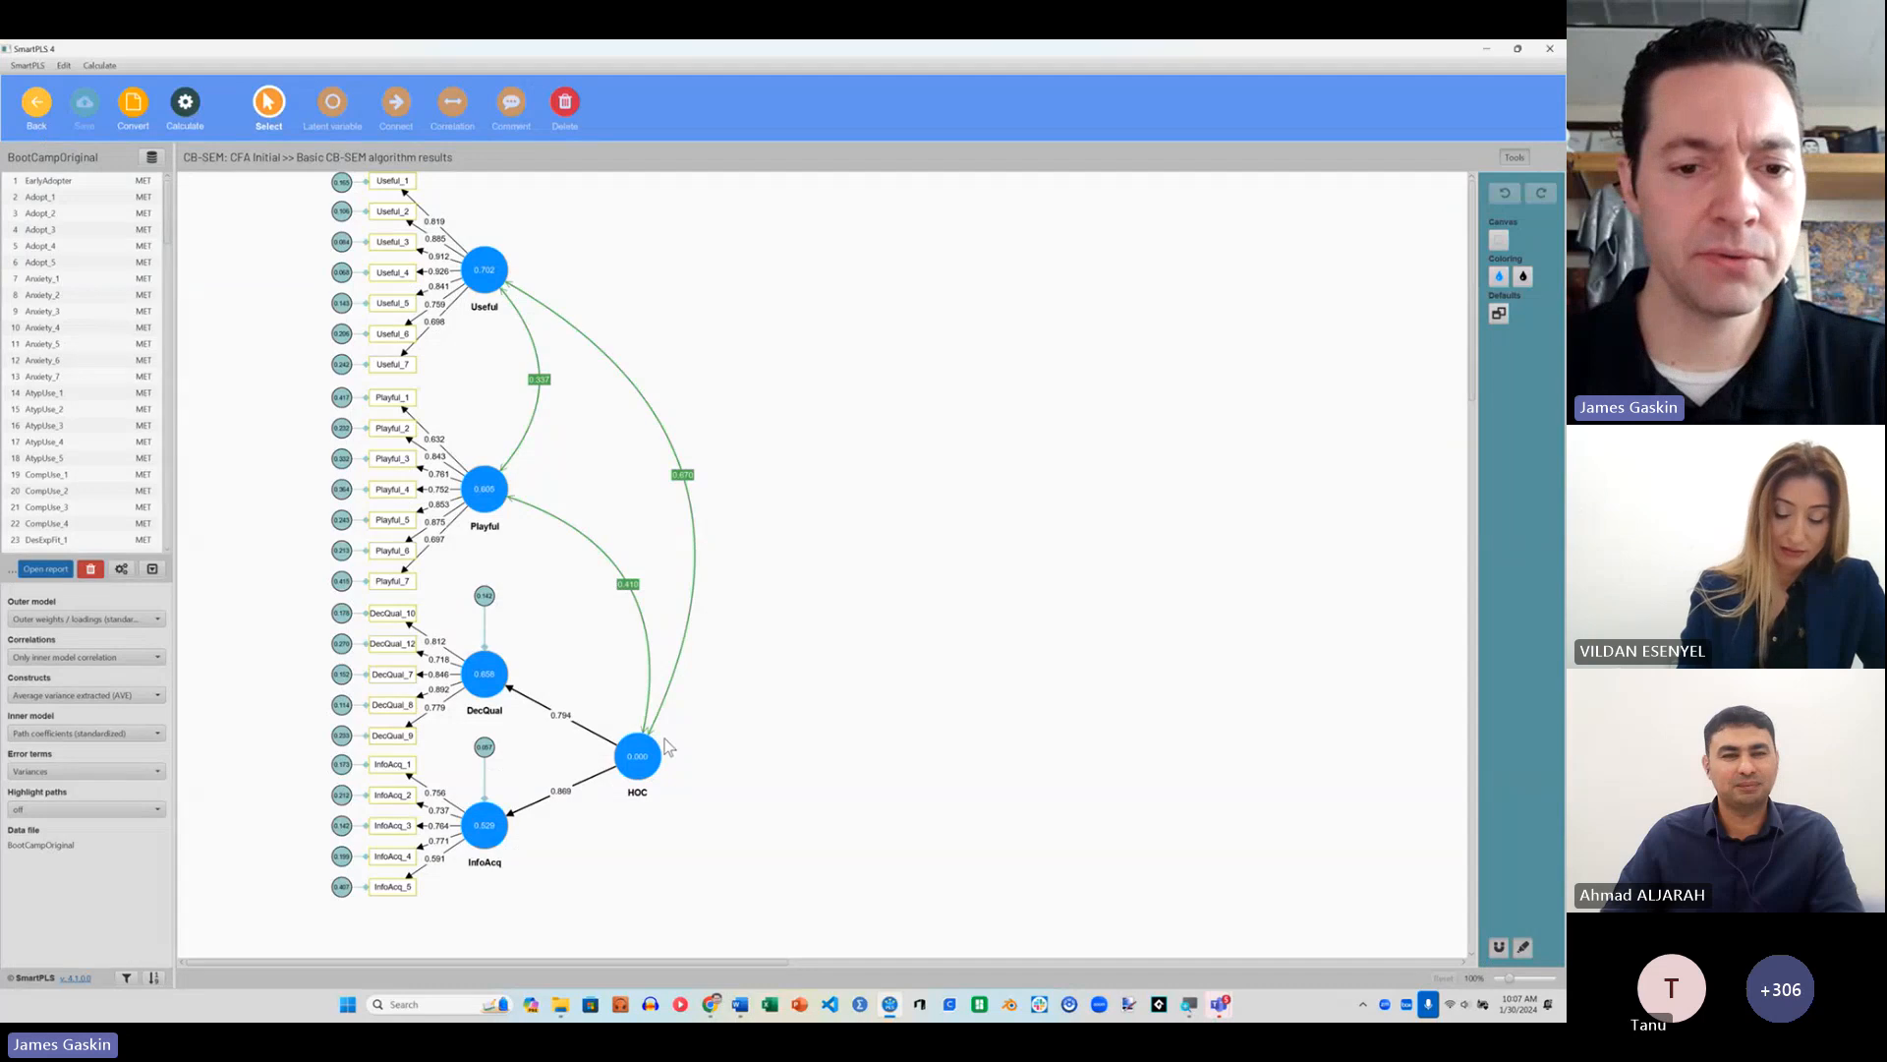
left_click(644, 776)
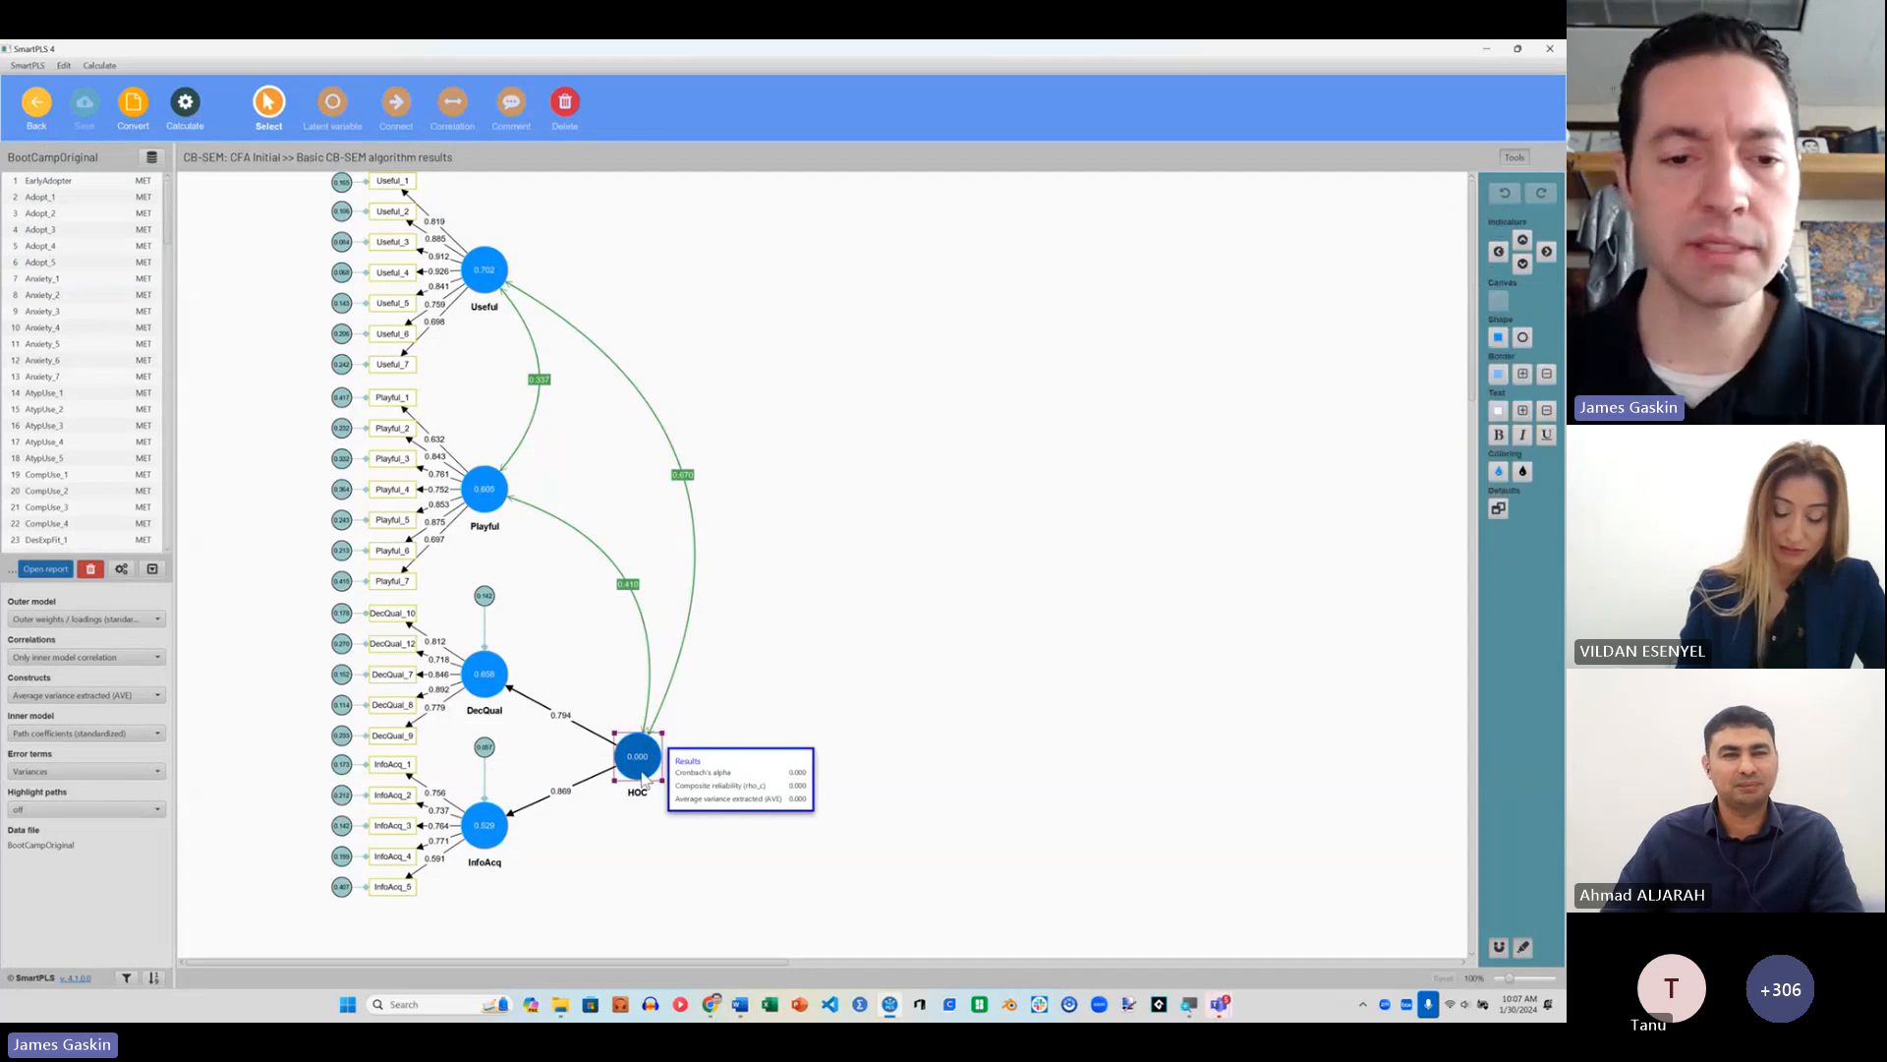
key("Delete")
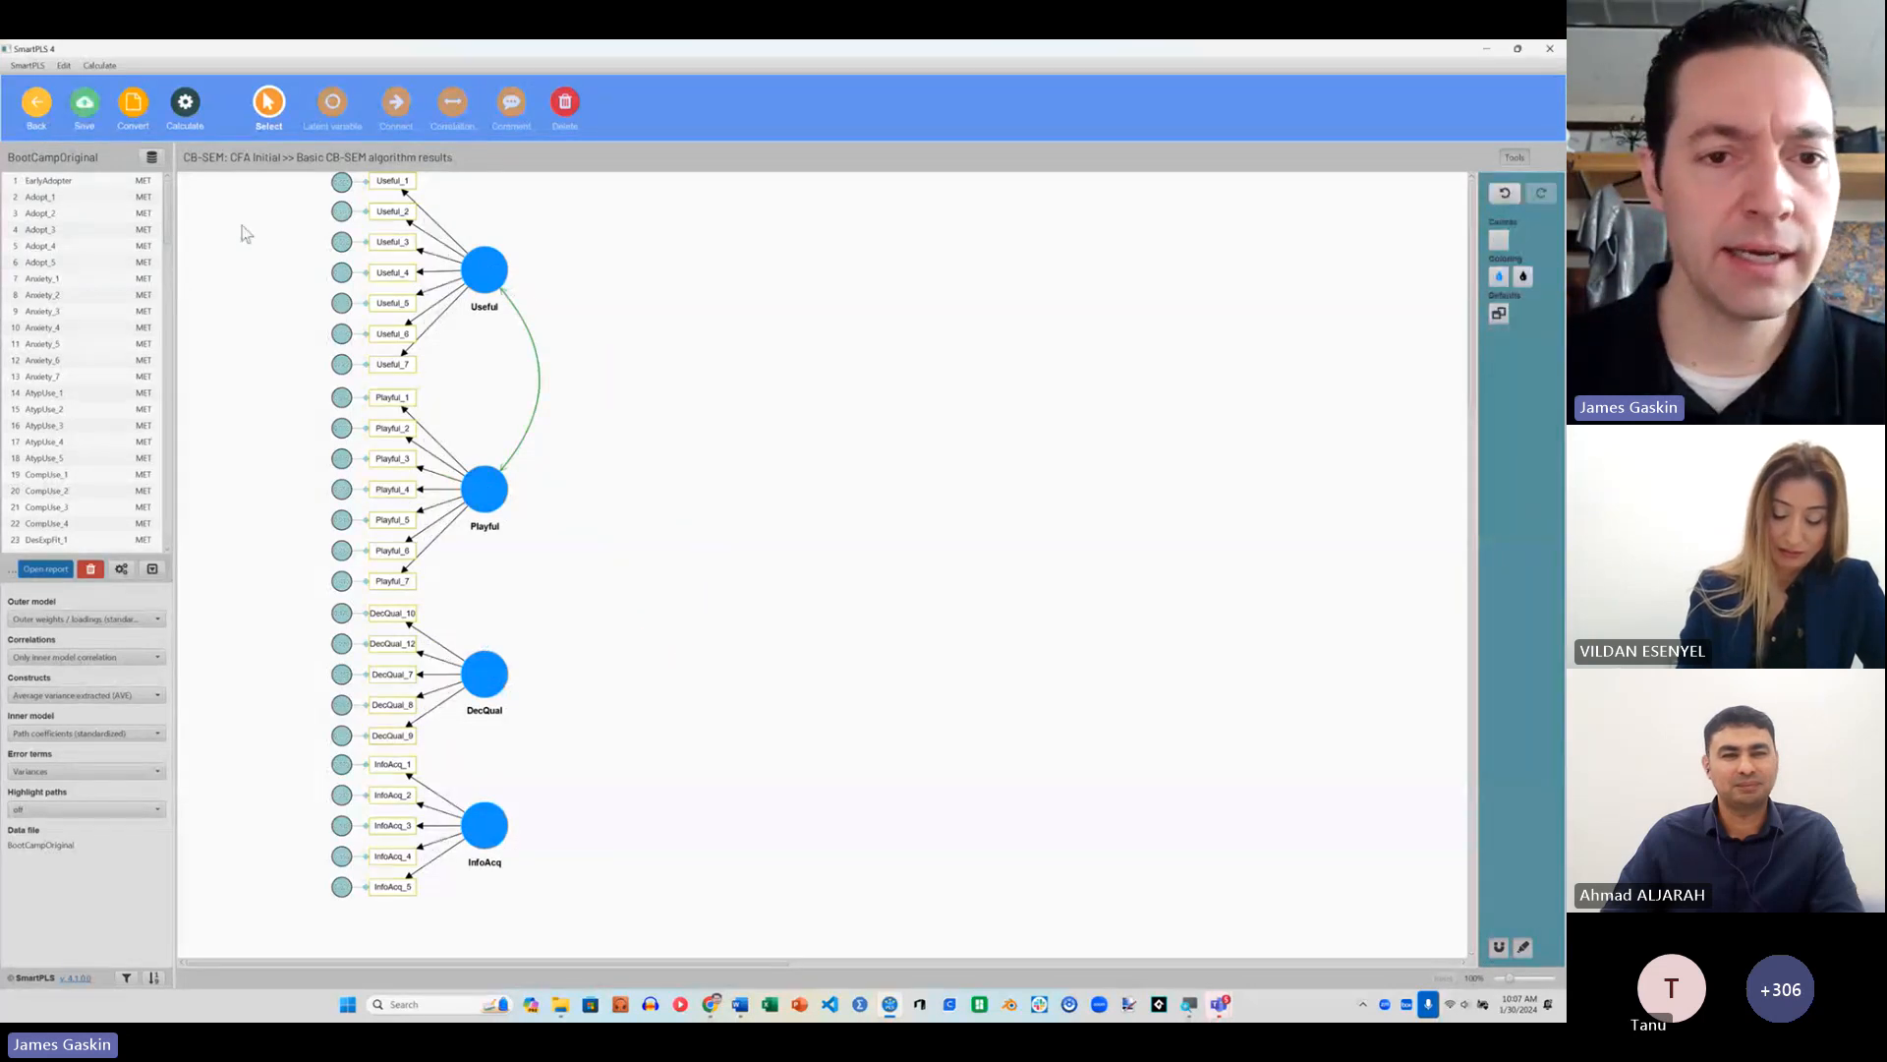
left_click(518, 315)
key("Delete")
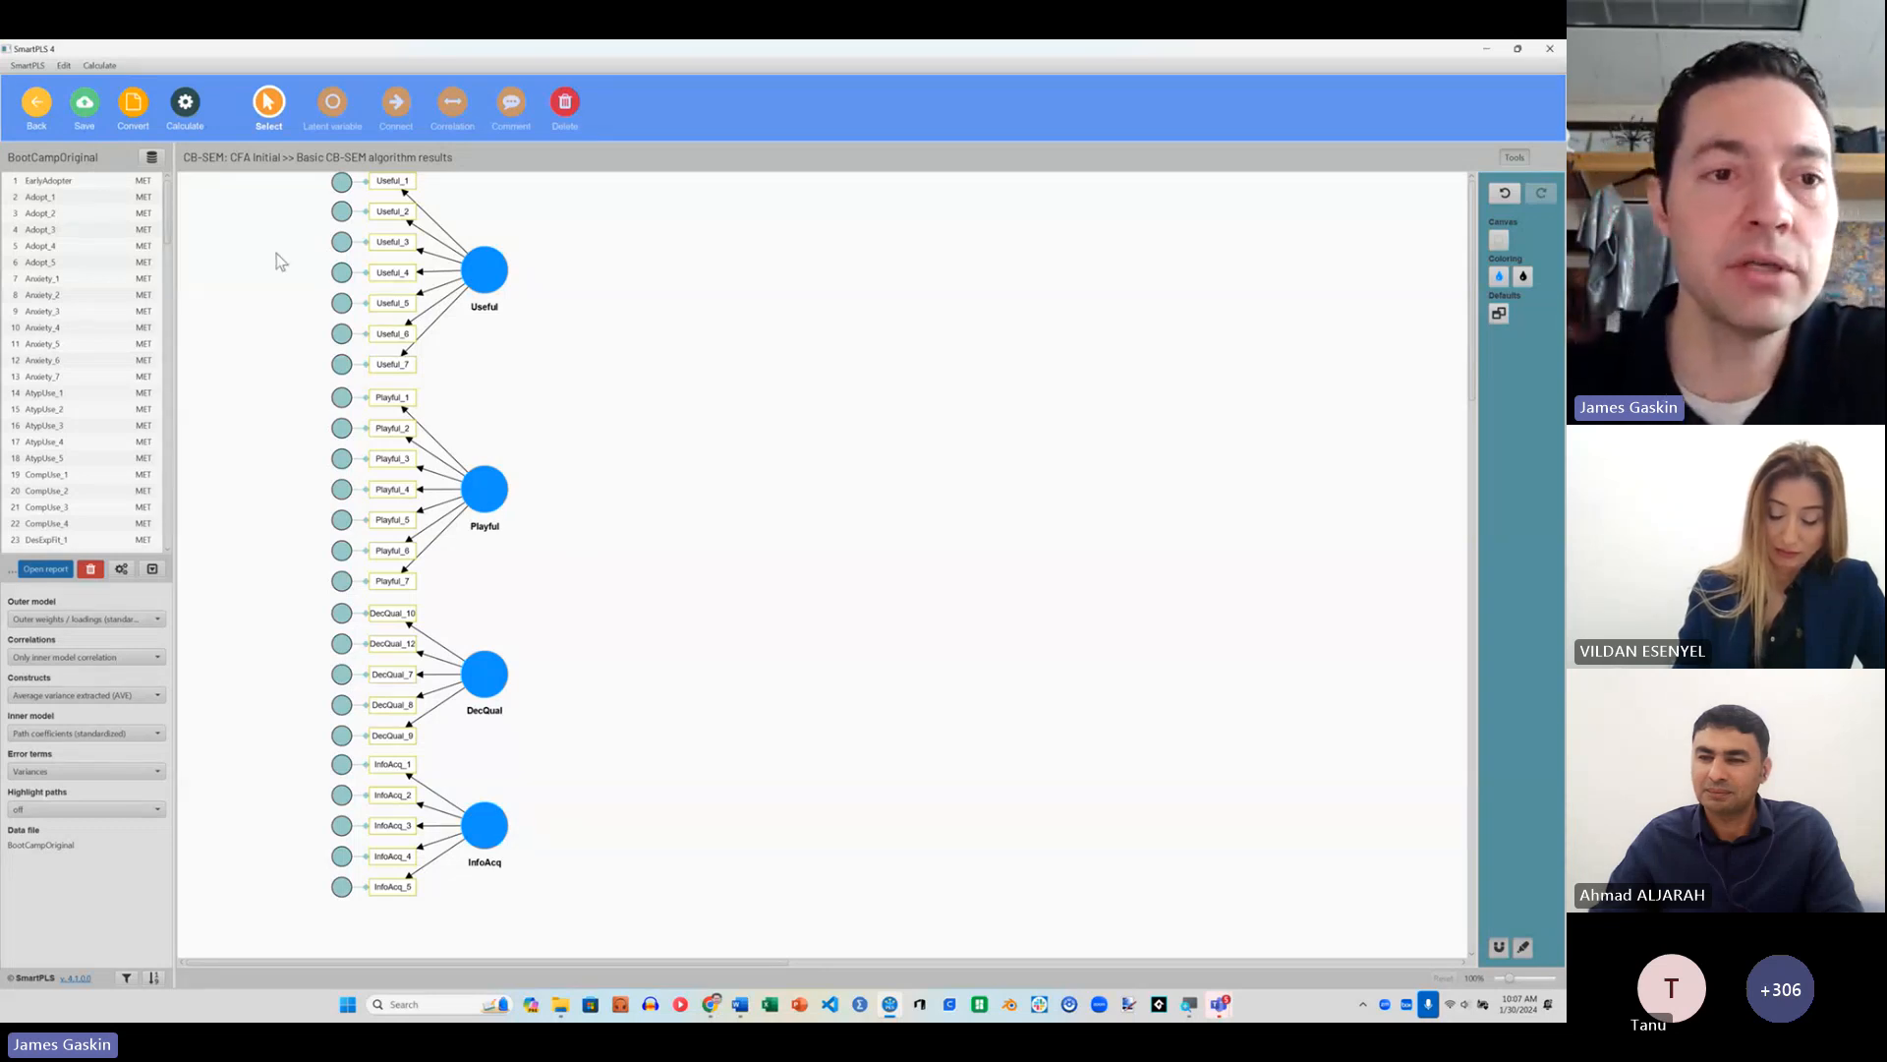
Step: Run the basic CB-SEM algorithm on the CFA Initial model with latent variable correlations implied
left_click(197, 126)
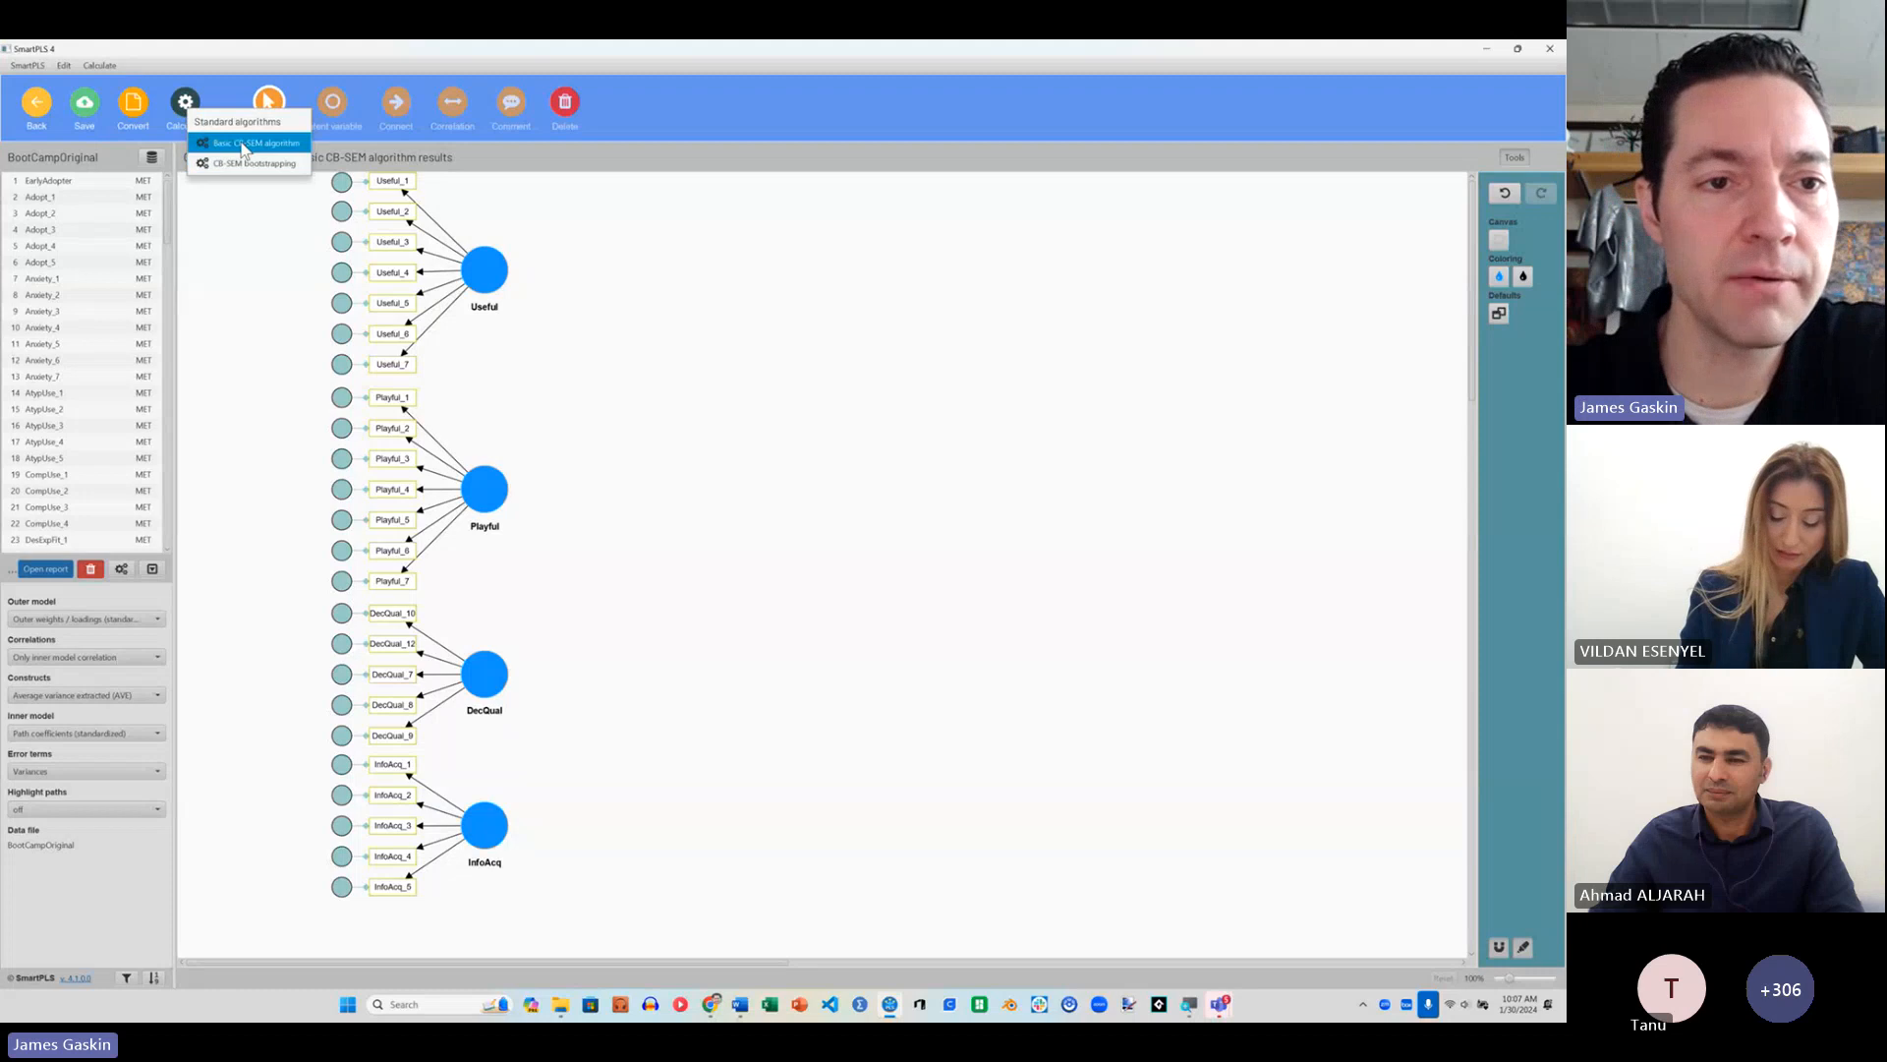
left_click(242, 148)
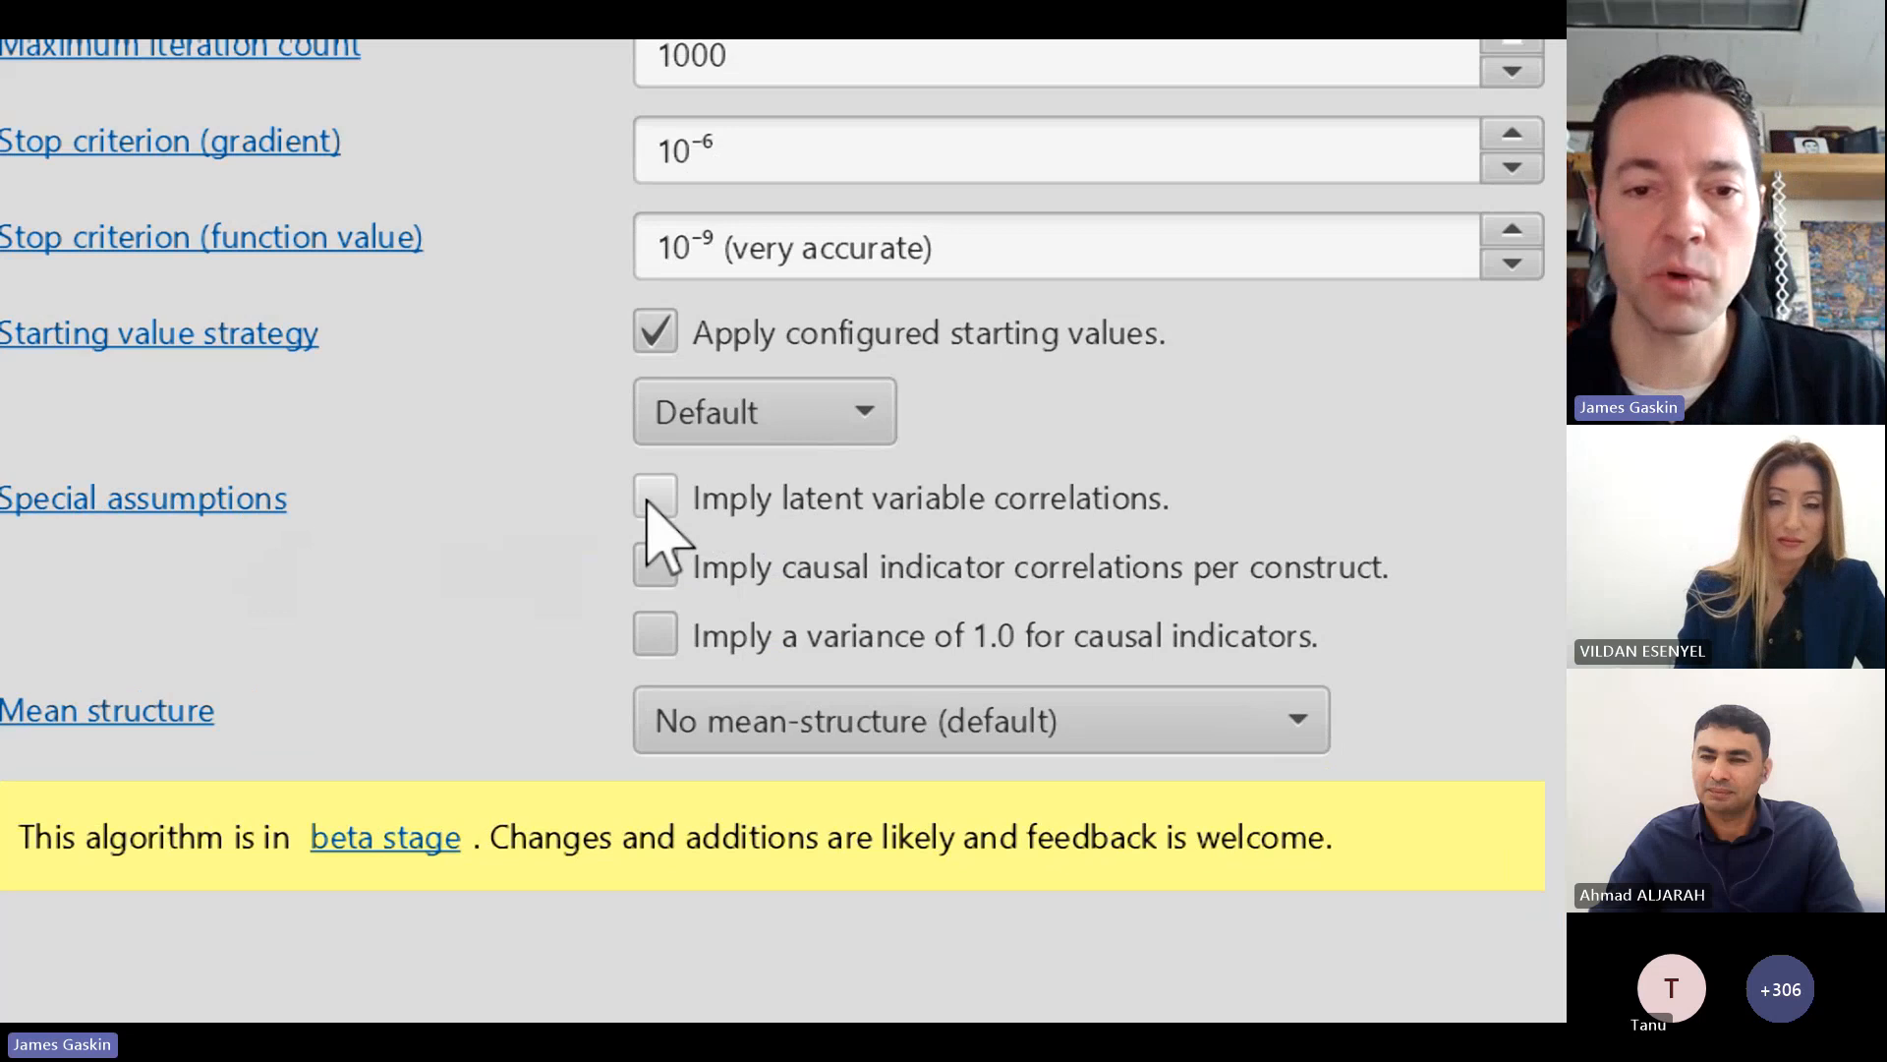
left_click(651, 500)
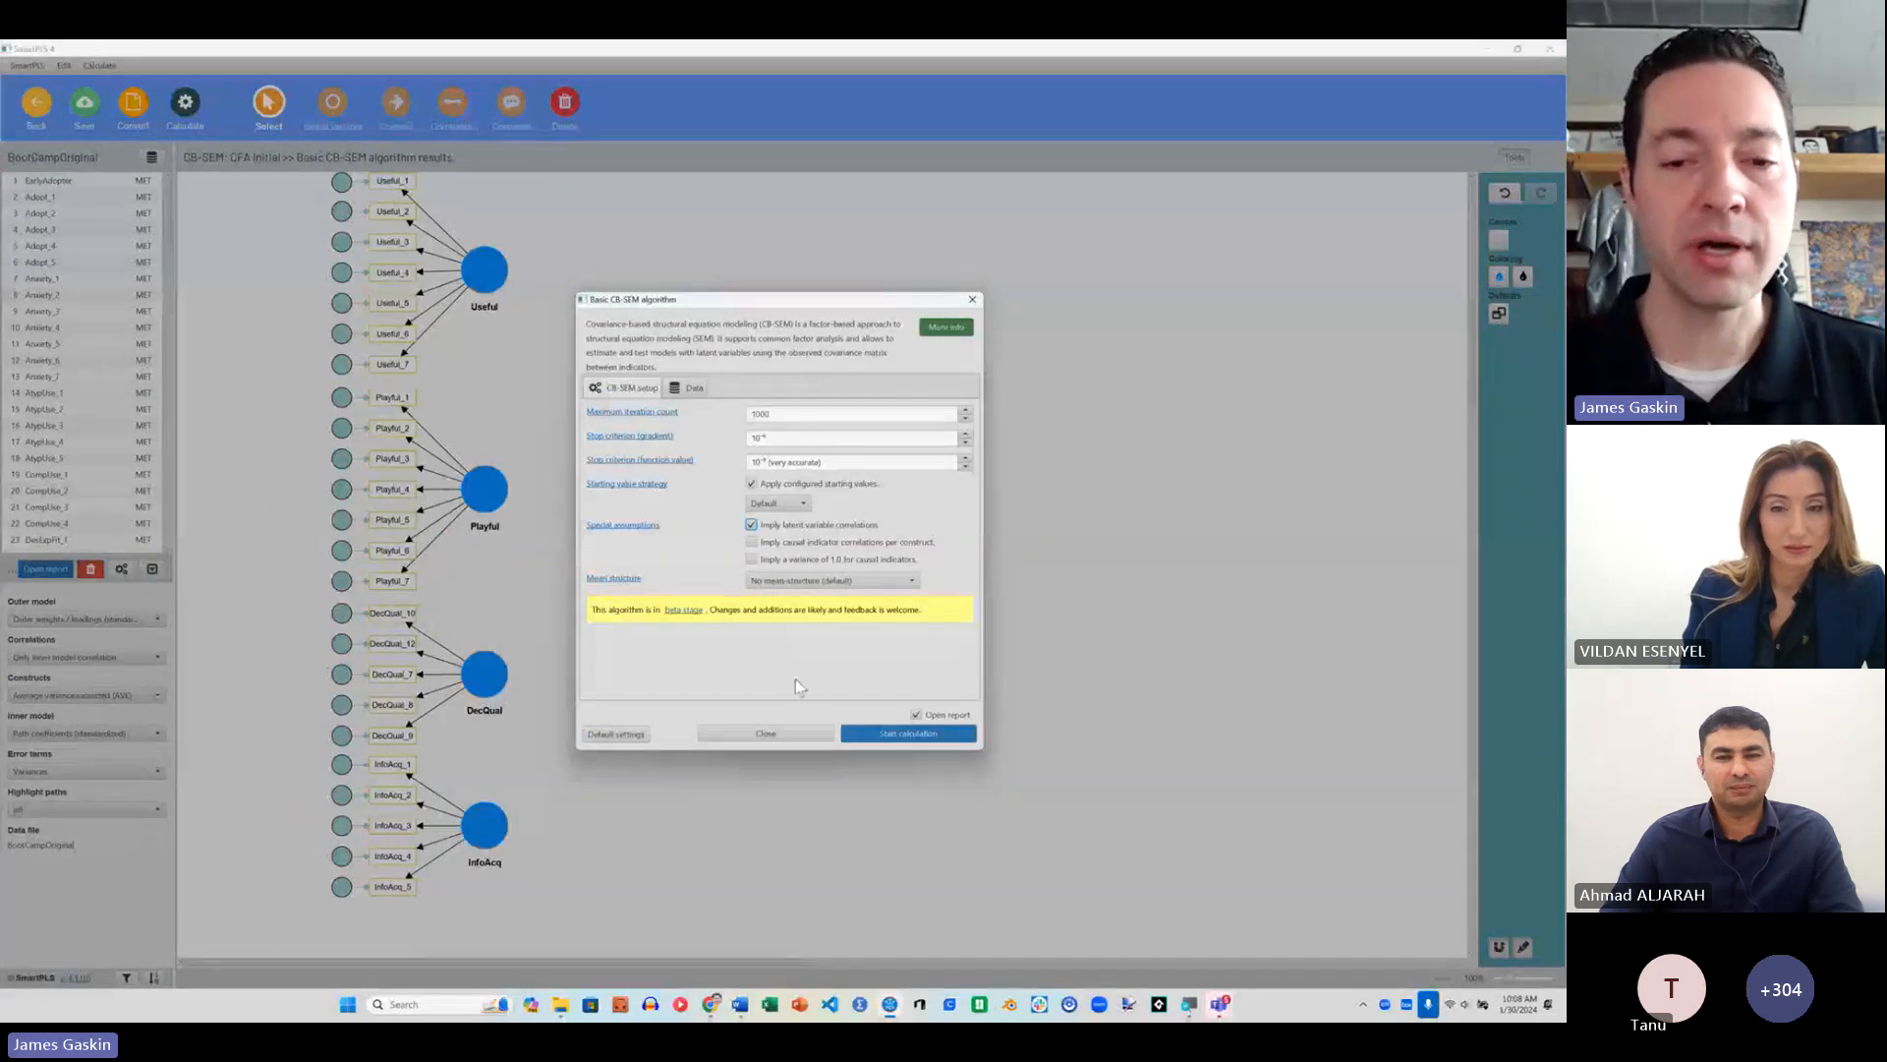
left_click(869, 740)
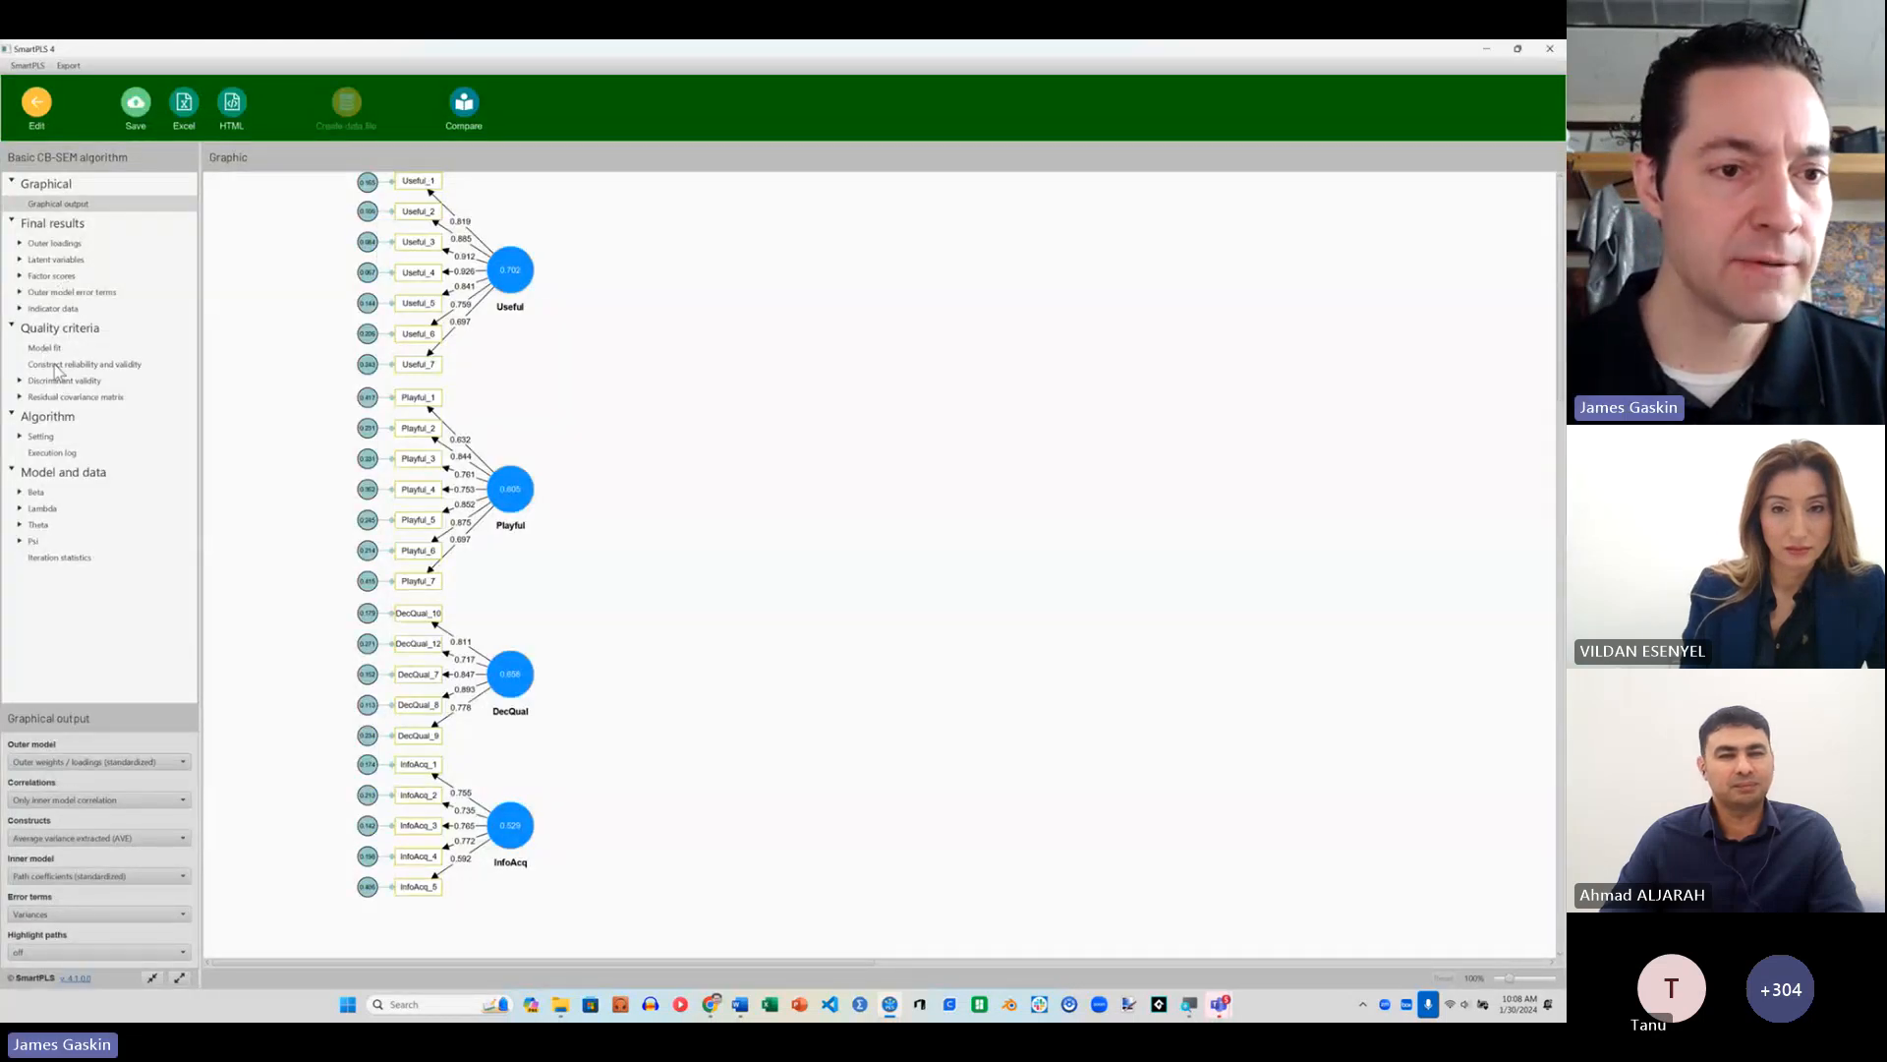
Step: Examine the latent variable correlations and the HTMT discriminant validity table, and return to the CFA Initial model
left_click(19, 259)
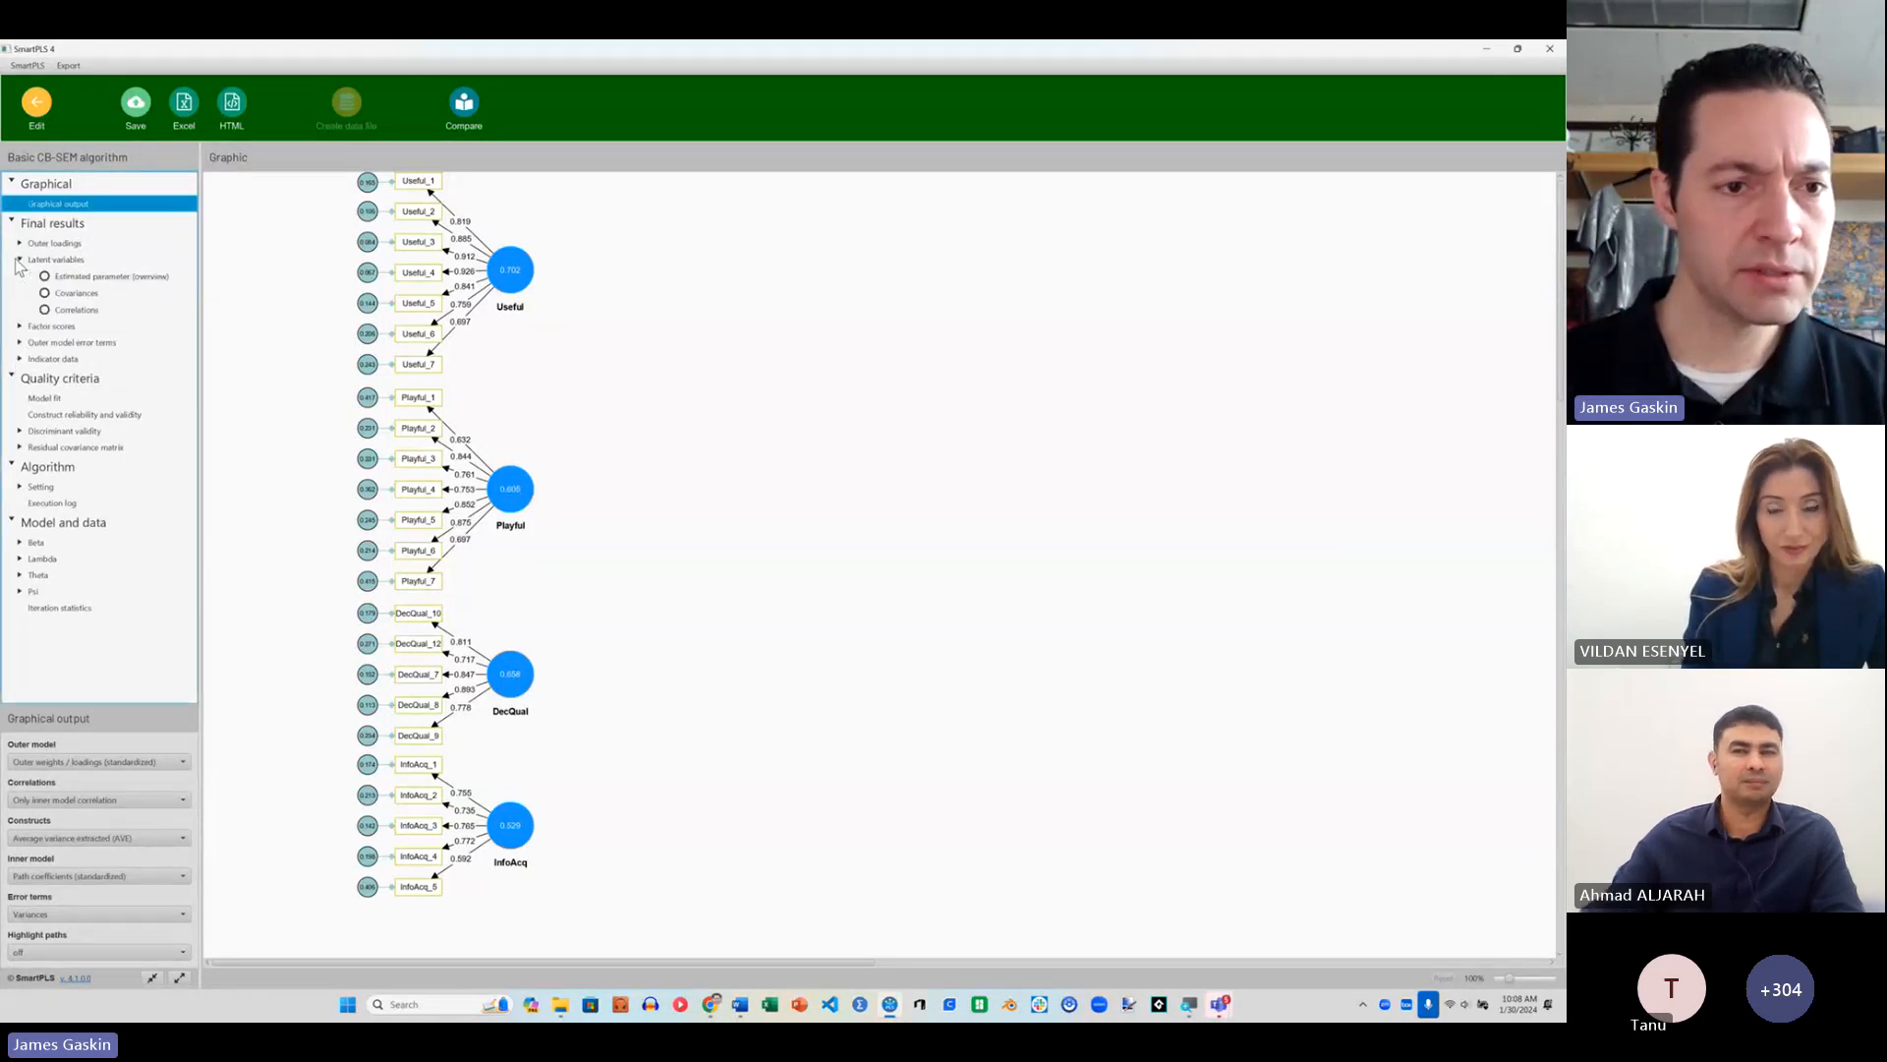
left_click(78, 310)
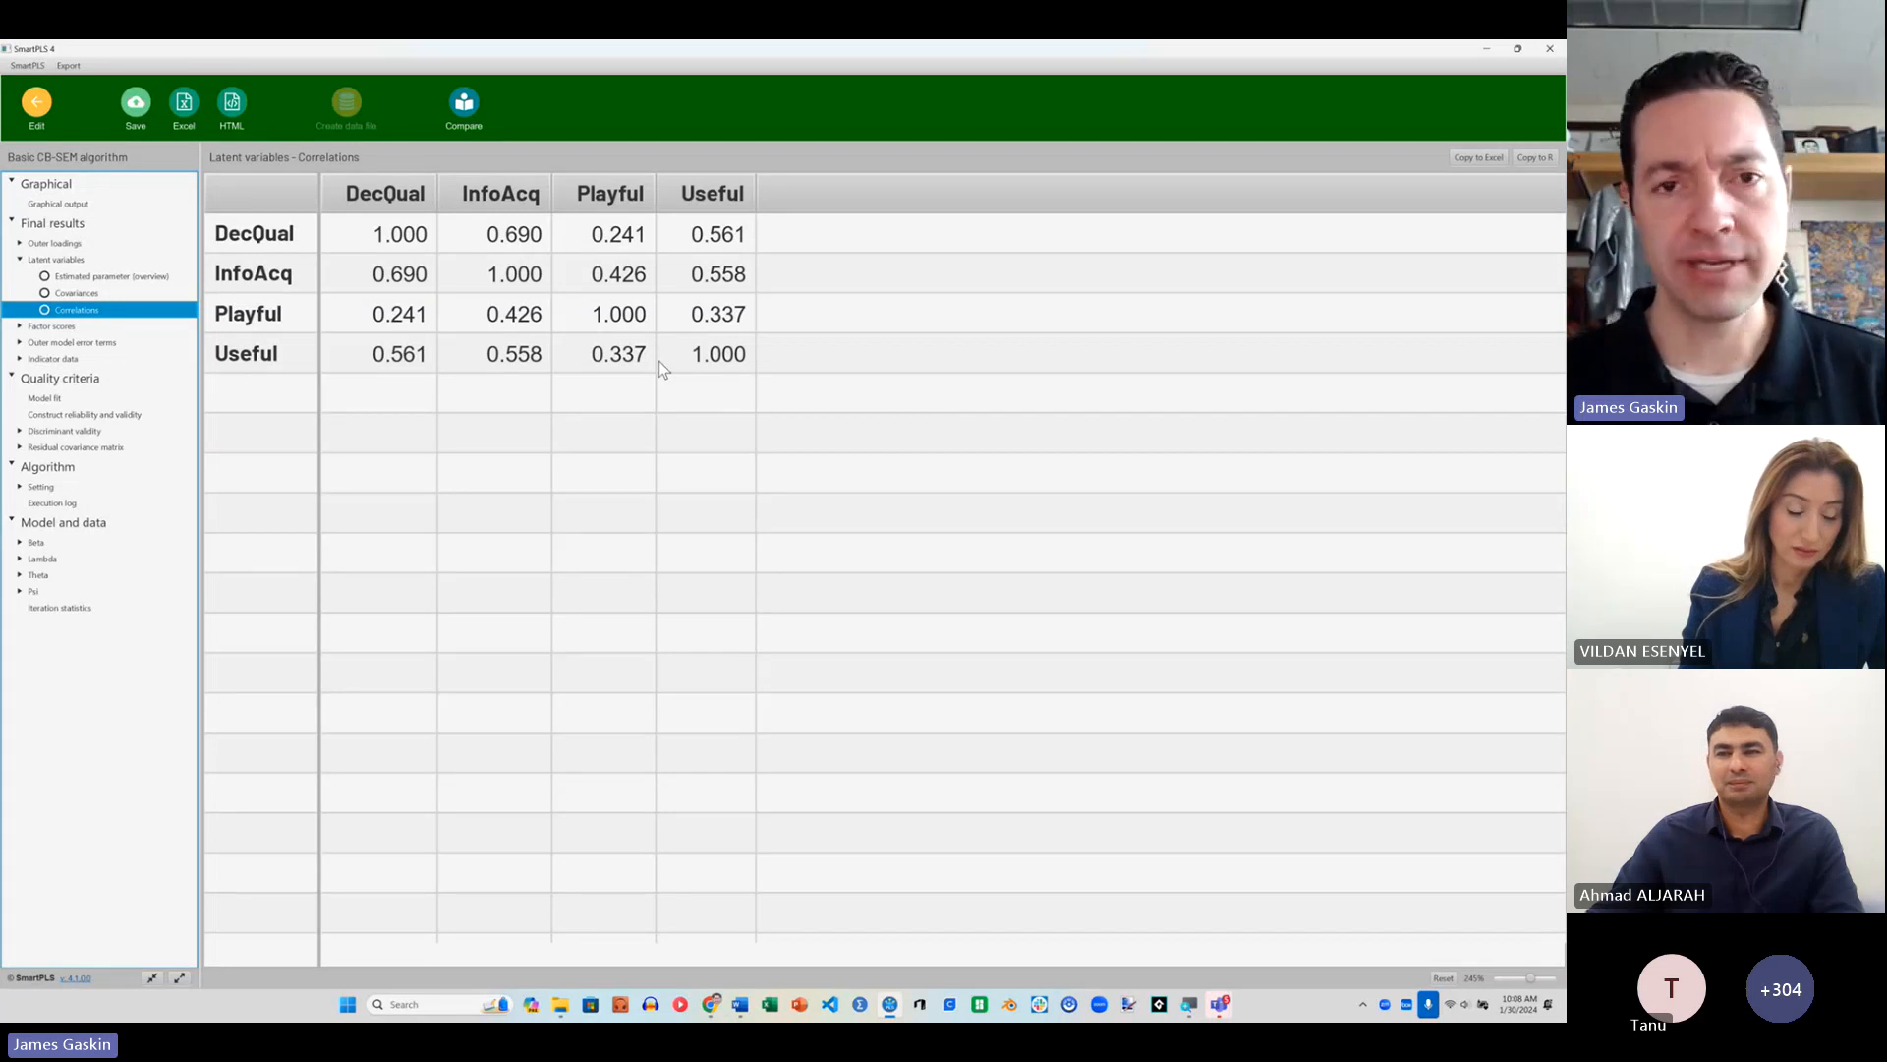
left_click(84, 432)
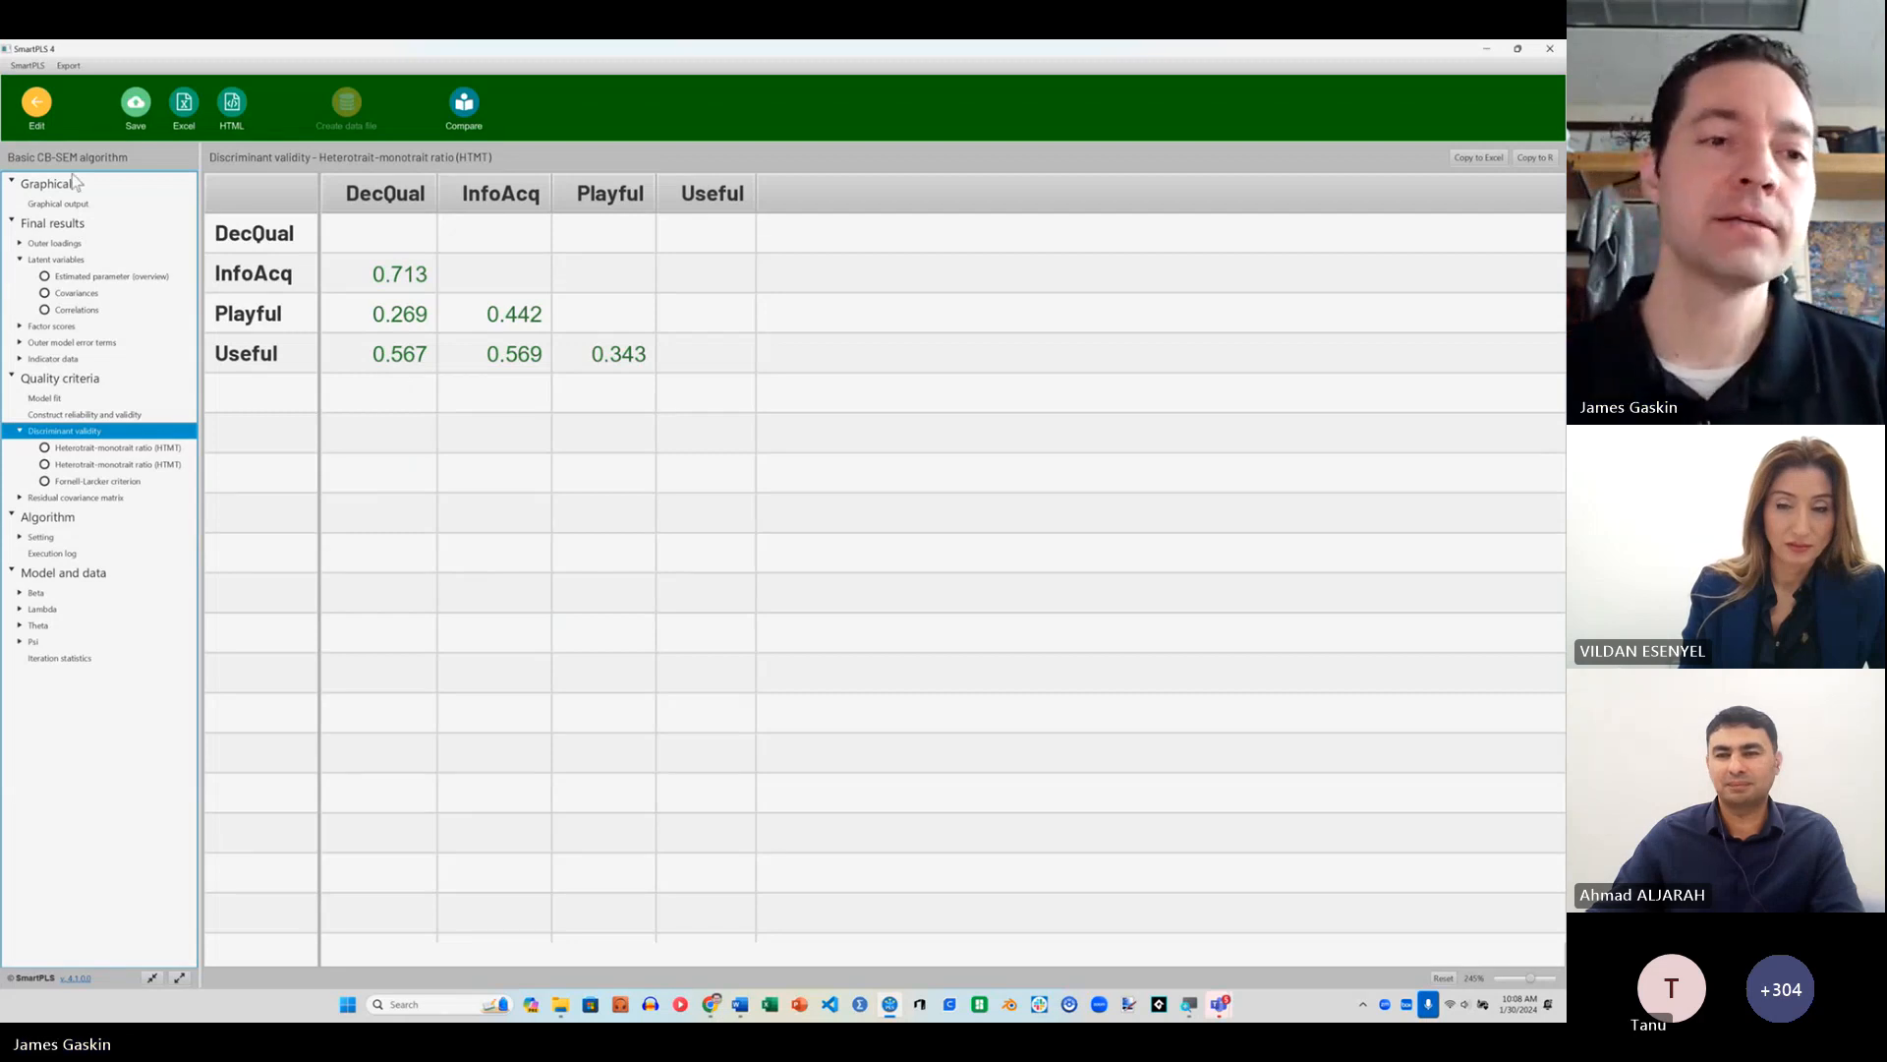
left_click(38, 104)
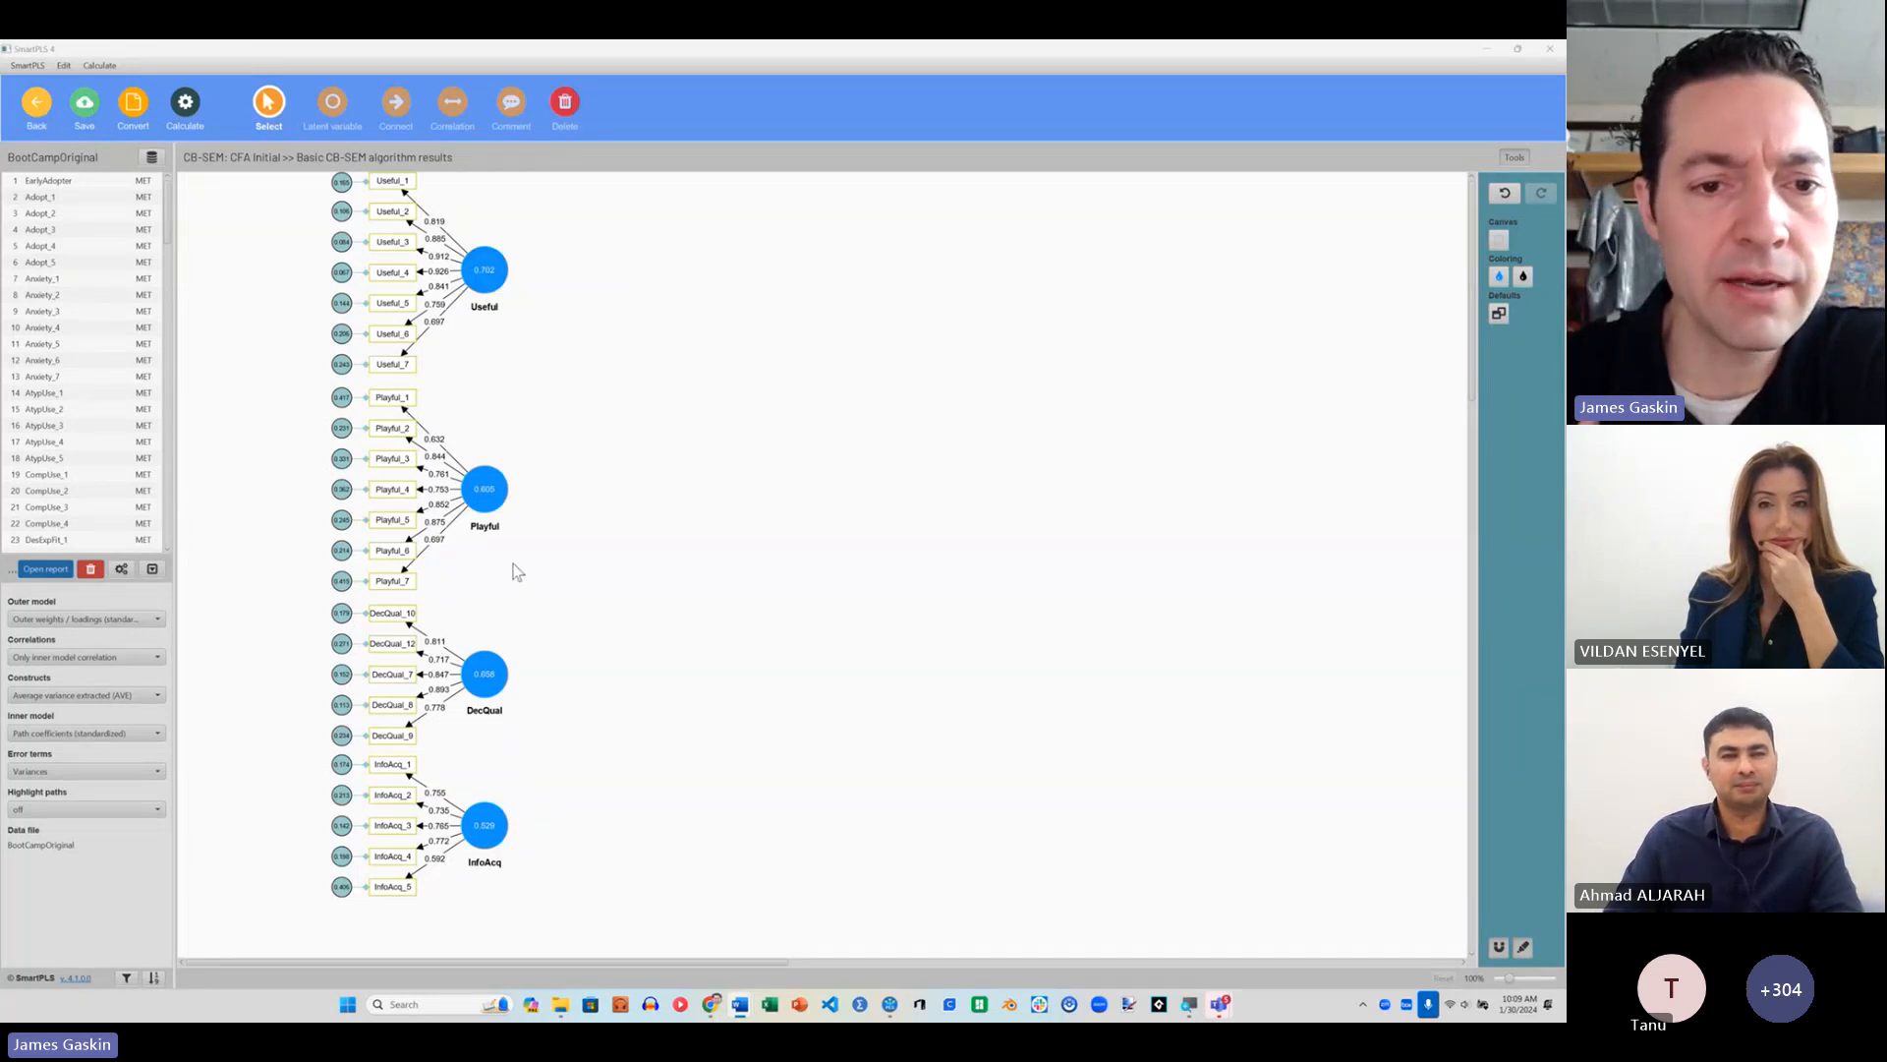
Step: Open the cb-sem-structural model from the workspace and run the basic CB-SEM algorithm with default settings
left_click(36, 106)
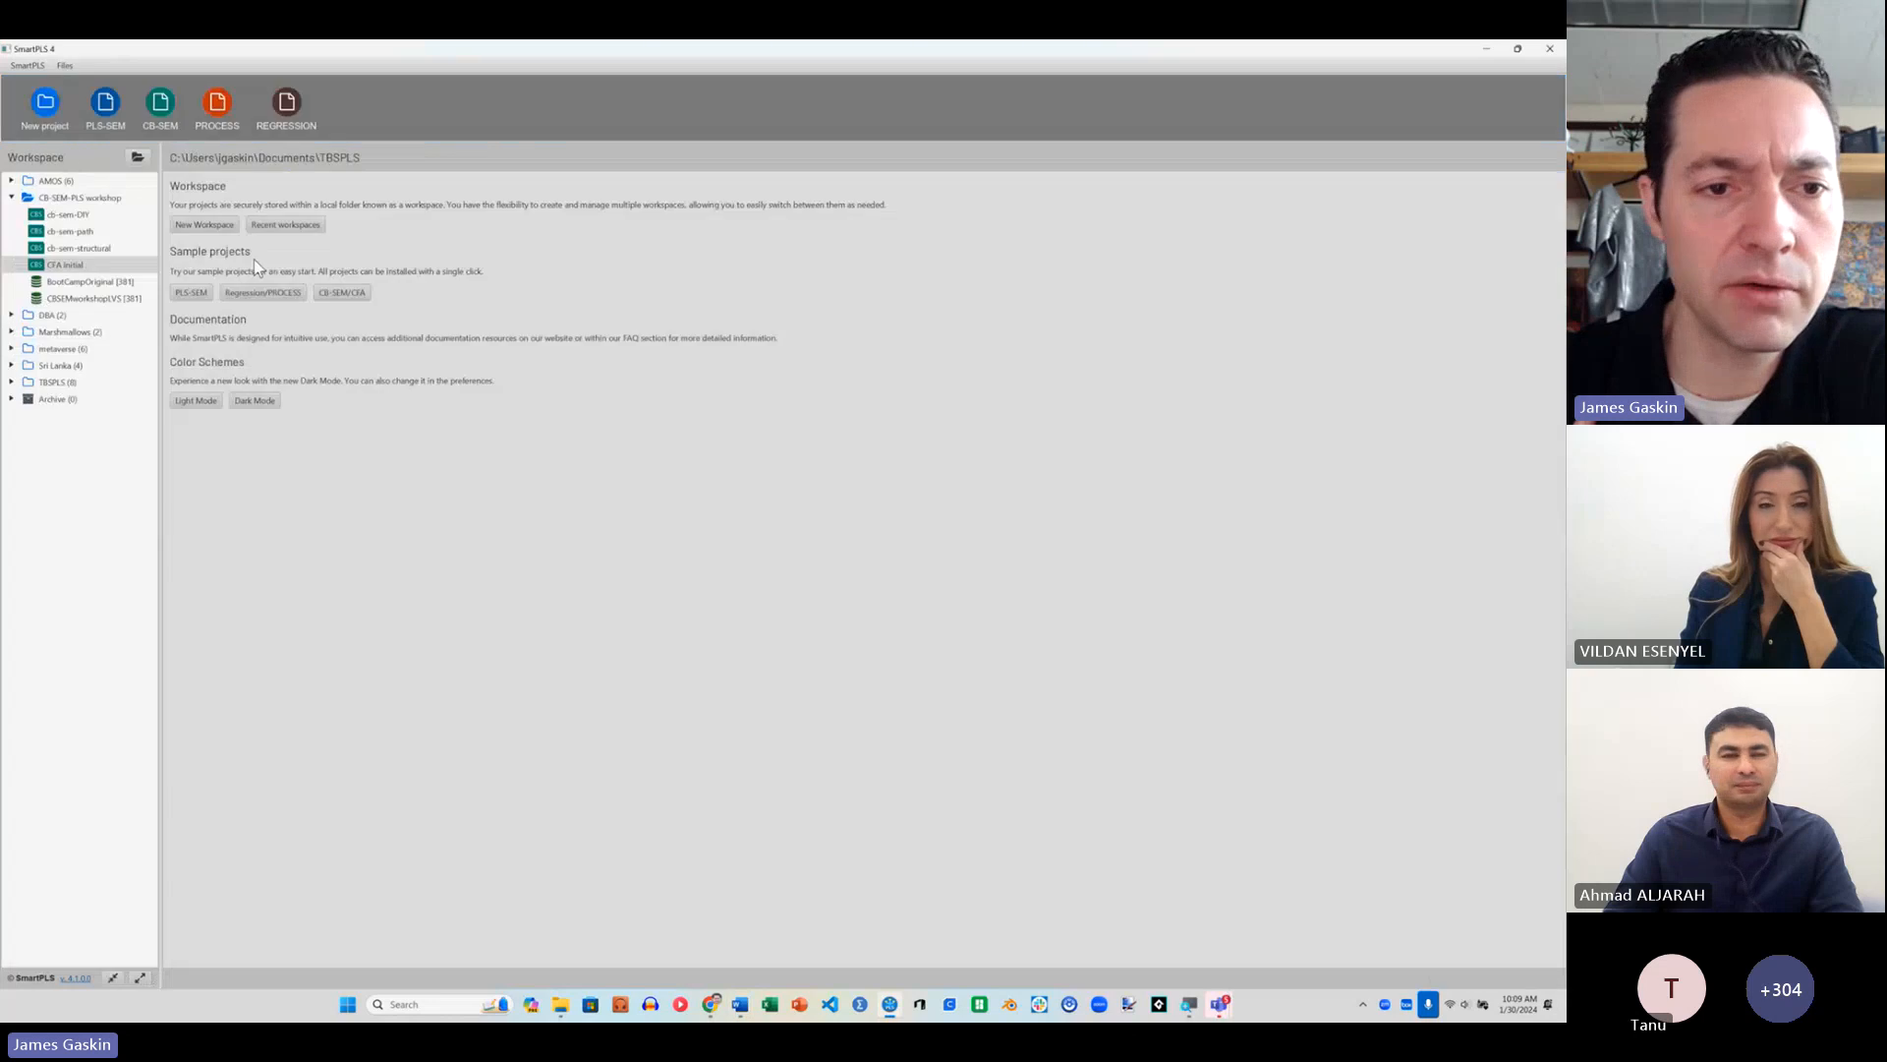
double_click(109, 250)
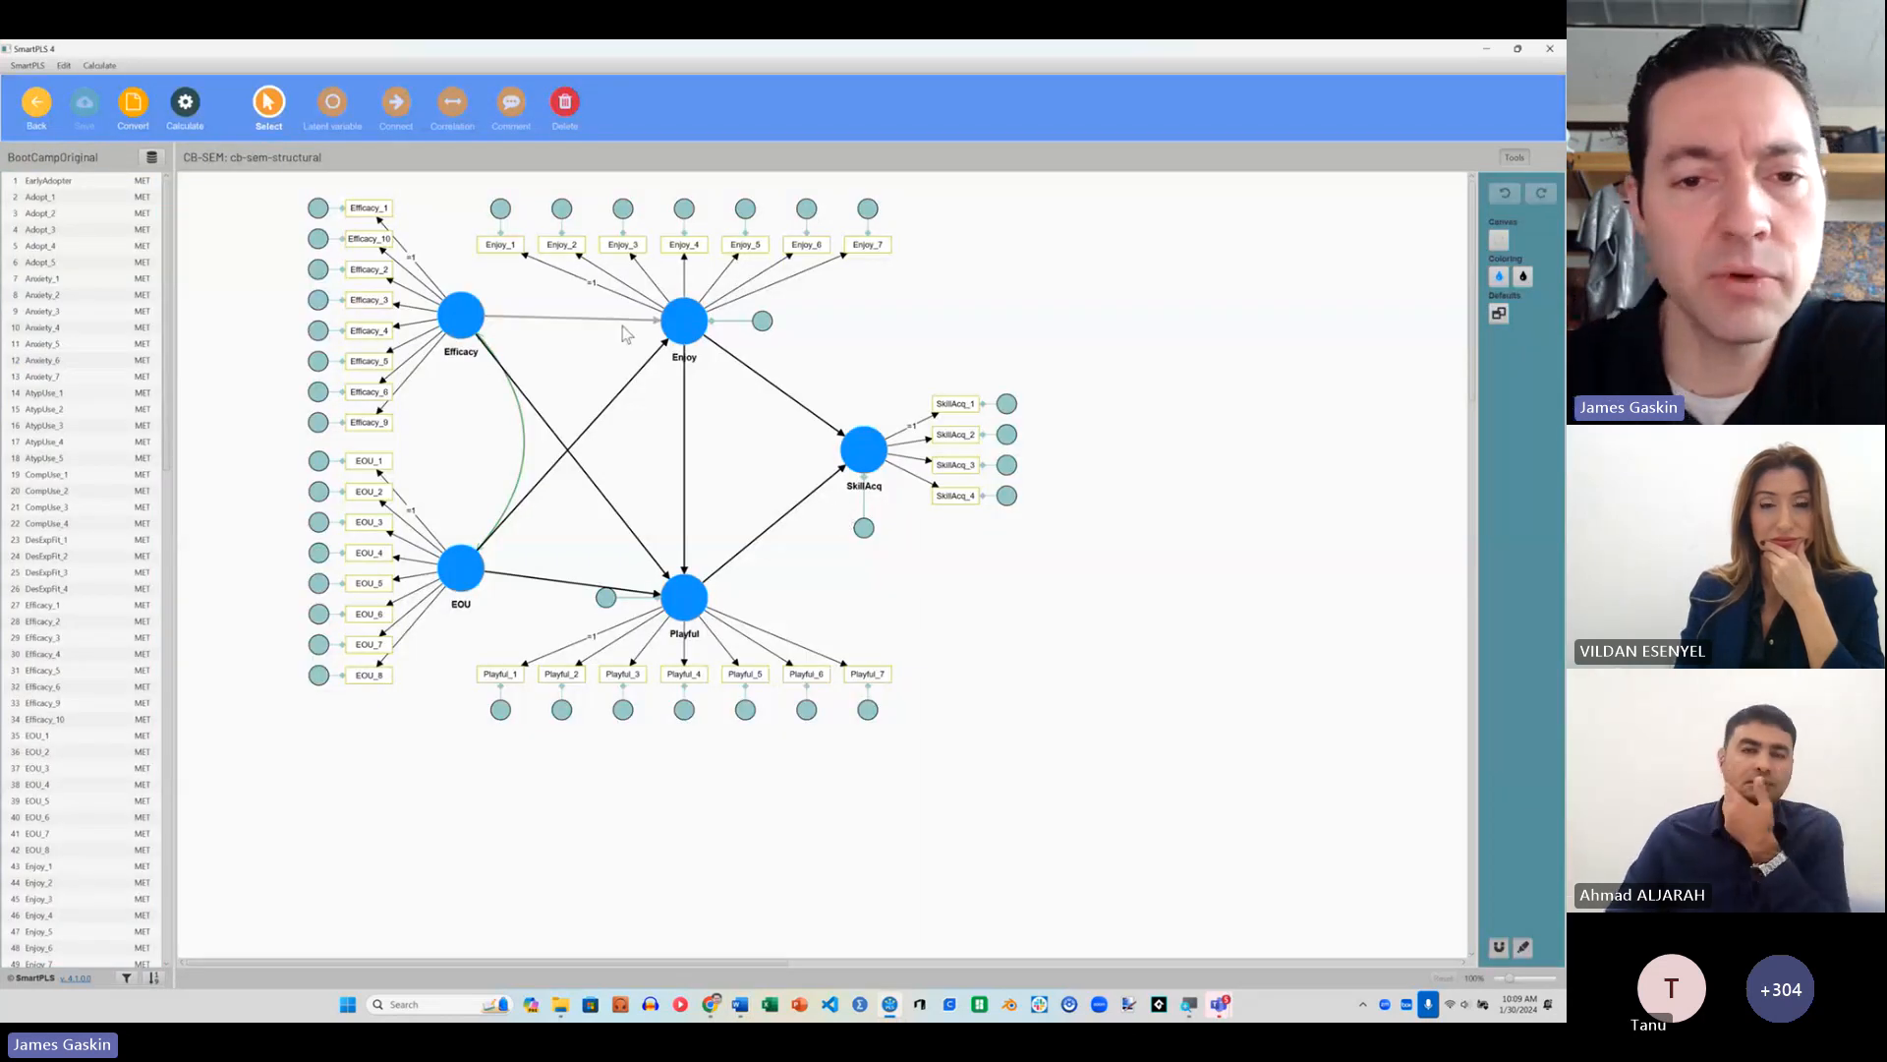
left_click(197, 110)
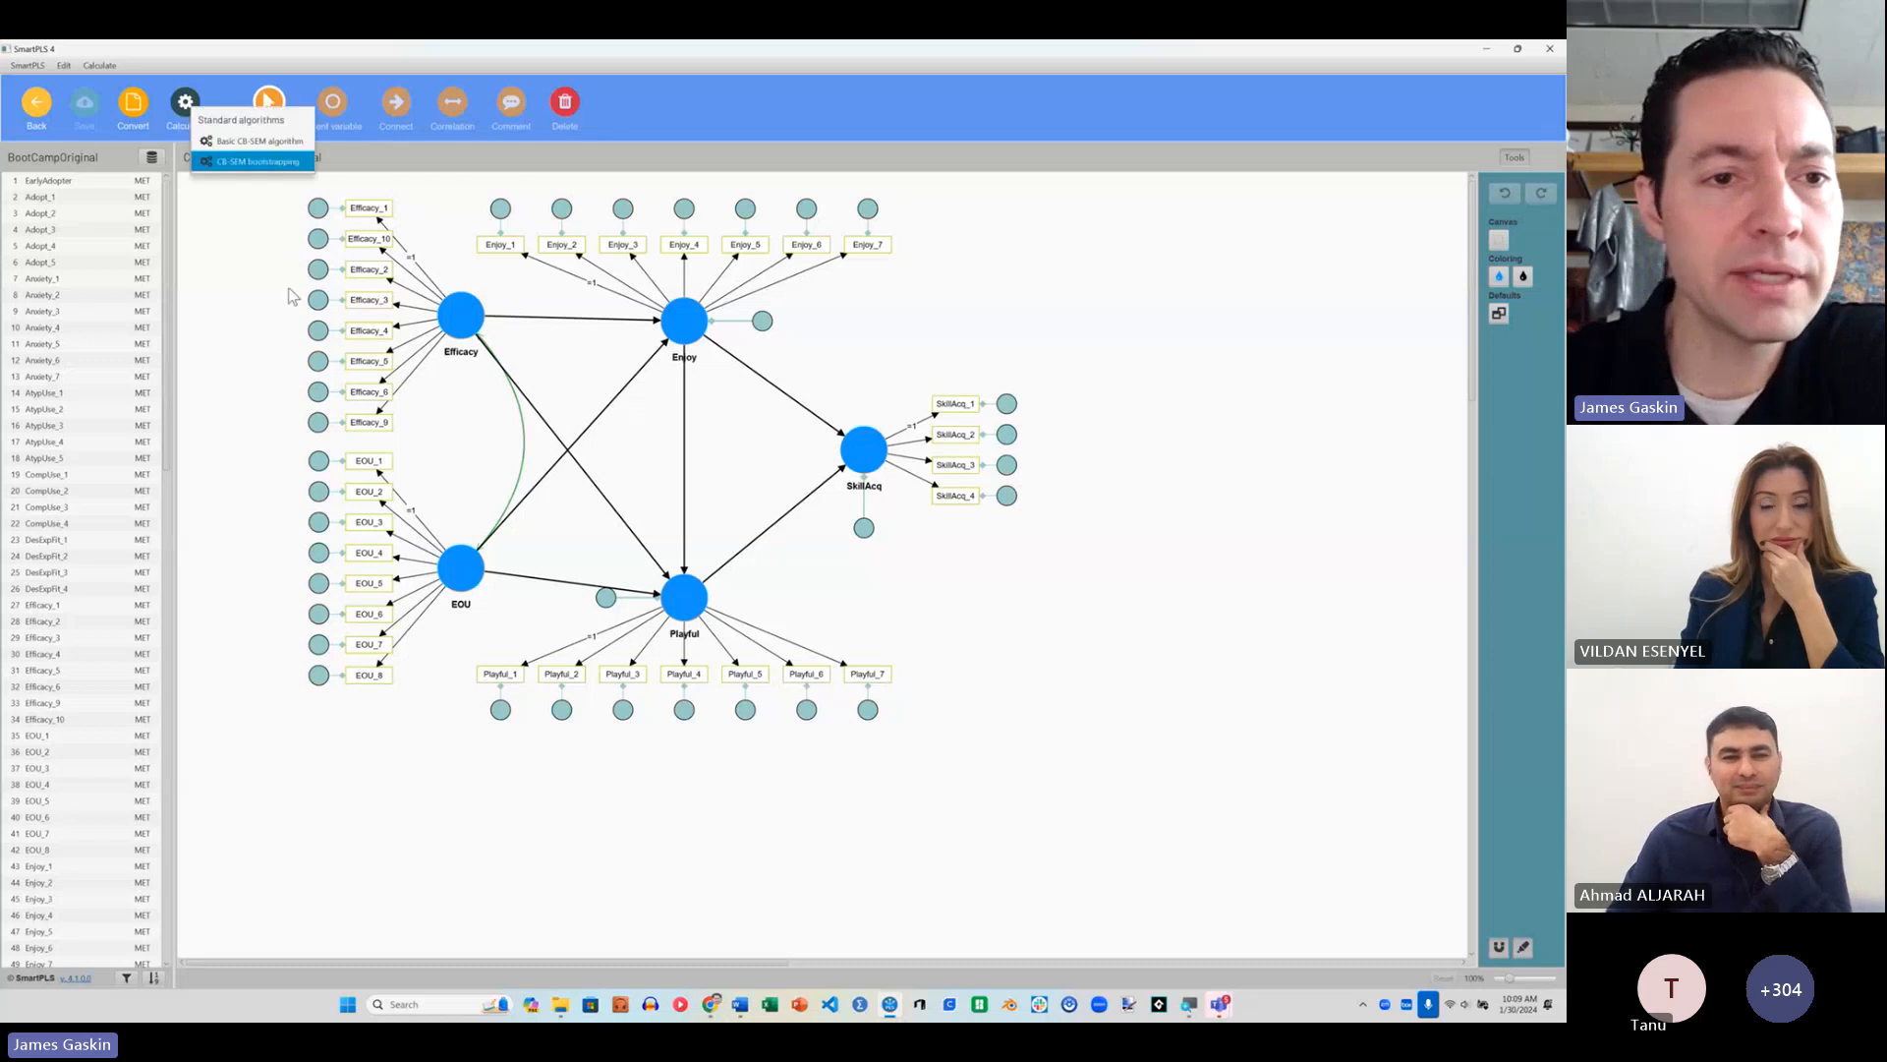
left_click(259, 140)
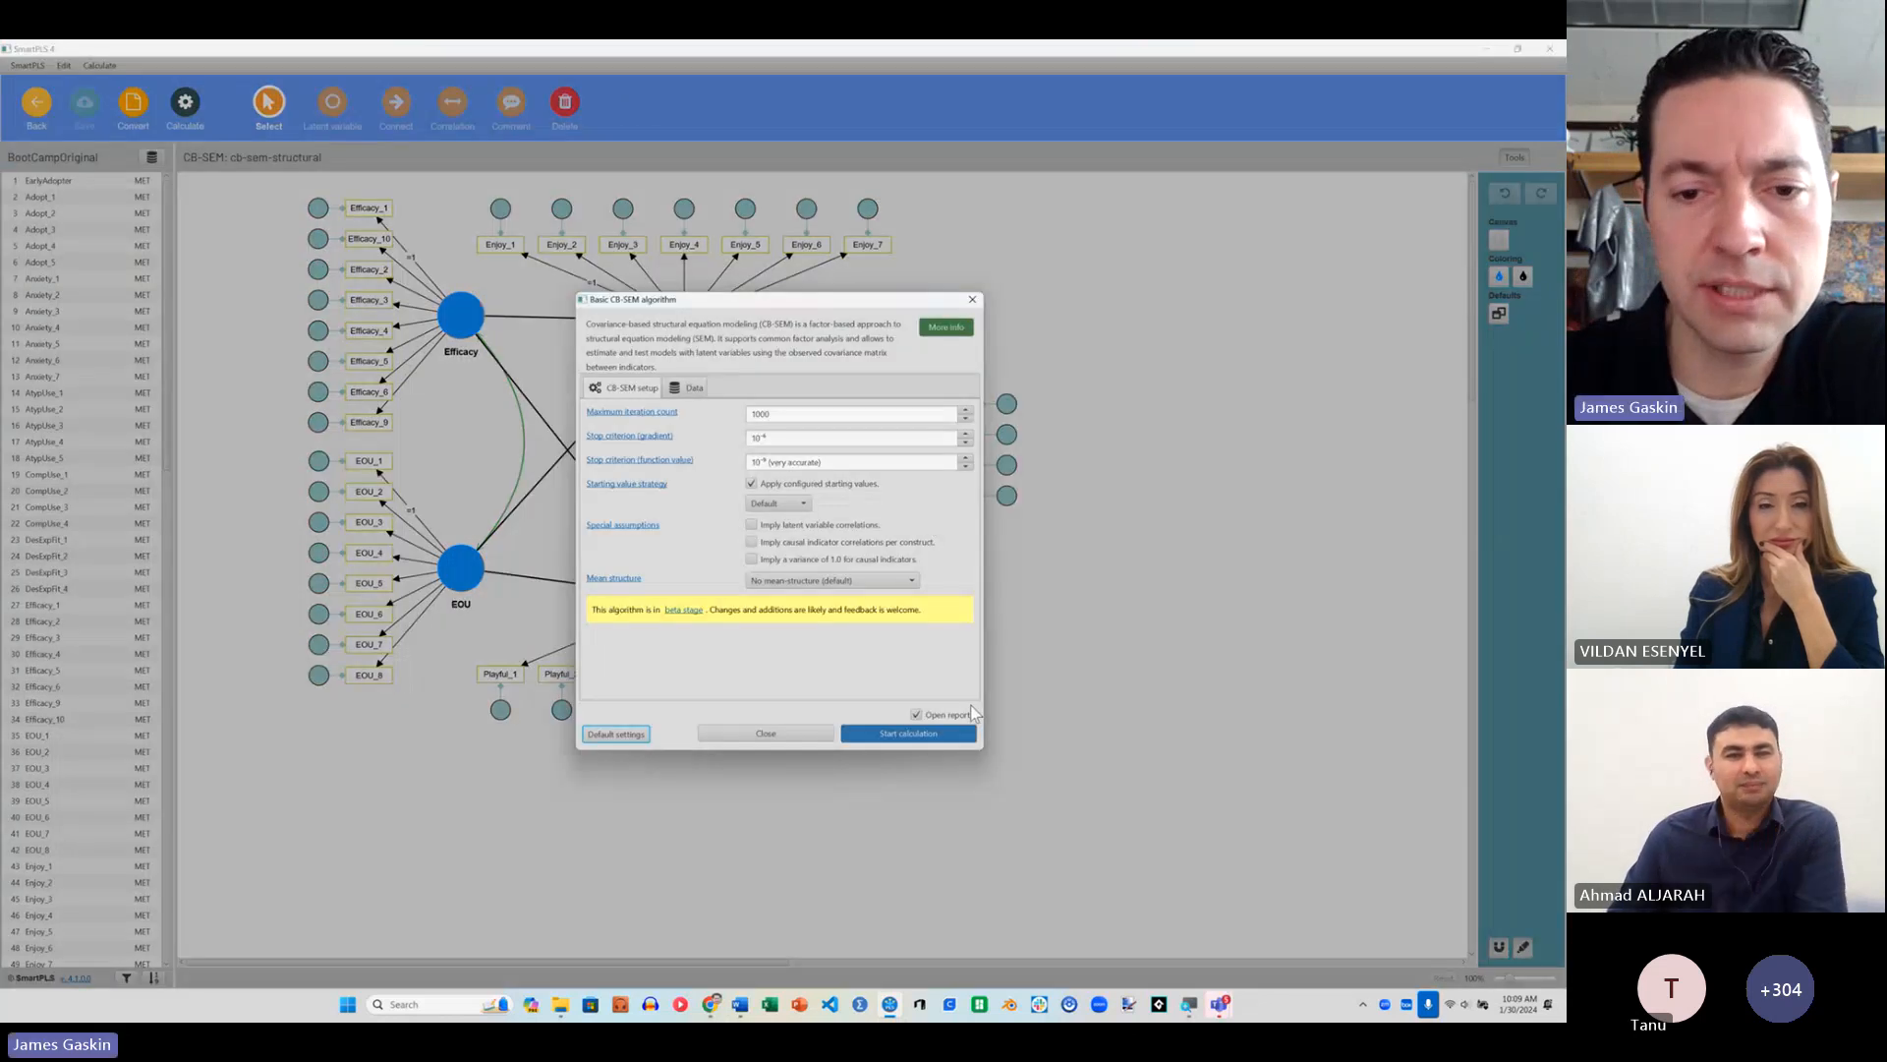
left_click(924, 733)
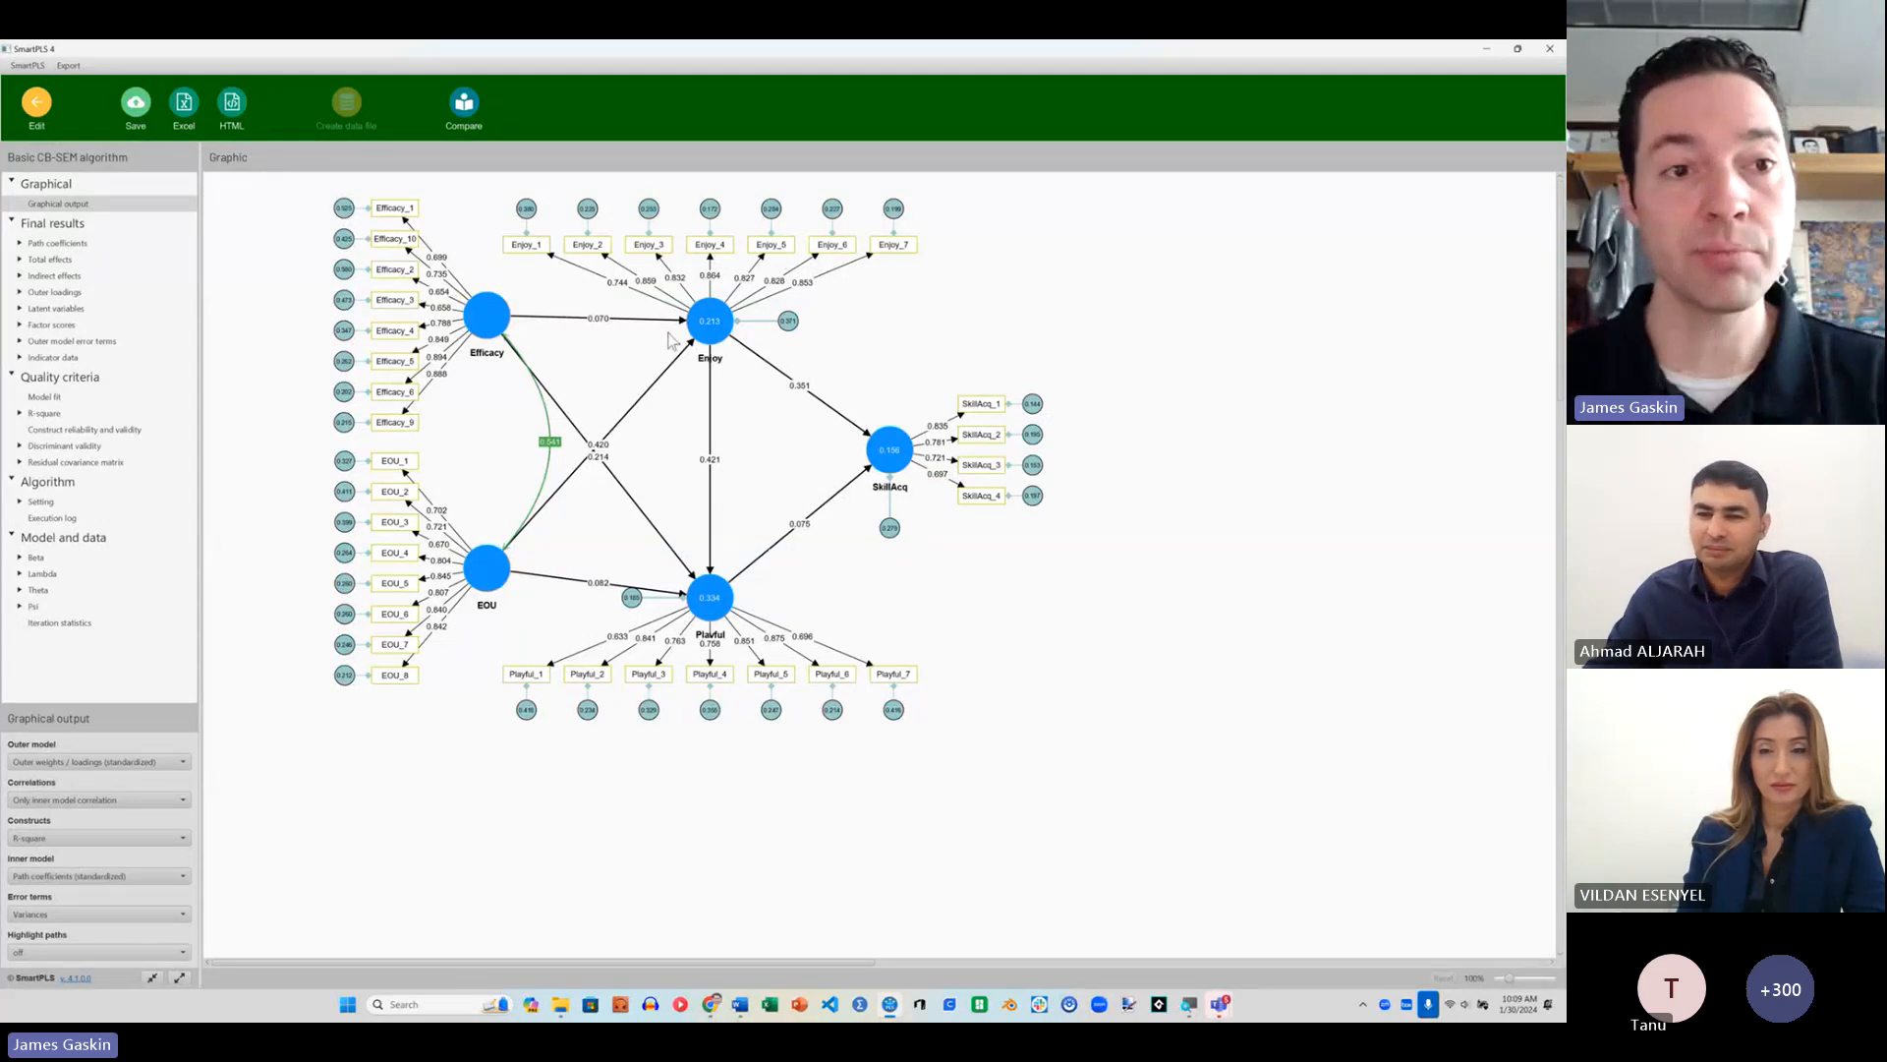
Step: Save the results report in the CB-SEM-PLS workshop project under the file name cb-sem-structural
left_click(135, 108)
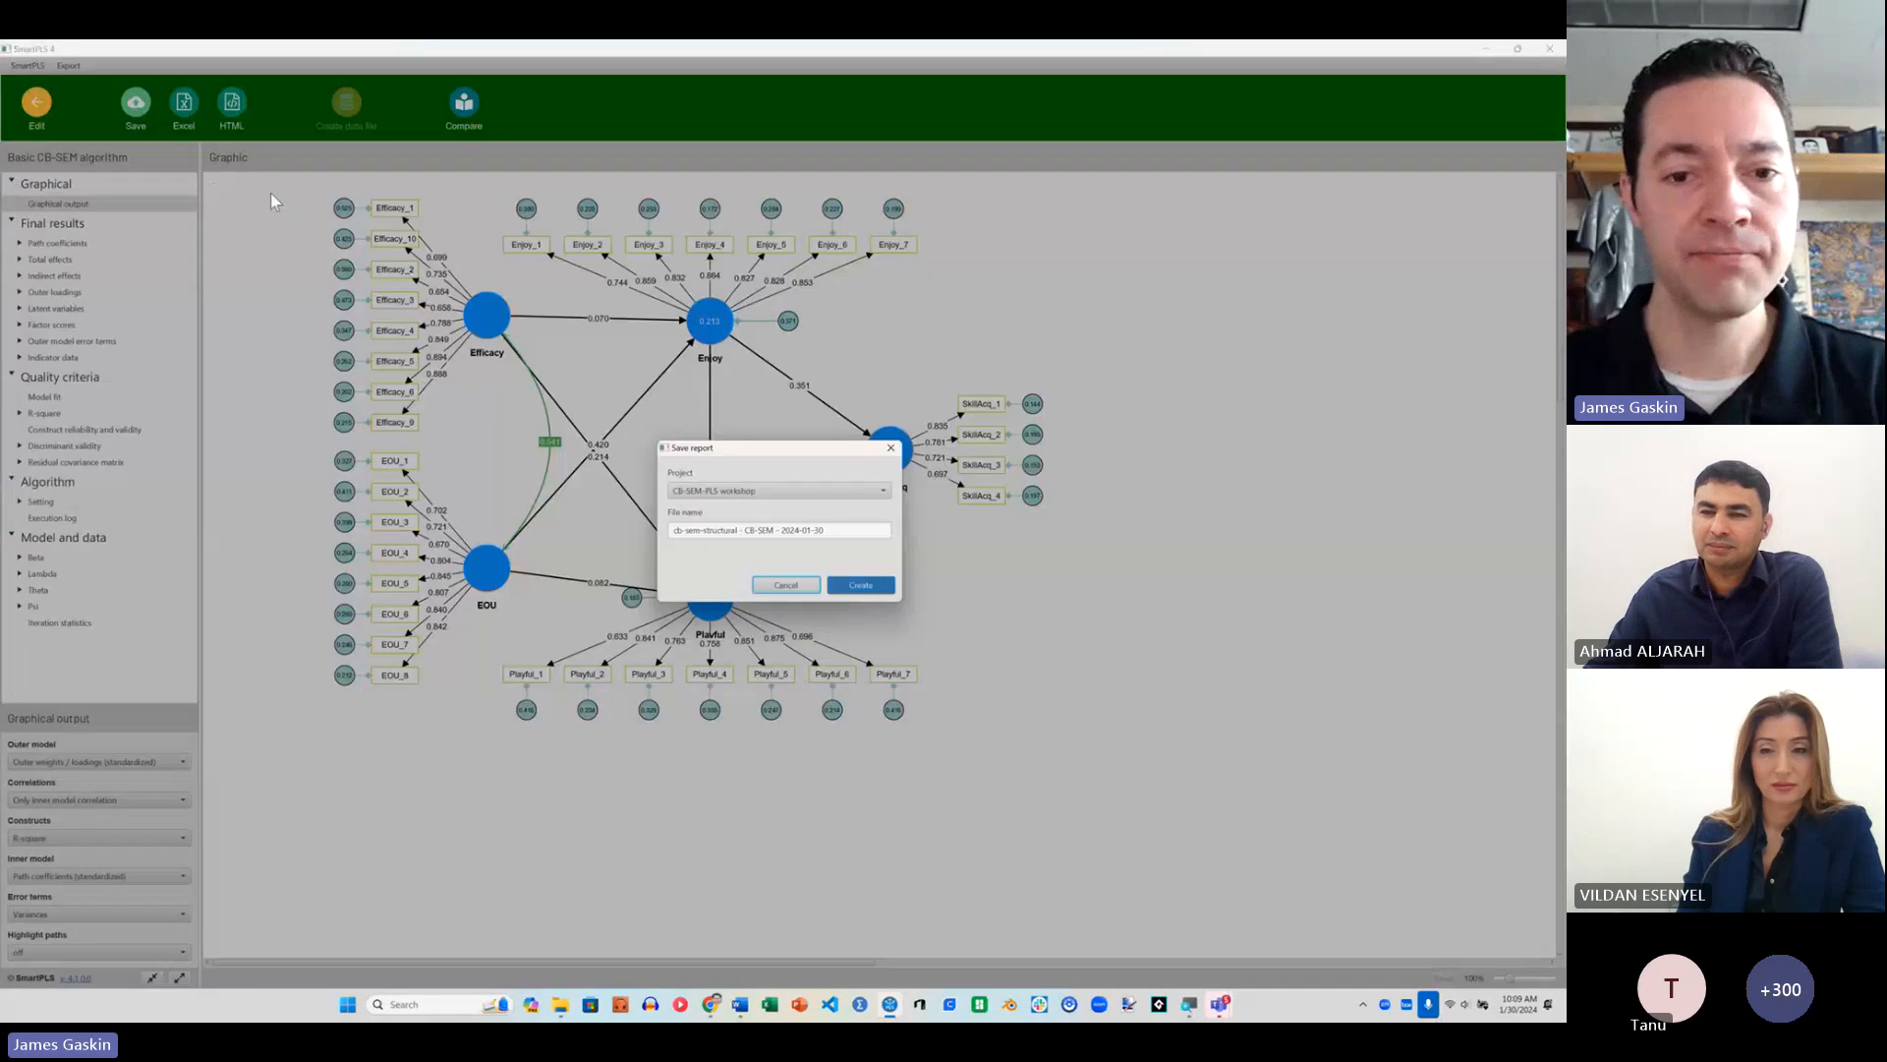
left_click_drag(841, 531, 775, 531)
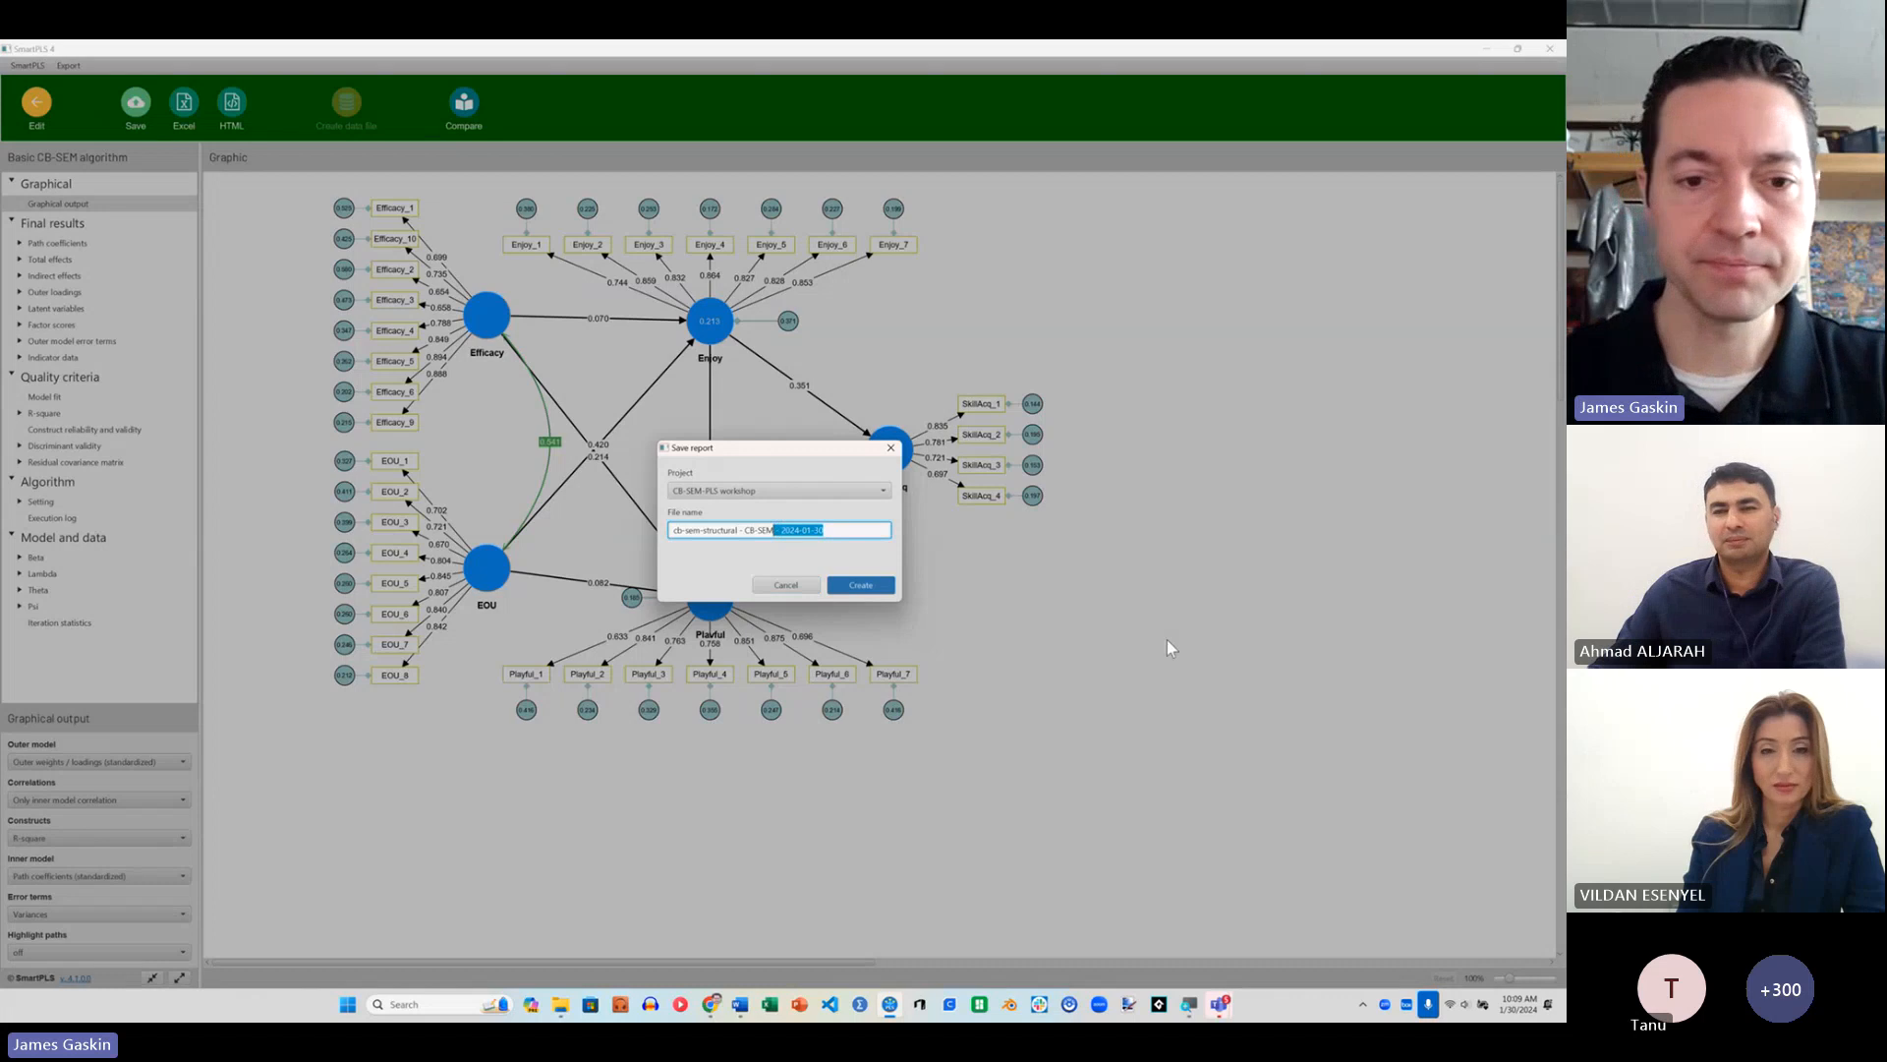
key("BackSpace")
left_click_drag(774, 531, 748, 530)
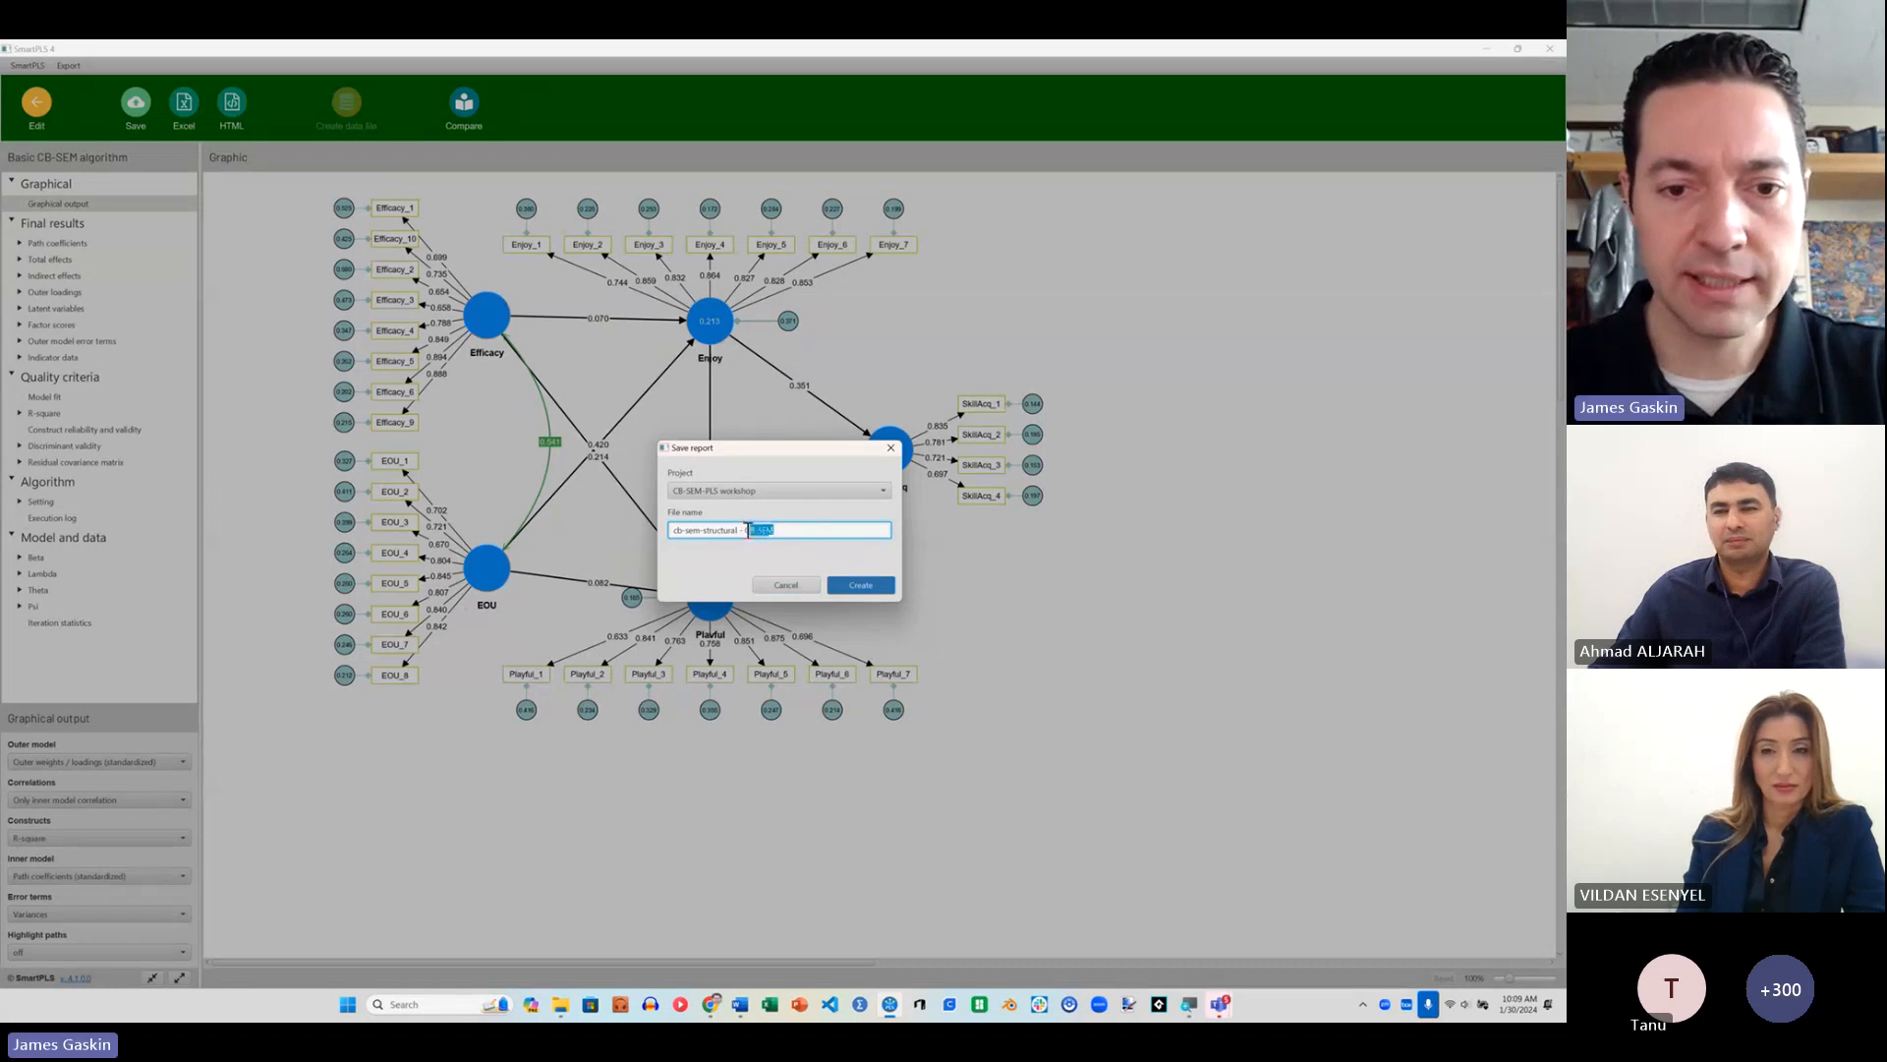
key("BackSpace")
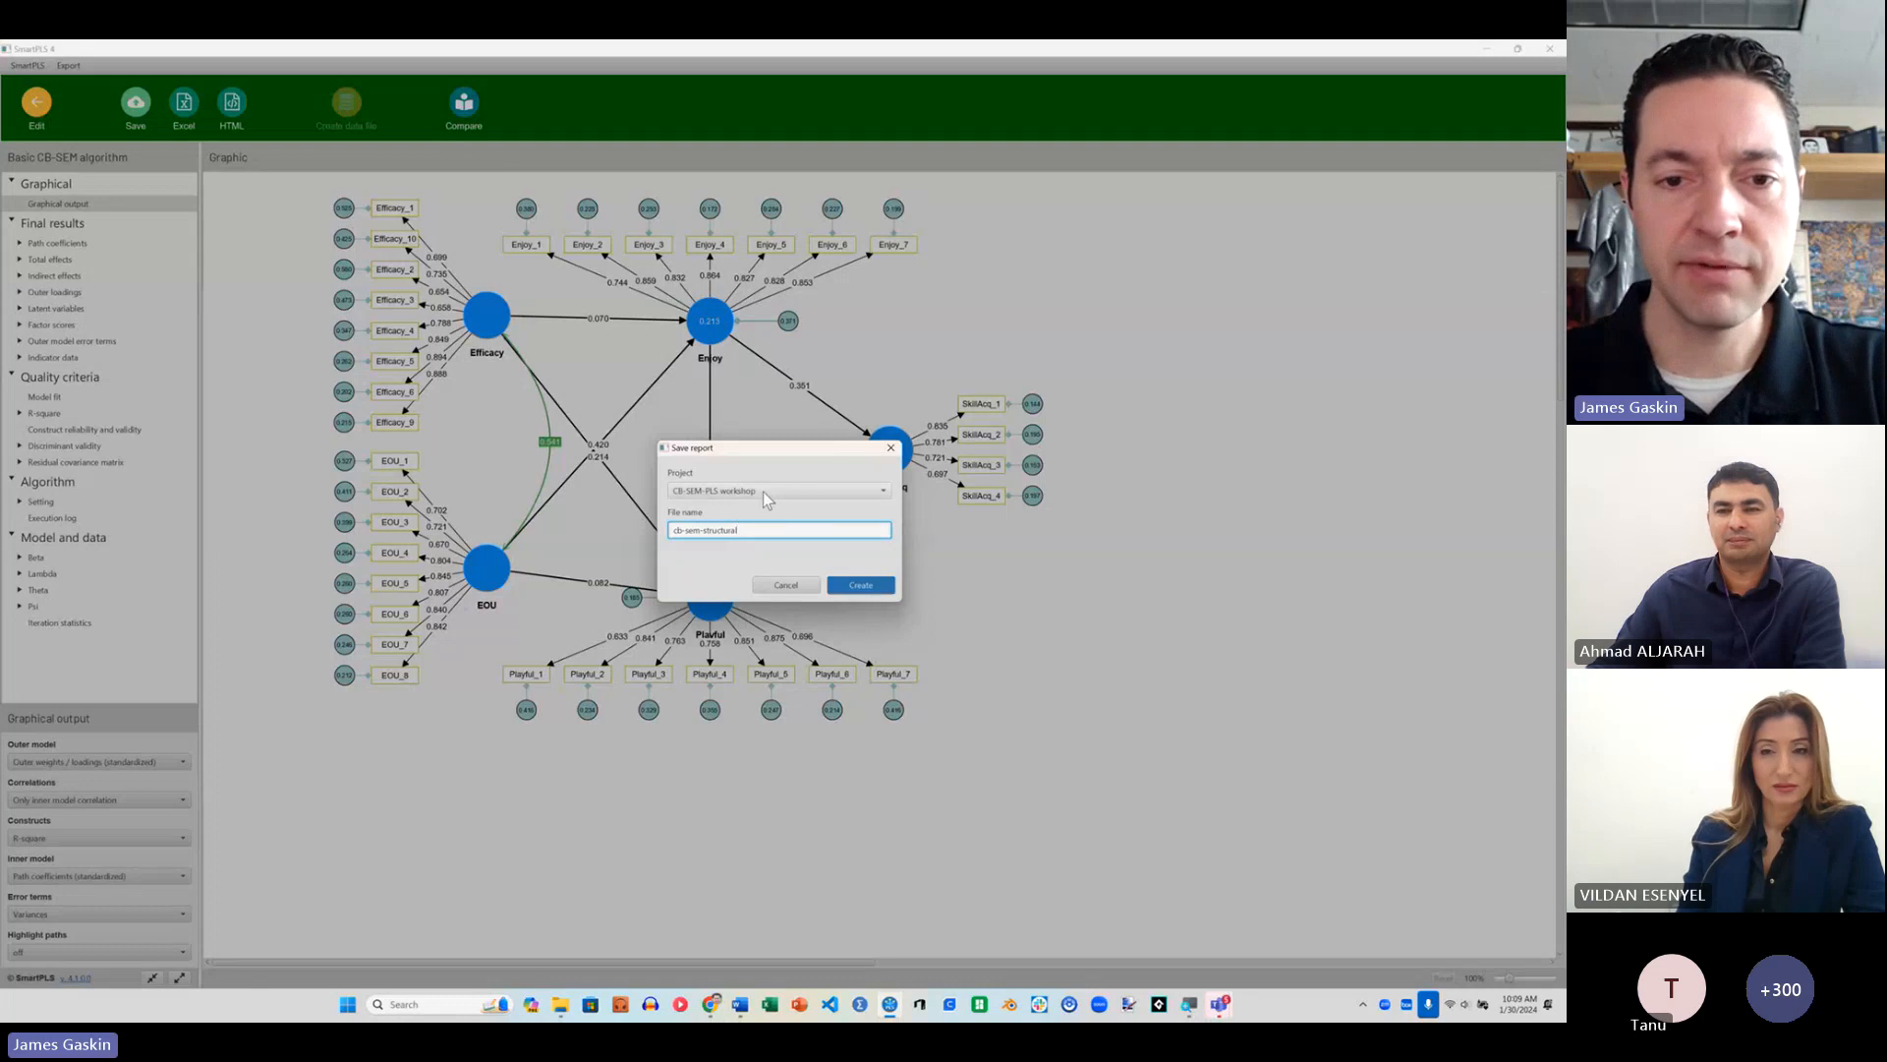
left_click(864, 585)
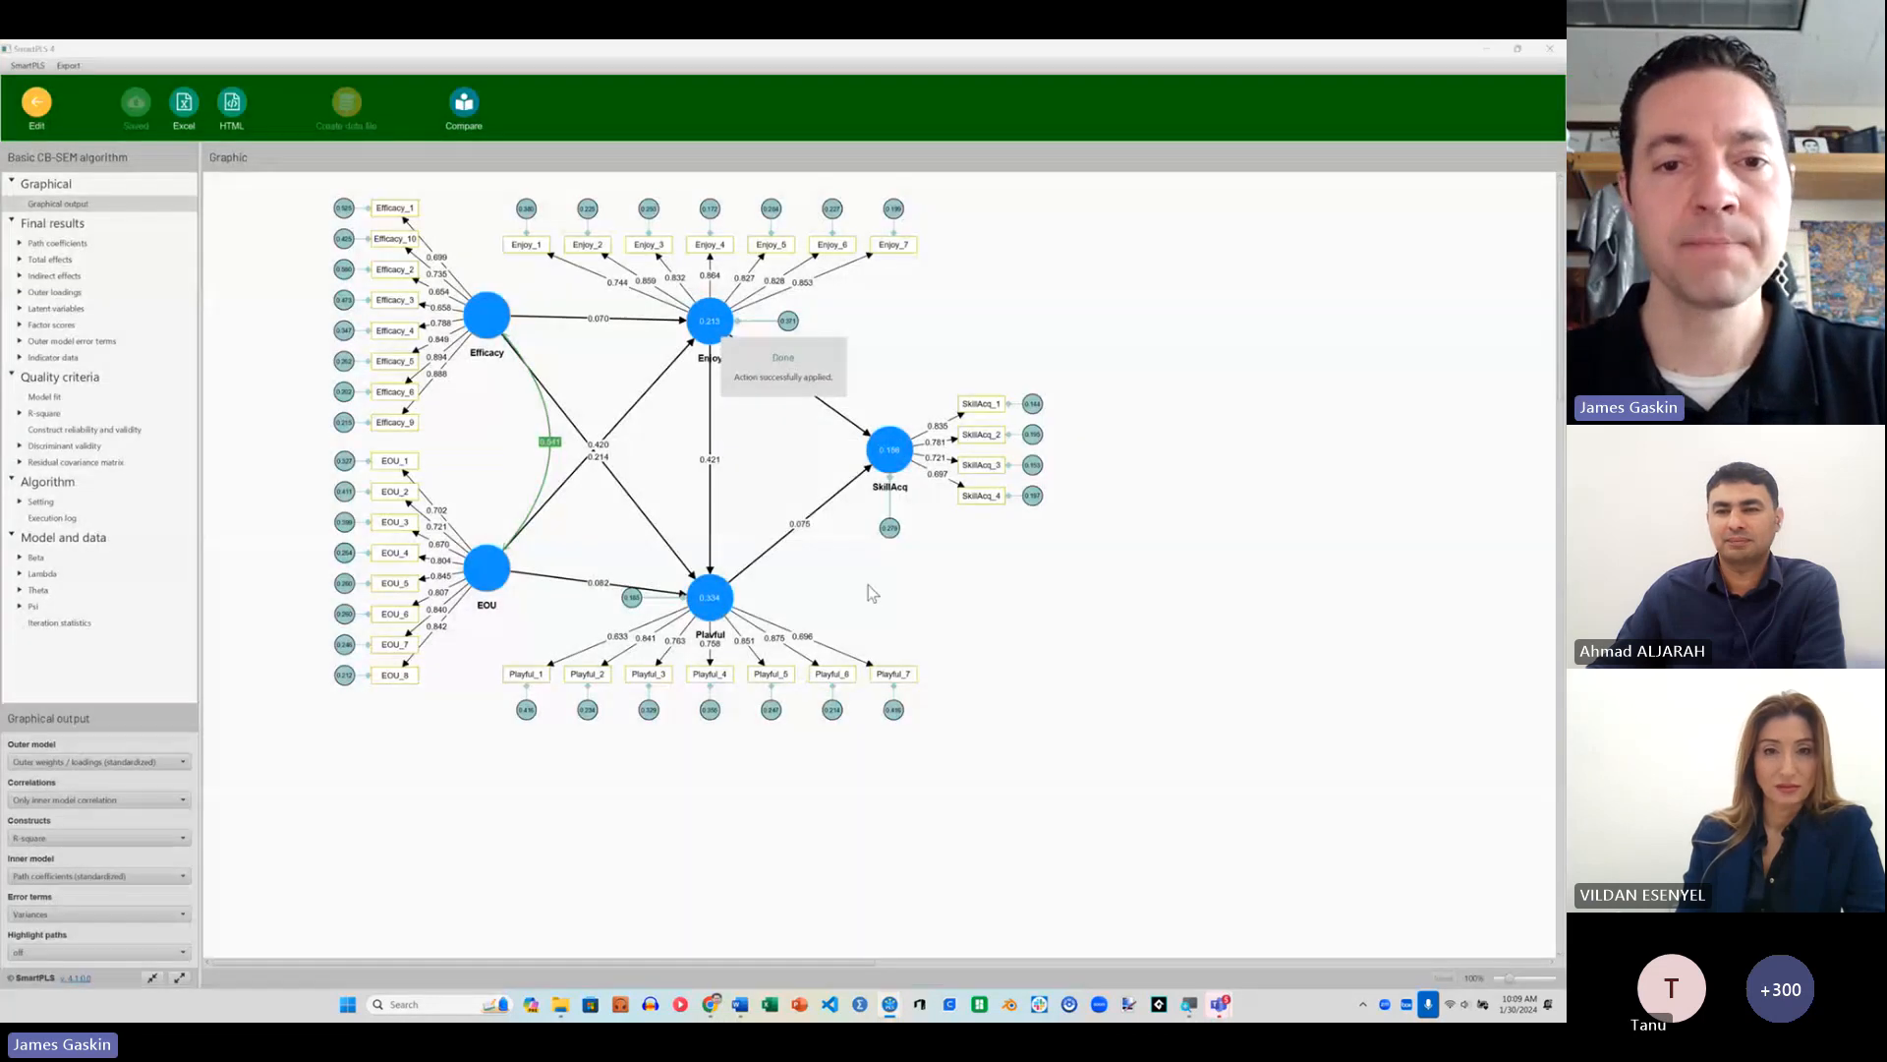
Step: Leave the report and convert the cb-sem-structural model to a PLS-SEM model named "PLS-SEM structural"
left_click(37, 104)
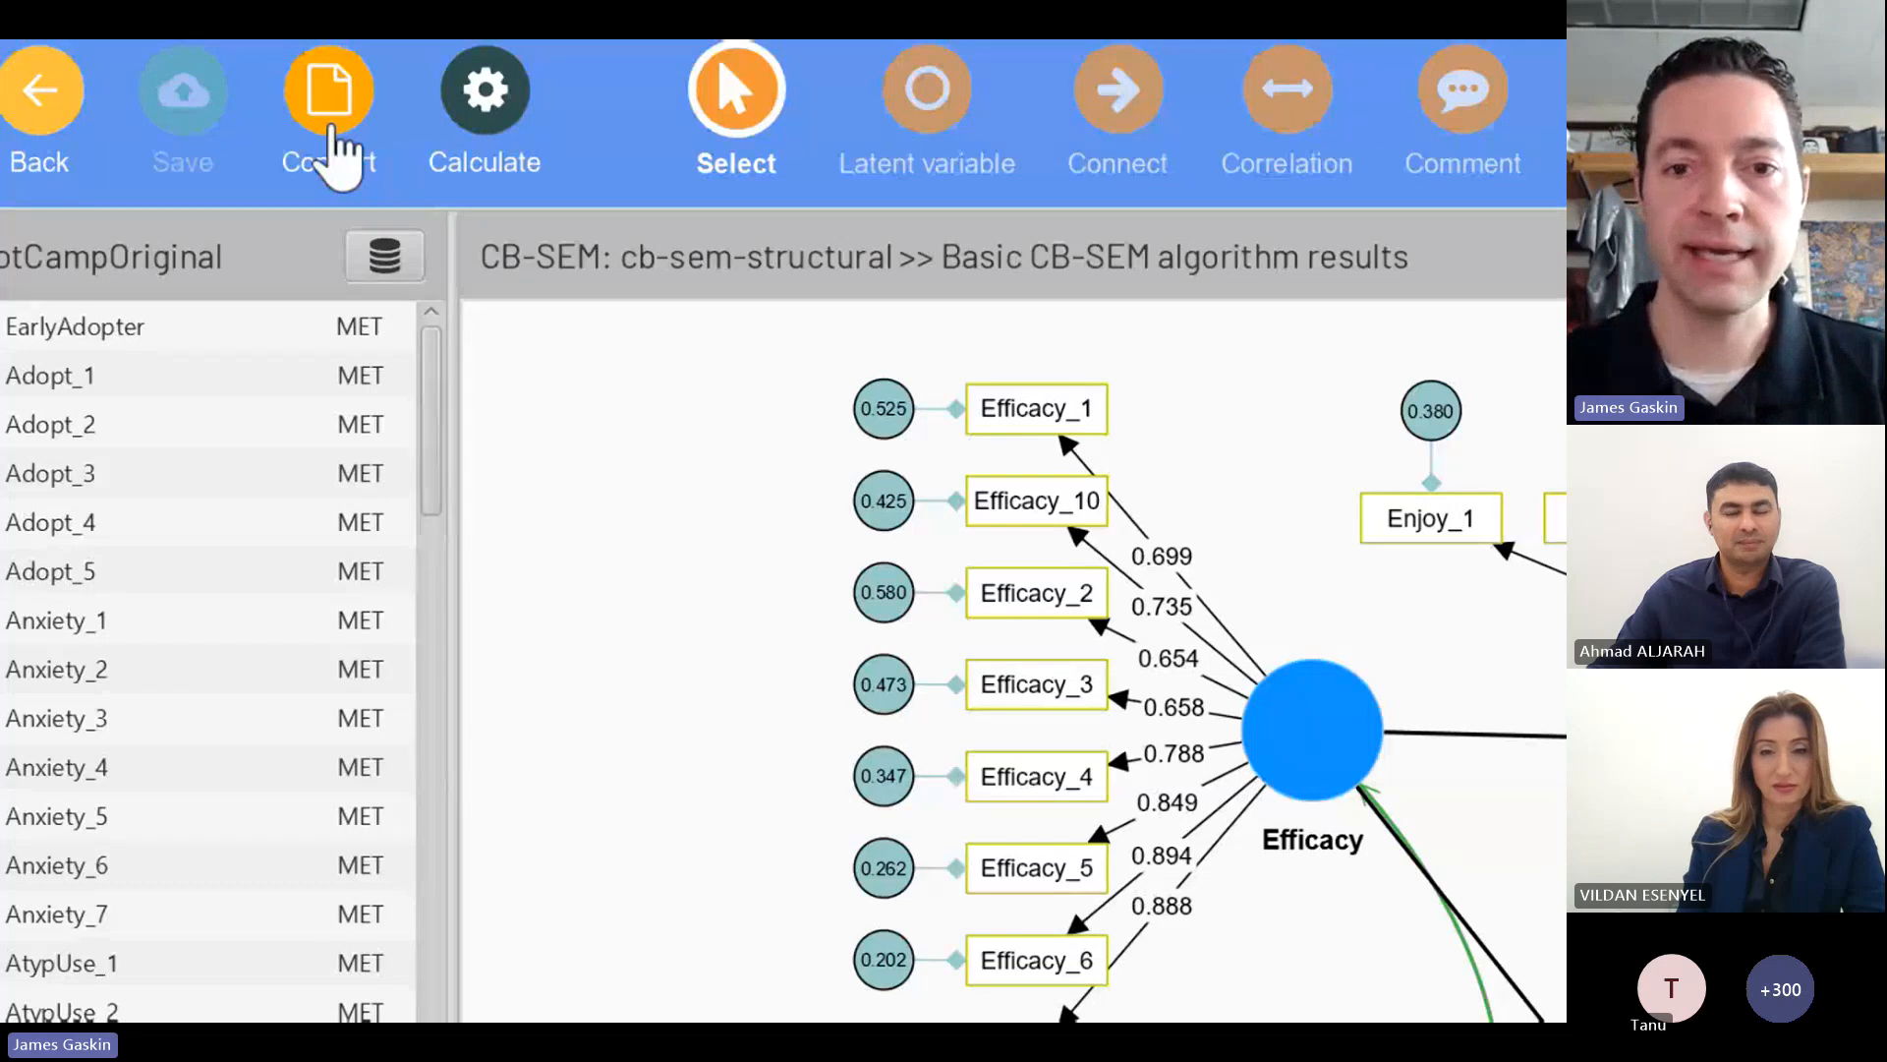
left_click(334, 157)
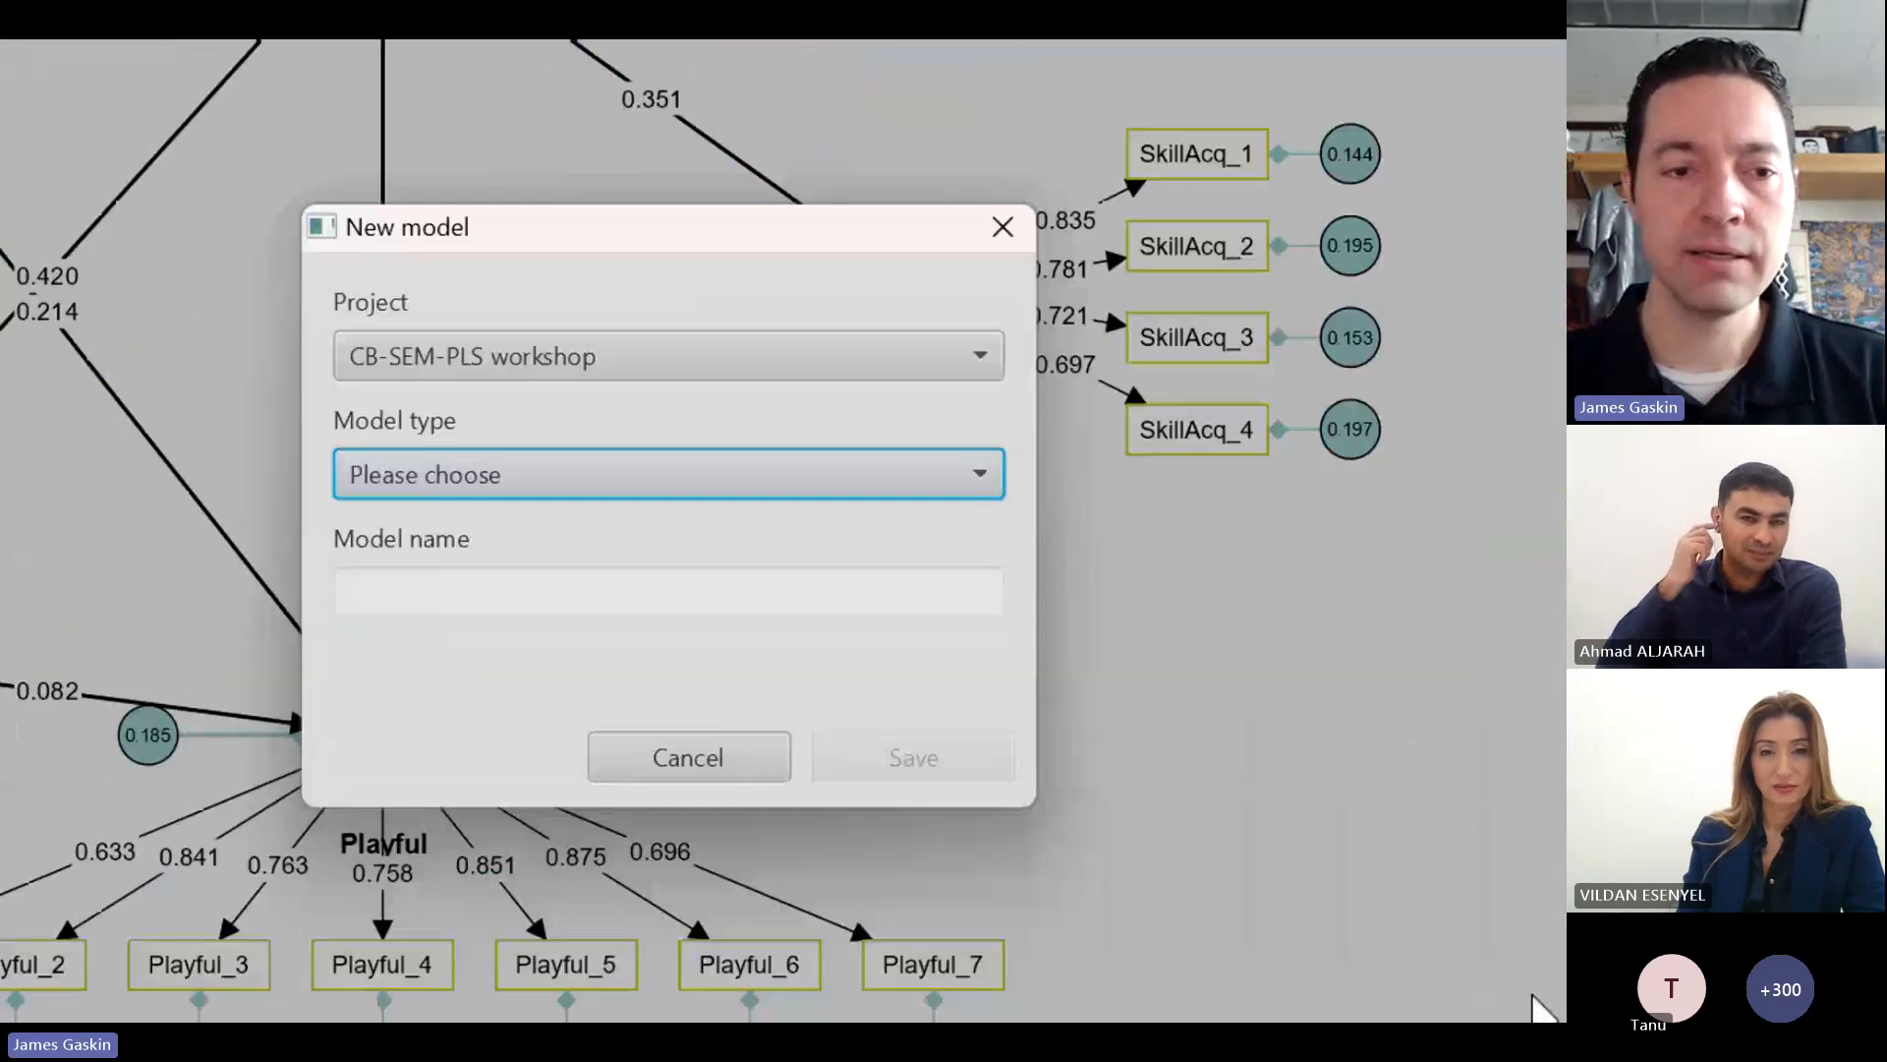
left_click(630, 472)
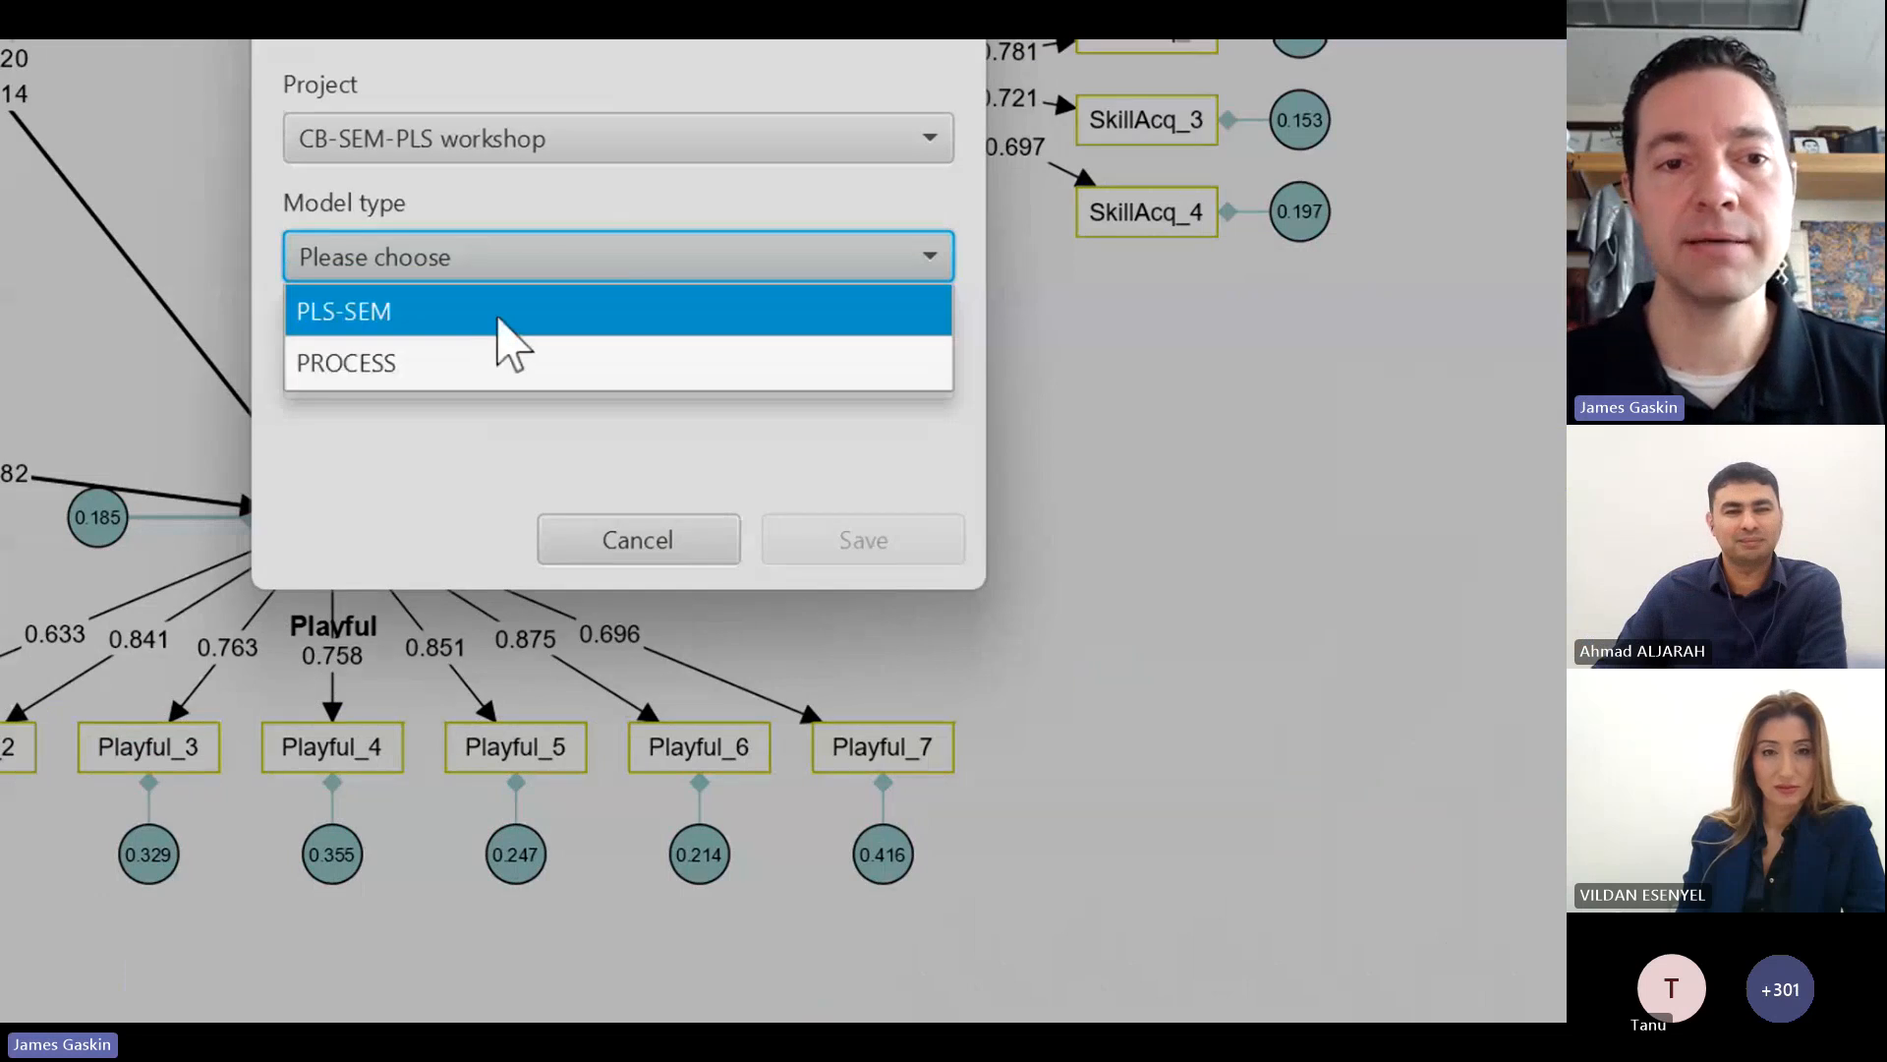
left_click(498, 322)
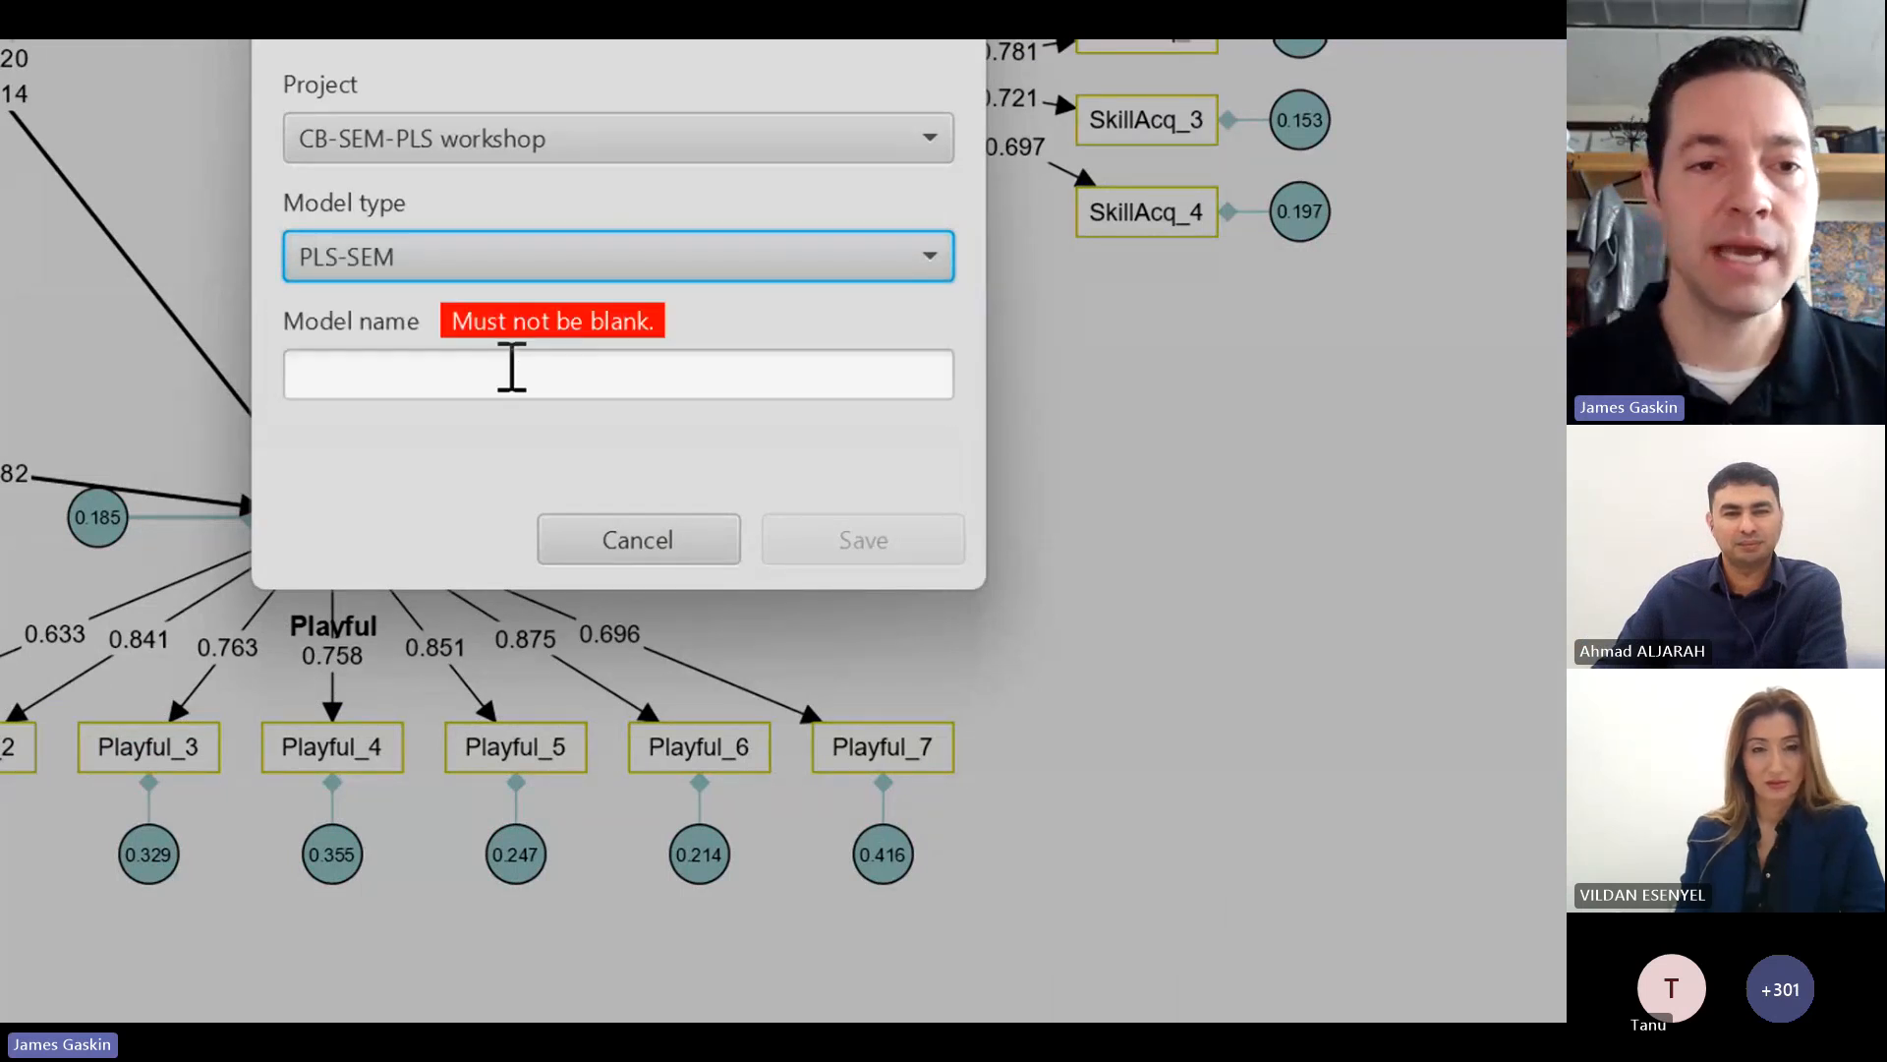
left_click(511, 368)
type("PLS")
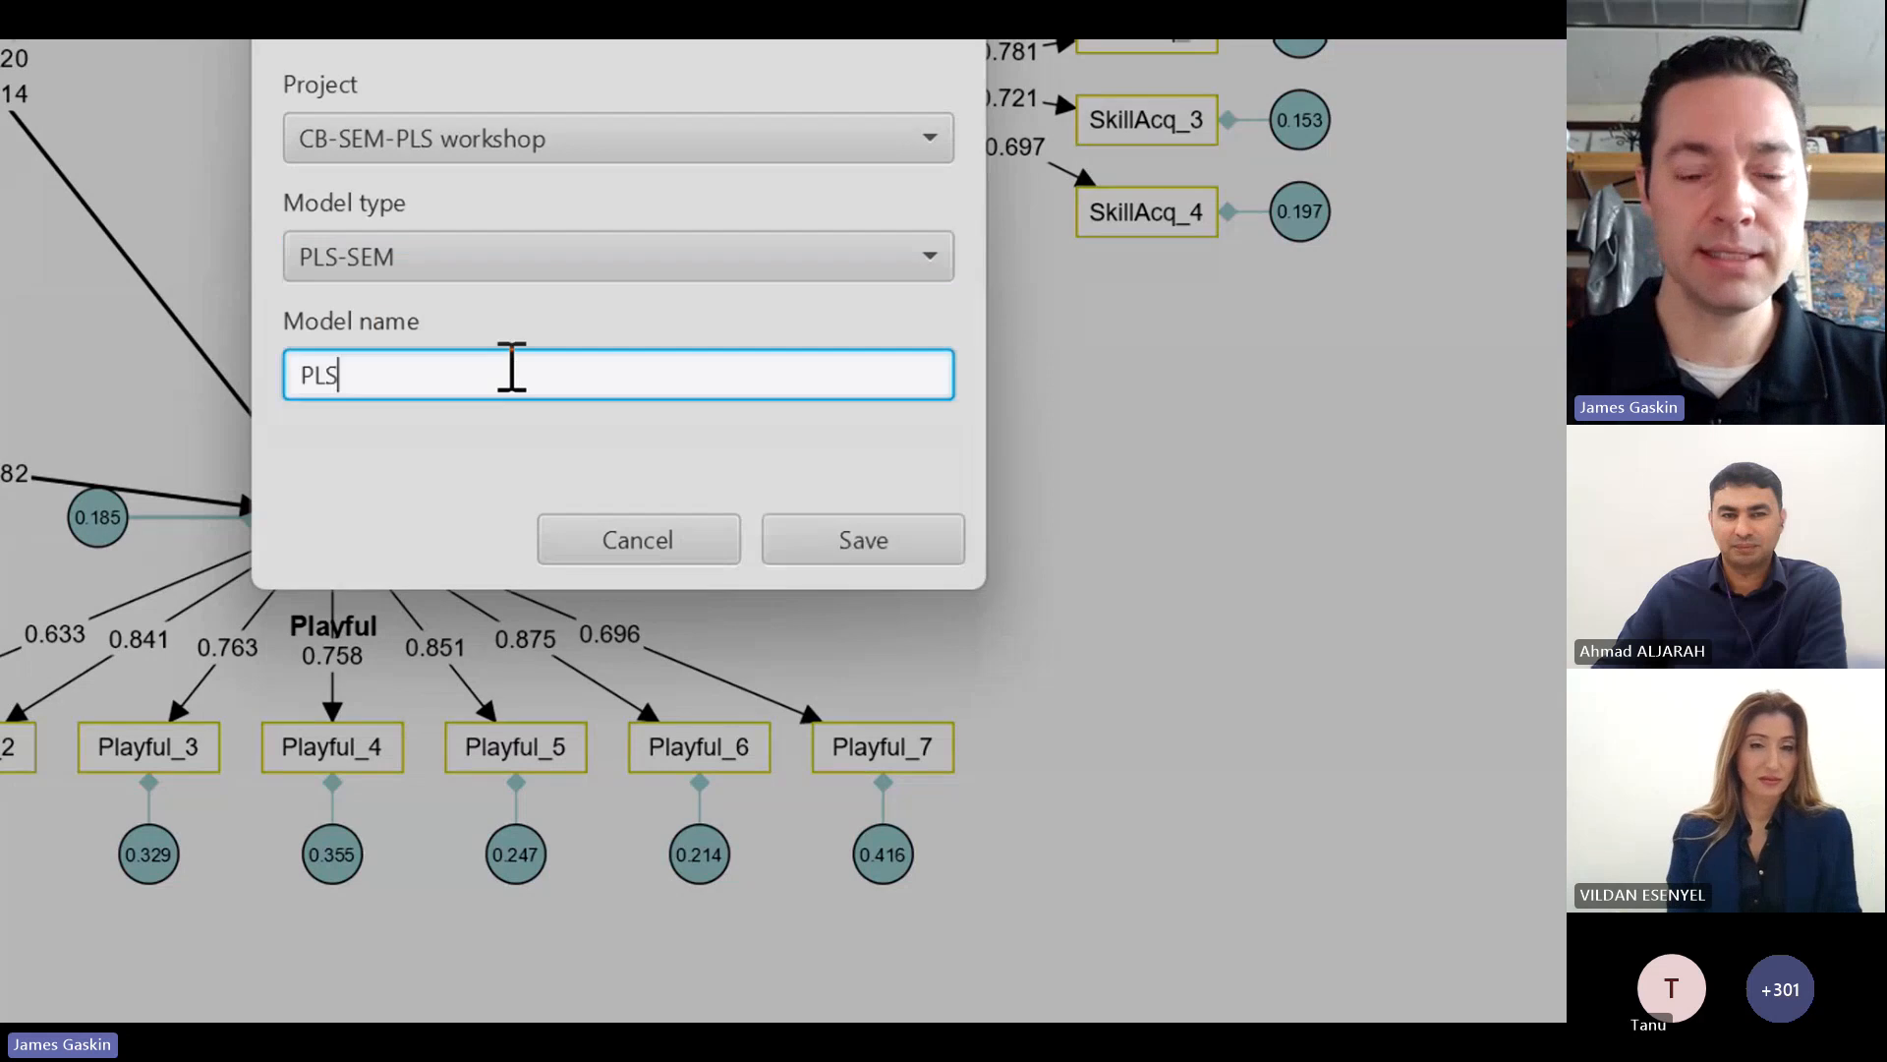
type("-SEM")
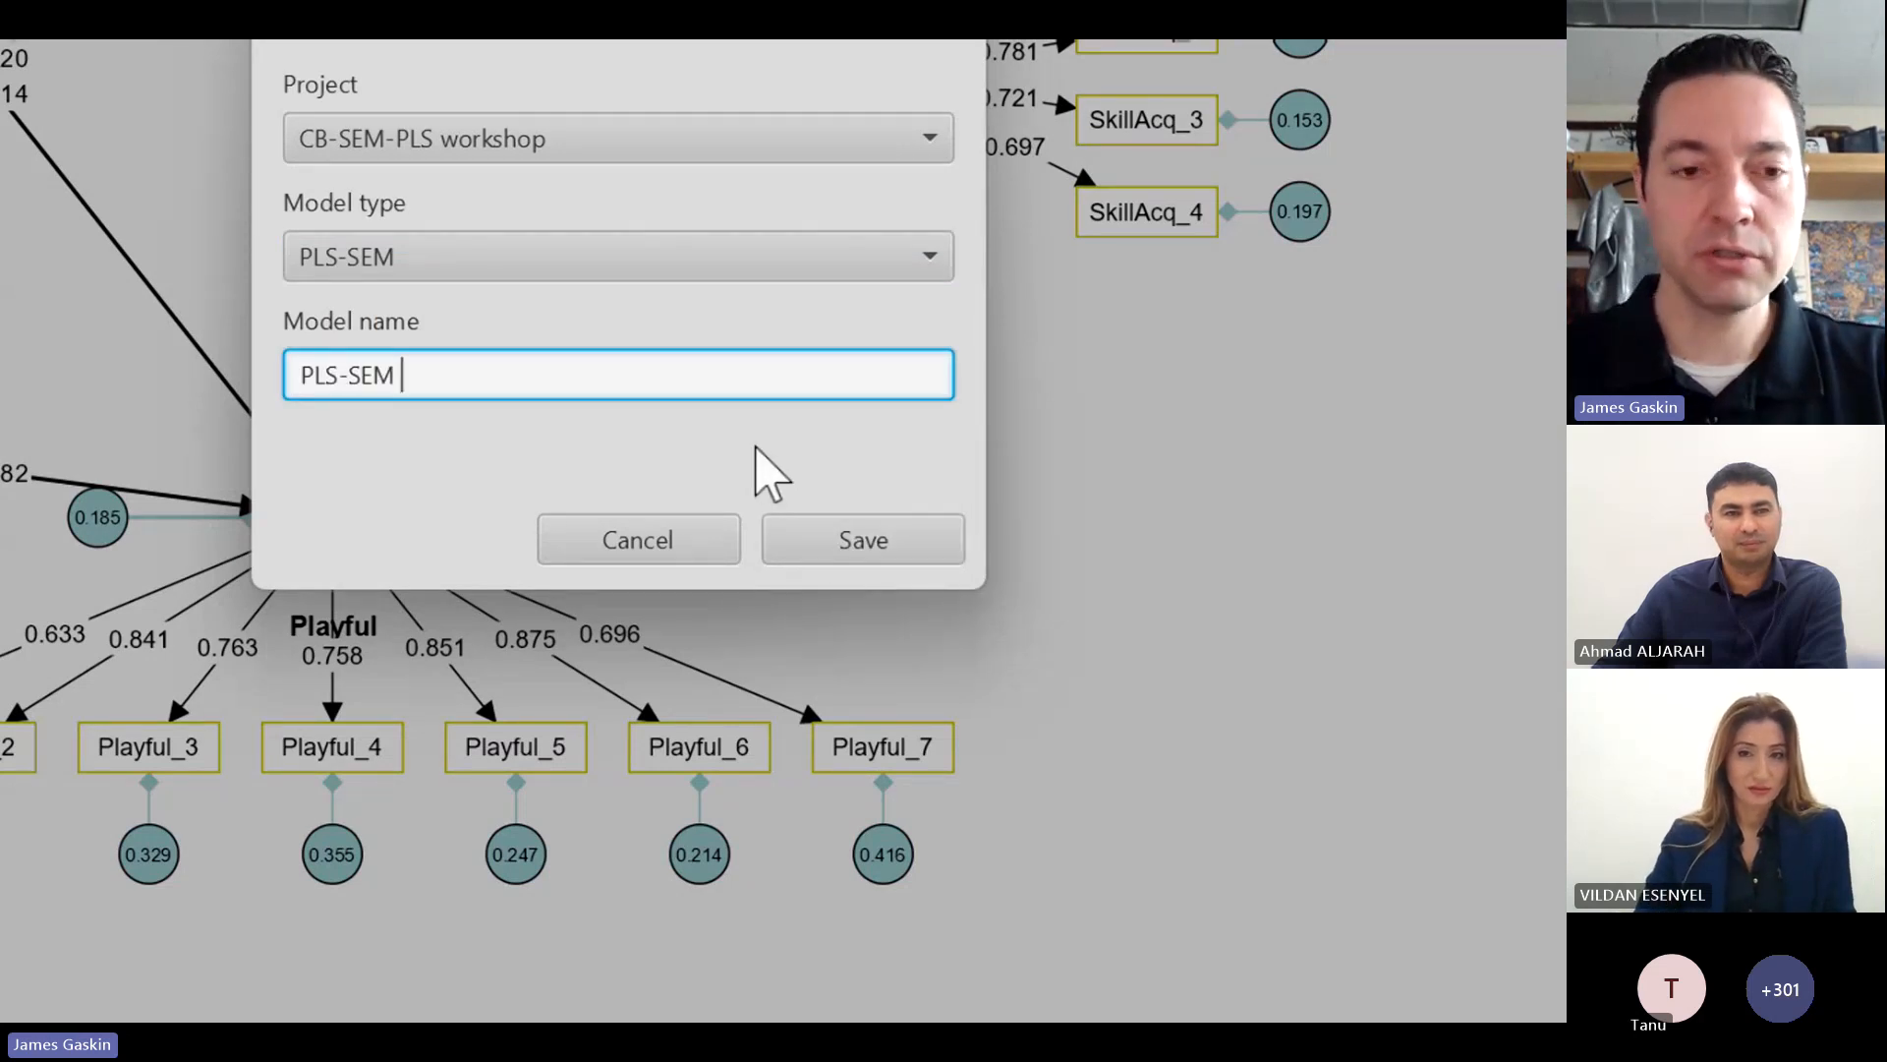
type(" sturct")
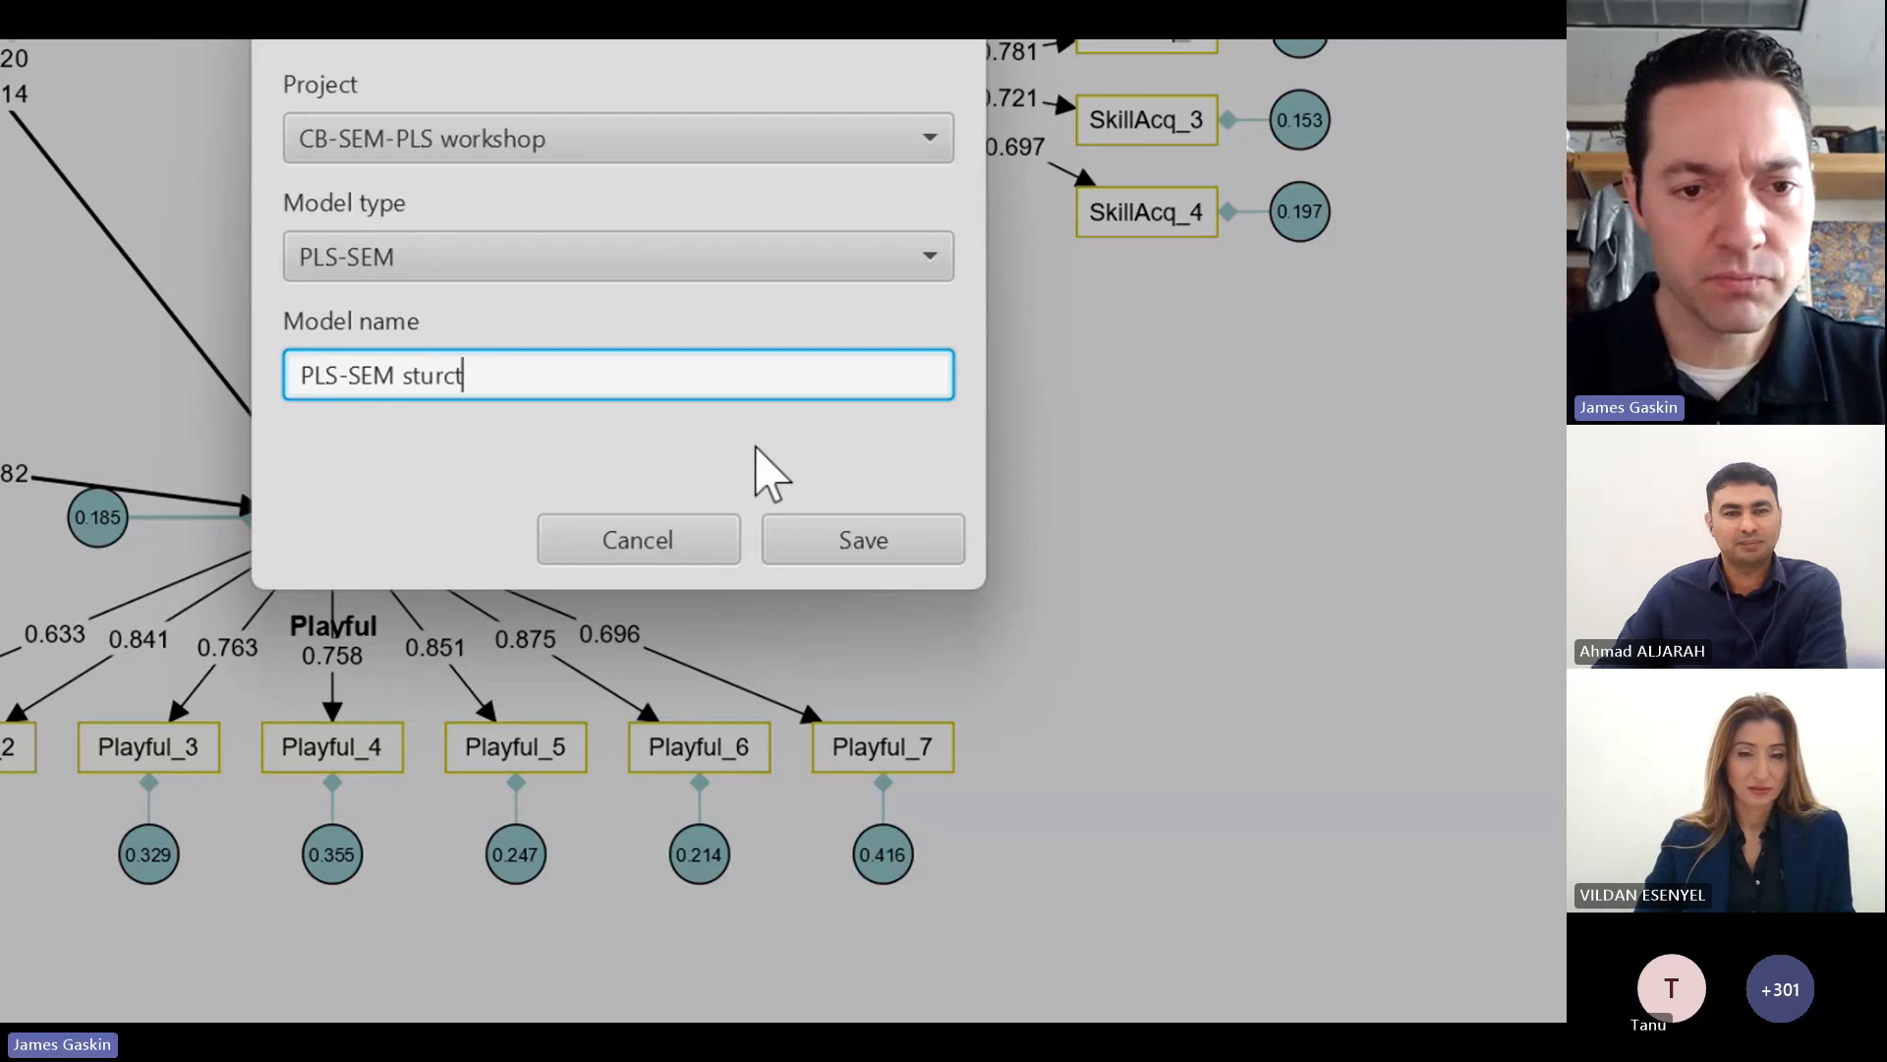
key("BackSpace")
key("BackSpace")
key("BackSpace")
key("BackSpace")
type("ructural")
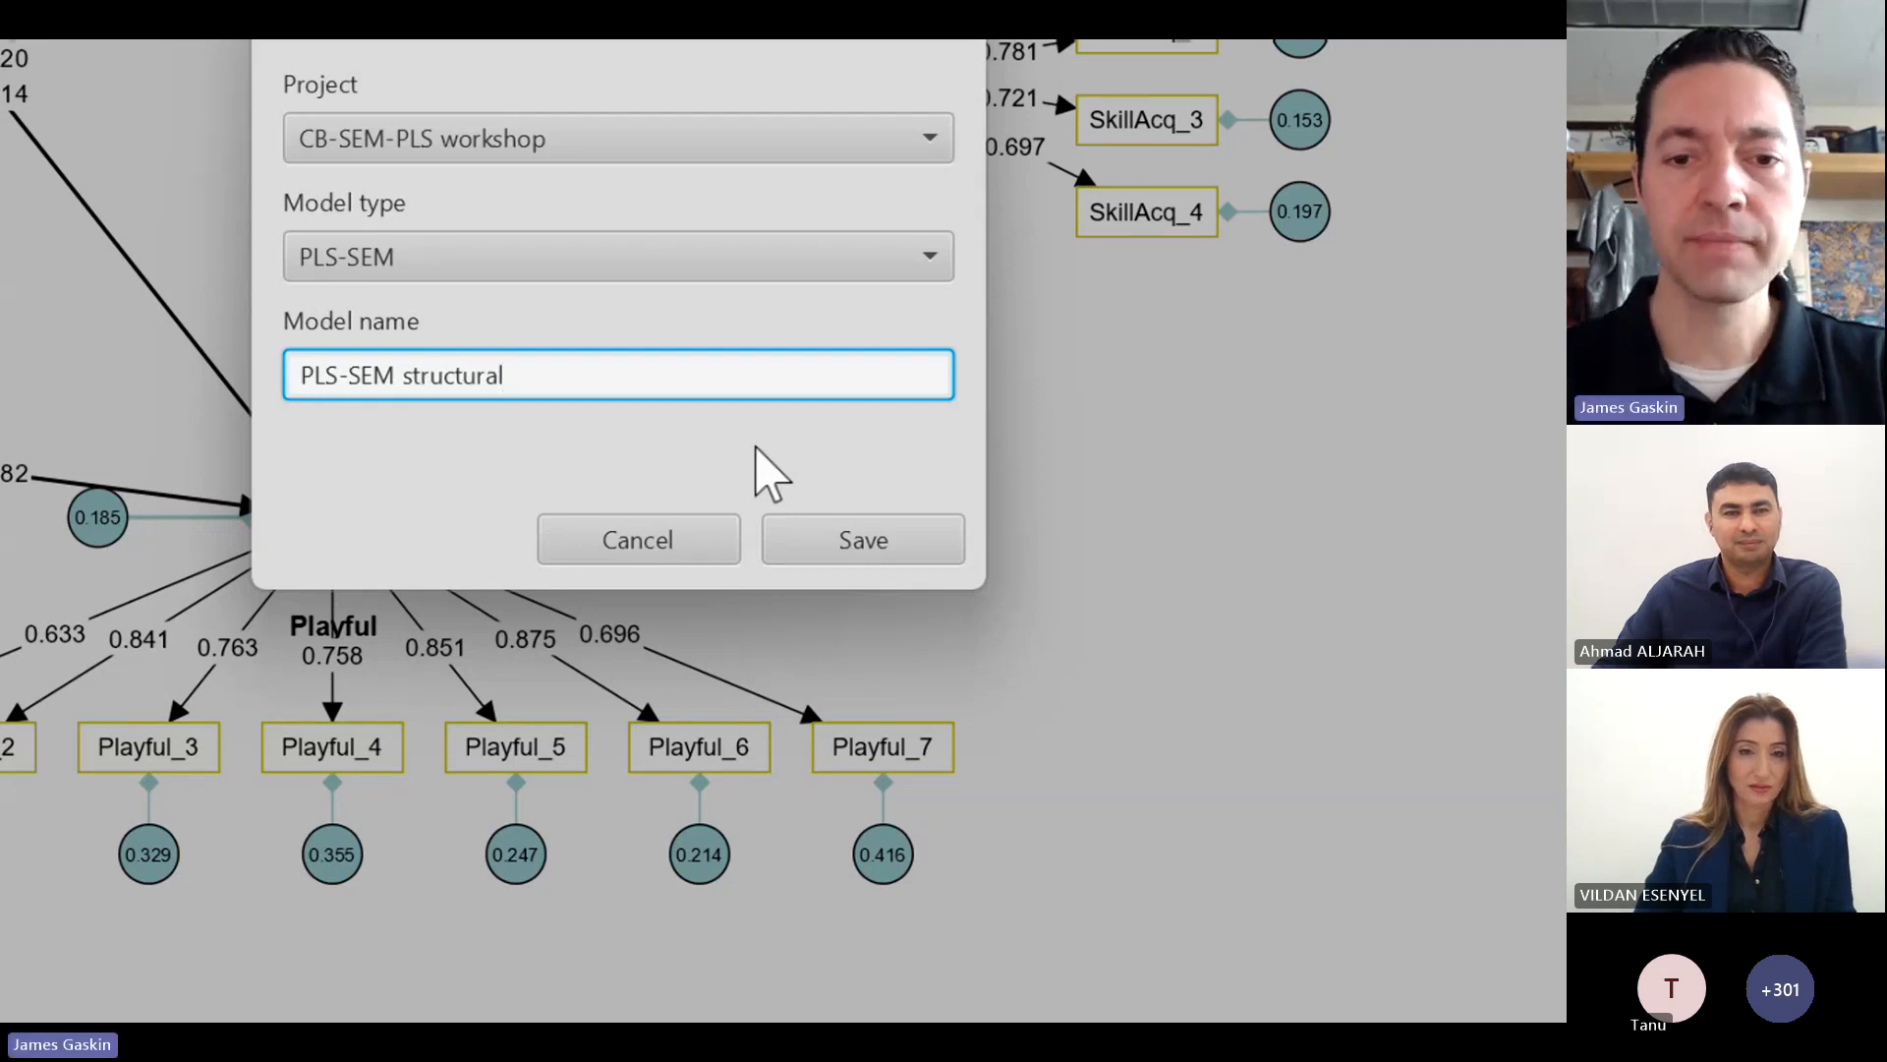
left_click(869, 541)
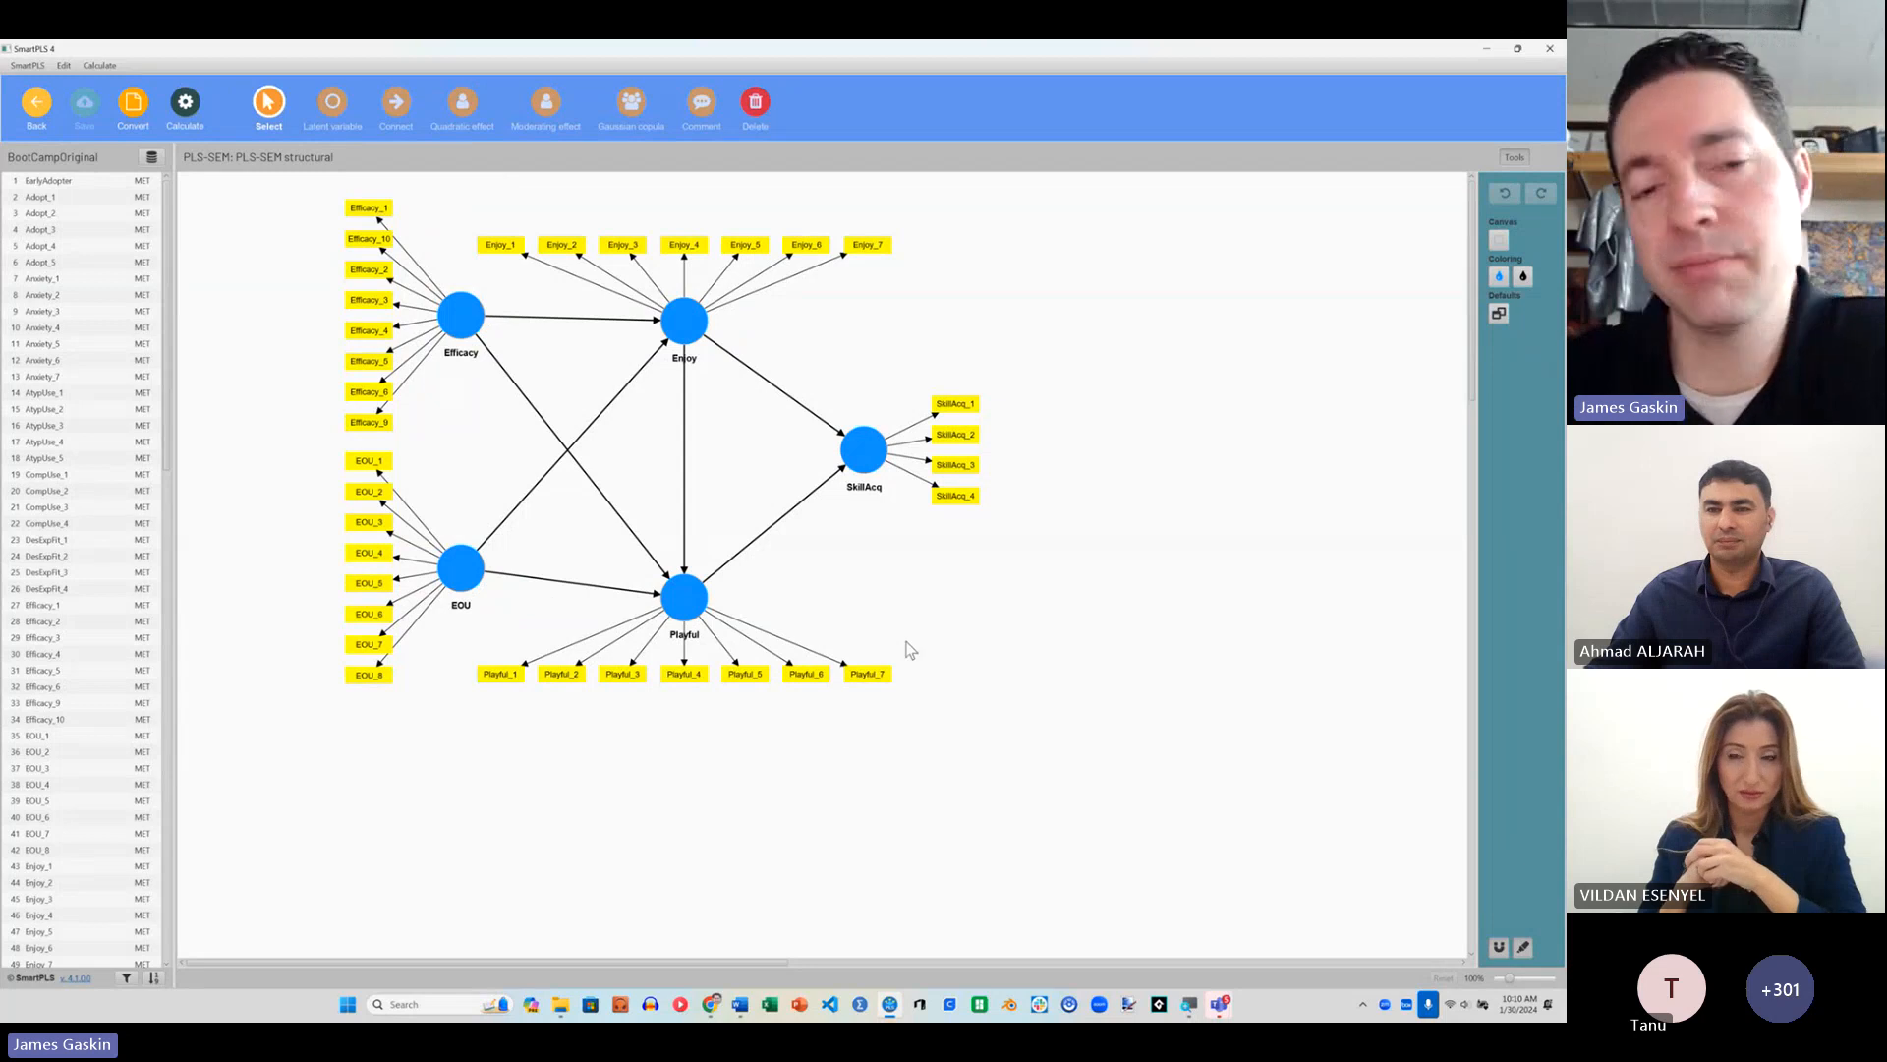
left_click(203, 112)
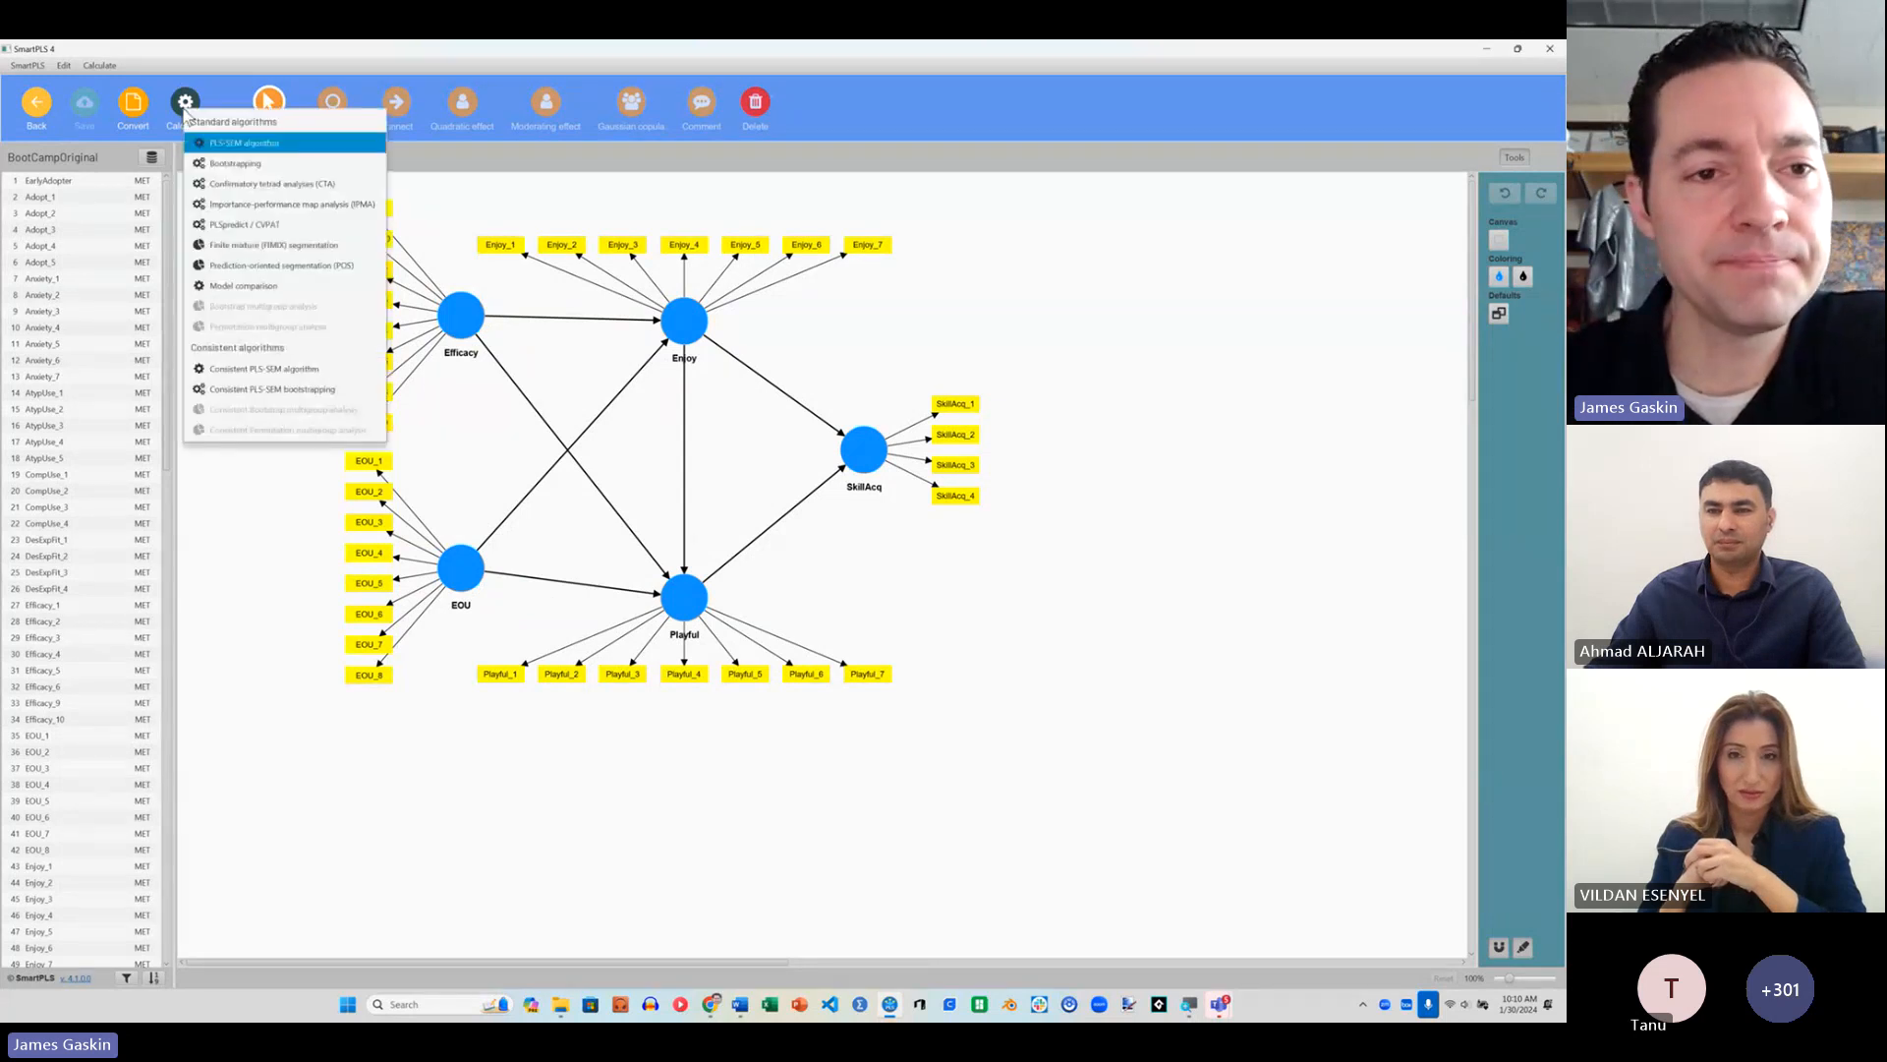
left_click(293, 144)
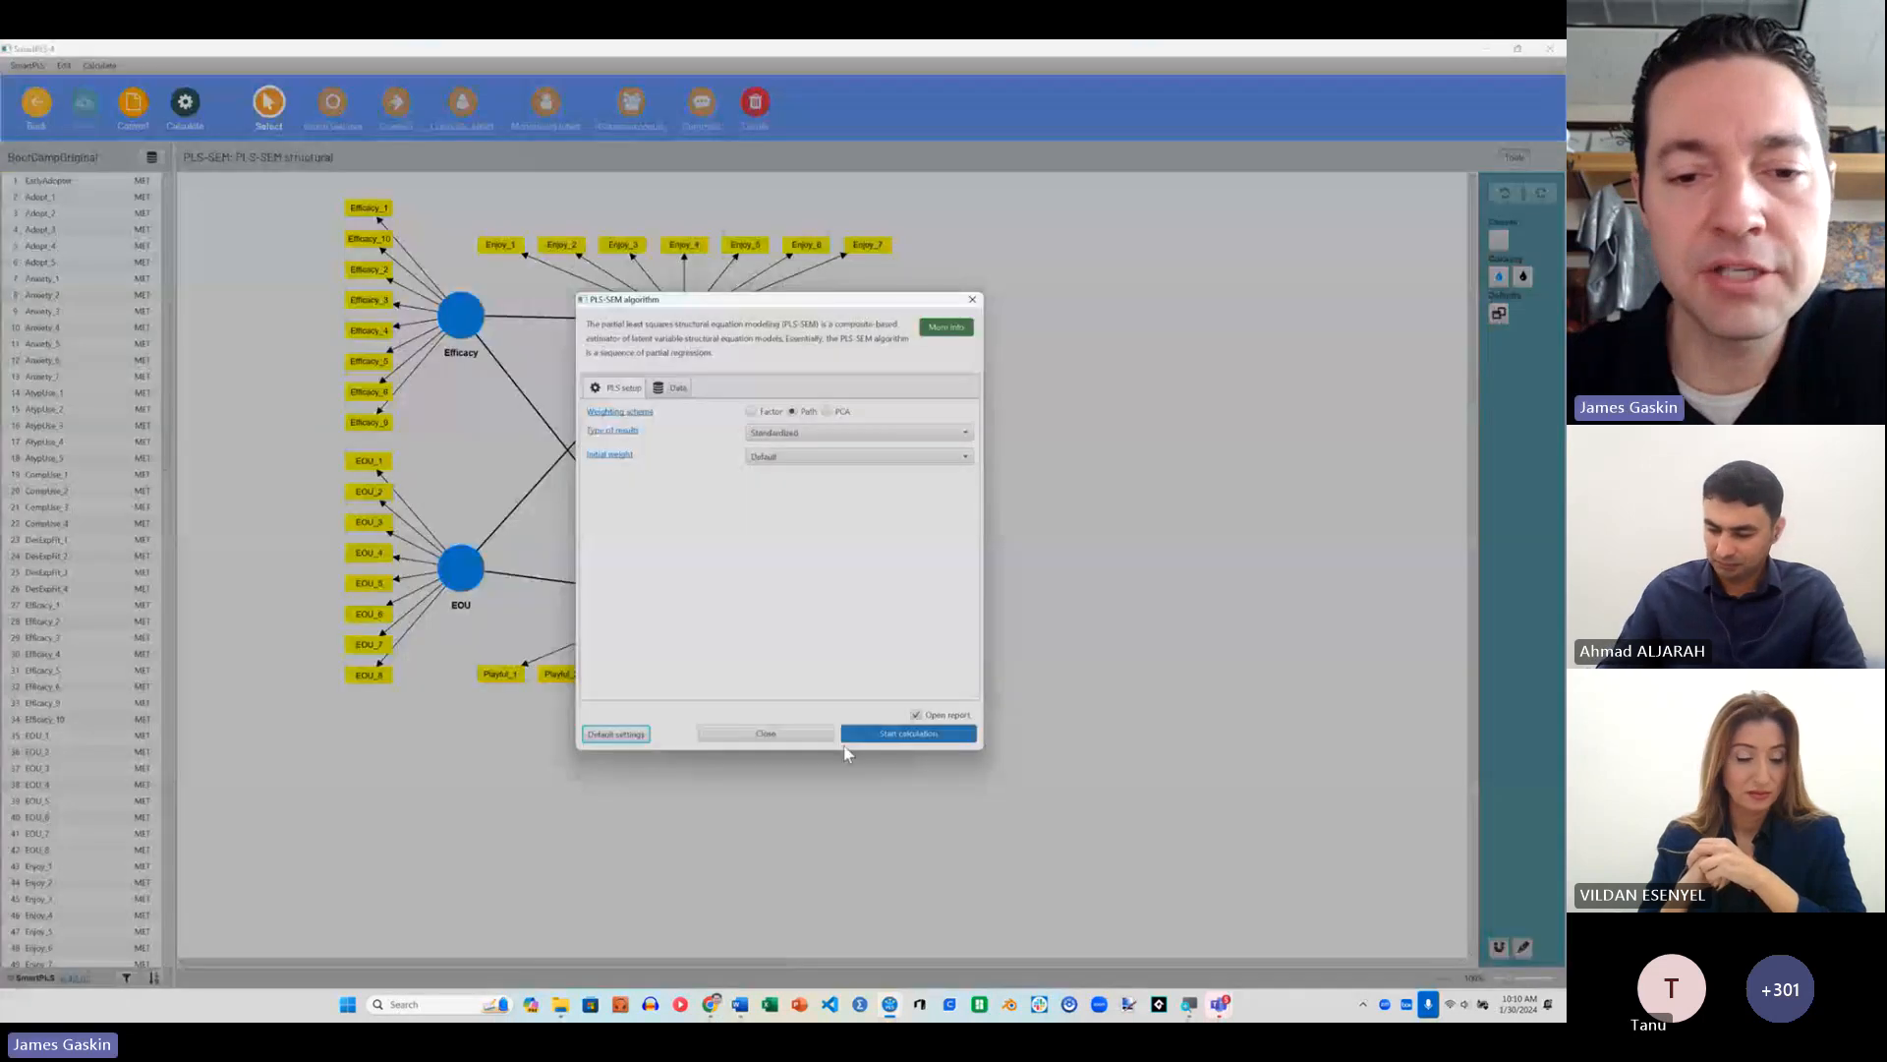
left_click(791, 734)
Step: Run the standard PLS-SEM algorithm on the PLS-SEM structural model with the Path weighting scheme and standardized results
left_click(195, 123)
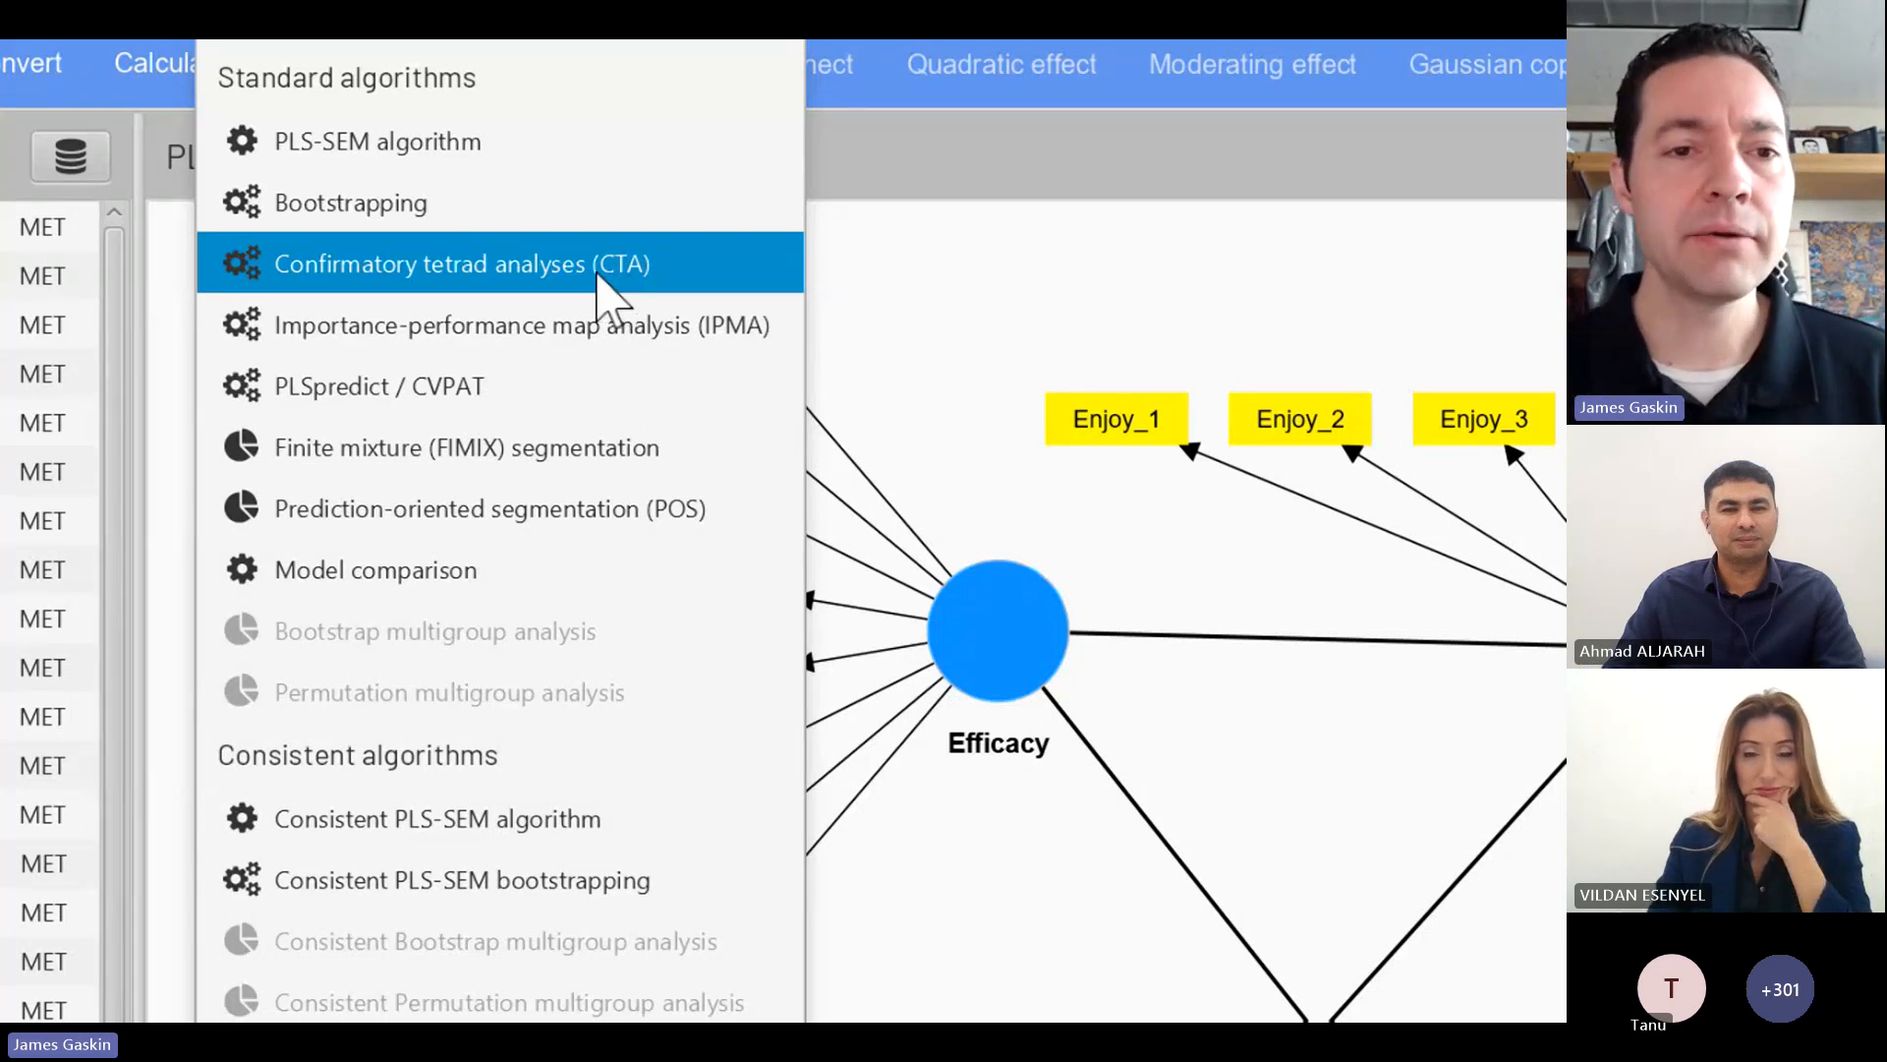
left_click(460, 160)
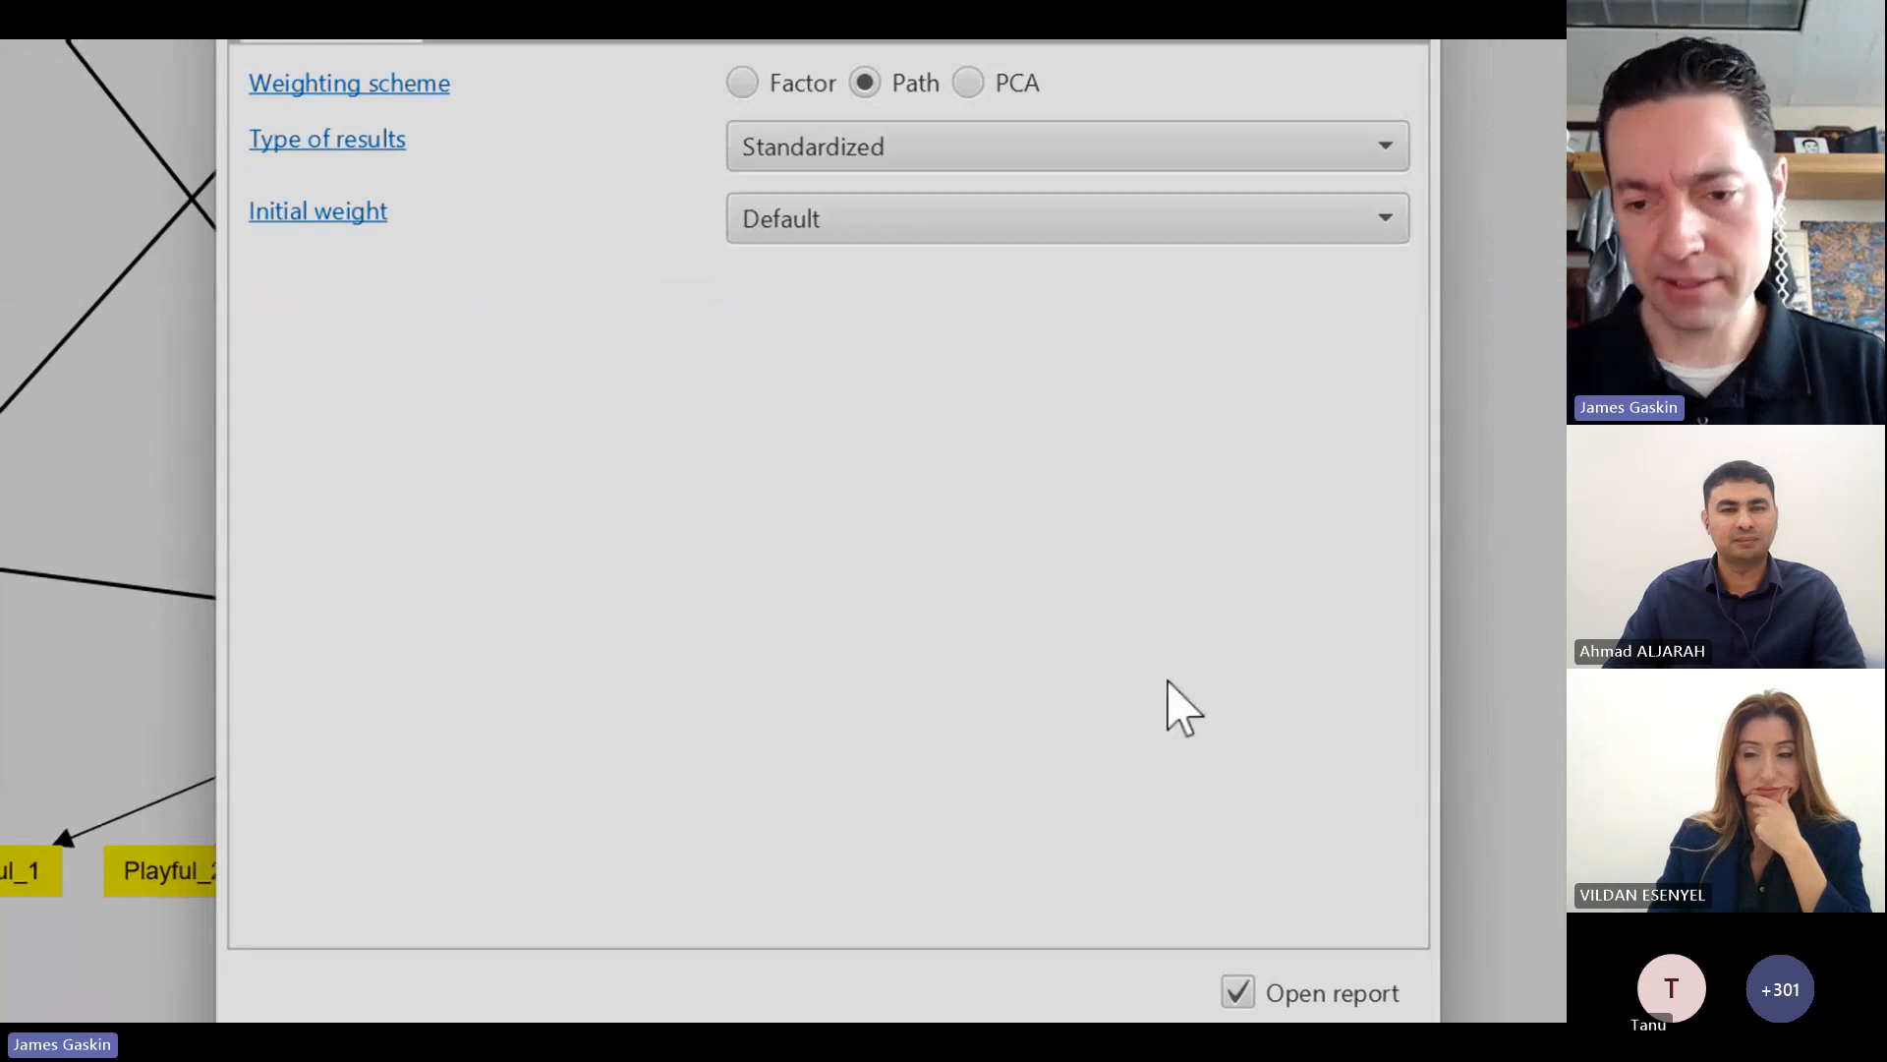
left_click(1313, 919)
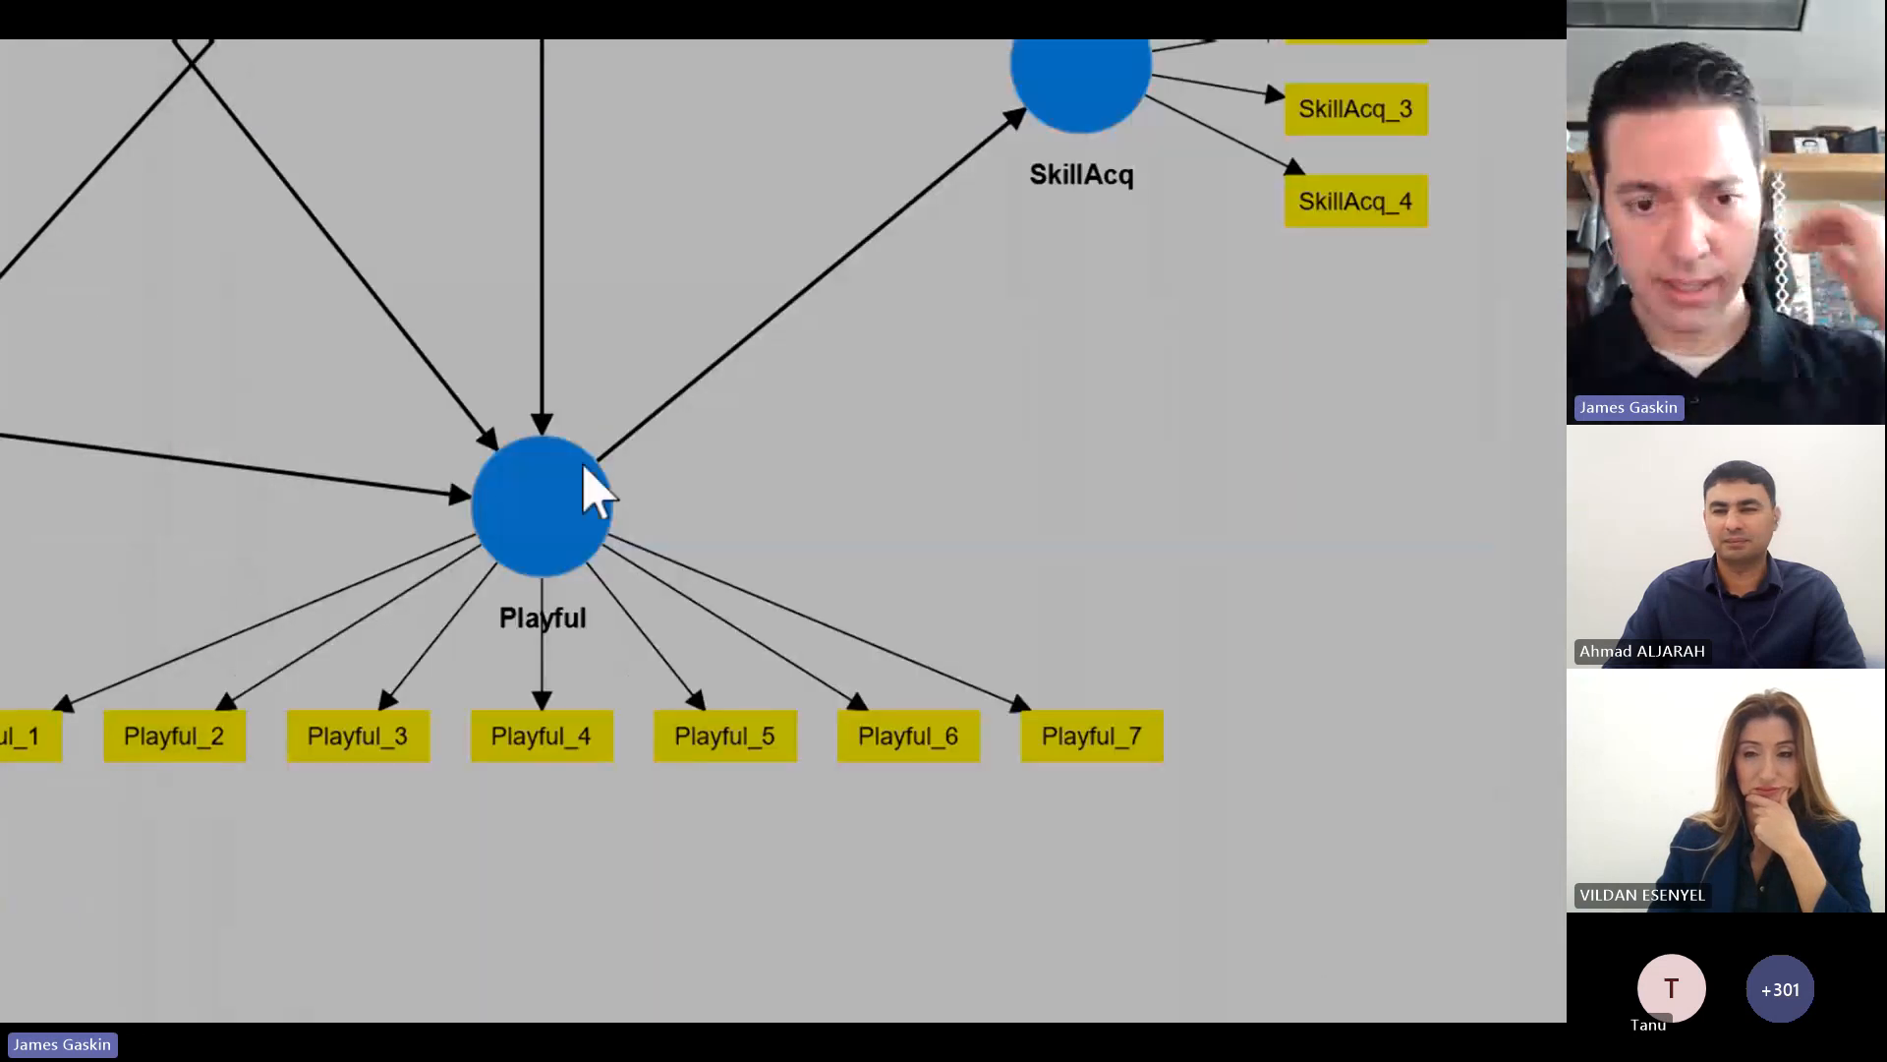
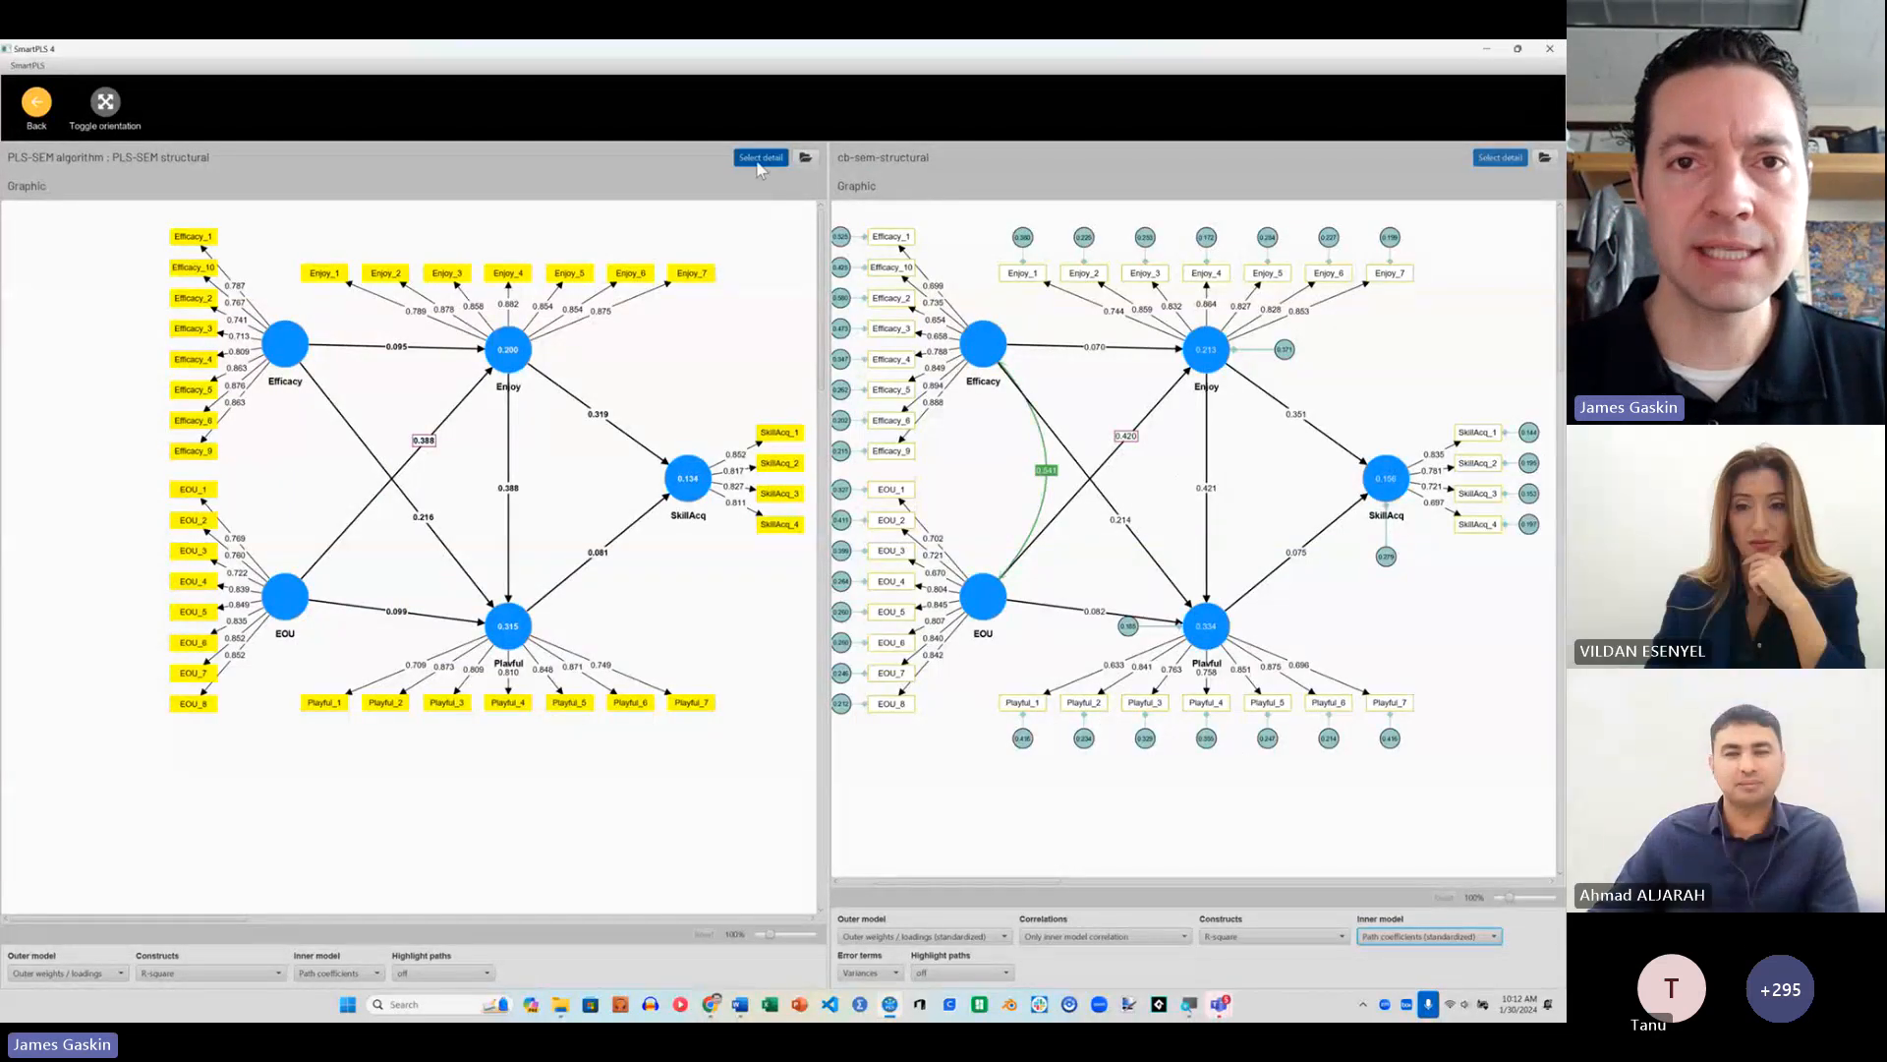
Step: Show the Fornell-Larcker criterion side by side for the PLS-SEM structural and cb-sem-structural reports
left_click(760, 159)
mouse_move(794, 309)
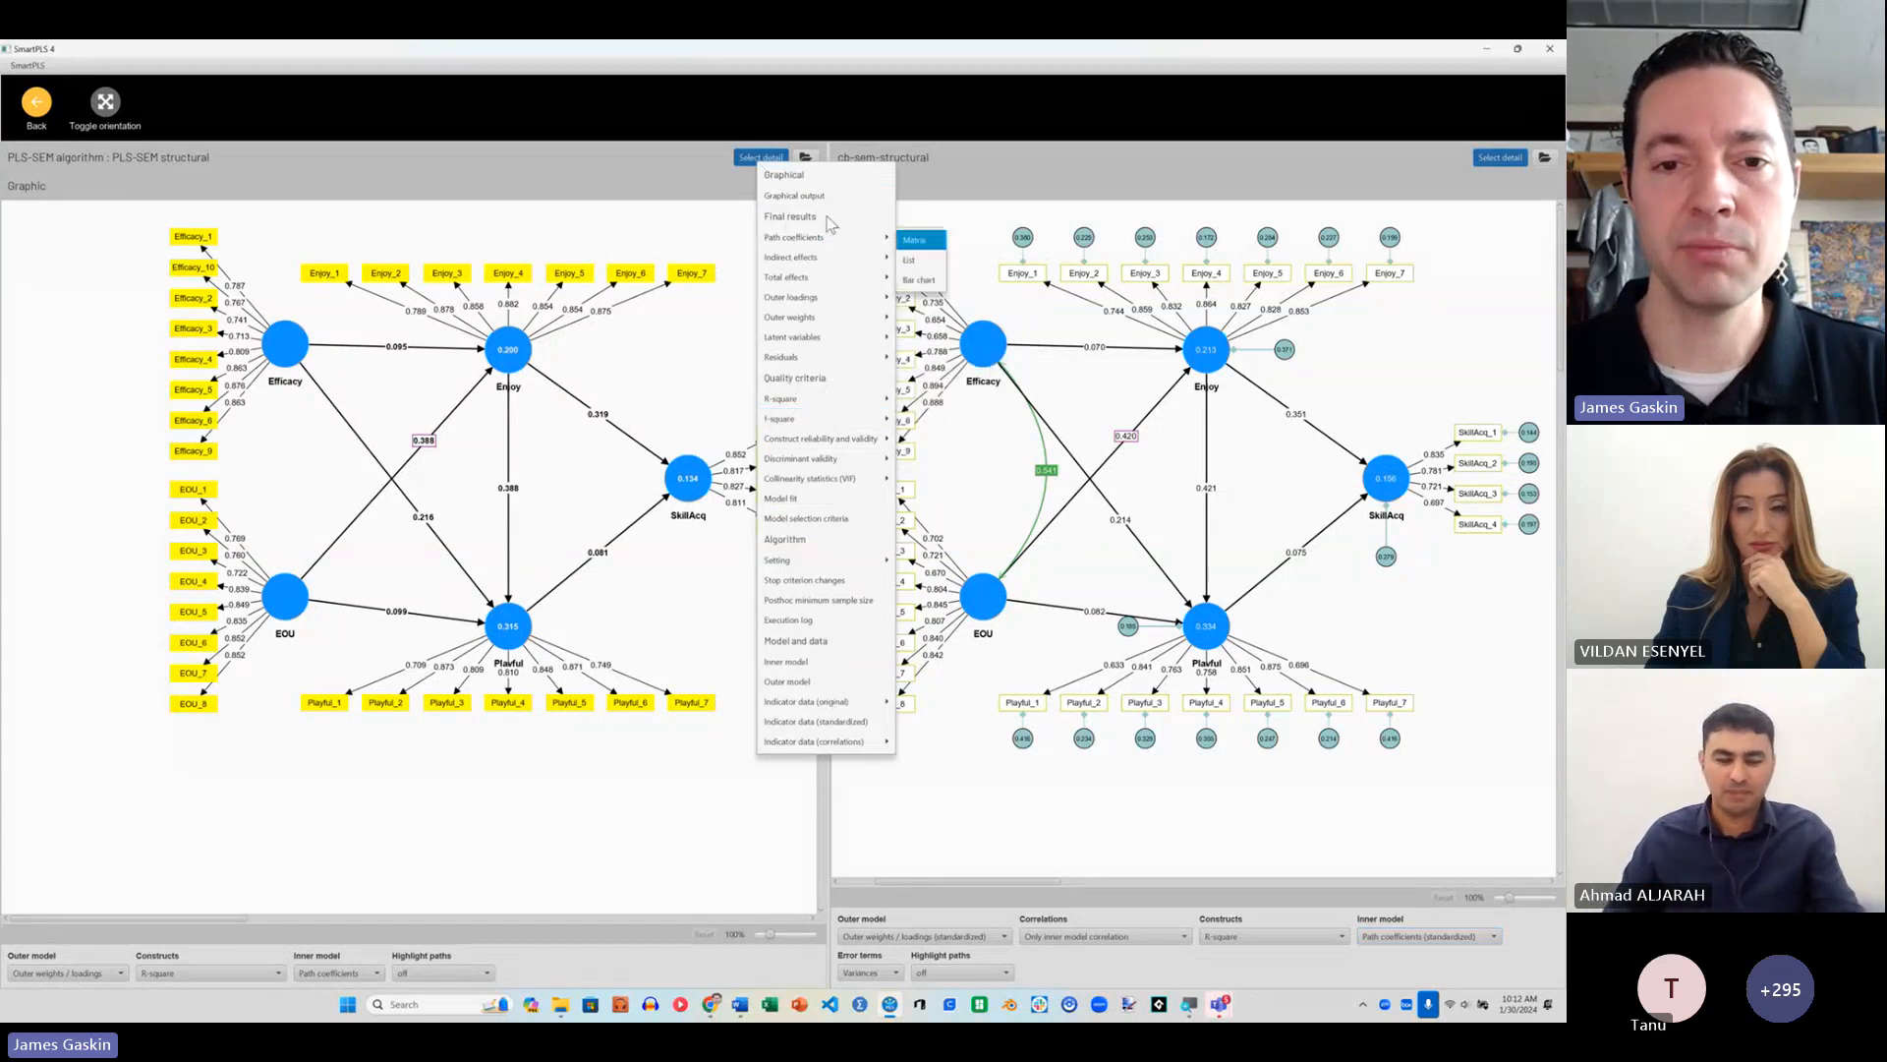
mouse_move(841, 339)
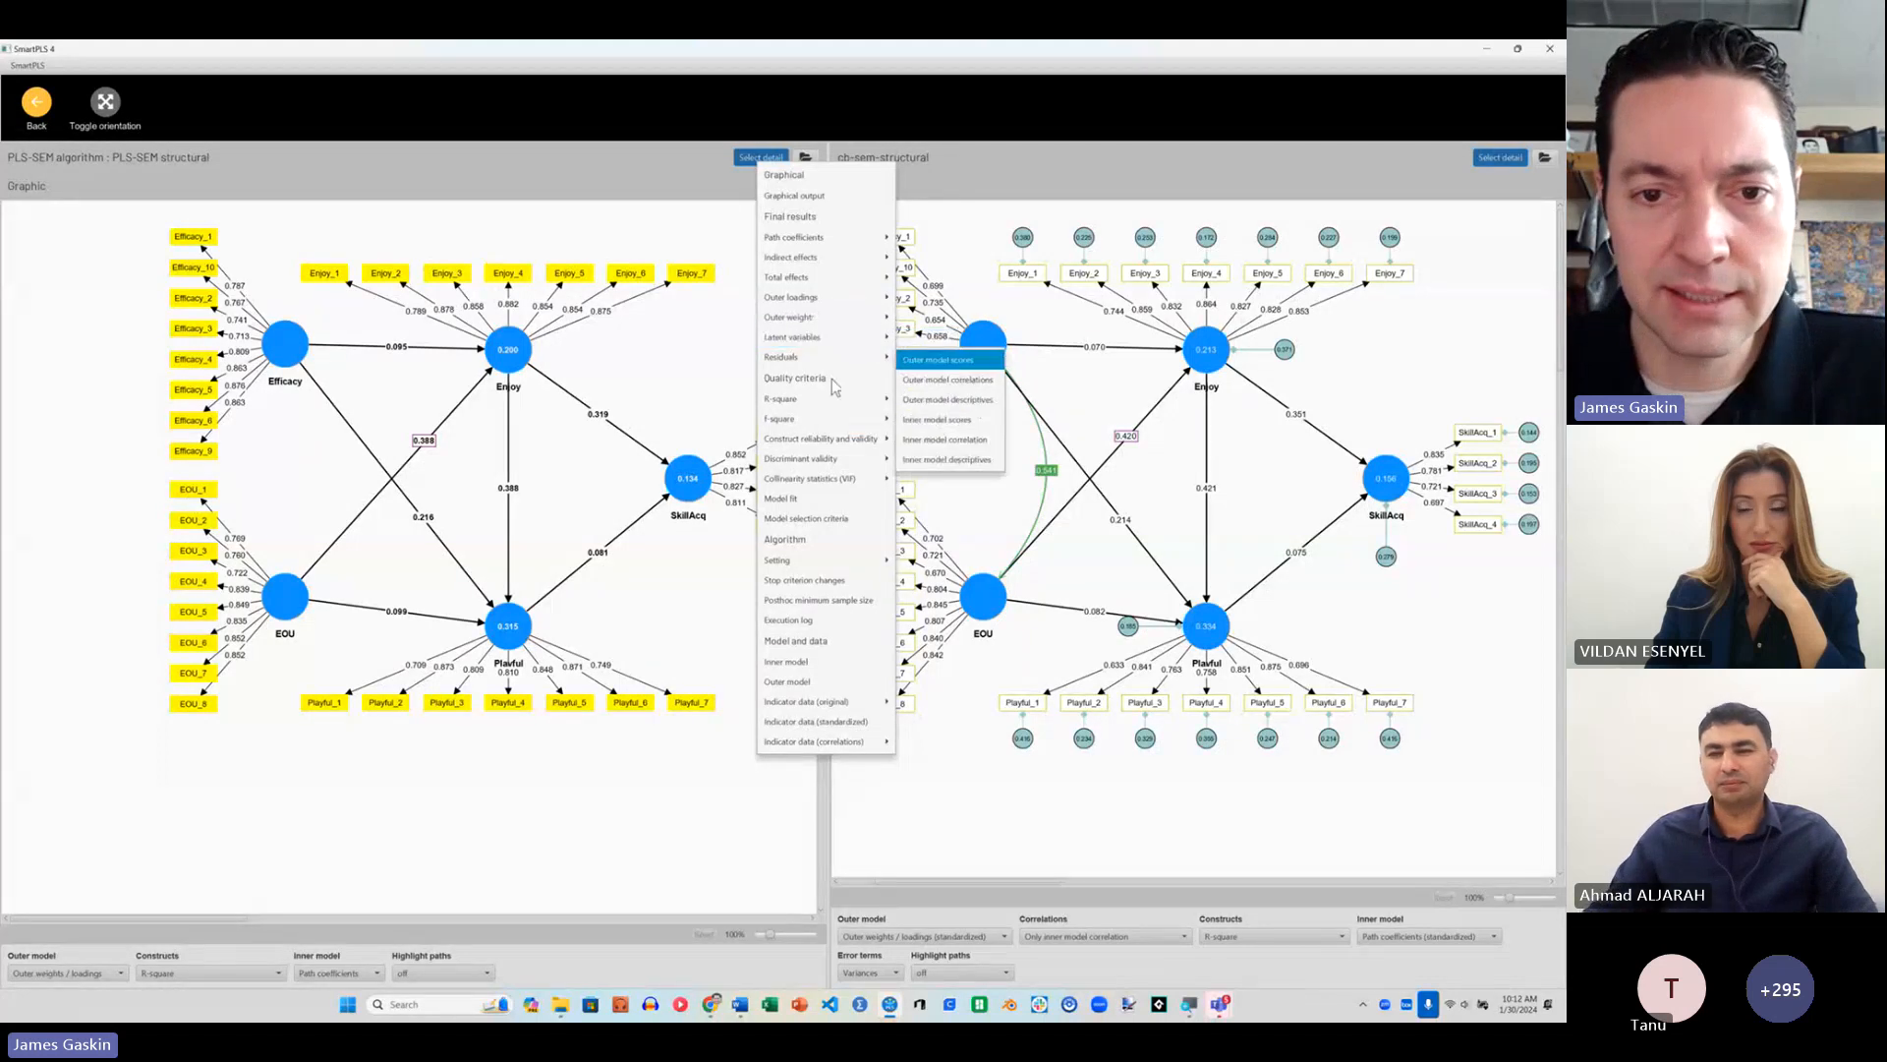
mouse_move(811, 462)
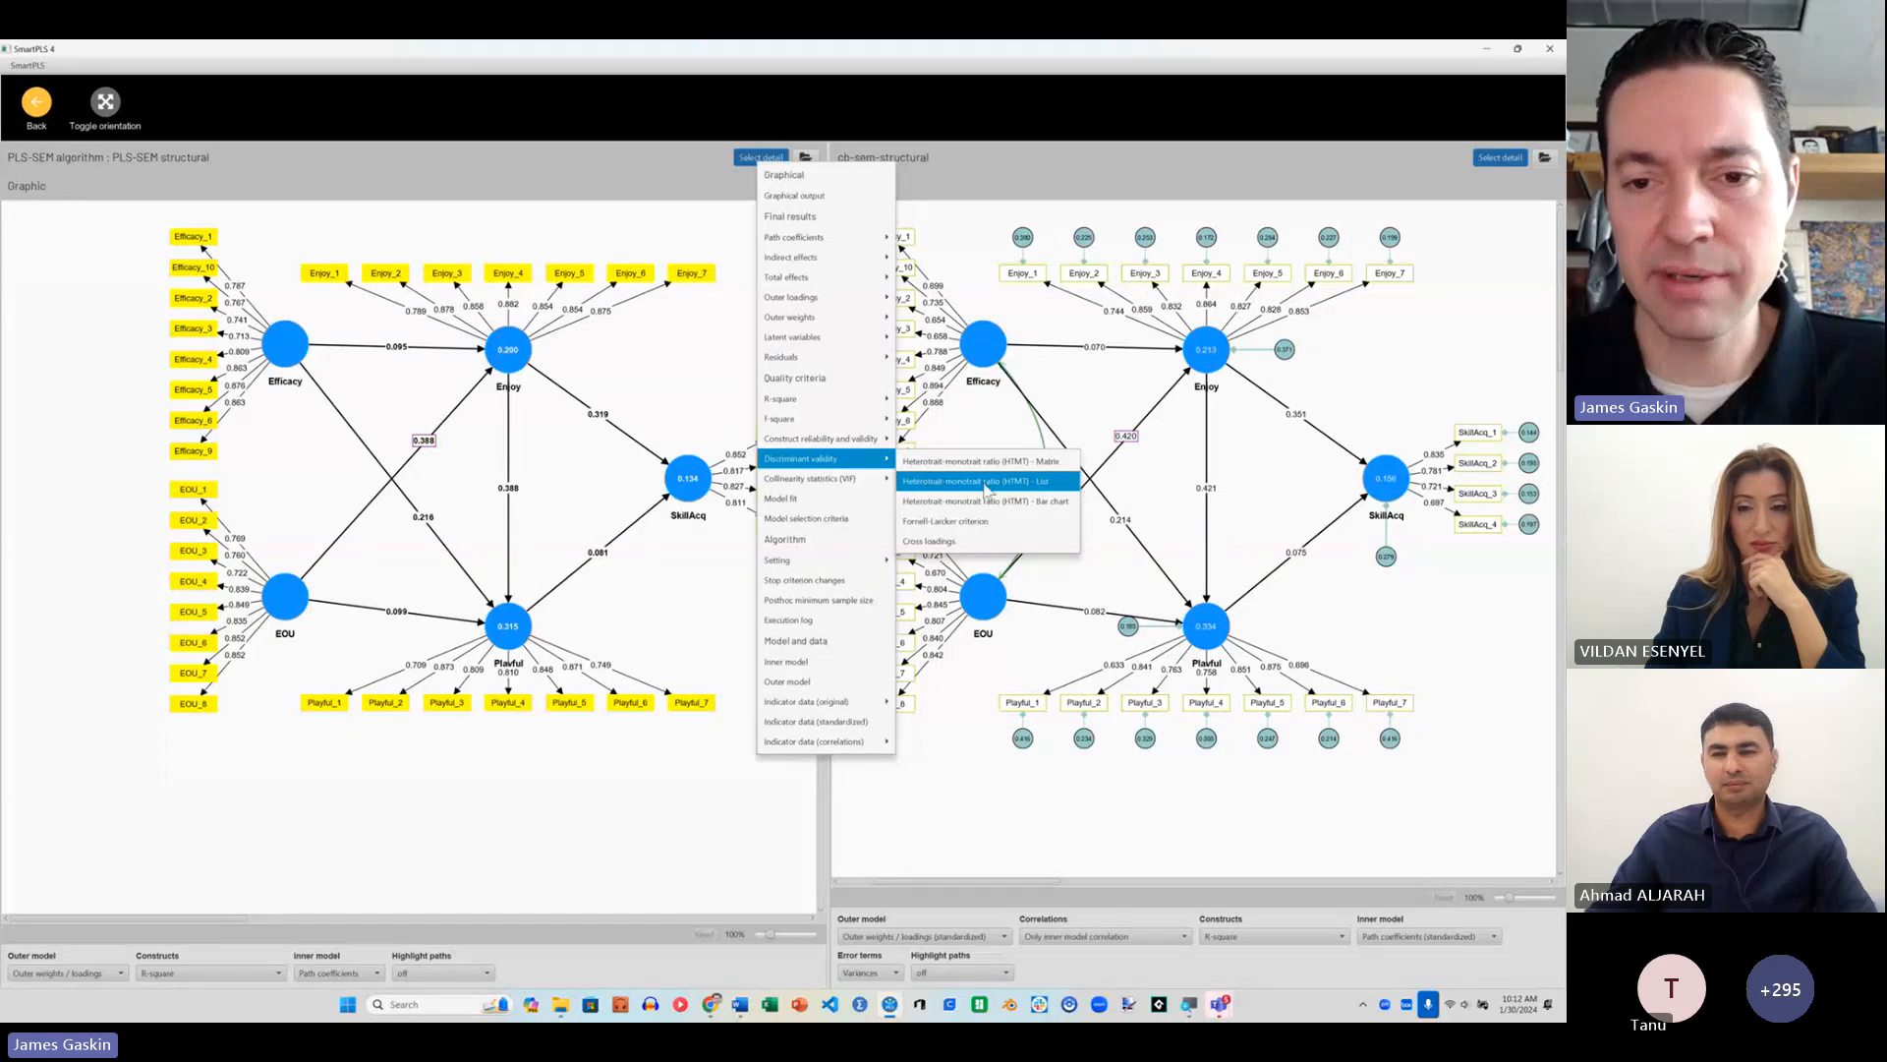
left_click(977, 526)
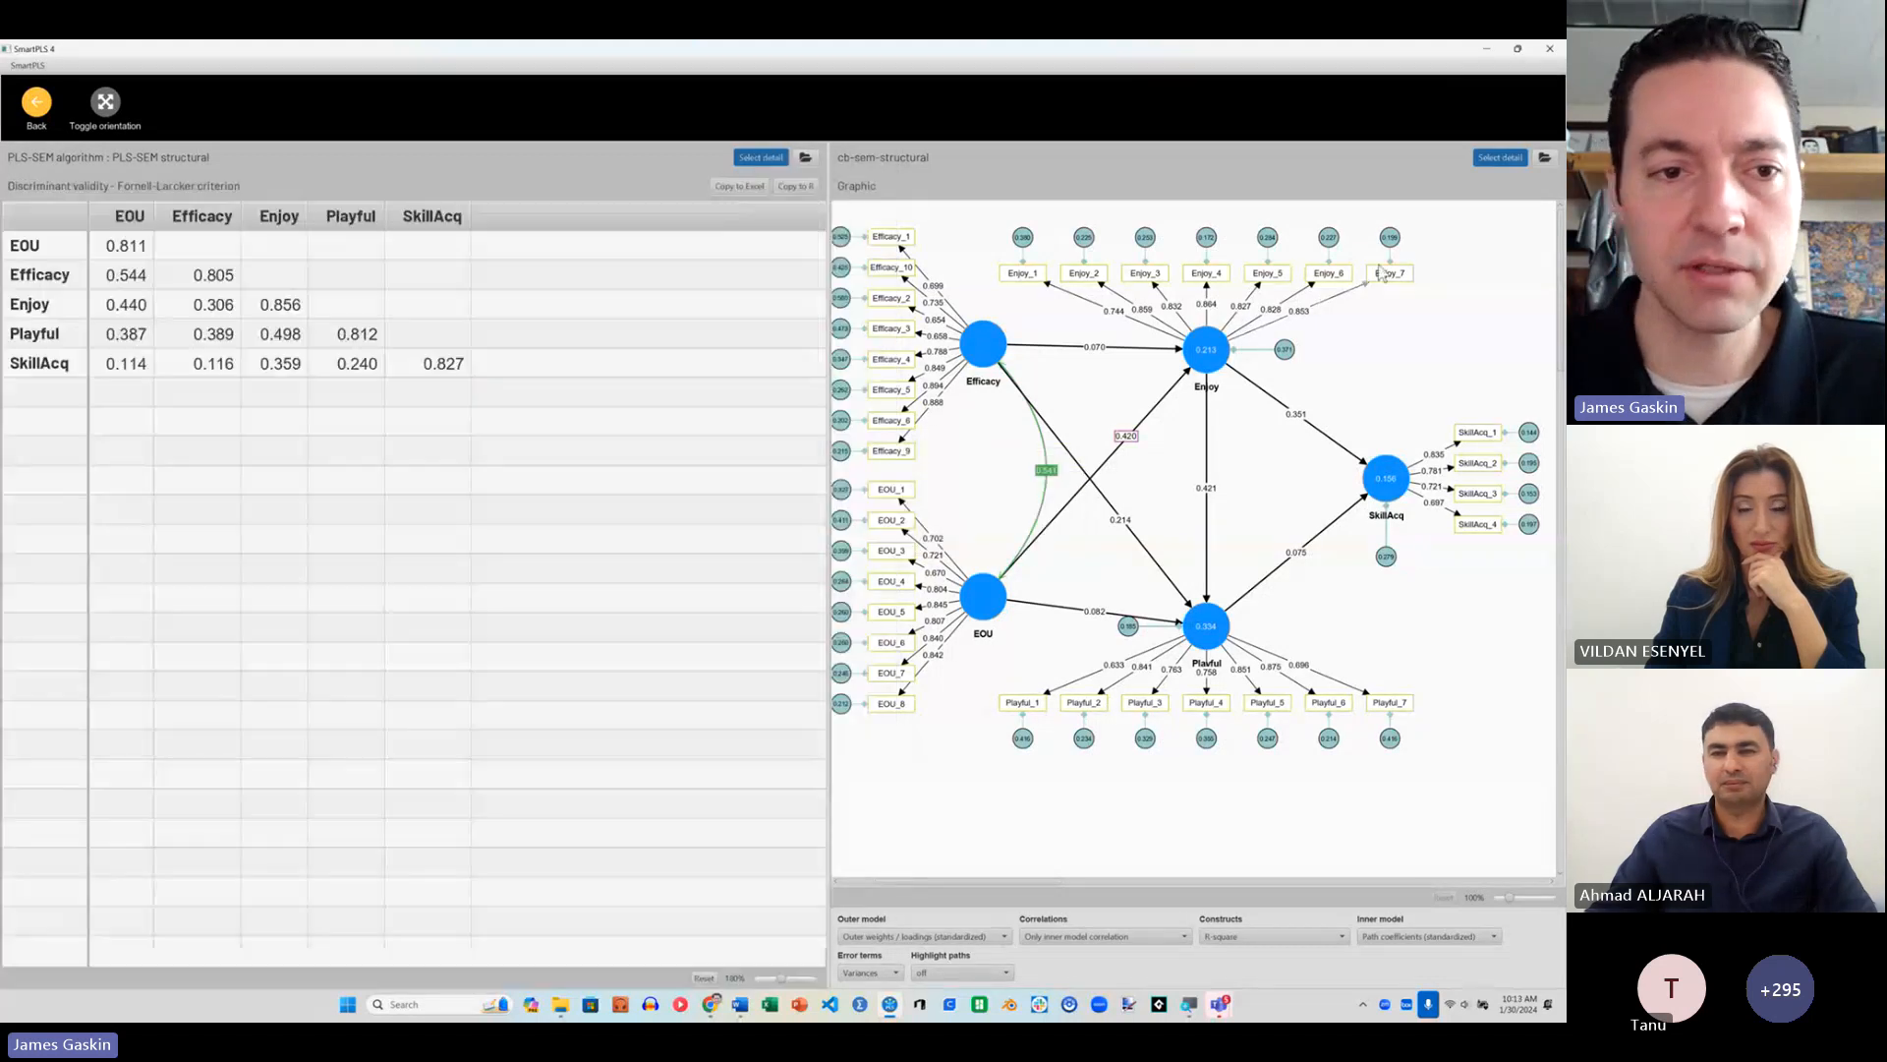
left_click(1501, 158)
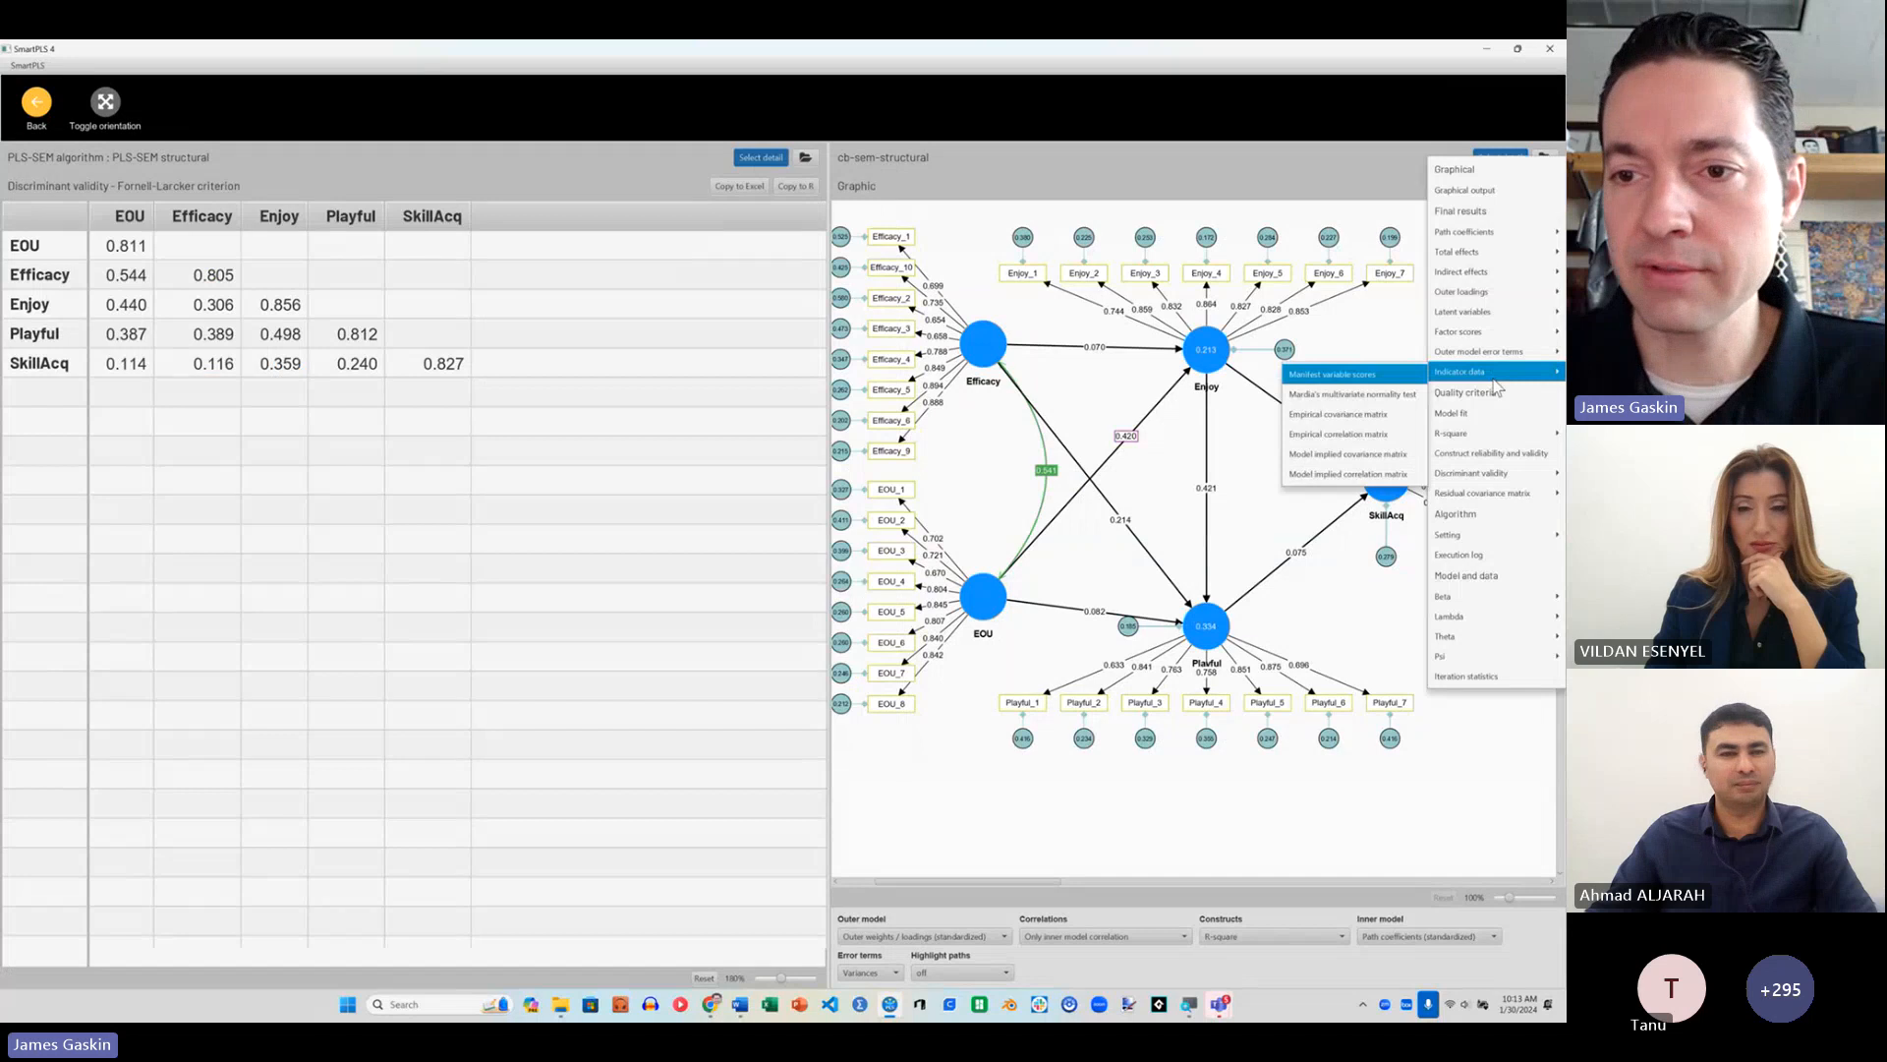
mouse_move(1475, 473)
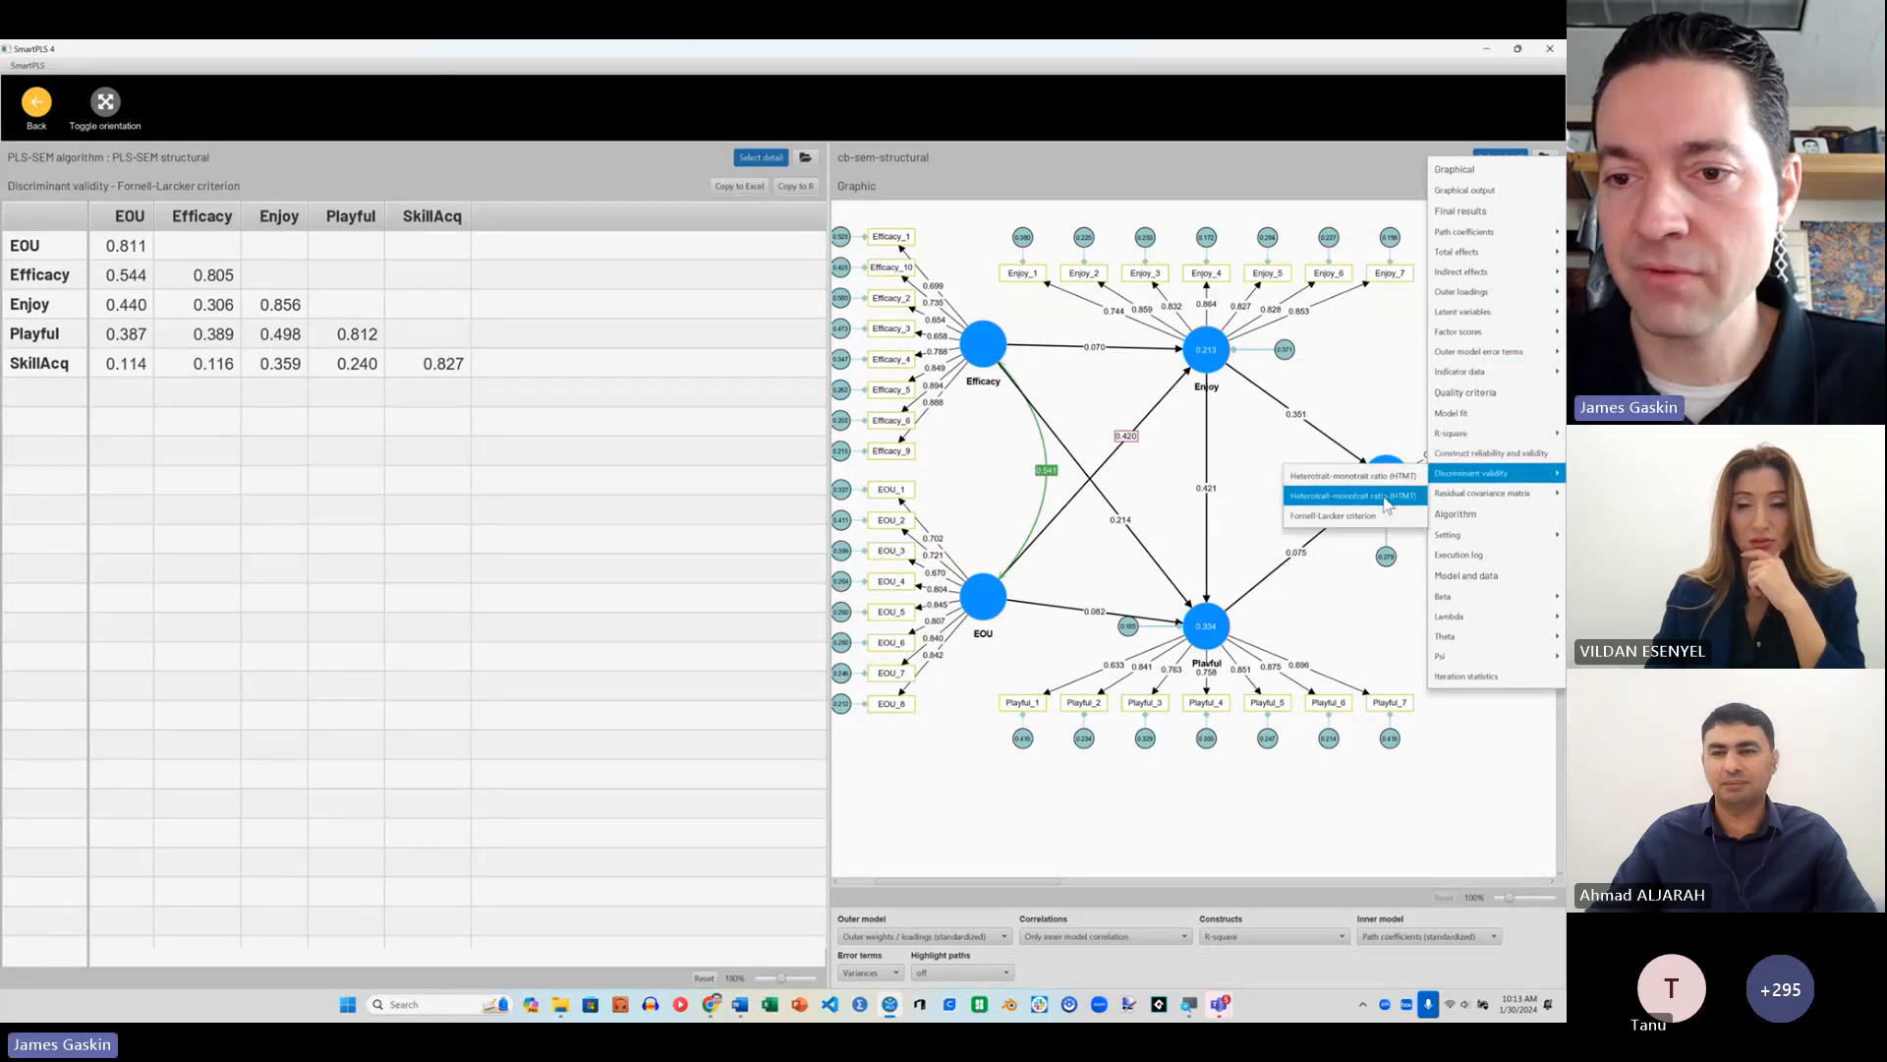
left_click(1333, 516)
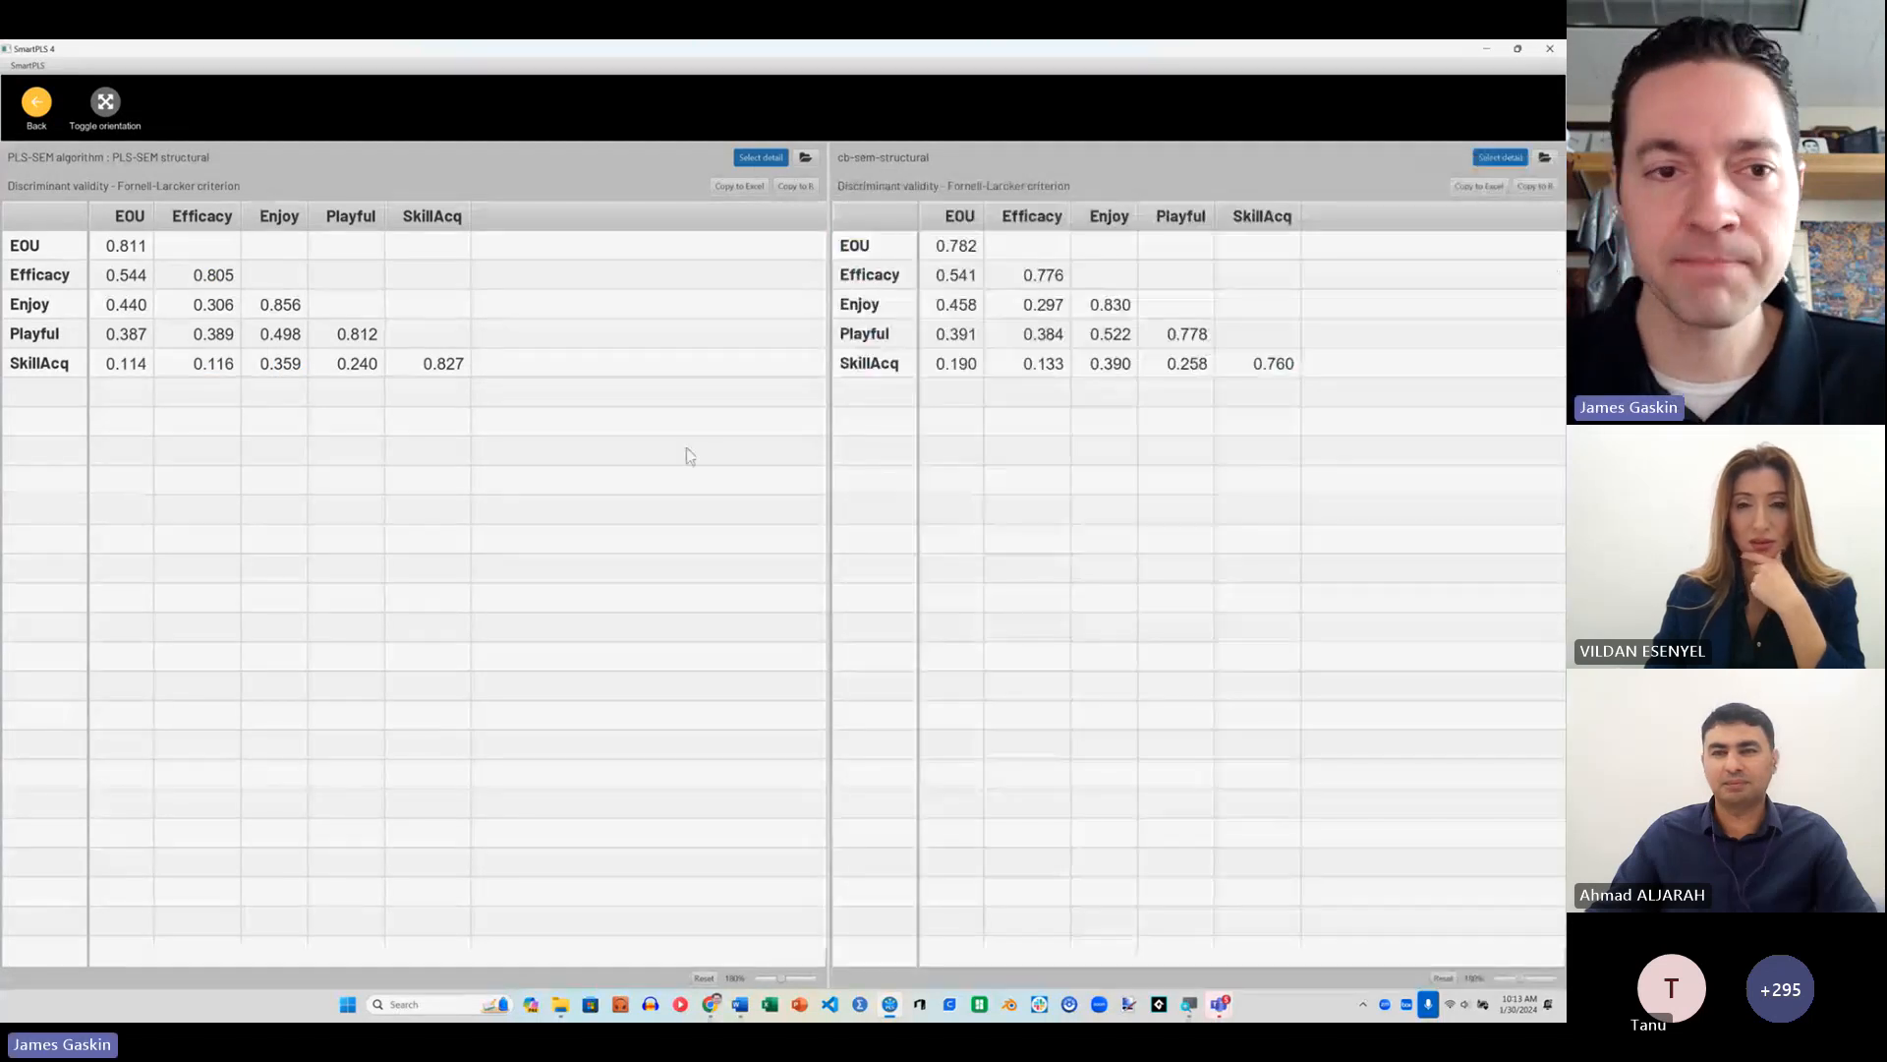
Step: Compare the Efficacy–EOU correlation in both Fornell-Larcker tables and check the diagonal values of the CB-SEM table
left_click(132, 284)
left_click(954, 280)
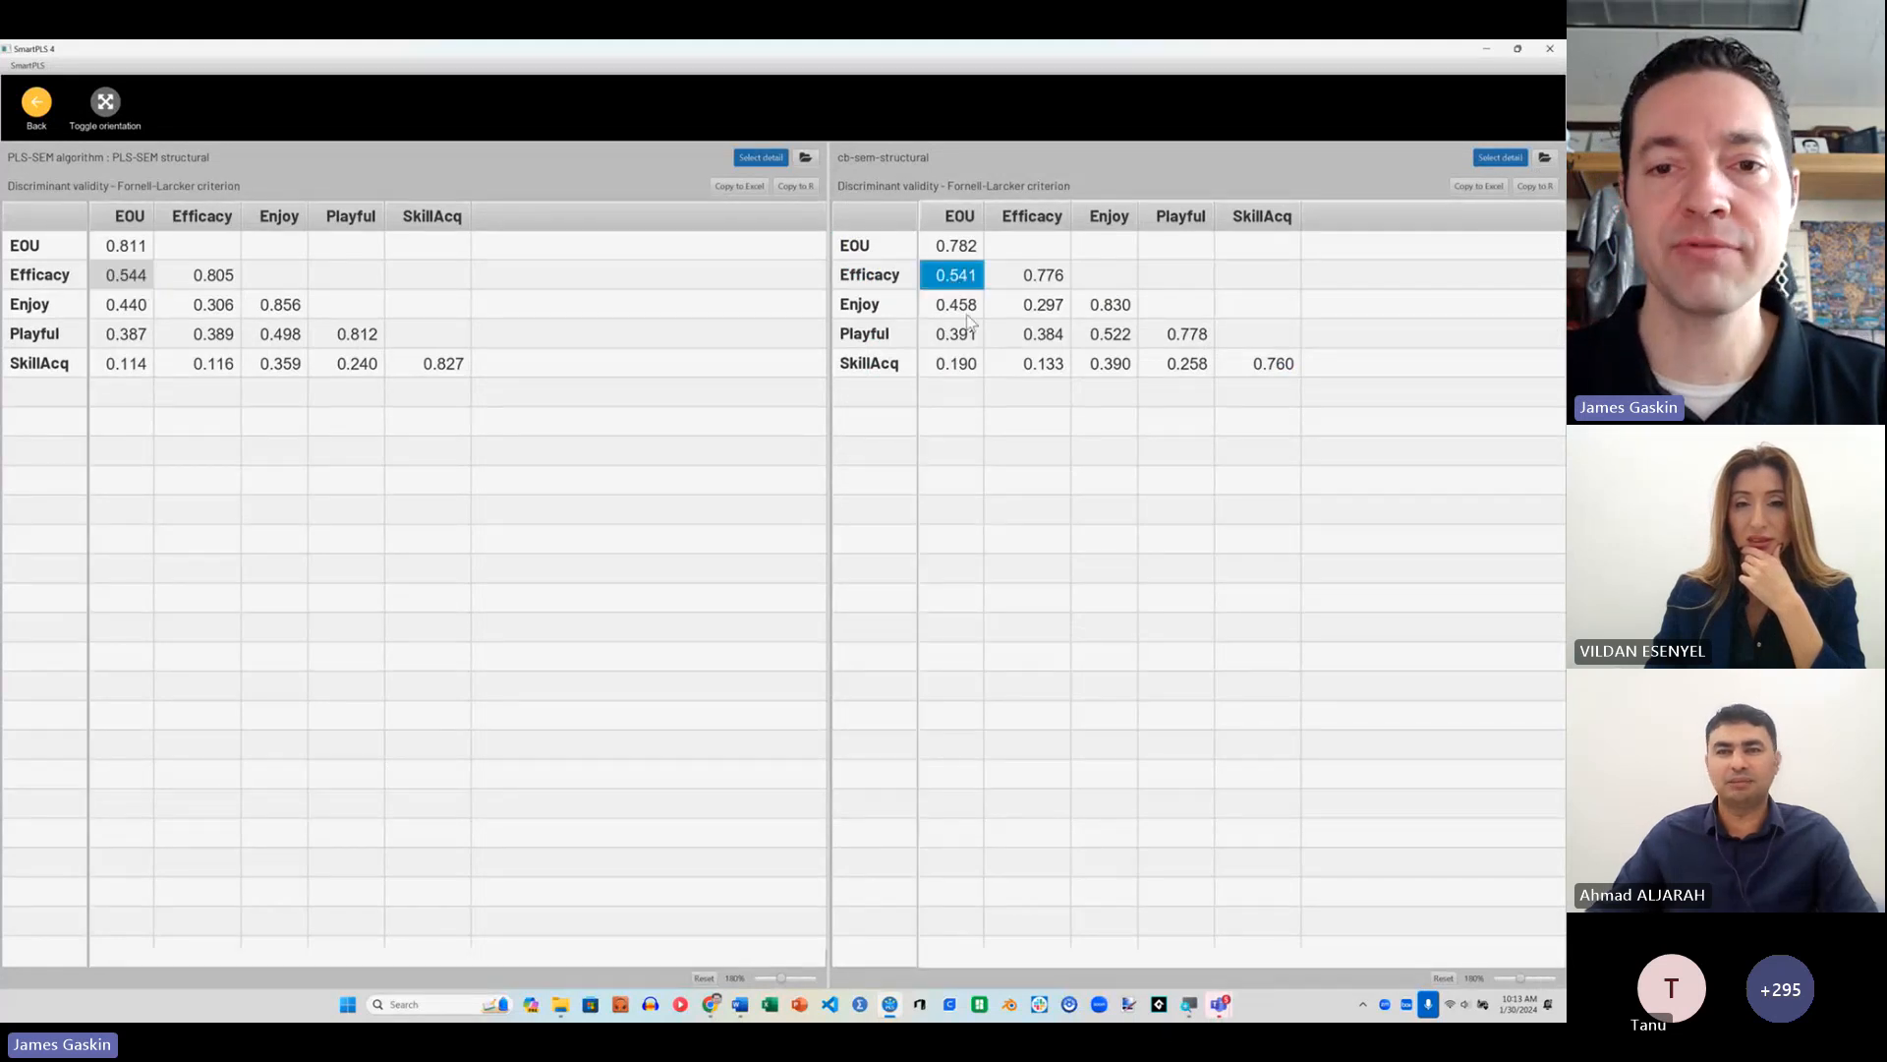
left_click(960, 254)
left_click(1044, 279)
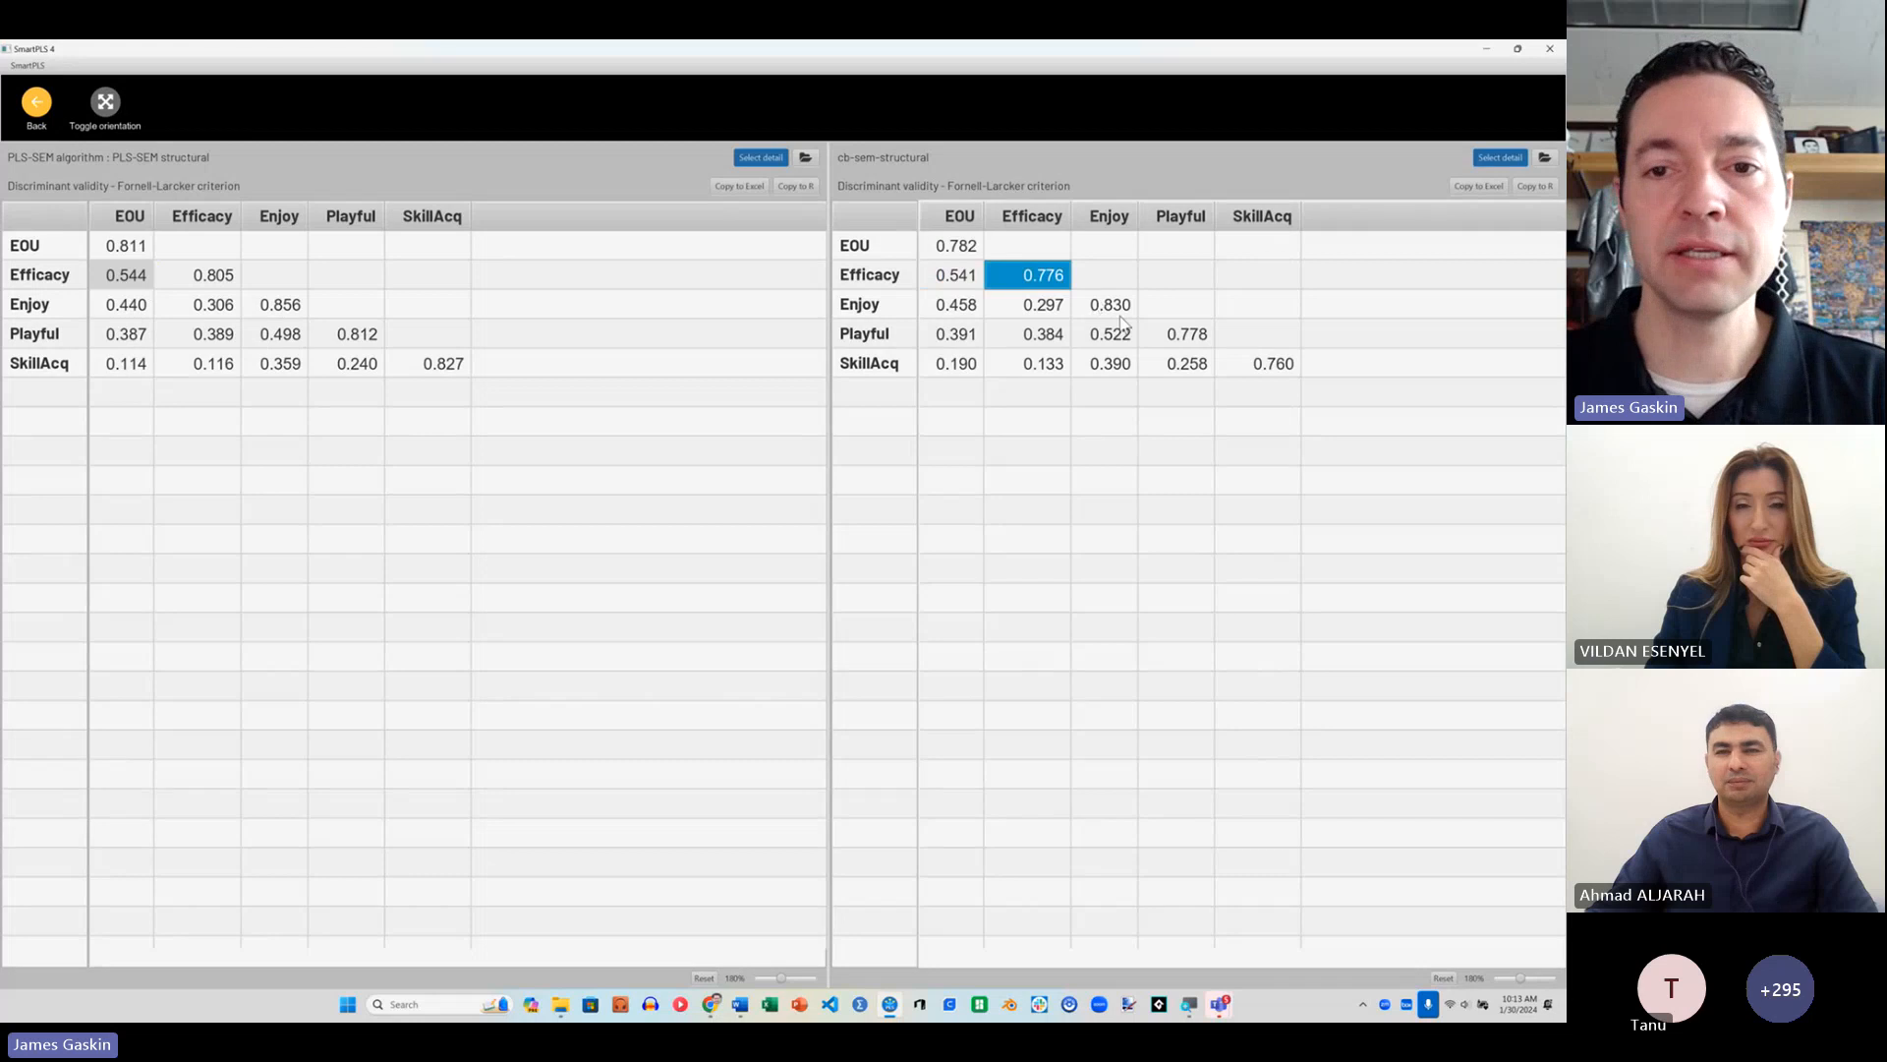
left_click(1111, 305)
left_click(1184, 334)
left_click(1268, 365)
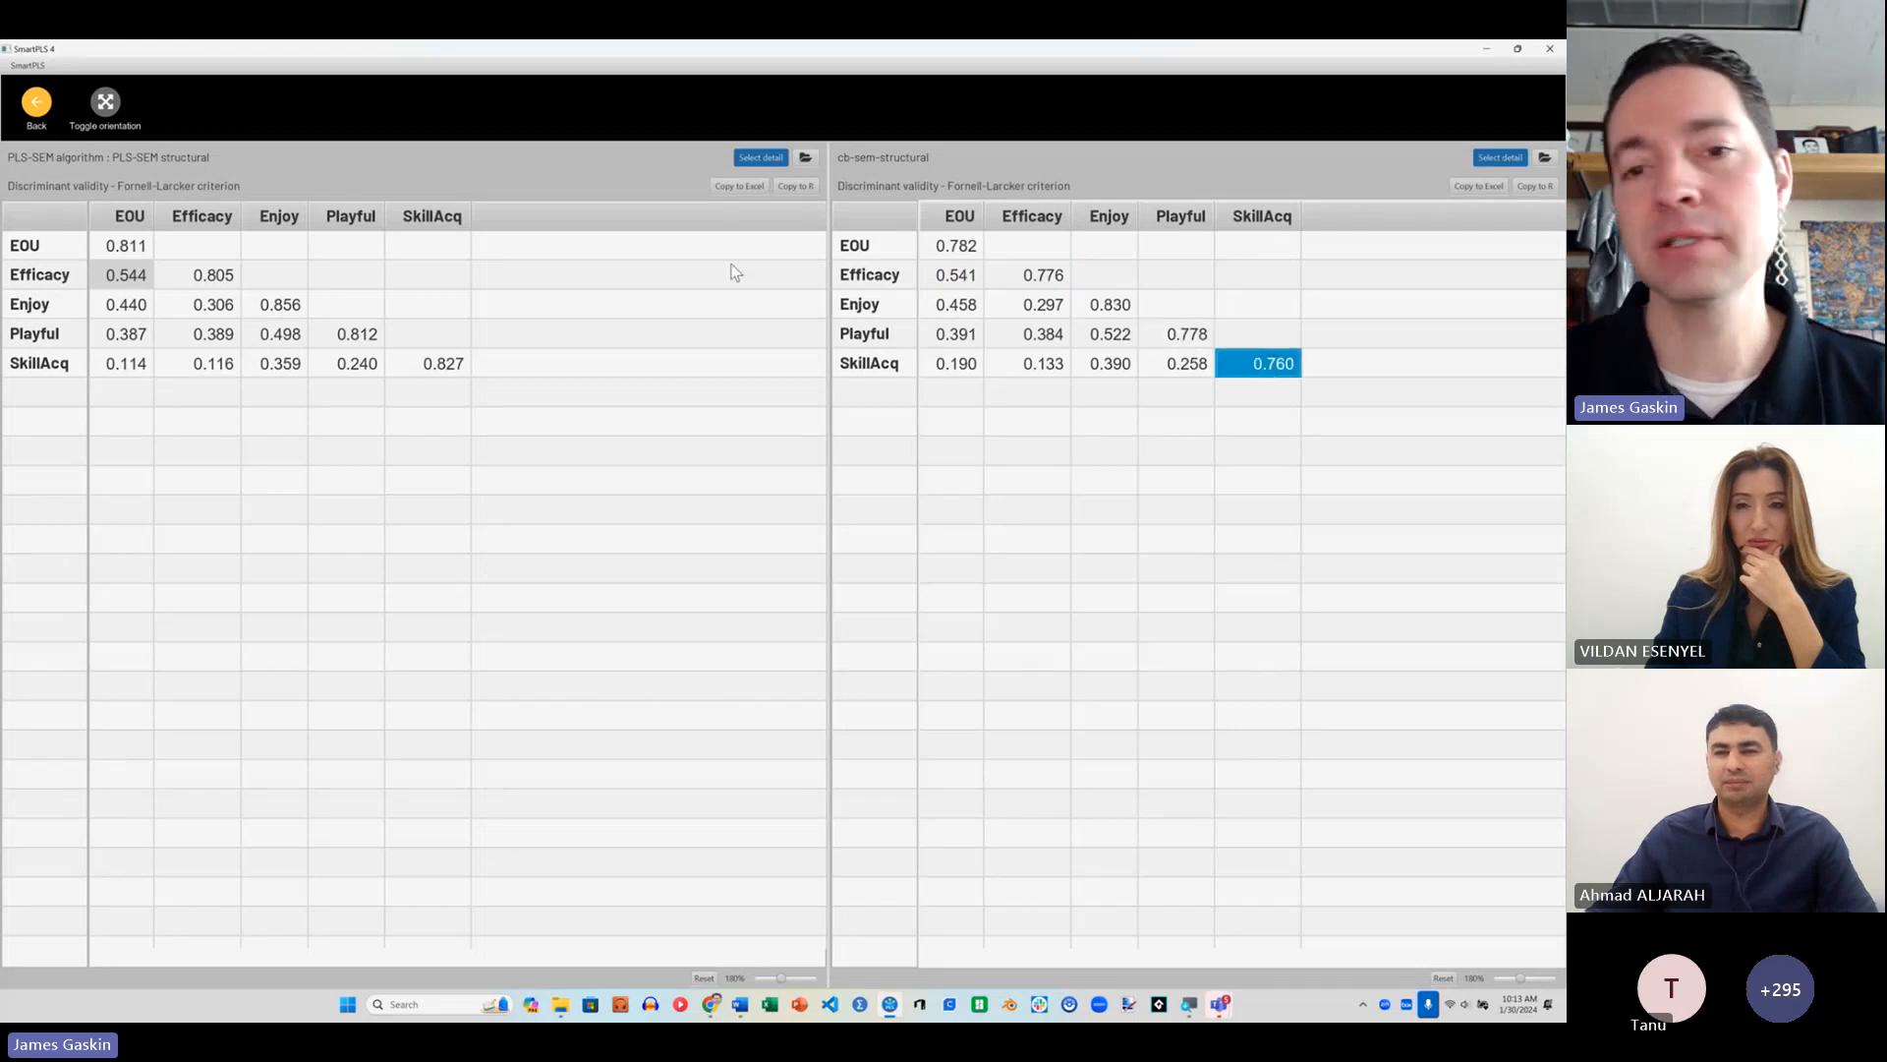
Step: Show the model fit results side by side for the PLS-SEM structural and cb-sem-structural reports
left_click(761, 157)
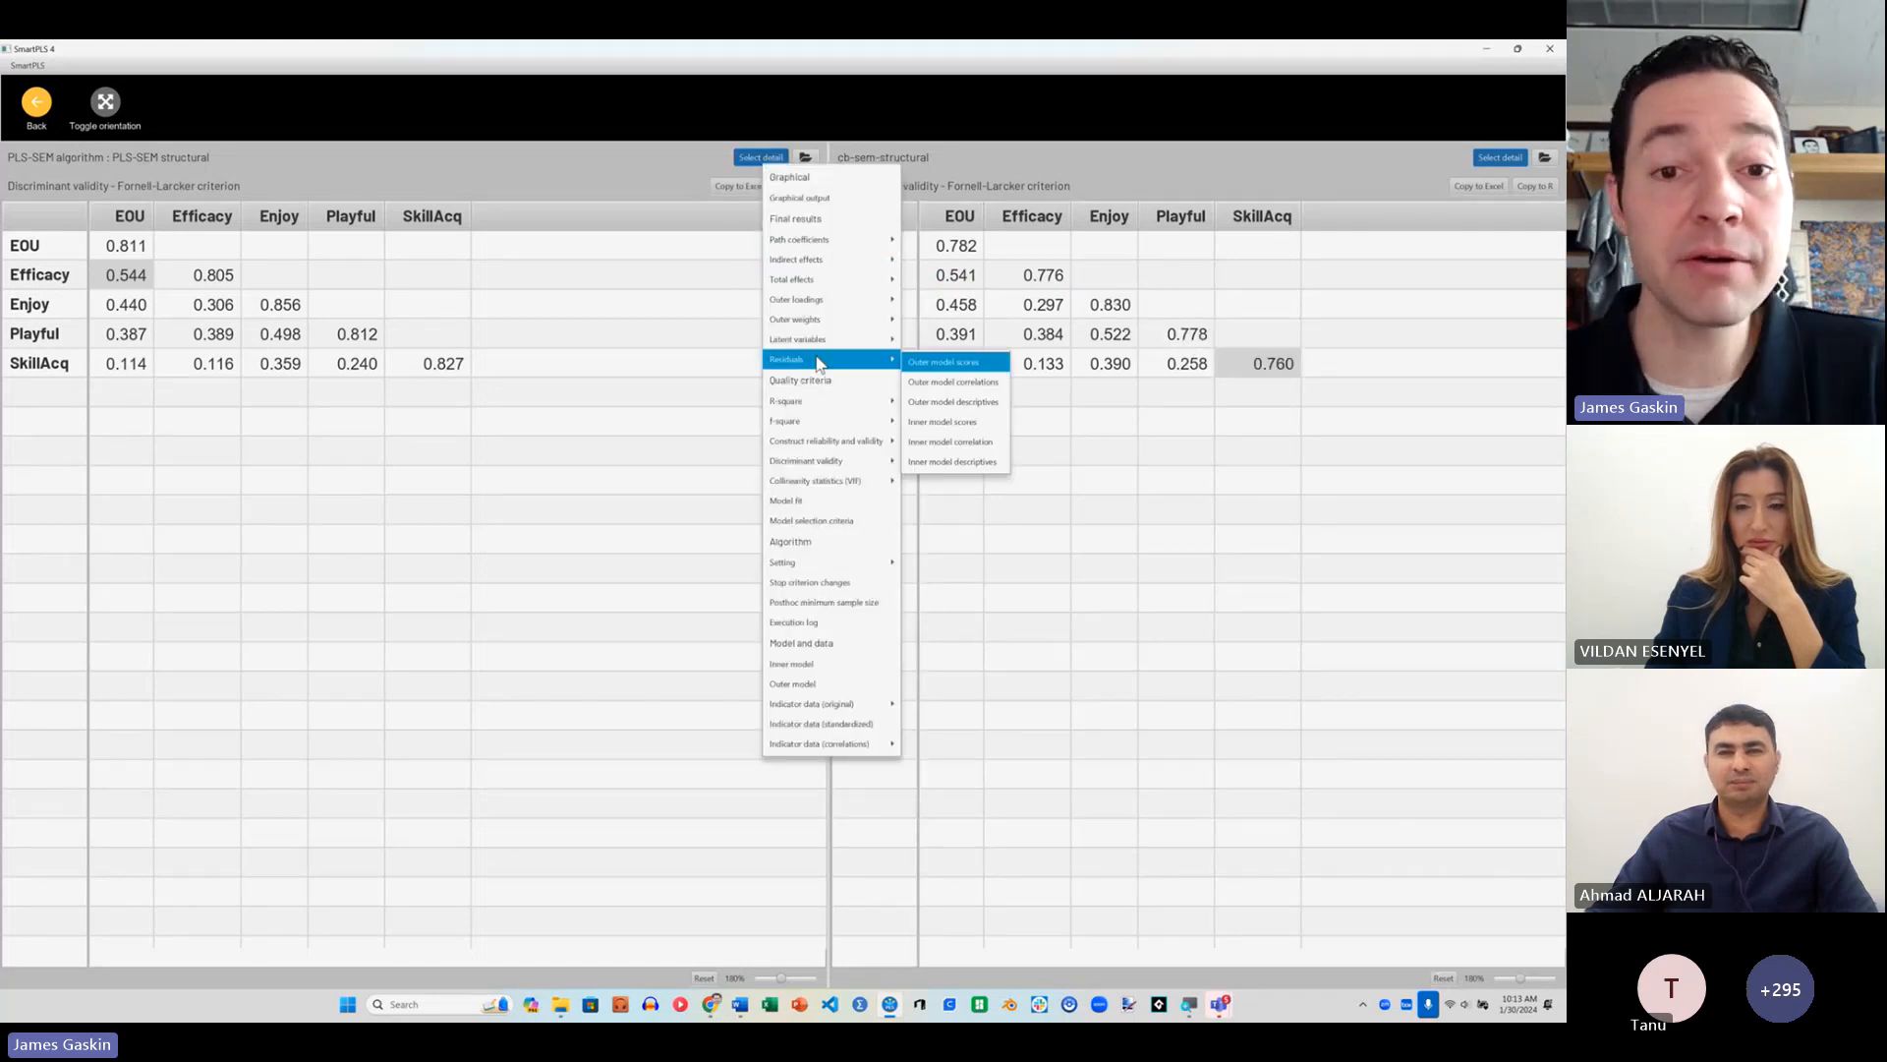
mouse_move(824, 462)
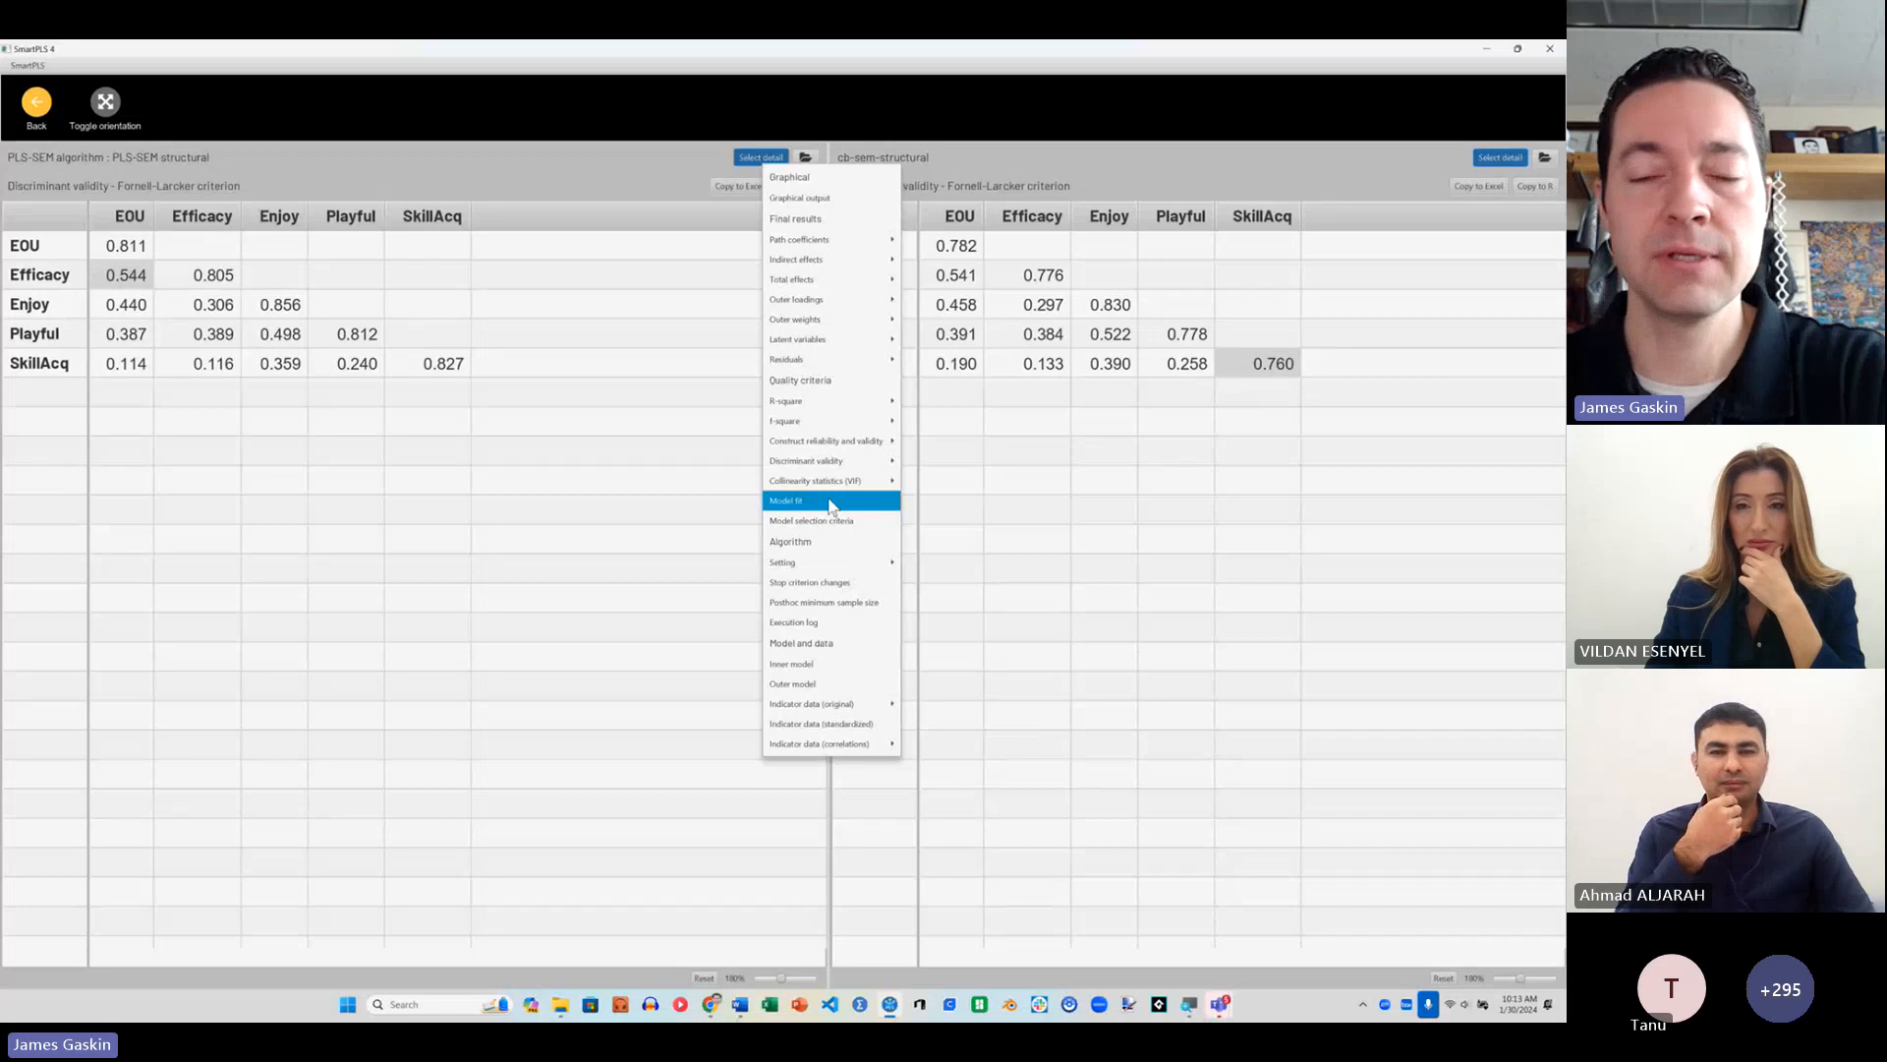
left_click(831, 502)
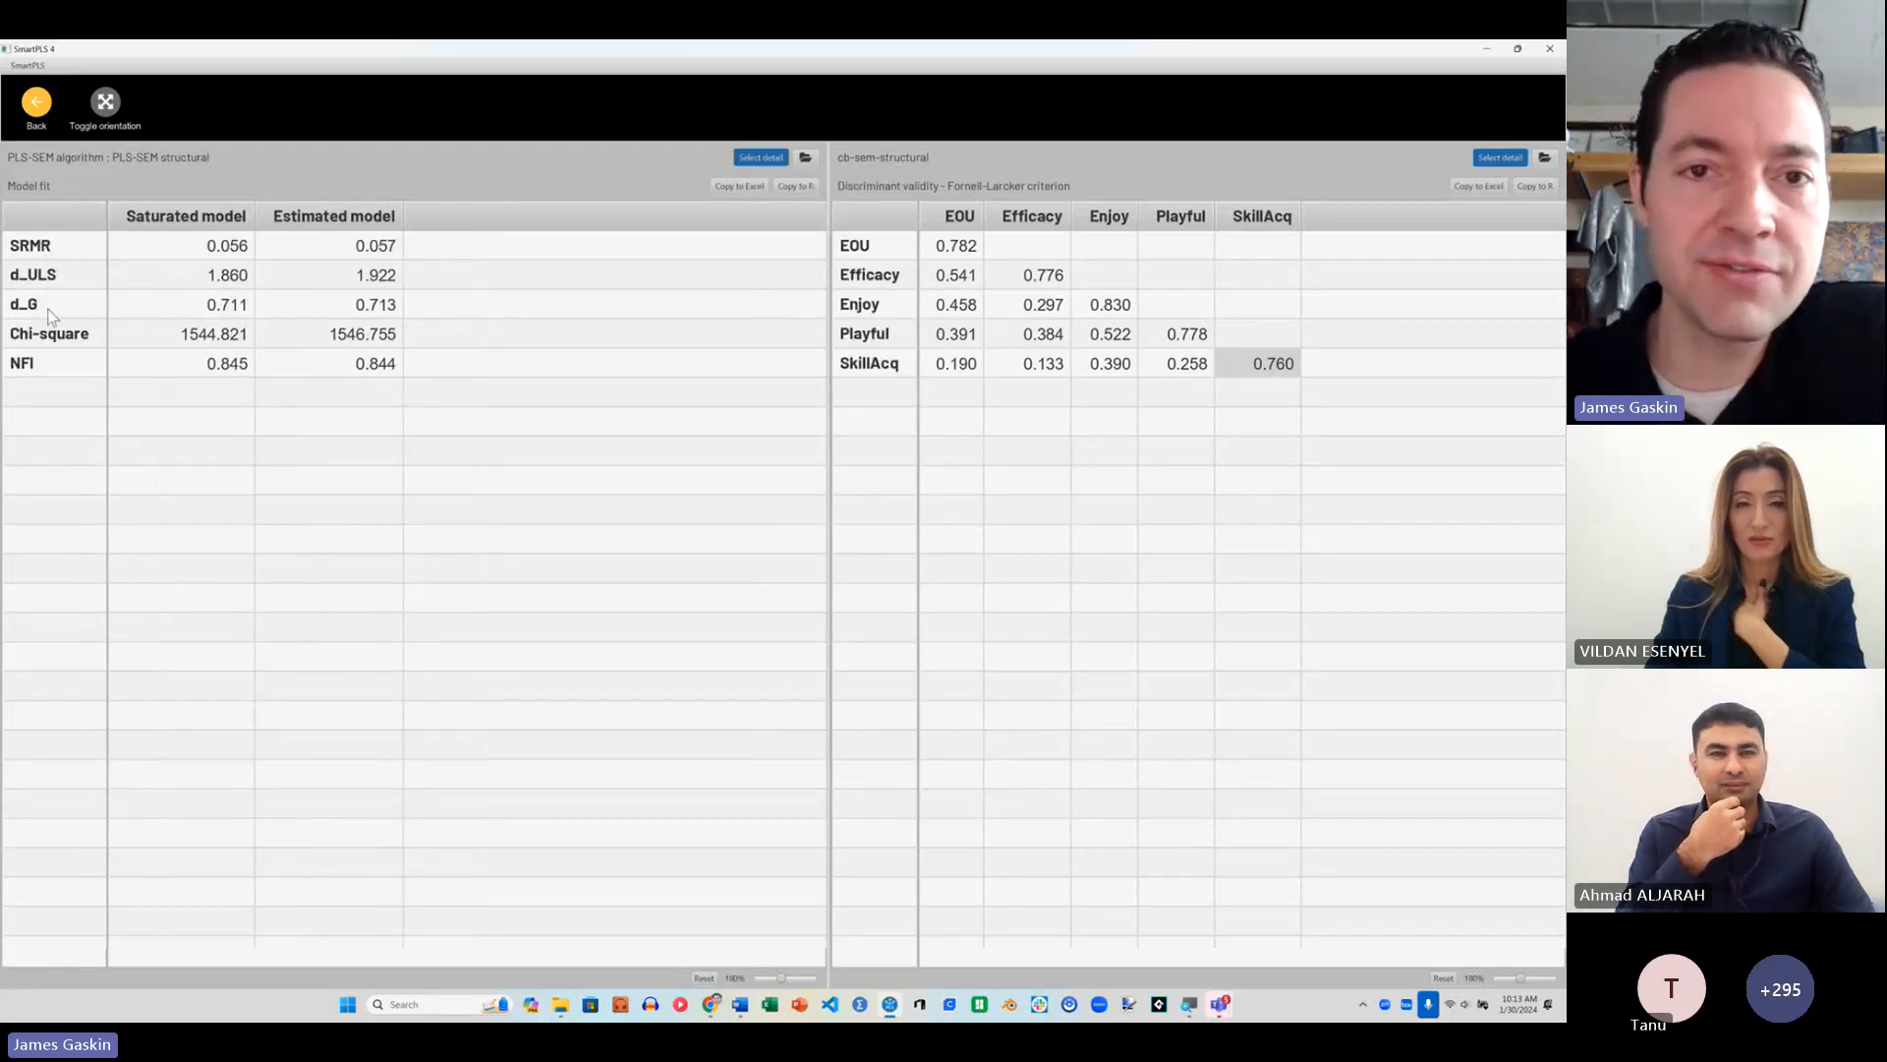
left_click(1507, 161)
mouse_move(1486, 383)
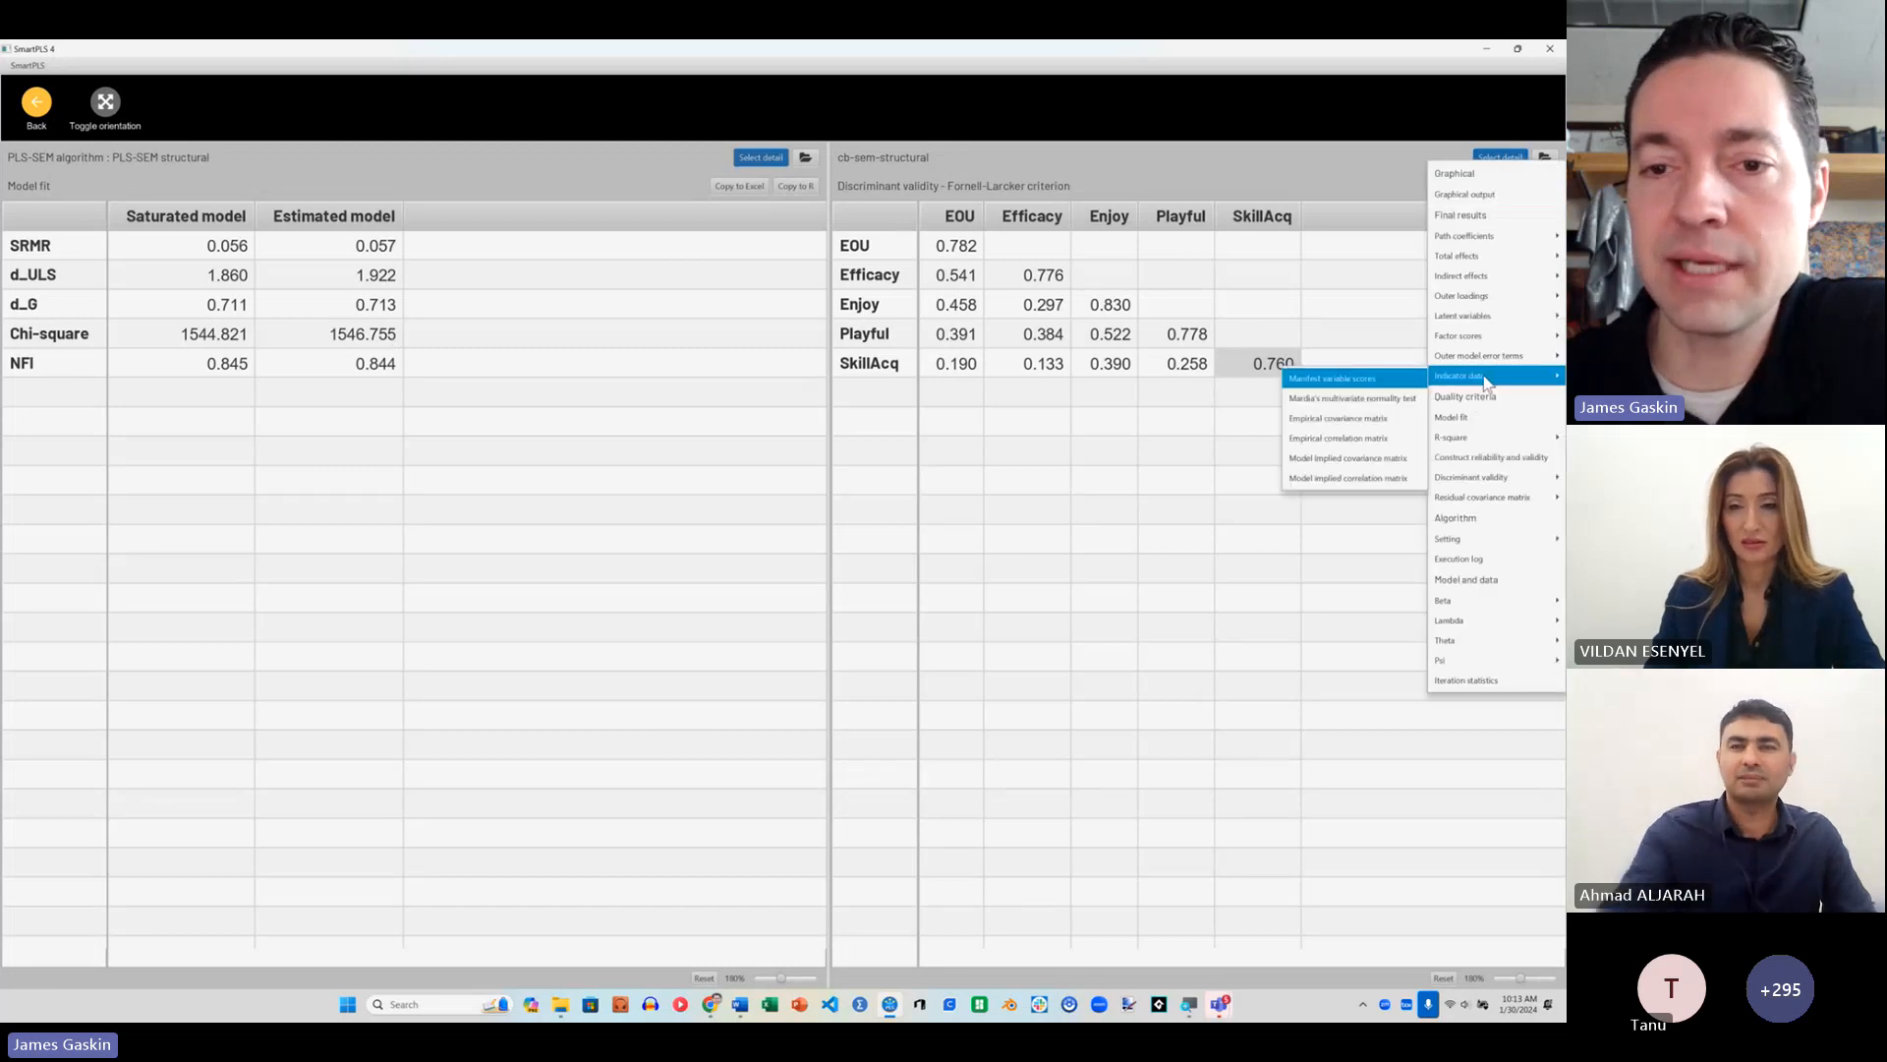
left_click(1453, 417)
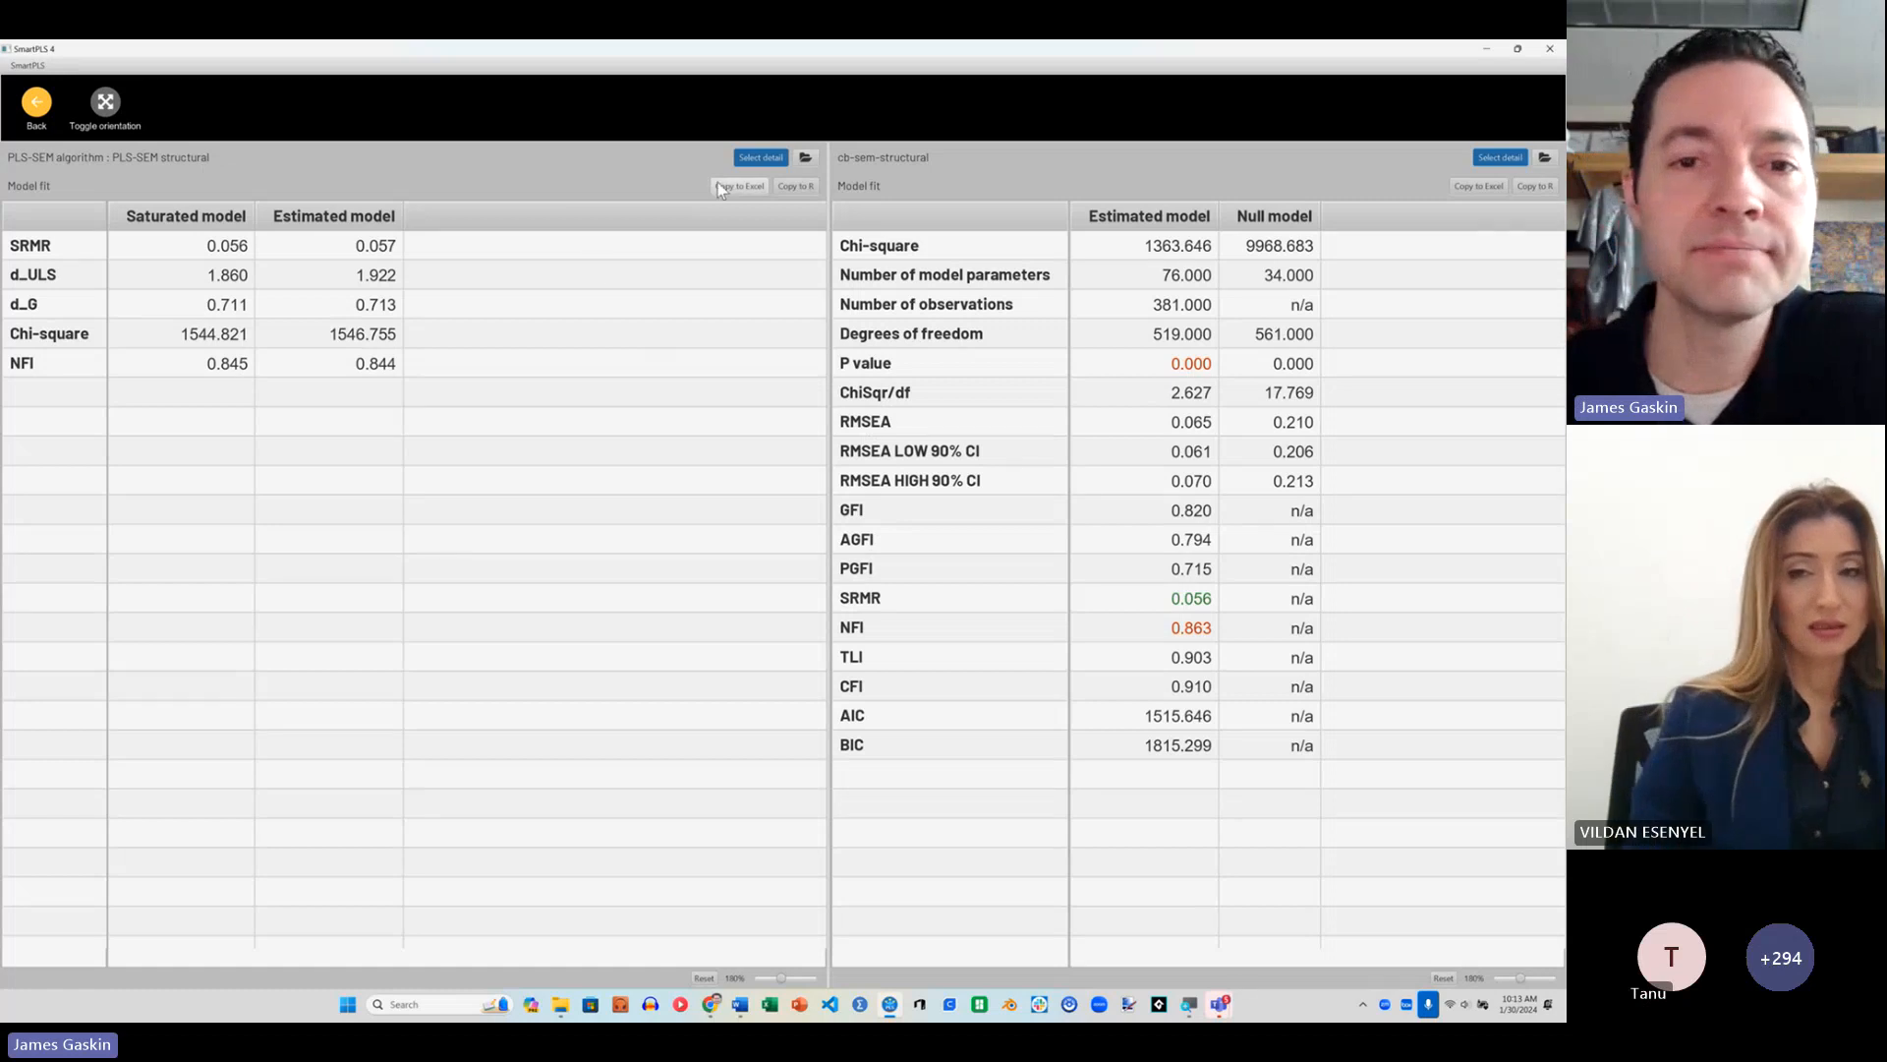
Step: Show the specific indirect effects of the PLS-SEM report beside the standardized indirect effects list of cb-sem-structural, and narrow the PLS-SEM side
left_click(761, 158)
mouse_move(871, 443)
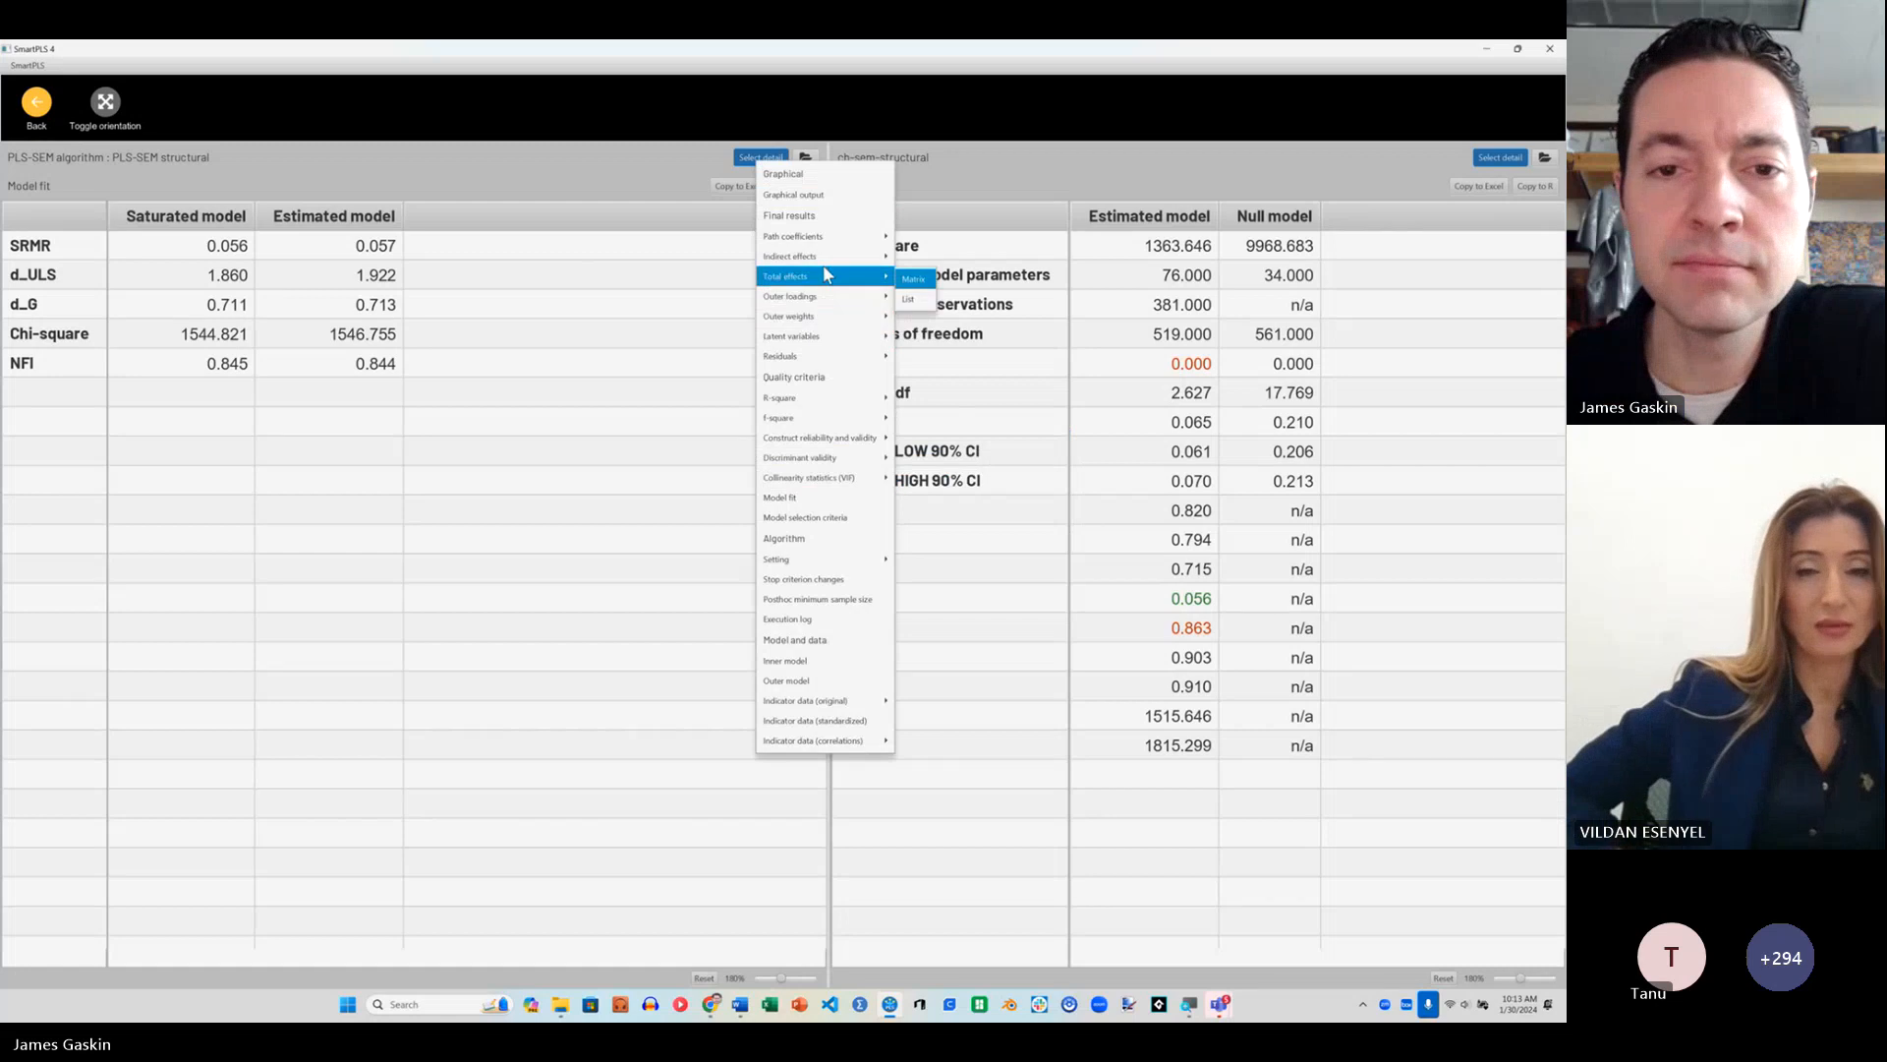
mouse_move(827, 261)
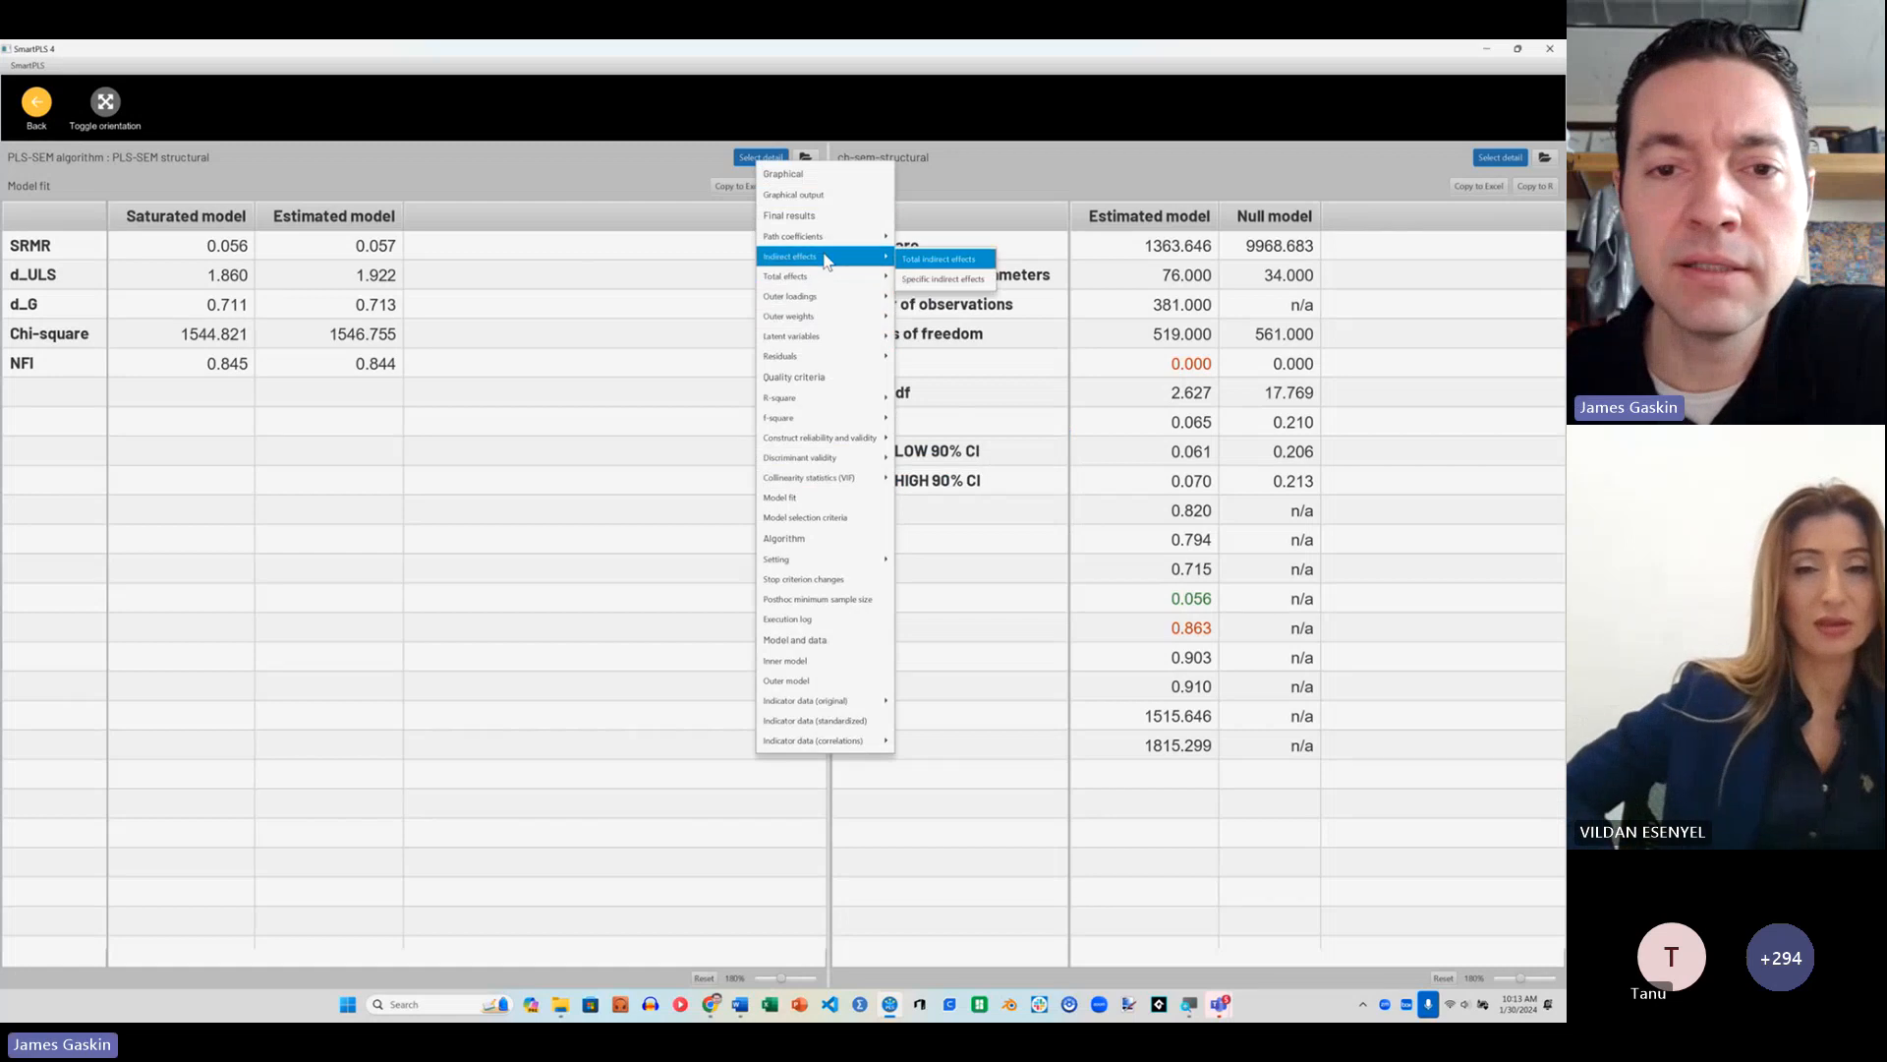
left_click(943, 279)
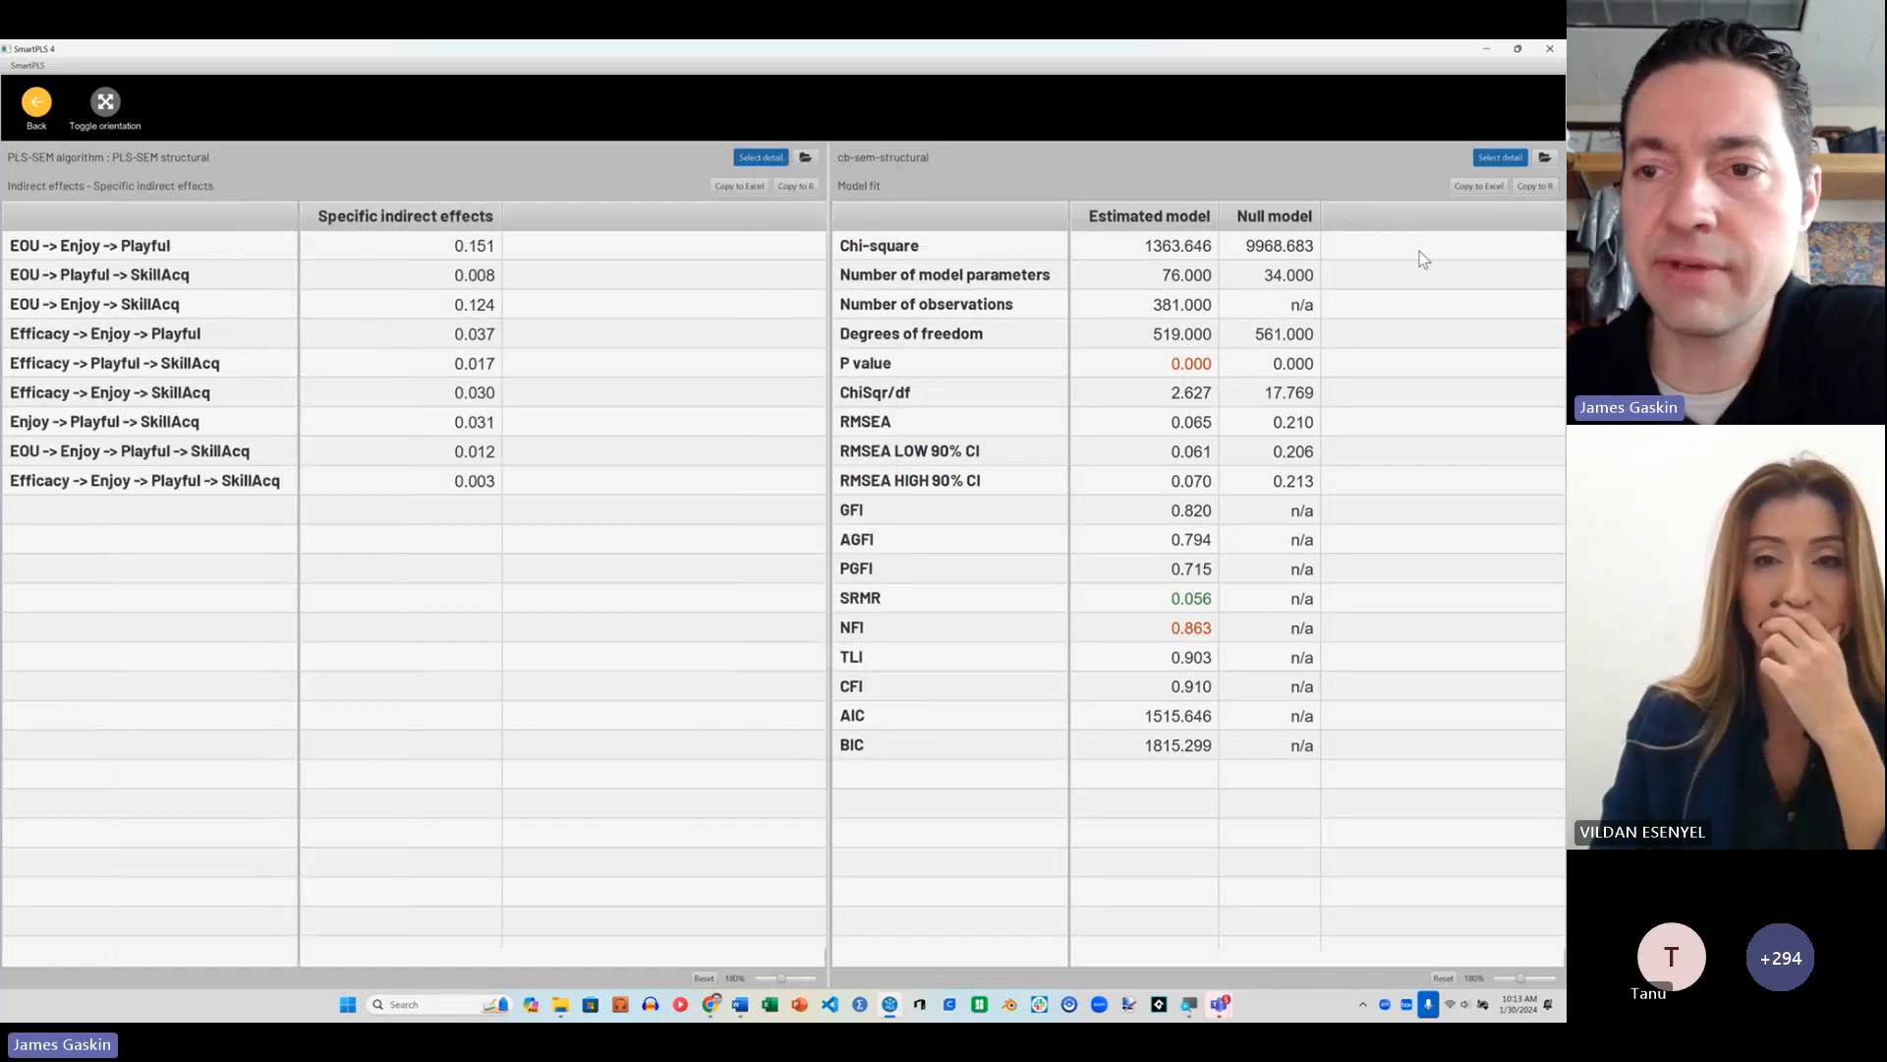
left_click(1500, 157)
mouse_move(1489, 275)
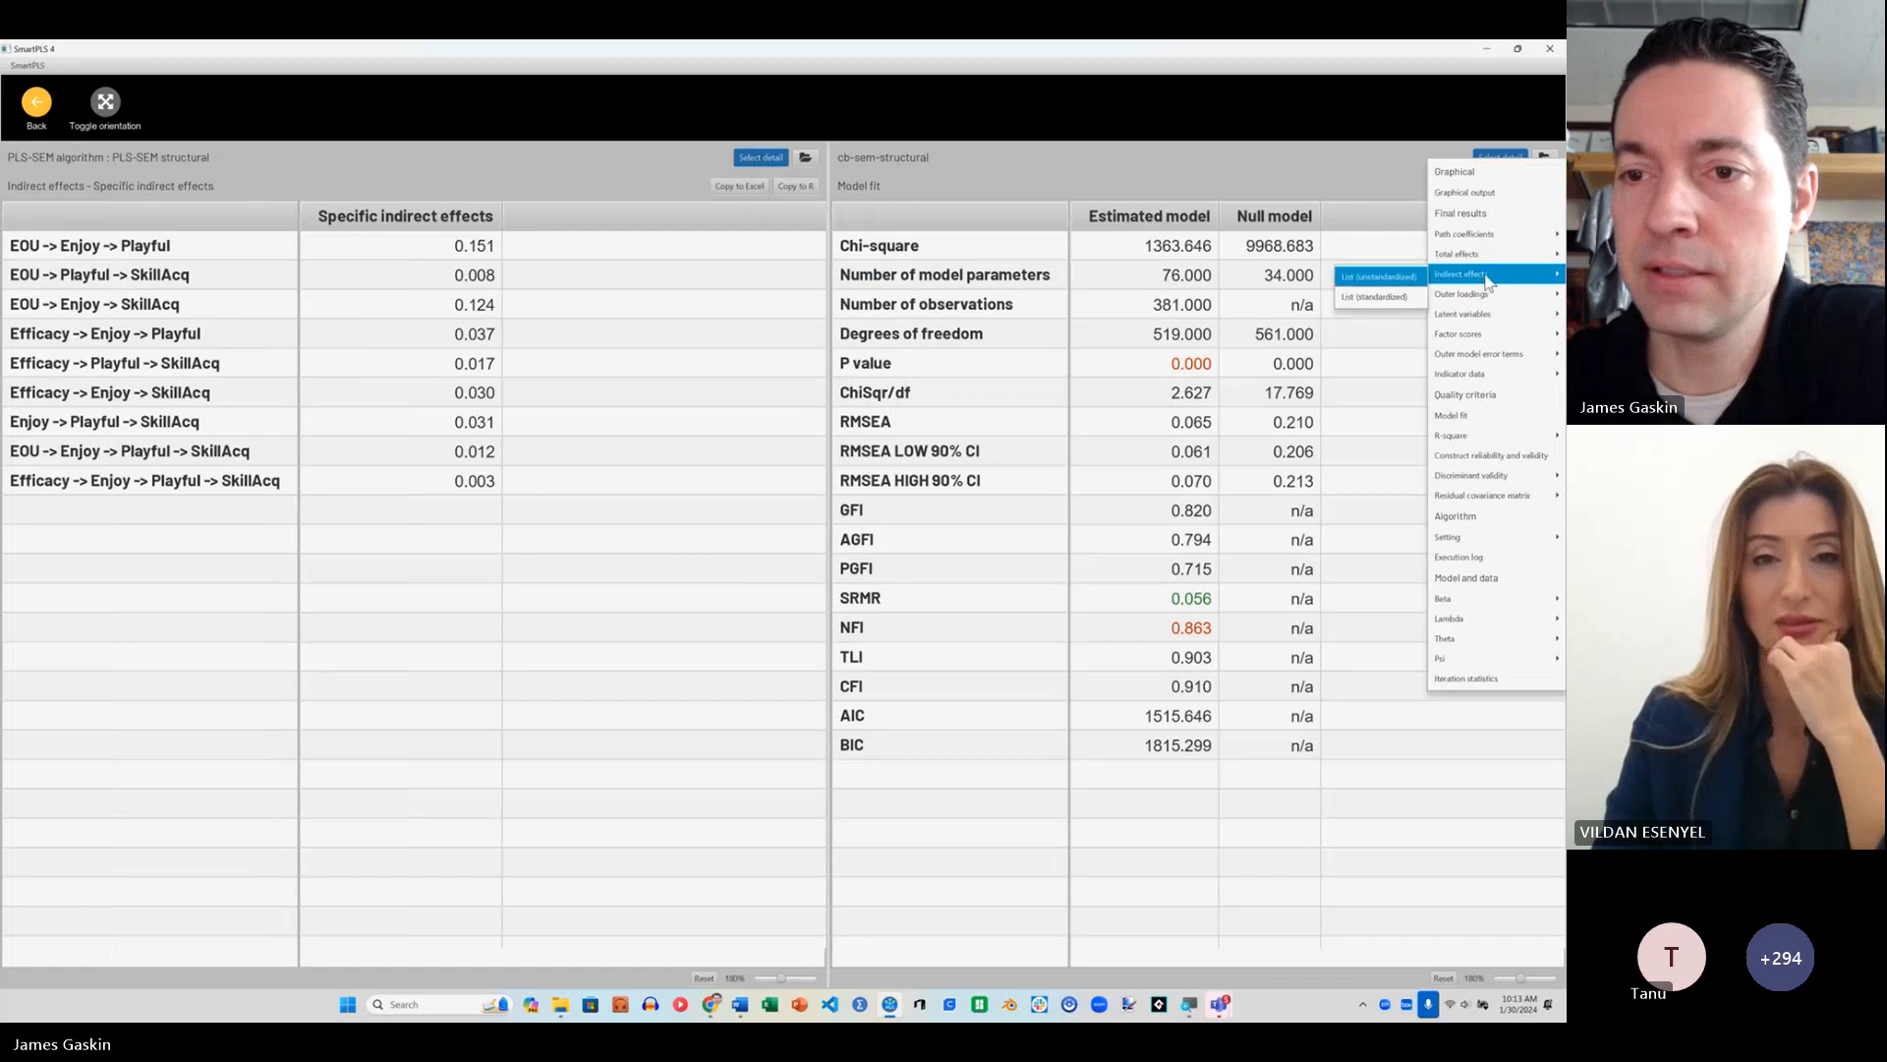
left_click(1376, 297)
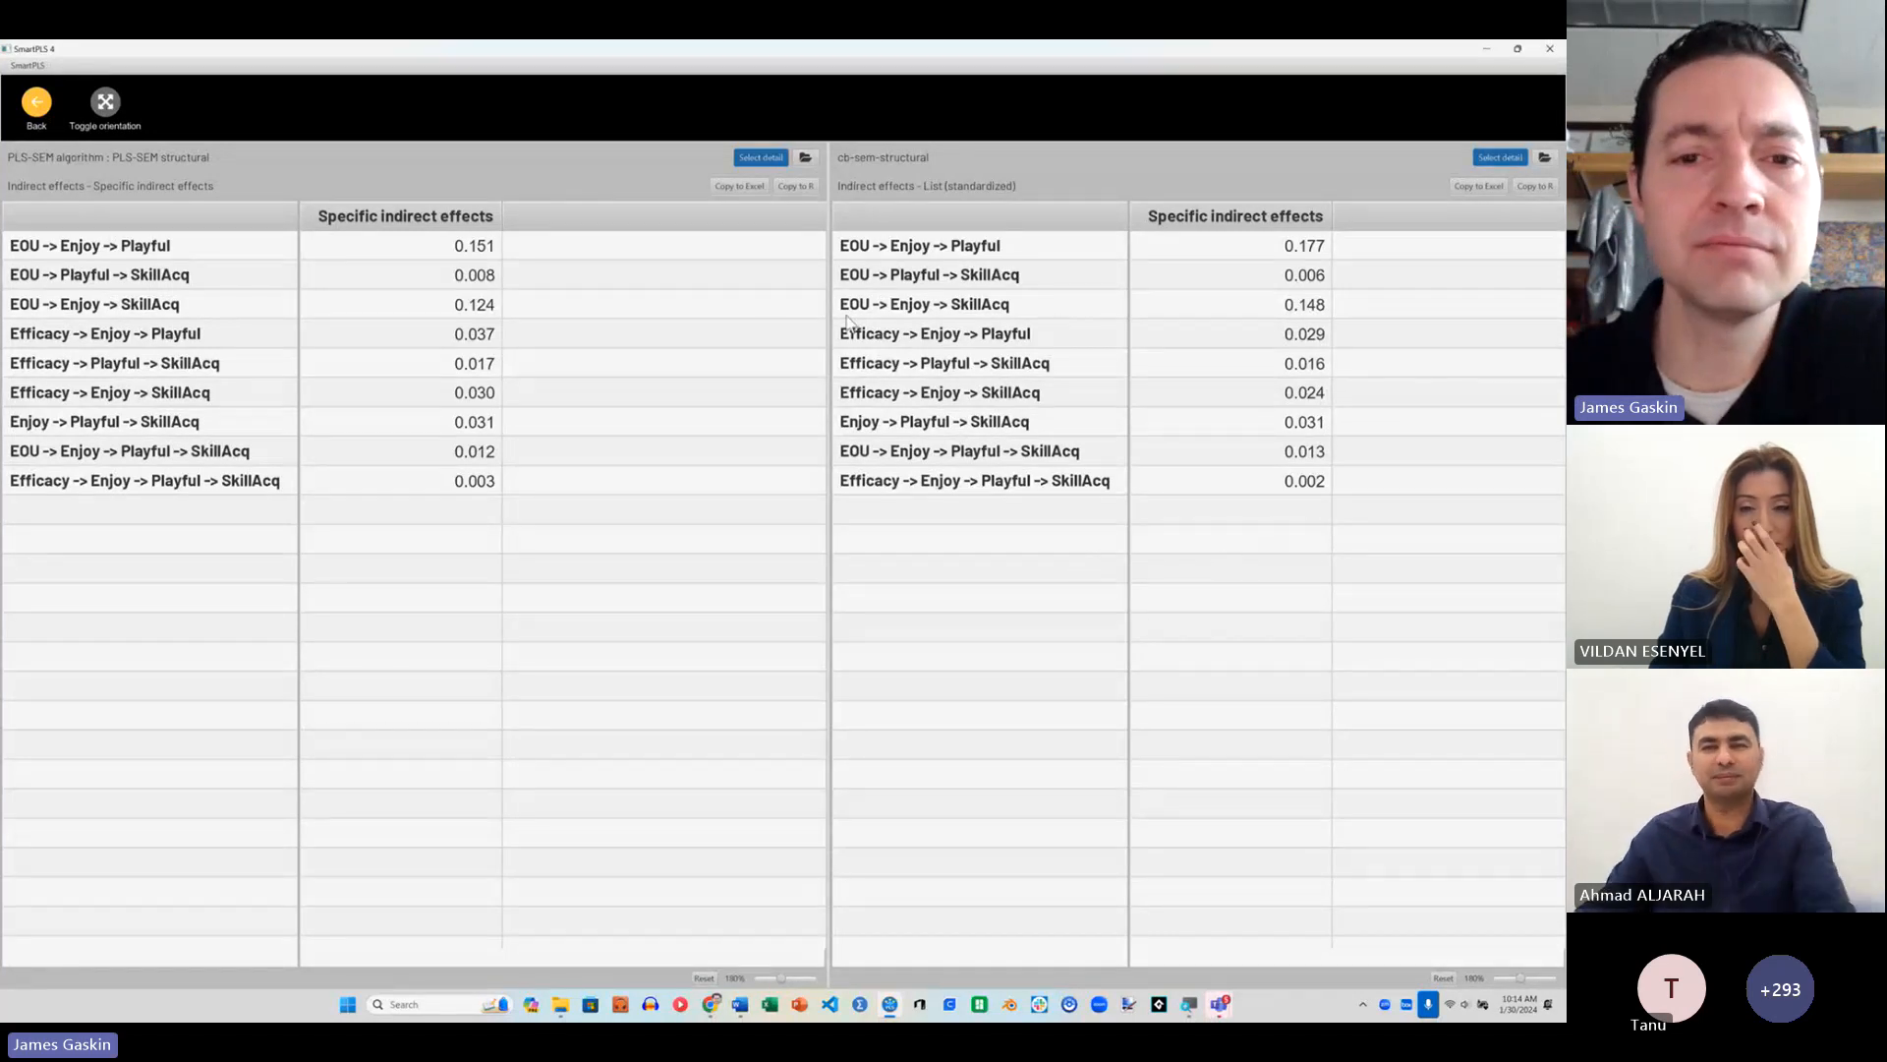
left_click_drag(828, 323, 777, 323)
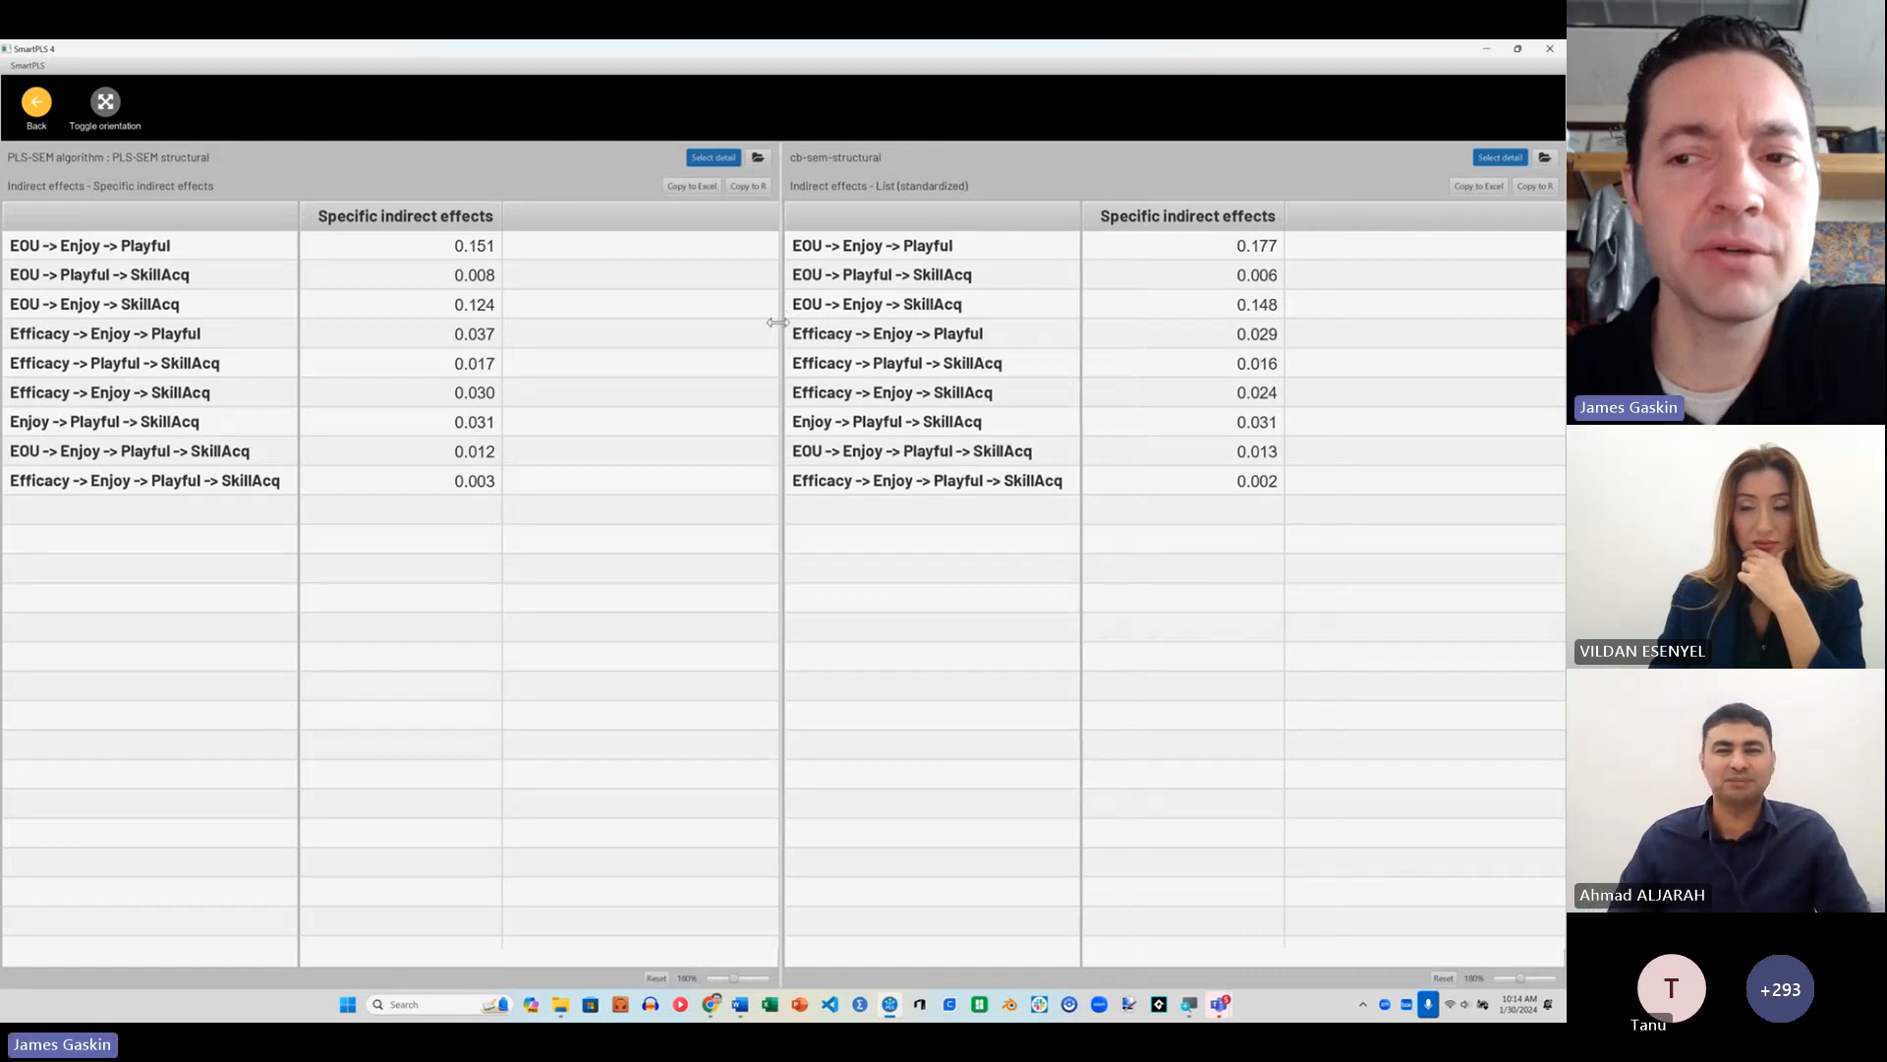
Step: Leave the comparison and the results report to return to the PLS-SEM structural model
left_click(35, 102)
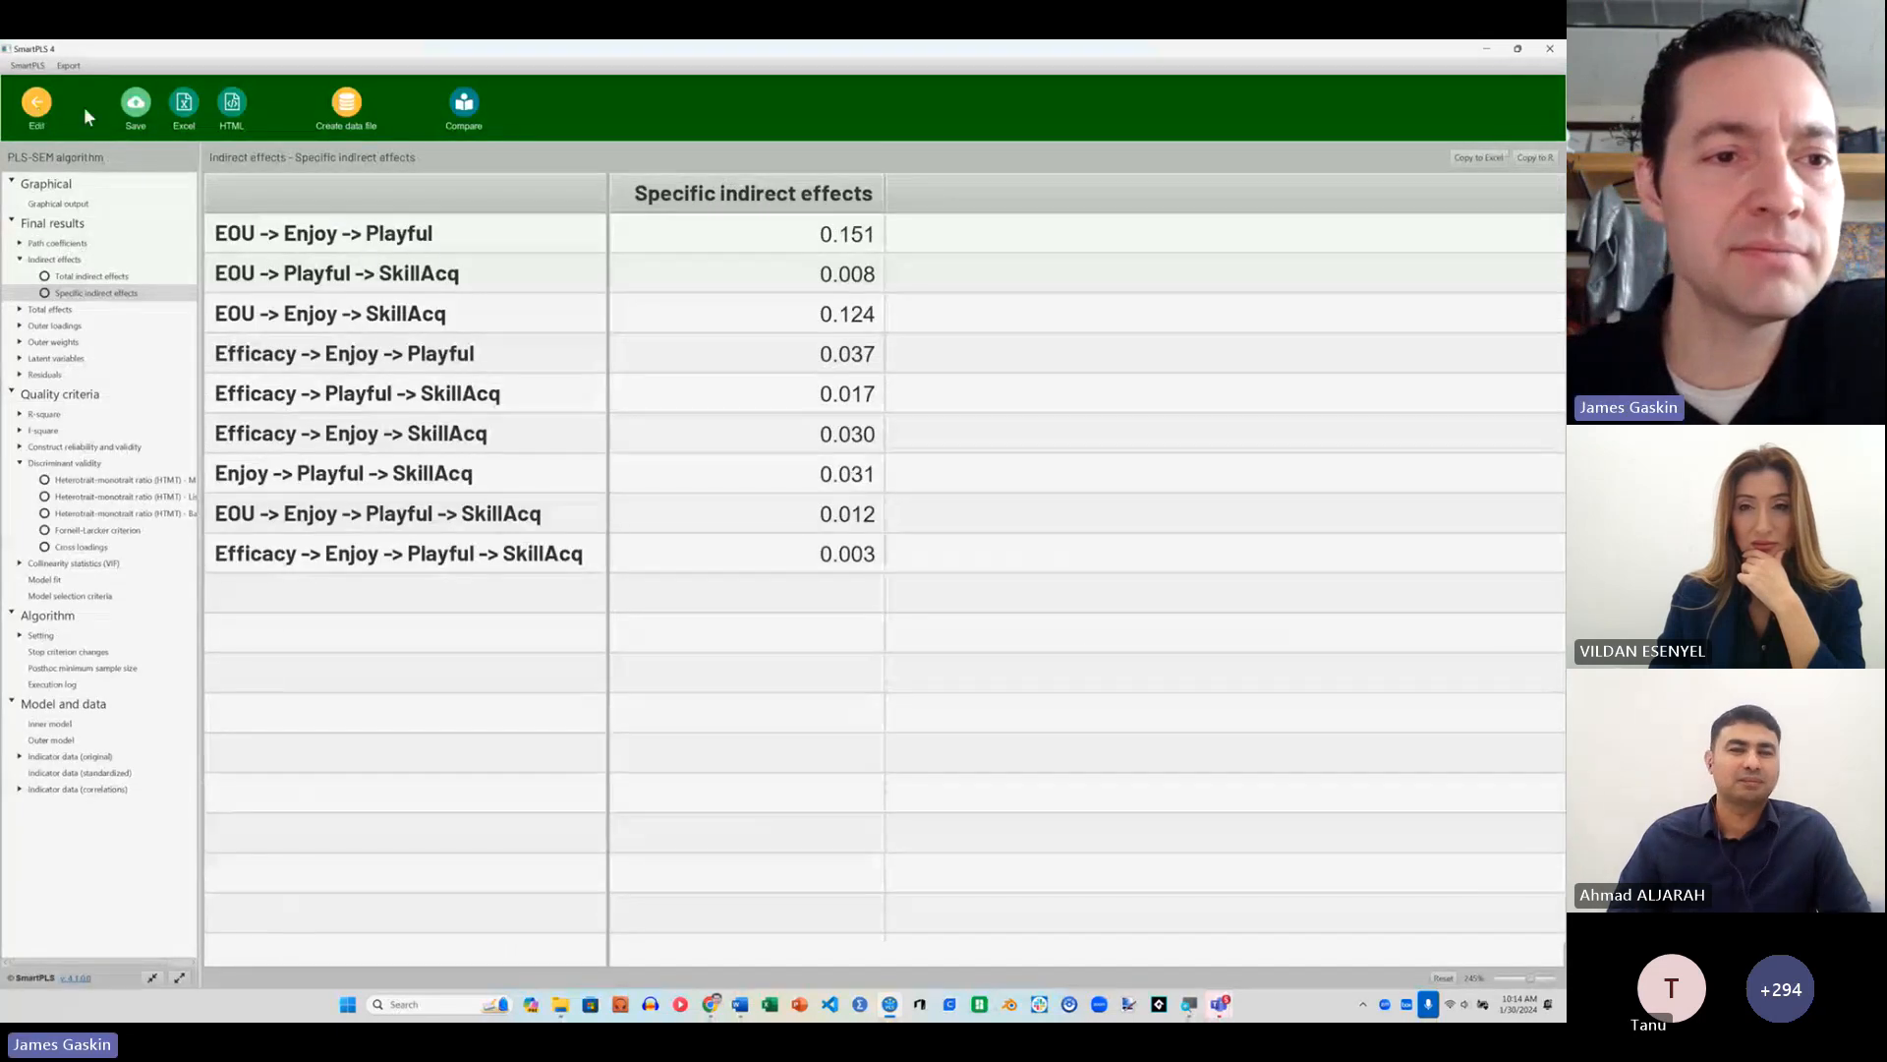
left_click(37, 104)
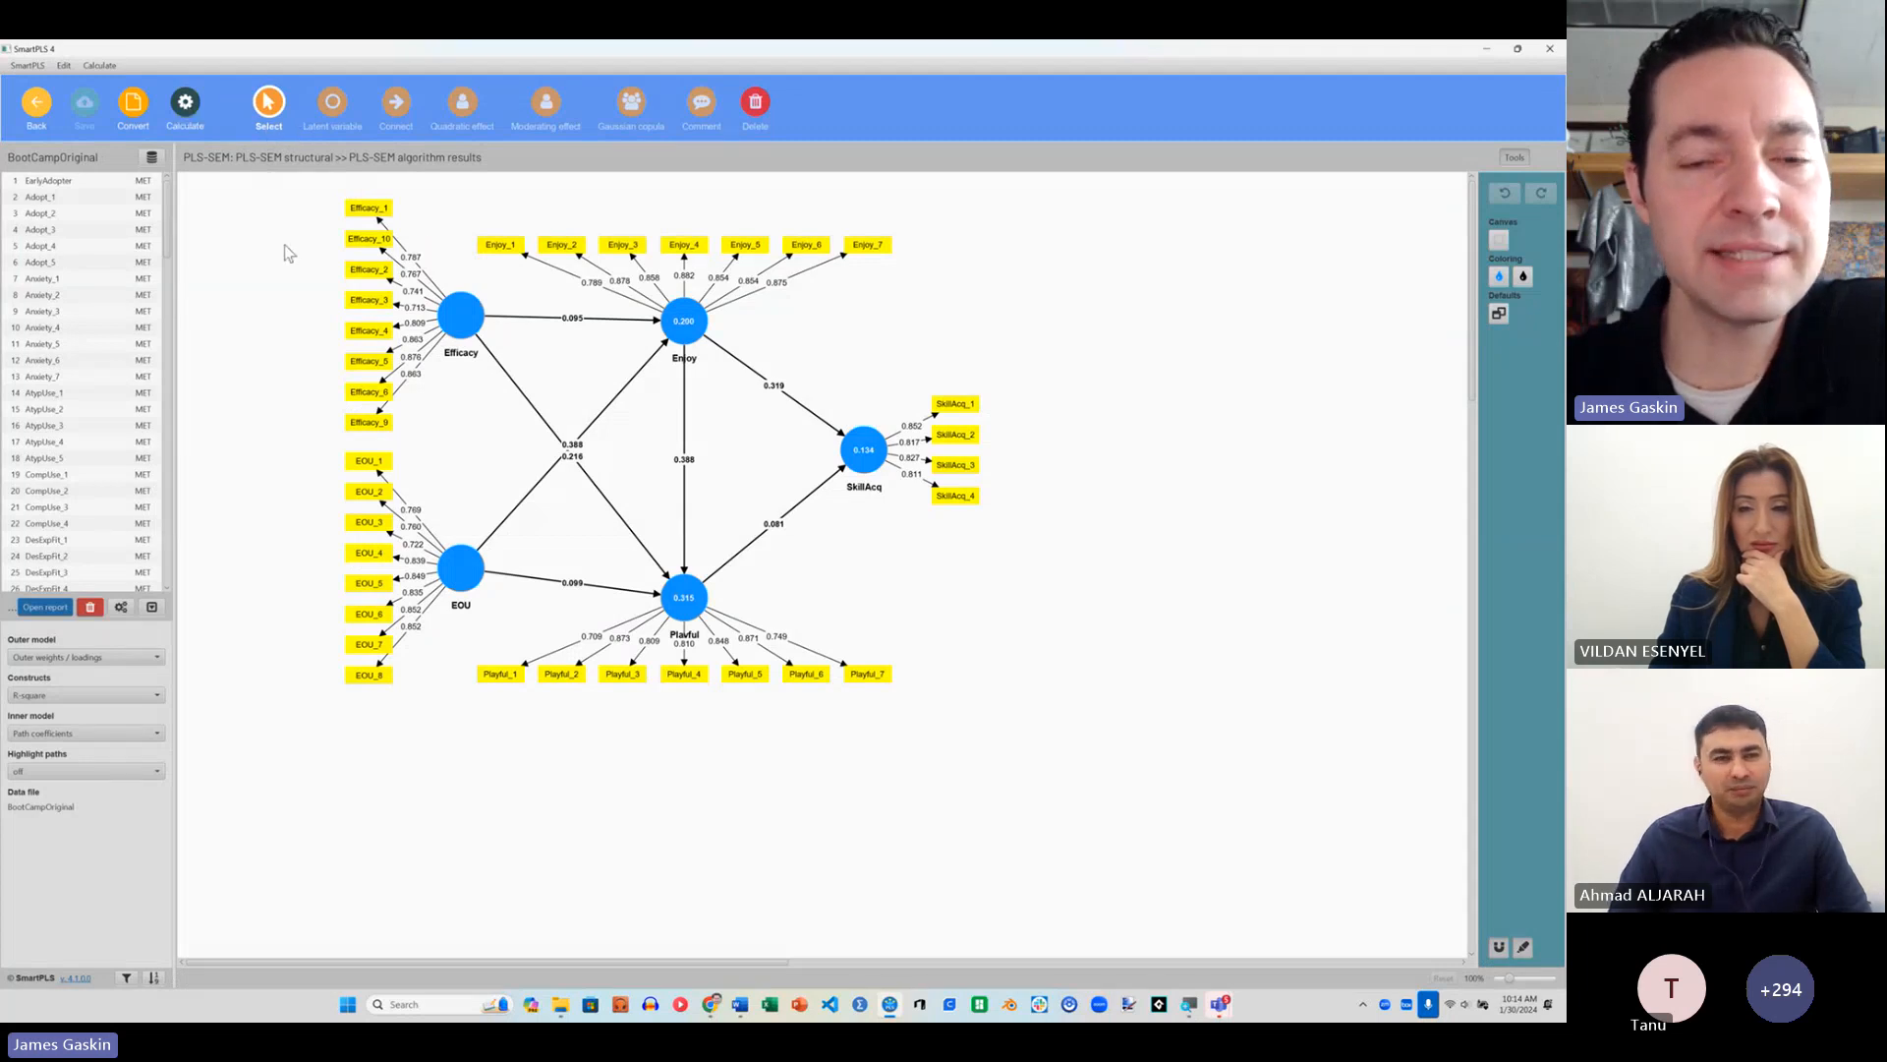
left_click(181, 106)
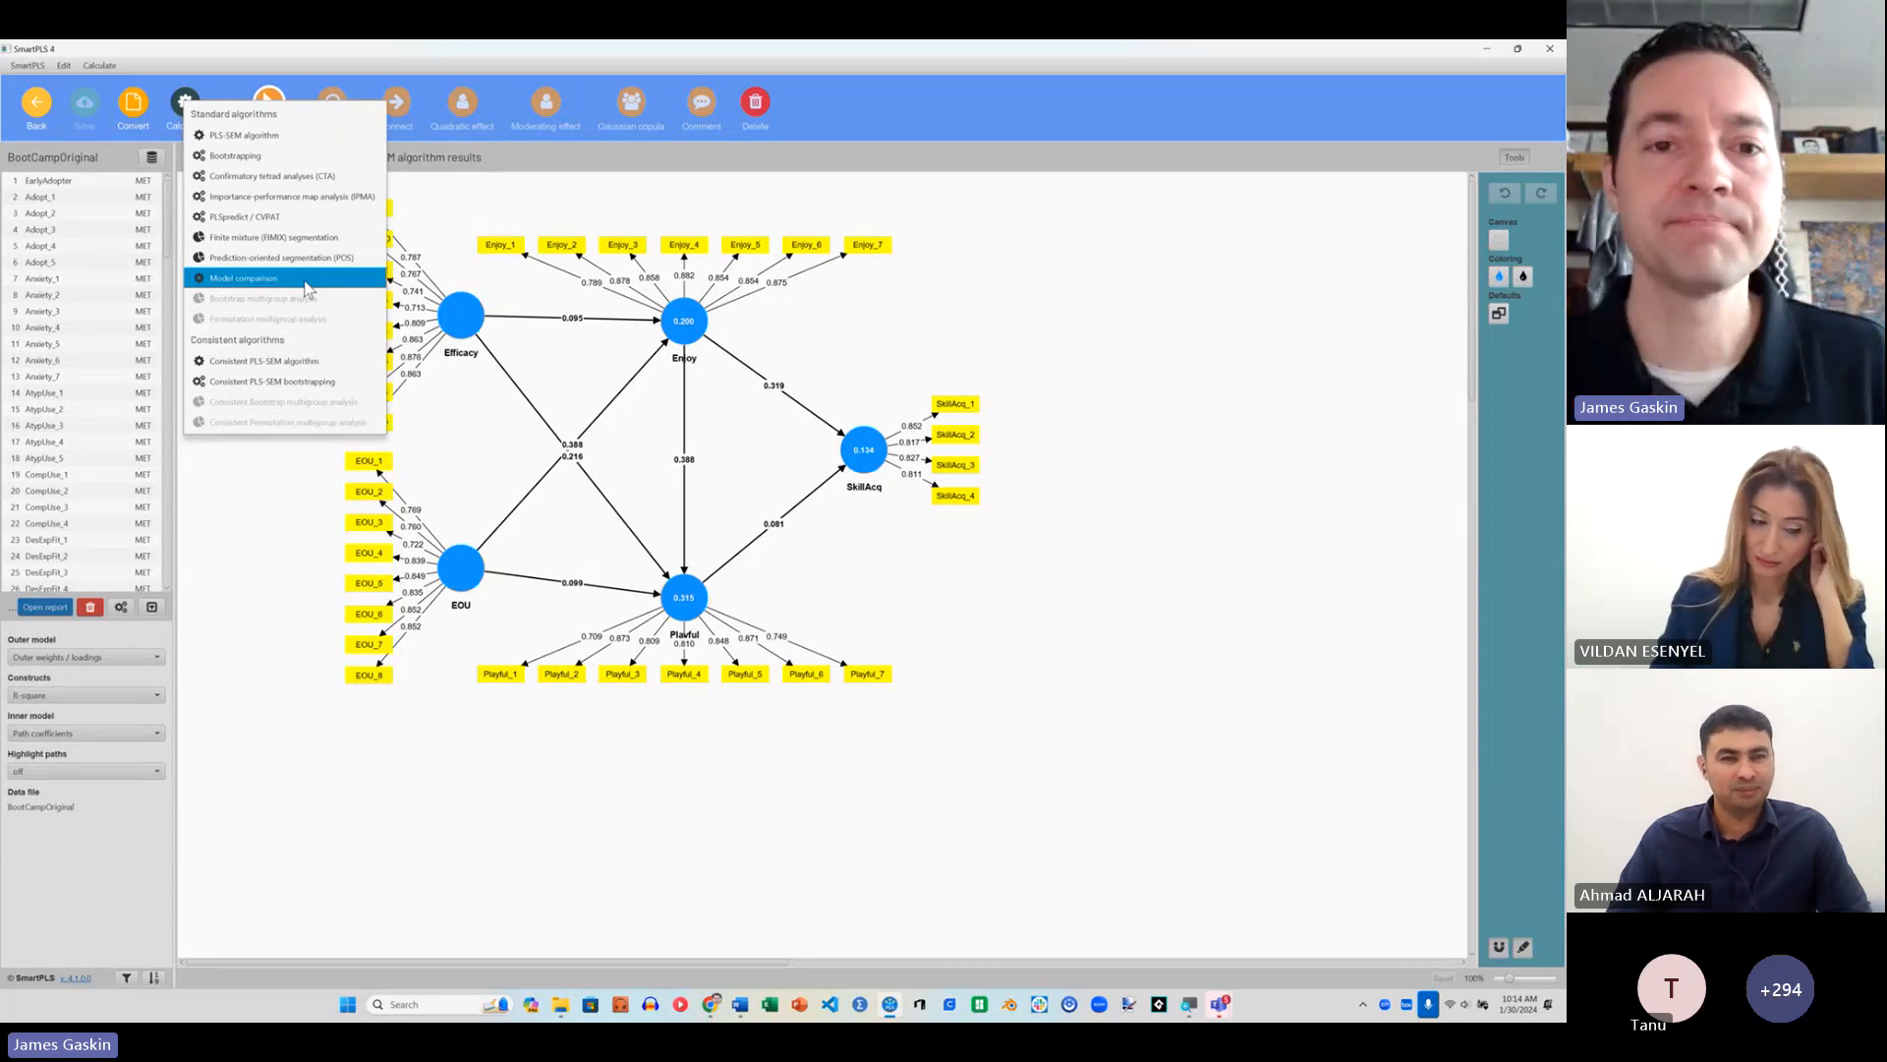
left_click(983, 330)
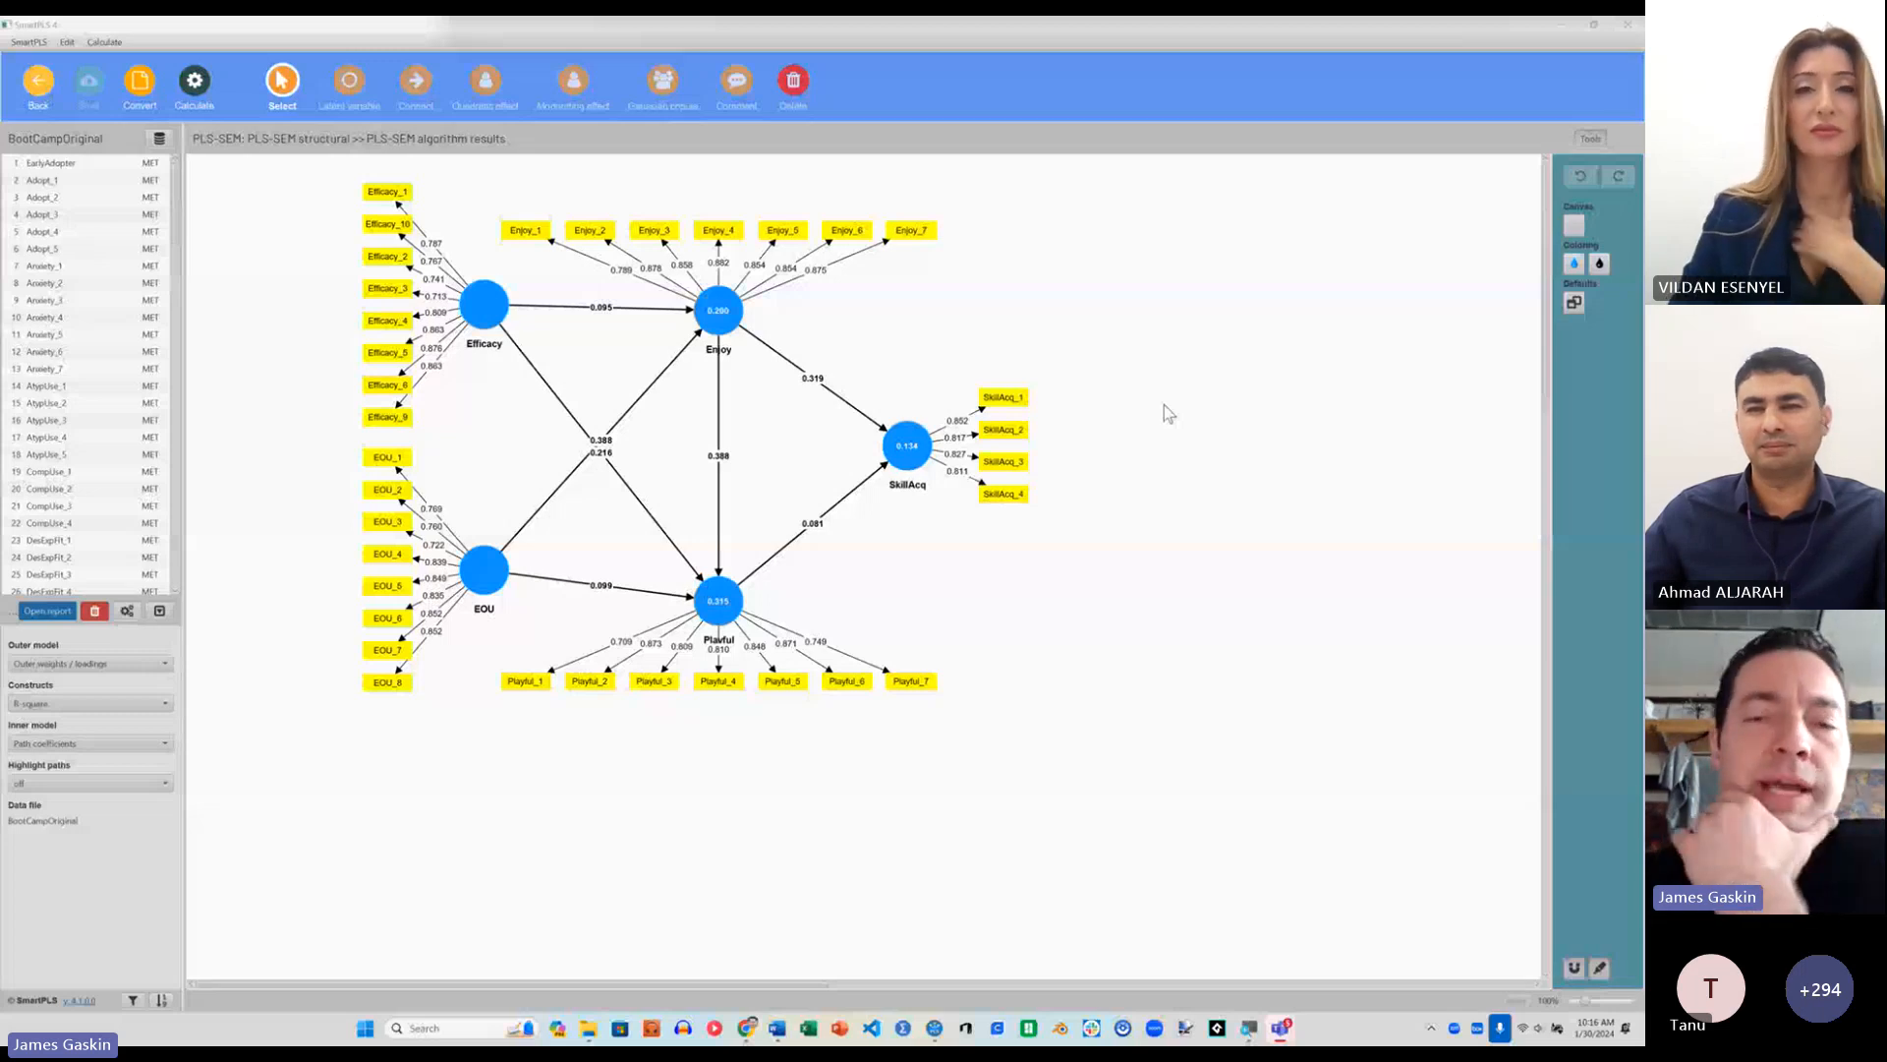
left_click(633, 344)
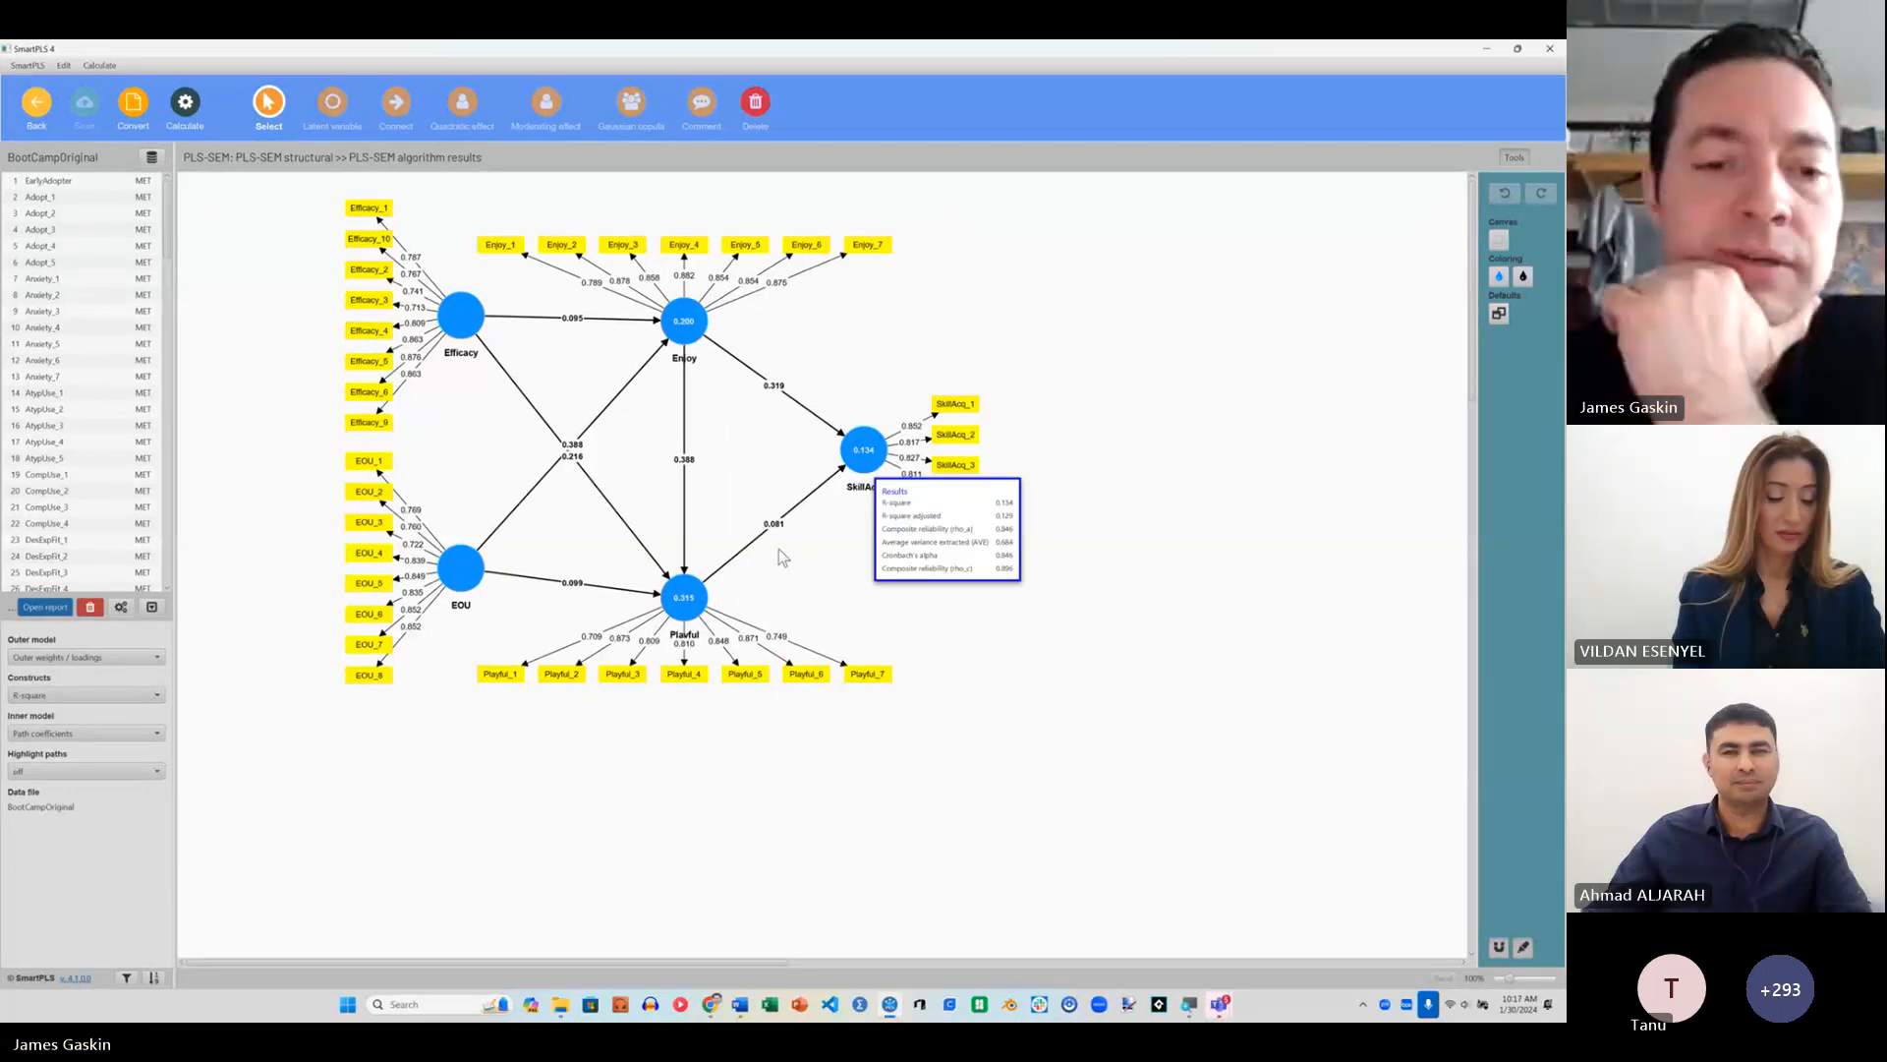
Step: Invert the measurement model of the EOU construct so its indicators become formative
mouse_move(489, 591)
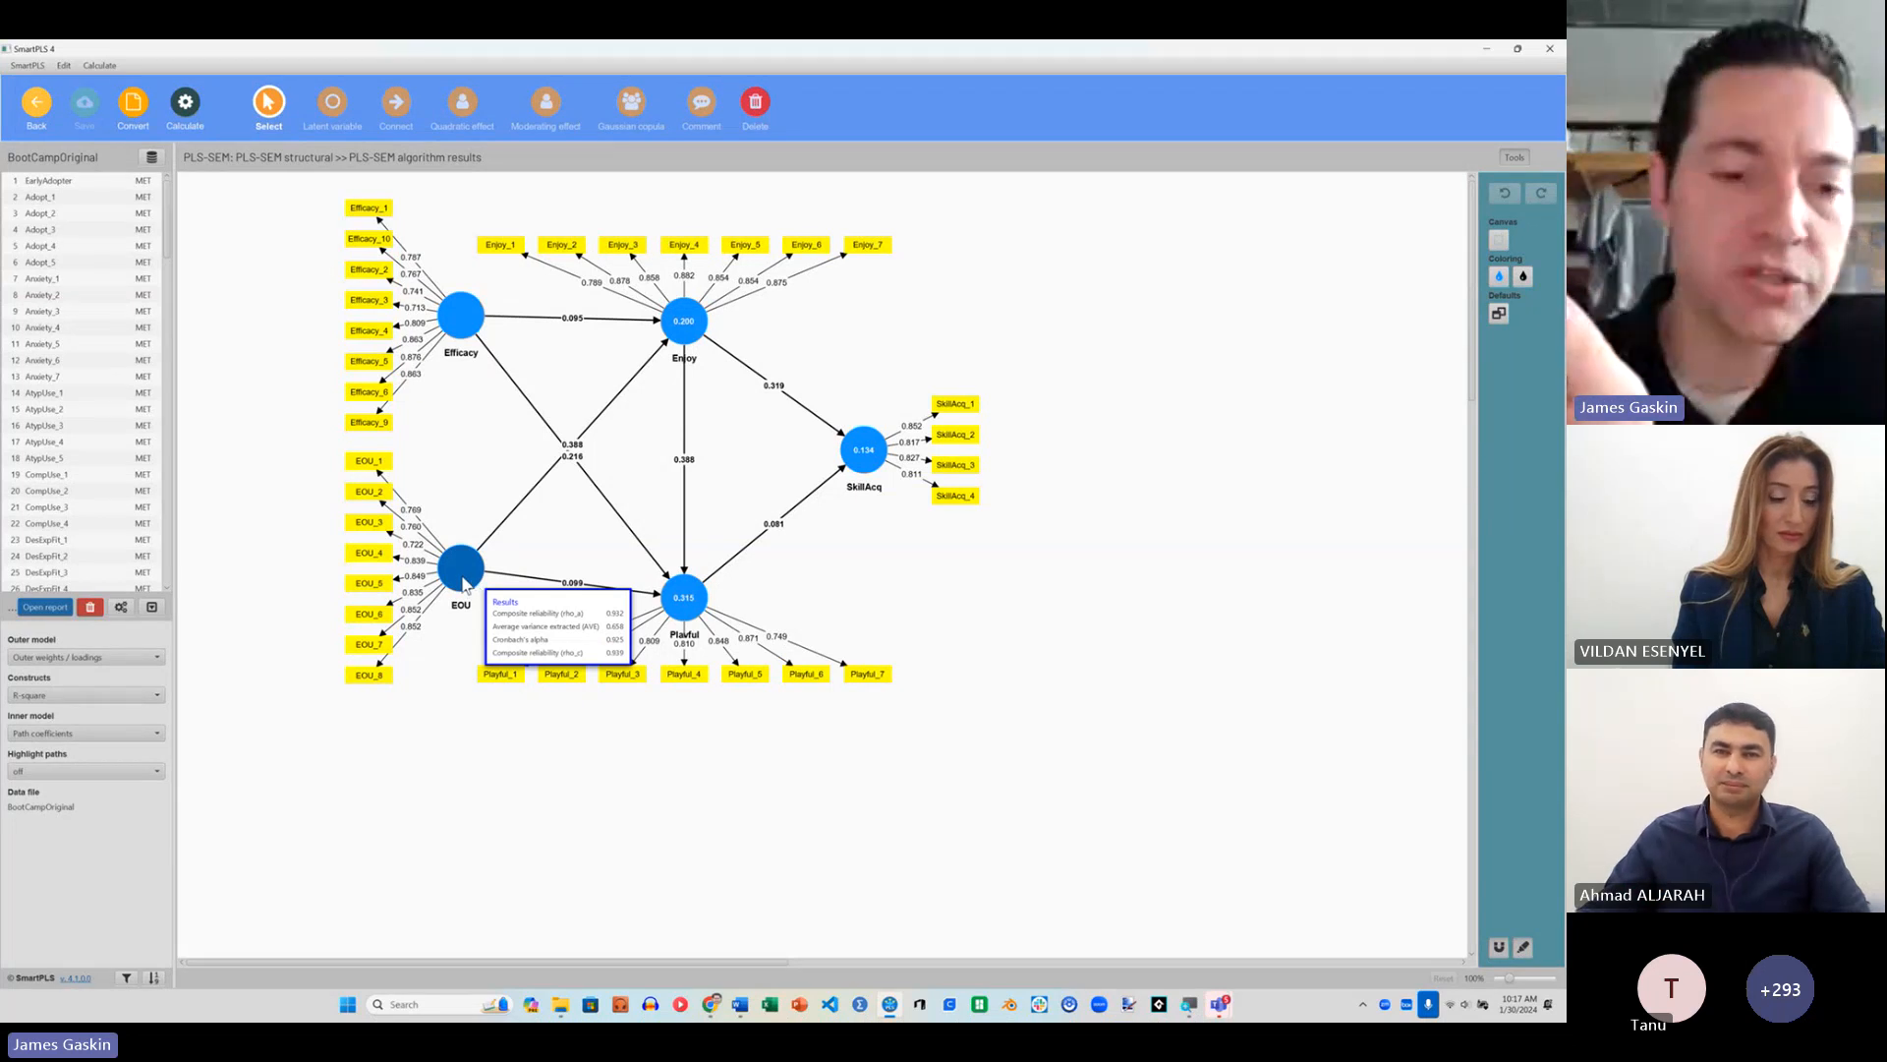
left_click(465, 583)
right_click(465, 583)
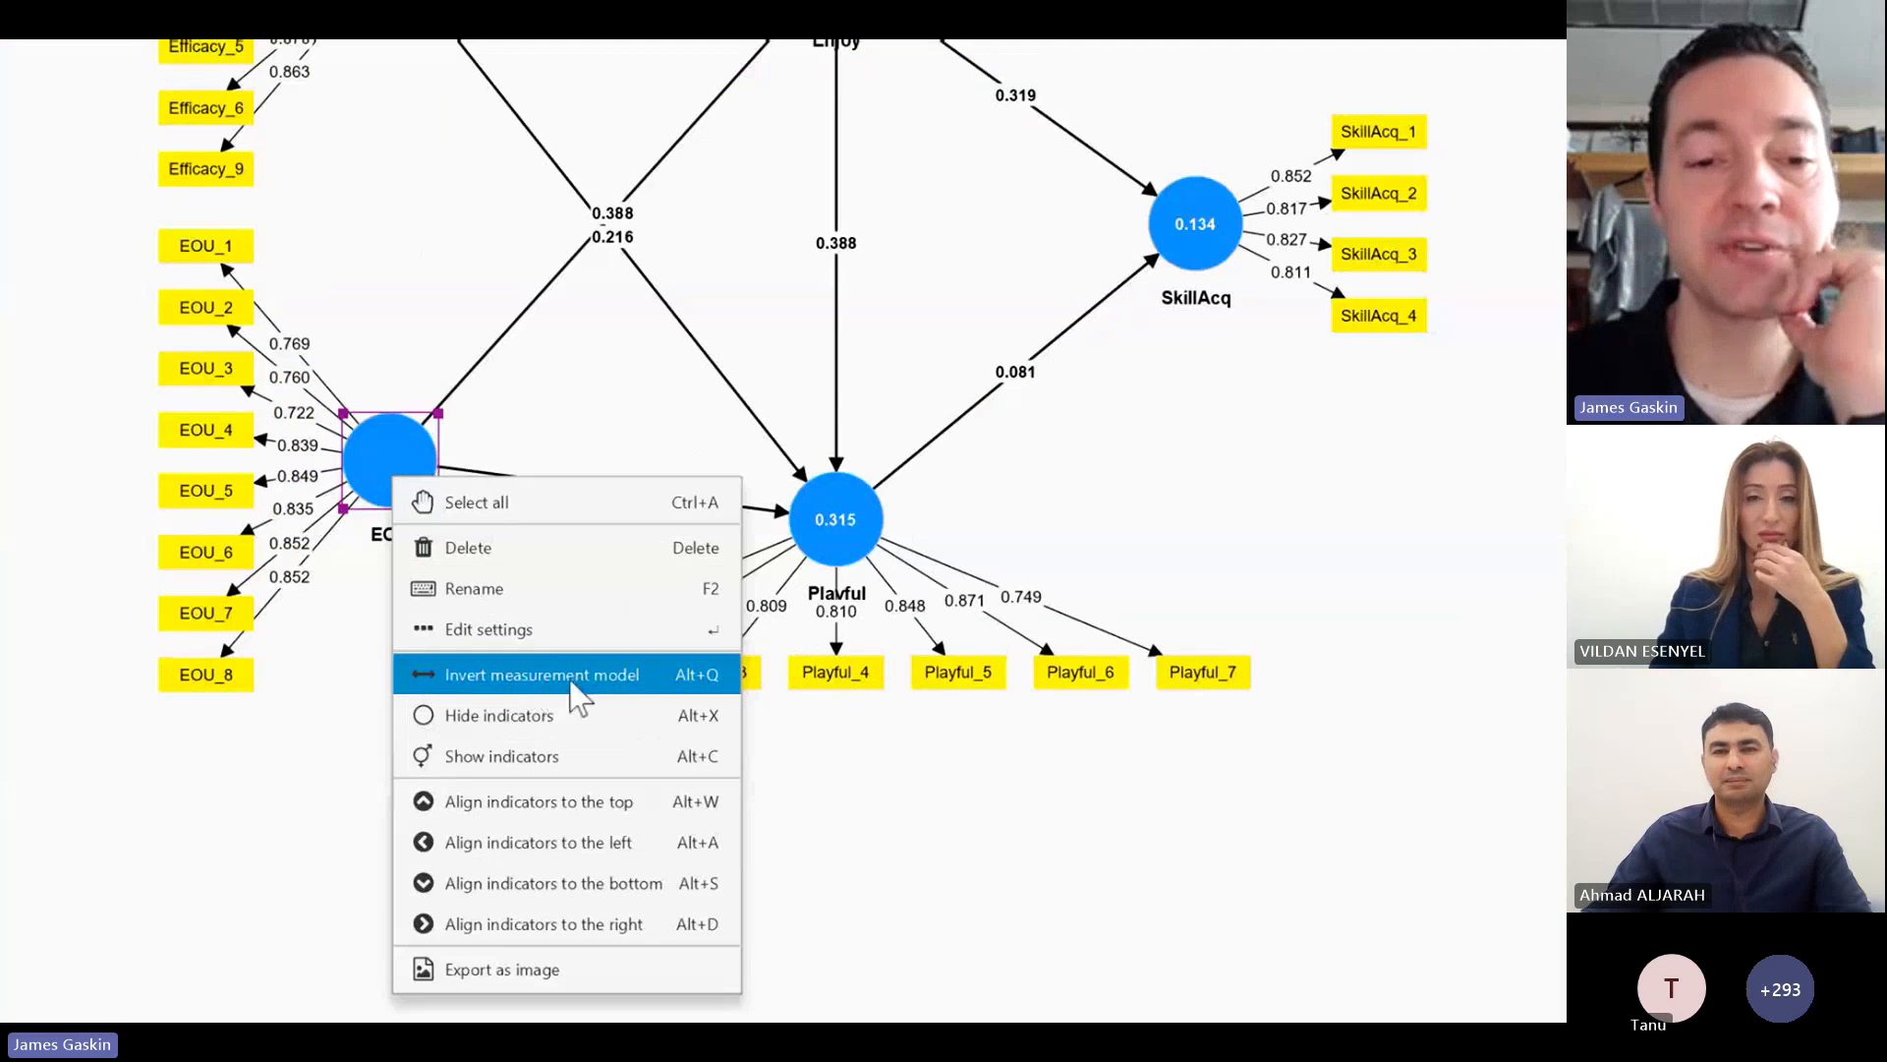
left_click(544, 678)
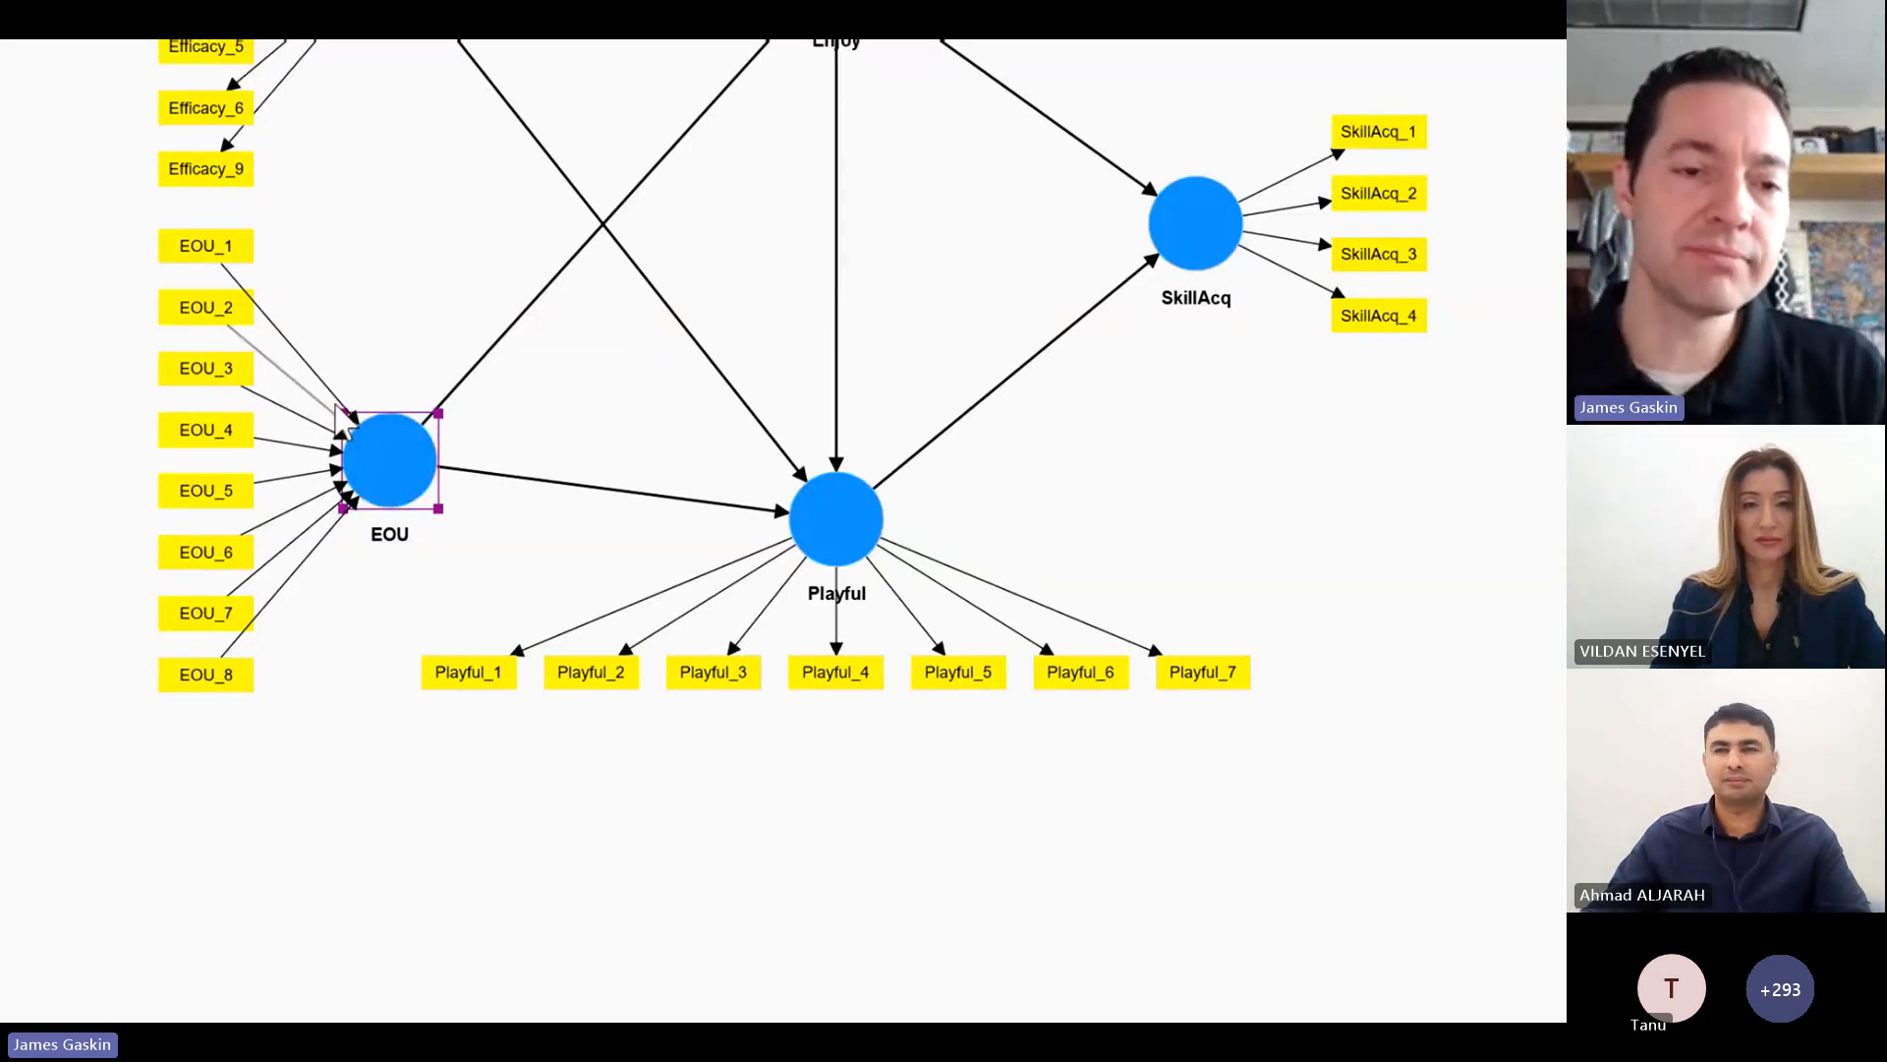
key("super+minus")
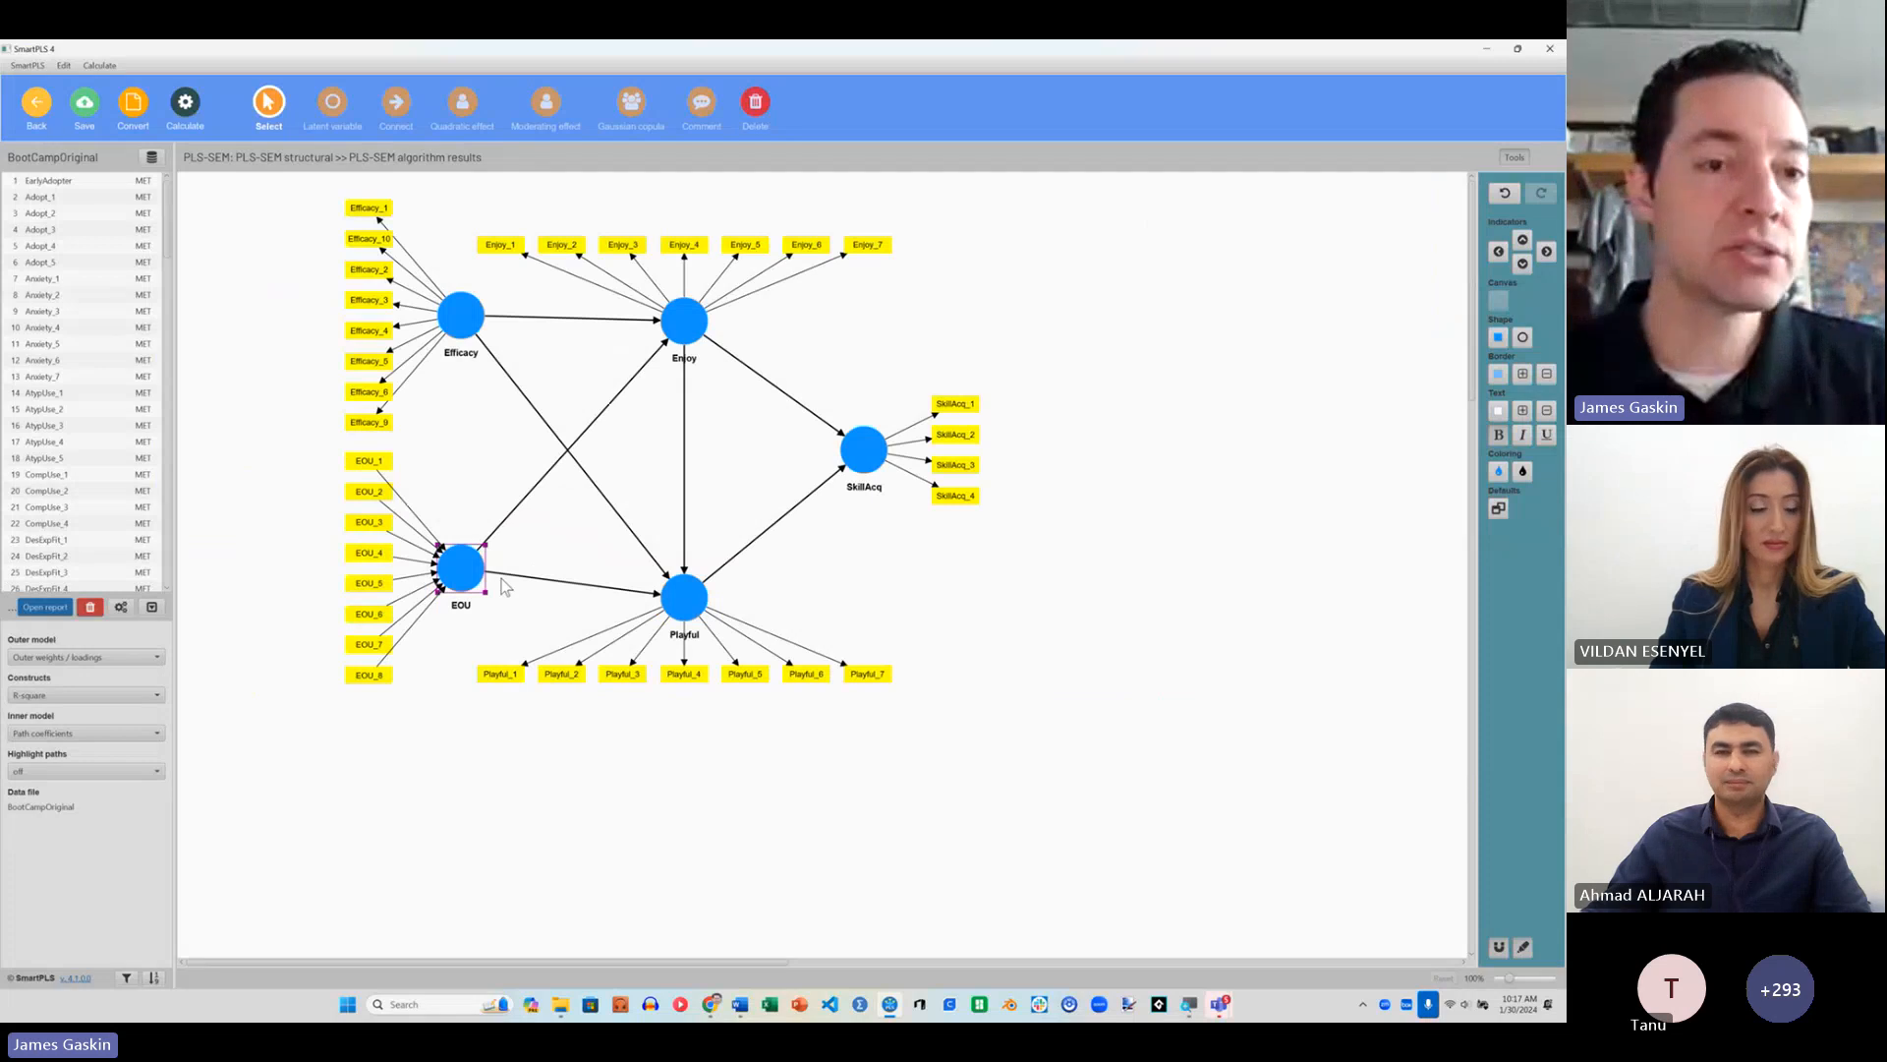
Step: Run the standard PLS-SEM algorithm on the modified model with Path weighting, standardized results and default initial weights
left_click(184, 101)
left_click(271, 147)
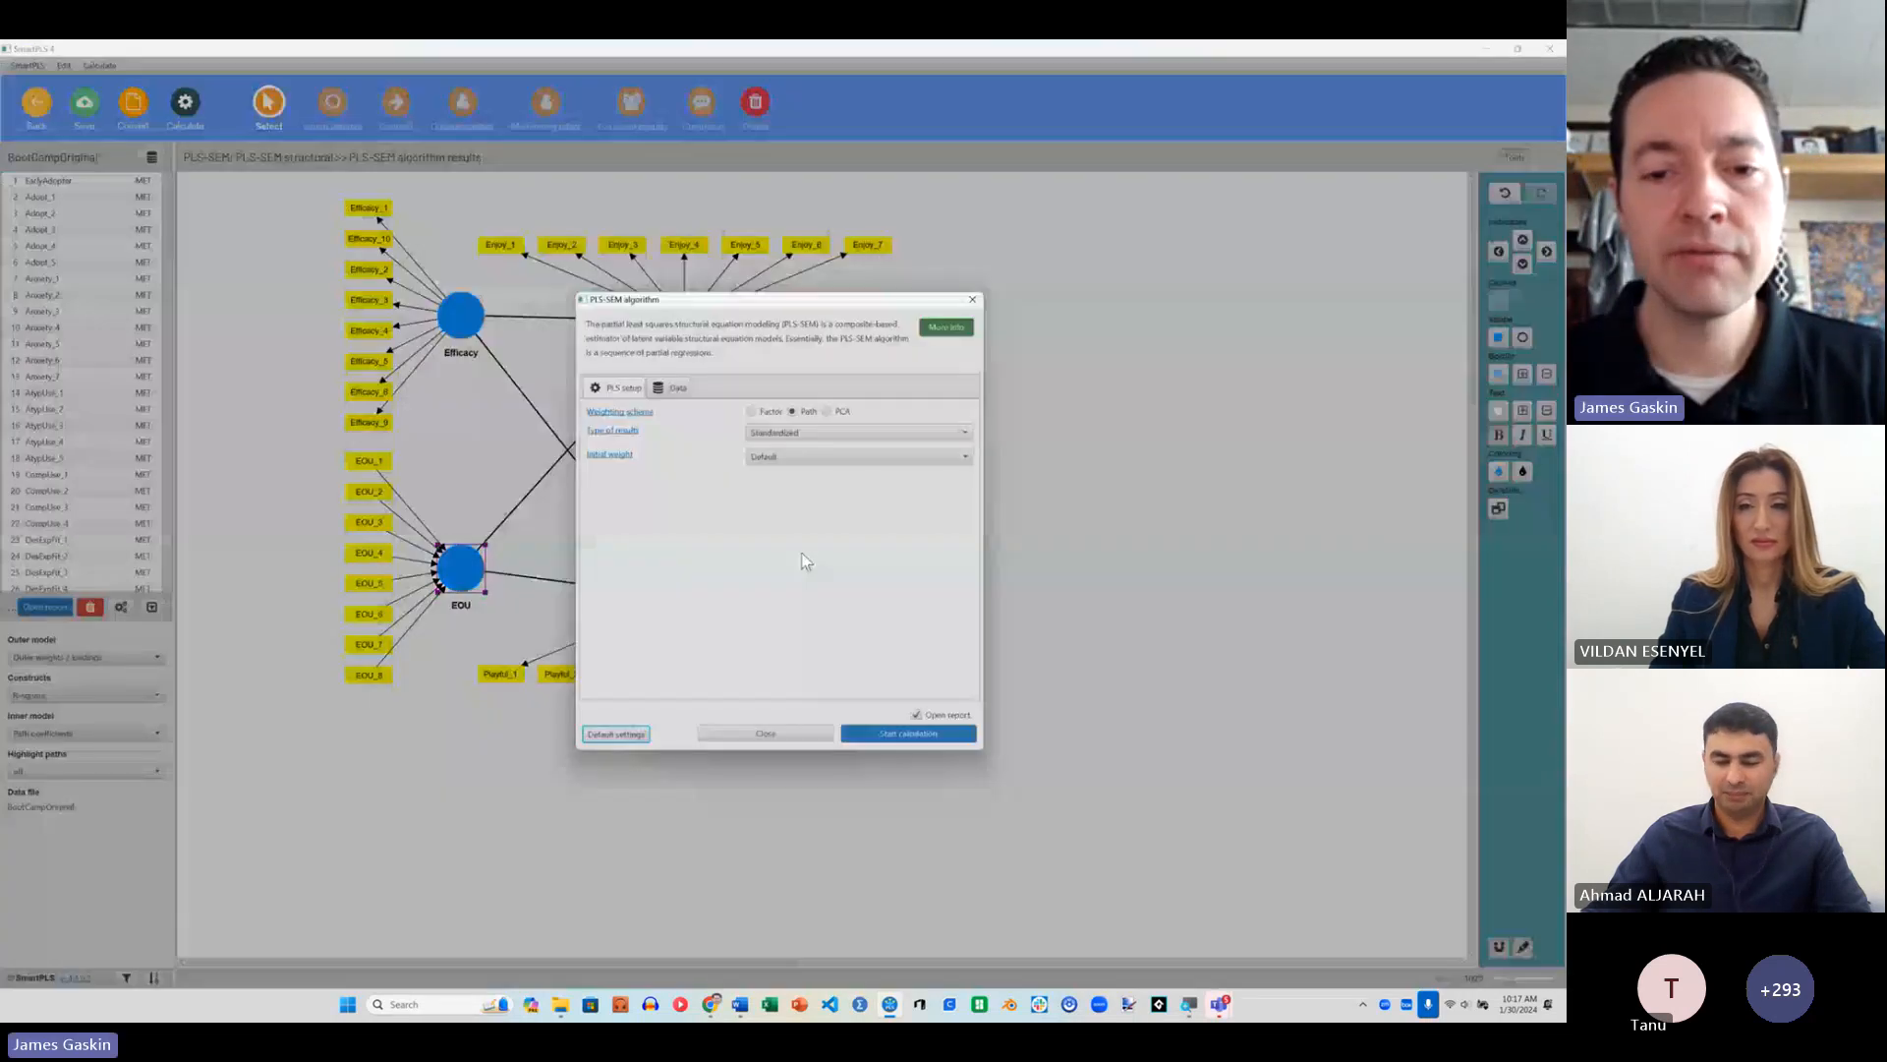
left_click(908, 733)
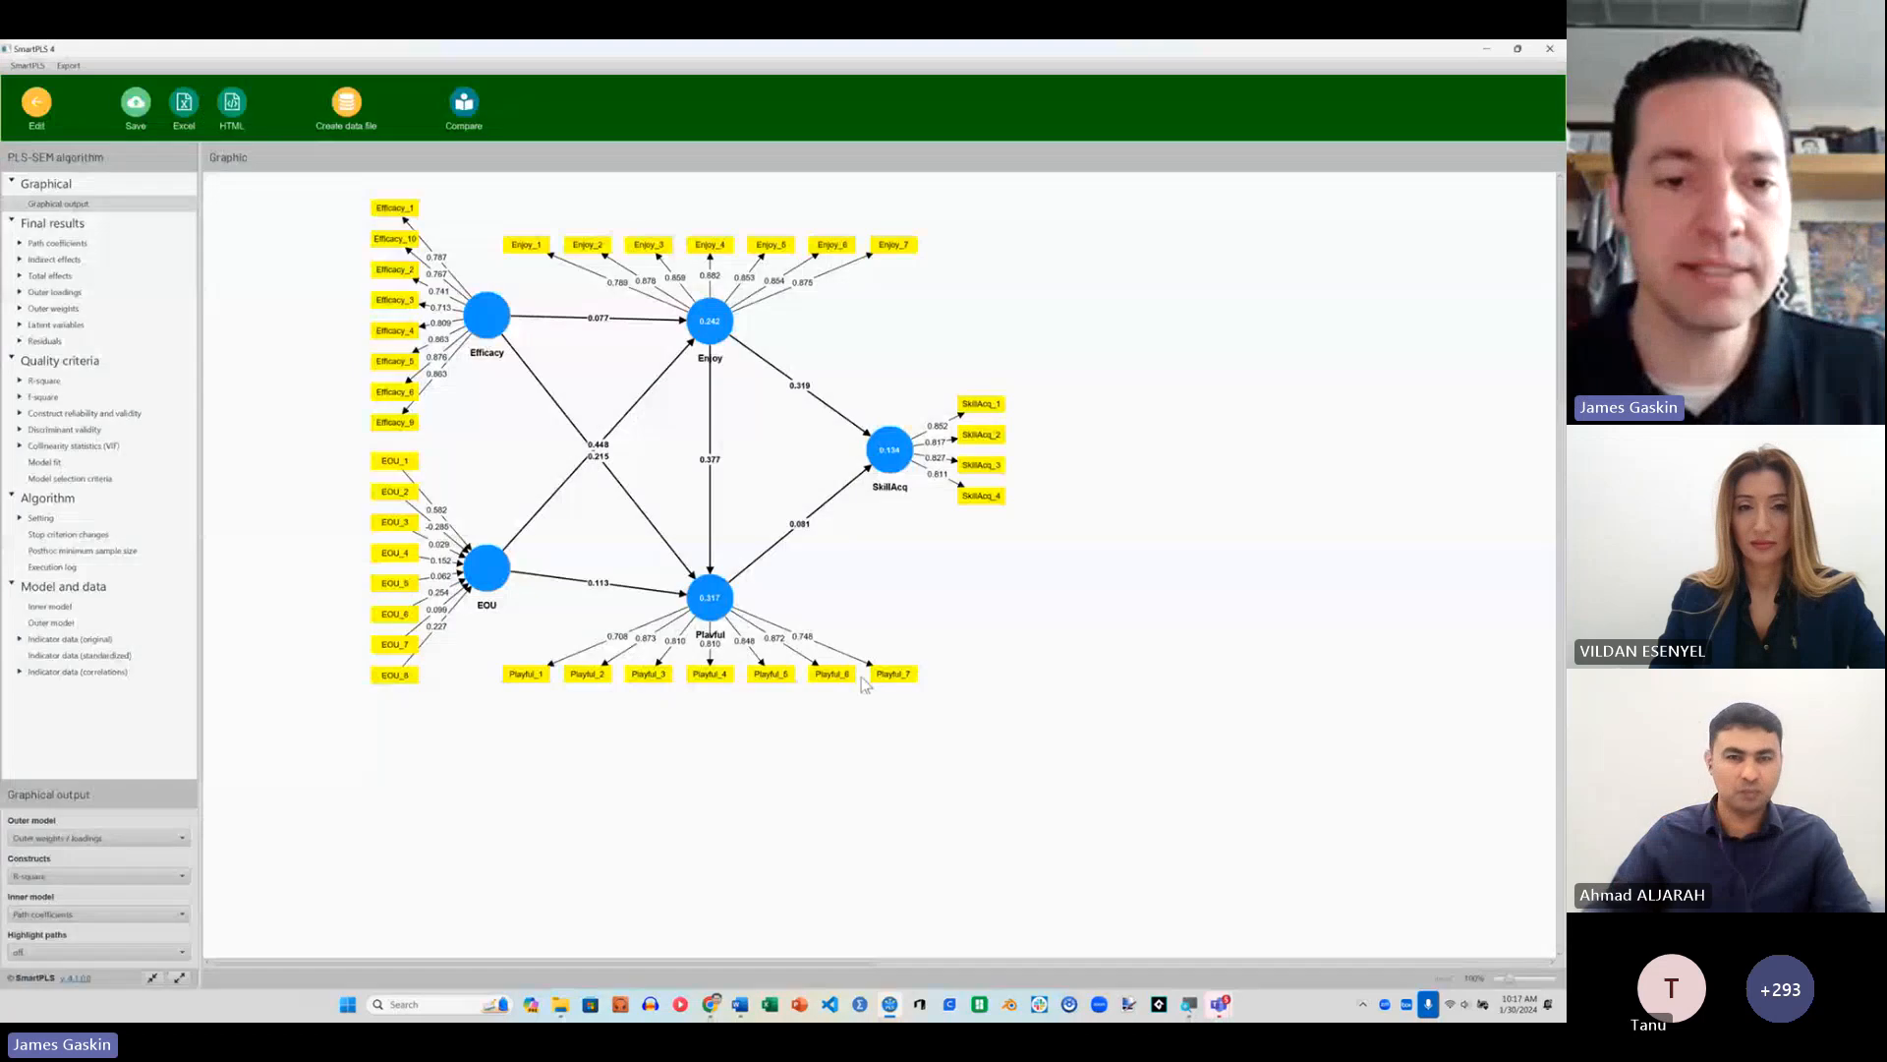
Step: Return from the results report to the model and invert EOU's measurement model again so its indicators are reflective
mouse_move(710, 602)
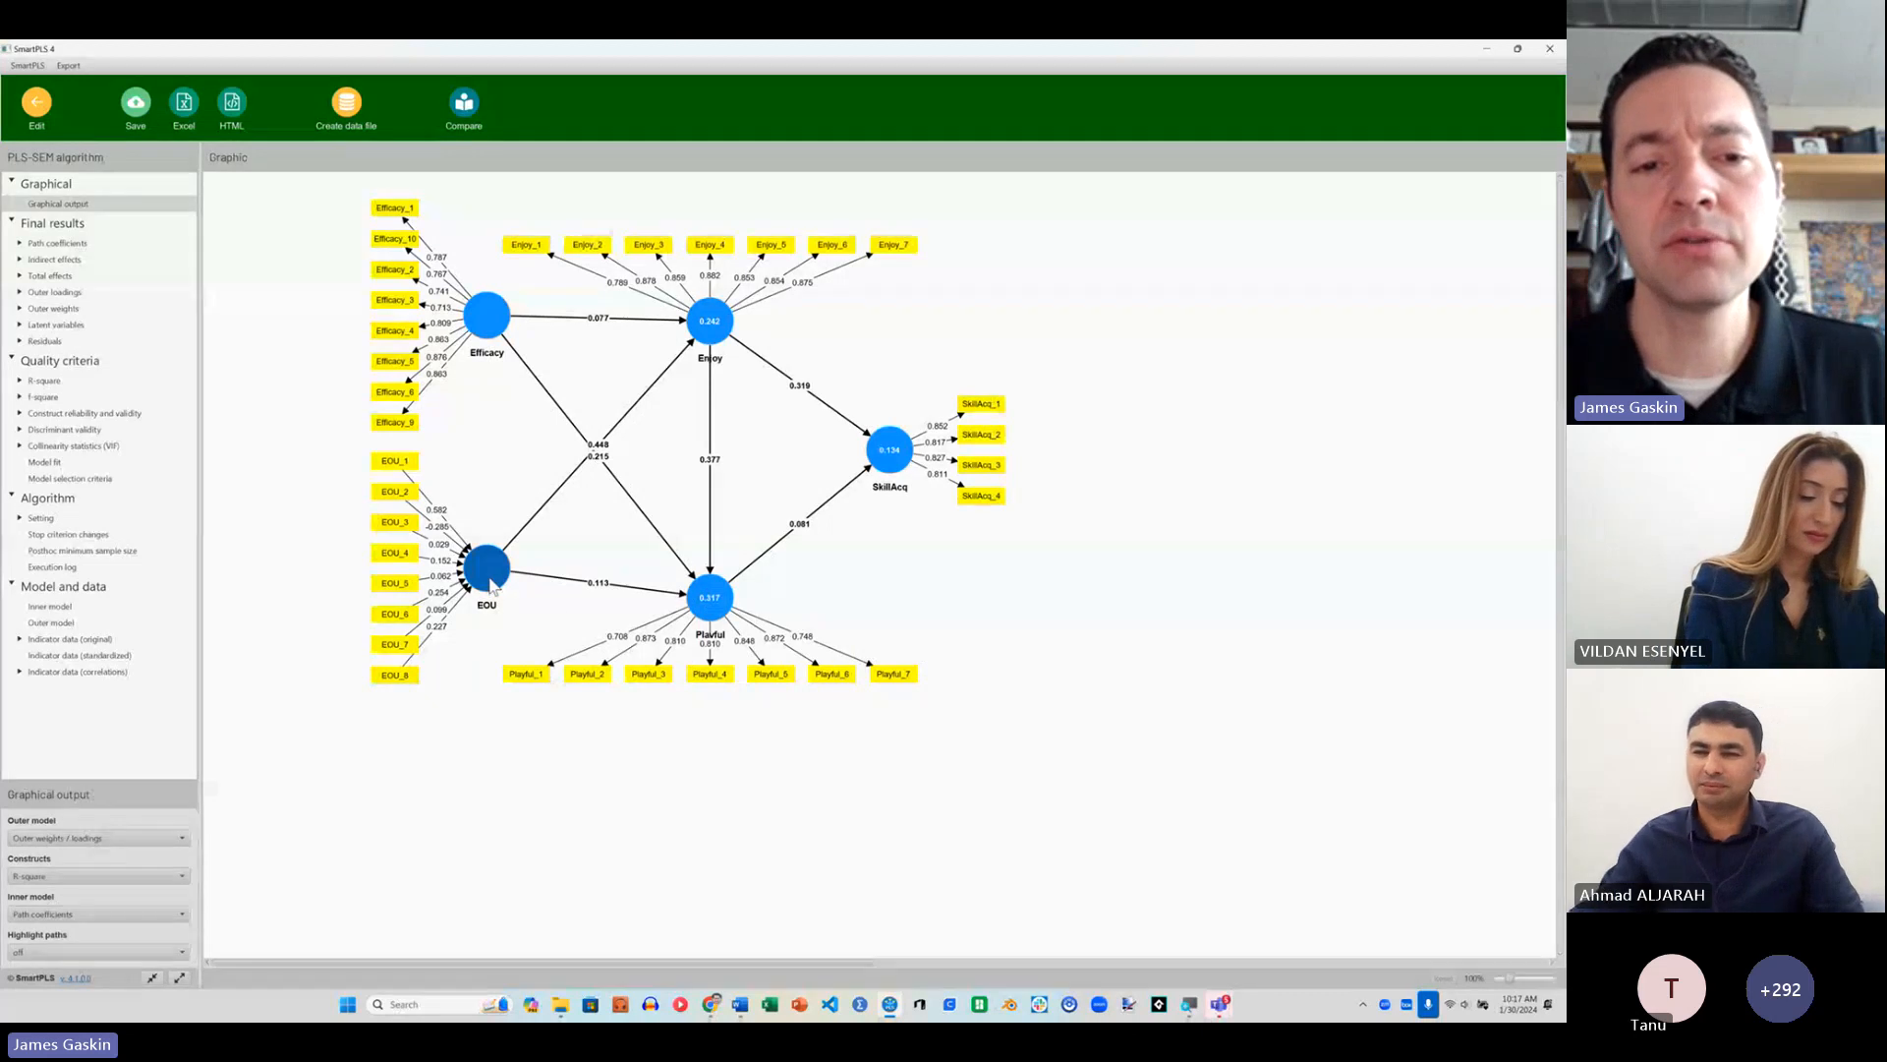
mouse_move(720, 356)
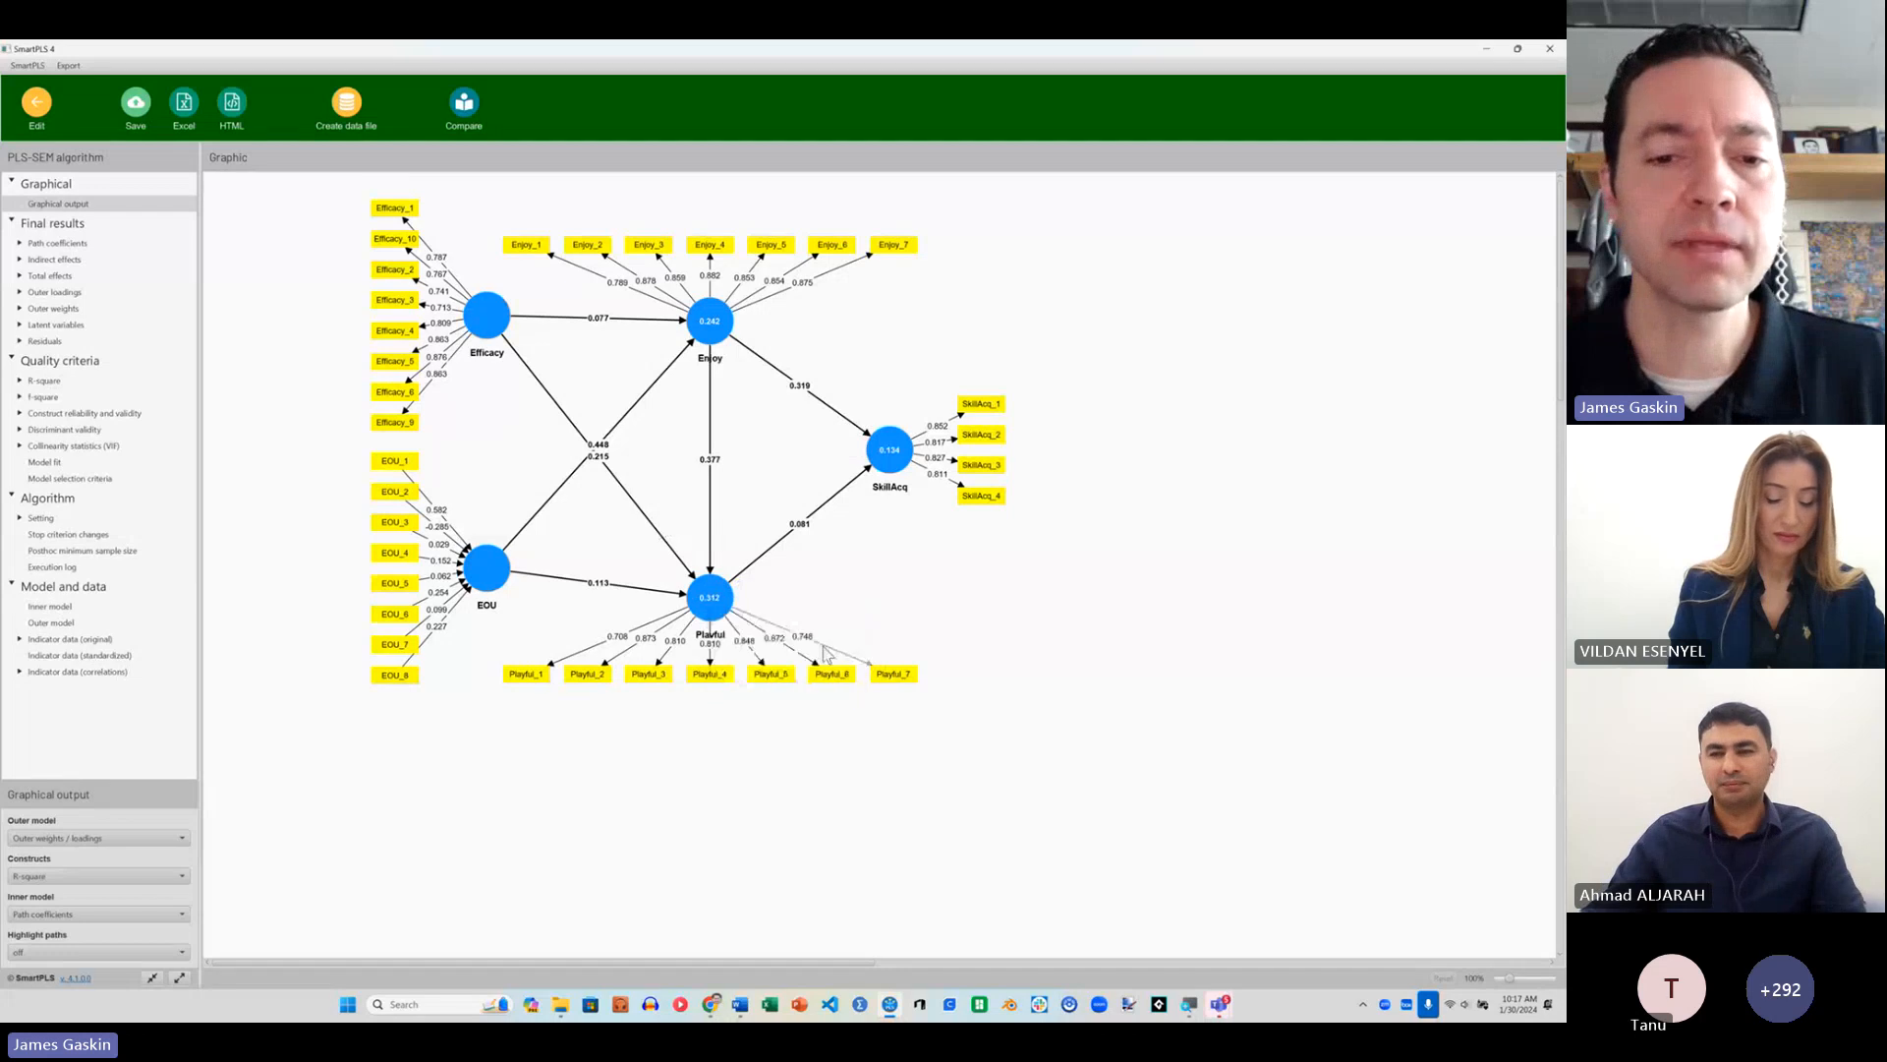
right_click(487, 580)
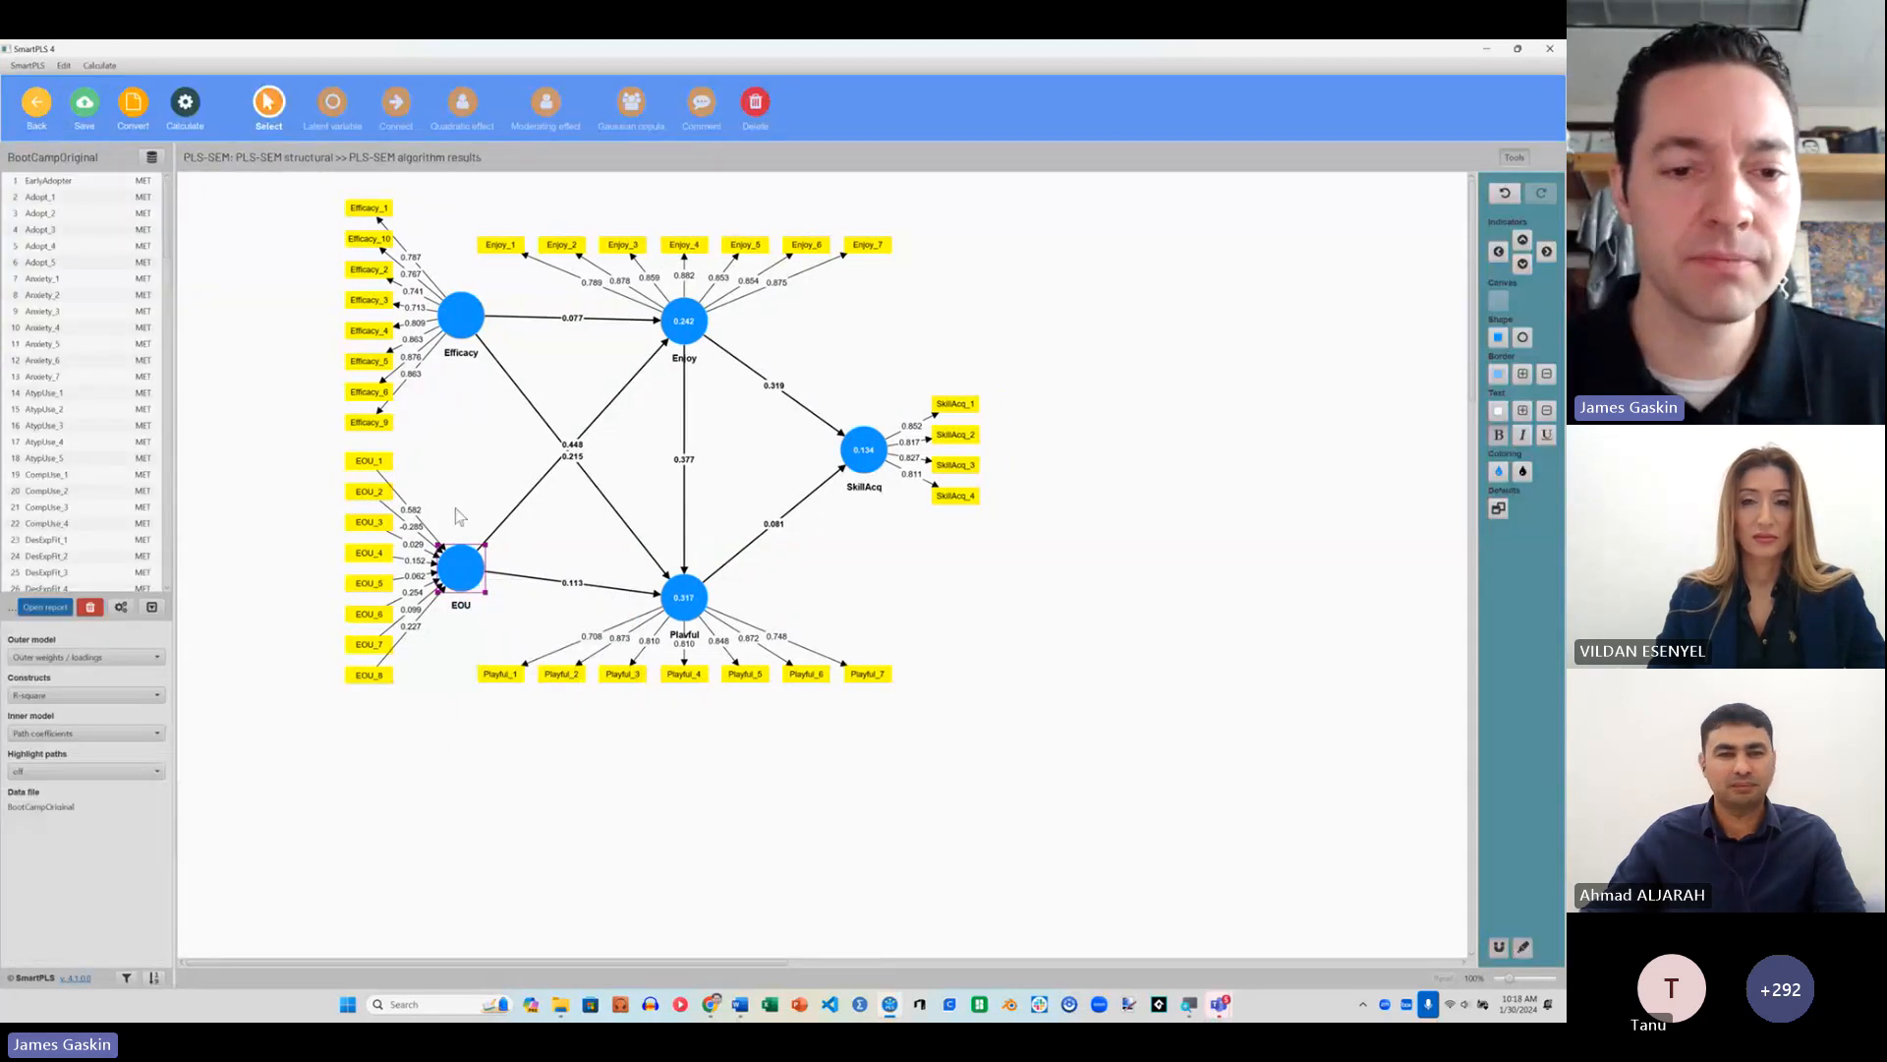
right_click(462, 561)
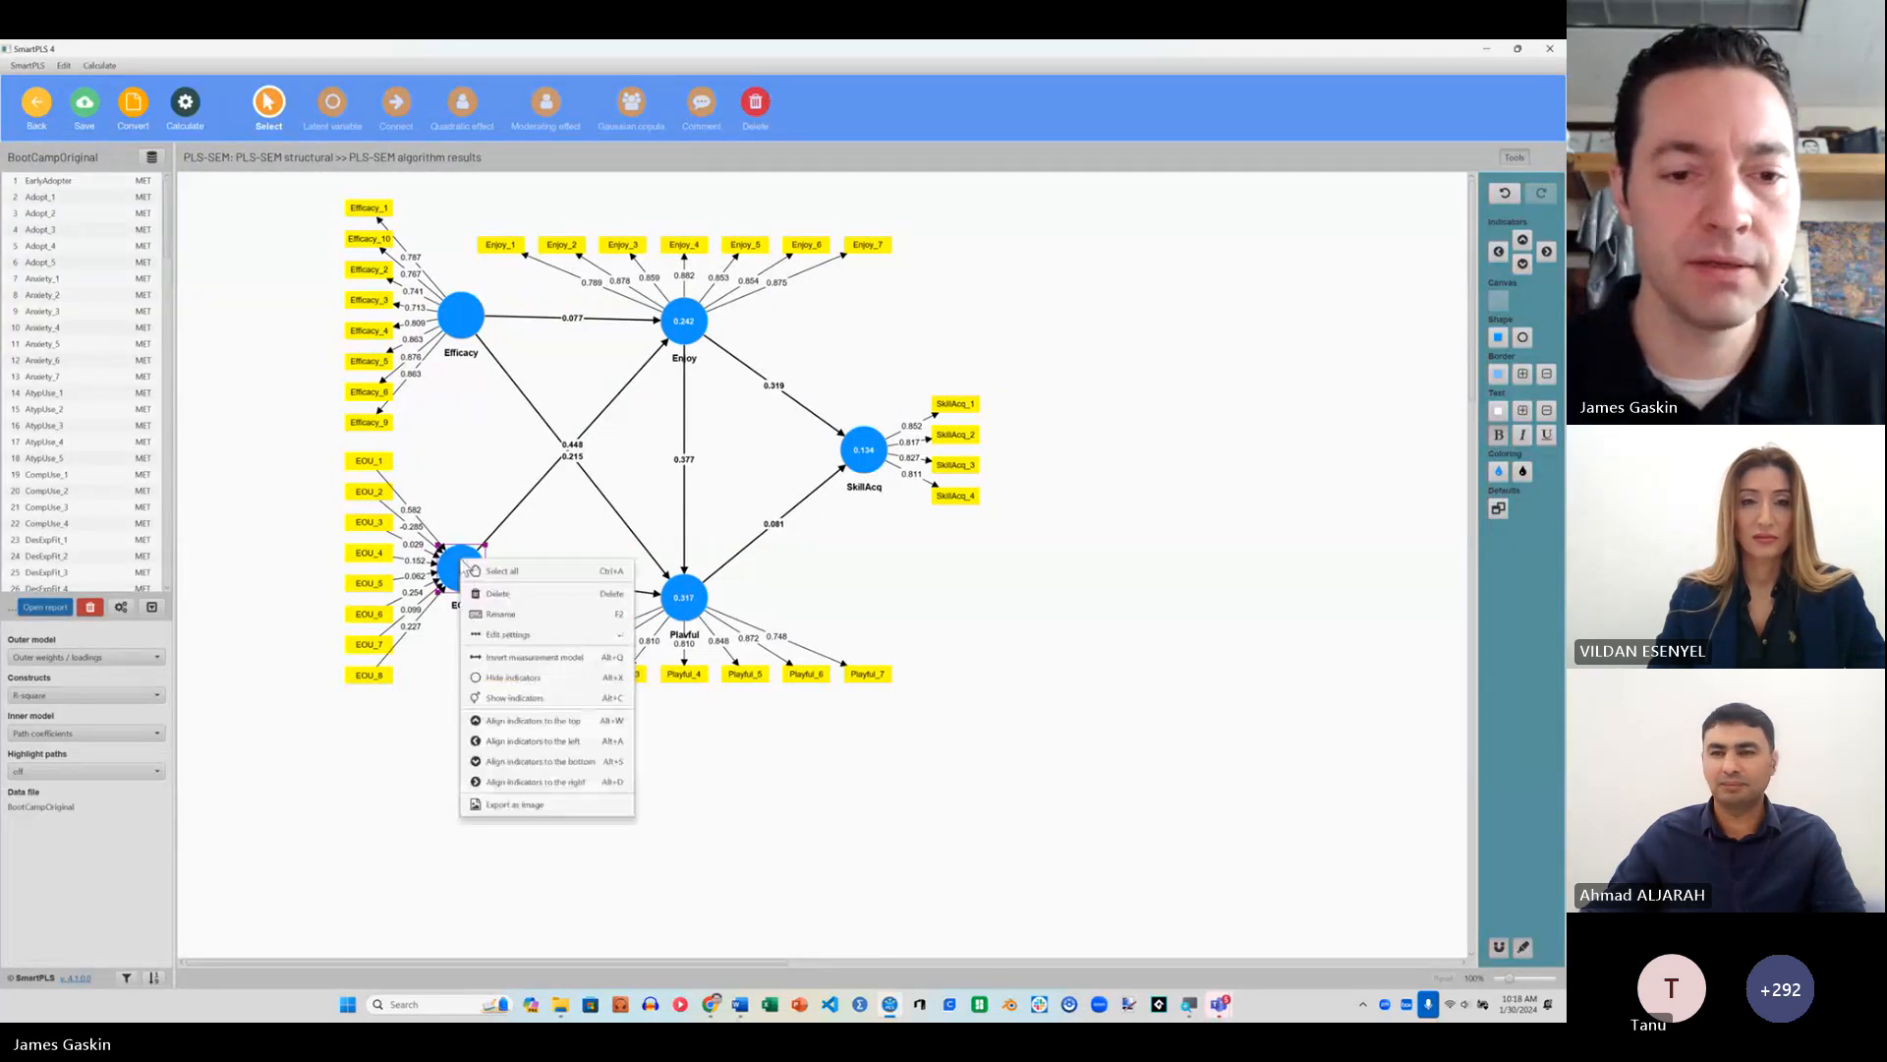
left_click(549, 660)
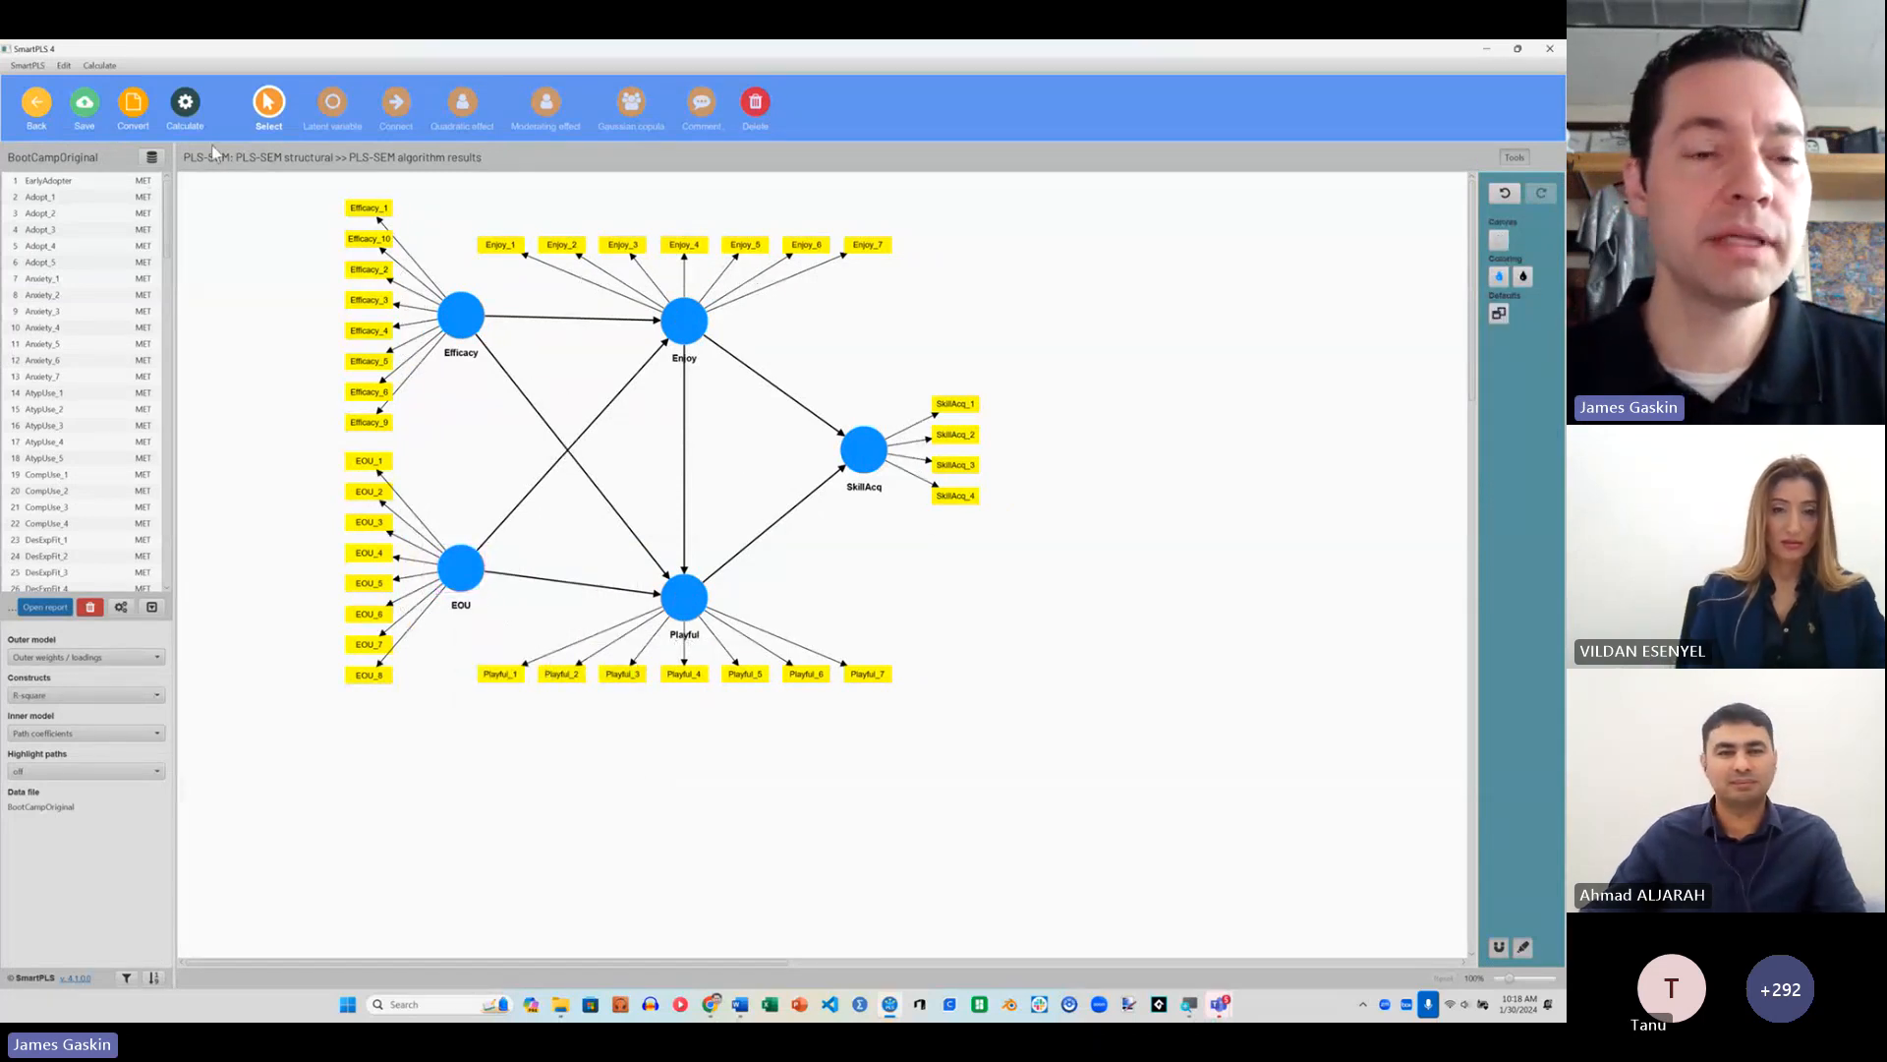
Step: Run the standard PLS-SEM algorithm on the reflective model with Path weighting, standardized results and default initial weights
left_click(184, 106)
left_click(247, 148)
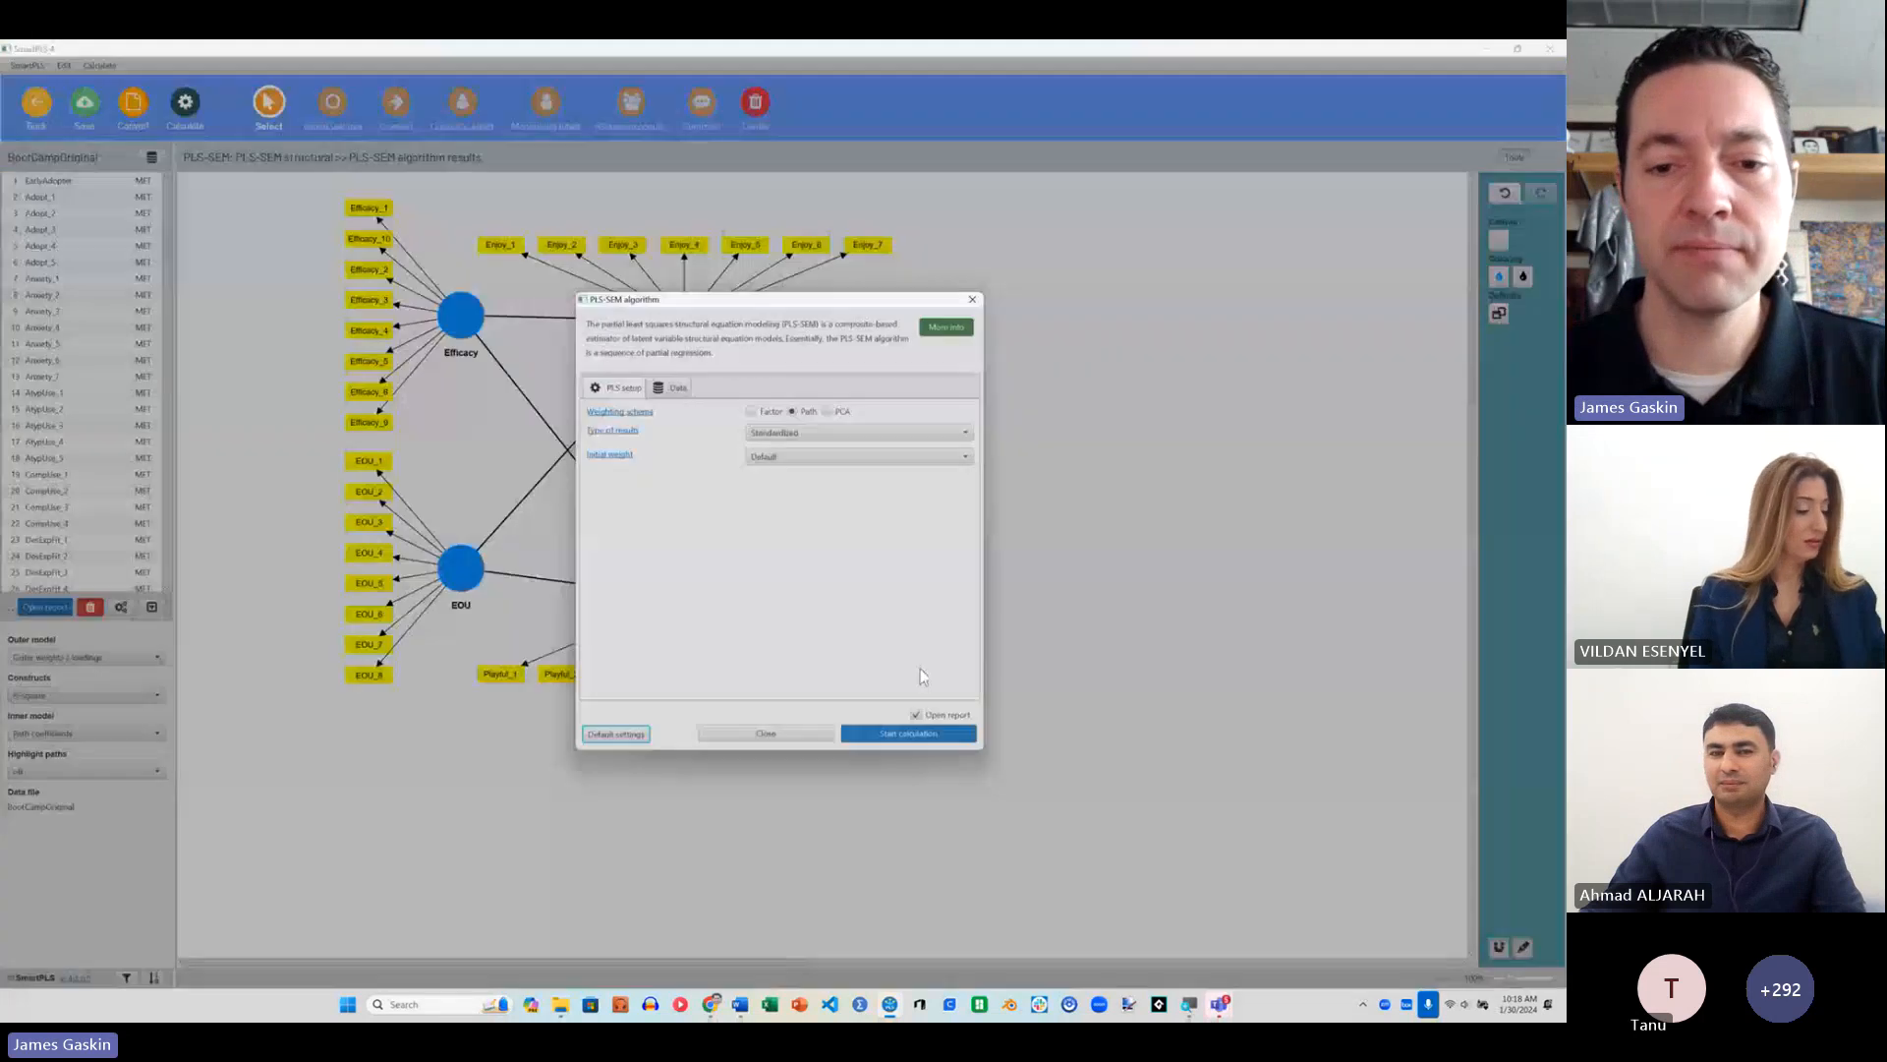
left_click(915, 734)
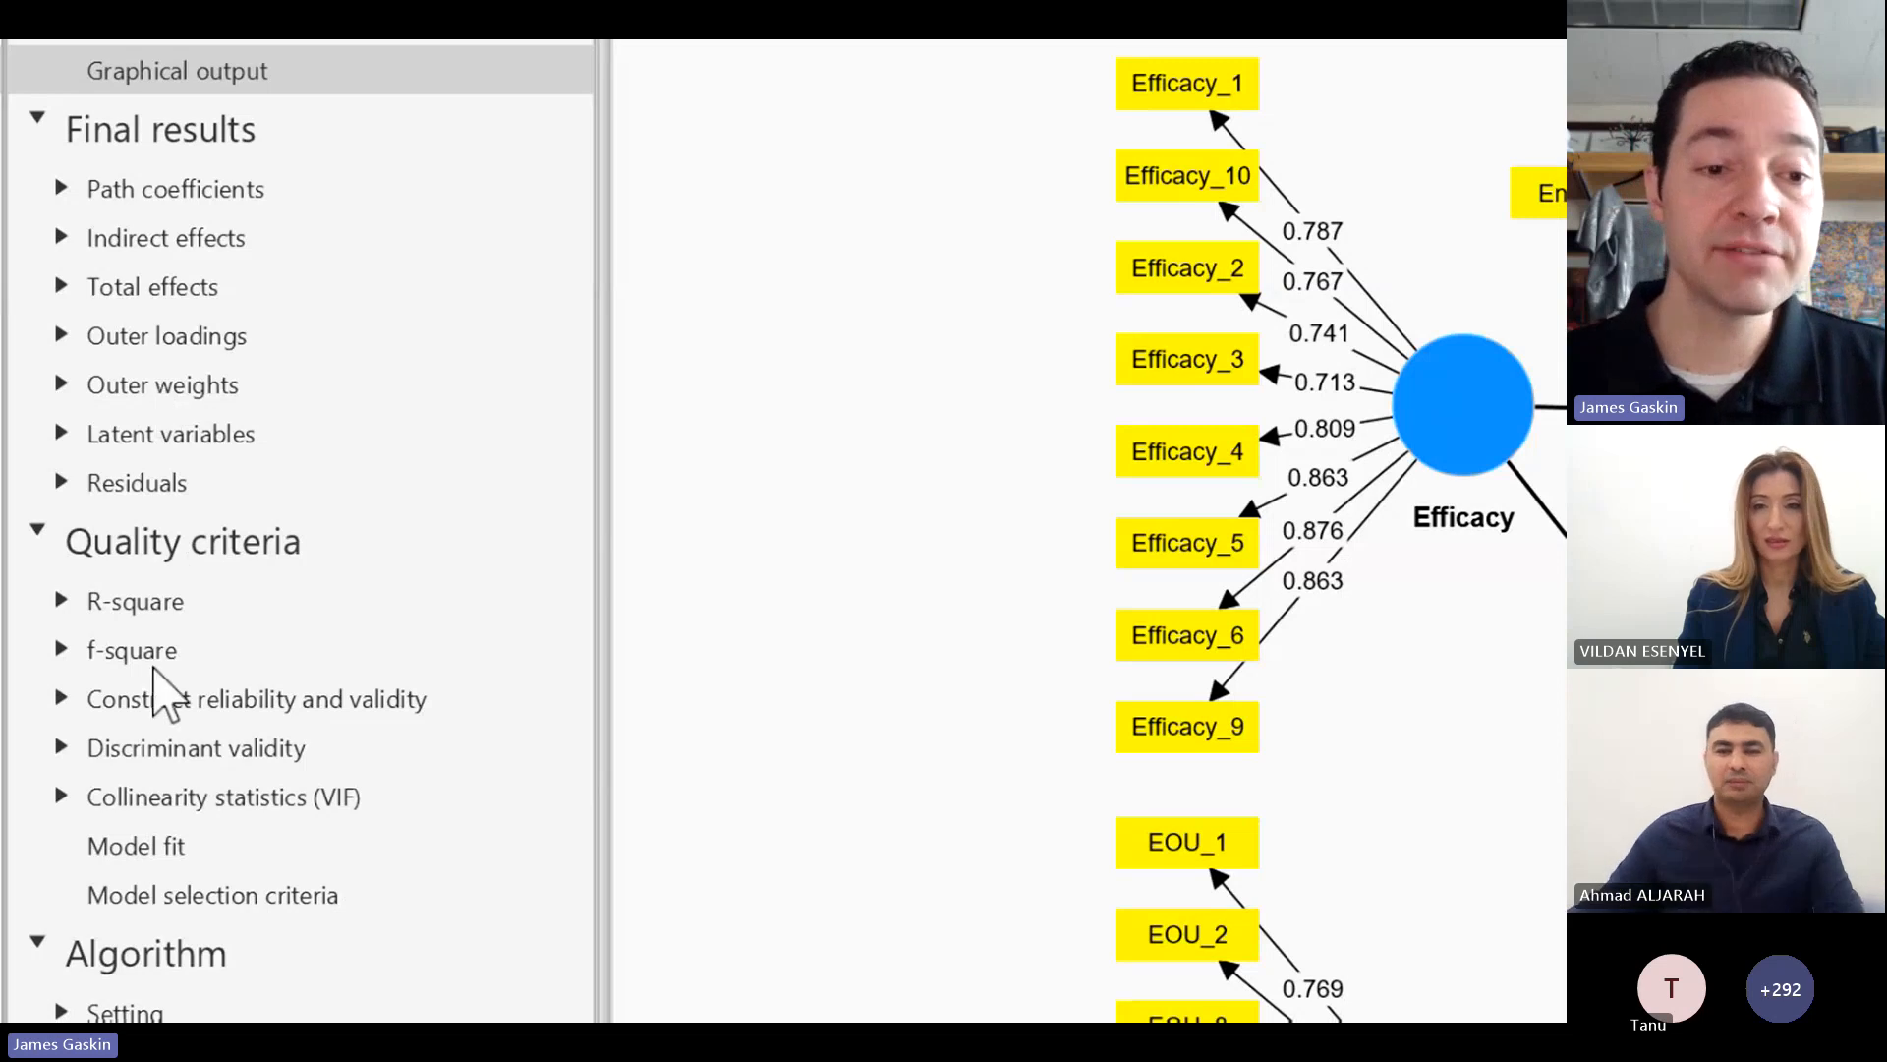
Step: Examine the f-square effect sizes as a matrix and a list, compare them with the model graphic, and sort the list ascending
left_click(154, 663)
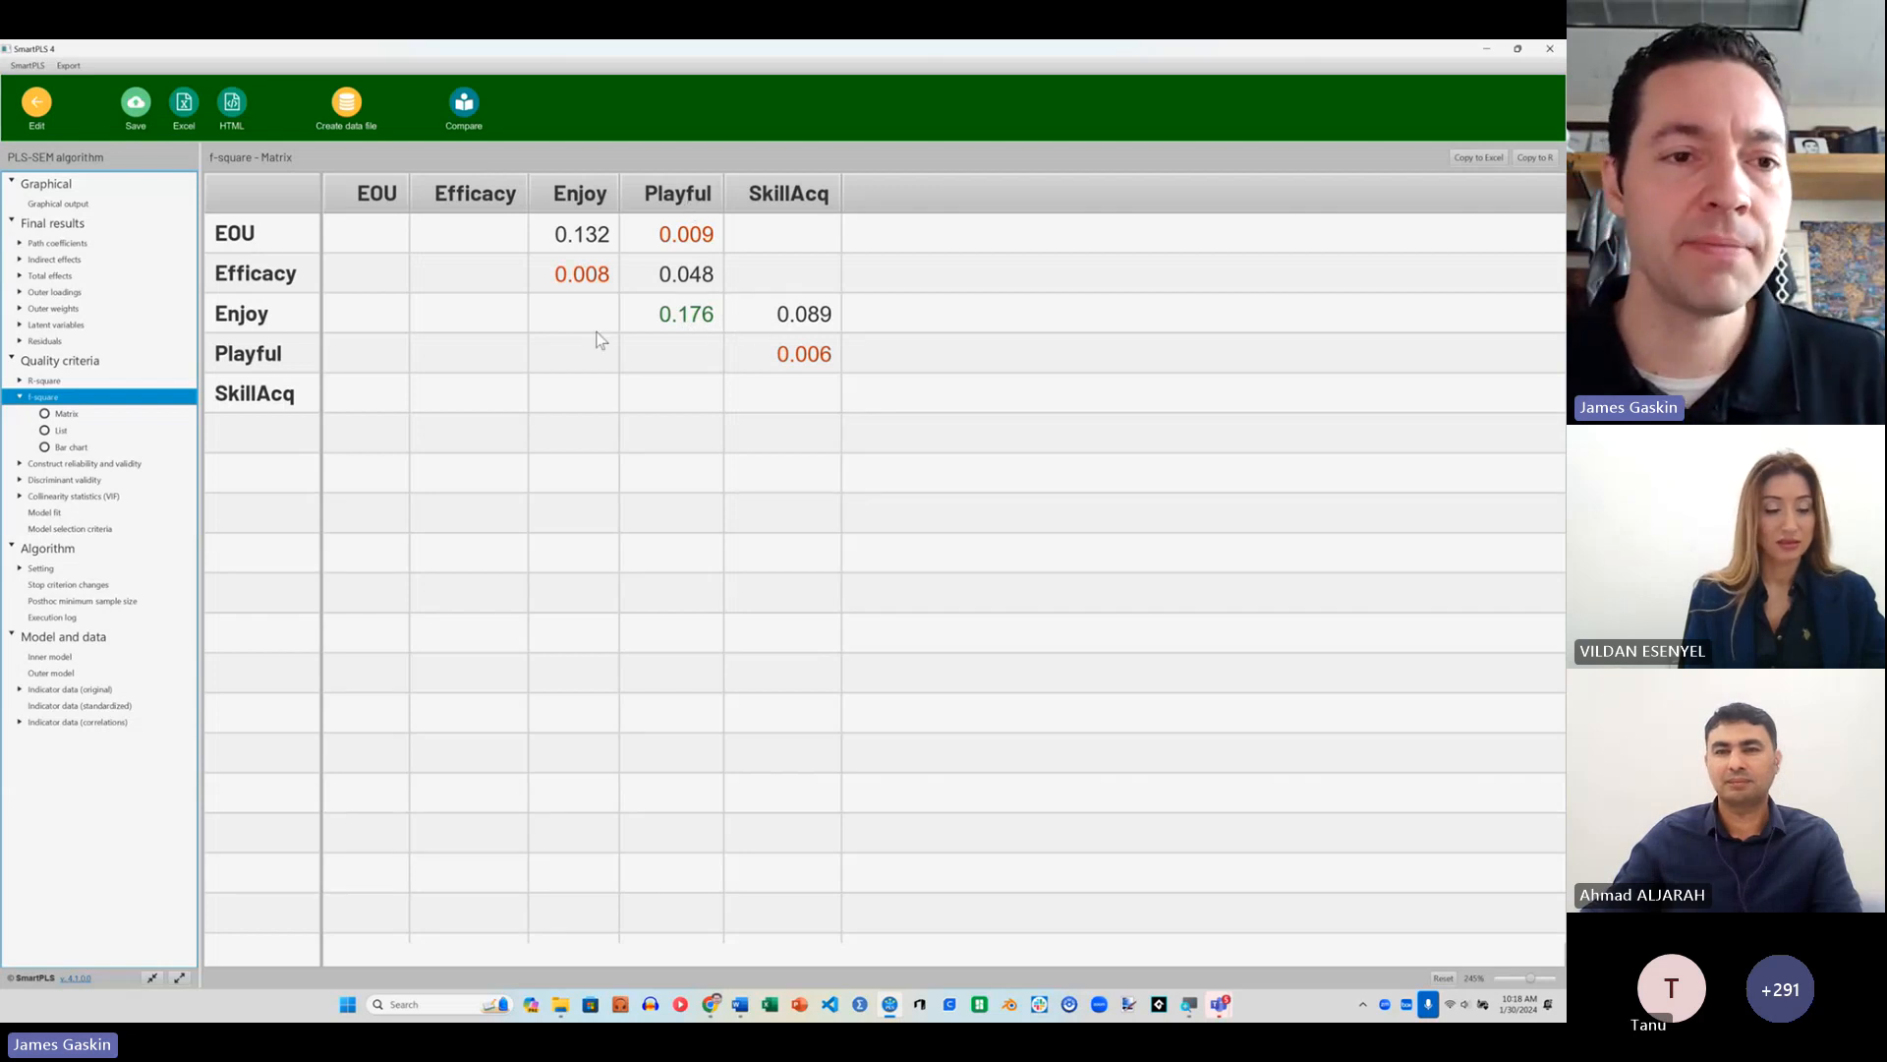
left_click(58, 203)
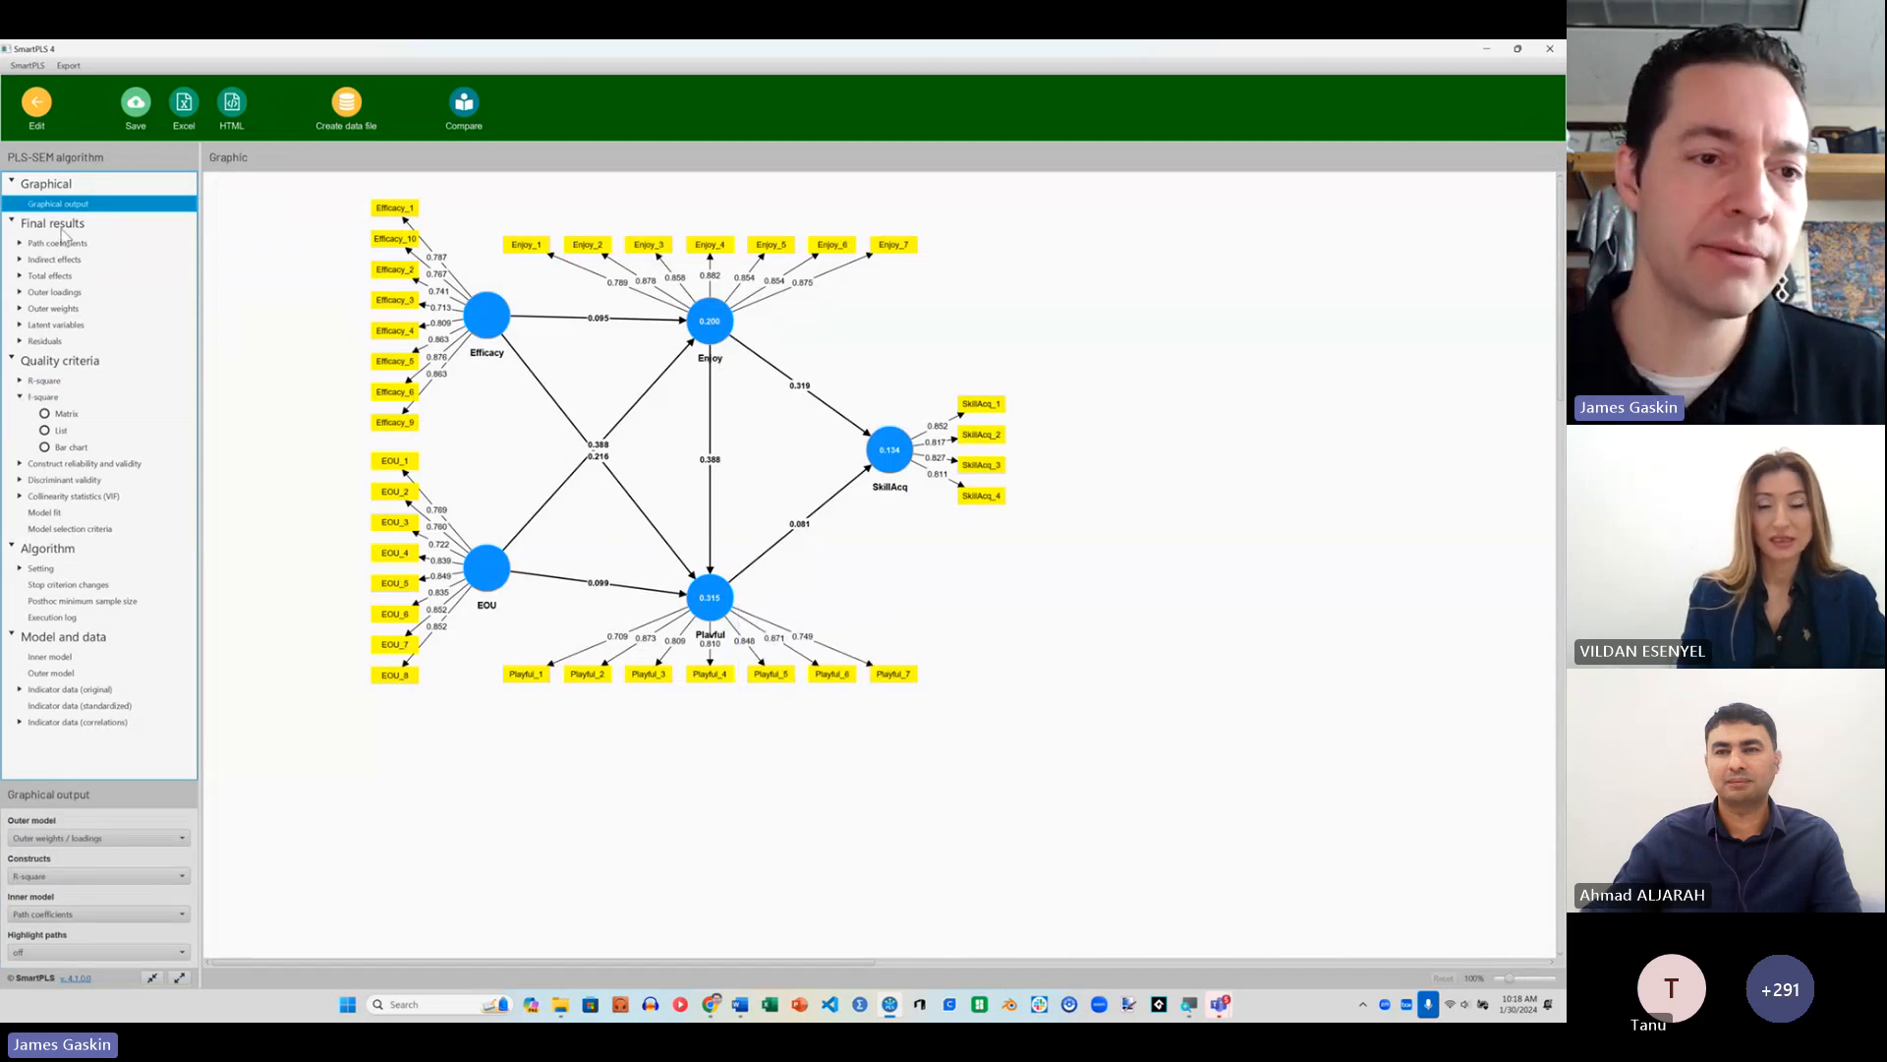
left_click(66, 431)
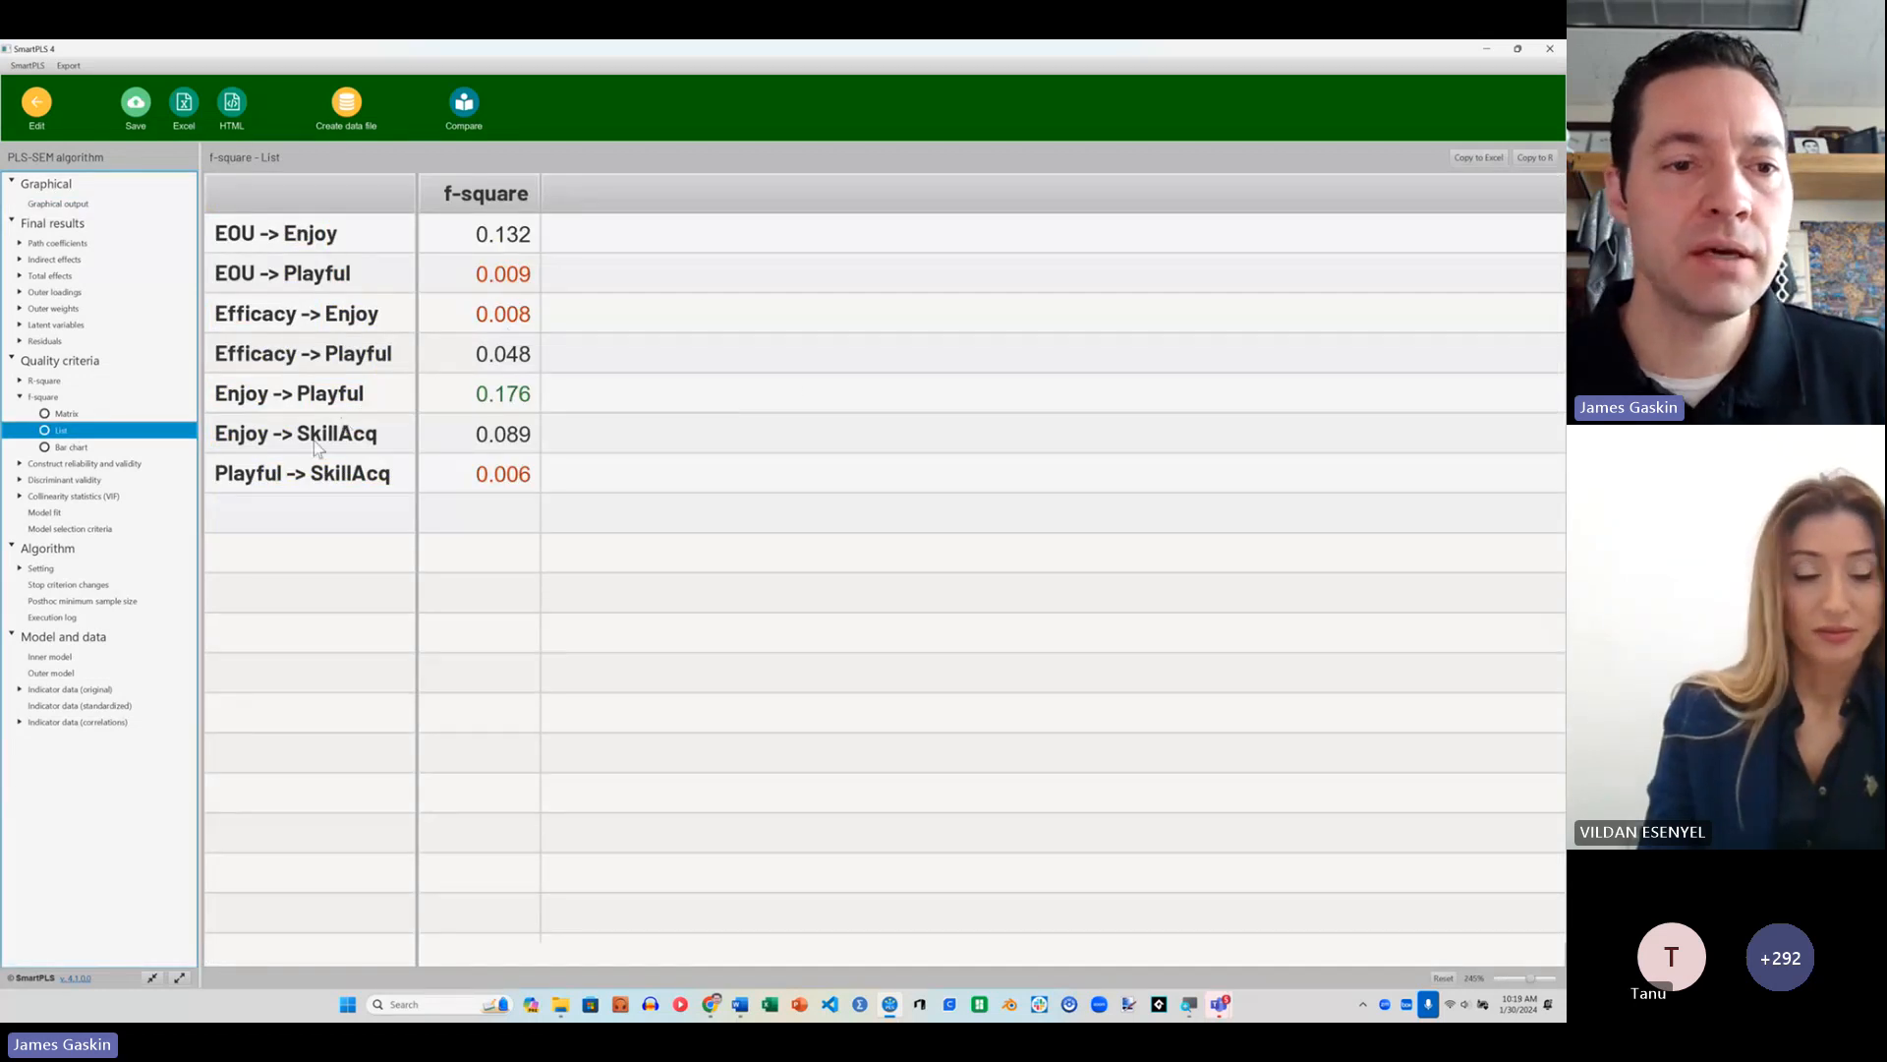
left_click(74, 416)
left_click(77, 432)
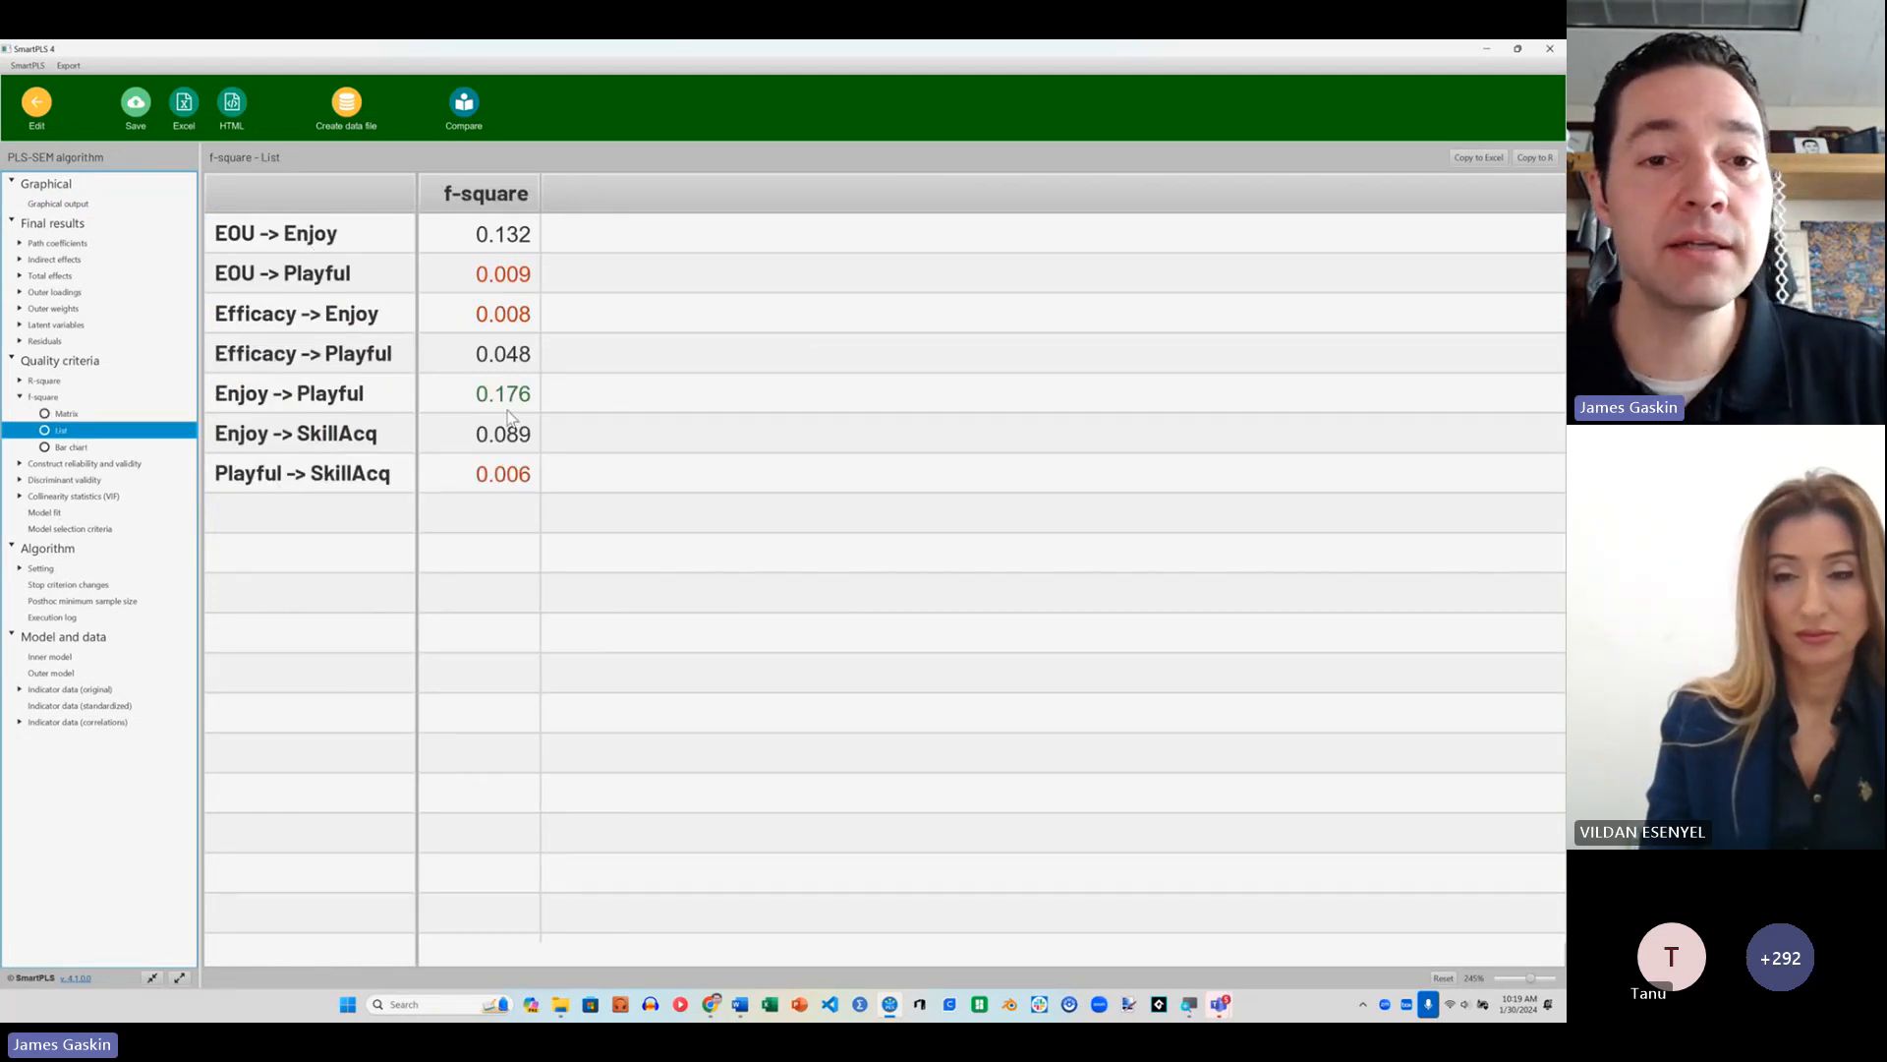
left_click(499, 202)
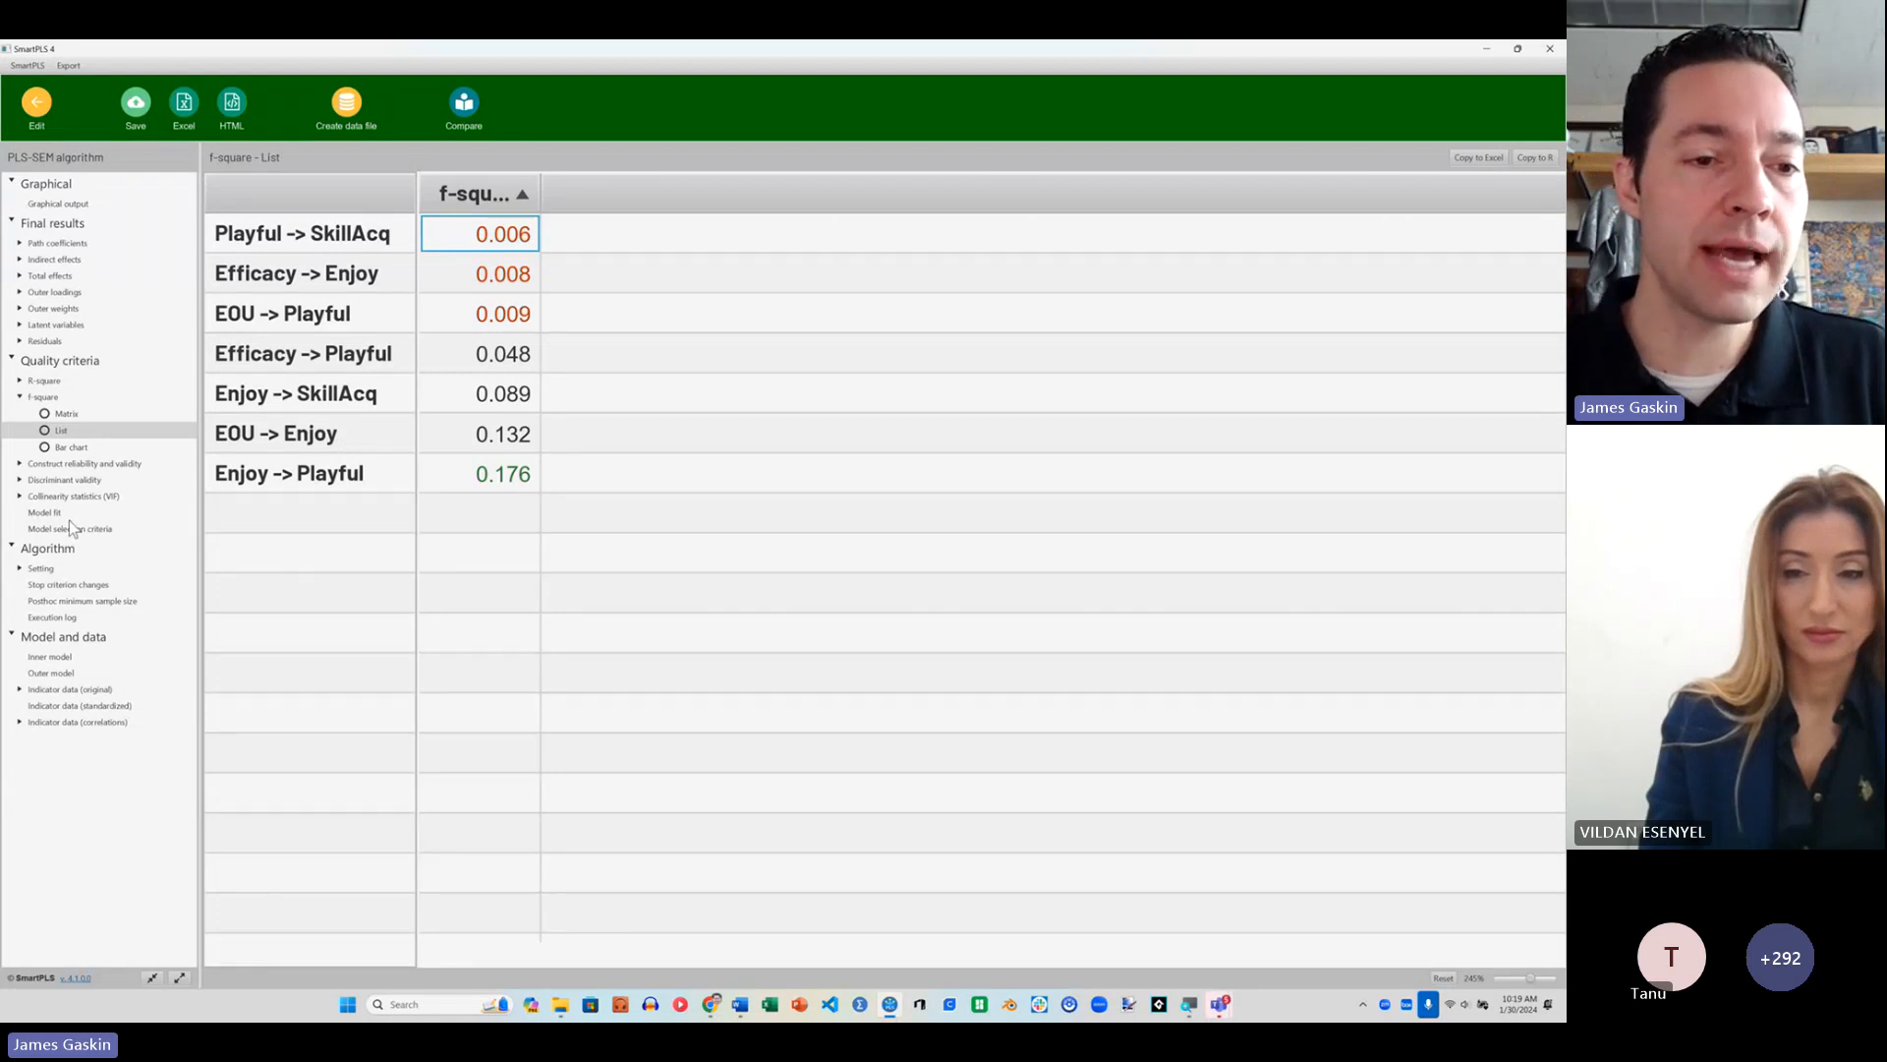
Step: Show the inner model list of the collinearity statistics (VIF)
left_click(19, 497)
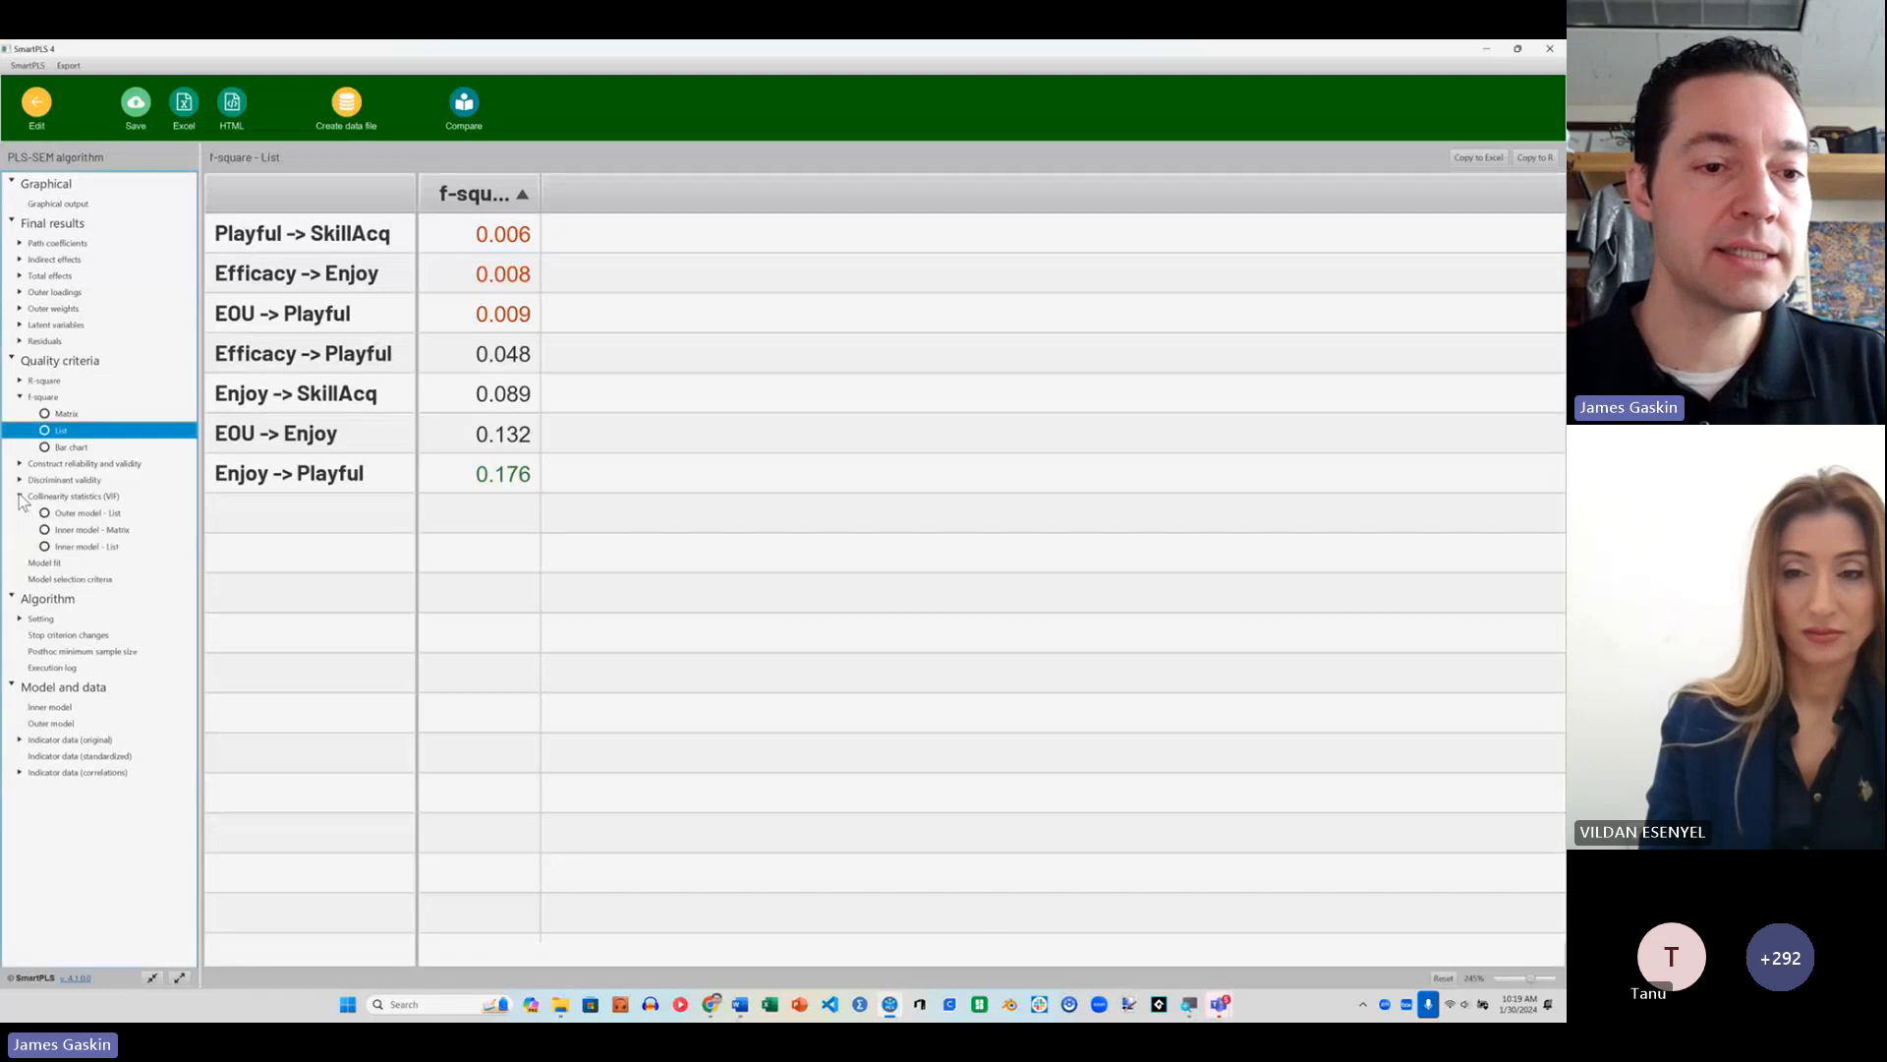
key("super+plus")
key("super+plus")
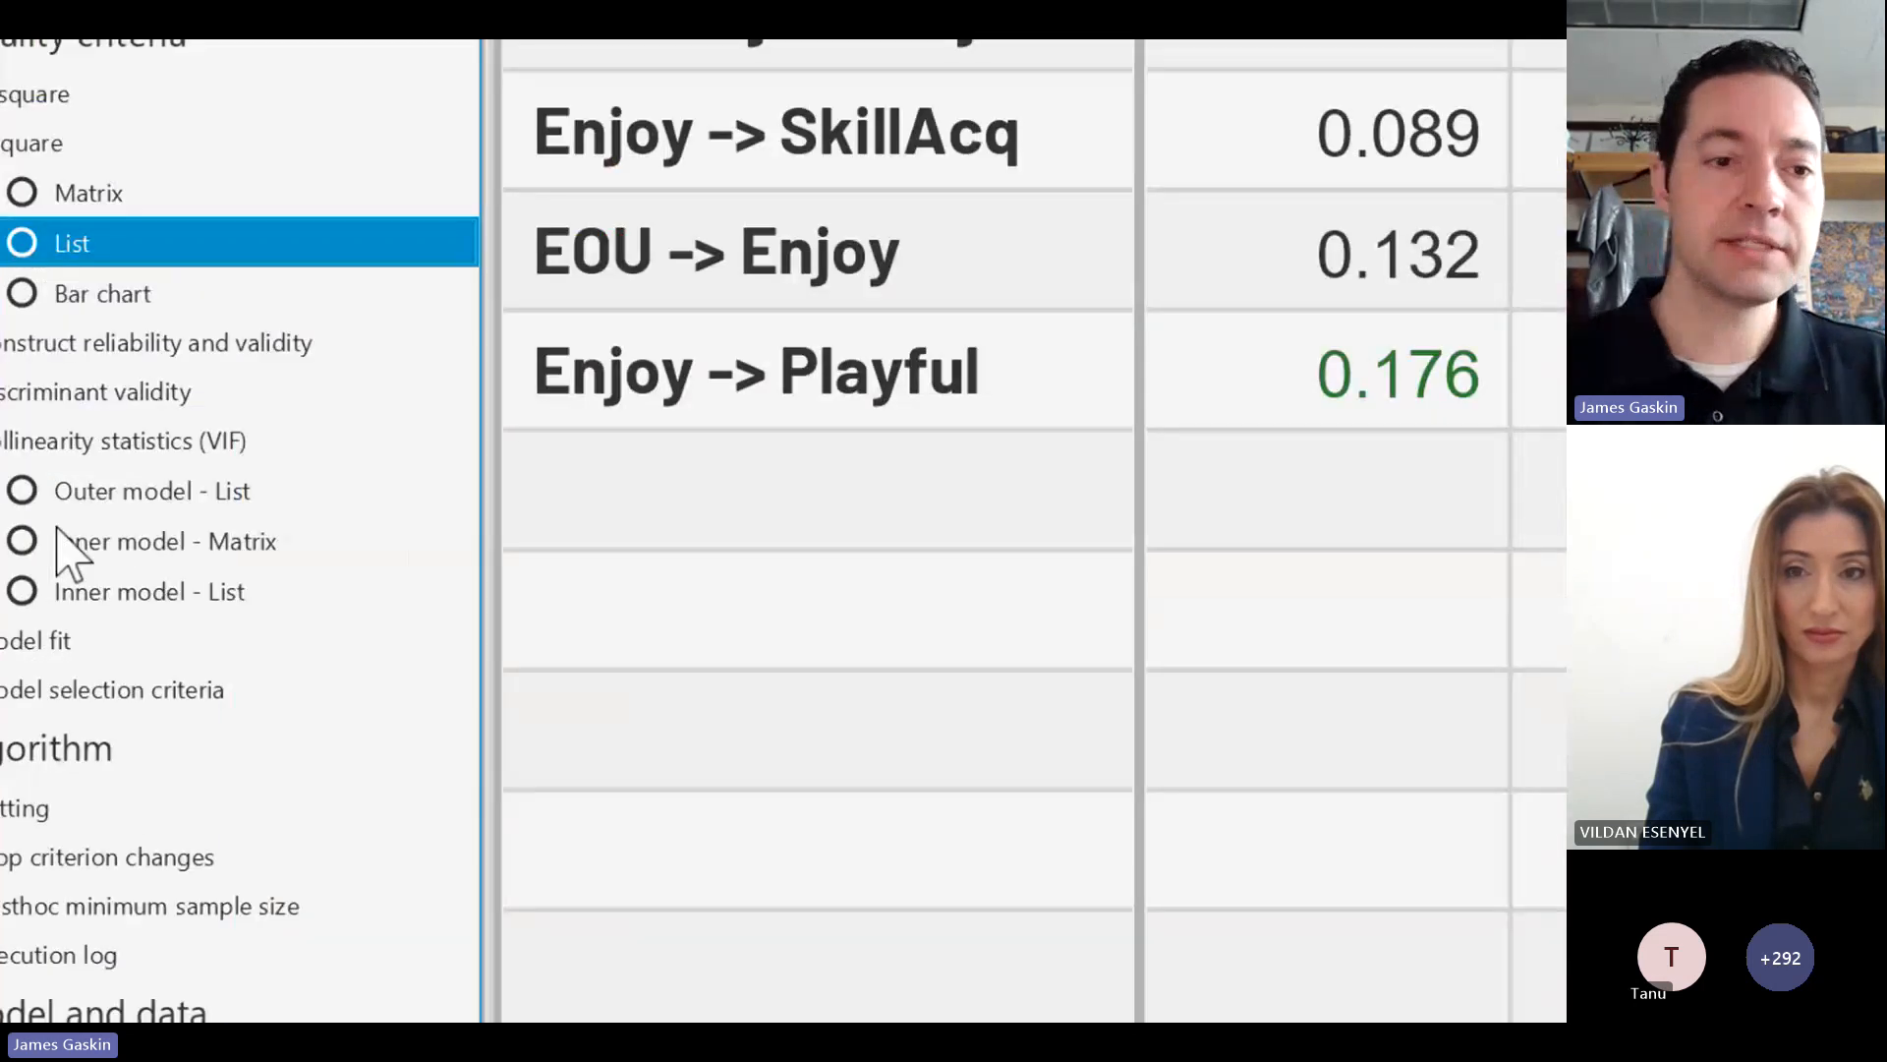
key("super+plus")
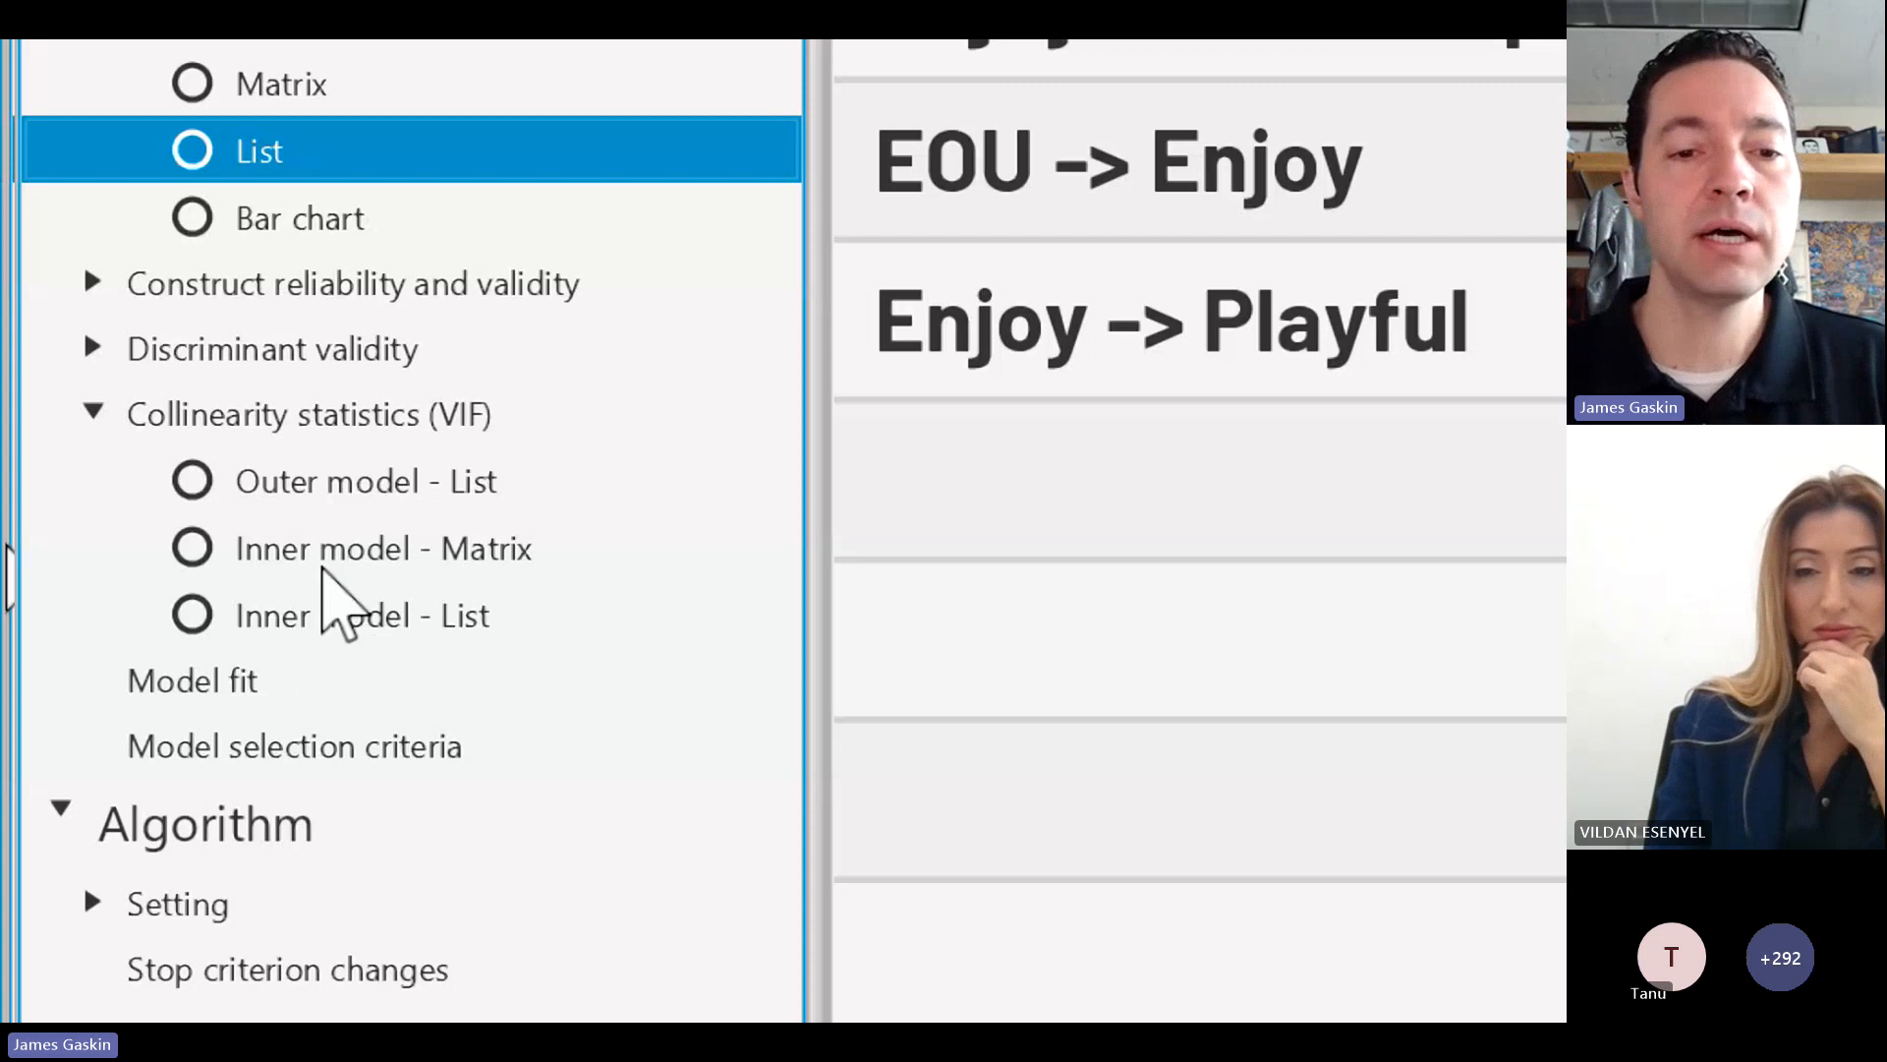
left_click(328, 629)
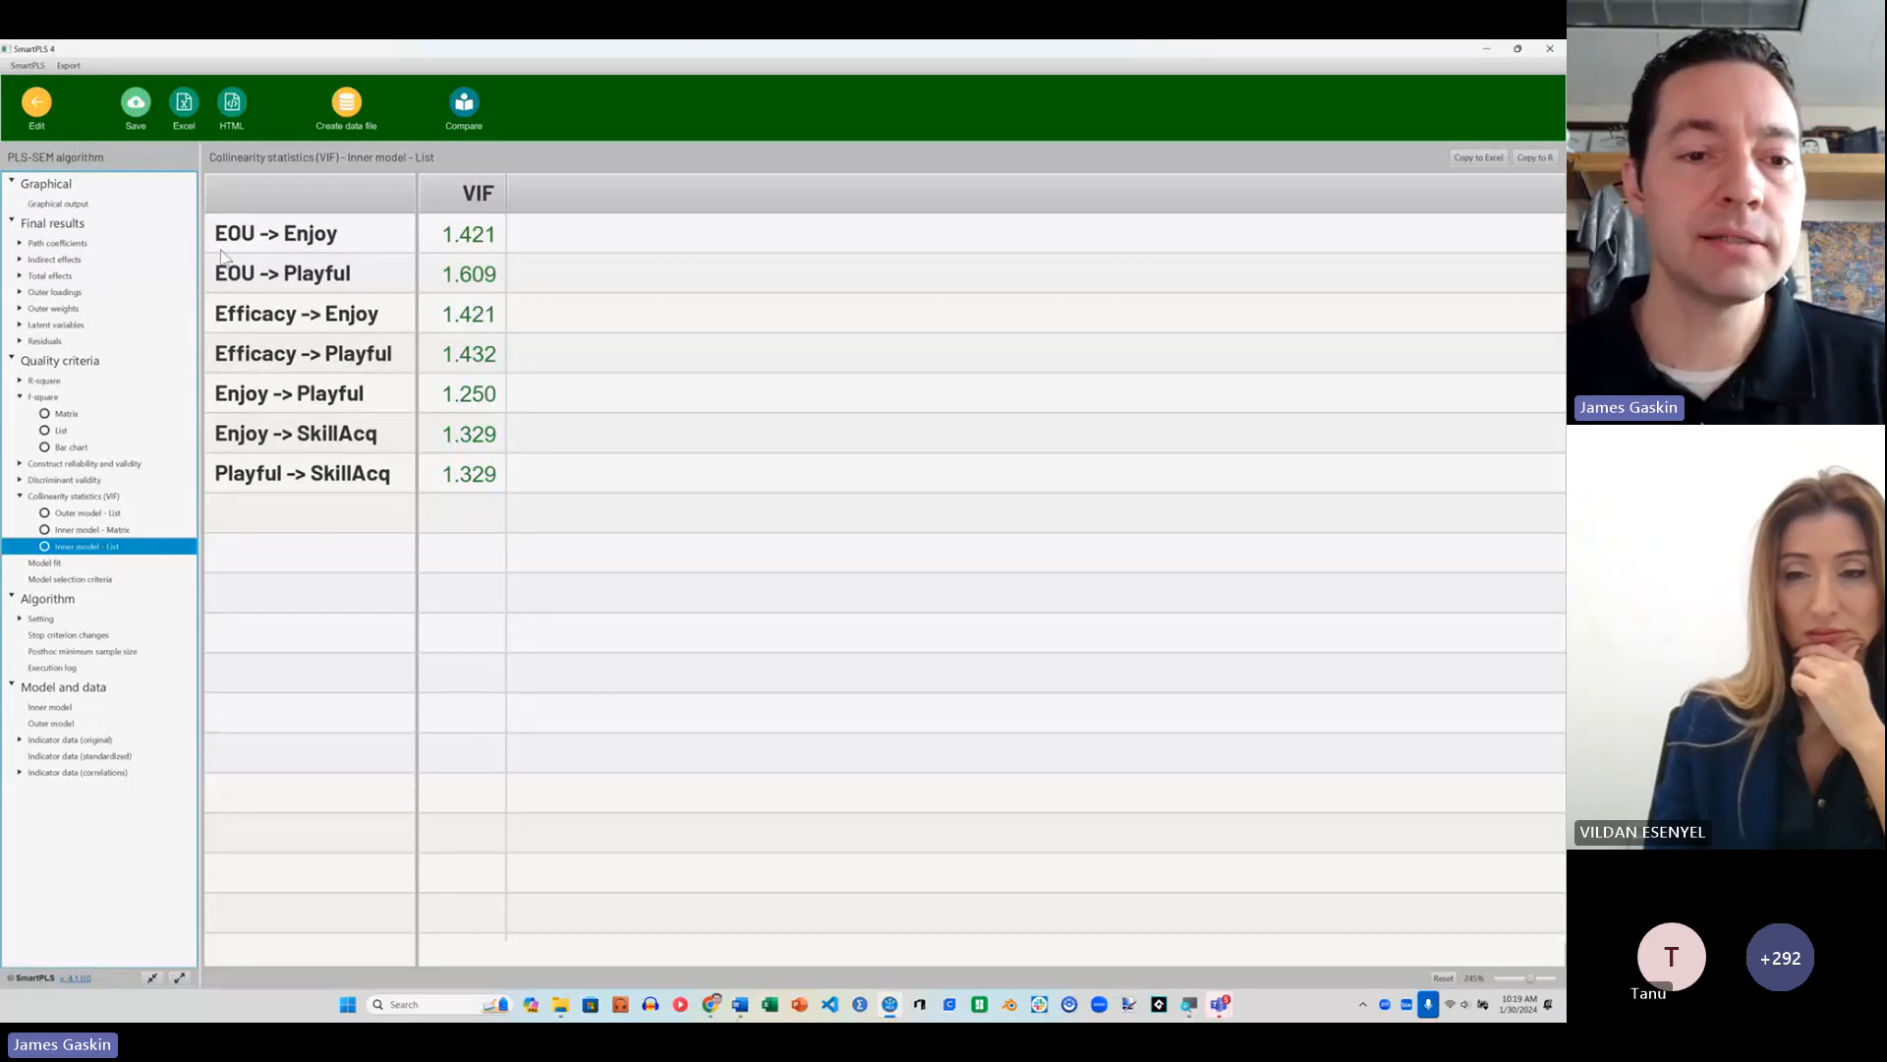
Step: Compare the graphical output with the inner model VIF list, and show the outer model VIF list
left_click(58, 203)
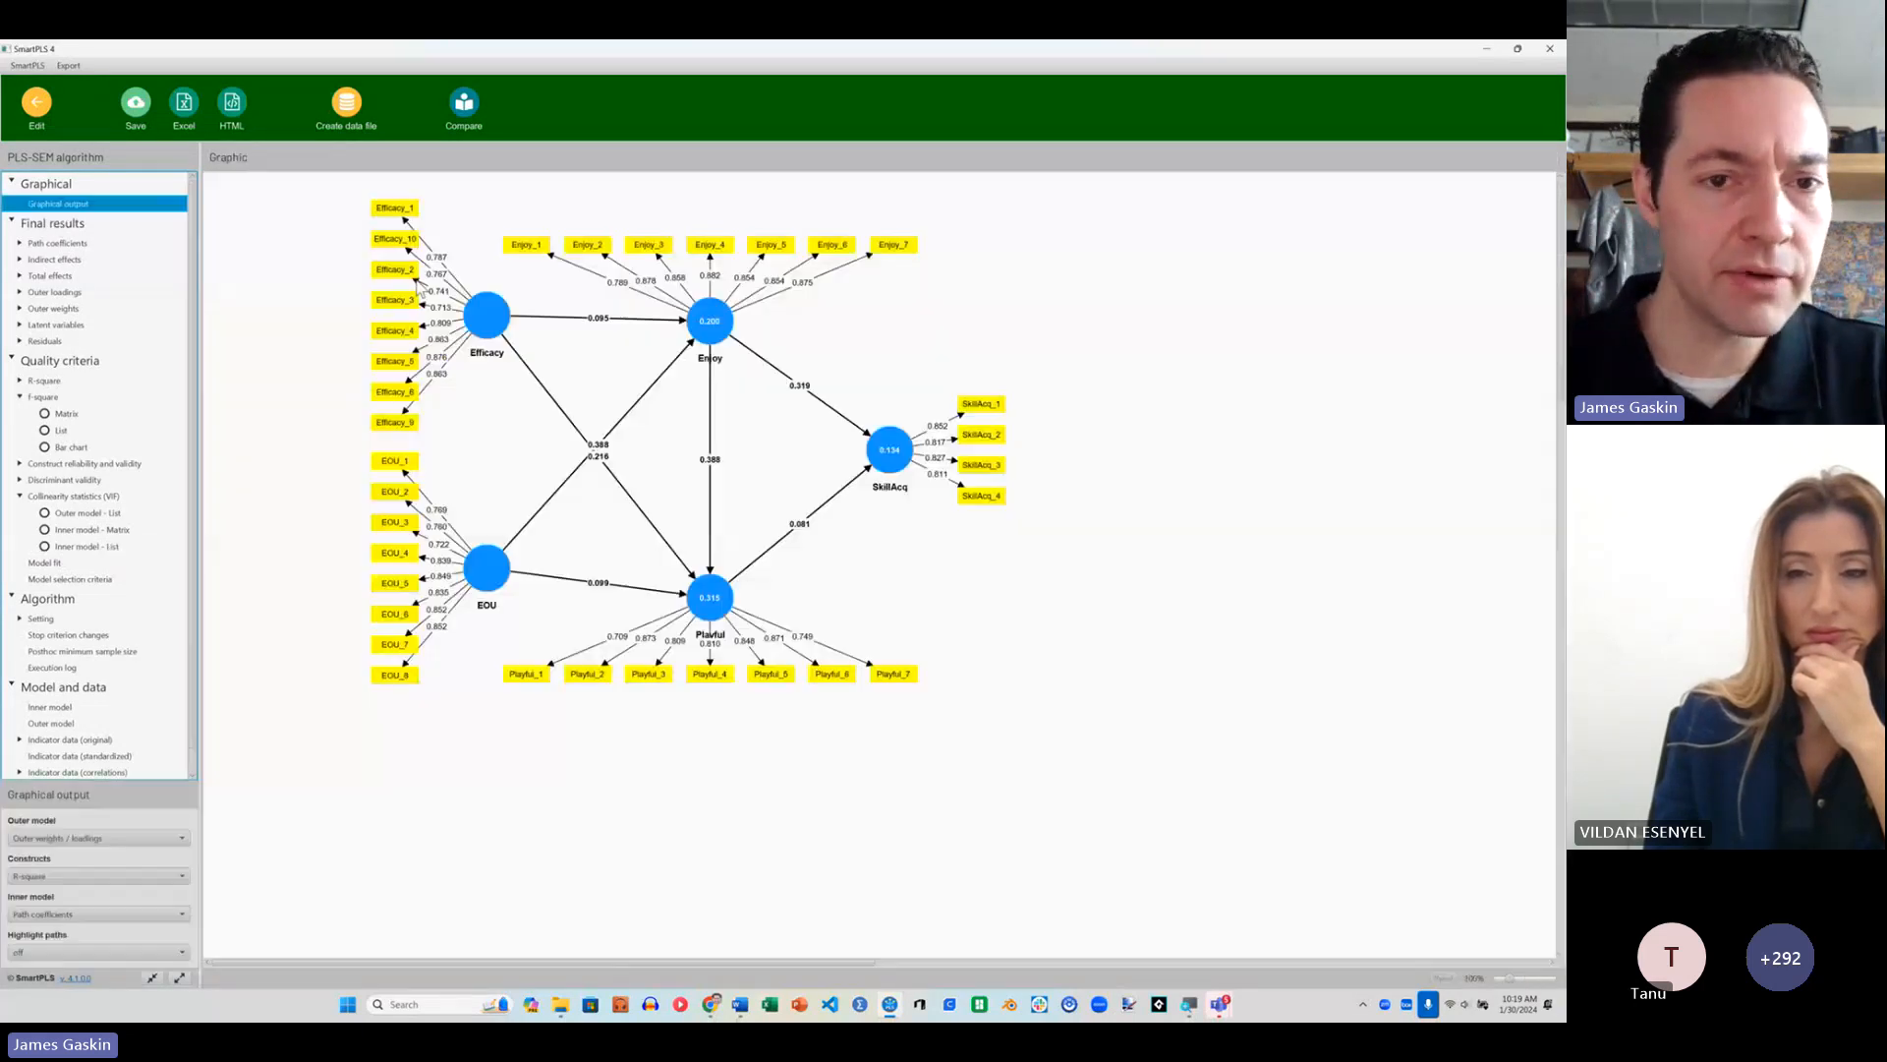
mouse_move(495, 325)
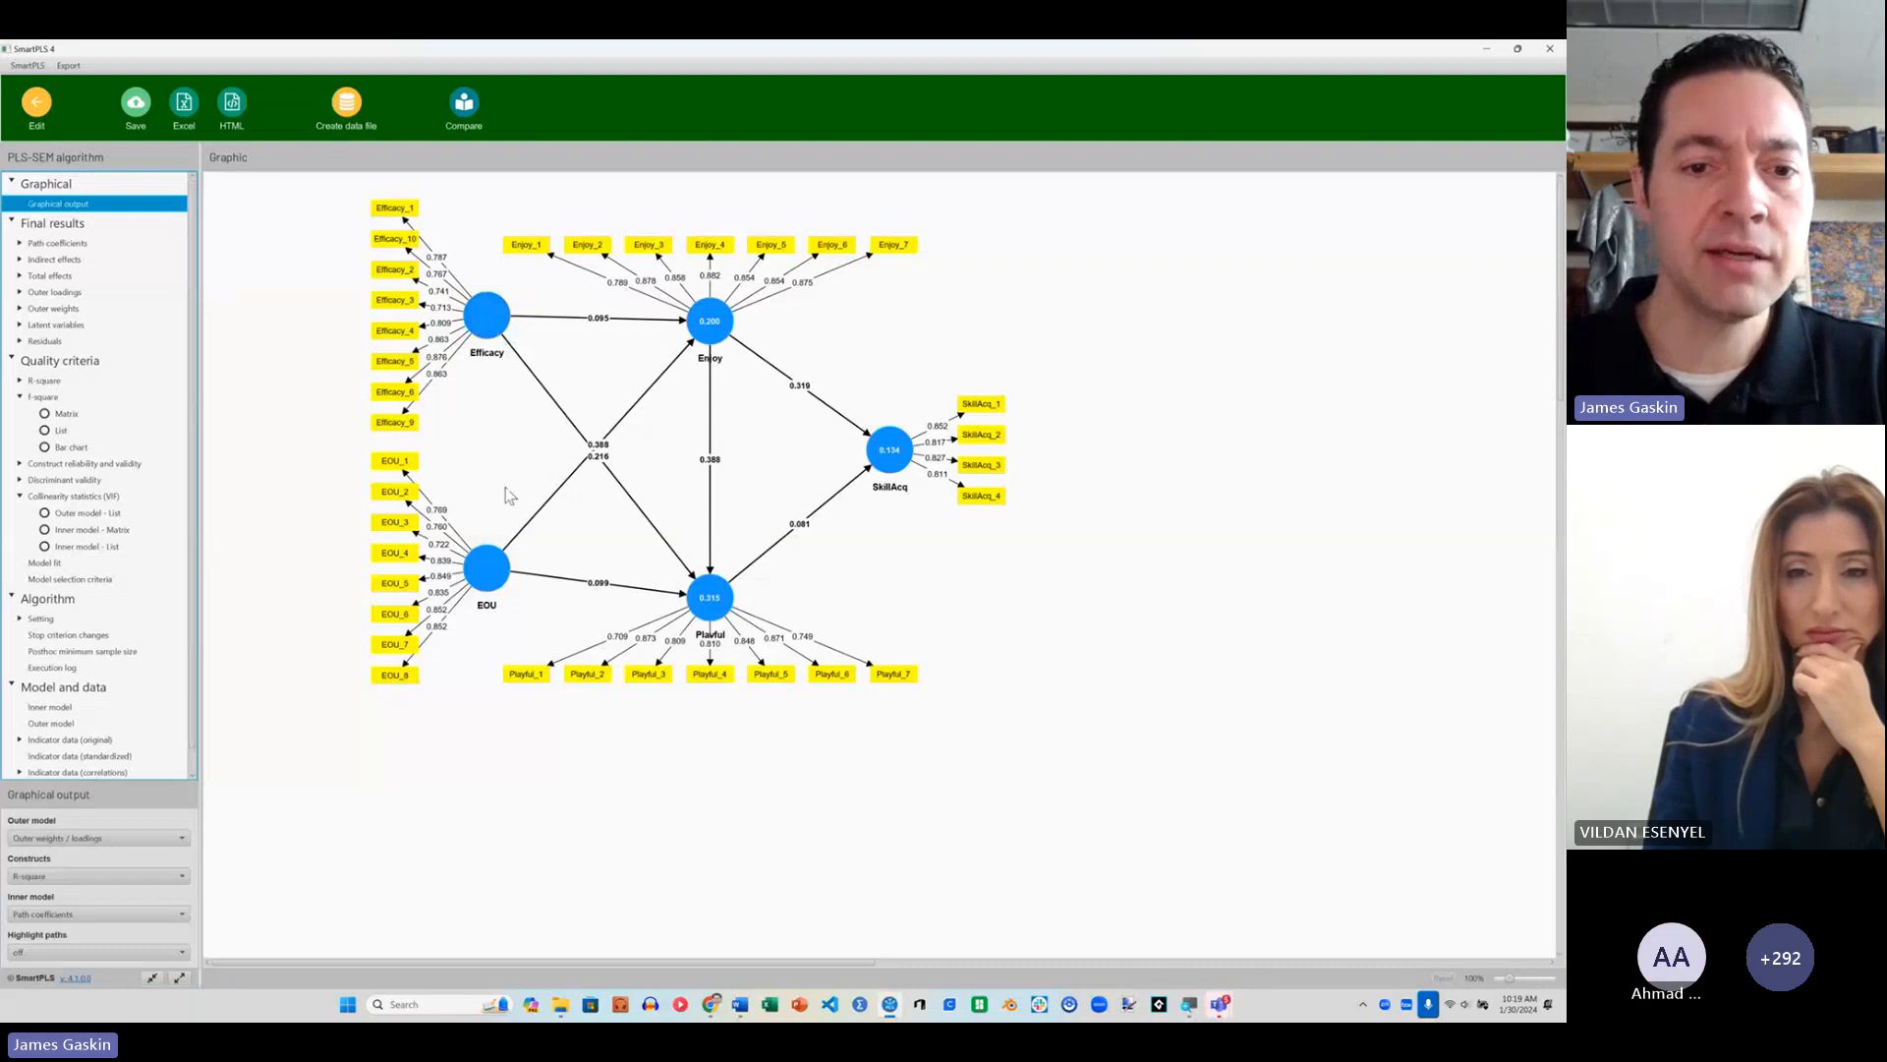
mouse_move(499, 588)
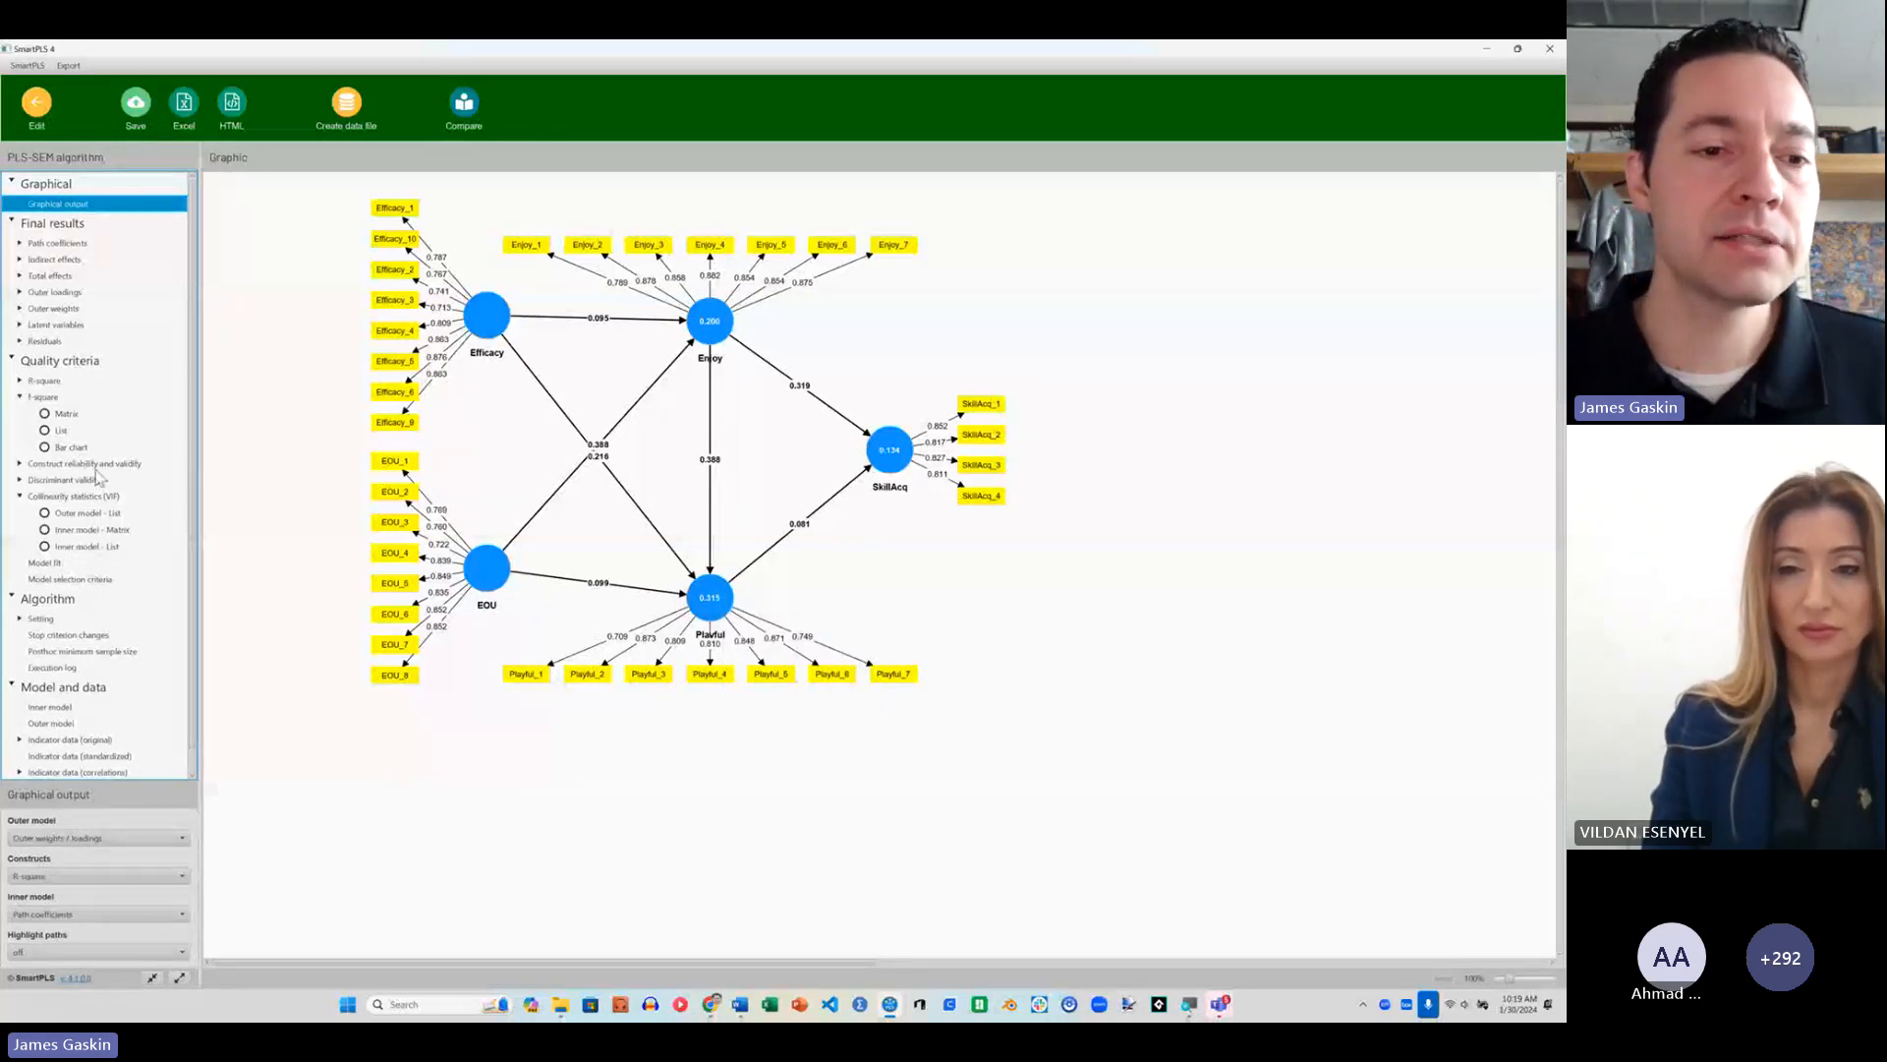
left_click(88, 547)
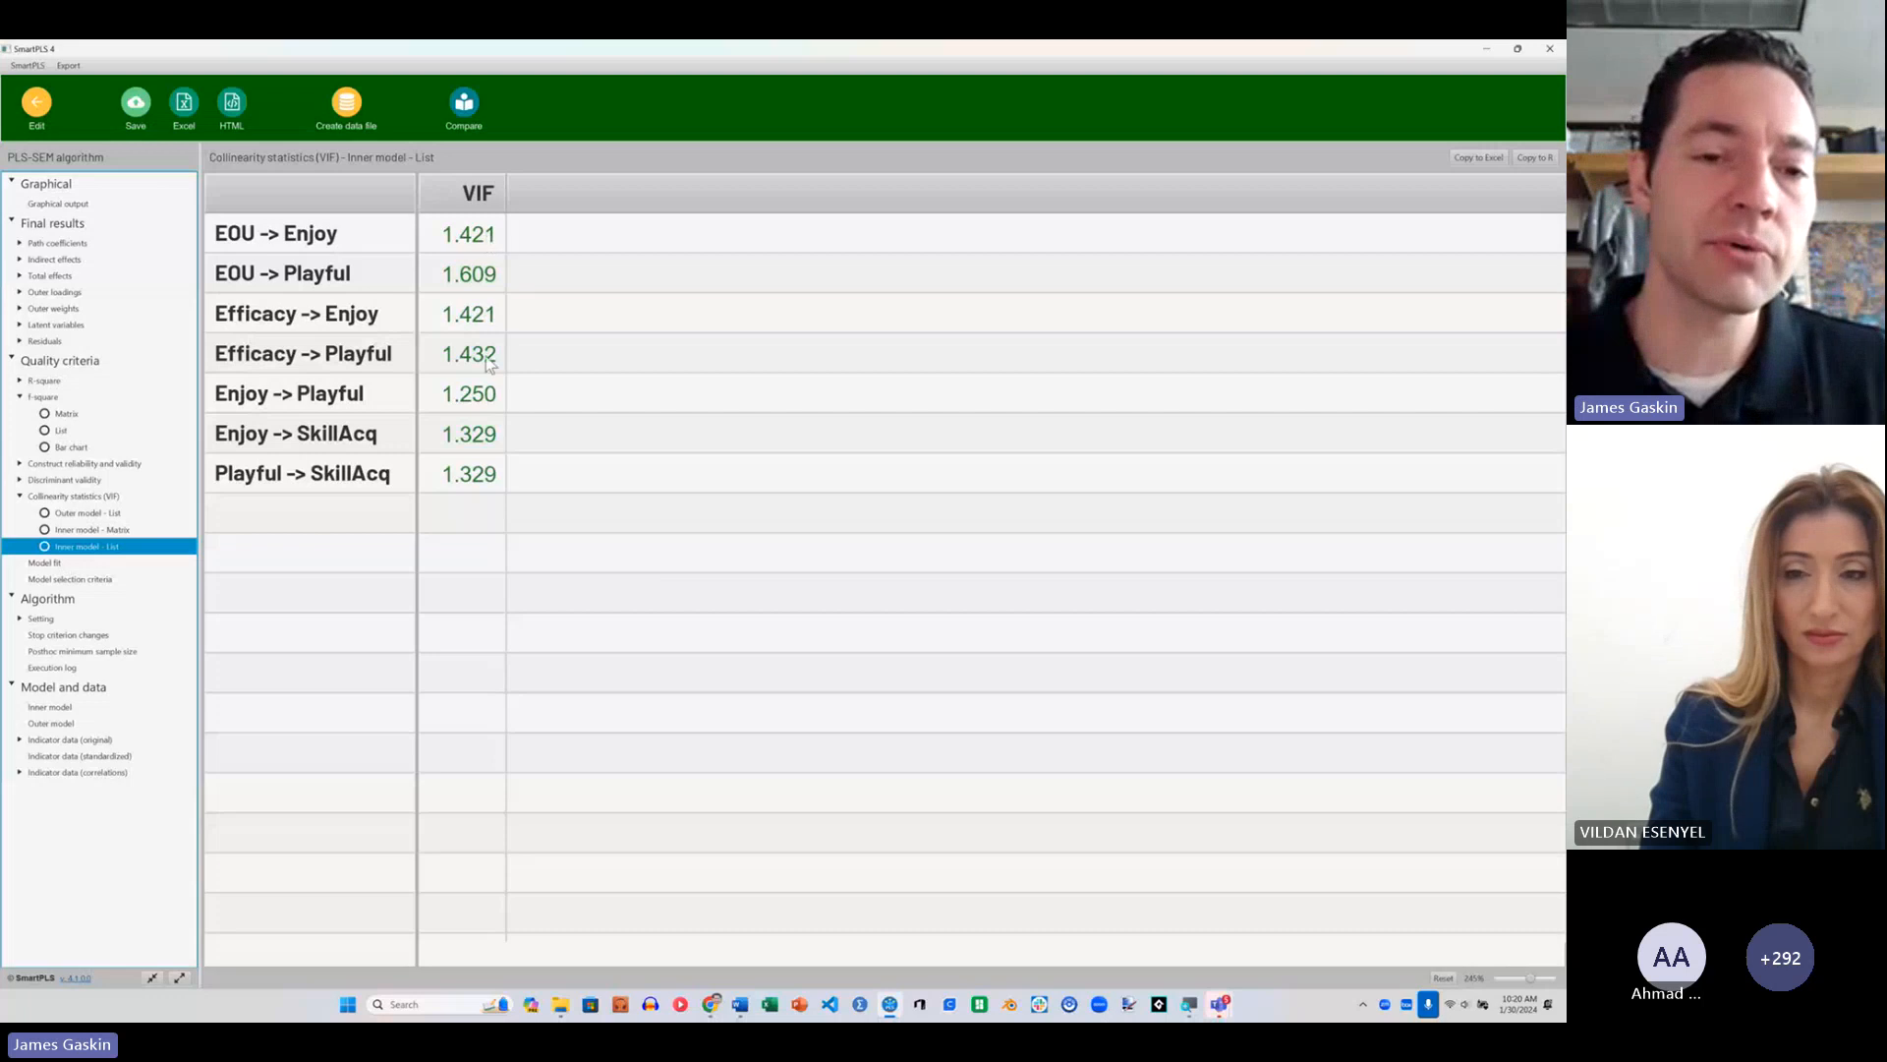
left_click(106, 513)
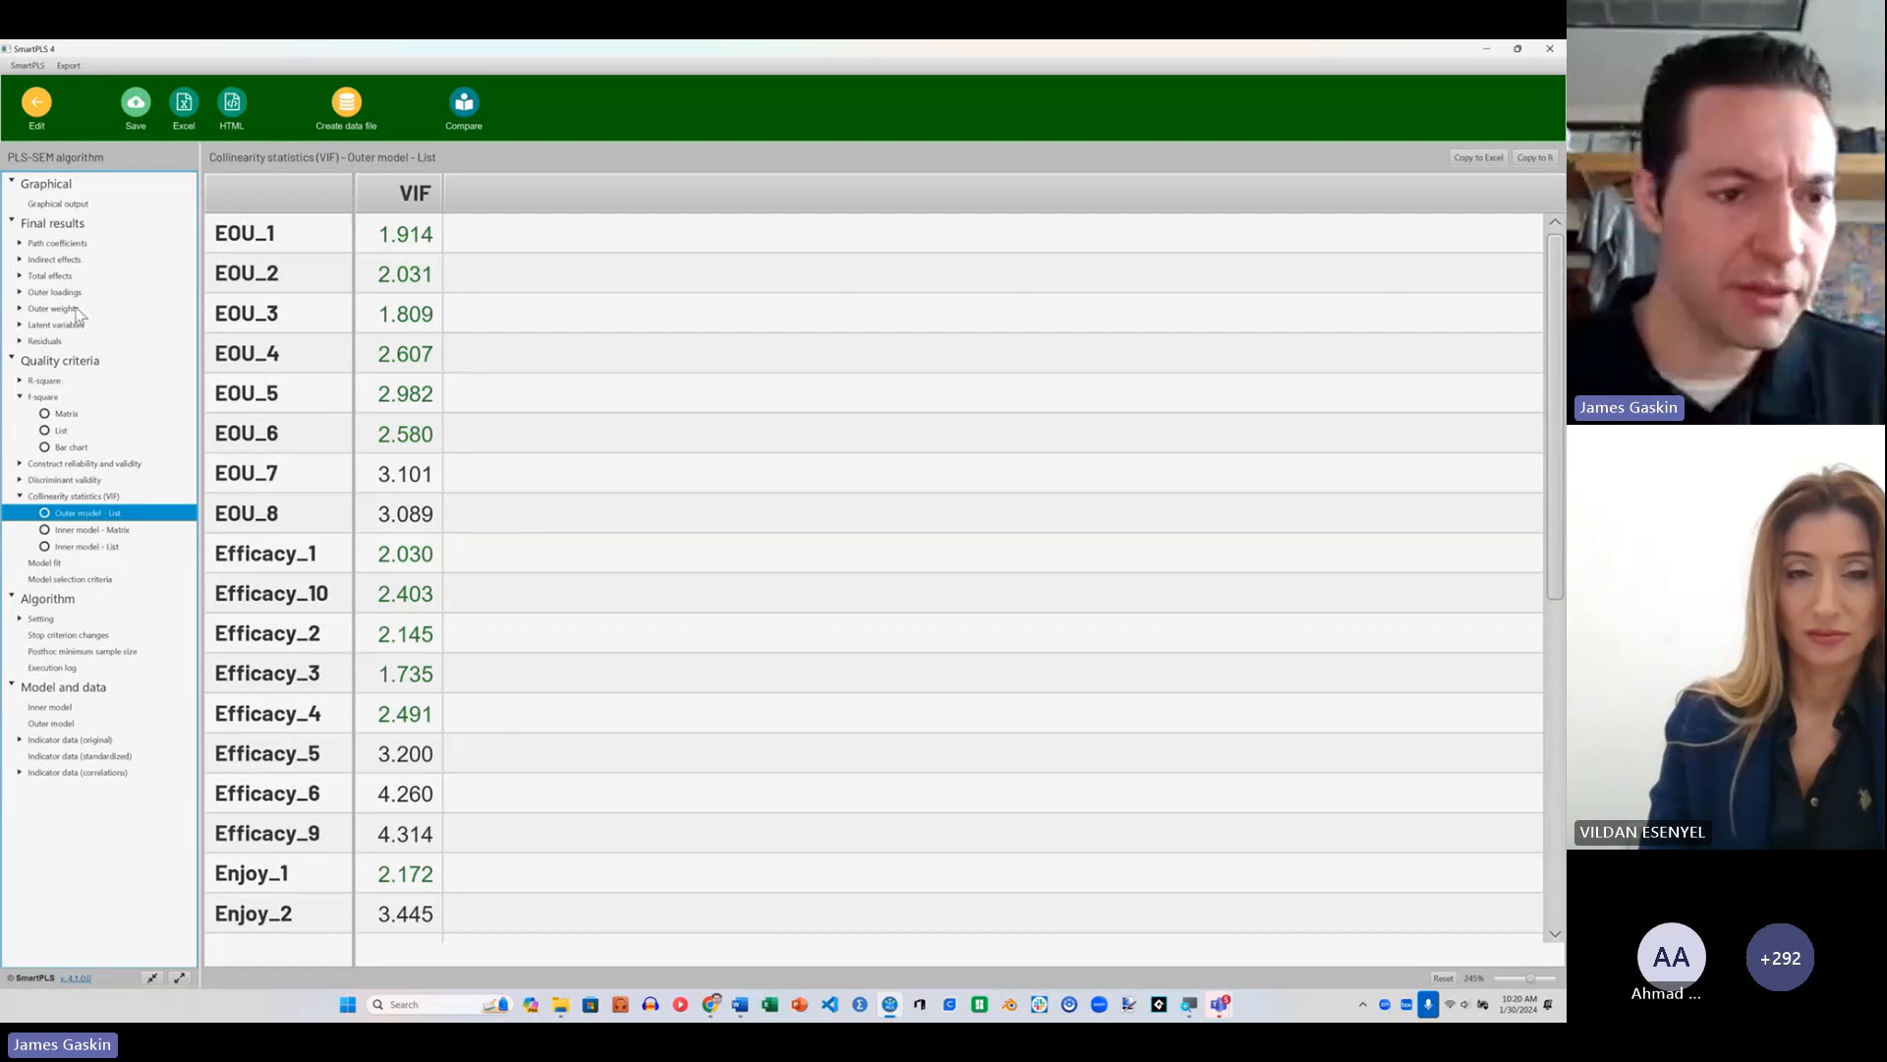
Step: Return to the model and run Bootstrapping with 5000 subsamples, percentile bootstrap, a two-tailed test and significance level 0.05
left_click(37, 104)
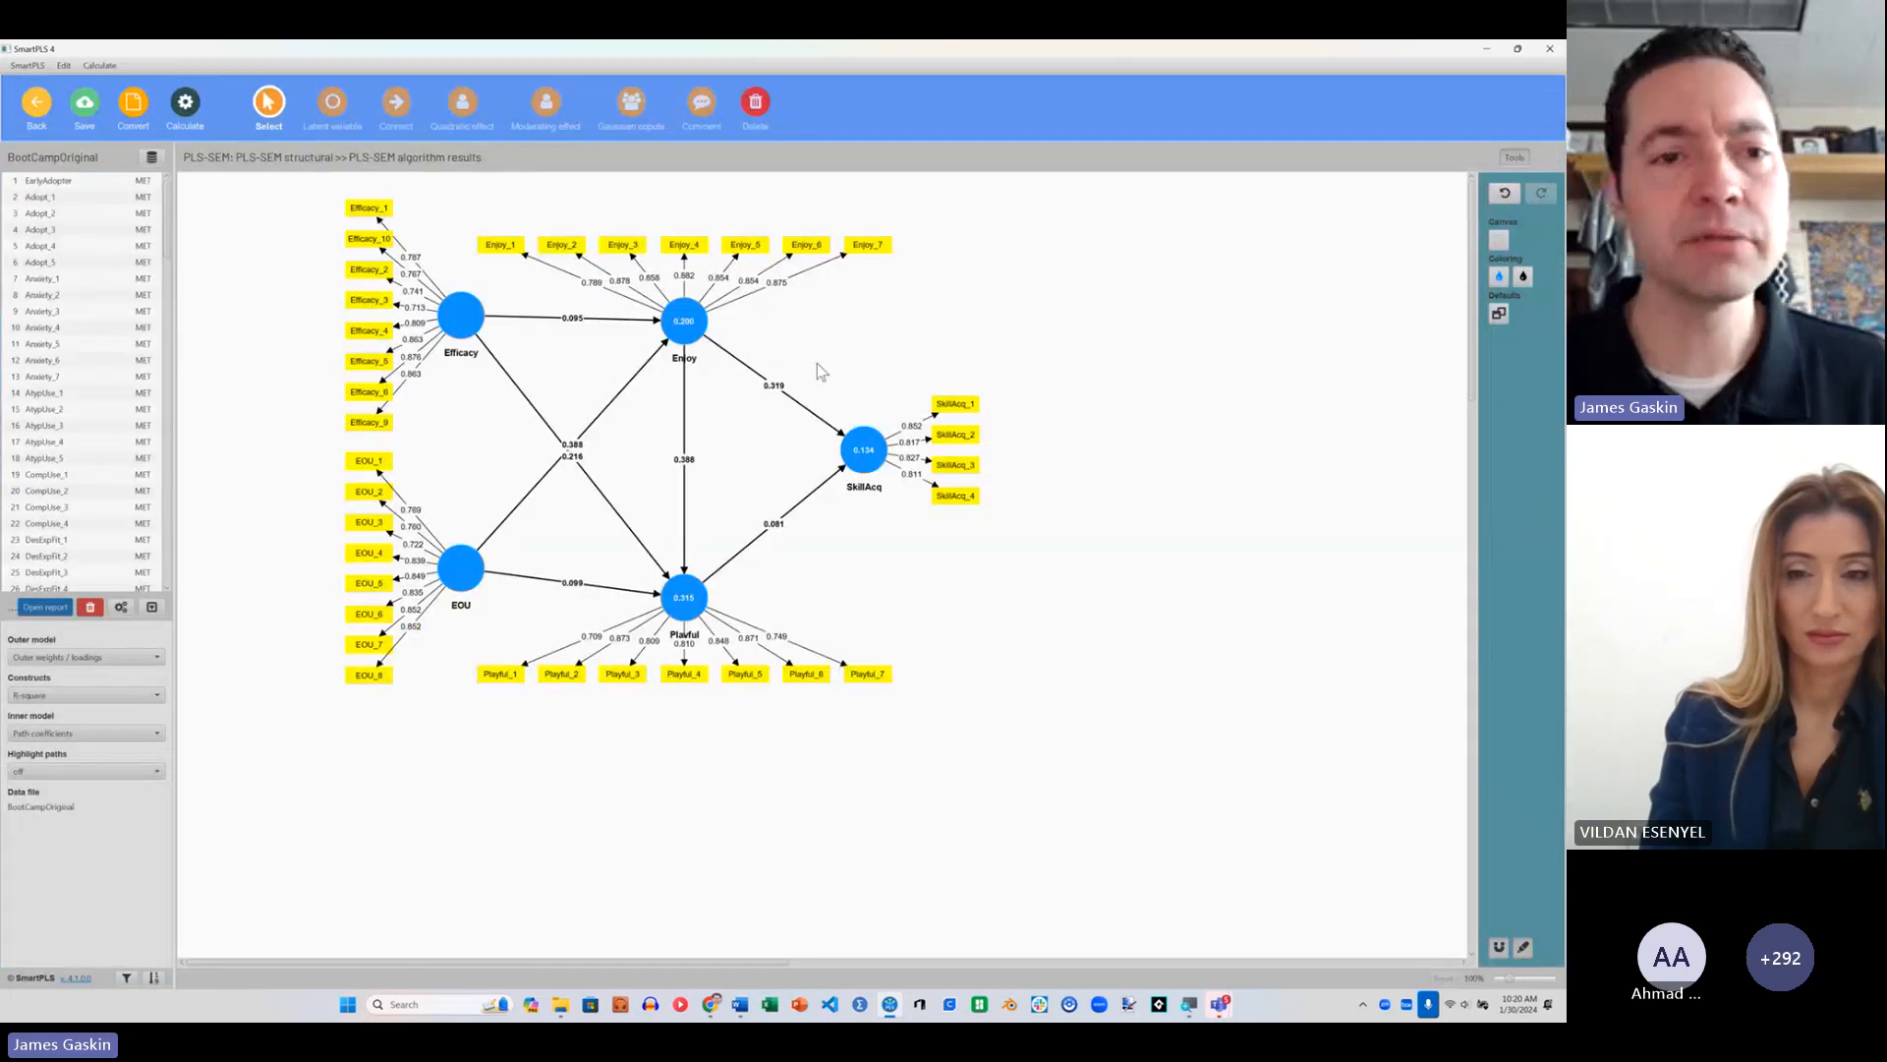
left_click(186, 105)
left_click(236, 155)
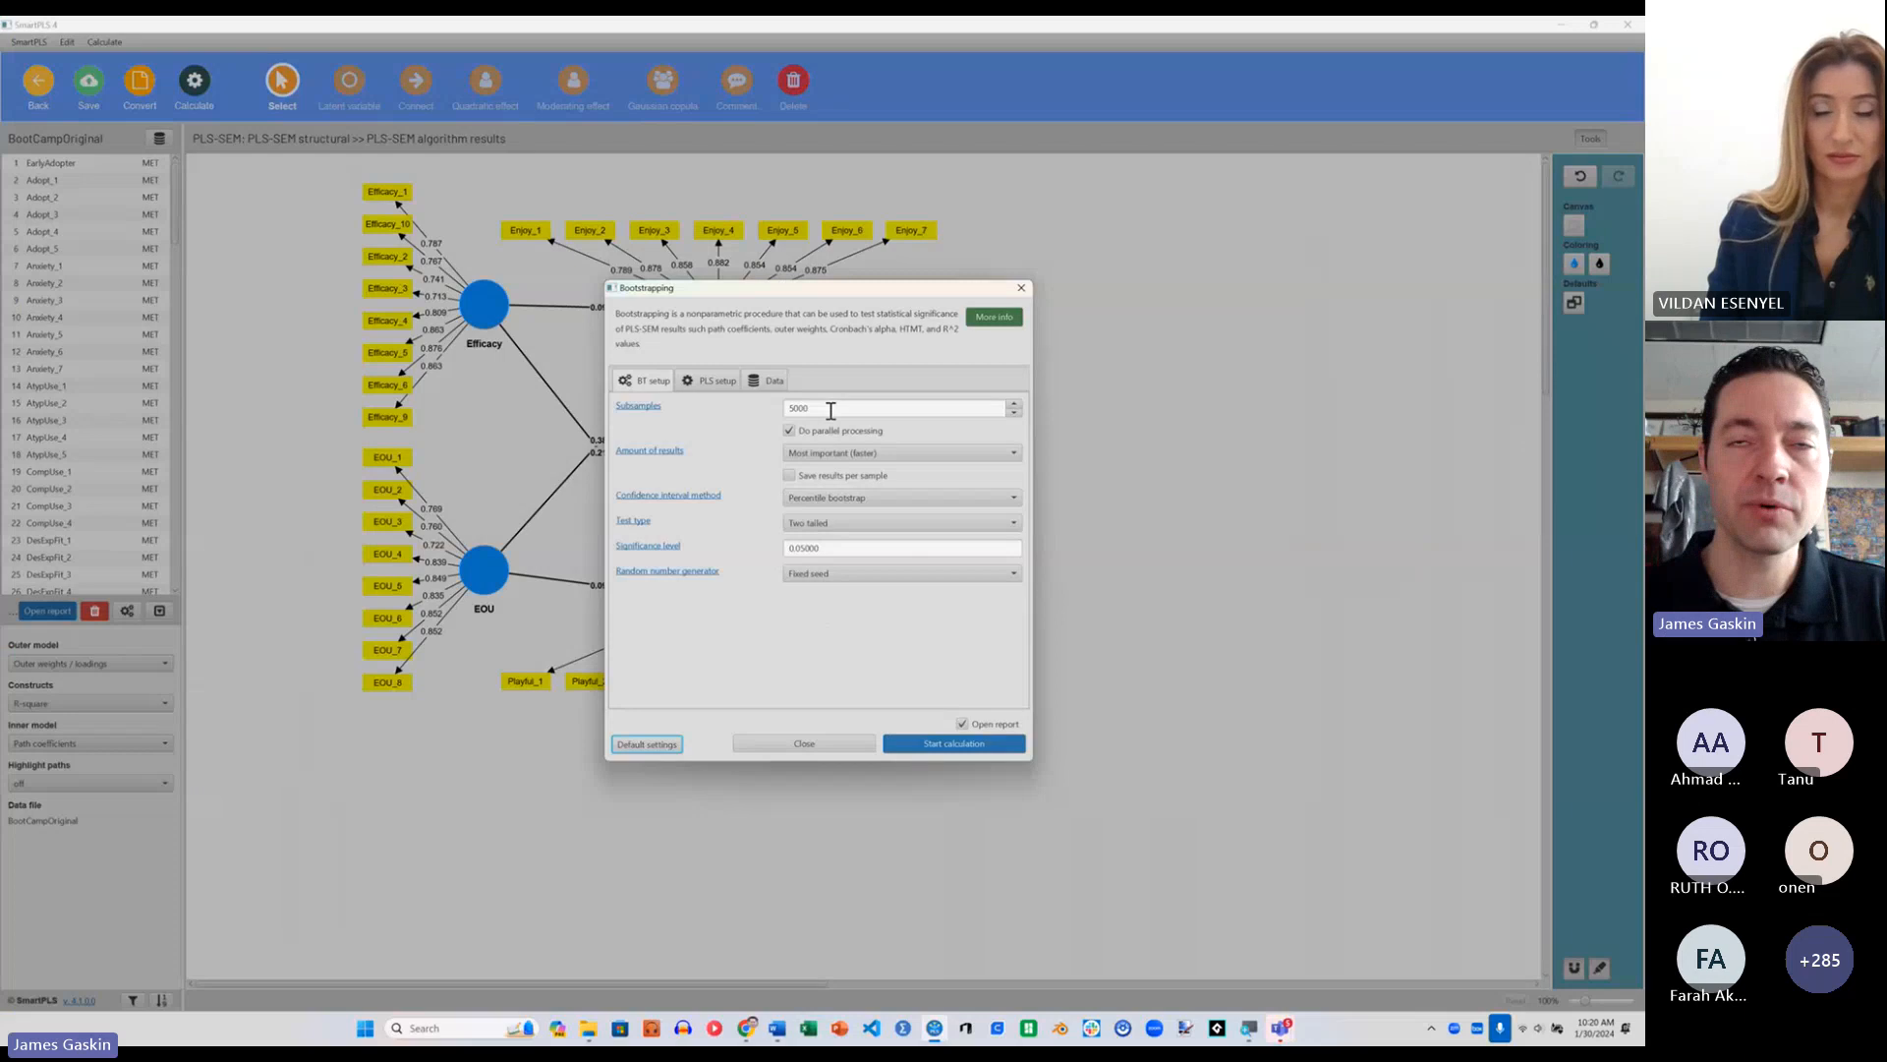
left_click(970, 743)
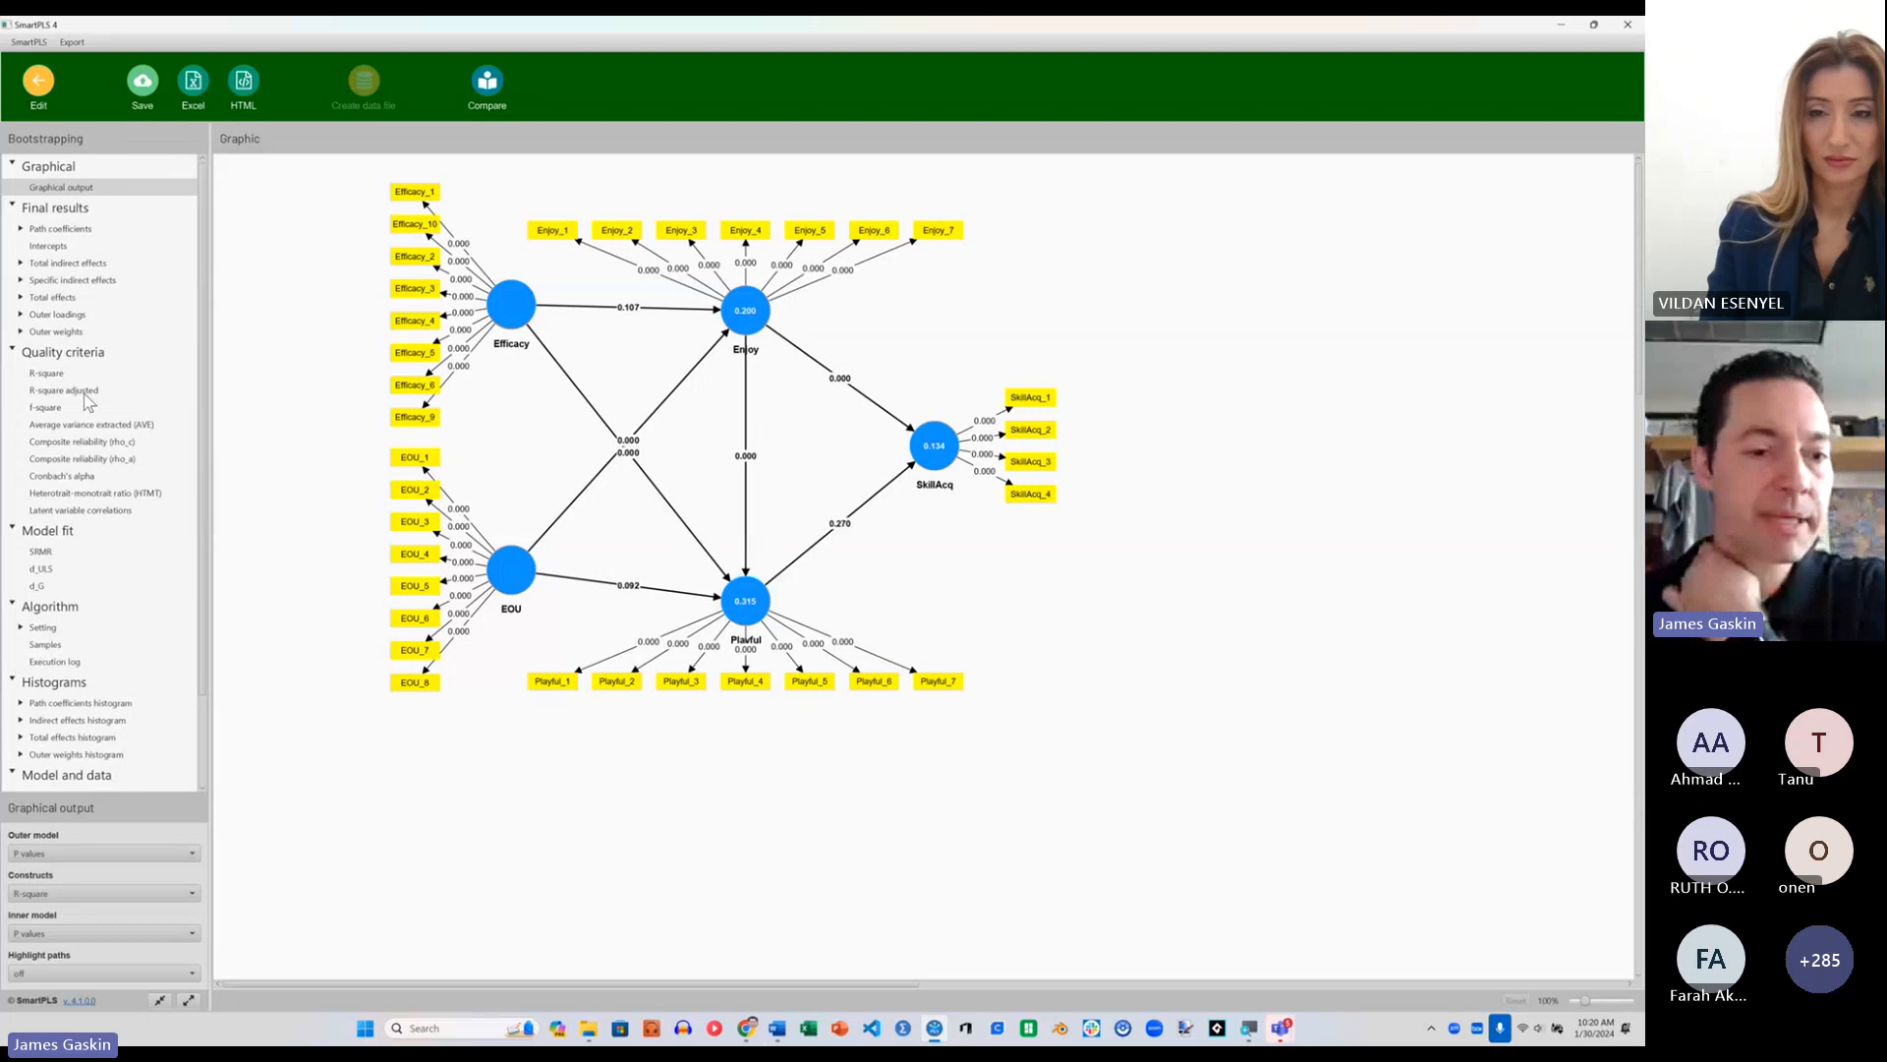
Step: Examine the T statistics and P values of the specific indirect effects in the bootstrapping report, and return to the model
left_click(73, 280)
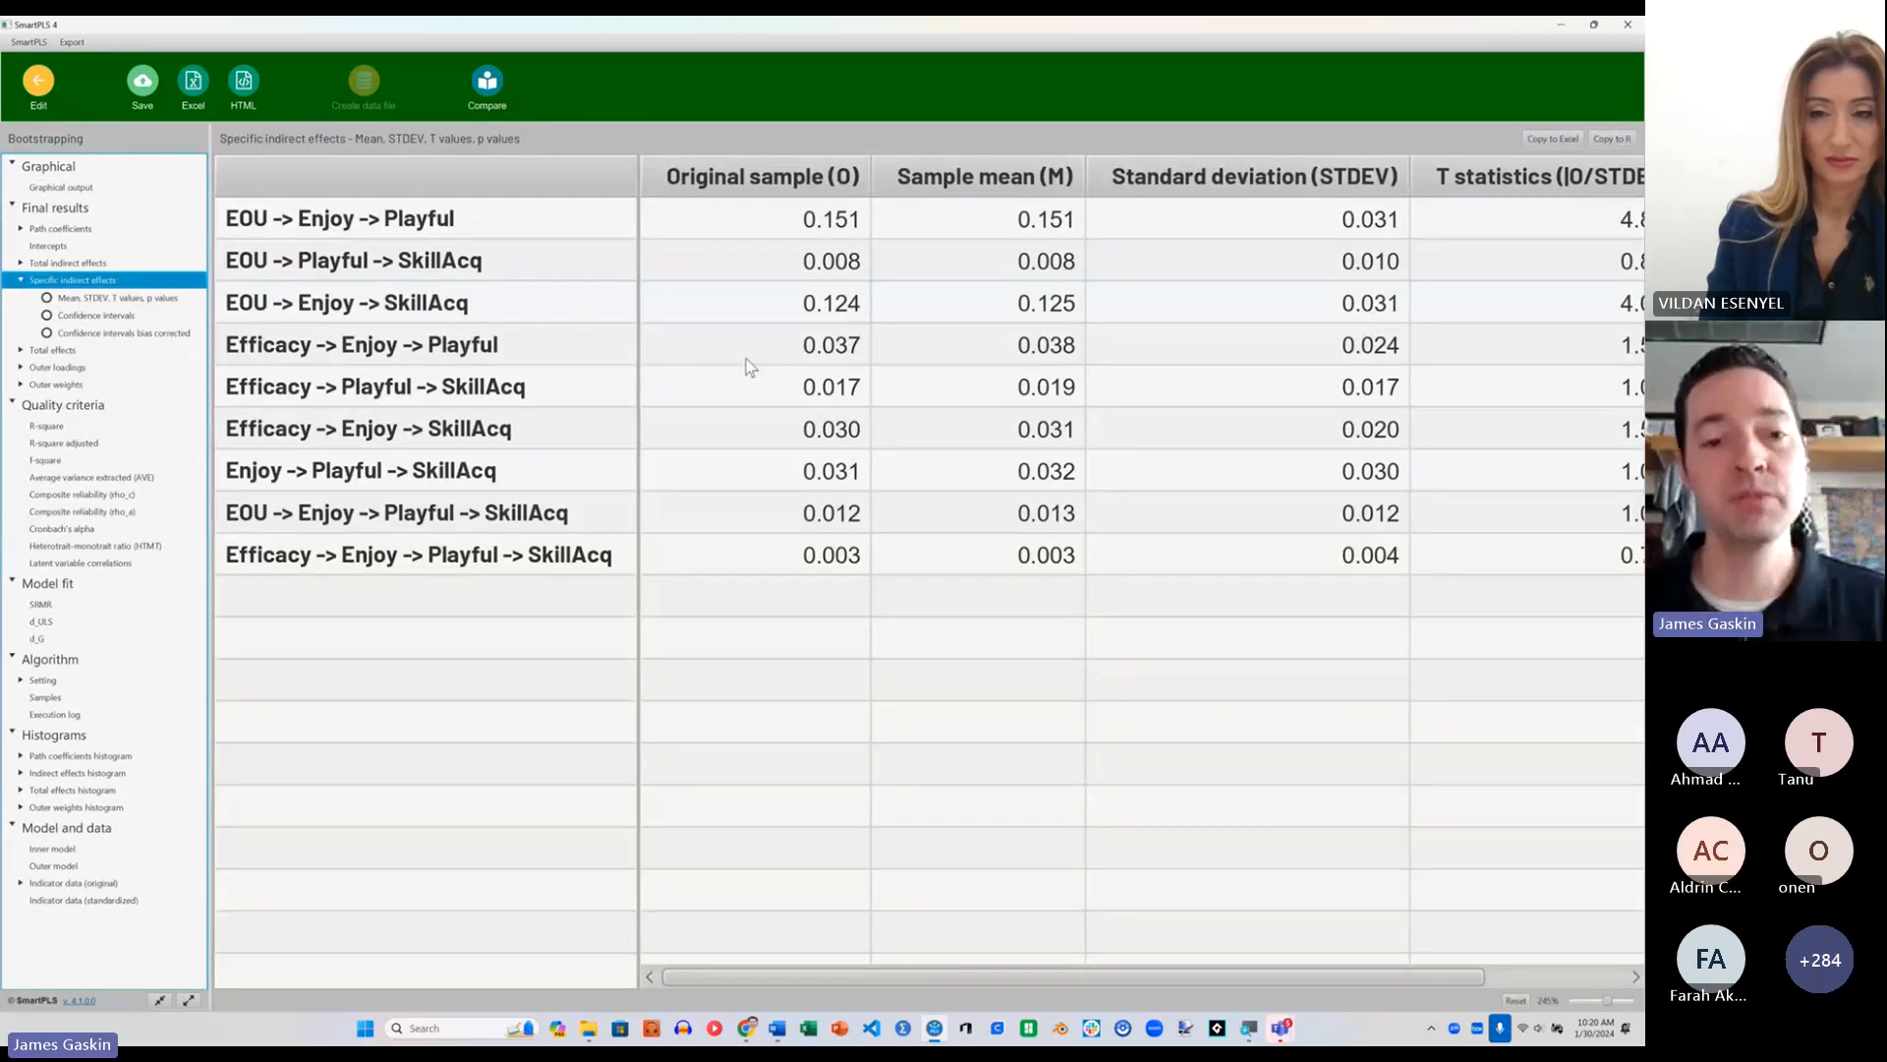
left_click_drag(919, 975, 1303, 977)
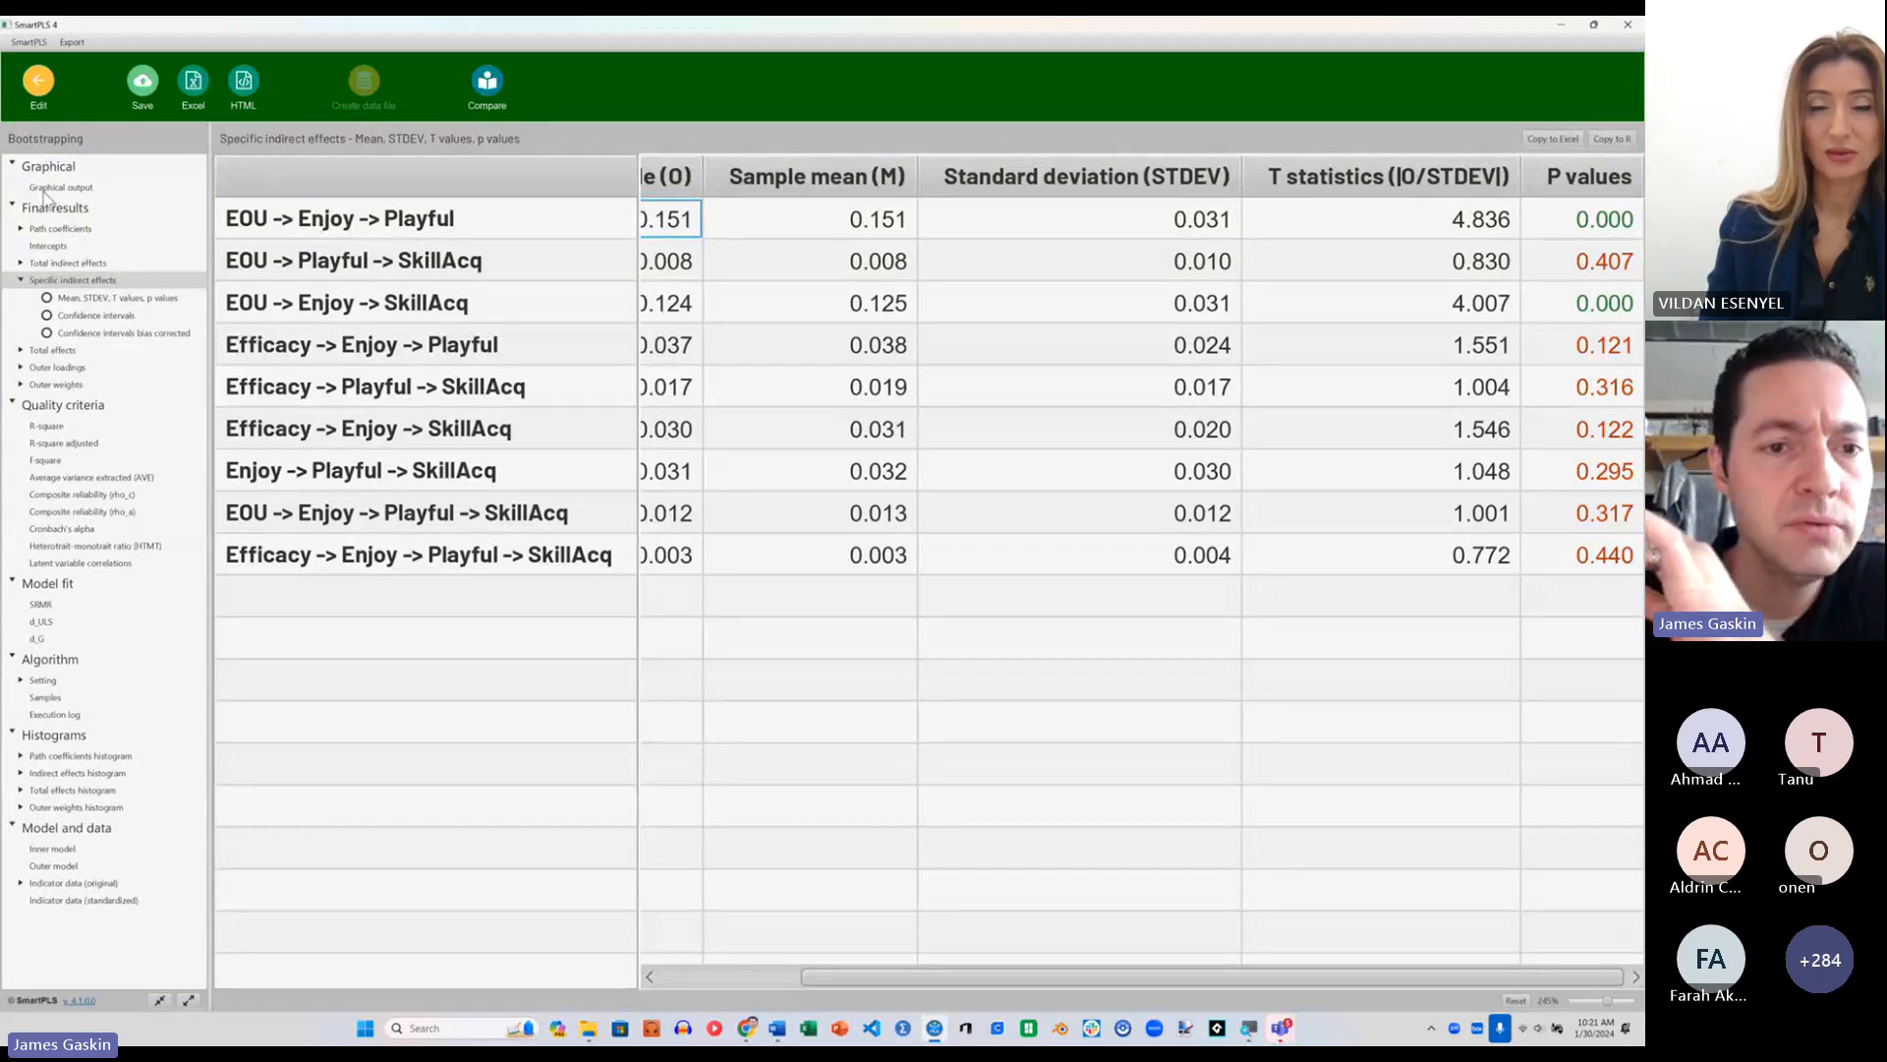
left_click(38, 79)
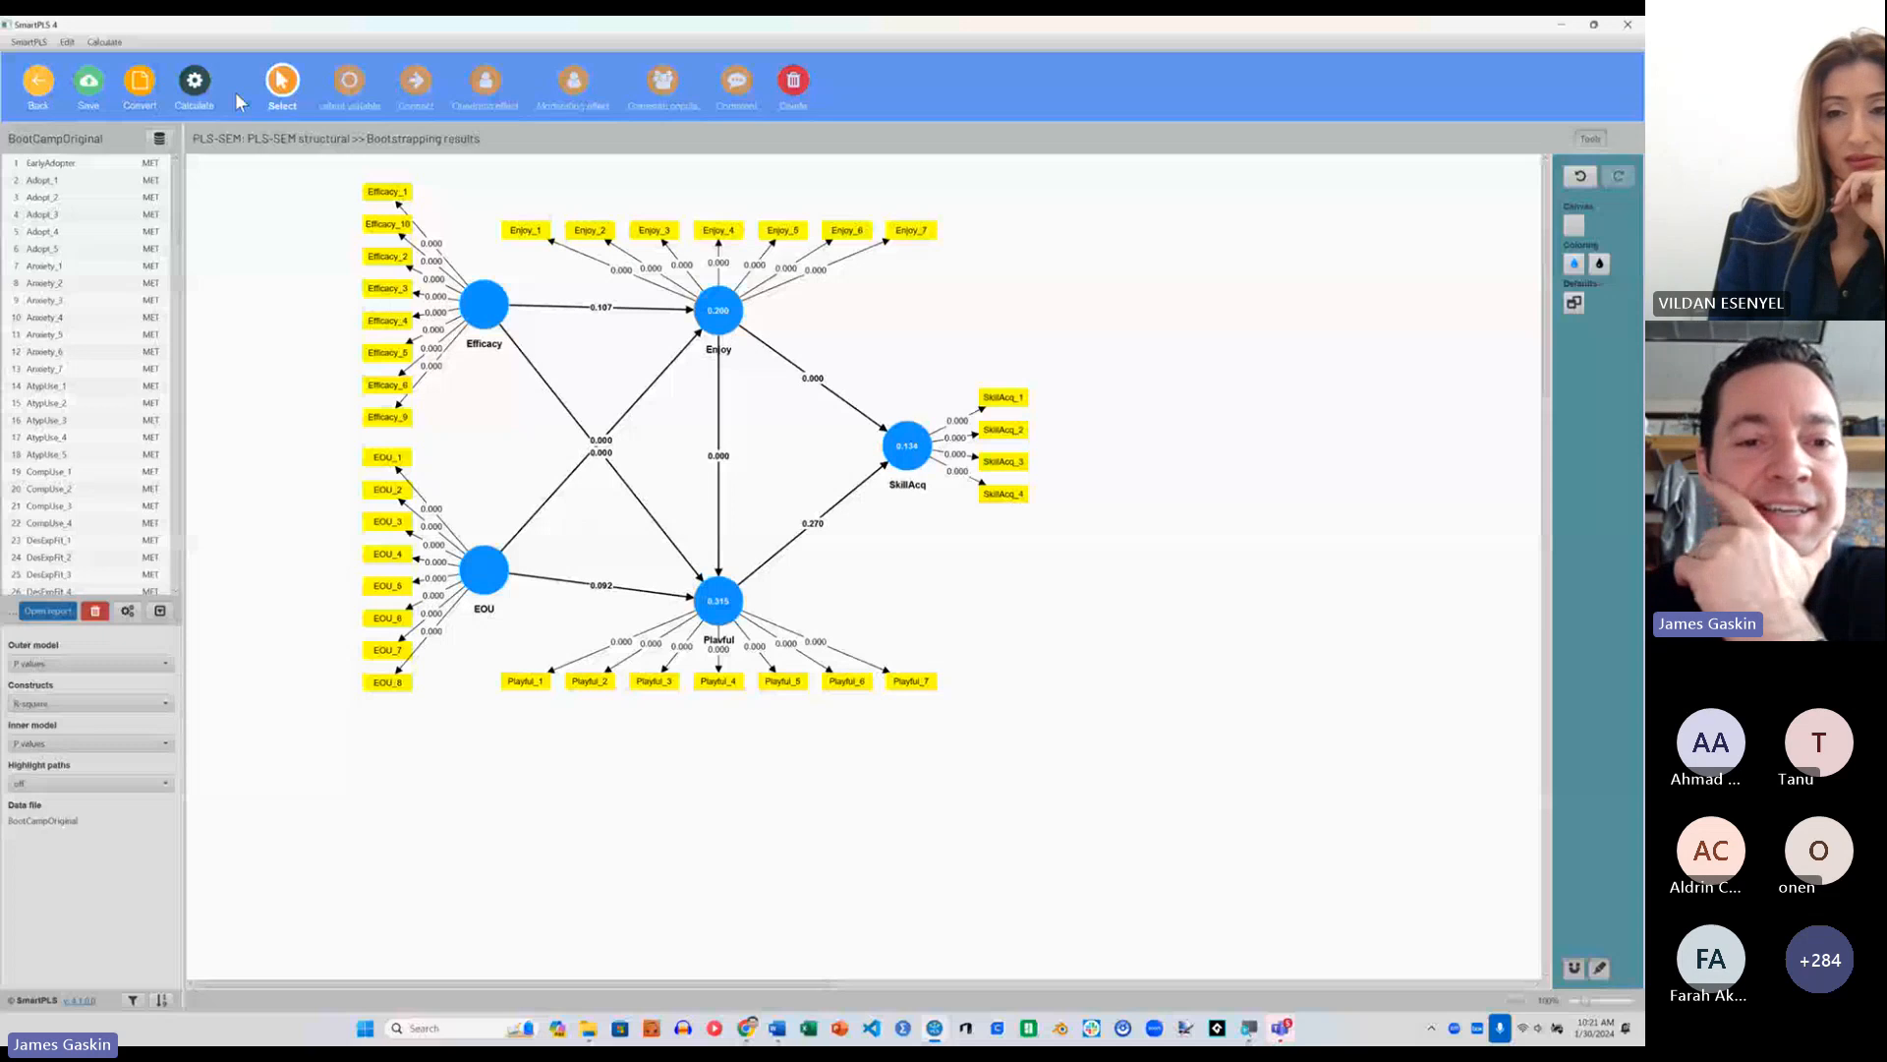
Step: Connect EOU as a moderator of Enjoy's paths and view the EOU x Enjoy simple slope plots
left_click(417, 82)
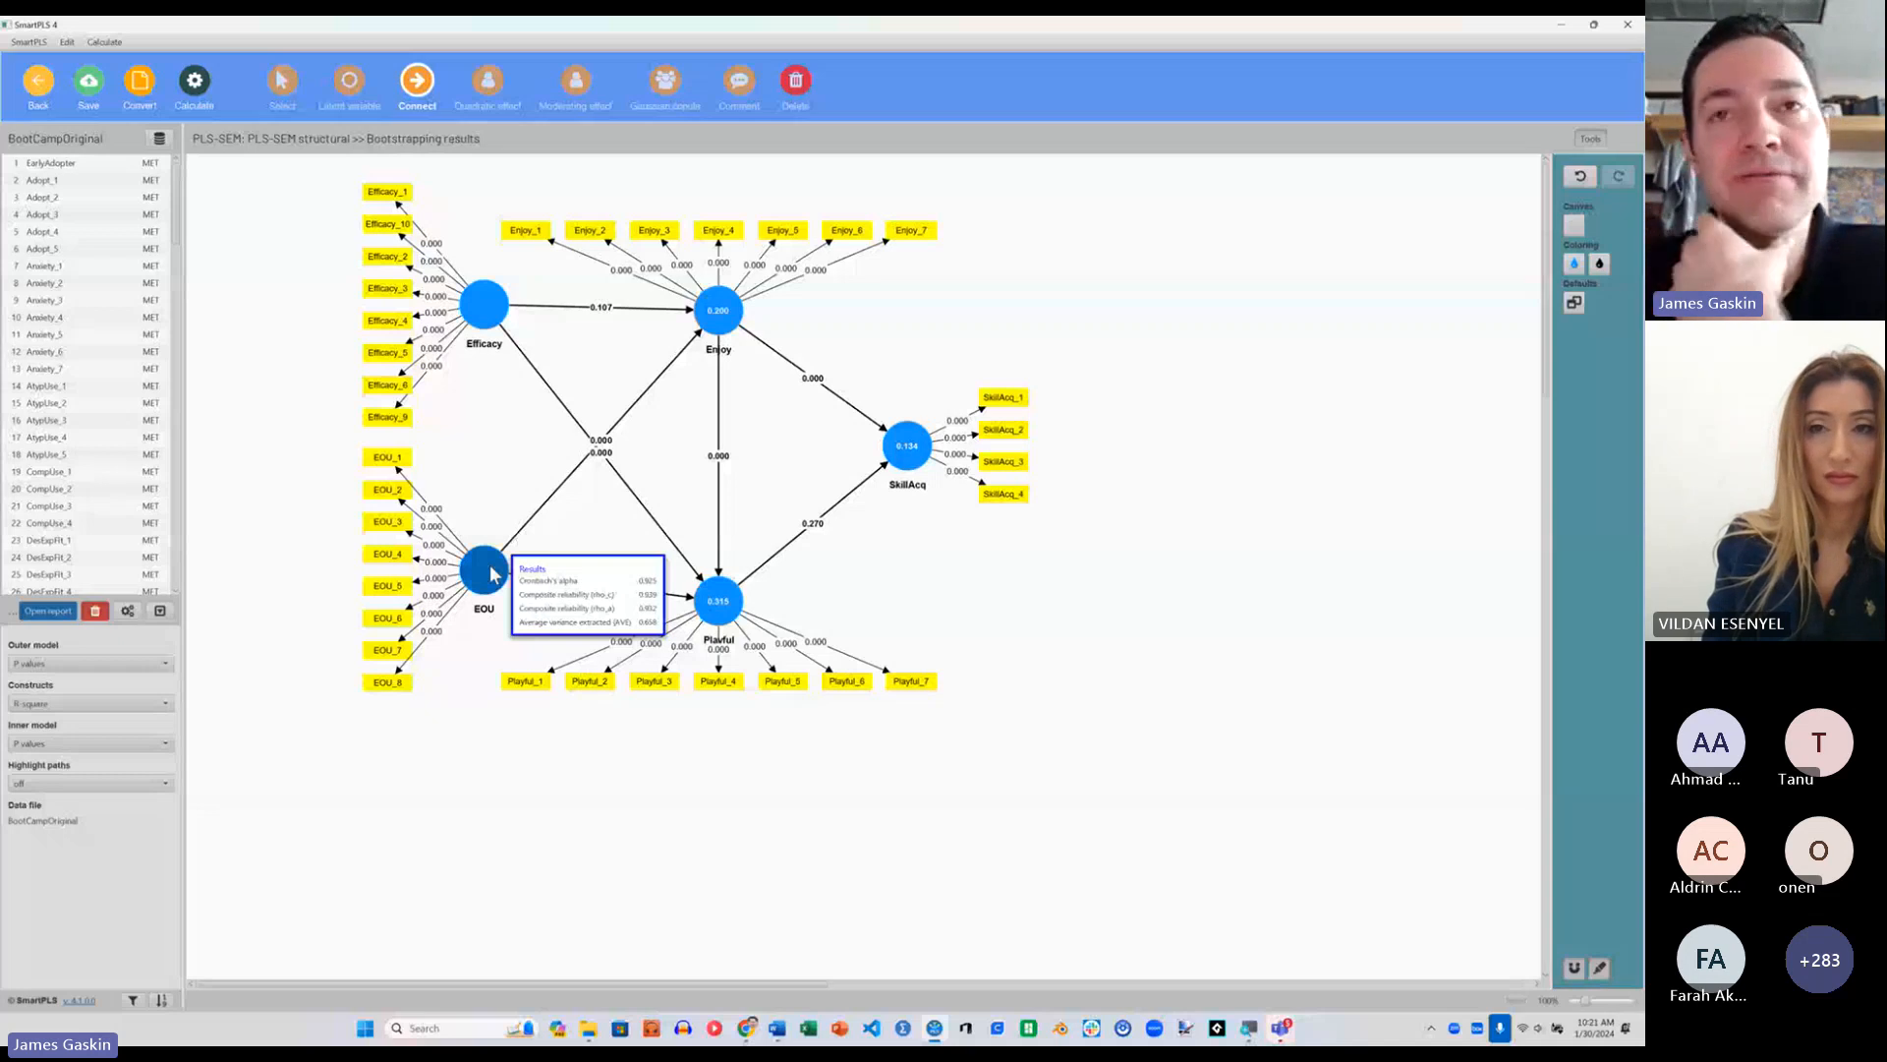
left_click(491, 575)
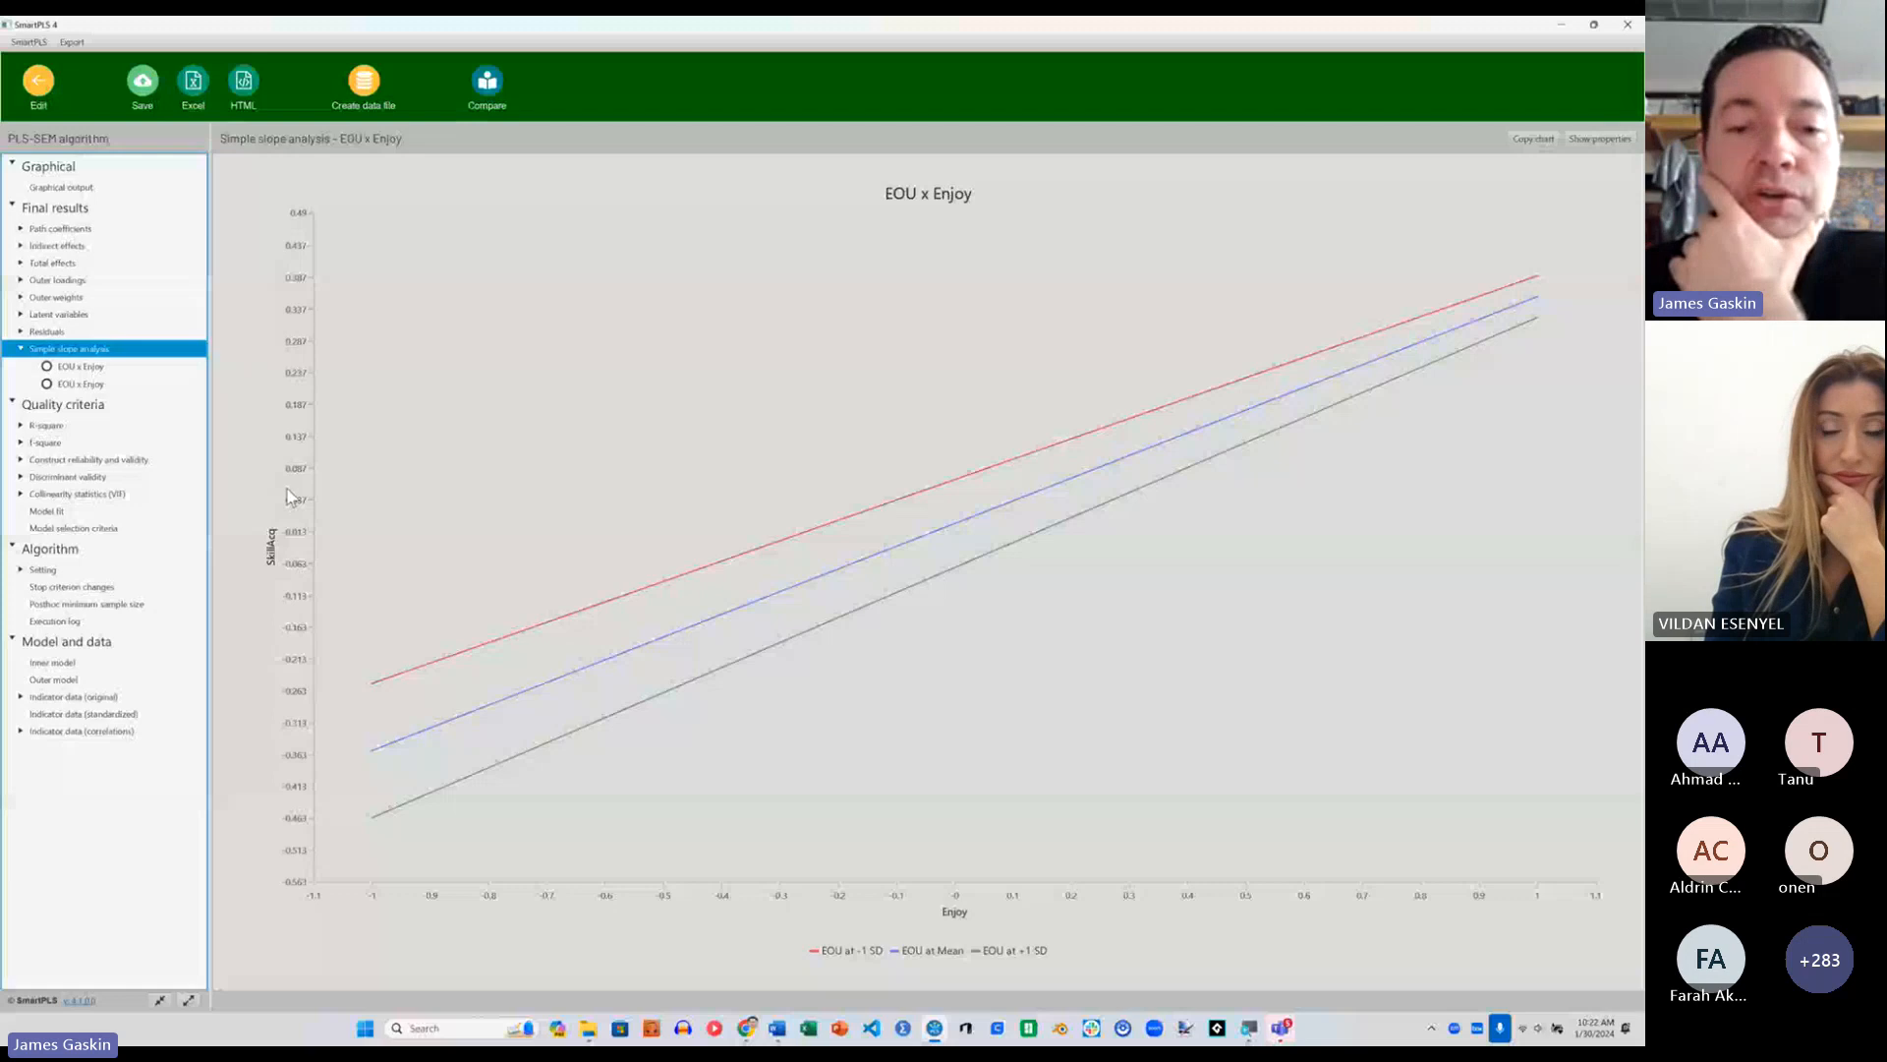
key("Down")
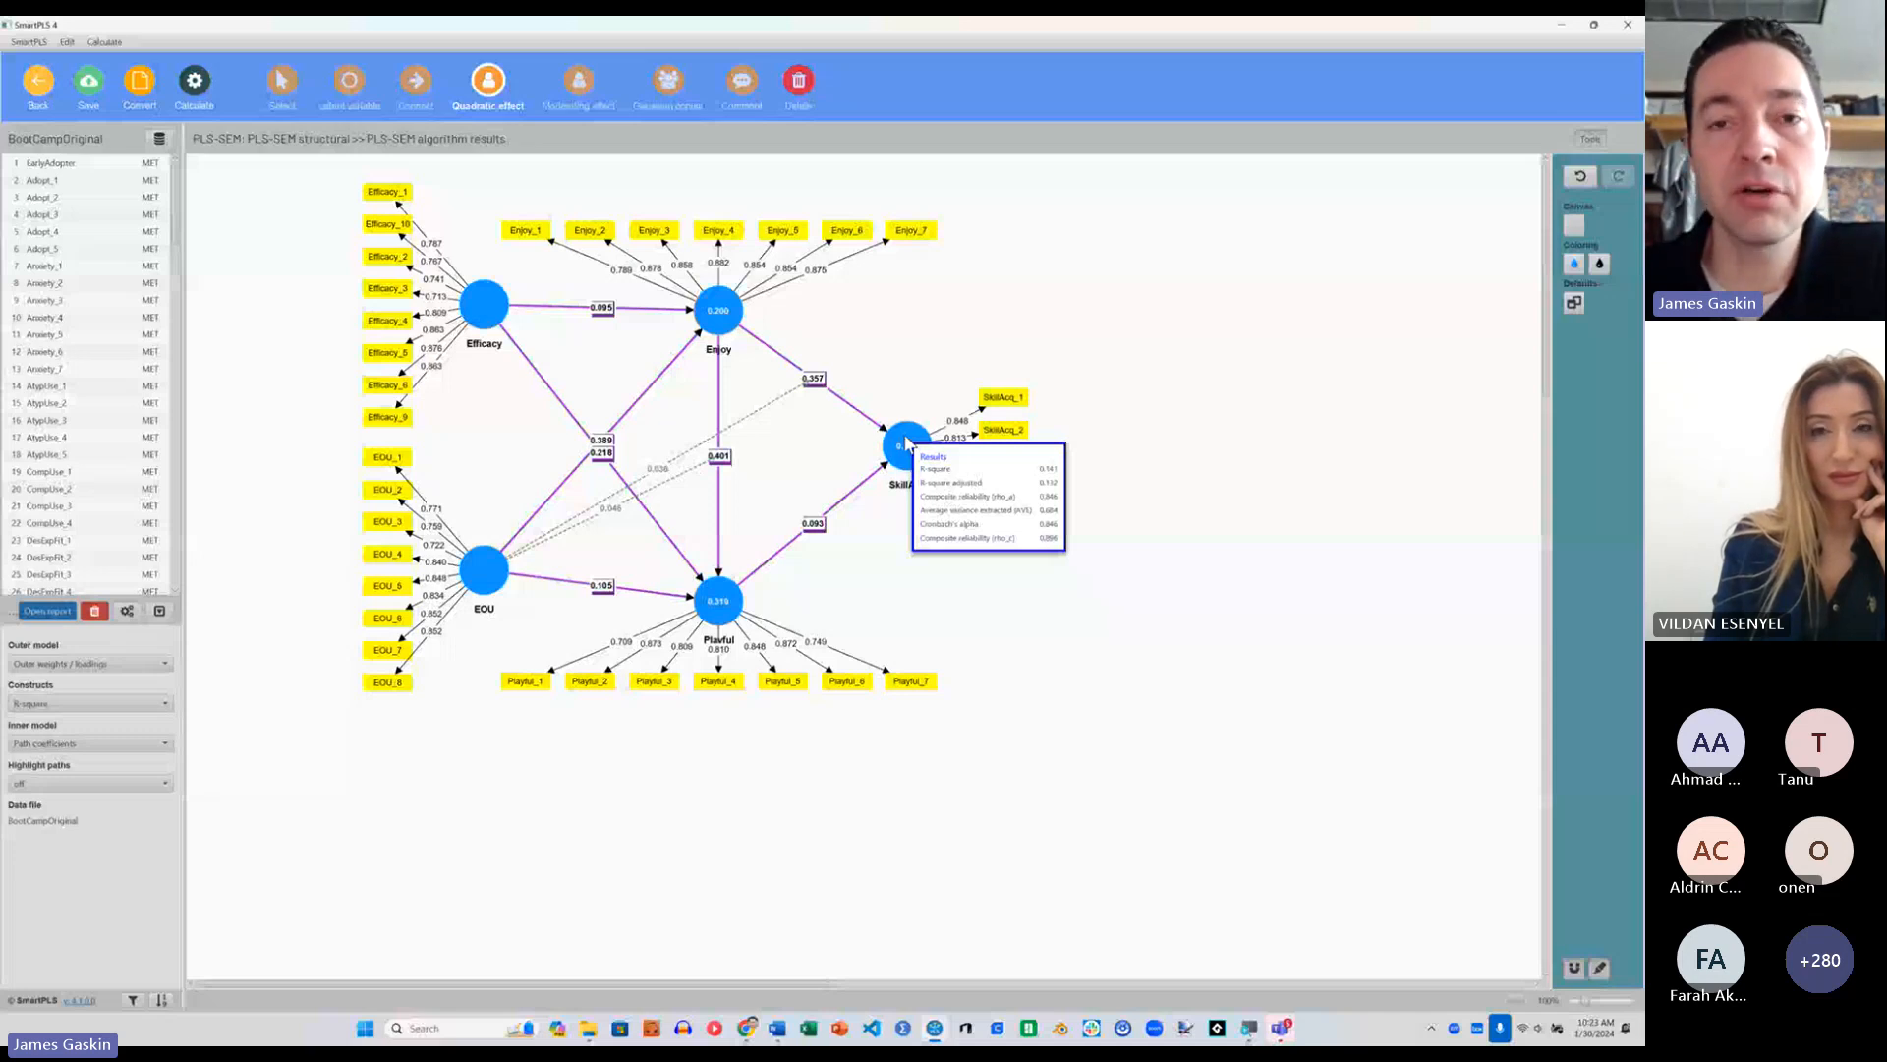
Step: Place a quadratic effect on the path from Enjoy to SkillAcq and open the choice of calculation algorithms
left_click(941, 321)
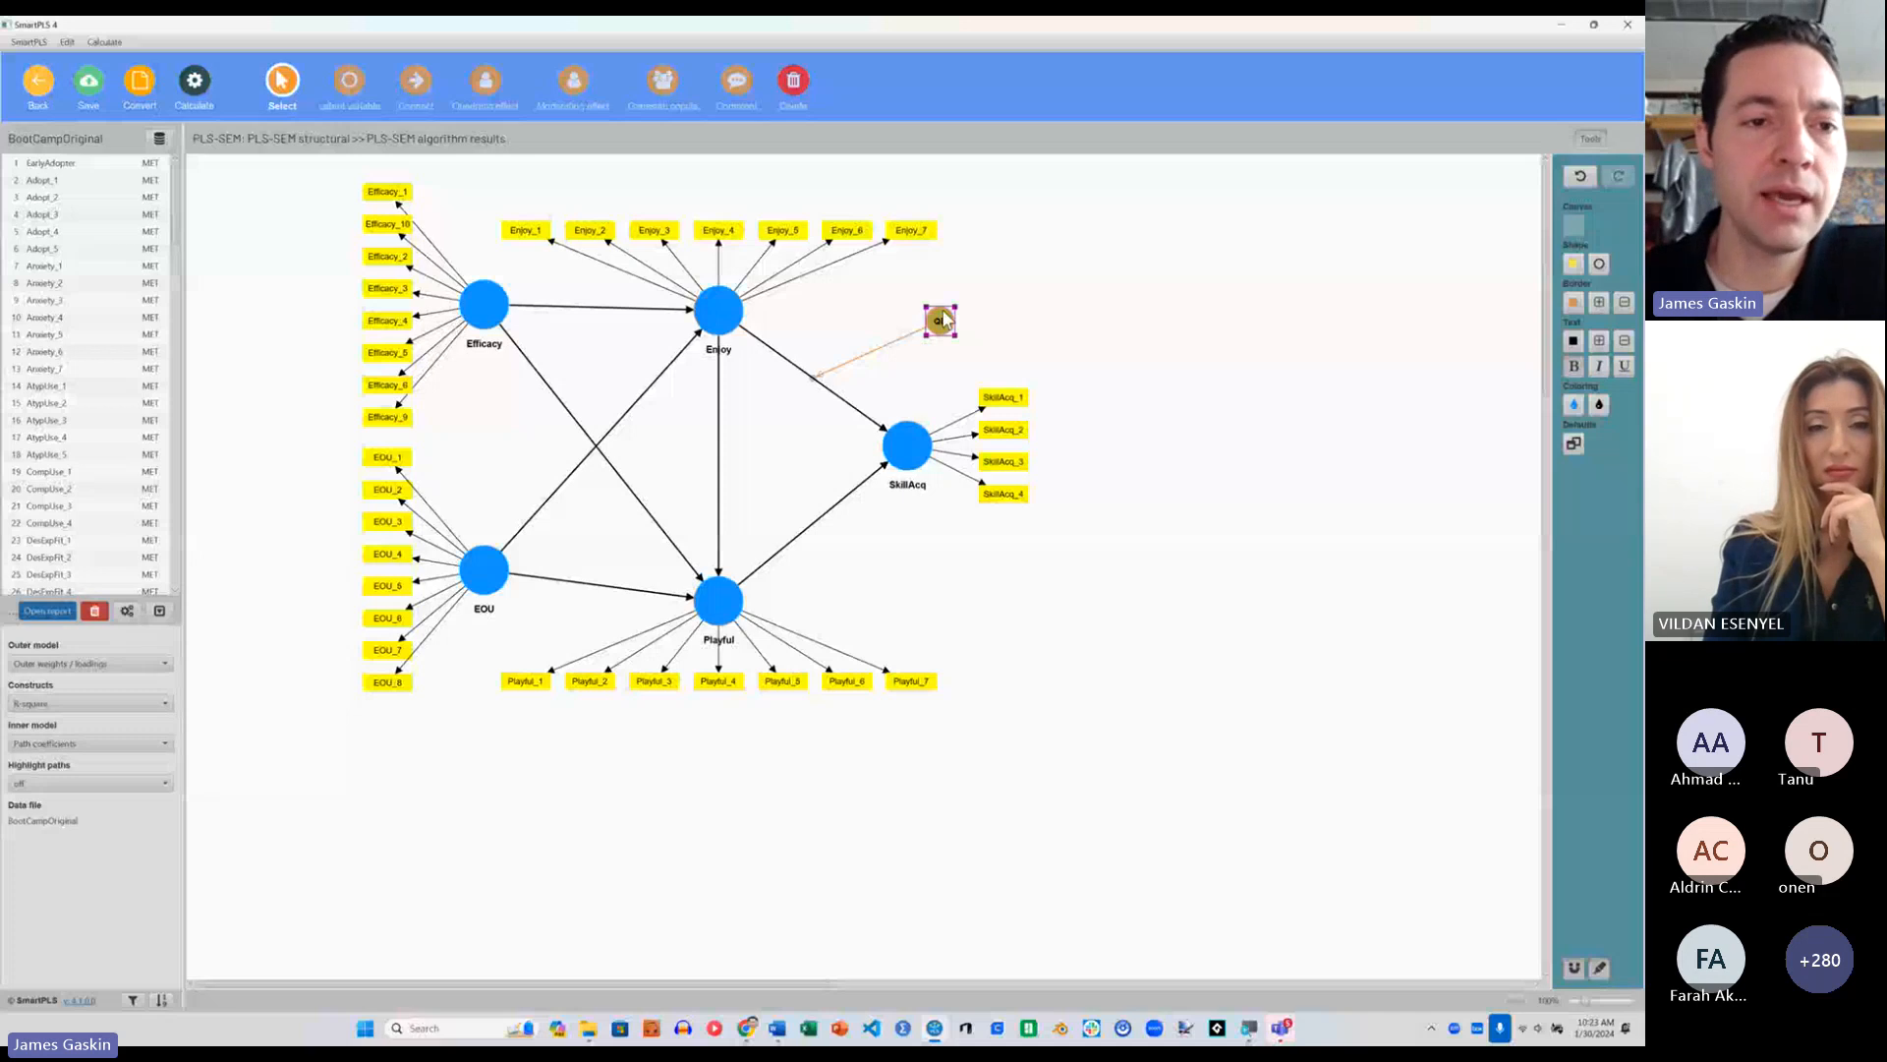
left_click(194, 80)
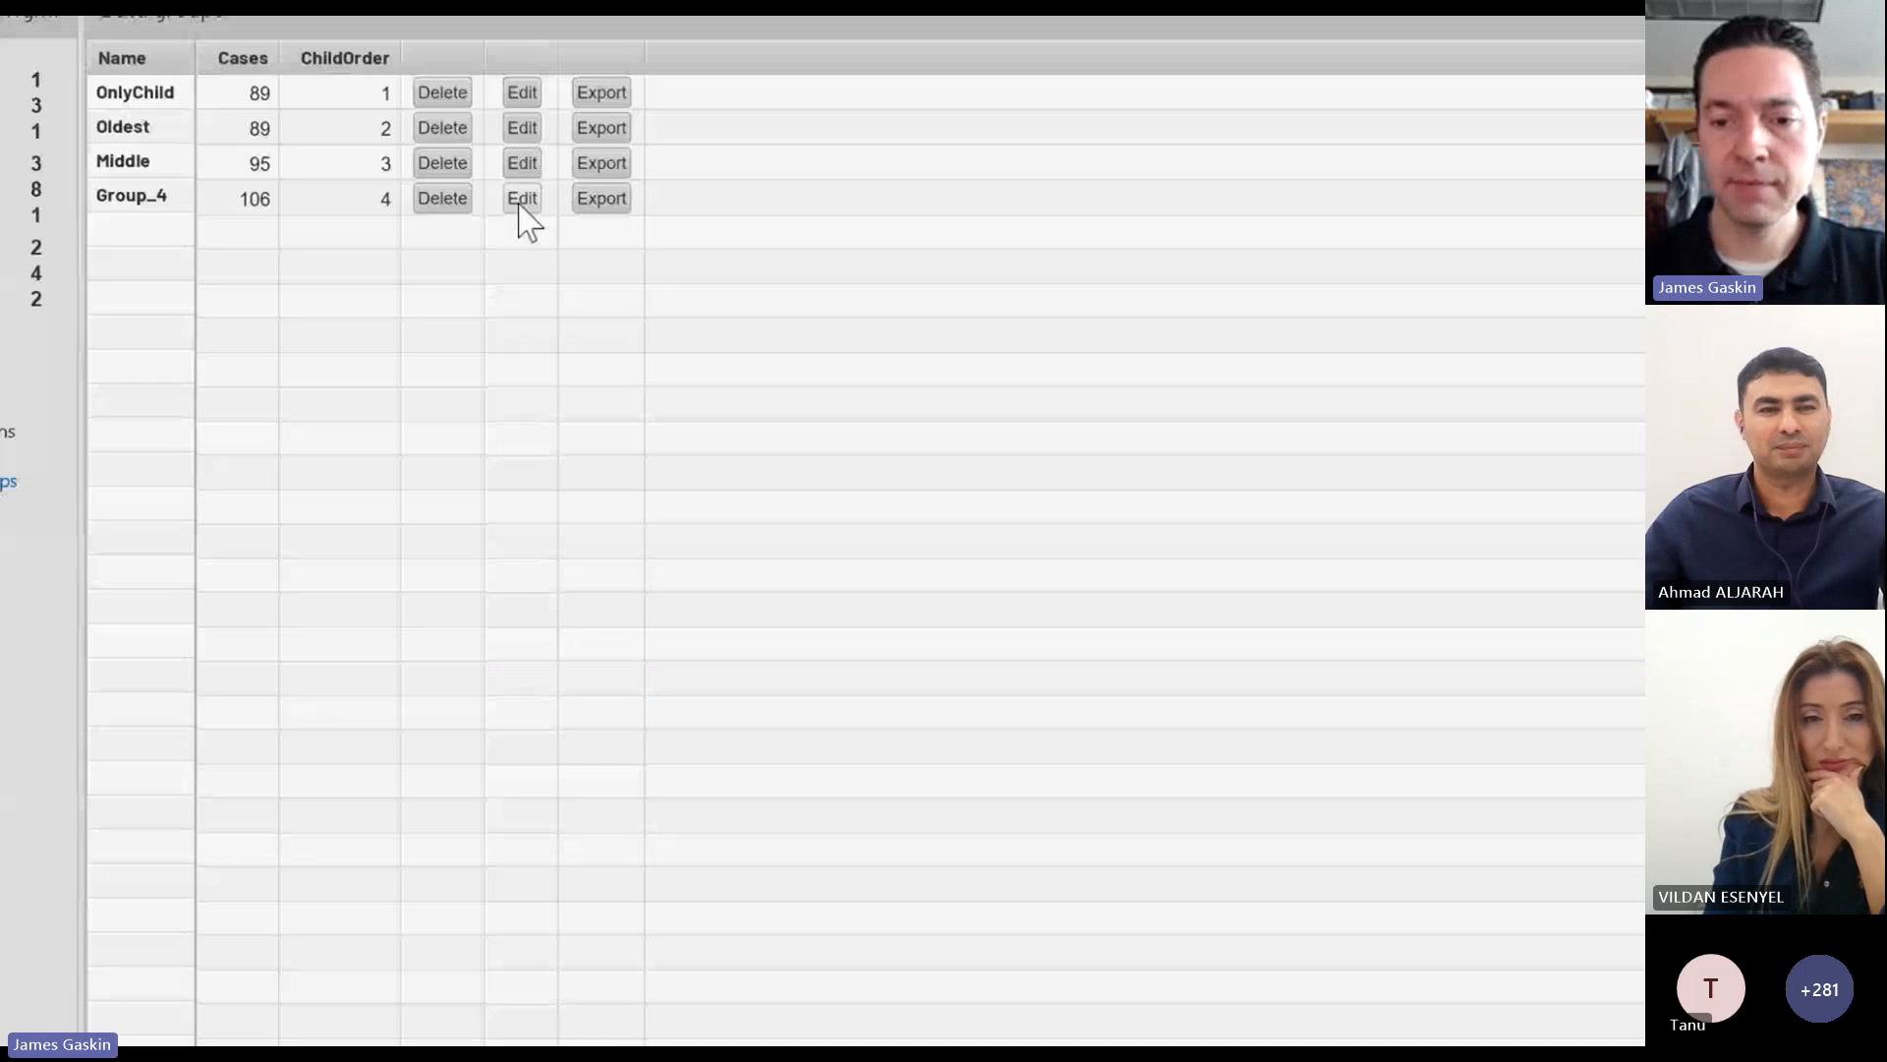
Step: Rename the data group Group_4, which has ChildOrder 4, as Youngest
left_click(519, 206)
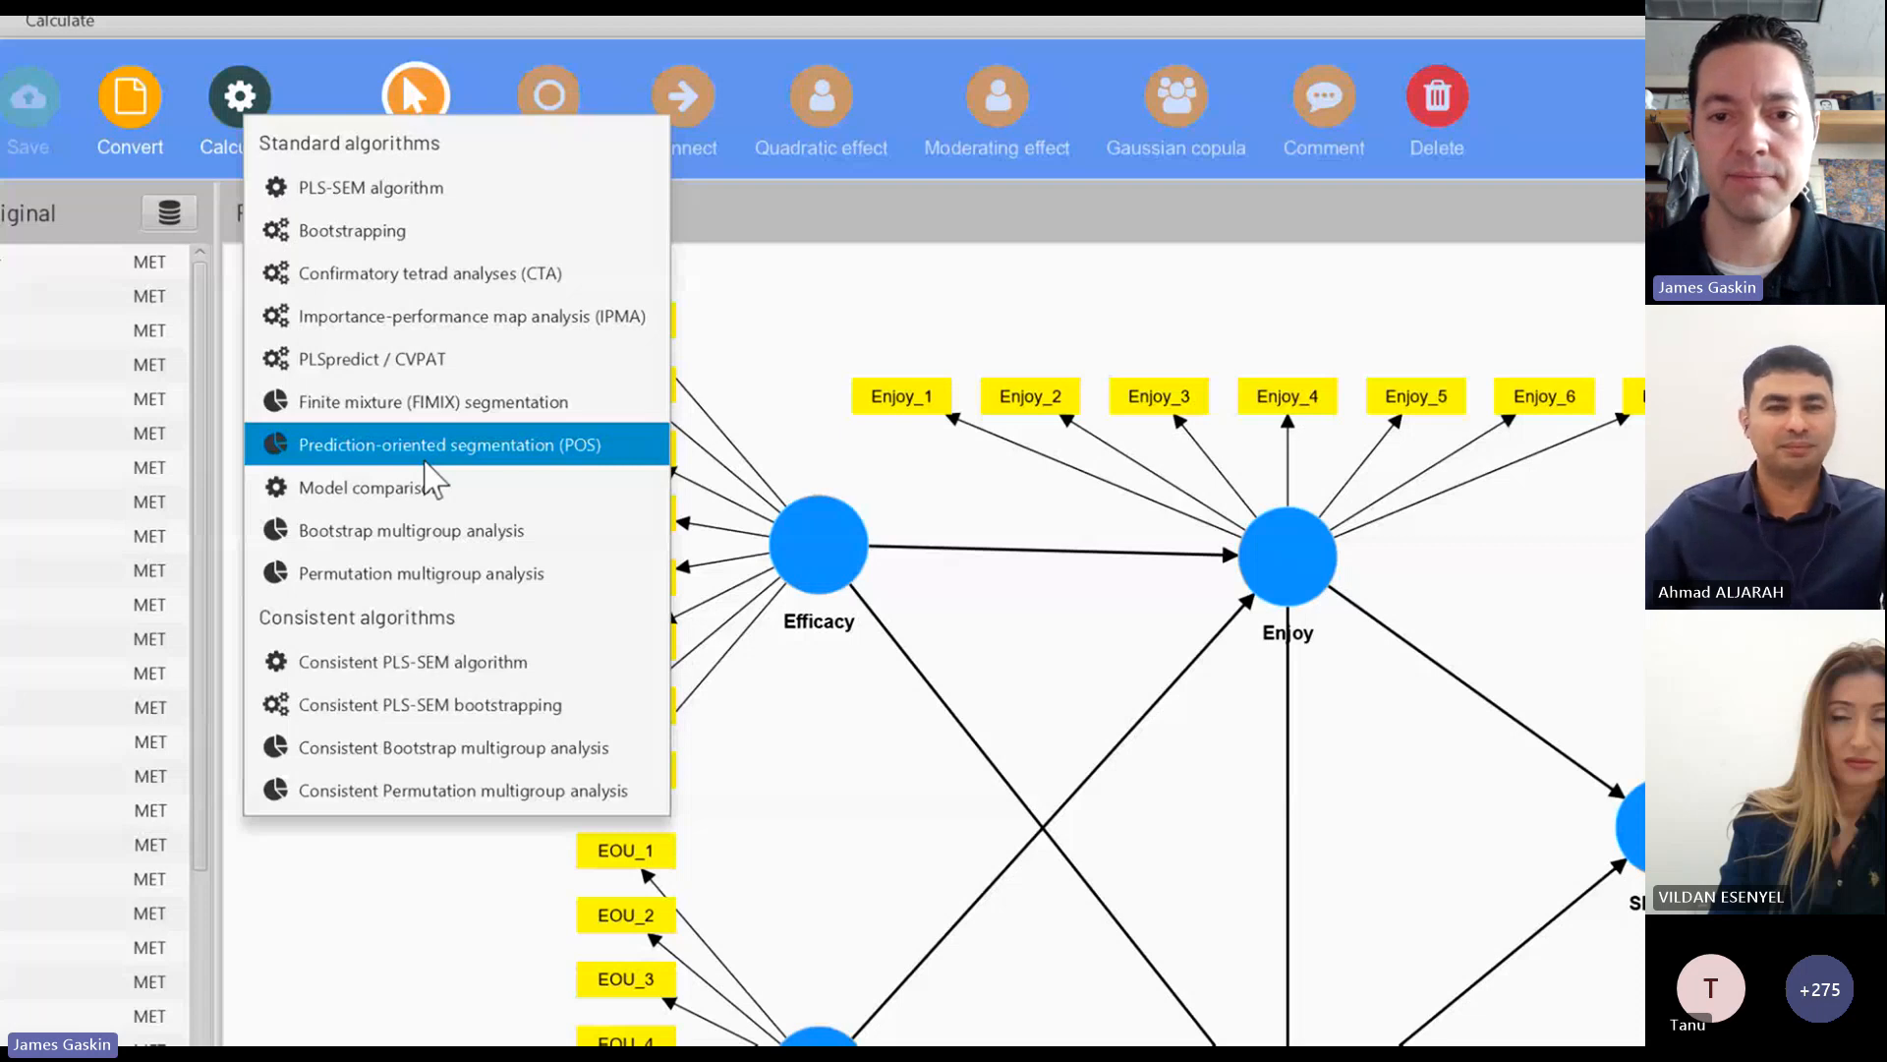
Step: Try to run a permutation multigroup analysis with Middle as Group A and Youngest as Group B
left_click(421, 574)
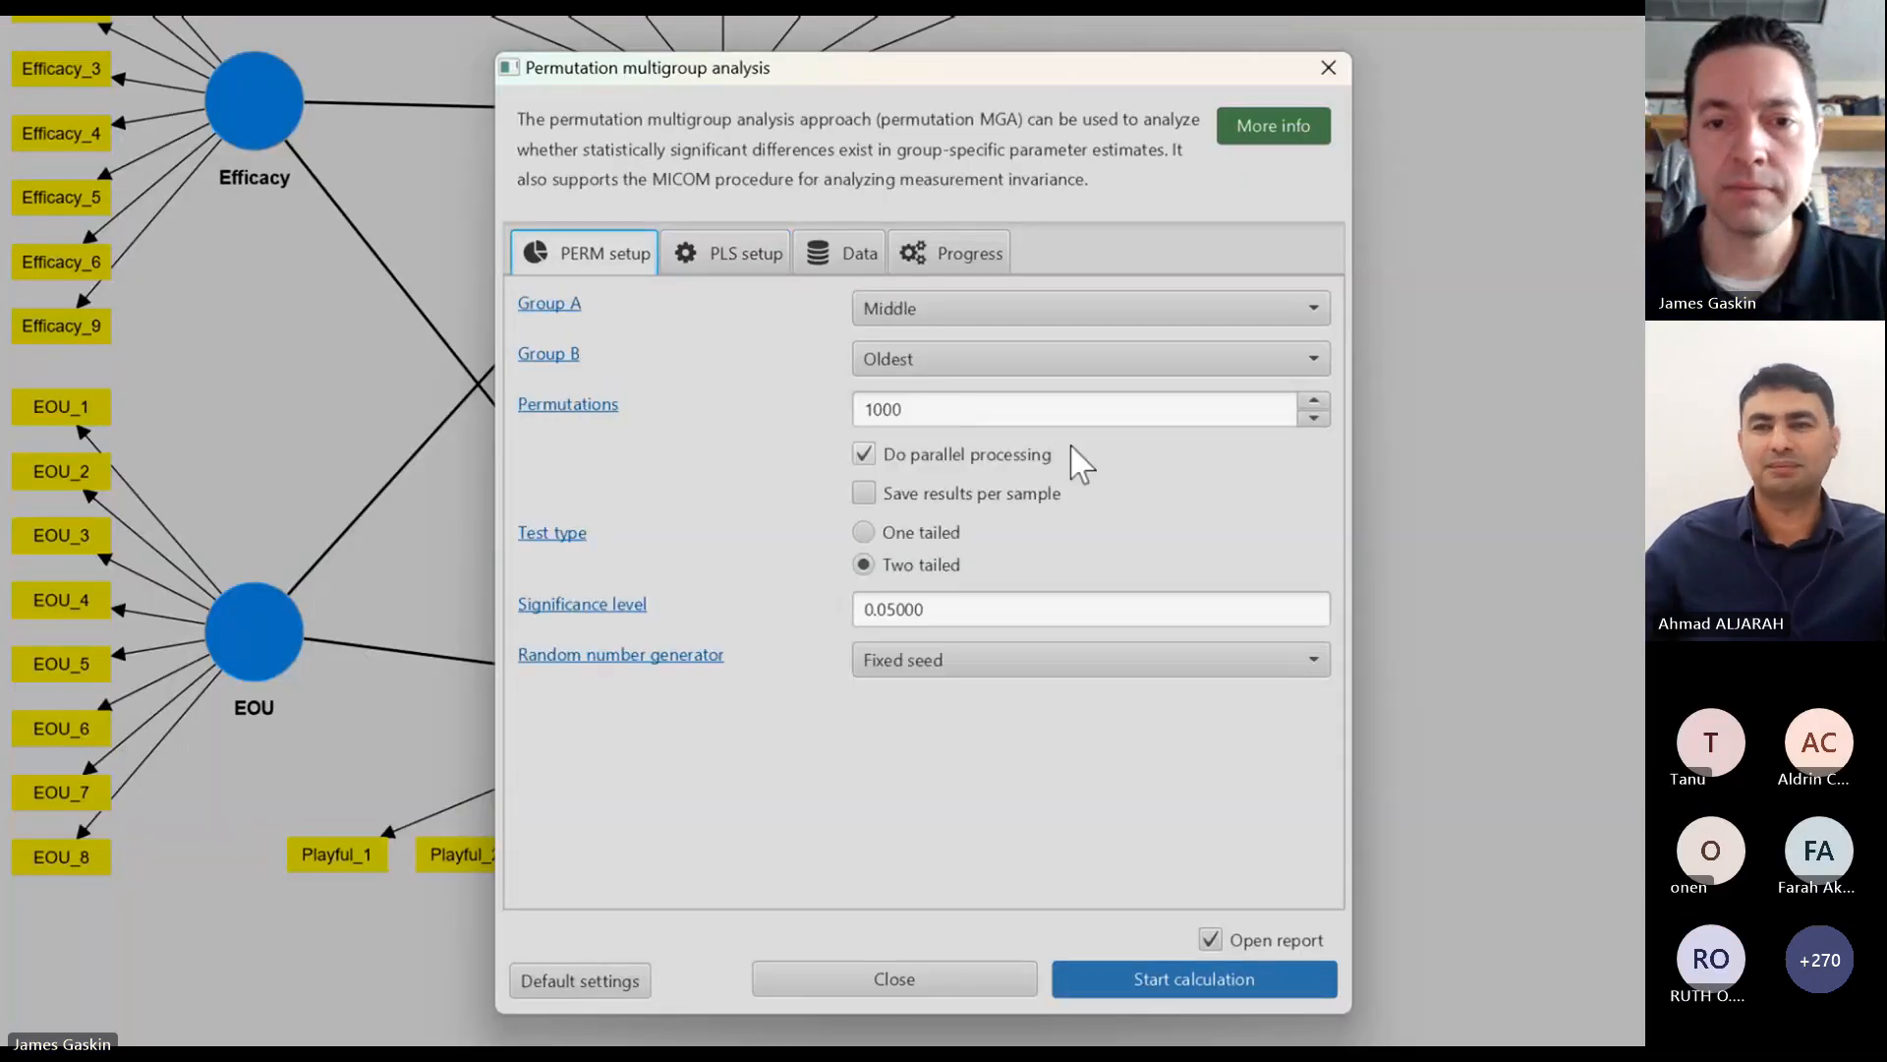
left_click(1034, 365)
left_click(1021, 467)
left_click(977, 367)
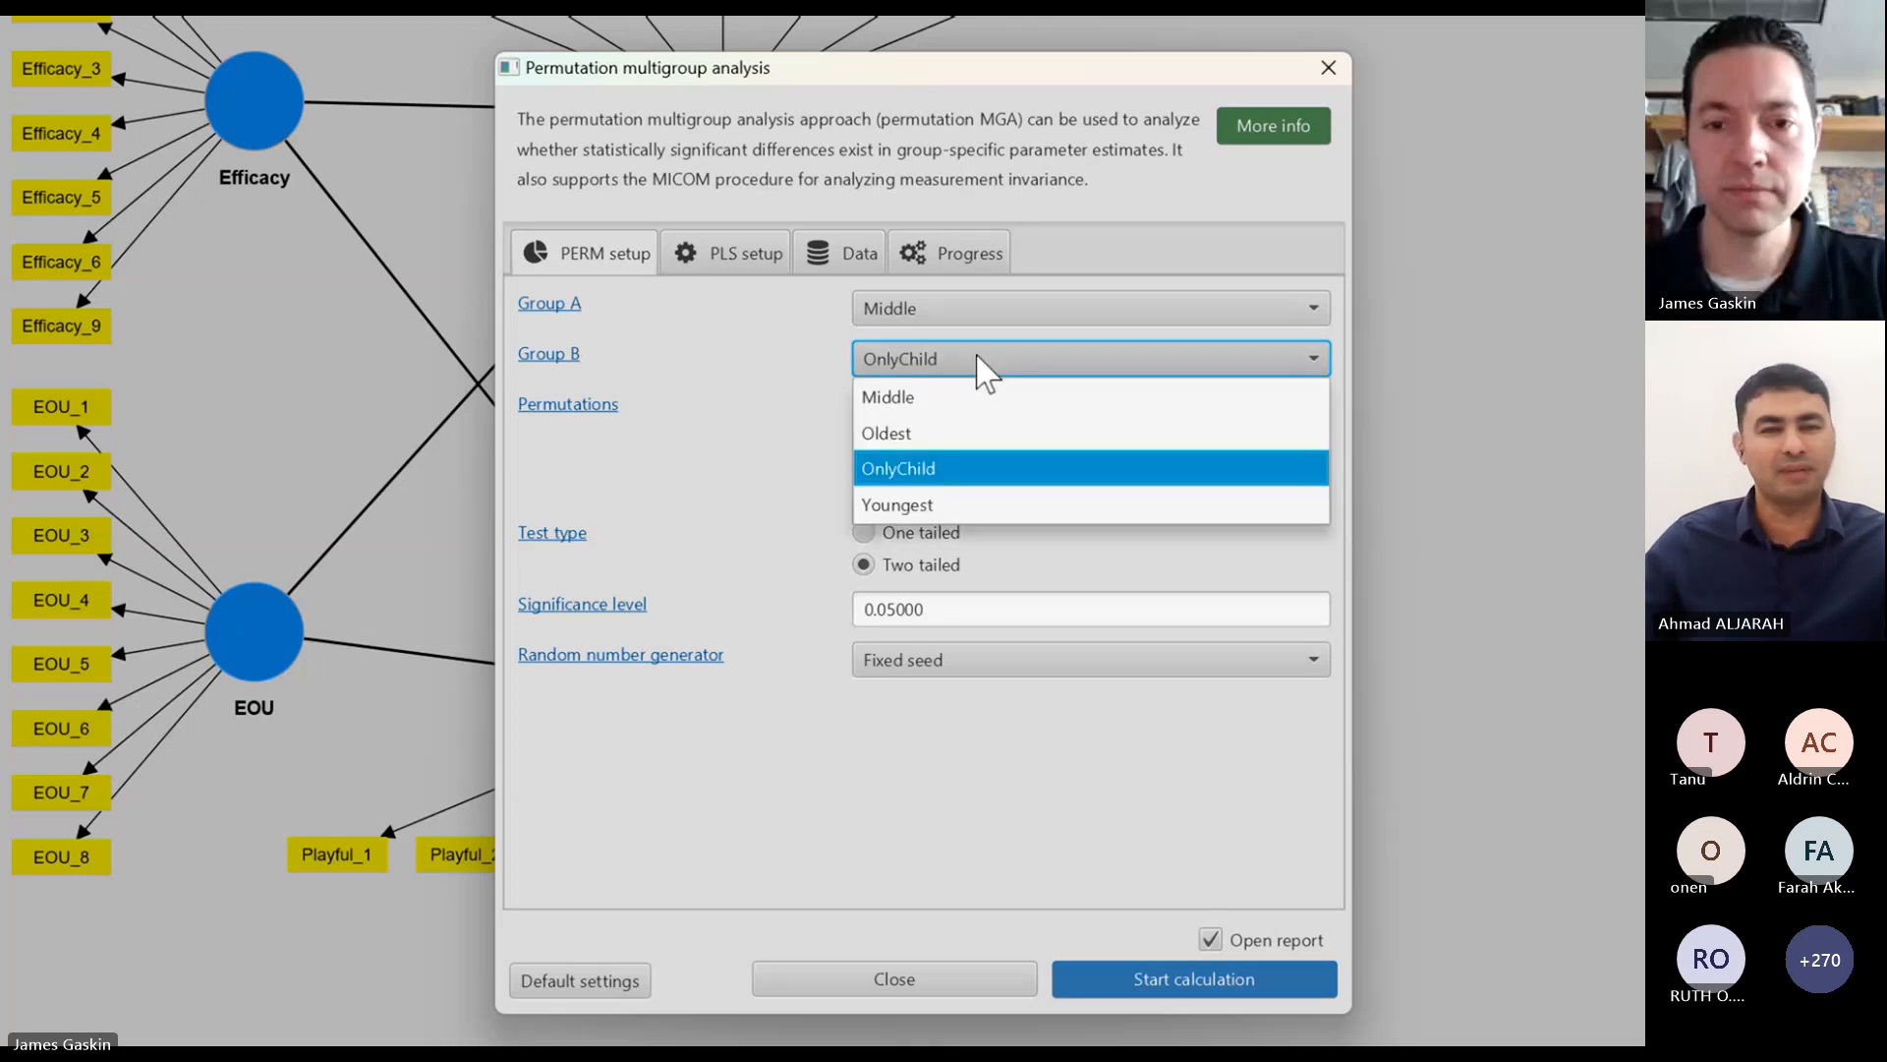
left_click(977, 504)
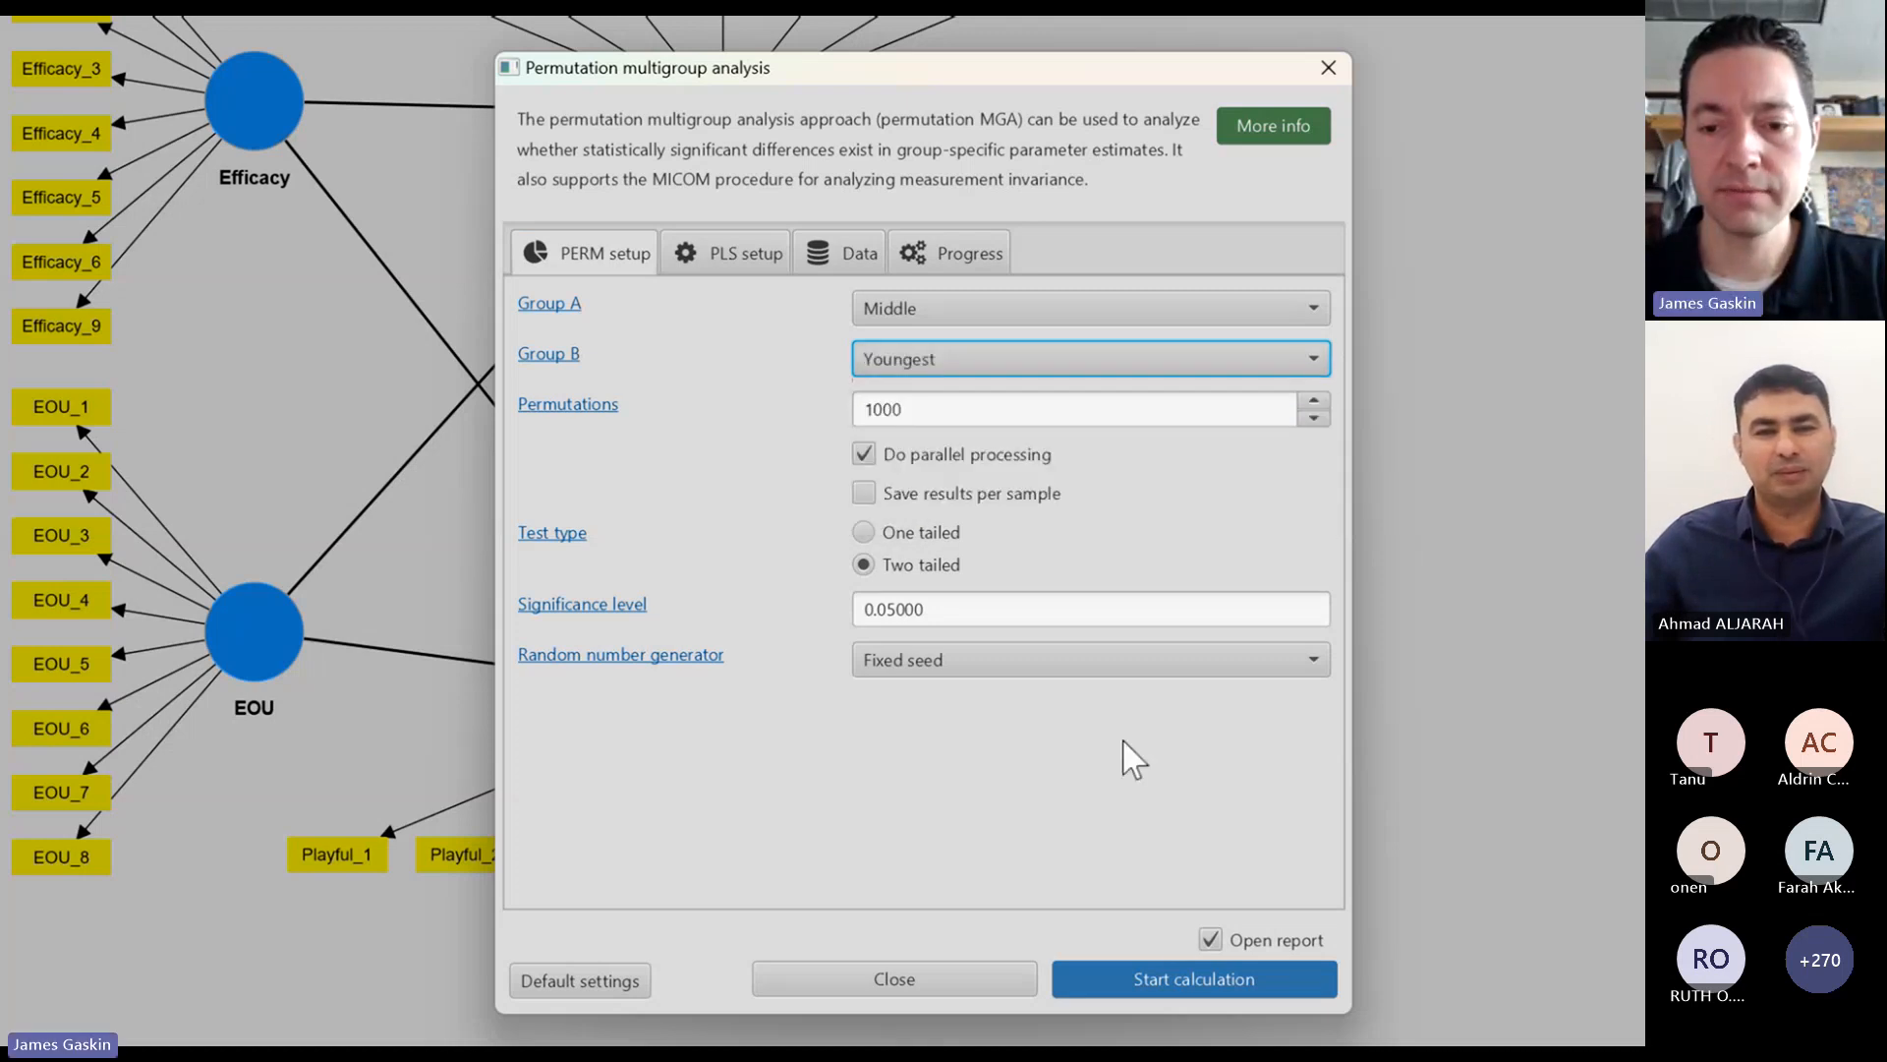
left_click(1190, 980)
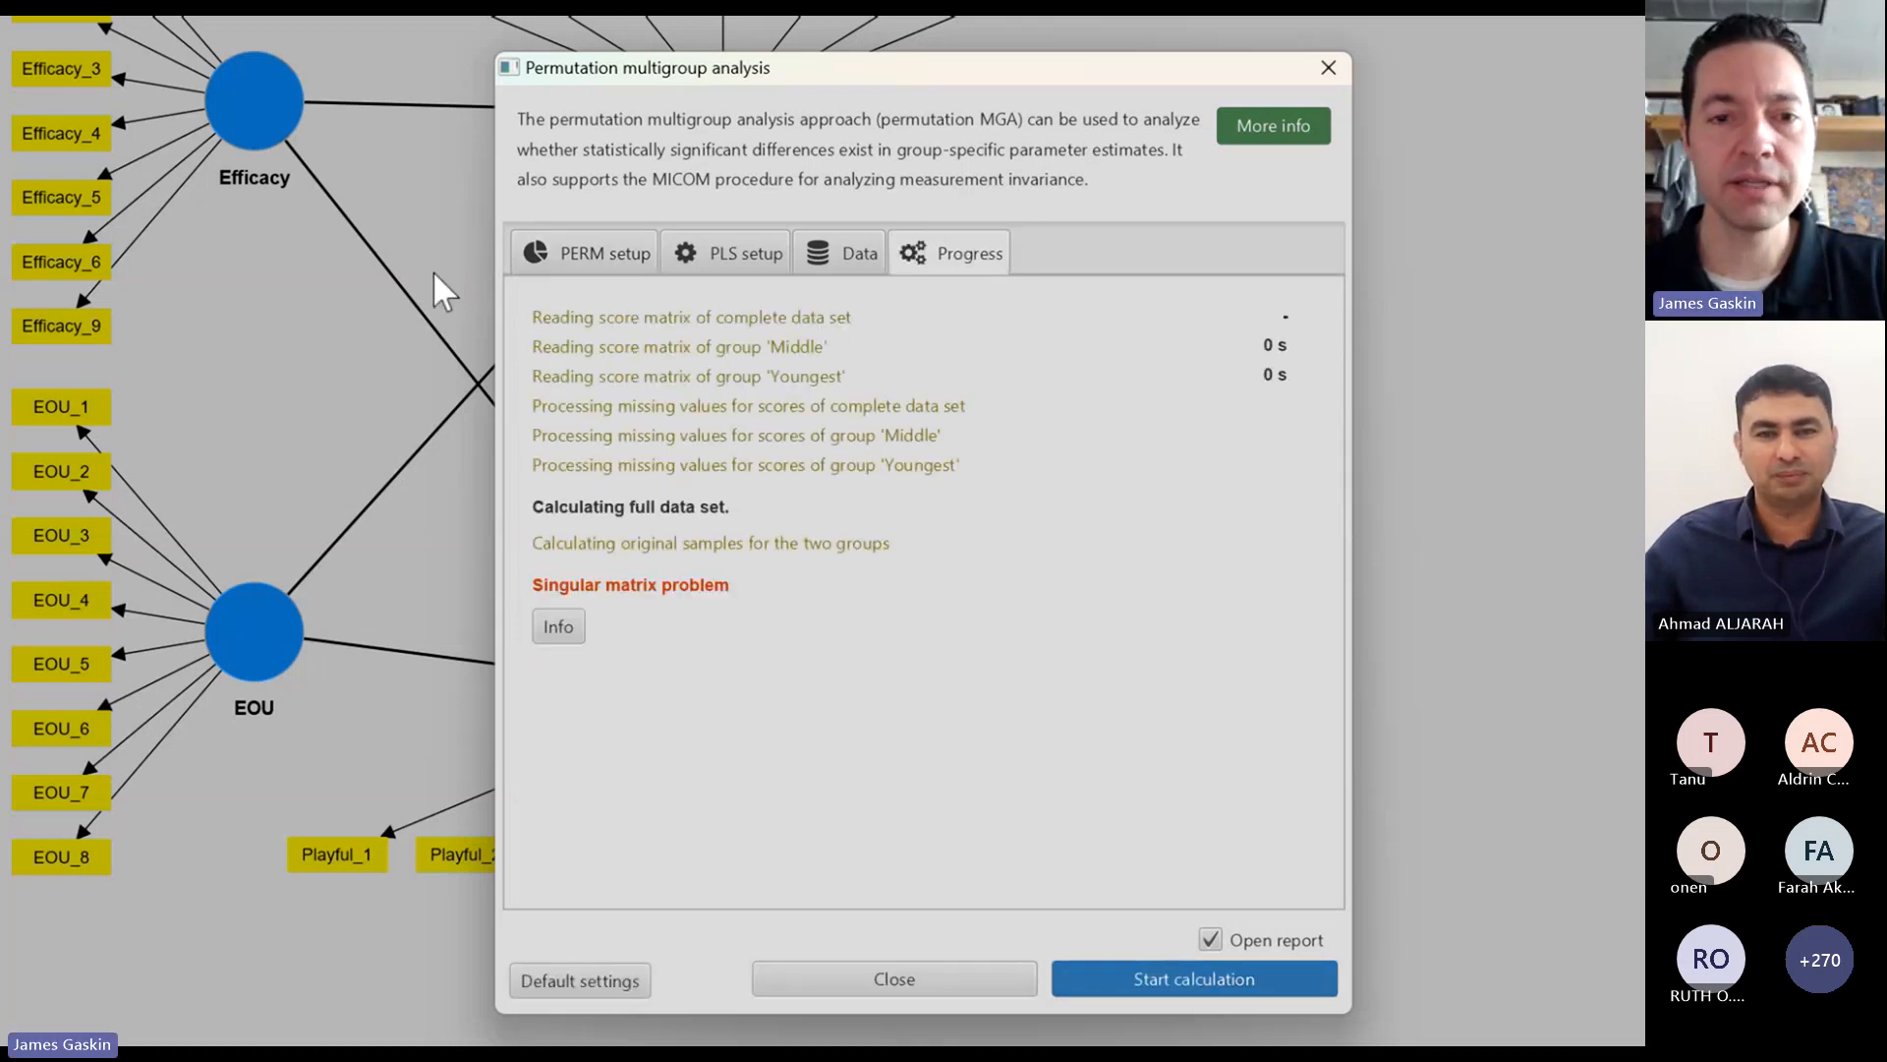
Step: Set Group A to Oldest and rerun the permutation multigroup analysis against Youngest
left_click(602, 258)
left_click(1032, 311)
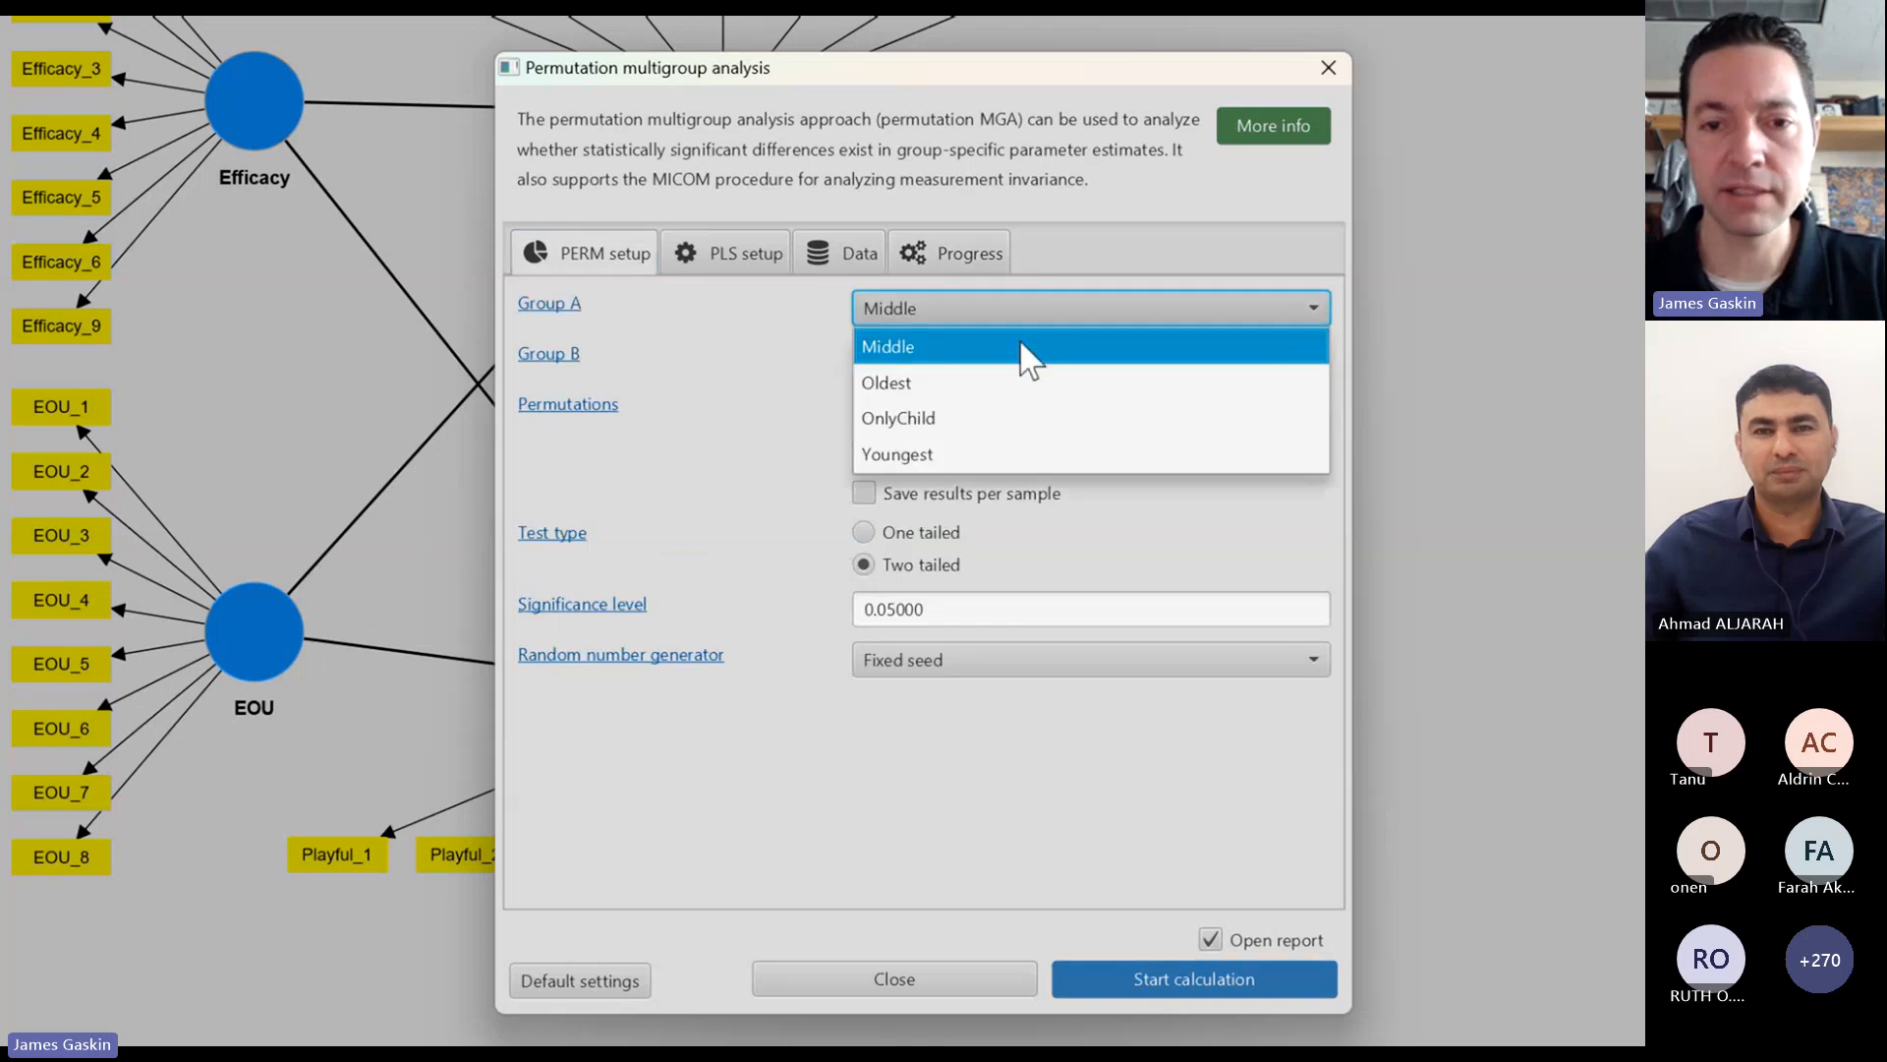
left_click(1015, 383)
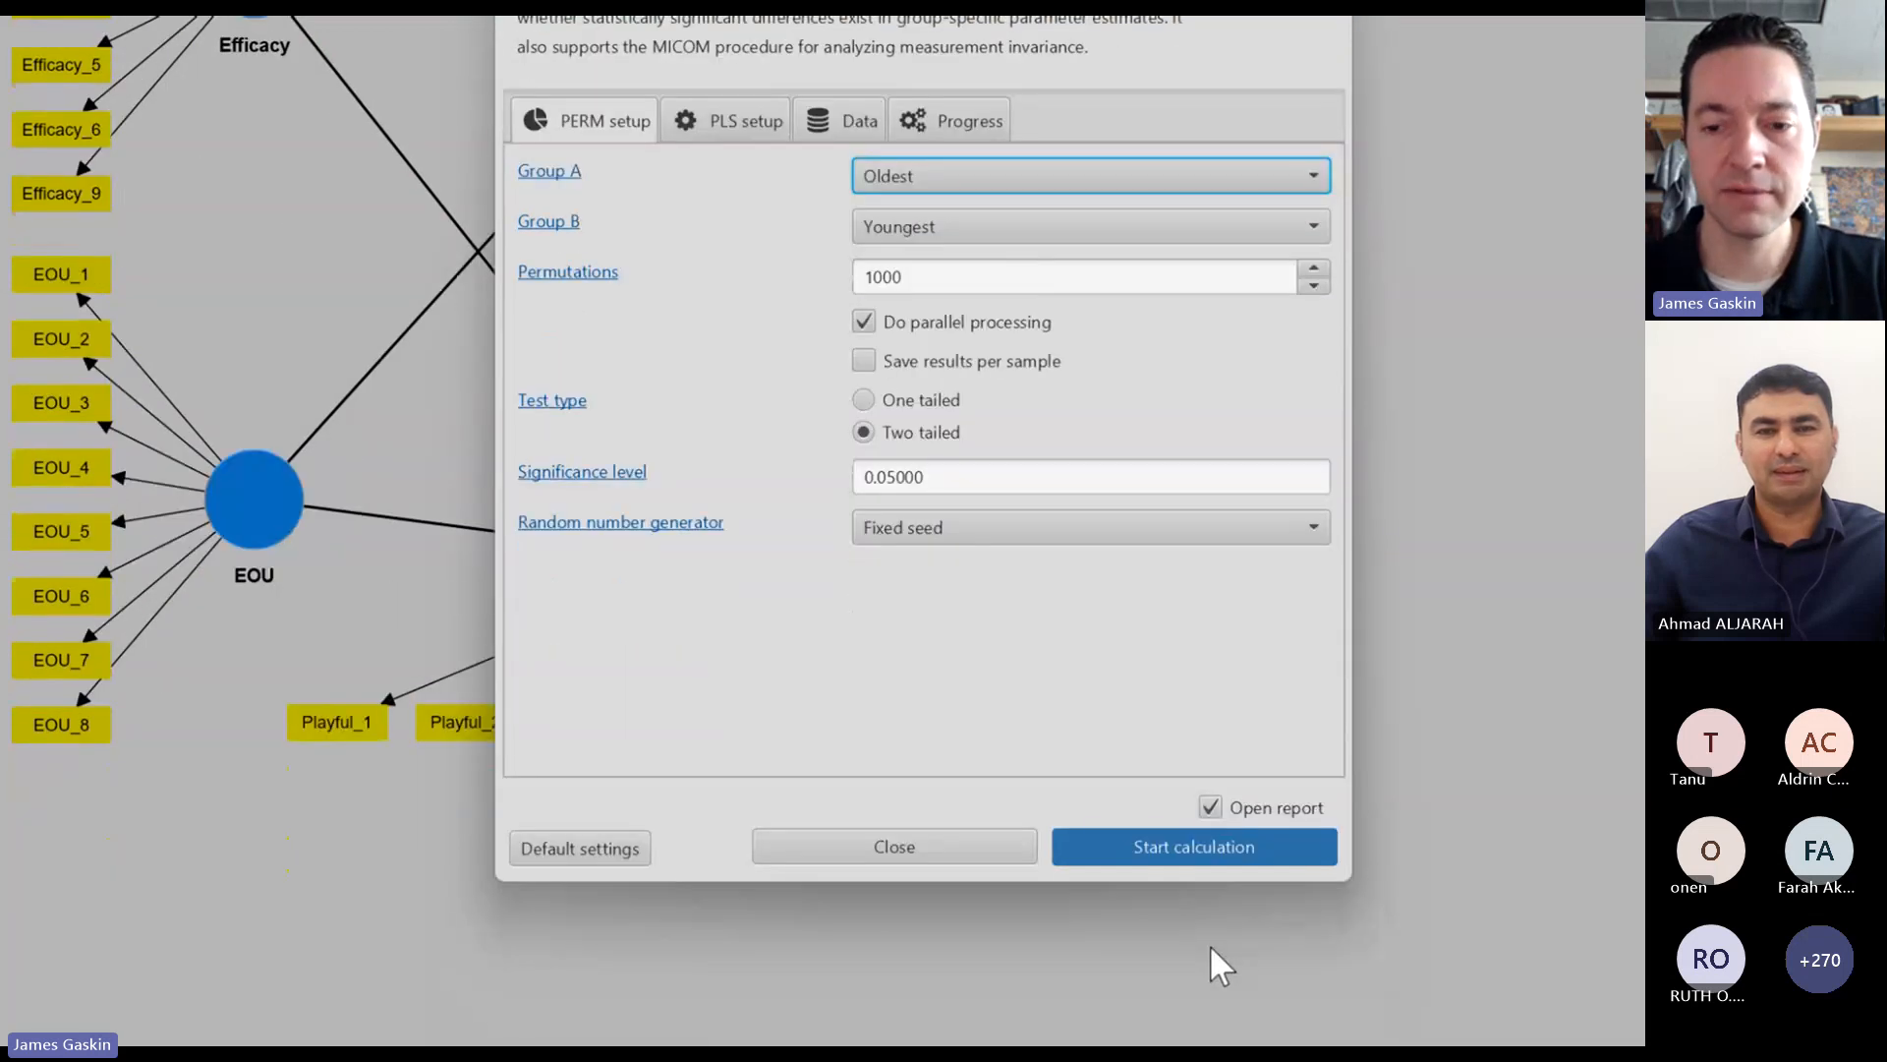
left_click(1217, 916)
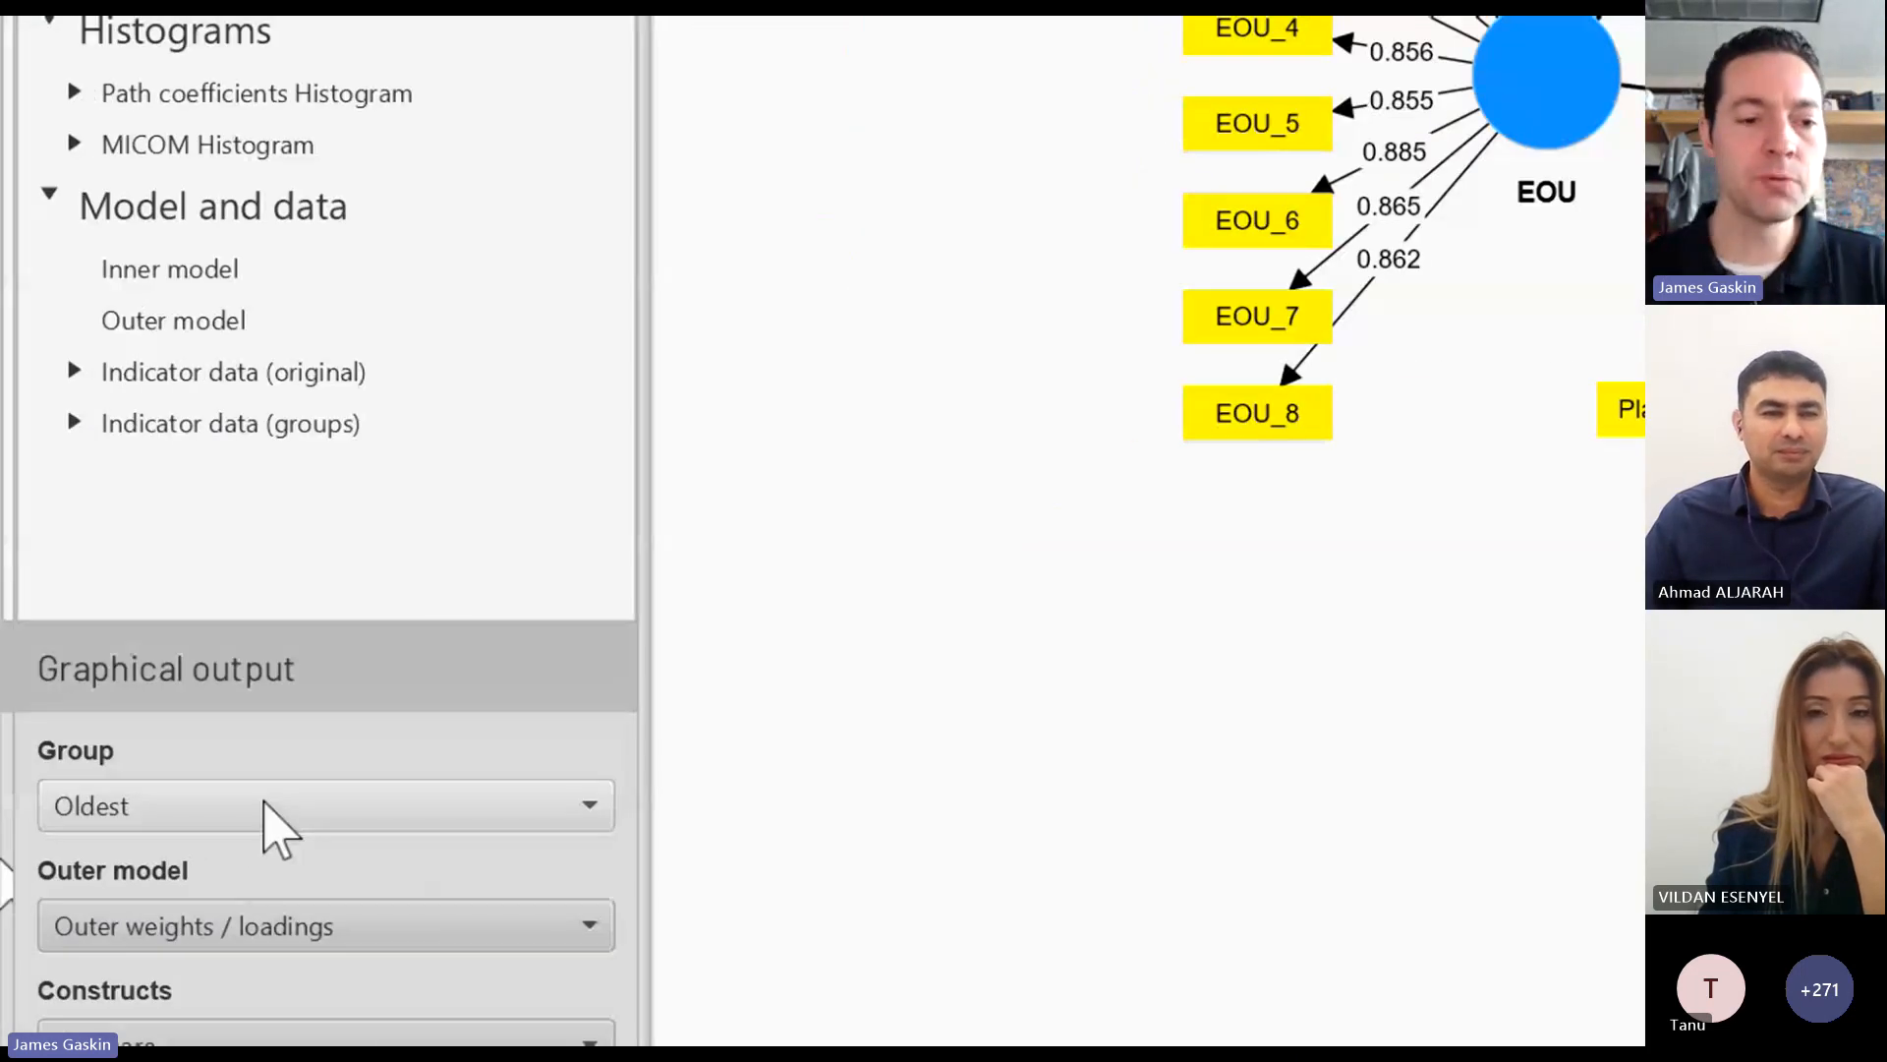
Step: Alternate the graphical output between the Oldest and Youngest groups to compare their loadings and path coefficients, ending on Youngest
left_click(278, 828)
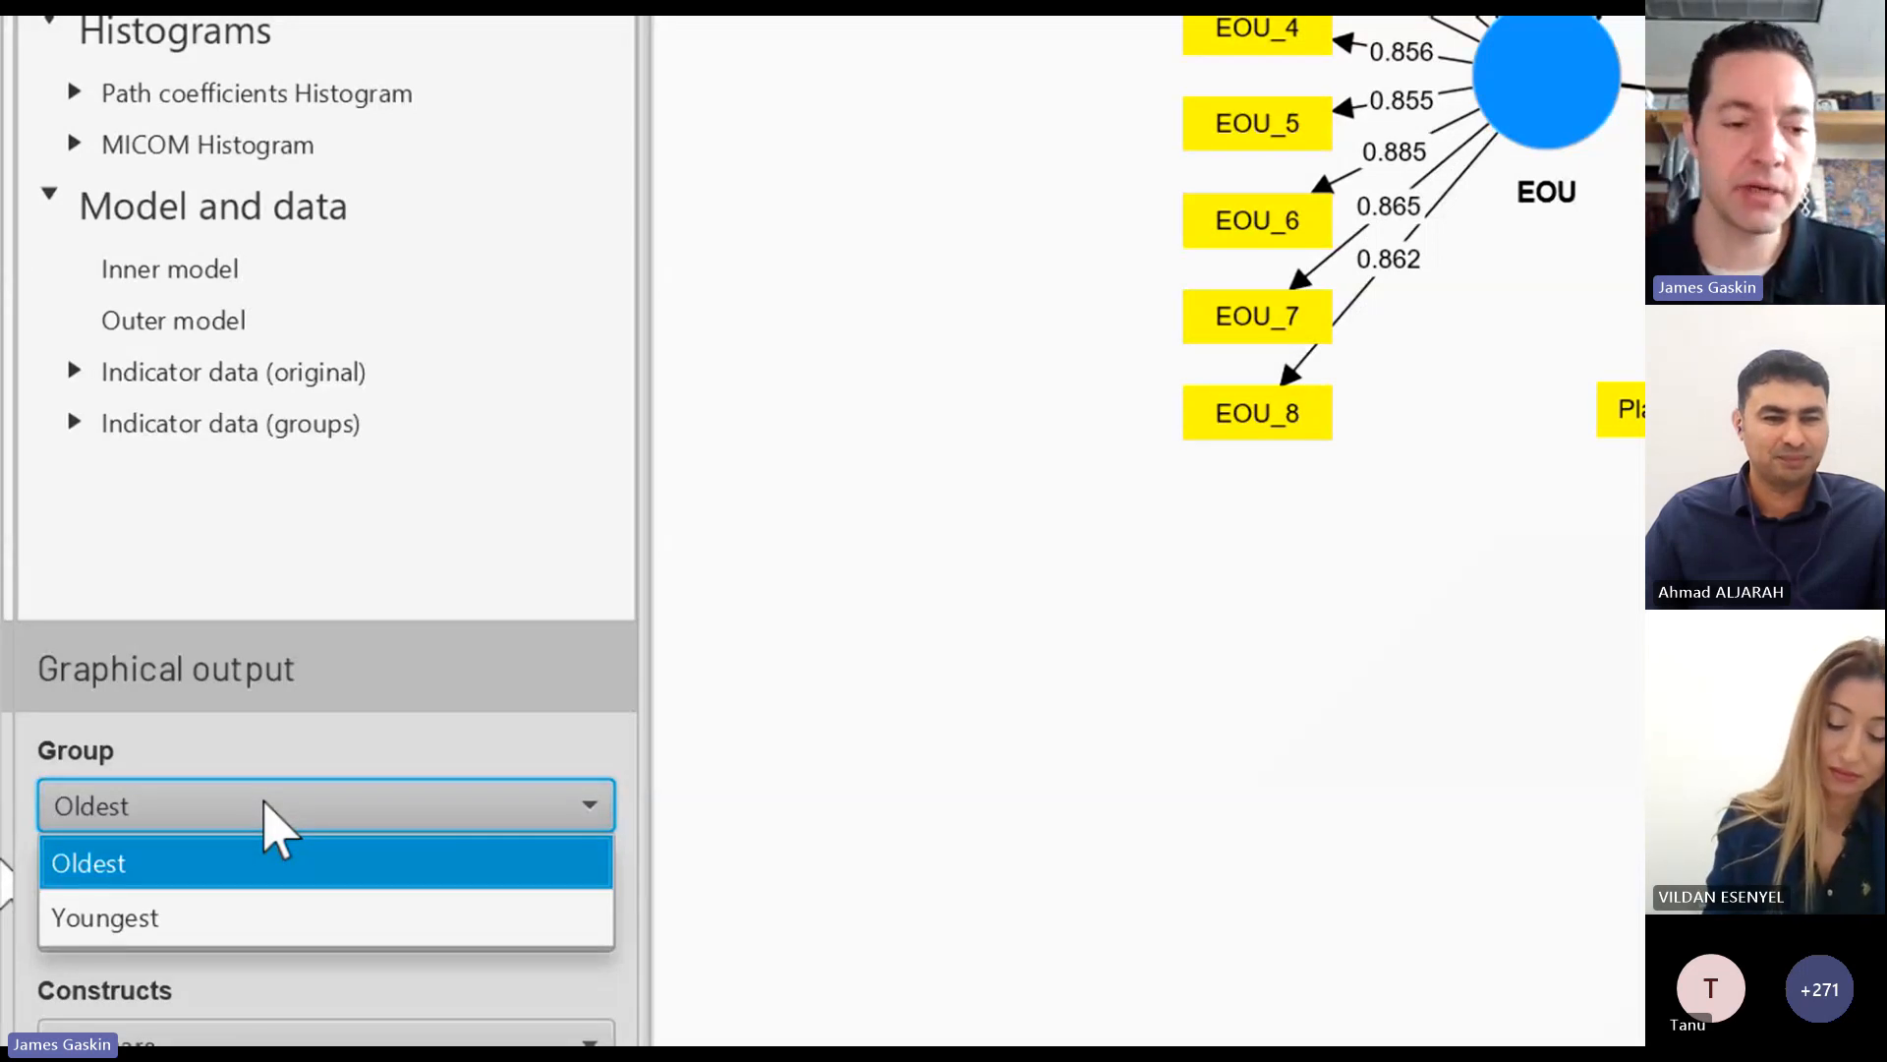
left_click(225, 929)
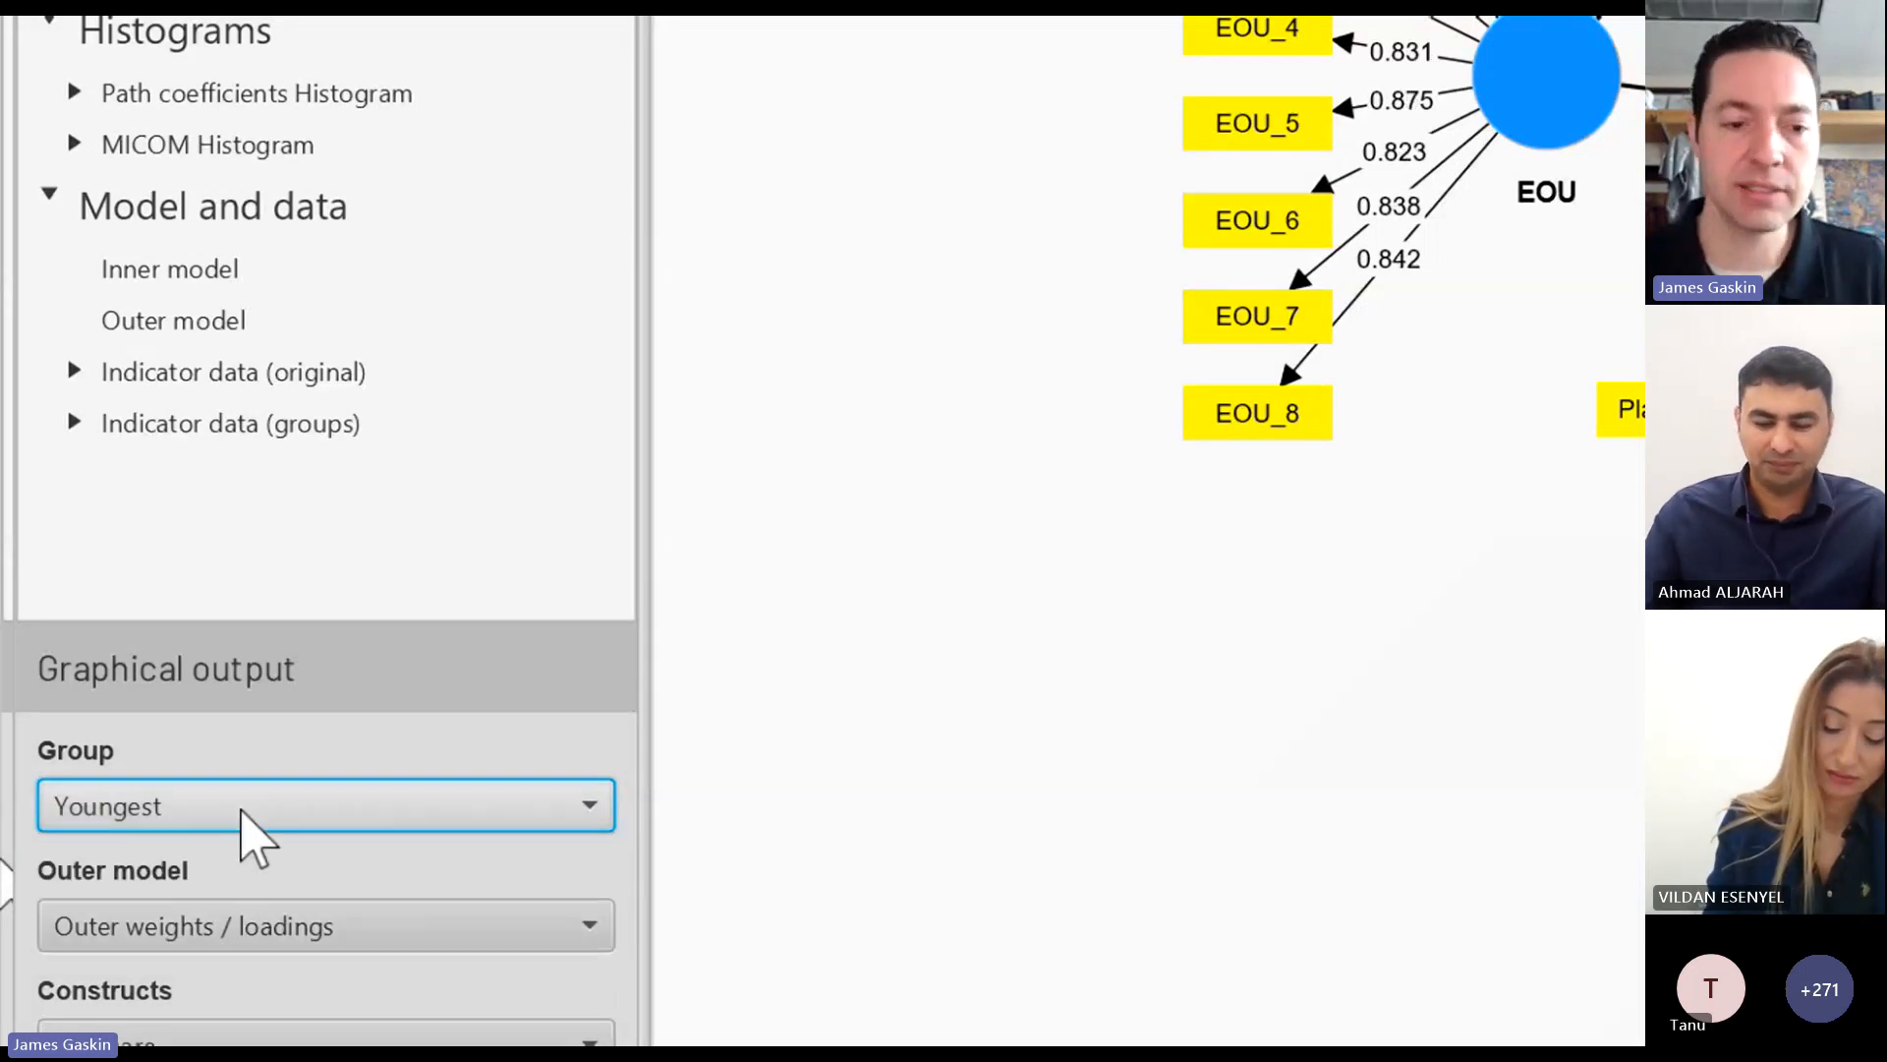
left_click(244, 824)
left_click(225, 865)
left_click(243, 826)
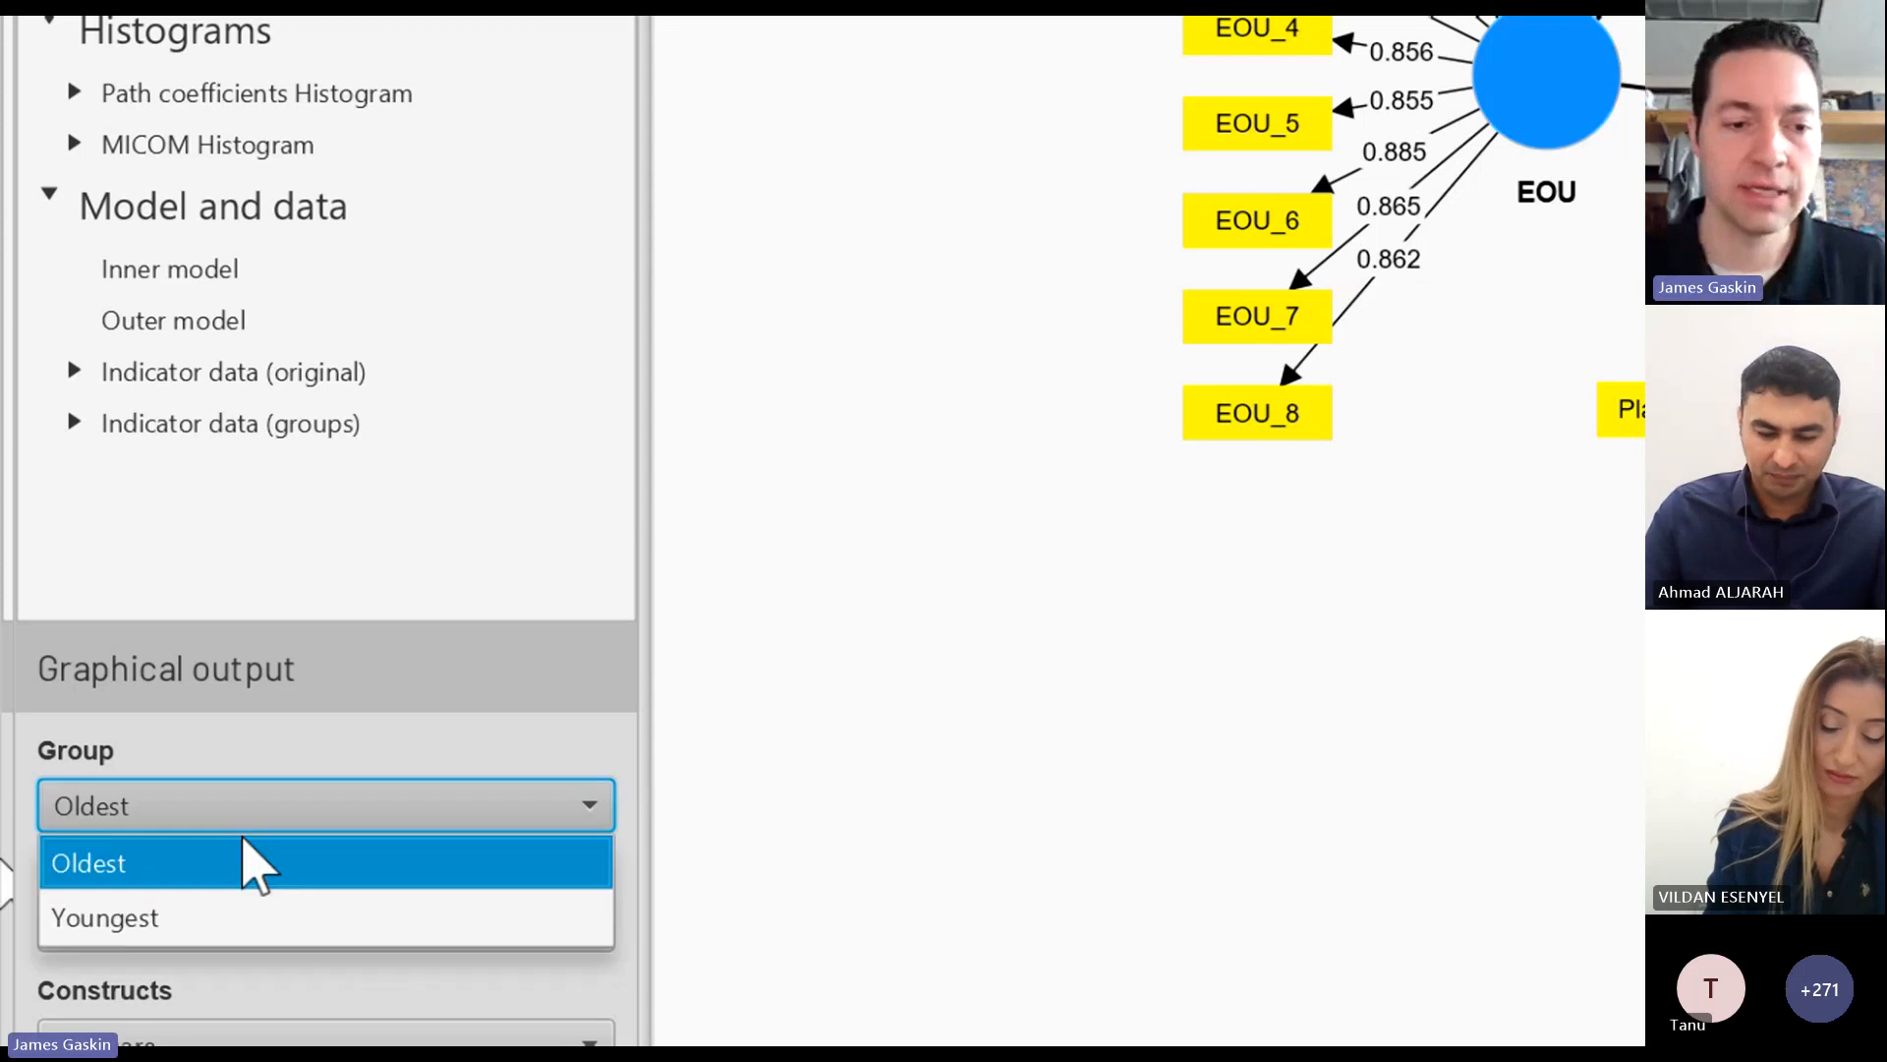
left_click(253, 916)
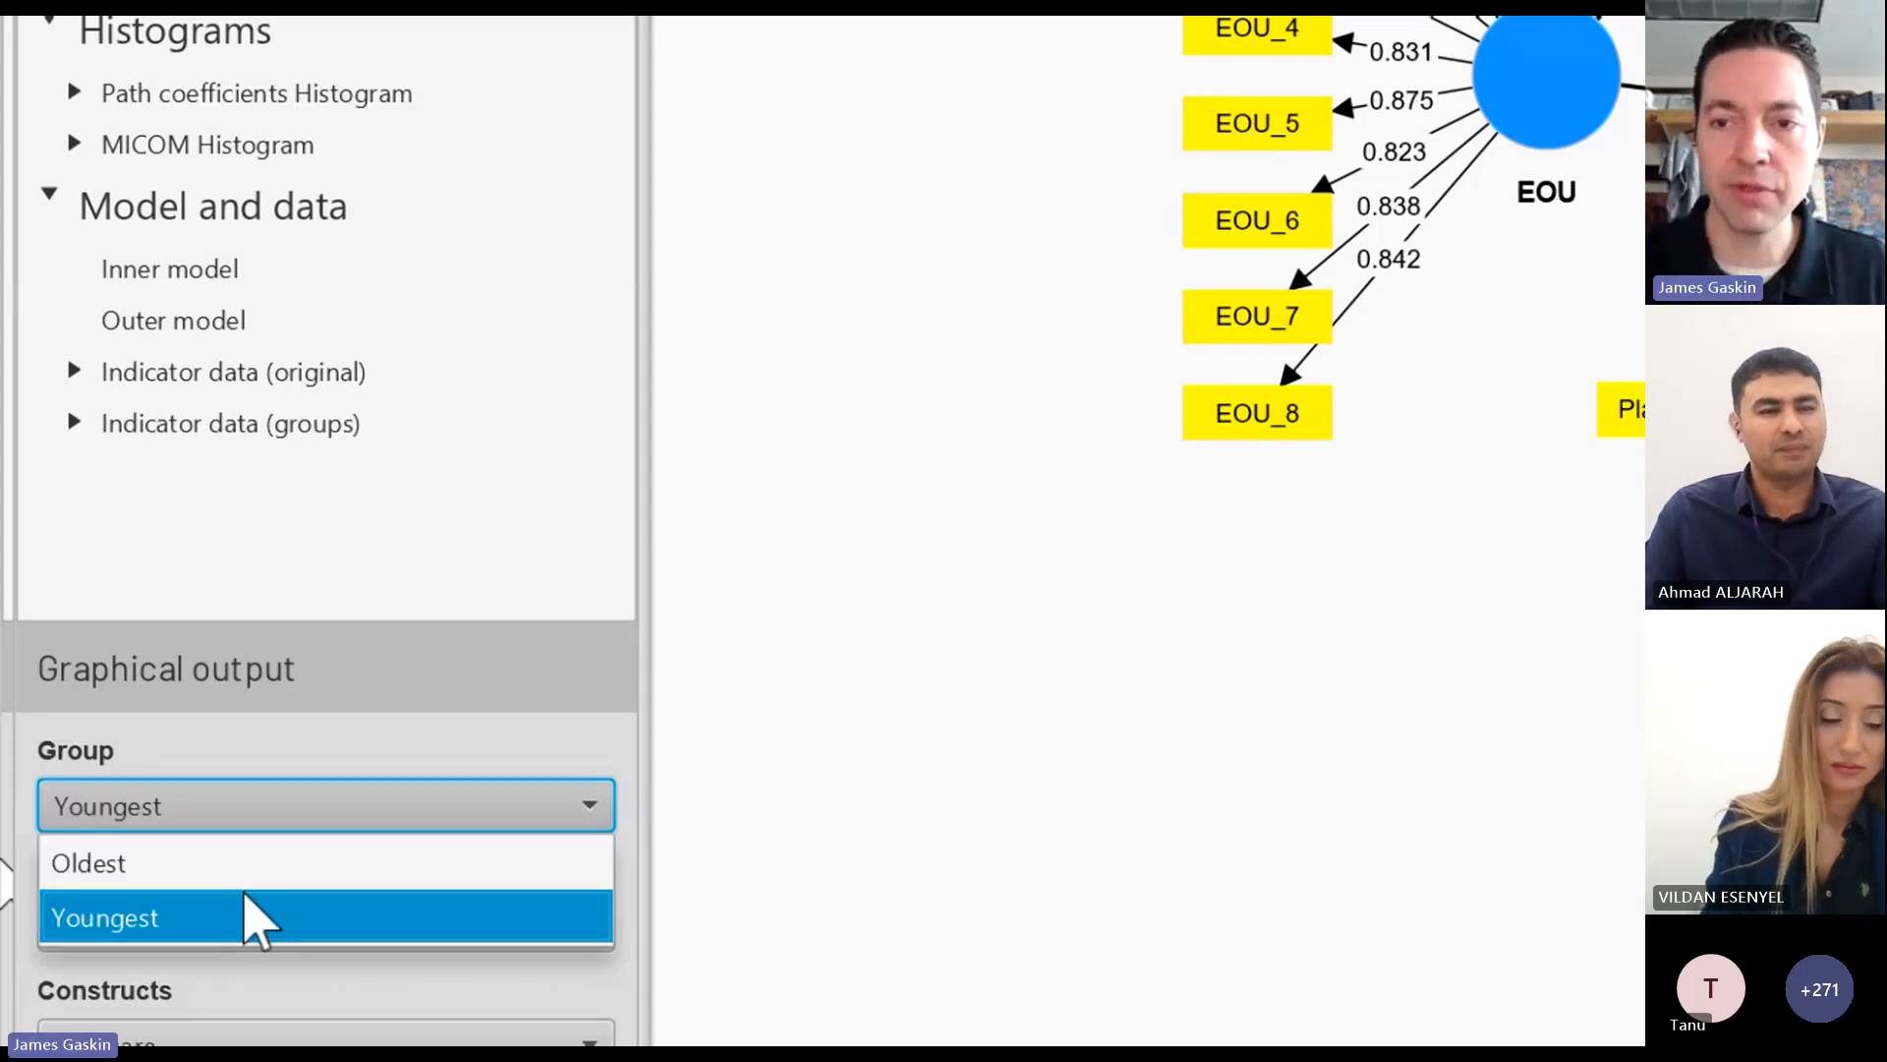
key("Up")
key("Down")
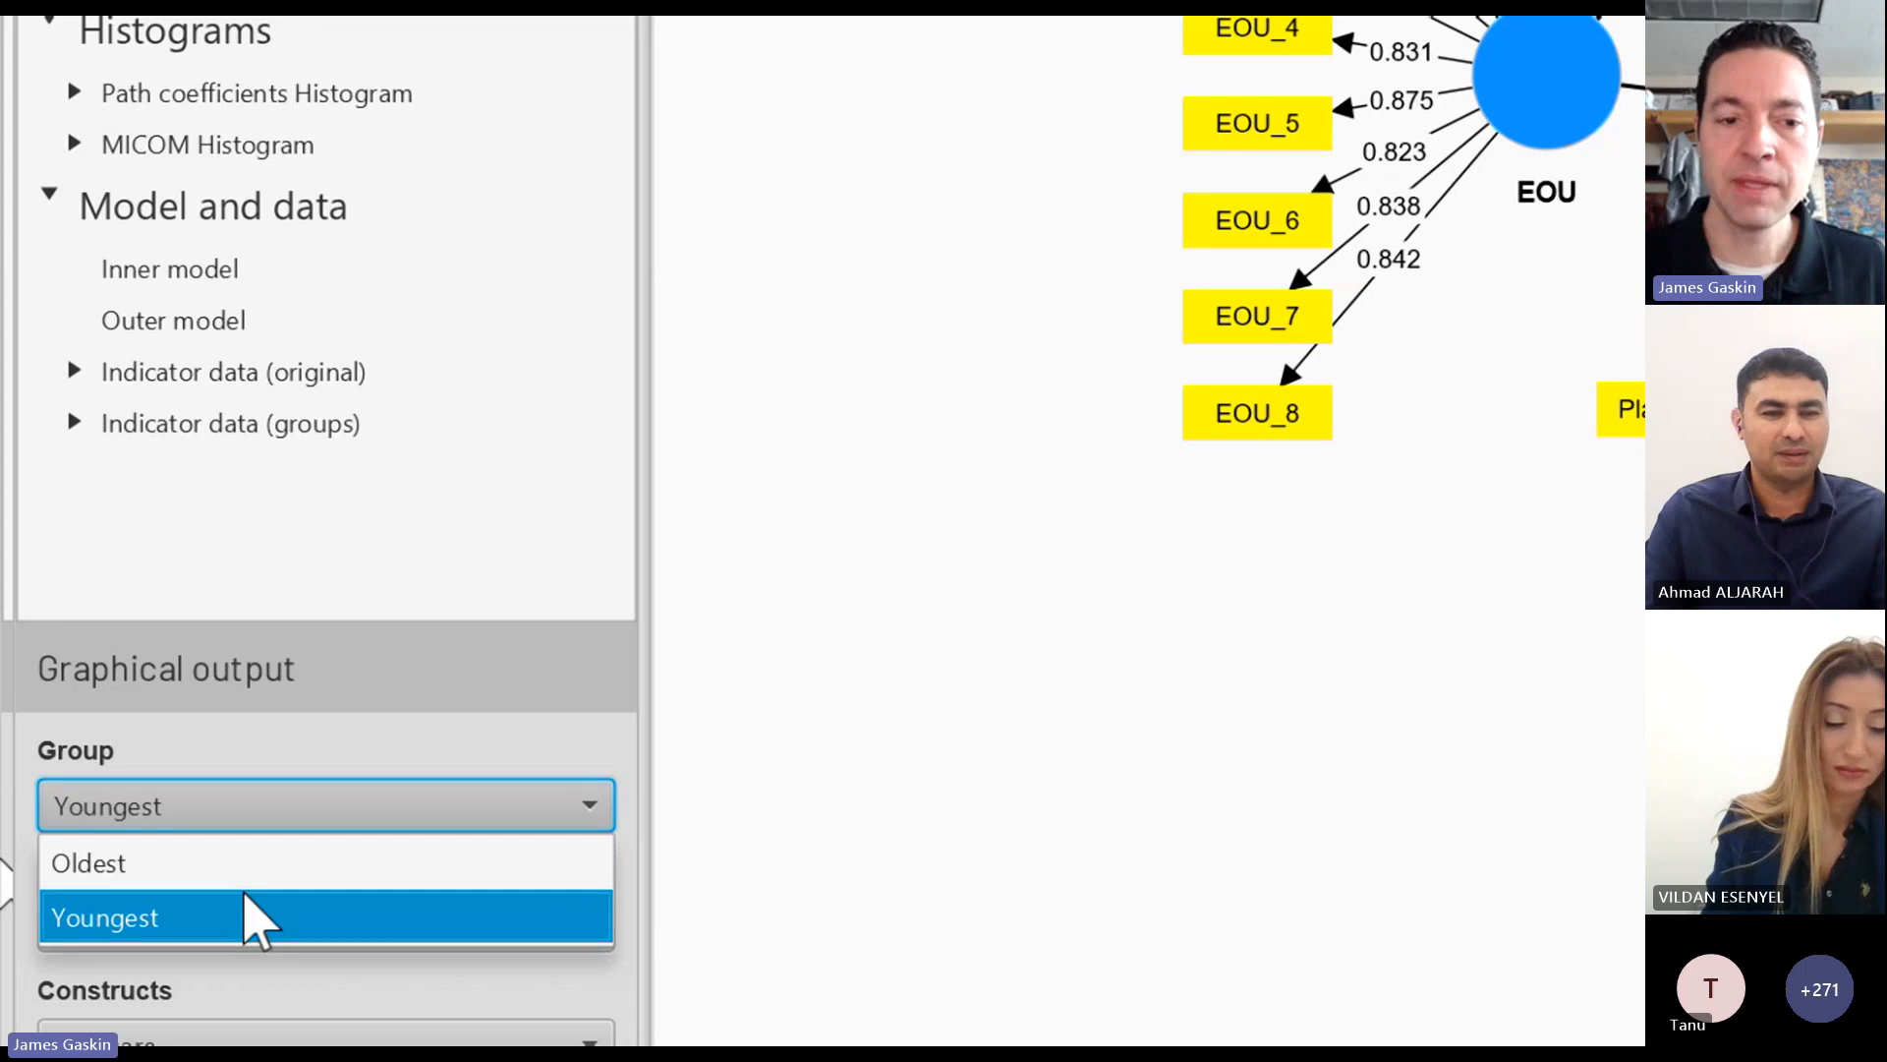
key("super+plus")
key("super+minus")
key("super+minus")
key("super+minus")
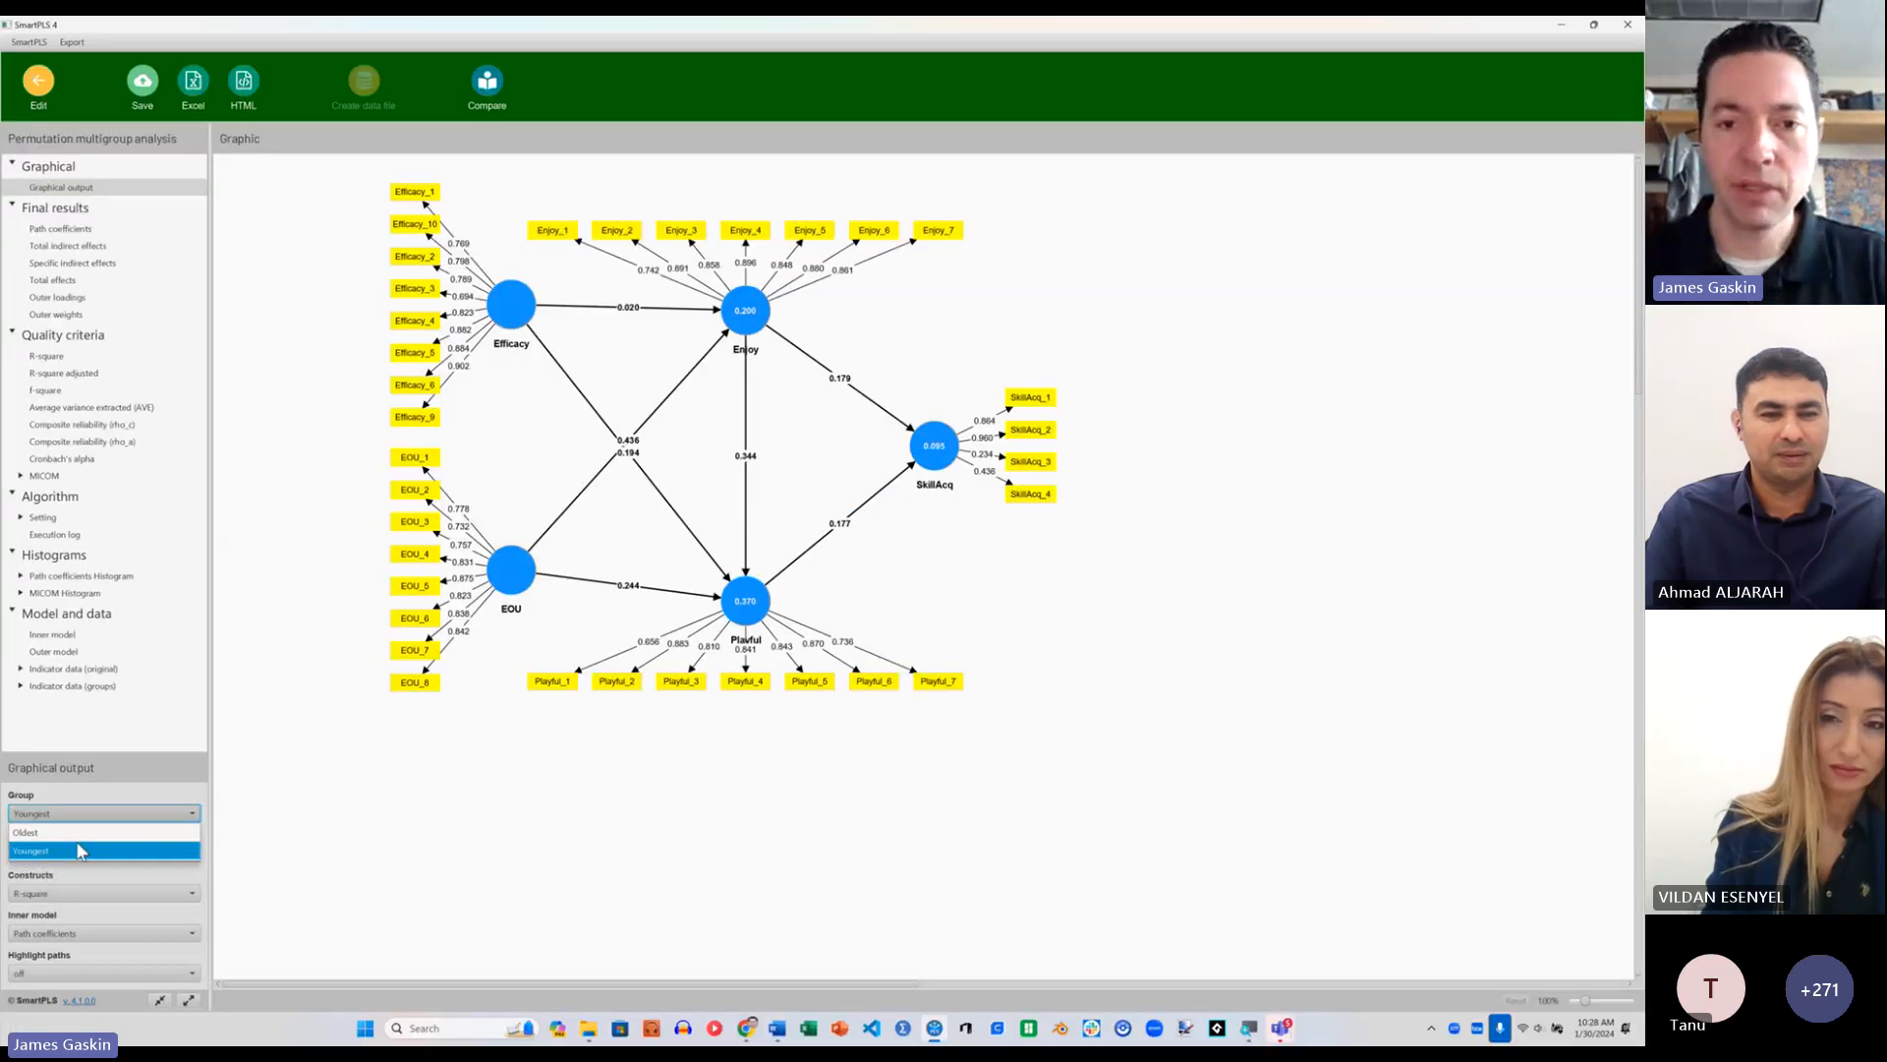
key("Up")
key("Down")
key("Up")
key("Down")
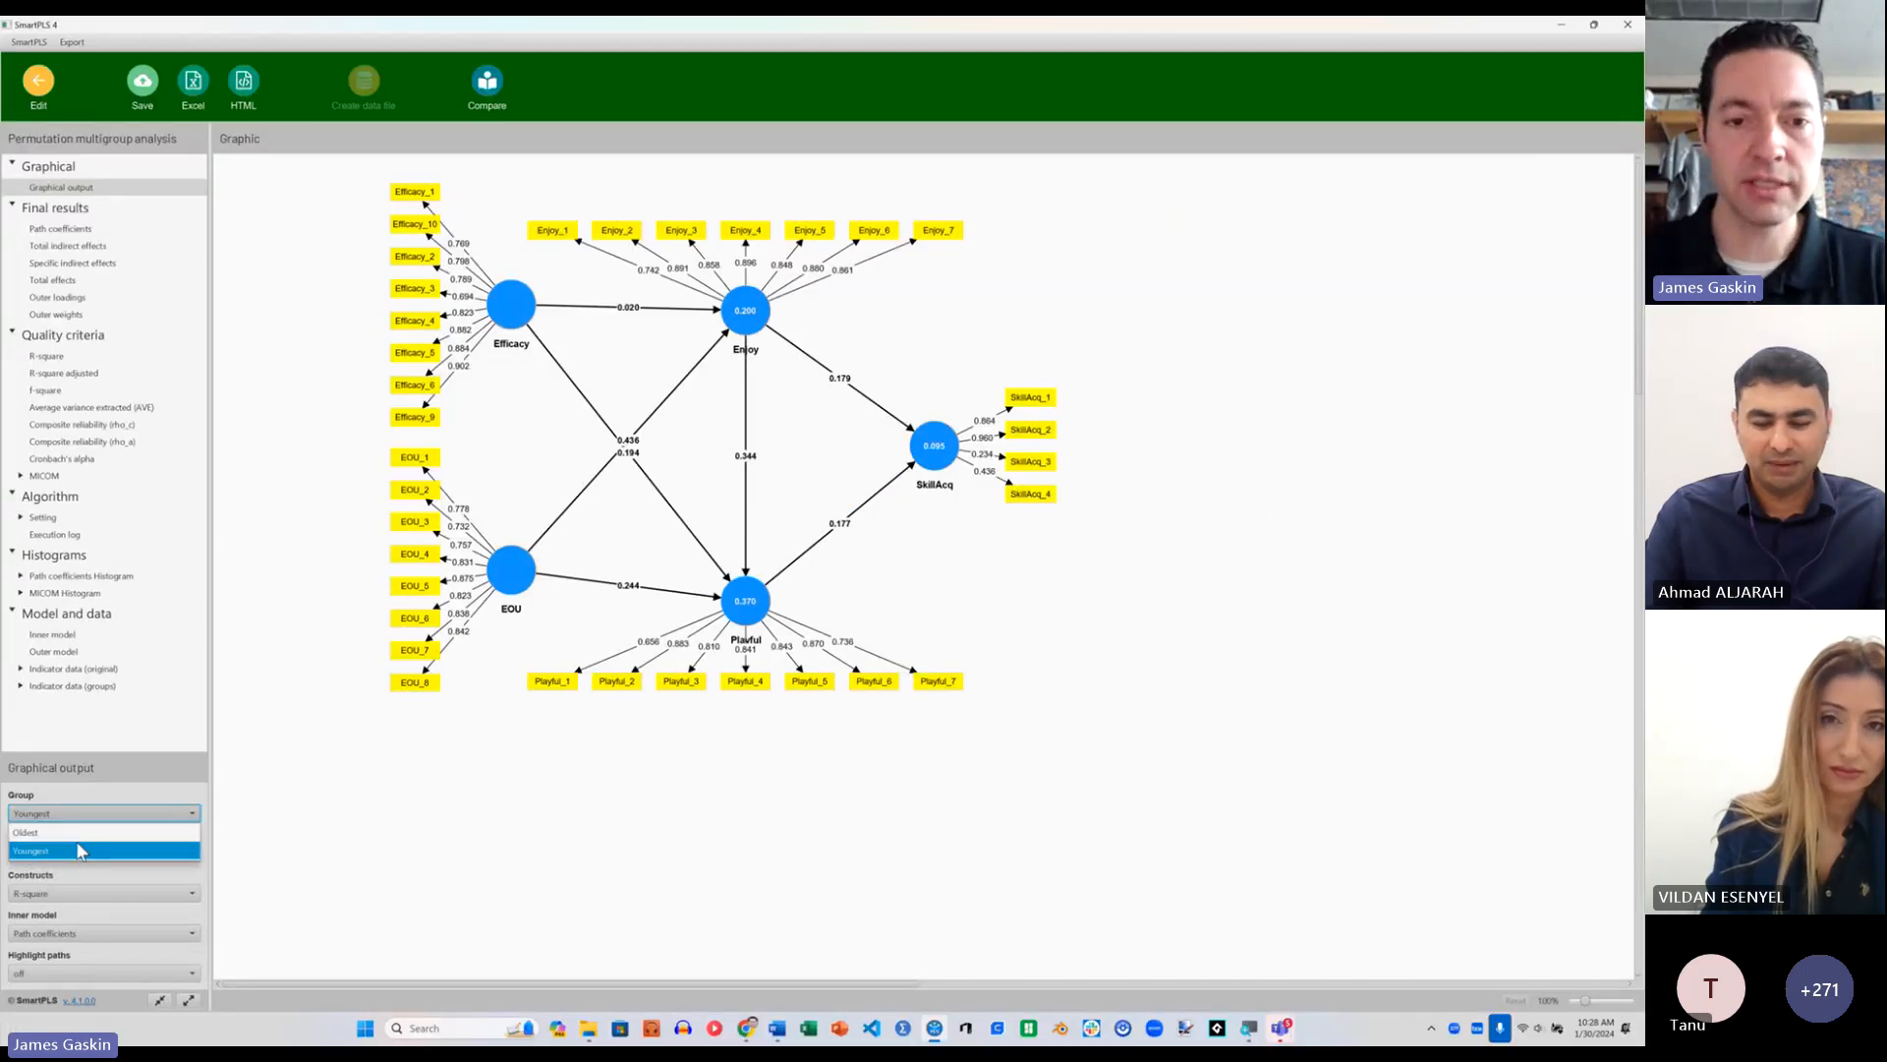
key("Up")
key("Down")
key("Up")
key("Down")
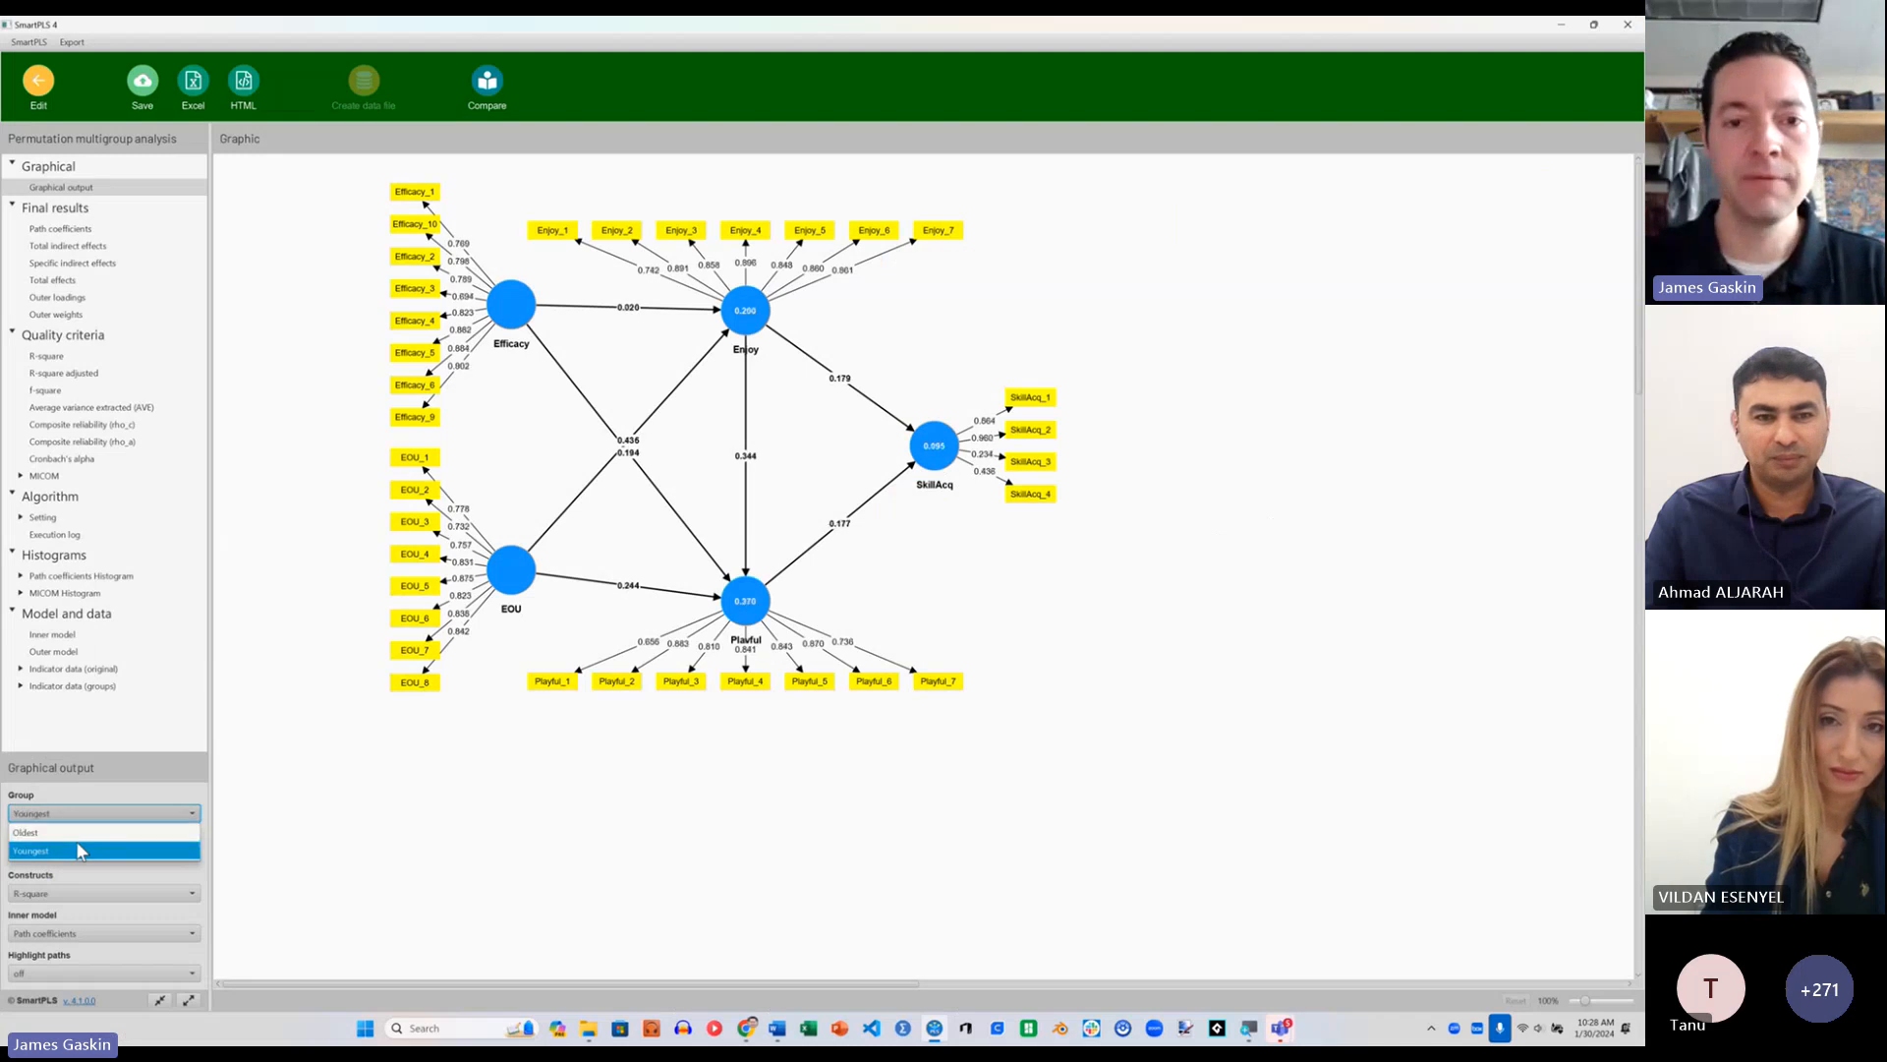
left_click(79, 850)
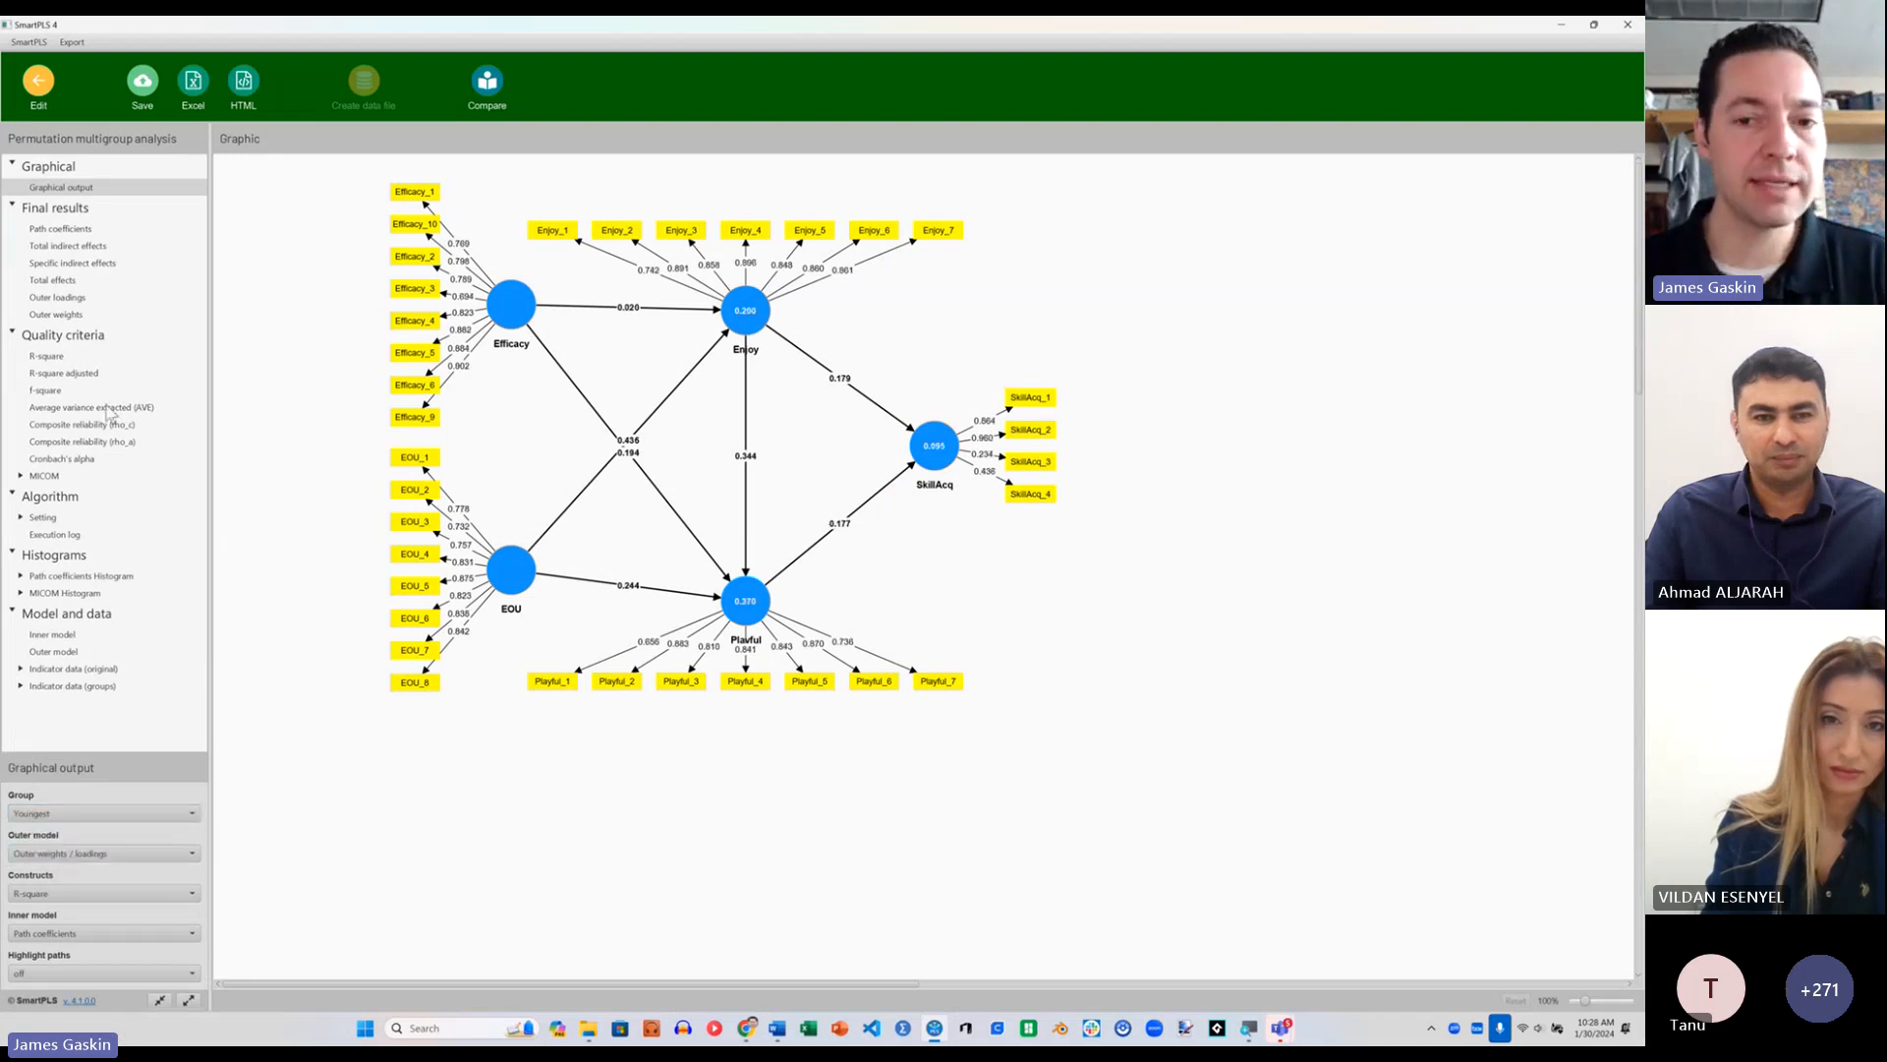
Step: View the path coefficients of the permutation multigroup results and sort them in ascending order by Original (Oldest)
left_click(80, 232)
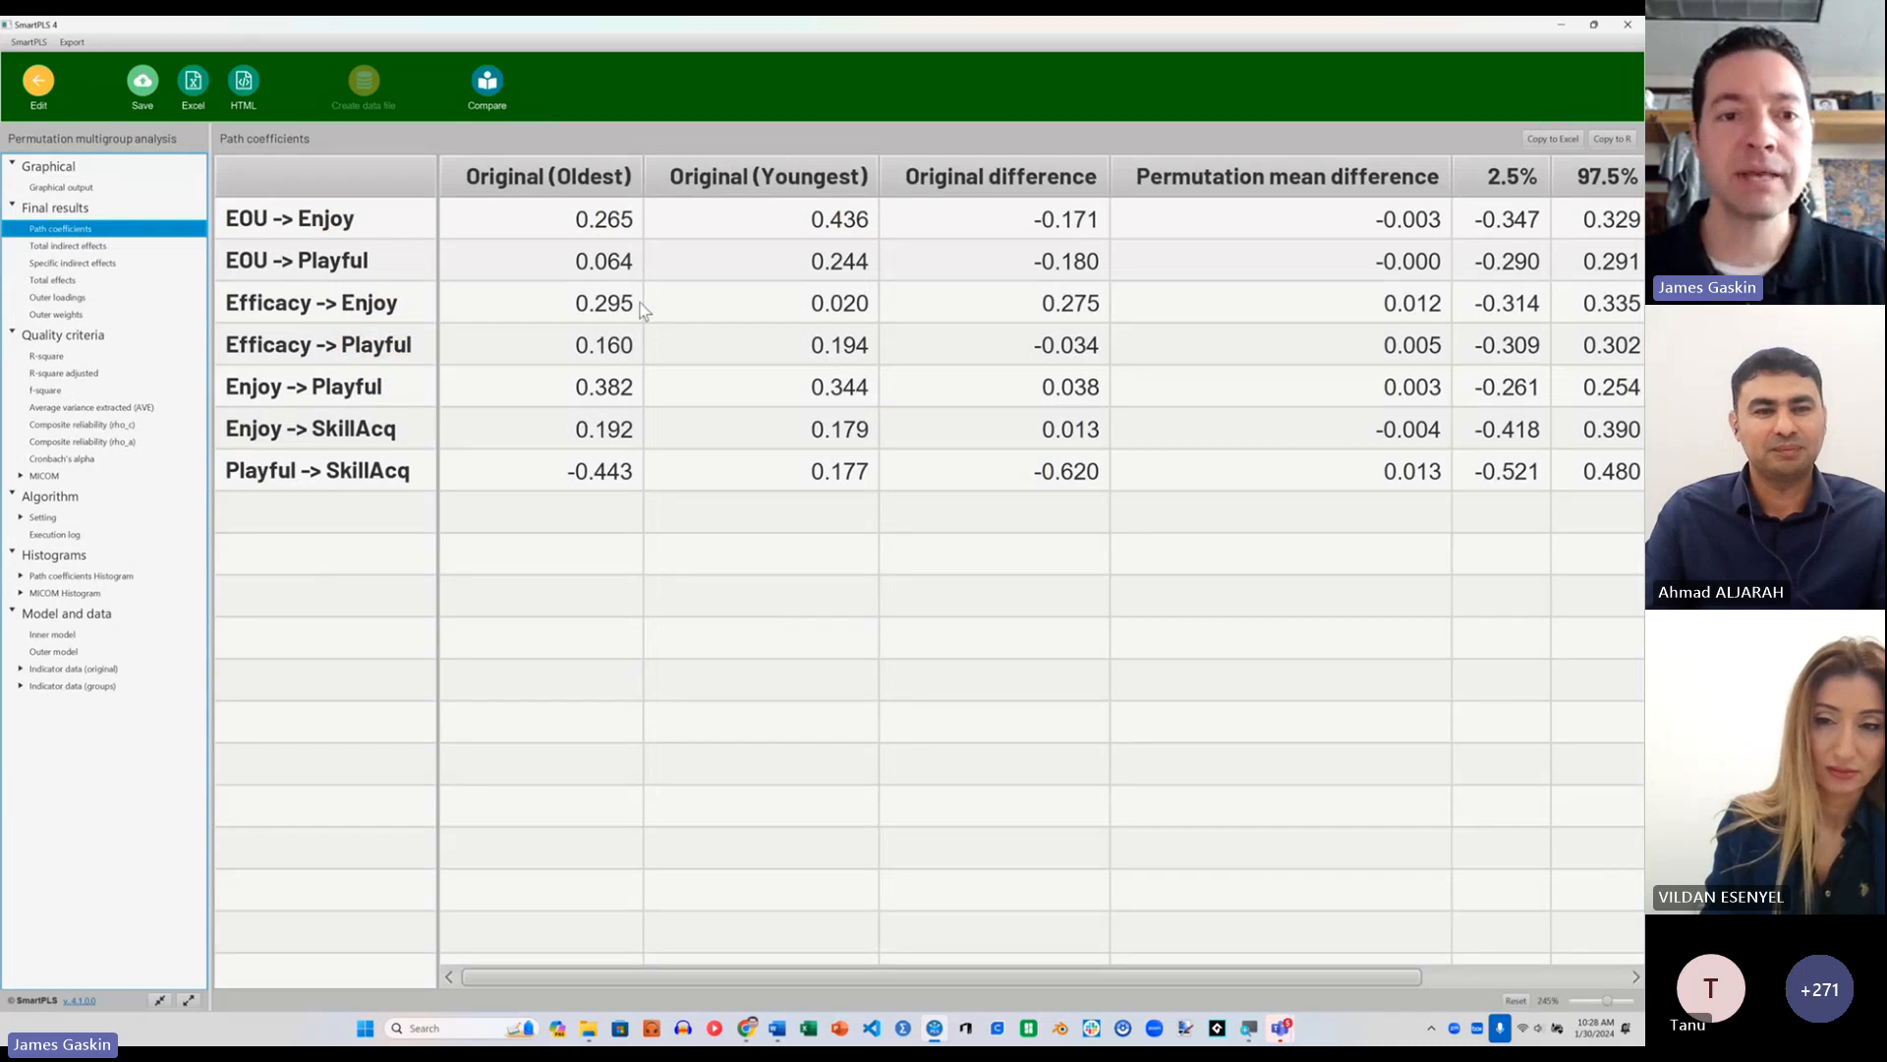
left_click(555, 179)
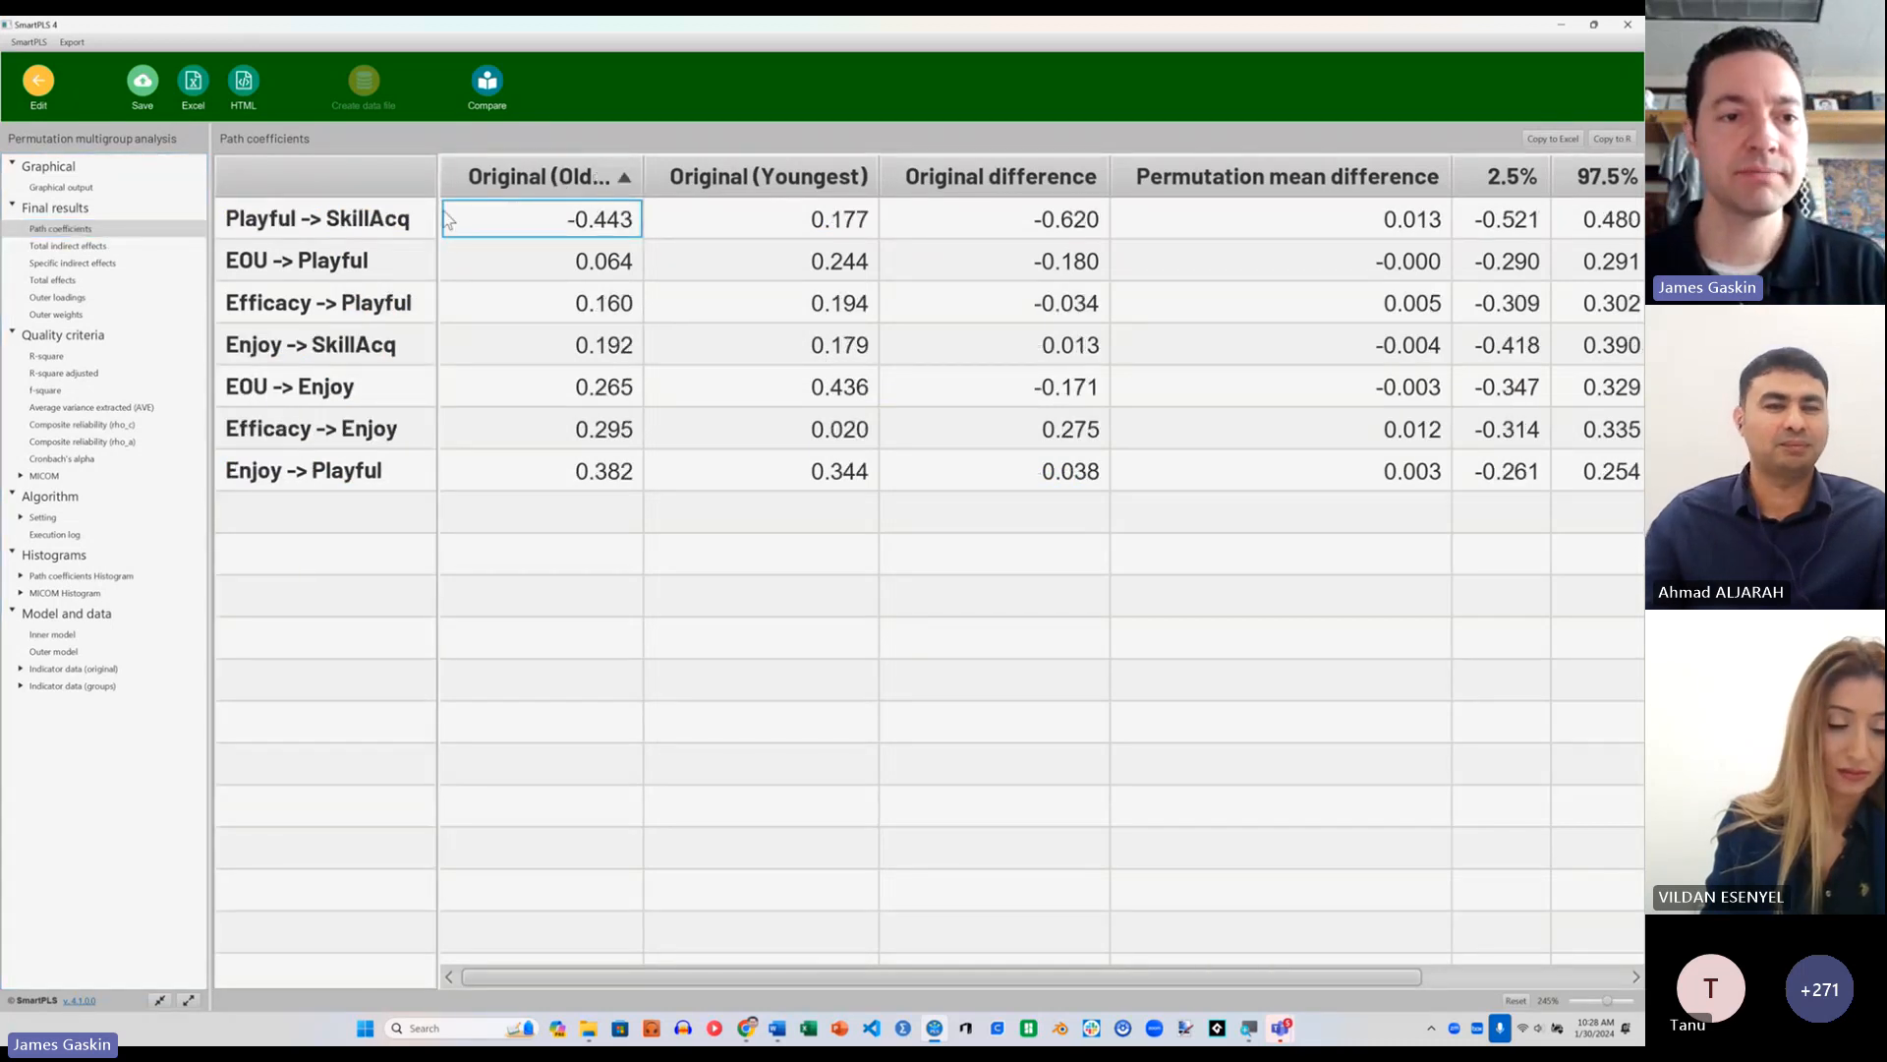
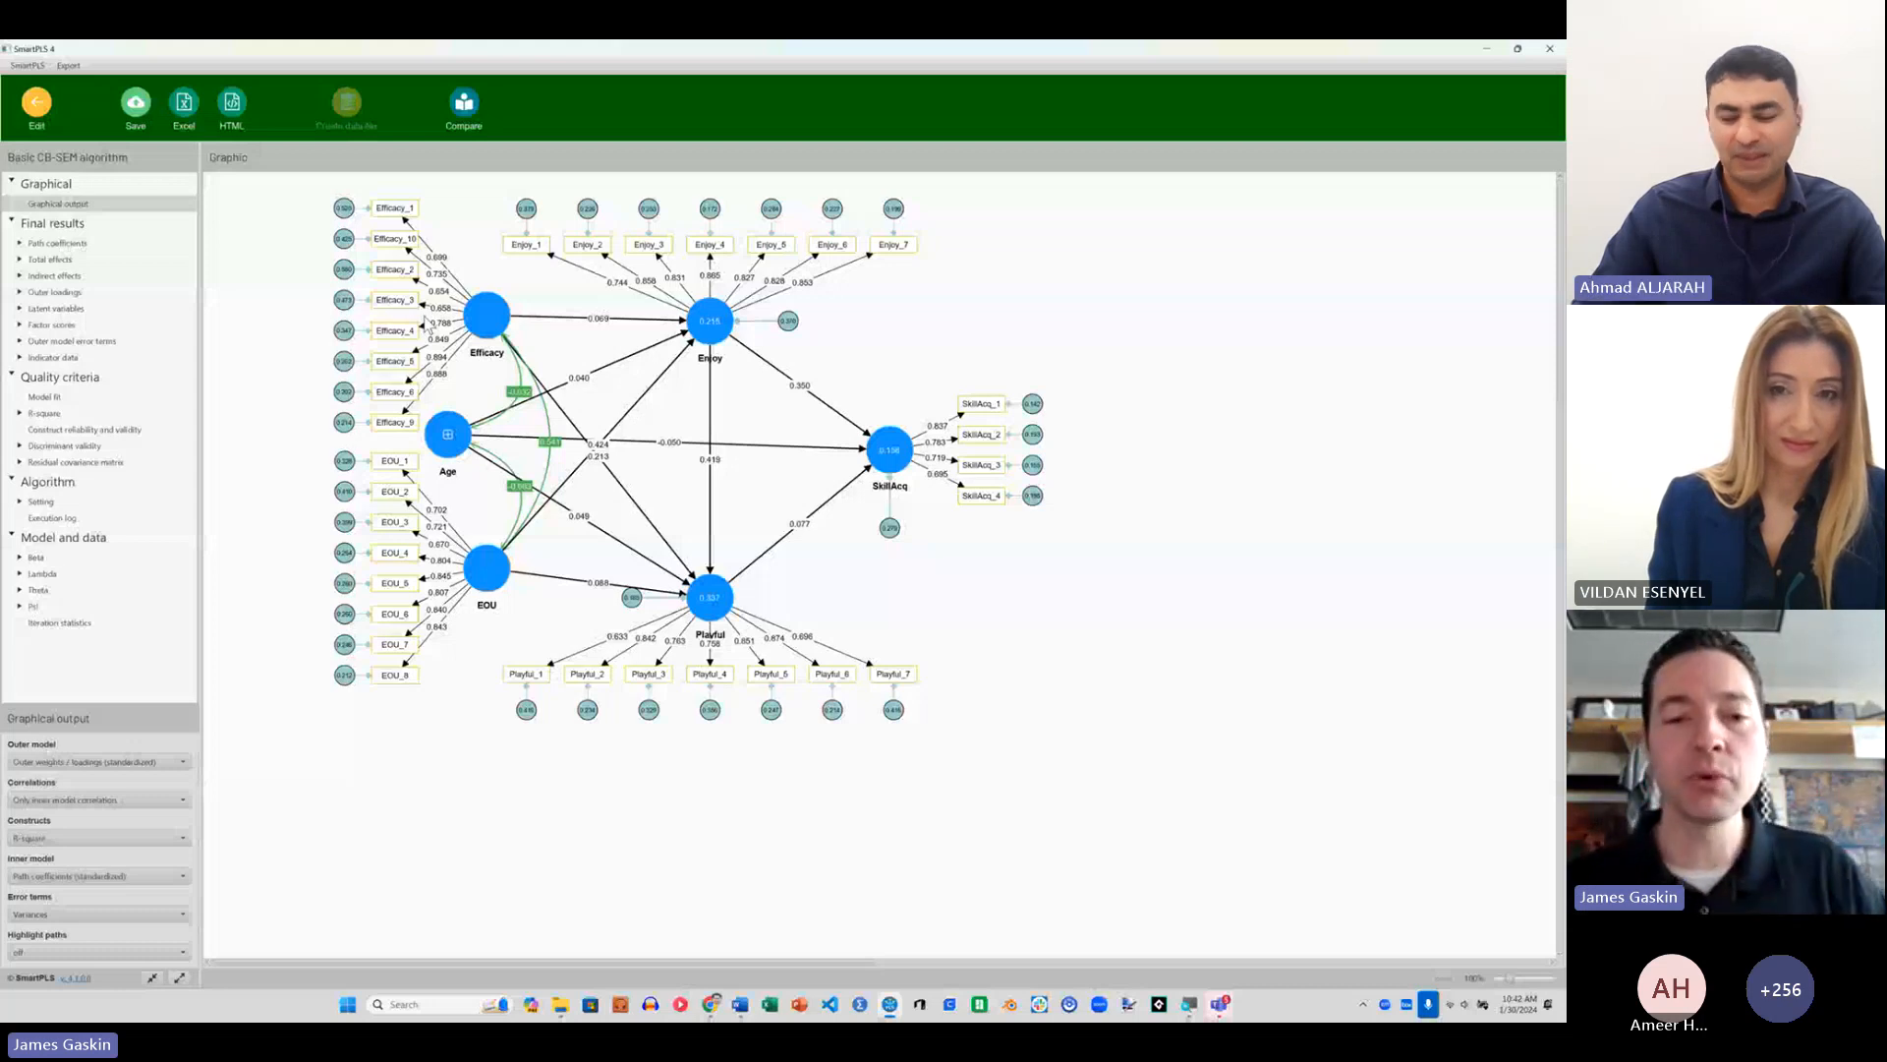
Step: Leave the CB-SEM results, switch to the PROCESS model "processmodel" and activate the Quadratic effect tool to show the available paths
left_click(36, 103)
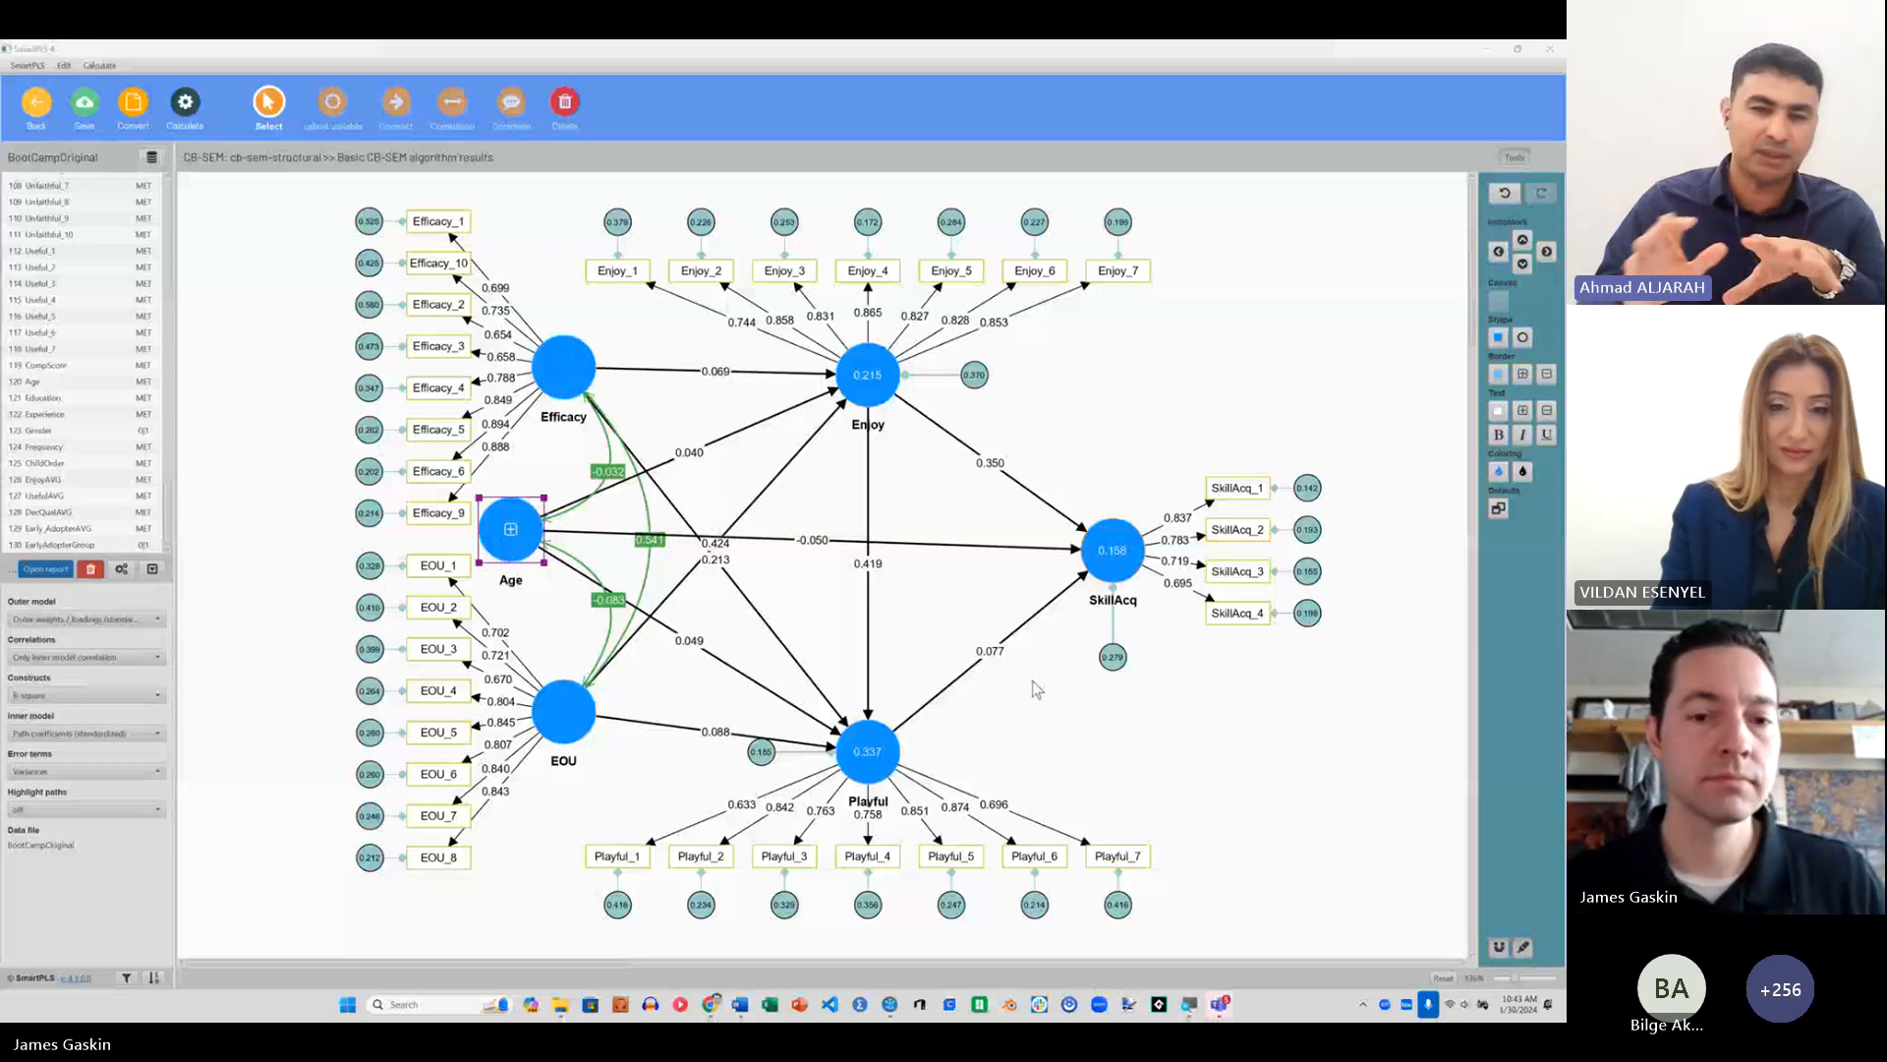
left_click(37, 103)
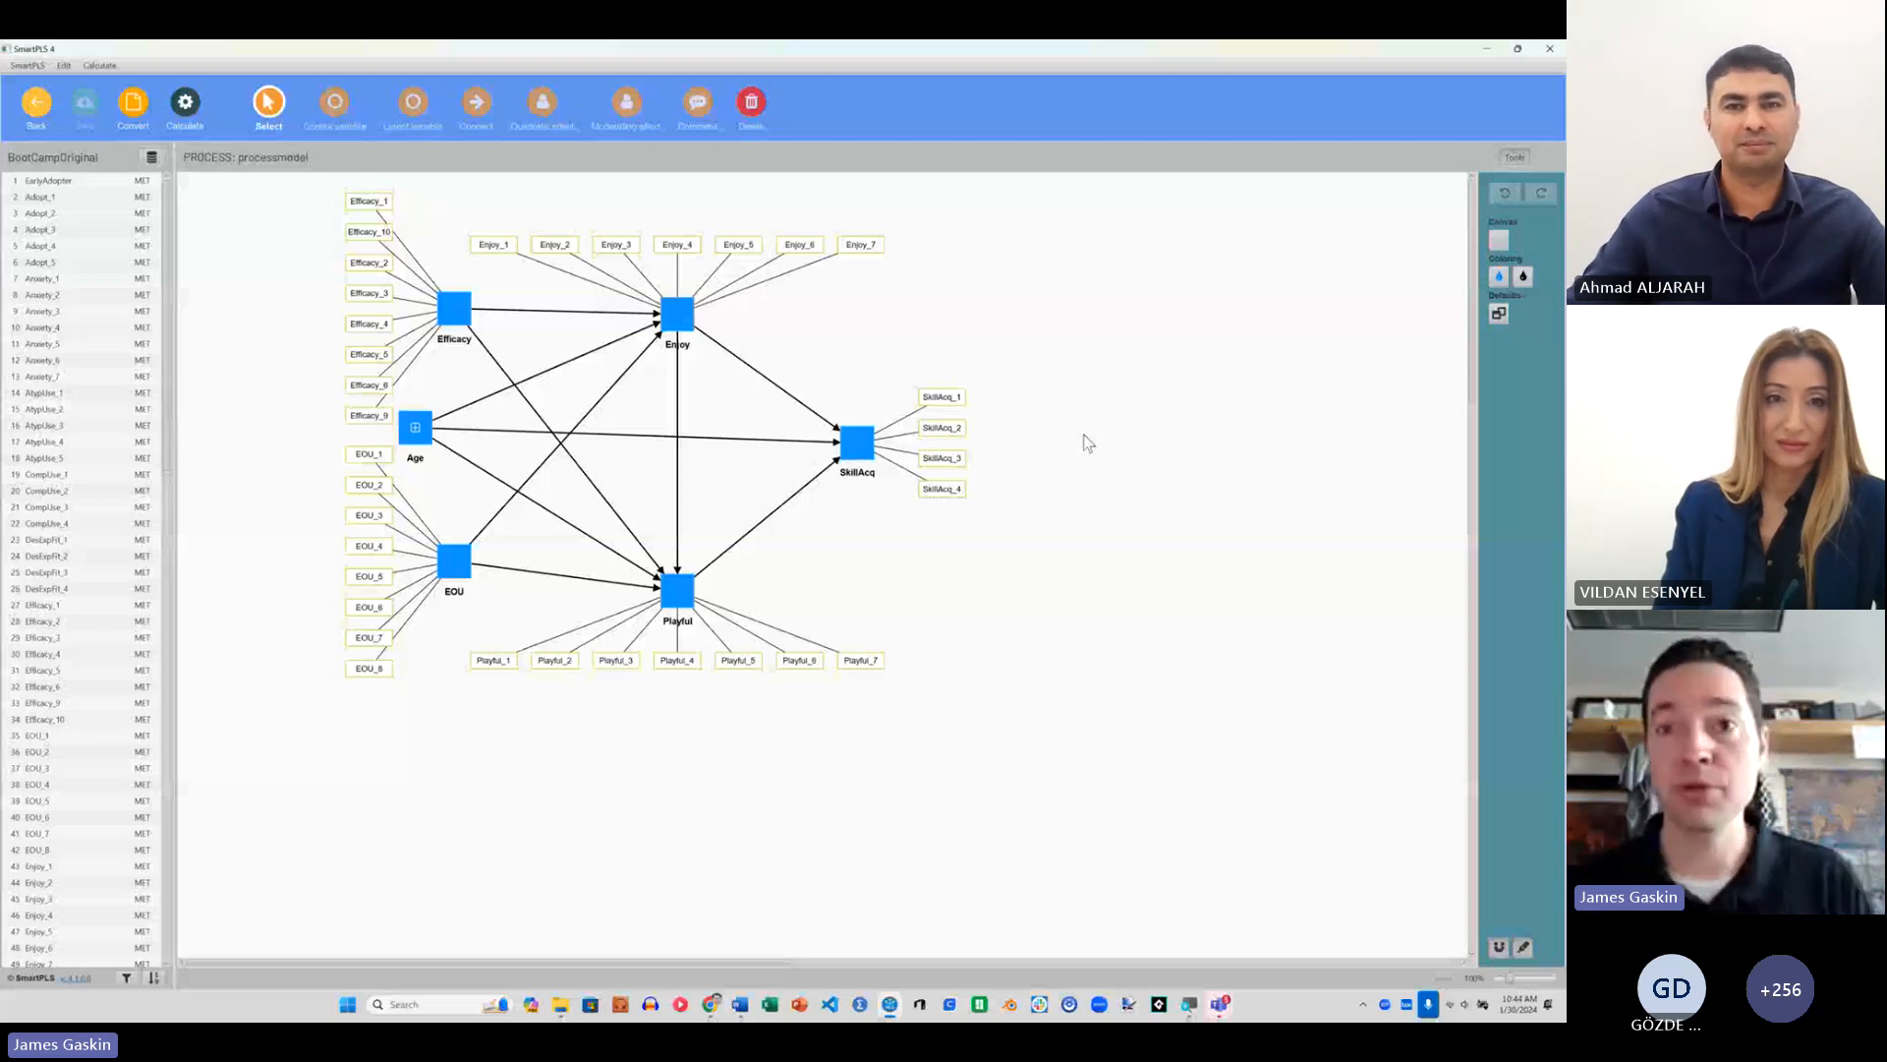
left_click(543, 101)
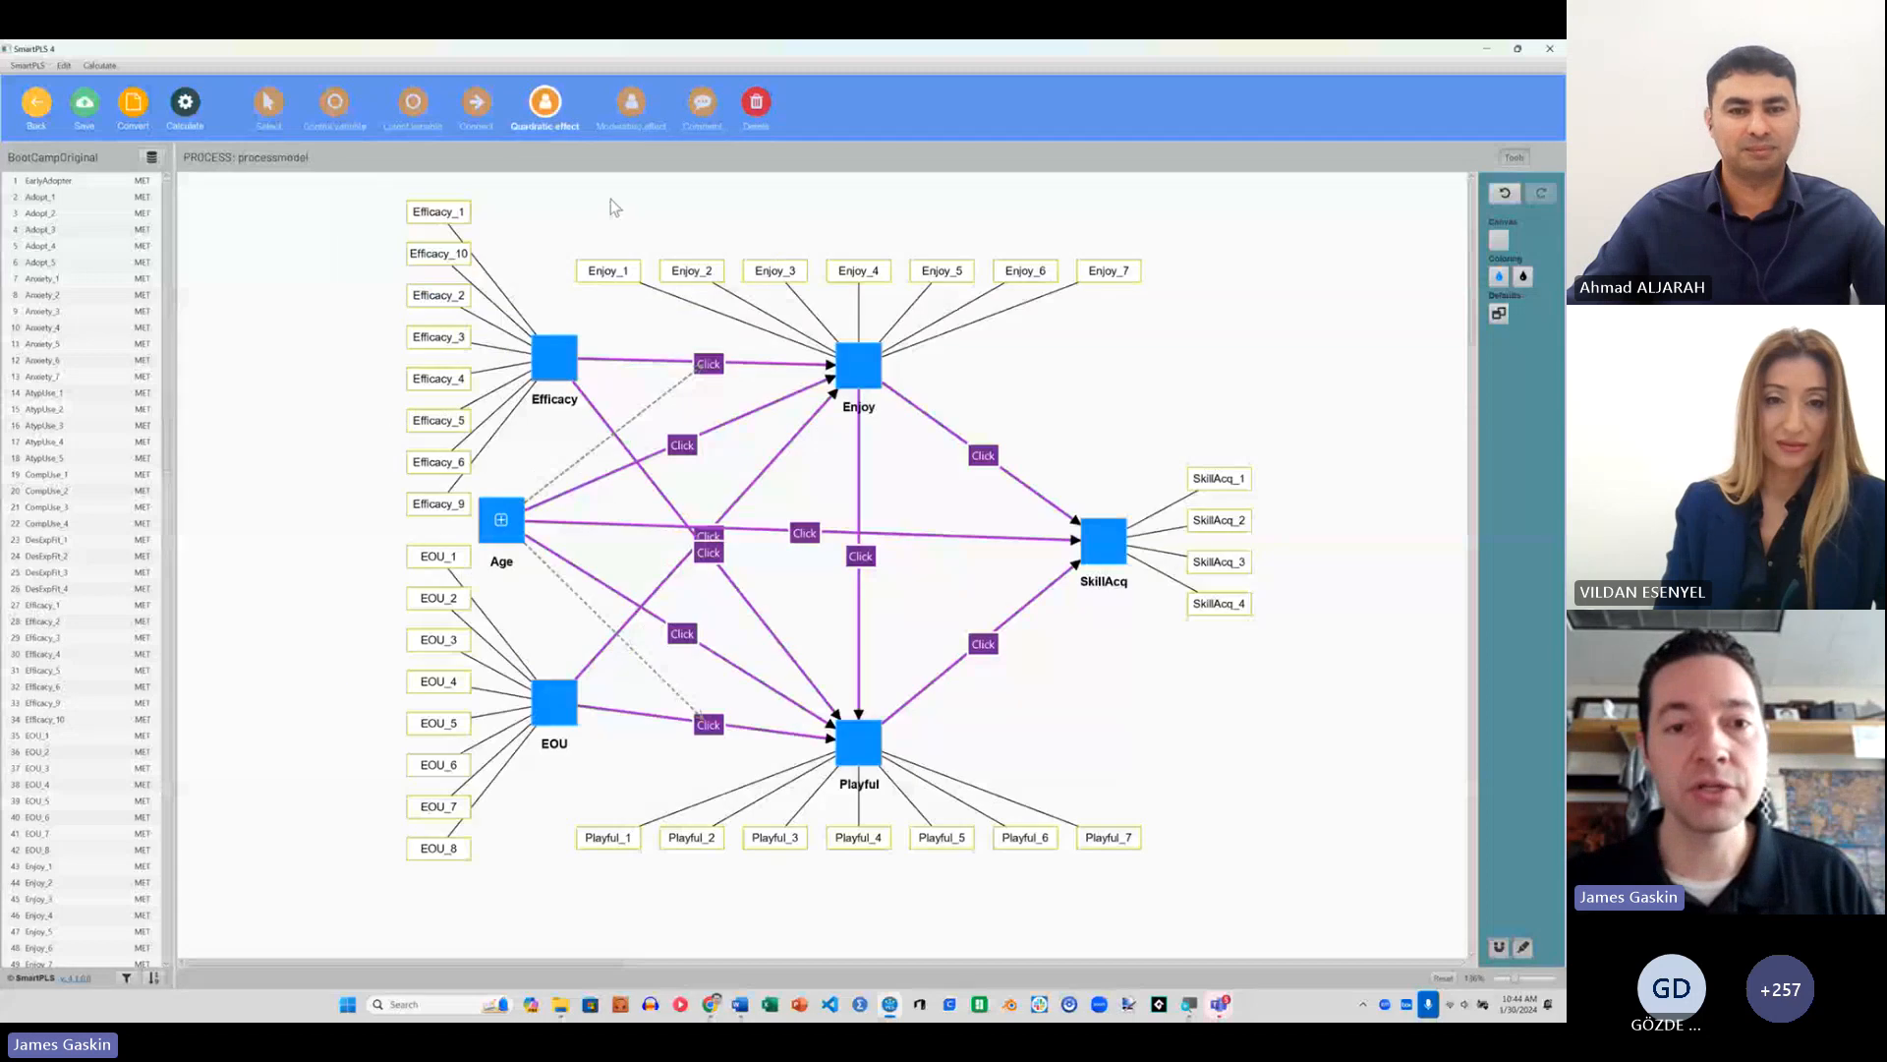